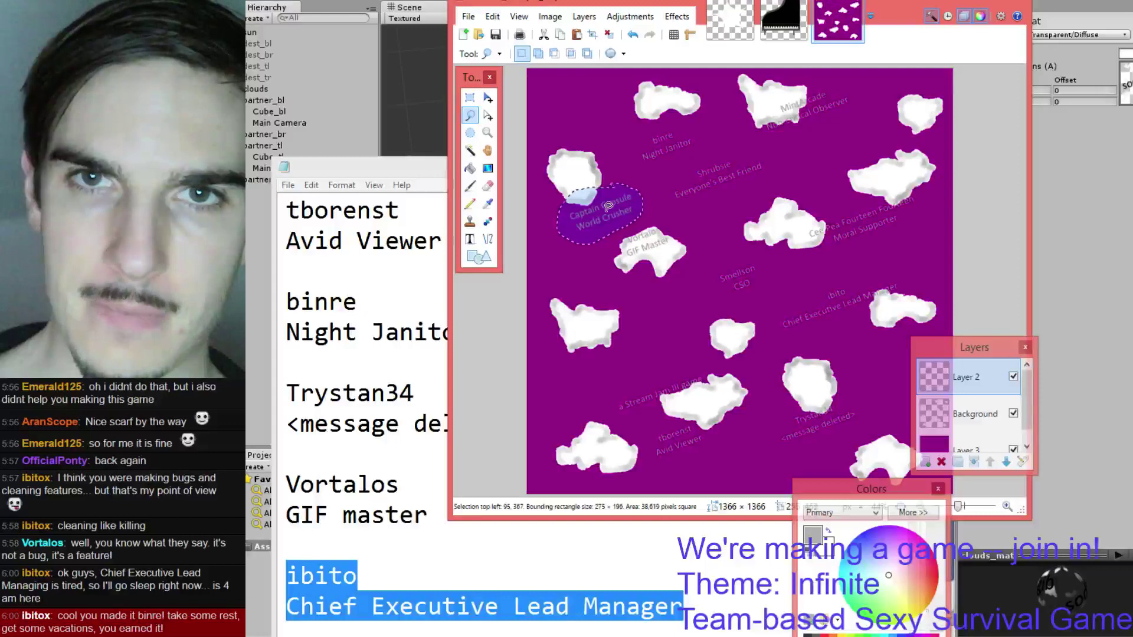
# - Drag the lassoed Captain Capsule World Crusher label off its cloud toward the left
pyautogui.press('m')
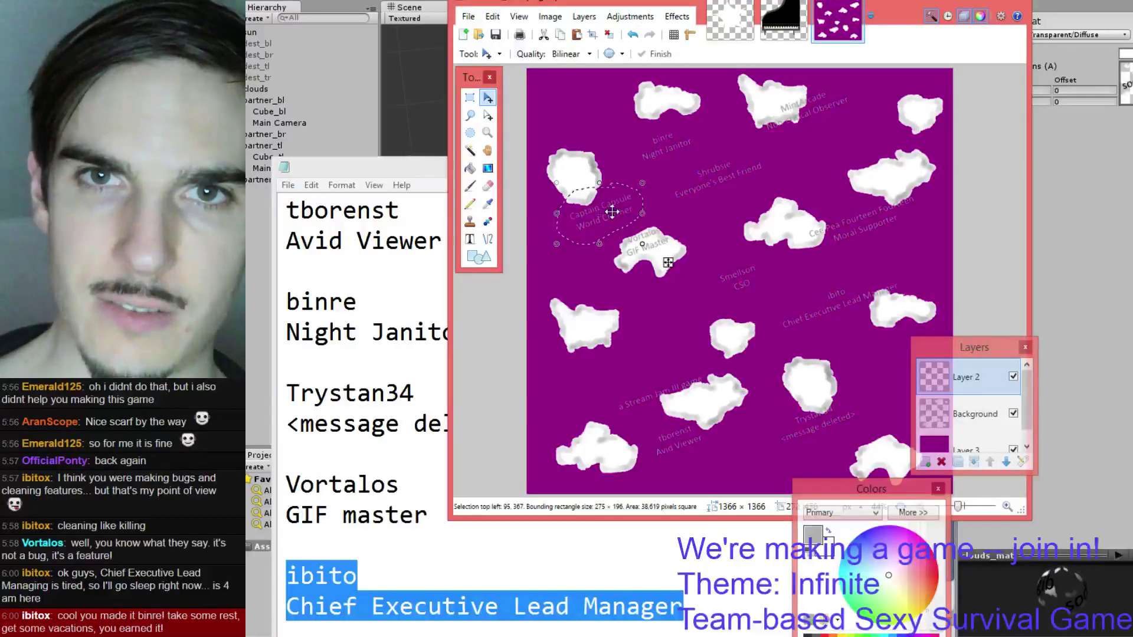
pyautogui.moveTo(588, 255)
pyautogui.mouseDown()
pyautogui.moveTo(582, 266)
pyautogui.moveTo(597, 279)
pyautogui.mouseUp()
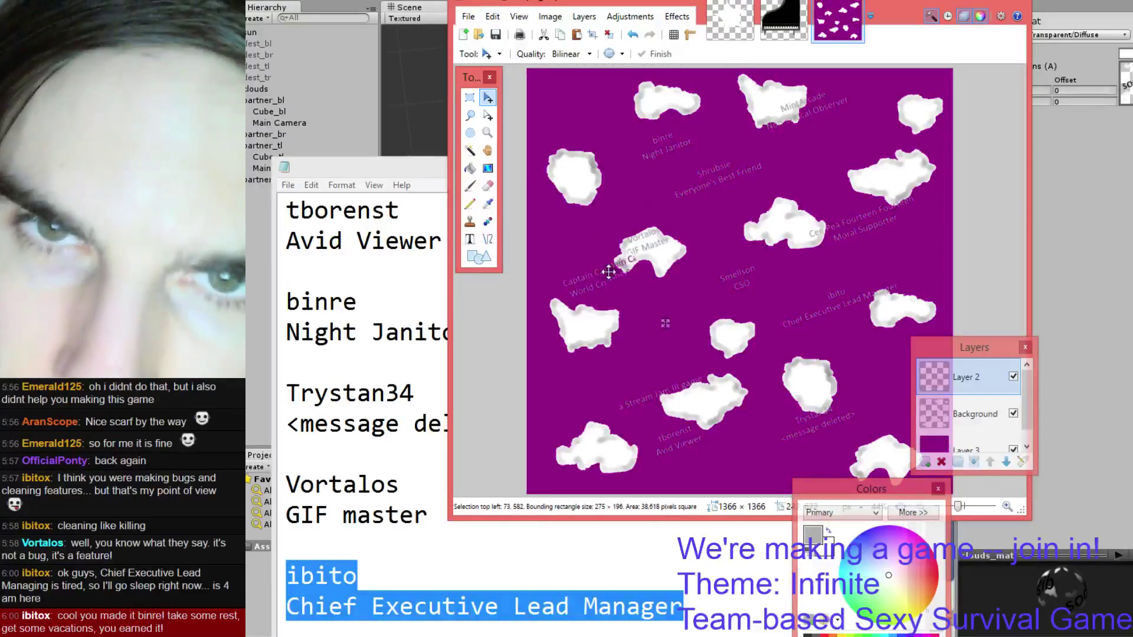
pyautogui.moveTo(590, 279)
pyautogui.mouseDown()
pyautogui.moveTo(614, 259)
pyautogui.moveTo(601, 260)
pyautogui.mouseUp()
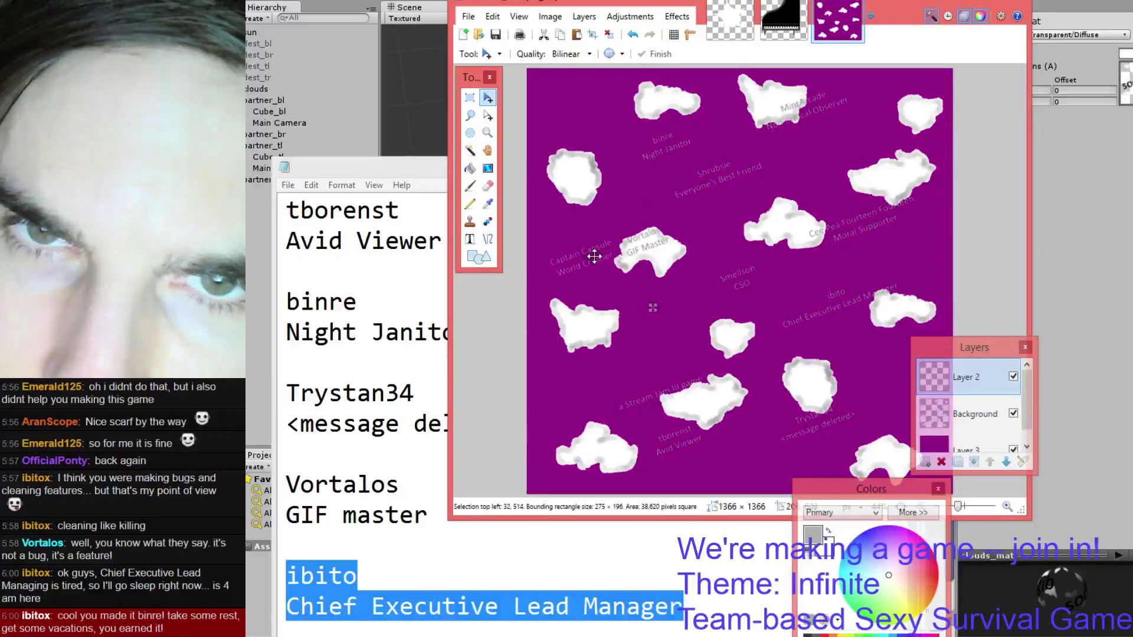
pyautogui.moveTo(594, 256)
pyautogui.mouseDown()
pyautogui.moveTo(603, 265)
pyautogui.moveTo(582, 257)
pyautogui.mouseUp()
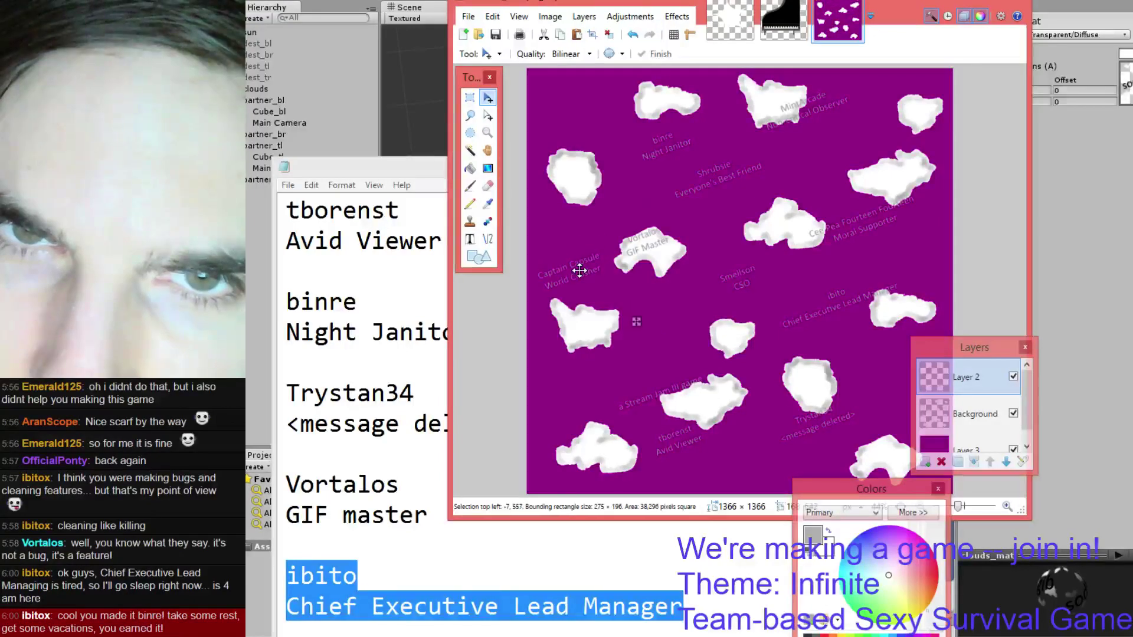
# - Zoom in to settle the label beside the Vortalos GIF Master label, then select Layer 3
pyautogui.hotkey('ctrl', '+')
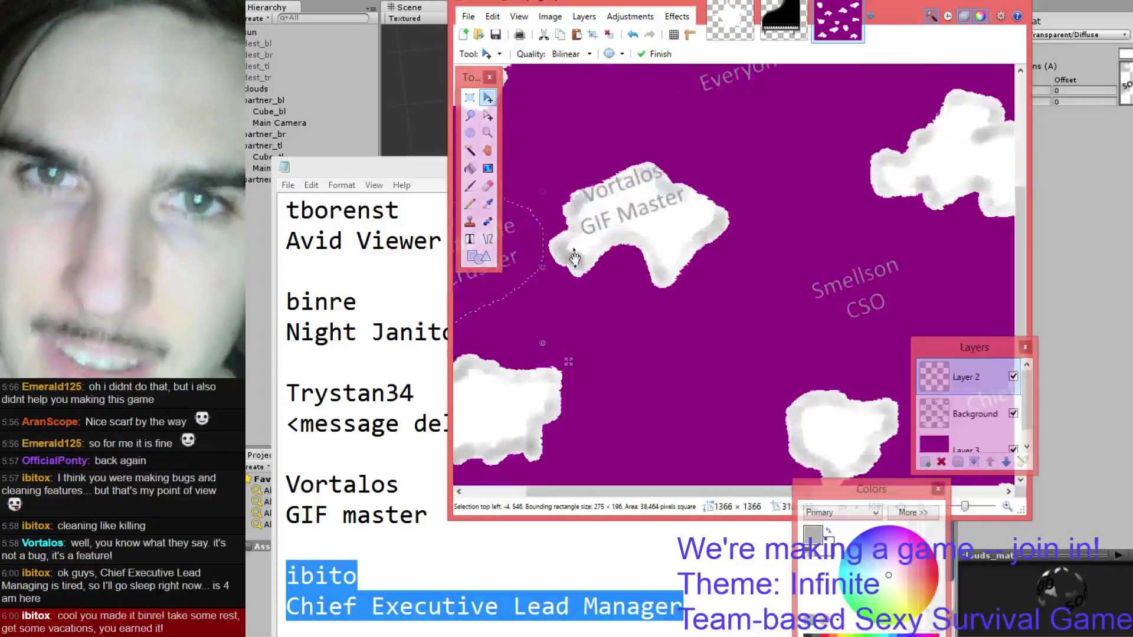
pyautogui.scroll(-2, 570, 247)
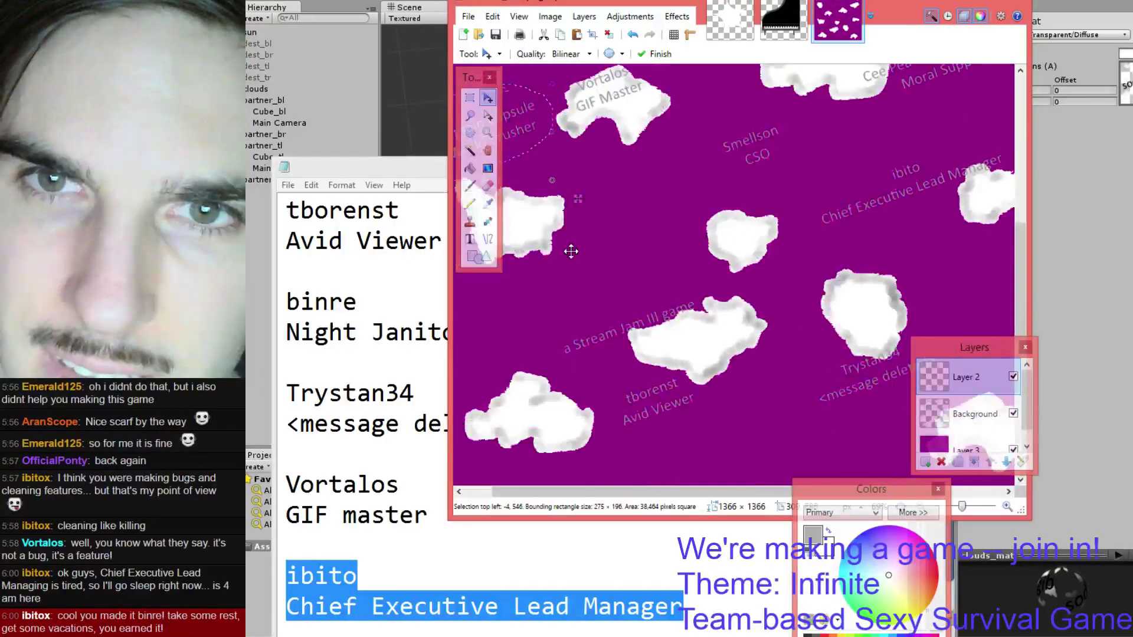
pyautogui.scroll(1, 570, 236)
pyautogui.moveTo(524, 197)
pyautogui.mouseDown()
pyautogui.moveTo(633, 191)
pyautogui.moveTo(517, 210)
pyautogui.mouseUp()
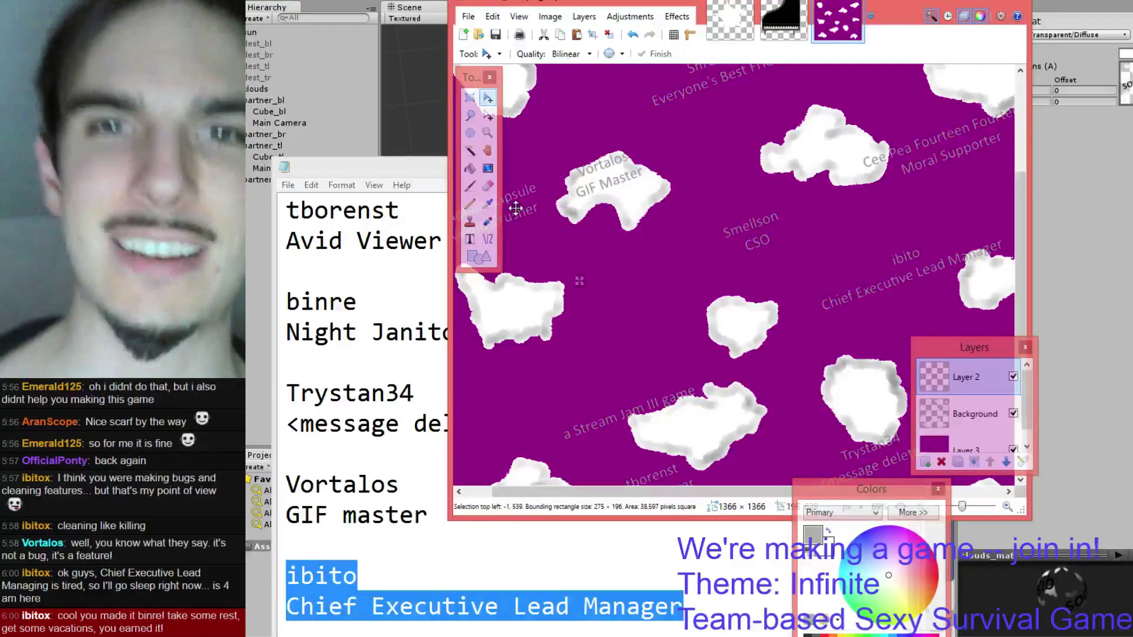
pyautogui.moveTo(633, 491); pyautogui.dragTo(611, 494)
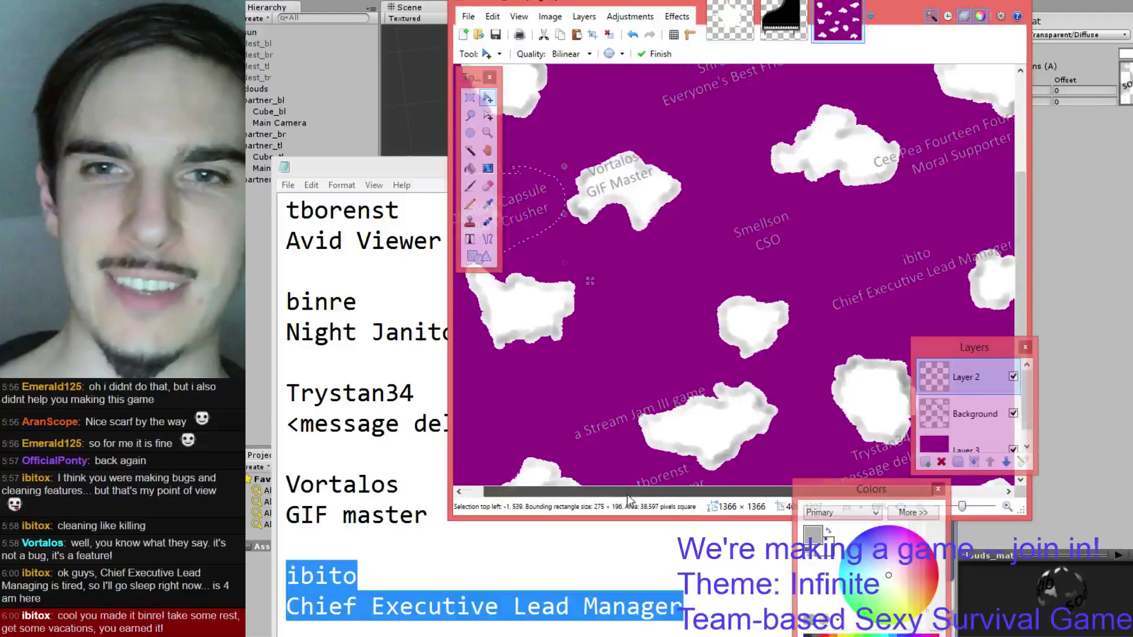
pyautogui.hotkey('ctrl', '-')
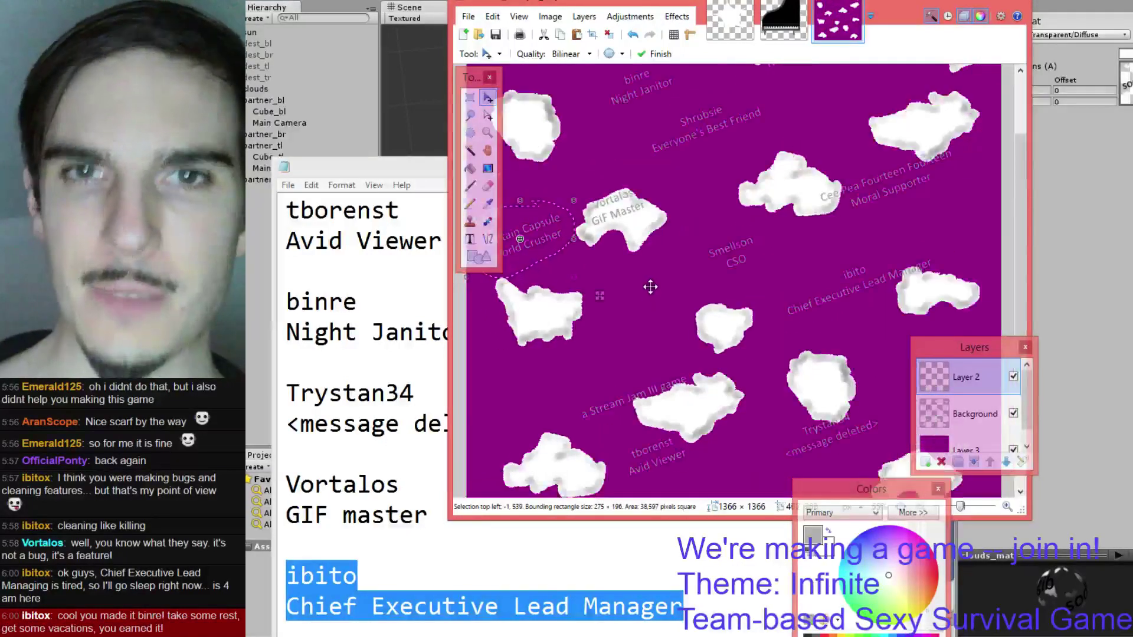
pyautogui.hotkey('ctrl', '-')
pyautogui.click(968, 450)
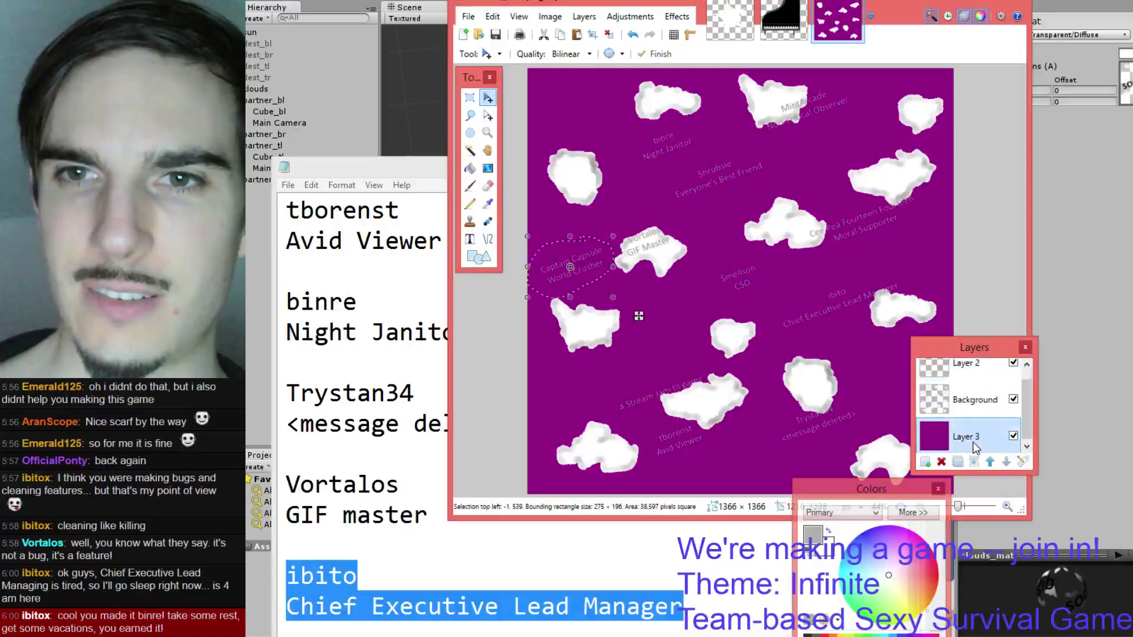
# - Delete and restore the purple fill layer, then move the Captain Capsule label near the upper-left cloud
pyautogui.click(942, 462)
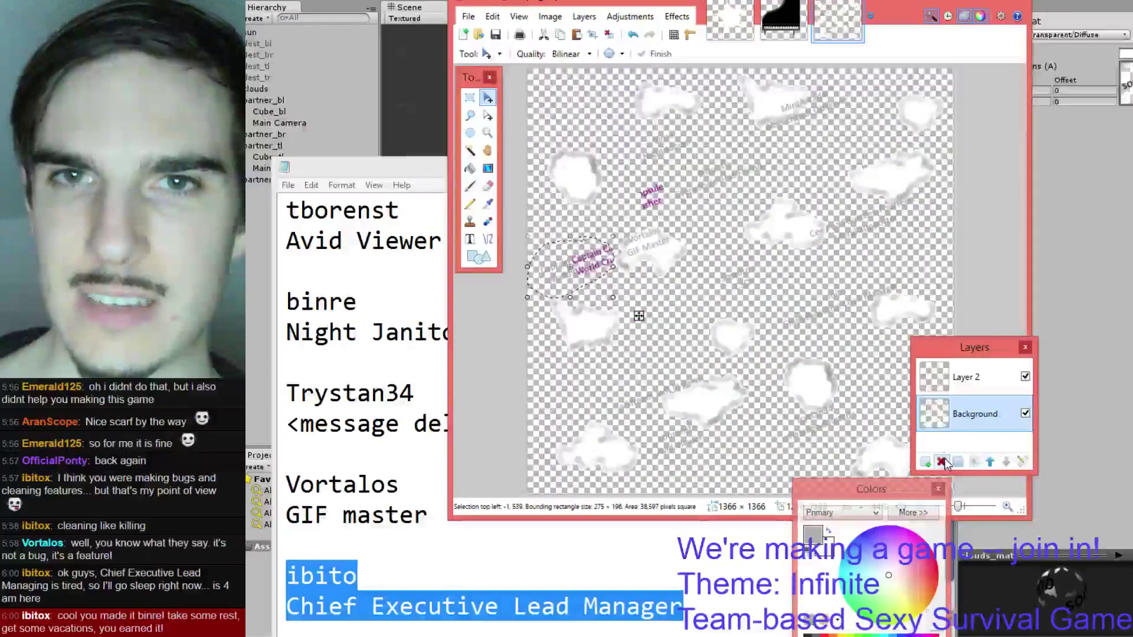
pyautogui.hotkey('ctrl', 'z')
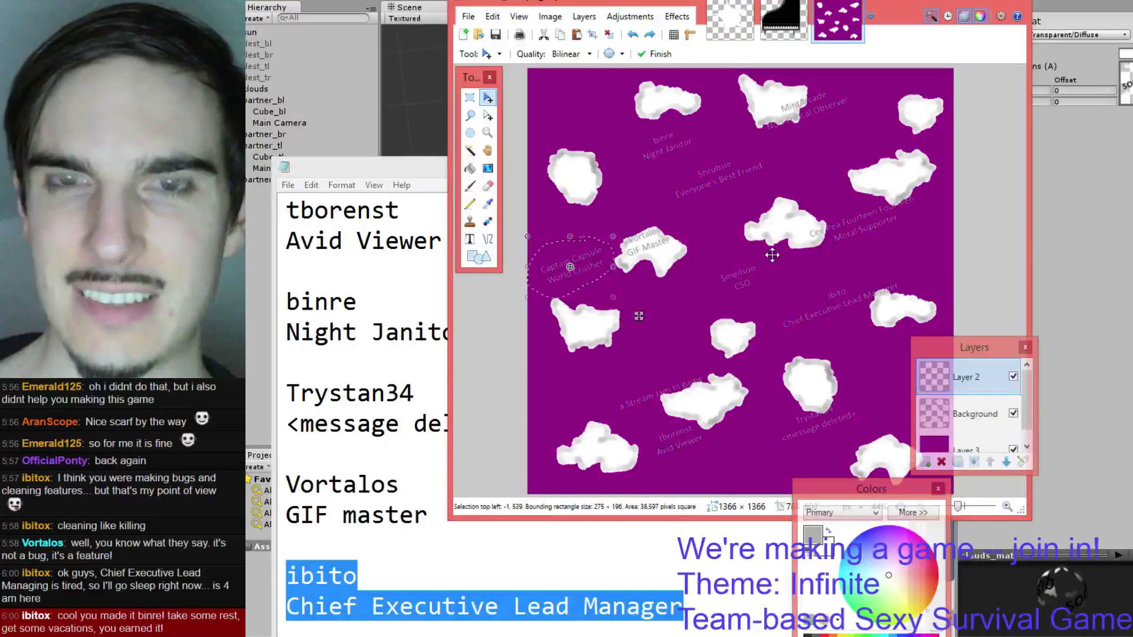
pyautogui.moveTo(772, 254); pyautogui.dragTo(802, 201)
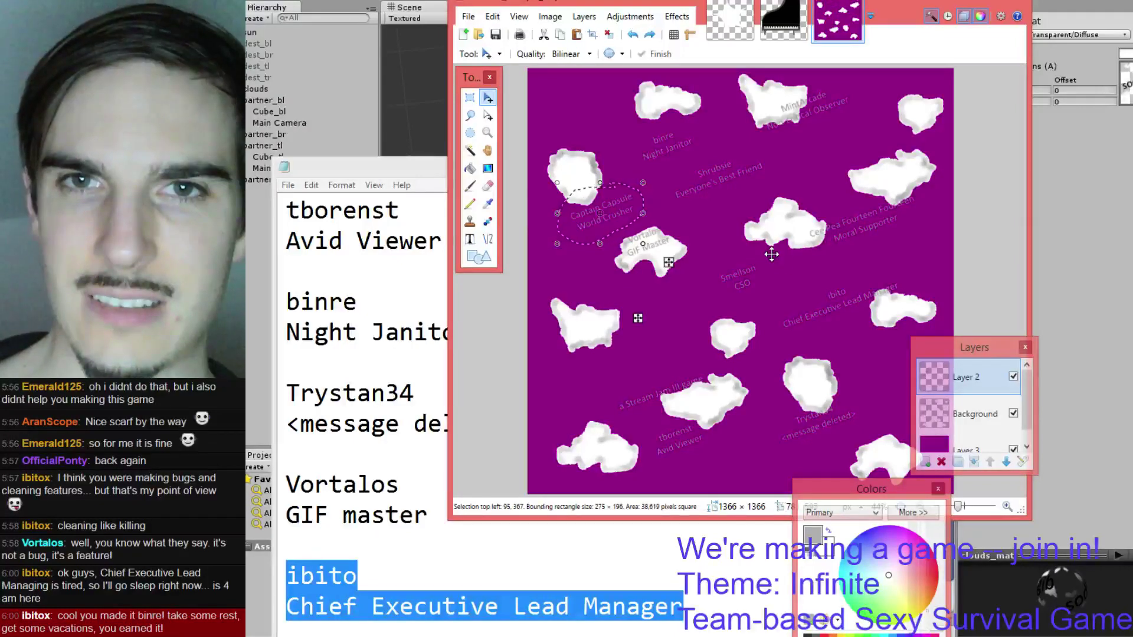
# - Delete the purple fill and cloud background layers, then undo both deletions to restore them
pyautogui.click(973, 438)
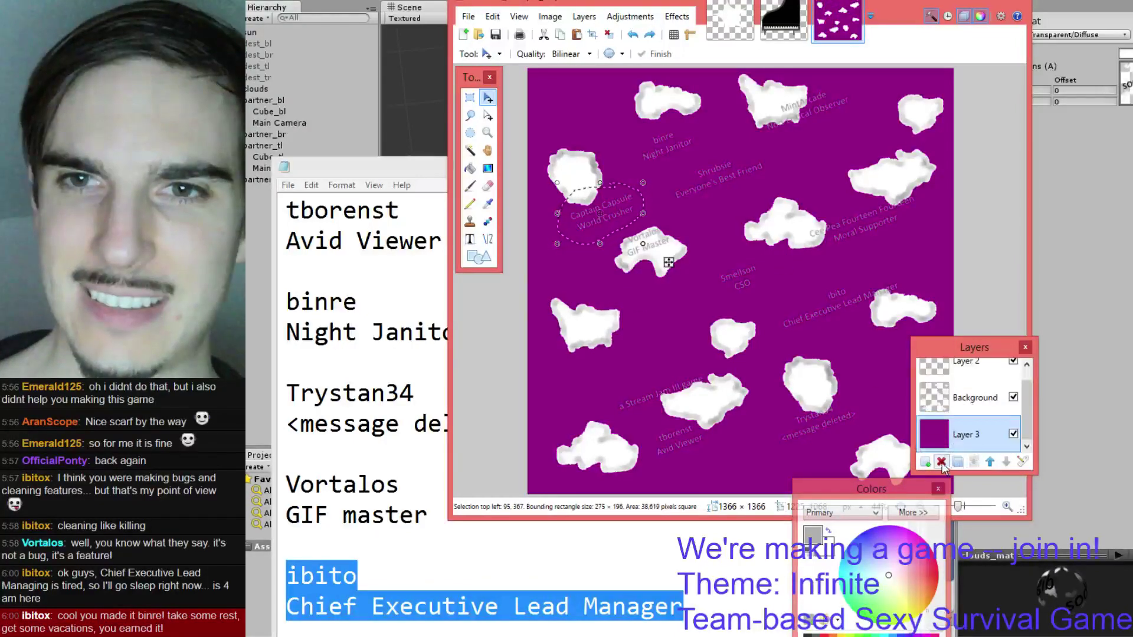
pyautogui.click(941, 462)
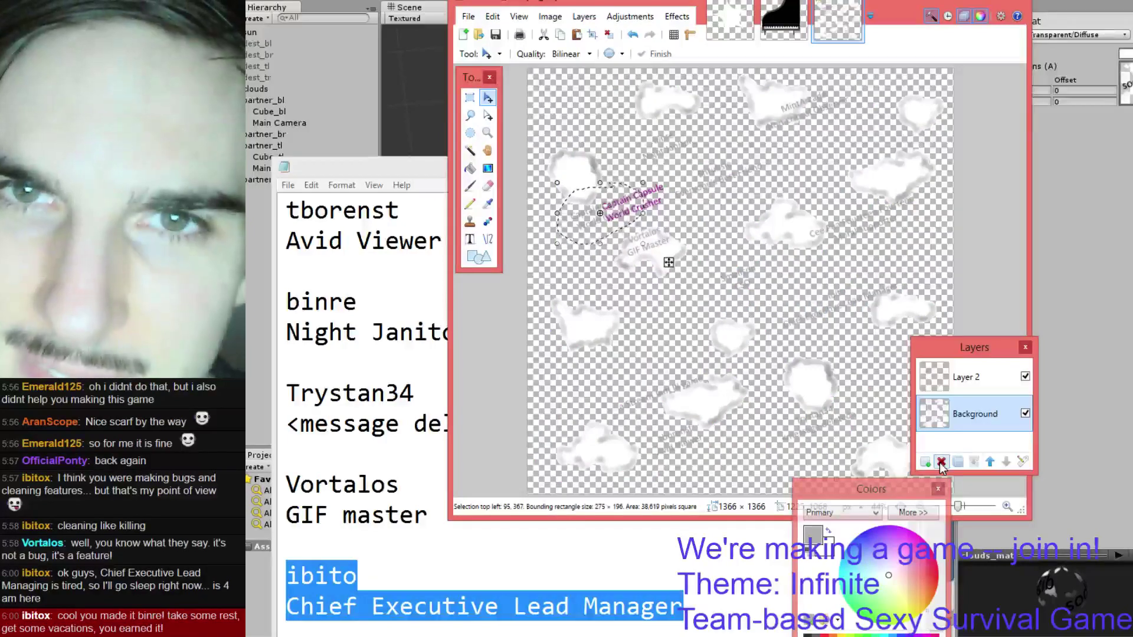
pyautogui.click(942, 463)
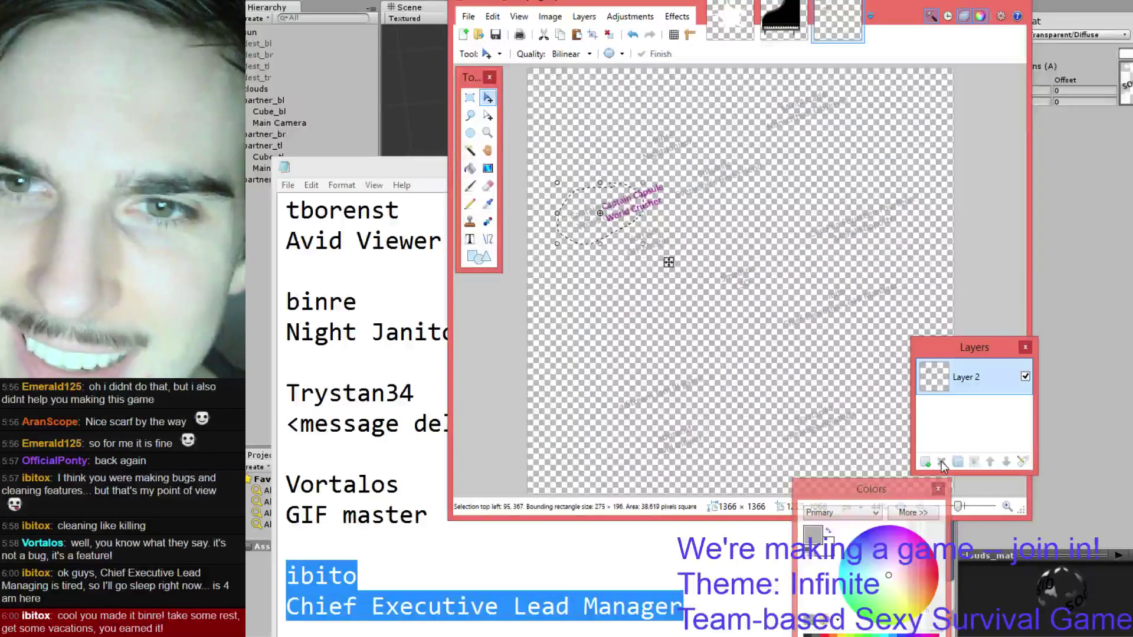
pyautogui.hotkey('ctrl', 'z')
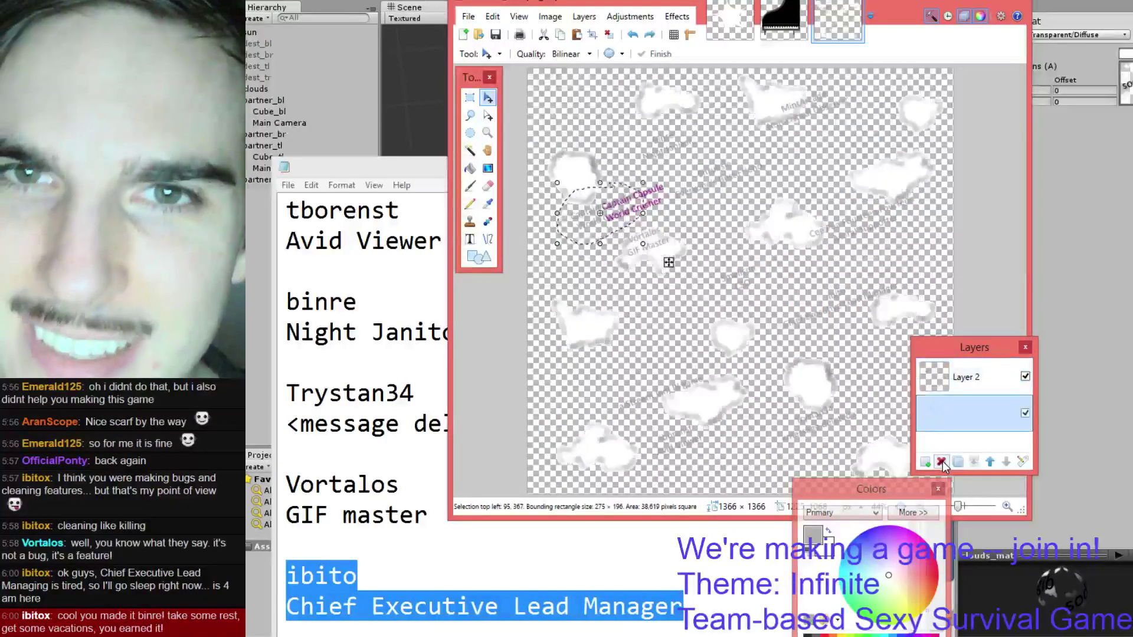
pyautogui.hotkey('ctrl', 'z')
pyautogui.hotkey('ctrl', 'z')
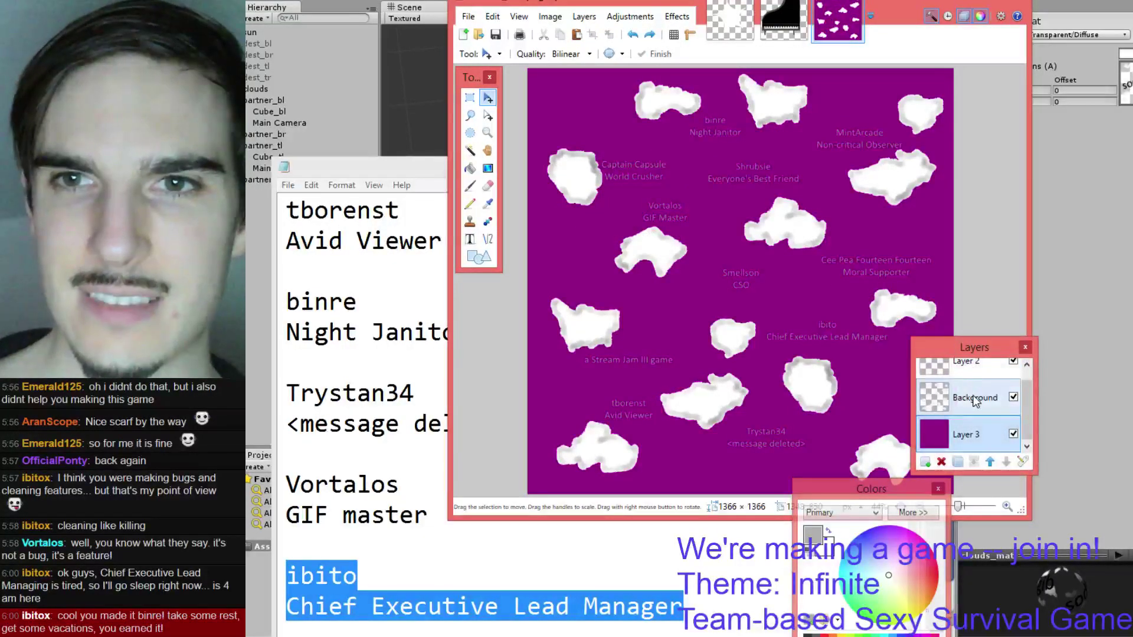
# - Hide the purple fill Layer 3 and zoom in on the canvas
pyautogui.scroll(1, 1029, 408)
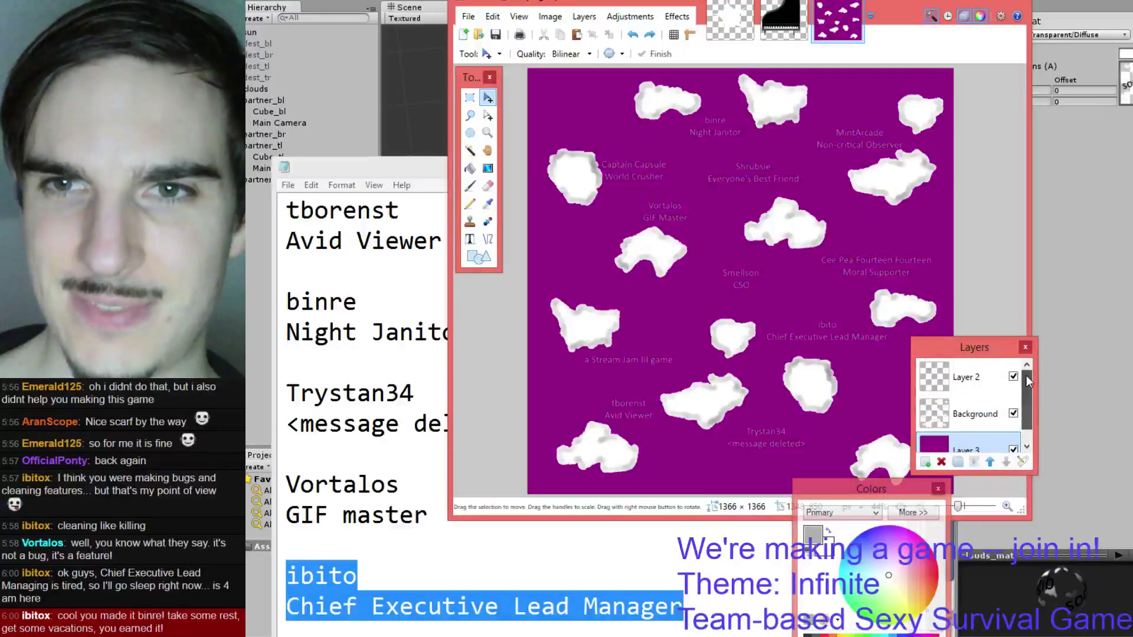
pyautogui.click(1013, 450)
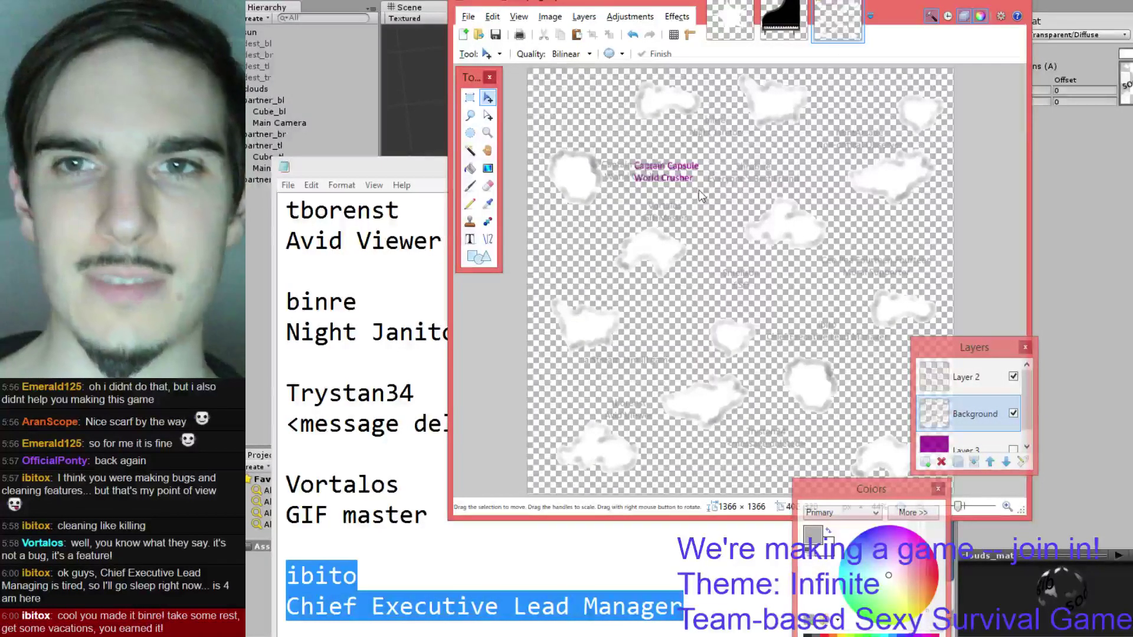
pyautogui.keyDown('ctrl'); pyautogui.scroll(1, 646, 171); pyautogui.keyUp('ctrl')
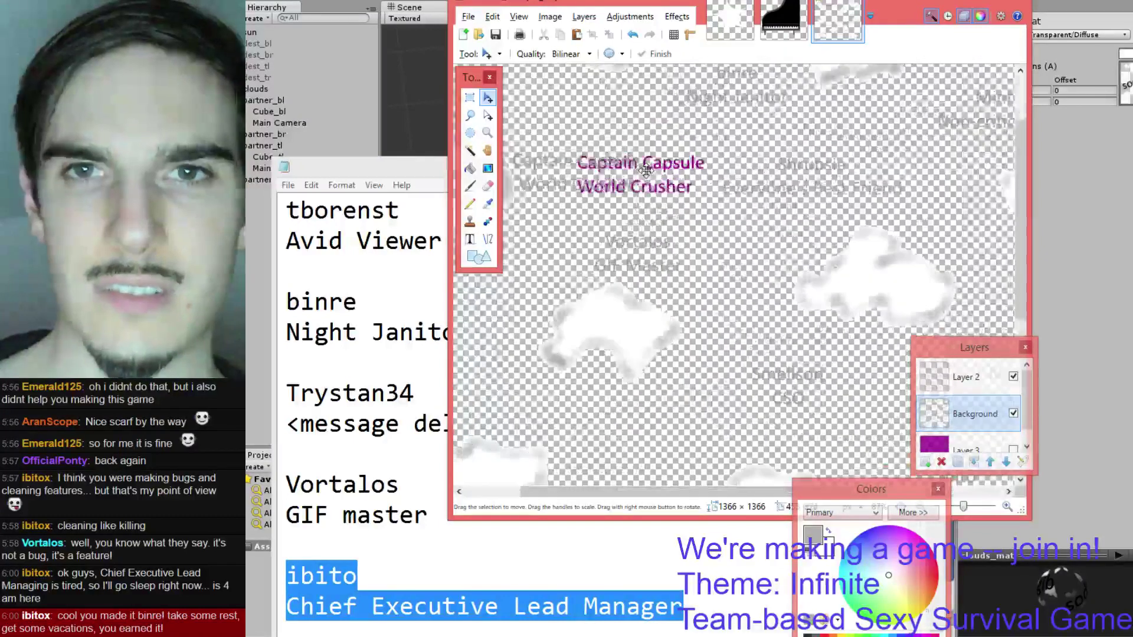
pyautogui.keyDown('ctrl'); pyautogui.scroll(1, 647, 171); pyautogui.keyUp('ctrl')
pyautogui.keyDown('ctrl'); pyautogui.scroll(1, 646, 171); pyautogui.keyUp('ctrl')
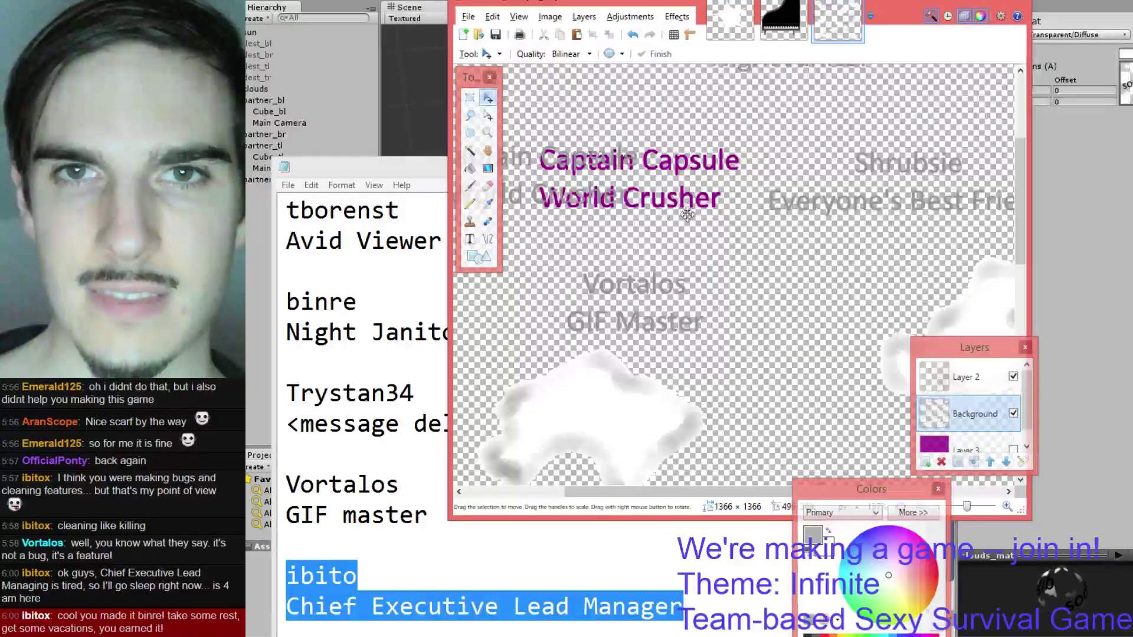
pyautogui.moveTo(648, 237); pyautogui.dragTo(650, 234)
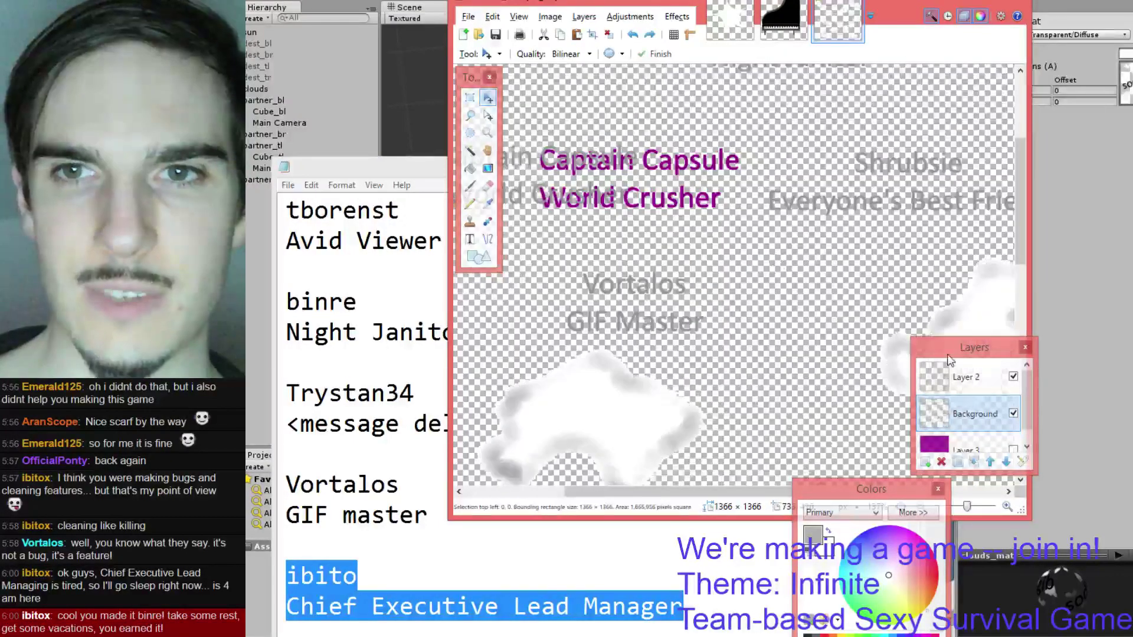
# - Erase the Captain Capsule World Crusher label from Layer 2 and place a text cursor beside the left cloud
pyautogui.click(961, 383)
pyautogui.moveTo(602, 189)
pyautogui.mouseDown()
pyautogui.moveTo(606, 245)
pyautogui.moveTo(603, 190)
pyautogui.mouseUp()
pyautogui.moveTo(580, 190); pyautogui.dragTo(724, 255, button='middle')
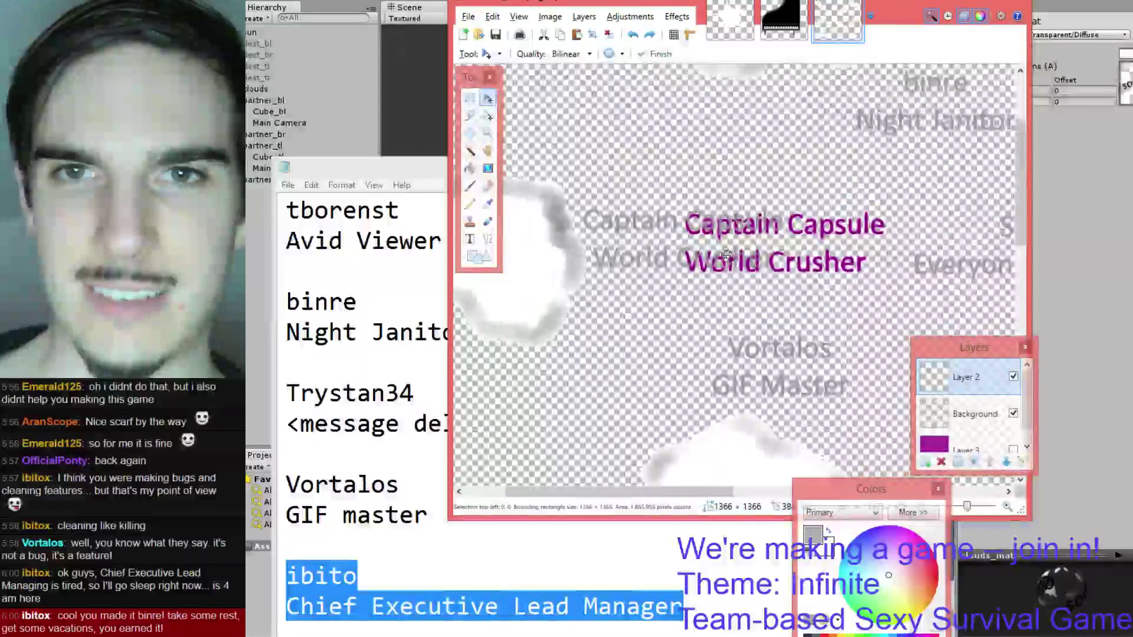
pyautogui.click(470, 115)
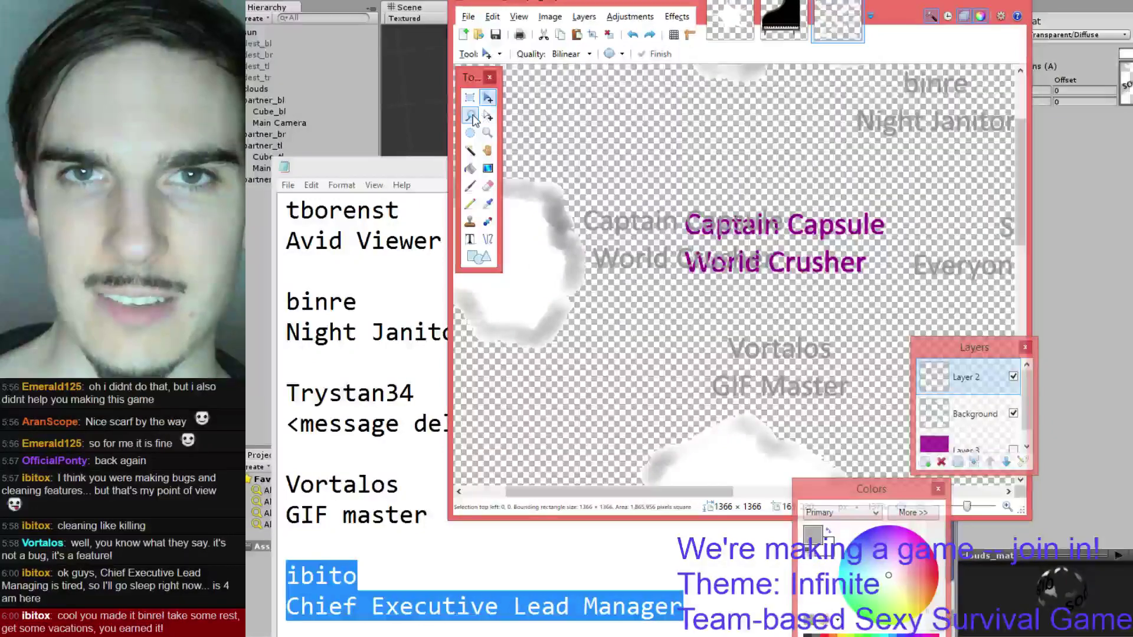
pyautogui.moveTo(680, 183)
pyautogui.mouseDown()
pyautogui.moveTo(553, 229)
pyautogui.moveTo(897, 275)
pyautogui.moveTo(818, 176)
pyautogui.mouseUp()
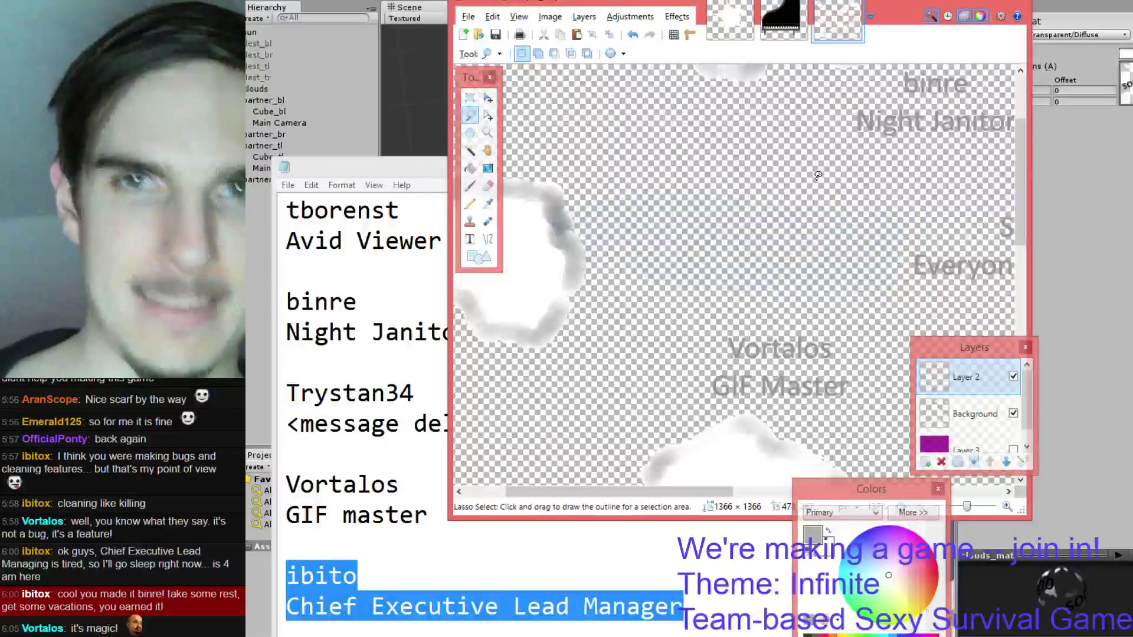
pyautogui.press('Delete')
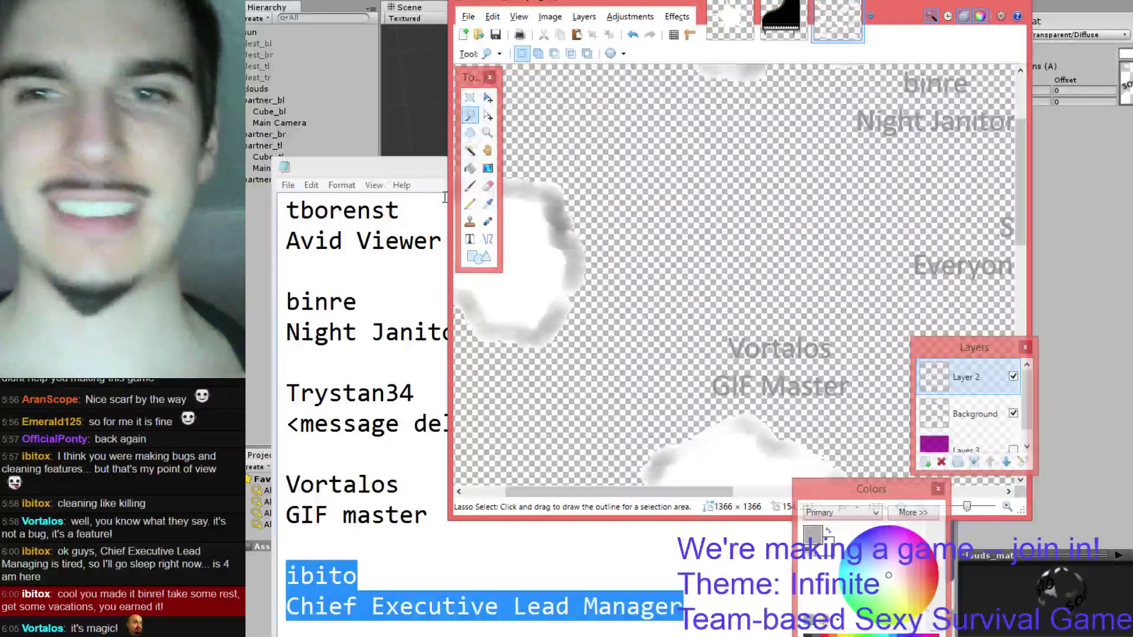
pyautogui.click(470, 239)
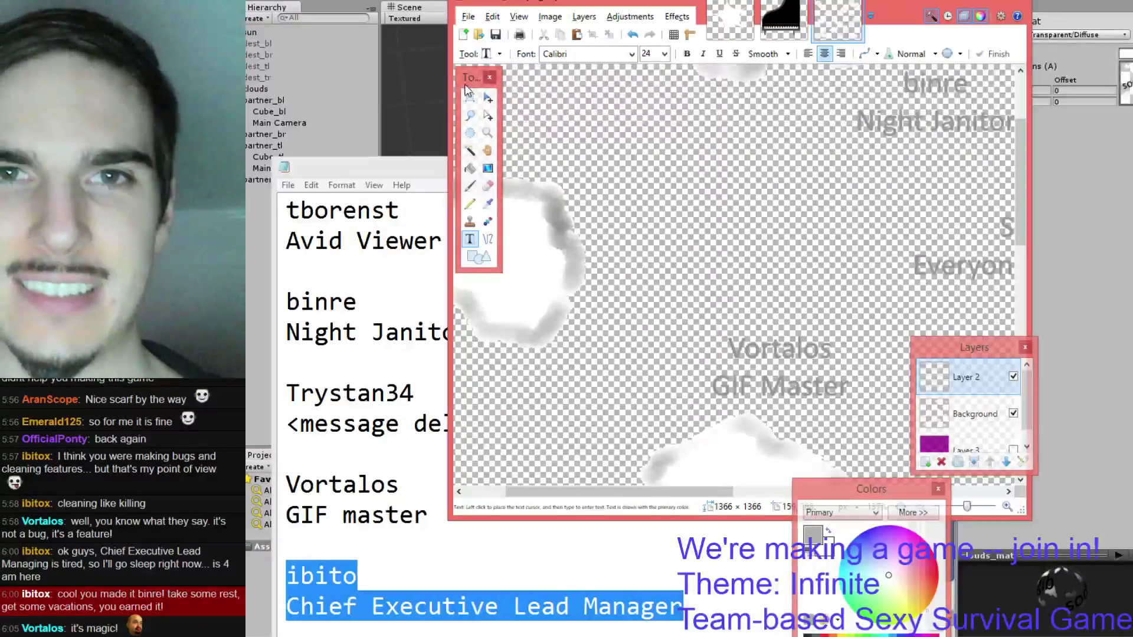
pyautogui.click(571, 186)
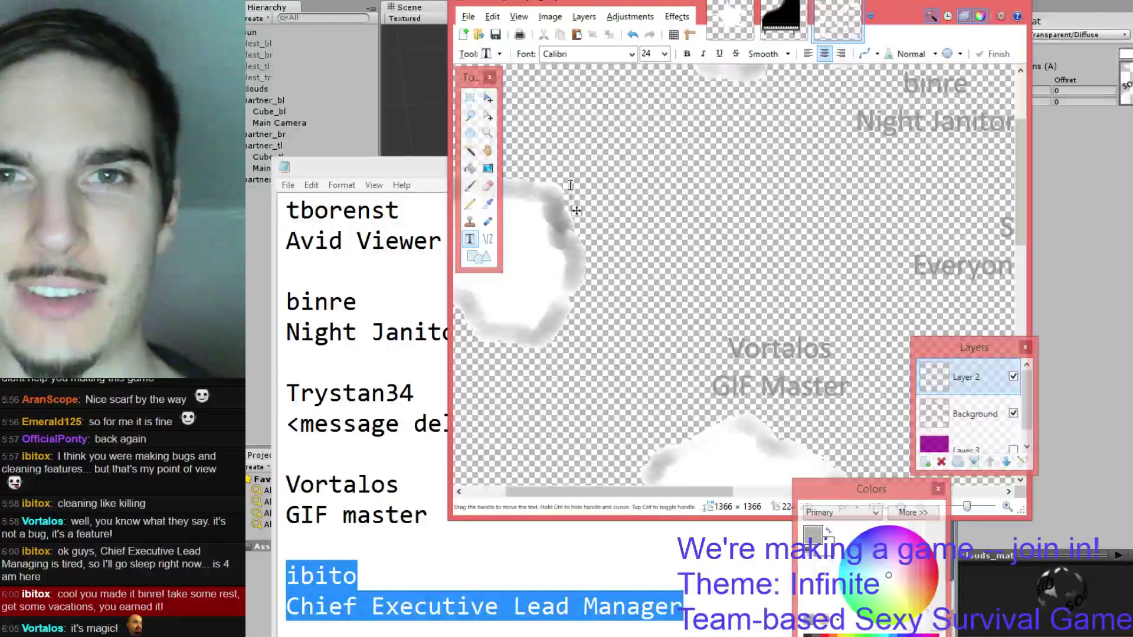
# - Paste the Captain Capsule / World Crusher lines copied from Notepad as text beside the left cloud
pyautogui.hotkey('alt', 'Tab')
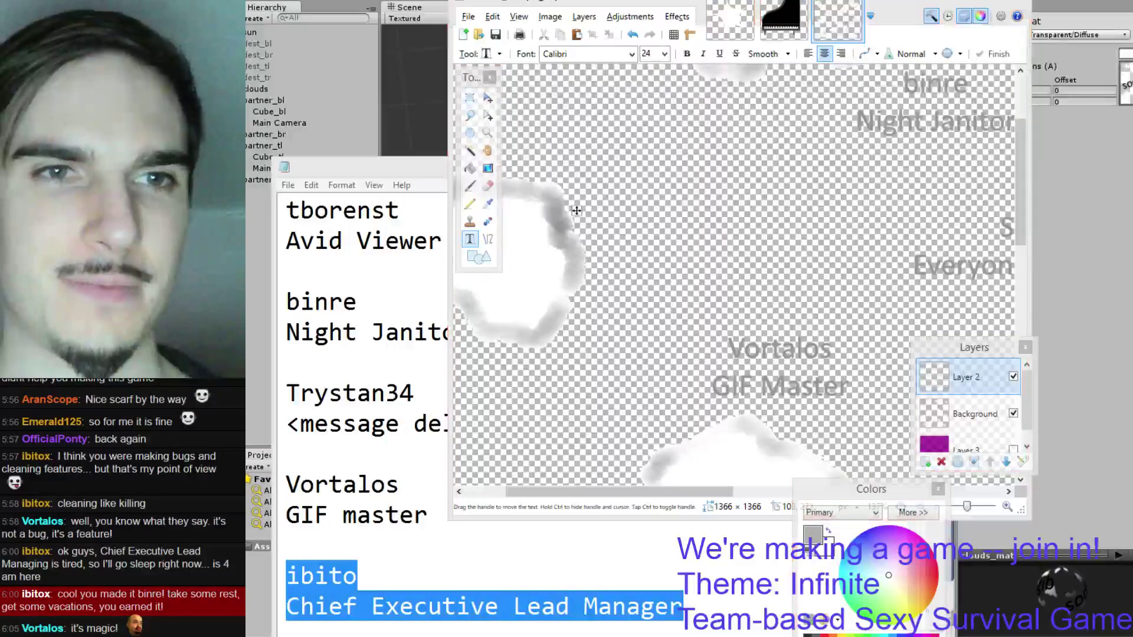
pyautogui.scroll(-5, 423, 304)
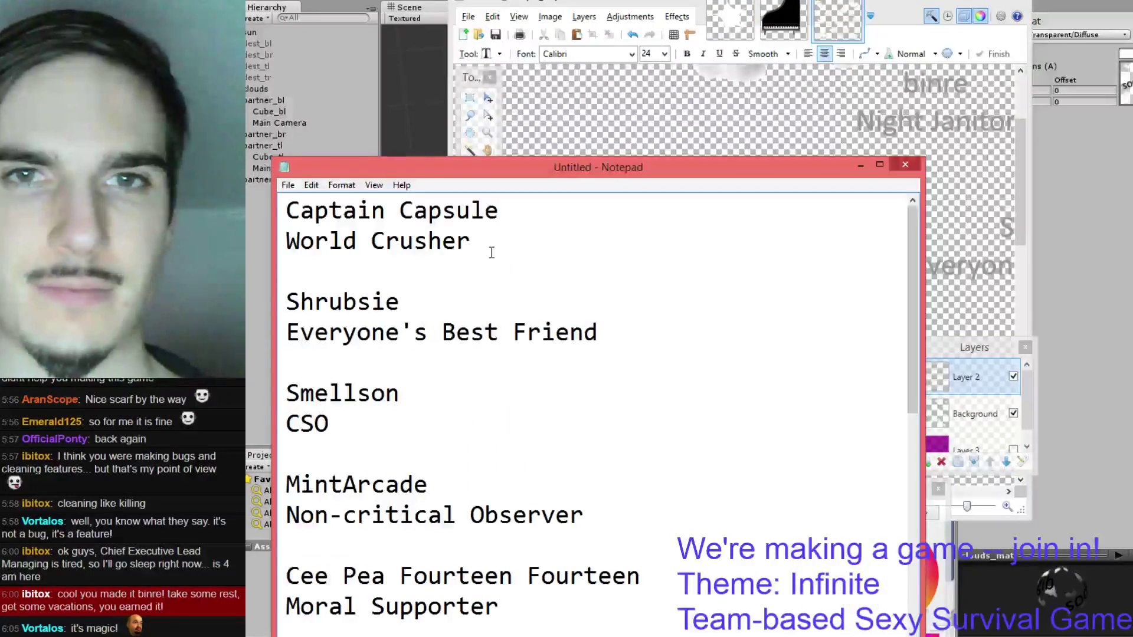
pyautogui.moveTo(488, 246); pyautogui.dragTo(247, 211)
pyautogui.hotkey('ctrl', 'c')
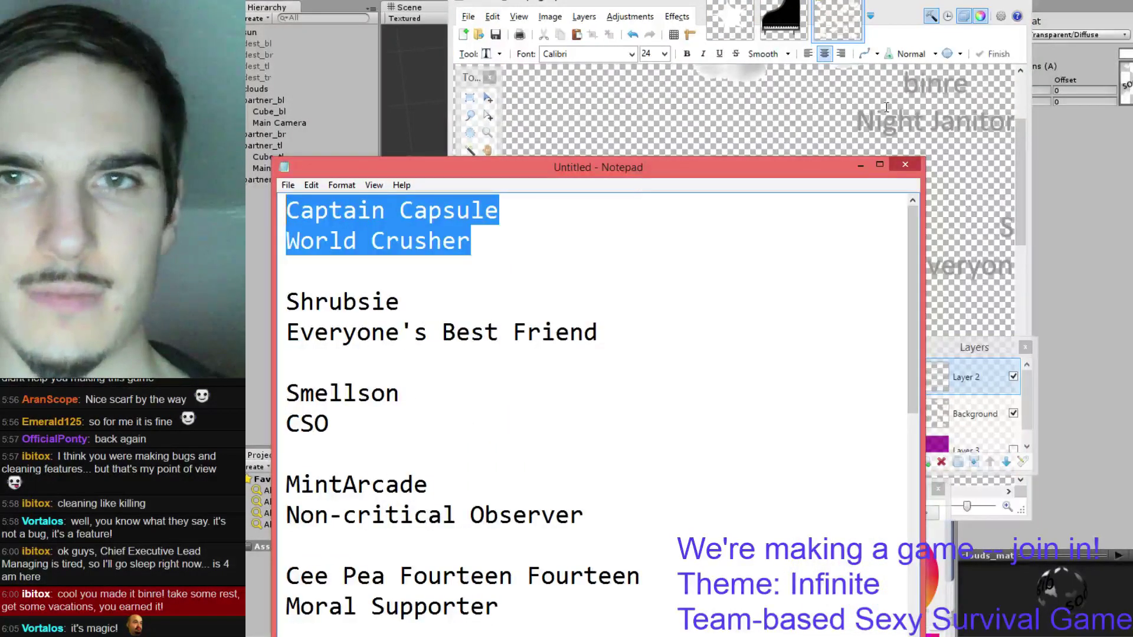
pyautogui.click(860, 167)
pyautogui.hotkey('ctrl', 'v')
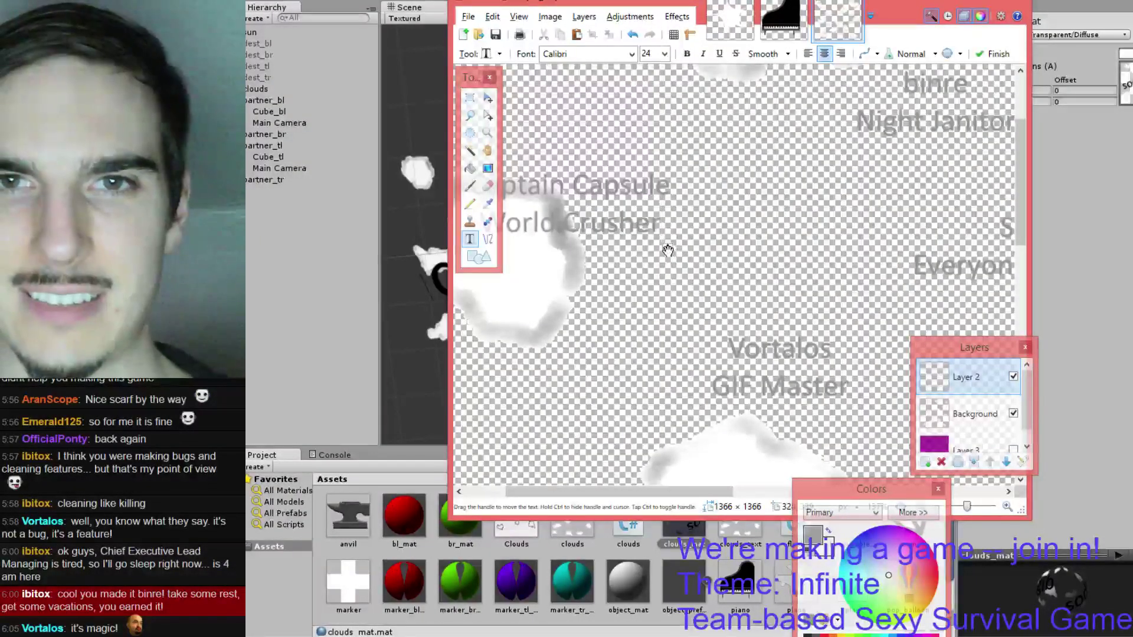
# - Move the pasted World Crusher credit right, commit it, and make purple Layer 3 visible again
pyautogui.moveTo(668, 250); pyautogui.dragTo(773, 256)
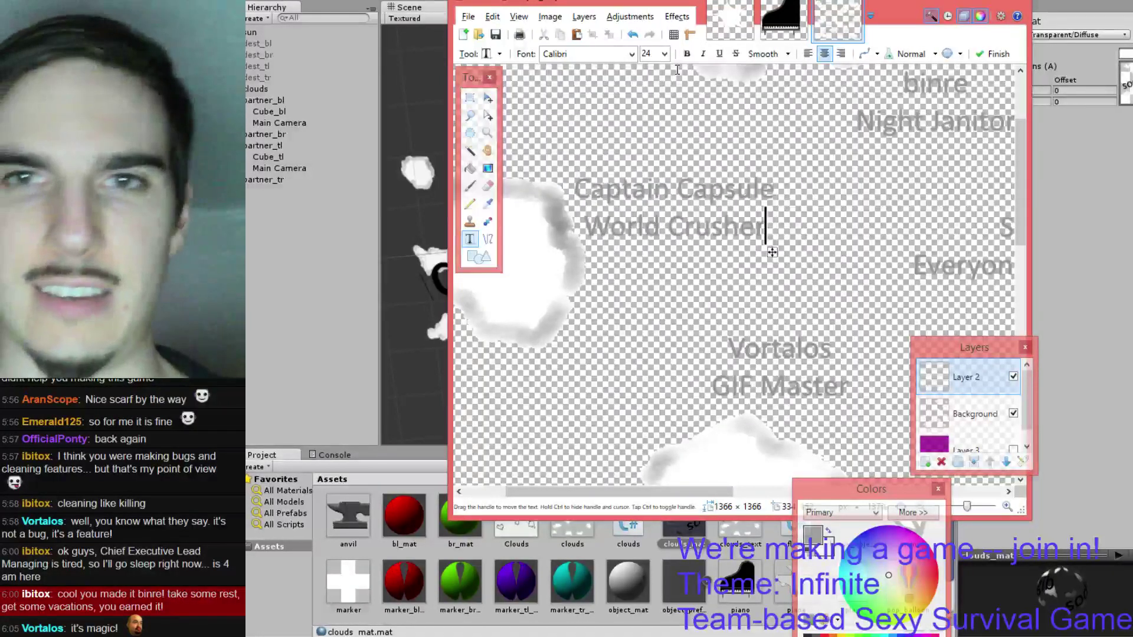
pyautogui.keyDown('ctrl'); pyautogui.scroll(-2, 535, 85); pyautogui.keyUp('ctrl')
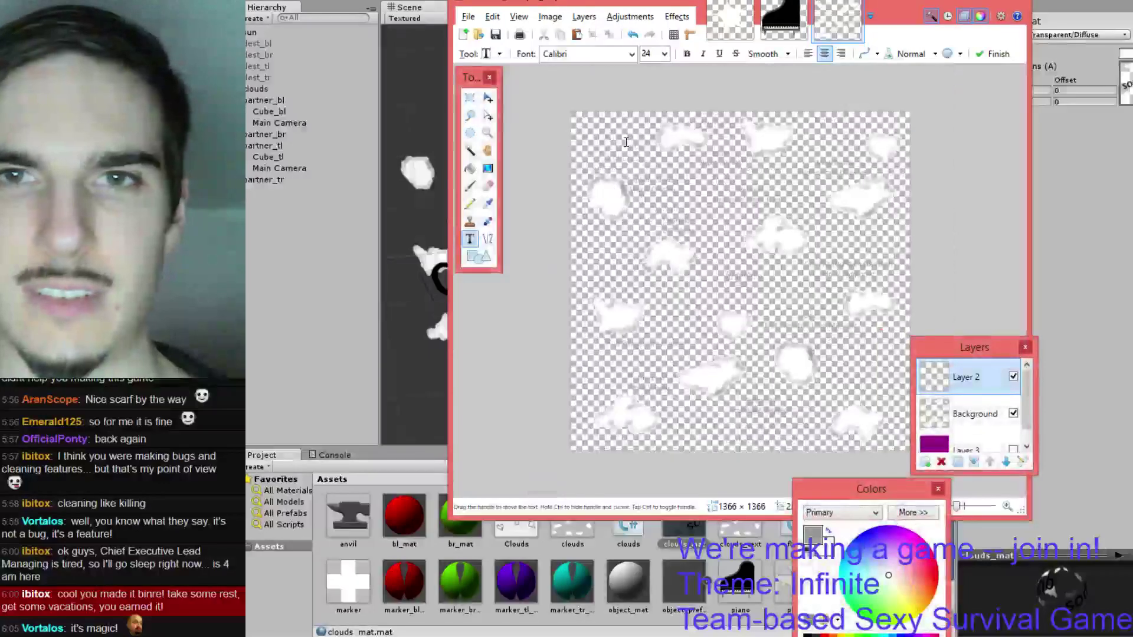
pyautogui.hotkey('ctrl', 'a')
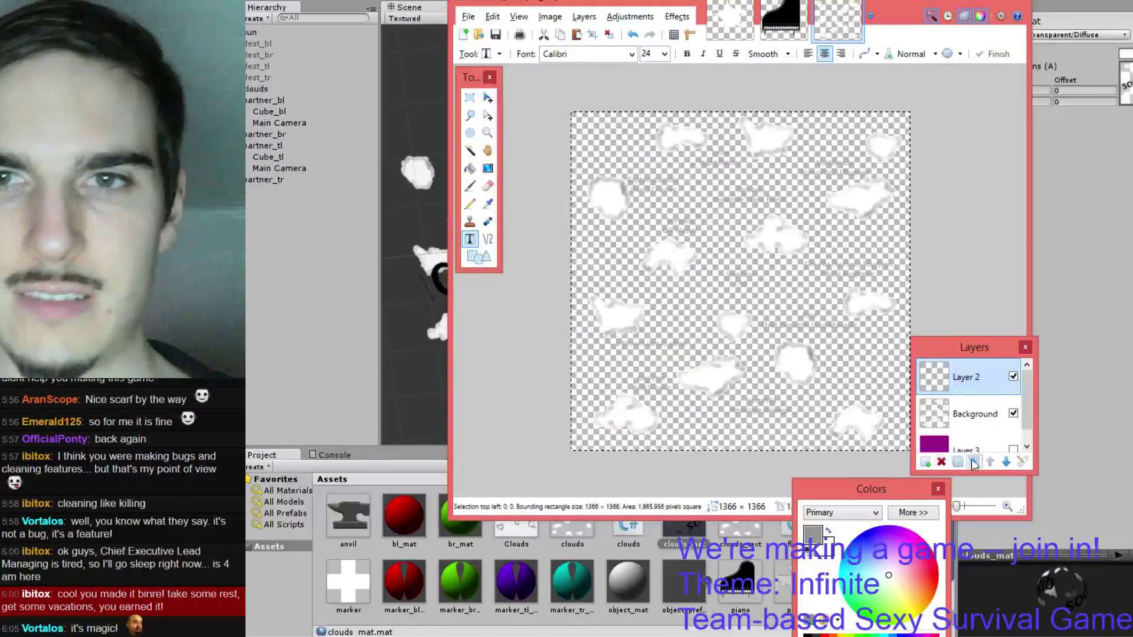
pyautogui.click(1013, 450)
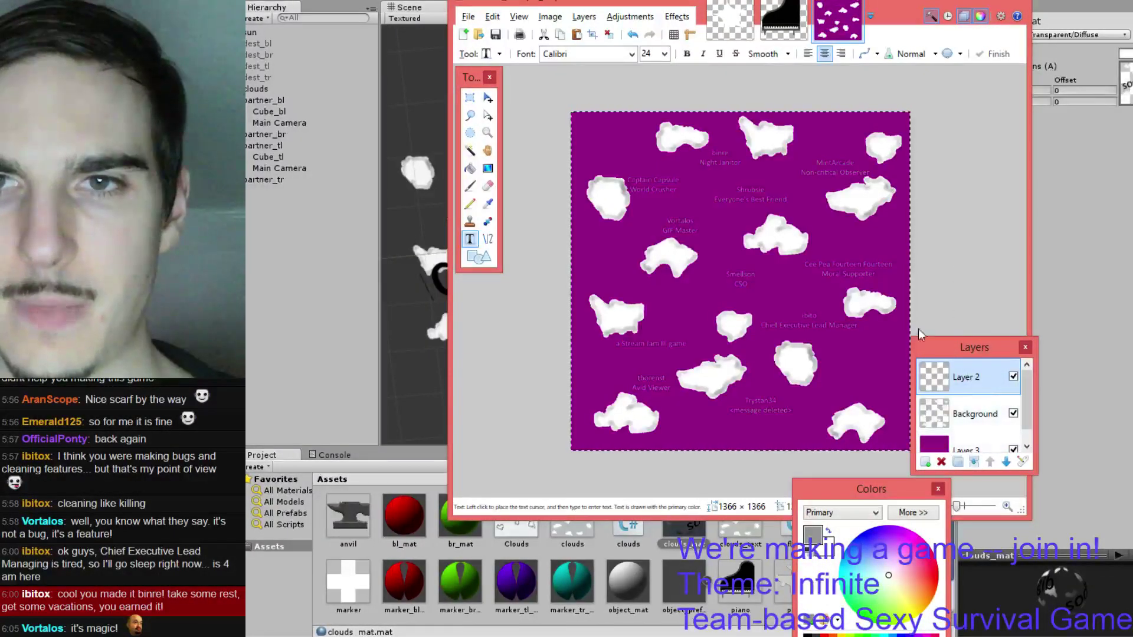
pyautogui.click(580, 18)
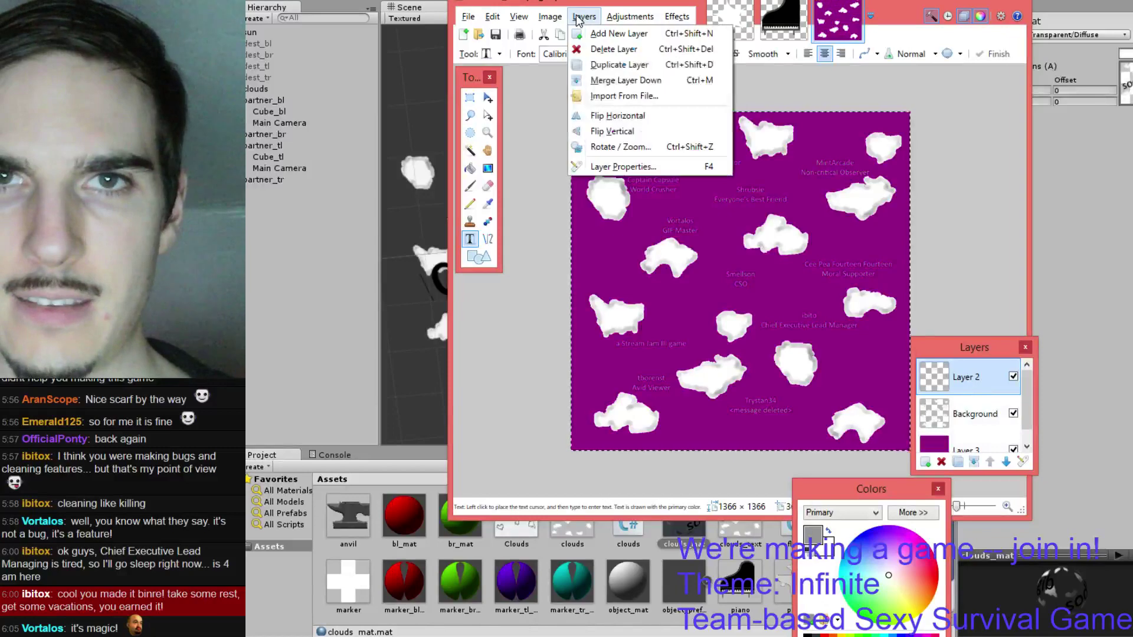
# - Rotate the credit text layer by 19.34 degrees with Layers > Rotate / Zoom
pyautogui.click(622, 146)
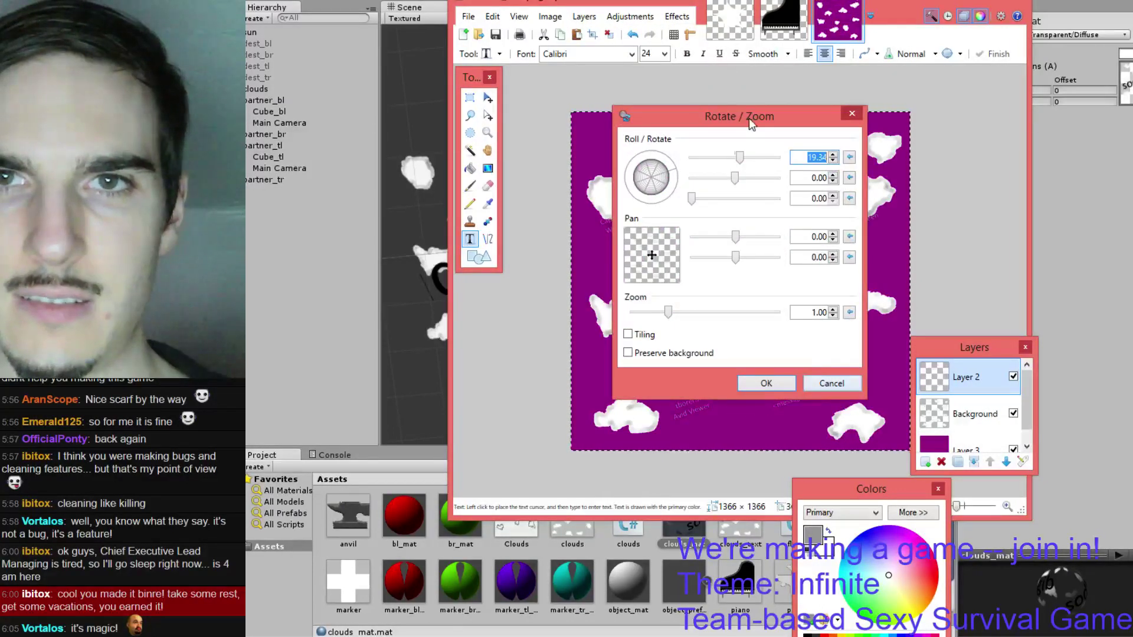
pyautogui.moveTo(749, 118)
pyautogui.mouseDown()
pyautogui.moveTo(290, 307)
pyautogui.moveTo(369, 133)
pyautogui.mouseUp()
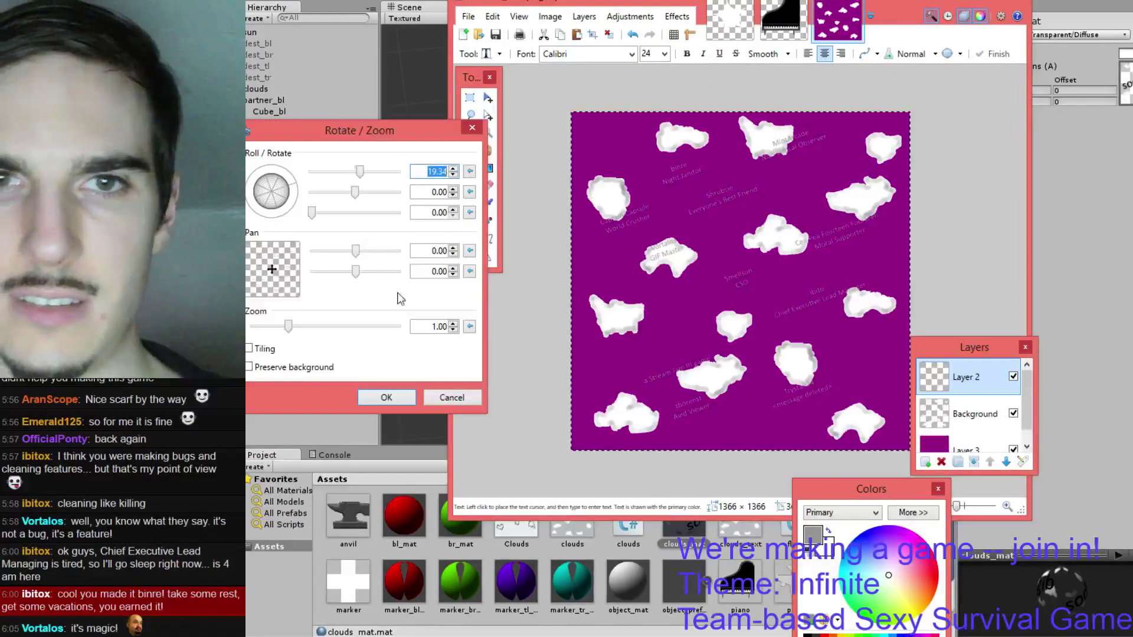
pyautogui.click(403, 395)
pyautogui.keyDown('ctrl'); pyautogui.scroll(1, 621, 320); pyautogui.keyUp('ctrl')
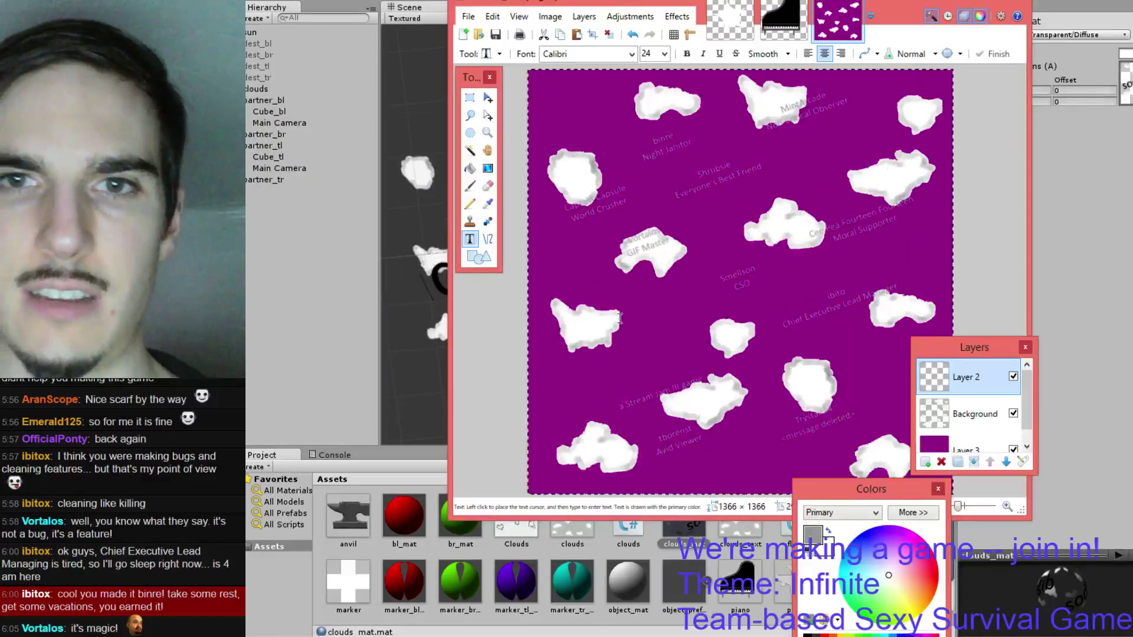
pyautogui.keyDown('ctrl'); pyautogui.scroll(1, 621, 321); pyautogui.keyUp('ctrl')
pyautogui.keyDown('ctrl'); pyautogui.scroll(1, 622, 315); pyautogui.keyUp('ctrl')
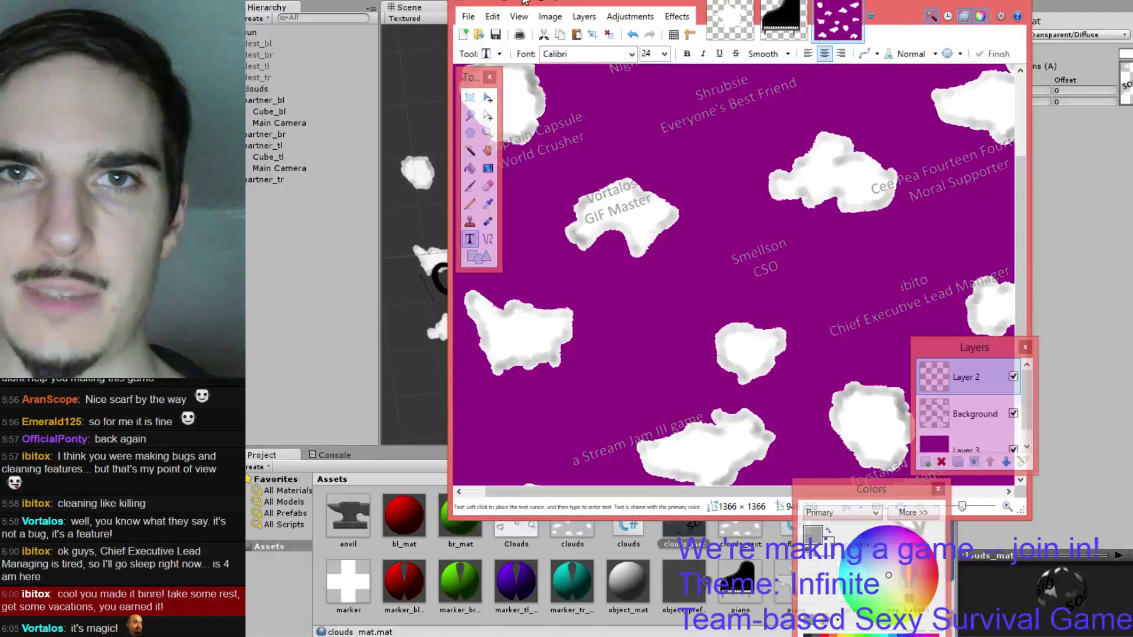
# - Check the texture in Unity, then drag the Paint.NET window edges outward to show more canvas
pyautogui.hotkey('alt', 'Tab')
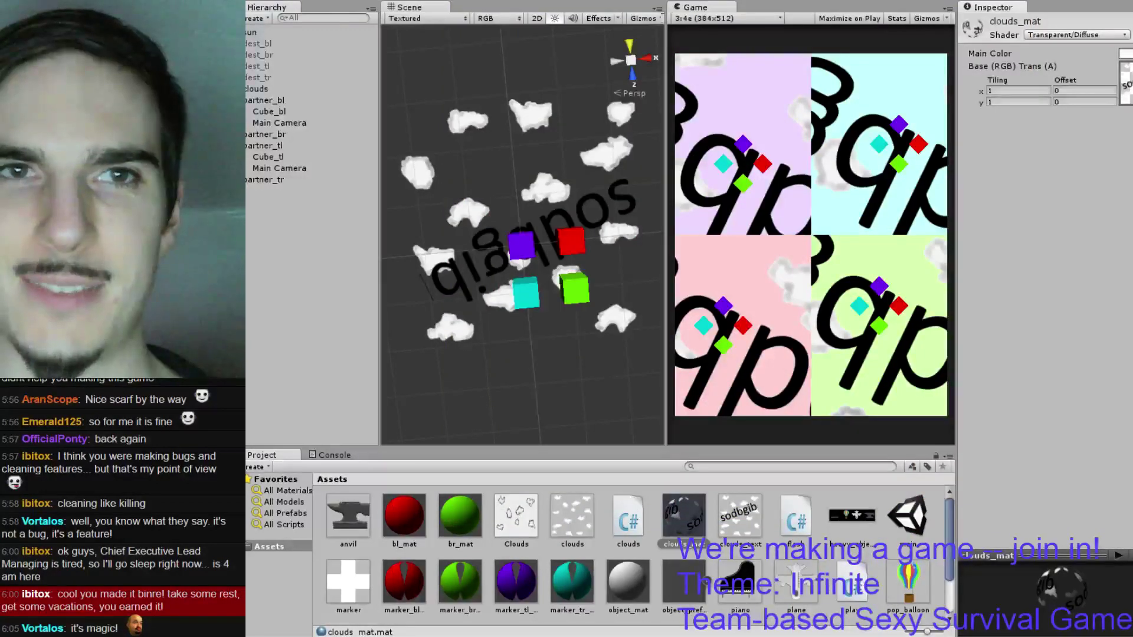
pyautogui.hotkey('alt', 'Tab')
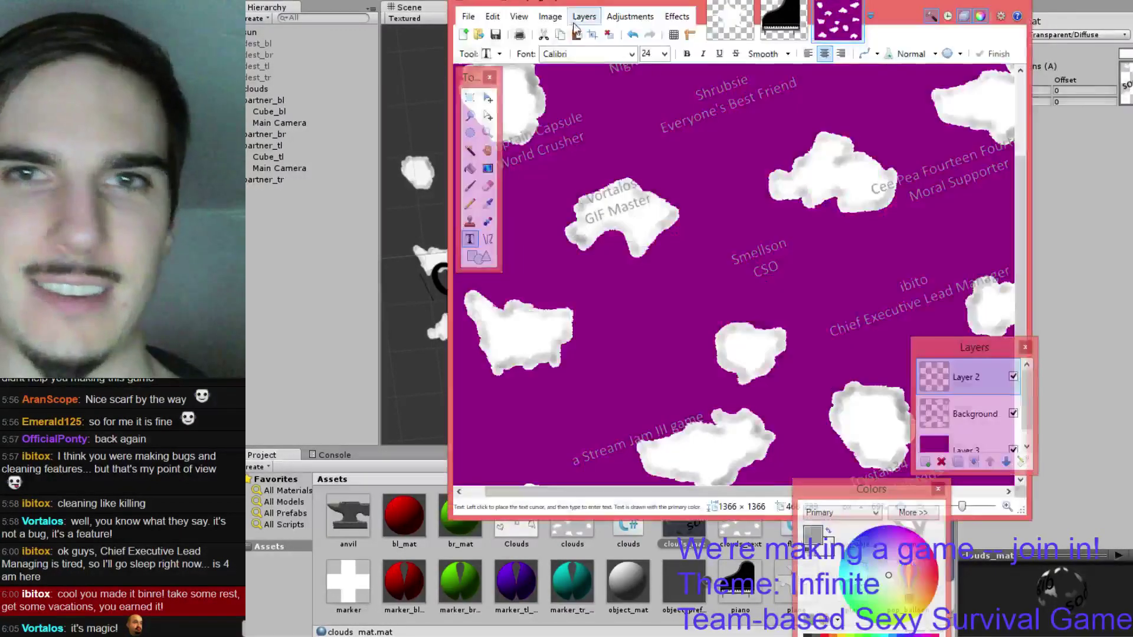
pyautogui.moveTo(449, 0); pyautogui.dragTo(246, 1)
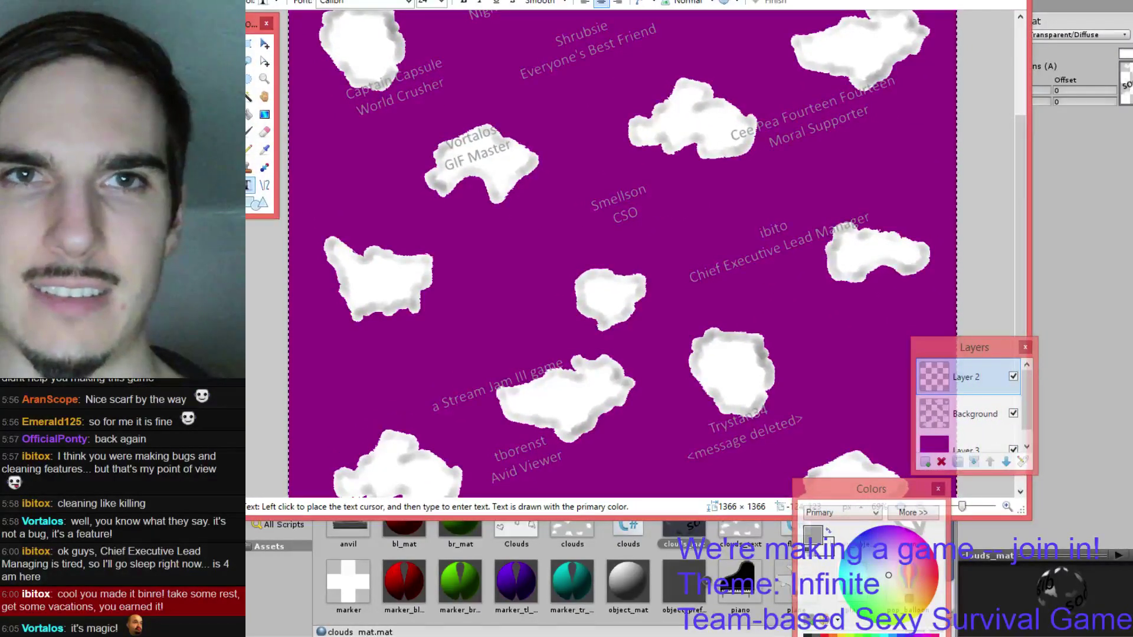
pyautogui.moveTo(1024, 517); pyautogui.dragTo(1127, 631)
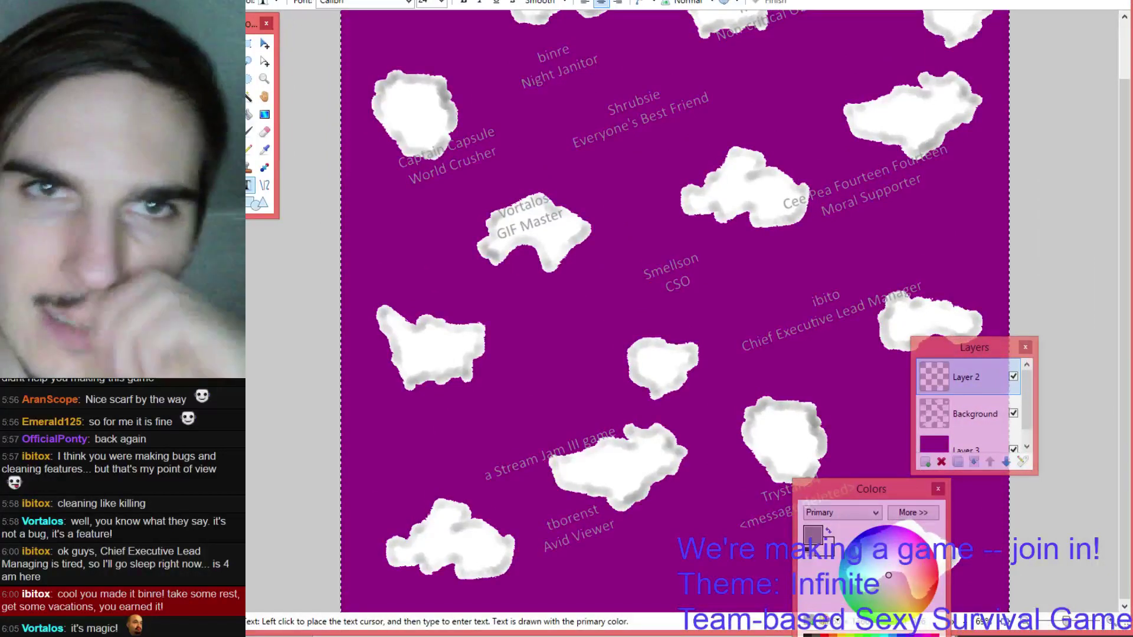
# - Lasso the World Crusher credit and move it down onto clear sky below its cloud
pyautogui.press('s')
pyautogui.press('s')
pyautogui.moveTo(522, 151); pyautogui.dragTo(384, 186)
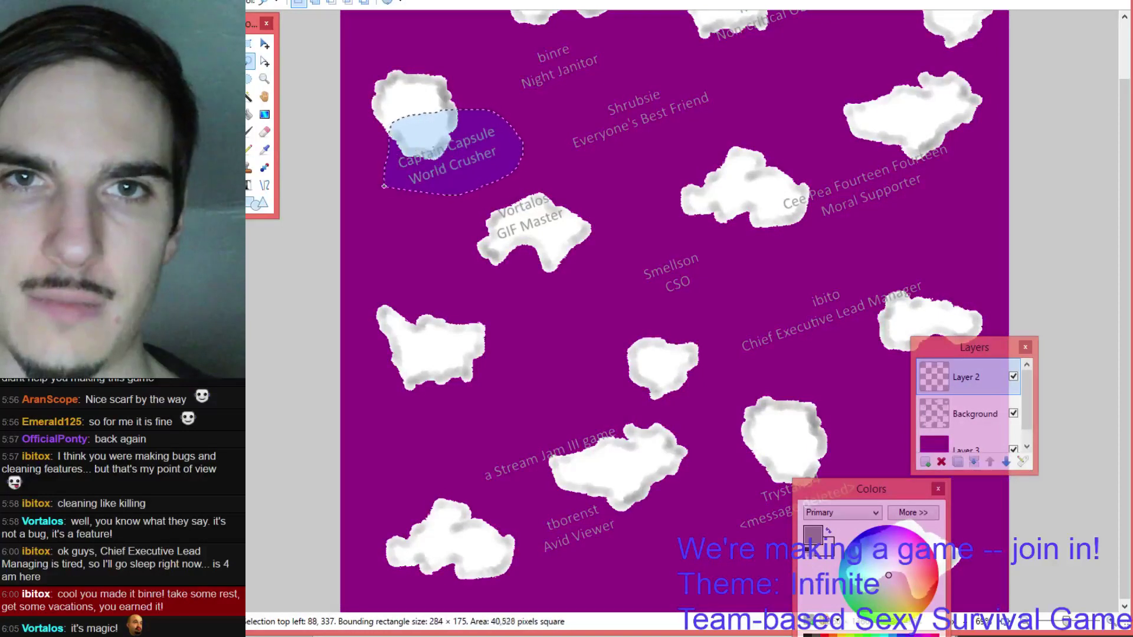
pyautogui.click(265, 44)
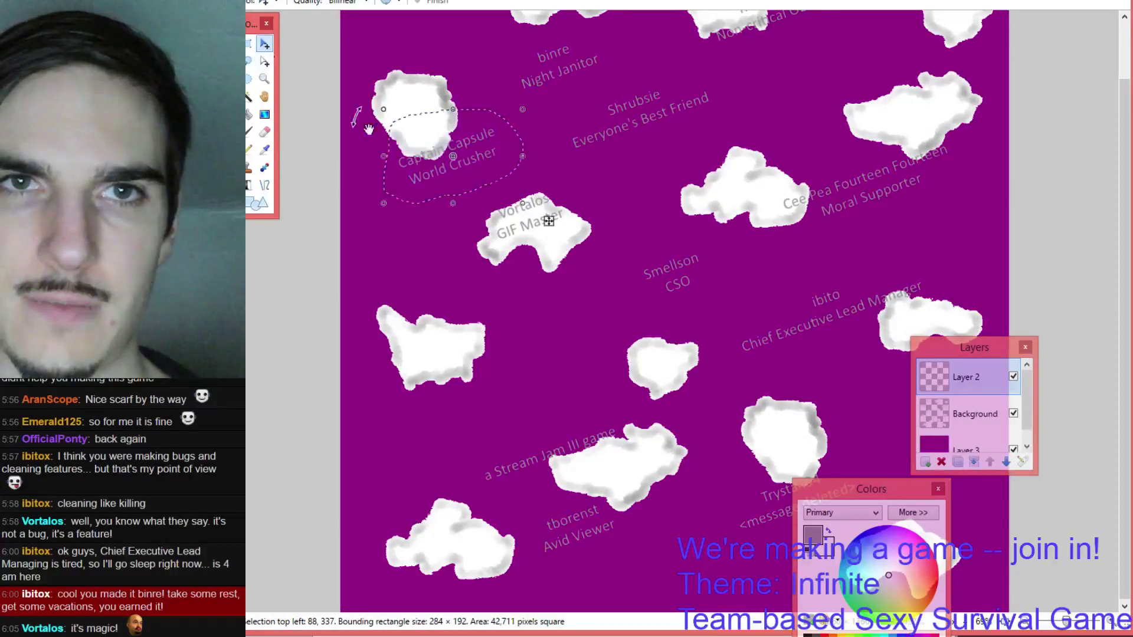
pyautogui.moveTo(459, 162)
pyautogui.mouseDown()
pyautogui.moveTo(472, 246)
pyautogui.moveTo(429, 269)
pyautogui.moveTo(461, 287)
pyautogui.mouseUp()
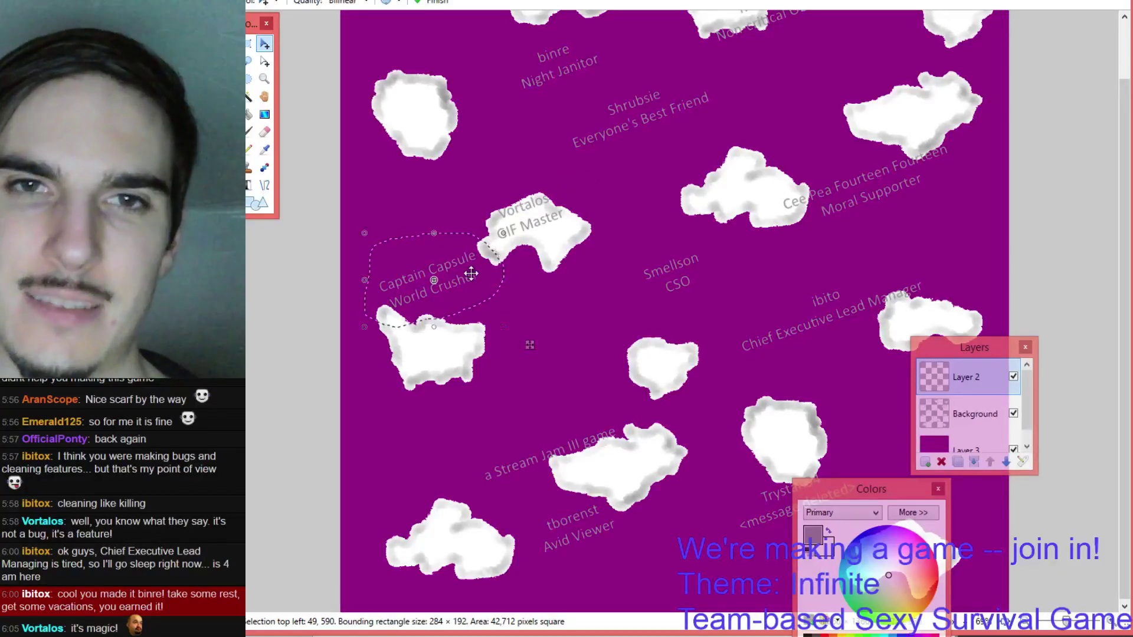
pyautogui.moveTo(462, 277); pyautogui.dragTo(449, 421)
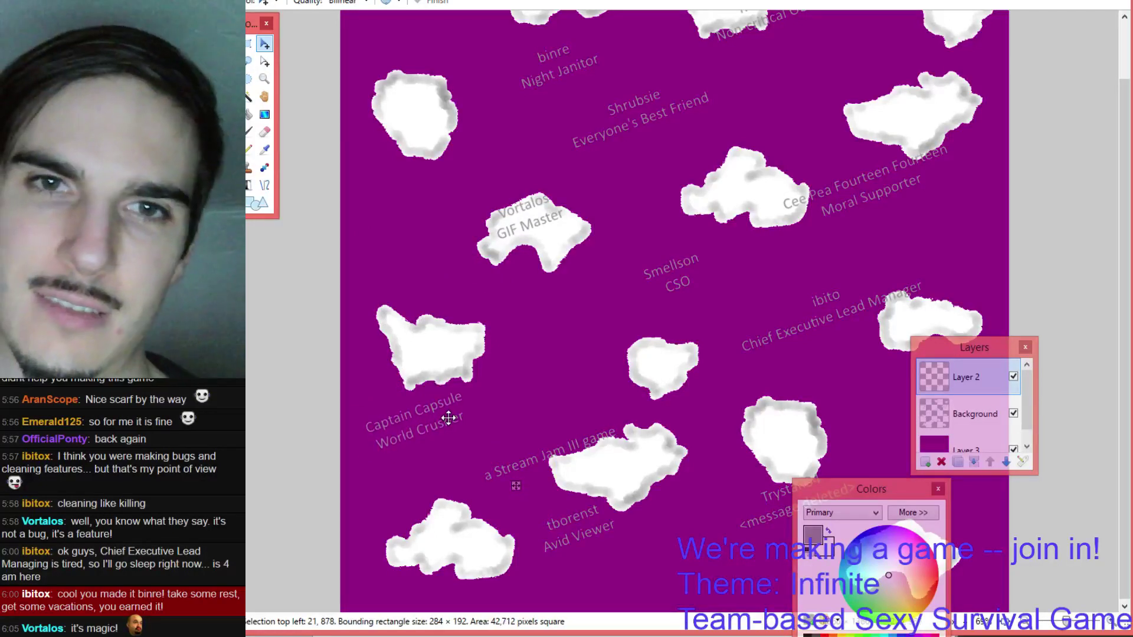
pyautogui.moveTo(449, 422); pyautogui.dragTo(448, 414)
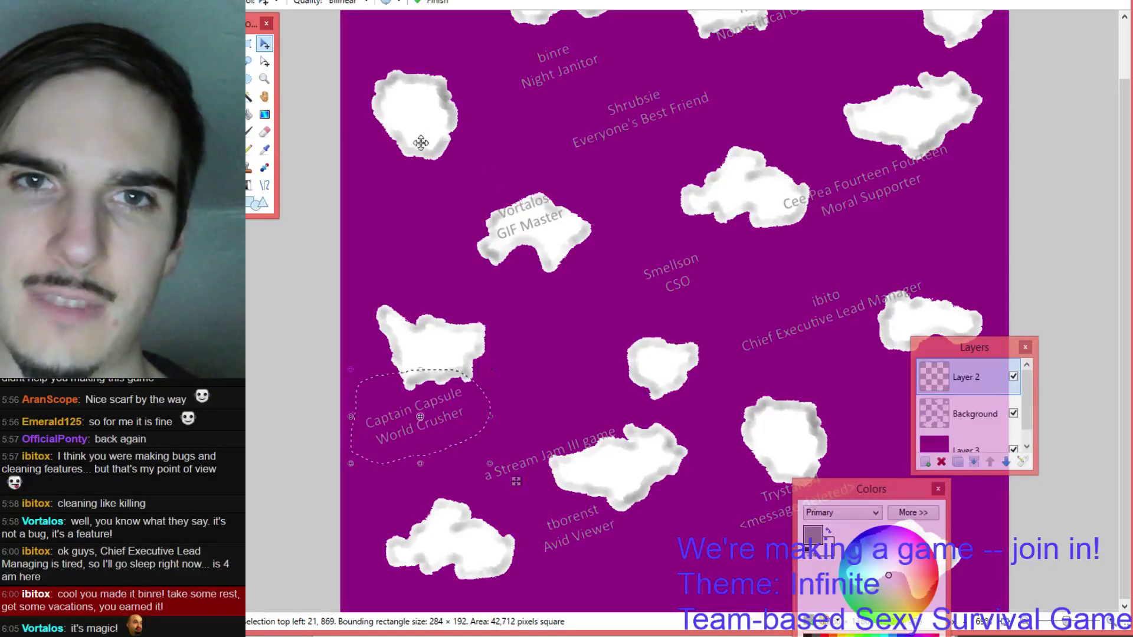
# - Lasso the GIF Master credit and move it just below its cloud, undoing a misplaced outline move
pyautogui.click(249, 61)
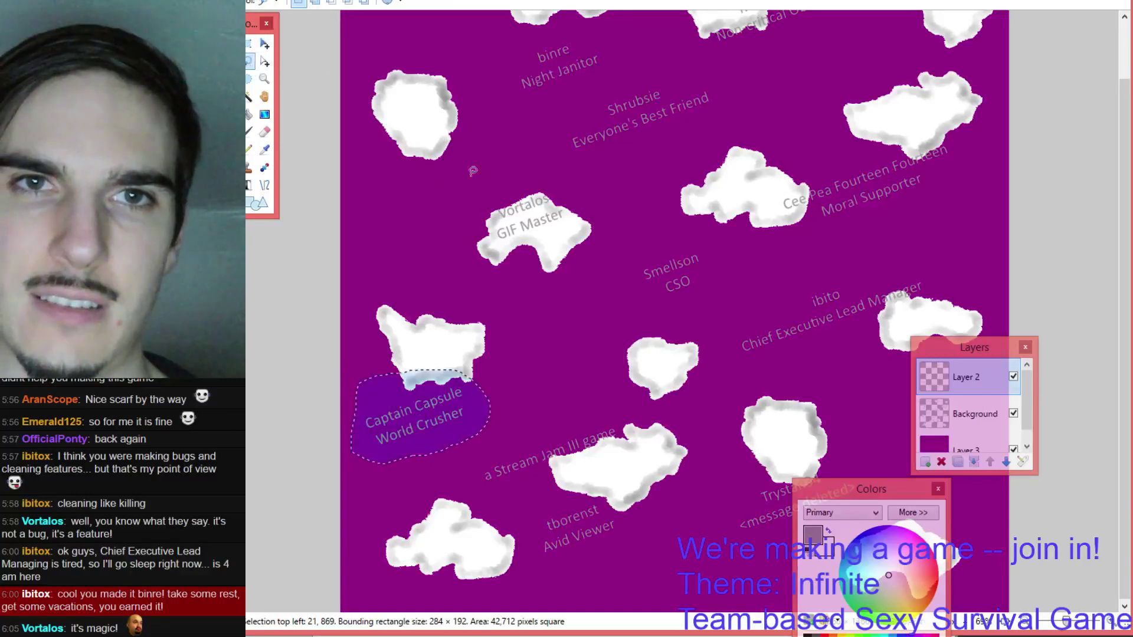
pyautogui.moveTo(505, 182)
pyautogui.mouseDown()
pyautogui.moveTo(493, 228)
pyautogui.moveTo(580, 246)
pyautogui.mouseUp()
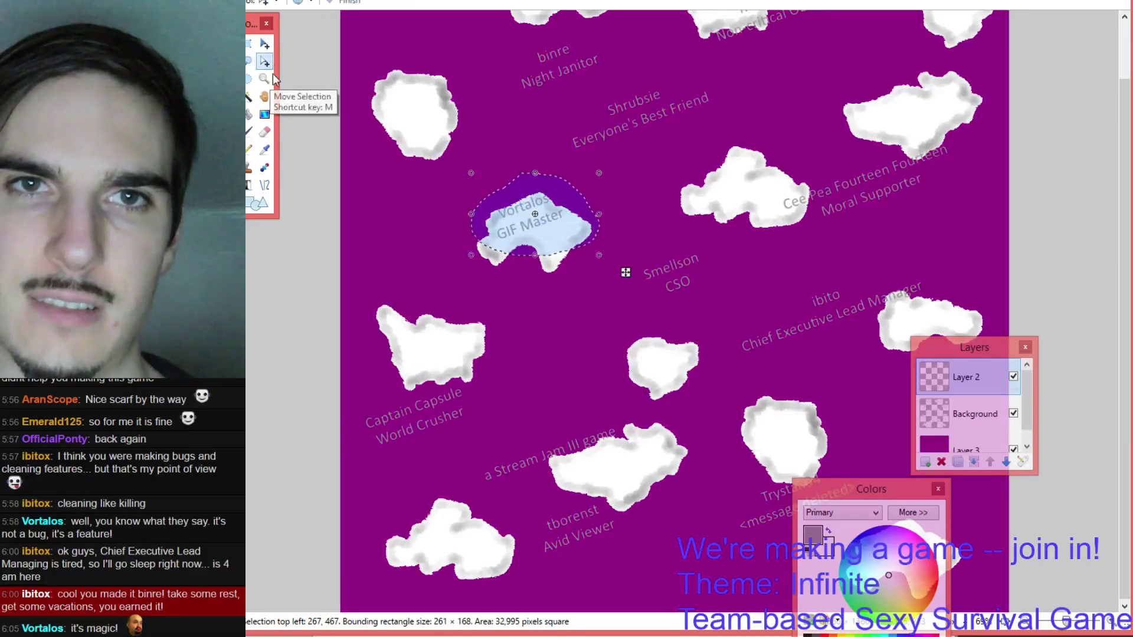
pyautogui.moveTo(625, 272); pyautogui.dragTo(603, 343)
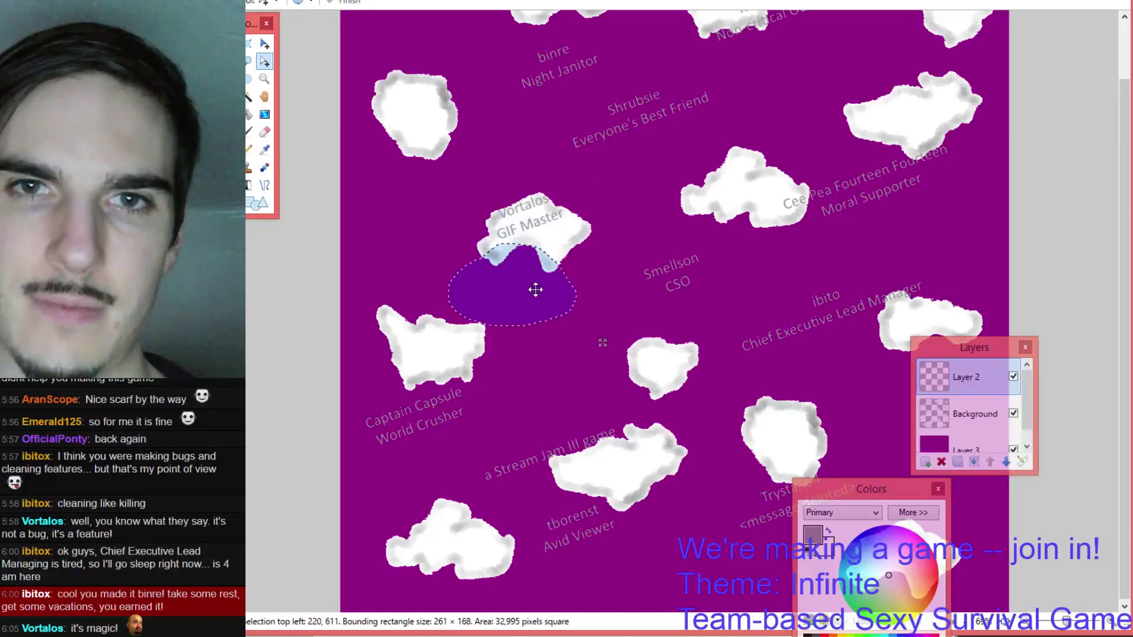
pyautogui.hotkey('ctrl', 'z')
pyautogui.press('m')
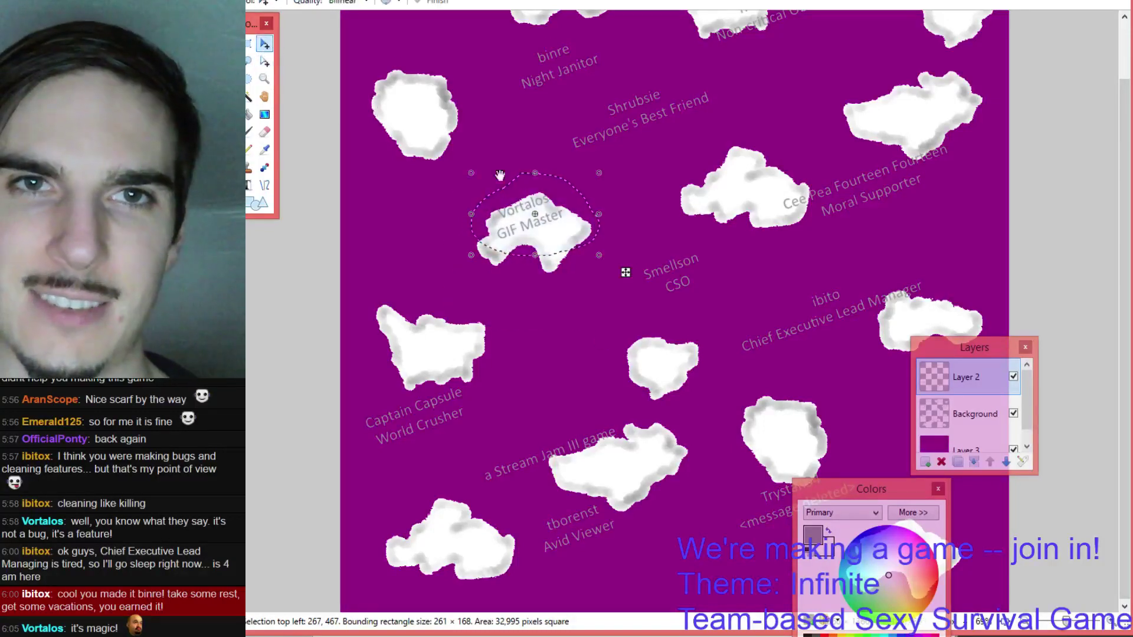
pyautogui.moveTo(559, 228); pyautogui.dragTo(538, 294)
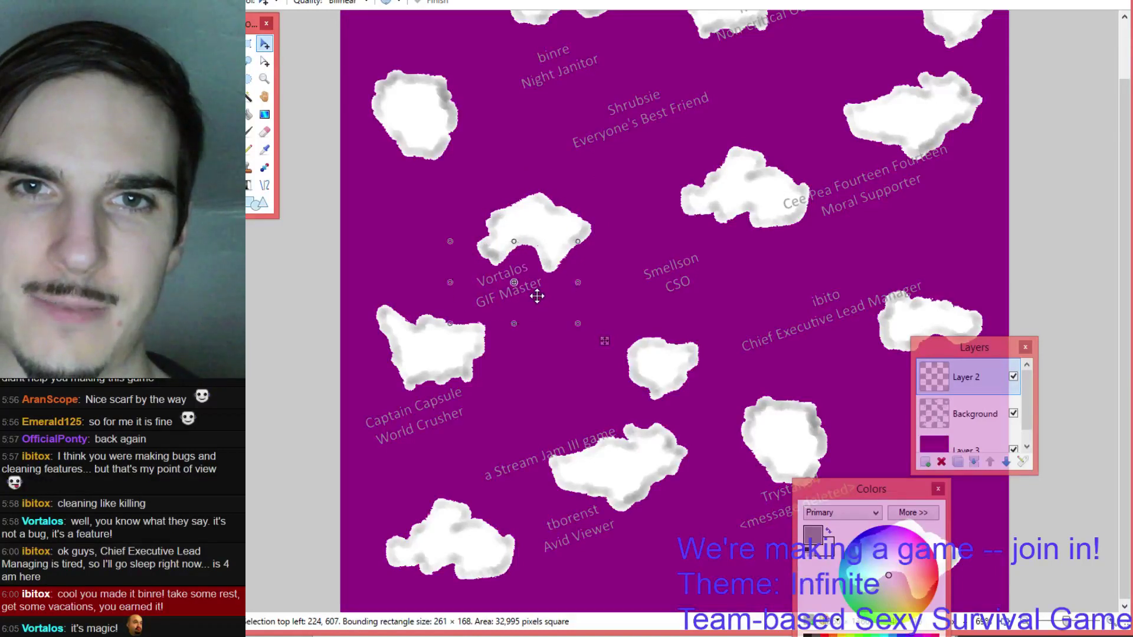
pyautogui.click(249, 60)
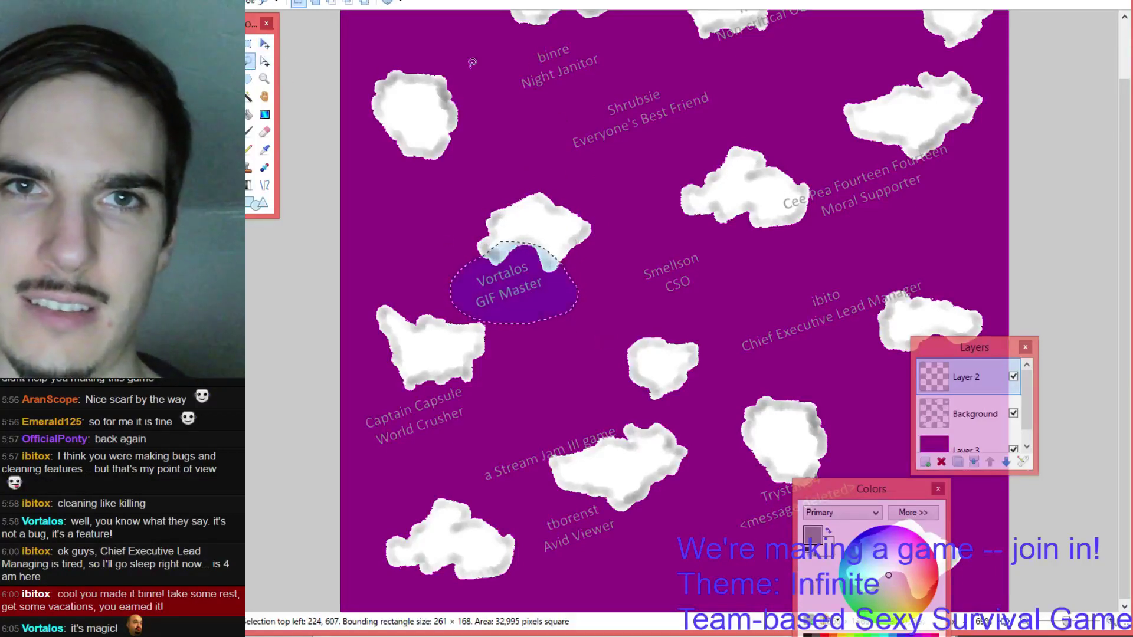
# - Lasso the binre / Night Janitor credit and drag it onto clear sky just beneath its cloud
pyautogui.moveTo(541, 45); pyautogui.dragTo(595, 85)
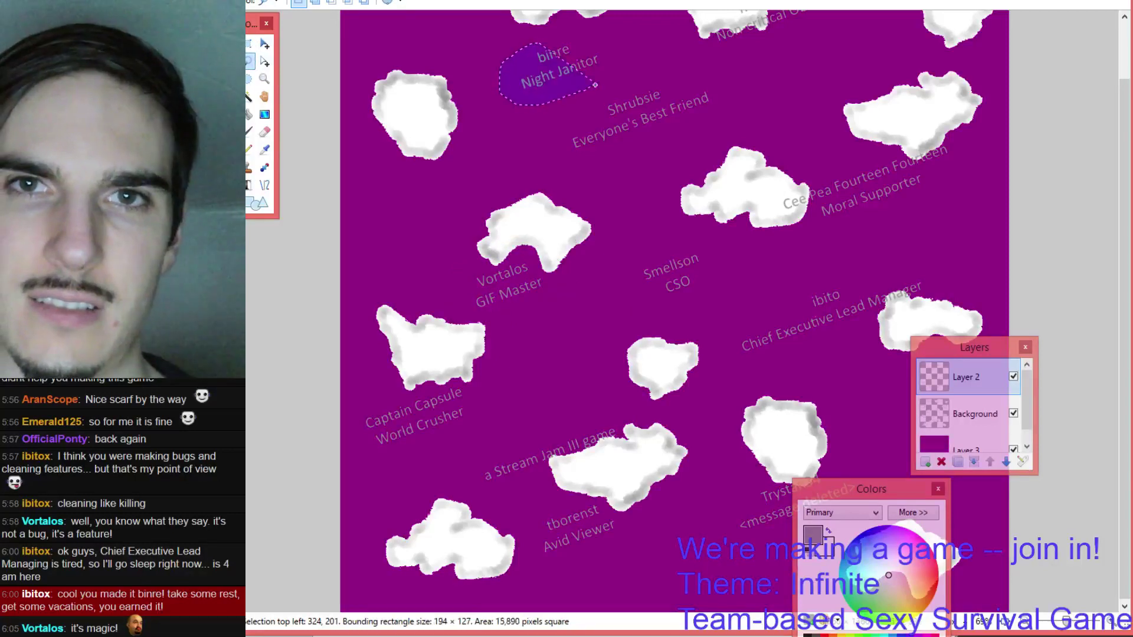
pyautogui.scroll(2, 551, 25)
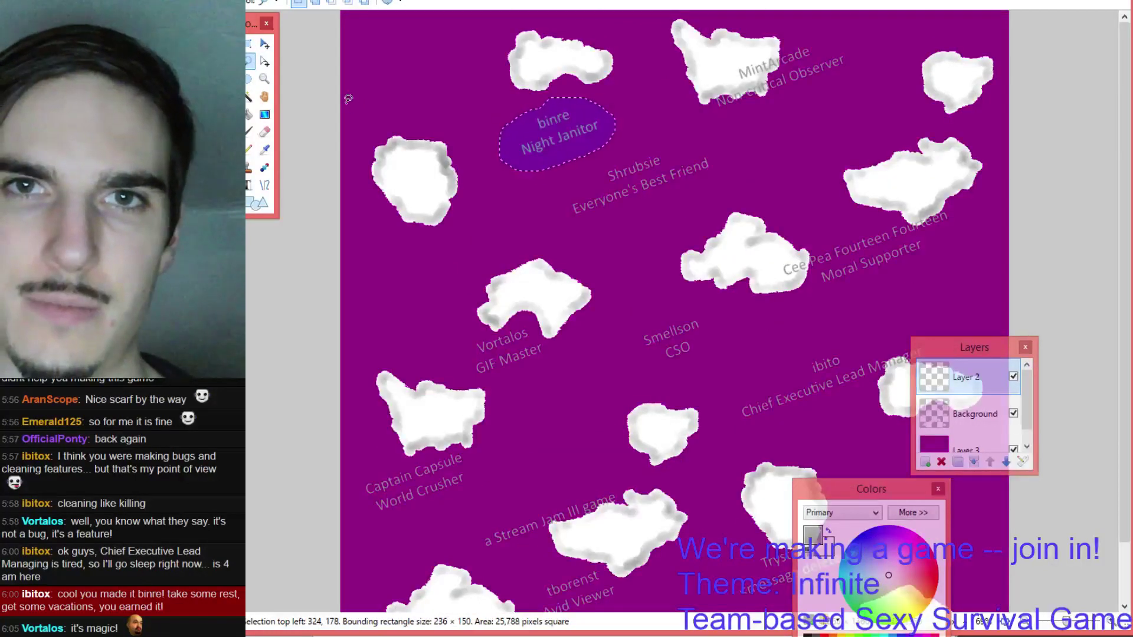
pyautogui.click(264, 43)
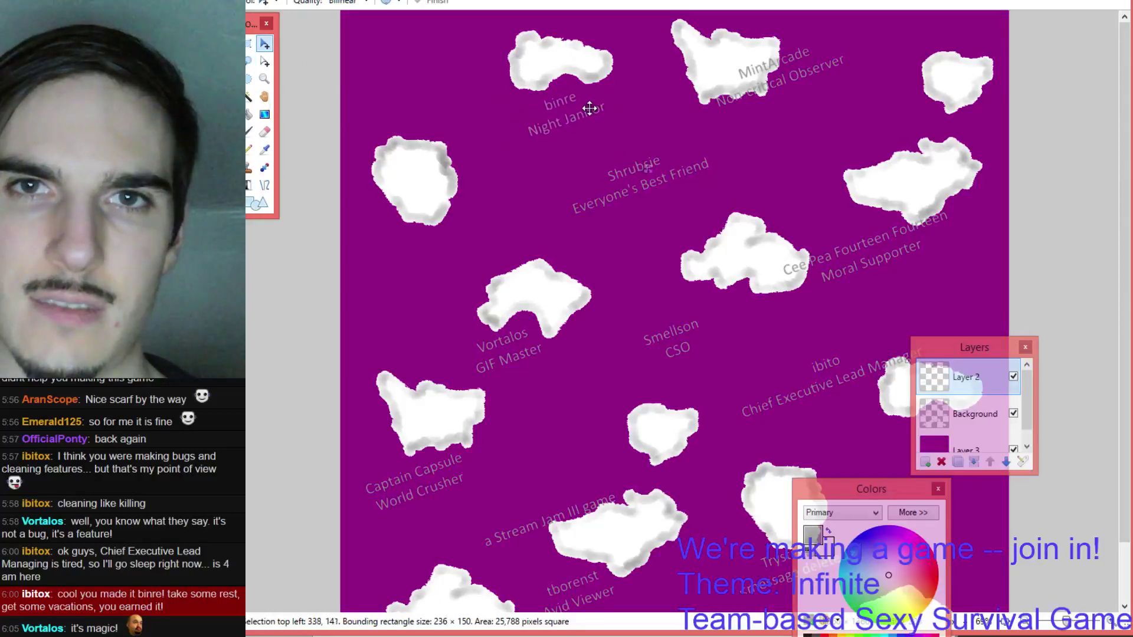
pyautogui.moveTo(591, 105)
pyautogui.mouseDown()
pyautogui.moveTo(665, 85)
pyautogui.moveTo(665, 64)
pyautogui.mouseUp()
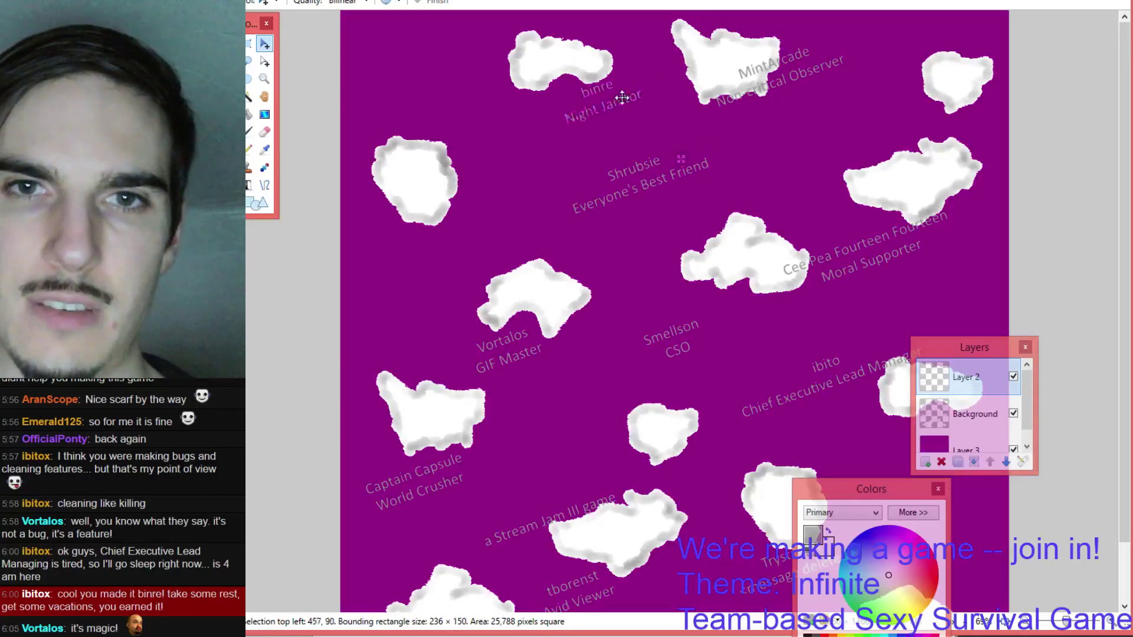
pyautogui.moveTo(623, 98)
pyautogui.mouseDown()
pyautogui.moveTo(568, 114)
pyautogui.moveTo(591, 101)
pyautogui.mouseUp()
pyautogui.moveTo(590, 101); pyautogui.dragTo(591, 102)
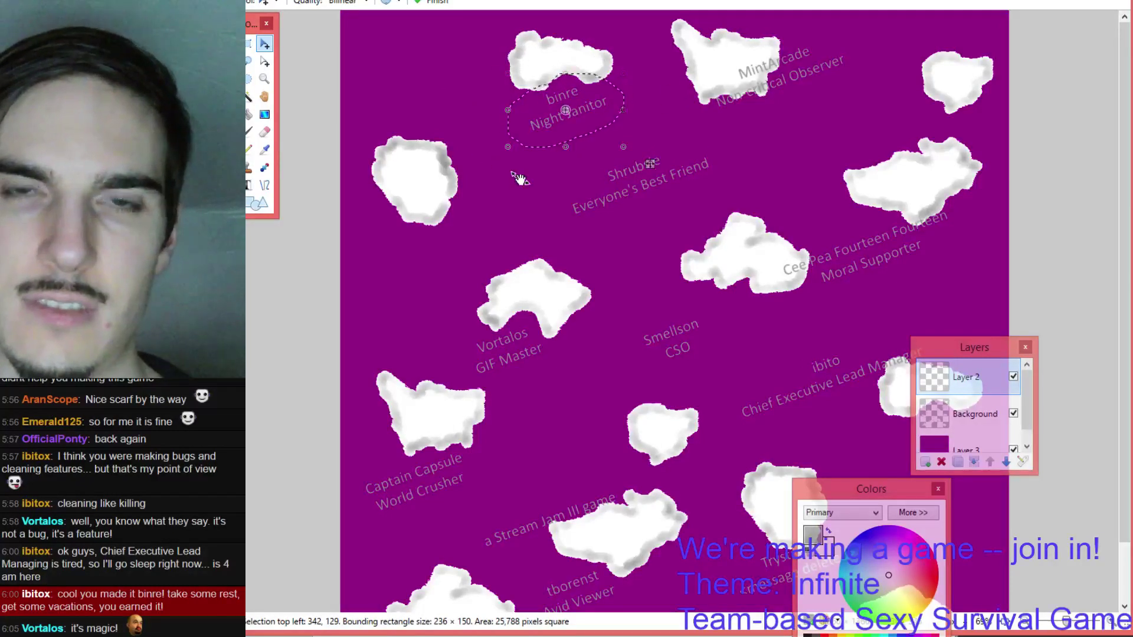
pyautogui.scroll(-1, 625, 299)
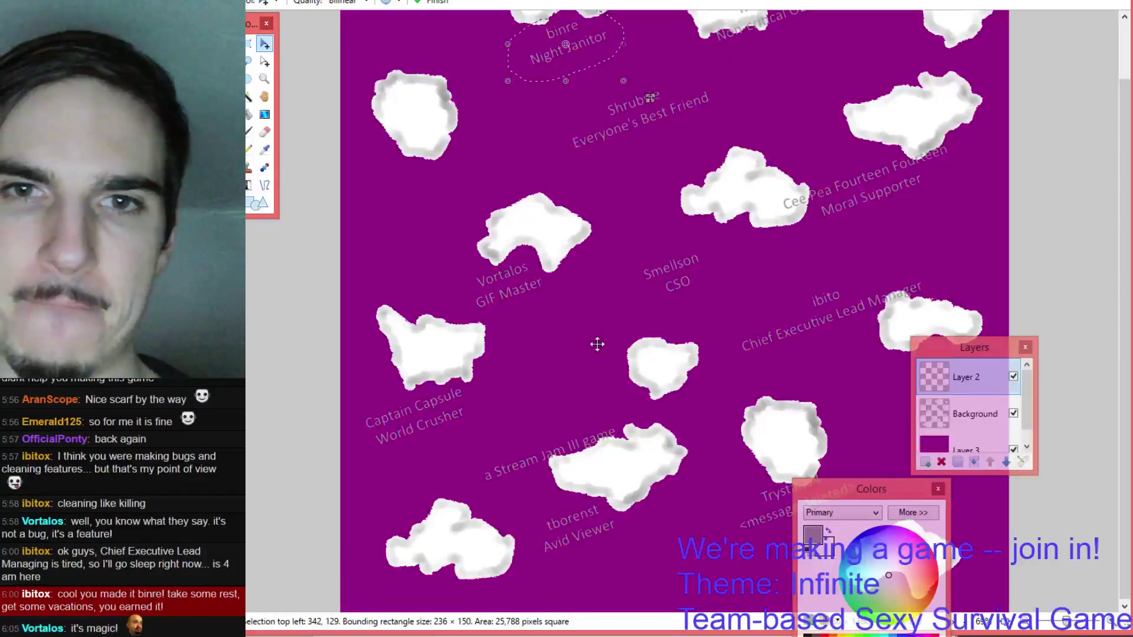
pyautogui.click(251, 62)
# - Discard an unfinished outline, then lasso the Shrubsie credit and move it down under the right cloud
pyautogui.moveTo(570, 420); pyautogui.dragTo(501, 444)
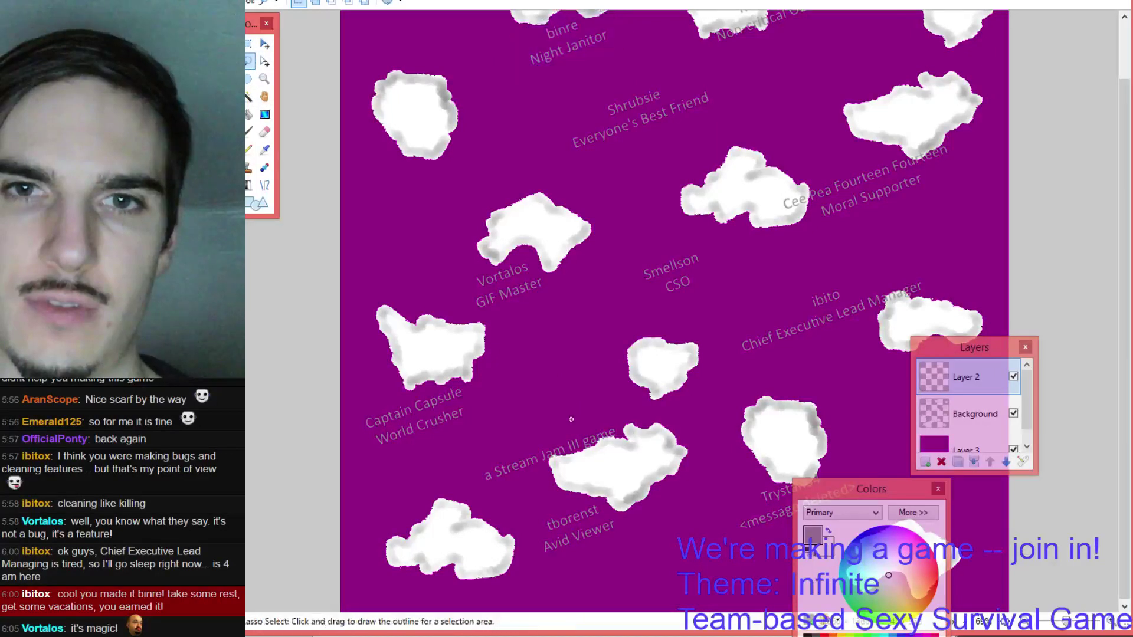
pyautogui.moveTo(474, 486); pyautogui.dragTo(510, 436)
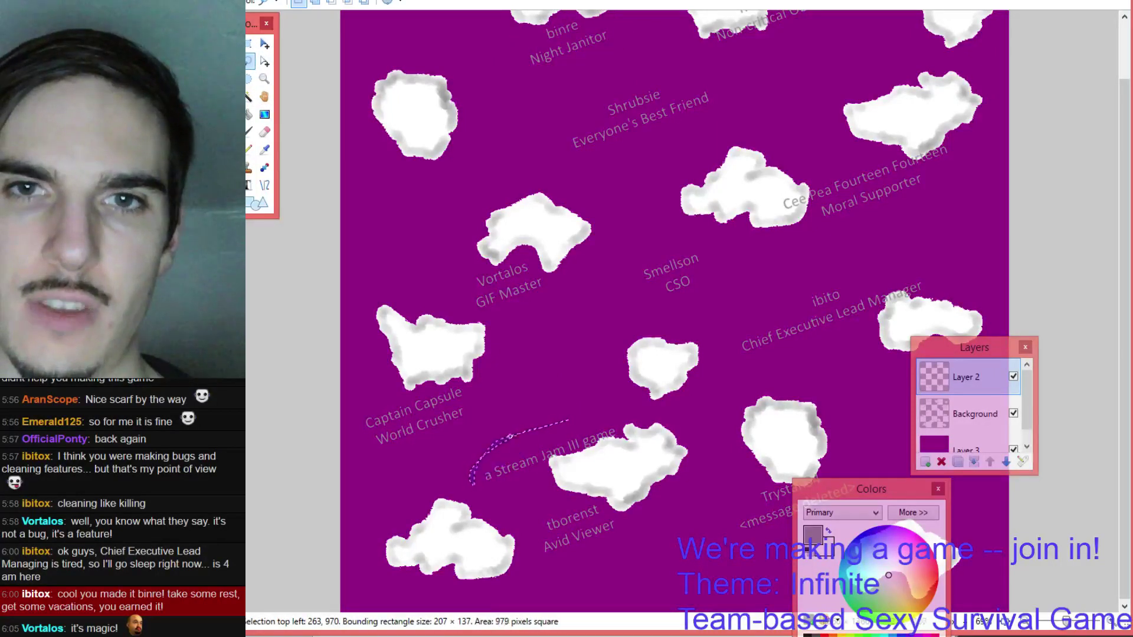
pyautogui.click(569, 328)
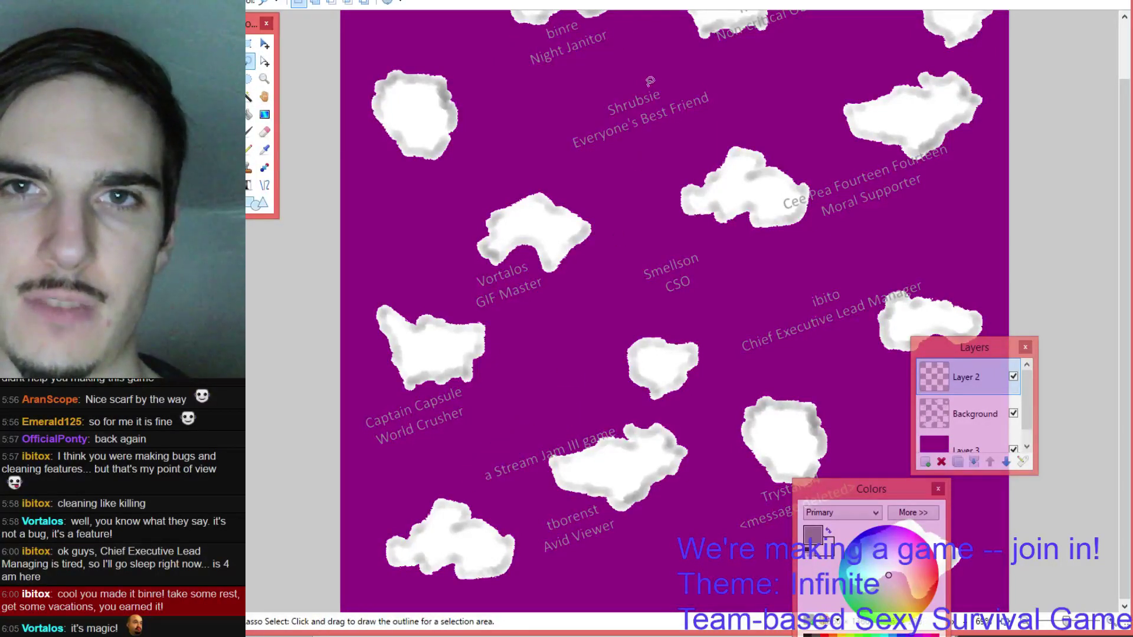
pyautogui.moveTo(651, 81); pyautogui.dragTo(578, 111)
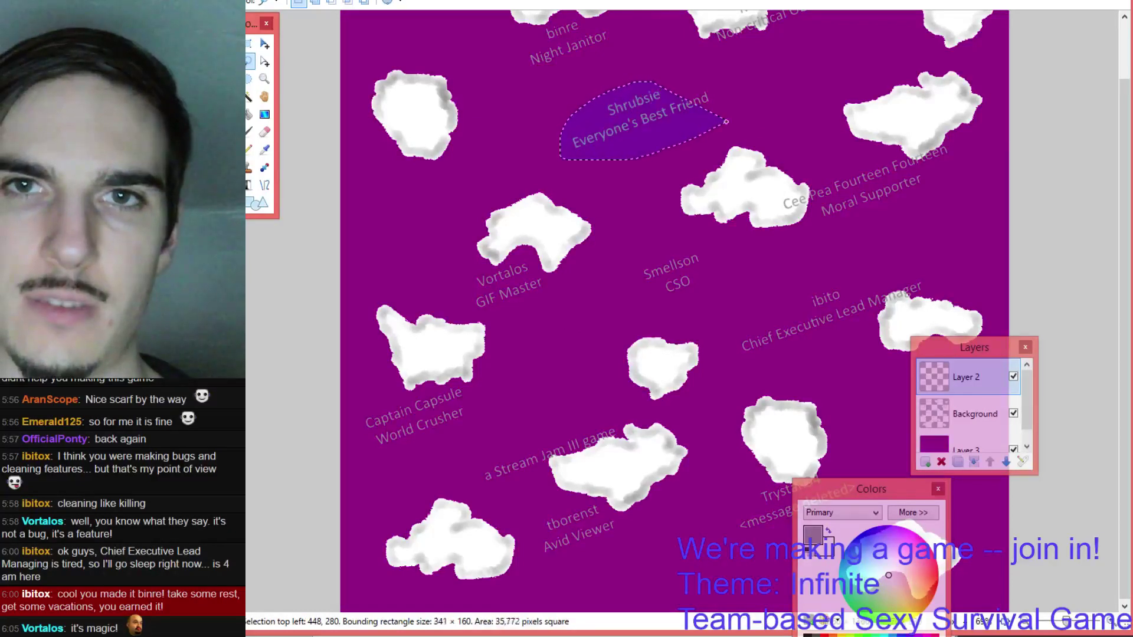
pyautogui.click(265, 62)
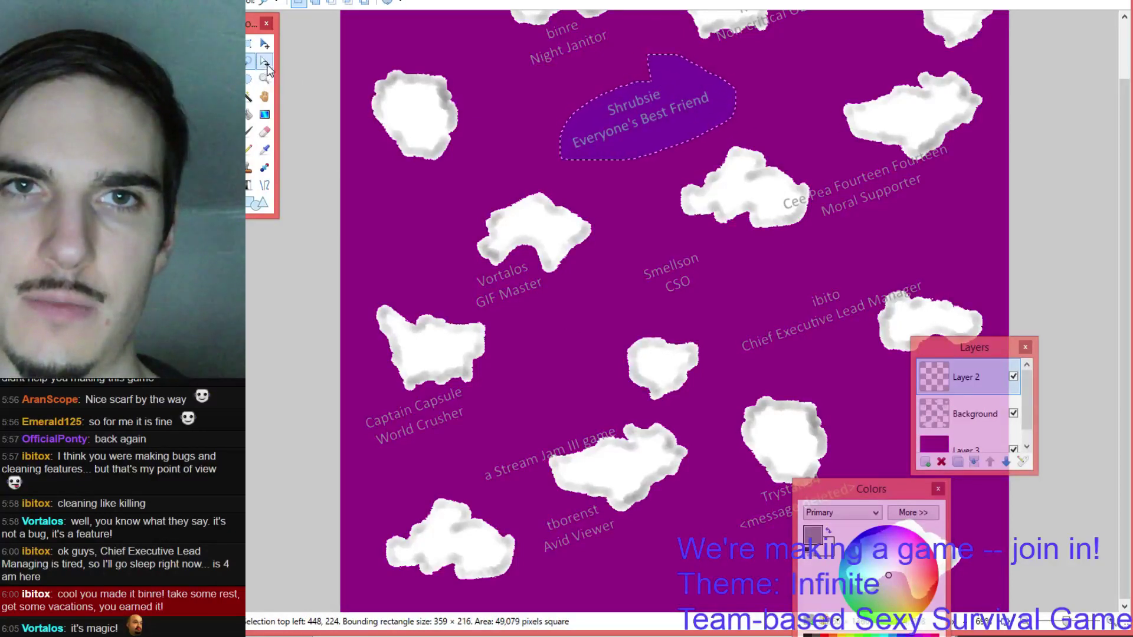
pyautogui.moveTo(683, 110); pyautogui.dragTo(678, 113)
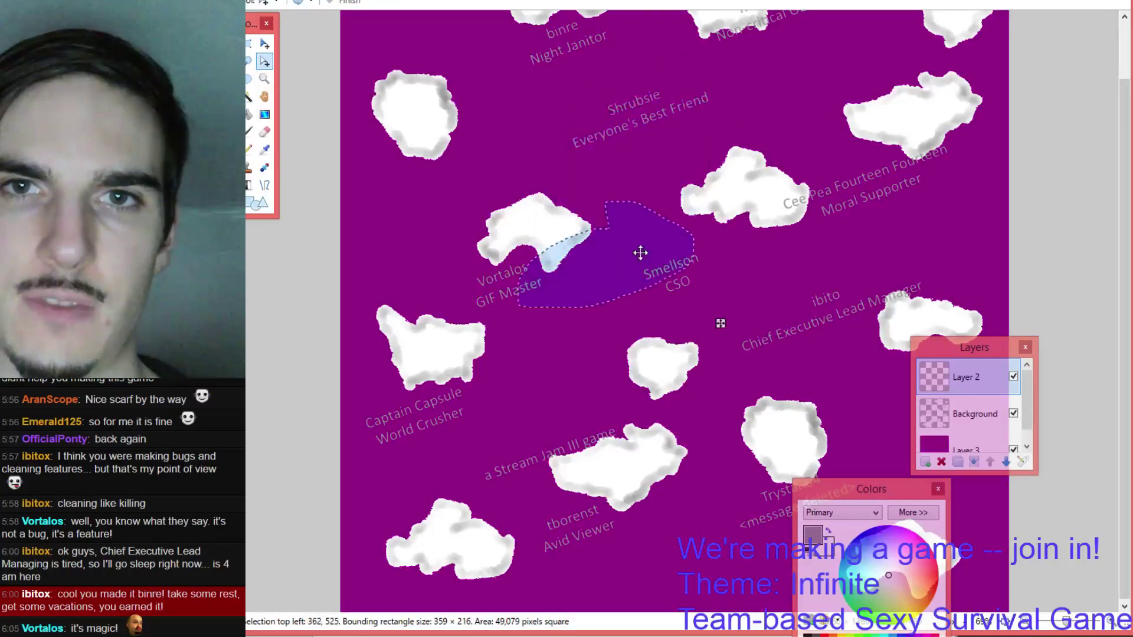
pyautogui.click(264, 43)
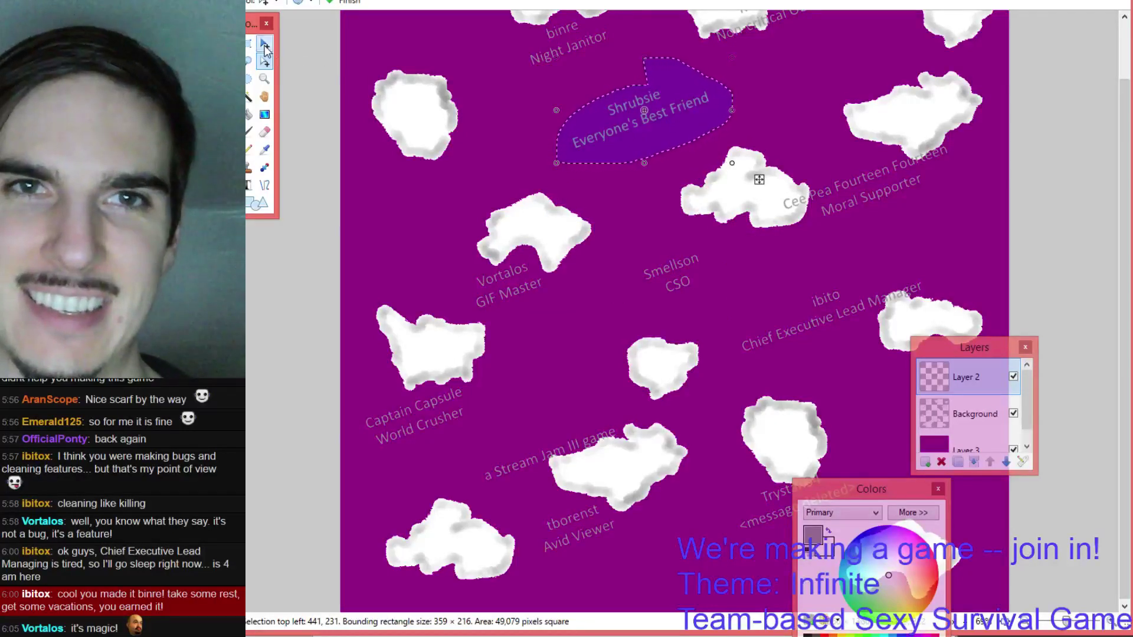
pyautogui.moveTo(682, 109)
pyautogui.mouseDown()
pyautogui.moveTo(618, 316)
pyautogui.moveTo(690, 558)
pyautogui.moveTo(842, 73)
pyautogui.moveTo(903, 67)
pyautogui.moveTo(905, 390)
pyautogui.moveTo(897, 385)
pyautogui.mouseUp()
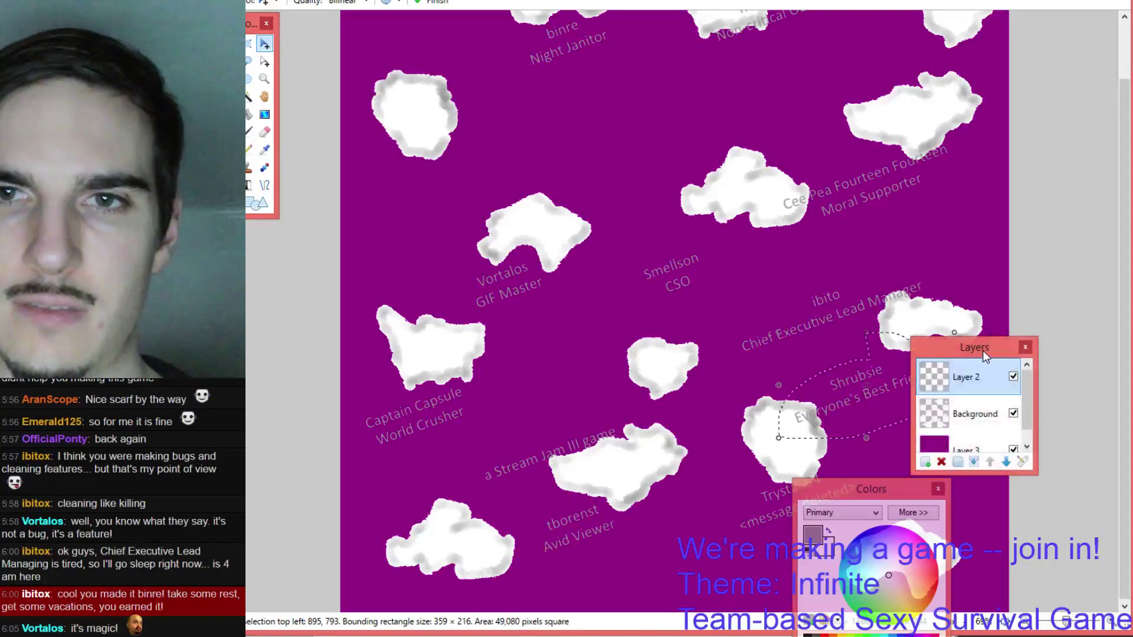
# - Move the Layers and Colors panels off the artwork and nudge the Shrubsie credit slightly up
pyautogui.moveTo(982, 351); pyautogui.dragTo(1088, 221)
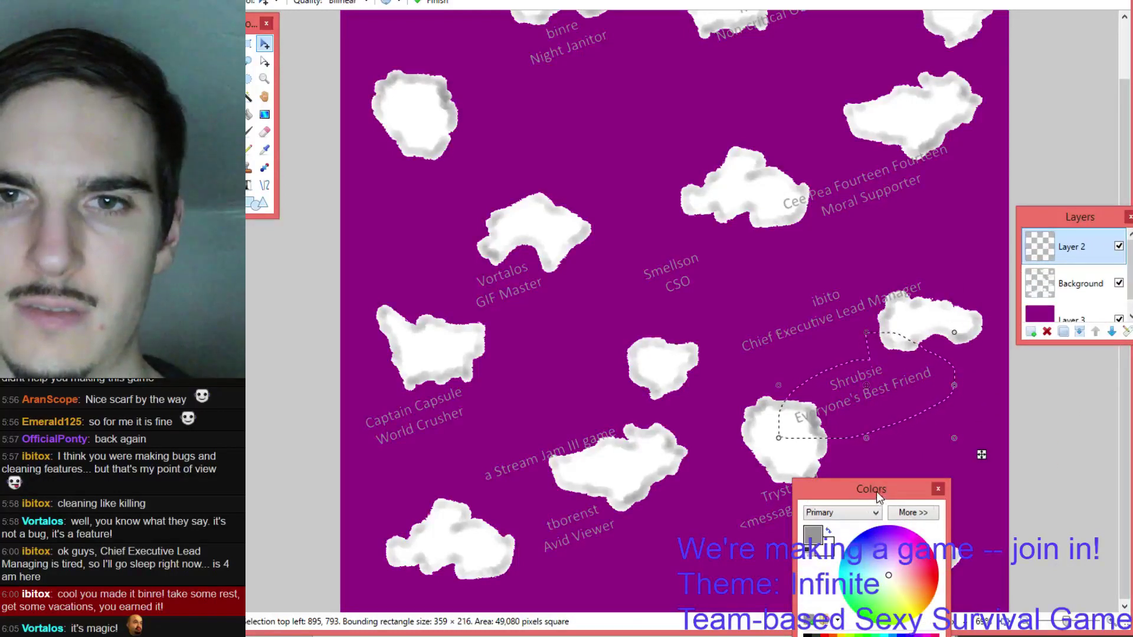
pyautogui.moveTo(878, 494); pyautogui.dragTo(491, 445)
pyautogui.moveTo(906, 382); pyautogui.dragTo(976, 367)
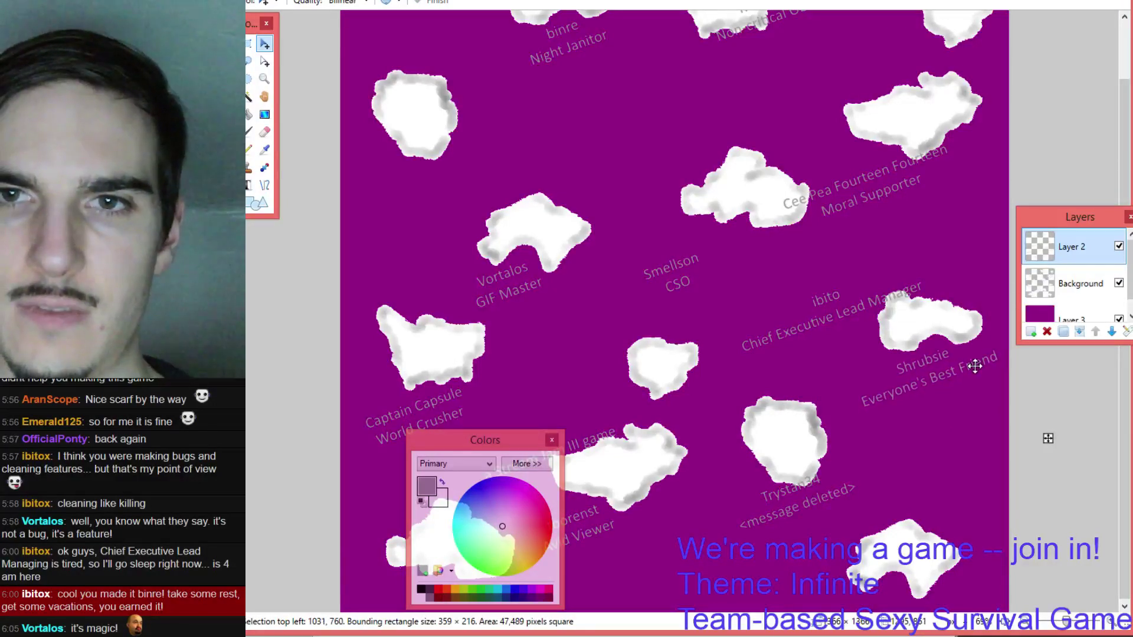
pyautogui.moveTo(975, 367); pyautogui.dragTo(975, 364)
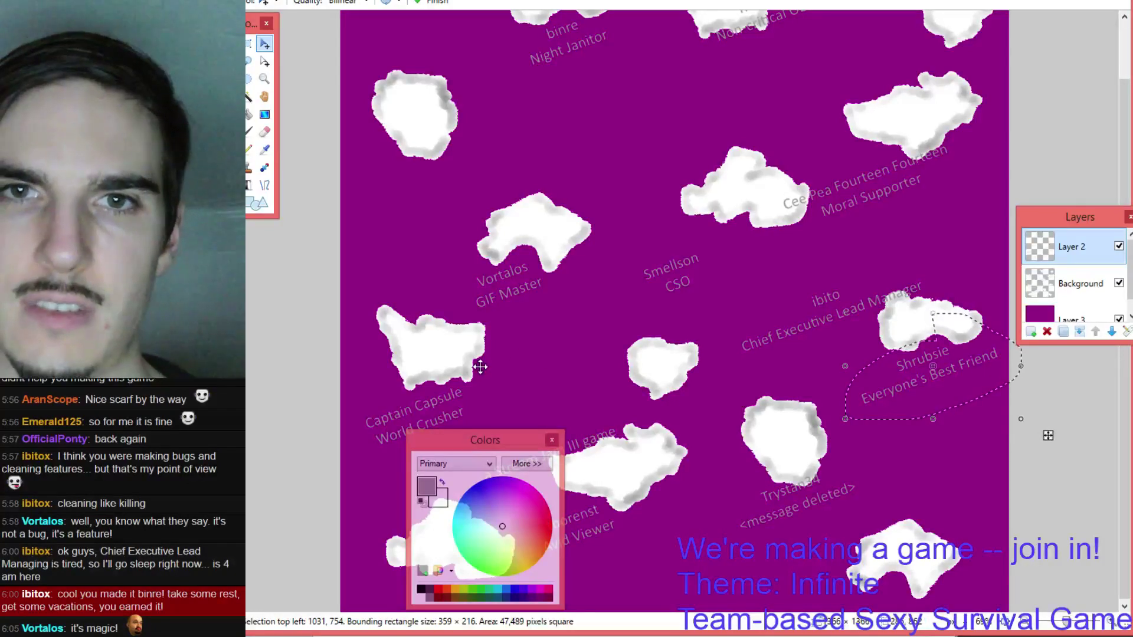
pyautogui.moveTo(481, 442); pyautogui.dragTo(327, 383)
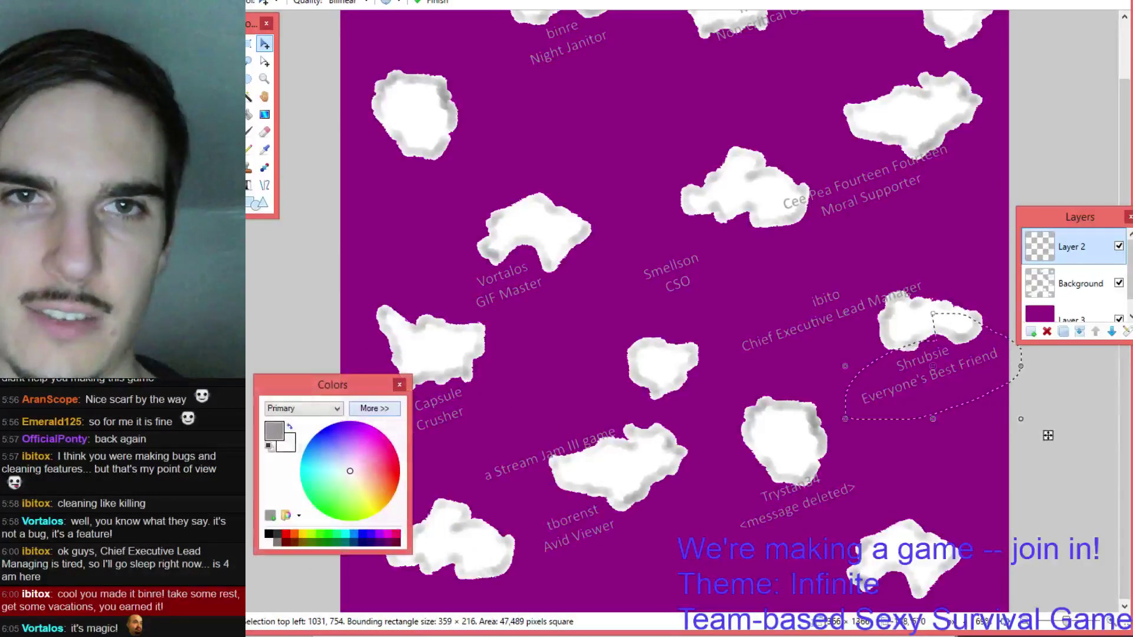
# - Lasso the 'a Stream Jam III game' credit and move it up above the GIF Master cloud
pyautogui.press('s')
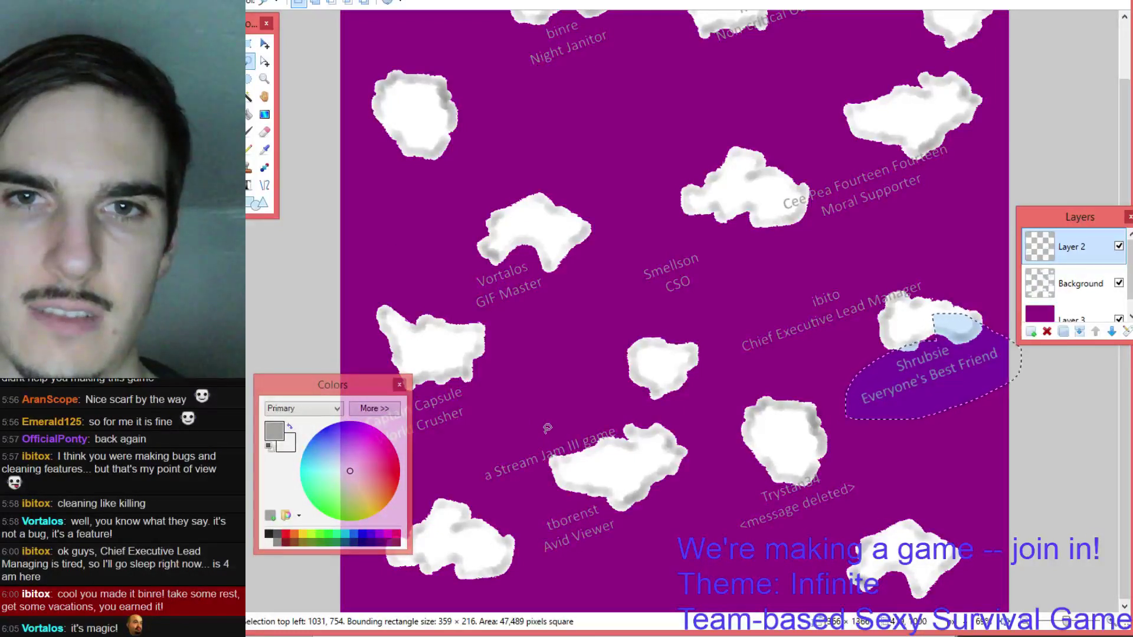
pyautogui.moveTo(548, 429); pyautogui.dragTo(505, 447)
pyautogui.moveTo(464, 484)
pyautogui.mouseDown()
pyautogui.moveTo(583, 467)
pyautogui.moveTo(645, 434)
pyautogui.moveTo(597, 415)
pyautogui.mouseUp()
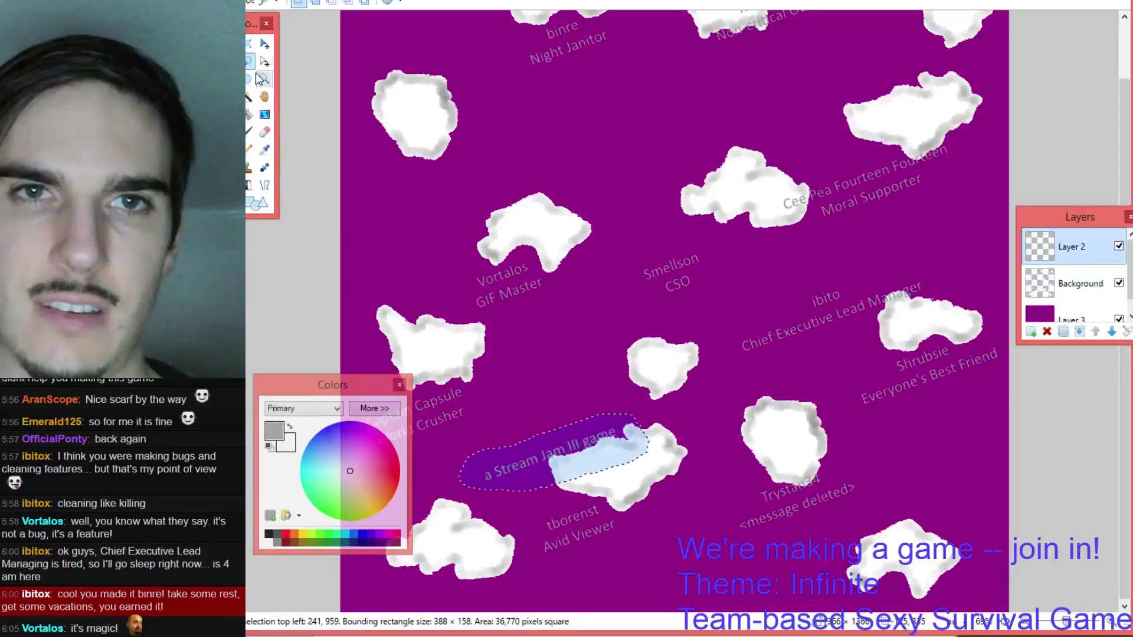
pyautogui.click(265, 43)
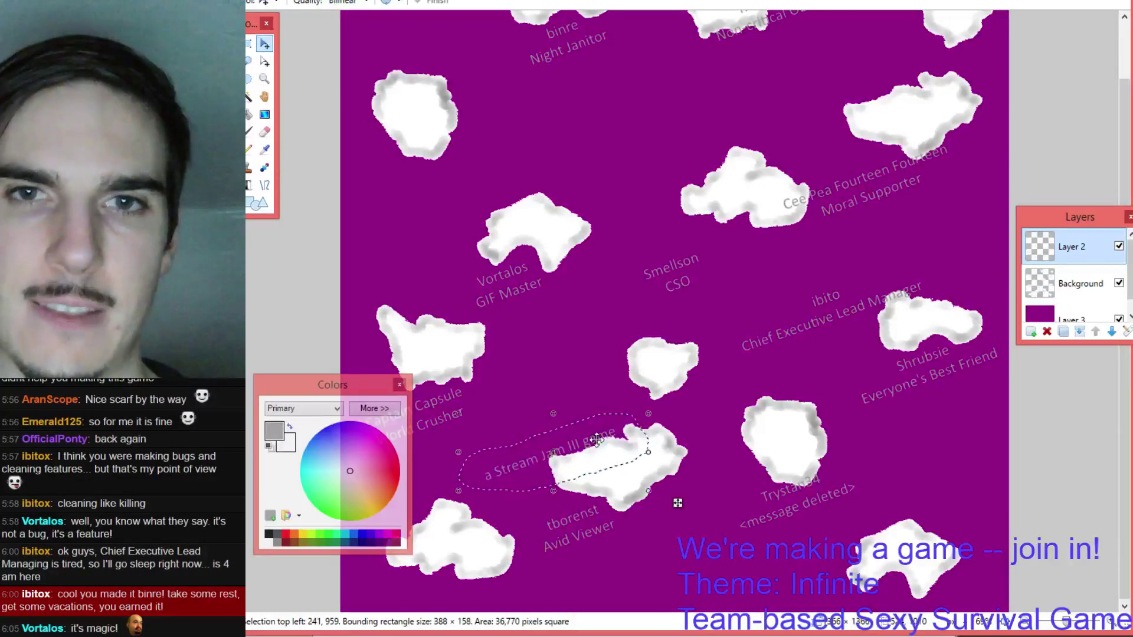
pyautogui.moveTo(597, 439)
pyautogui.mouseDown()
pyautogui.moveTo(600, 146)
pyautogui.moveTo(574, 148)
pyautogui.mouseUp()
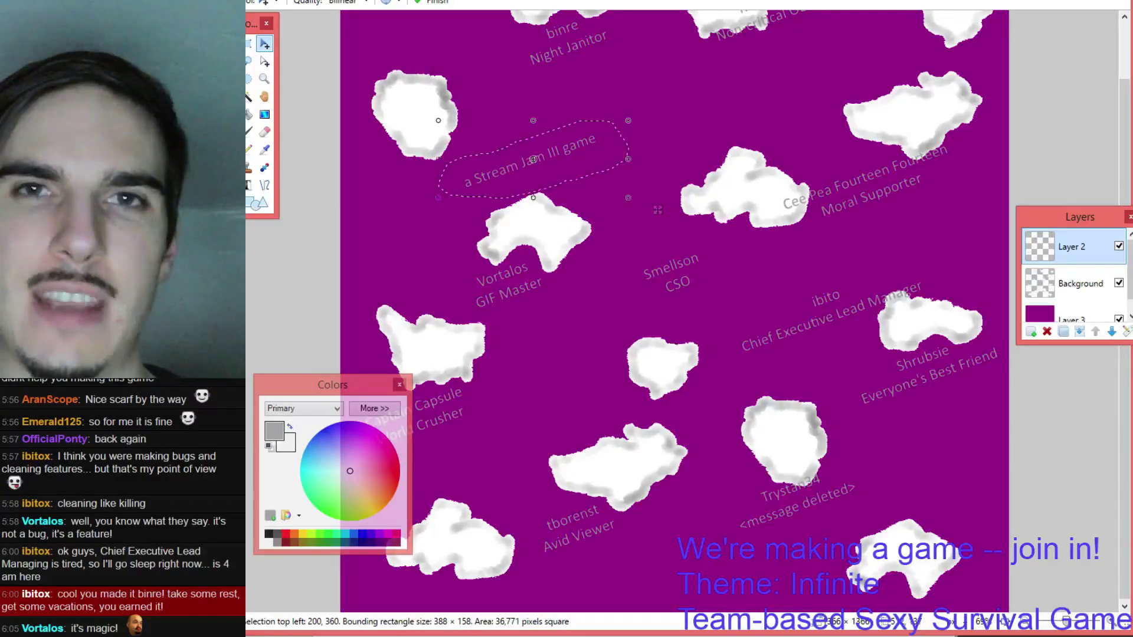
# - Check the Layer Rotate/Zoom dialog without applying, then bring the Notepad credit notes forward
pyautogui.hotkey('alt', 'a')
pyautogui.press('Right')
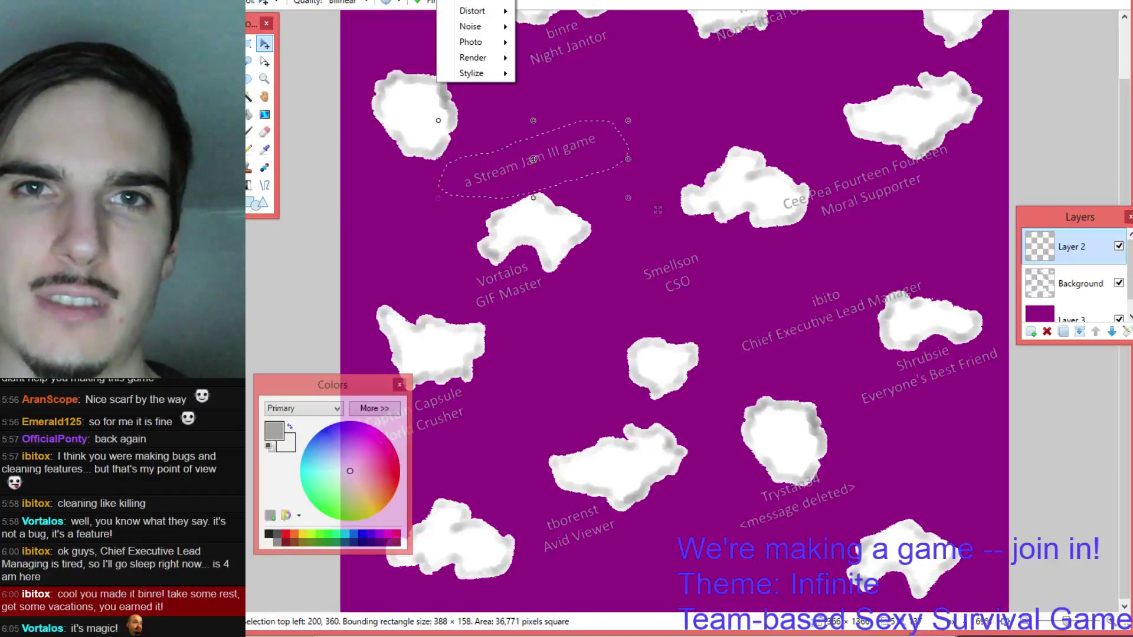
pyautogui.press('Left')
pyautogui.press('Left')
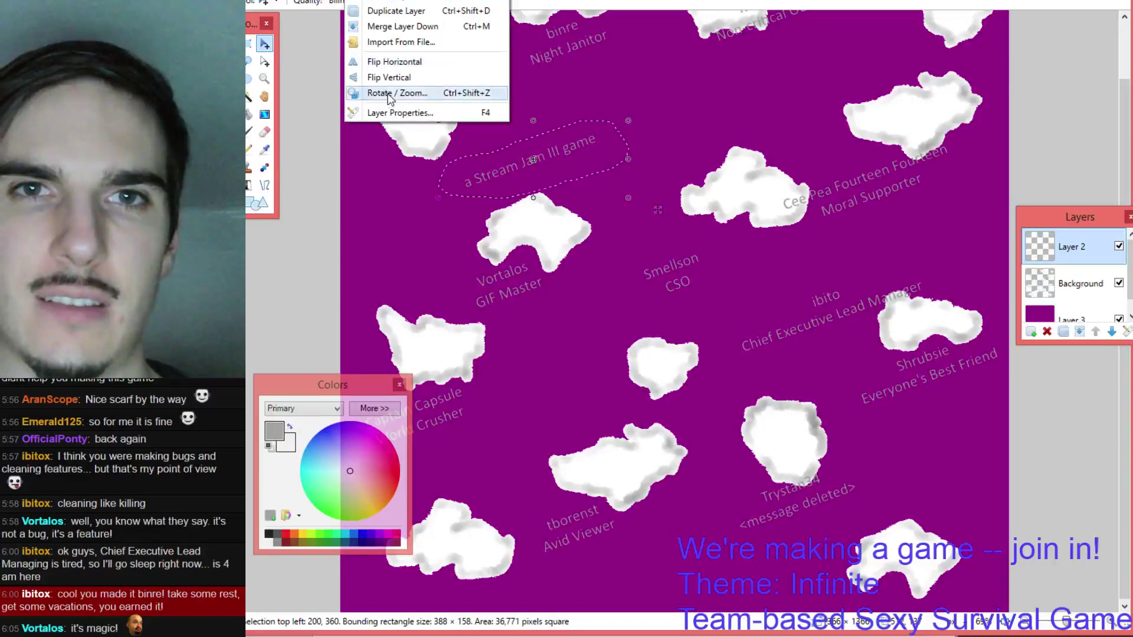
pyautogui.click(392, 97)
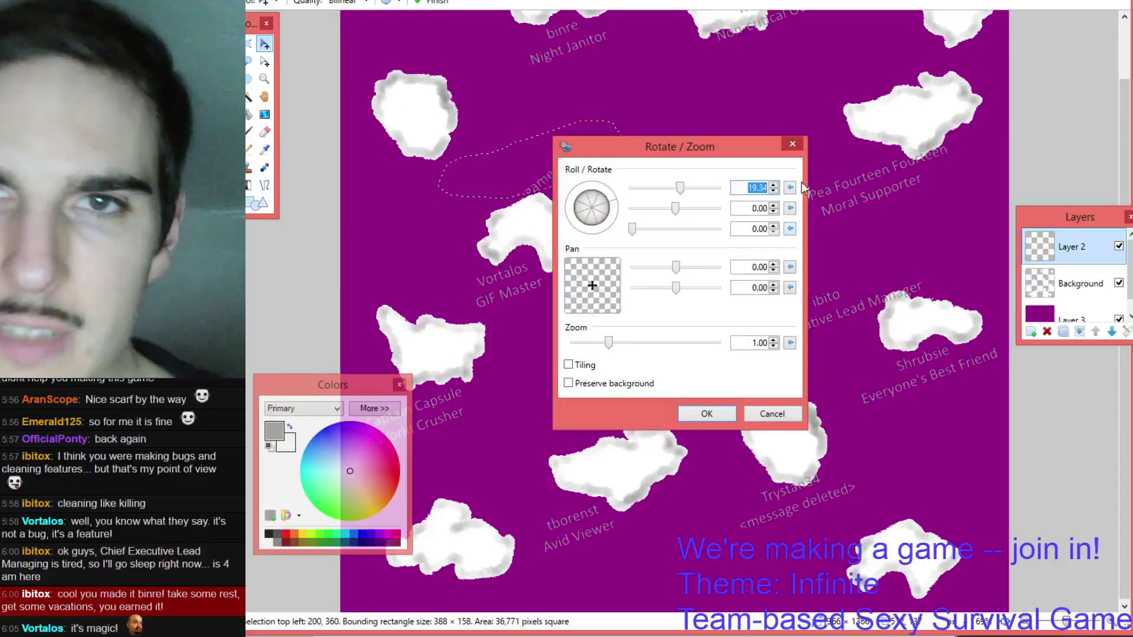
pyautogui.click(793, 145)
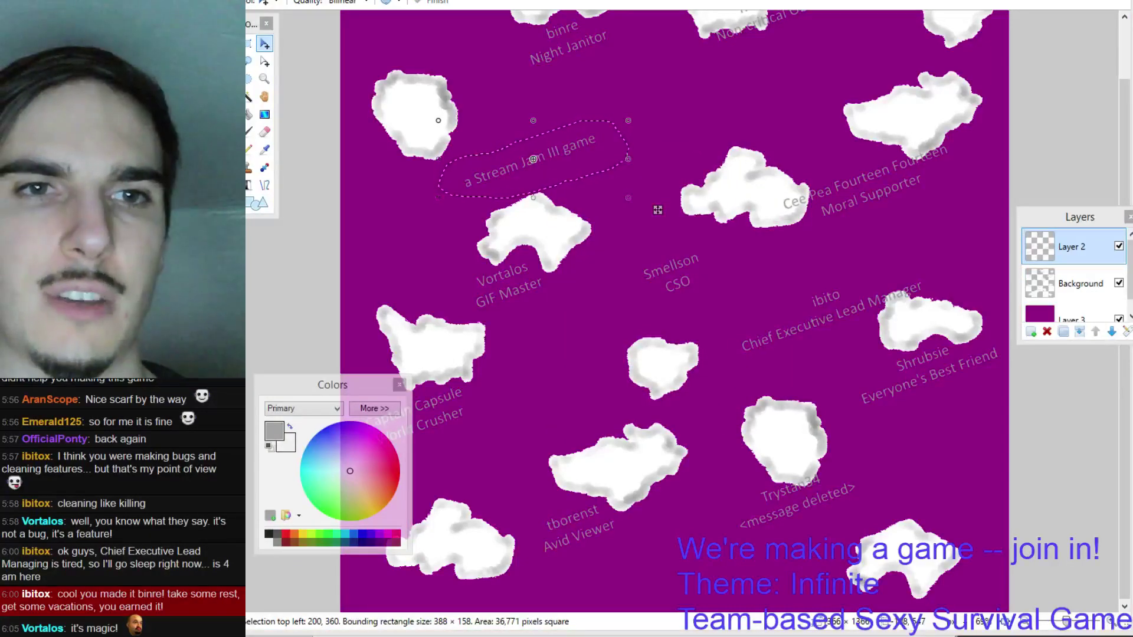
pyautogui.hotkey('alt', 'Tab')
pyautogui.press('Down')
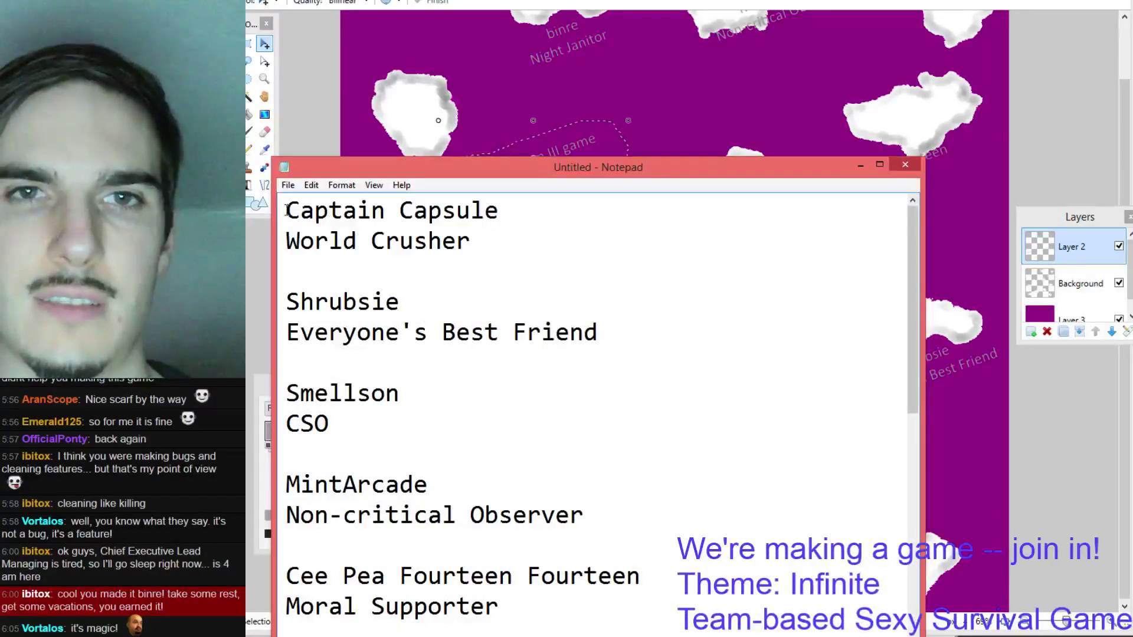
# - Note the angle 19.34 on a new first line above the credits, then minimise Notepad
pyautogui.press('Return')
pyautogui.press('Return')
pyautogui.press('Up')
pyautogui.press('Up')
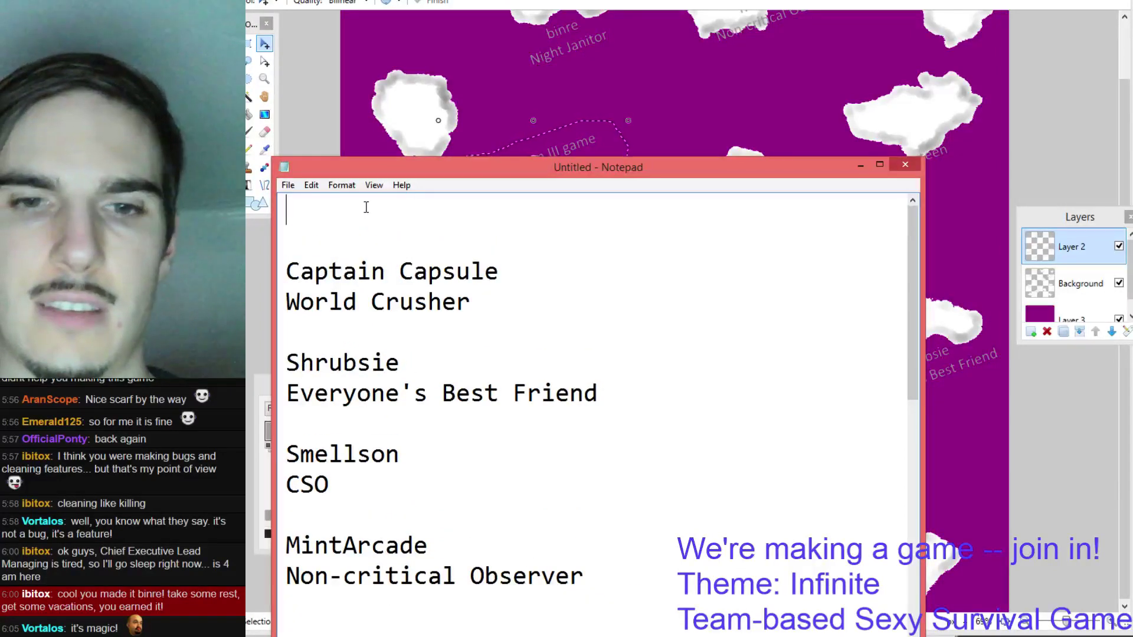
pyautogui.write('19.')
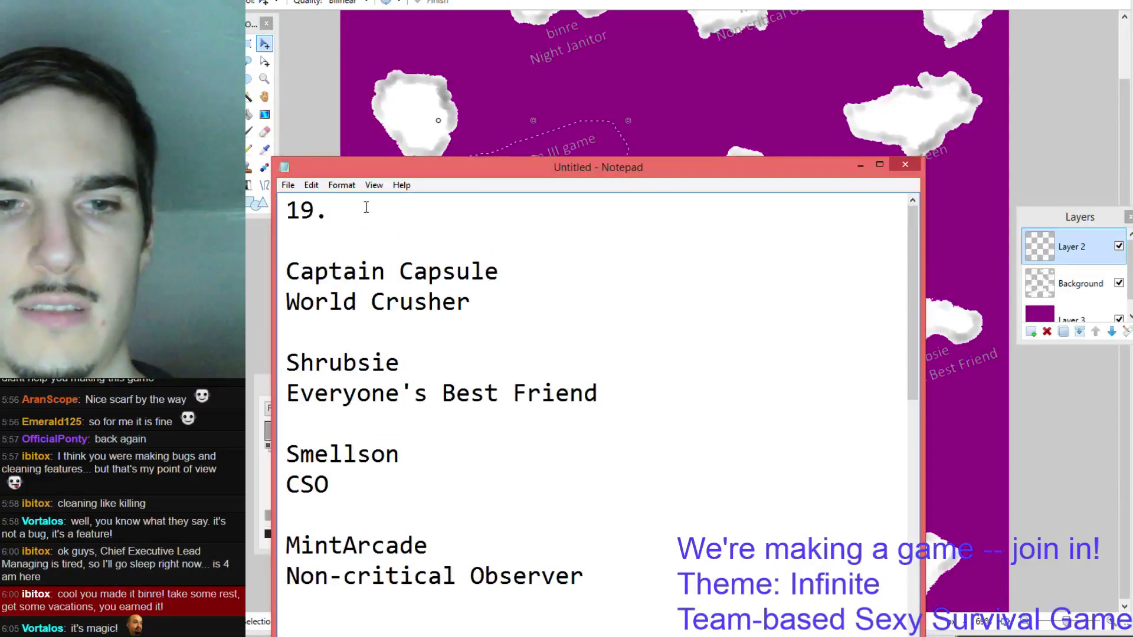
pyautogui.write('34')
pyautogui.click(861, 166)
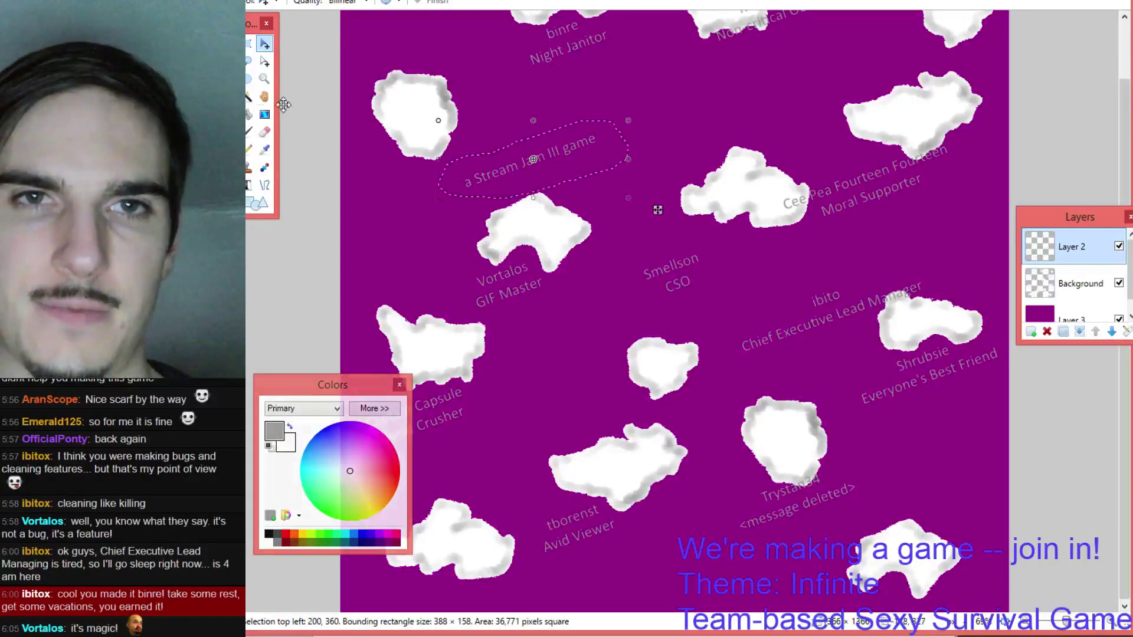
# - Lasso the ibito / Chief Executive Lead Manager credit and move it down-left beside the central cloud
pyautogui.click(249, 61)
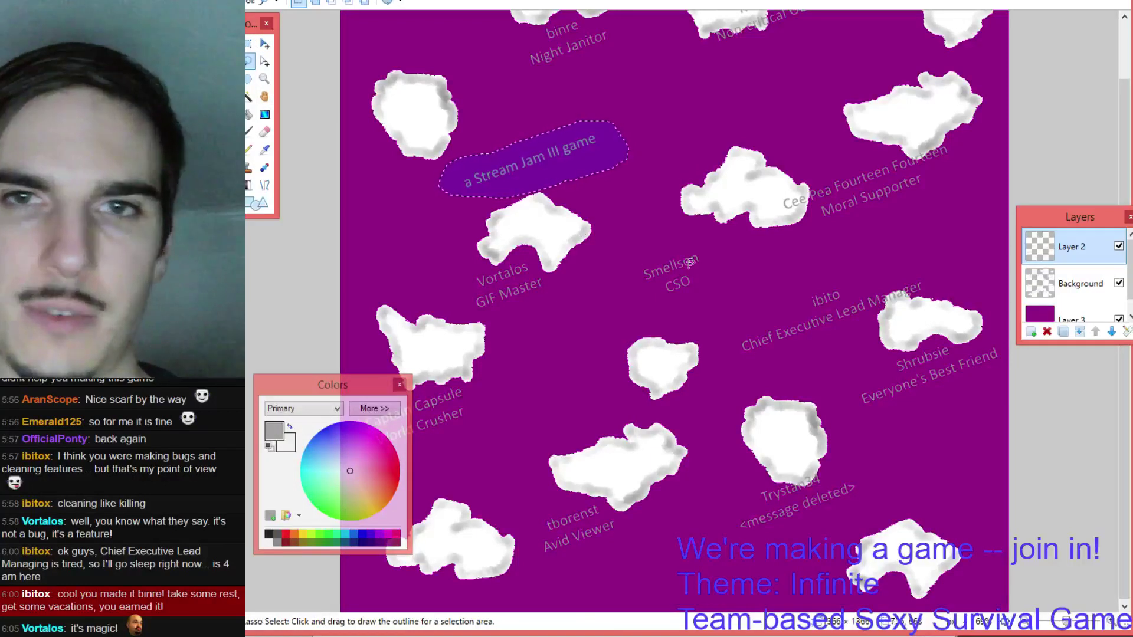
pyautogui.moveTo(702, 288); pyautogui.dragTo(720, 248)
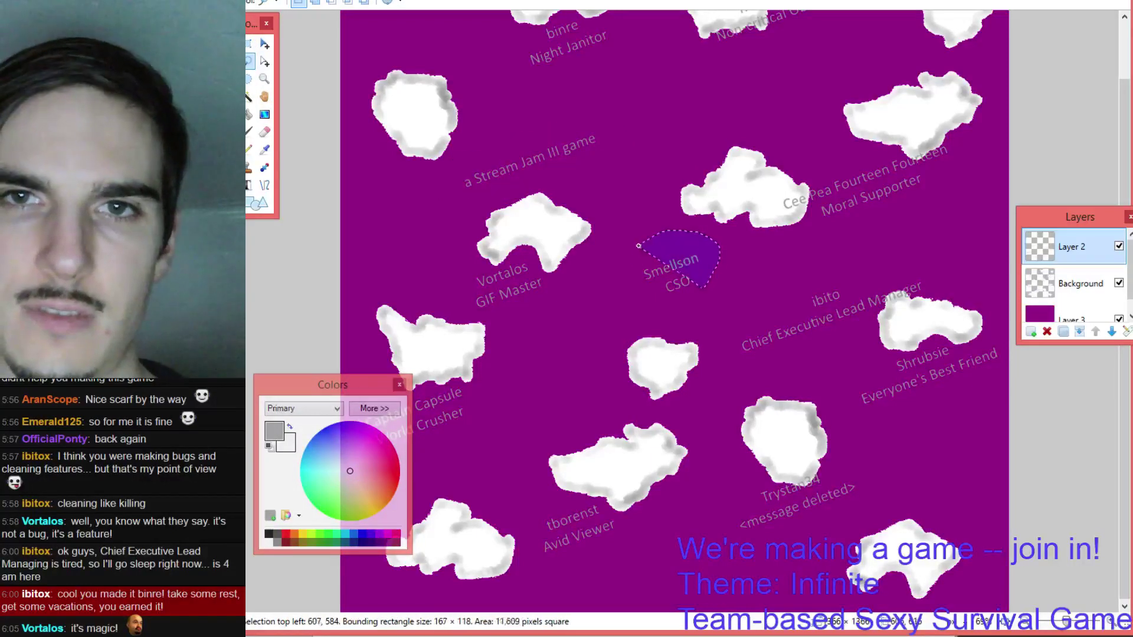
pyautogui.moveTo(684, 298); pyautogui.dragTo(693, 291)
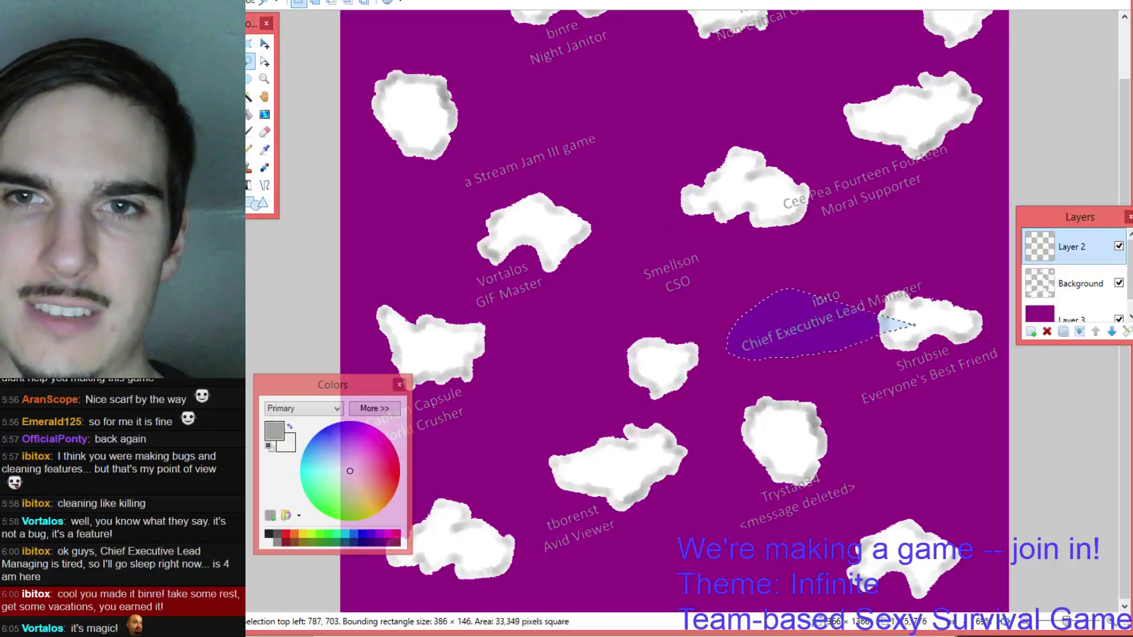
pyautogui.moveTo(914, 324); pyautogui.dragTo(955, 270)
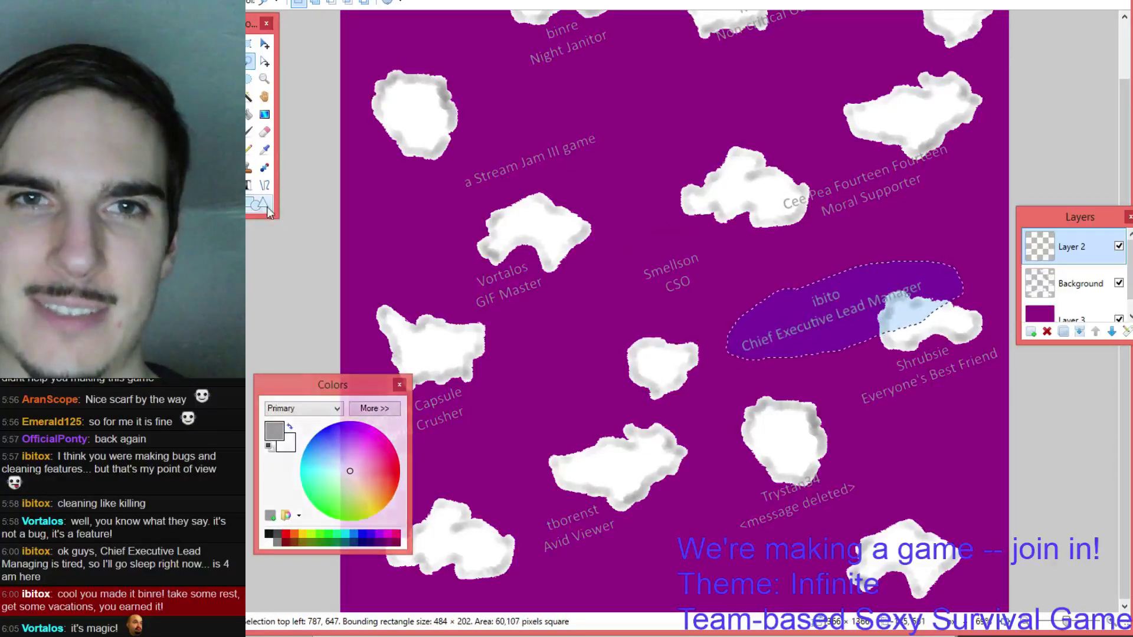
pyautogui.click(265, 44)
pyautogui.moveTo(861, 303)
pyautogui.mouseDown()
pyautogui.moveTo(776, 371)
pyautogui.moveTo(753, 373)
pyautogui.mouseUp()
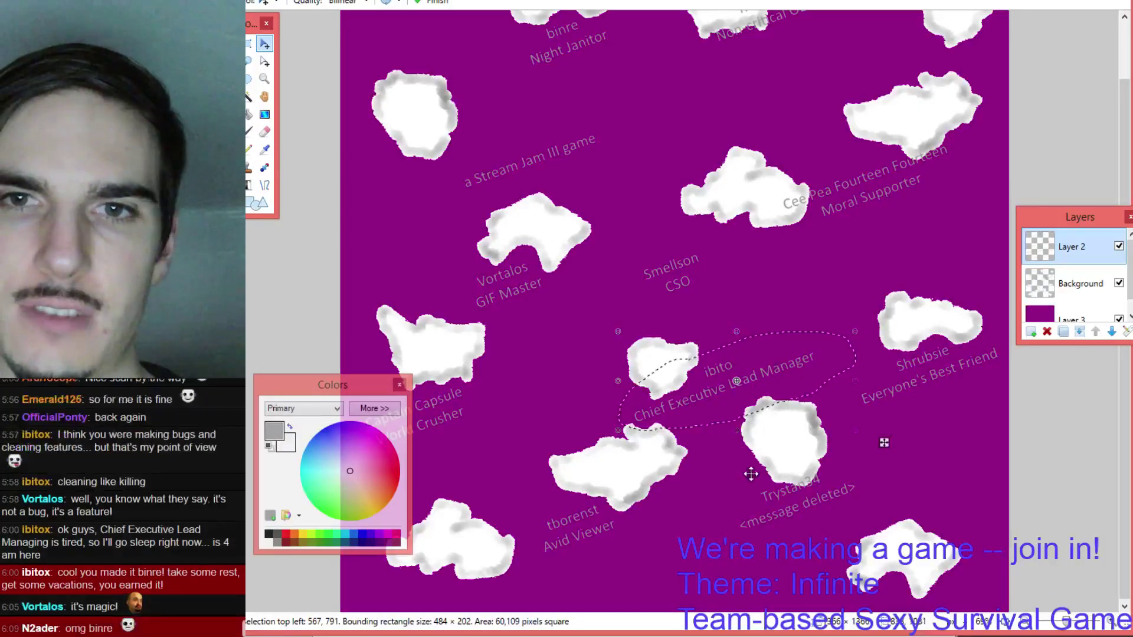
# - Deselect it and start lassoing the message deleted credit below the cloud
pyautogui.click(251, 59)
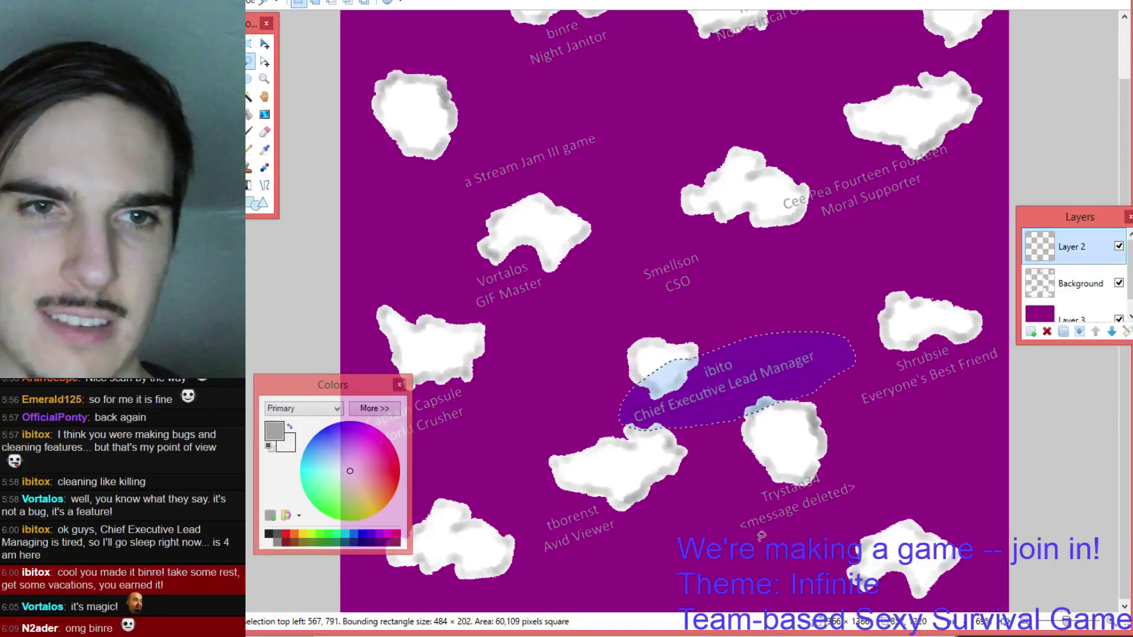
pyautogui.click(723, 528)
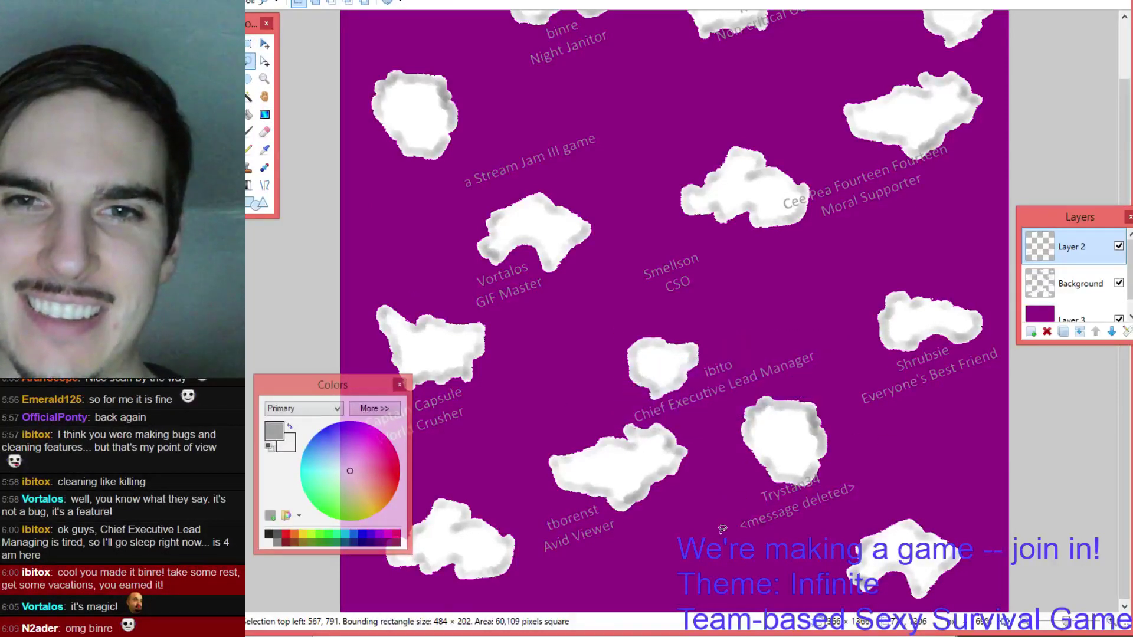
pyautogui.moveTo(723, 528); pyautogui.dragTo(816, 541)
pyautogui.moveTo(773, 453); pyautogui.dragTo(738, 471)
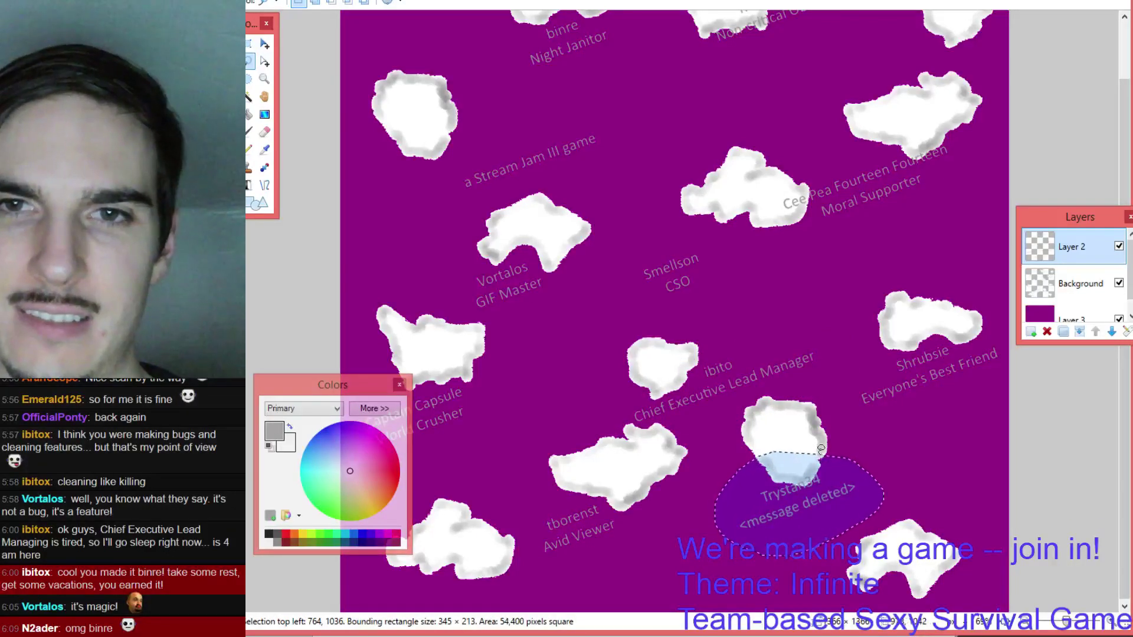
# - Drag the selected message-deleted credit down-right onto the bottom-right cloud
pyautogui.click(264, 44)
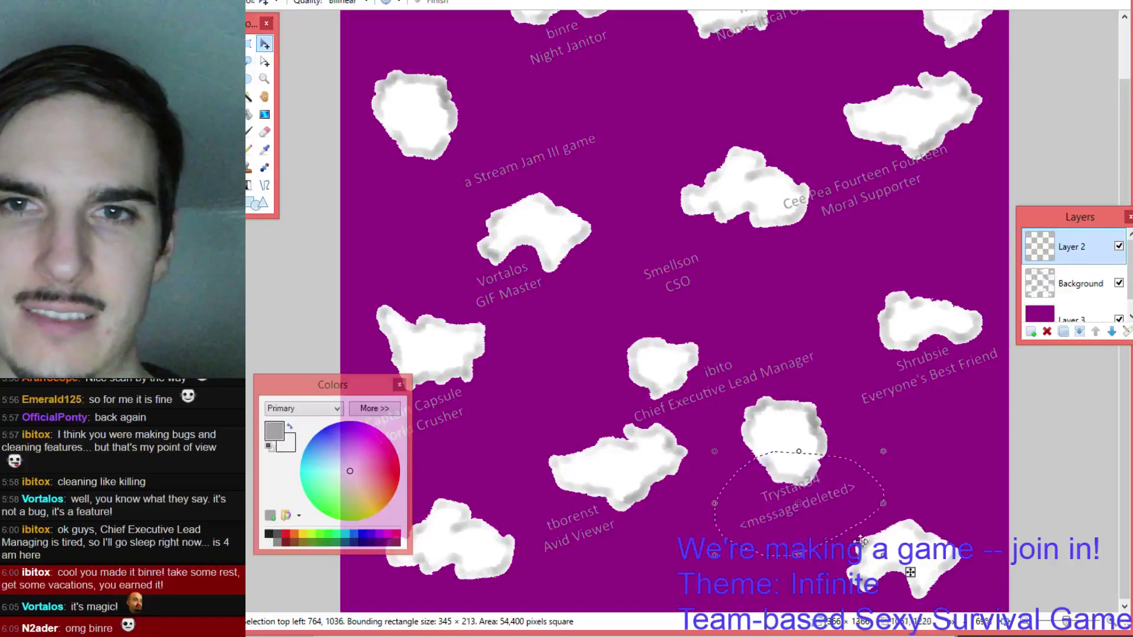
pyautogui.moveTo(831, 493); pyautogui.dragTo(869, 520)
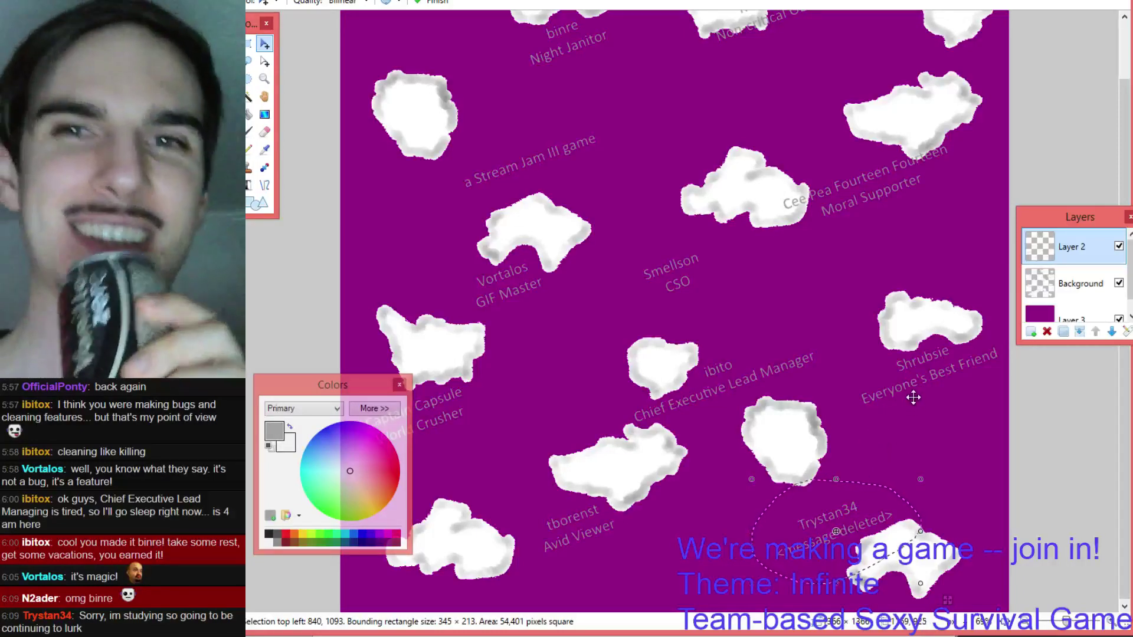
pyautogui.scroll(2, 872, 361)
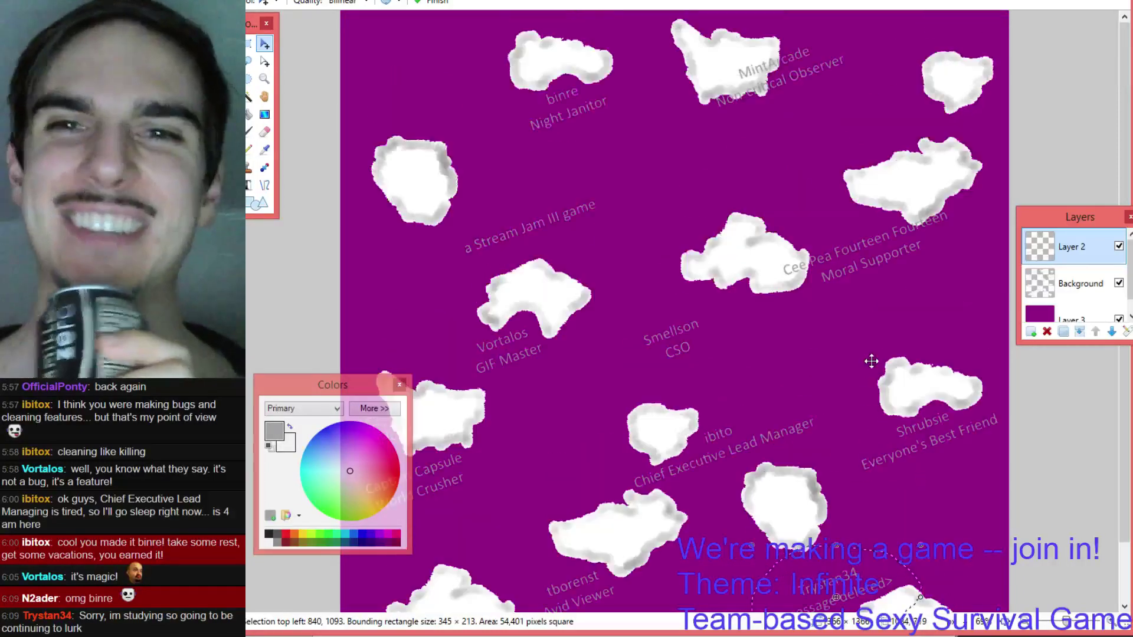
pyautogui.scroll(-2, 838, 370)
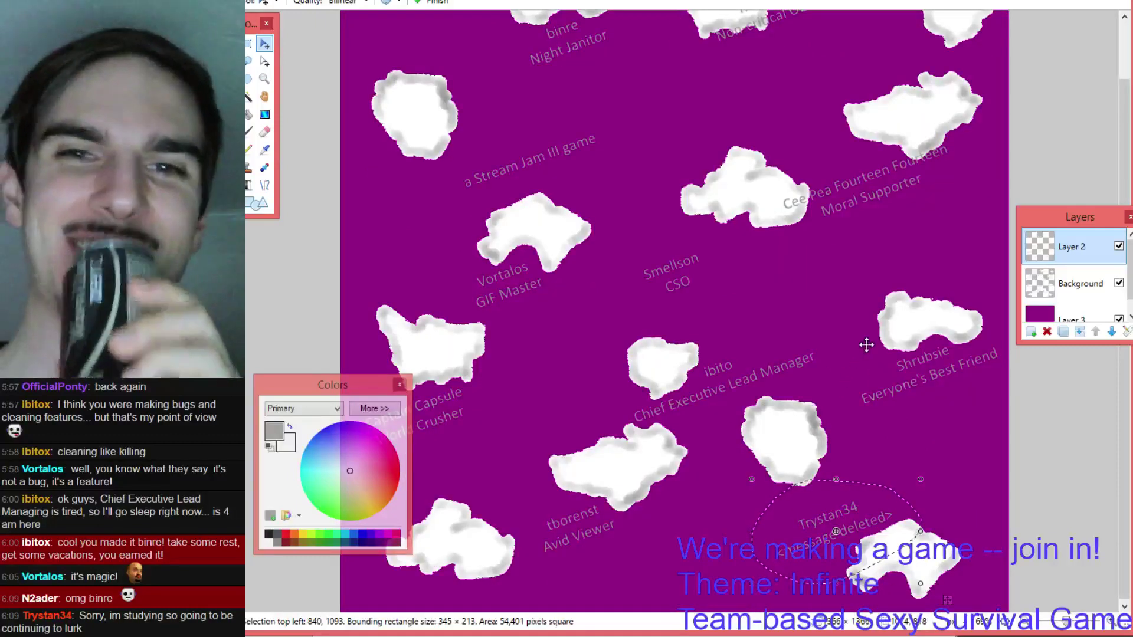
pyautogui.scroll(2, 863, 349)
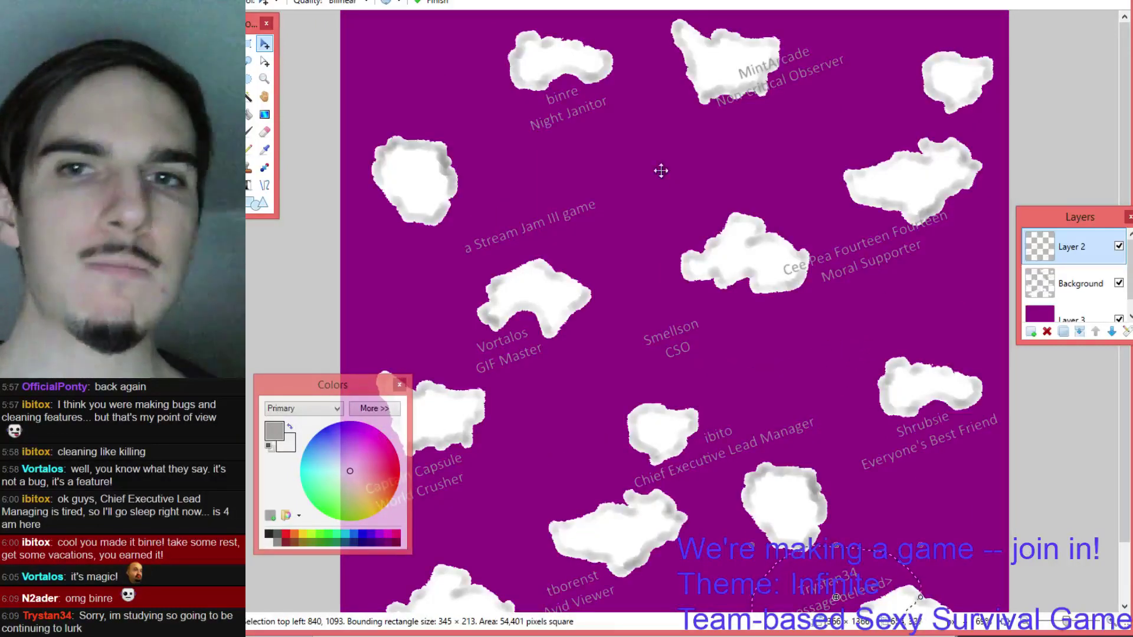
# - Lasso the MintArcade / Non-critical Observer caption and reposition it in the top-left corner
pyautogui.click(255, 54)
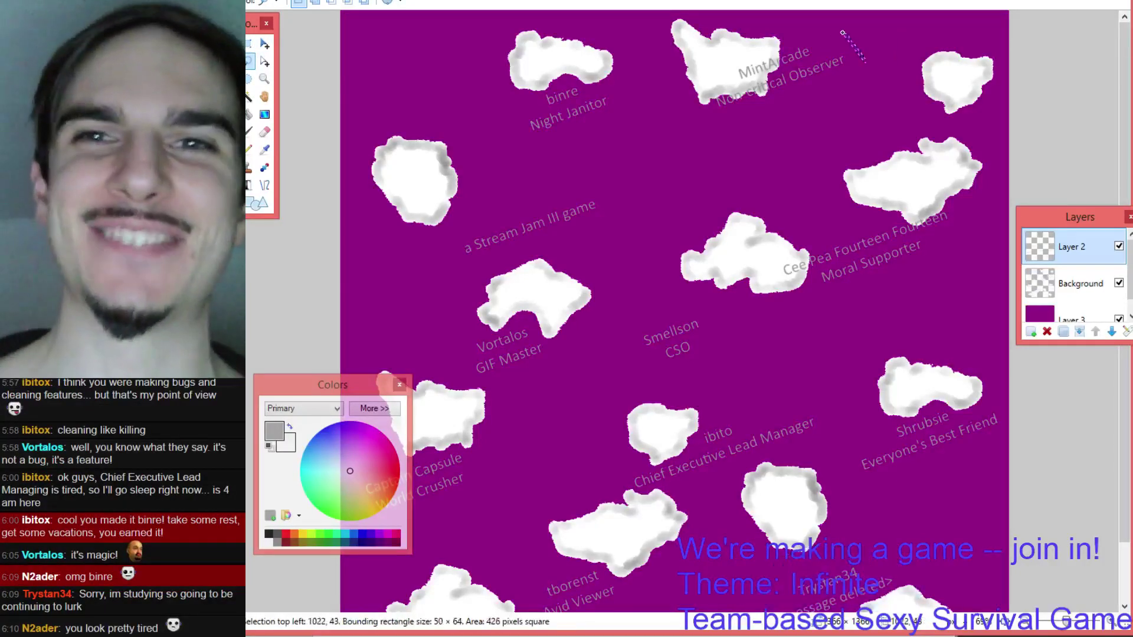
pyautogui.moveTo(707, 40)
pyautogui.mouseDown()
pyautogui.moveTo(780, 135)
pyautogui.moveTo(794, 33)
pyautogui.mouseUp()
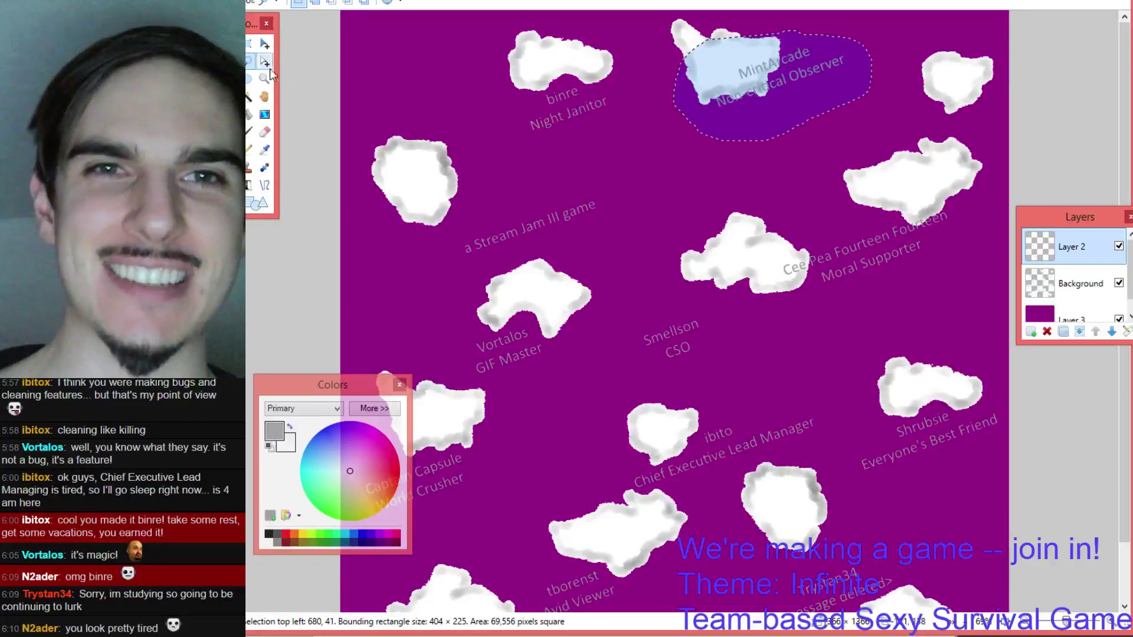
pyautogui.click(267, 44)
pyautogui.moveTo(794, 76)
pyautogui.mouseDown()
pyautogui.moveTo(865, 54)
pyautogui.moveTo(857, 77)
pyautogui.moveTo(871, 48)
pyautogui.moveTo(465, 51)
pyautogui.mouseUp()
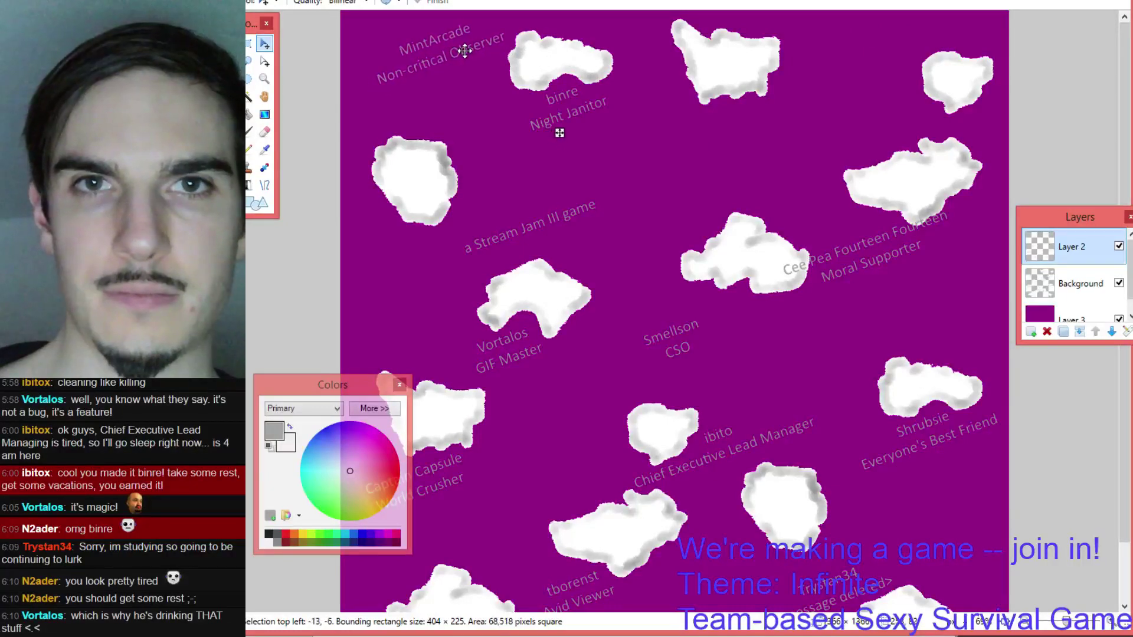
pyautogui.scroll(-2, 538, 119)
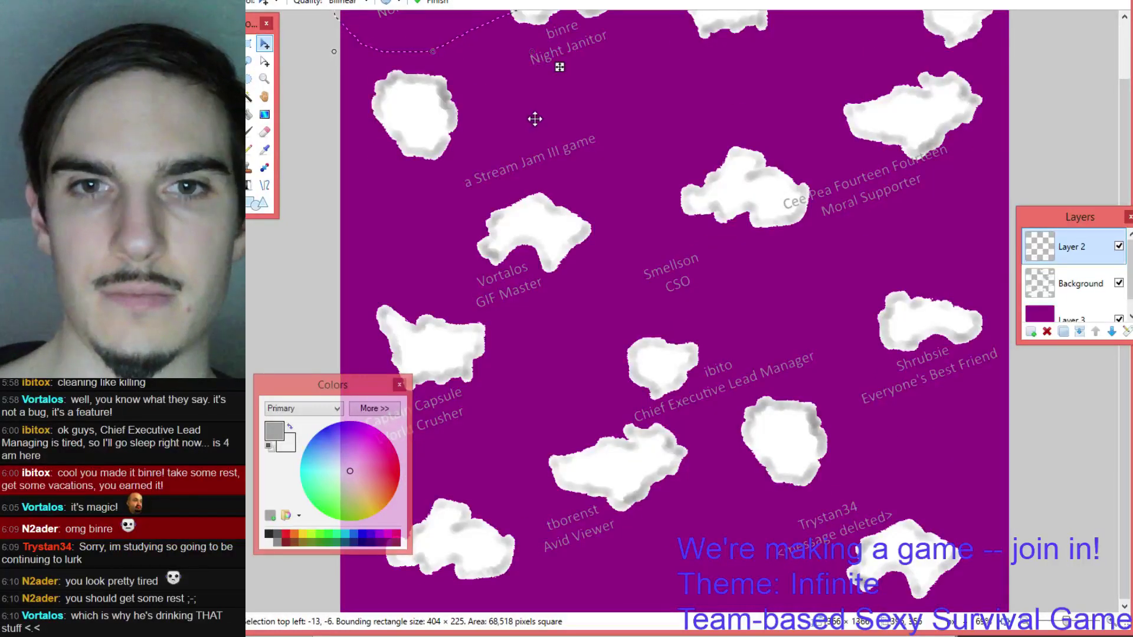
pyautogui.scroll(2, 535, 119)
pyautogui.scroll(-2, 533, 118)
pyautogui.scroll(2, 534, 118)
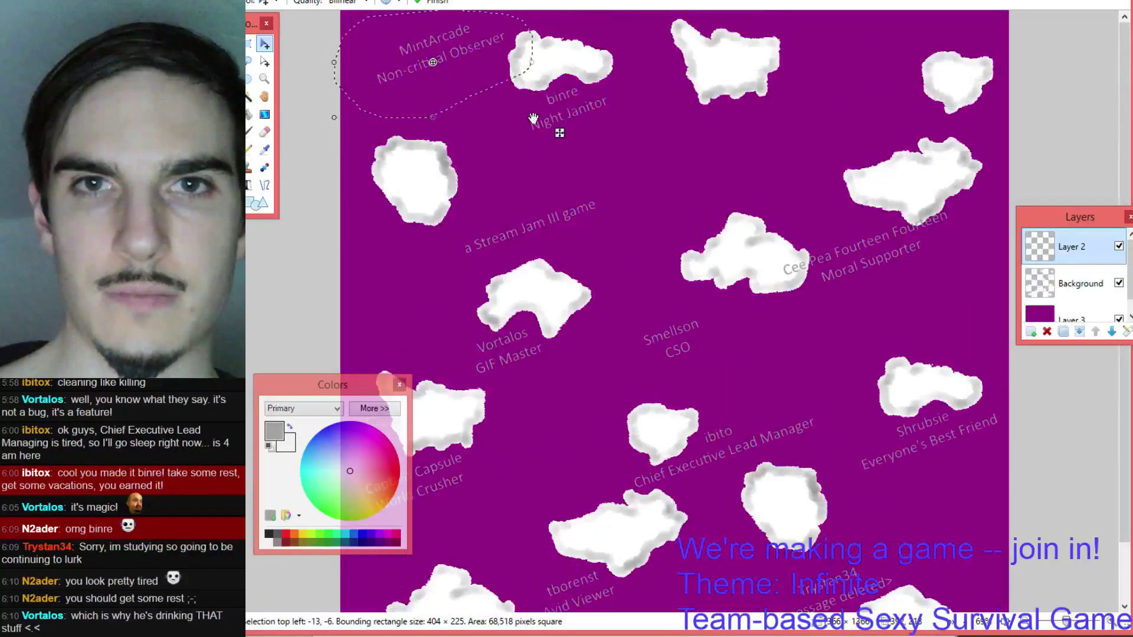
pyautogui.moveTo(472, 46)
pyautogui.mouseDown()
pyautogui.moveTo(468, 83)
pyautogui.moveTo(888, 88)
pyautogui.mouseUp()
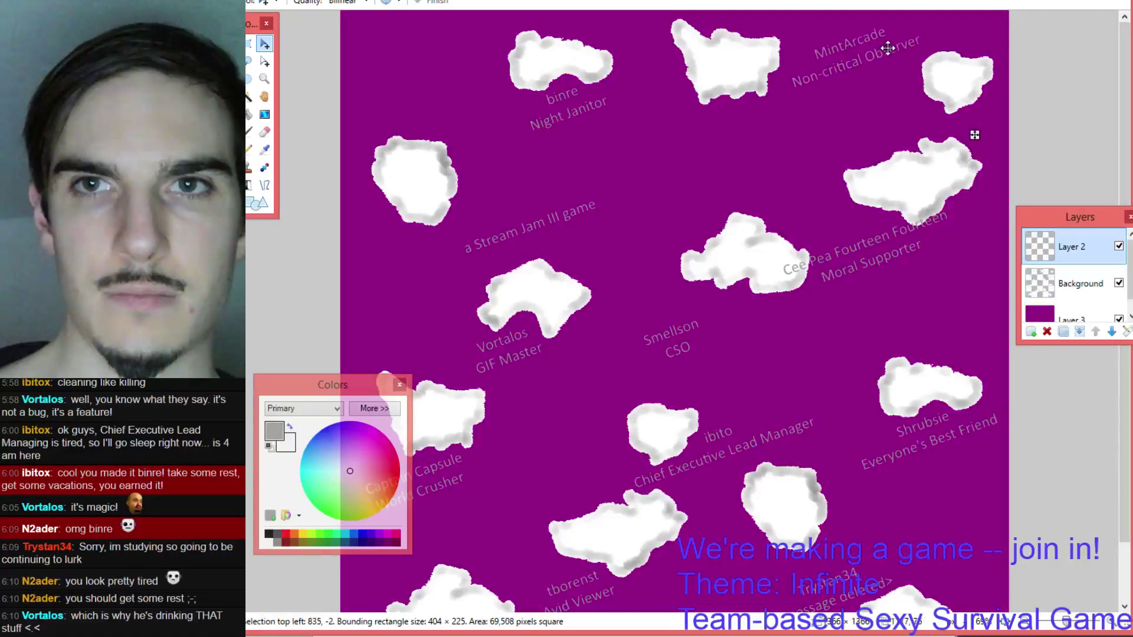
pyautogui.moveTo(888, 88); pyautogui.dragTo(883, 31)
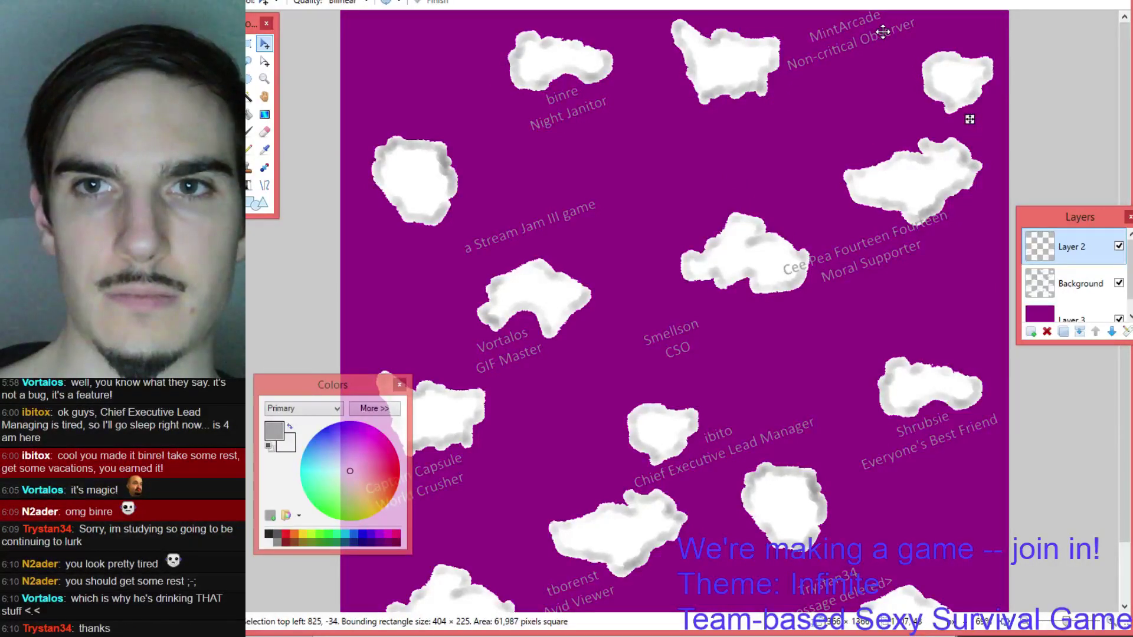
pyautogui.moveTo(884, 31)
pyautogui.mouseDown()
pyautogui.moveTo(412, 88)
pyautogui.moveTo(464, 57)
pyautogui.mouseUp()
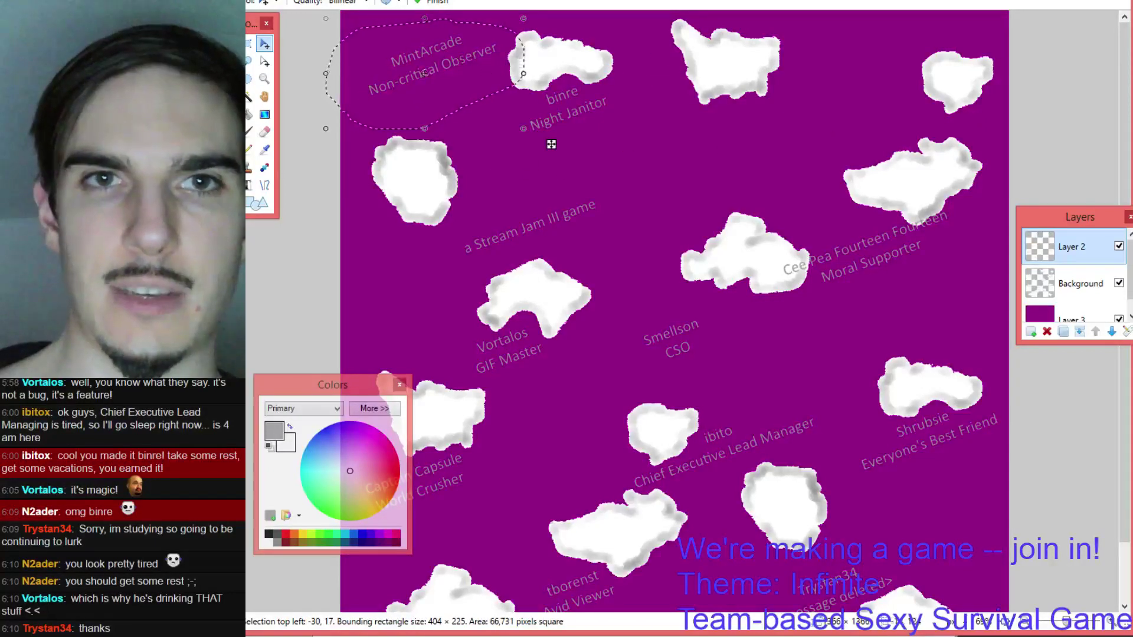
# - Ellipse-select the Night Janitor credit and move it up beside the top cloud
pyautogui.press('s')
pyautogui.press('s')
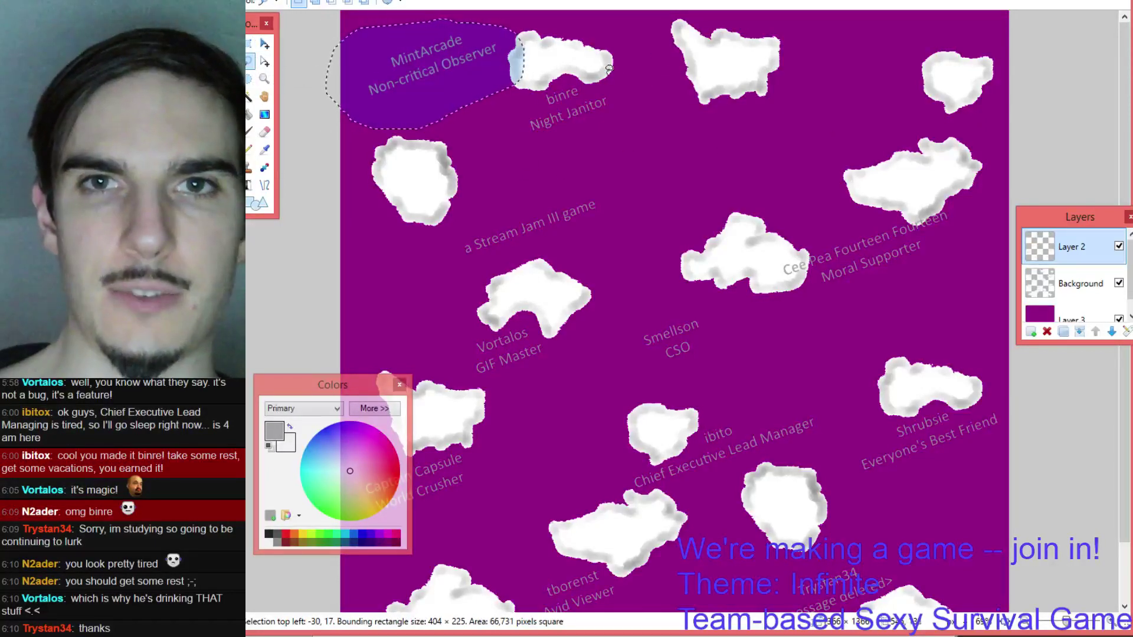
pyautogui.moveTo(596, 76); pyautogui.dragTo(564, 142)
pyautogui.press('s')
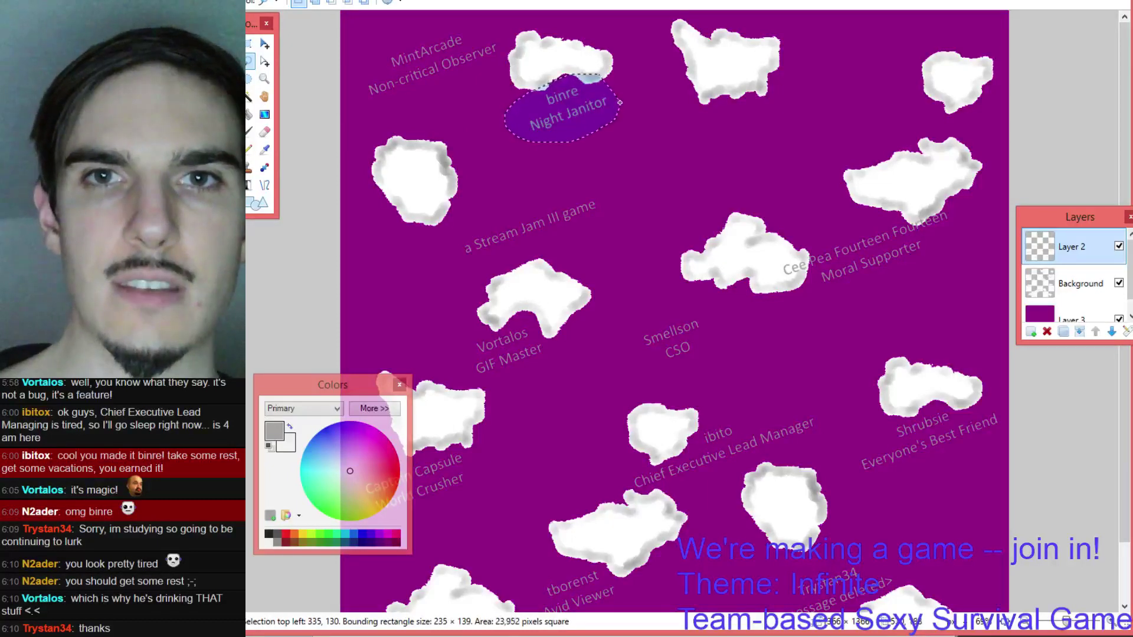
pyautogui.moveTo(504, 74)
pyautogui.mouseDown()
pyautogui.moveTo(619, 141)
pyautogui.moveTo(905, 114)
pyautogui.mouseUp()
pyautogui.press('m')
pyautogui.moveTo(972, 123); pyautogui.dragTo(918, 124)
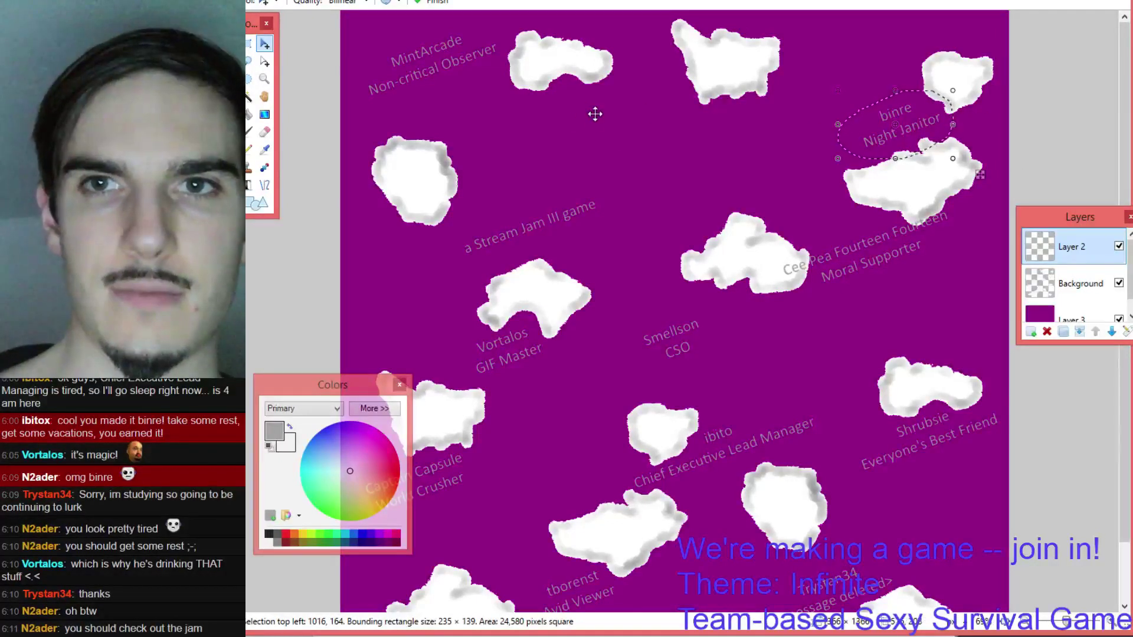
pyautogui.moveTo(921, 125); pyautogui.dragTo(859, 44)
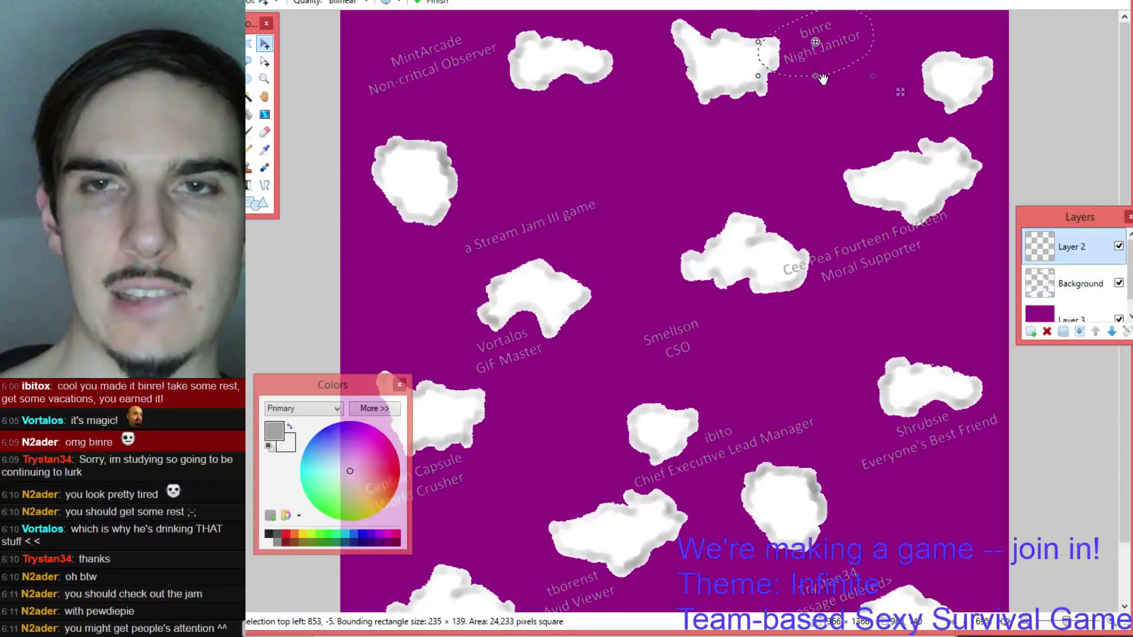
pyautogui.moveTo(848, 43); pyautogui.dragTo(848, 42)
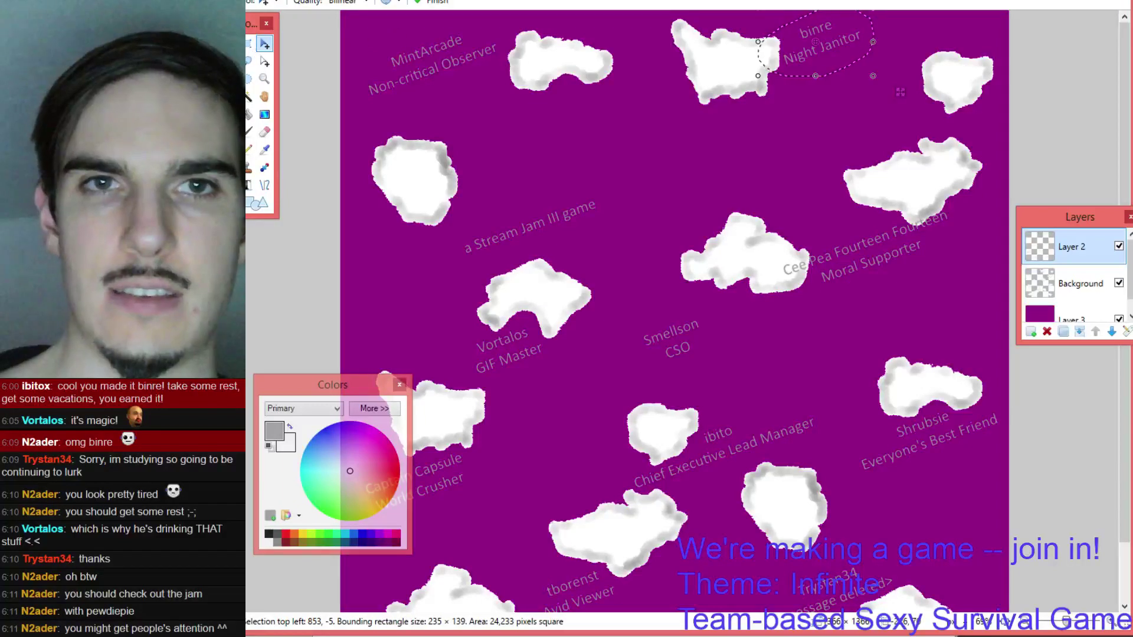
# - Move the Non-critical Observer credit from the corner to beneath the top-left cloud
pyautogui.click(248, 61)
pyautogui.moveTo(386, 41); pyautogui.dragTo(334, 86)
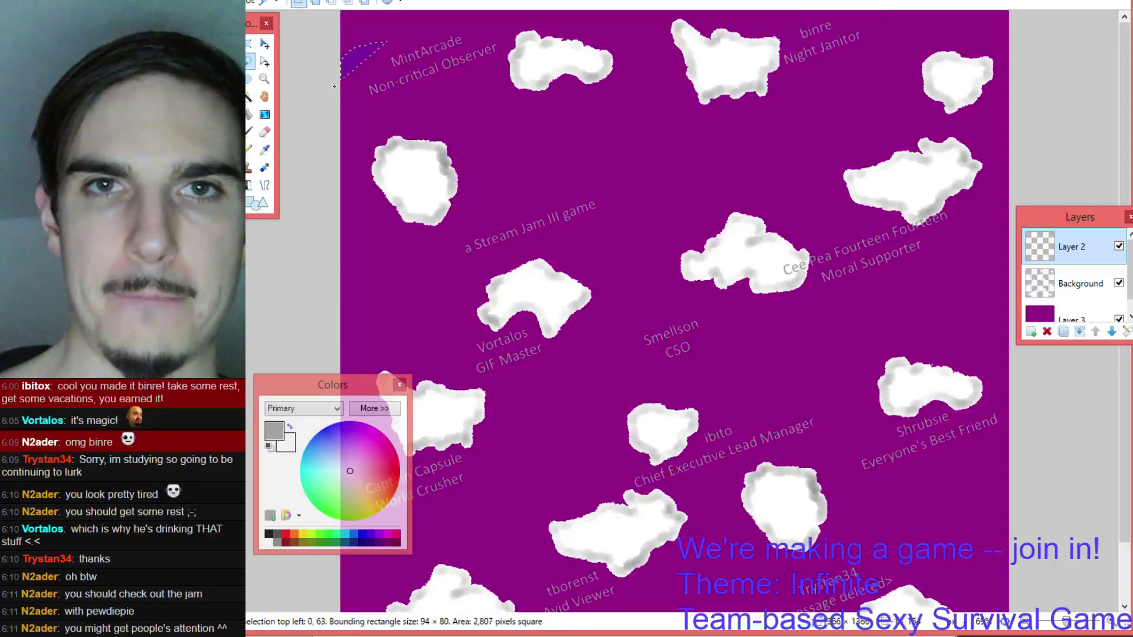
pyautogui.click(265, 46)
pyautogui.moveTo(473, 71); pyautogui.dragTo(582, 119)
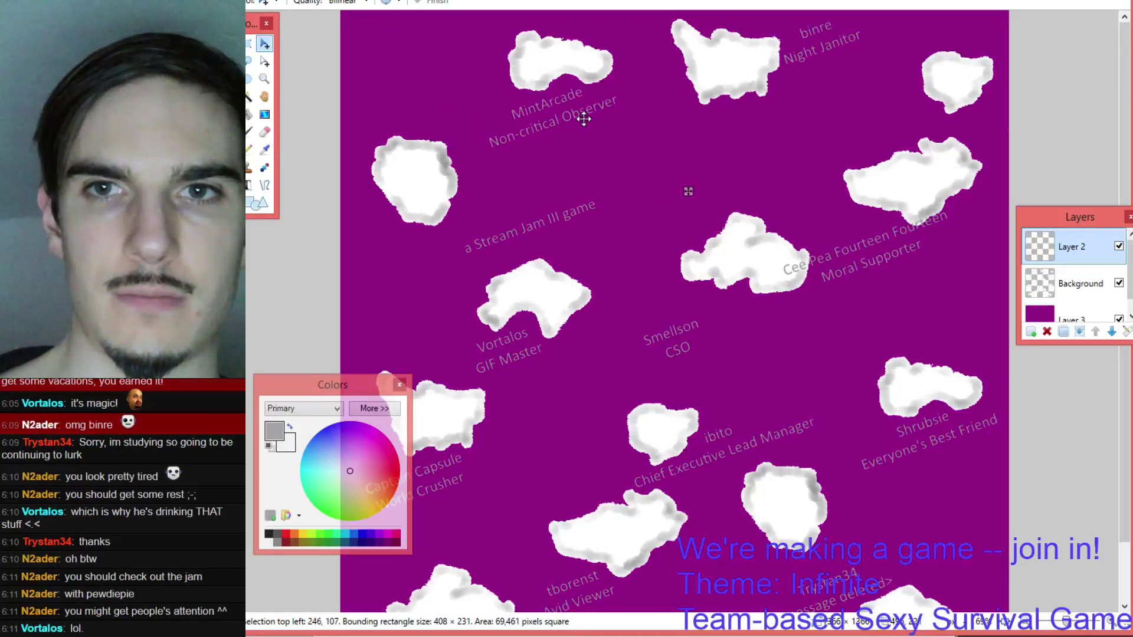
pyautogui.click(248, 65)
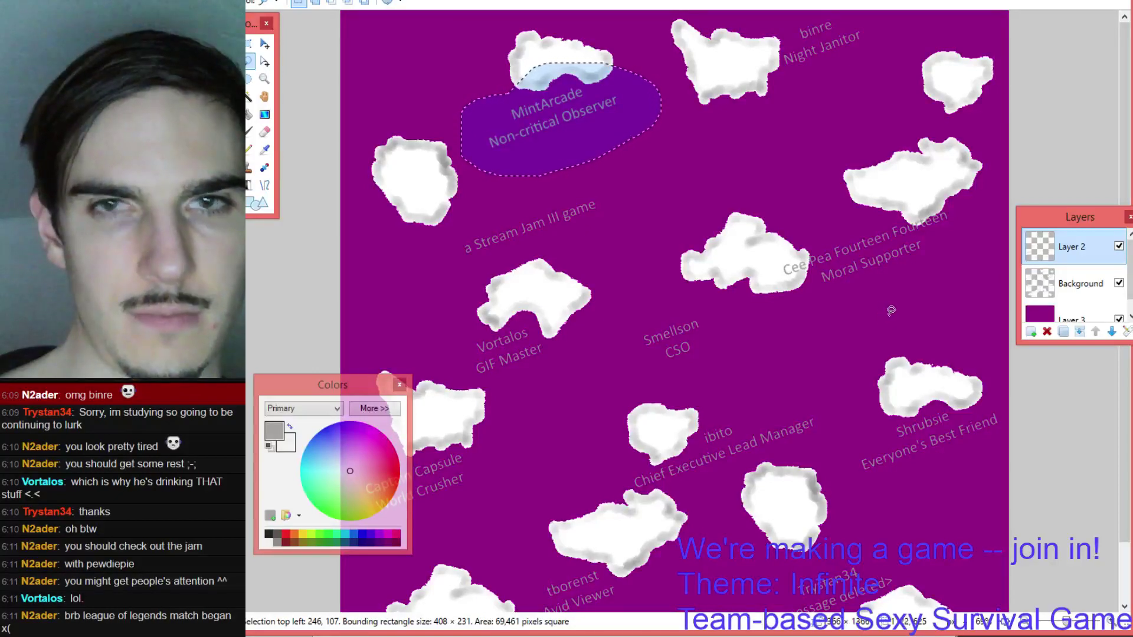
# - Lasso the Cee Pea Fourteen Fourteen / Moral Supporter credit and move it off the middle cloud onto open sky
pyautogui.moveTo(826, 306); pyautogui.dragTo(977, 245)
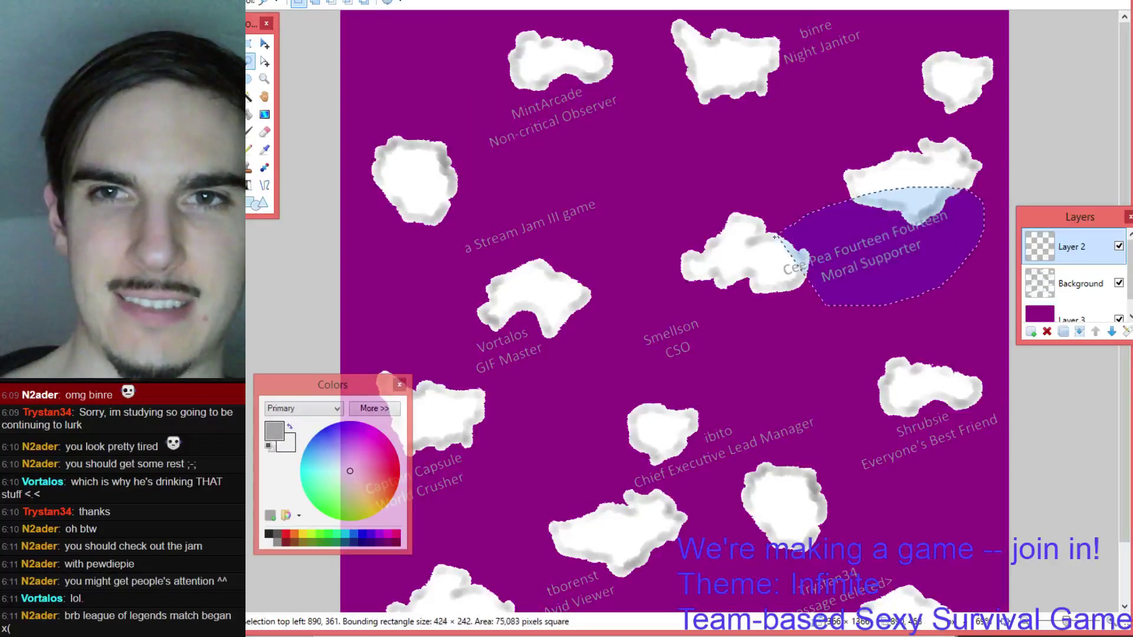
pyautogui.moveTo(775, 237); pyautogui.dragTo(772, 298)
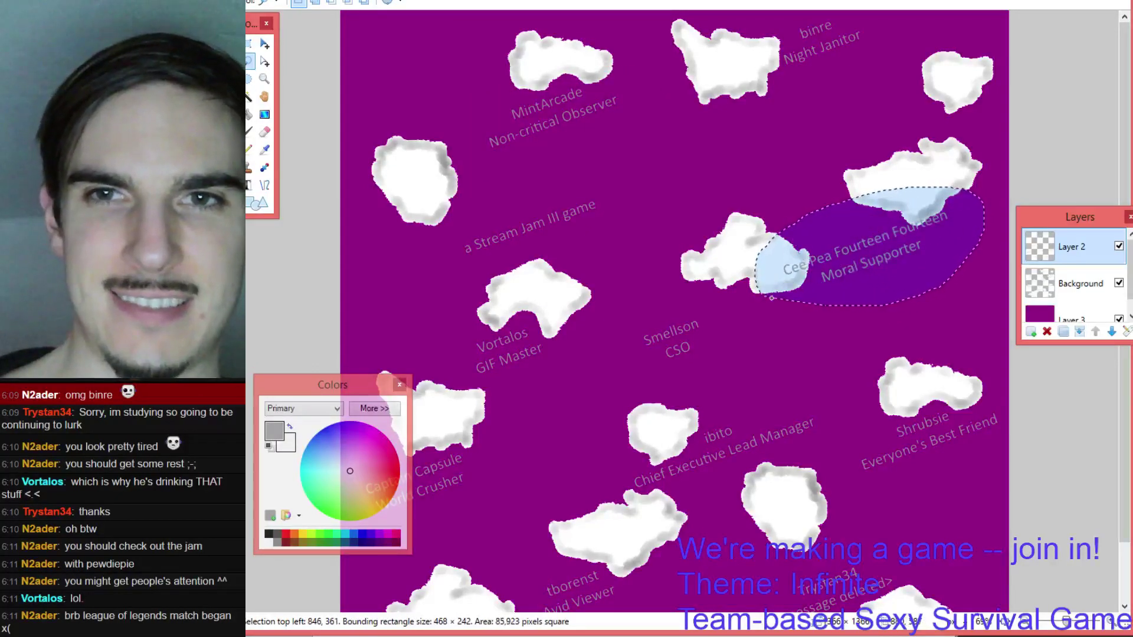
pyautogui.click(265, 48)
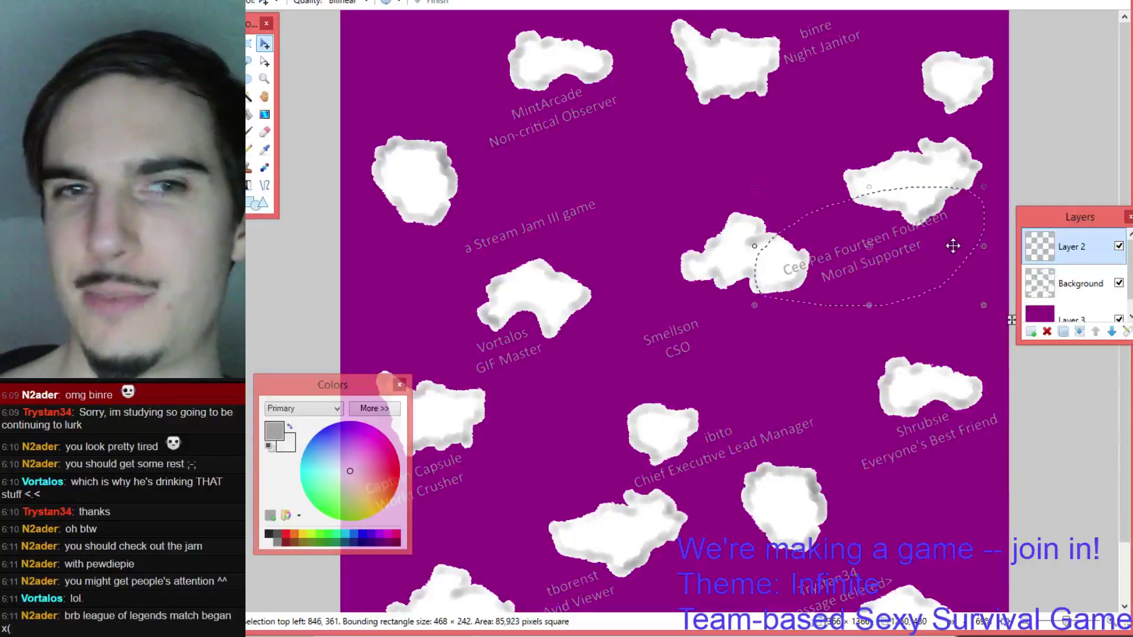
pyautogui.moveTo(925, 243)
pyautogui.mouseDown()
pyautogui.moveTo(925, 269)
pyautogui.moveTo(966, 249)
pyautogui.mouseUp()
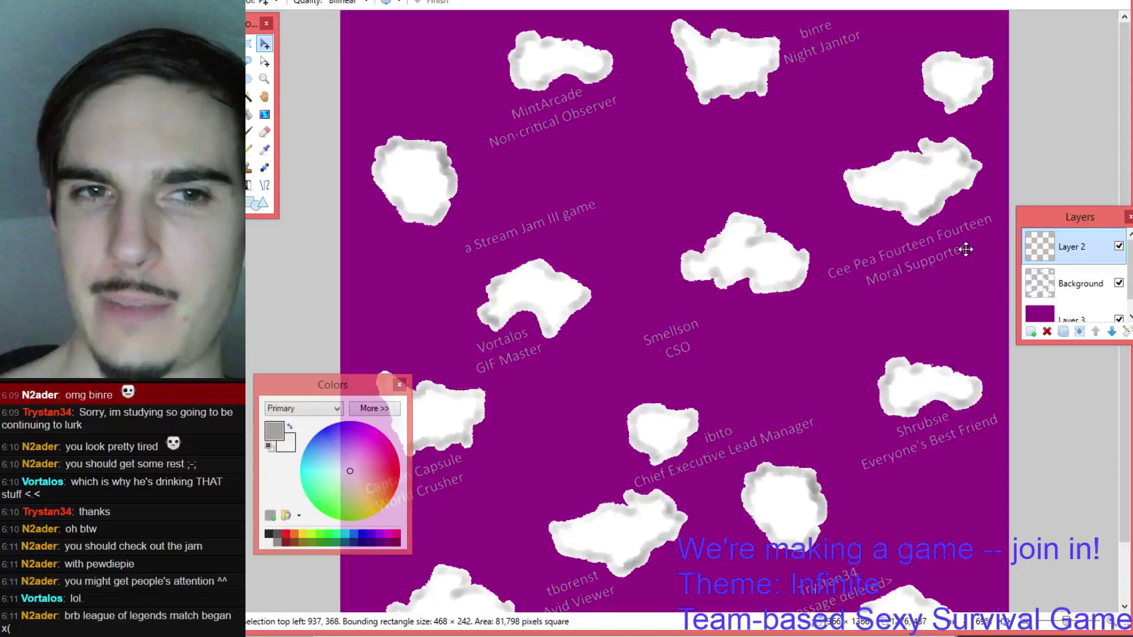
pyautogui.moveTo(966, 249)
pyautogui.mouseDown()
pyautogui.moveTo(890, 137)
pyautogui.moveTo(969, 246)
pyautogui.moveTo(936, 254)
pyautogui.moveTo(532, 109)
pyautogui.moveTo(482, 56)
pyautogui.moveTo(776, 222)
pyautogui.moveTo(828, 177)
pyautogui.moveTo(881, 283)
pyautogui.mouseUp()
# - Drag the Moral Supporter caption upward toward the top of the canvas
pyautogui.scroll(-1, 815, 195)
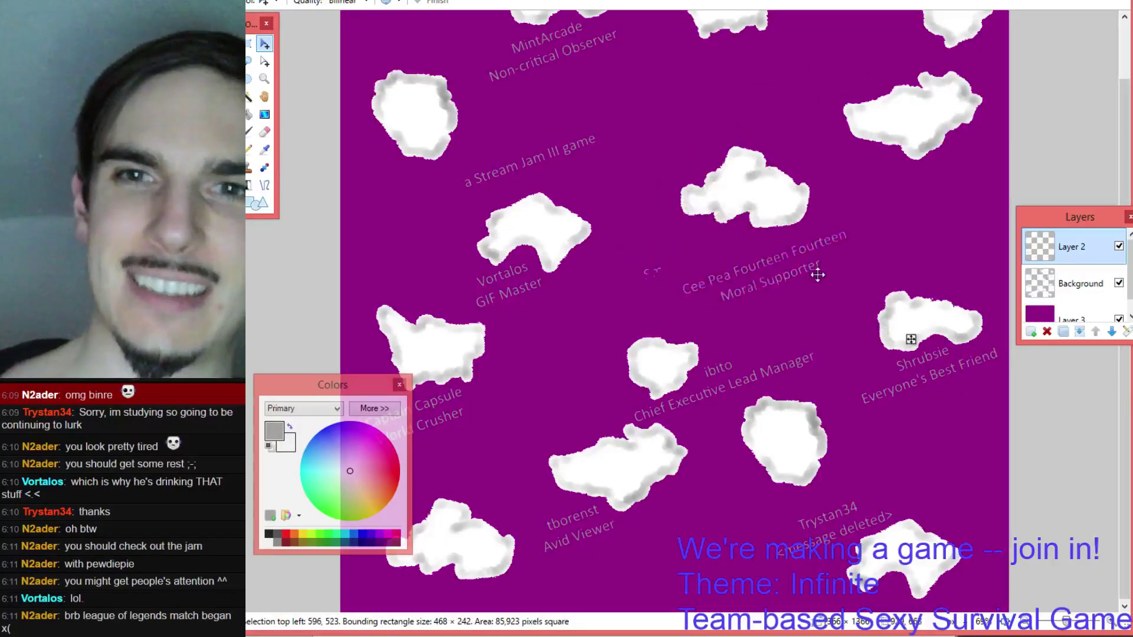
pyautogui.moveTo(881, 284)
pyautogui.mouseDown()
pyautogui.moveTo(877, 152)
pyautogui.moveTo(479, 76)
pyautogui.moveTo(819, 134)
pyautogui.mouseUp()
pyautogui.scroll(1, 877, 168)
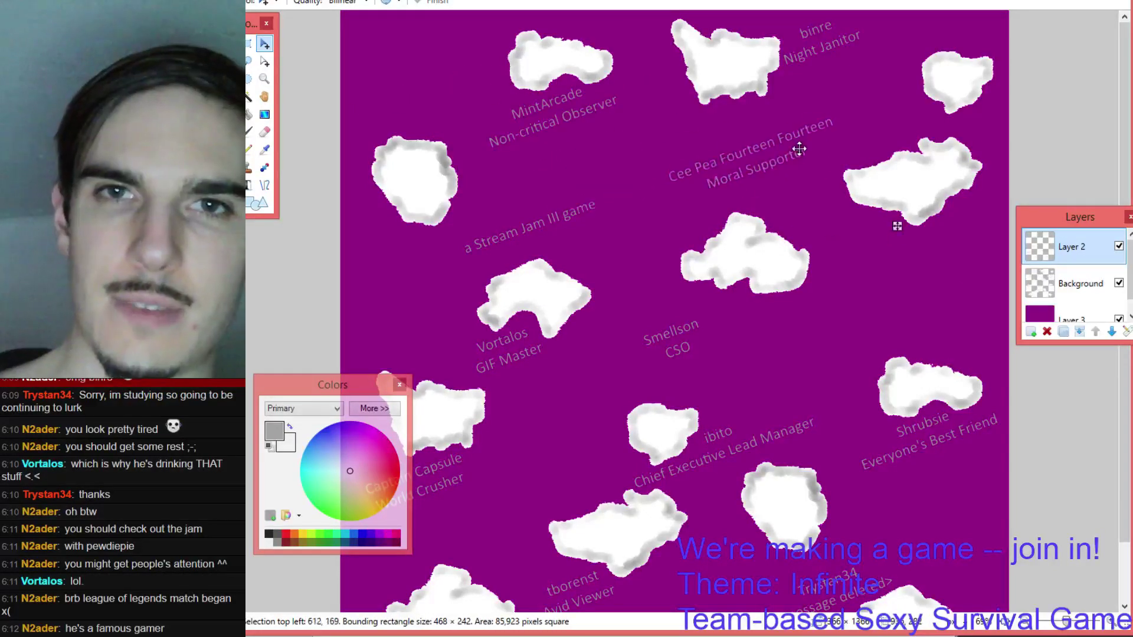
# - Re-lasso the Non-critical Observer credit and reposition it up and to the left
pyautogui.click(249, 61)
pyautogui.moveTo(649, 77); pyautogui.dragTo(494, 66)
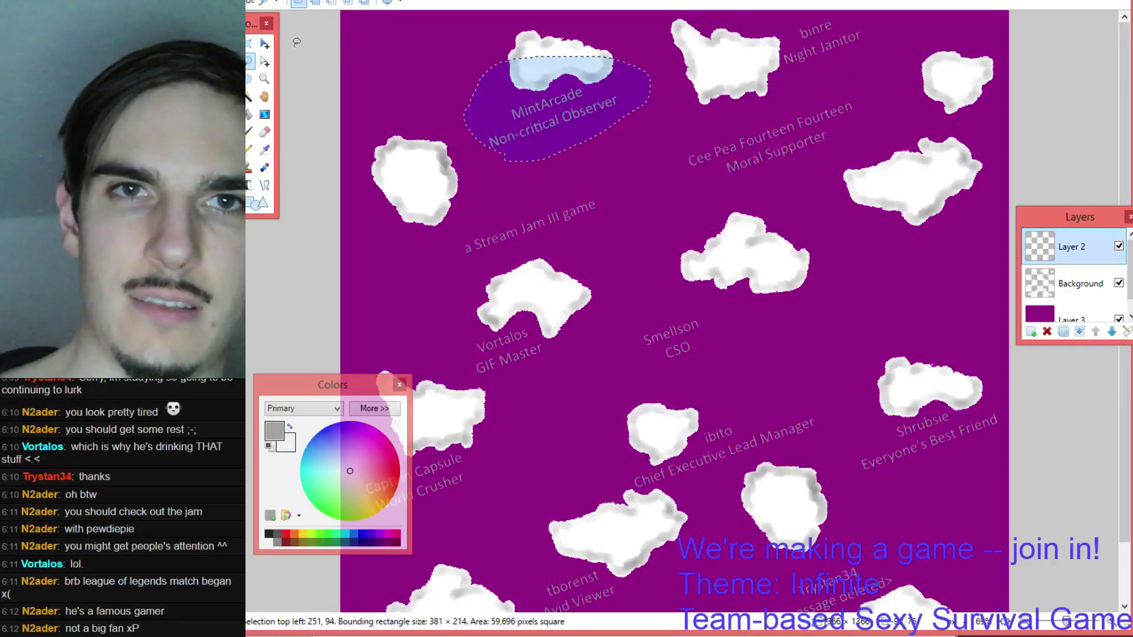
pyautogui.hotkey('ctrl', 'z')
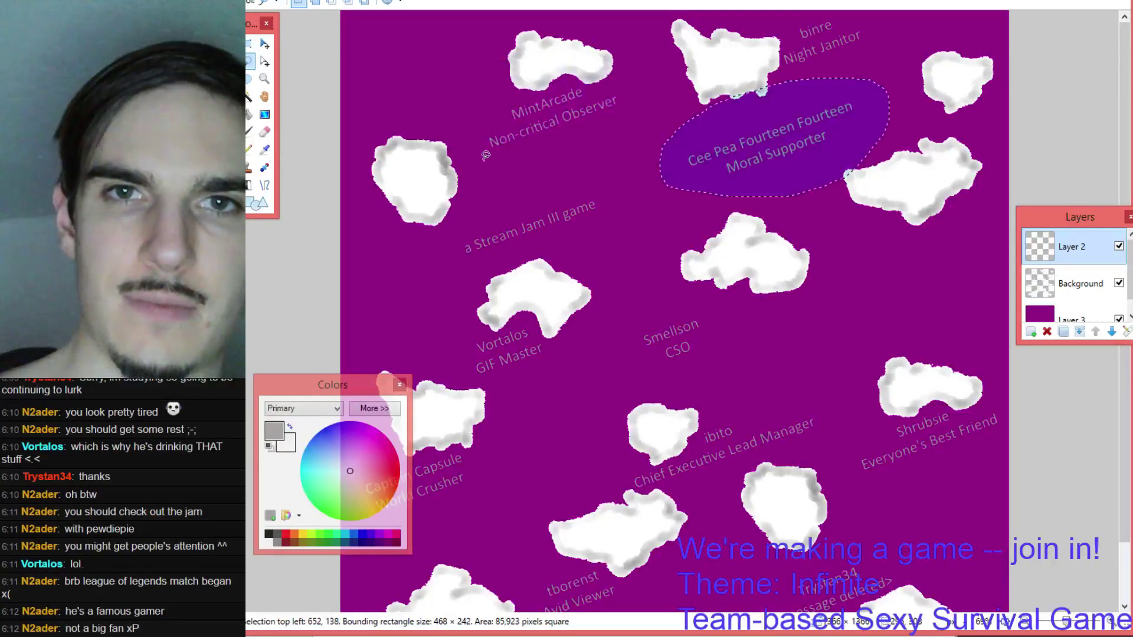
pyautogui.moveTo(626, 119); pyautogui.dragTo(472, 155)
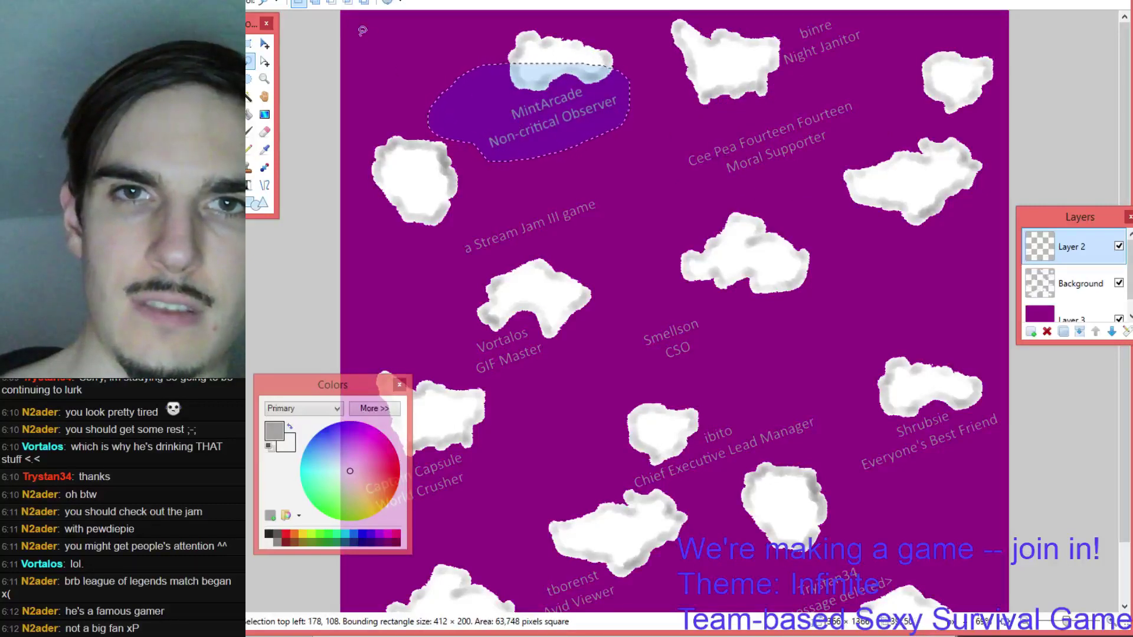
pyautogui.click(264, 44)
pyautogui.moveTo(575, 125)
pyautogui.mouseDown()
pyautogui.moveTo(443, 101)
pyautogui.moveTo(466, 65)
pyautogui.mouseUp()
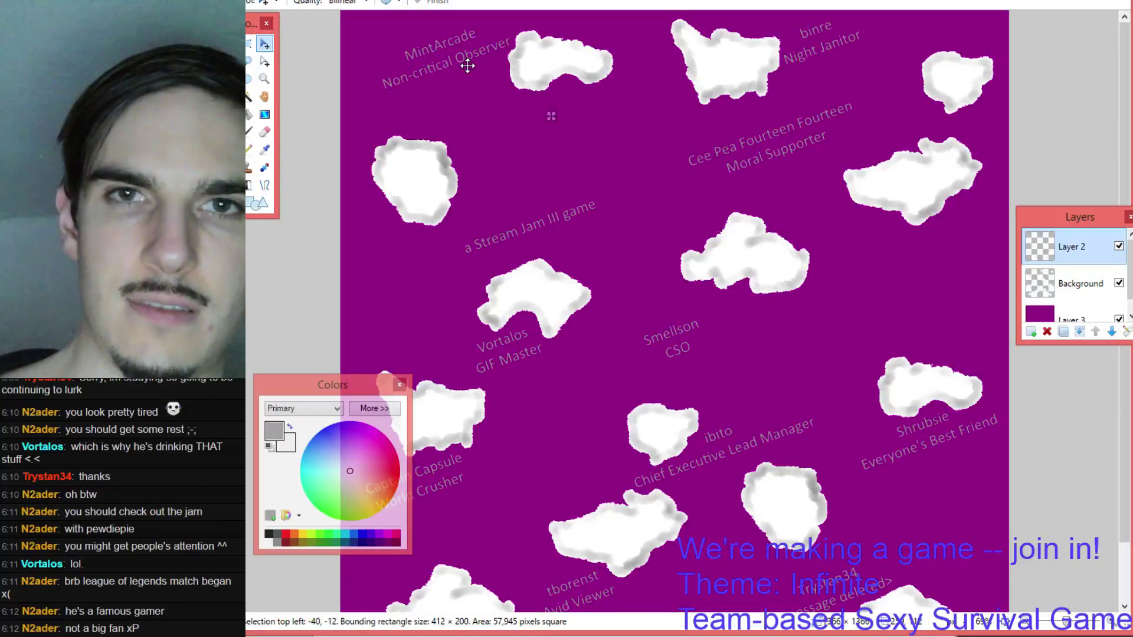
pyautogui.moveTo(468, 66); pyautogui.dragTo(432, 122)
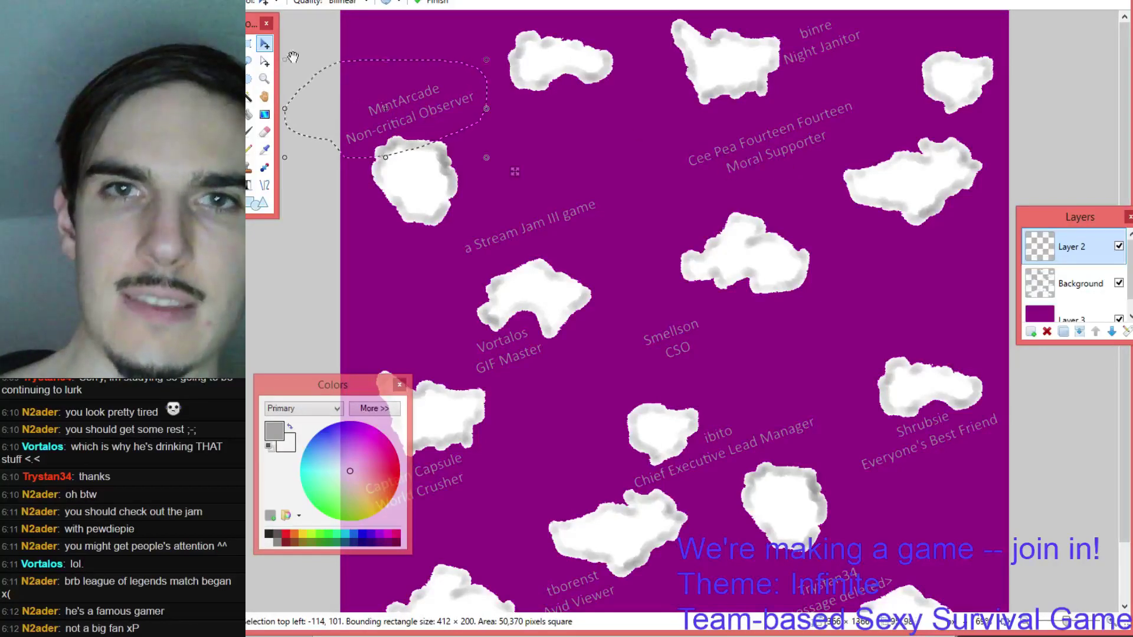
# - Lasso the Cee Pea Fourteen Fourteen / Moral Supporter label and move it up-left near the top
pyautogui.click(248, 61)
pyautogui.moveTo(702, 188)
pyautogui.mouseDown()
pyautogui.moveTo(859, 110)
pyautogui.moveTo(851, 93)
pyautogui.mouseUp()
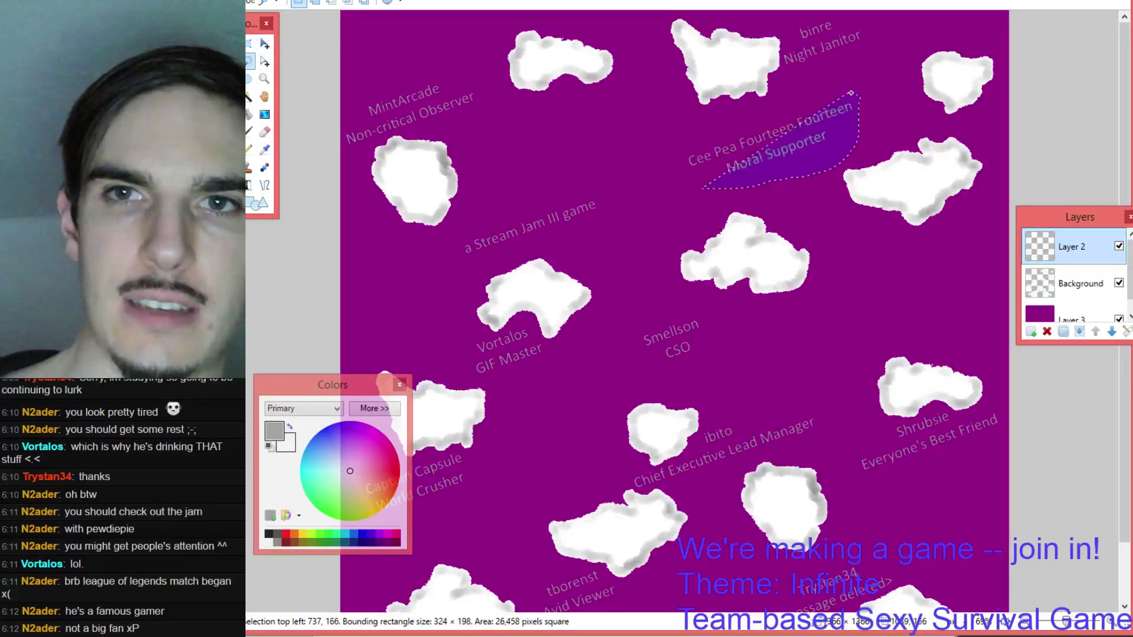
pyautogui.moveTo(679, 141); pyautogui.dragTo(674, 155)
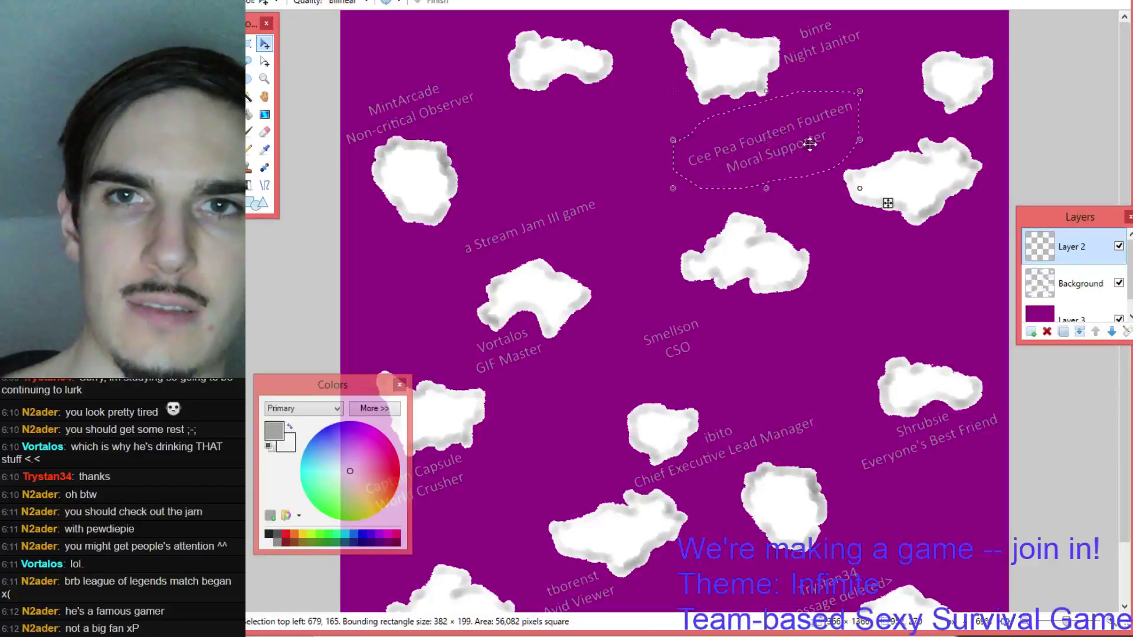
pyautogui.moveTo(810, 143); pyautogui.dragTo(640, 104)
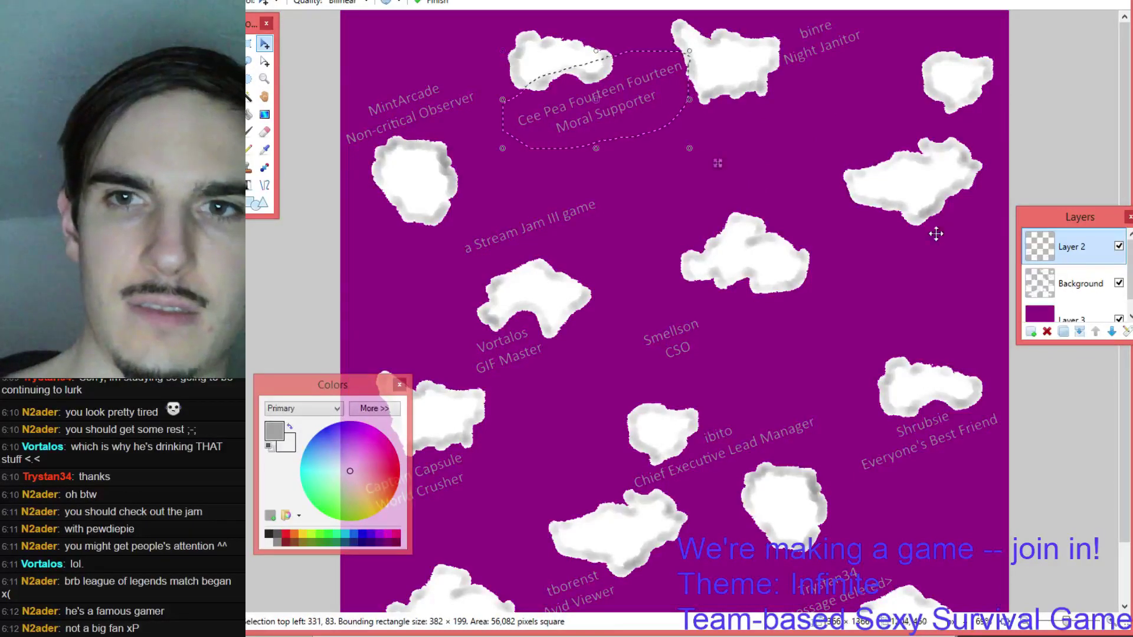
# - Start lassoing the Smellson CSO label
pyautogui.scroll(-1, 936, 234)
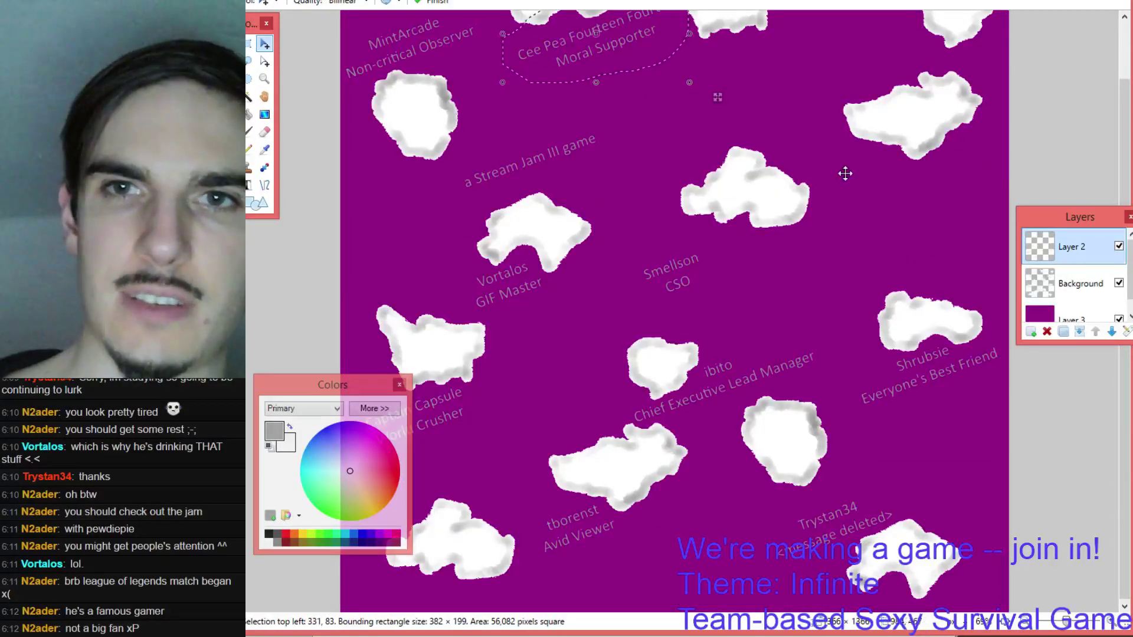
pyautogui.click(253, 61)
pyautogui.moveTo(630, 291); pyautogui.dragTo(673, 302)
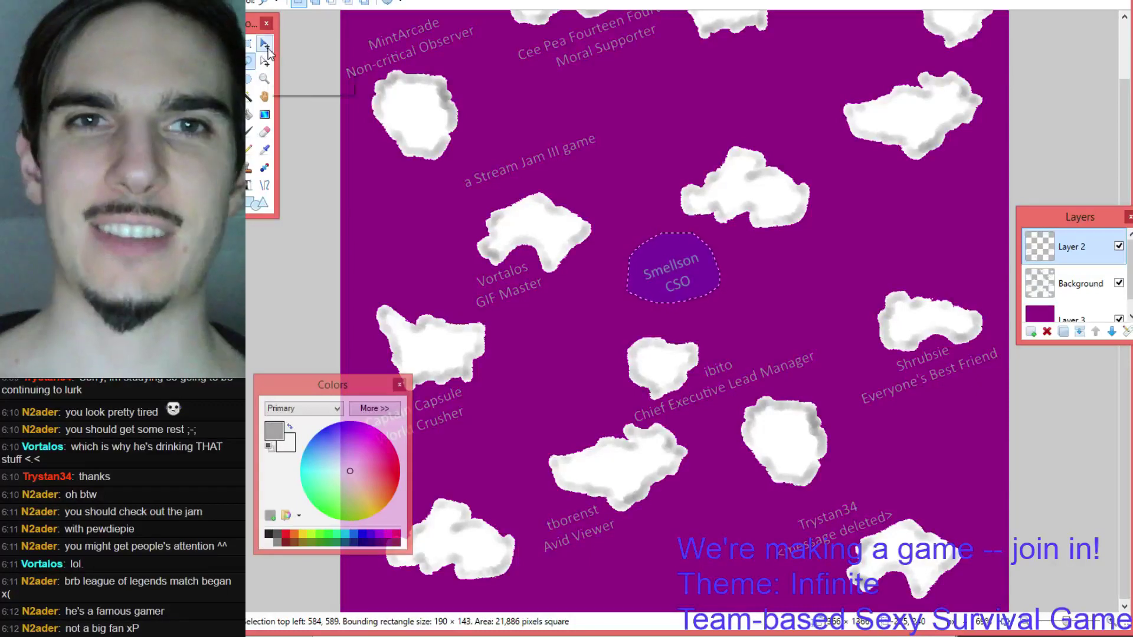
# - Move the lassoed Smellson CSO label up and right beside the right-side clouds
pyautogui.press('m')
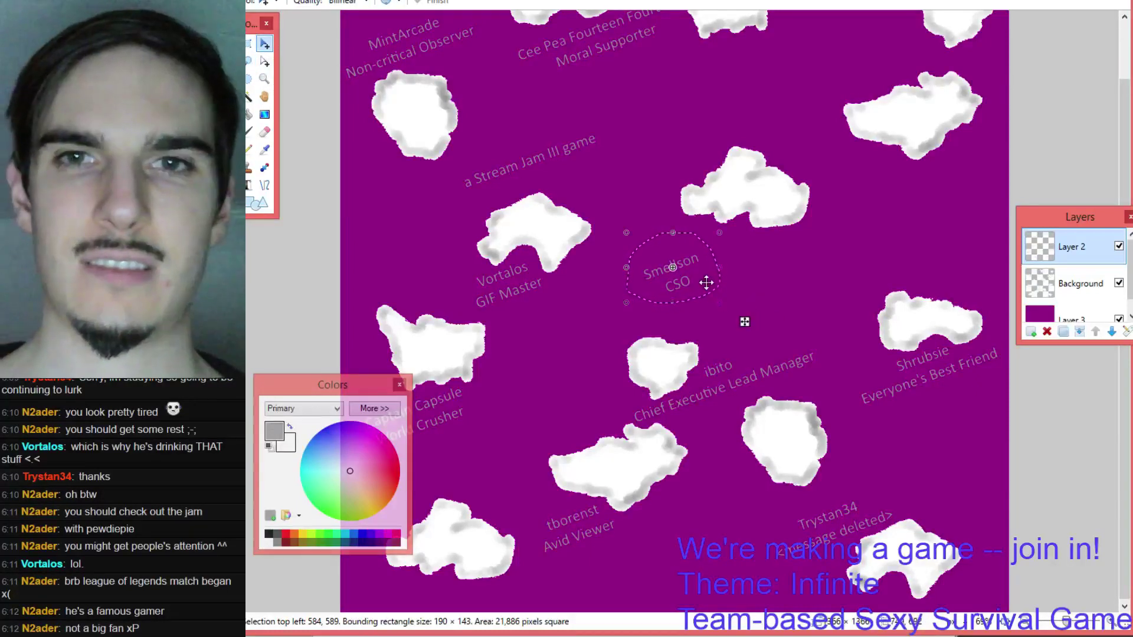
pyautogui.moveTo(703, 280); pyautogui.dragTo(882, 181)
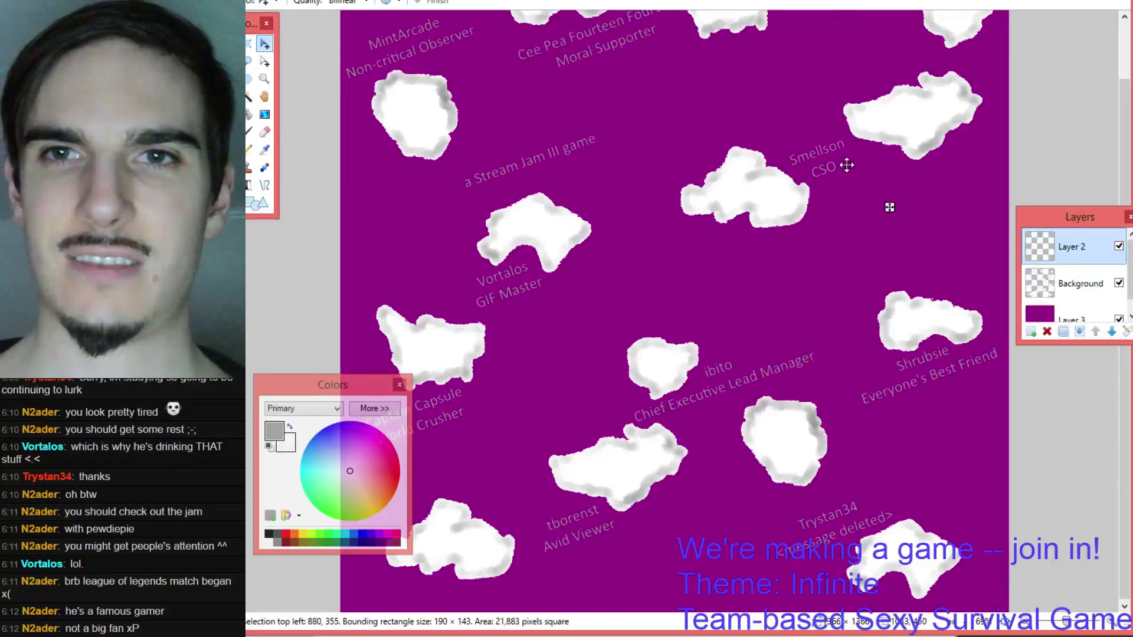
pyautogui.scroll(1, 880, 354)
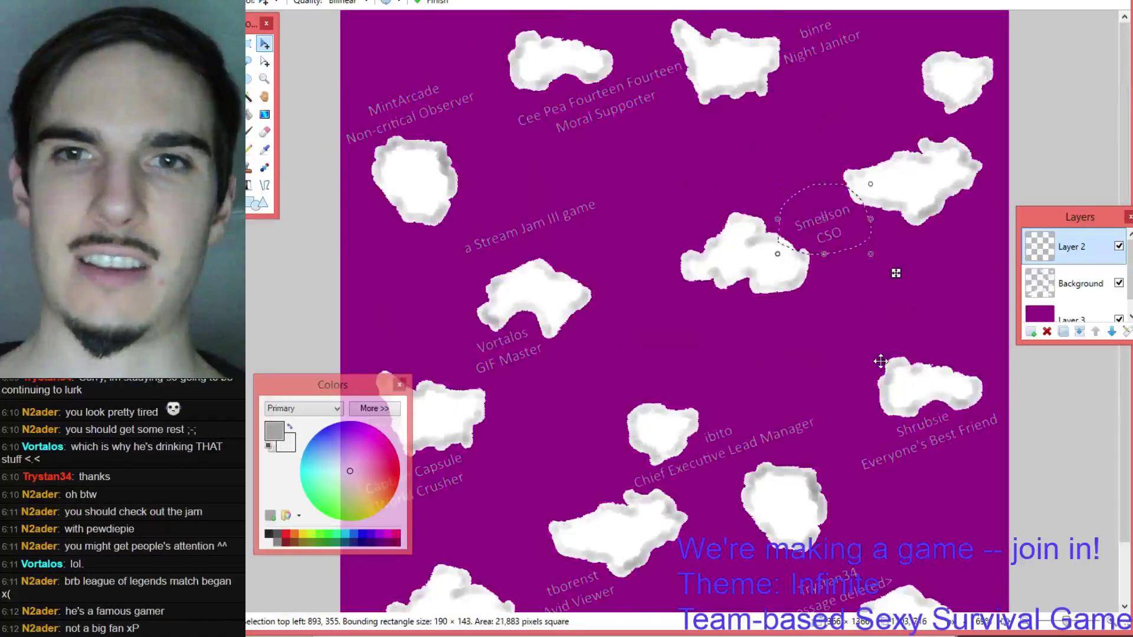
pyautogui.scroll(-1, 870, 390)
pyautogui.scroll(1, 879, 429)
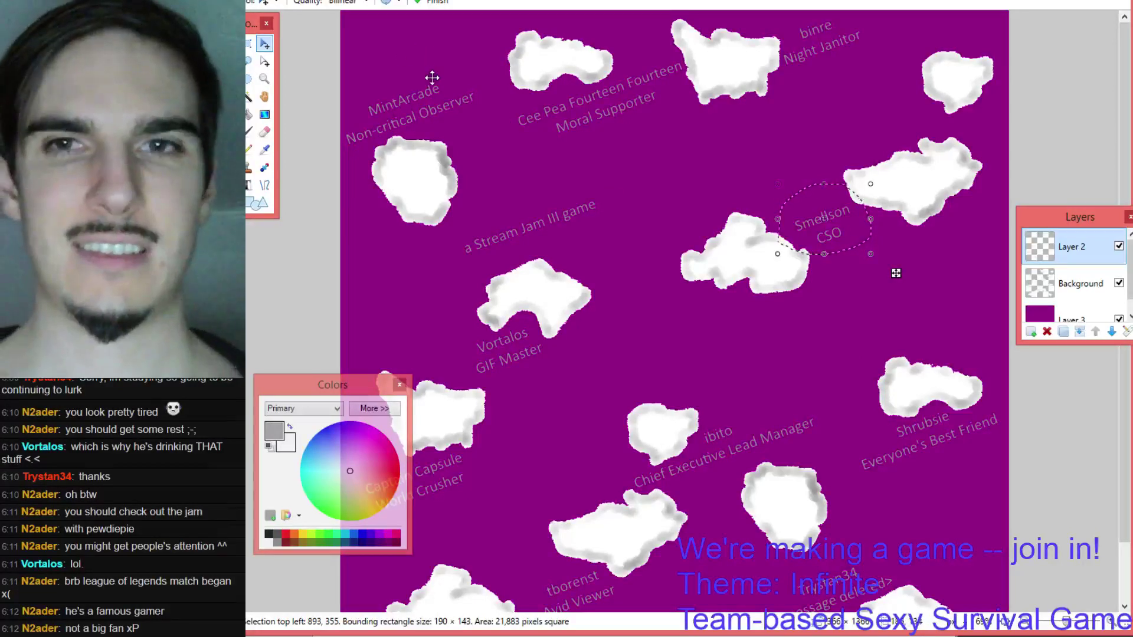
# - Bring up the File menu's saving options
pyautogui.hotkey('alt', 'f')
pyautogui.press('Escape')
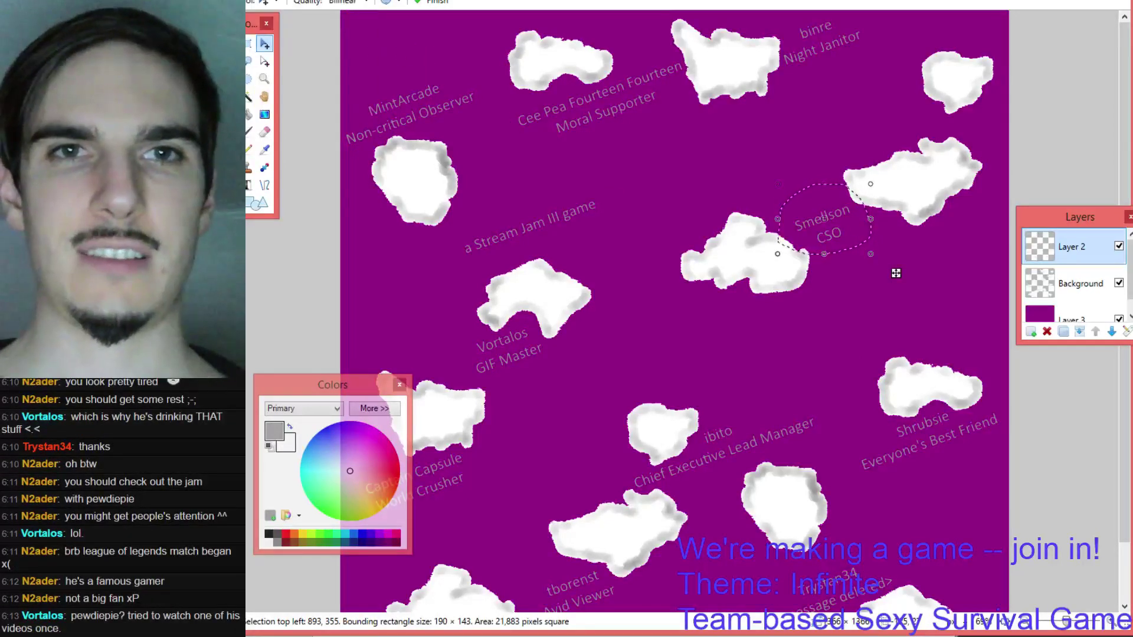
pyautogui.hotkey('alt', 'f')
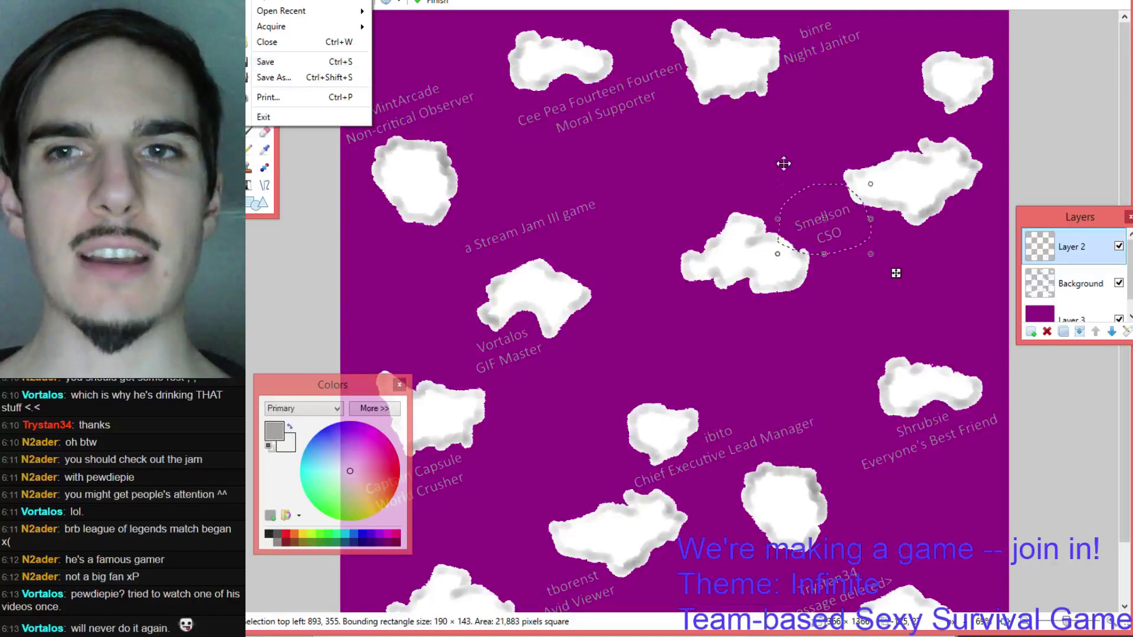
# - Delete purple Layer 3, merge Layer 2 down, save the image, and switch to Unity
pyautogui.click(1042, 312)
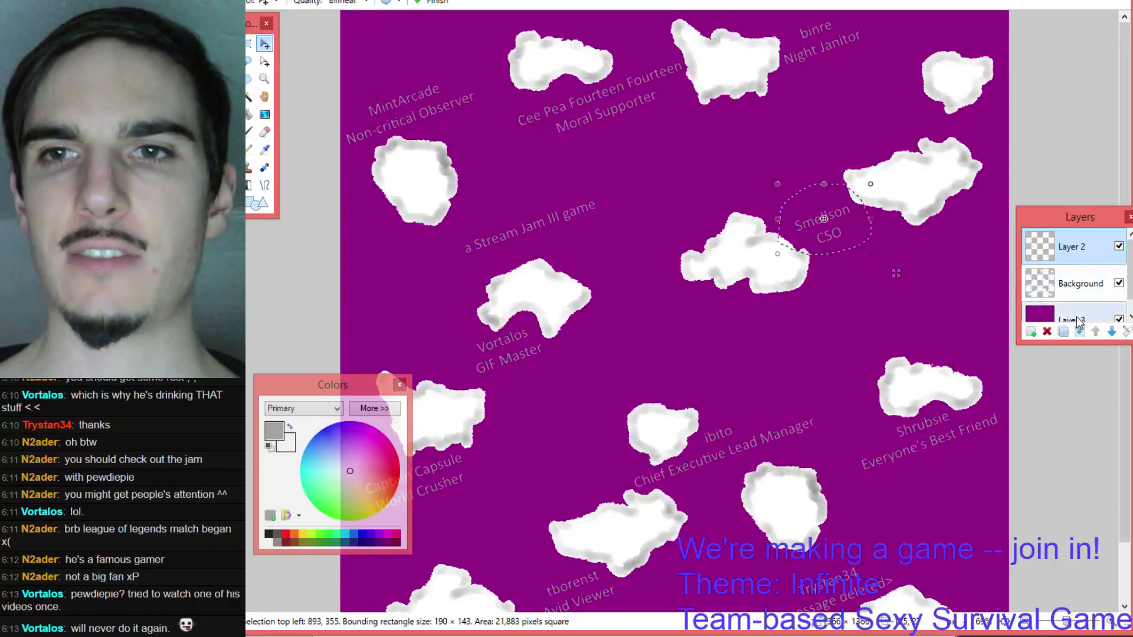
pyautogui.click(1047, 333)
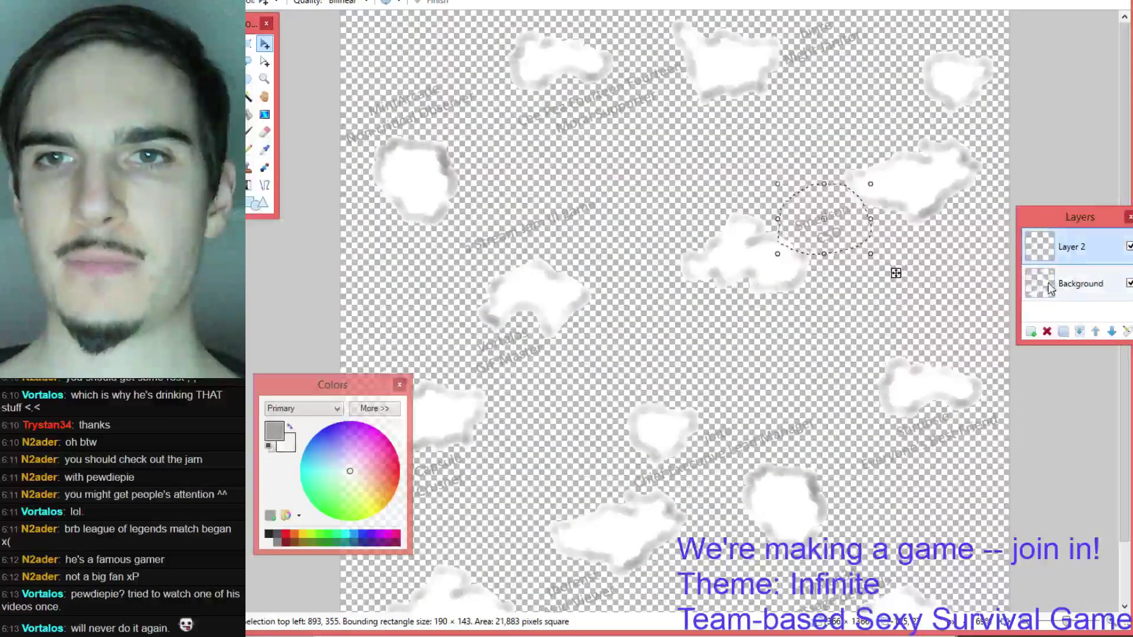
pyautogui.click(1083, 334)
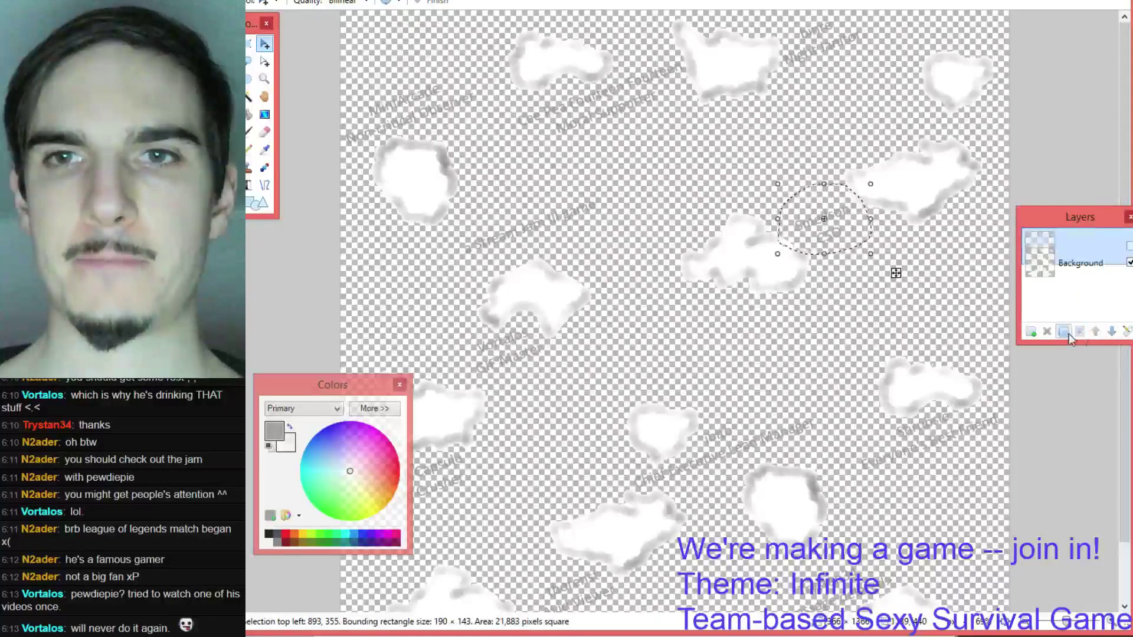
pyautogui.hotkey('ctrl', 's')
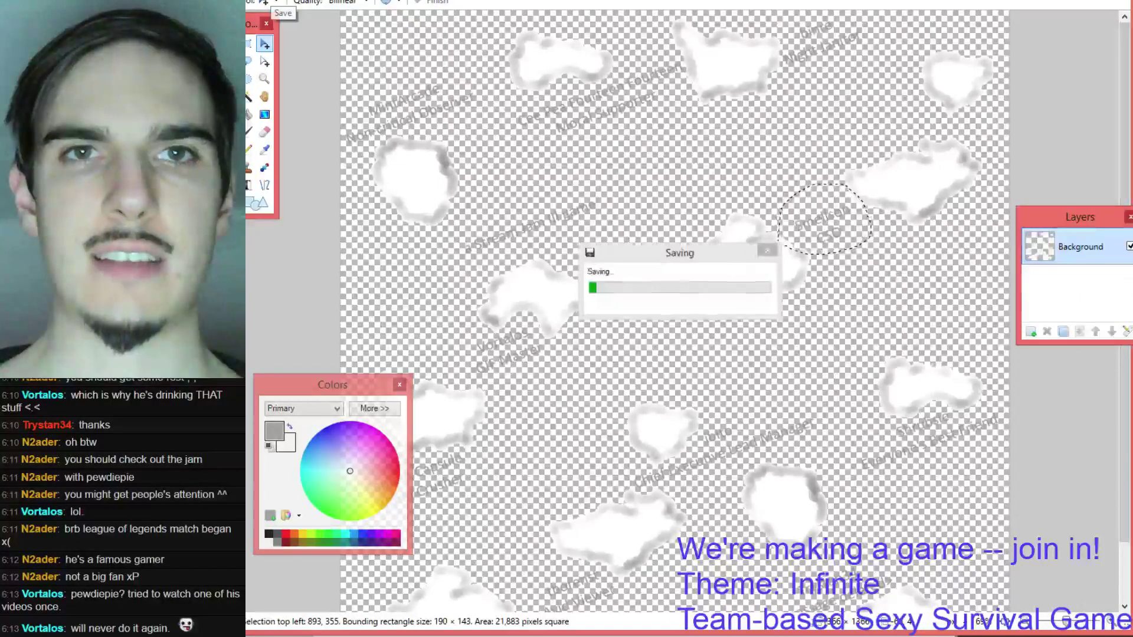
pyautogui.hotkey('alt', 'Tab')
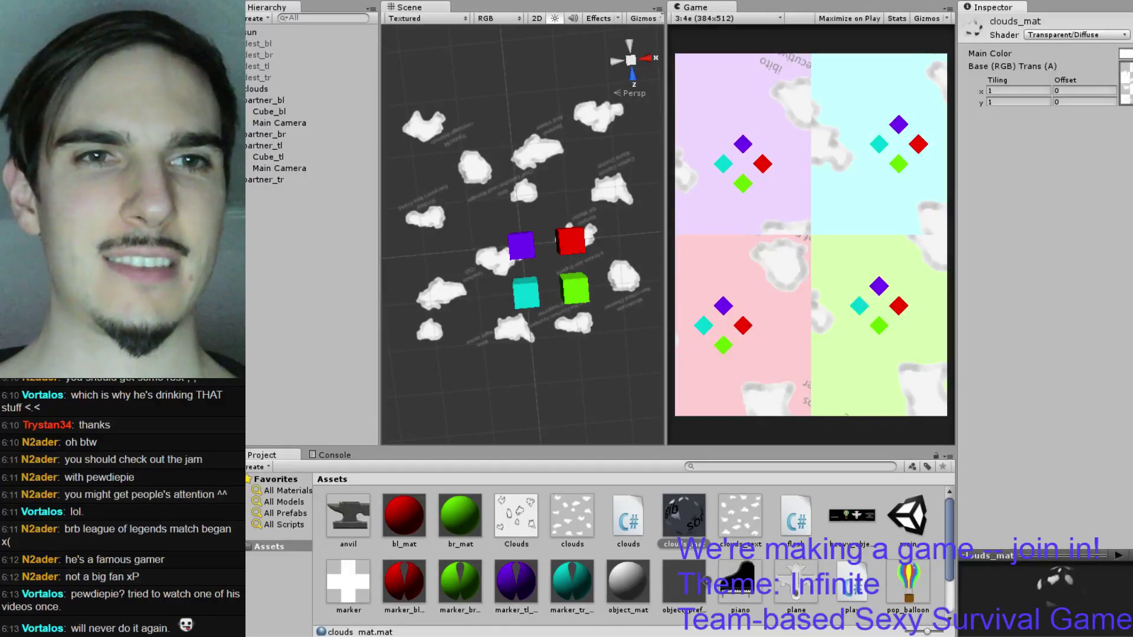
# - Rotate the whole cloud image 180° in Paint.NET and check the new layout in Unity
pyautogui.hotkey('alt', 'Tab')
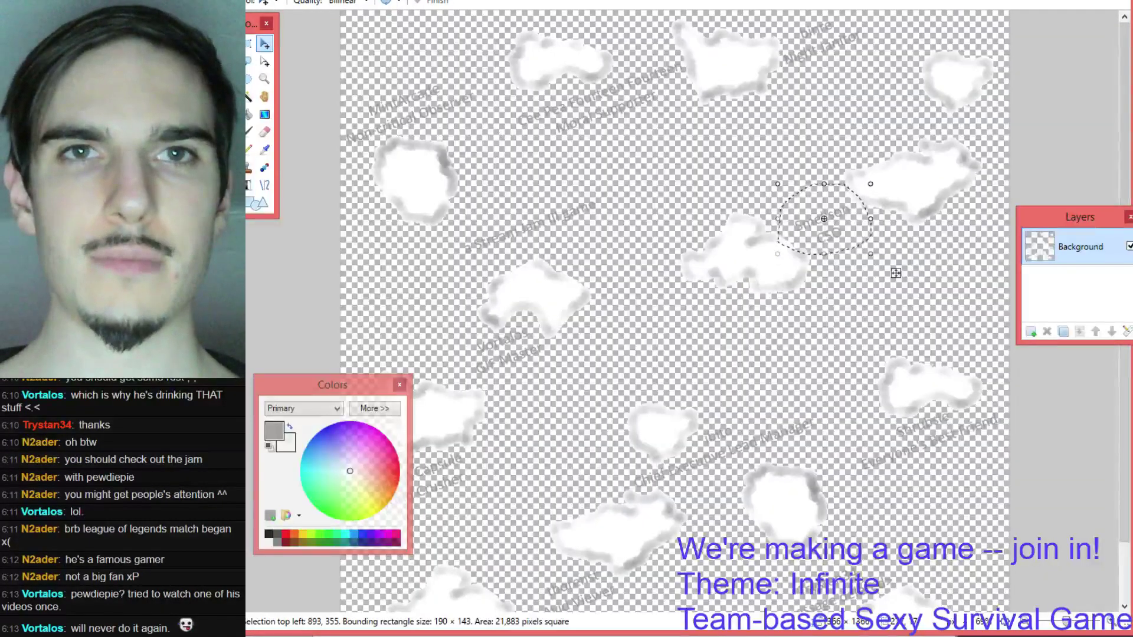
pyautogui.click(292, 1)
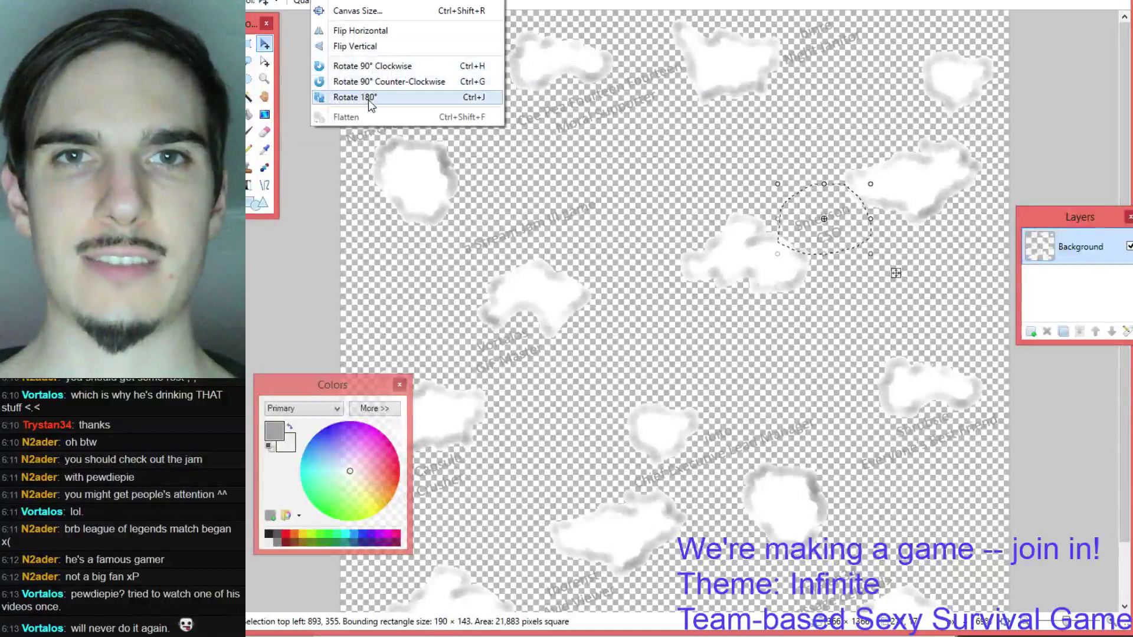
pyautogui.click(368, 98)
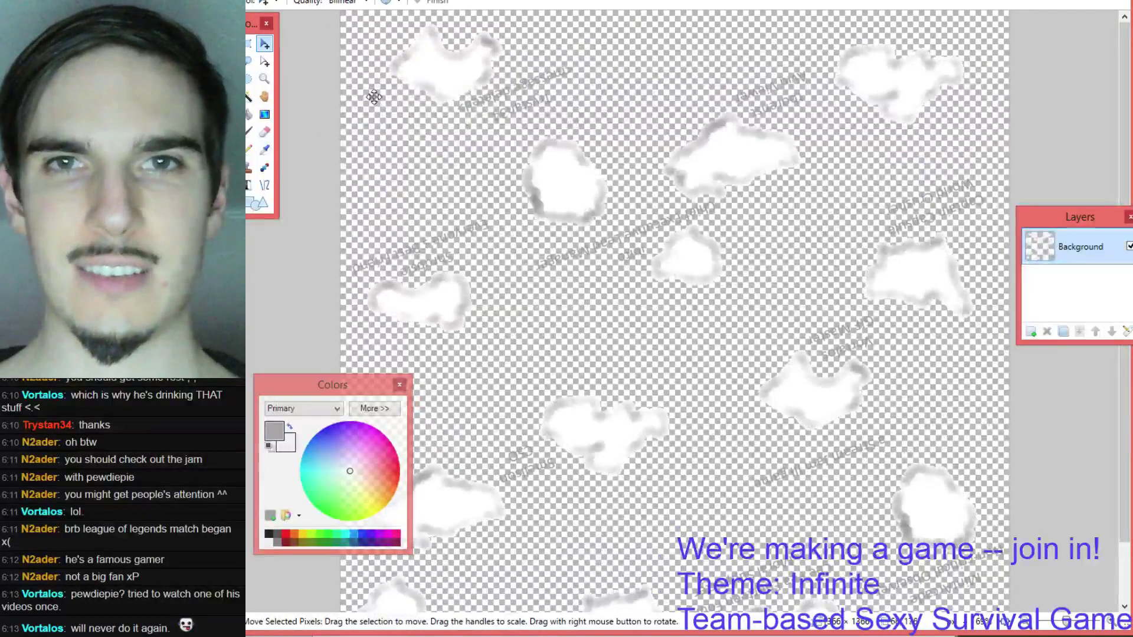
pyautogui.hotkey('ctrl', 'z')
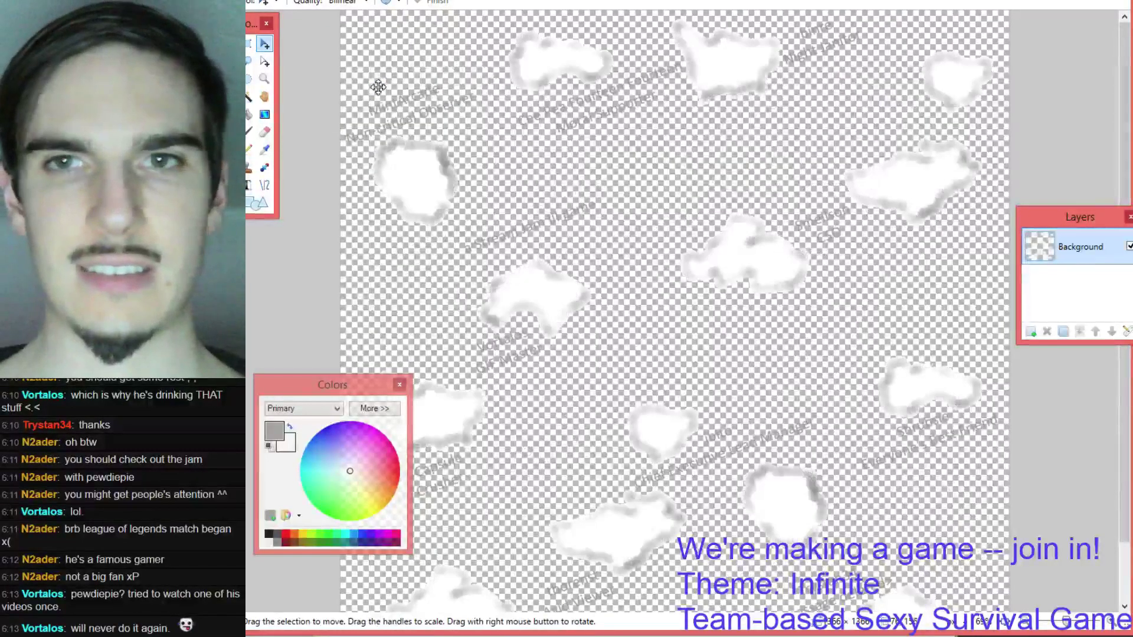
pyautogui.click(293, 1)
pyautogui.click(361, 95)
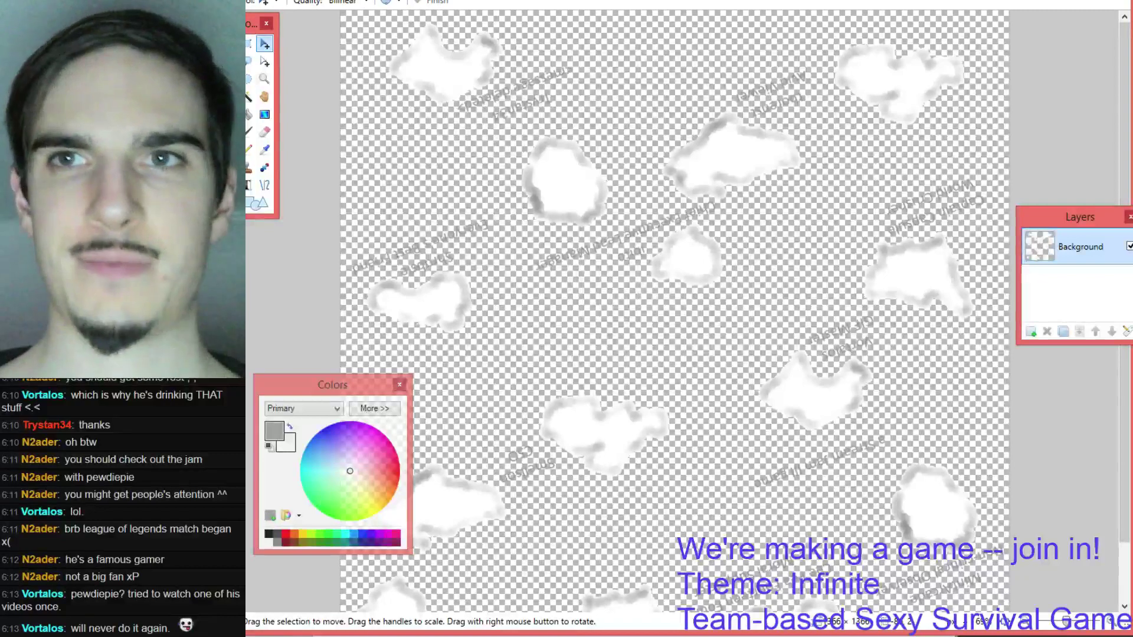
pyautogui.hotkey('alt', 'Tab')
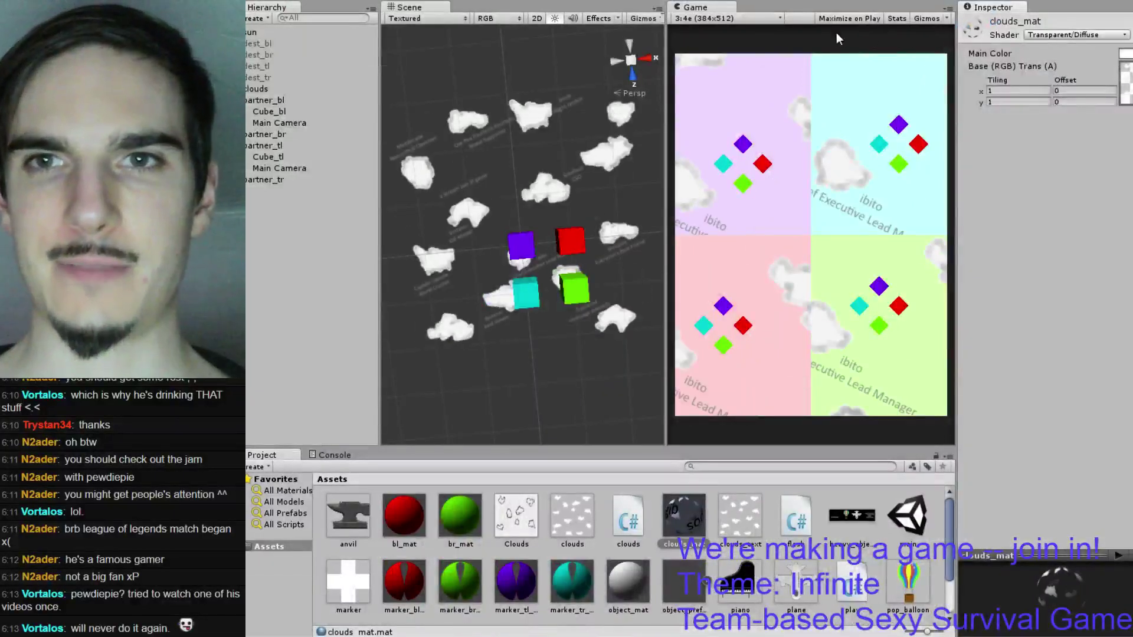
# - Play-test the game with the rotated clouds, stop it, and switch to play.cs in the code editor
pyautogui.hotkey('ctrl', 'p')
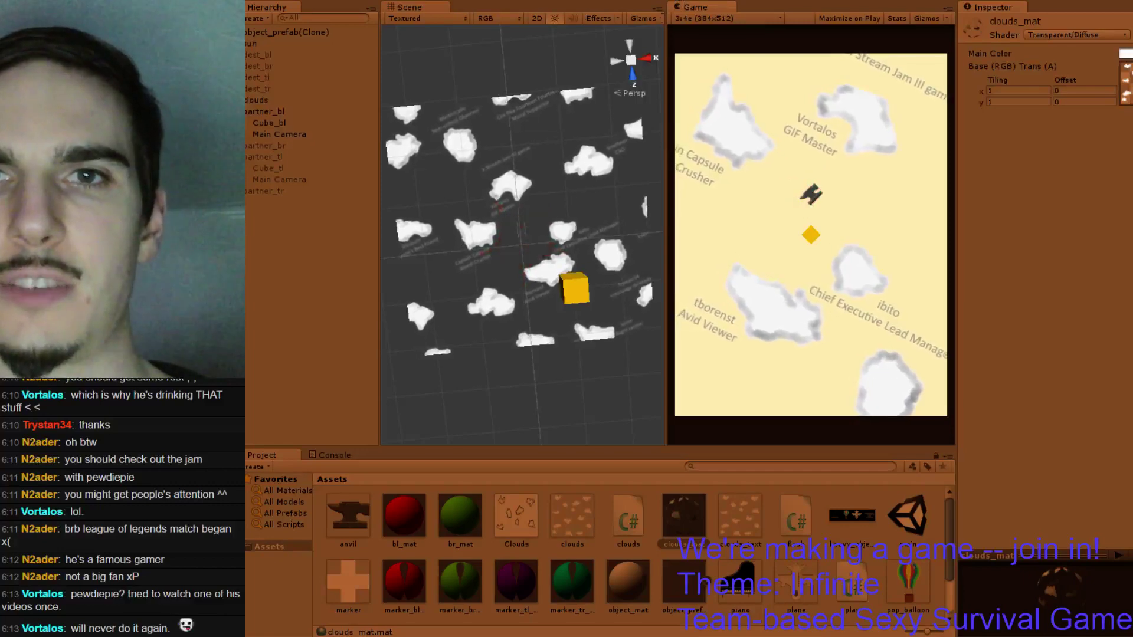
pyautogui.hotkey('ctrl', 'p')
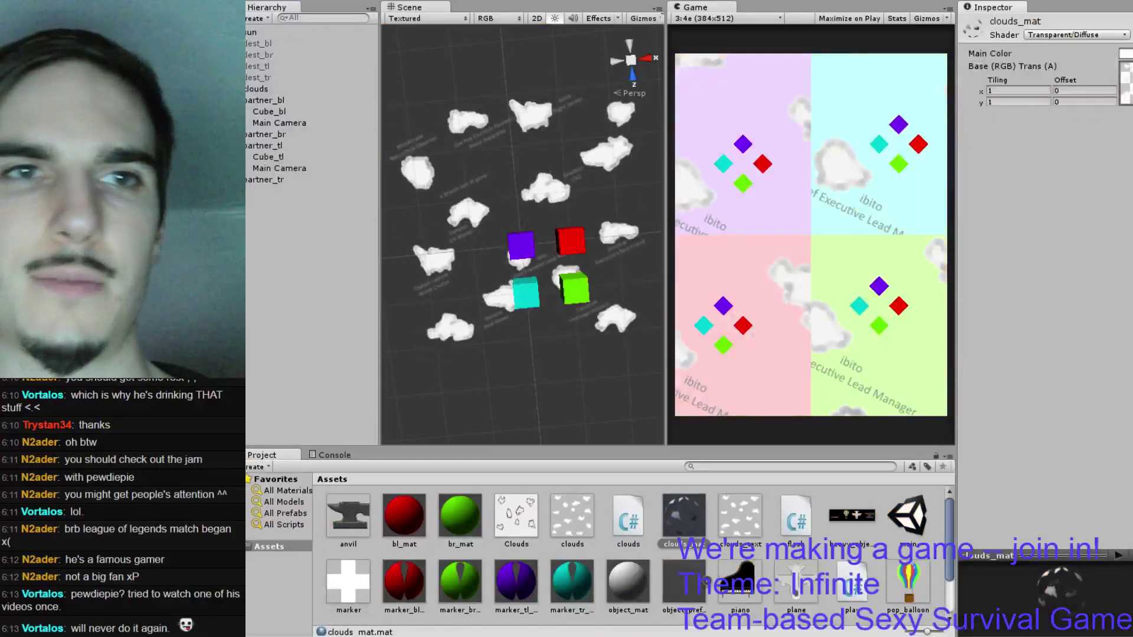
pyautogui.hotkey('alt', 'Tab')
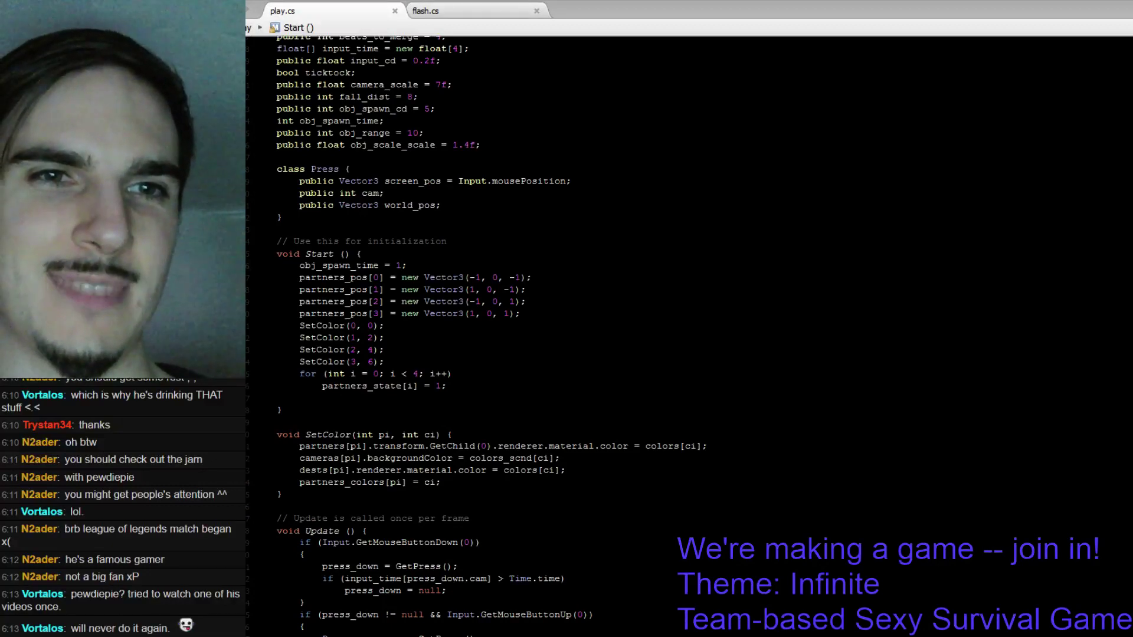
# - Undo back to the unrotated image with separate label and purple layers, then select all on Layer 2
pyautogui.hotkey('alt', 'Tab')
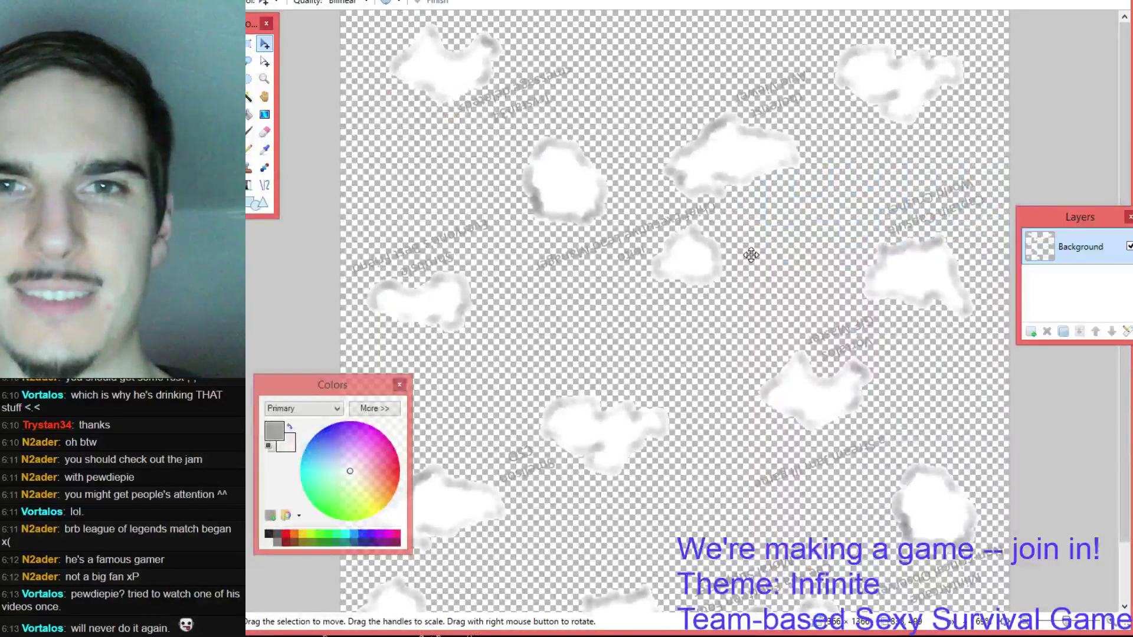
pyautogui.hotkey('ctrl', 'v')
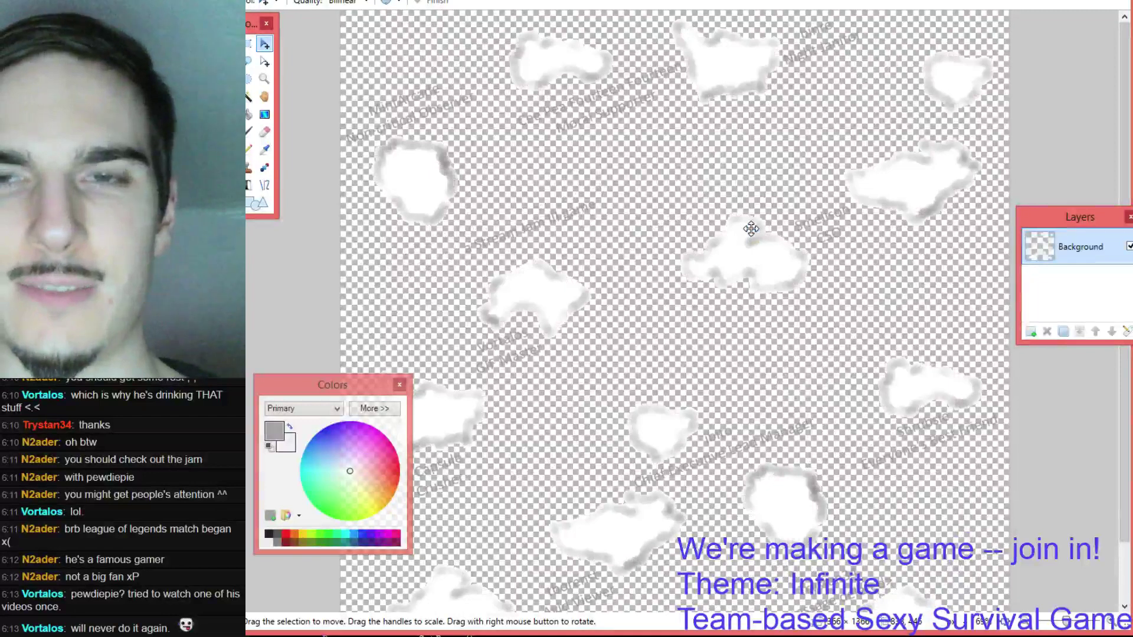
pyautogui.hotkey('ctrl', 'z')
pyautogui.hotkey('ctrl', 'z')
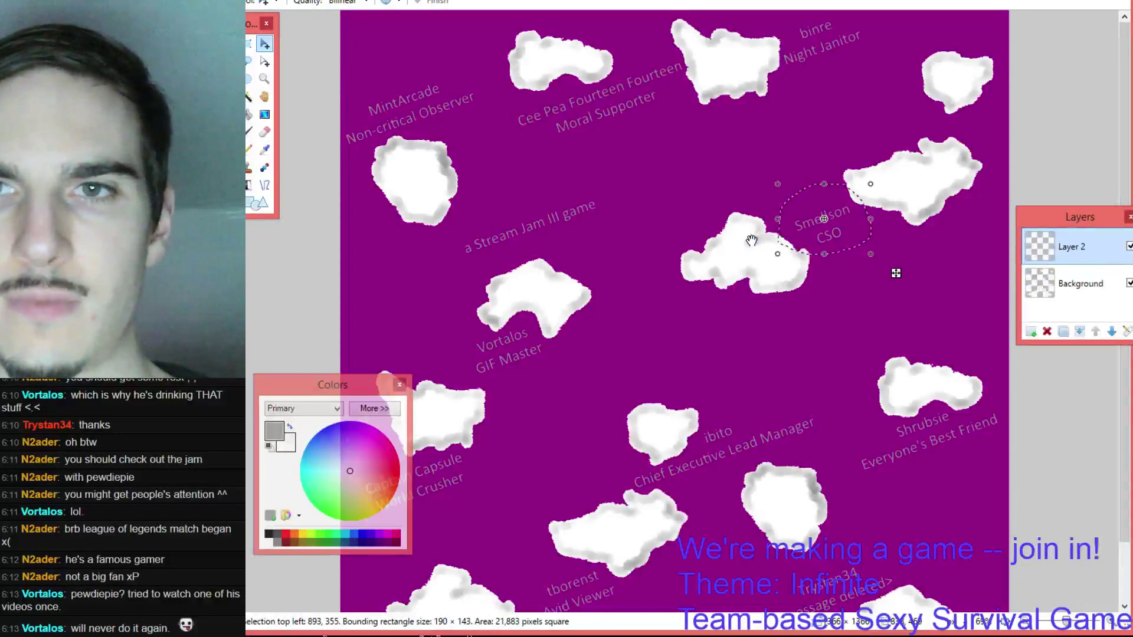
pyautogui.hotkey('ctrl', 'z')
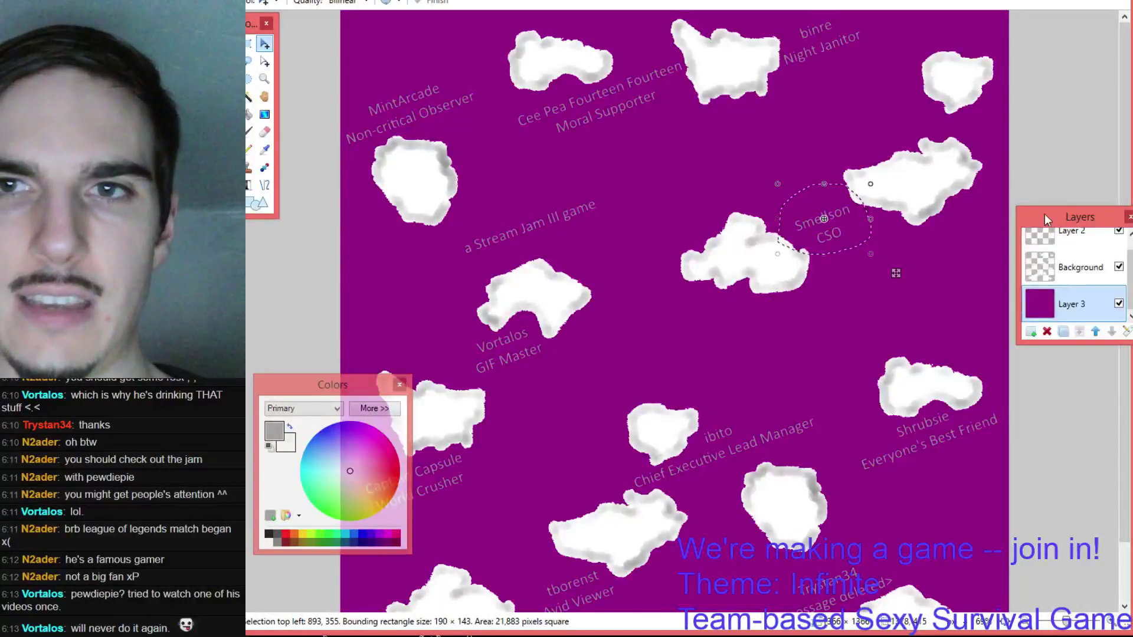
pyautogui.click(1070, 237)
pyautogui.hotkey('ctrl', 'a')
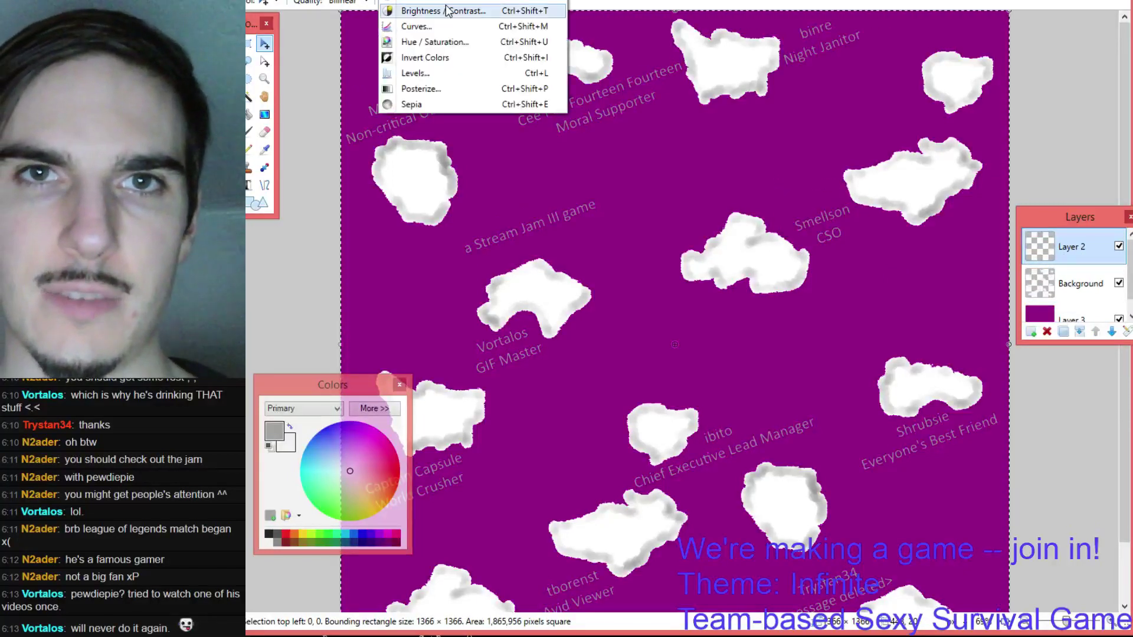
pyautogui.click(449, 10)
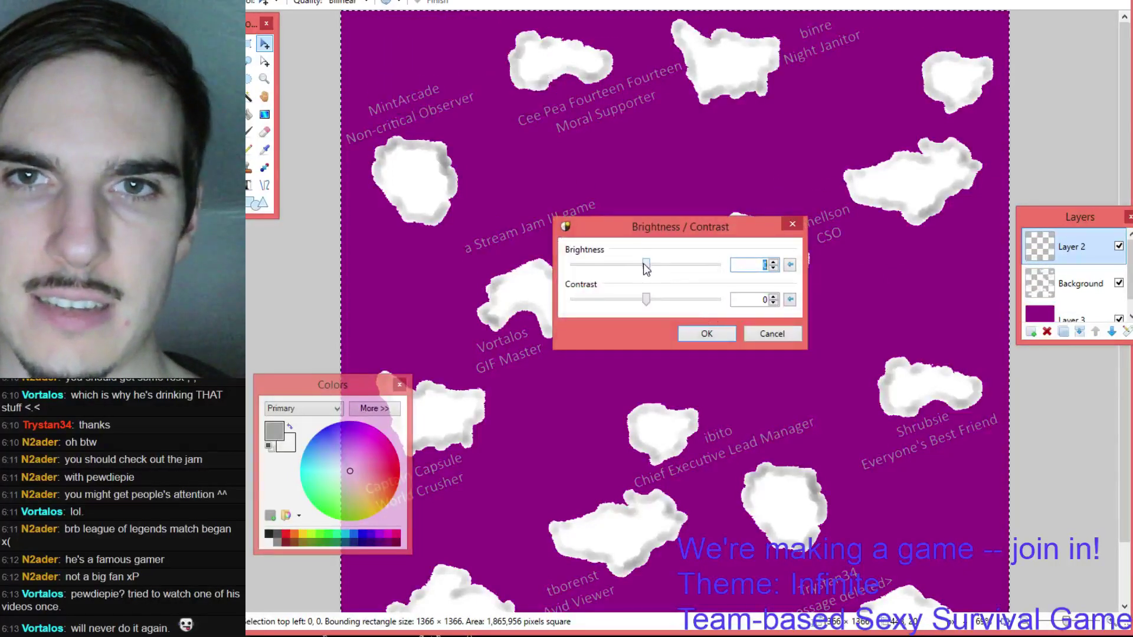
pyautogui.moveTo(646, 265); pyautogui.dragTo(673, 269)
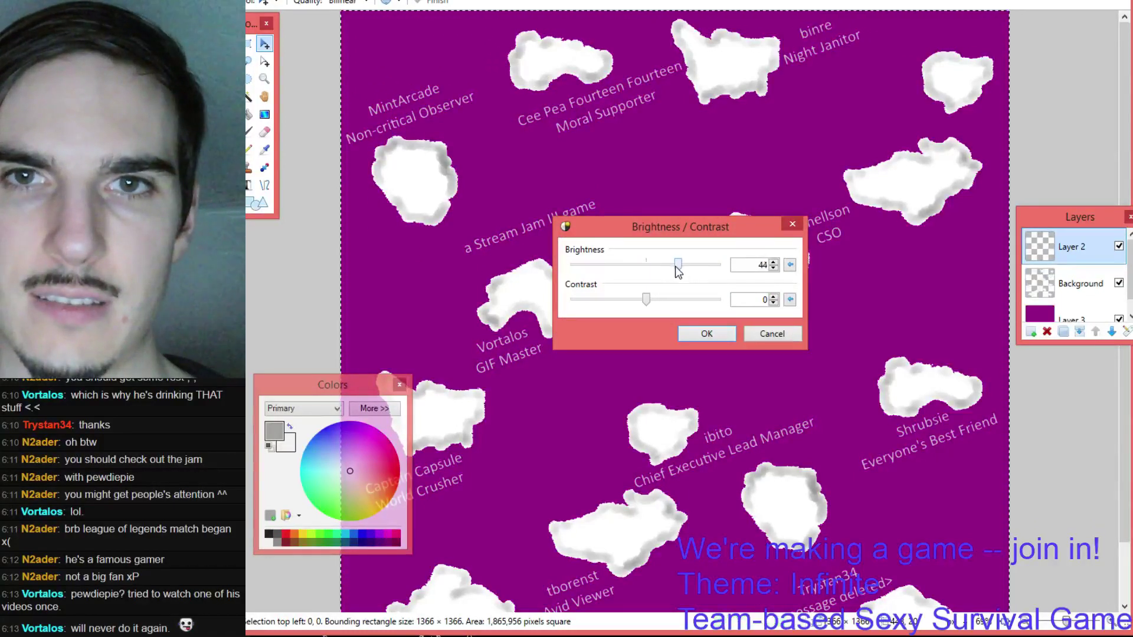
pyautogui.moveTo(677, 271); pyautogui.dragTo(631, 303)
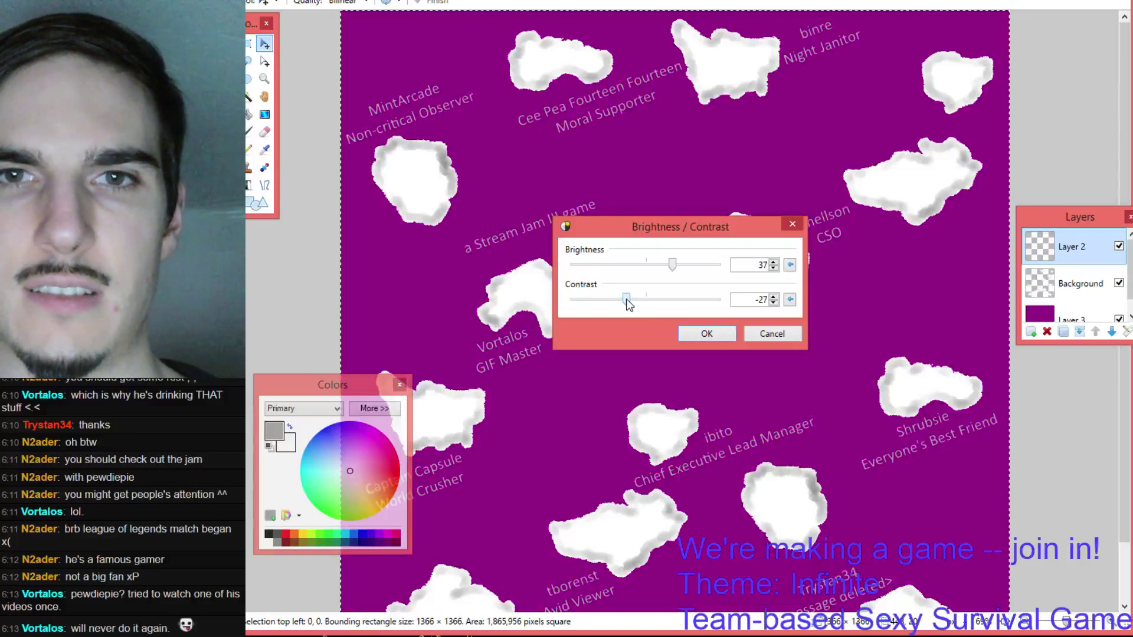
pyautogui.click(773, 334)
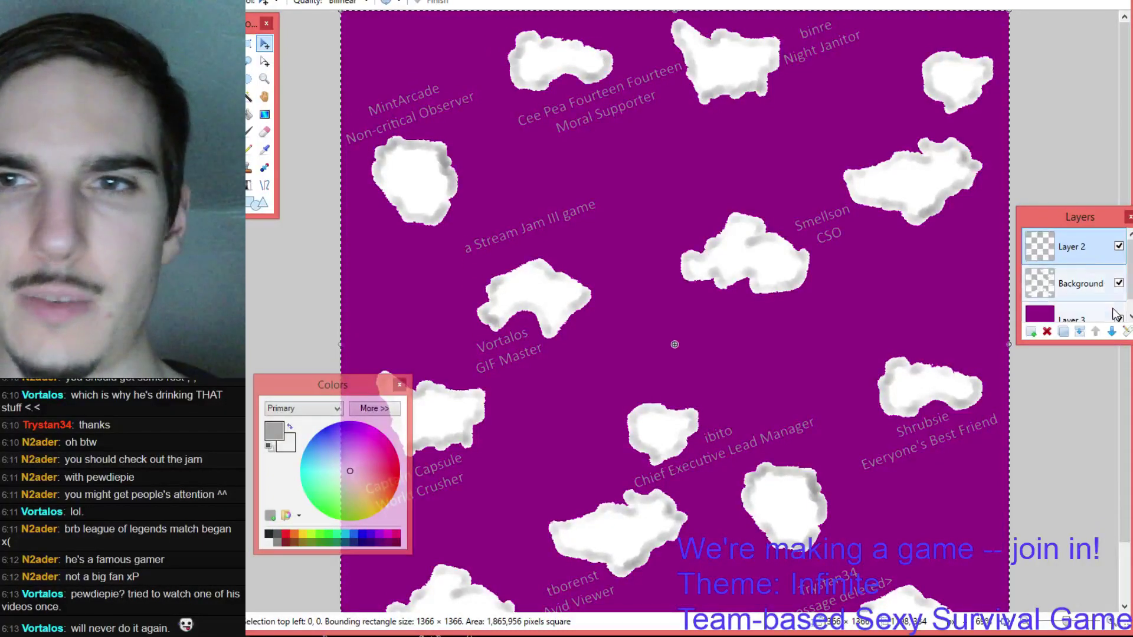
# - Check Layer 2's properties, then delete the purple fill Layer 3
pyautogui.doubleClick(1084, 253)
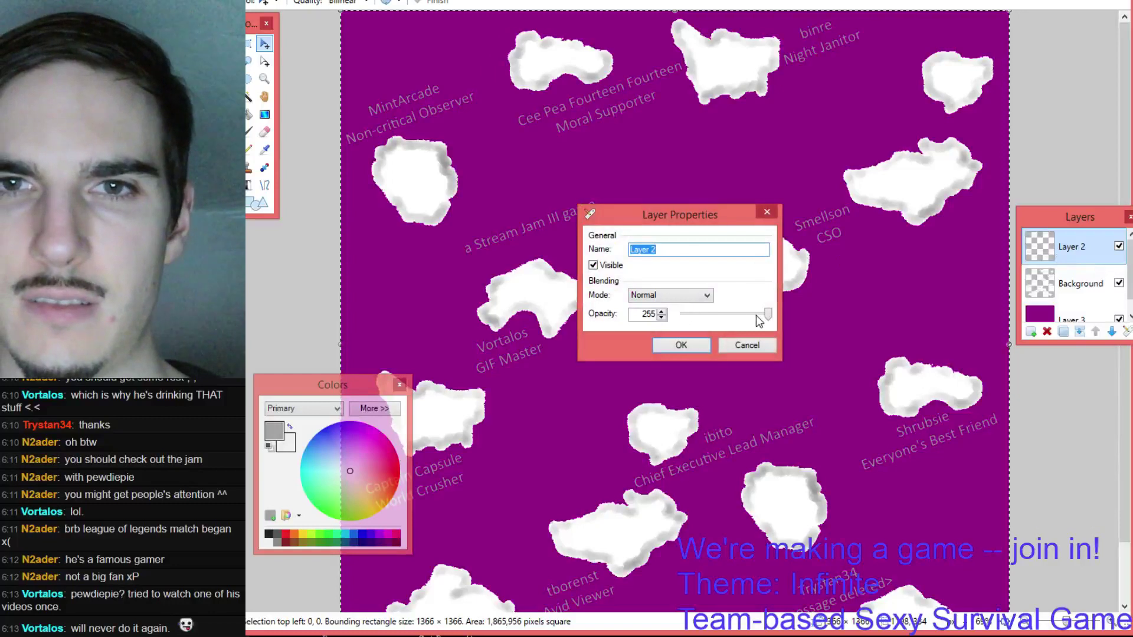
pyautogui.click(682, 347)
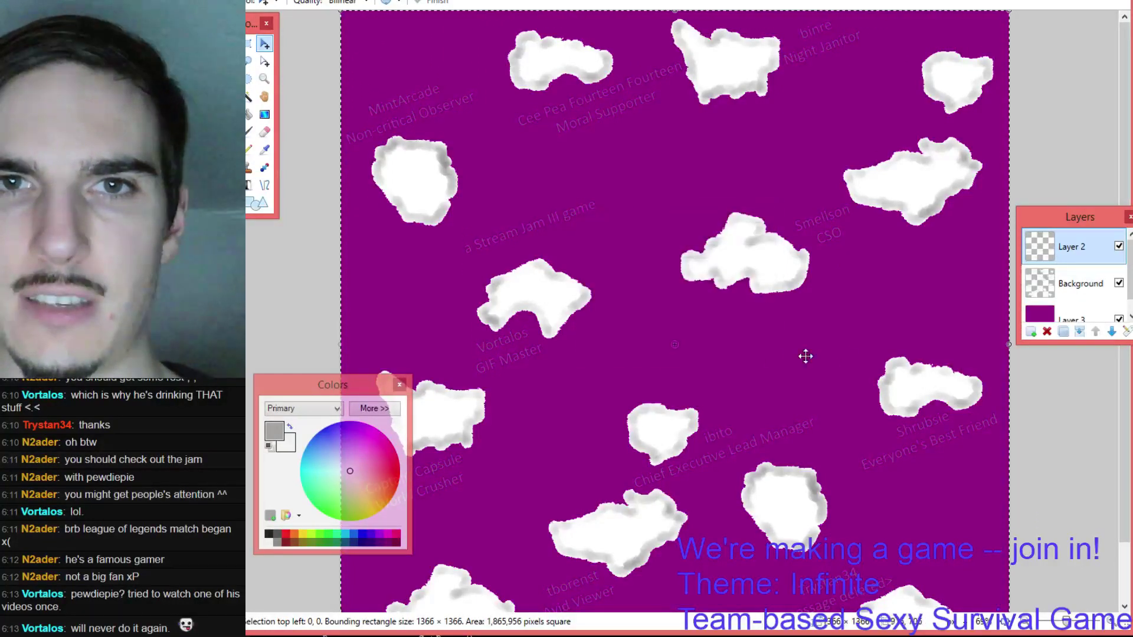
pyautogui.click(1077, 321)
pyautogui.click(1047, 332)
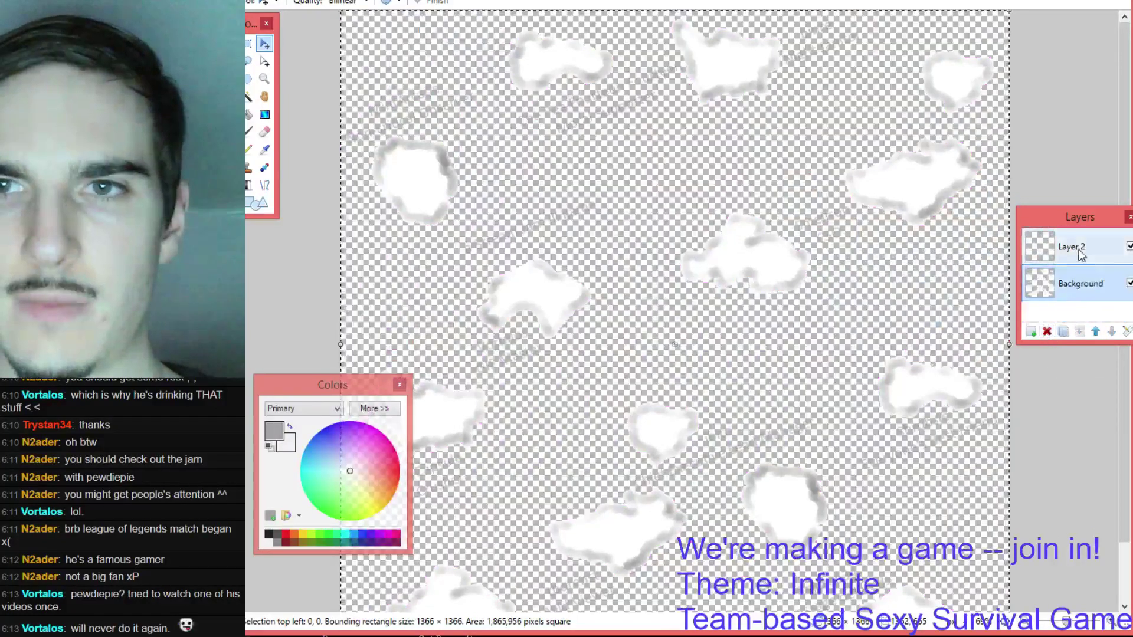
# - Merge Layer 2 down into Background and view the transparent clouds in Unity
pyautogui.click(1088, 260)
pyautogui.click(1079, 332)
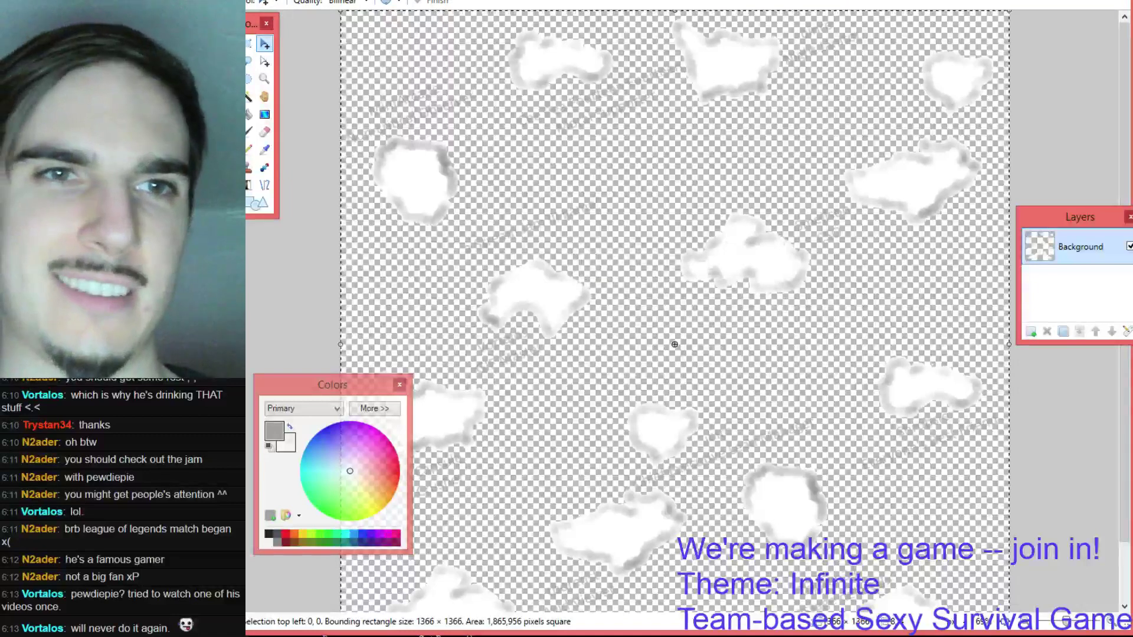
pyautogui.hotkey('alt', 'Tab')
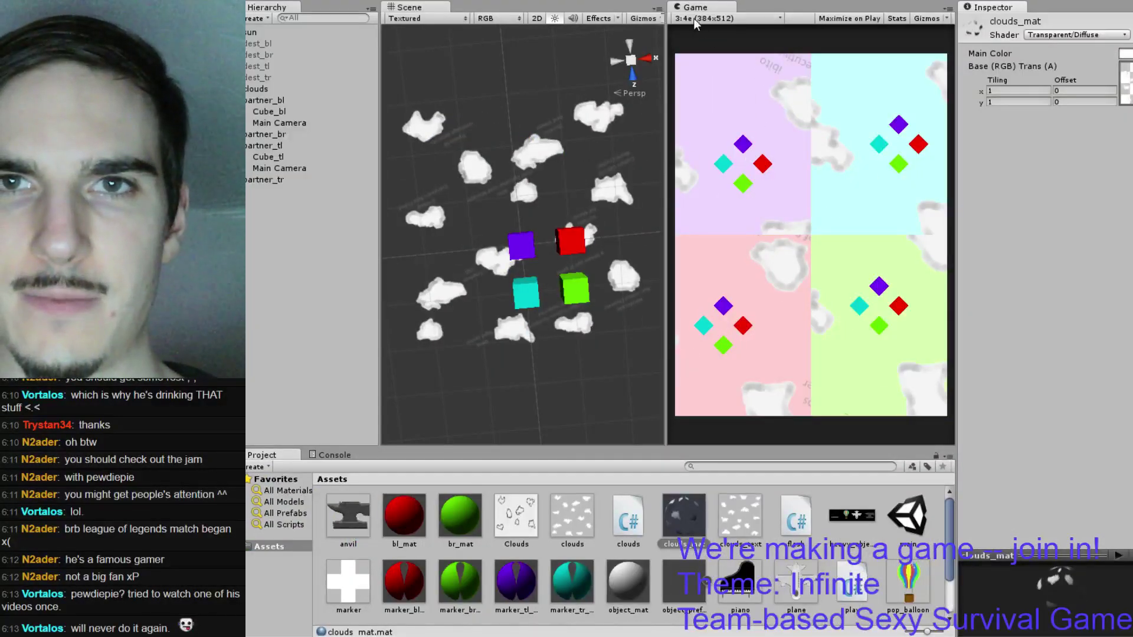
# - Play-test the game over the dimmed-caption clouds, moving and combining players with arrow keys, then stop
pyautogui.hotkey('ctrl', 'p')
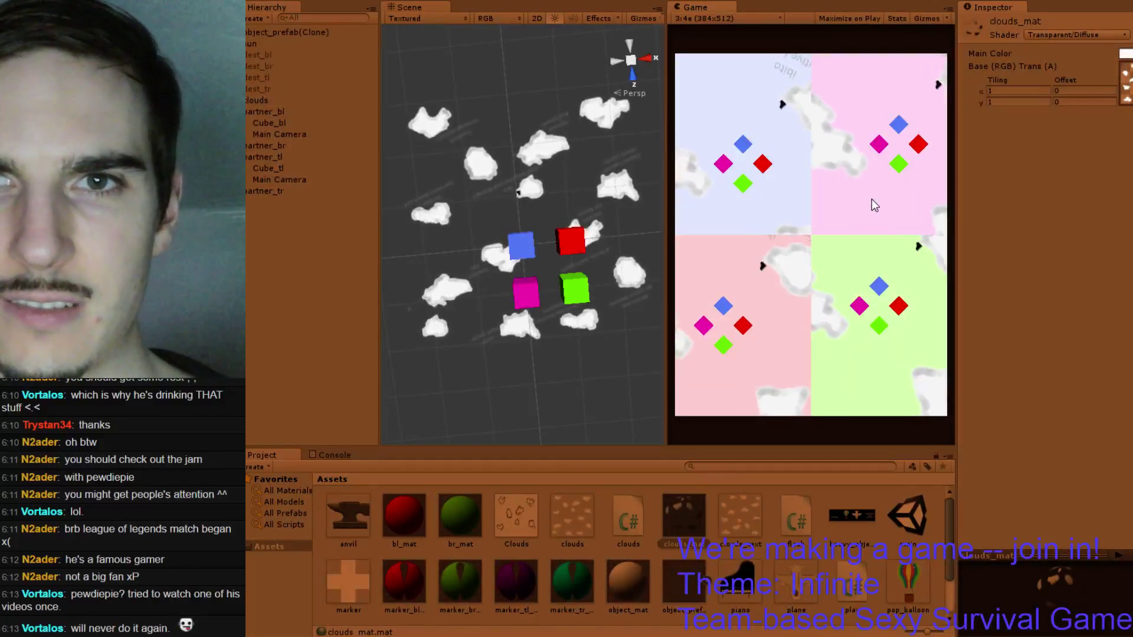
pyautogui.press('Left')
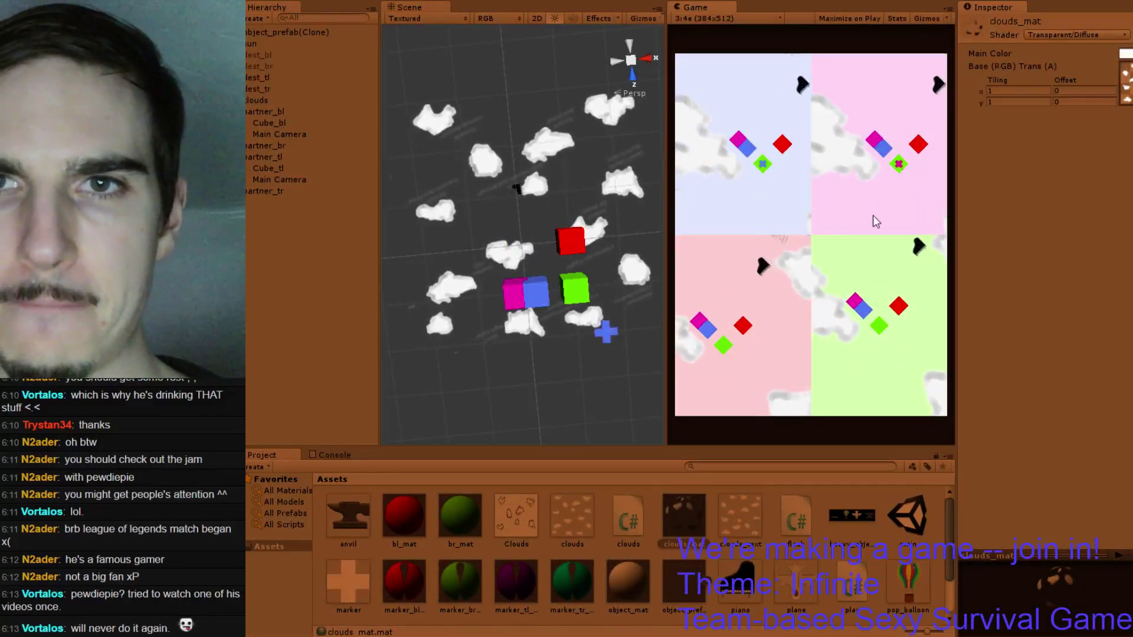
pyautogui.press('Down')
pyautogui.press('Up')
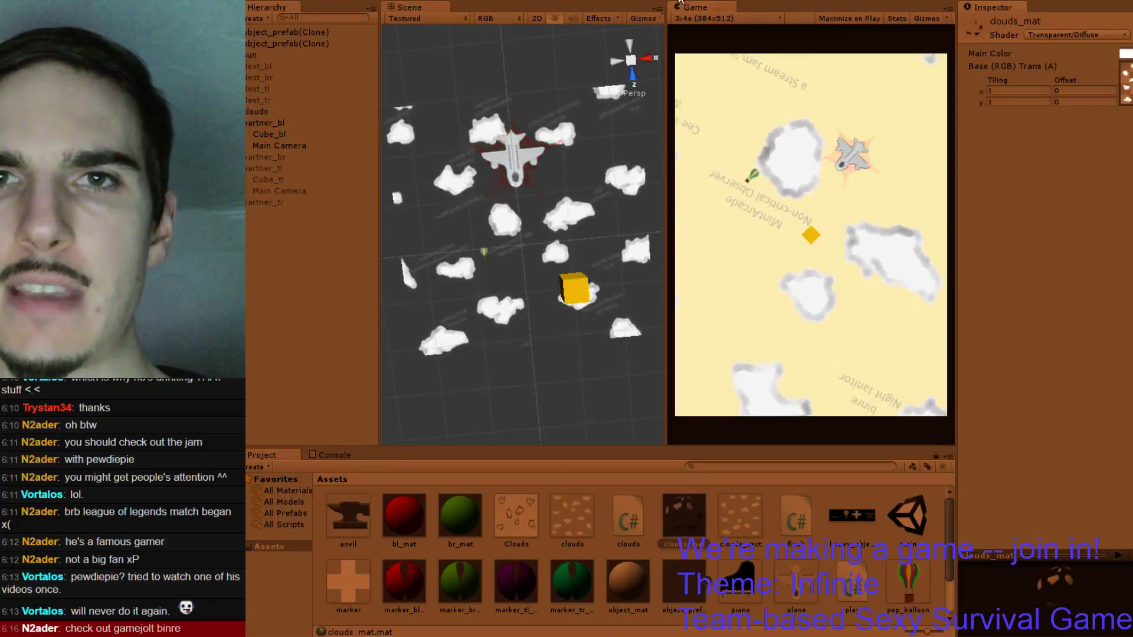
pyautogui.hotkey('ctrl', 'p')
# - Set Layer 2's opacity to 84, merge it into Background, and return to Unity
pyautogui.hotkey('alt', 'Tab')
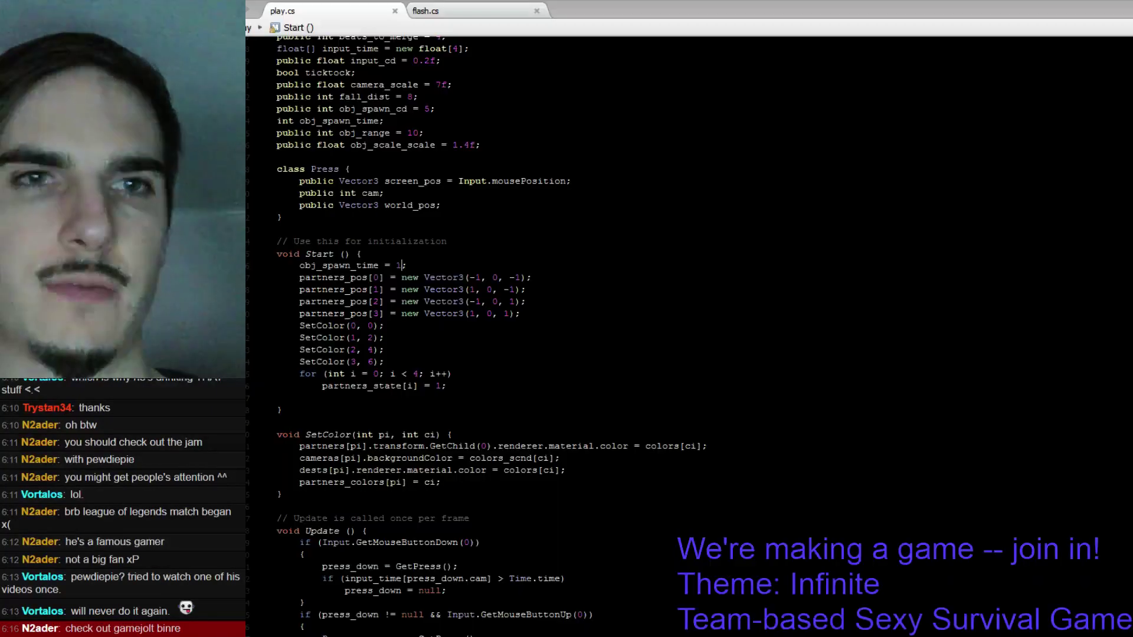
pyautogui.hotkey('alt', 'Tab')
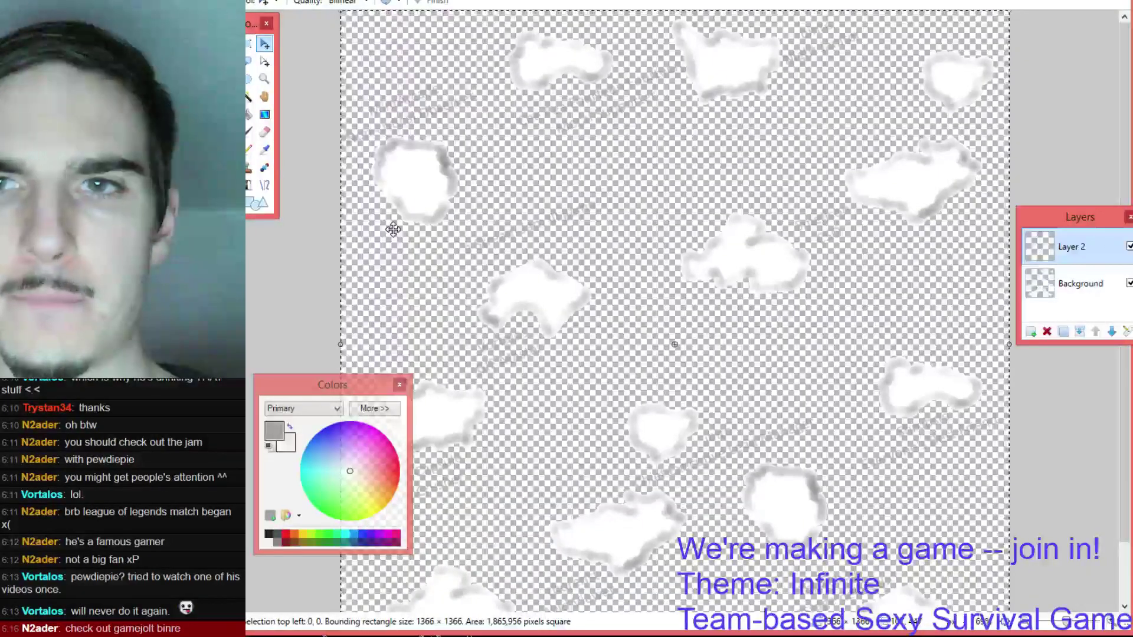
pyautogui.doubleClick(1092, 252)
pyautogui.moveTo(734, 317); pyautogui.dragTo(714, 321)
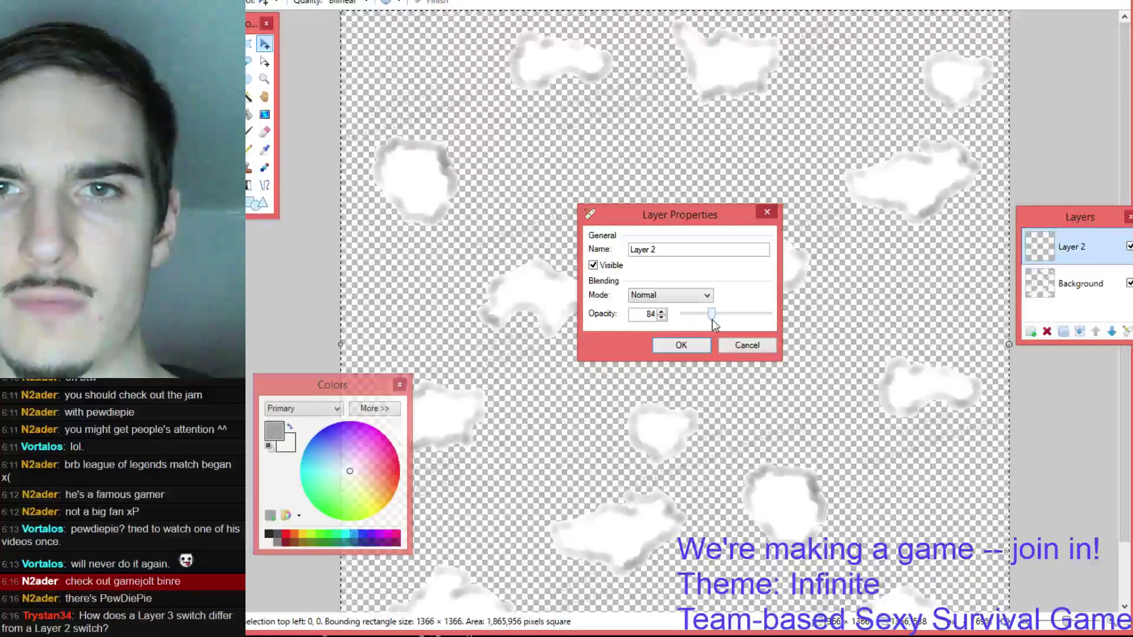
pyautogui.click(693, 348)
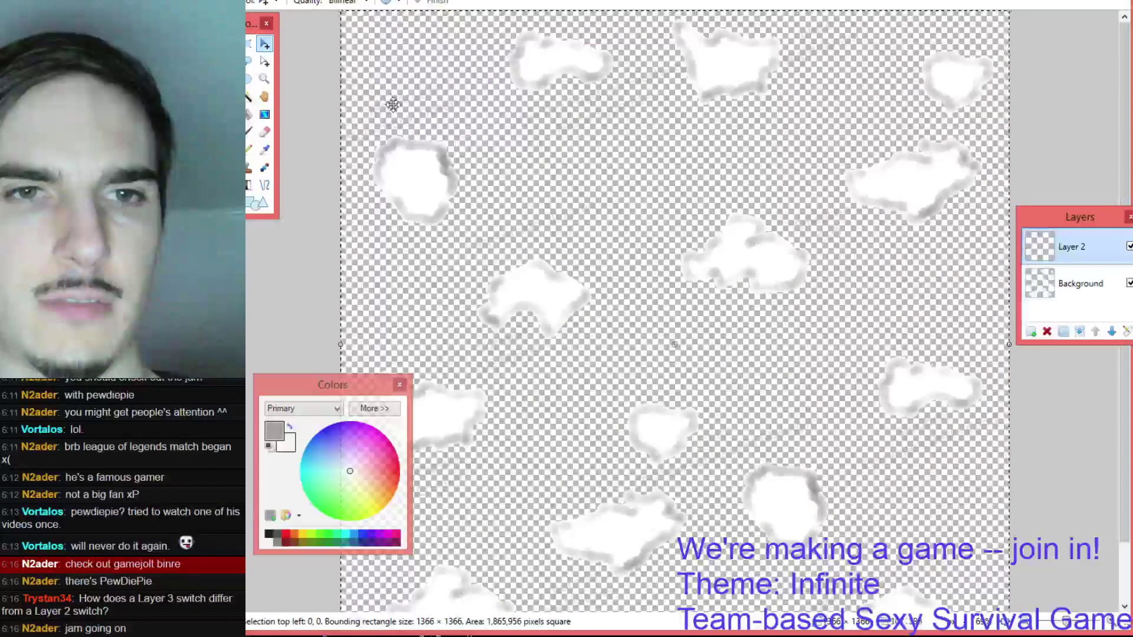
pyautogui.click(1083, 334)
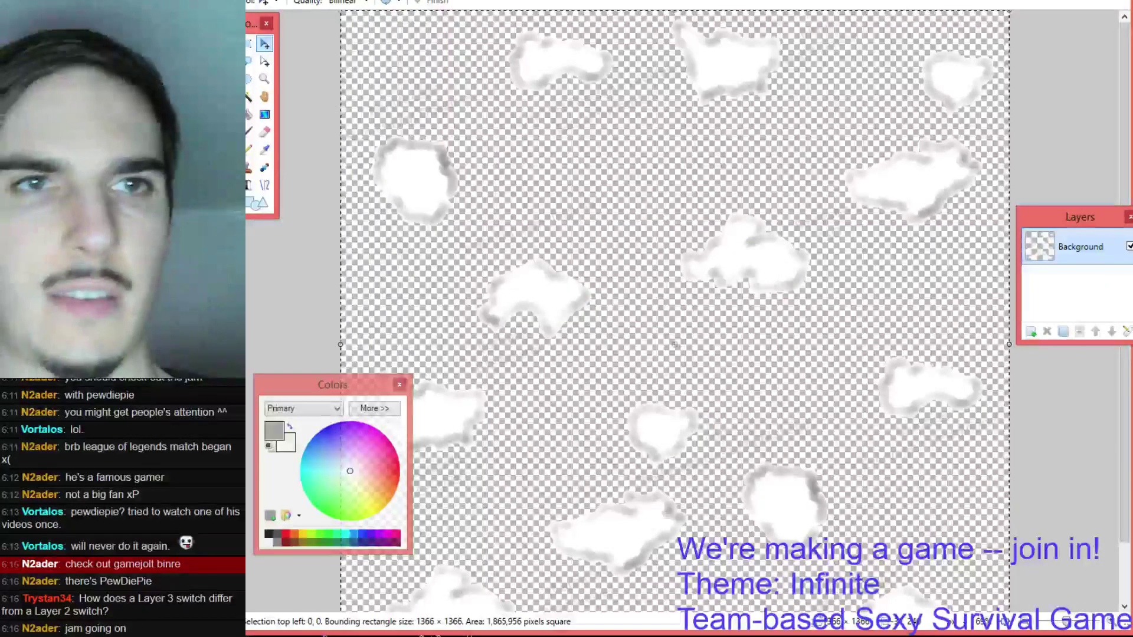
pyautogui.hotkey('alt', 'Tab')
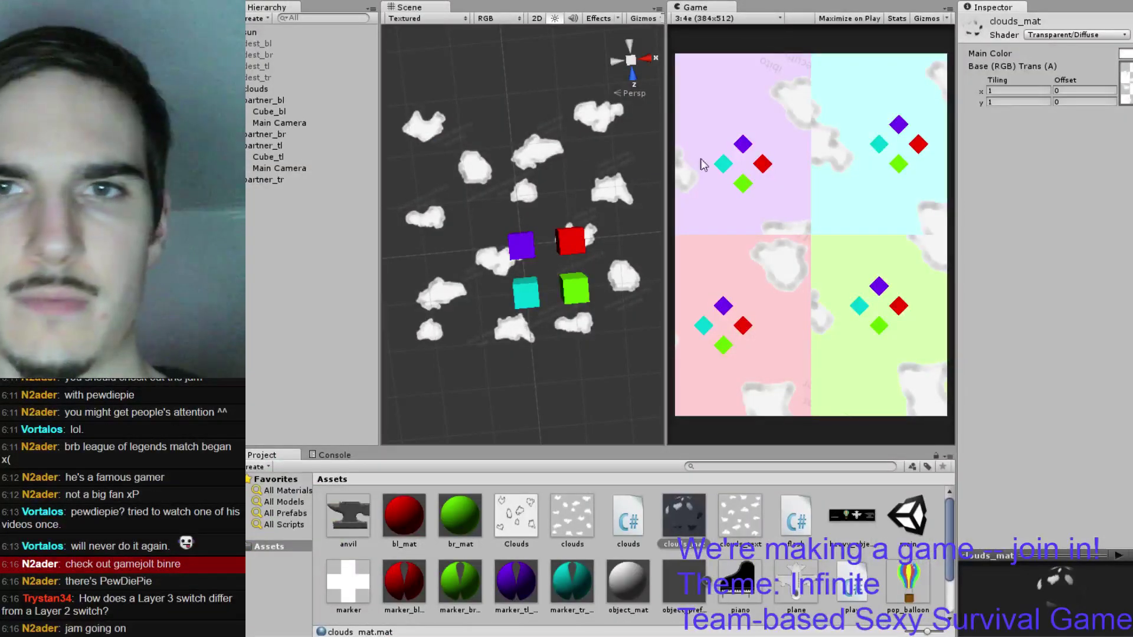
# - Play-test the game over the fainter clouds and stop Play mode
pyautogui.click(674, 3)
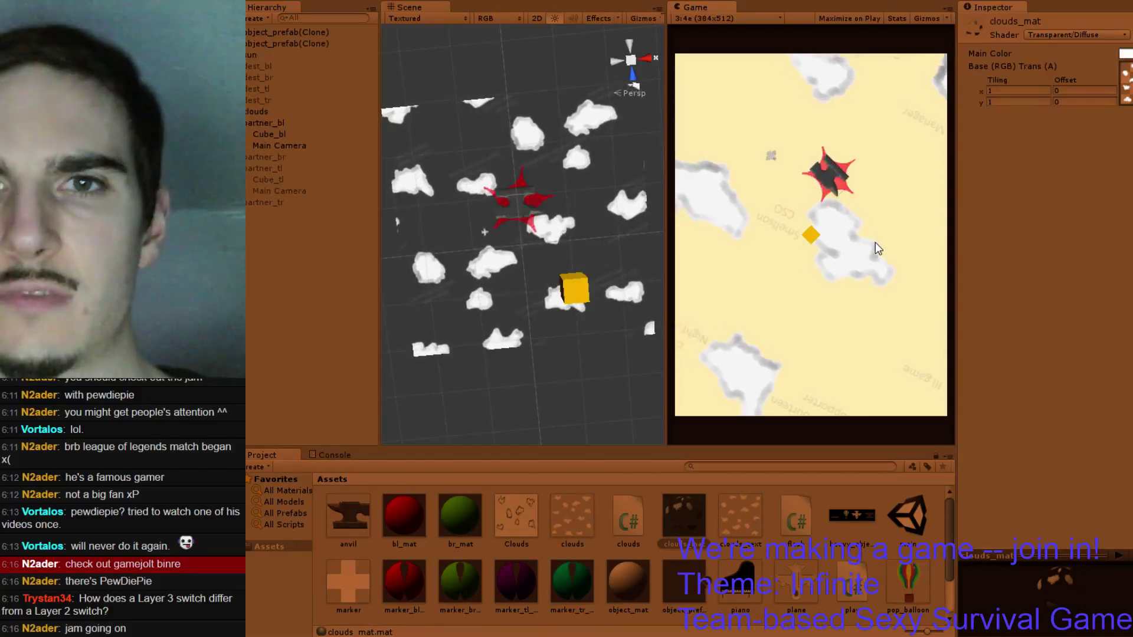
pyautogui.hotkey('ctrl', 'p')
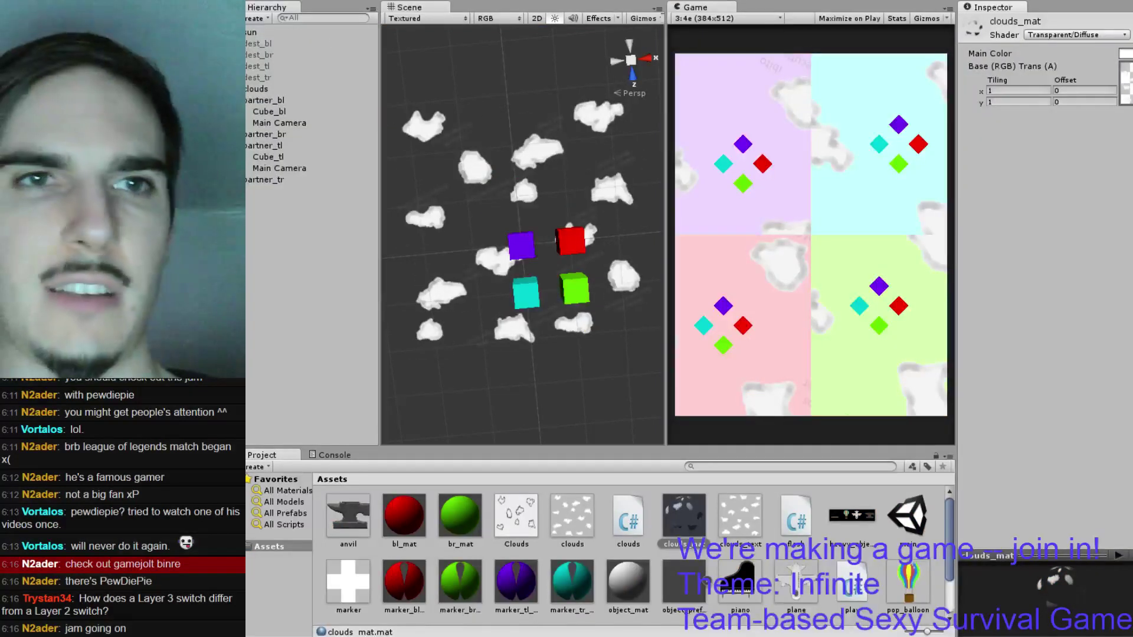
# - Rotate the cloud image 90° counter-clockwise and view the result in Unity
pyautogui.hotkey('alt', 'Tab')
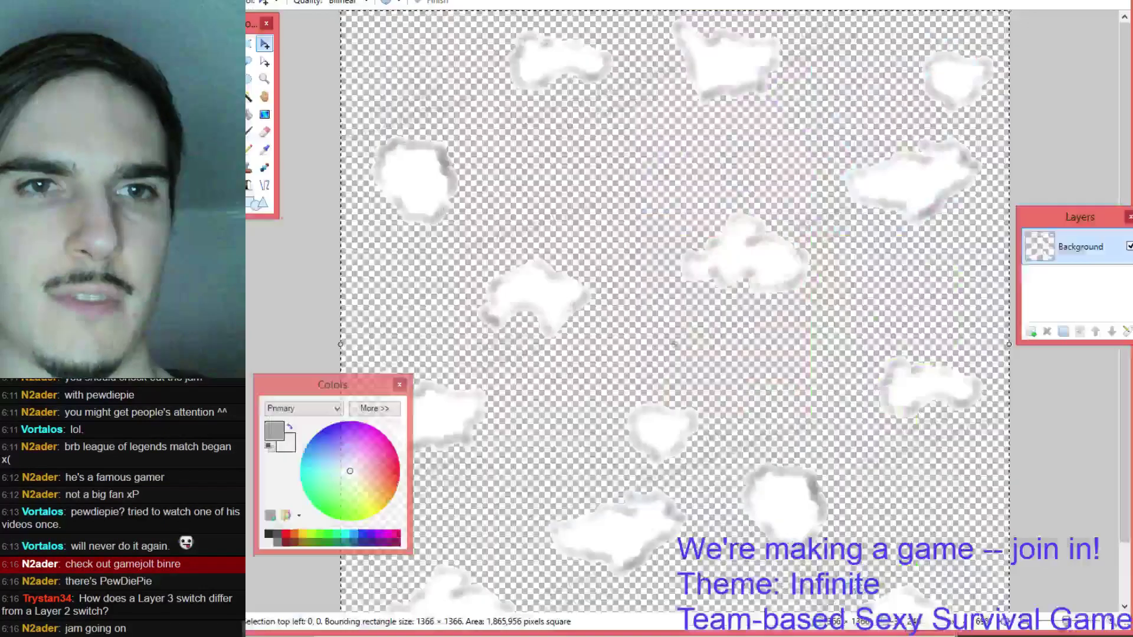
pyautogui.hotkey('alt', 'l')
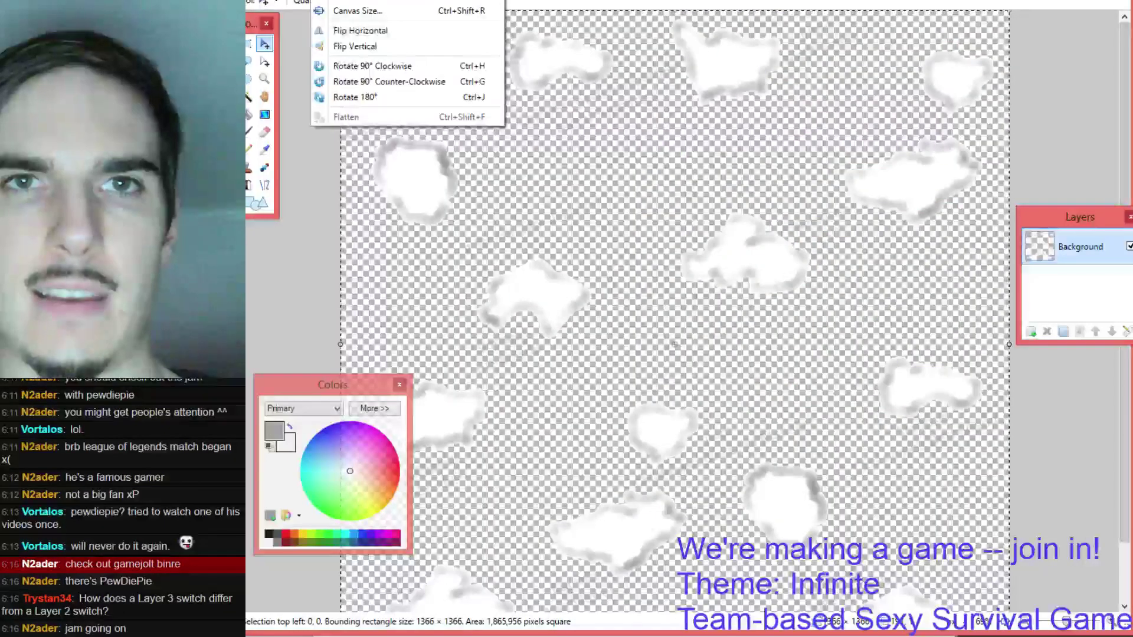
pyautogui.click(371, 79)
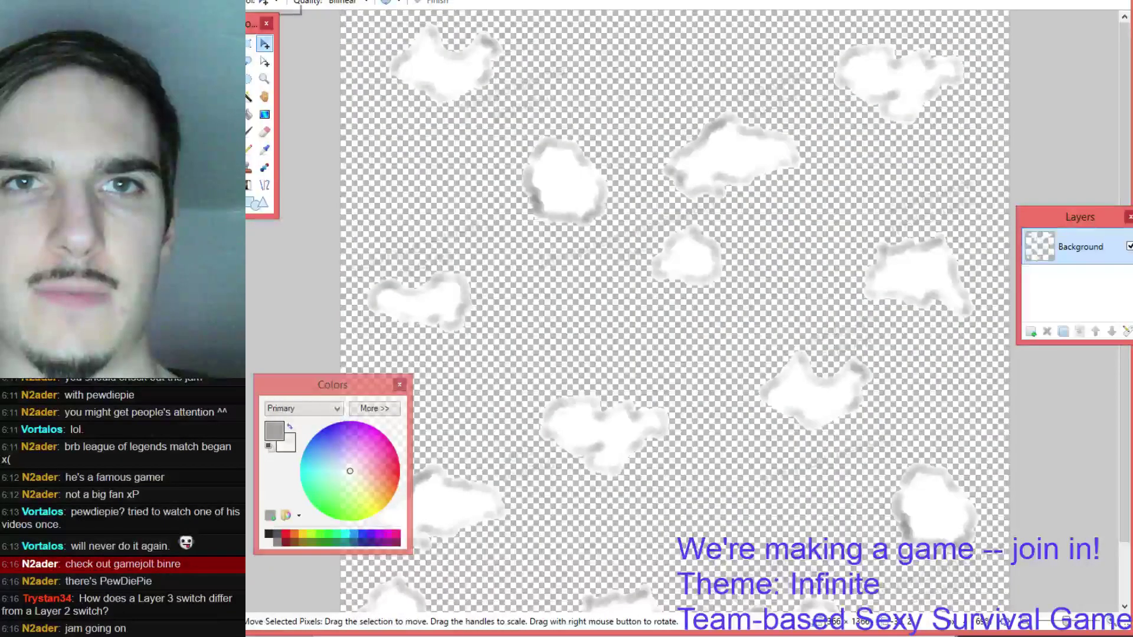
pyautogui.hotkey('alt', 'Tab')
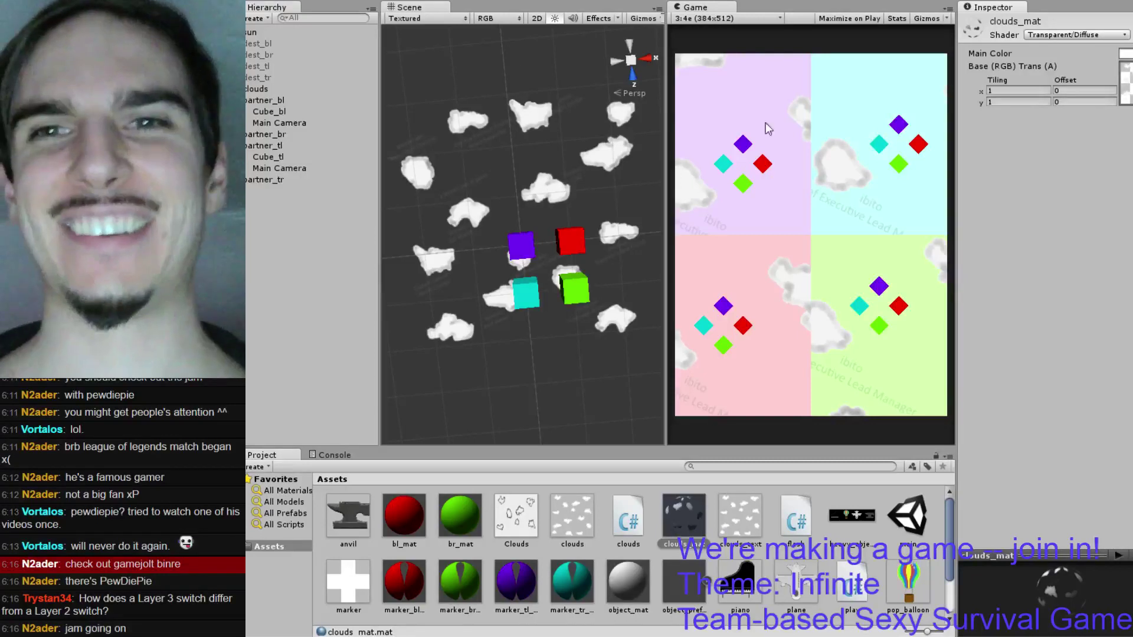
# - Play-test the game over the rotated clouds, gathering the players, then stop and switch to play.cs
pyautogui.hotkey('ctrl', 'p')
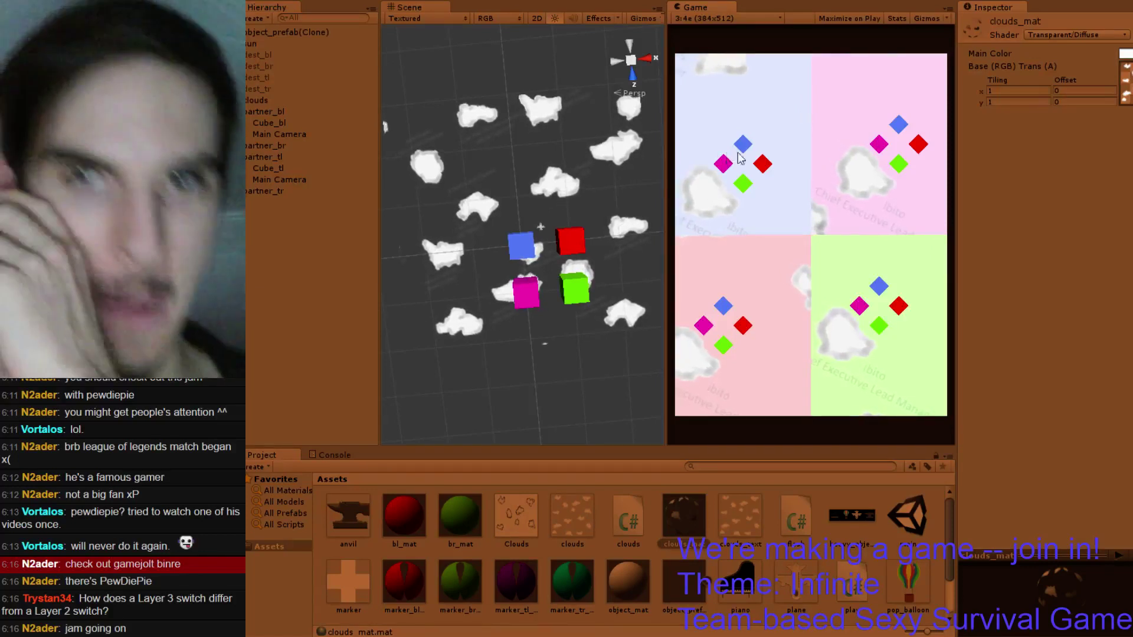
pyautogui.click(739, 349)
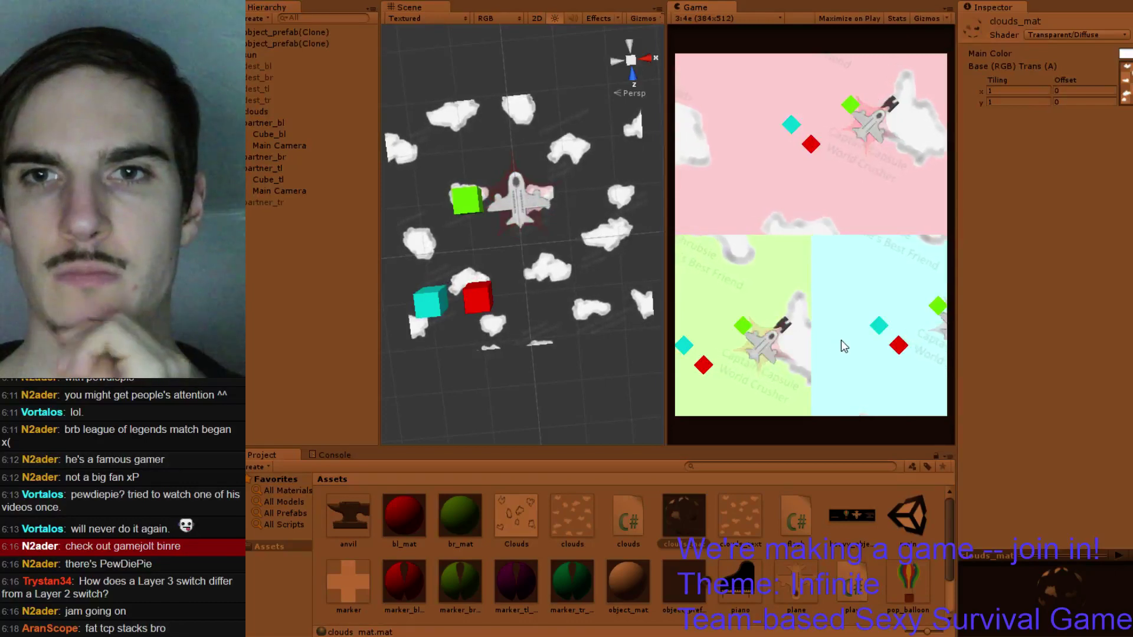
pyautogui.hotkey('ctrl', 'p')
pyautogui.hotkey('ctrl', 'p')
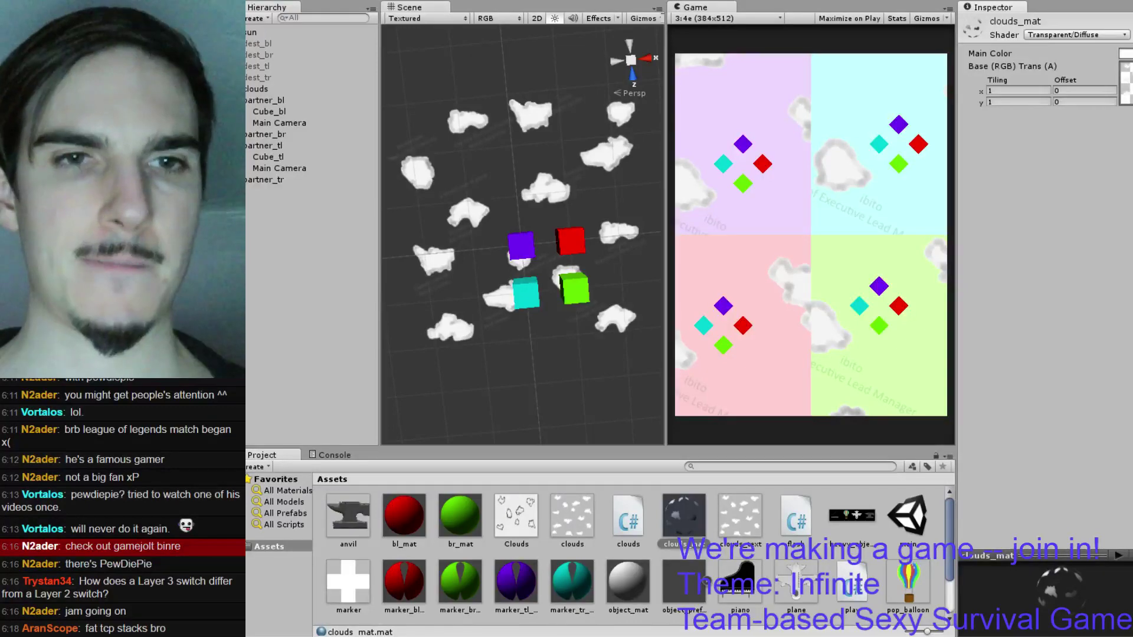
pyautogui.hotkey('alt', 'Tab')
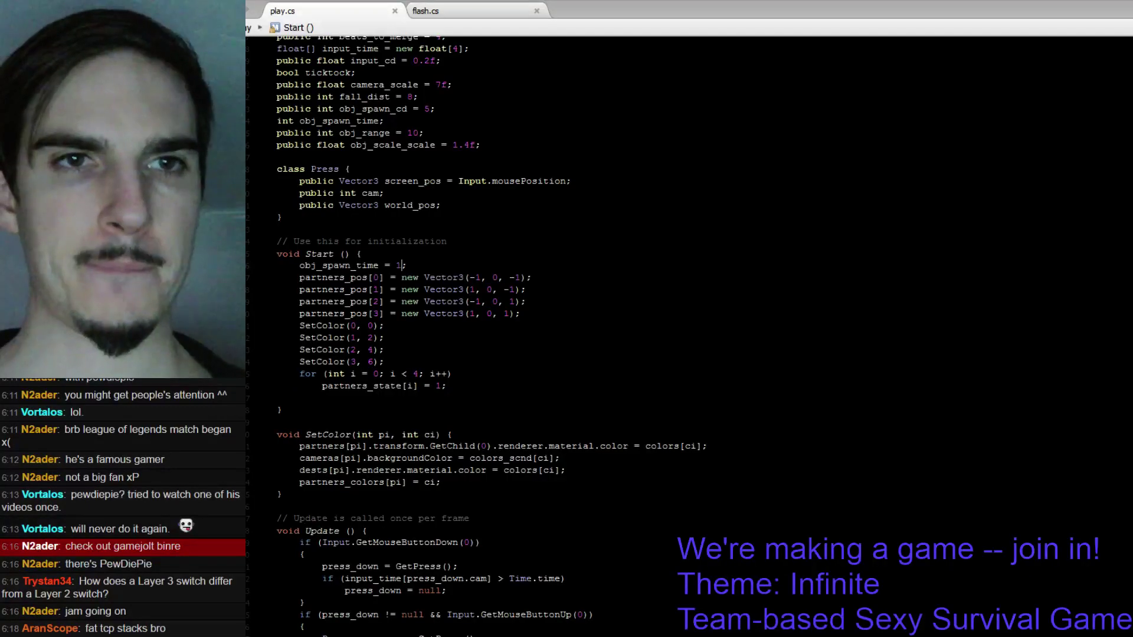
# - Select the whole 1366×1366 cloud image and start a new 1366 × 1366 blank image
pyautogui.hotkey('alt', 'Tab')
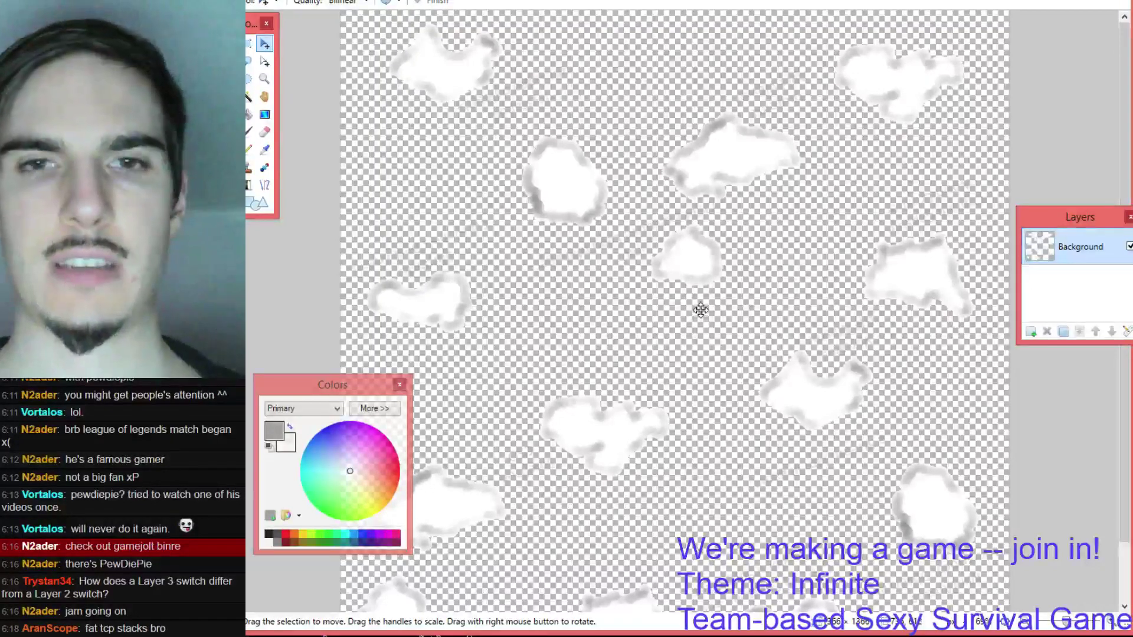
pyautogui.hotkey('ctrl', 'a')
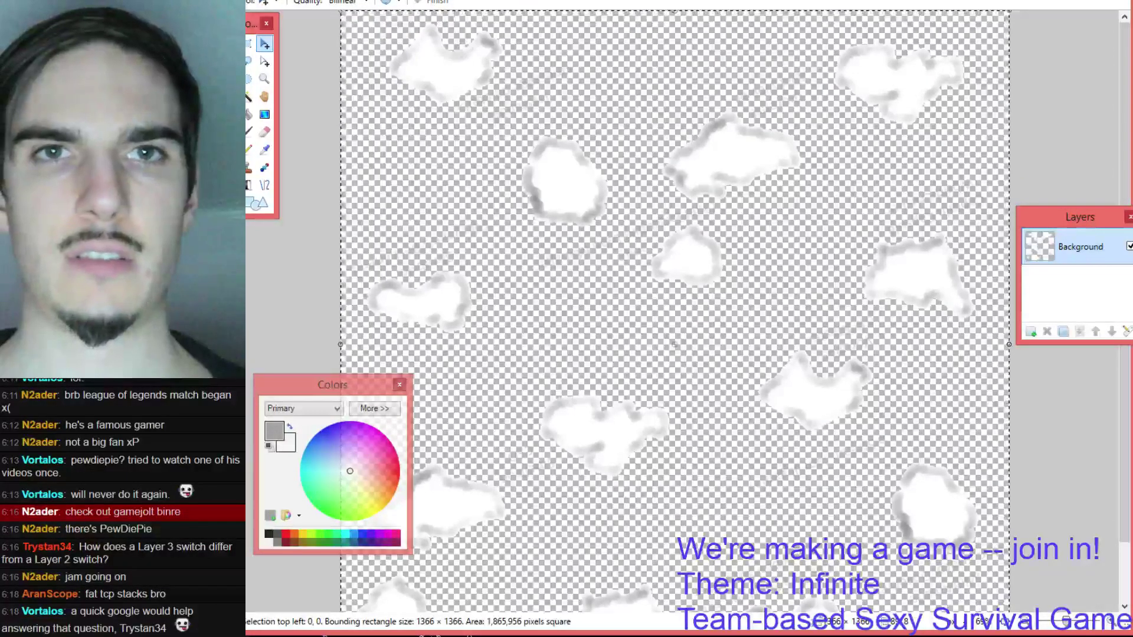
pyautogui.click(262, 1)
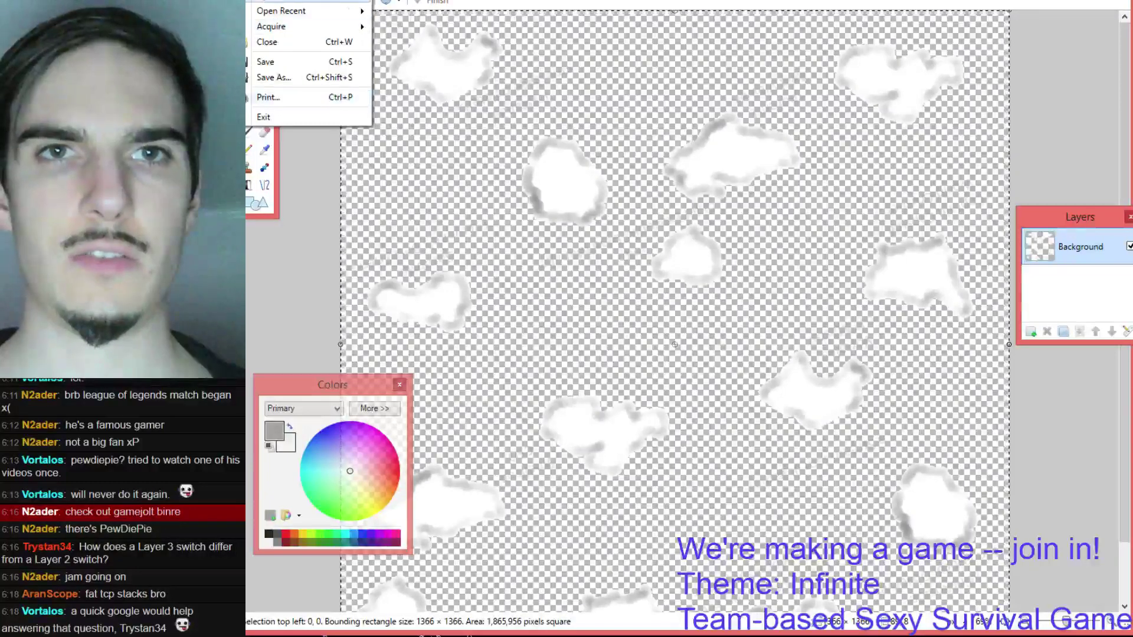
pyautogui.hotkey('ctrl', 'n')
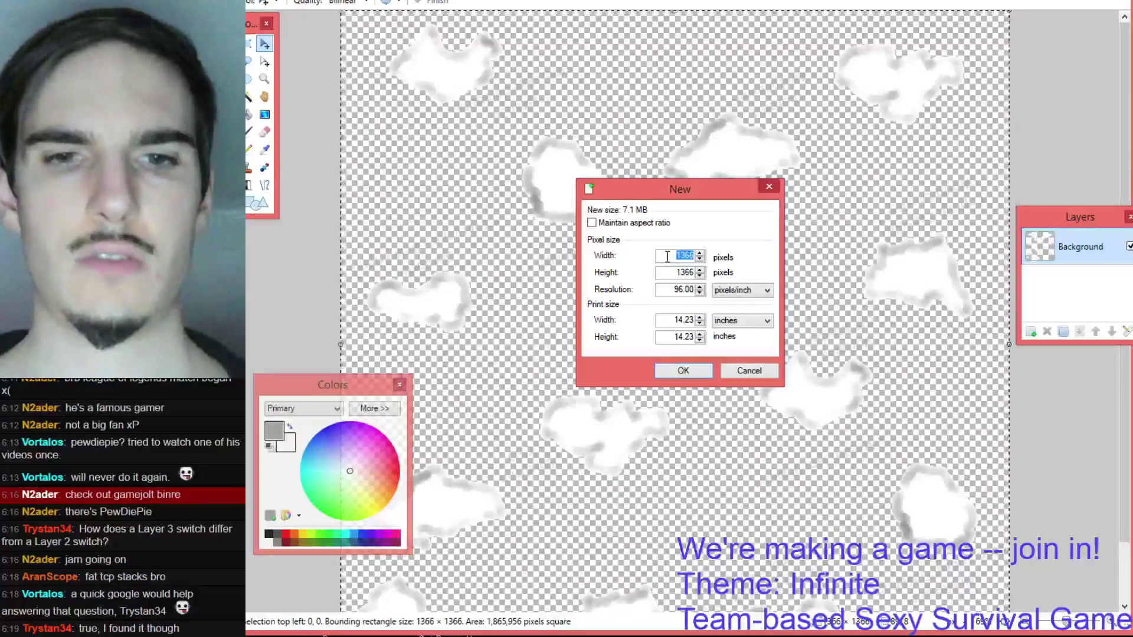
# - Create a blank 2732×2732 canvas and paste the 1366×1366 cloud tile into it
pyautogui.write('273')
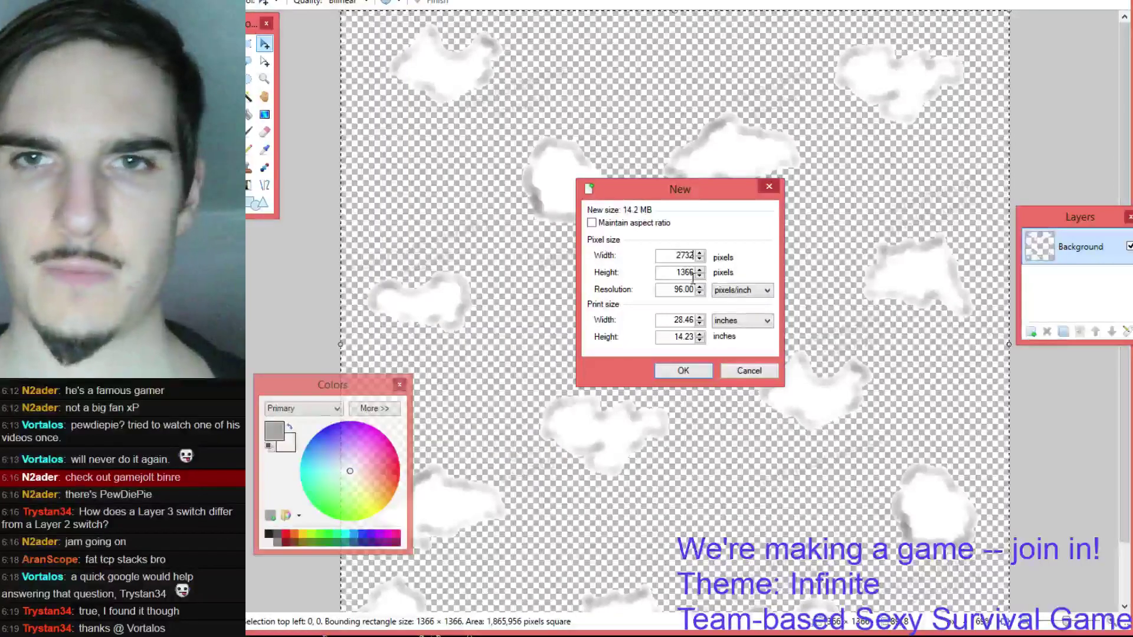
pyautogui.write('2')
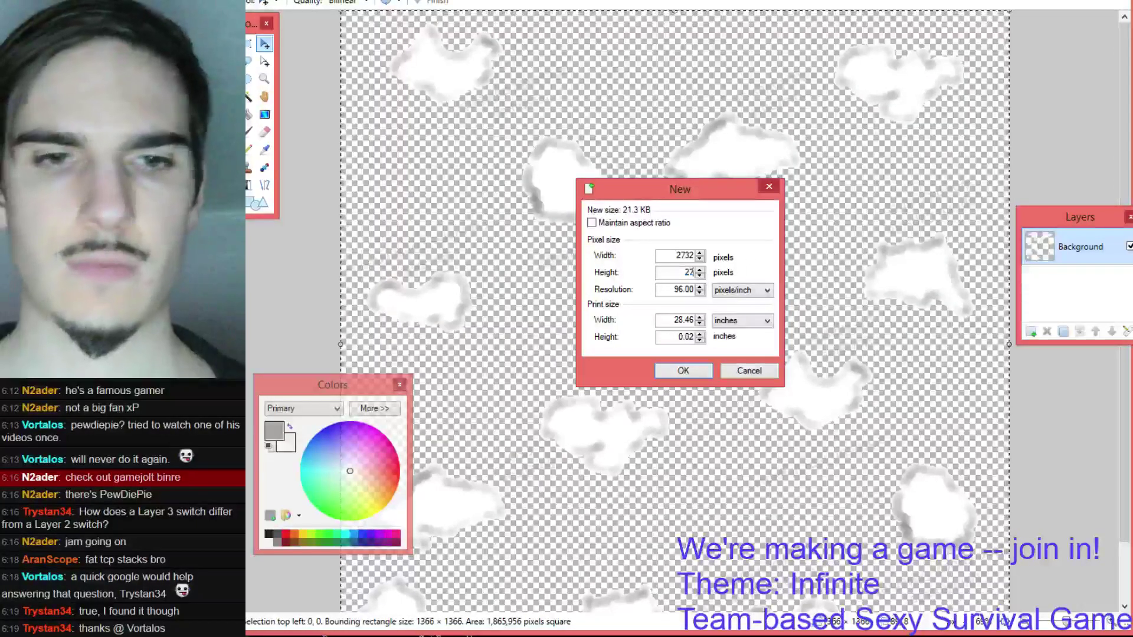
pyautogui.press('Return')
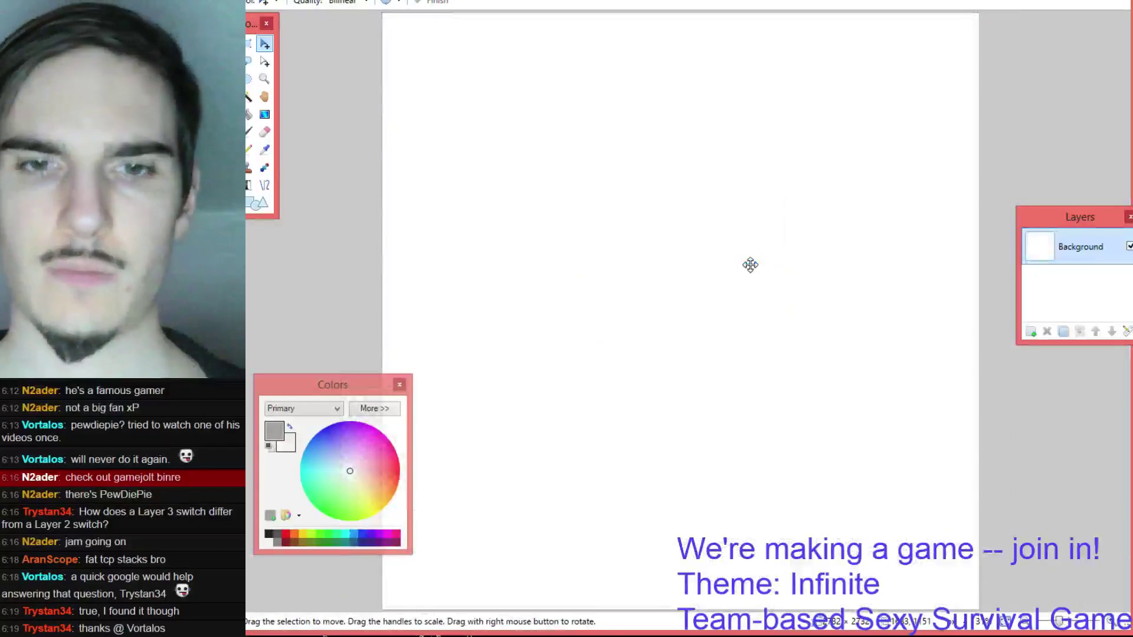
pyautogui.hotkey('ctrl', 'v')
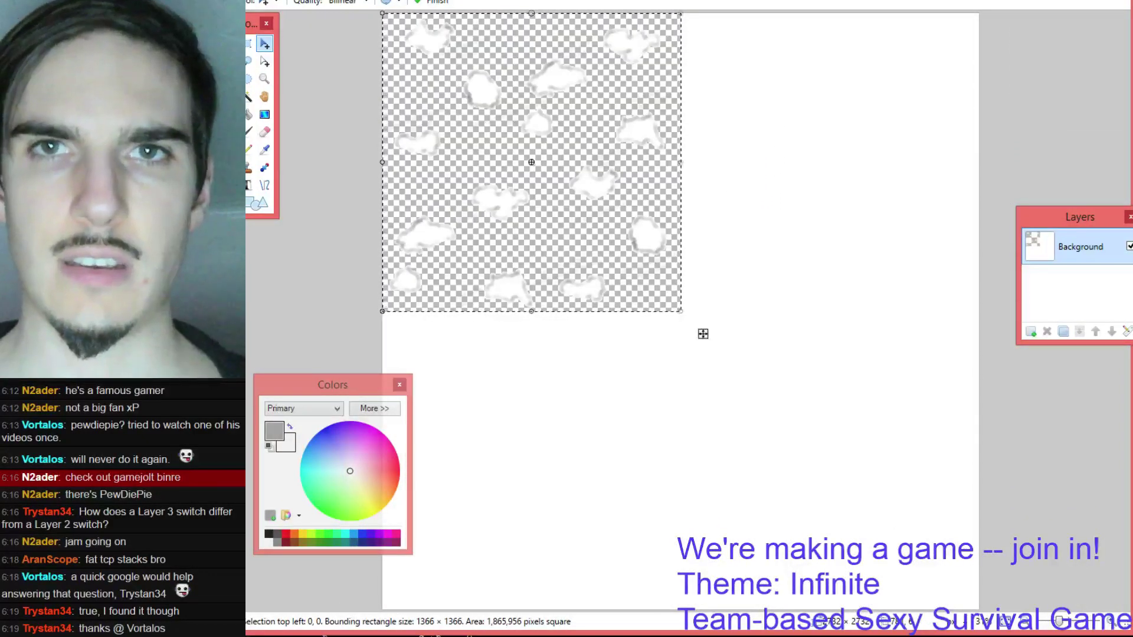
# - Browse to clouds.png in the Open dialog, then close it without opening anything
pyautogui.keyDown('ctrl'); pyautogui.scroll(2, 703, 333); pyautogui.keyUp('ctrl')
pyautogui.hotkey('alt', 'f')
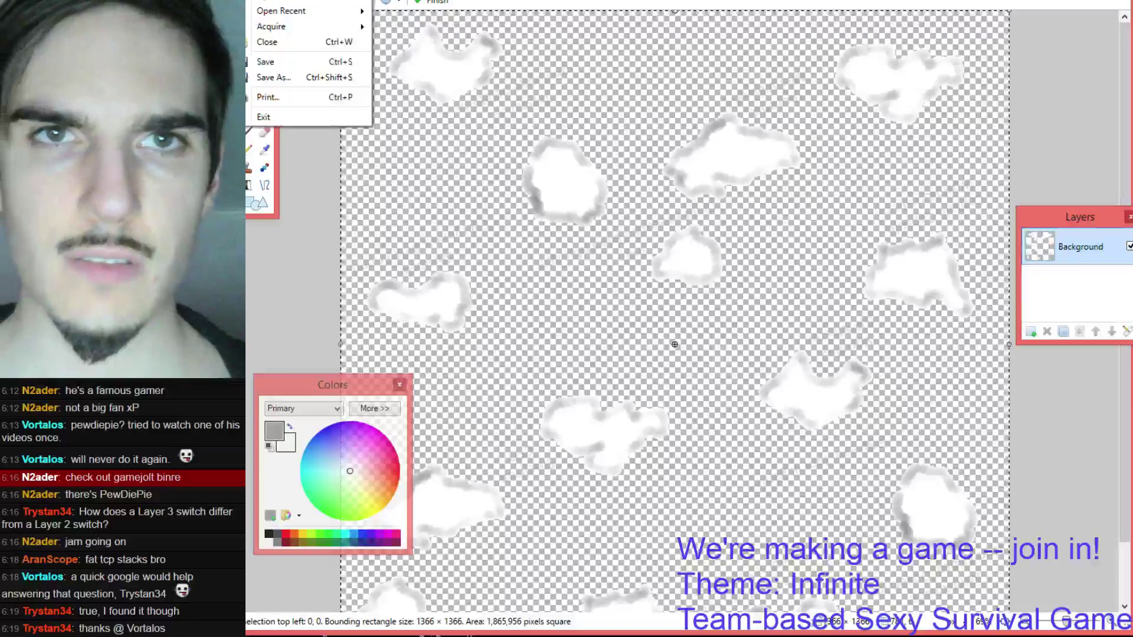
pyautogui.press('o')
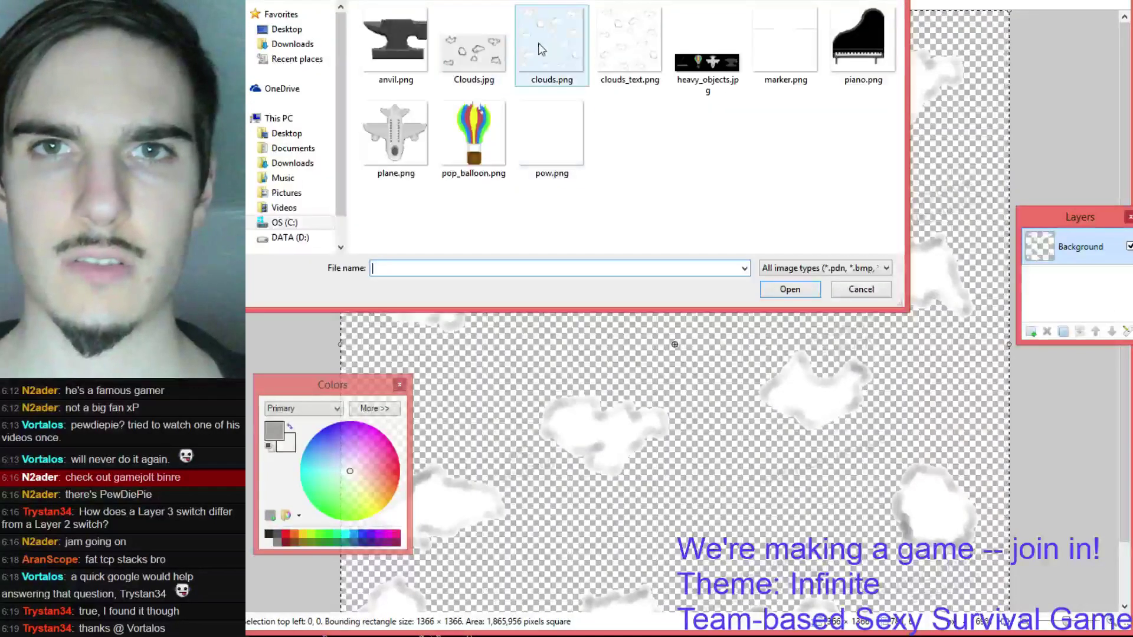
pyautogui.click(563, 49)
pyautogui.click(790, 289)
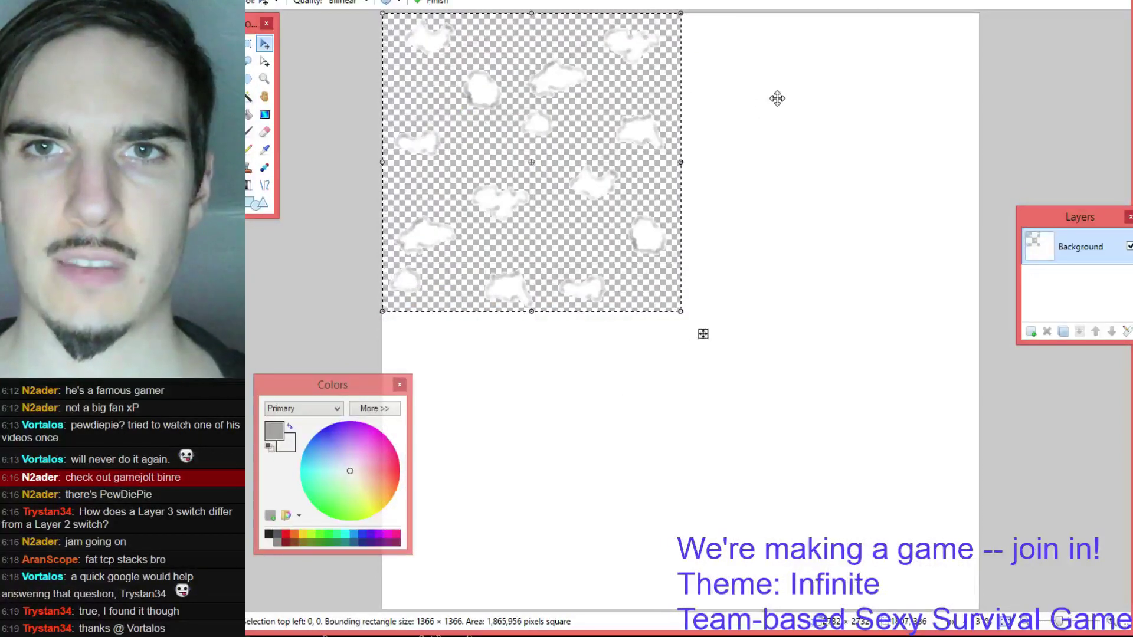
# - Place a copy of the cloud tile in the top-right quarter, aligned exactly at 1366,0
pyautogui.moveTo(700, 334); pyautogui.dragTo(992, 334)
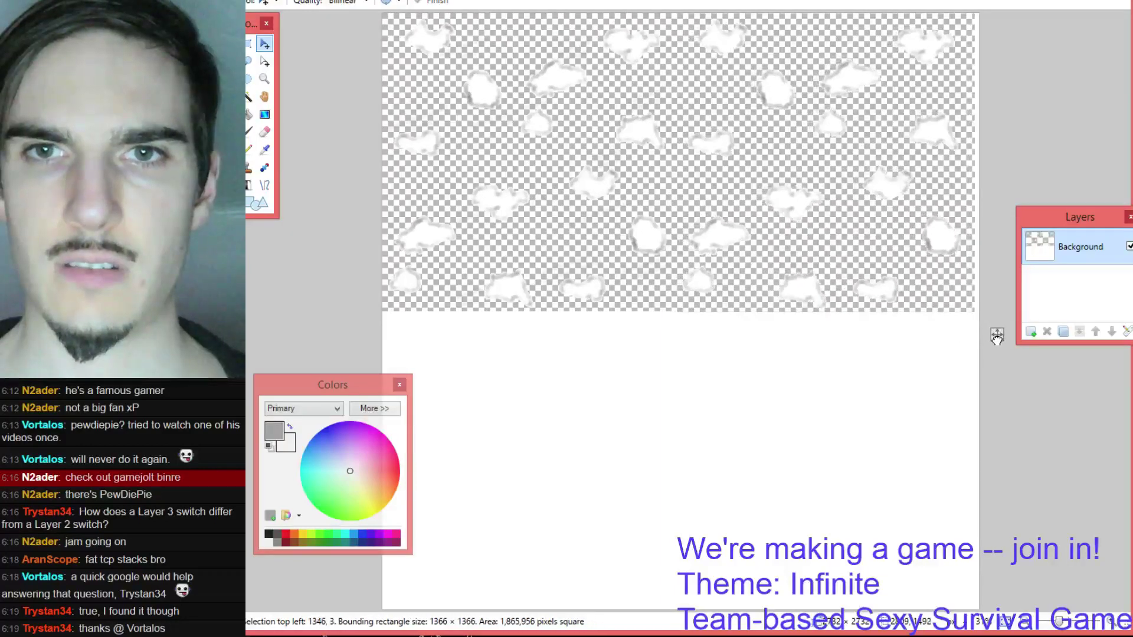
pyautogui.keyDown('ctrl'); pyautogui.scroll(2, 921, 332); pyautogui.keyUp('ctrl')
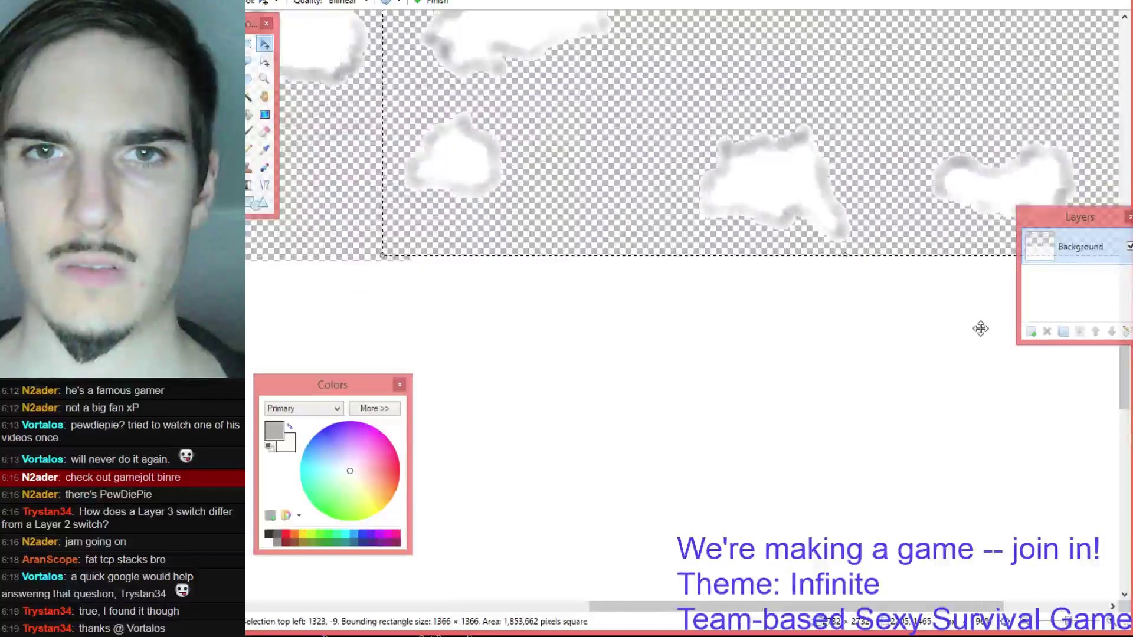
pyautogui.press('Right')
pyautogui.press('Right')
pyautogui.press('Right')
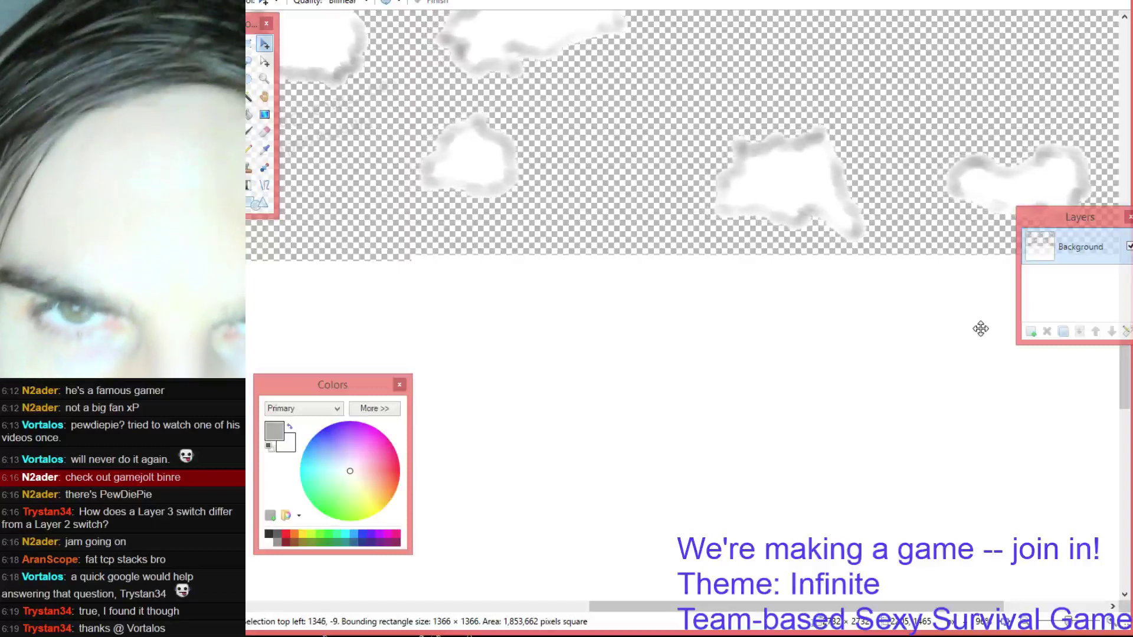
pyautogui.press('Right')
pyautogui.press('Right')
pyautogui.press('Right')
pyautogui.press('Right')
pyautogui.press('Right')
pyautogui.press('Right')
pyautogui.press('Right')
pyautogui.press('Right')
pyautogui.press('Right')
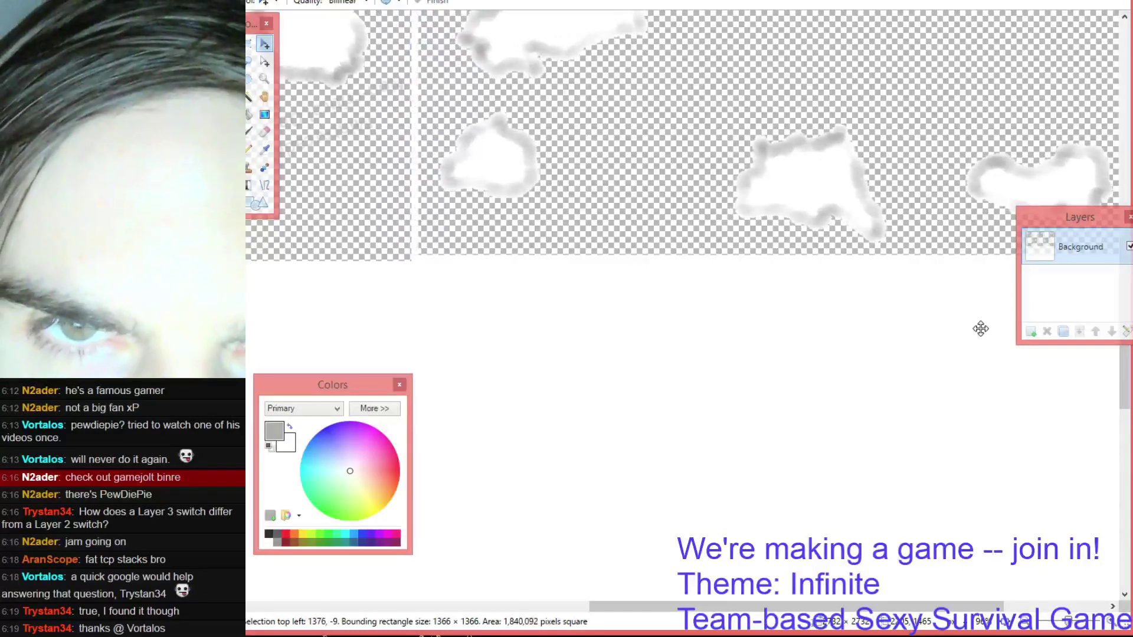
pyautogui.press('Left')
pyautogui.press('Left')
pyautogui.press('Left')
pyautogui.press('Left')
pyautogui.press('Left')
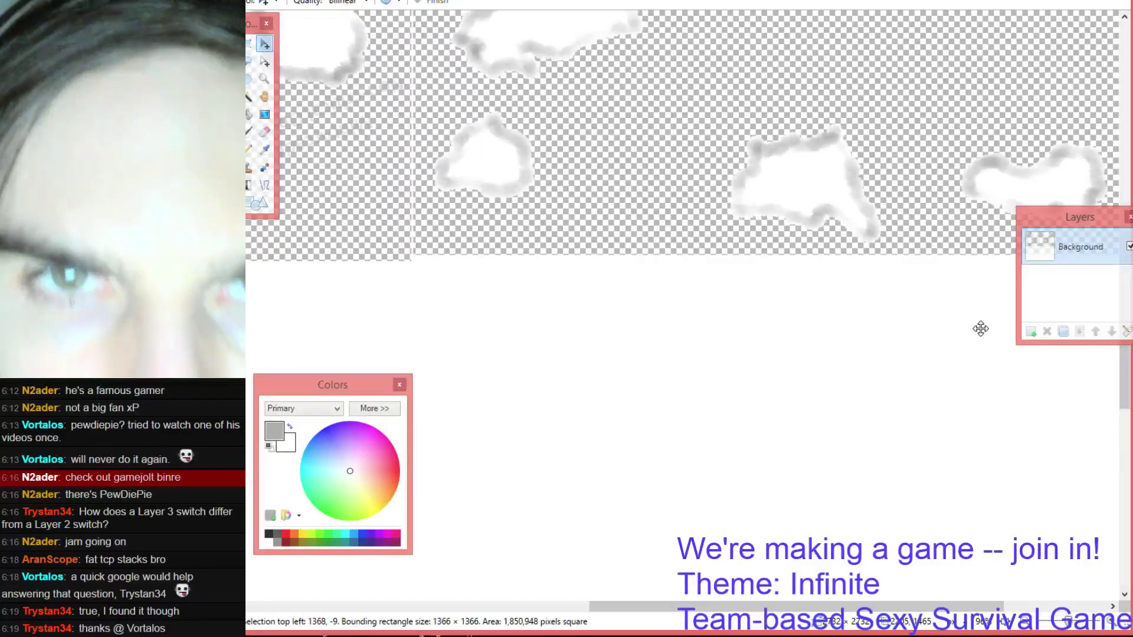
pyautogui.press('Left')
pyautogui.press('Down')
pyautogui.press('Down')
pyautogui.press('Down')
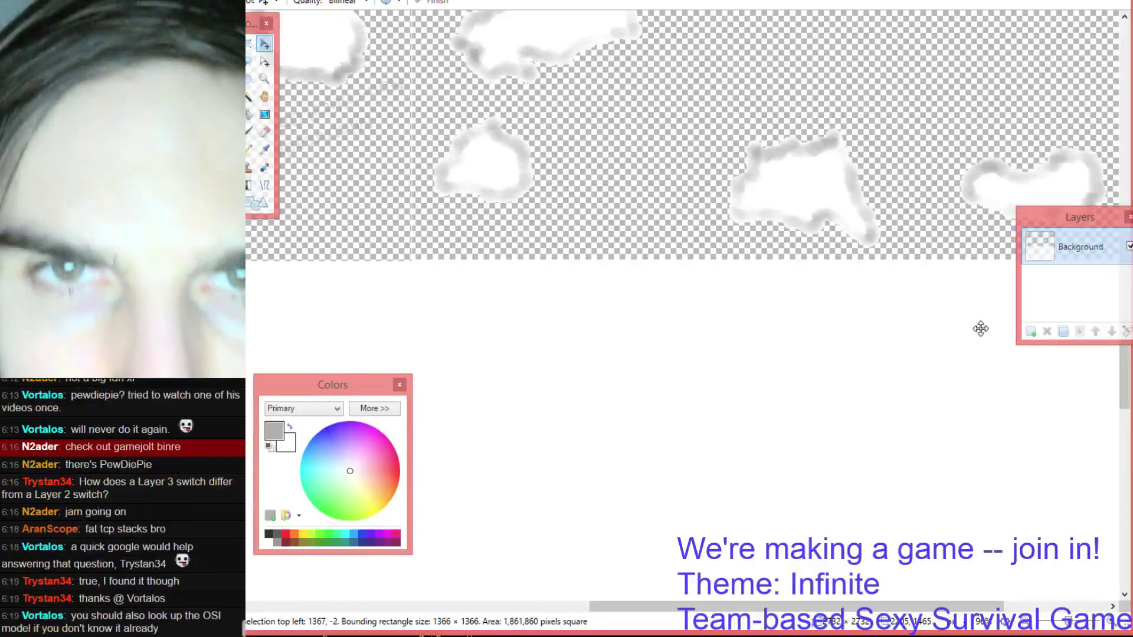
pyautogui.press('Down')
pyautogui.keyDown('ctrl'); pyautogui.scroll(3, 392, 211); pyautogui.keyUp('ctrl')
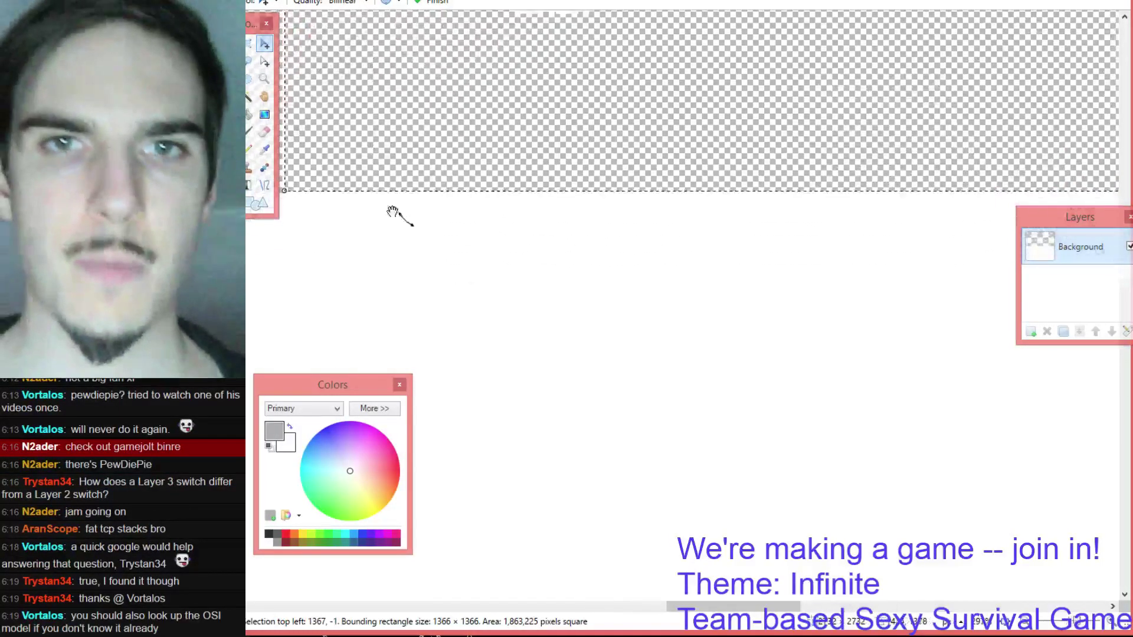
pyautogui.keyDown('ctrl'); pyautogui.scroll(1, 392, 212); pyautogui.keyUp('ctrl')
pyautogui.moveTo(736, 608); pyautogui.dragTo(673, 608)
pyautogui.keyDown('ctrl'); pyautogui.scroll(1, 718, 185); pyautogui.keyUp('ctrl')
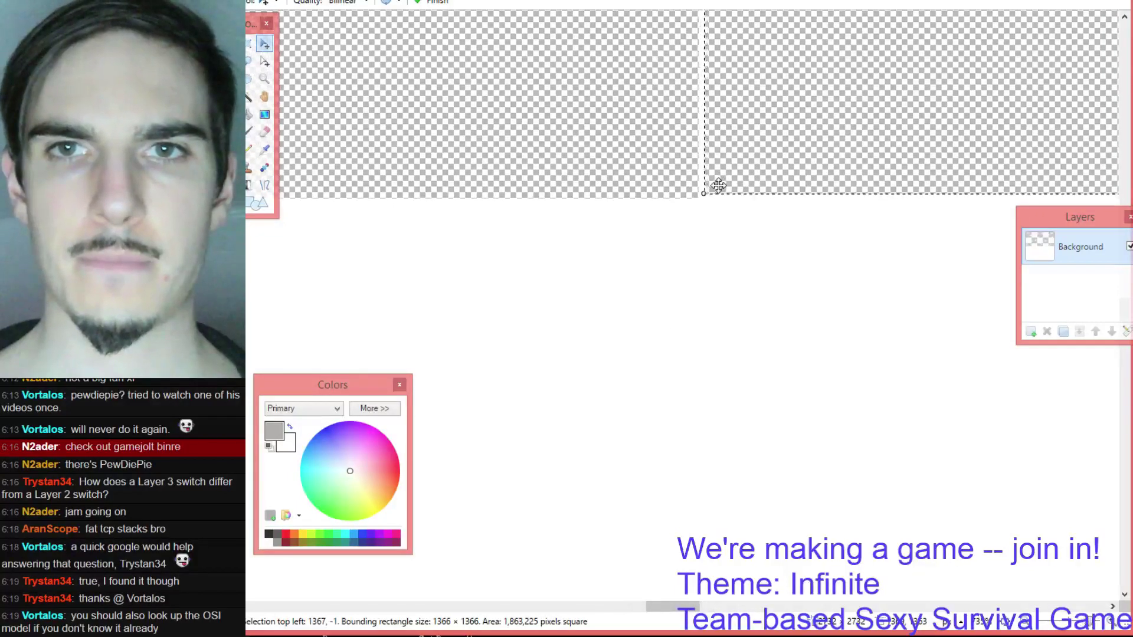
pyautogui.keyDown('ctrl'); pyautogui.scroll(1, 703, 190); pyautogui.keyUp('ctrl')
pyautogui.keyDown('ctrl'); pyautogui.scroll(1, 701, 192); pyautogui.keyUp('ctrl')
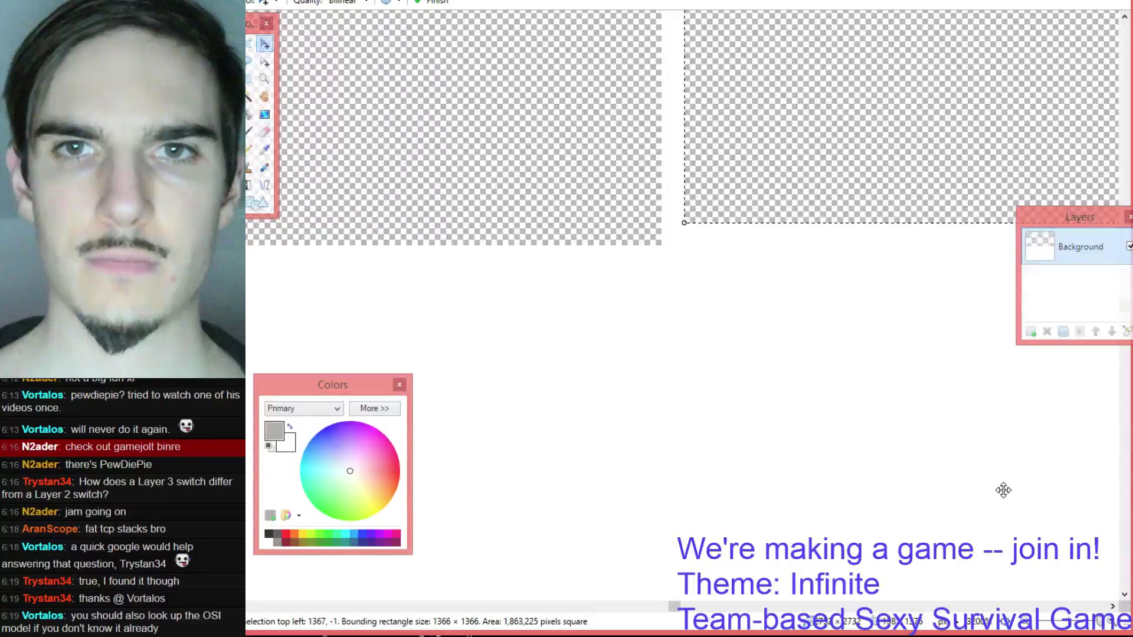
pyautogui.press('Left')
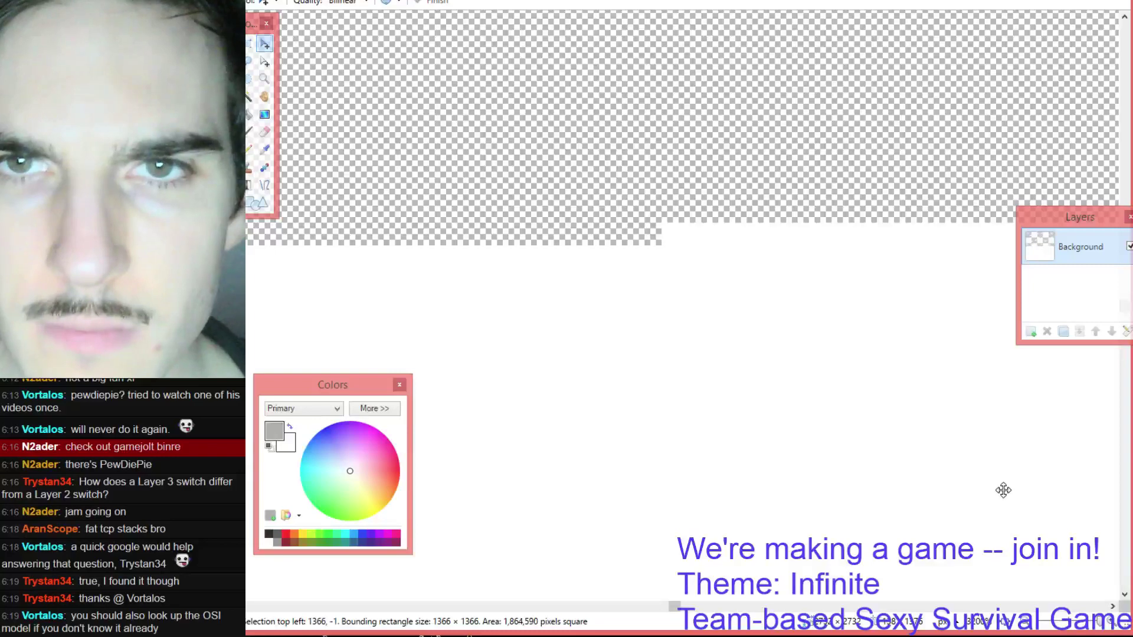
pyautogui.press('Down')
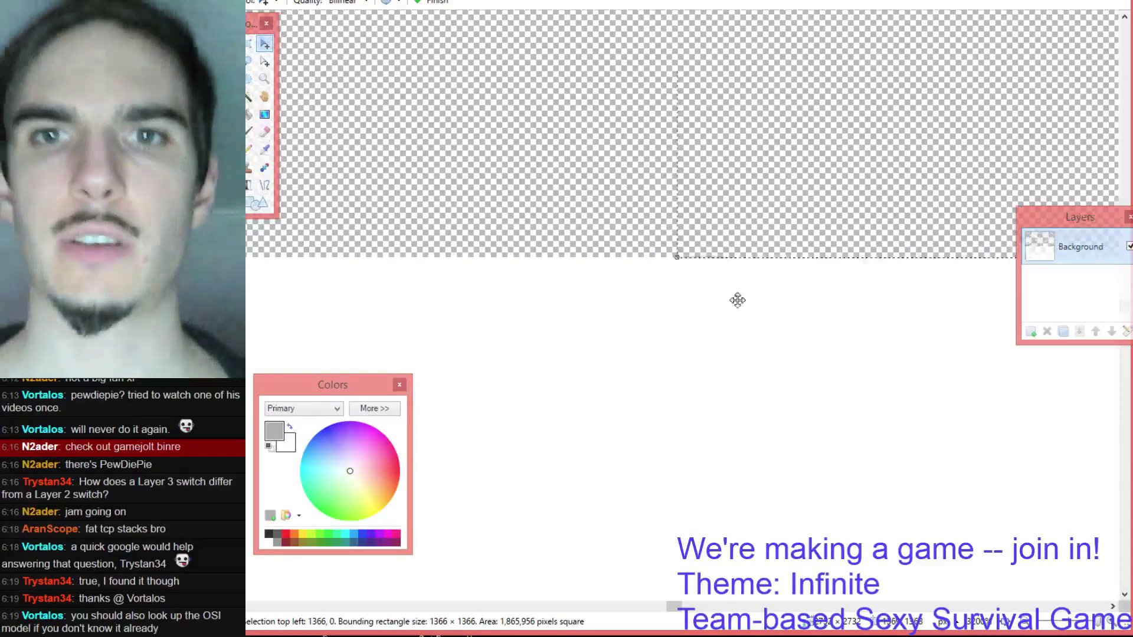
pyautogui.keyDown('ctrl'); pyautogui.scroll(-3, 748, 312); pyautogui.keyUp('ctrl')
pyautogui.keyDown('ctrl'); pyautogui.scroll(1, 742, 319); pyautogui.keyUp('ctrl')
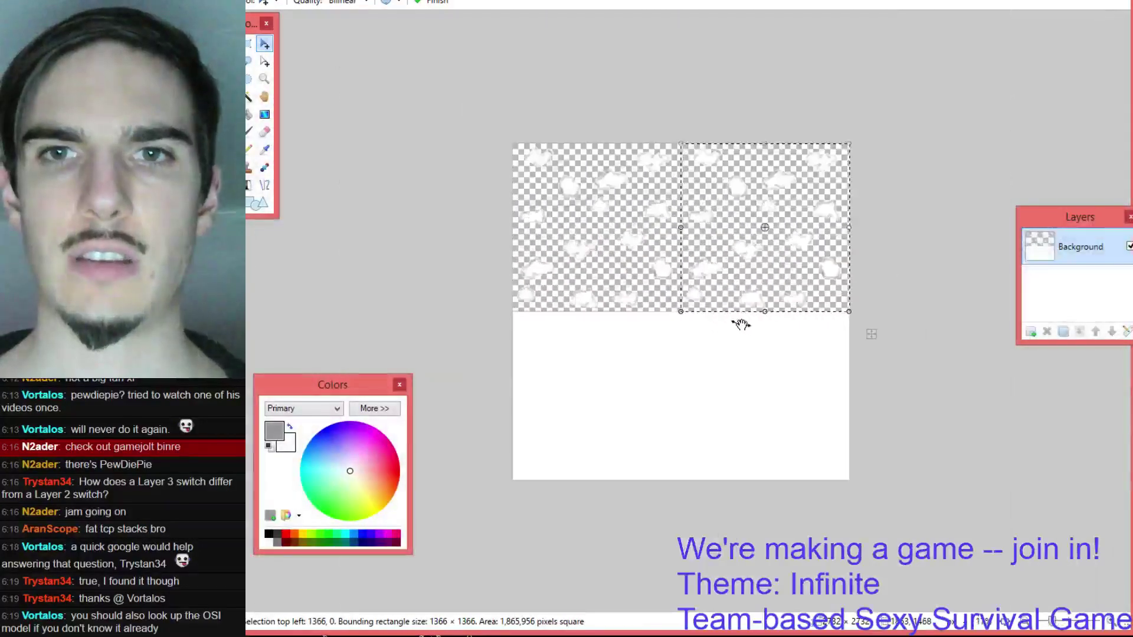
pyautogui.keyDown('ctrl'); pyautogui.scroll(1, 740, 324); pyautogui.keyUp('ctrl')
pyautogui.keyDown('ctrl'); pyautogui.scroll(1, 738, 328); pyautogui.keyUp('ctrl')
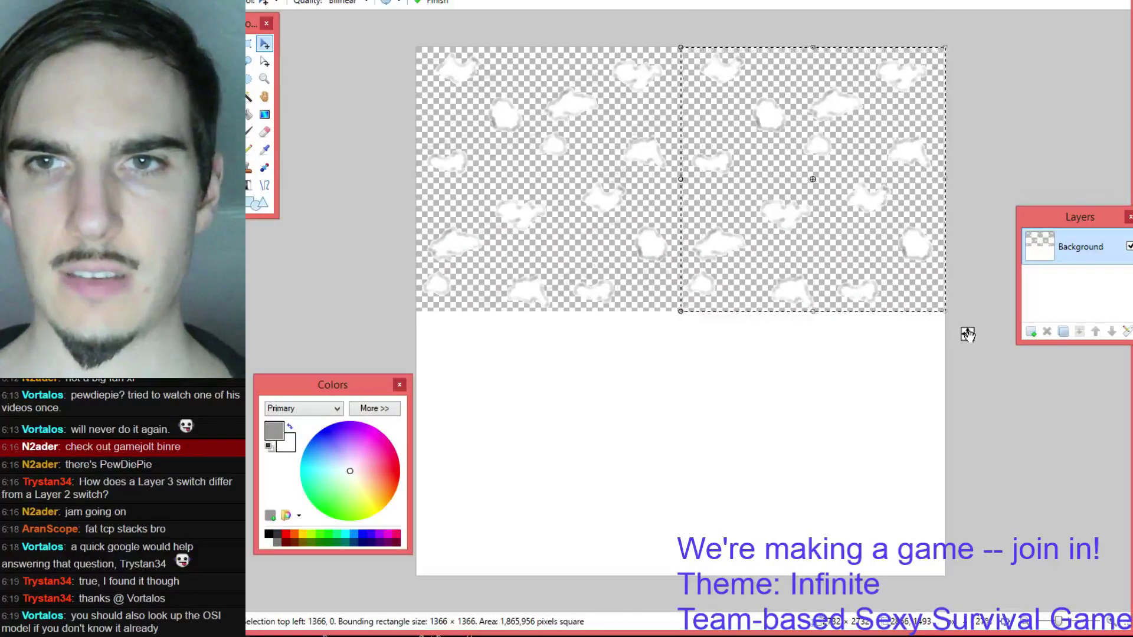
# - Place another tile copy in the bottom-right quarter, aligned exactly at 1366,1366
pyautogui.moveTo(968, 335); pyautogui.dragTo(968, 601)
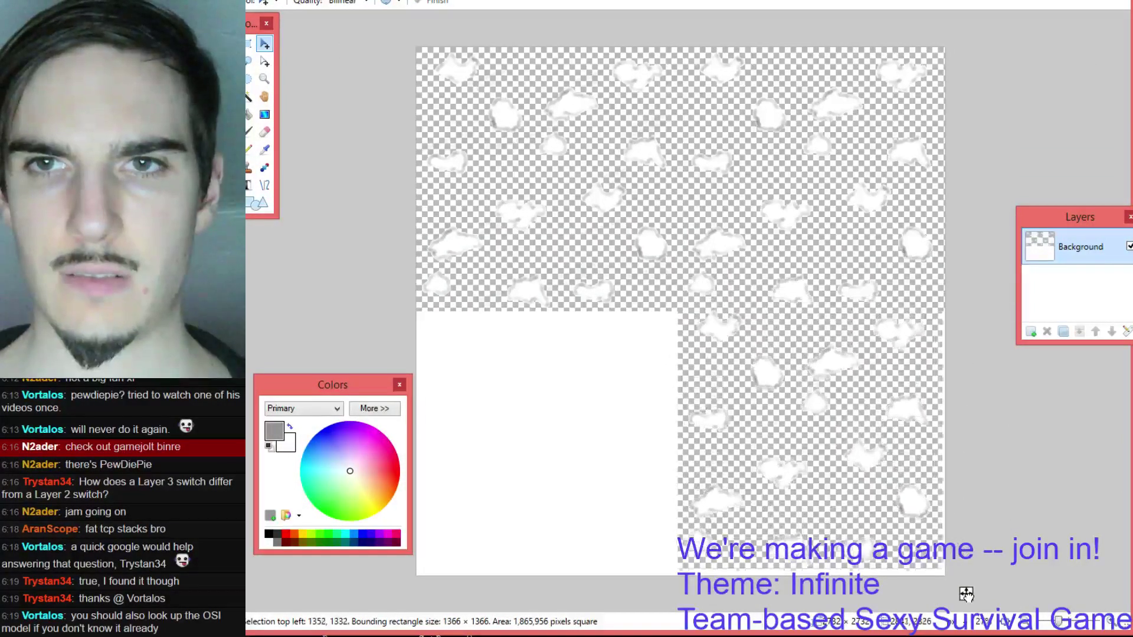
pyautogui.keyDown('ctrl'); pyautogui.scroll(1, 705, 322); pyautogui.keyUp('ctrl')
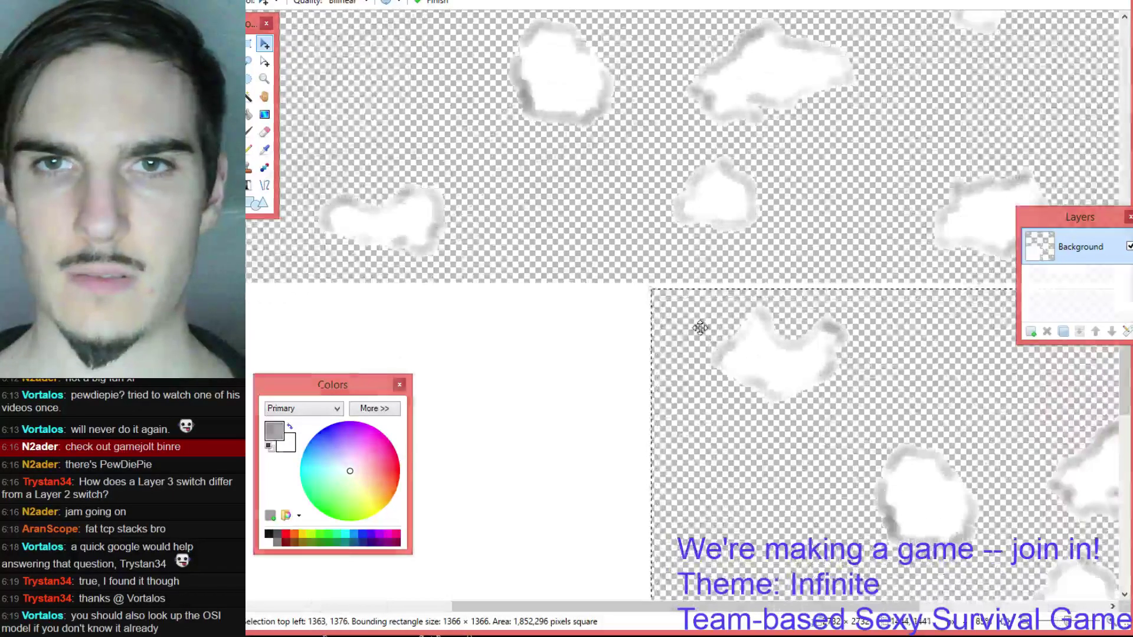
pyautogui.keyDown('ctrl'); pyautogui.scroll(1, 703, 321); pyautogui.keyUp('ctrl')
pyautogui.keyDown('ctrl'); pyautogui.scroll(1, 700, 321); pyautogui.keyUp('ctrl')
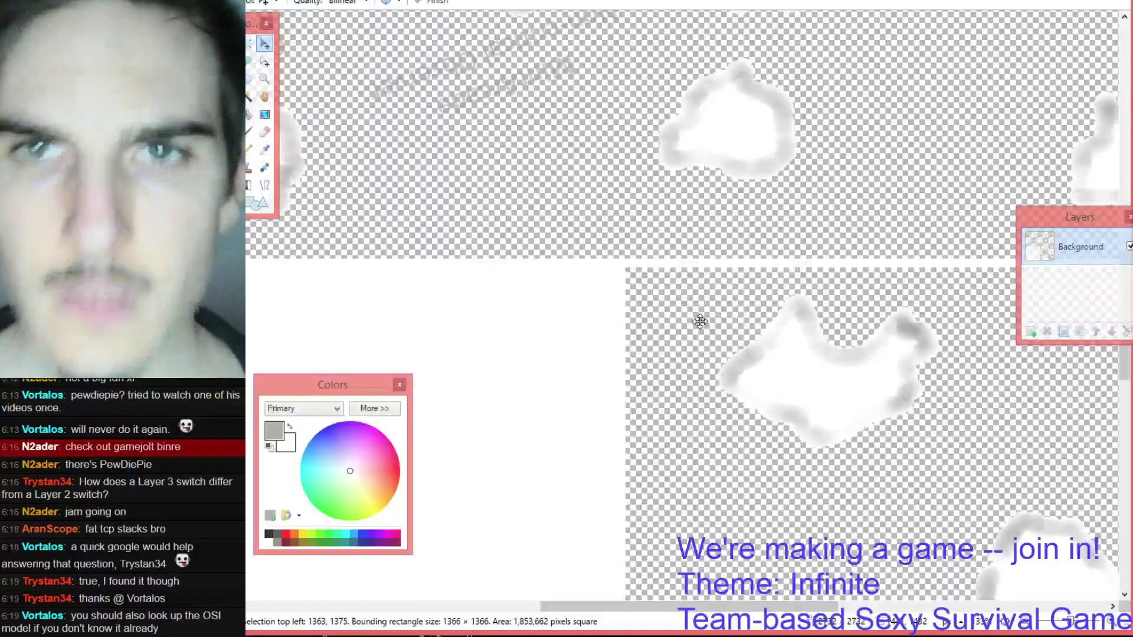
pyautogui.press('Up')
pyautogui.press('Up')
pyautogui.press('Up')
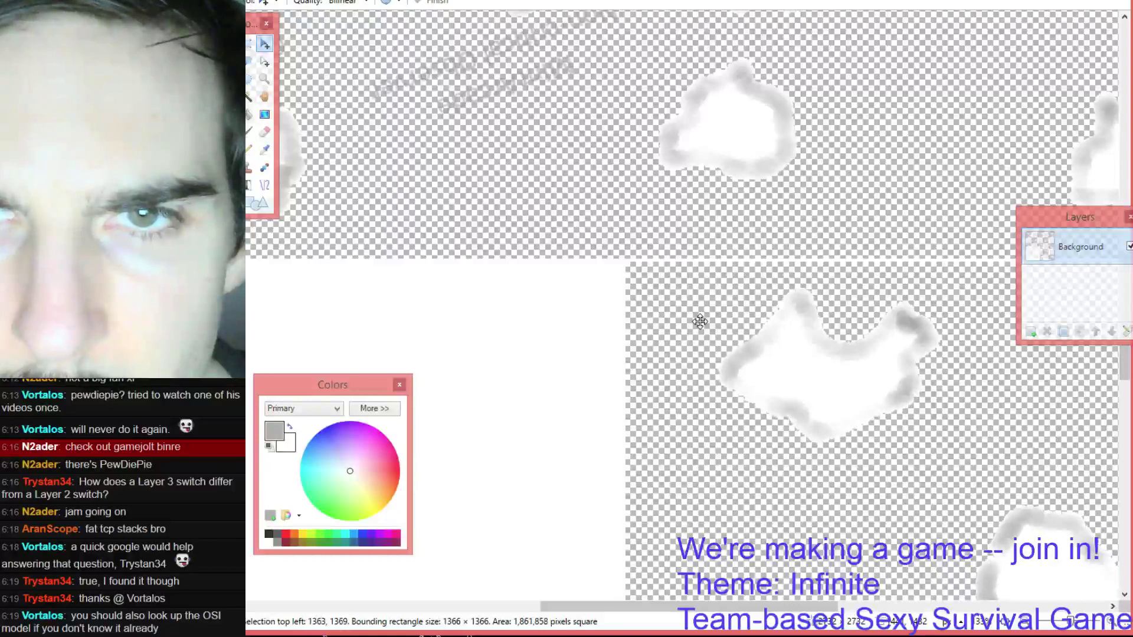
pyautogui.keyDown('ctrl'); pyautogui.scroll(2, 620, 289); pyautogui.keyUp('ctrl')
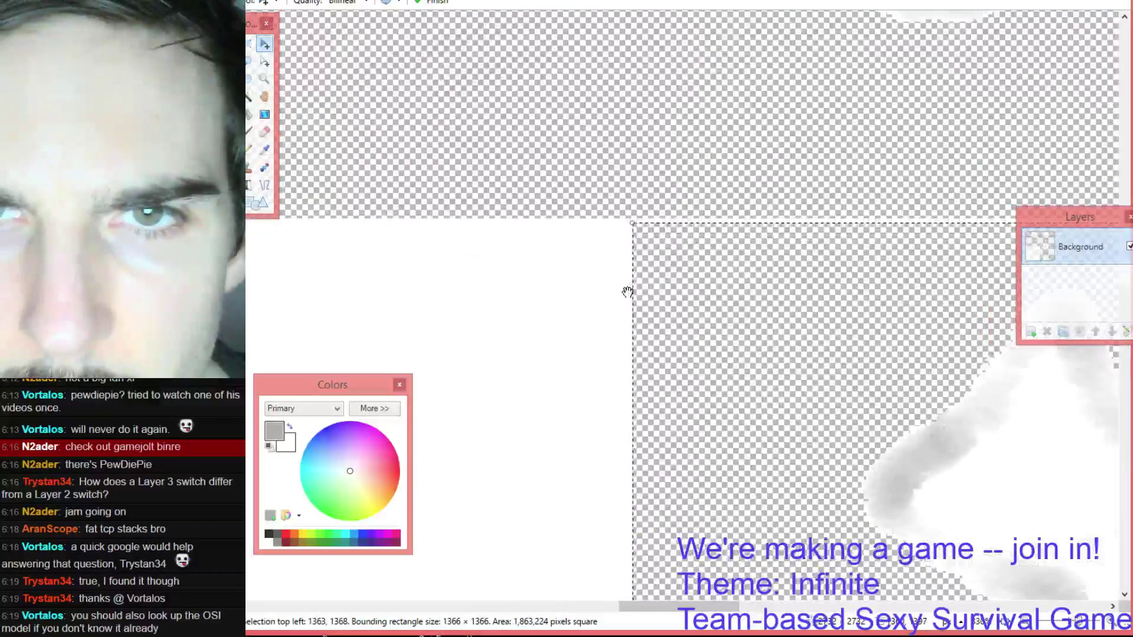
pyautogui.keyDown('ctrl'); pyautogui.scroll(1, 627, 291); pyautogui.keyUp('ctrl')
pyautogui.press('Up')
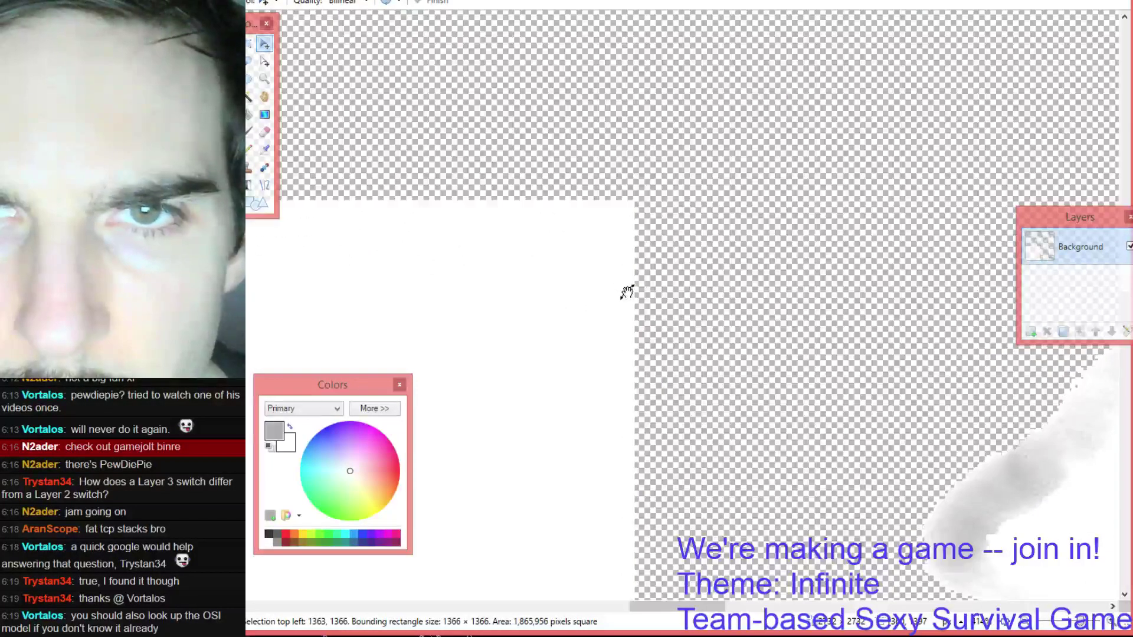
pyautogui.moveTo(697, 607); pyautogui.dragTo(1083, 608)
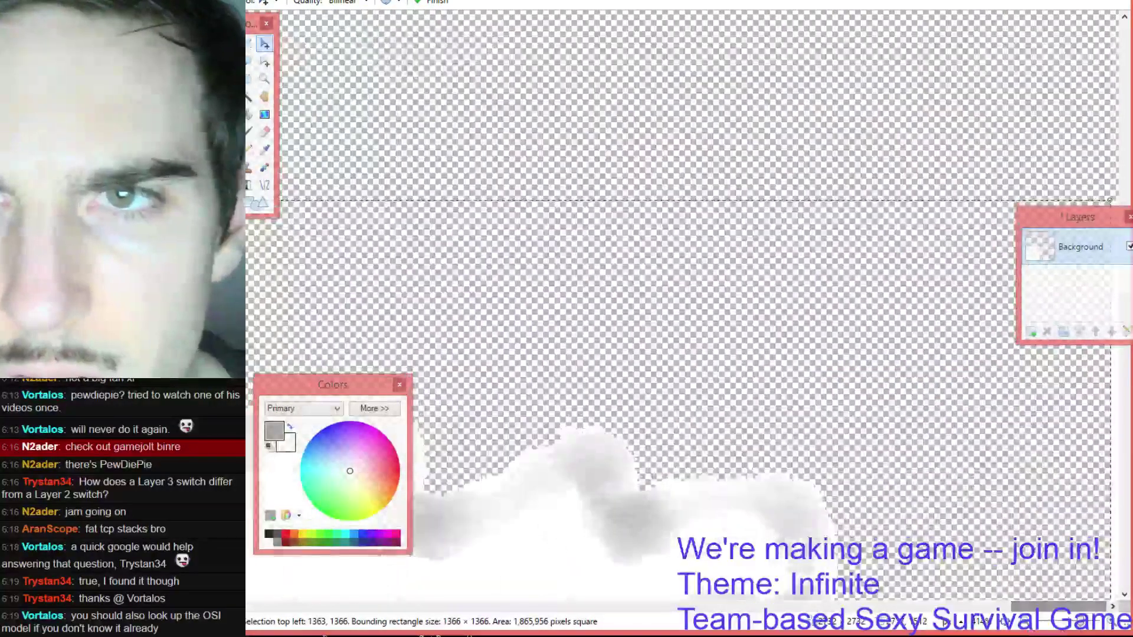
pyautogui.moveTo(1084, 222); pyautogui.dragTo(968, 293)
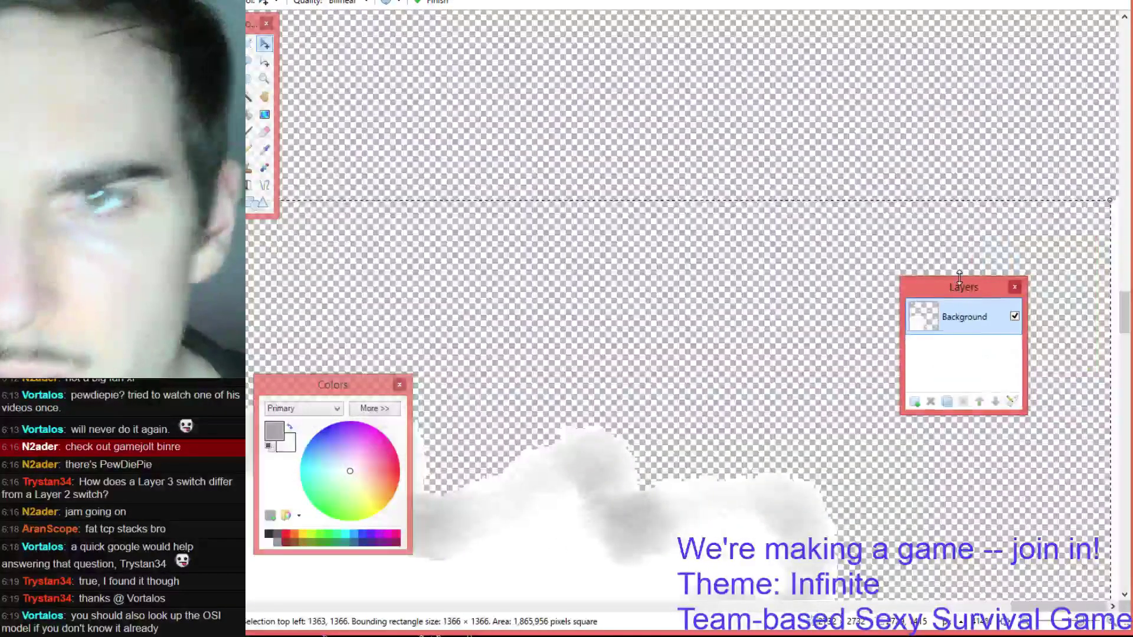
pyautogui.press('Right')
pyautogui.press('Right')
pyautogui.press('Right')
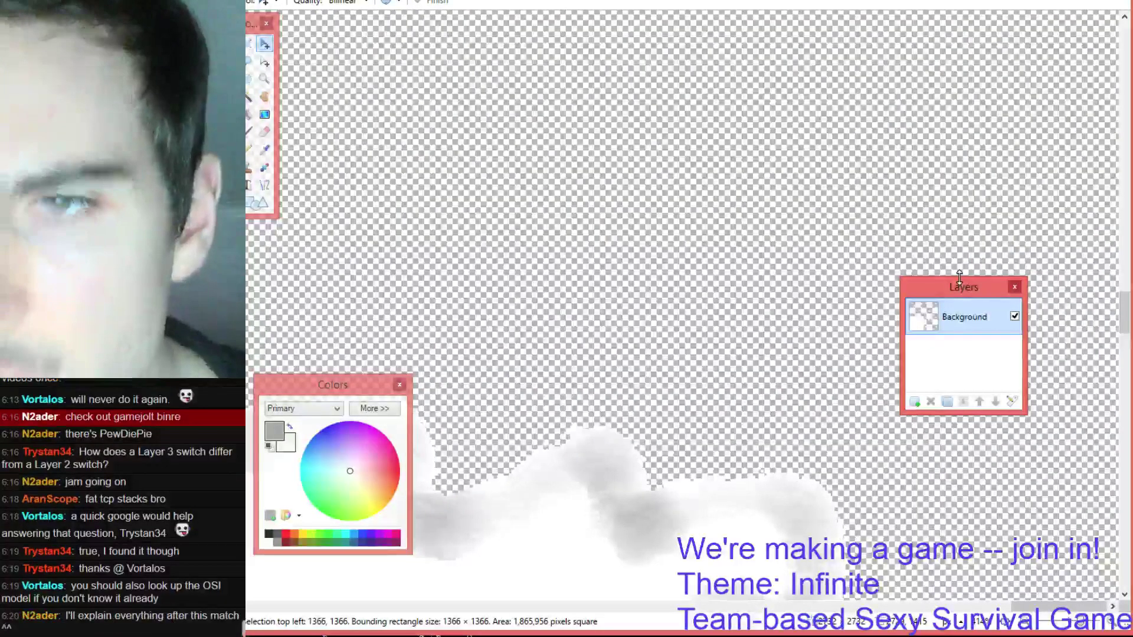
pyautogui.keyDown('ctrl'); pyautogui.scroll(-3, 826, 310); pyautogui.keyUp('ctrl')
pyautogui.keyDown('ctrl'); pyautogui.scroll(-1, 826, 309); pyautogui.keyUp('ctrl')
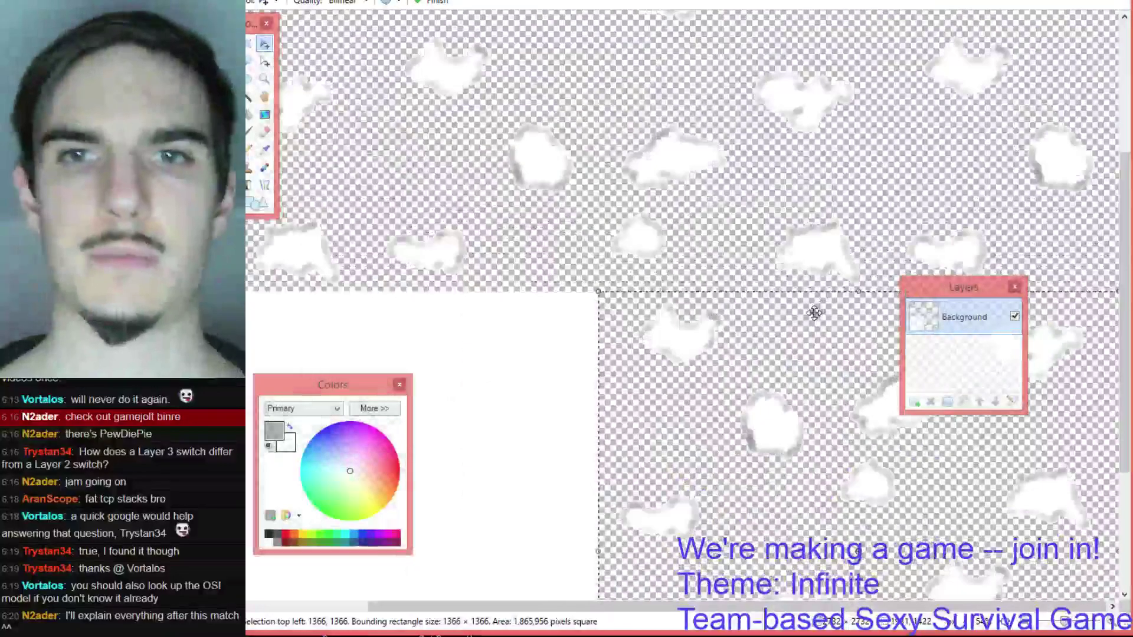
pyautogui.keyDown('ctrl'); pyautogui.scroll(-1, 826, 310); pyautogui.keyUp('ctrl')
pyautogui.keyDown('ctrl'); pyautogui.scroll(-1, 603, 413); pyautogui.keyUp('ctrl')
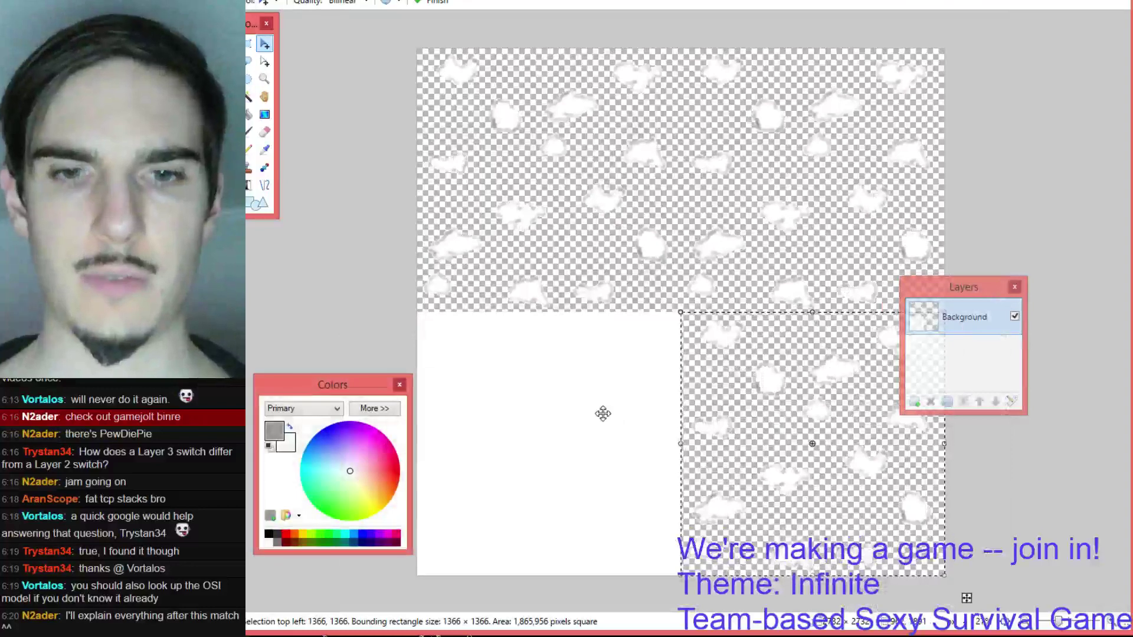
# - Move a cloud tile copy into the bottom-left quarter and zoom in on its seams
pyautogui.moveTo(612, 407); pyautogui.dragTo(612, 144)
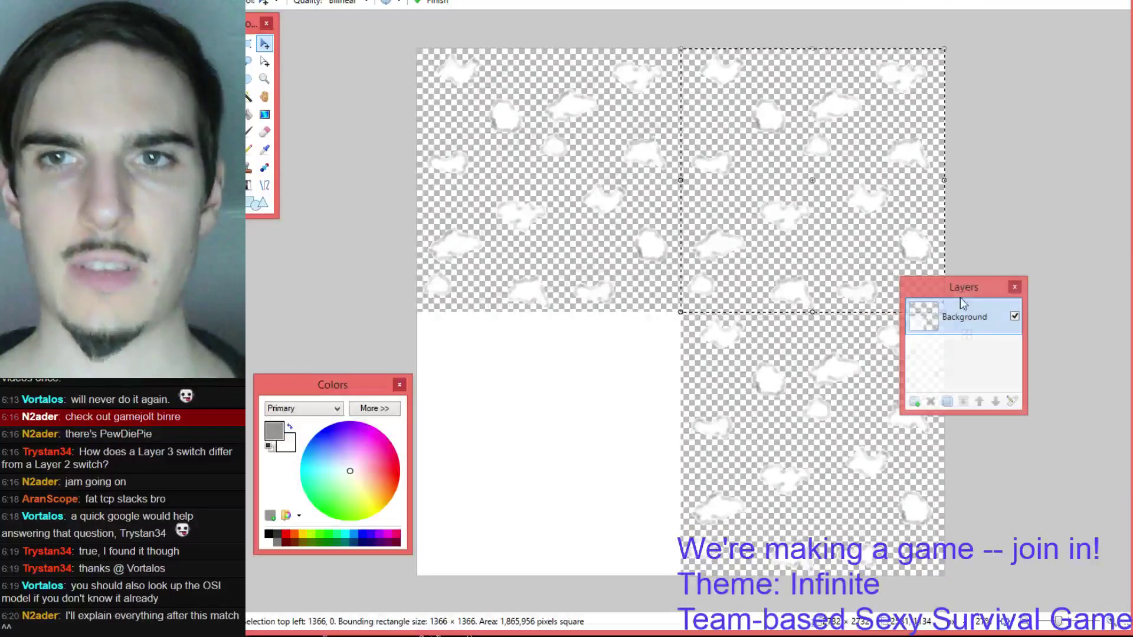
pyautogui.moveTo(926, 289); pyautogui.dragTo(973, 336)
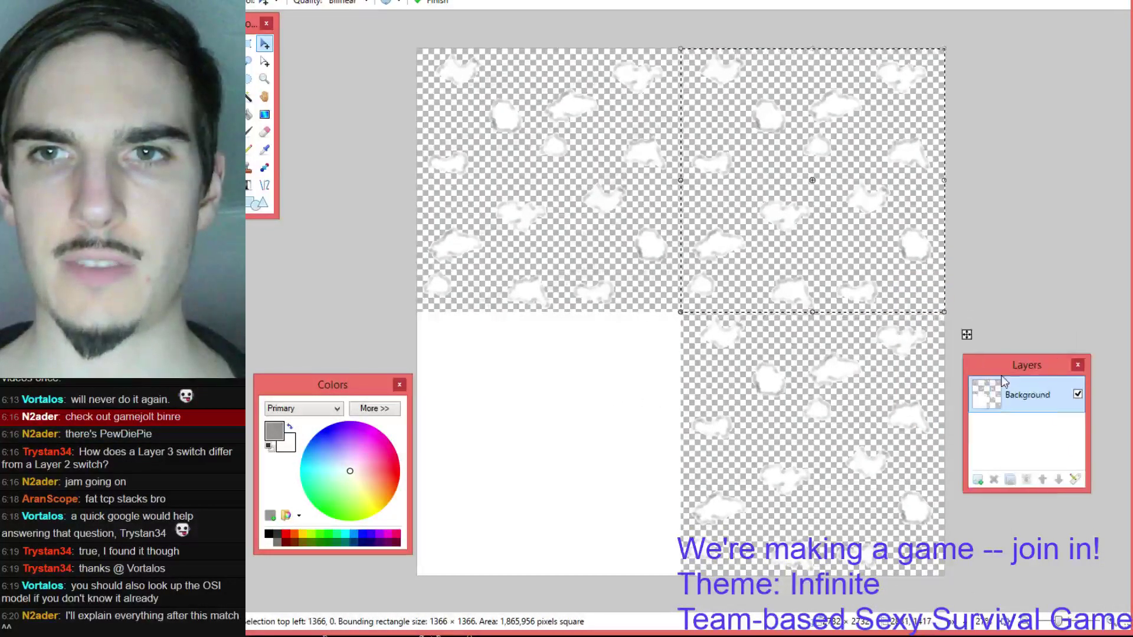
pyautogui.moveTo(966, 336); pyautogui.dragTo(704, 603)
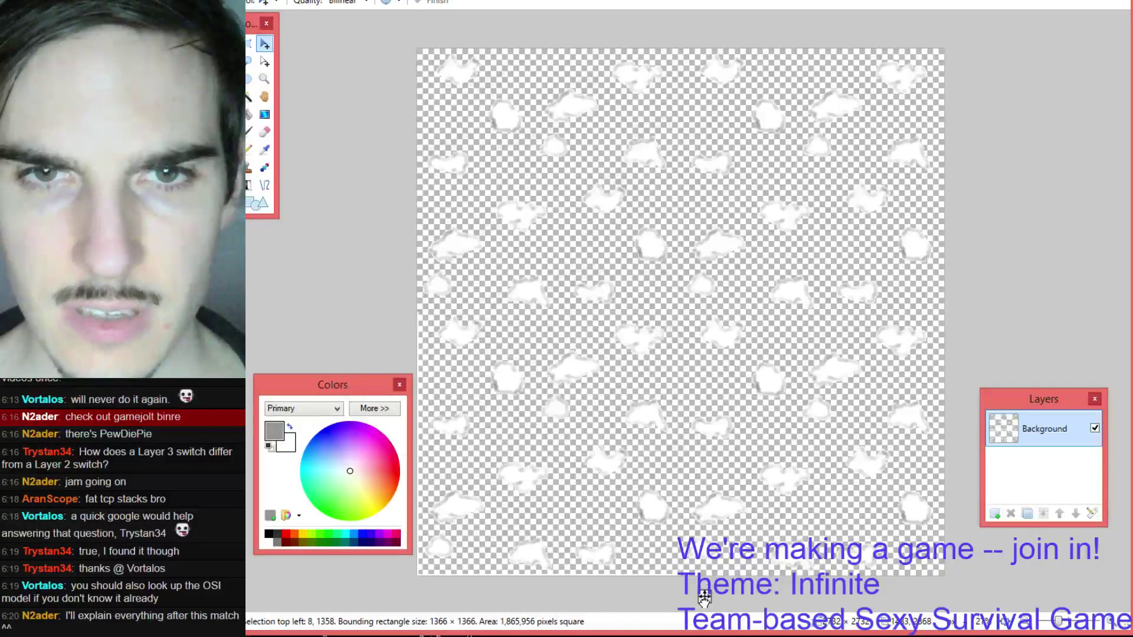
pyautogui.keyDown('ctrl'); pyautogui.scroll(2, 562, 512); pyautogui.keyUp('ctrl')
pyautogui.keyDown('ctrl'); pyautogui.scroll(1, 561, 512); pyautogui.keyUp('ctrl')
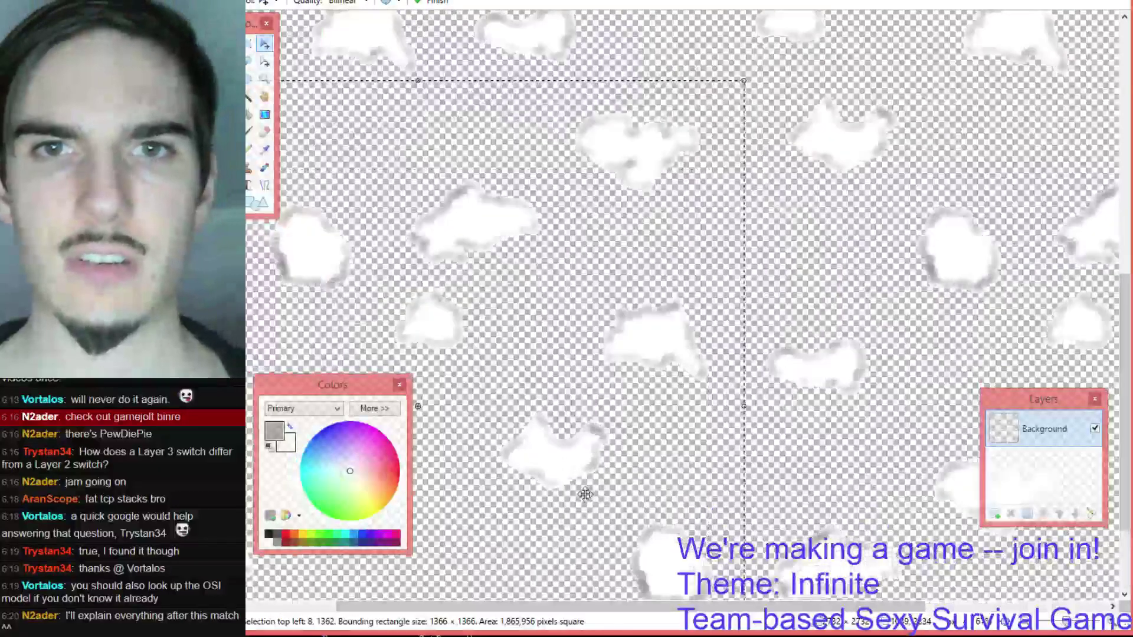
pyautogui.keyDown('ctrl'); pyautogui.scroll(1, 583, 495); pyautogui.keyUp('ctrl')
pyautogui.keyDown('ctrl'); pyautogui.scroll(-2, 557, 400); pyautogui.keyUp('ctrl')
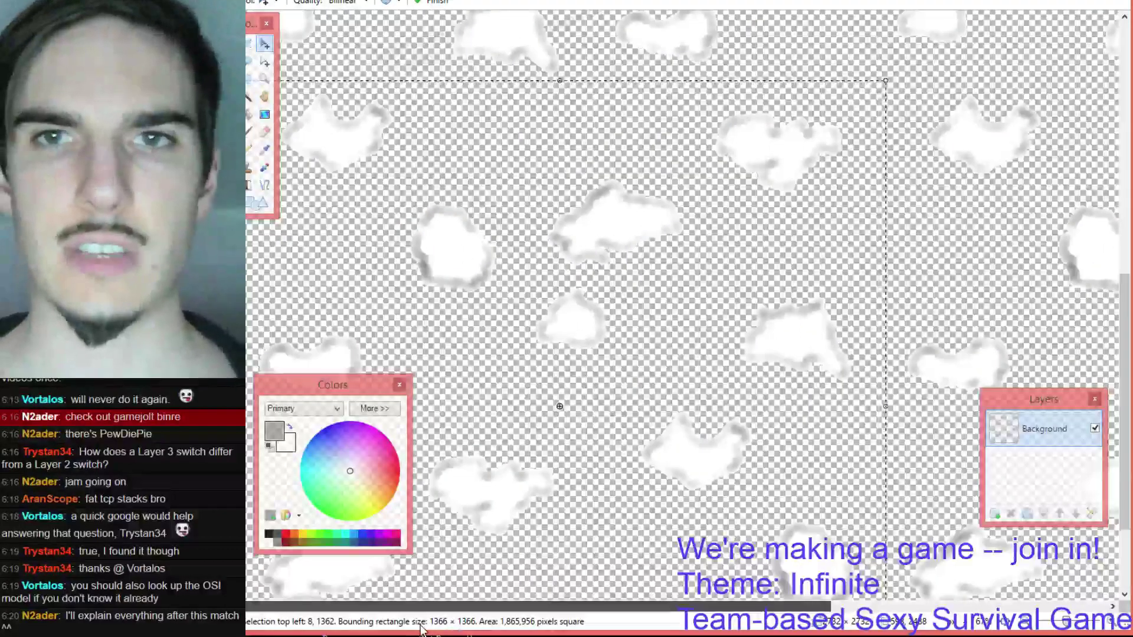
pyautogui.keyDown('ctrl'); pyautogui.scroll(2, 779, 466); pyautogui.keyUp('ctrl')
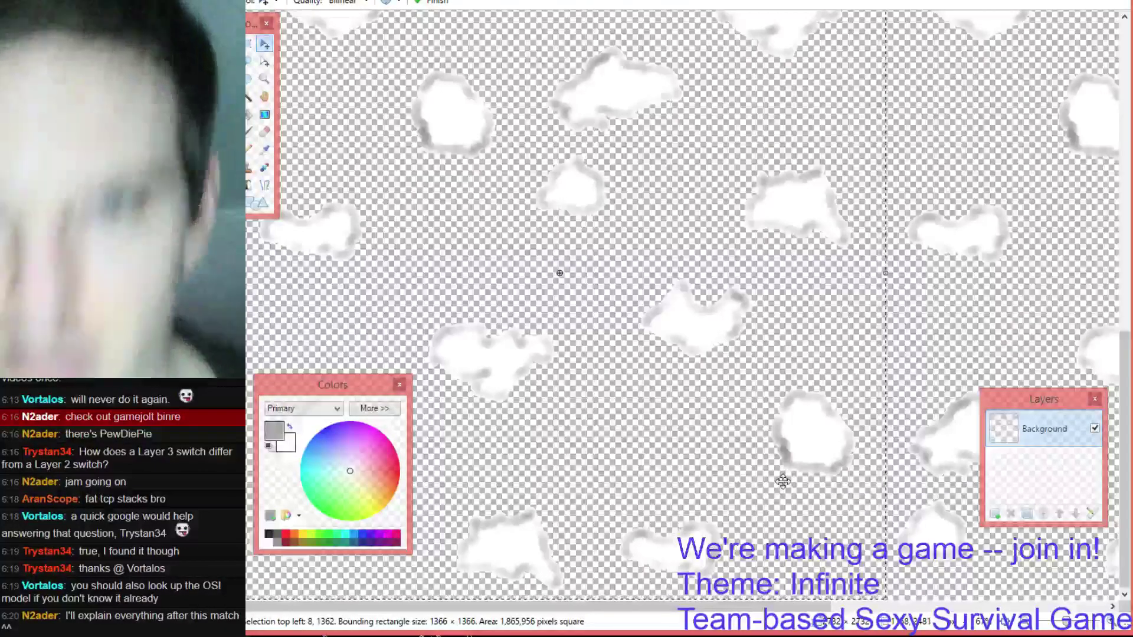
pyautogui.keyDown('ctrl'); pyautogui.scroll(-1, 844, 531); pyautogui.keyUp('ctrl')
pyautogui.keyDown('ctrl'); pyautogui.scroll(1, 862, 549); pyautogui.keyUp('ctrl')
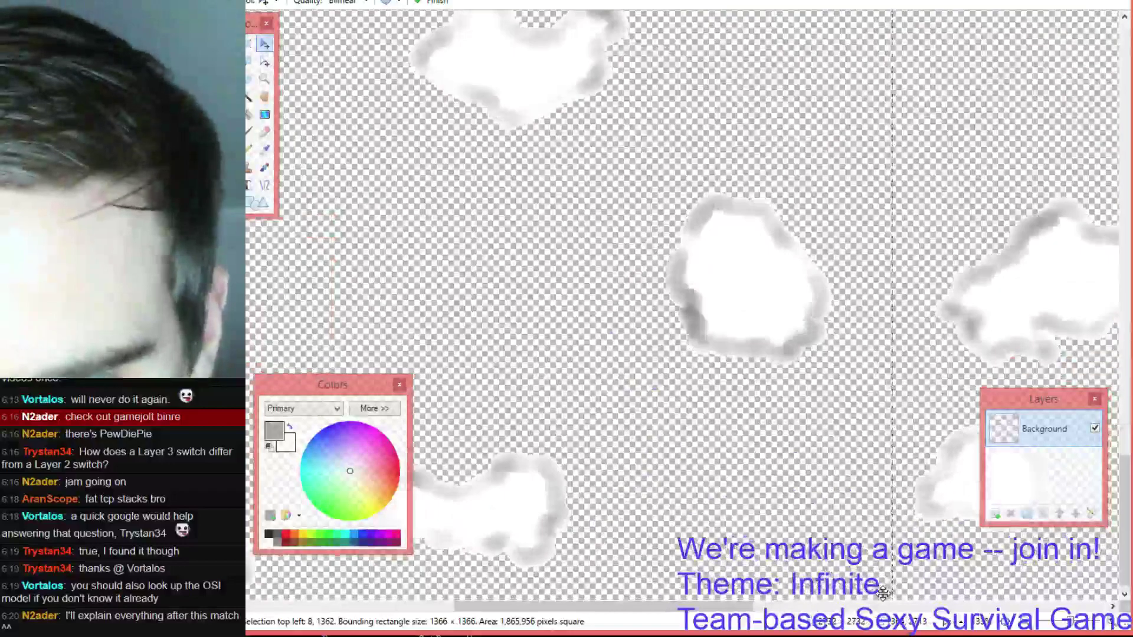
pyautogui.keyDown('ctrl'); pyautogui.scroll(1, 880, 564); pyautogui.keyUp('ctrl')
pyautogui.keyDown('ctrl'); pyautogui.scroll(1, 895, 581); pyautogui.keyUp('ctrl')
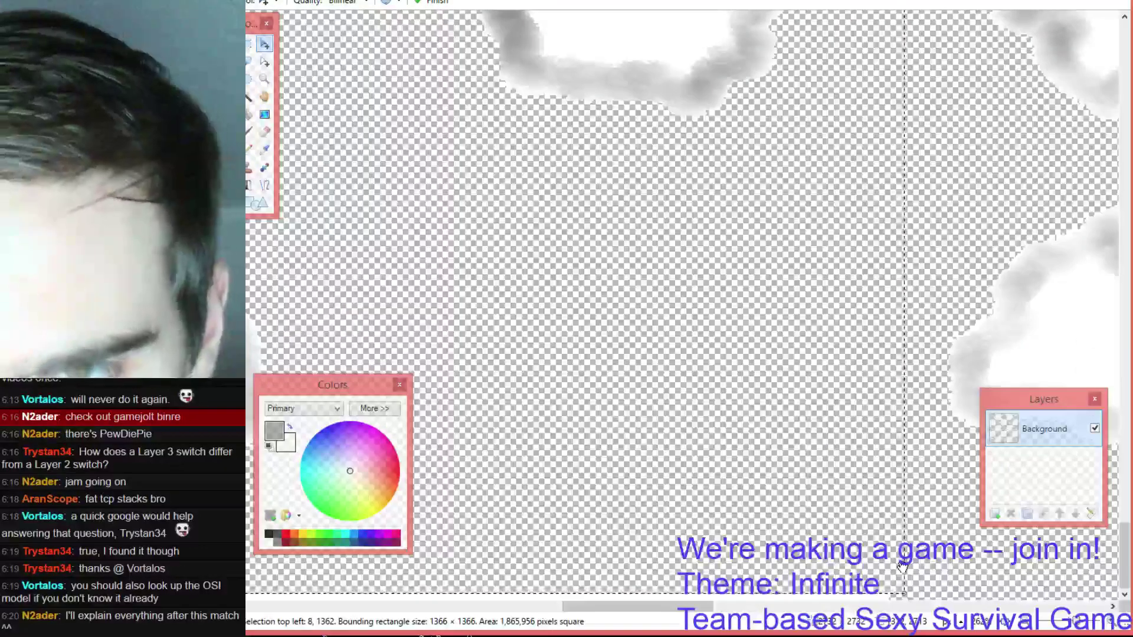
# - Nudge the bottom-left copy until it sits exactly at 0,1366, then zoom back out
pyautogui.moveTo(903, 567); pyautogui.dragTo(902, 567)
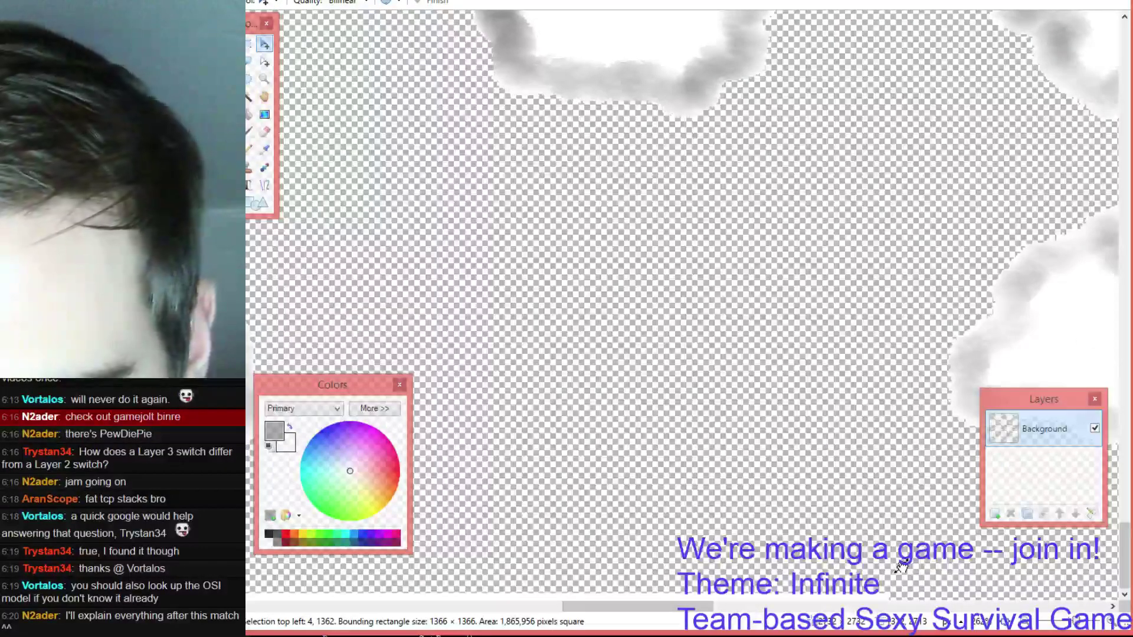
pyautogui.press('Left')
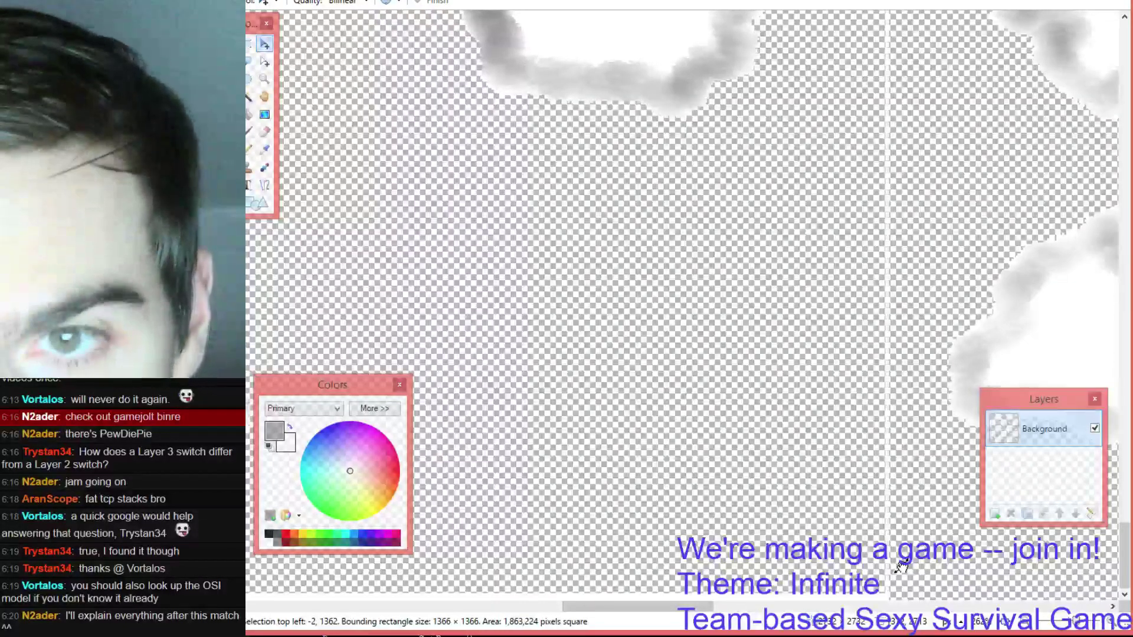
pyautogui.press('Right')
pyautogui.press('Right')
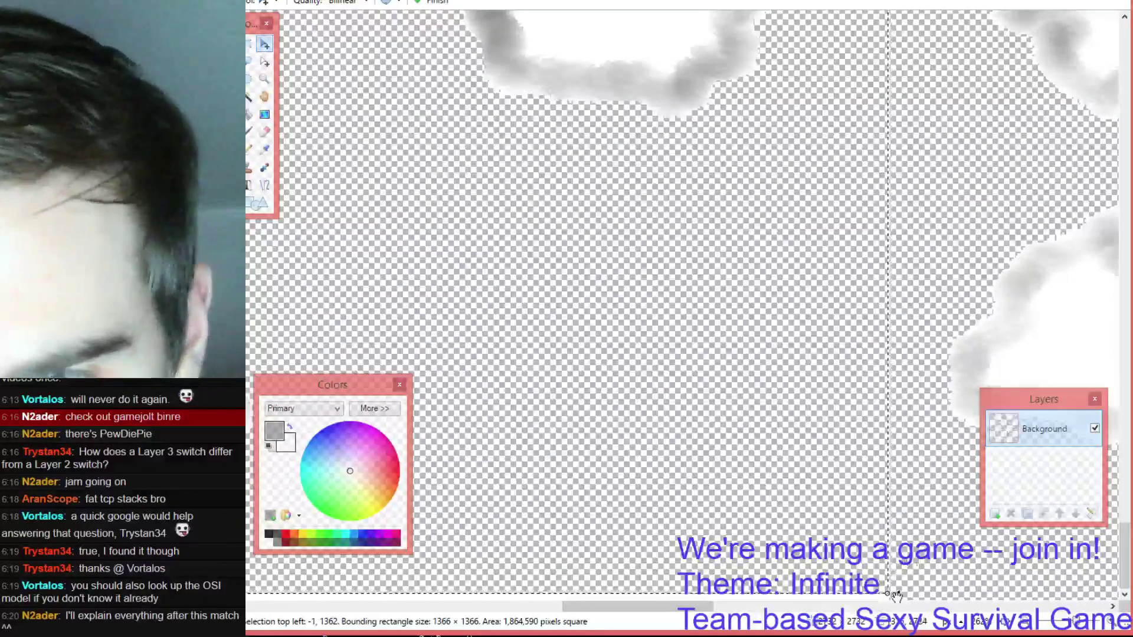
pyautogui.moveTo(896, 597); pyautogui.dragTo(981, 588)
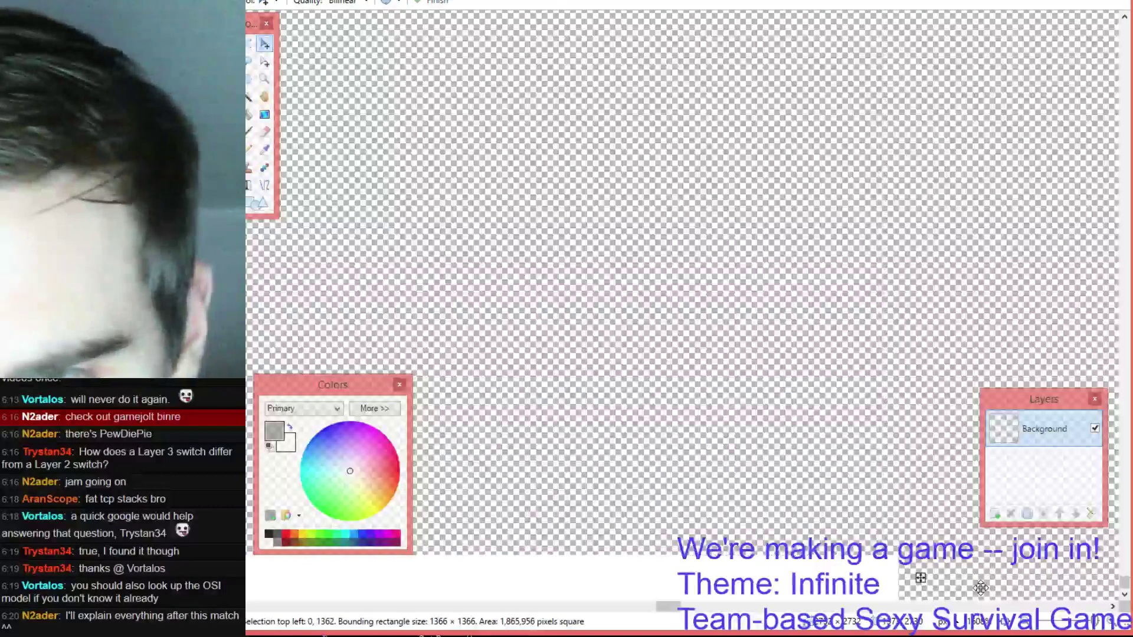
pyautogui.press('Down')
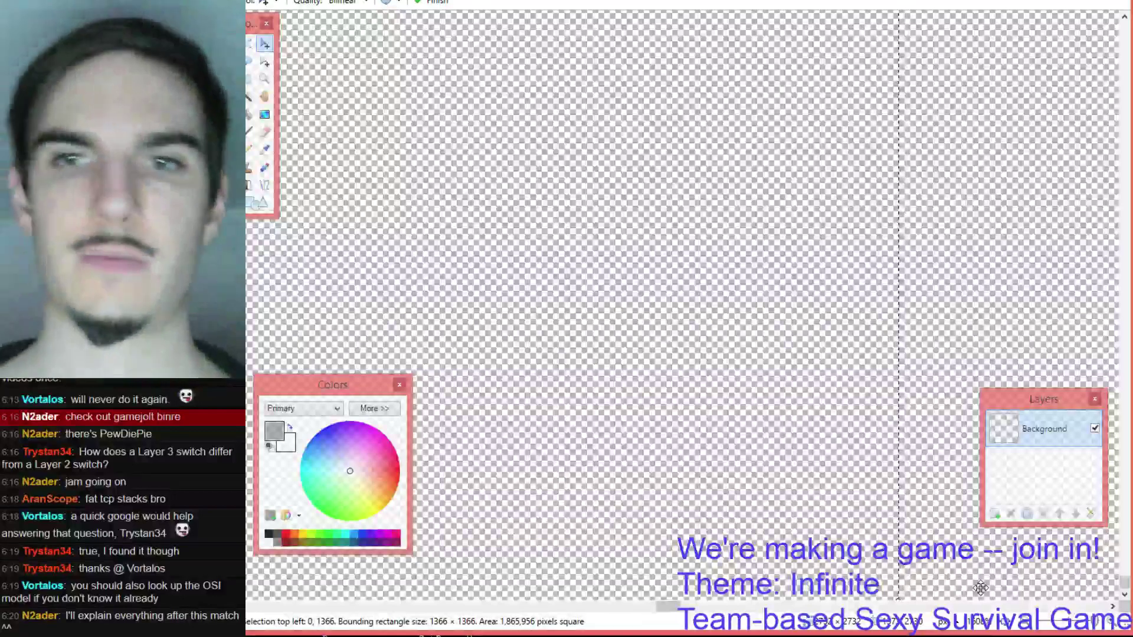
pyautogui.keyDown('ctrl'); pyautogui.scroll(-3, 848, 417); pyautogui.keyUp('ctrl')
pyautogui.keyDown('ctrl'); pyautogui.scroll(-2, 837, 419); pyautogui.keyUp('ctrl')
pyautogui.keyDown('ctrl'); pyautogui.scroll(-3, 837, 417); pyautogui.keyUp('ctrl')
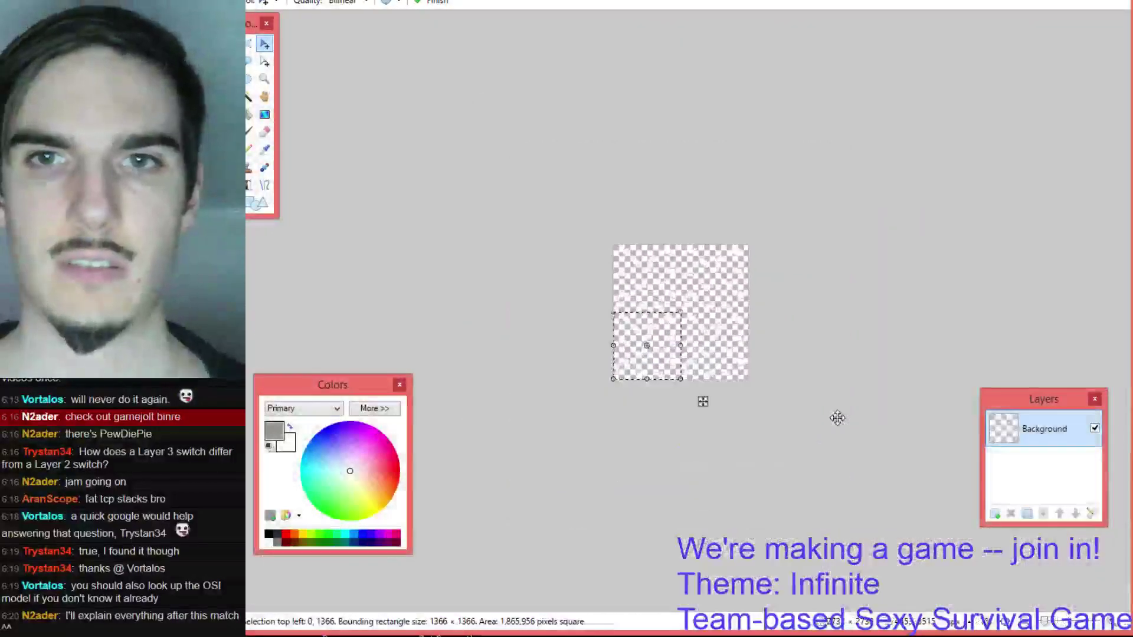
pyautogui.keyDown('ctrl'); pyautogui.scroll(2, 837, 418); pyautogui.keyUp('ctrl')
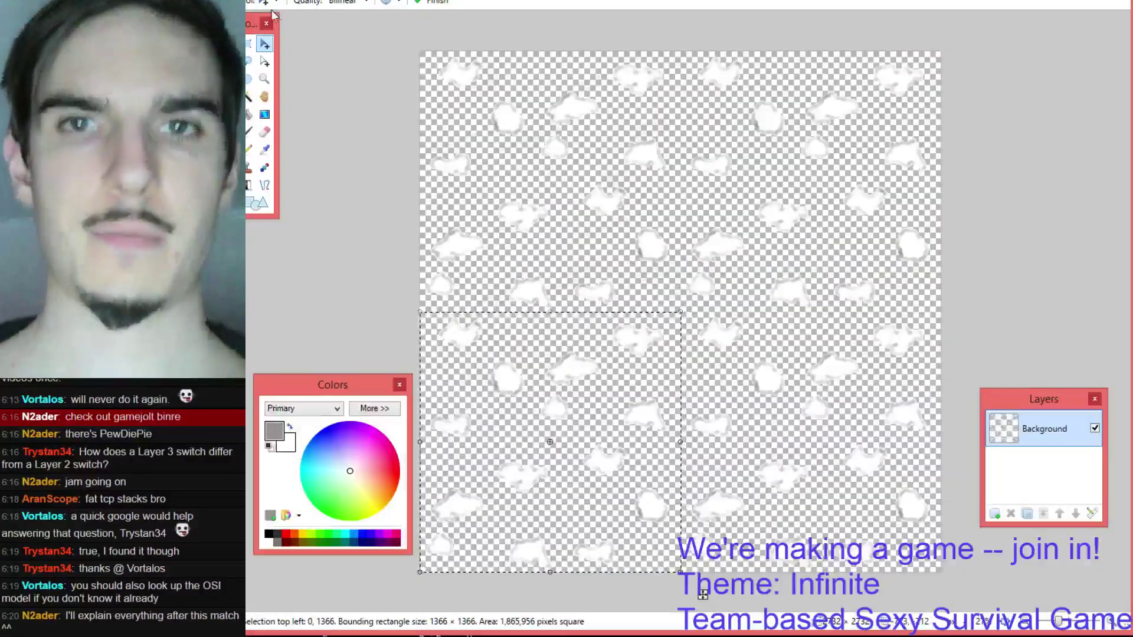
# - Save the tiled image as clouds_large.png with the default PNG settings
pyautogui.click(251, 3)
pyautogui.click(268, 73)
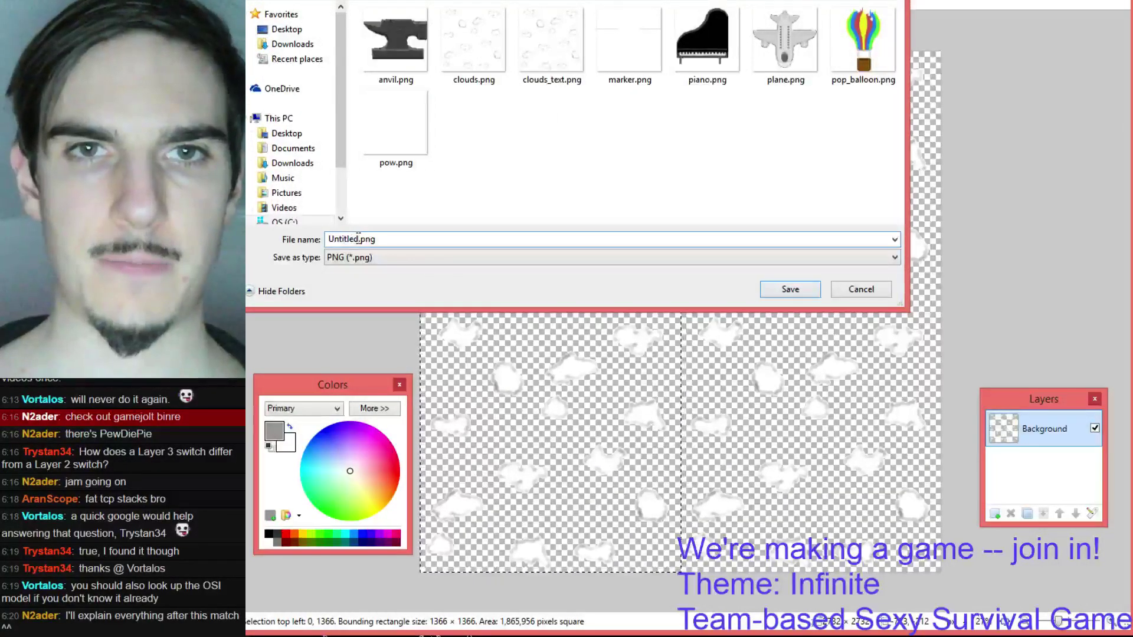
pyautogui.write('clouds')
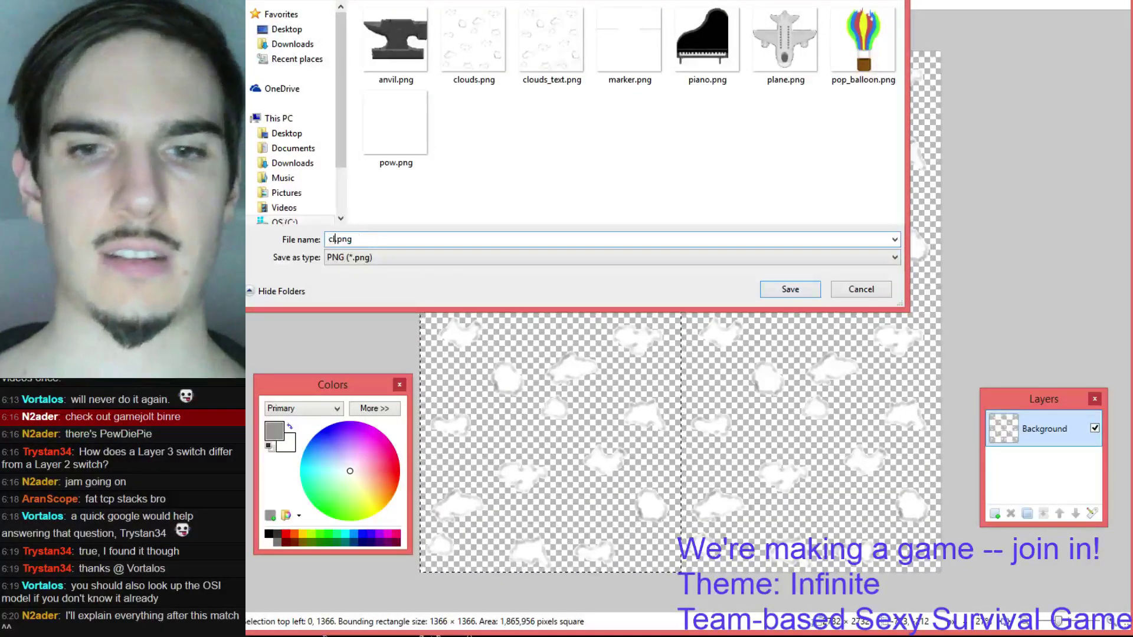
pyautogui.write('_large')
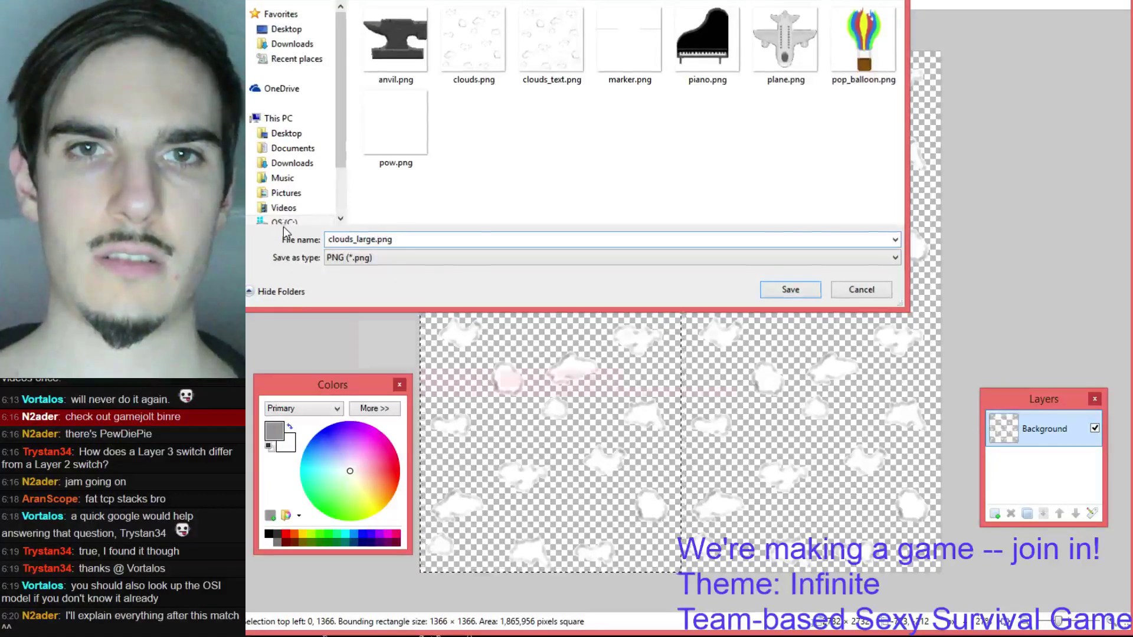
pyautogui.press('Return')
pyautogui.click(653, 400)
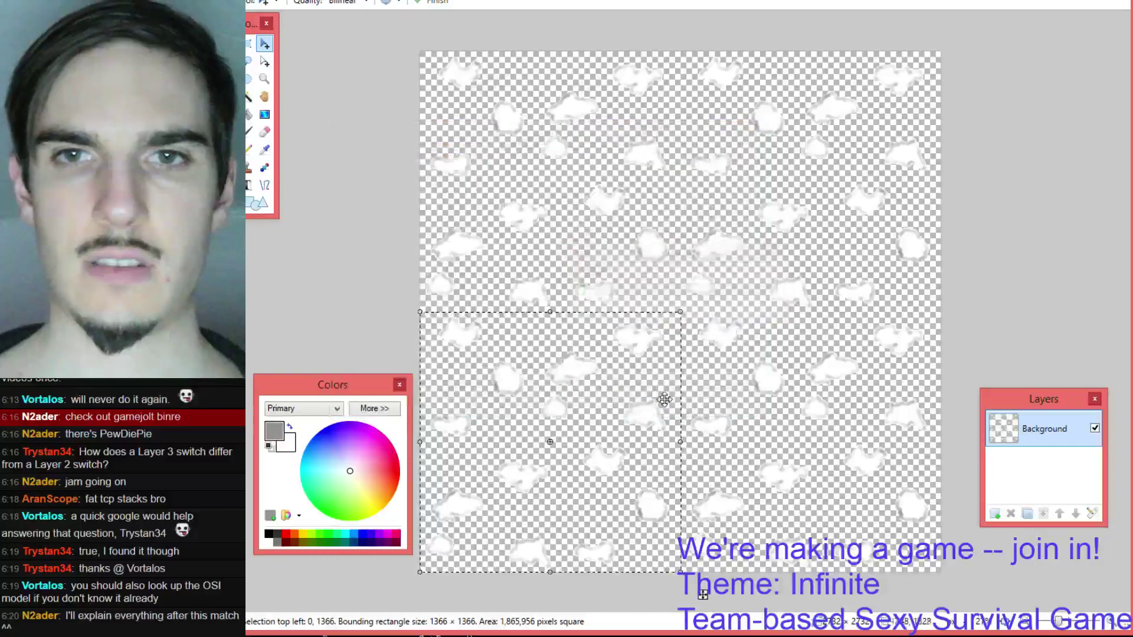
# - In Unity, assign the clouds_large texture to the Base texture slot of clouds_mat
pyautogui.hotkey('alt', 'Tab')
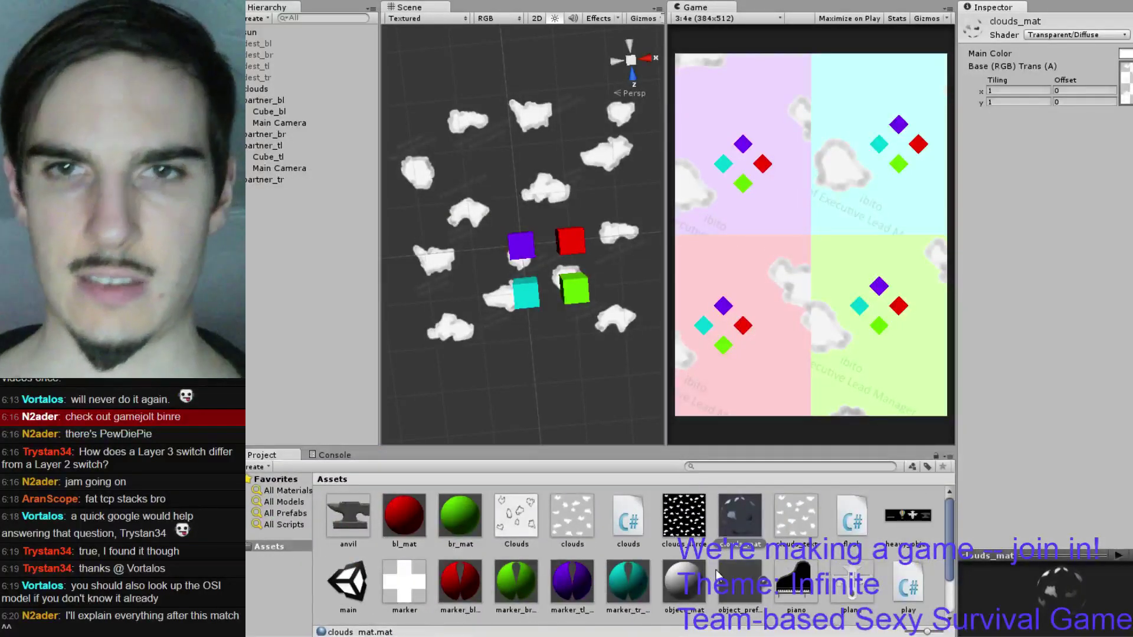
pyautogui.click(684, 515)
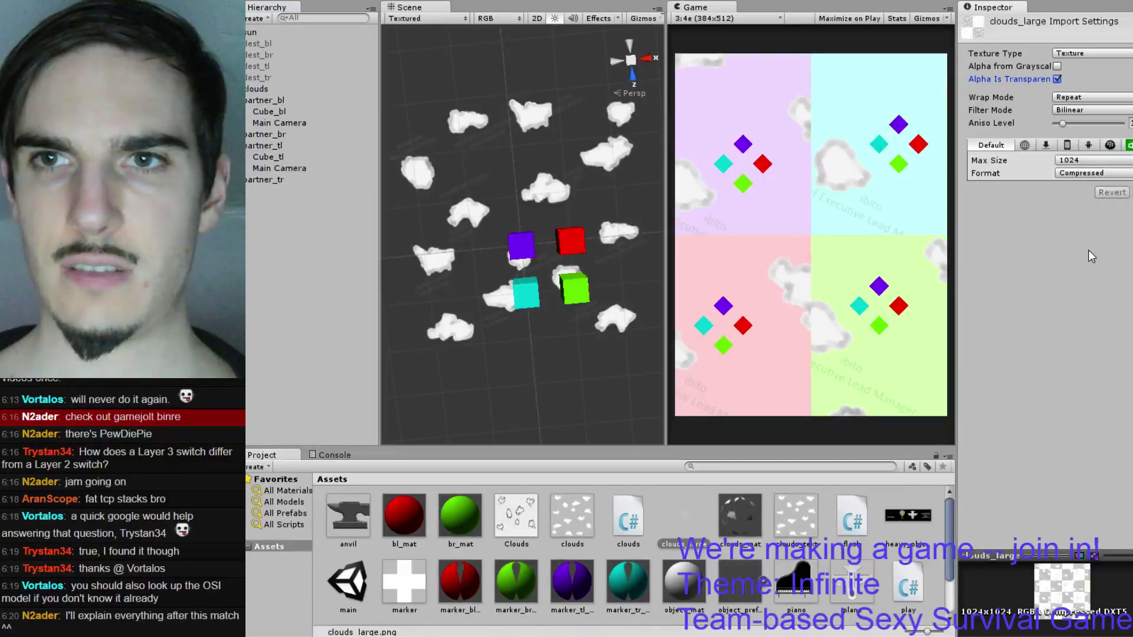
pyautogui.click(741, 517)
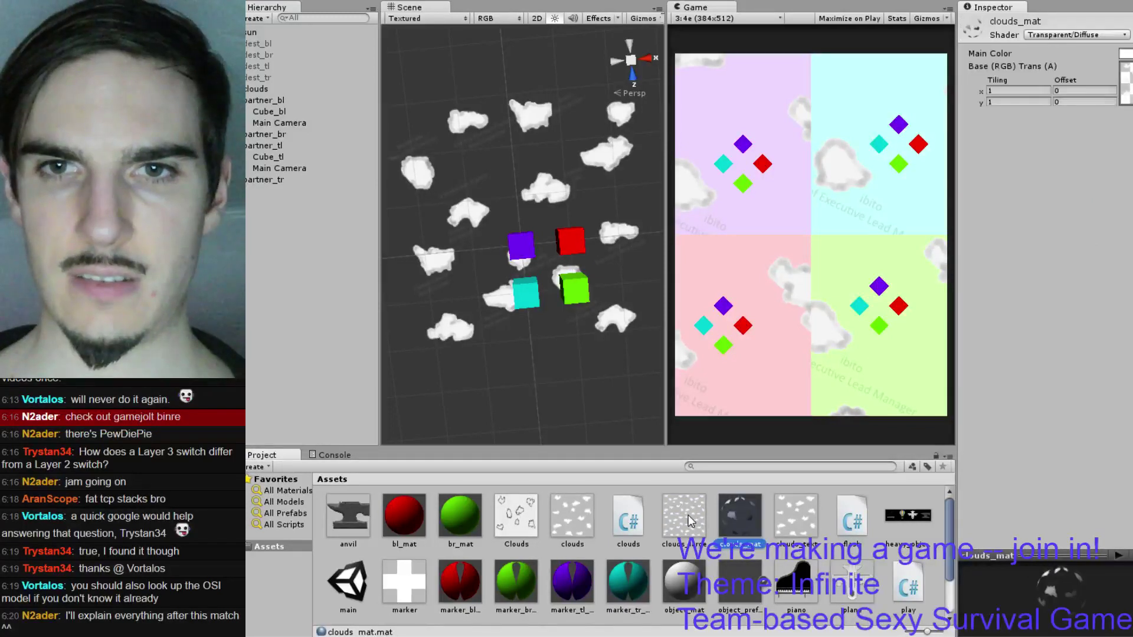
pyautogui.moveTo(686, 515); pyautogui.dragTo(1107, 132)
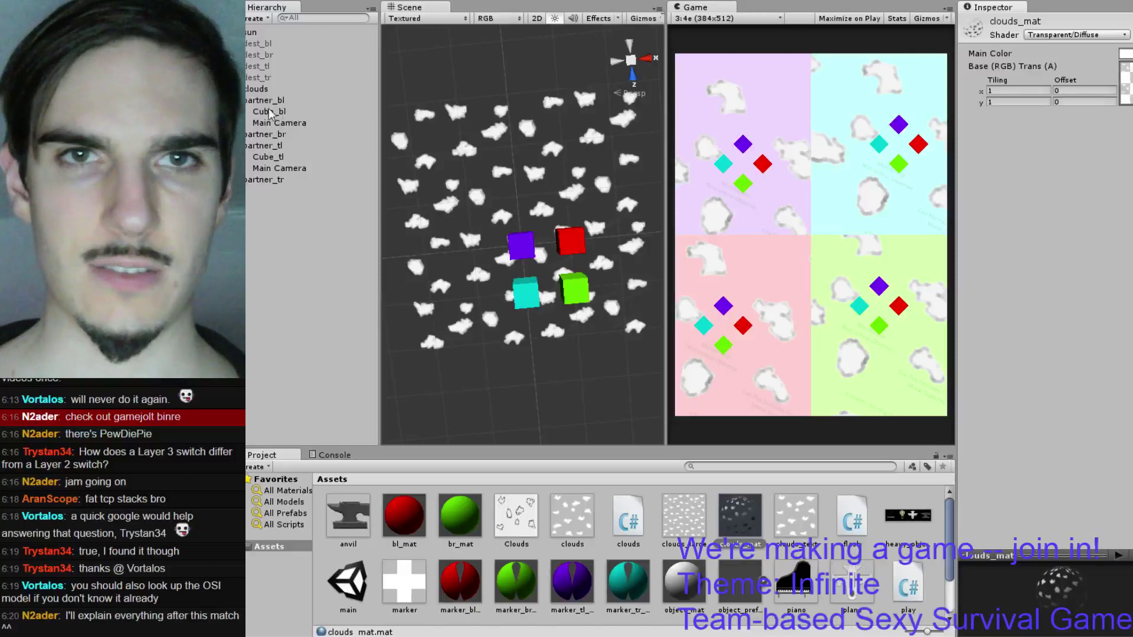
# - Select the clouds plane and set its X and Z scale to 4
pyautogui.click(264, 90)
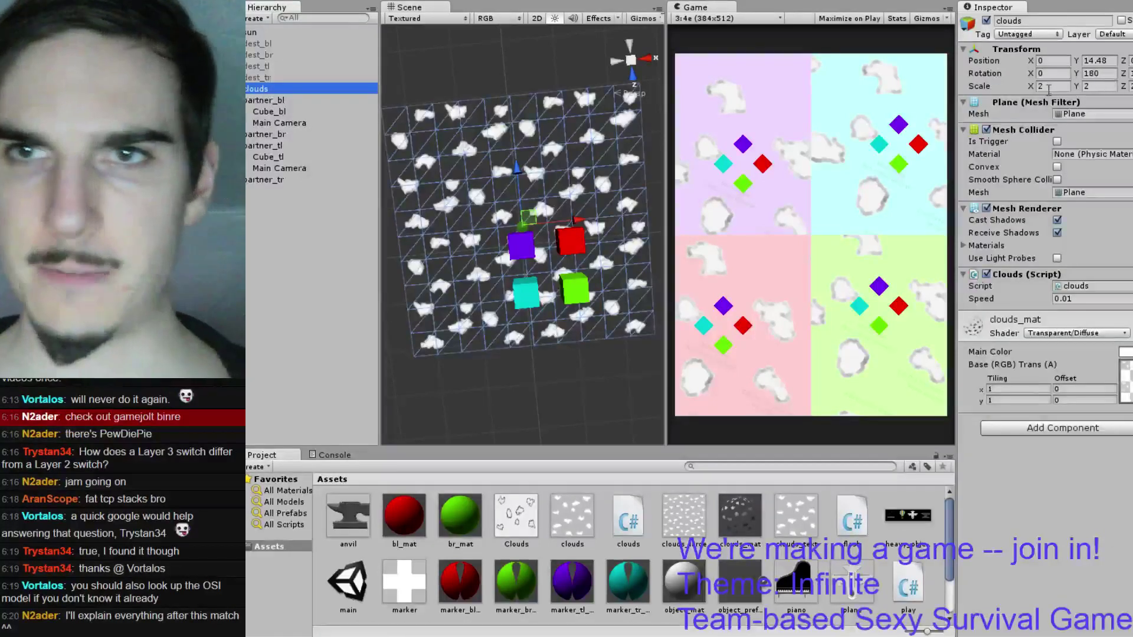
pyautogui.write('4')
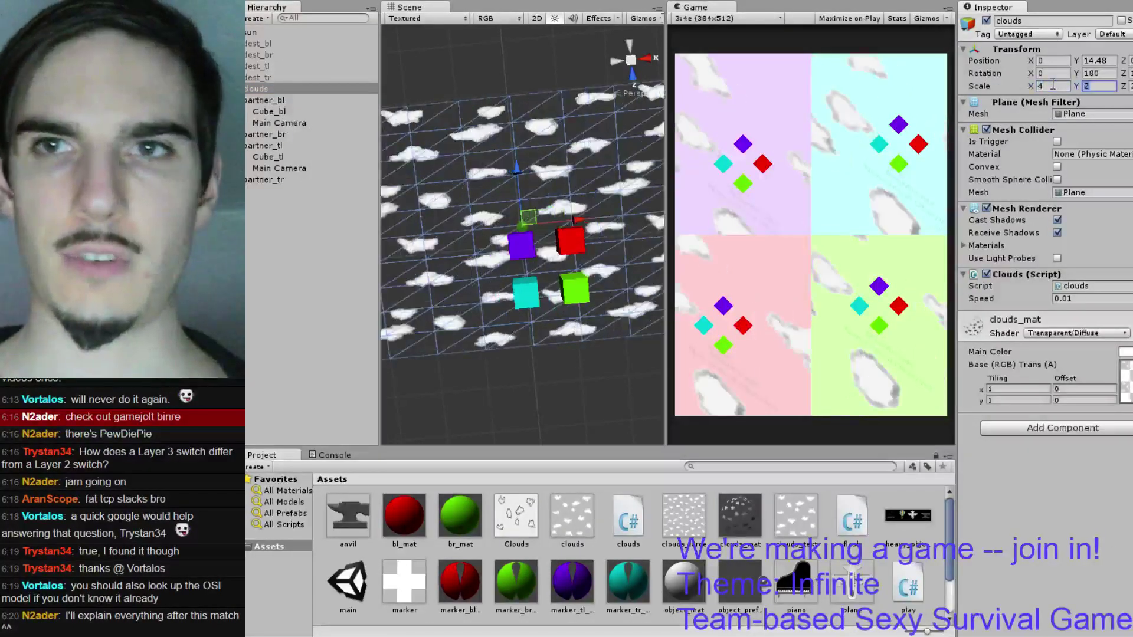
pyautogui.write('4')
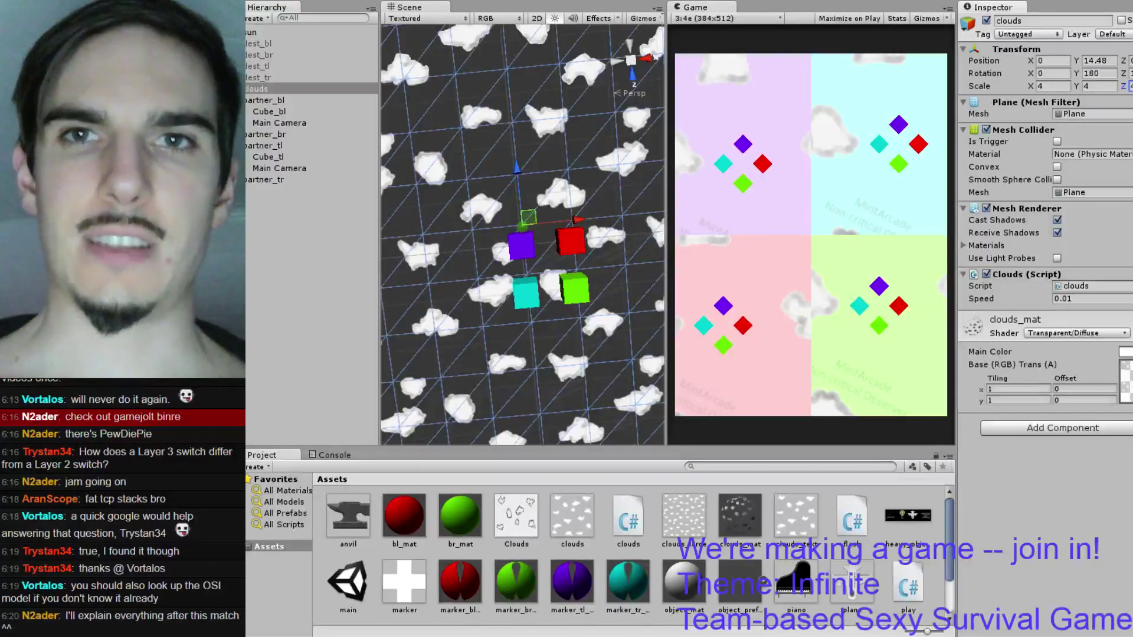
# - Start Play mode and click in the Game view to spawn an object
pyautogui.hotkey('ctrl', 'p')
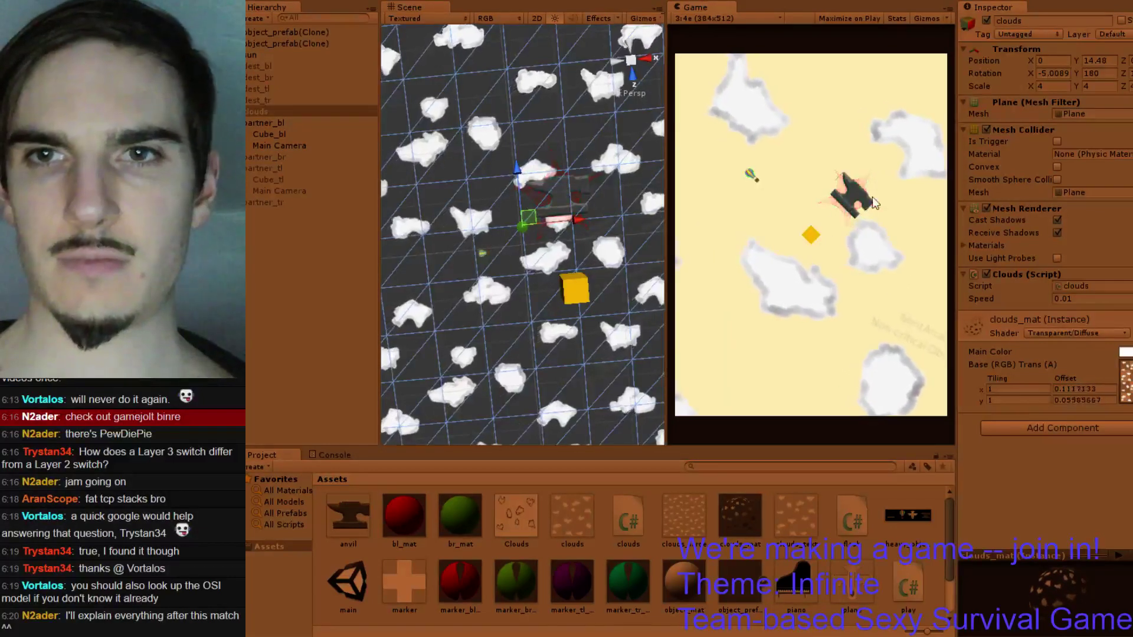
pyautogui.click(830, 249)
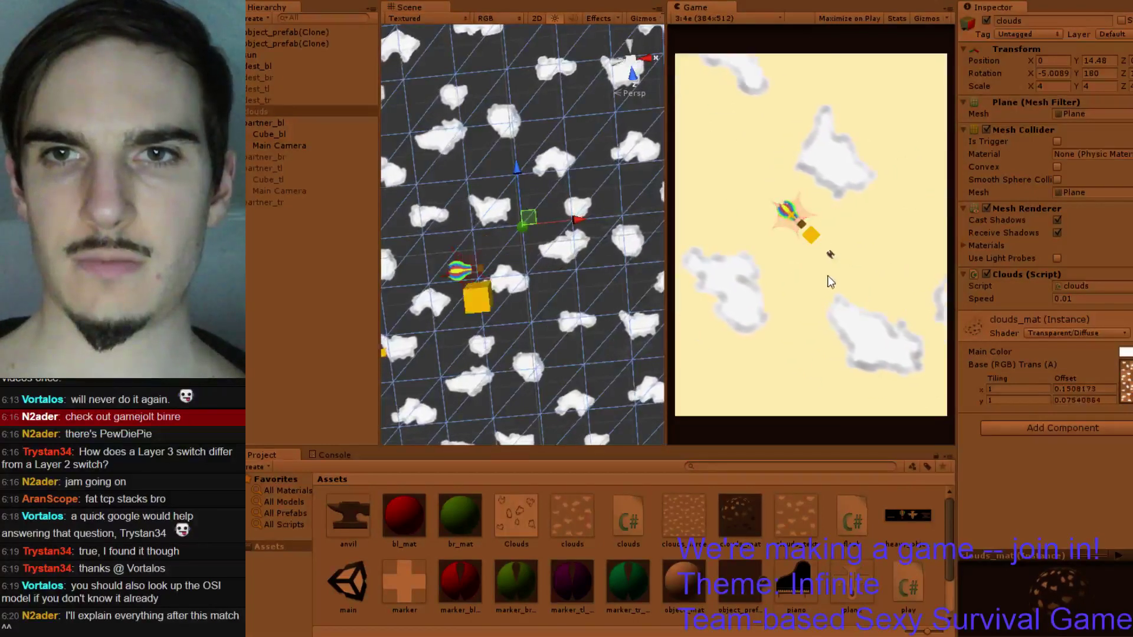
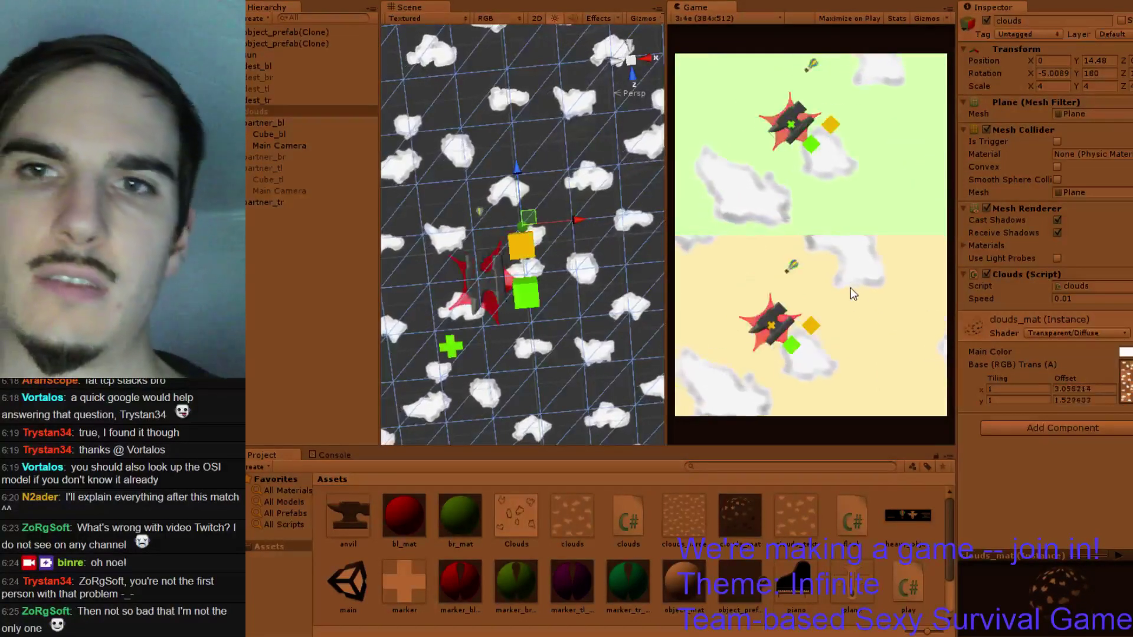
# - Stop the running game preview in Unity
pyautogui.hotkey('ctrl', 'p')
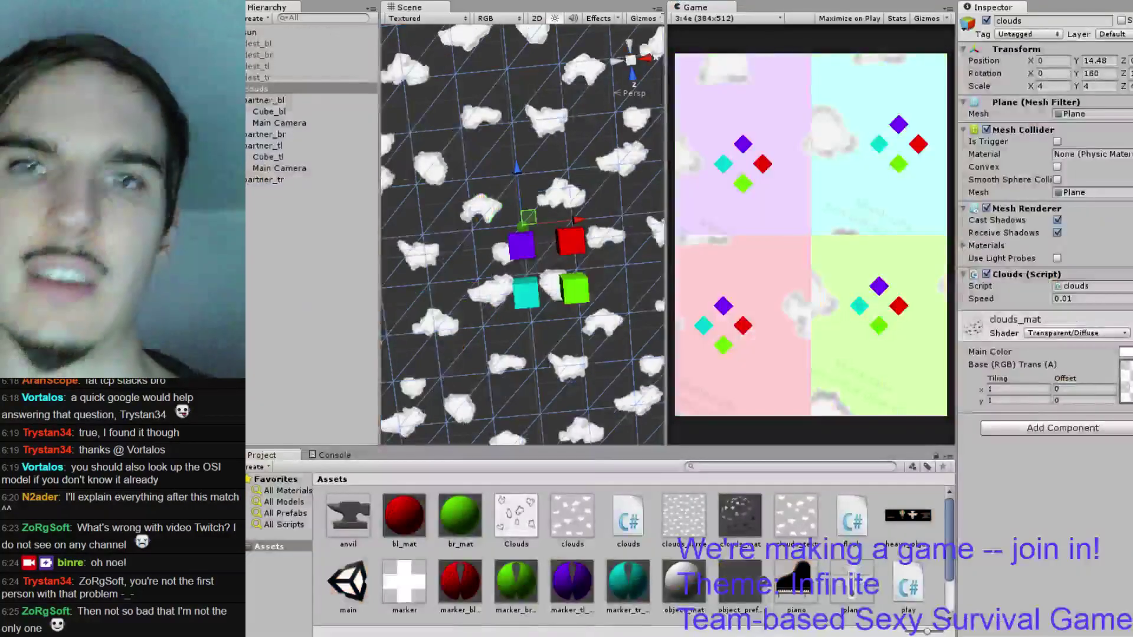
pyautogui.hotkey('alt', 'Tab')
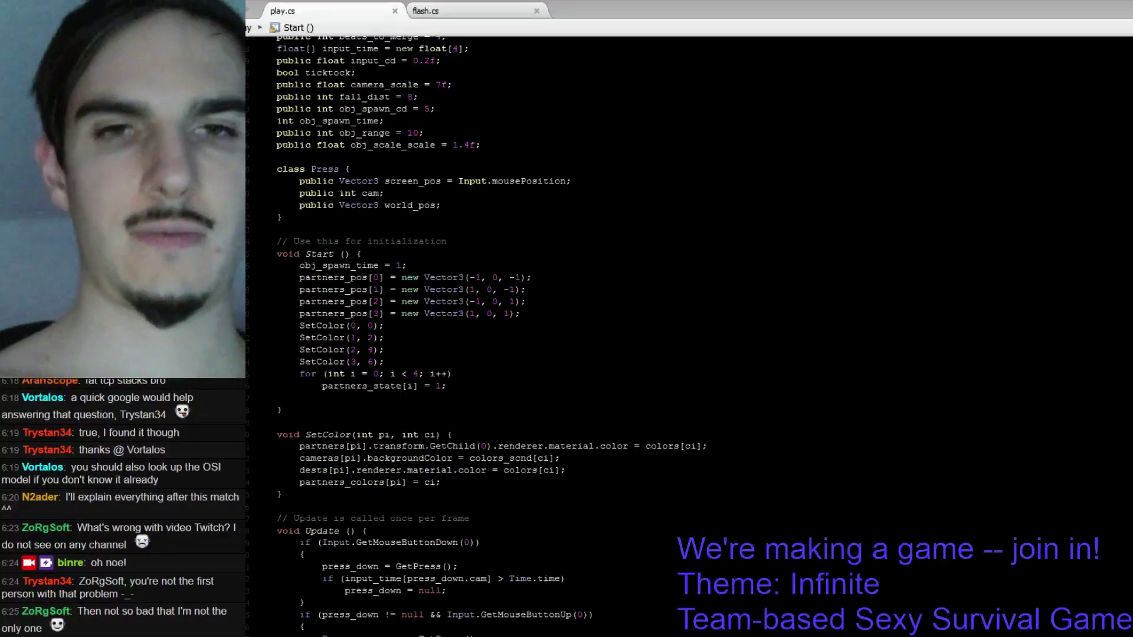
pyautogui.hotkey('alt', 'Tab')
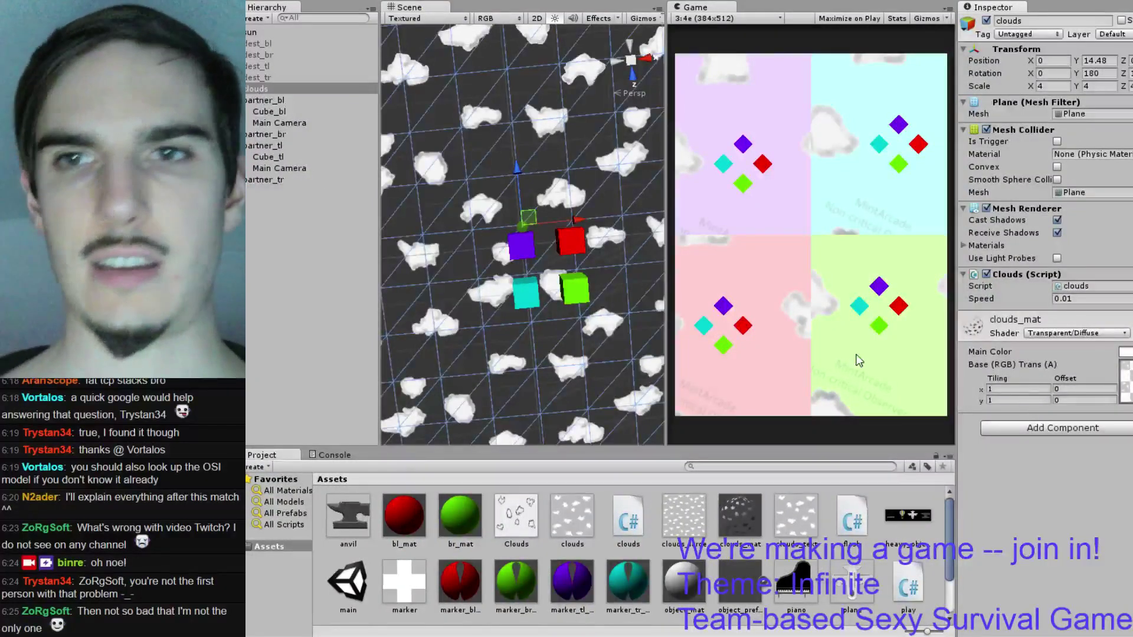
# - Remove the Clouds (Script) component from the clouds object
pyautogui.rightClick(1012, 278)
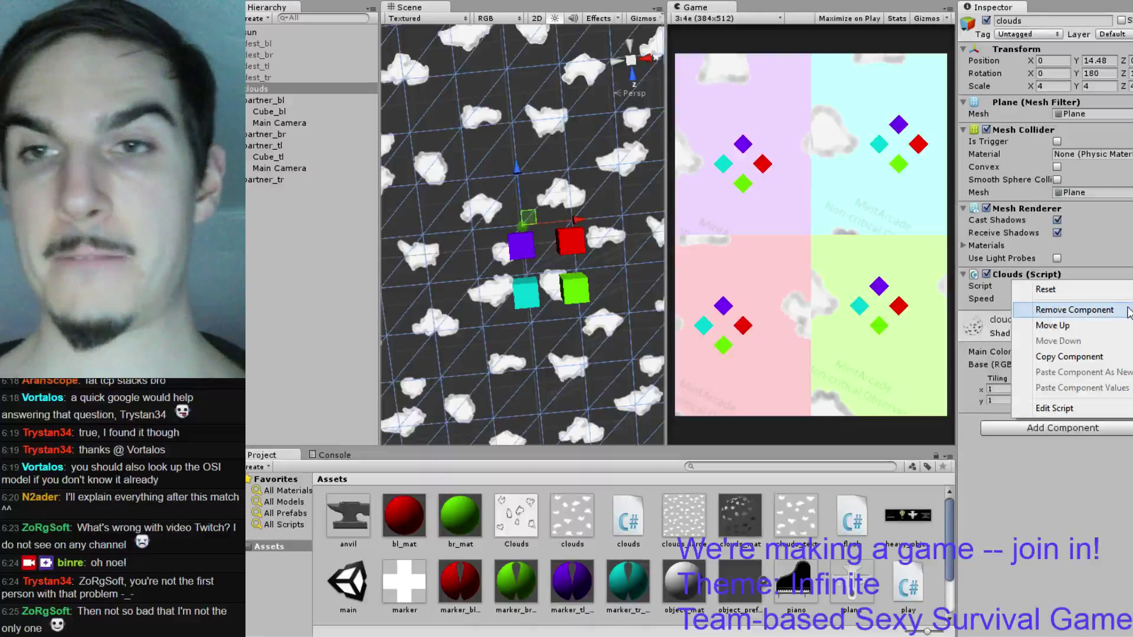
pyautogui.click(1074, 310)
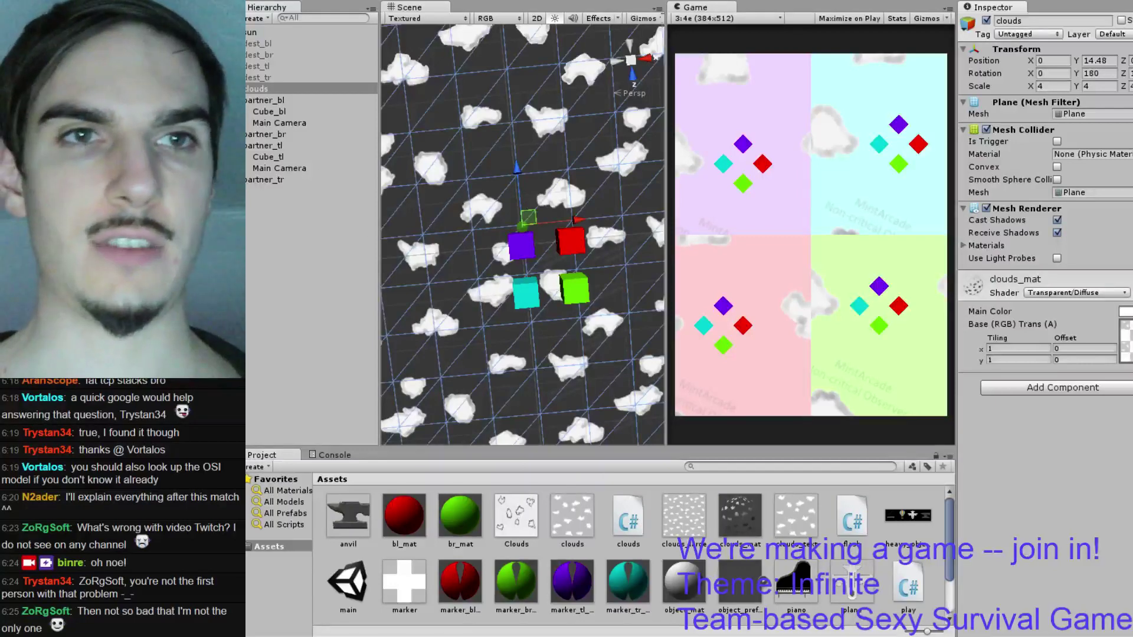
pyautogui.hotkey('alt', 'Tab')
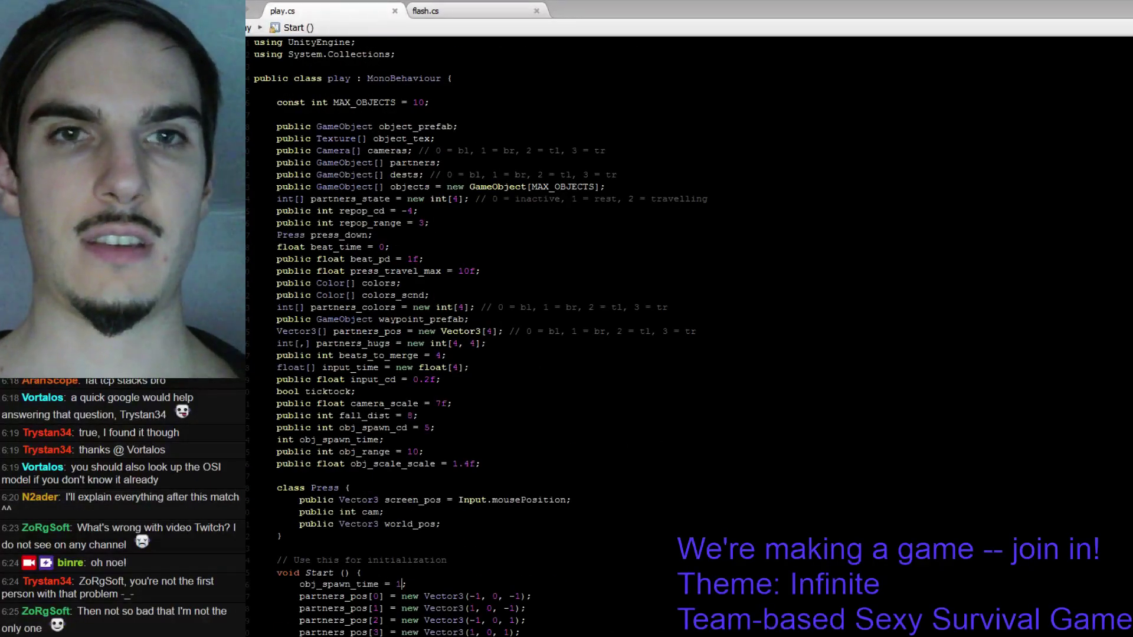
# - Add 'public GameObject clouds;' below the objects declaration in play.cs and save
pyautogui.click(606, 186)
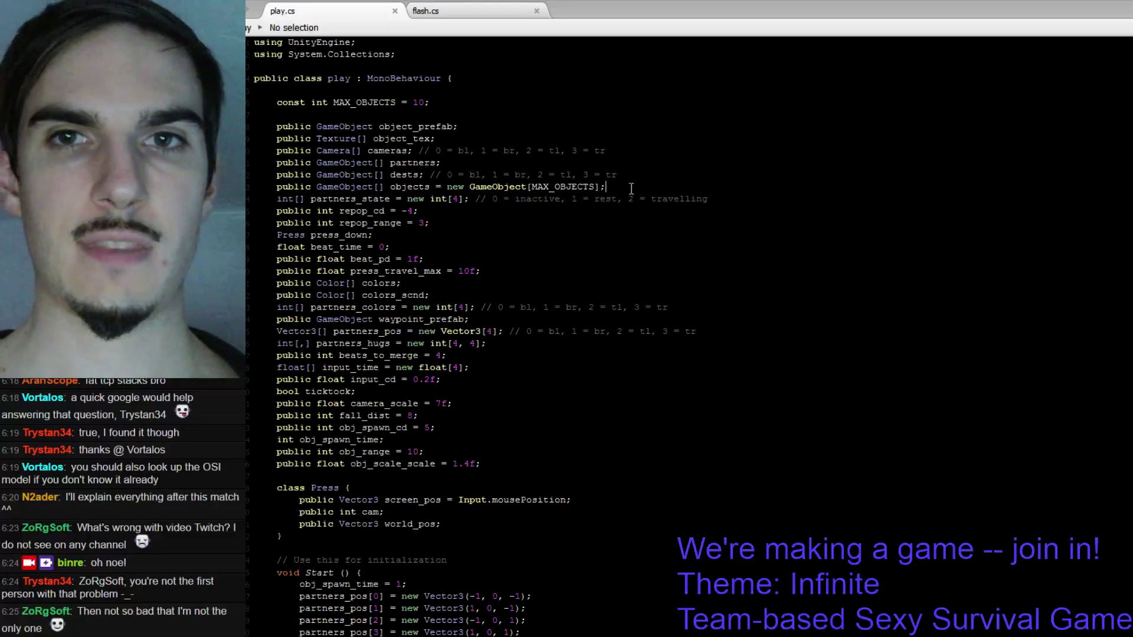
pyautogui.press('Return')
pyautogui.write('public ')
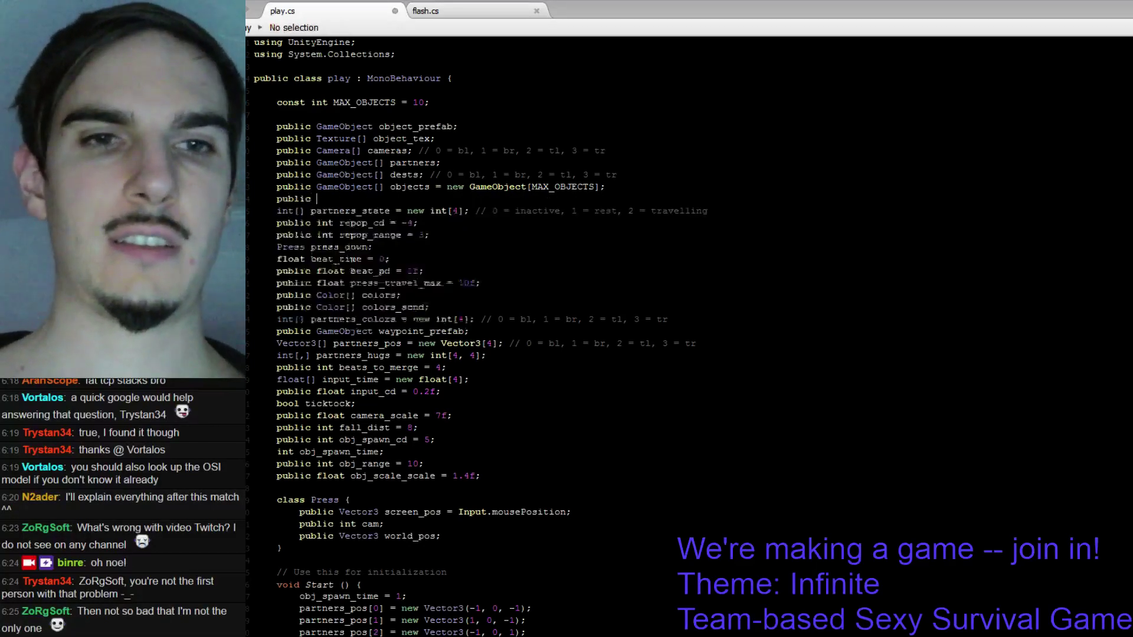
pyautogui.write('GameOb')
pyautogui.press('Return')
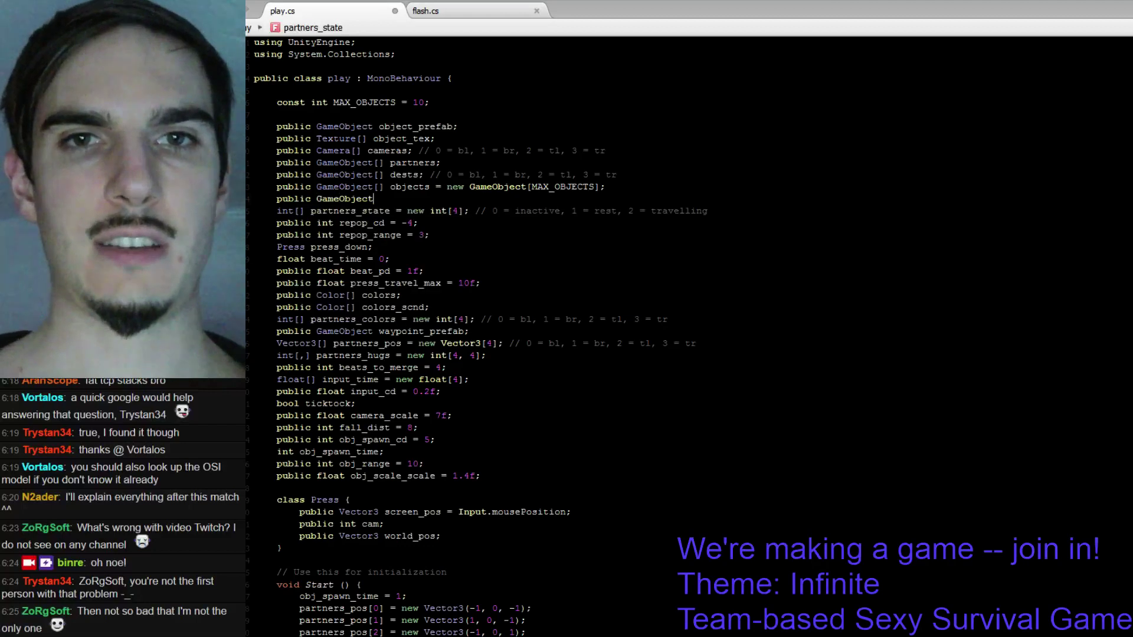
pyautogui.write(' c')
pyautogui.write('louds(')
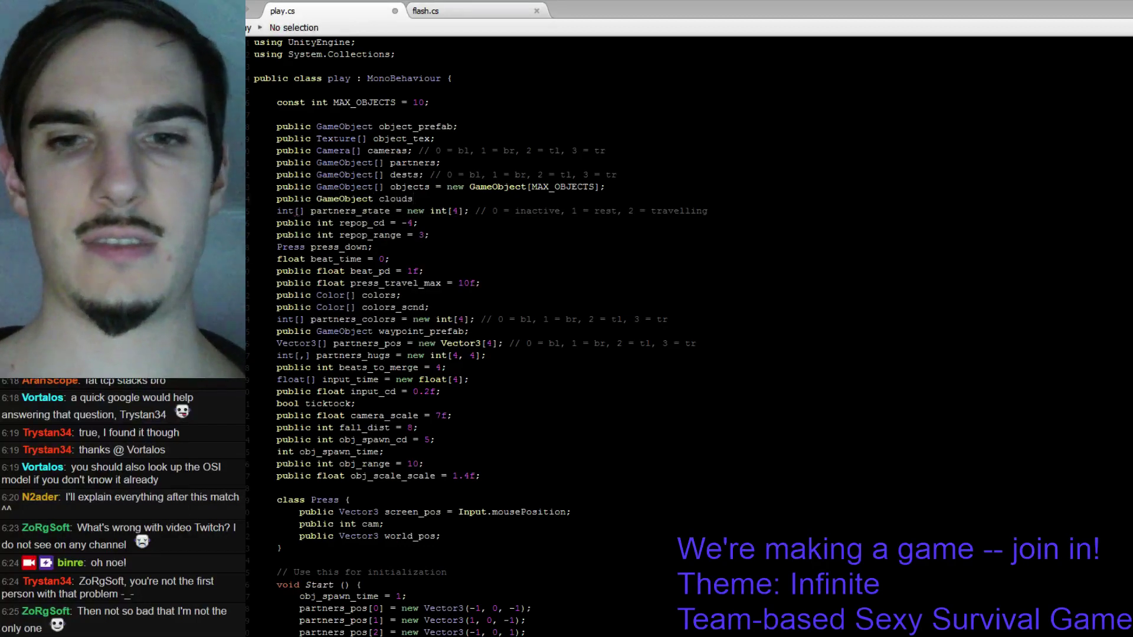
pyautogui.press('BackSpace')
pyautogui.write(';')
pyautogui.hotkey('ctrl', 's')
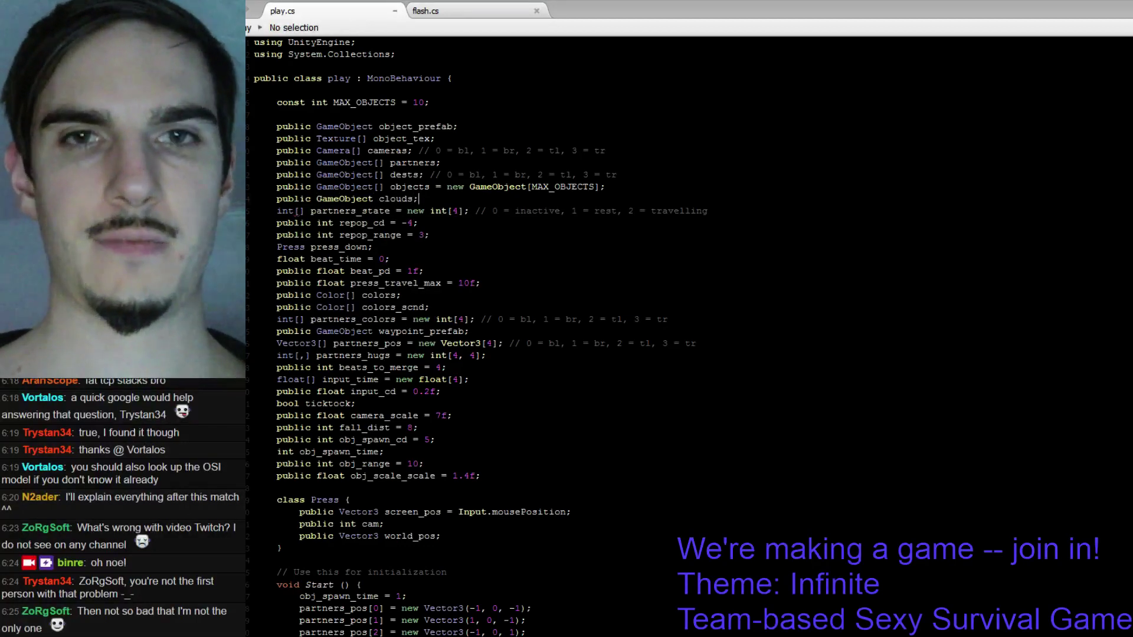
pyautogui.hotkey('alt', 'Tab')
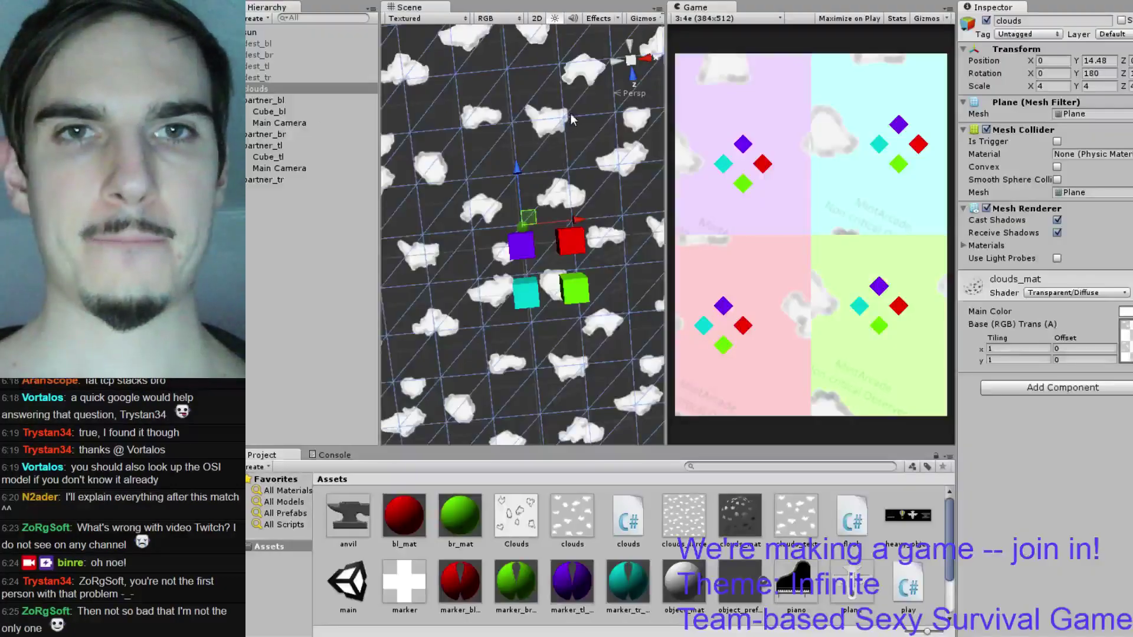
# - Select sun and drag the clouds object into its Play script's Clouds slot
pyautogui.click(254, 32)
pyautogui.moveTo(281, 90); pyautogui.dragTo(1083, 417)
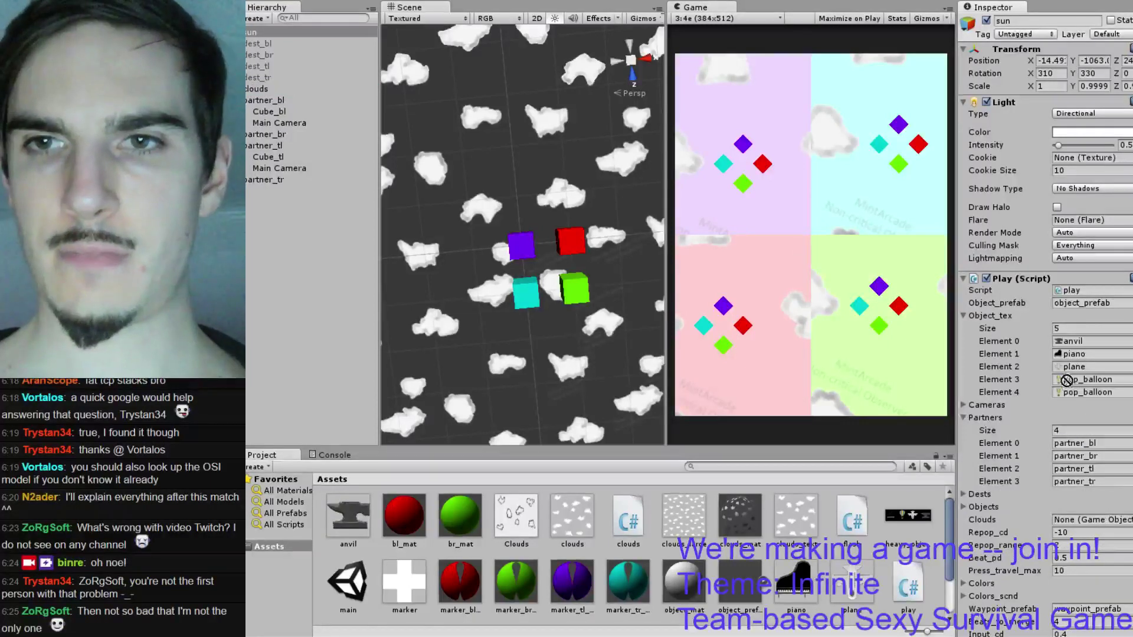
pyautogui.moveTo(1083, 417)
pyautogui.mouseDown()
pyautogui.moveTo(1057, 327)
pyautogui.moveTo(1073, 523)
pyautogui.mouseUp()
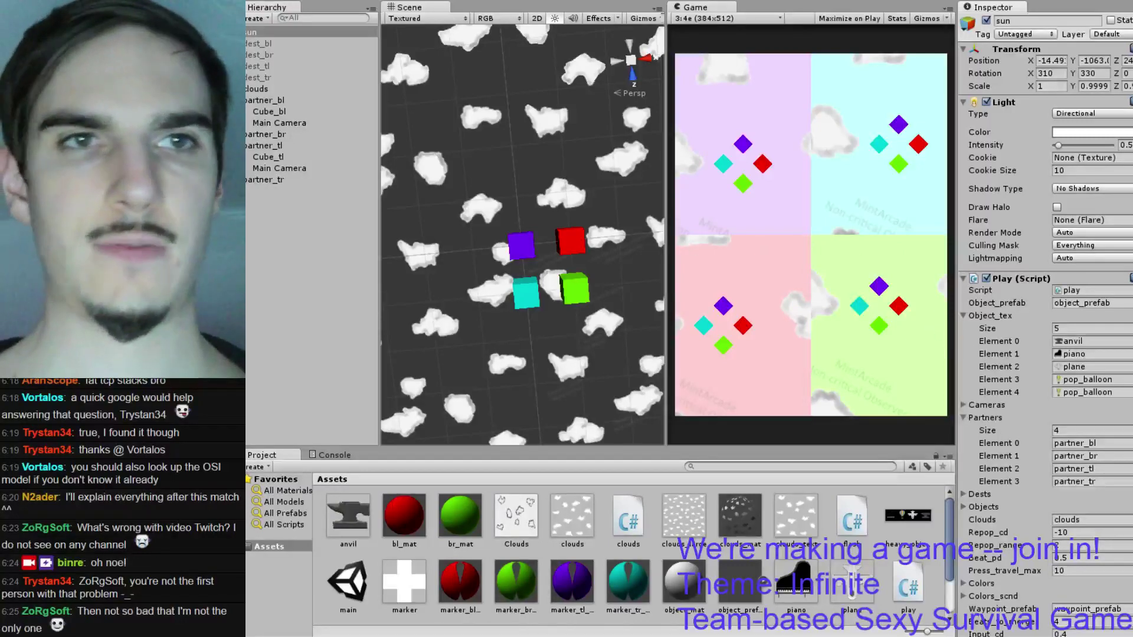
# - Scroll play.cs to Downbeat() and insert a blank line after its opening brace
pyautogui.hotkey('alt', 'Tab')
pyautogui.scroll(-13, 685, 330)
pyautogui.scroll(-13, 684, 330)
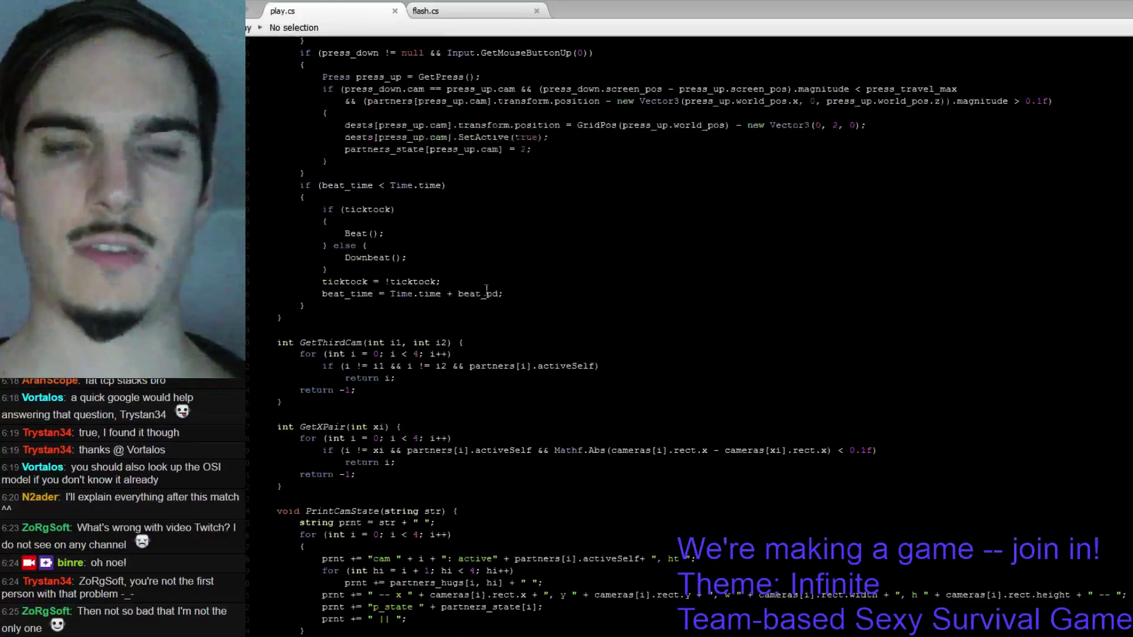
pyautogui.scroll(-13, 685, 331)
pyautogui.scroll(-9, 484, 252)
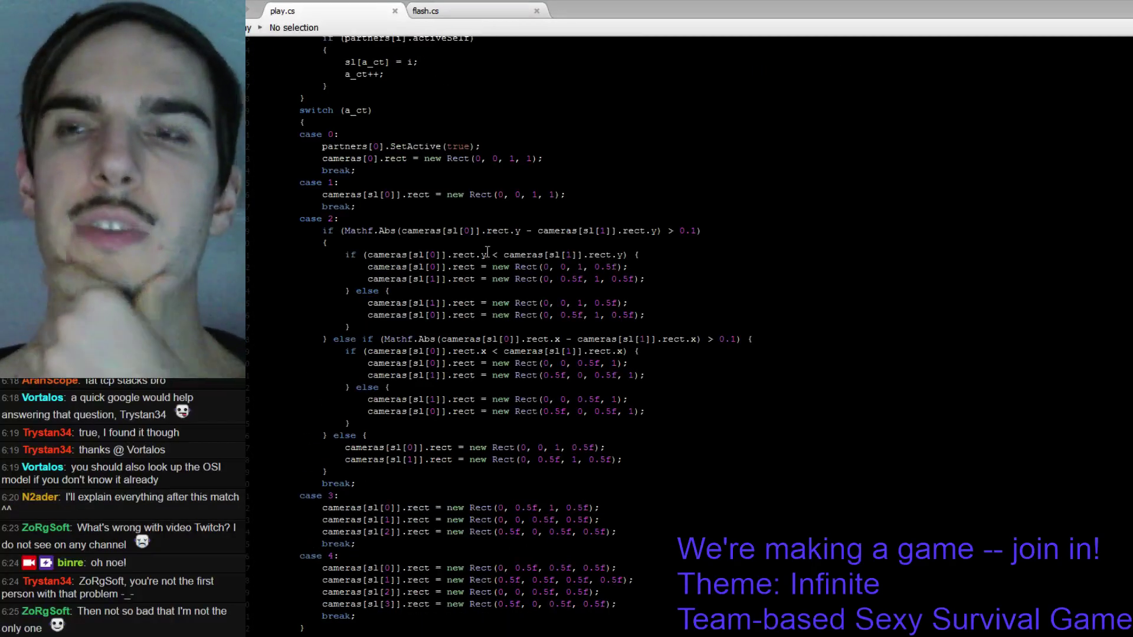
pyautogui.scroll(-4, 484, 272)
pyautogui.scroll(-9, 484, 271)
pyautogui.scroll(-8, 483, 272)
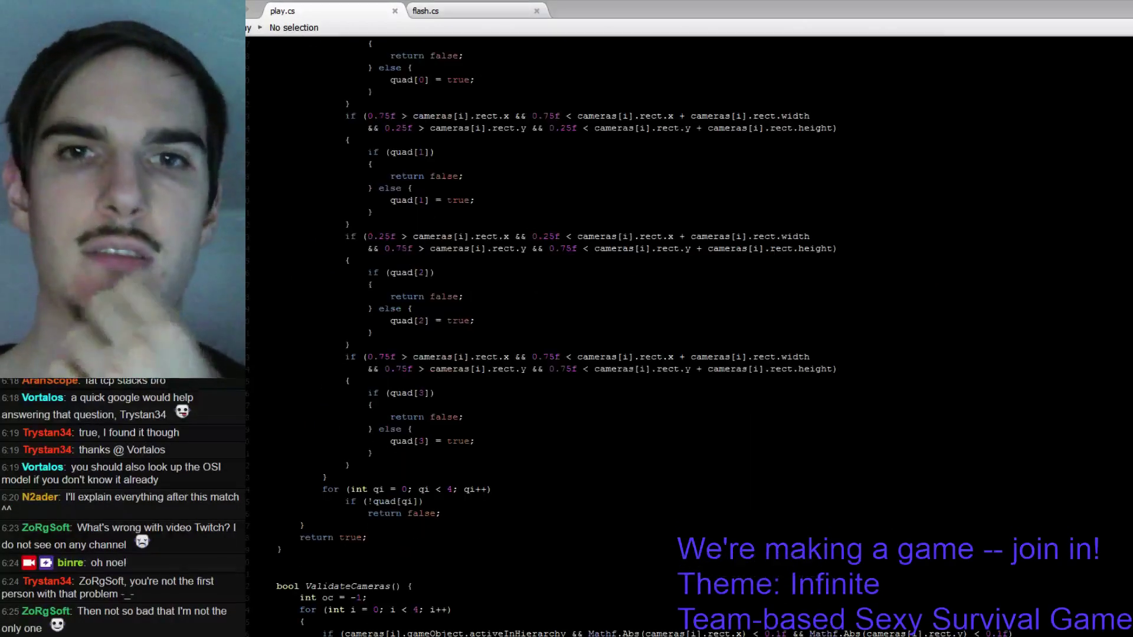
pyautogui.scroll(-4, 484, 271)
pyautogui.scroll(-5, 505, 297)
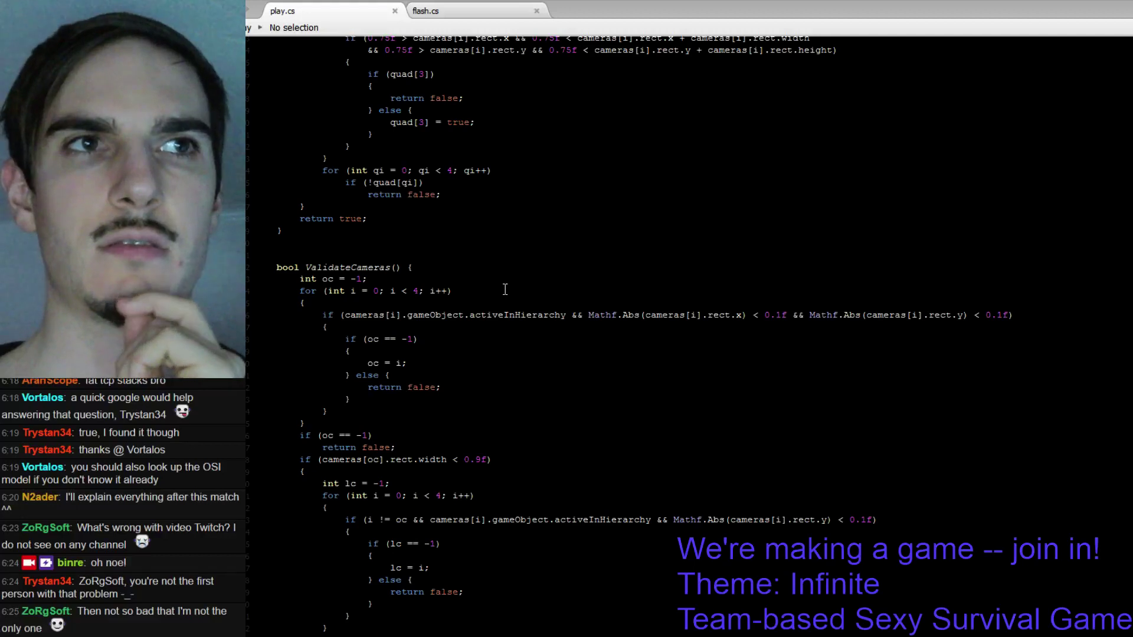
pyautogui.scroll(-1, 506, 291)
pyautogui.scroll(-5, 505, 290)
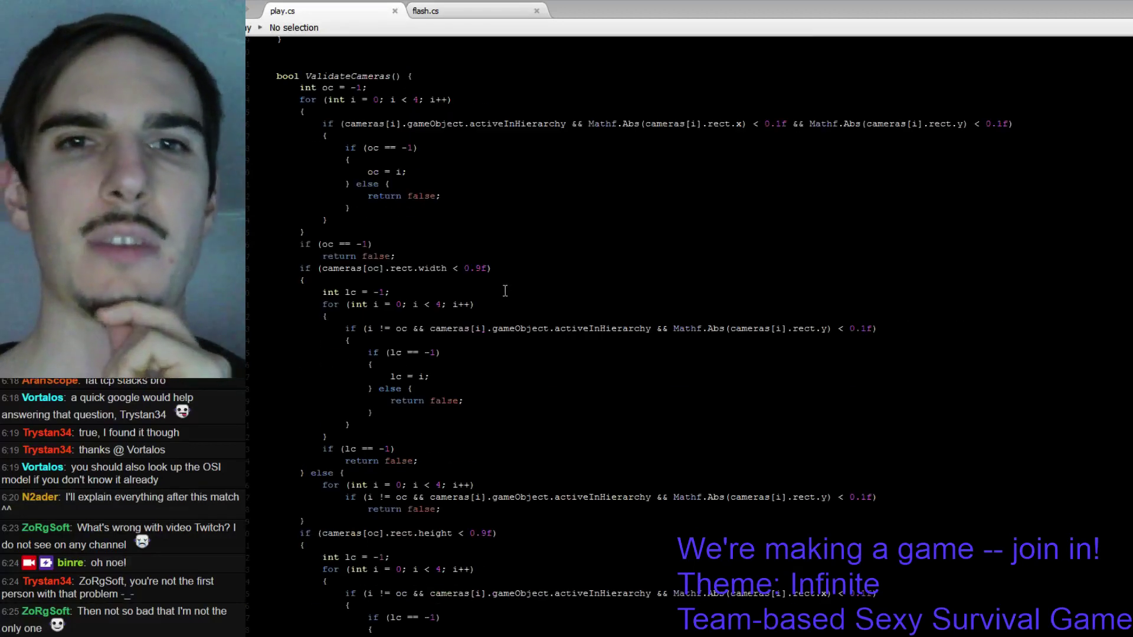
pyautogui.scroll(-12, 505, 290)
pyautogui.scroll(-7, 506, 290)
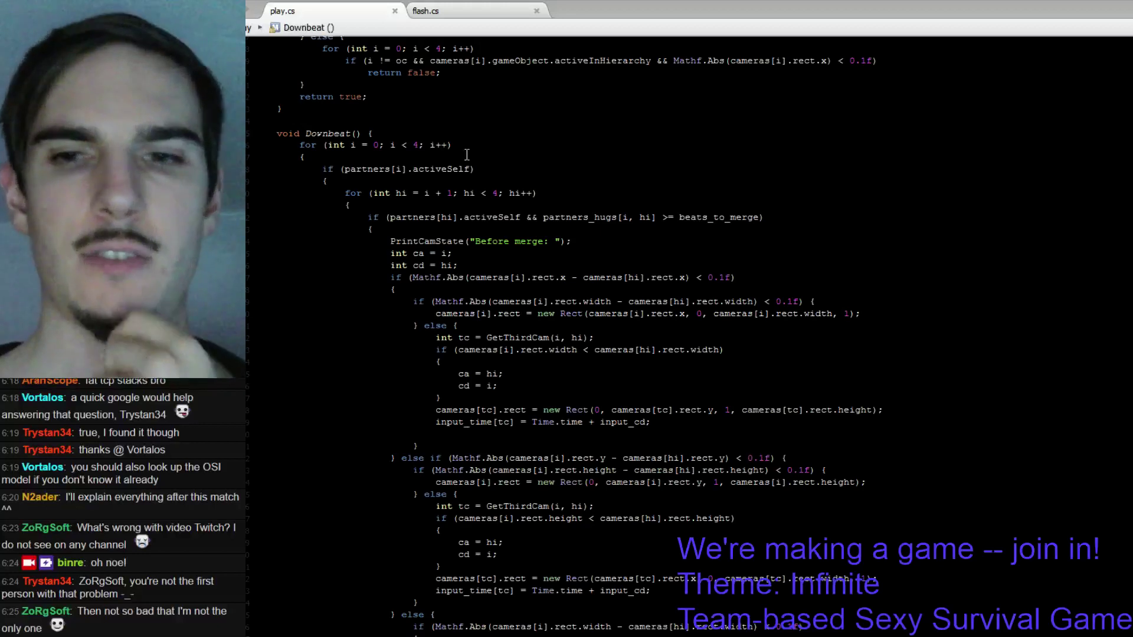
pyautogui.press('Return')
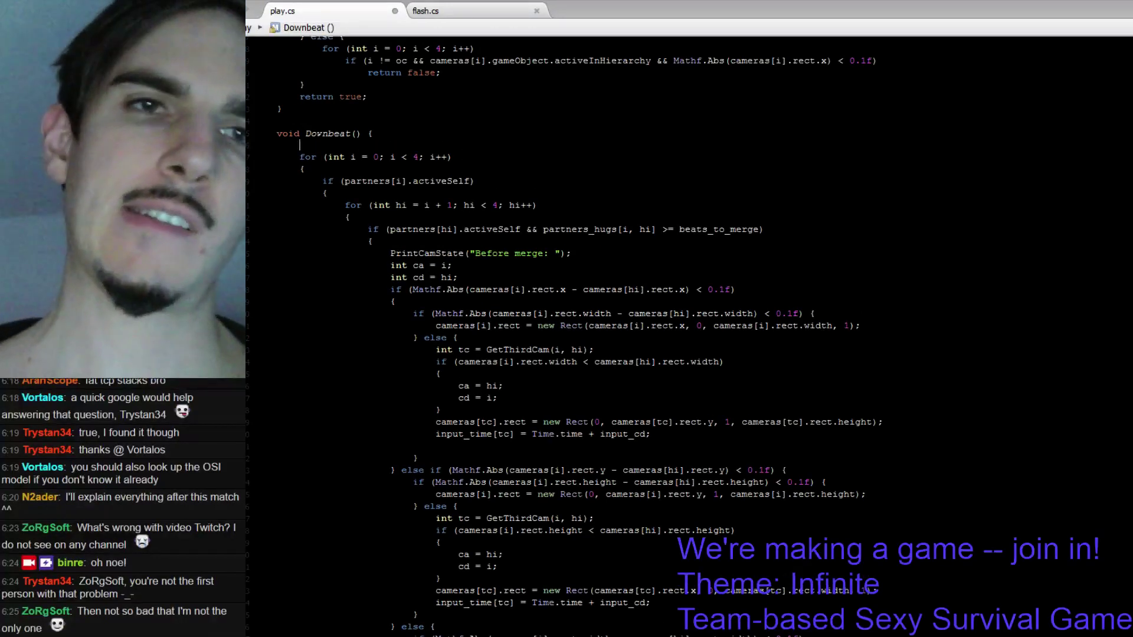
# - Type 'clouds.renderer.material.mainTextureOffset' in Downbeat using autocomplete
pyautogui.write('clouds')
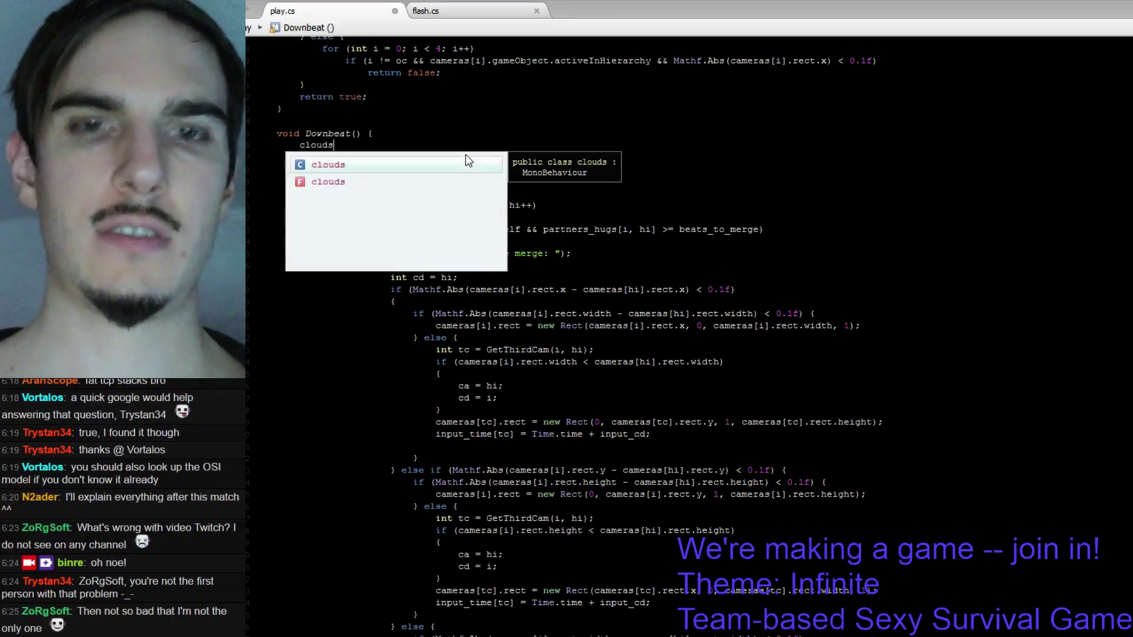
pyautogui.write('.')
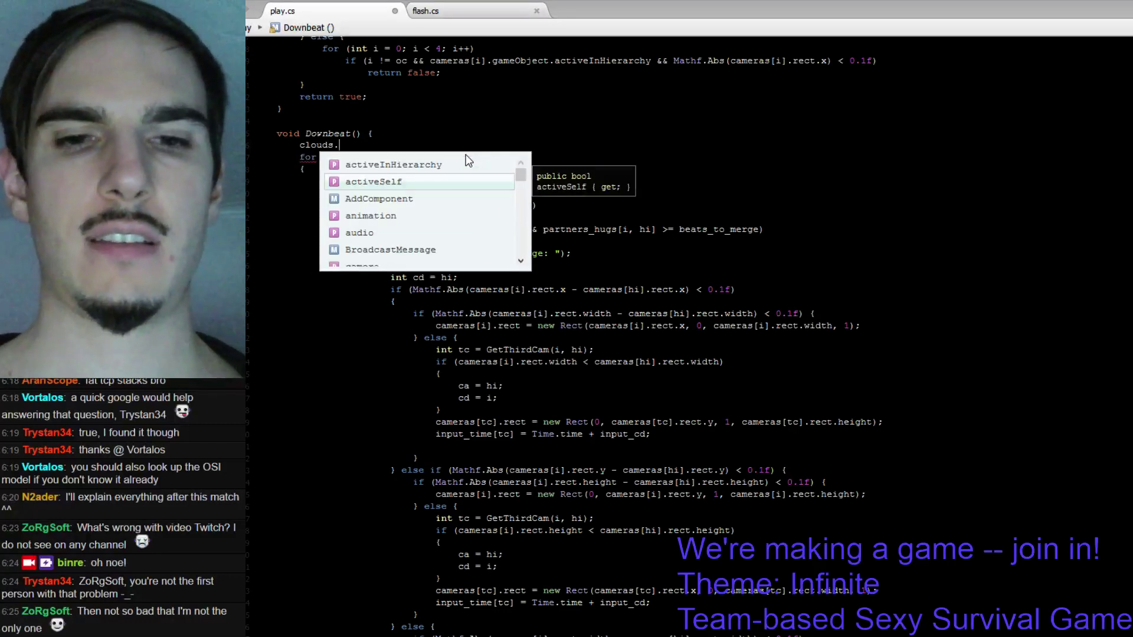
pyautogui.write('transform.')
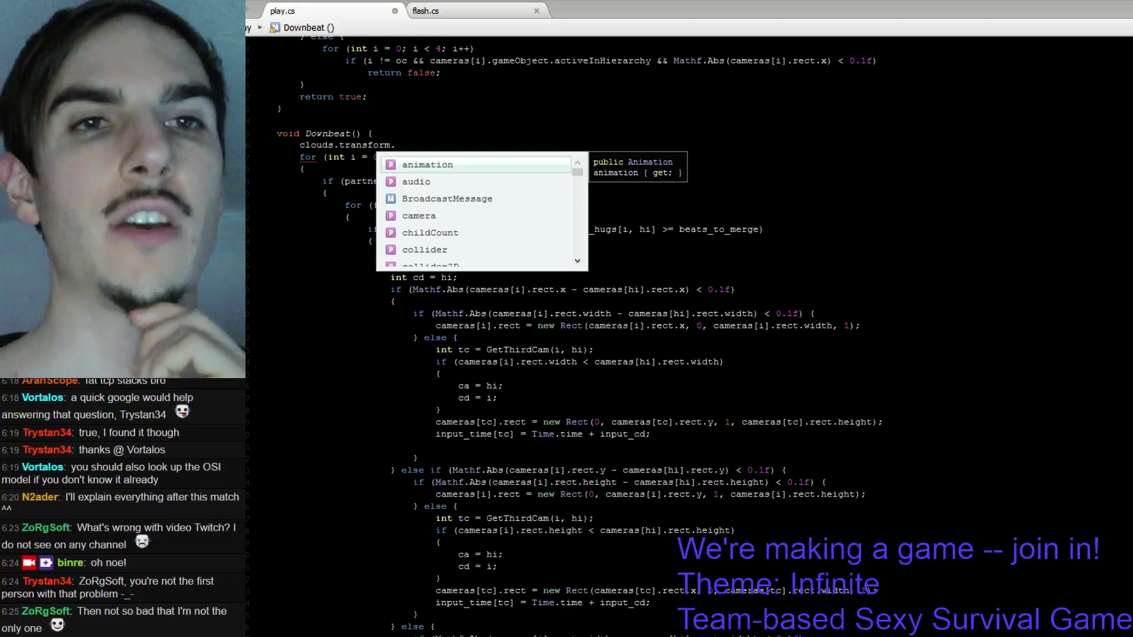
pyautogui.press('BackSpace')
pyautogui.press('BackSpace')
pyautogui.press('BackSpace')
pyautogui.press('BackSpace')
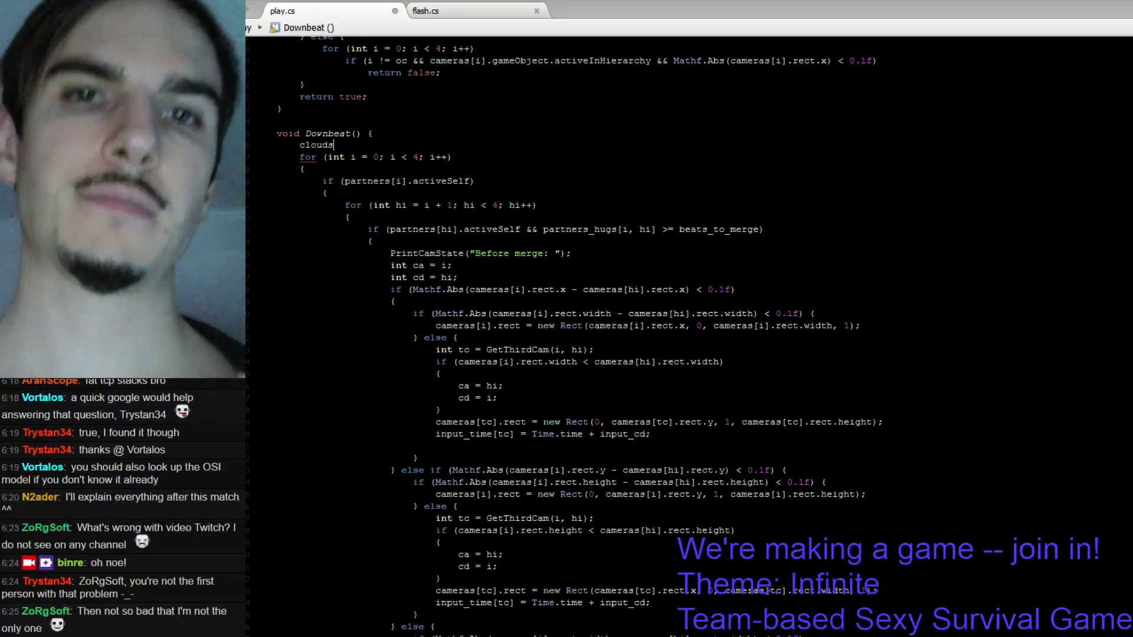
pyautogui.write('.r')
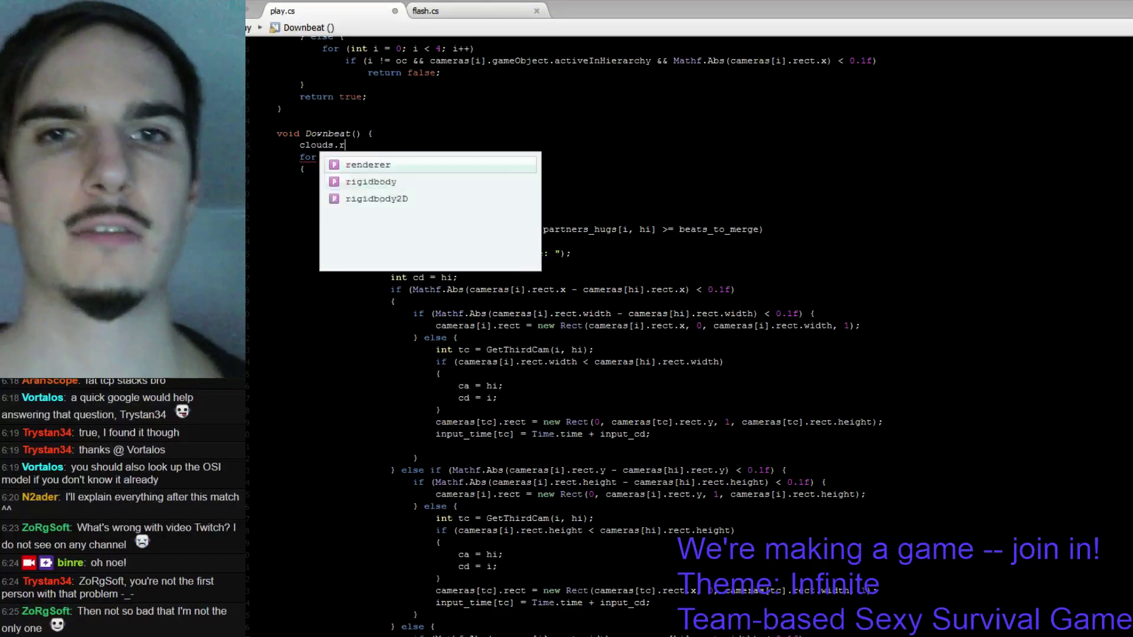
pyautogui.write('enderer.mat')
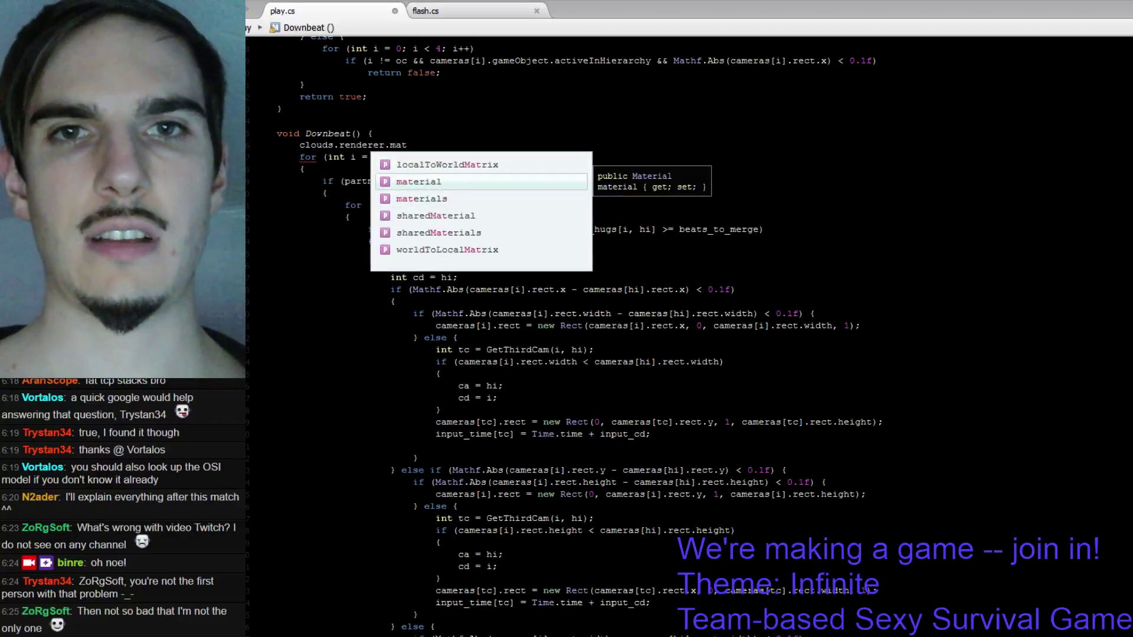
pyautogui.write('erial.')
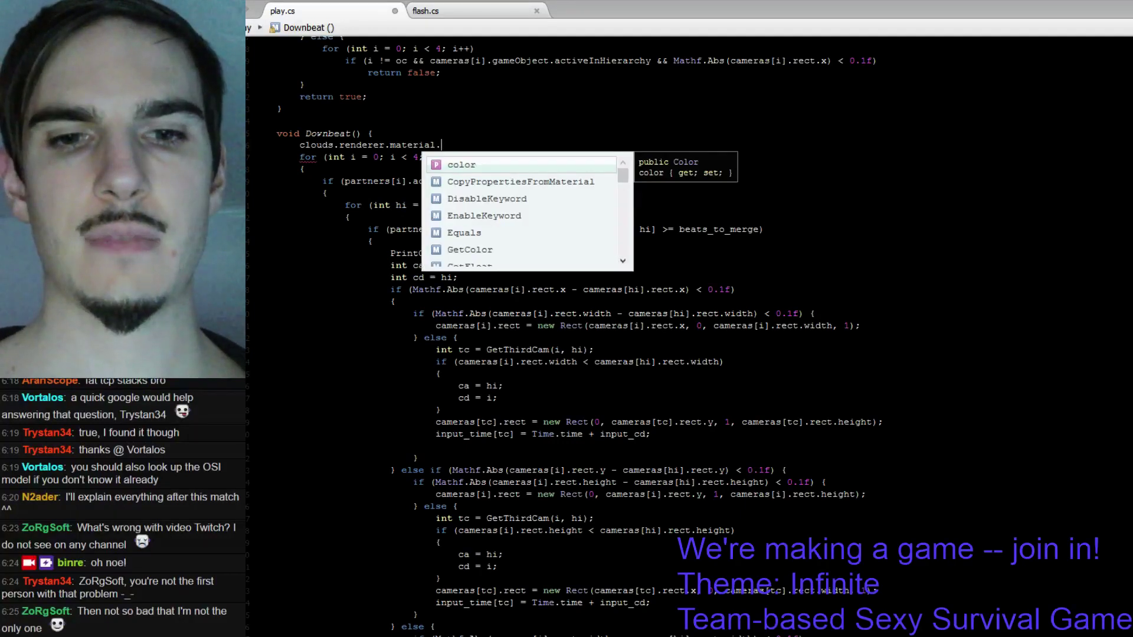
pyautogui.write('co')
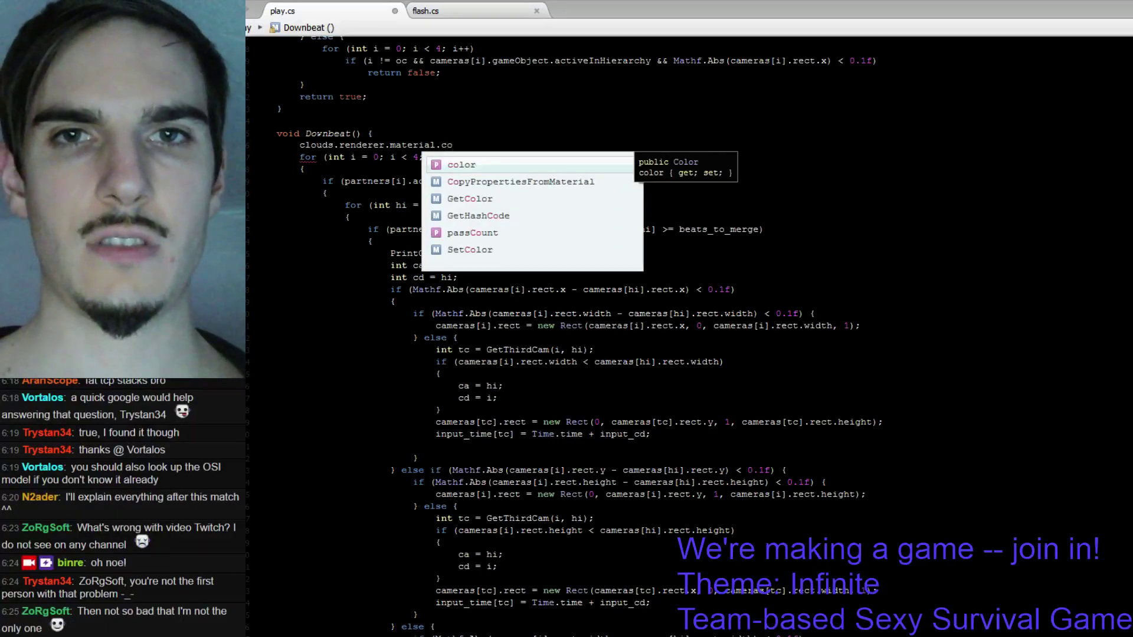
pyautogui.press('BackSpace')
pyautogui.press('BackSpace')
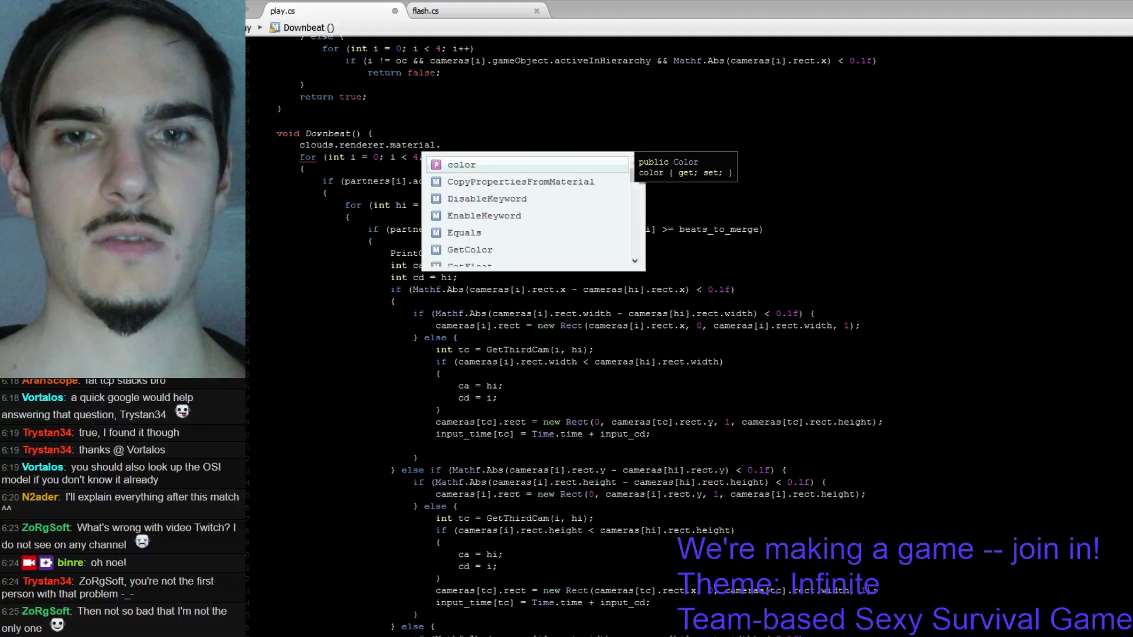
pyautogui.write('te')
pyautogui.press('Down')
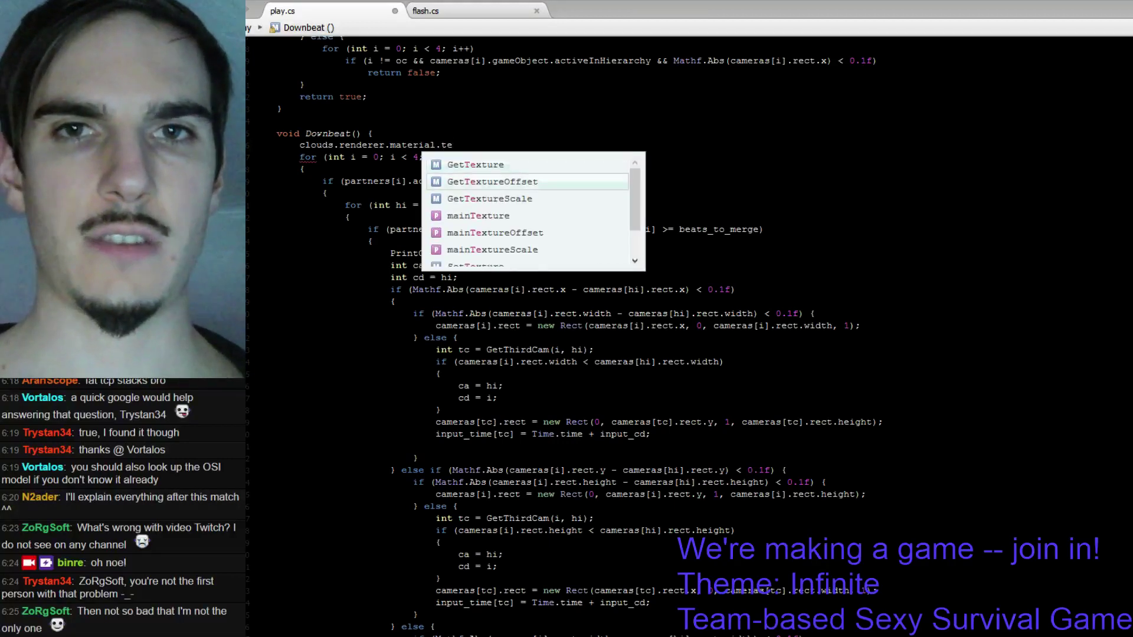
pyautogui.press('Return')
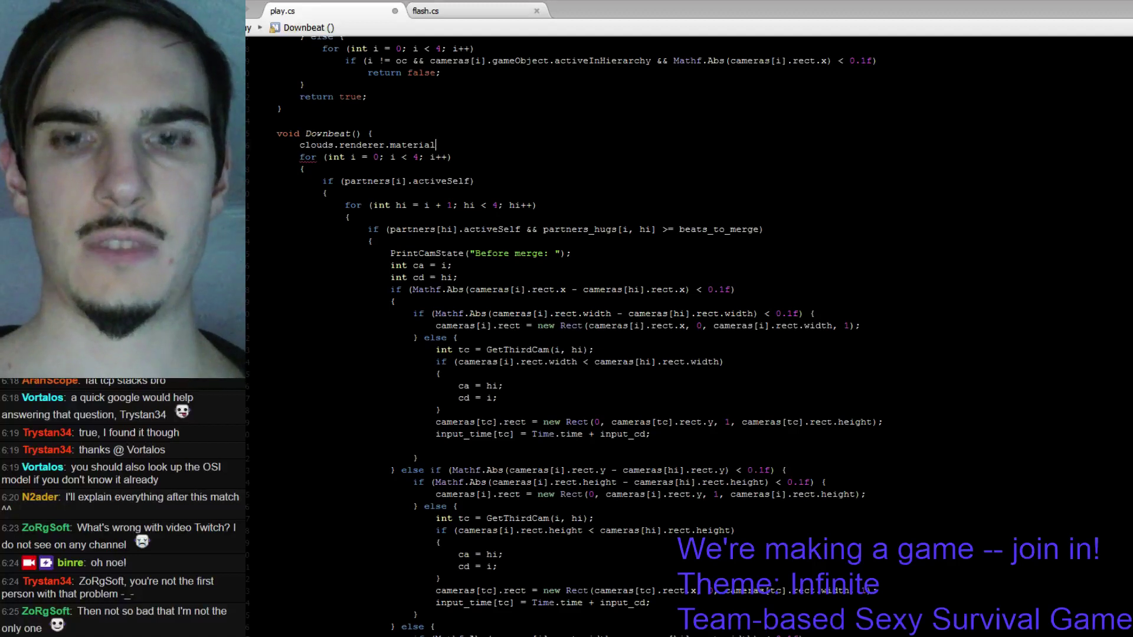
pyautogui.write('.te')
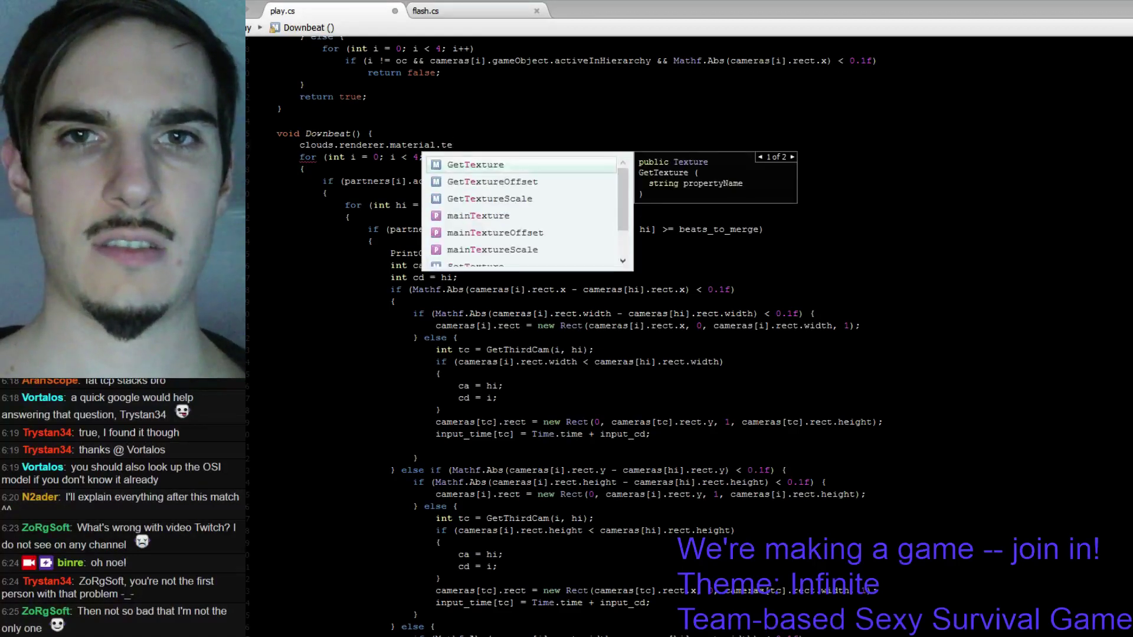
pyautogui.press('Down')
pyautogui.press('Down')
pyautogui.press('Down')
pyautogui.press('Down')
pyautogui.press('Return')
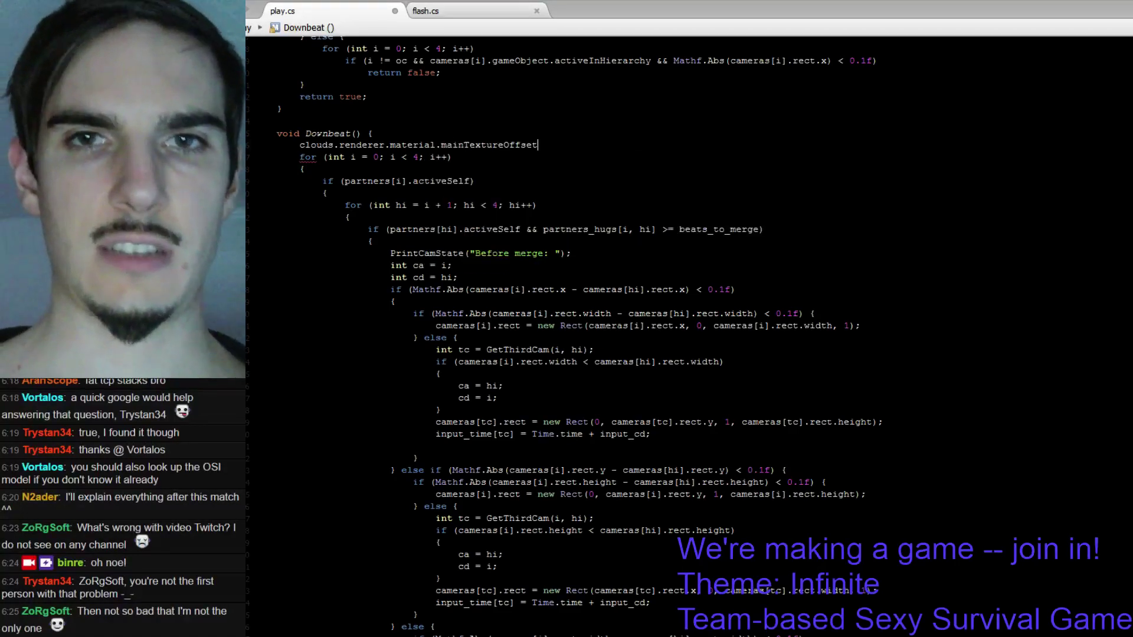
# - Append '+= new Vect', then enter 'unity script c# maintextureoffset' in the browser
pyautogui.write(' +')
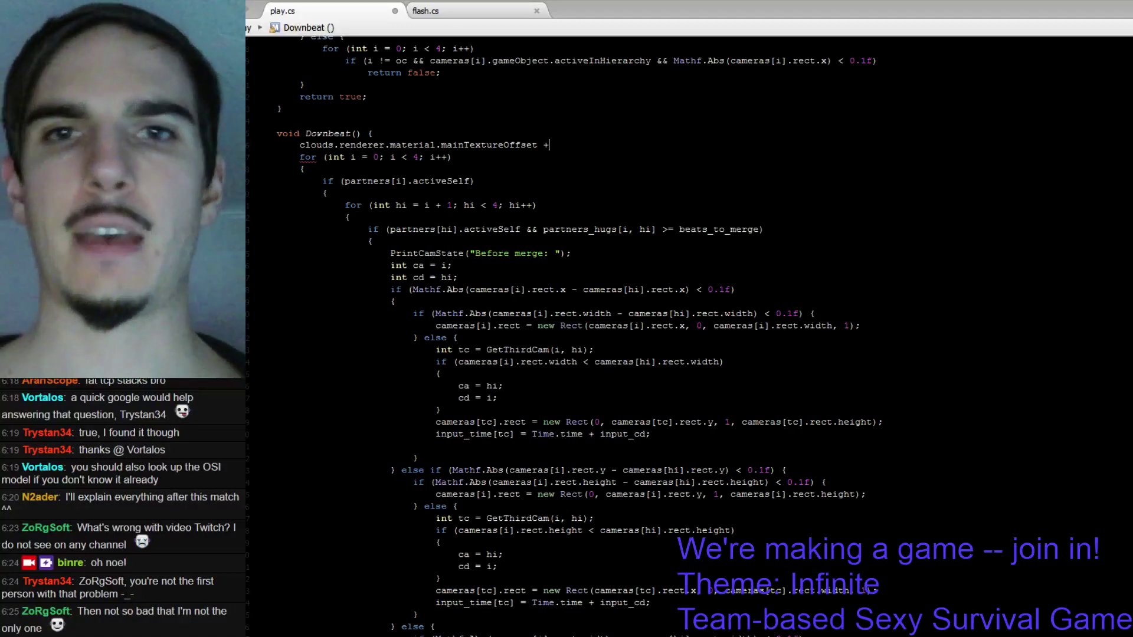
pyautogui.write('= ')
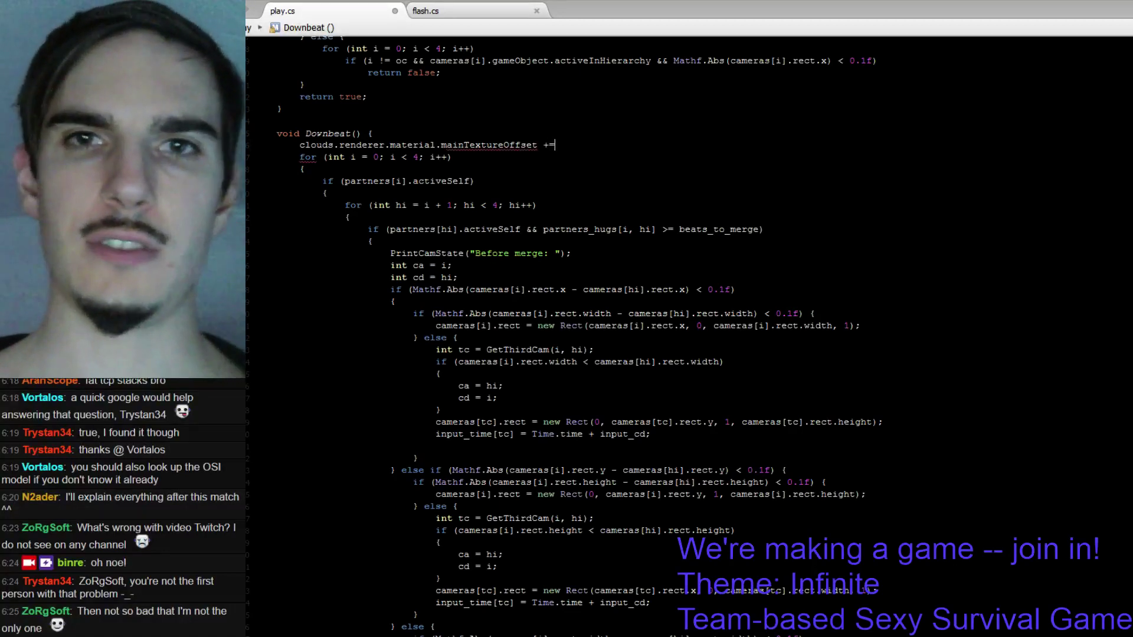
pyautogui.write('(')
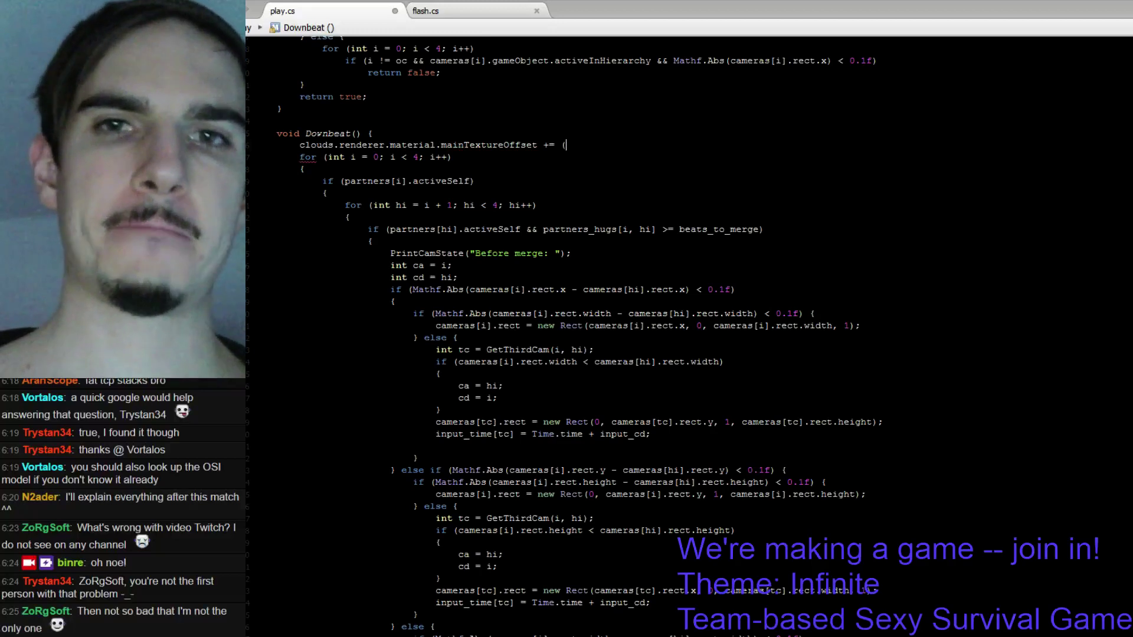
pyautogui.press('BackSpace')
pyautogui.write('new Ve')
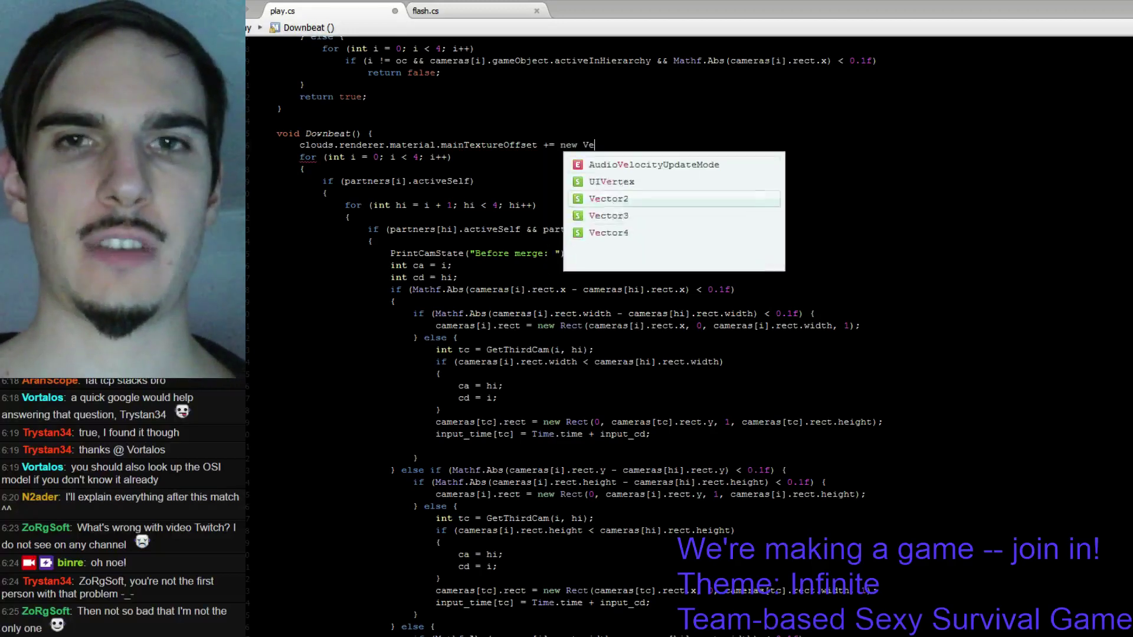
pyautogui.write('ct')
pyautogui.click(304, 169)
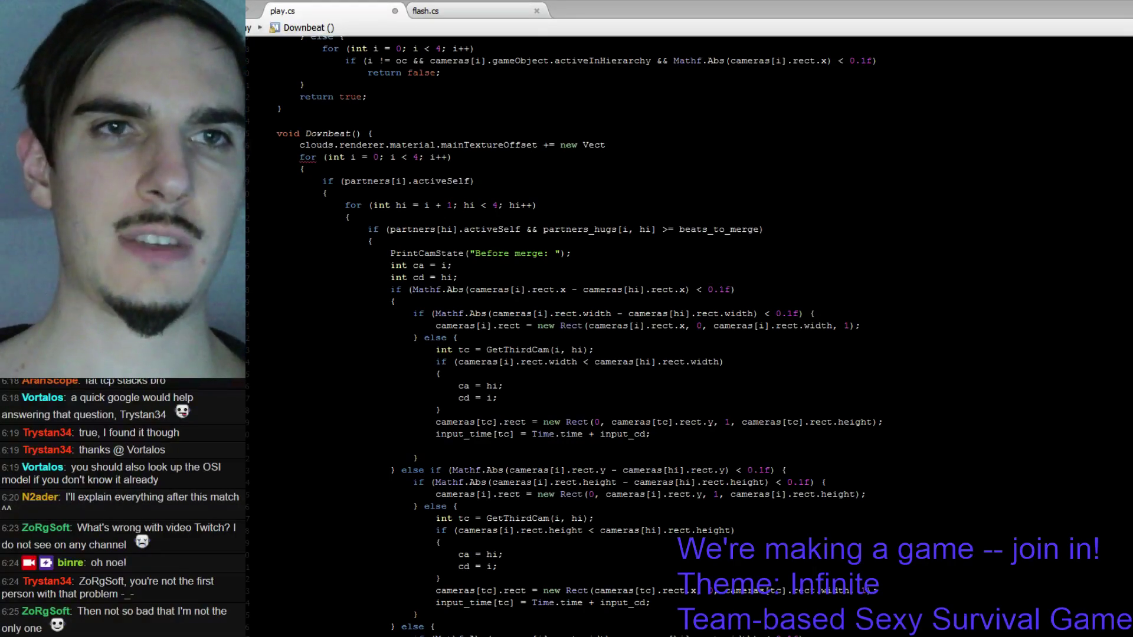
pyautogui.hotkey('alt', 'Tab')
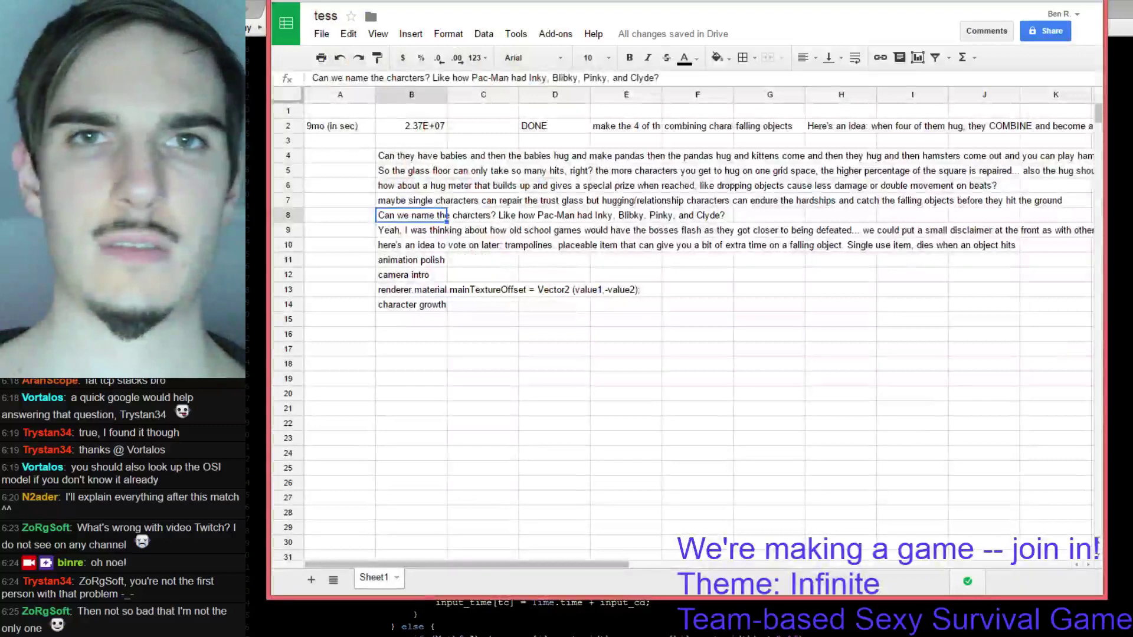
pyautogui.write('unity')
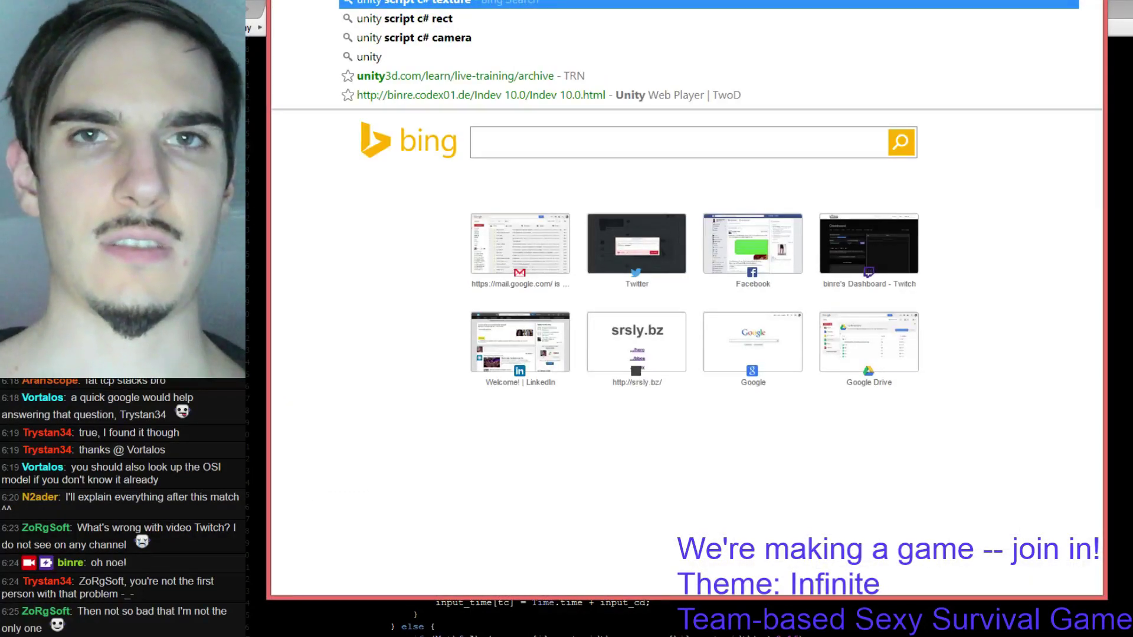
pyautogui.write(' script c# ')
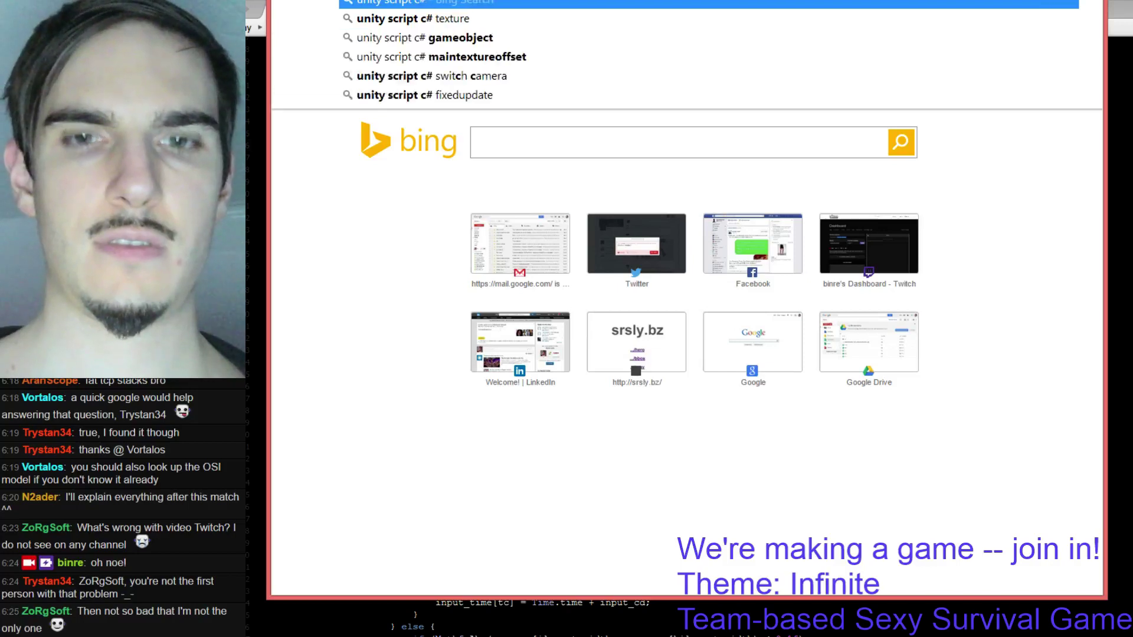
pyautogui.write('maintextureoffset')
# - Open Unity's Material.mainTextureOffset documentation from the Bing results, then return to play.cs
pyautogui.press('Return')
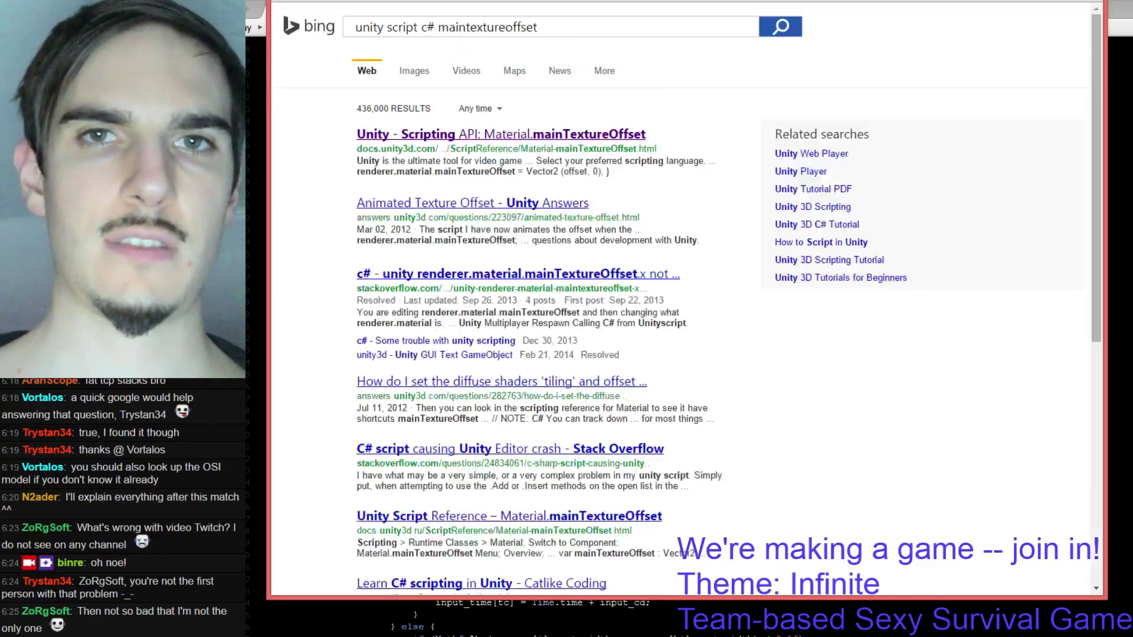
pyautogui.click(598, 137)
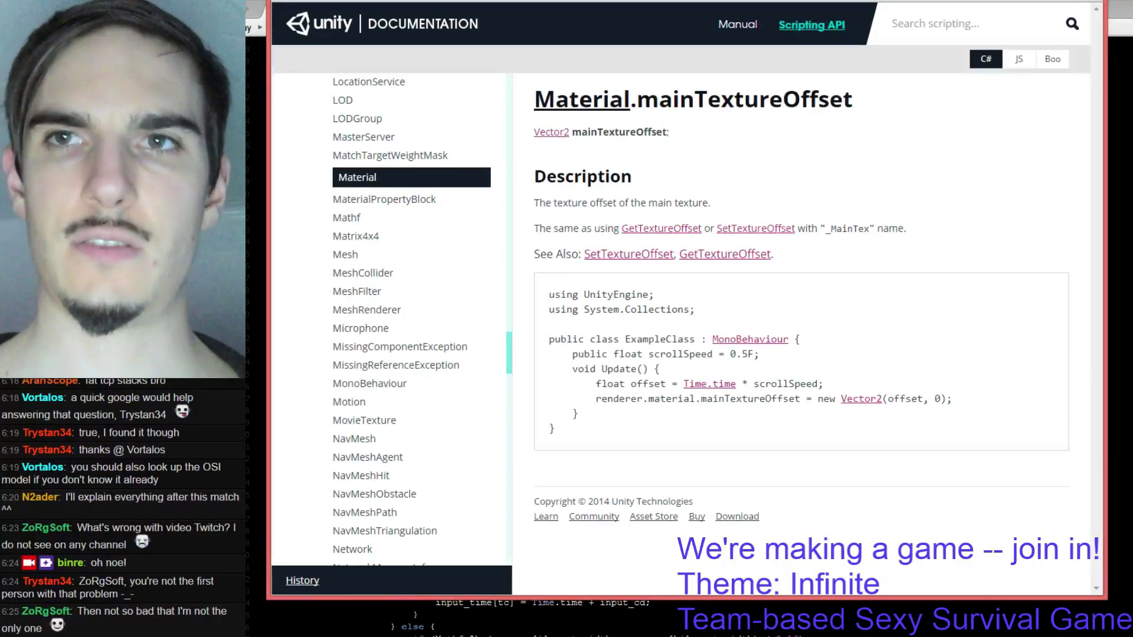
pyautogui.hotkey('alt', 'Tab')
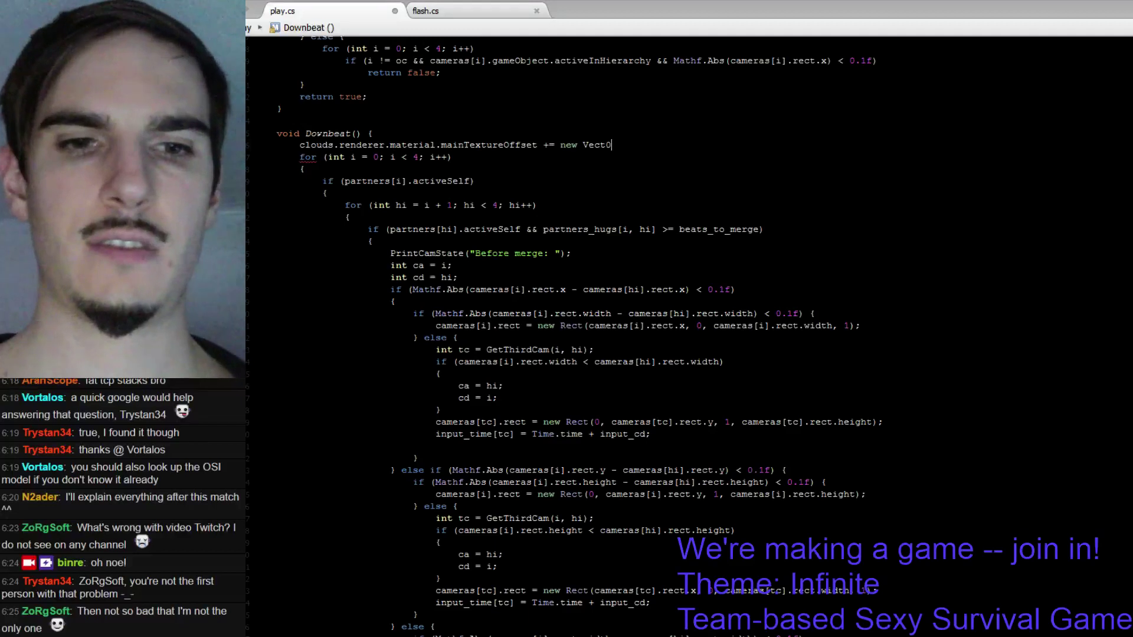
# - Finish the line as 'new Vector2(cloud_spd, cloud_spd);' and fix the Vect0r2 typo
pyautogui.write('r2(')
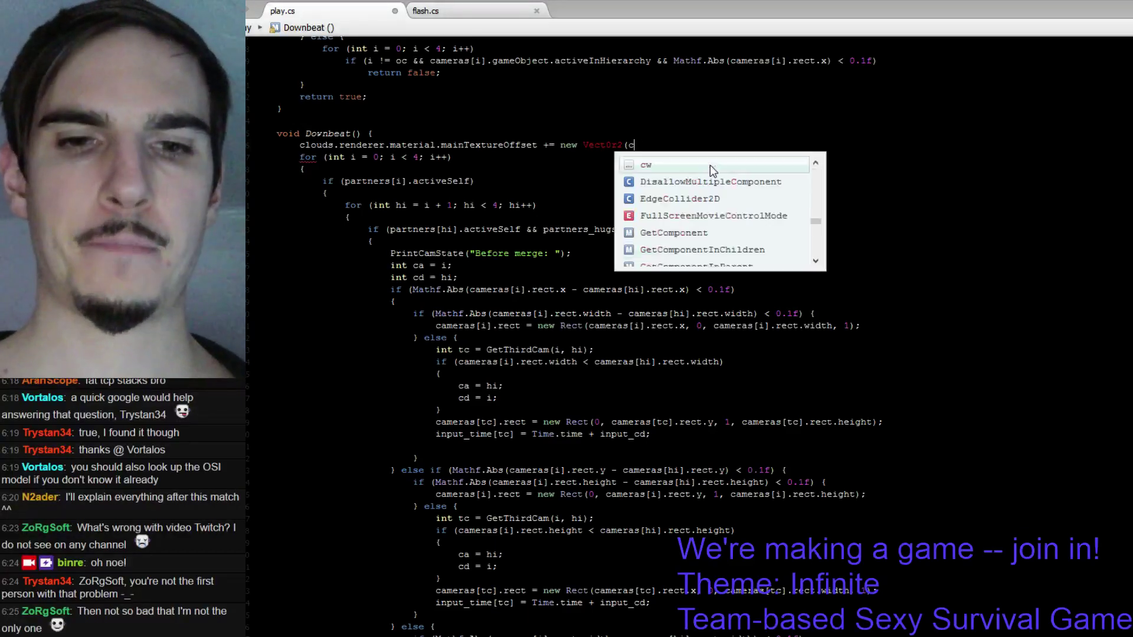
pyautogui.write('cloud_sp')
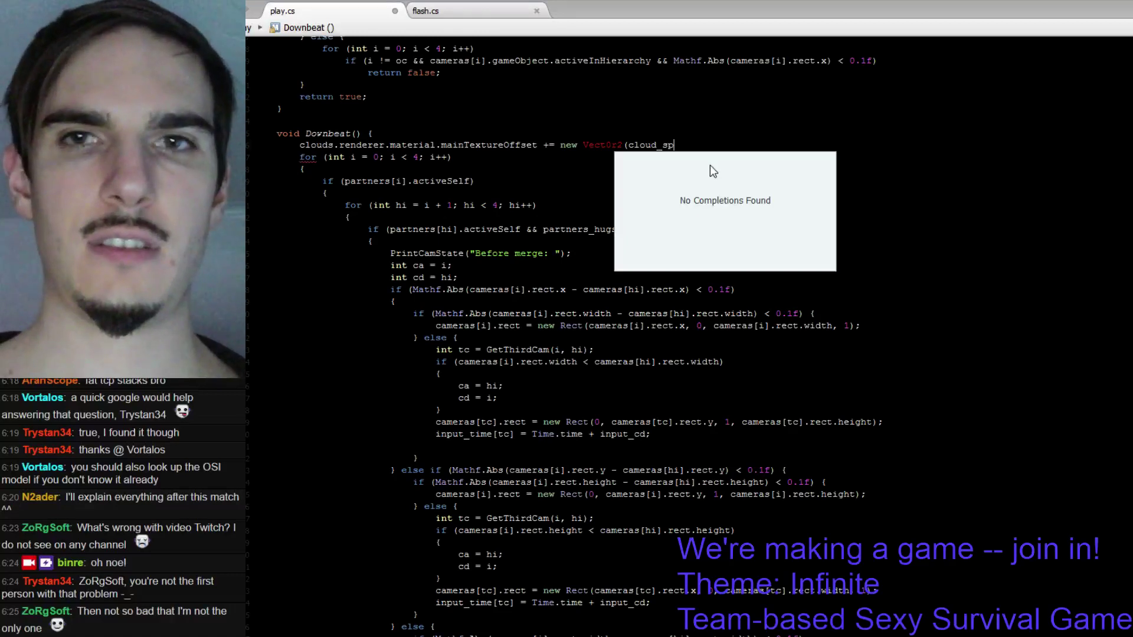
pyautogui.write('d, ')
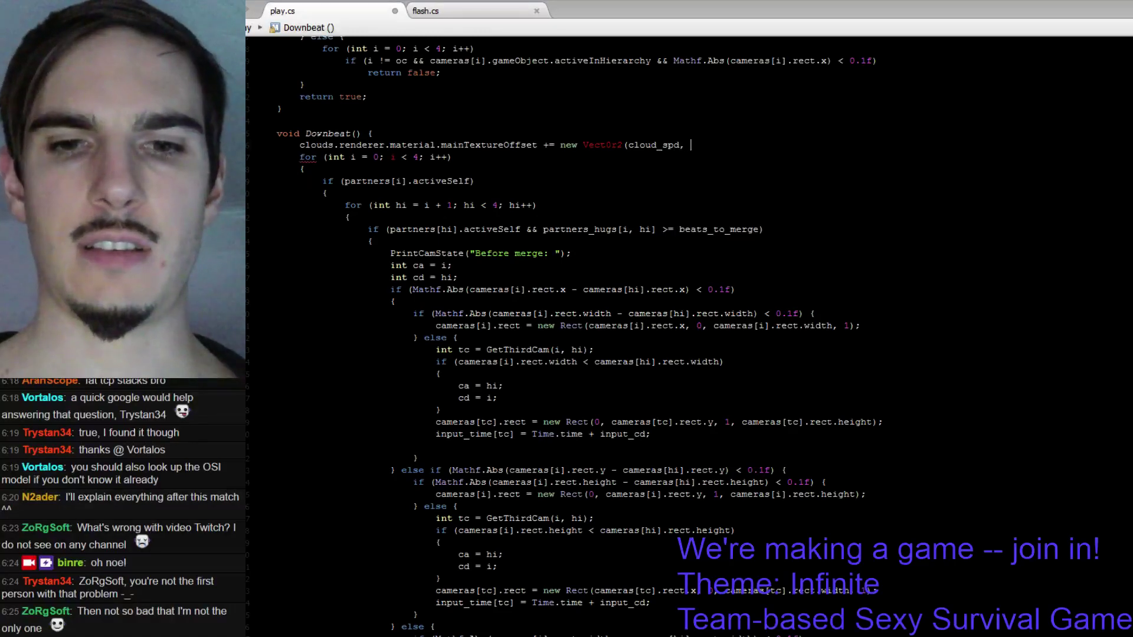
pyautogui.write('cloud_spd')
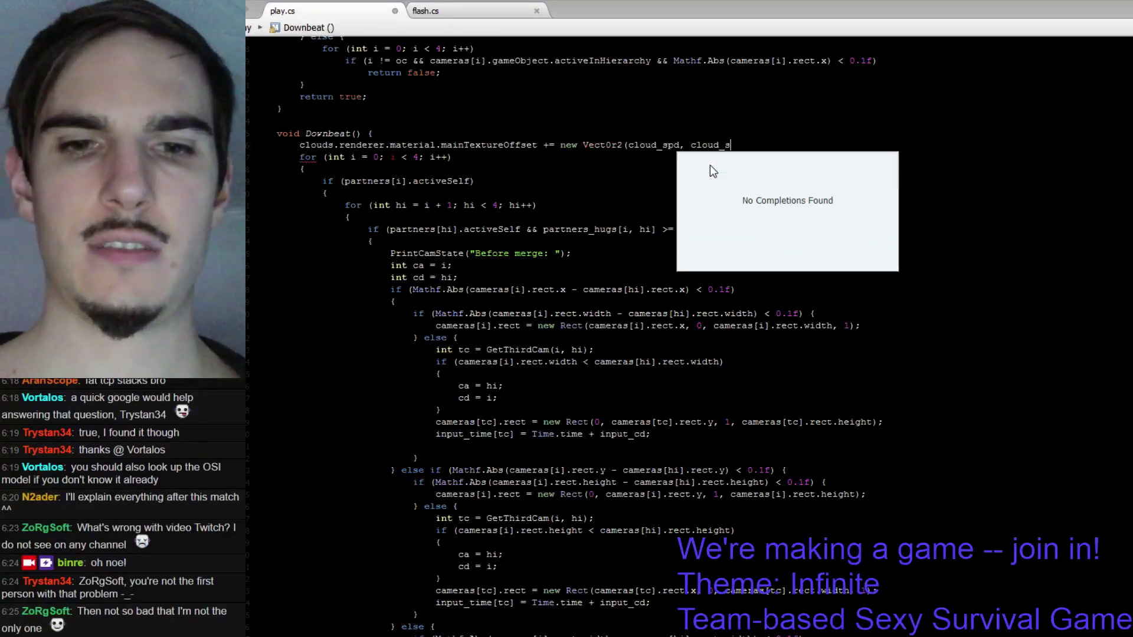
pyautogui.write(')')
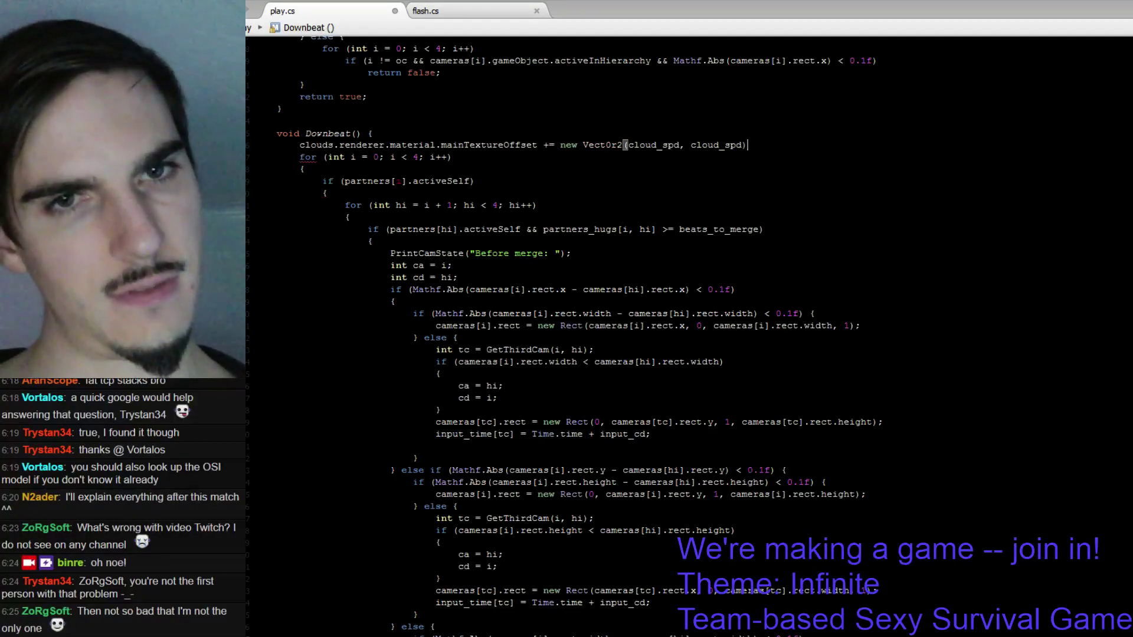
pyautogui.write(';')
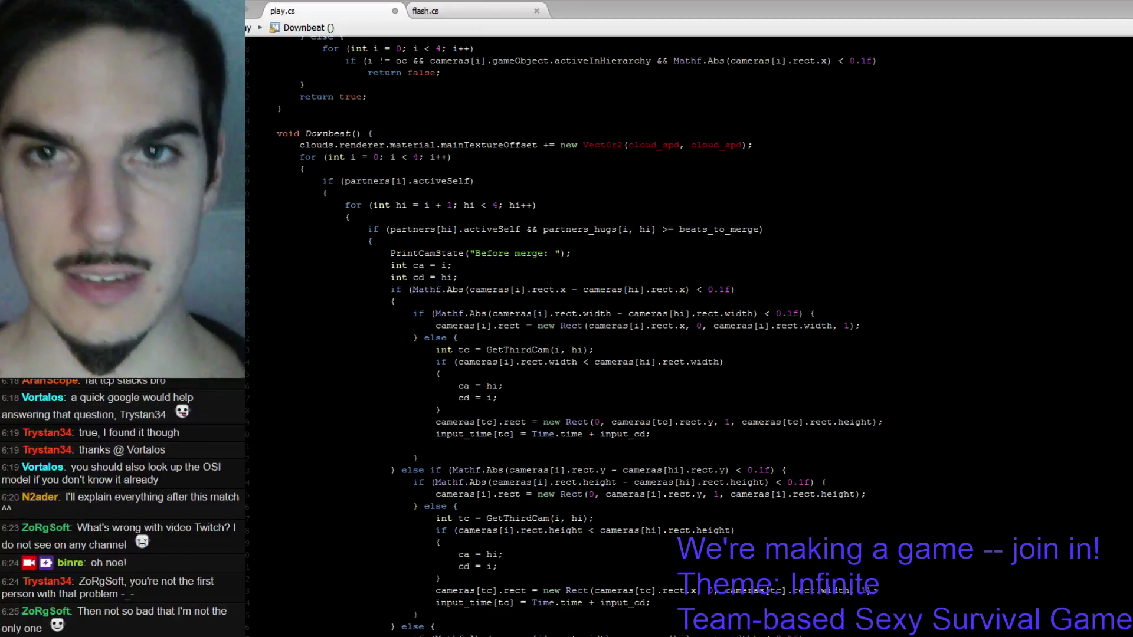
pyautogui.click(612, 145)
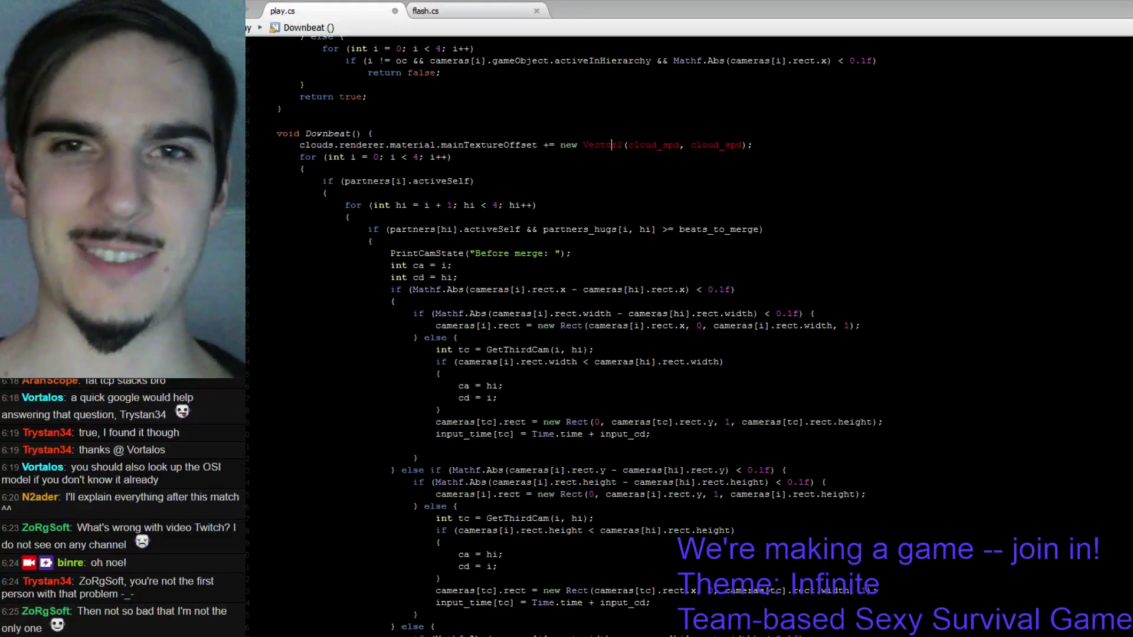
pyautogui.press('BackSpace')
pyautogui.write('o')
pyautogui.doubleClick(653, 145)
pyautogui.hotkey('ctrl', 'c')
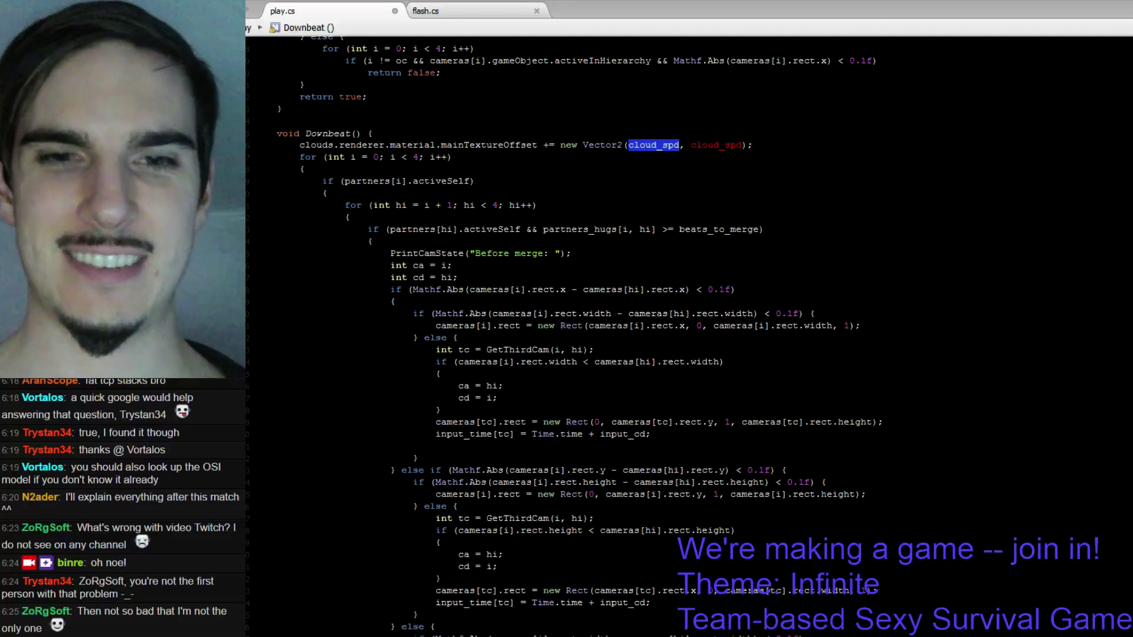
# - Start a float cloud_spd field declaration on a new line after obj_scale_scale
pyautogui.scroll(5, 690, 331)
pyautogui.scroll(5, 689, 330)
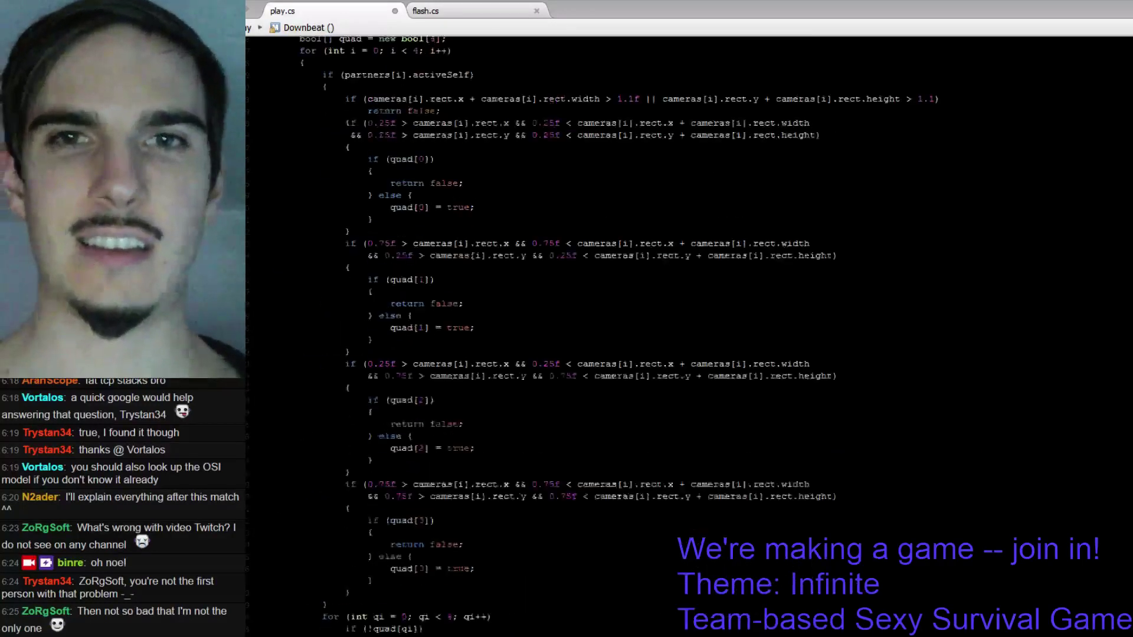
pyautogui.scroll(5, 689, 331)
pyautogui.scroll(5, 689, 331)
pyautogui.scroll(5, 689, 331)
pyautogui.scroll(5, 689, 330)
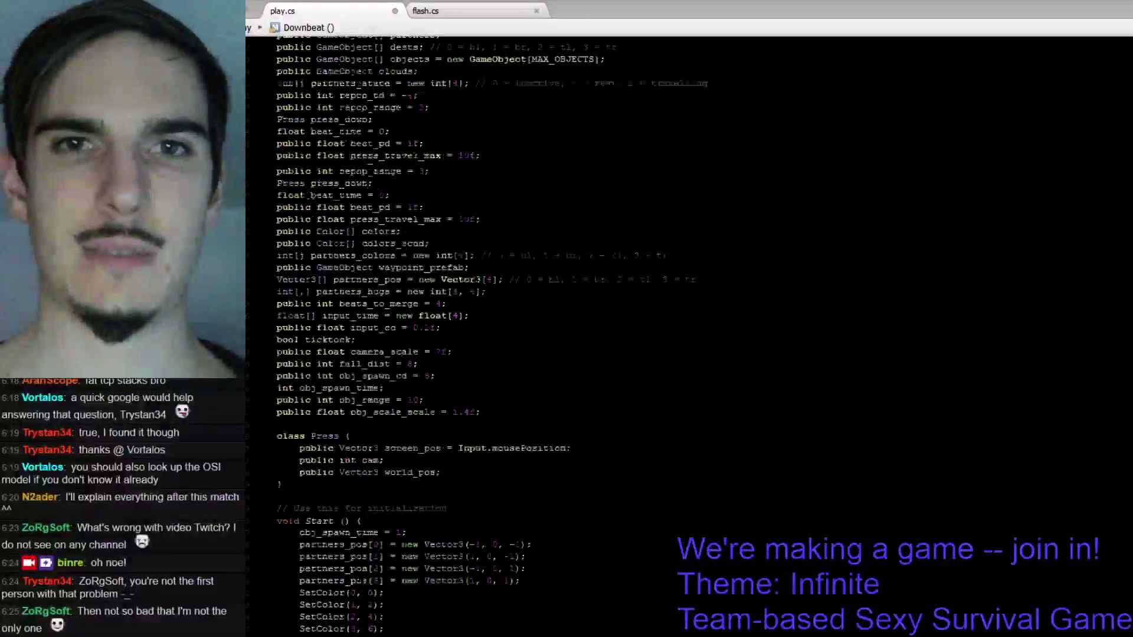
pyautogui.scroll(5, 689, 330)
pyautogui.scroll(4, 689, 331)
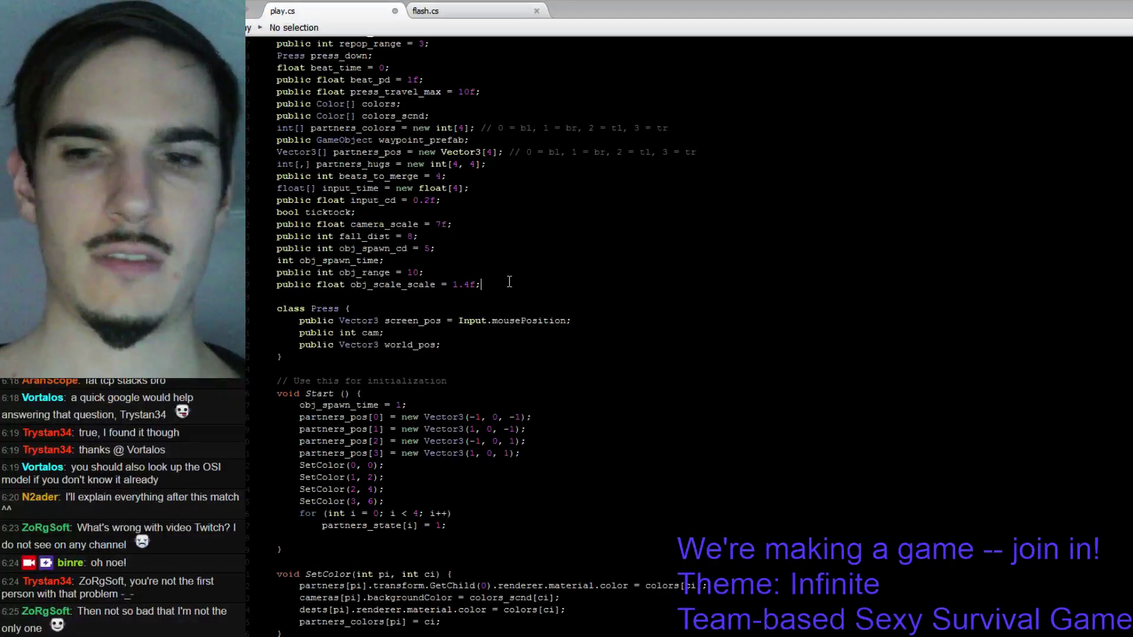
pyautogui.press('Return')
pyautogui.hotkey('ctrl', 'v')
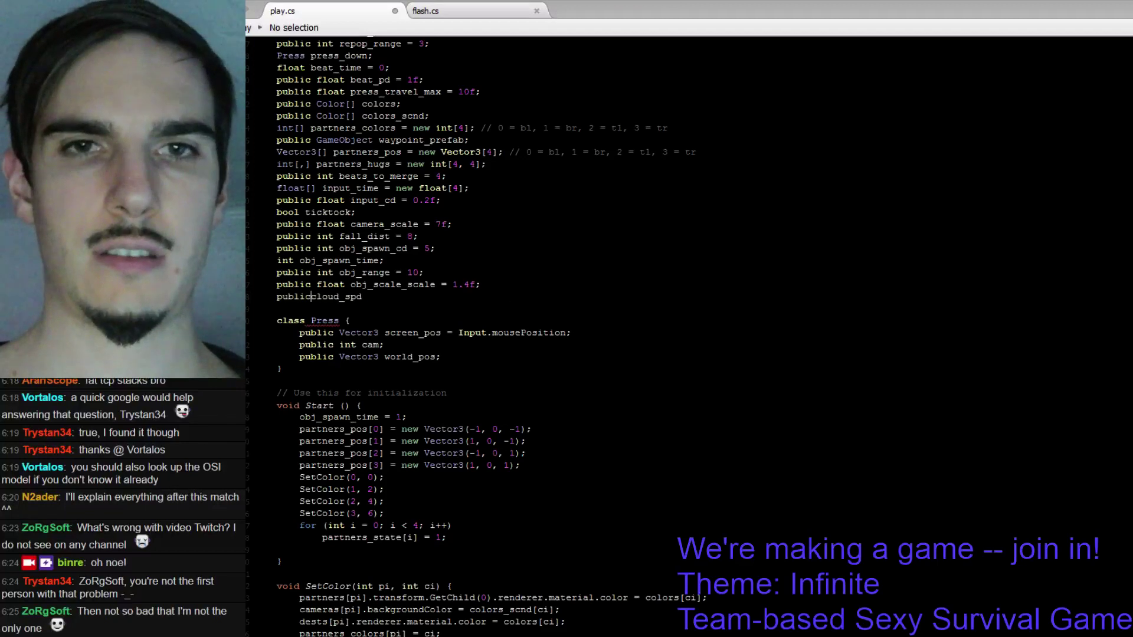
pyautogui.write('float')
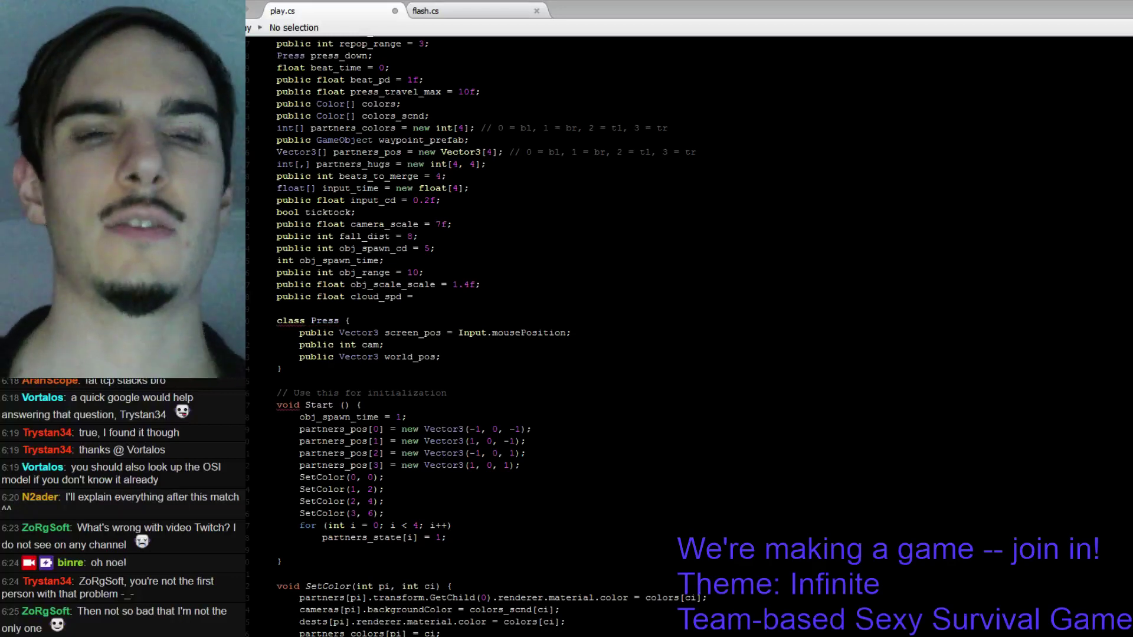
# - Close the flash.cs script and return to Unity
pyautogui.click(484, 13)
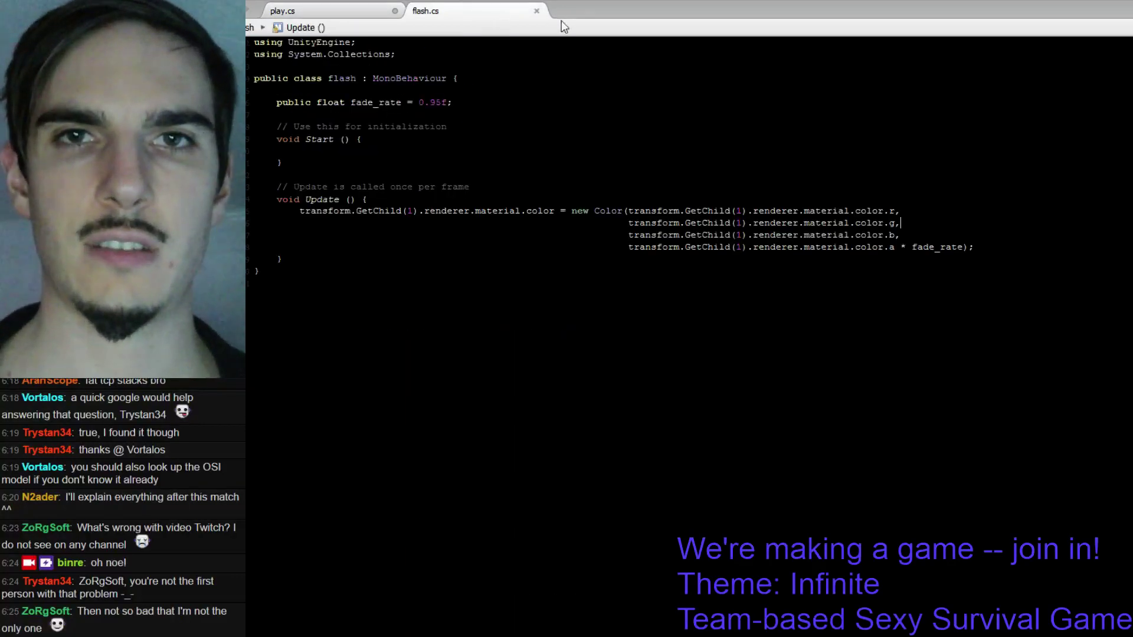
pyautogui.click(535, 12)
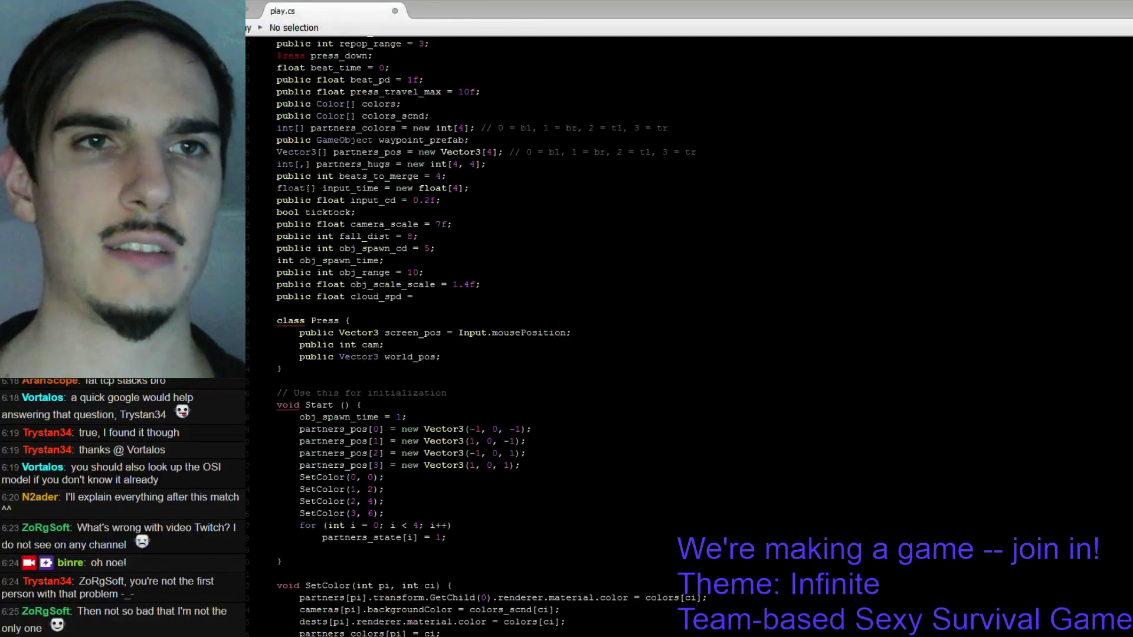
pyautogui.hotkey('alt', 'Tab')
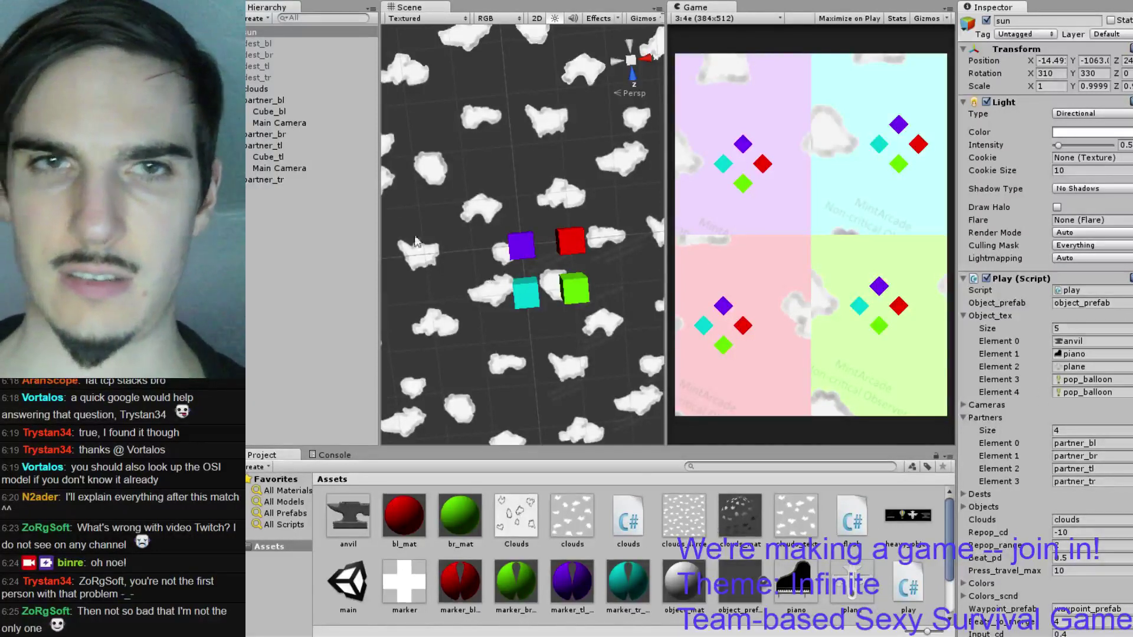
# - Inspect the clouds_large texture and the clouds script in the Project panel
pyautogui.click(684, 516)
pyautogui.scroll(-2, 760, 530)
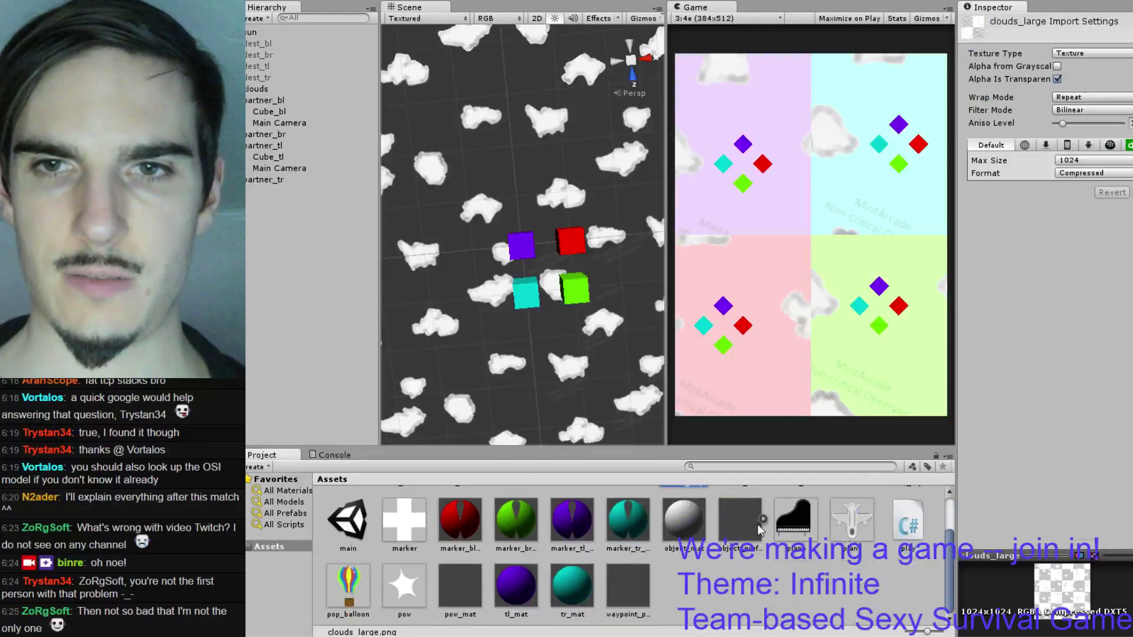
pyautogui.scroll(2, 879, 520)
pyautogui.click(628, 519)
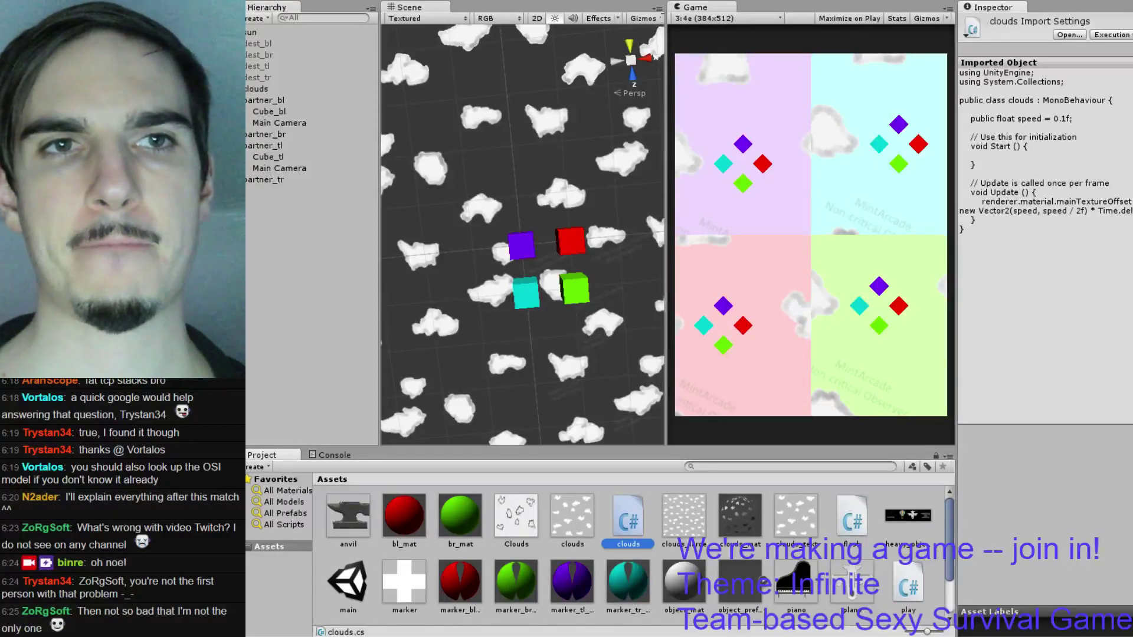
# - Review clouds.cs and the cloud texture in Paint.NET, then close clouds.cs
pyautogui.hotkey('alt', 'Tab')
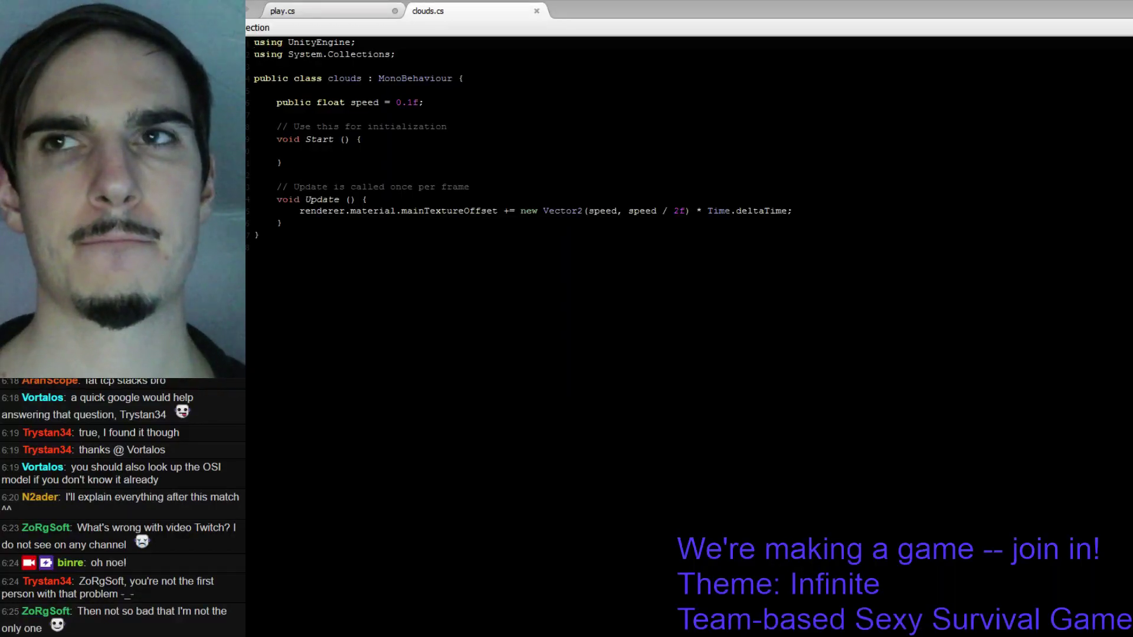
pyautogui.hotkey('alt', 'Tab')
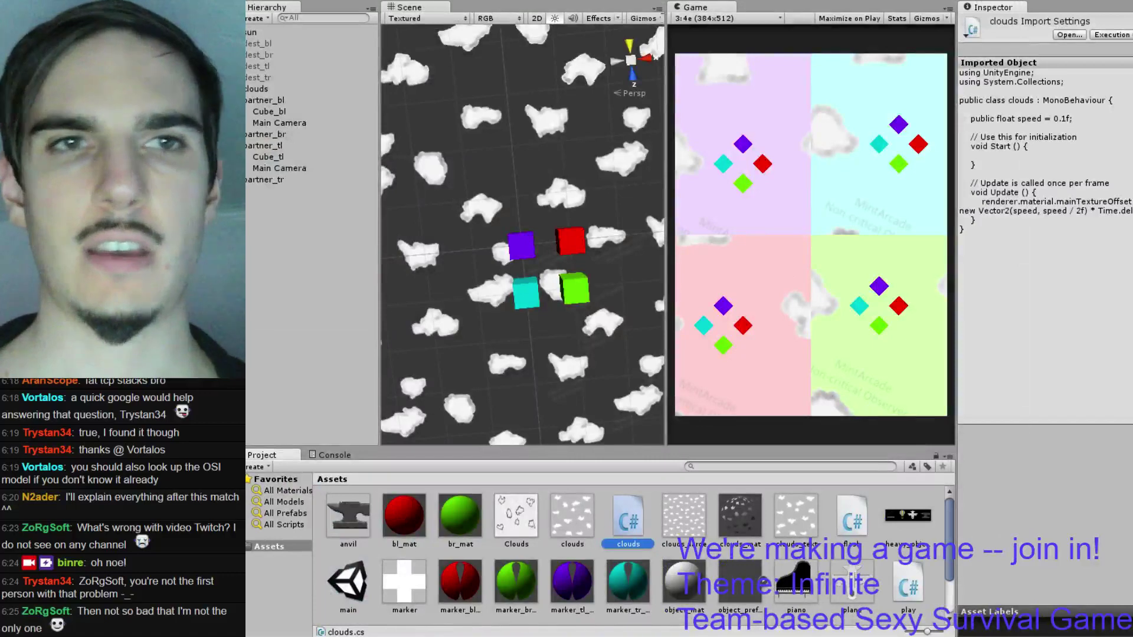
pyautogui.hotkey('alt', 'Tab')
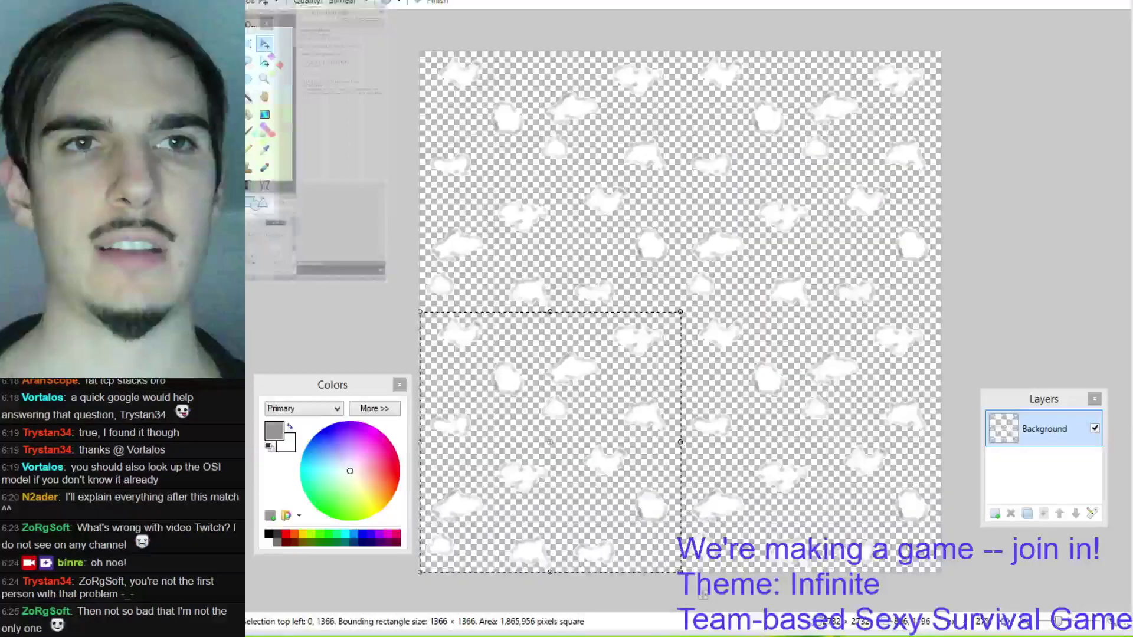
pyautogui.hotkey('alt', 'Tab')
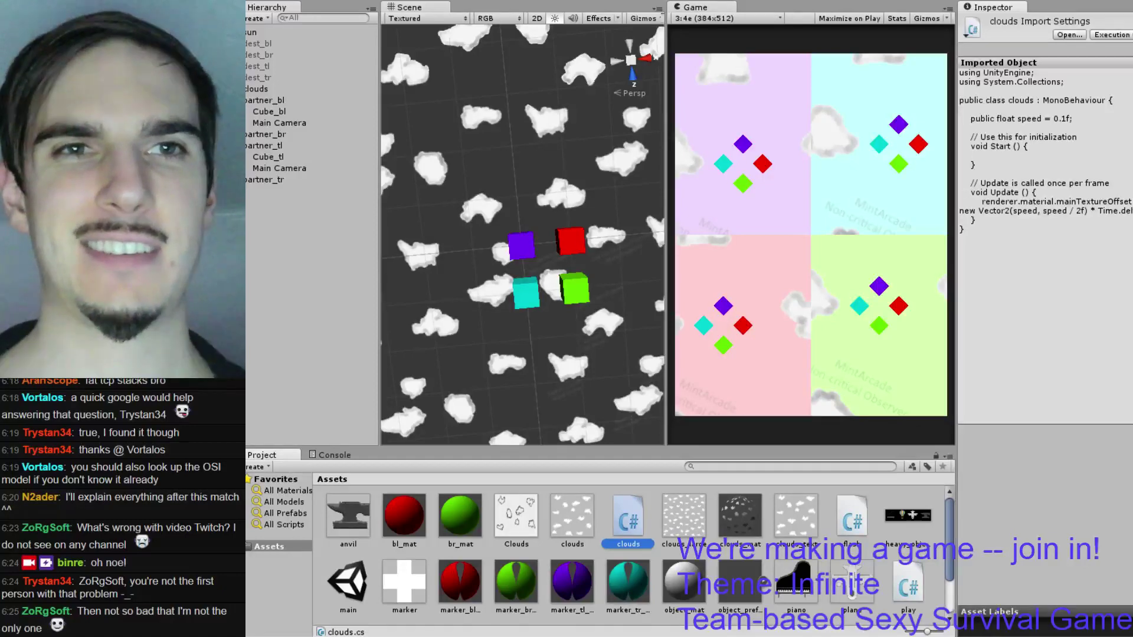
pyautogui.hotkey('alt', 'Tab')
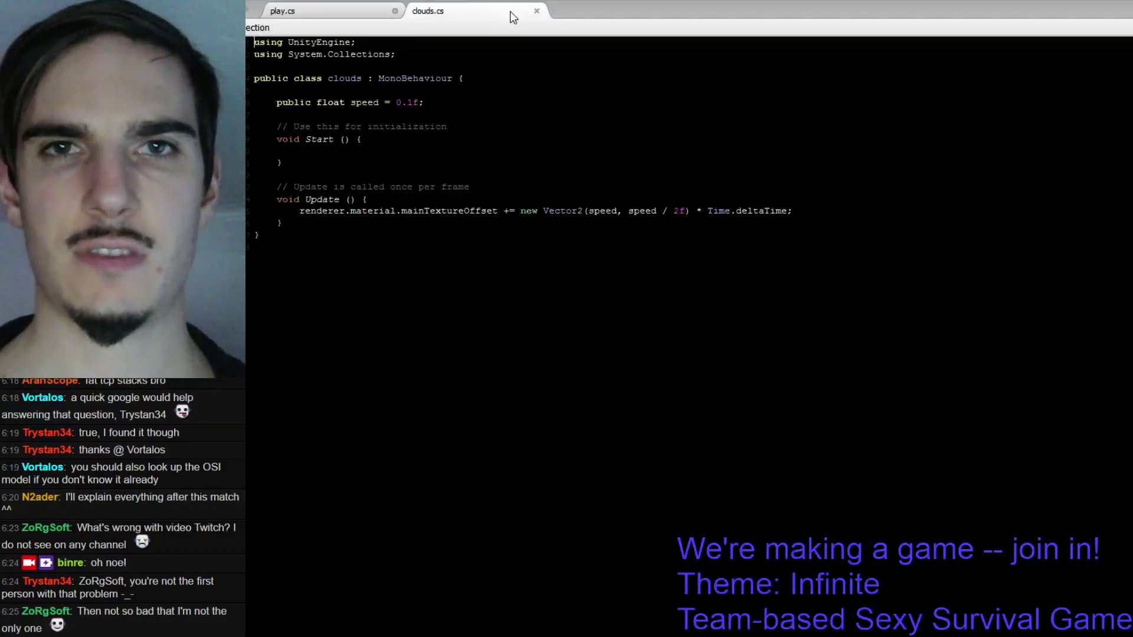
pyautogui.click(535, 11)
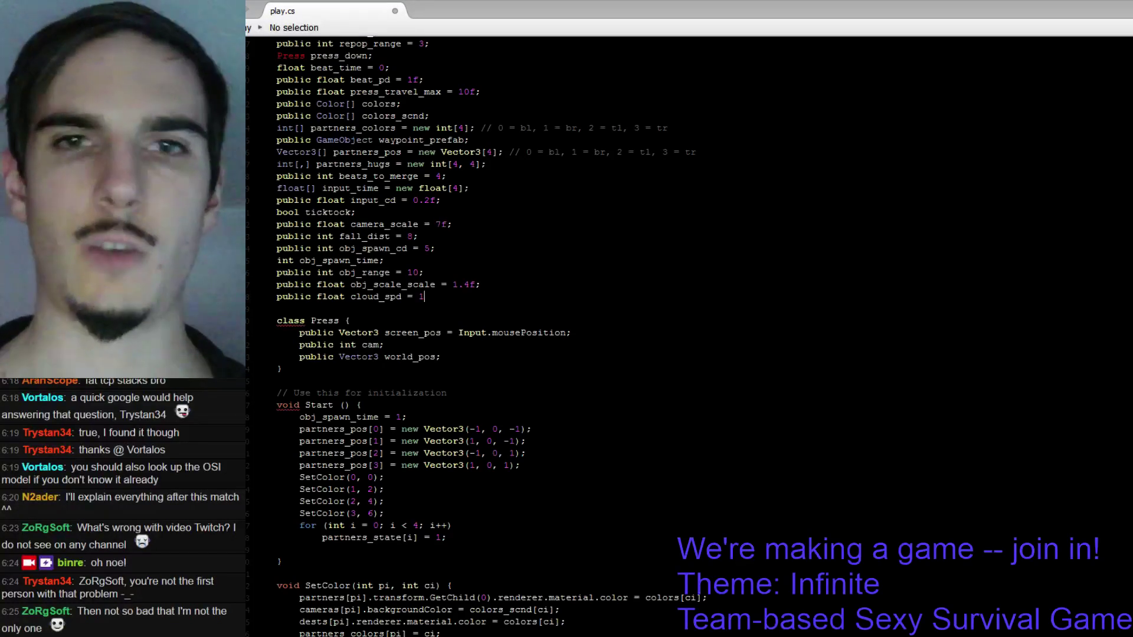
# - Complete the cloud_spd declaration, save, and make Downbeat's second offset 'cloud_spd * 0.4f'
pyautogui.write(';')
pyautogui.hotkey('ctrl', 's')
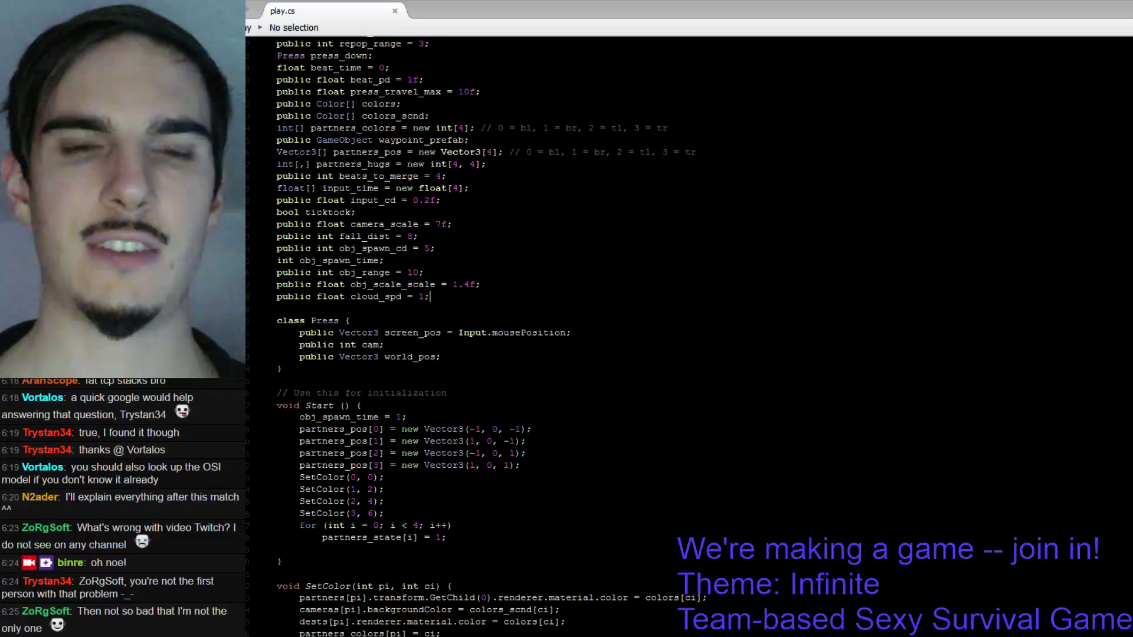
pyautogui.scroll(-5, 595, 317)
pyautogui.scroll(-5, 599, 331)
pyautogui.scroll(-5, 608, 366)
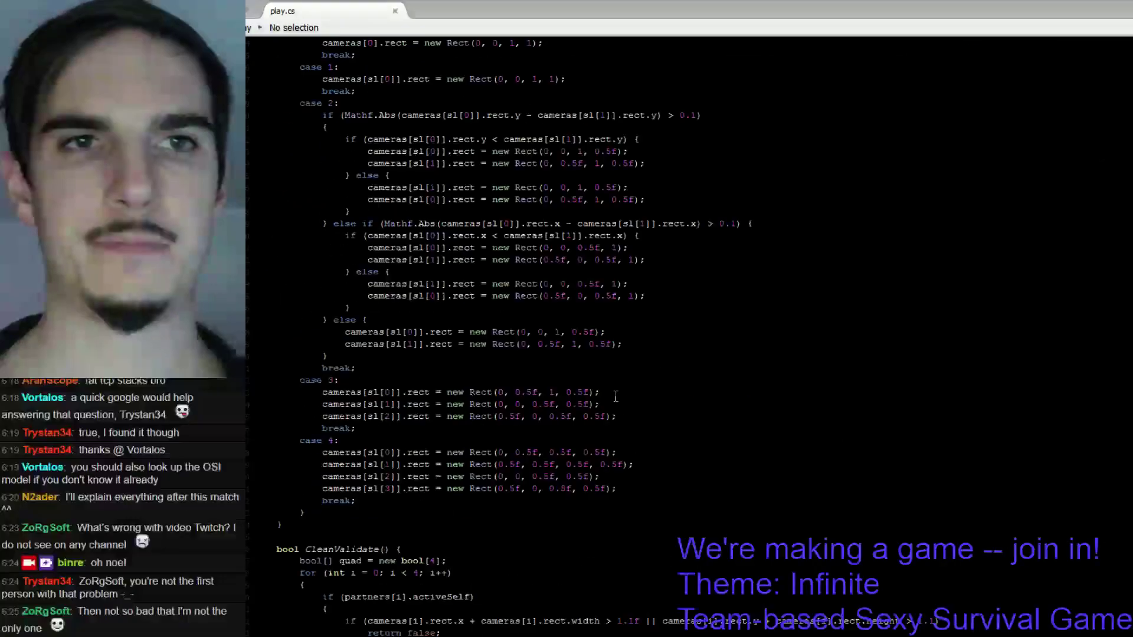
pyautogui.scroll(-4, 616, 397)
pyautogui.scroll(-5, 616, 396)
pyautogui.scroll(-5, 616, 397)
pyautogui.scroll(-5, 615, 398)
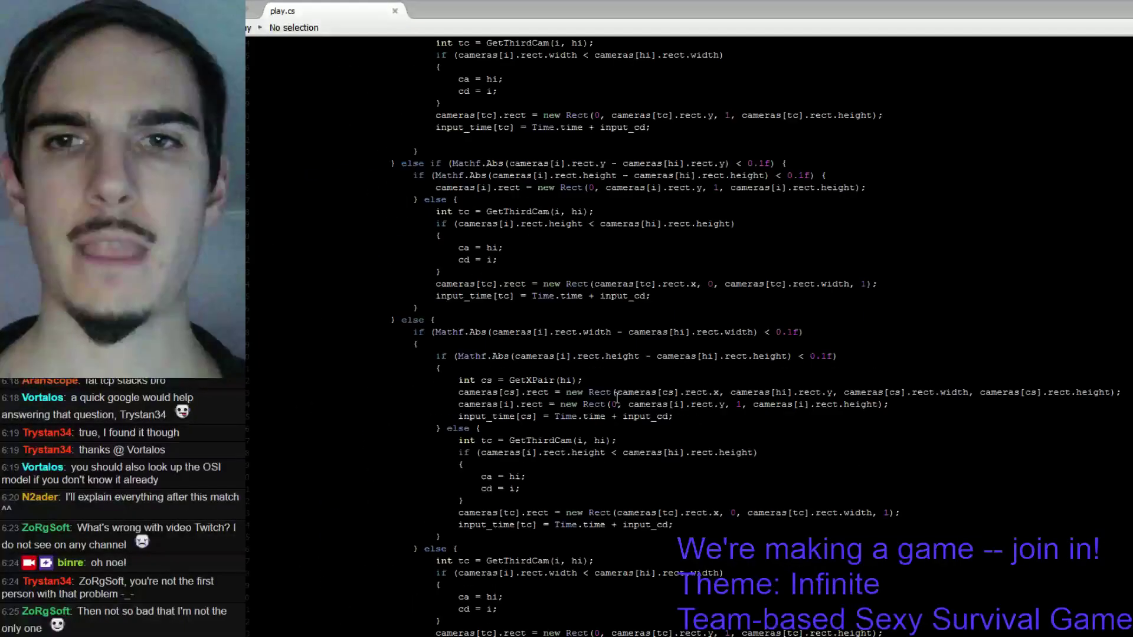
pyautogui.scroll(5, 615, 399)
pyautogui.scroll(5, 590, 398)
pyautogui.scroll(5, 531, 400)
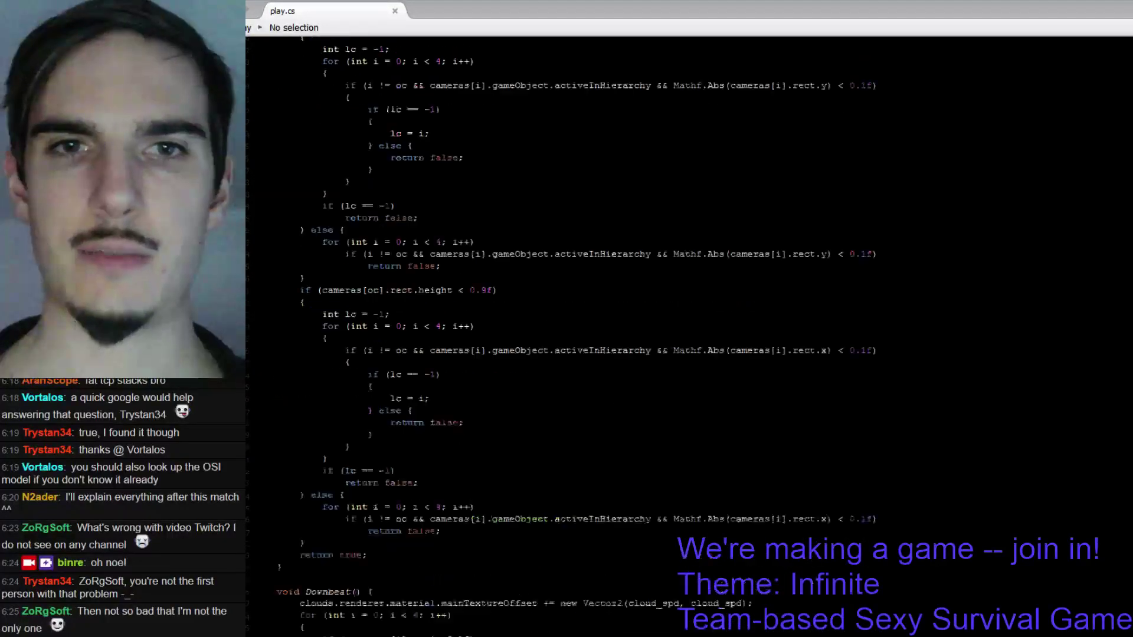
pyautogui.scroll(5, 465, 401)
pyautogui.scroll(-5, 465, 402)
pyautogui.scroll(-5, 465, 401)
pyautogui.scroll(-2, 465, 402)
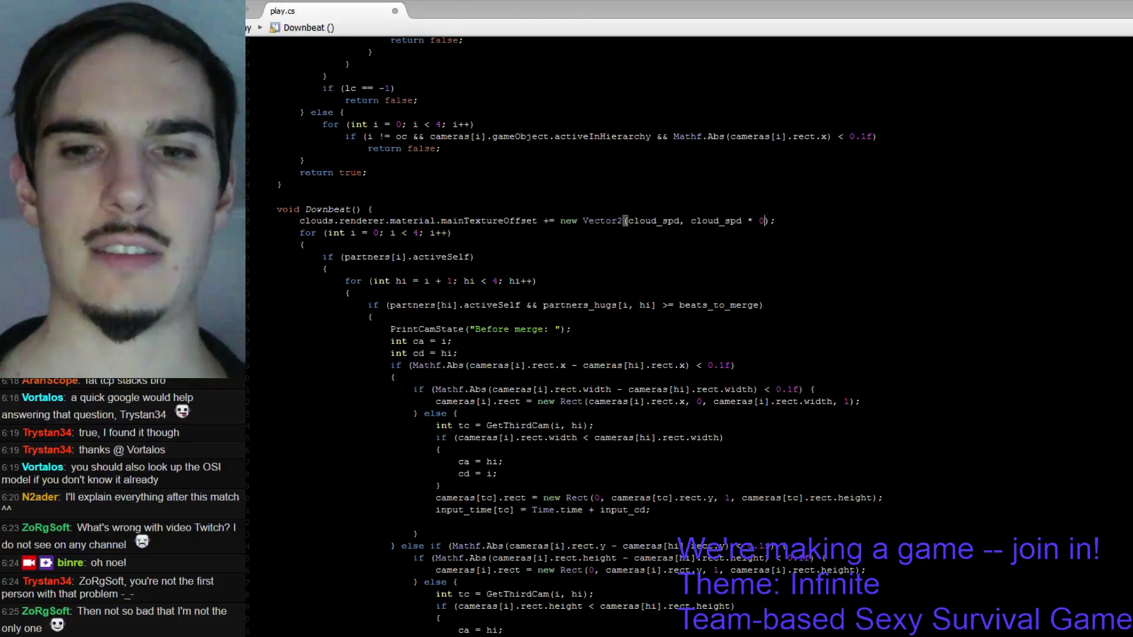
pyautogui.write('.4f')
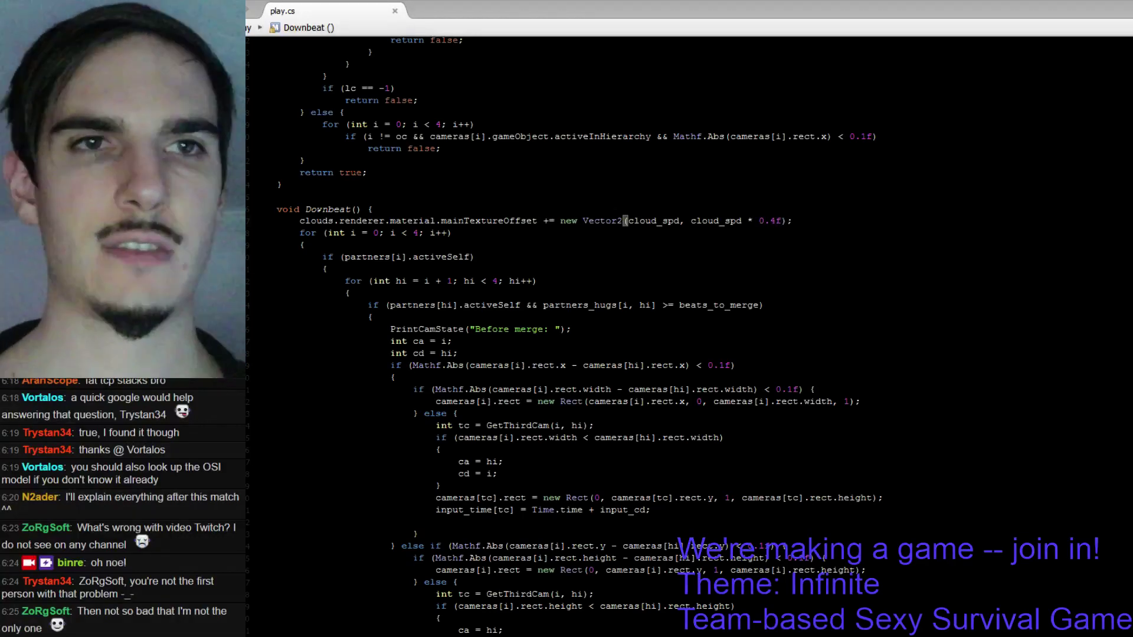
pyautogui.hotkey('alt', 'Tab')
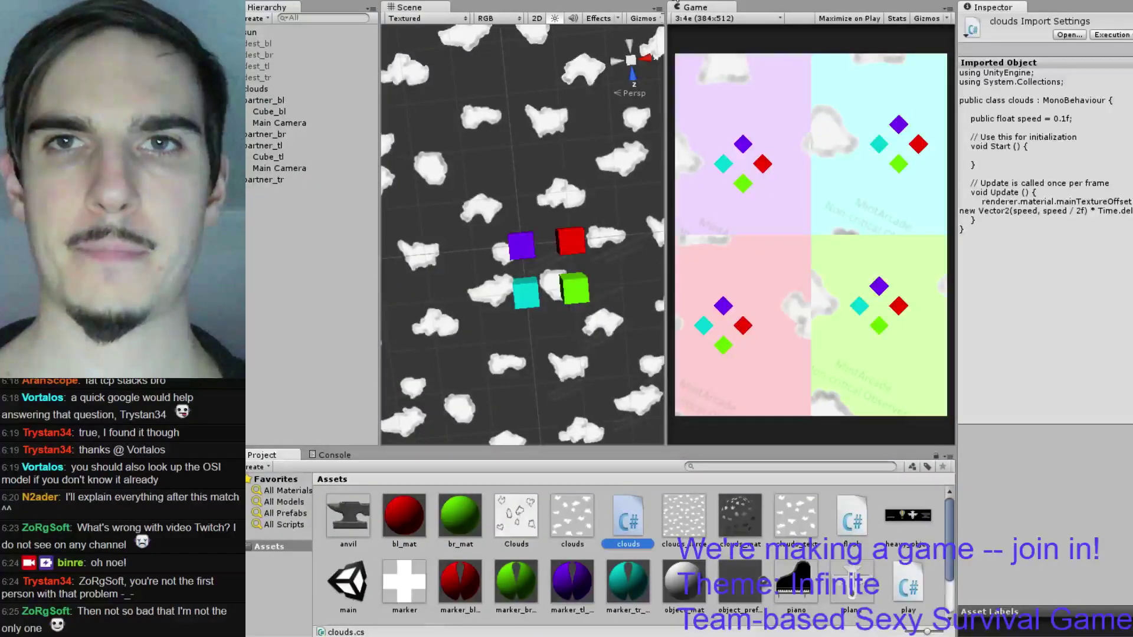
# - Test-run the game, stop it, and select sun to show its Play script settings
pyautogui.hotkey('ctrl', 'p')
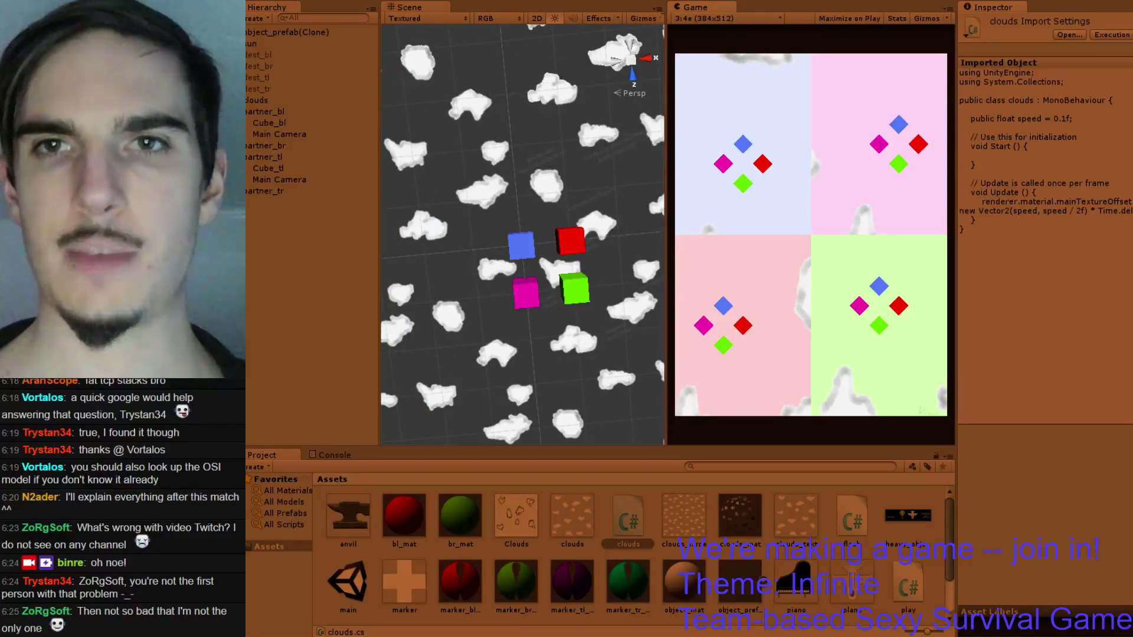
pyautogui.hotkey('ctrl', 'p')
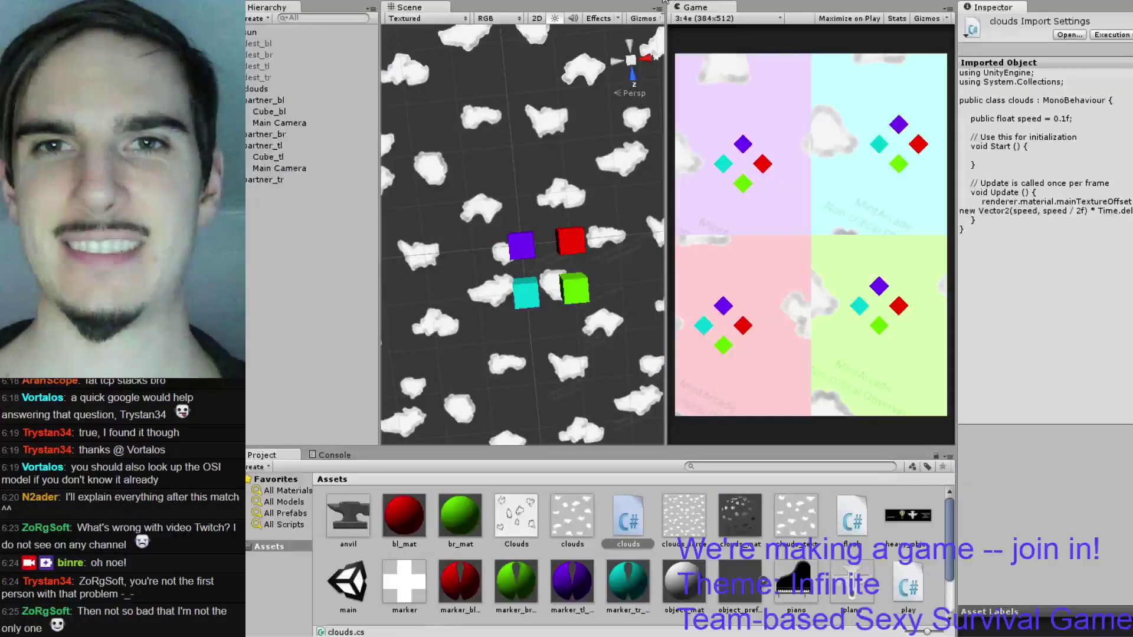
pyautogui.click(254, 33)
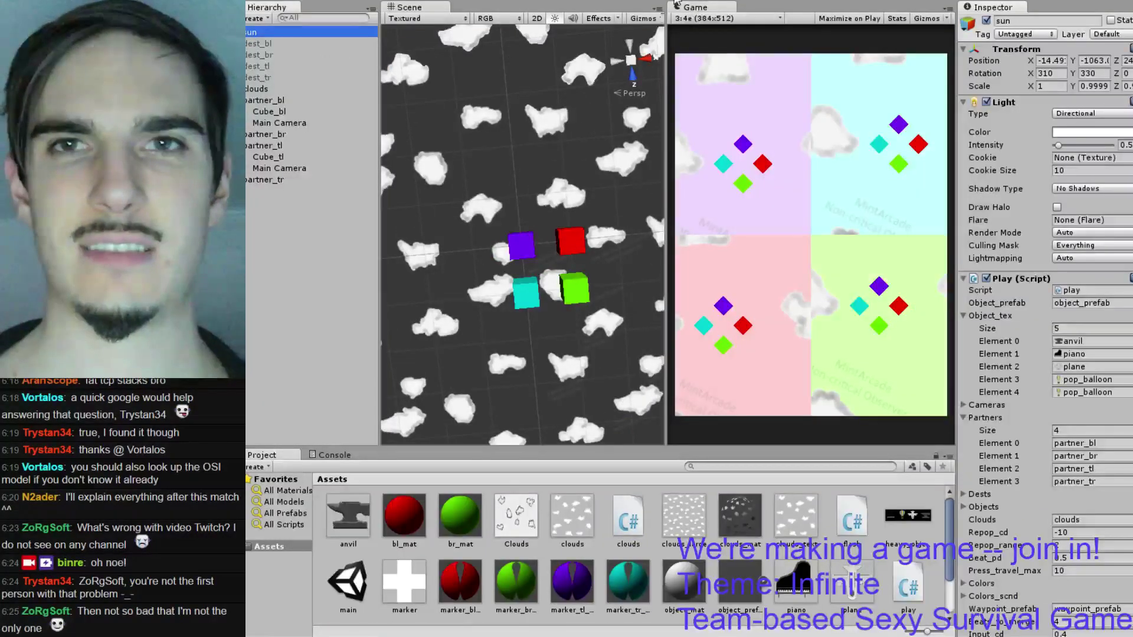
# - Play the game again and scroll the sun's Inspector to check Cloud_spd is 1
pyautogui.hotkey('ctrl', 'p')
pyautogui.scroll(-3, 1088, 395)
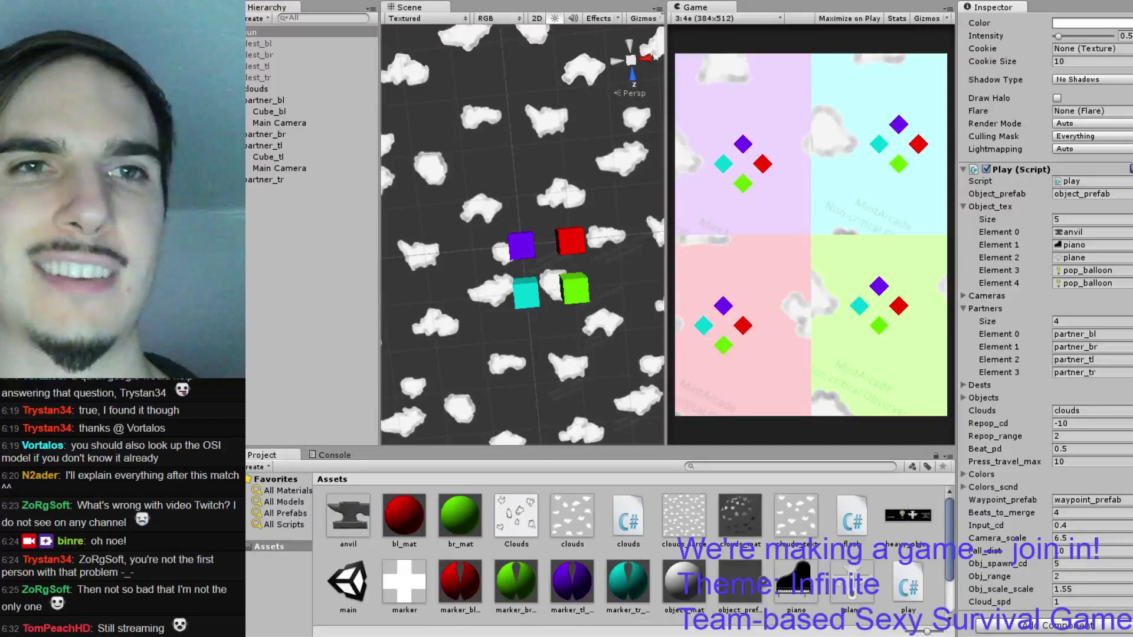
# - Comment out the clouds mainTextureOffset line in Downbeat() of play.cs with //
pyautogui.hotkey('alt', 'Tab')
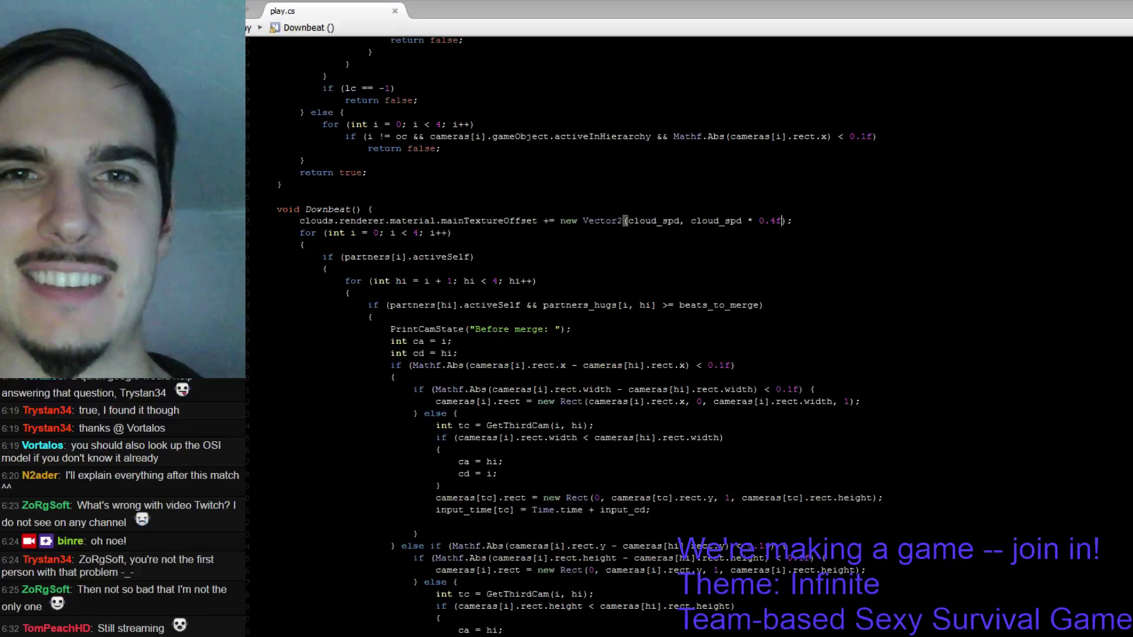
pyautogui.click(300, 221)
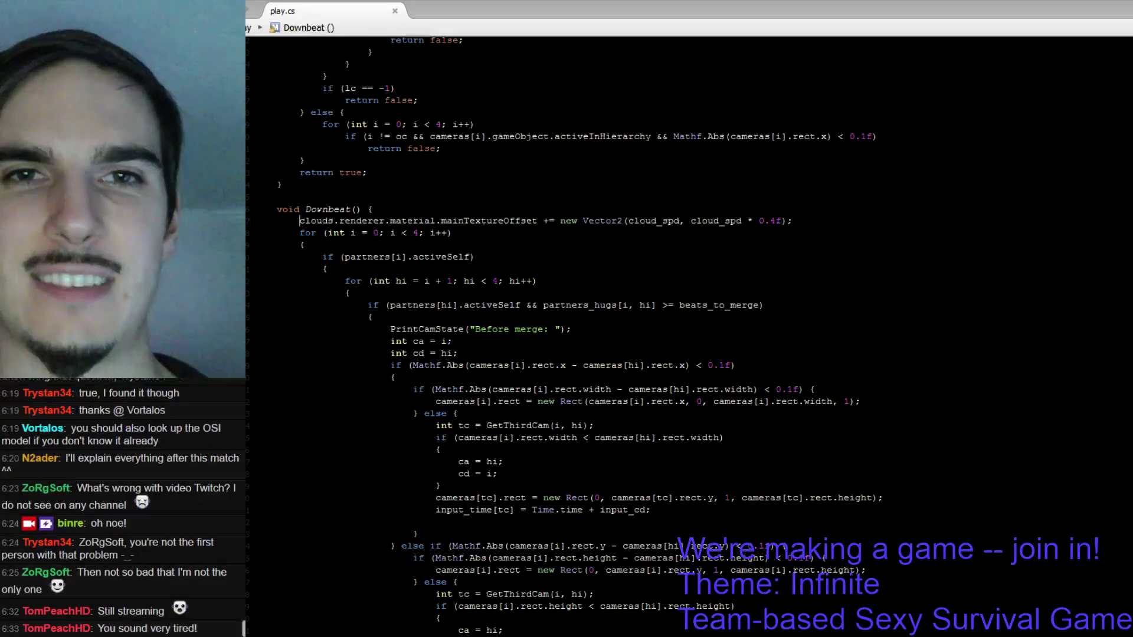
pyautogui.write('//')
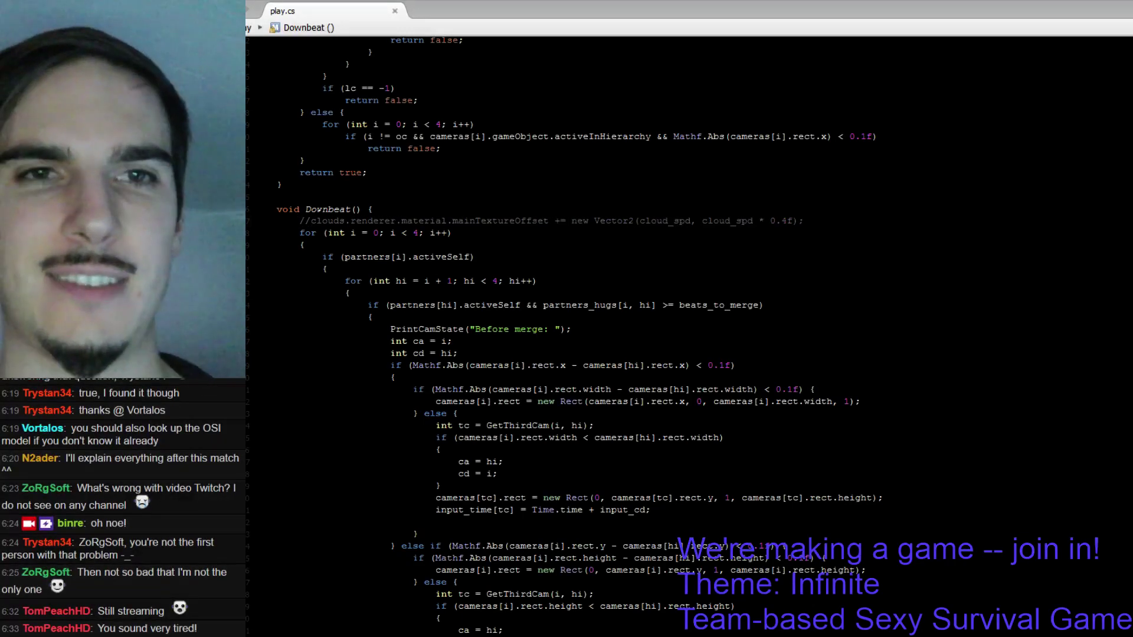
pyautogui.hotkey('alt', 'Tab')
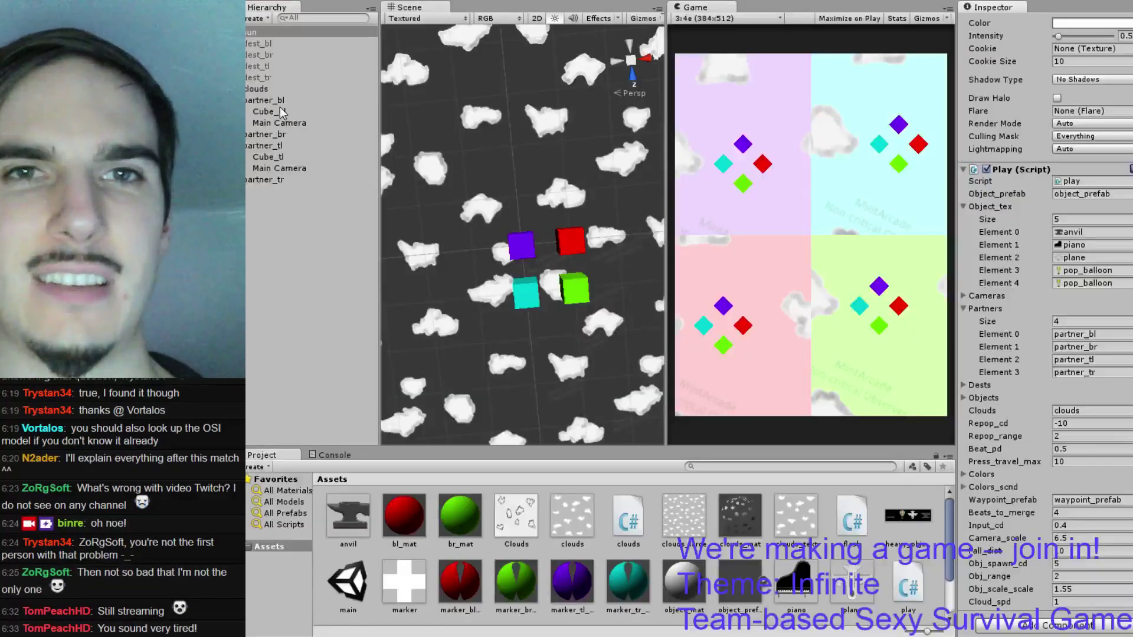
# - Add the Clouds script to the clouds plane with Speed 0.01 and play the game
pyautogui.click(279, 122)
pyautogui.click(267, 112)
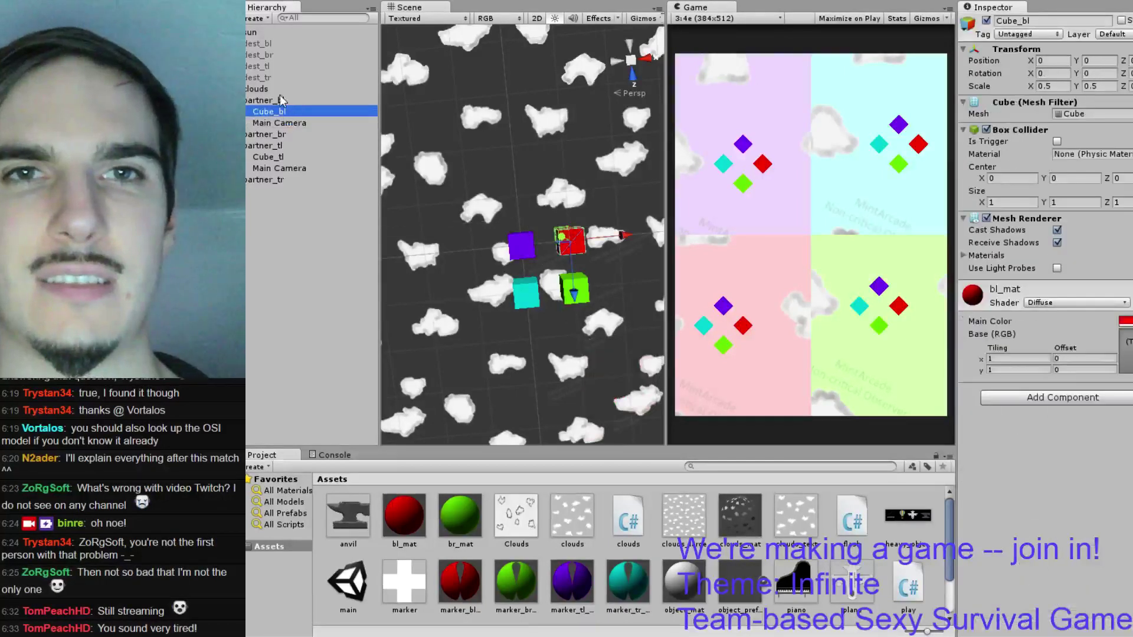
pyautogui.click(271, 89)
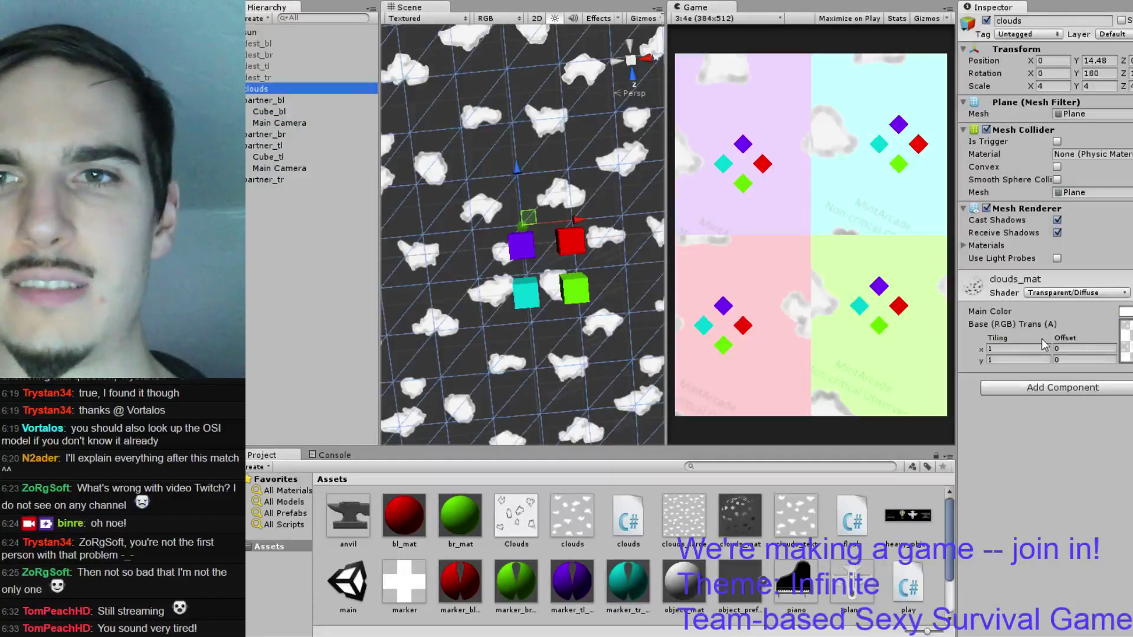
pyautogui.click(1062, 387)
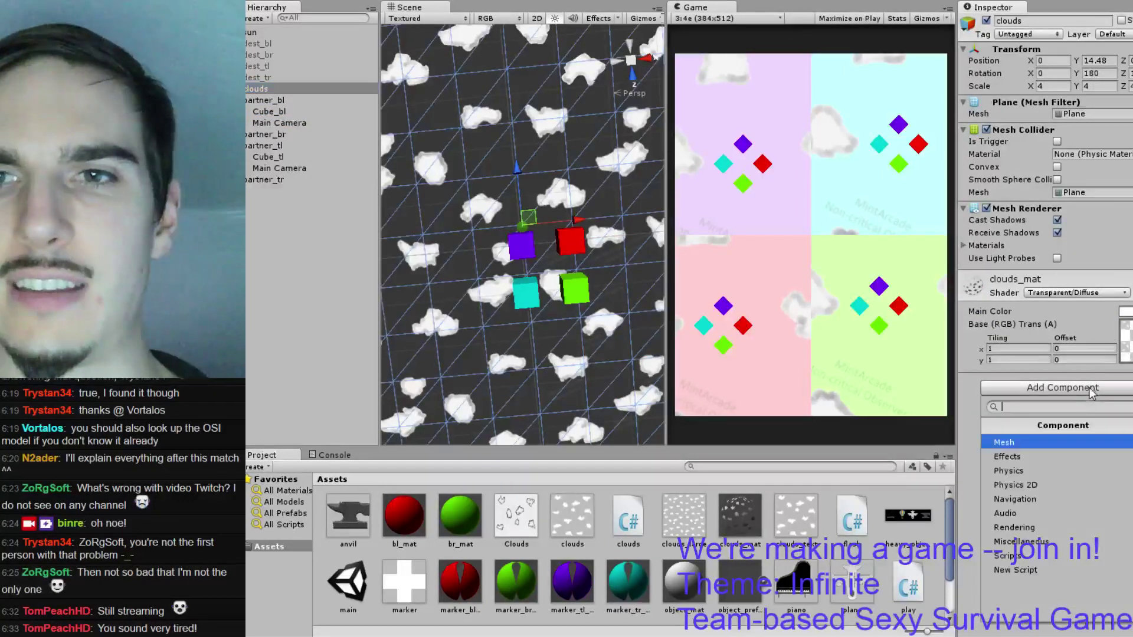
pyautogui.click(1045, 558)
pyautogui.click(1003, 443)
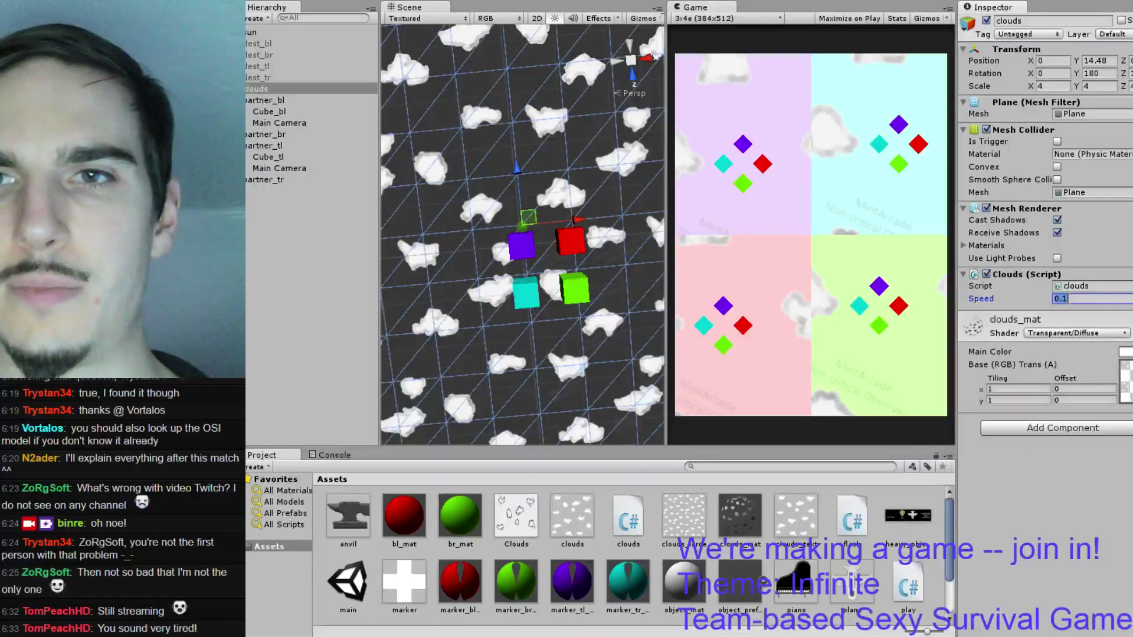
pyautogui.write('0')
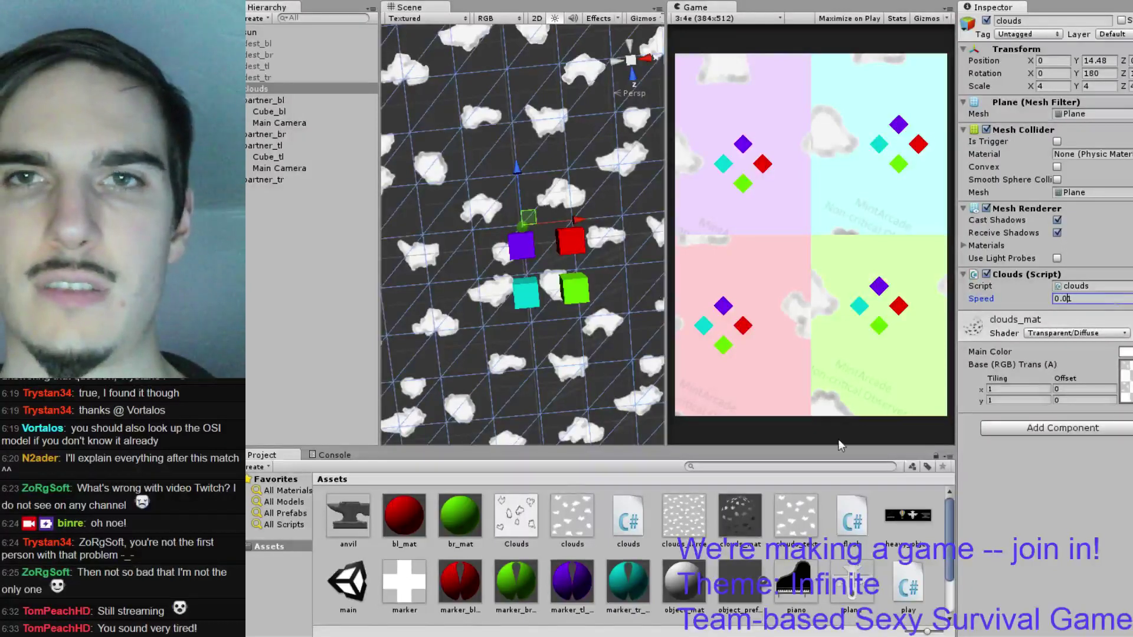
pyautogui.hotkey('ctrl', 'p')
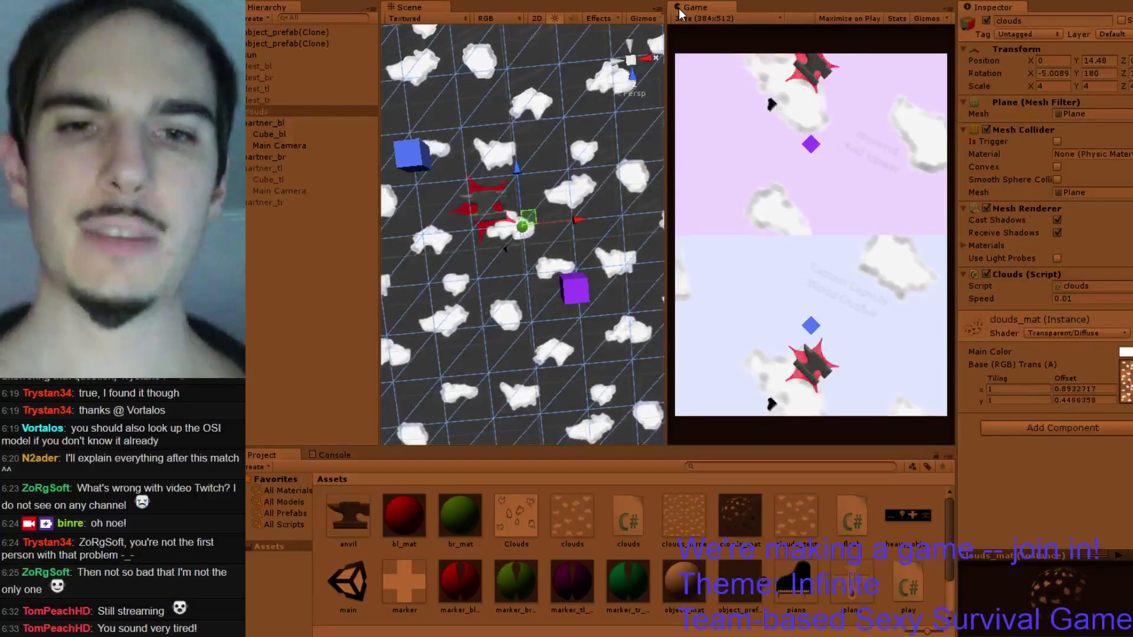
# - Stop the running game and switch to Paint.NET showing the clouds texture
pyautogui.scroll(-5, 494, 196)
pyautogui.scroll(-3, 494, 196)
pyautogui.scroll(2, 494, 194)
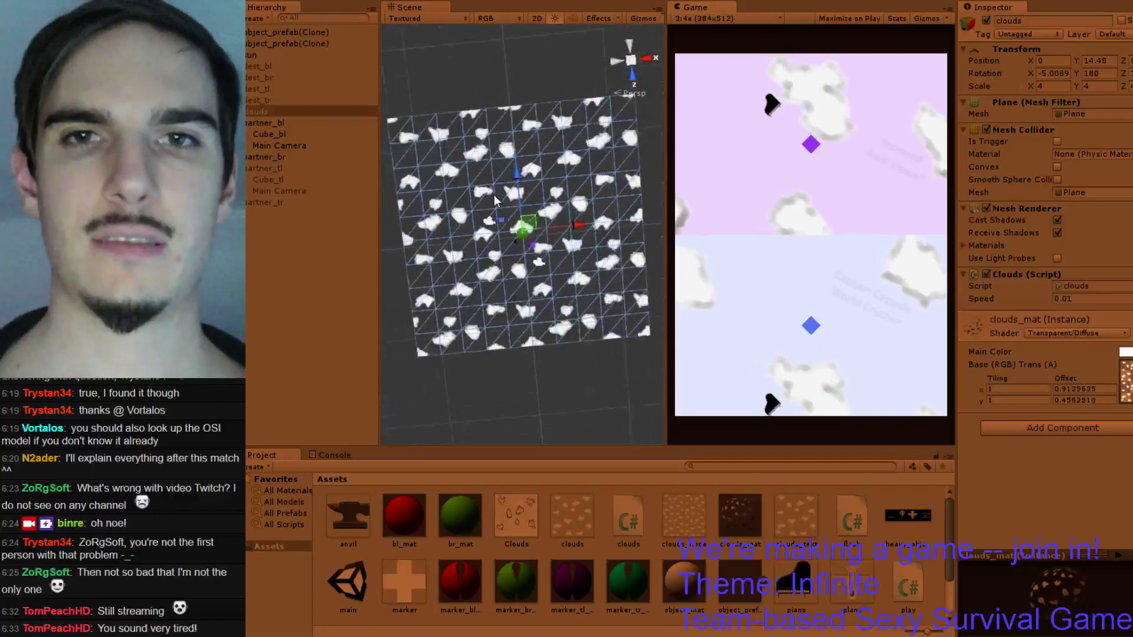
pyautogui.scroll(2, 491, 196)
pyautogui.scroll(2, 490, 196)
pyautogui.scroll(2, 491, 196)
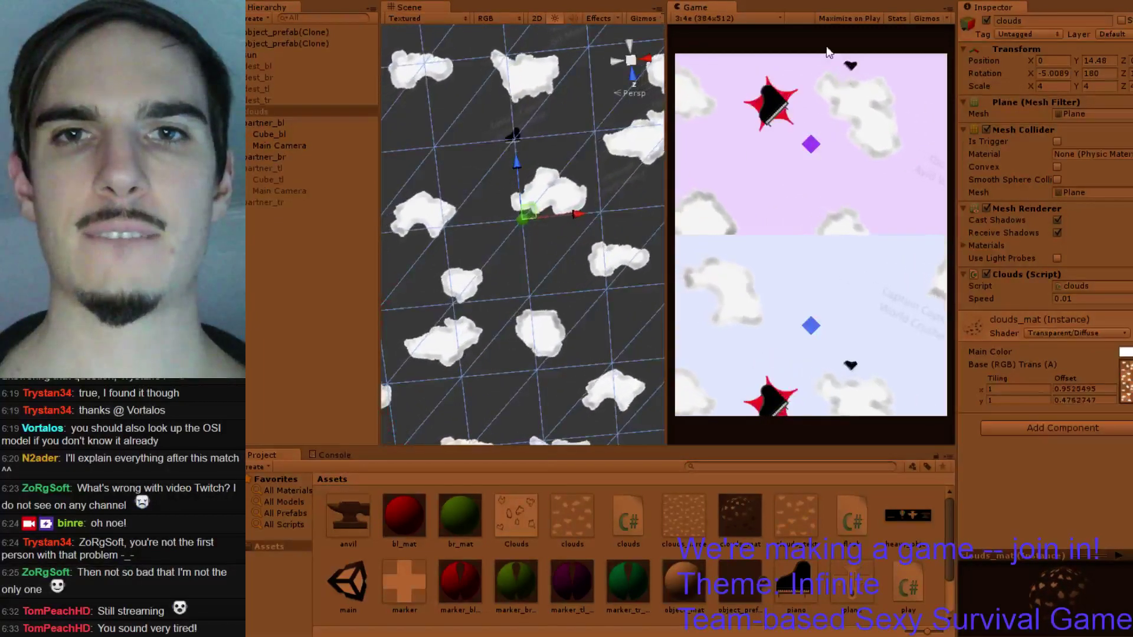
pyautogui.hotkey('ctrl', 'p')
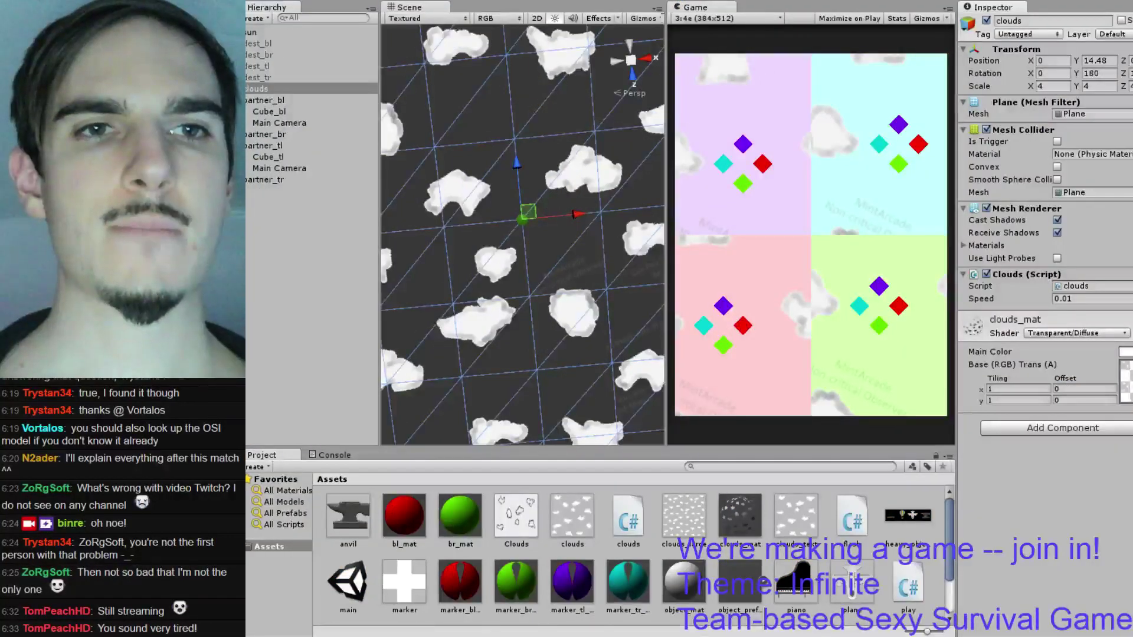
pyautogui.hotkey('alt', 'Tab')
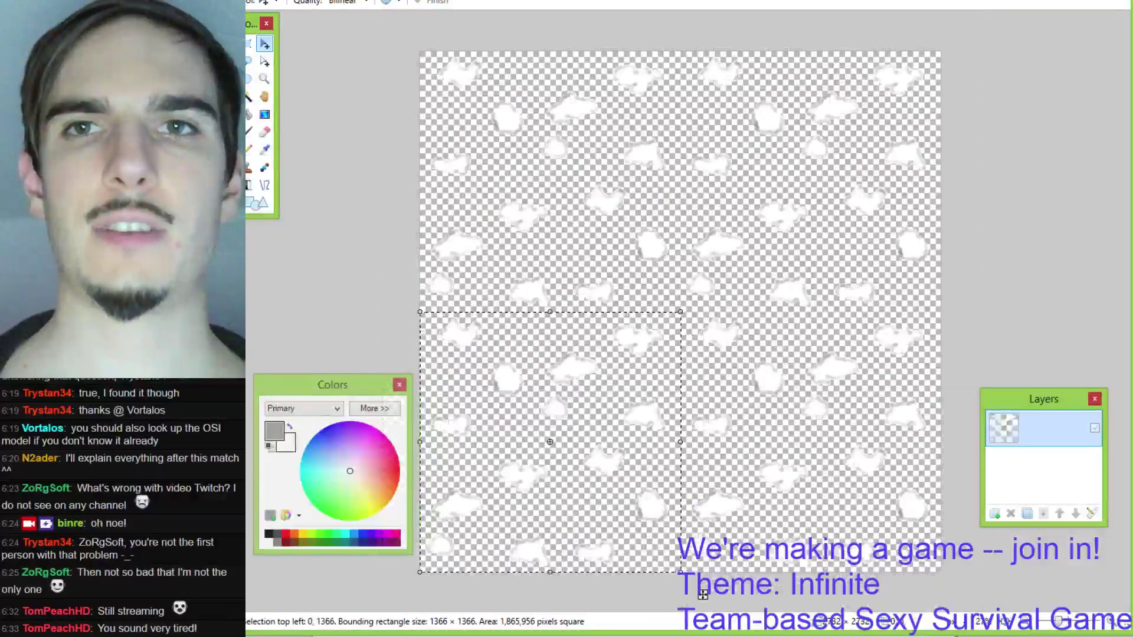
# - Close all the images open in Paint.NET
pyautogui.keyDown('ctrl'); pyautogui.scroll(1, 675, 312); pyautogui.keyUp('ctrl')
pyautogui.hotkey('ctrl', 'Tab')
pyautogui.hotkey('ctrl', 'Tab')
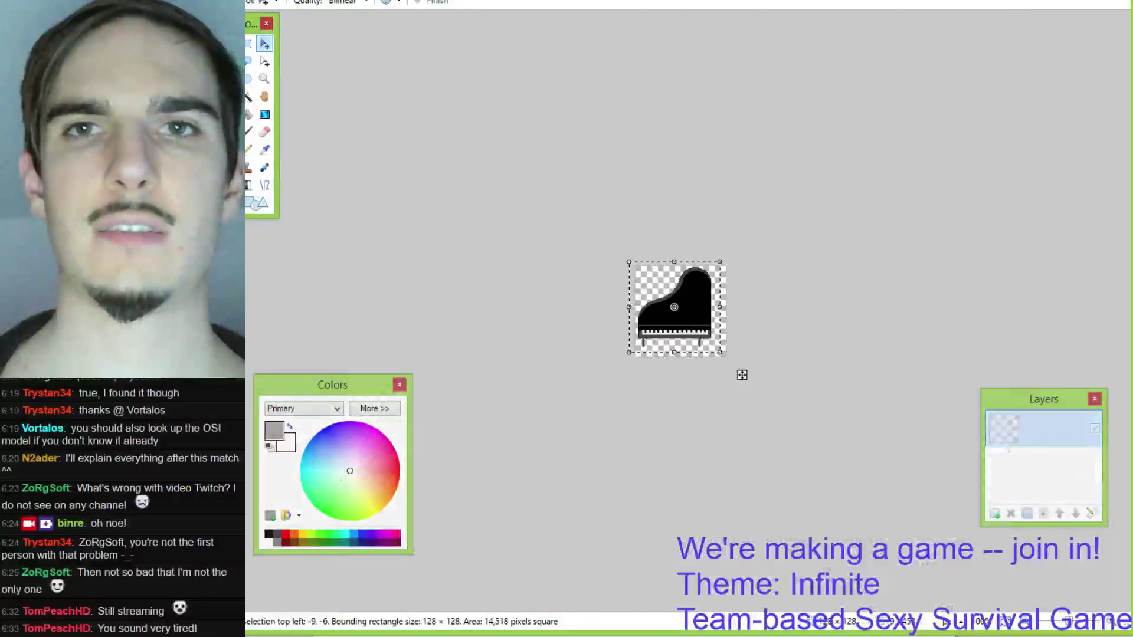
pyautogui.hotkey('ctrl', 'Tab')
pyautogui.hotkey('ctrl', 'shift', 'w')
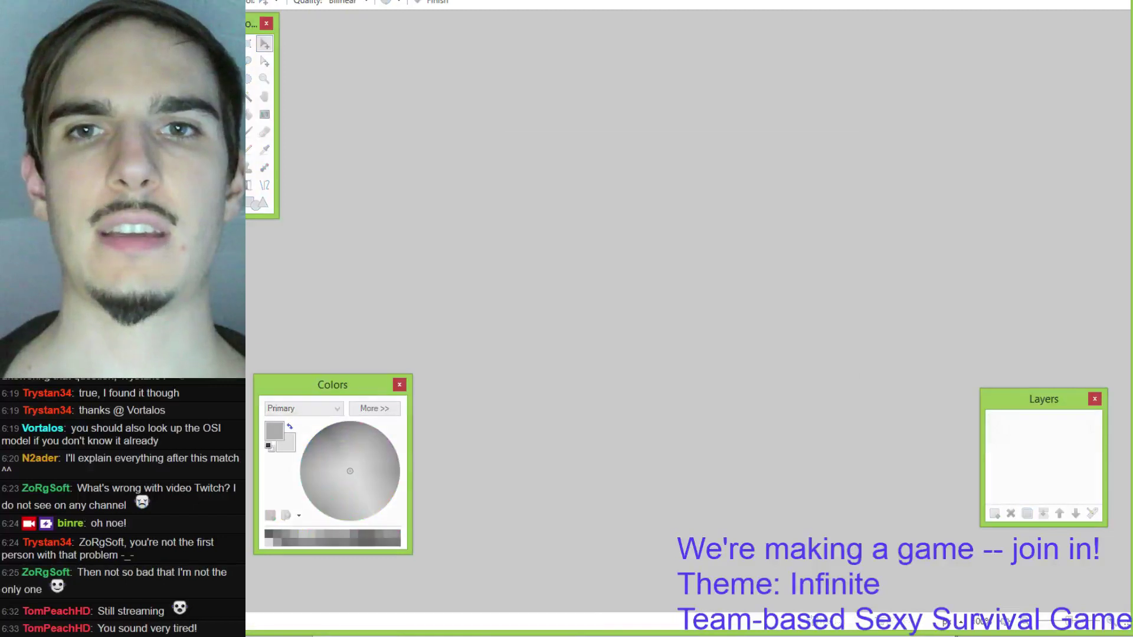
pyautogui.hotkey('alt', 'f')
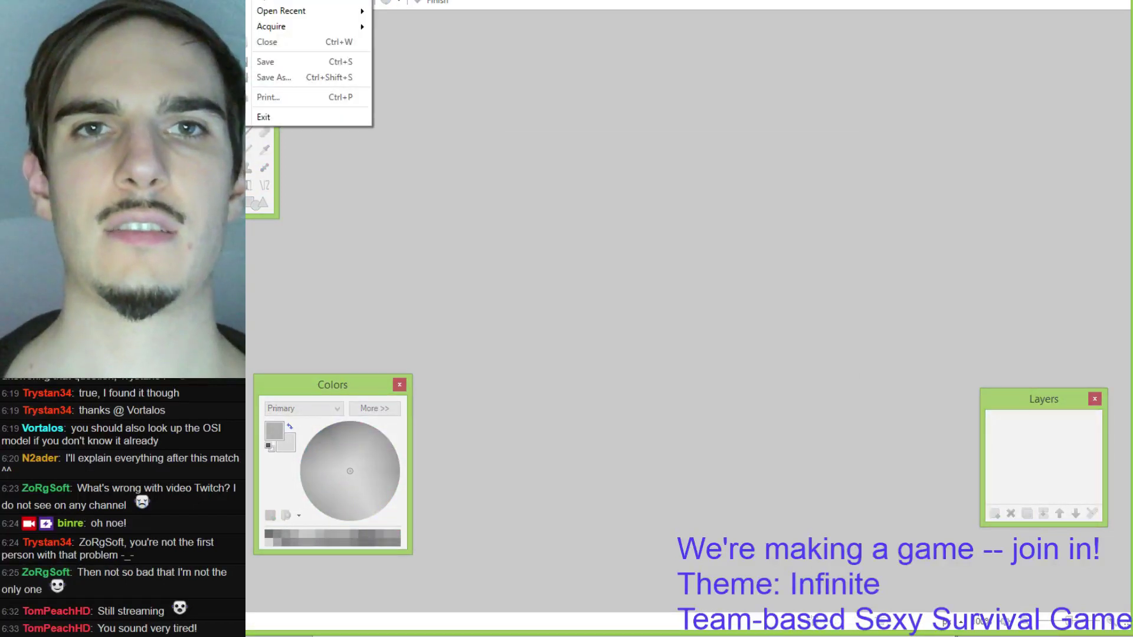
# - Create a new image 258 pixels wide and 258 pixels high
pyautogui.press('n')
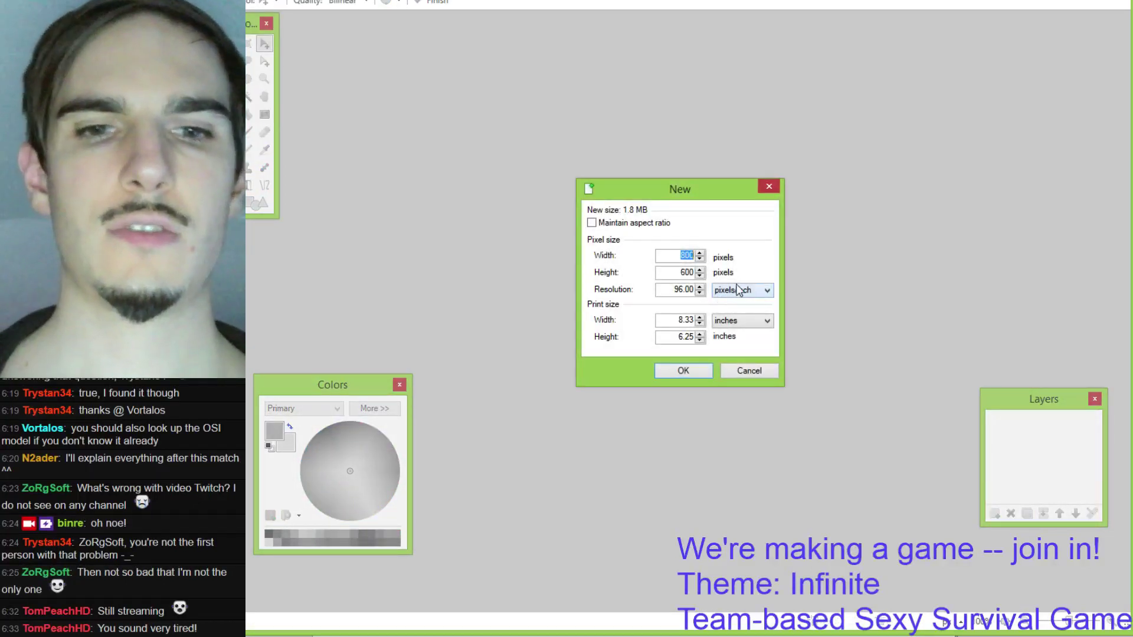
pyautogui.write('512')
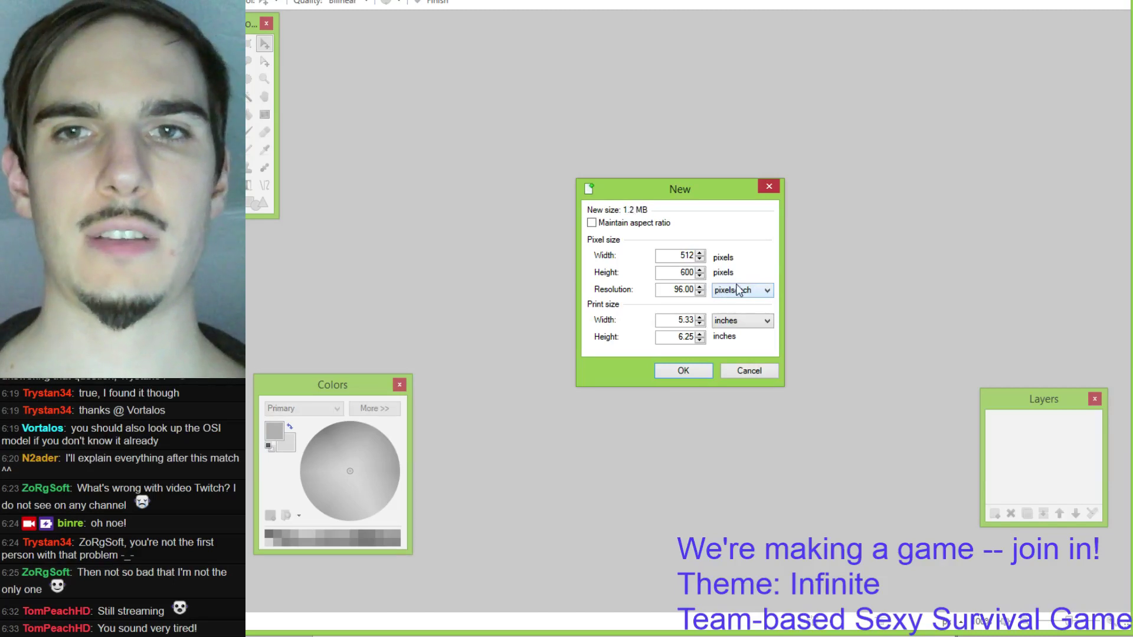
pyautogui.press('BackSpace')
pyautogui.press('BackSpace')
pyautogui.press('BackSpace')
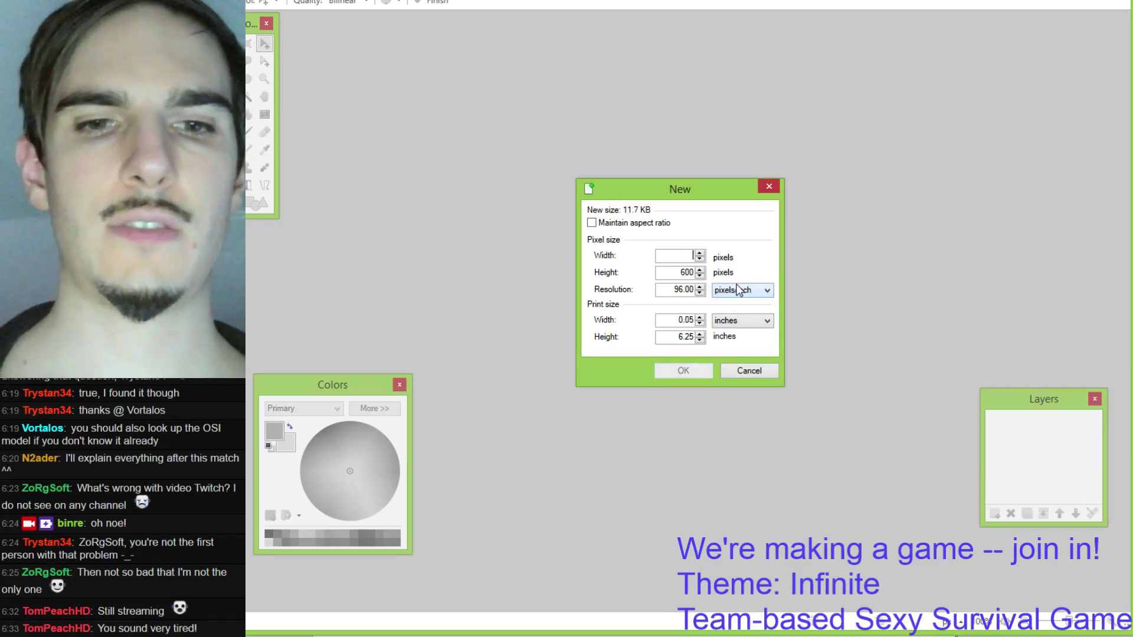
pyautogui.write('2')
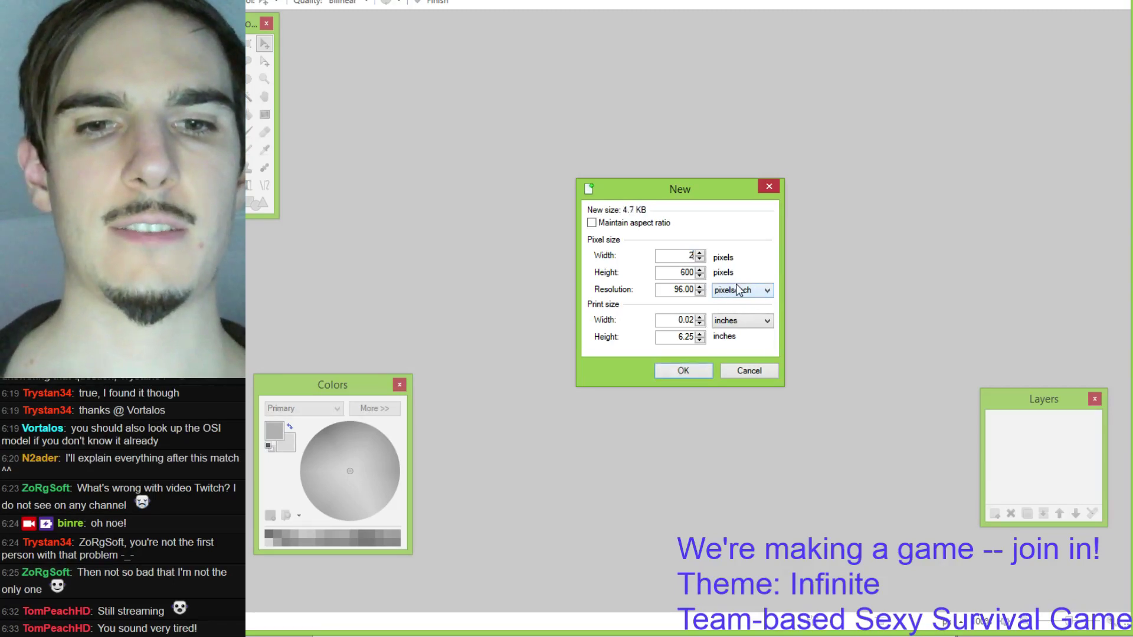
pyautogui.write('6')
pyautogui.press('BackSpace')
pyautogui.write('58')
pyautogui.press('Tab')
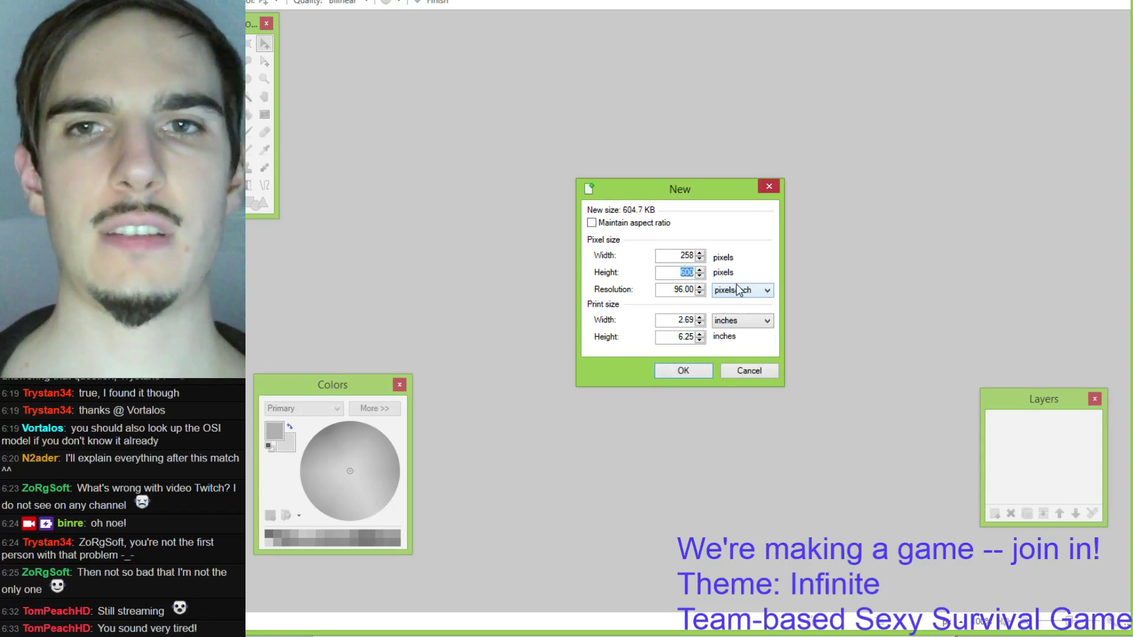
pyautogui.write('258')
pyautogui.press('Return')
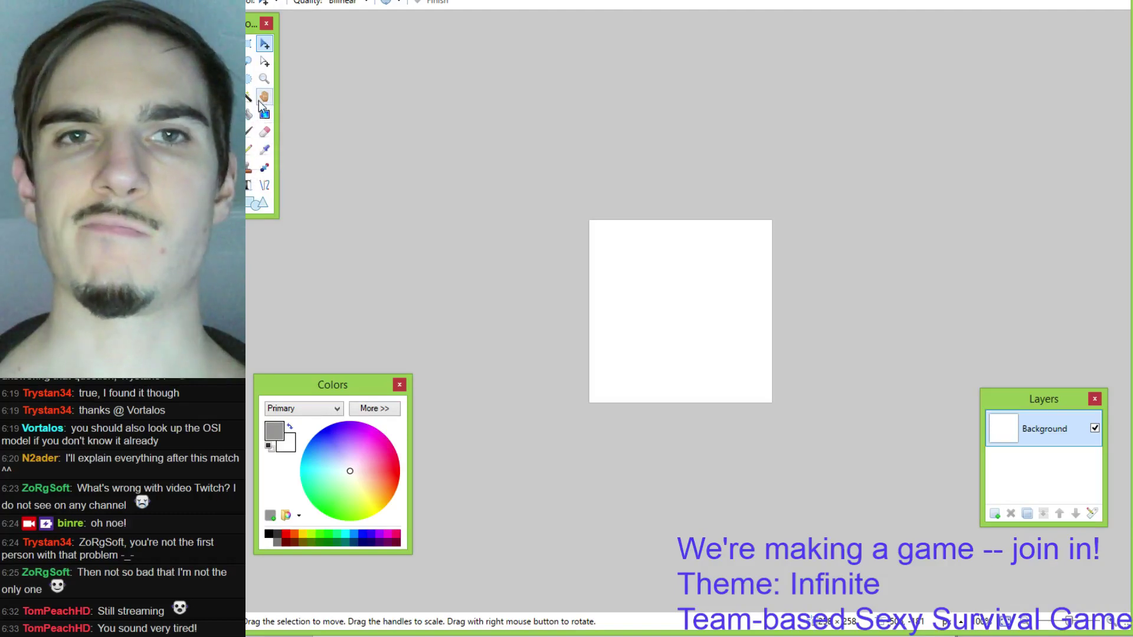
# - Choose the Paintbrush and set its brush width to 3
pyautogui.click(249, 131)
pyautogui.moveTo(679, 313); pyautogui.dragTo(716, 232)
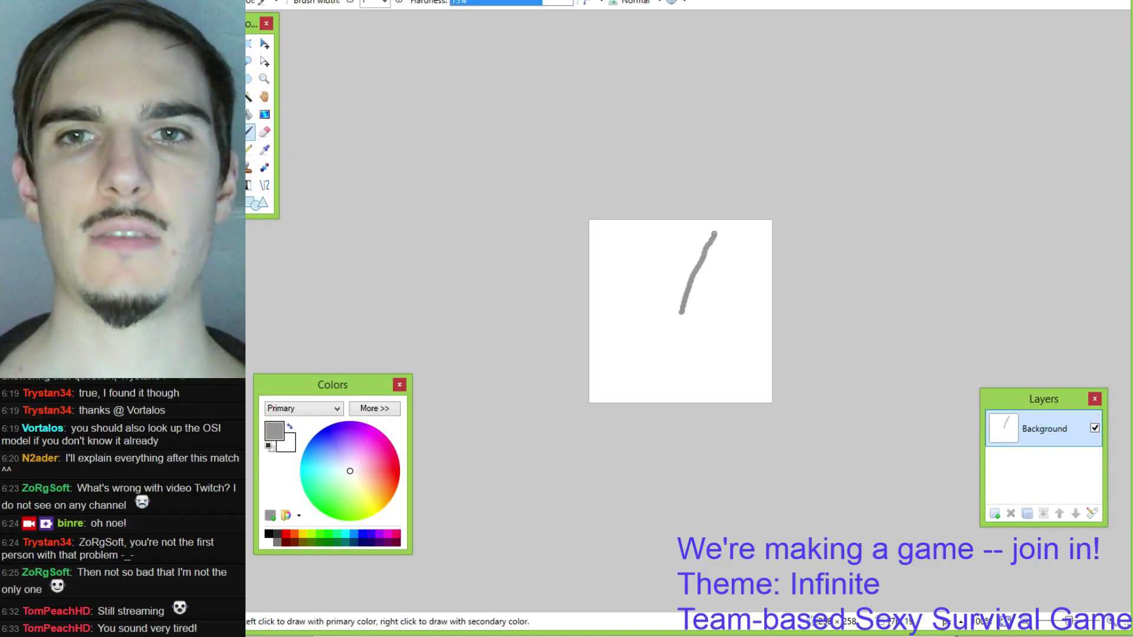
pyautogui.hotkey('ctrl', 'z')
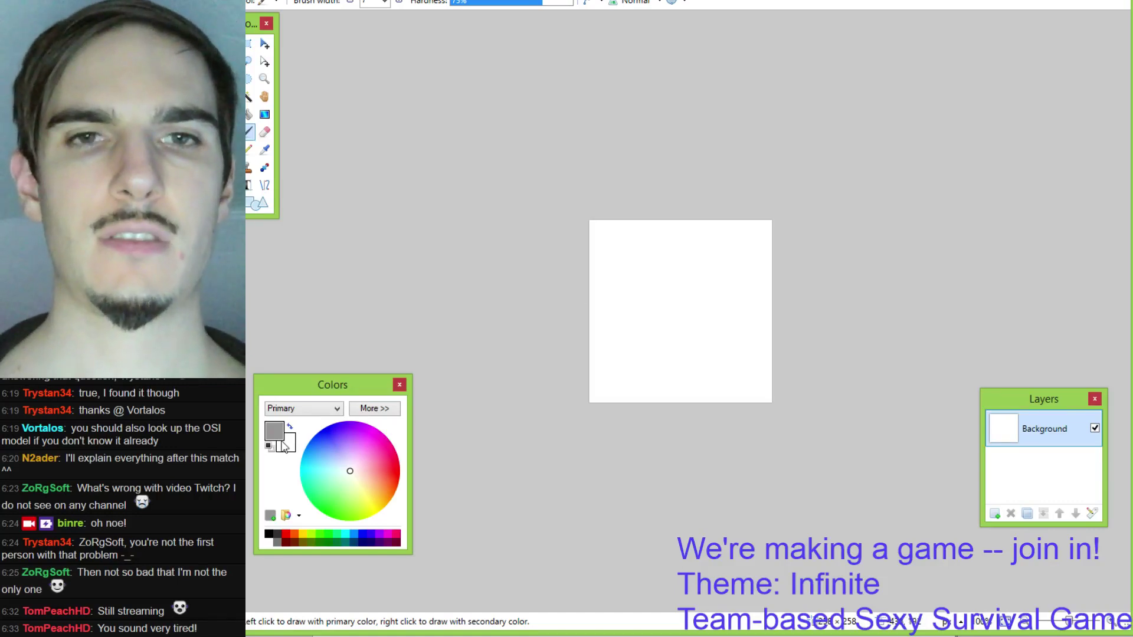
pyautogui.click(384, 3)
pyautogui.scroll(2, 380, 35)
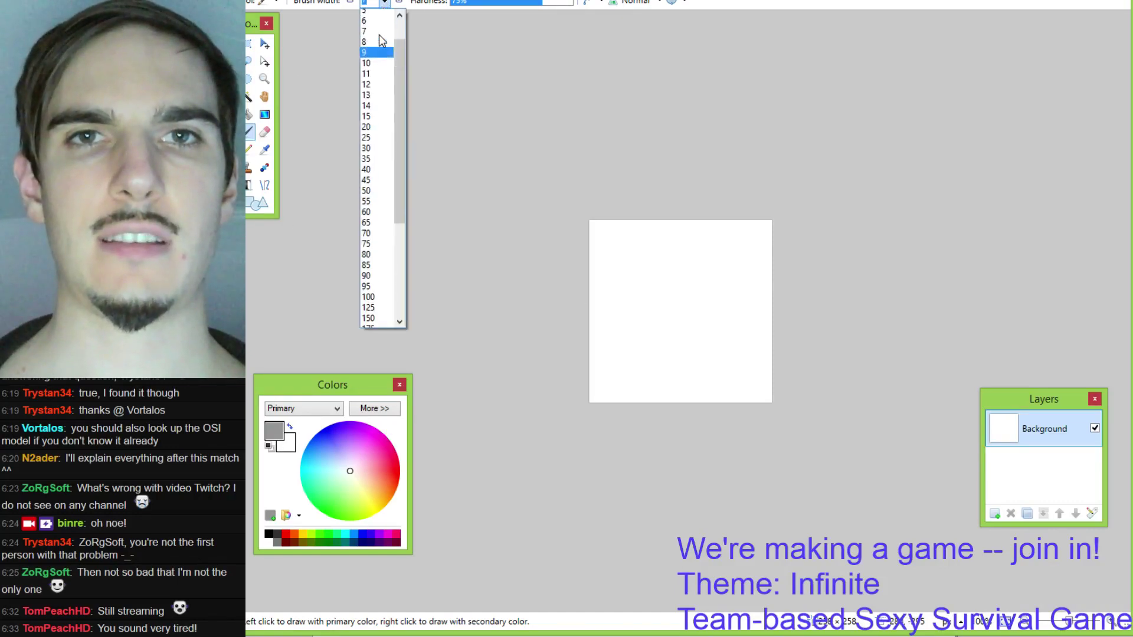
pyautogui.click(381, 35)
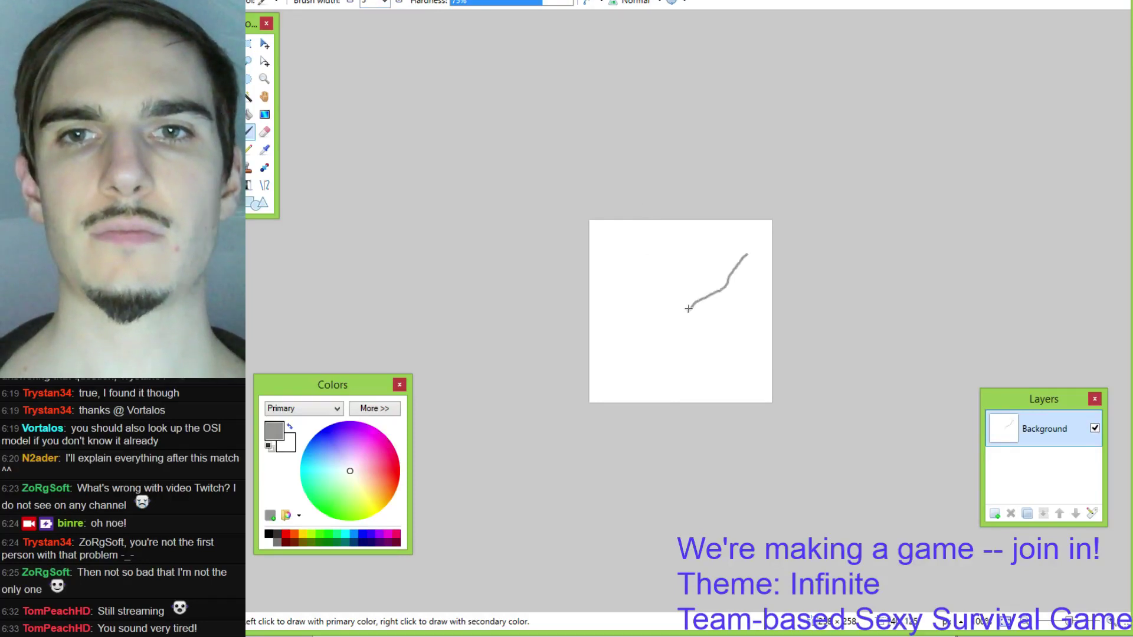
# - Draw thin grey crack lines radiating from the canvas centre, undoing a stray top stroke
pyautogui.moveTo(688, 308); pyautogui.dragTo(745, 332)
pyautogui.moveTo(672, 304); pyautogui.dragTo(715, 343)
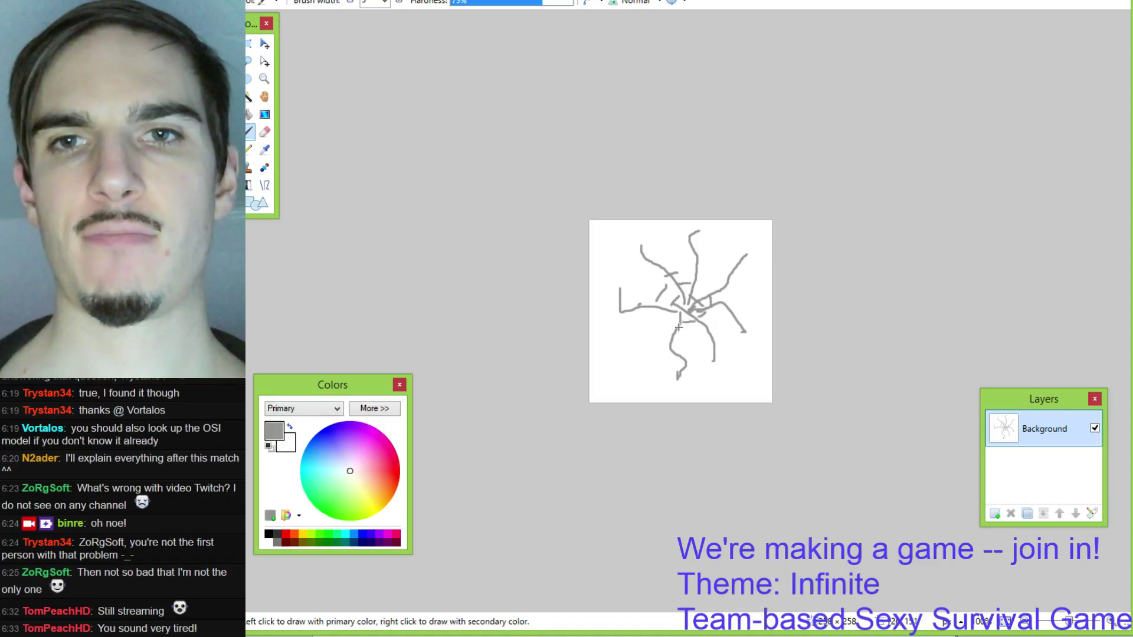
pyautogui.moveTo(662, 312); pyautogui.dragTo(672, 328)
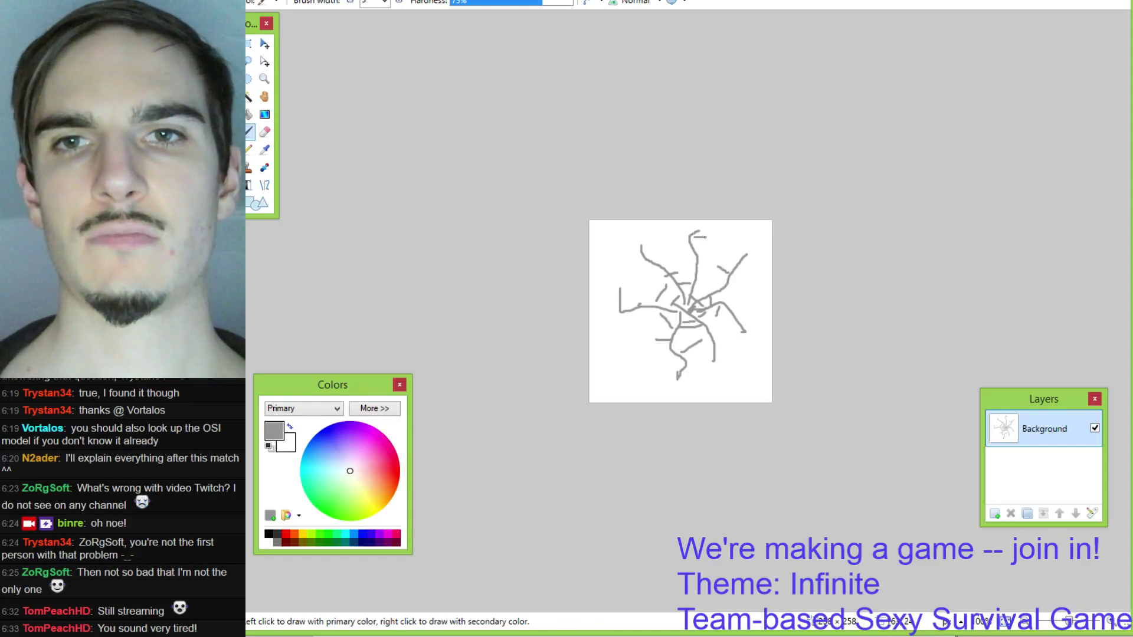
pyautogui.moveTo(677, 239); pyautogui.dragTo(668, 238)
pyautogui.hotkey('ctrl', 'z')
pyautogui.hotkey('ctrl', 'z')
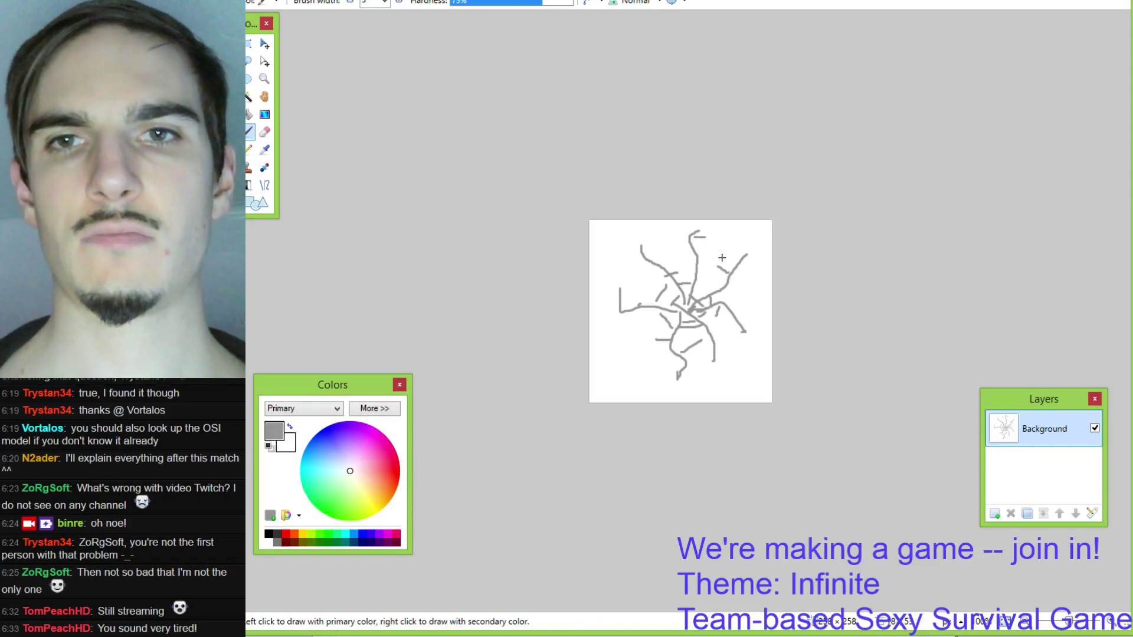
# - Erase stray parts of the crack lines with the Eraser, refining with undo and redo
pyautogui.click(264, 132)
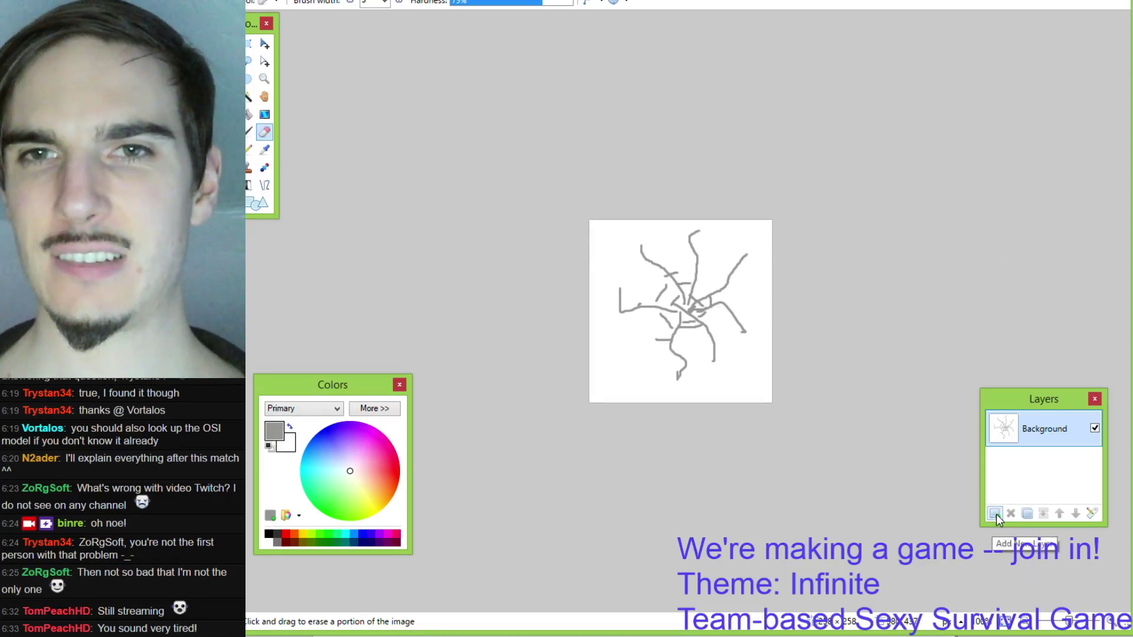
pyautogui.hotkey('ctrl', 'z')
pyautogui.press('b')
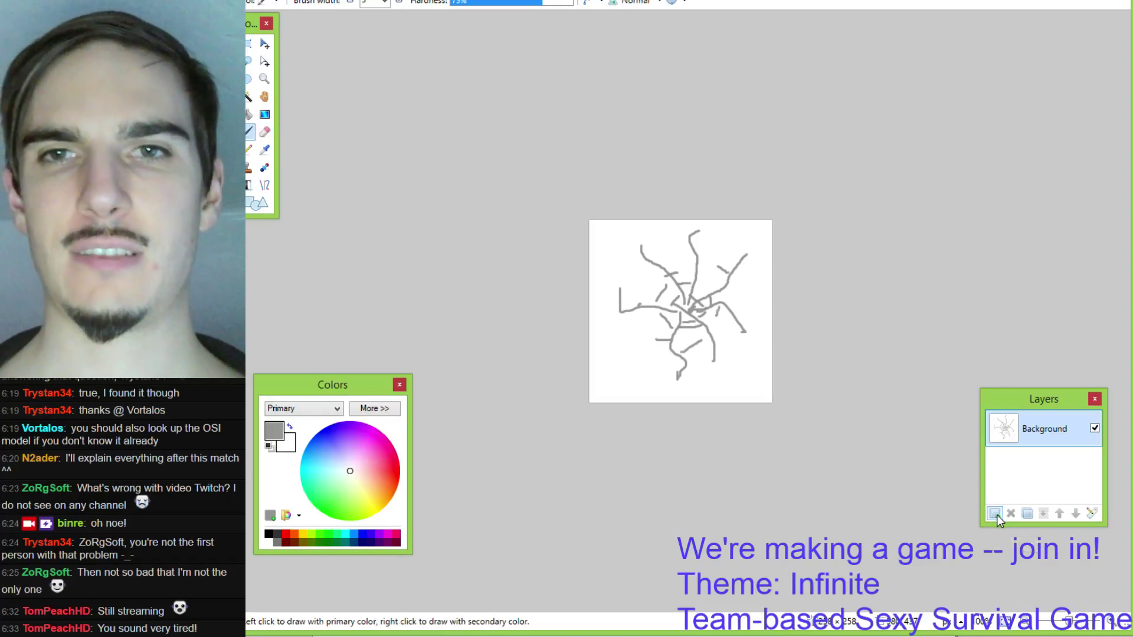
pyautogui.hotkey('ctrl', 'y')
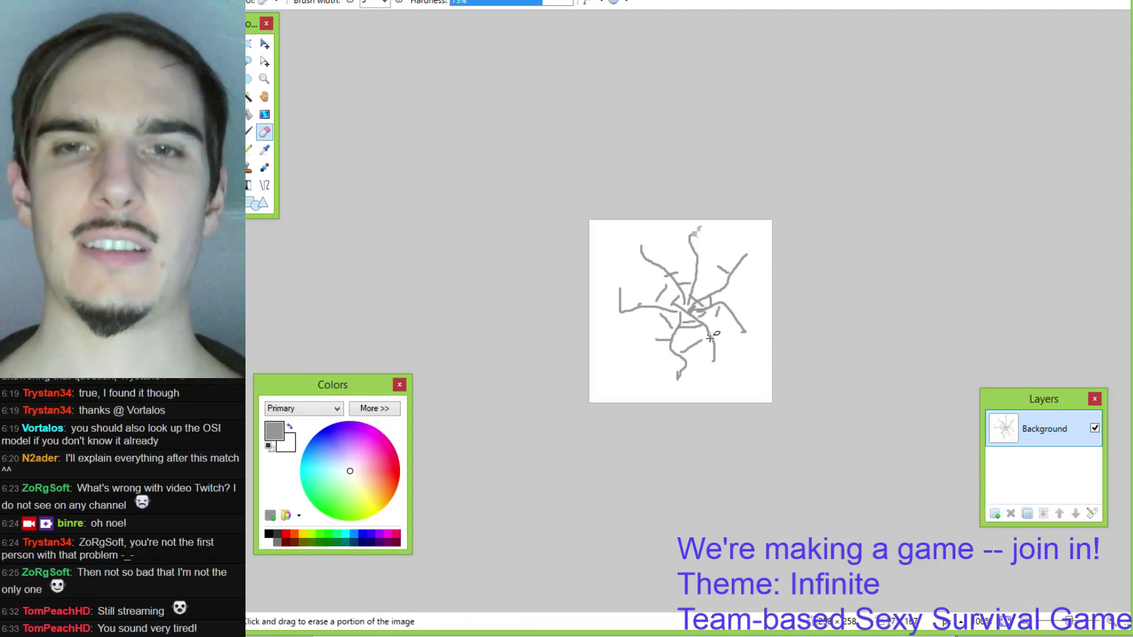
# - Magic Wand-select the white background at low tolerance and delete it
pyautogui.click(249, 97)
pyautogui.click(630, 349)
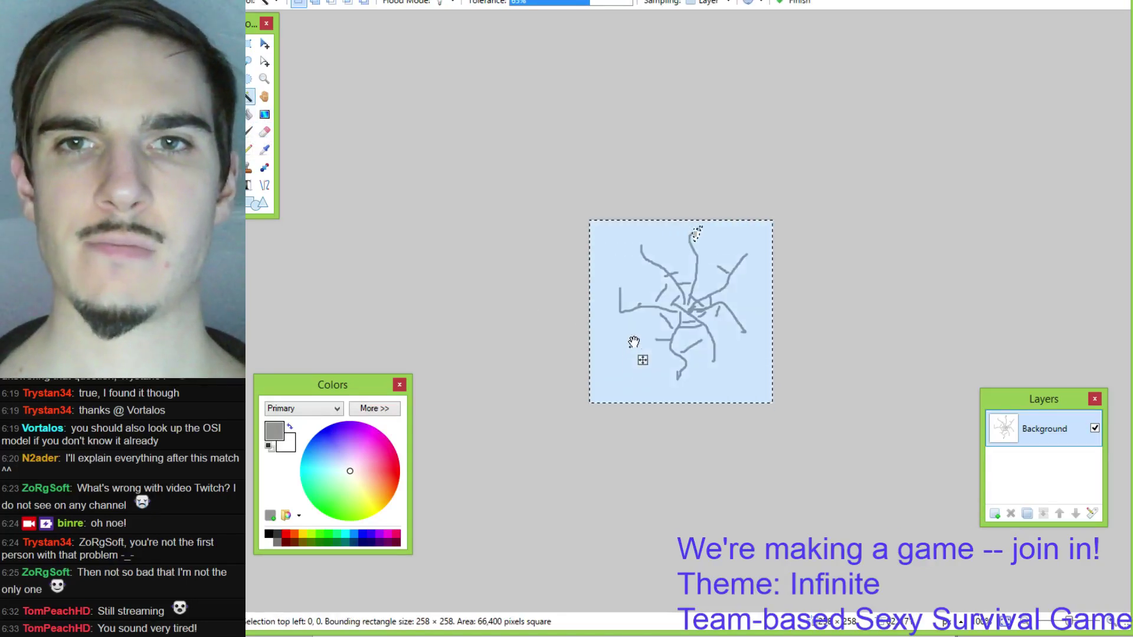
pyautogui.moveTo(561, 5)
pyautogui.mouseDown()
pyautogui.moveTo(512, 7)
pyautogui.moveTo(538, 8)
pyautogui.mouseUp()
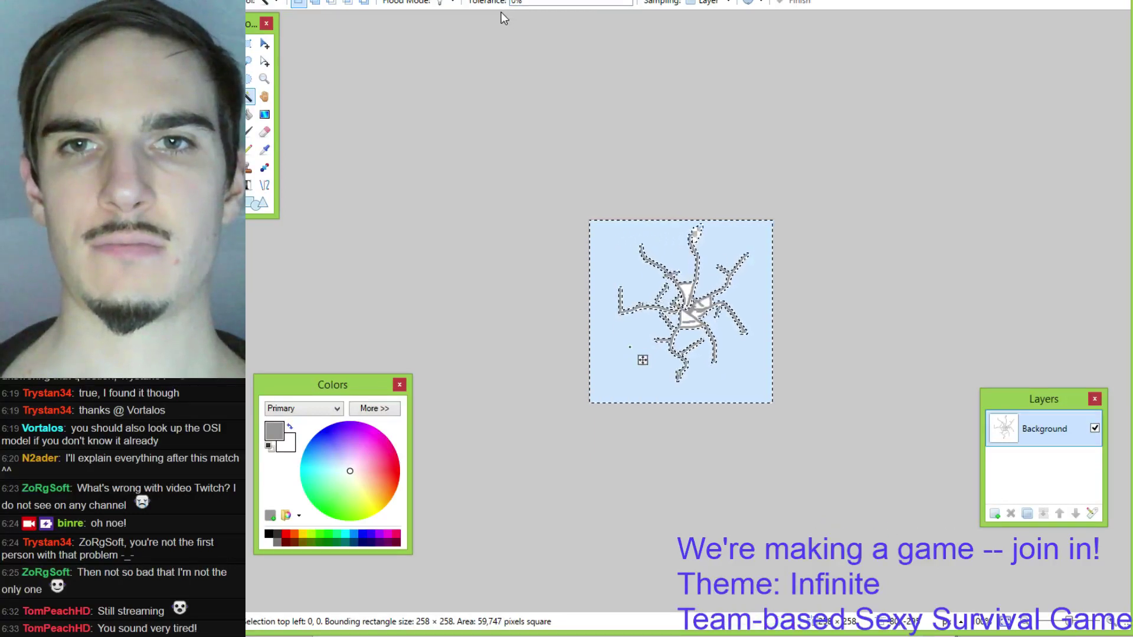
pyautogui.moveTo(512, 4); pyautogui.dragTo(523, 4)
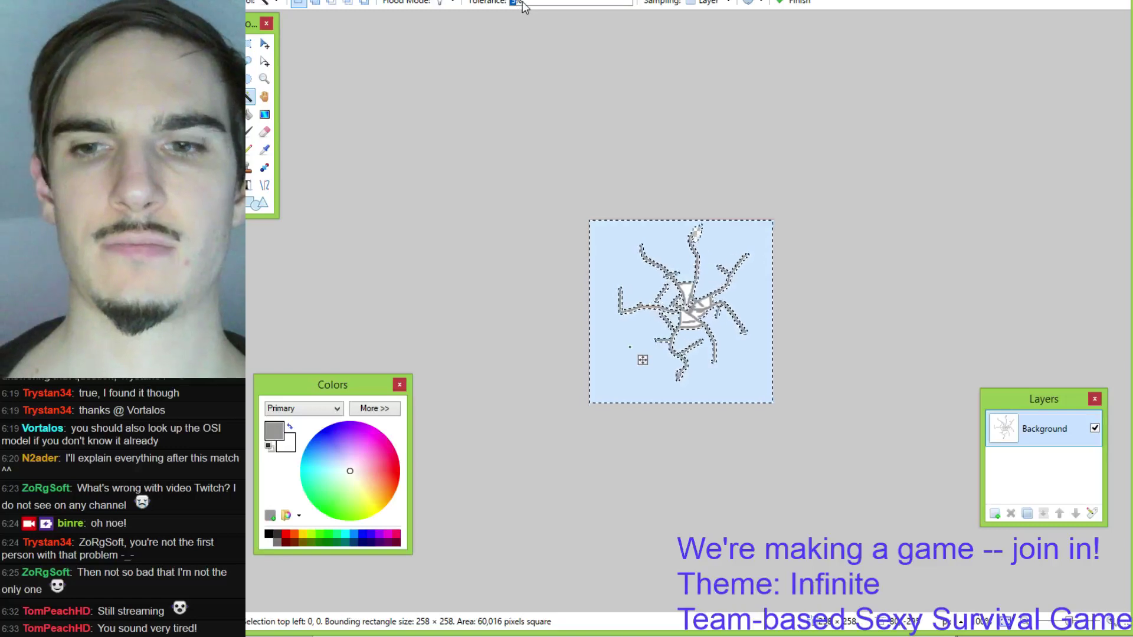
pyautogui.press('Delete')
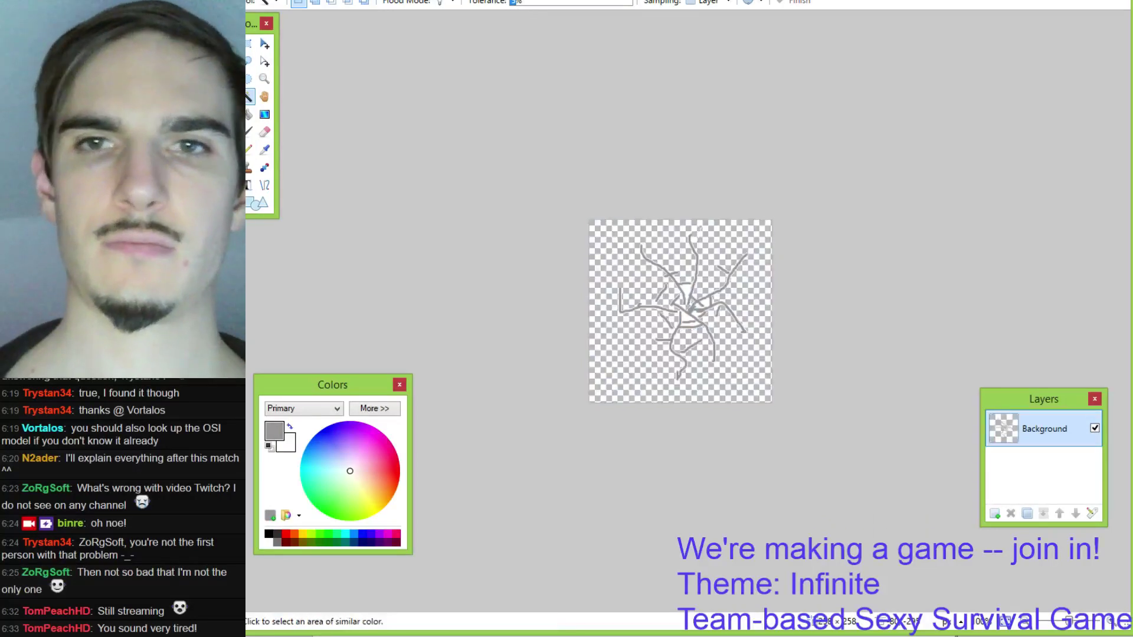
# - Add a new transparent layer, Layer 2
pyautogui.keyDown('ctrl'); pyautogui.scroll(2, 703, 337); pyautogui.keyUp('ctrl')
pyautogui.keyDown('ctrl'); pyautogui.scroll(3, 703, 337); pyautogui.keyUp('ctrl')
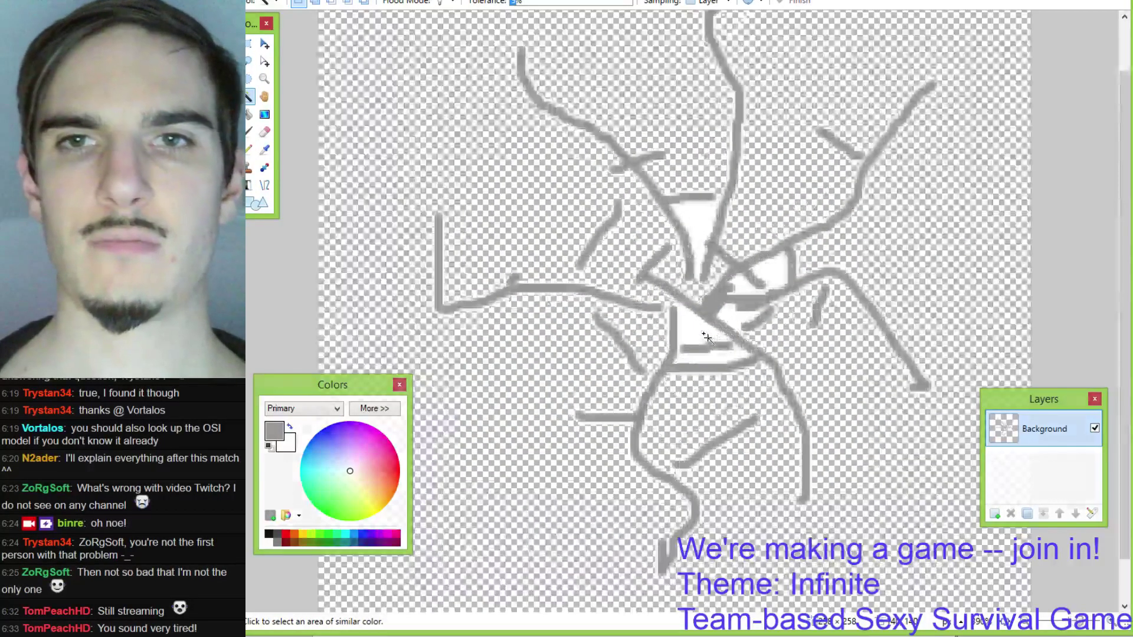
pyautogui.keyDown('ctrl'); pyautogui.scroll(2, 703, 337); pyautogui.keyUp('ctrl')
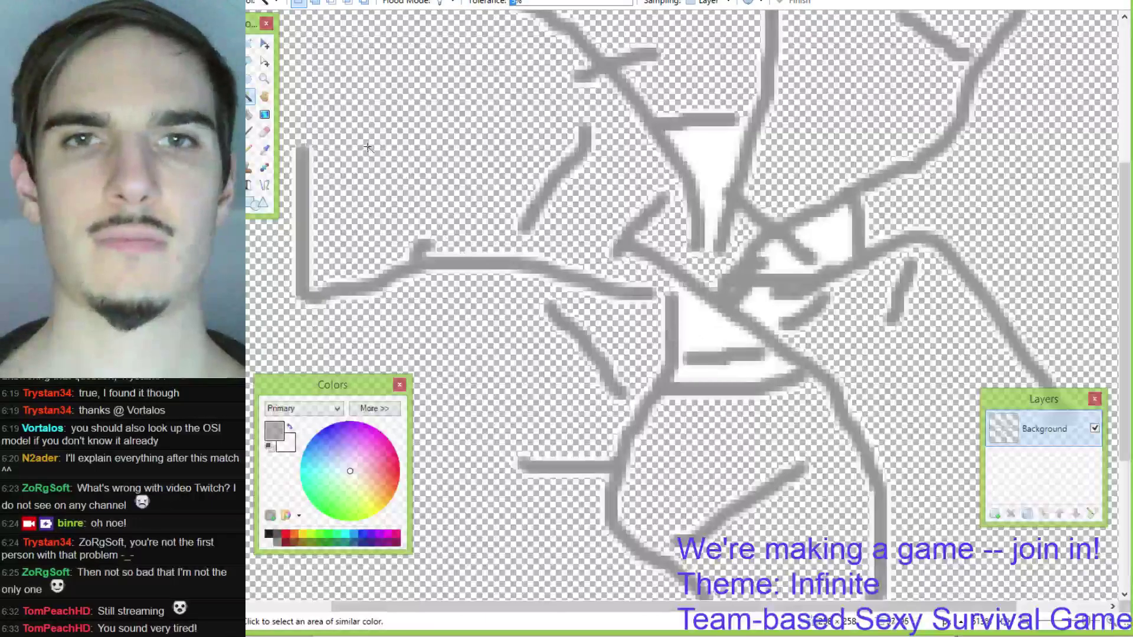
pyautogui.keyDown('ctrl'); pyautogui.scroll(-2, 338, 140); pyautogui.keyUp('ctrl')
pyautogui.keyDown('ctrl'); pyautogui.scroll(-1, 436, 204); pyautogui.keyUp('ctrl')
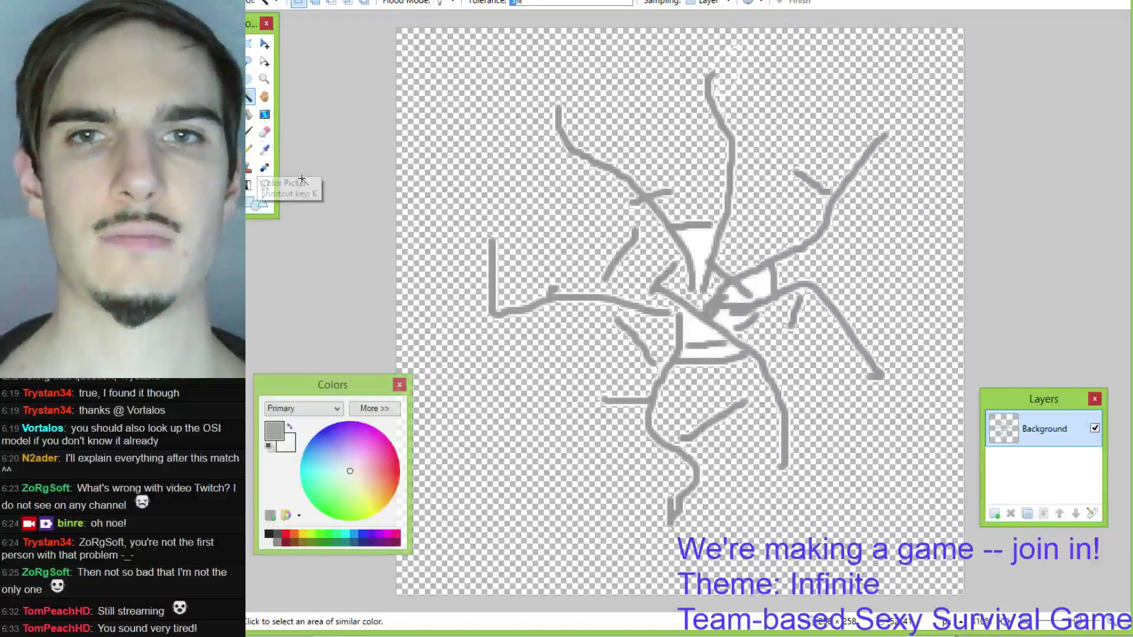
pyautogui.click(996, 515)
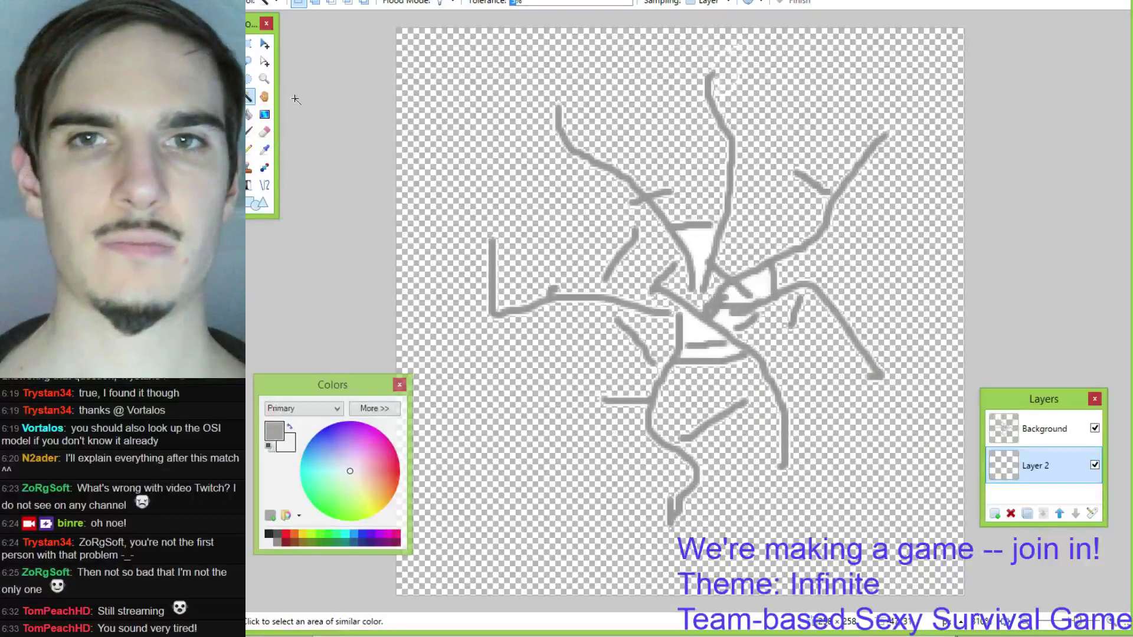
# - Erase white patches on Background, then paint faint white strokes right of and below the centre
pyautogui.click(251, 133)
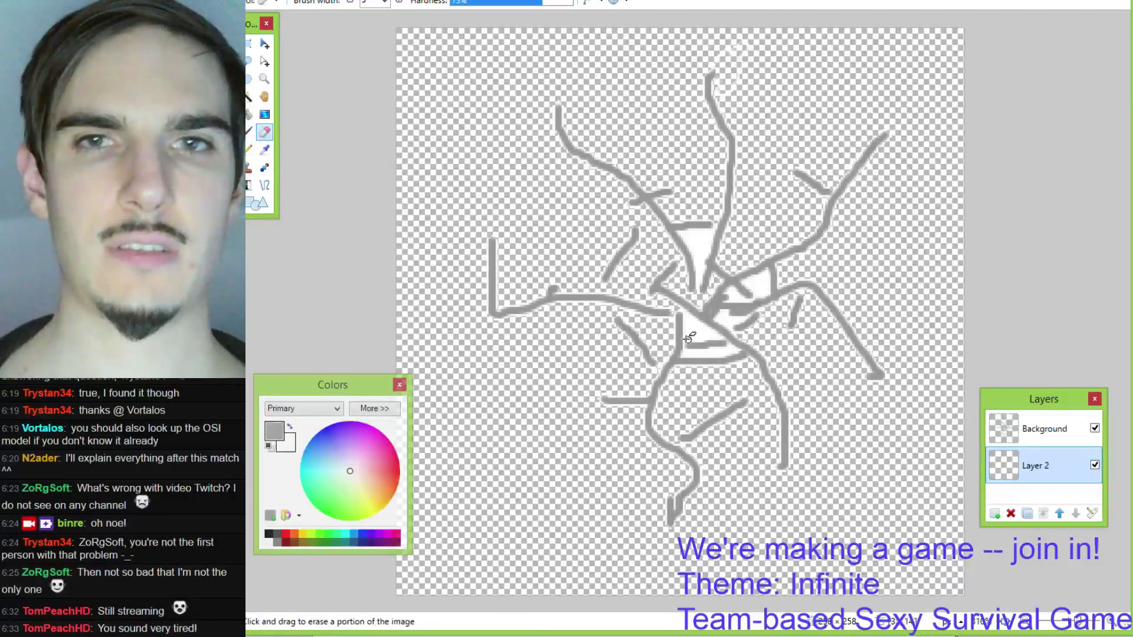
pyautogui.click(1038, 429)
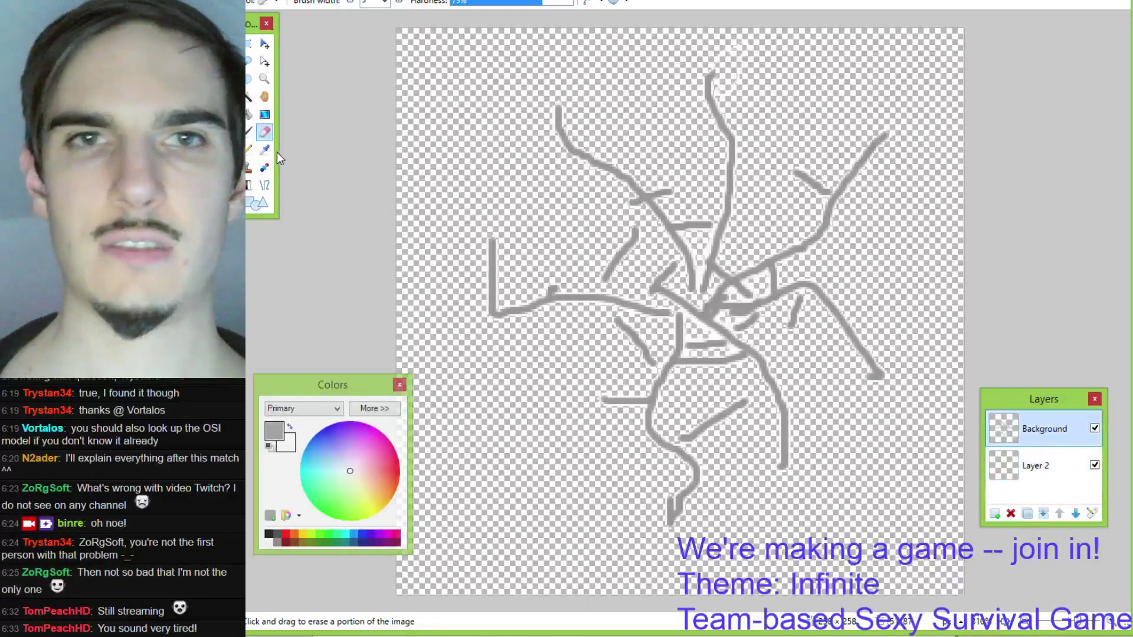
pyautogui.click(249, 131)
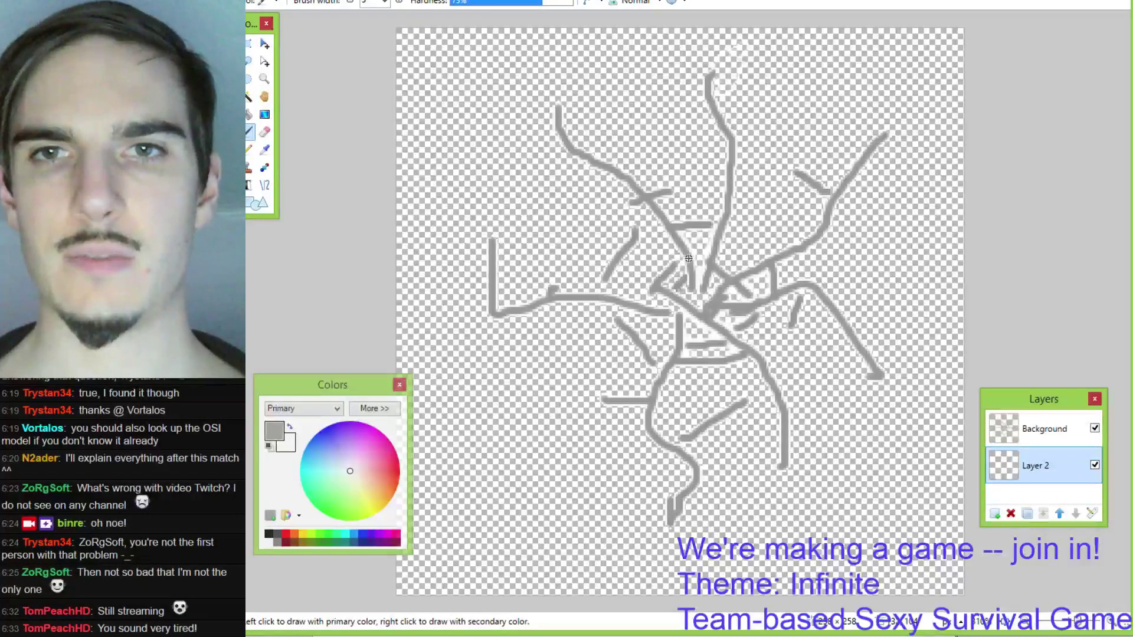
pyautogui.click(289, 426)
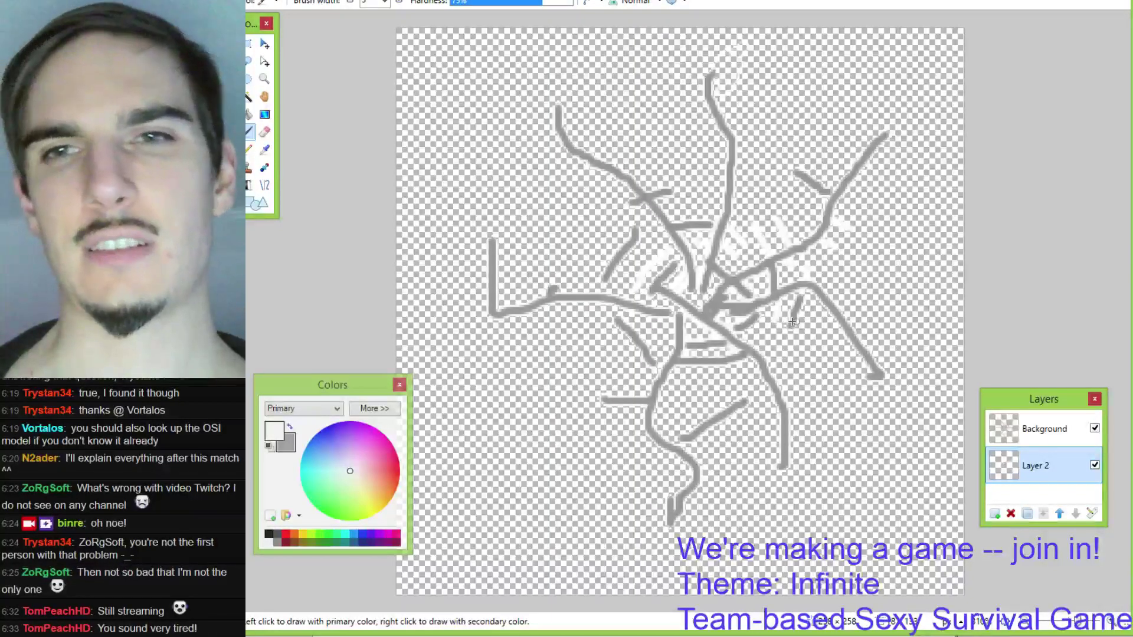
pyautogui.moveTo(808, 298); pyautogui.dragTo(804, 324)
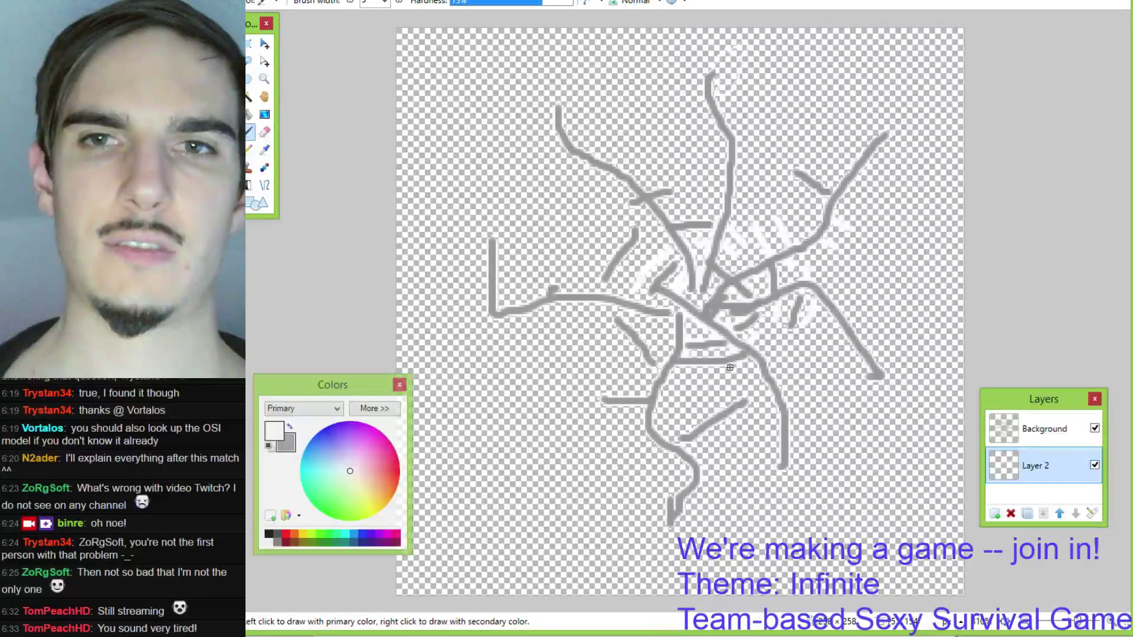
pyautogui.moveTo(740, 370); pyautogui.dragTo(707, 380)
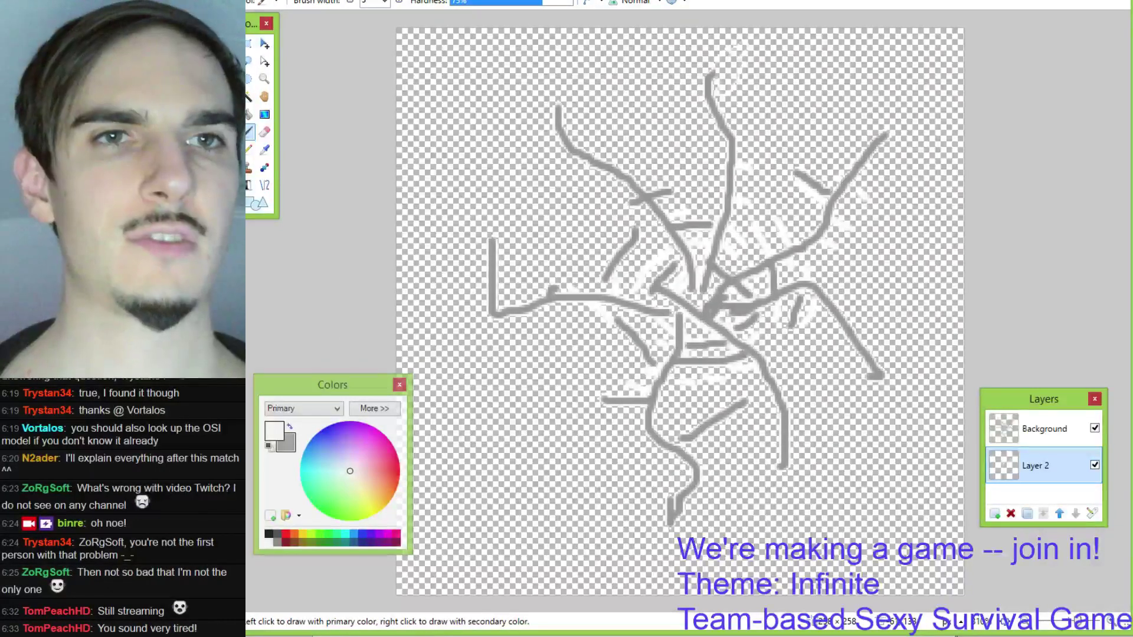
pyautogui.hotkey('alt', 'Tab')
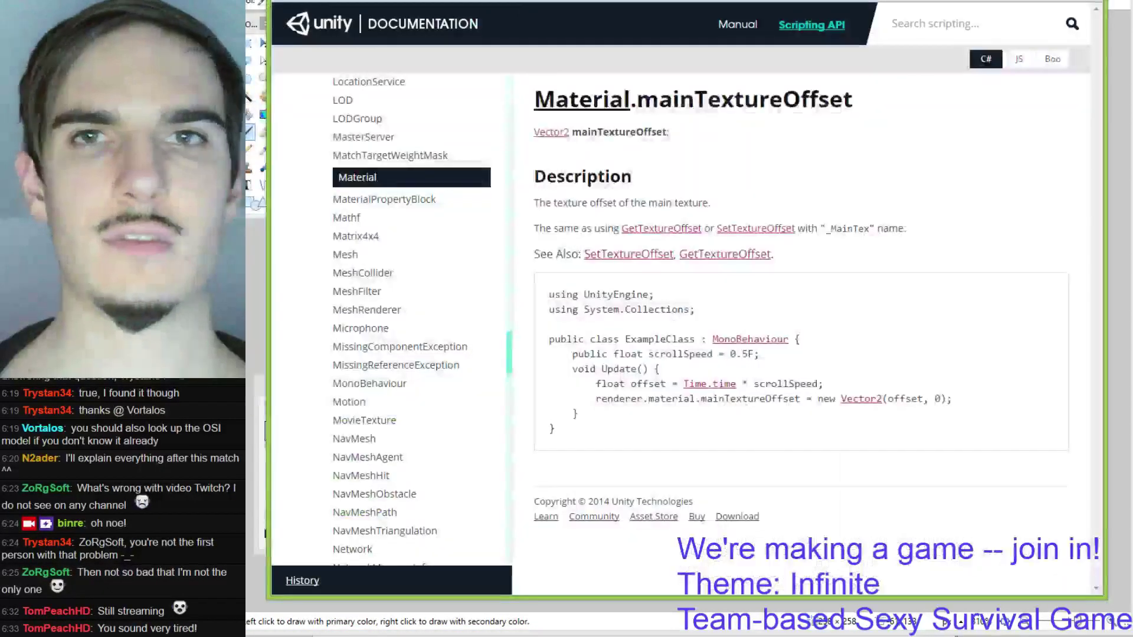
pyautogui.hotkey('ctrl', 't')
pyautogui.write('shatter')
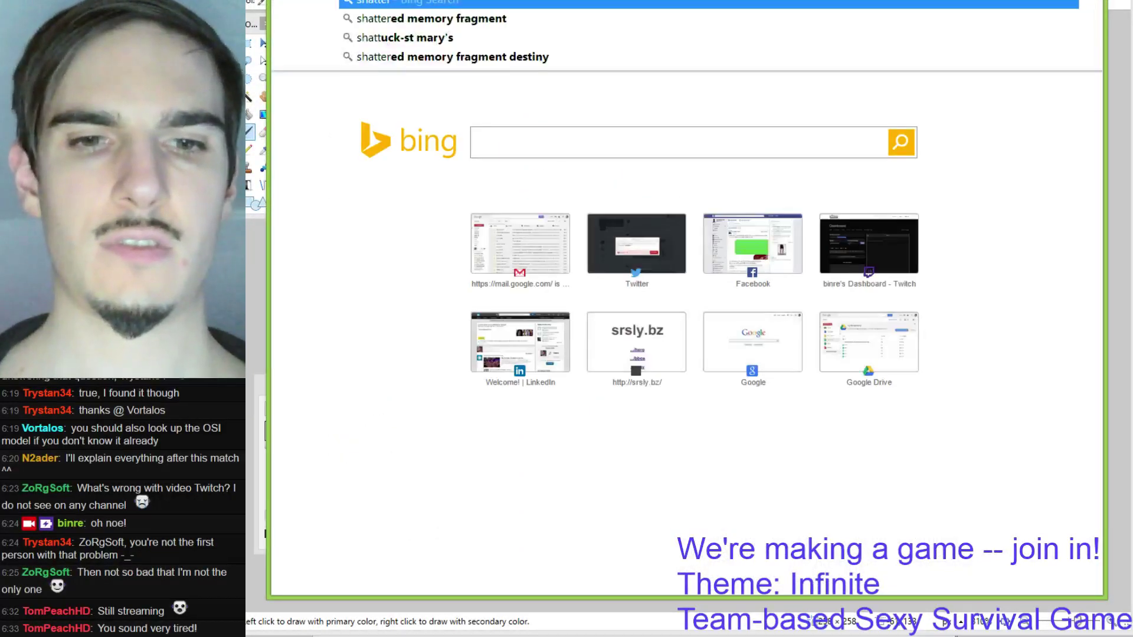
pyautogui.write('ed glass')
pyautogui.press('Return')
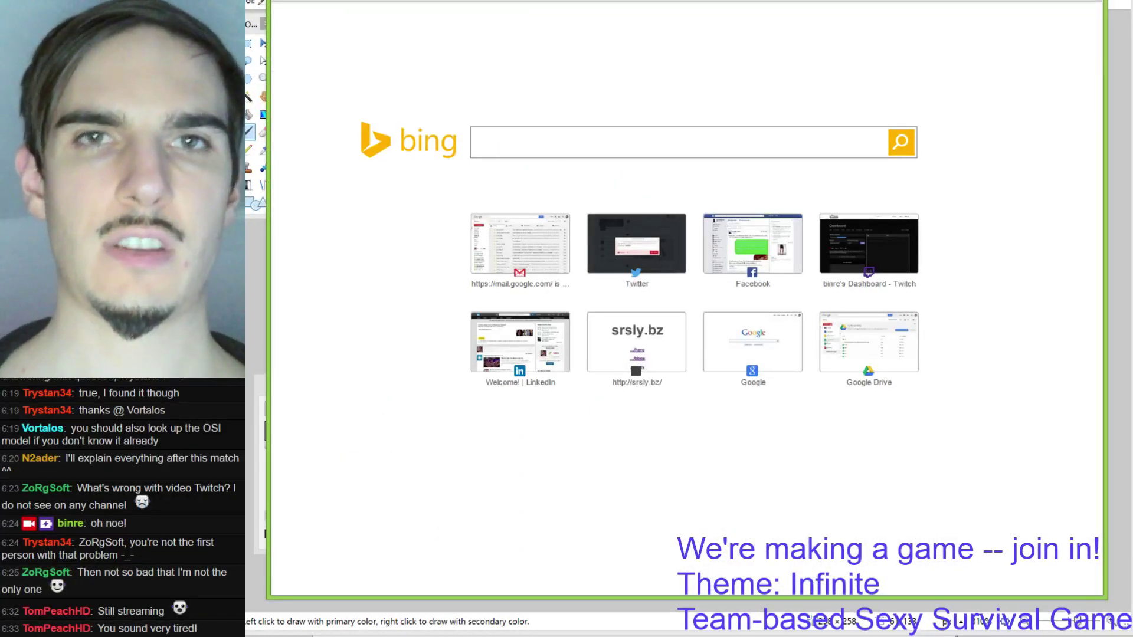
pyautogui.click(413, 70)
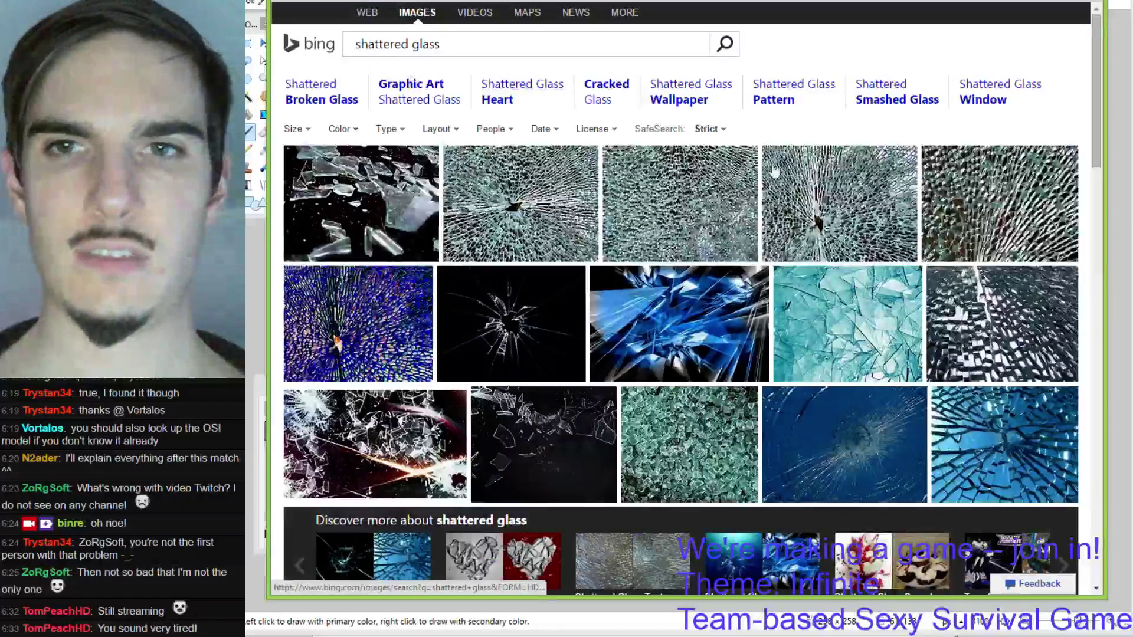
pyautogui.scroll(-6, 777, 176)
pyautogui.scroll(6, 777, 176)
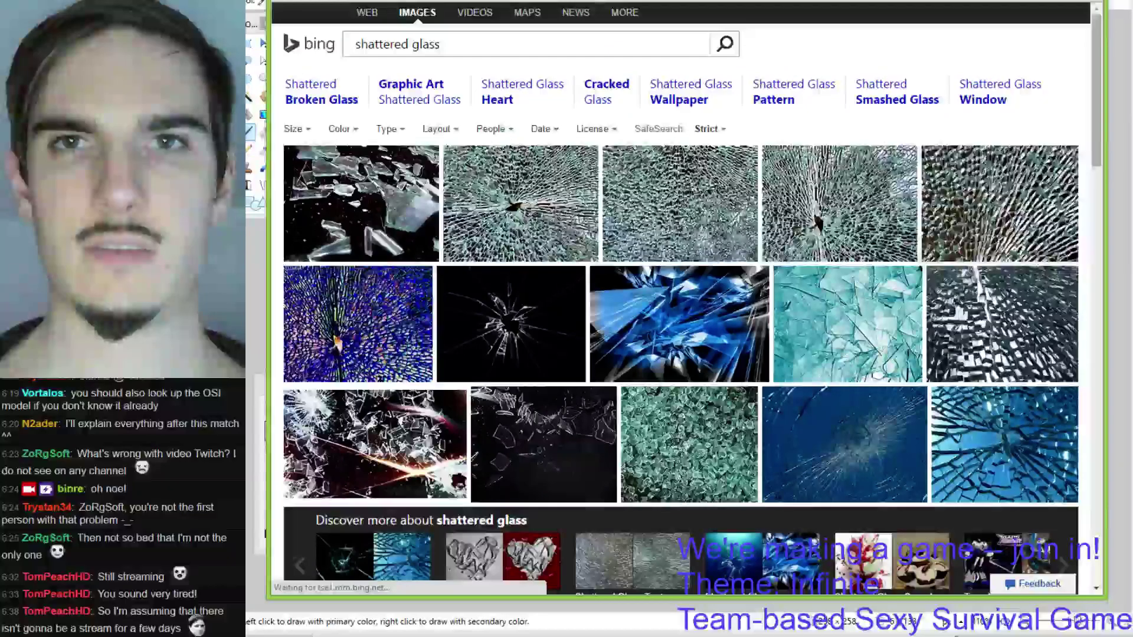
pyautogui.hotkey('ctrl', 'Tab')
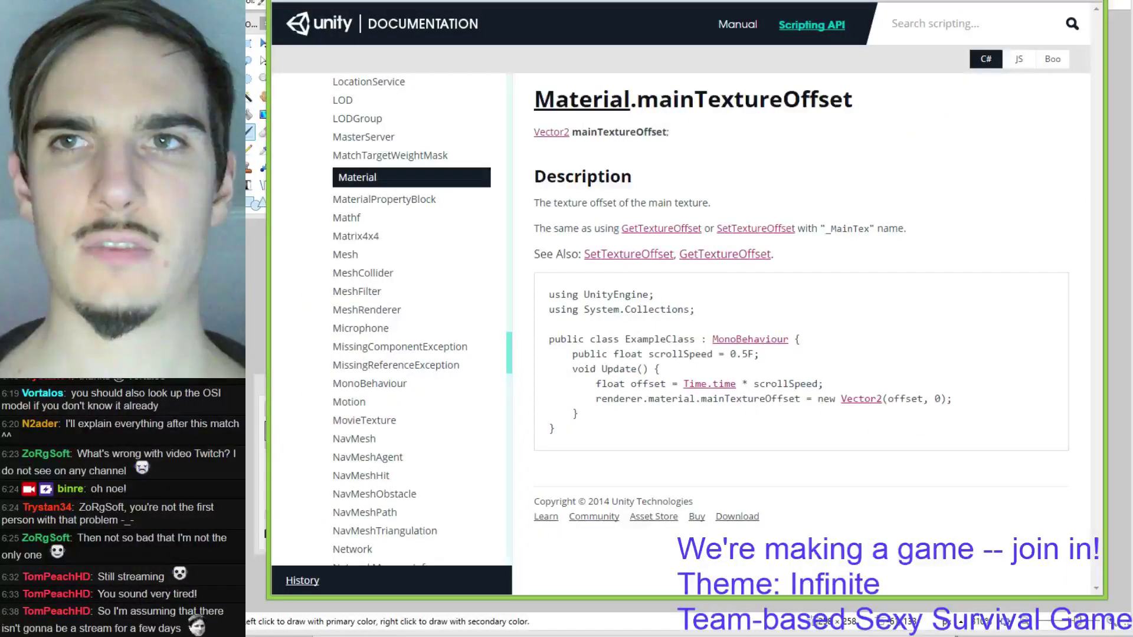
pyautogui.hotkey('alt', 'Tab')
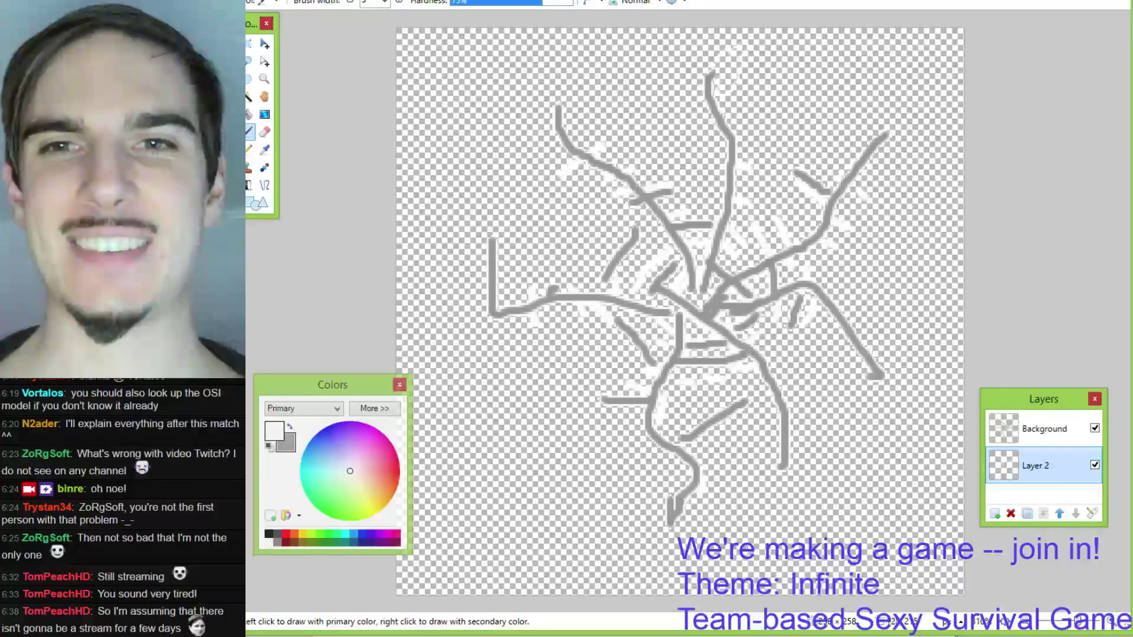
# - Add faint white strokes by the lower grey line and erase the top and left branch tips
pyautogui.moveTo(775, 392); pyautogui.dragTo(772, 437)
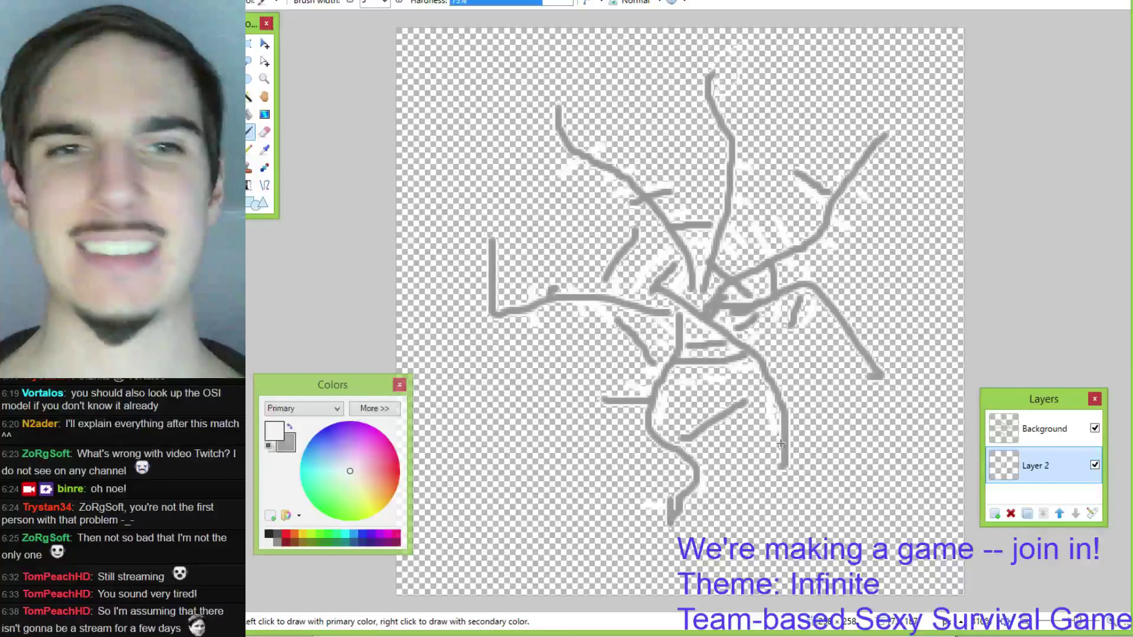
pyautogui.moveTo(761, 388); pyautogui.dragTo(738, 399)
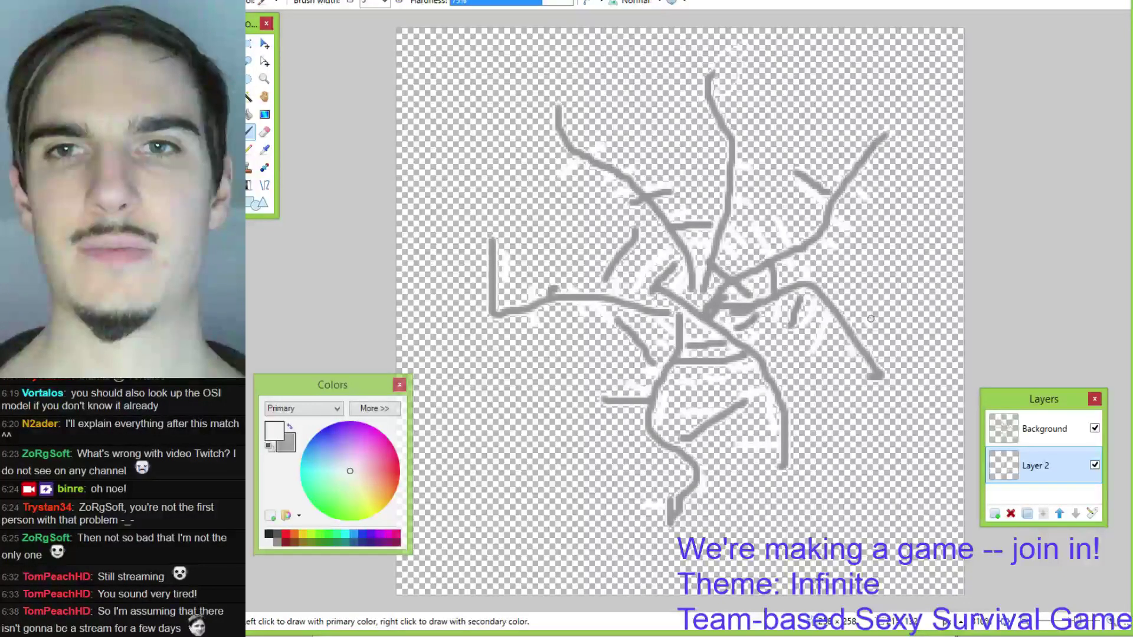
pyautogui.press('e')
pyautogui.hotkey('alt', 'pagedown')
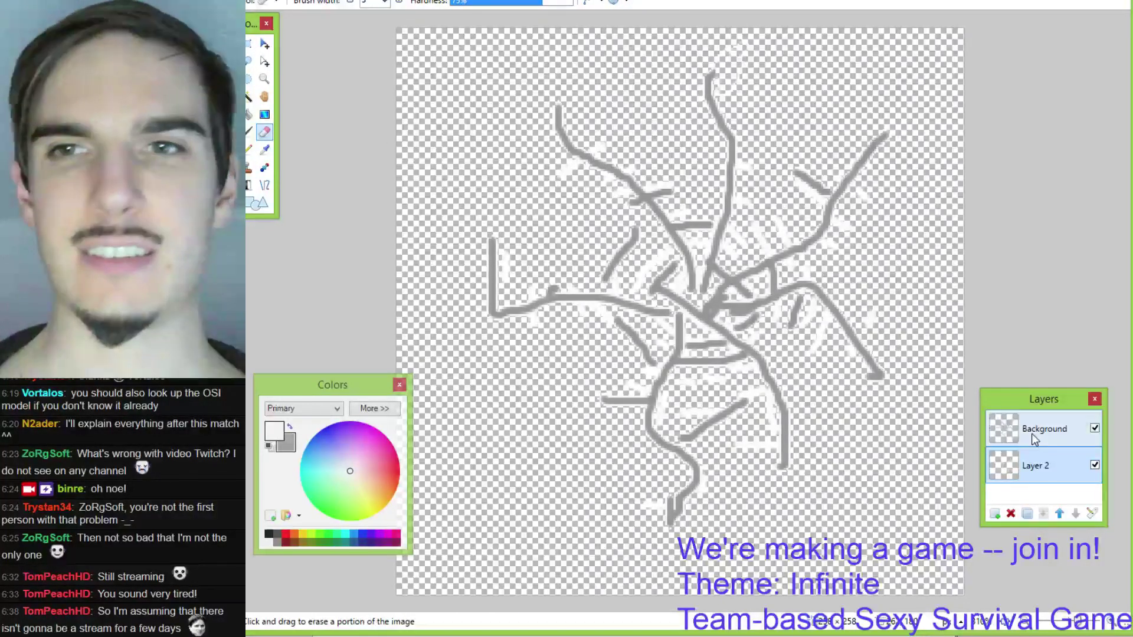
pyautogui.moveTo(711, 65); pyautogui.dragTo(708, 86)
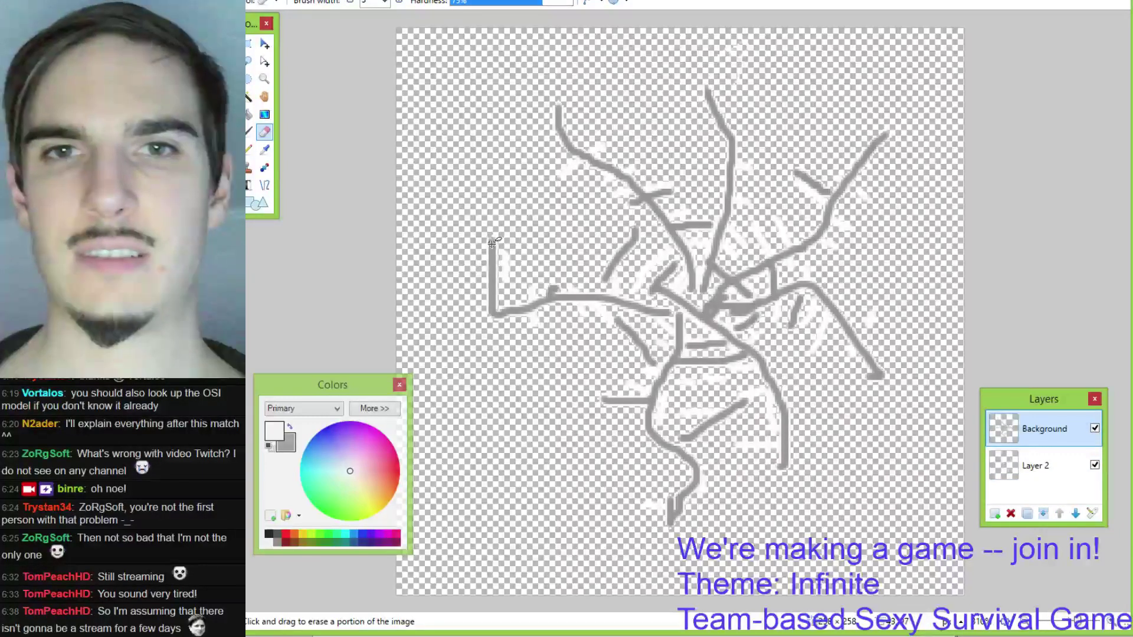
pyautogui.moveTo(486, 282); pyautogui.dragTo(496, 208)
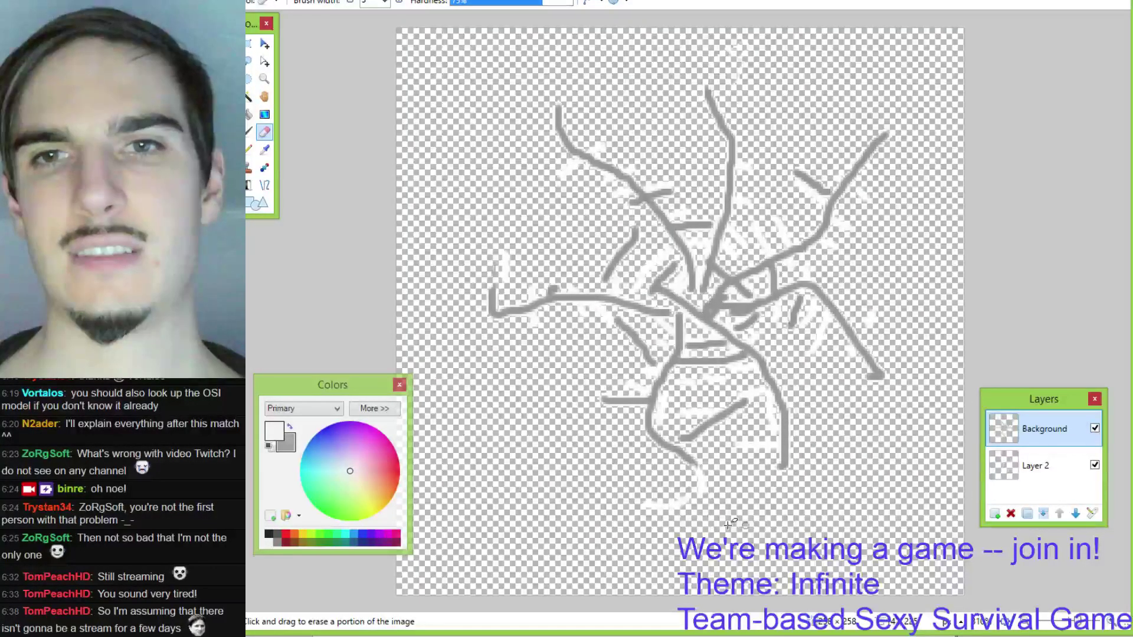
pyautogui.click(1043, 463)
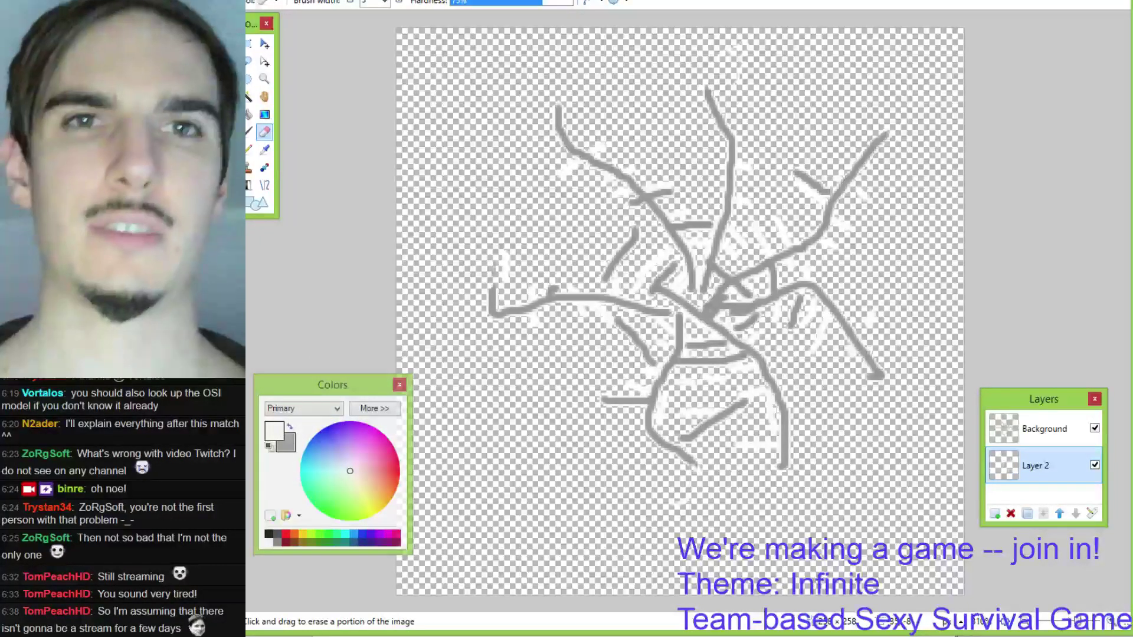
# - Cancel a first Save As, then merge the Background layer into Layer 2
pyautogui.click(260, 1)
pyautogui.click(297, 76)
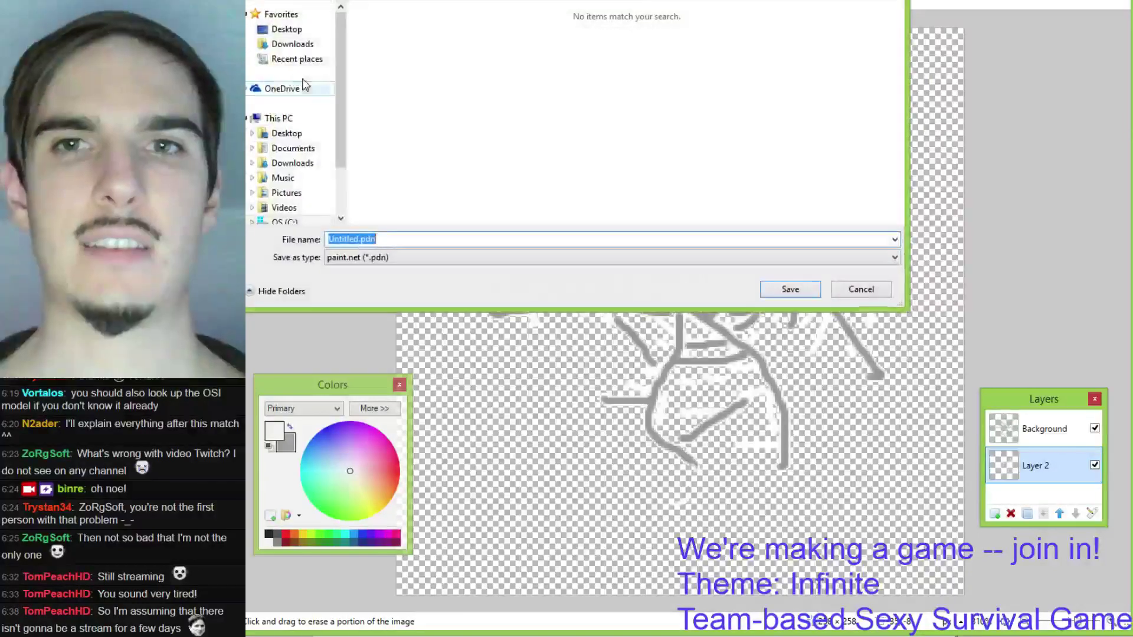
pyautogui.click(862, 285)
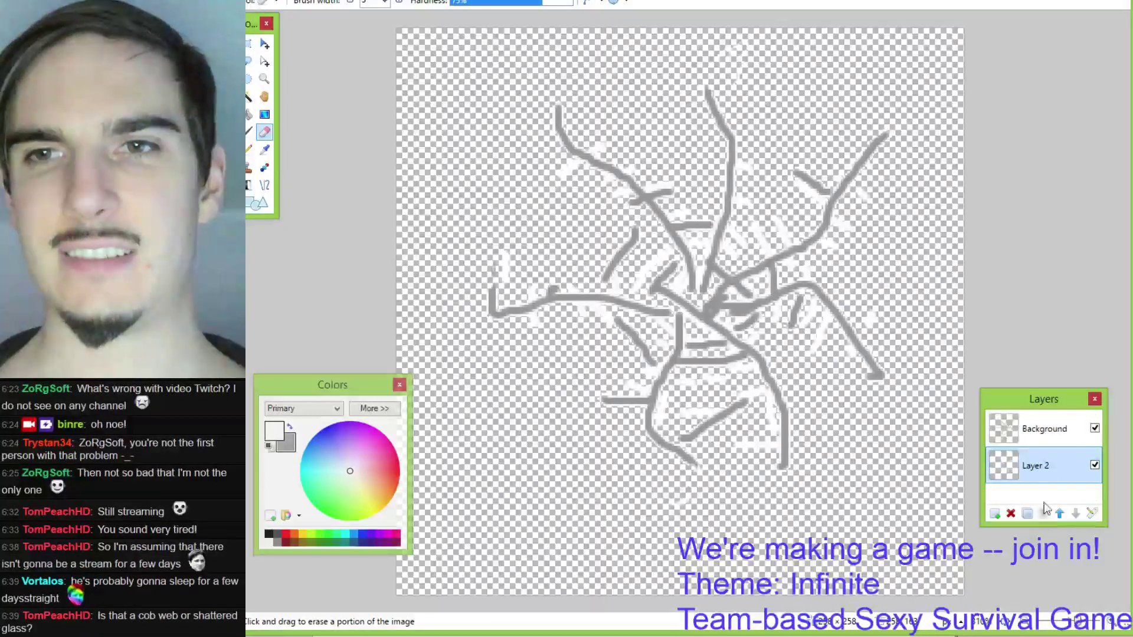
pyautogui.click(1030, 440)
pyautogui.click(1042, 515)
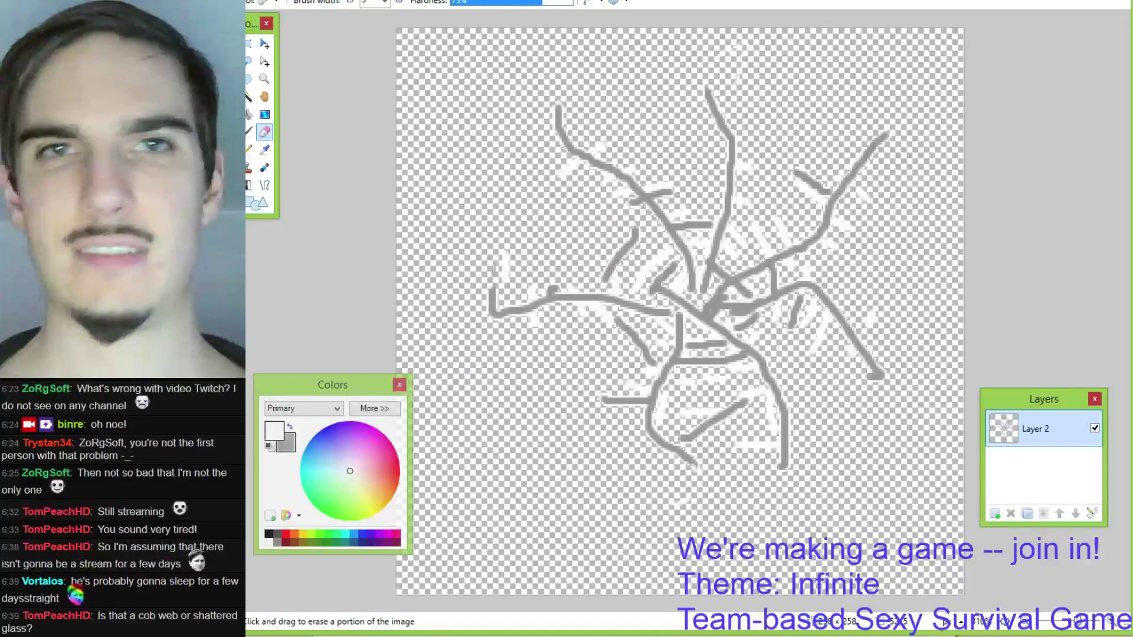
# - Save the drawing as the PNG file shatter.png, accepting the PNG save settings
pyautogui.hotkey('alt', 'f')
pyautogui.click(303, 77)
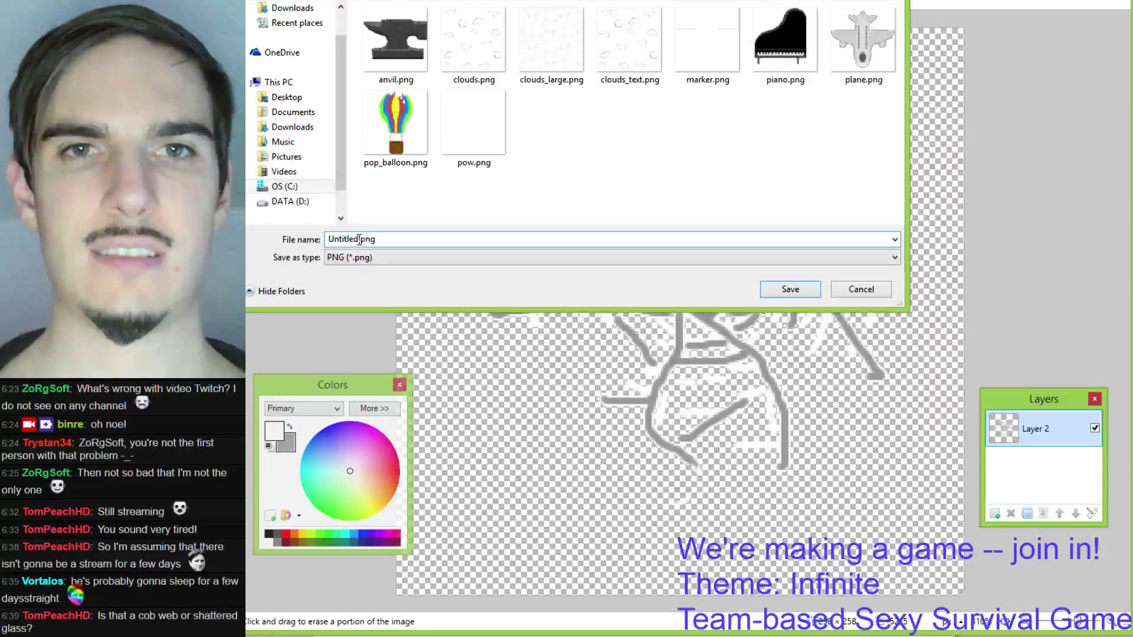
pyautogui.write('shattered')
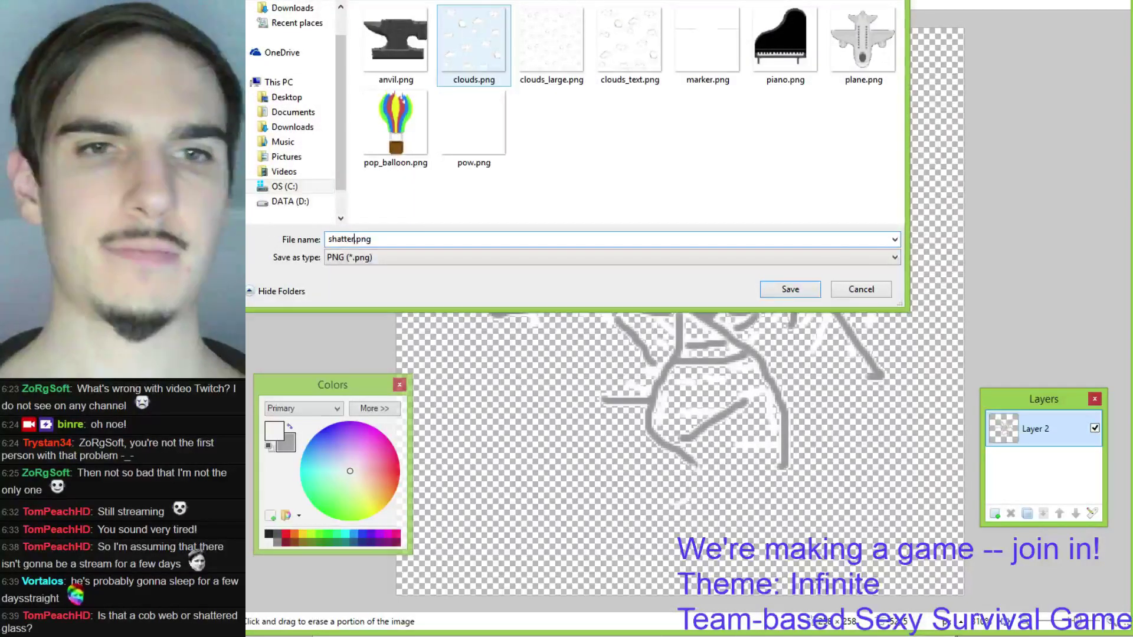
pyautogui.press('Return')
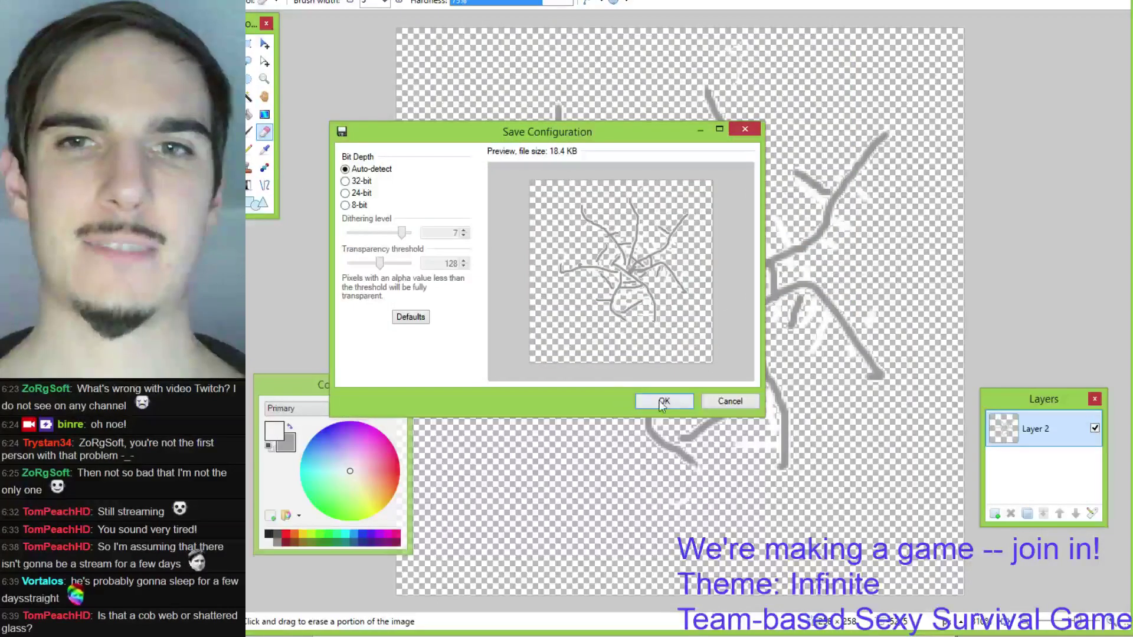
pyautogui.click(664, 402)
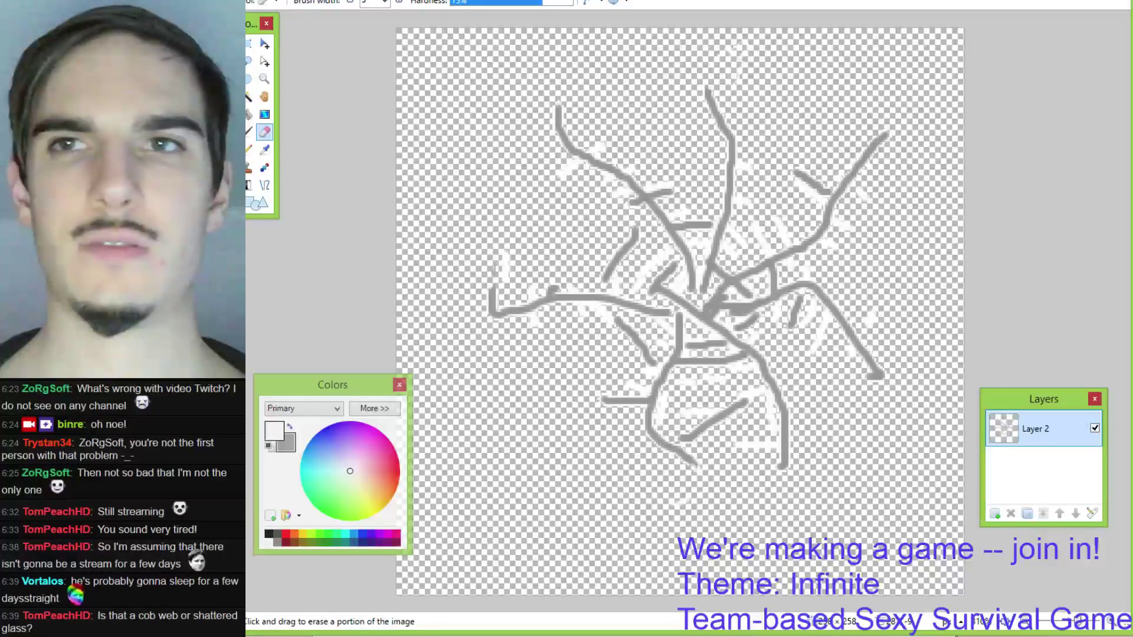
# - In Unity, turn on Alpha Is Transparency for the imported shatter texture
pyautogui.hotkey('alt', 'Tab')
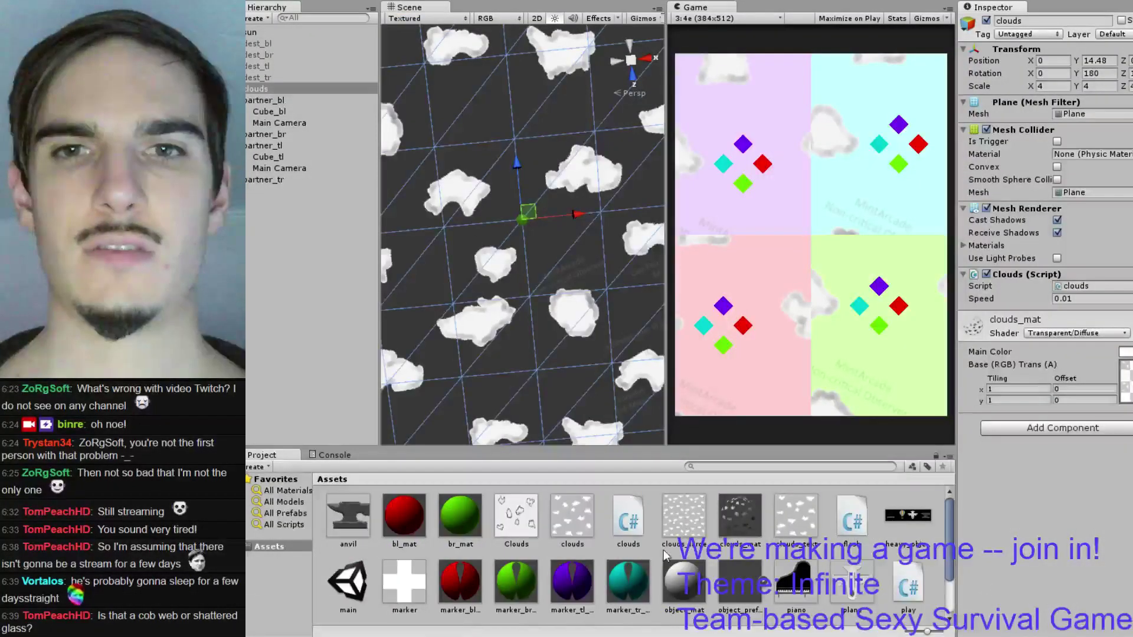
pyautogui.scroll(-2, 670, 555)
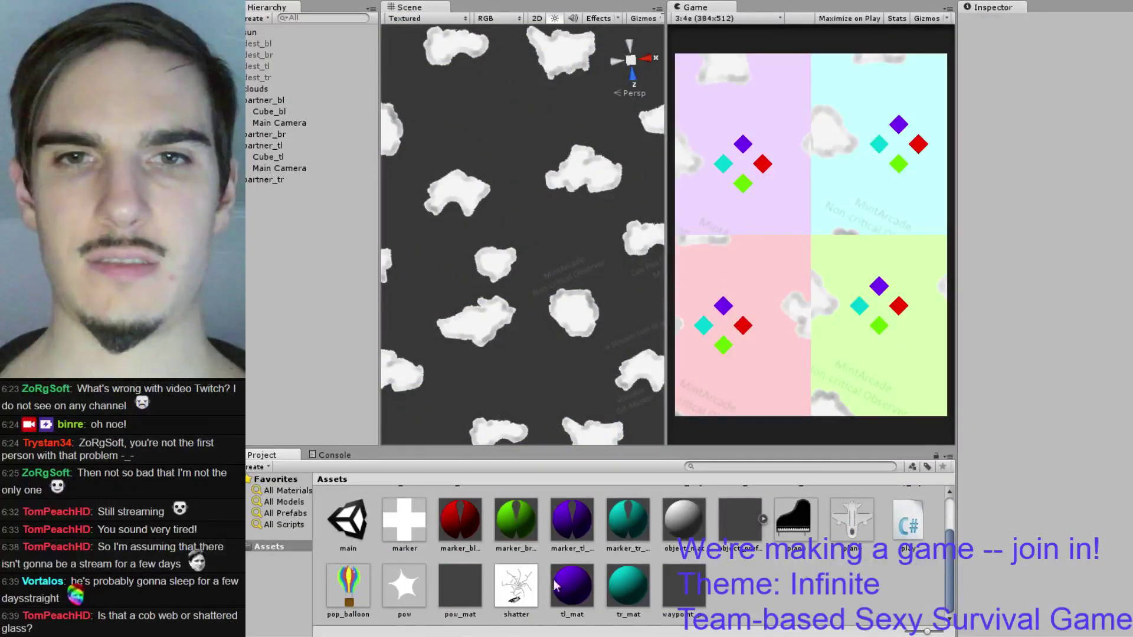
pyautogui.click(520, 585)
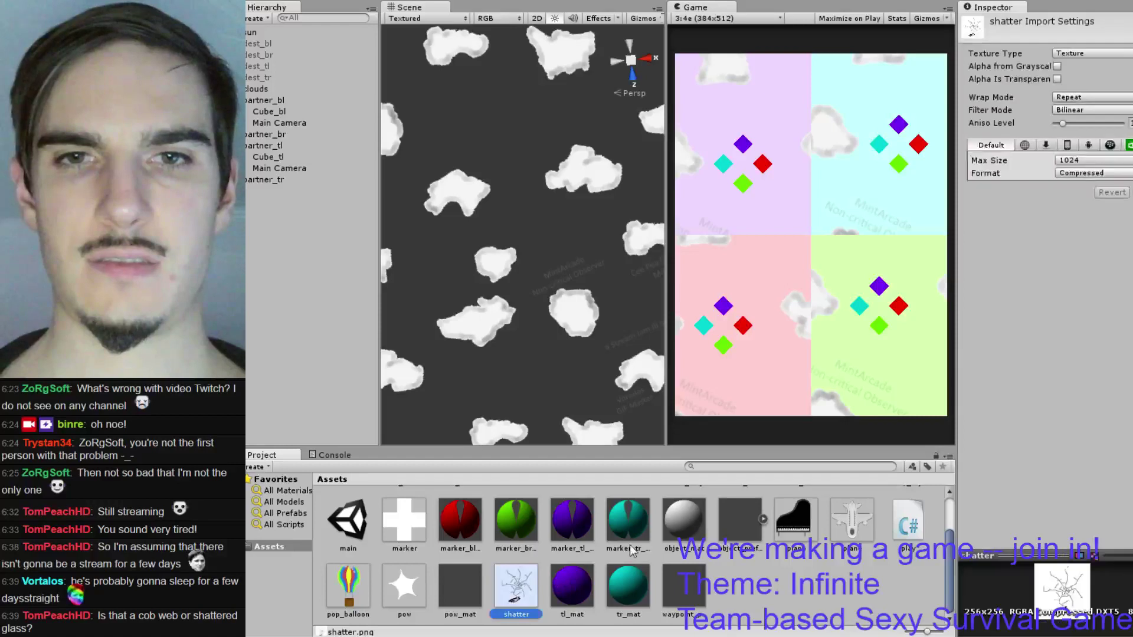
pyautogui.click(1057, 79)
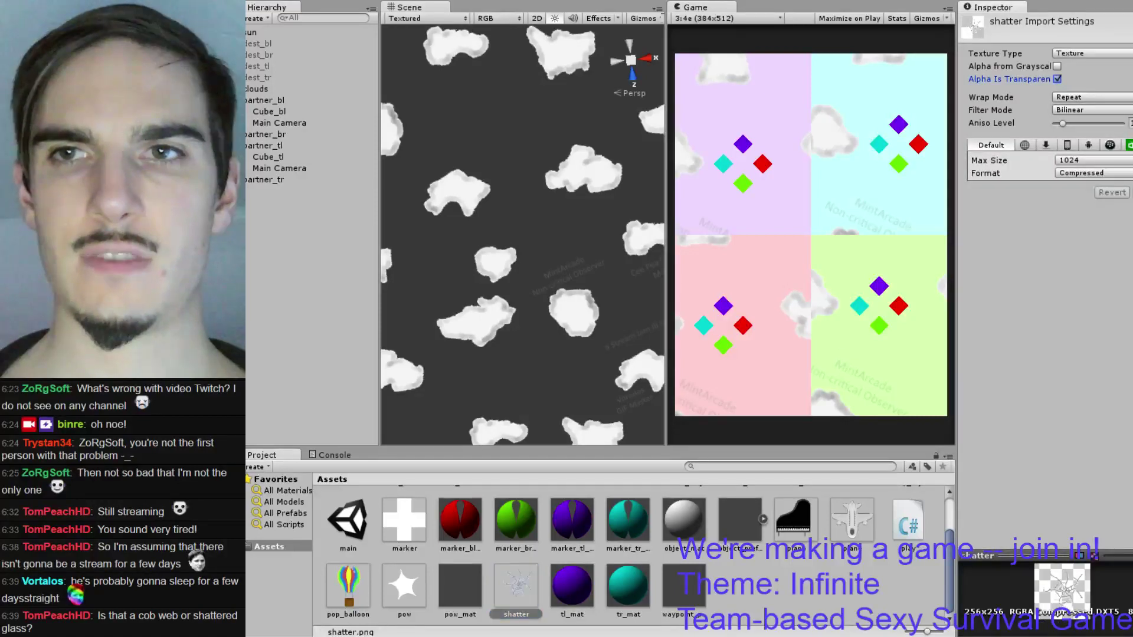
pyautogui.click(859, 609)
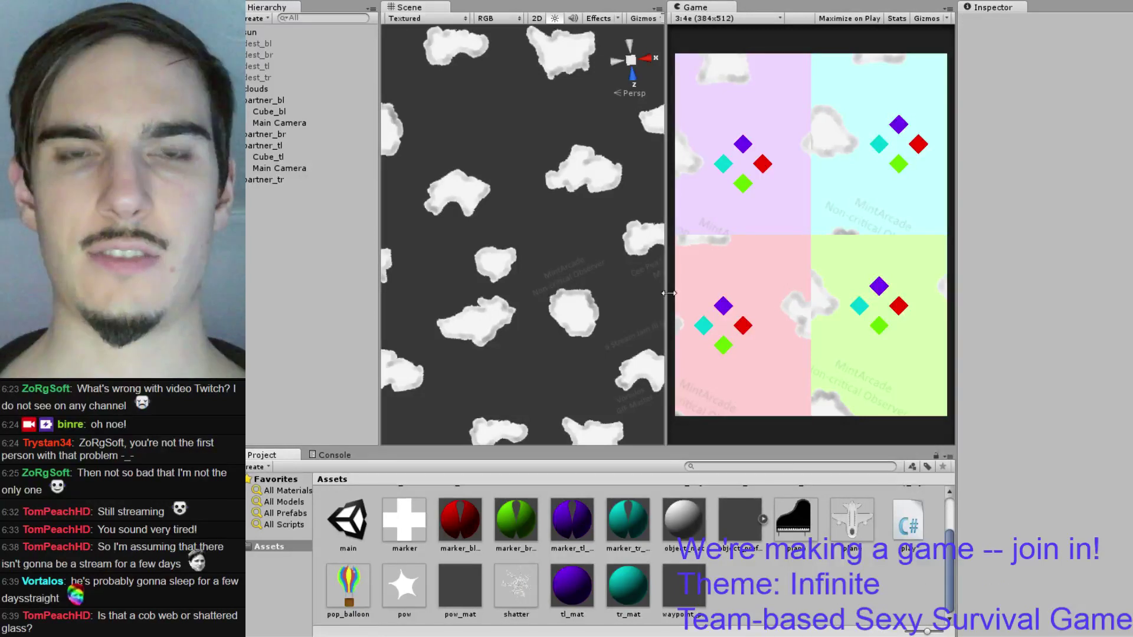
# - Add a new Quad object to the scene from the GameObject menu
pyautogui.click(269, 180)
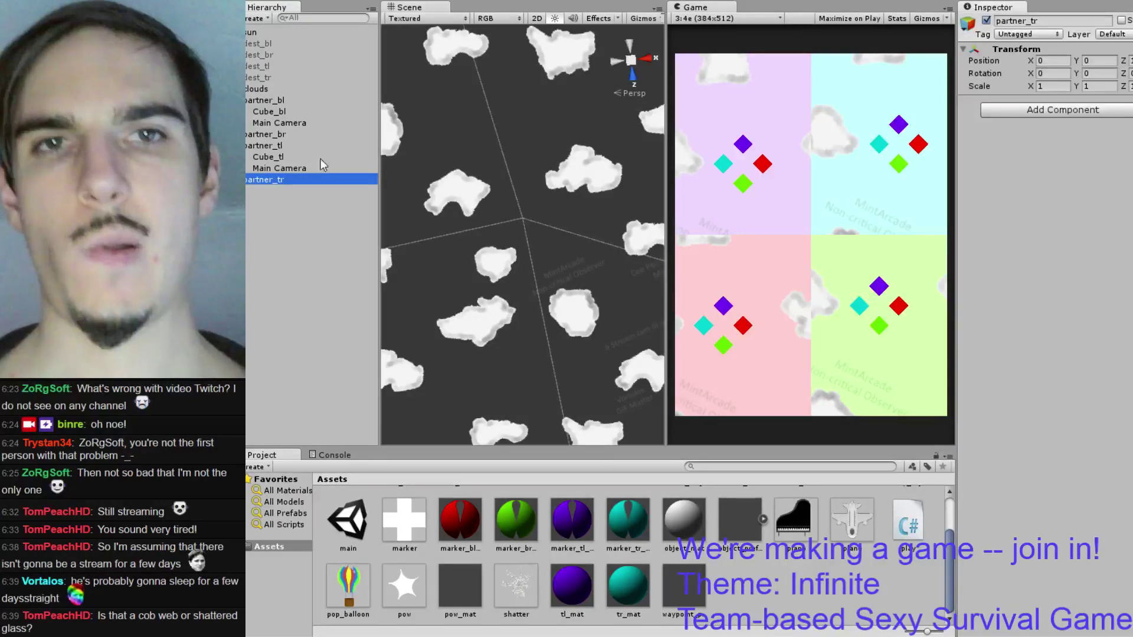
pyautogui.click(339, 1)
pyautogui.moveTo(462, 20)
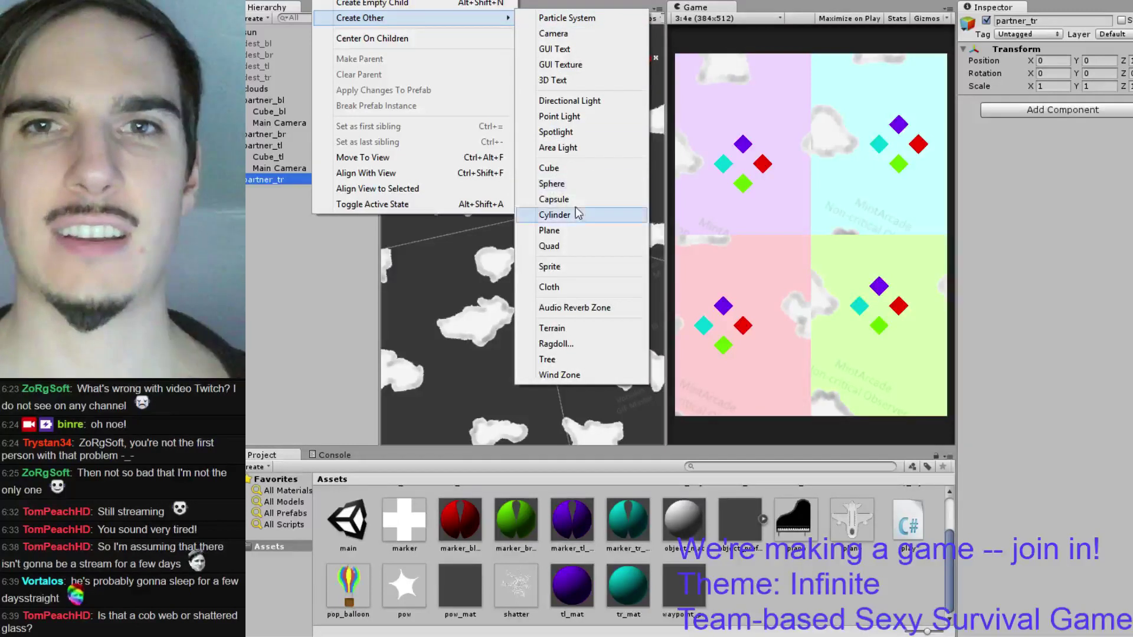
pyautogui.click(574, 242)
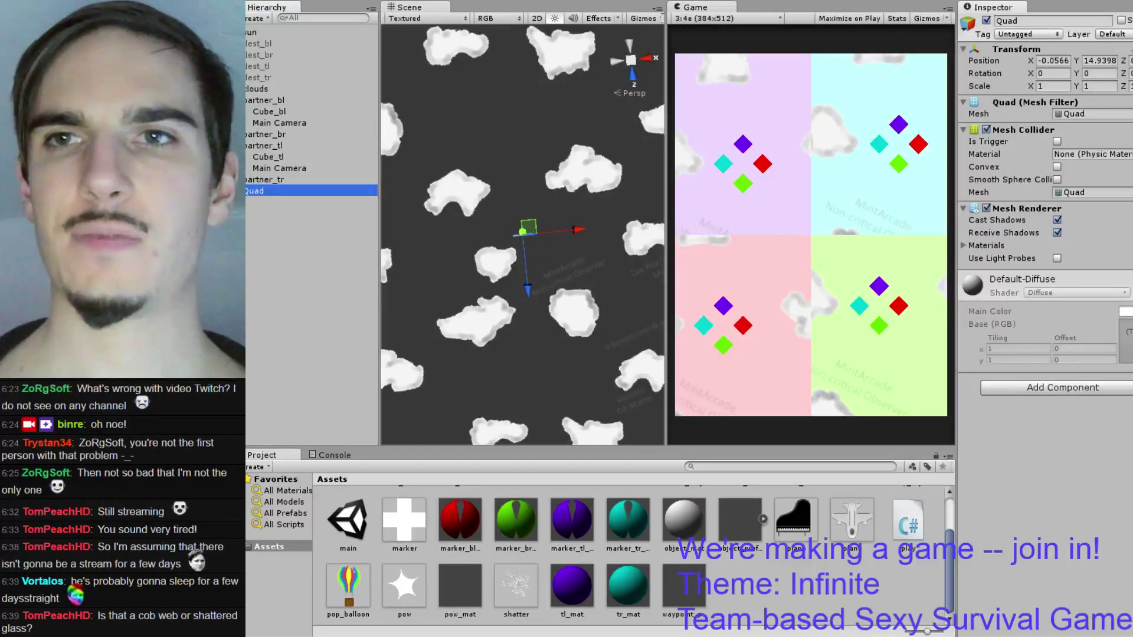
# - Reset the quad's transform, then set Rotation X to -90 and Scale to 2, 2
pyautogui.rightClick(968, 50)
pyautogui.click(1062, 64)
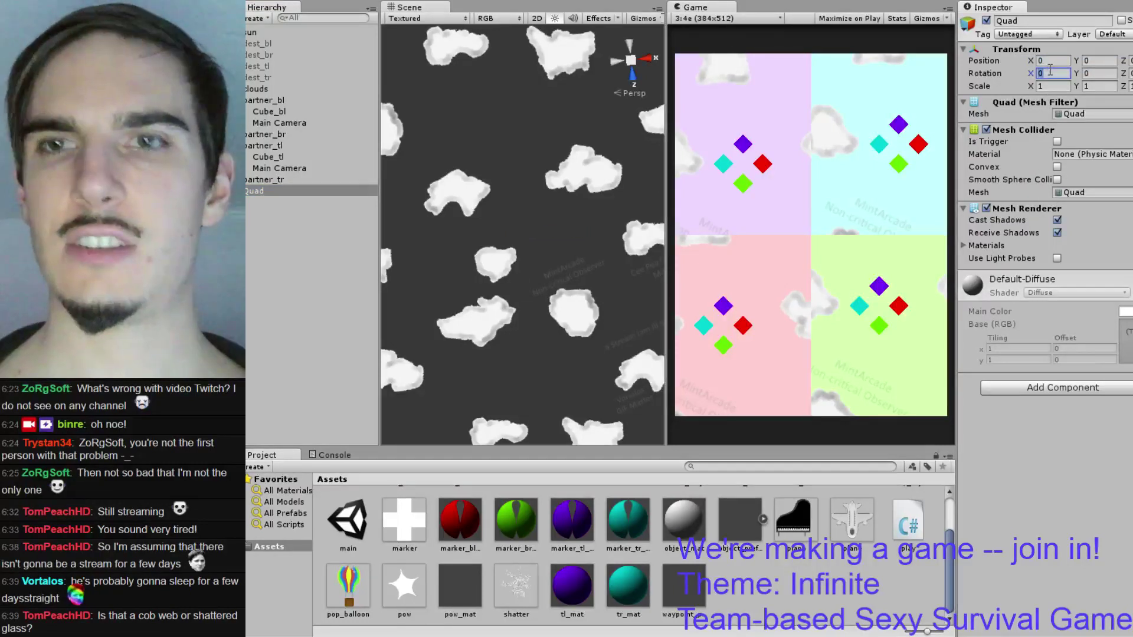
pyautogui.write('-90')
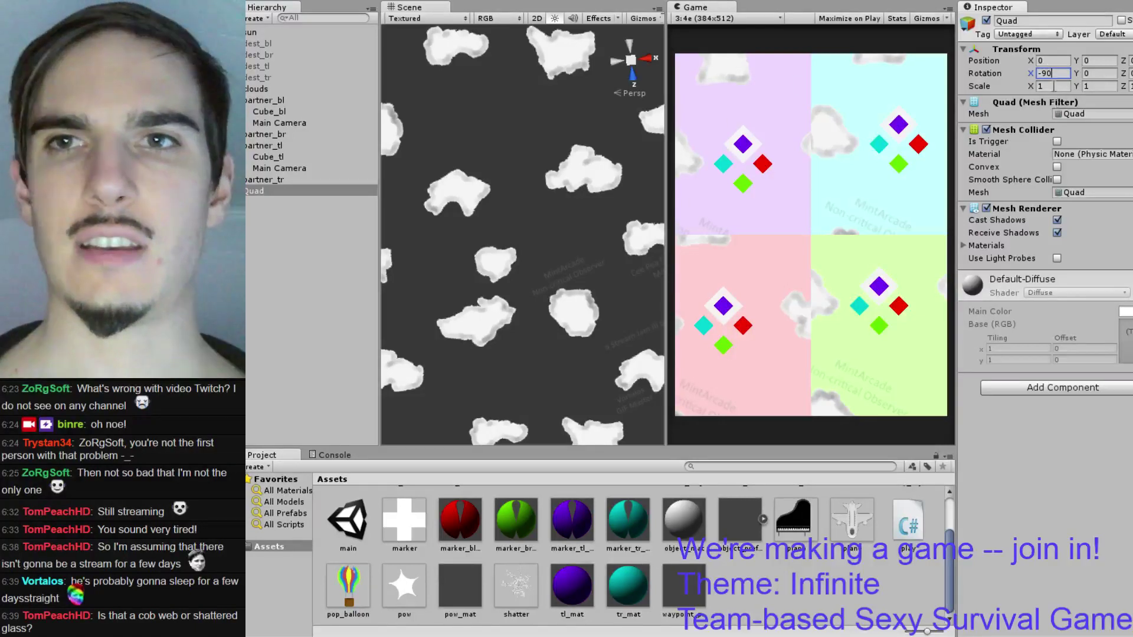
pyautogui.write('2')
pyautogui.press('Tab')
pyautogui.write('2')
pyautogui.press('Tab')
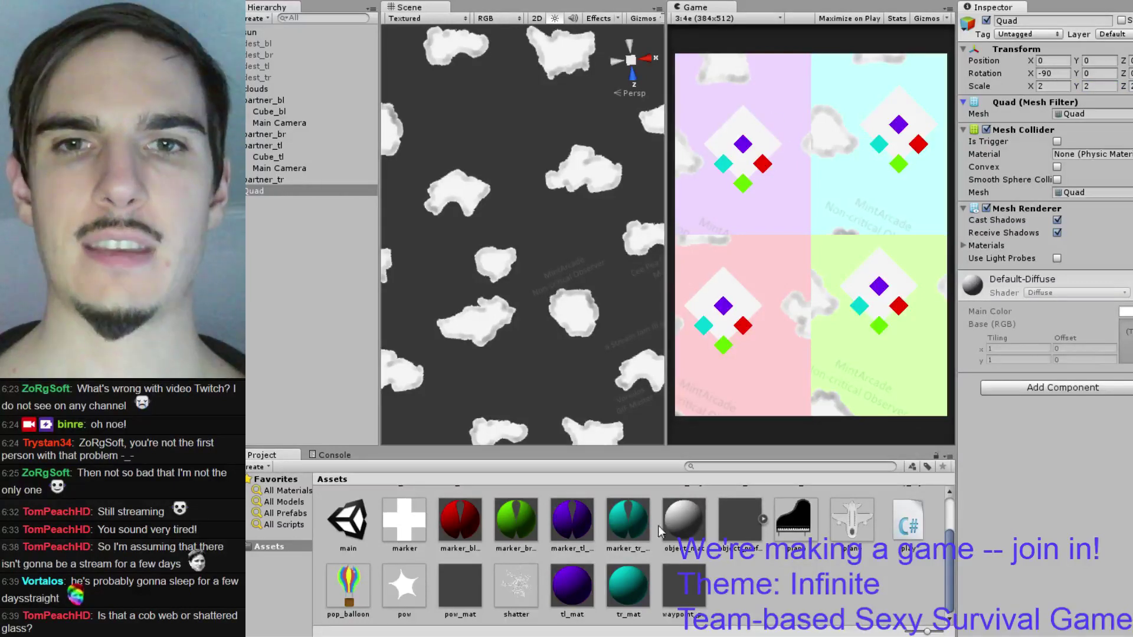
pyautogui.click(513, 586)
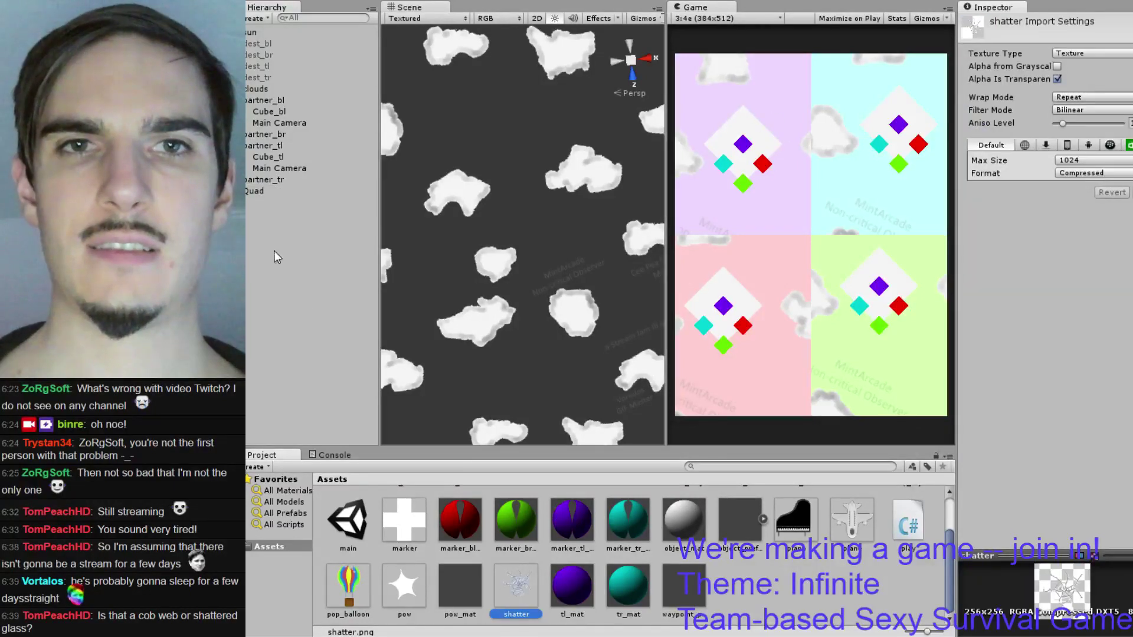
pyautogui.click(259, 192)
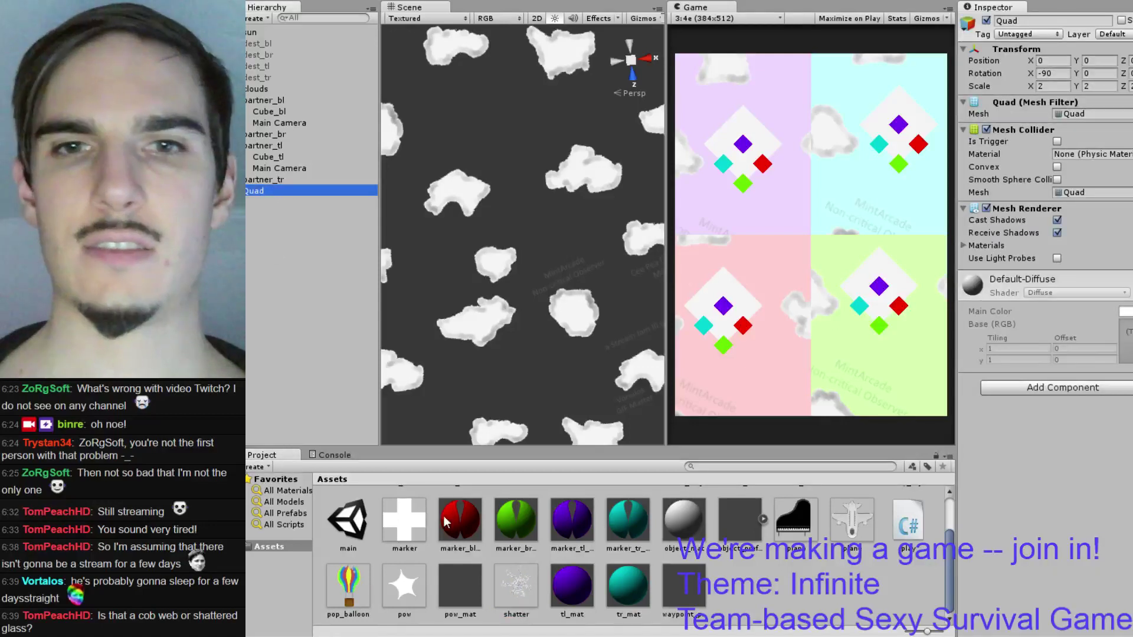
# - Create a new material asset named shatter_mat in the Project panel
pyautogui.rightClick(769, 623)
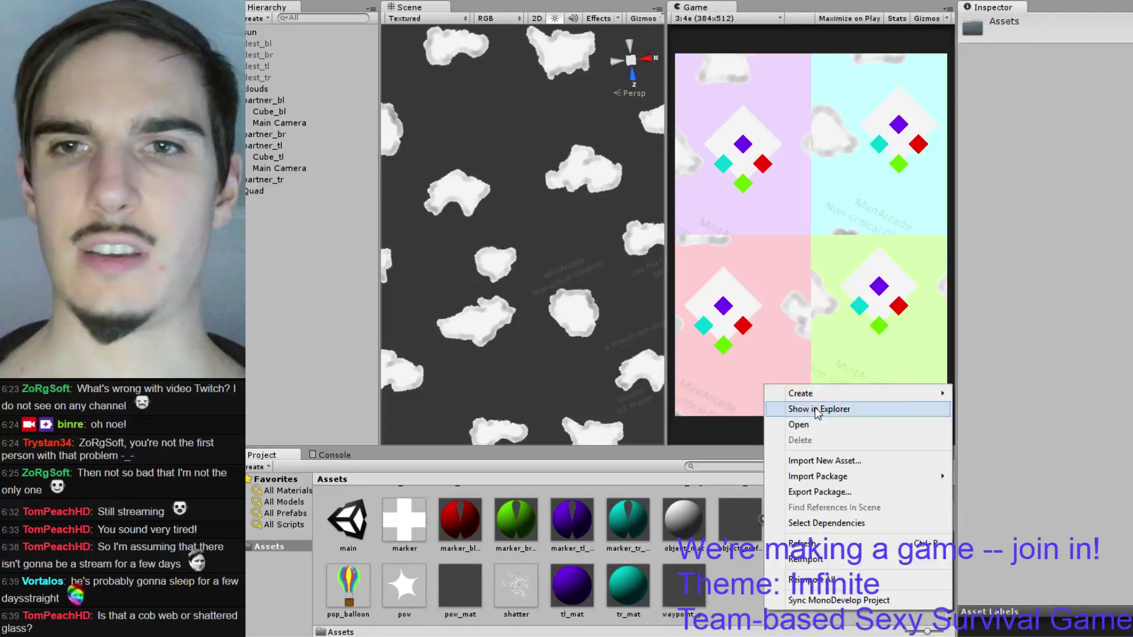
pyautogui.moveTo(826, 393)
pyautogui.click(986, 222)
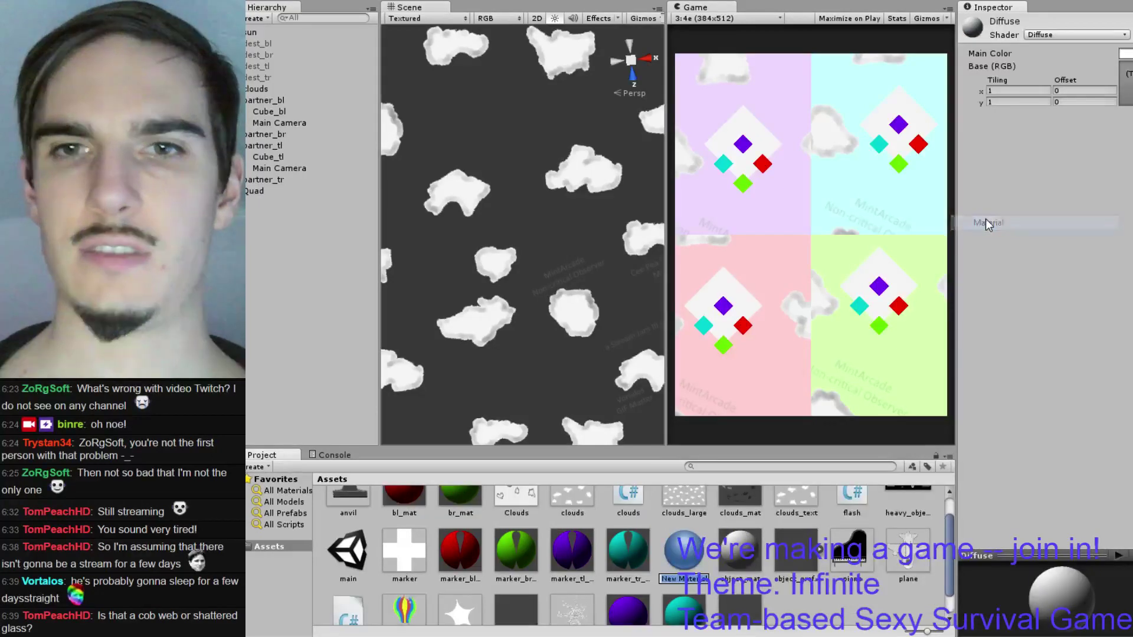
pyautogui.write('shatter_mat')
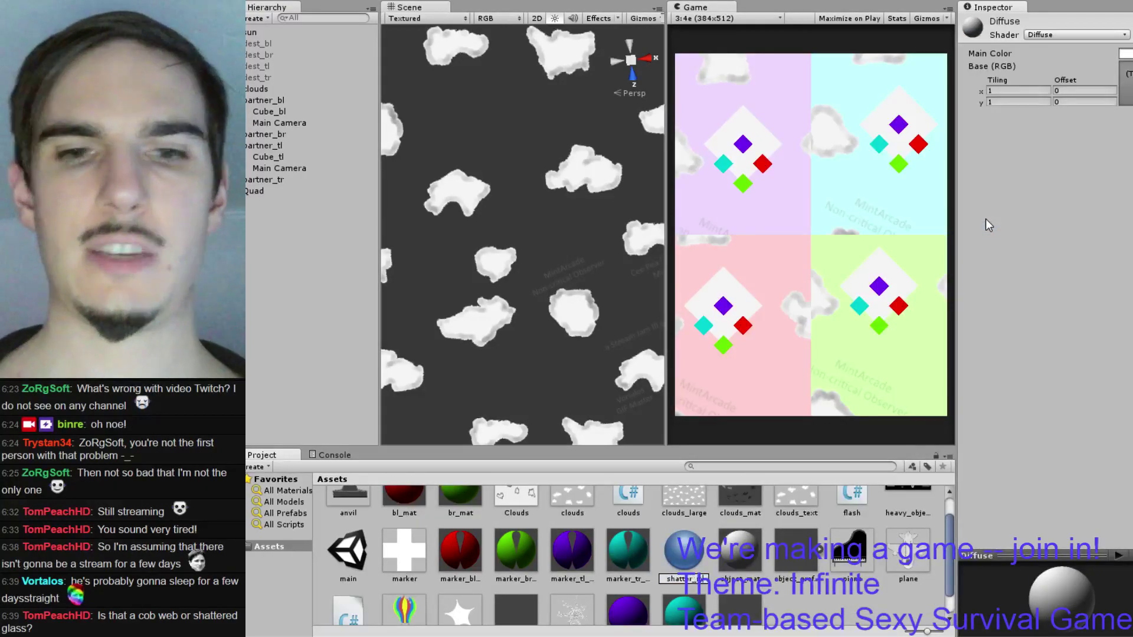
pyautogui.press('Return')
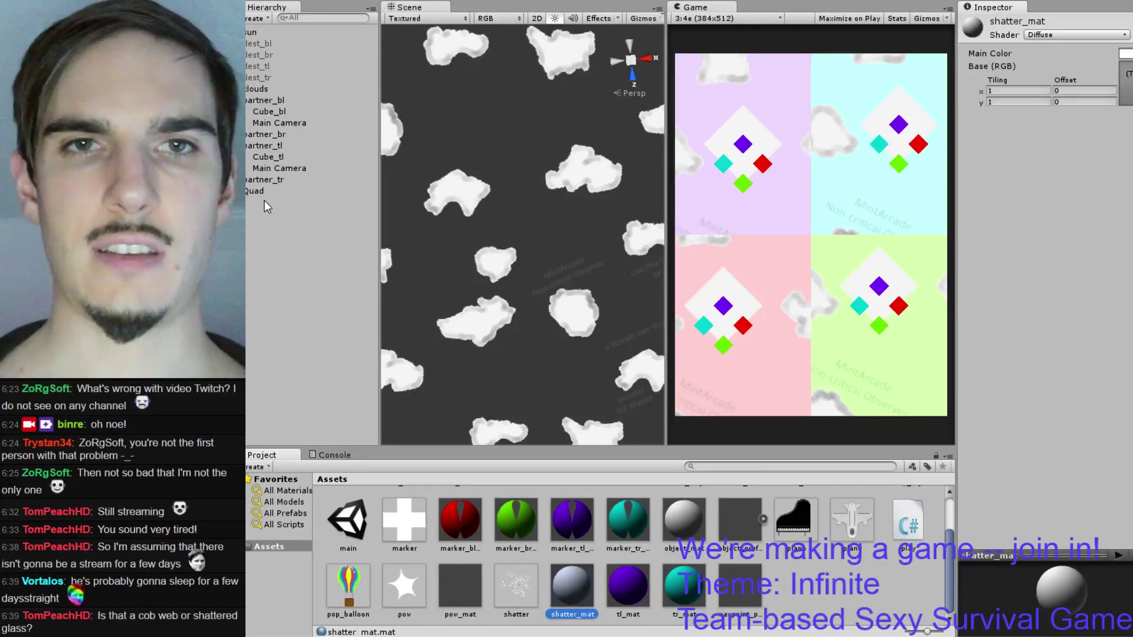
# - Rename the Quad object to shatter_prefab
pyautogui.click(268, 192)
pyautogui.press('F2')
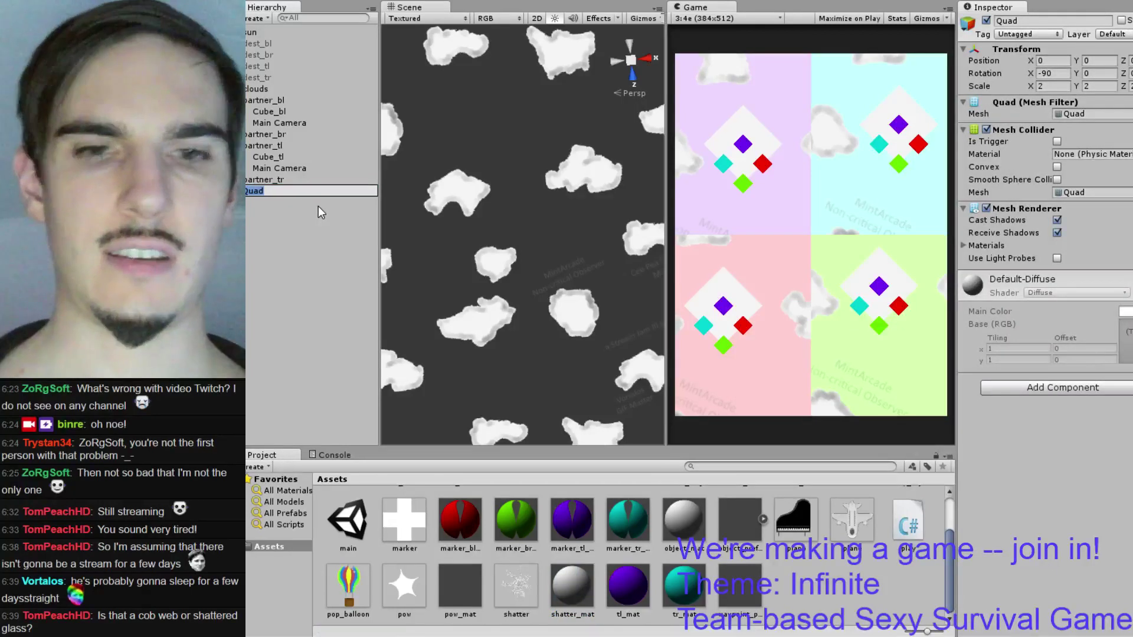
pyautogui.write('shatter_')
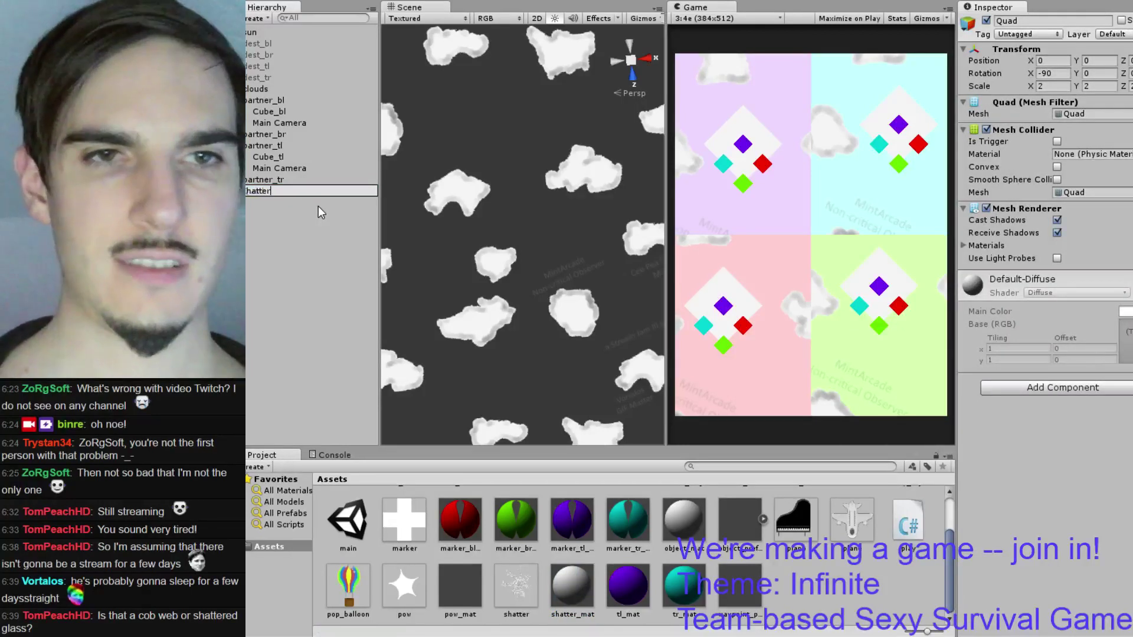
pyautogui.write('prefab')
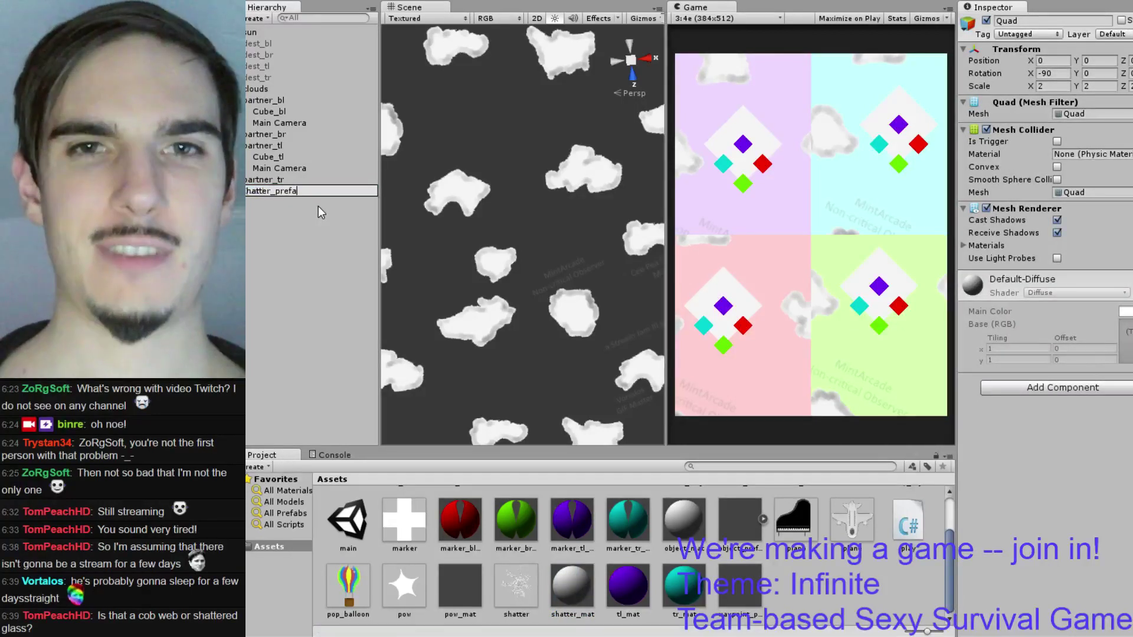
pyautogui.press('Return')
# - Set shatter_mat's shader to Transparent/Diffuse and assign the shatter texture to it
pyautogui.click(572, 586)
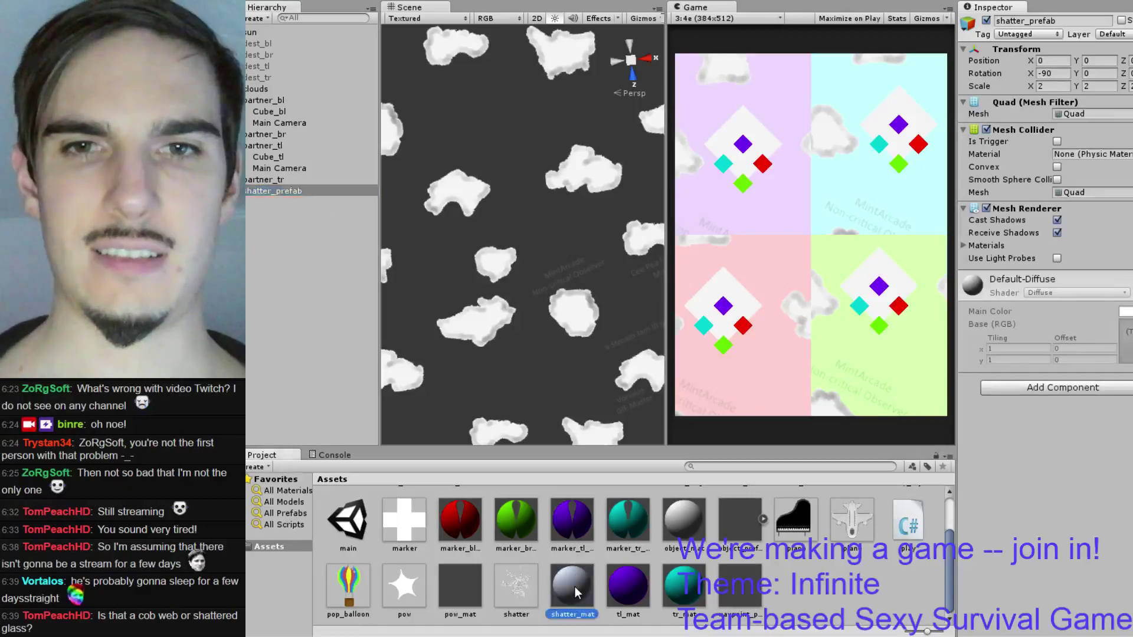
pyautogui.click(1092, 35)
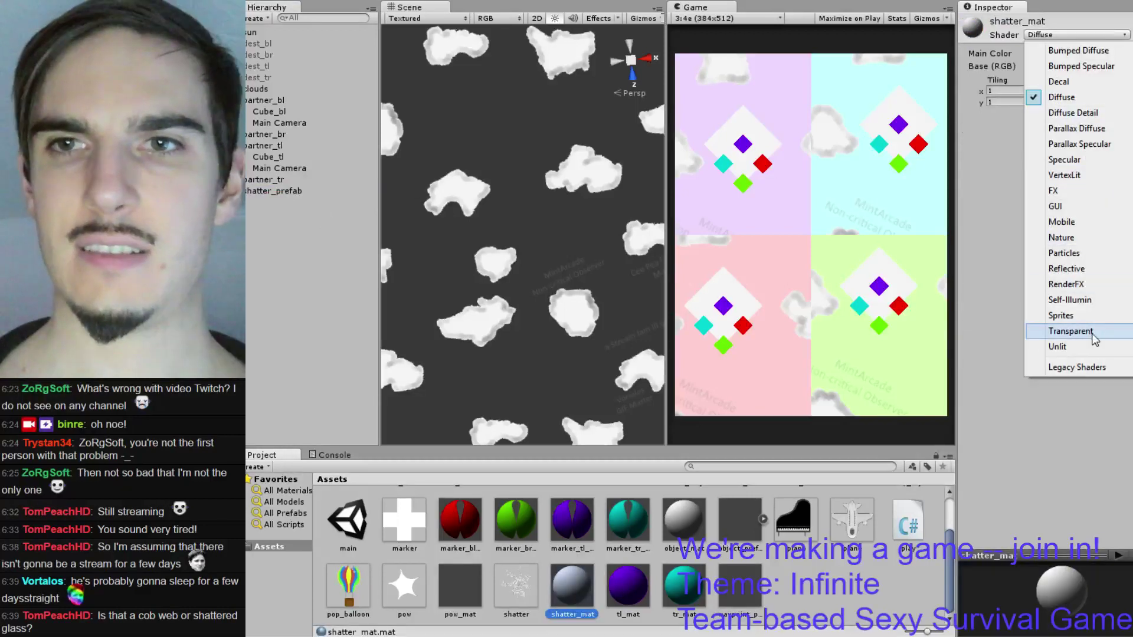
pyautogui.moveTo(1071, 331)
pyautogui.click(974, 377)
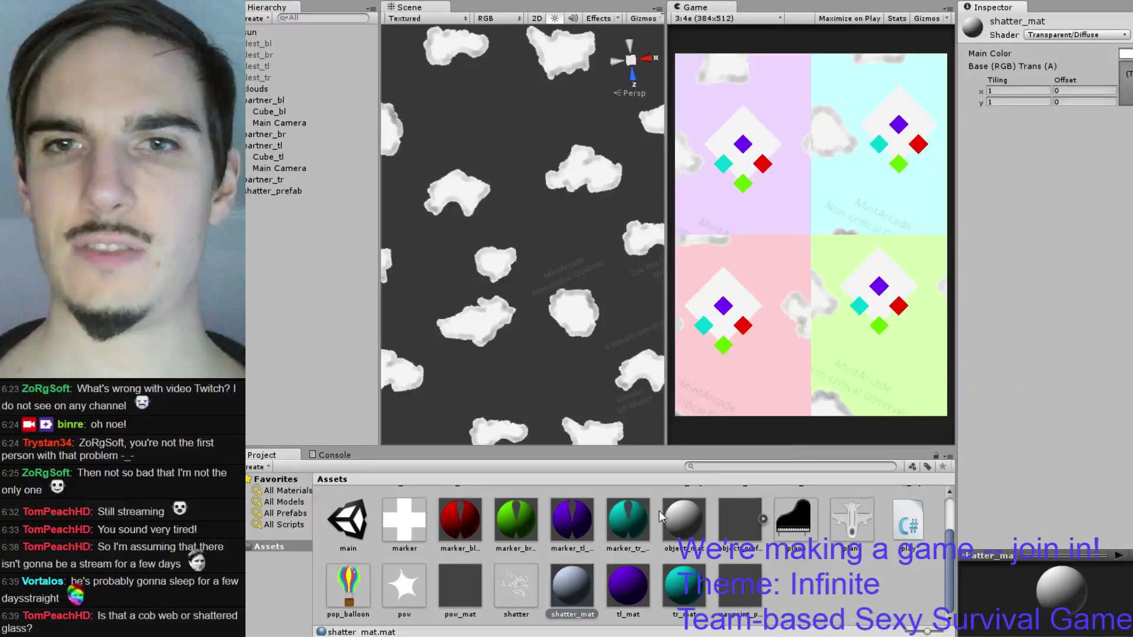
pyautogui.moveTo(508, 586)
pyautogui.mouseDown()
pyautogui.moveTo(572, 584)
pyautogui.moveTo(283, 194)
pyautogui.mouseUp()
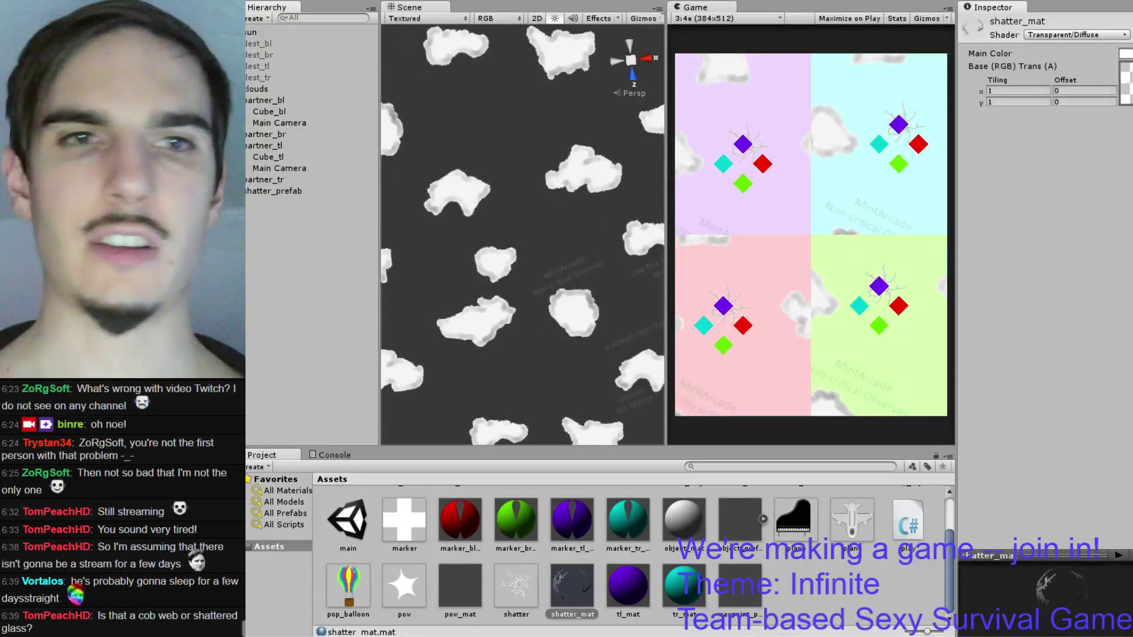
# - Apply Brightness -29 and Contrast -26 to the whole canvas, then return to Unity
pyautogui.hotkey('alt', 'Tab')
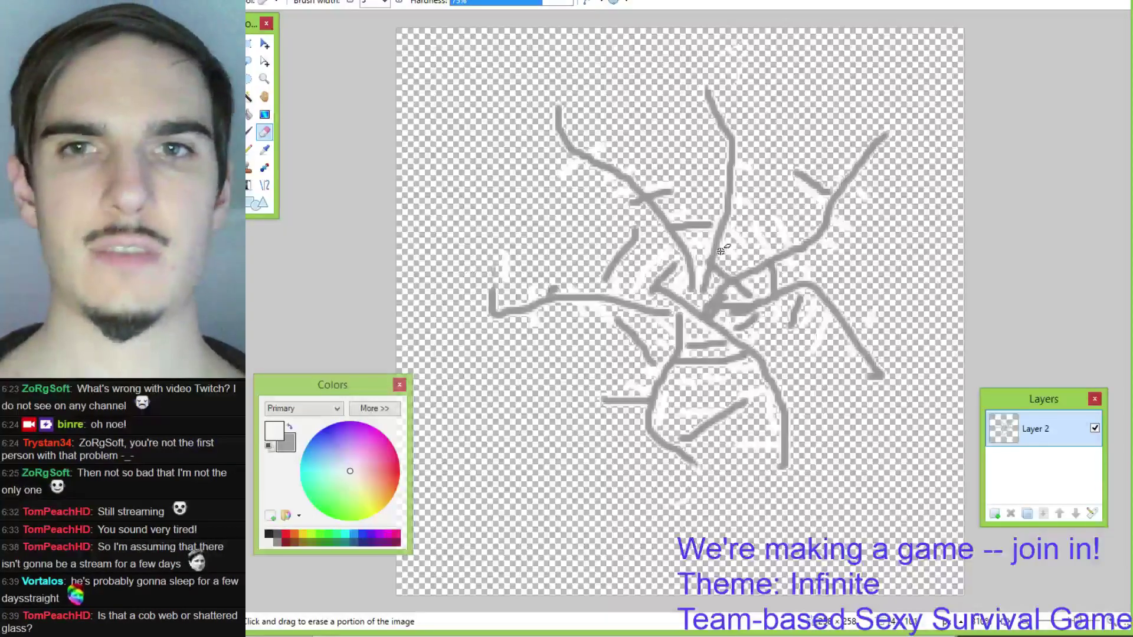
pyautogui.hotkey('ctrl', 'a')
pyautogui.click(378, 1)
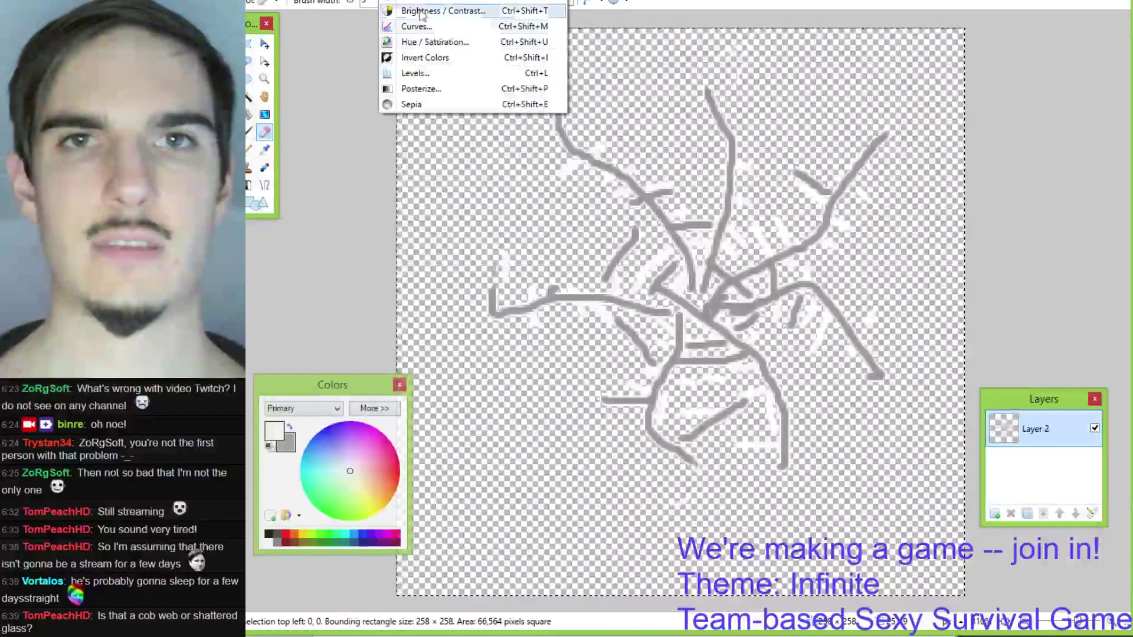
pyautogui.click(445, 19)
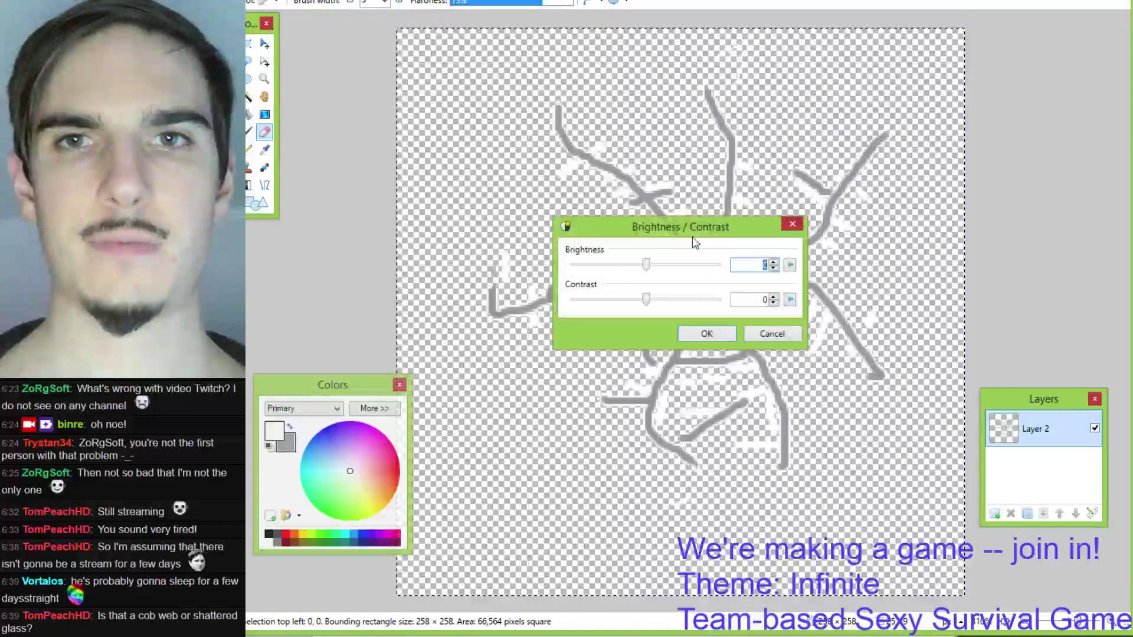
pyautogui.moveTo(689, 228); pyautogui.dragTo(412, 44)
pyautogui.moveTo(361, 80); pyautogui.dragTo(323, 80)
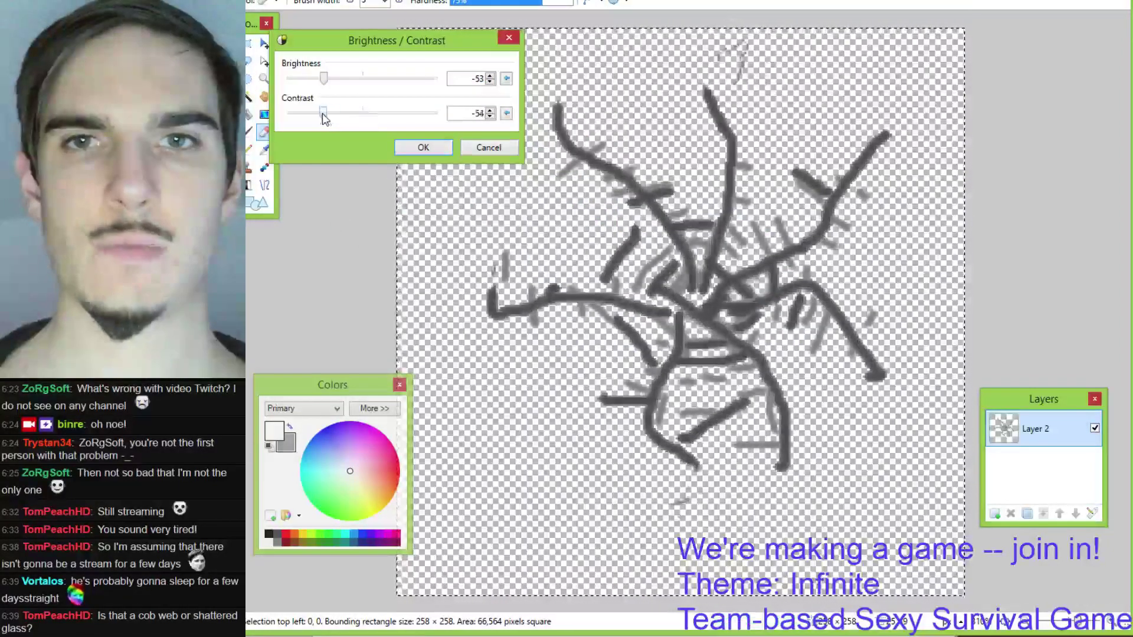
pyautogui.moveTo(362, 113)
pyautogui.mouseDown()
pyautogui.moveTo(338, 113)
pyautogui.moveTo(343, 79)
pyautogui.moveTo(350, 113)
pyautogui.mouseUp()
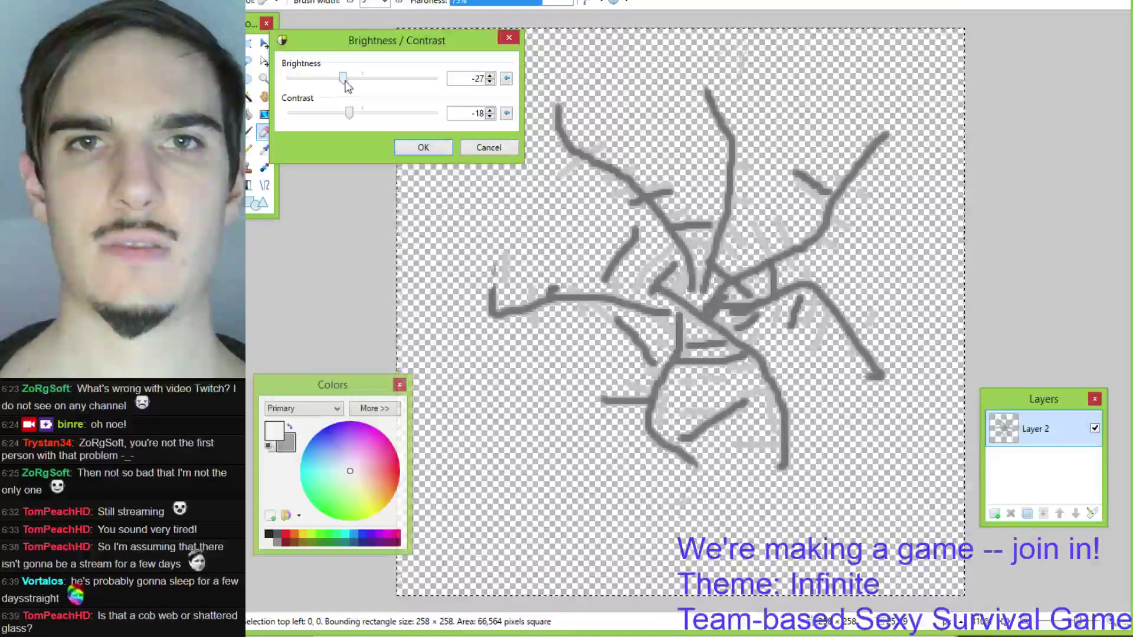
pyautogui.moveTo(343, 81)
pyautogui.mouseDown()
pyautogui.moveTo(353, 86)
pyautogui.moveTo(342, 120)
pyautogui.moveTo(344, 85)
pyautogui.mouseUp()
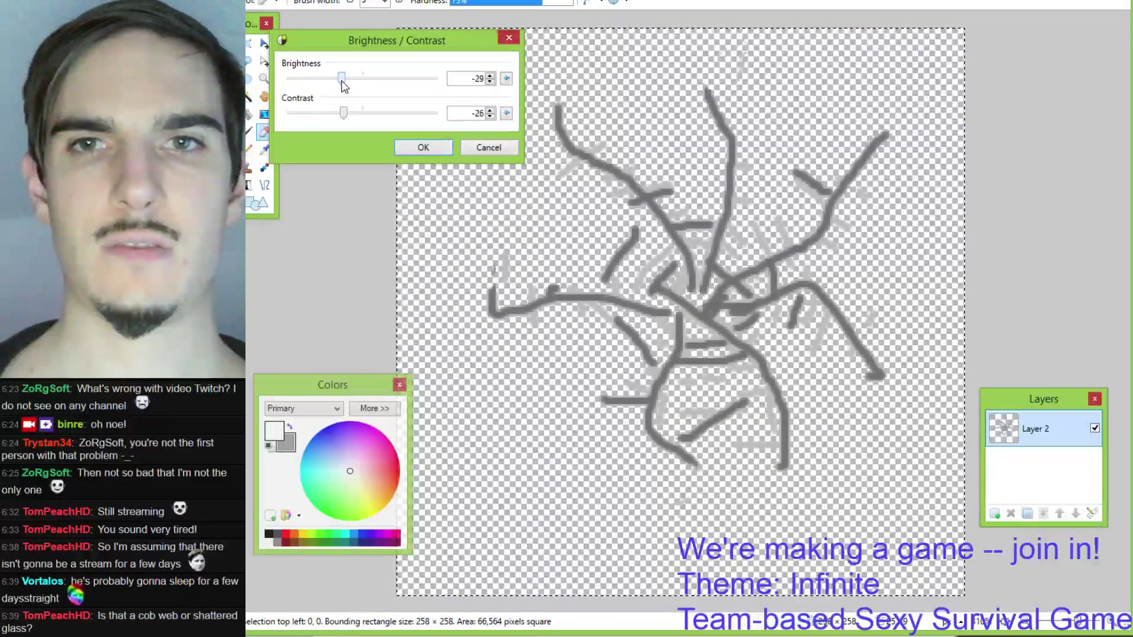
pyautogui.click(427, 147)
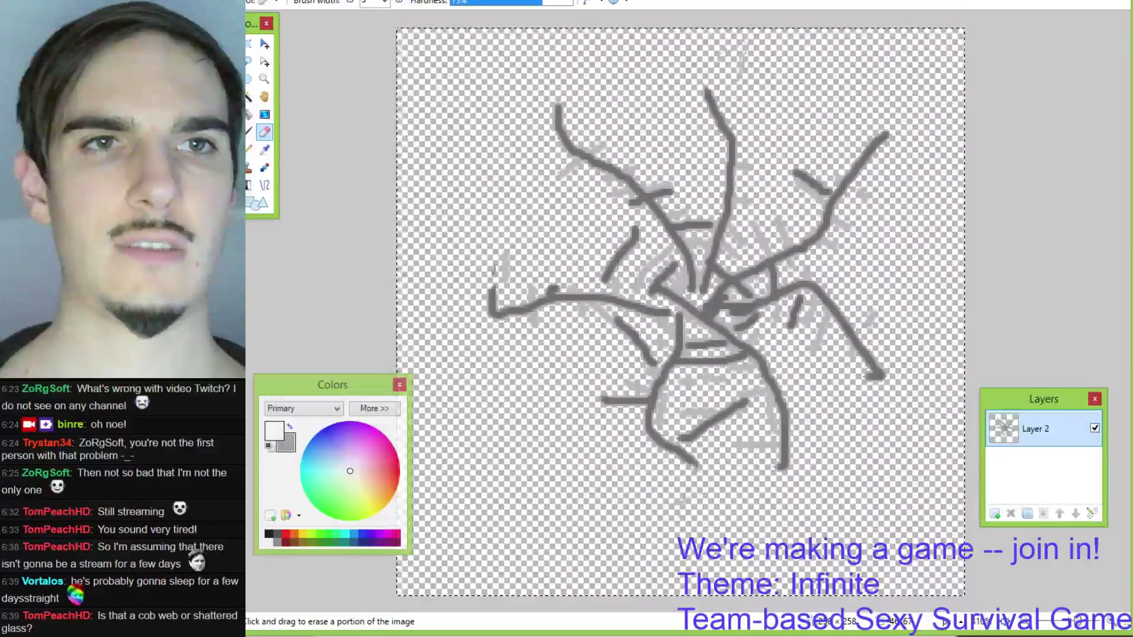
pyautogui.hotkey('alt', 'Tab')
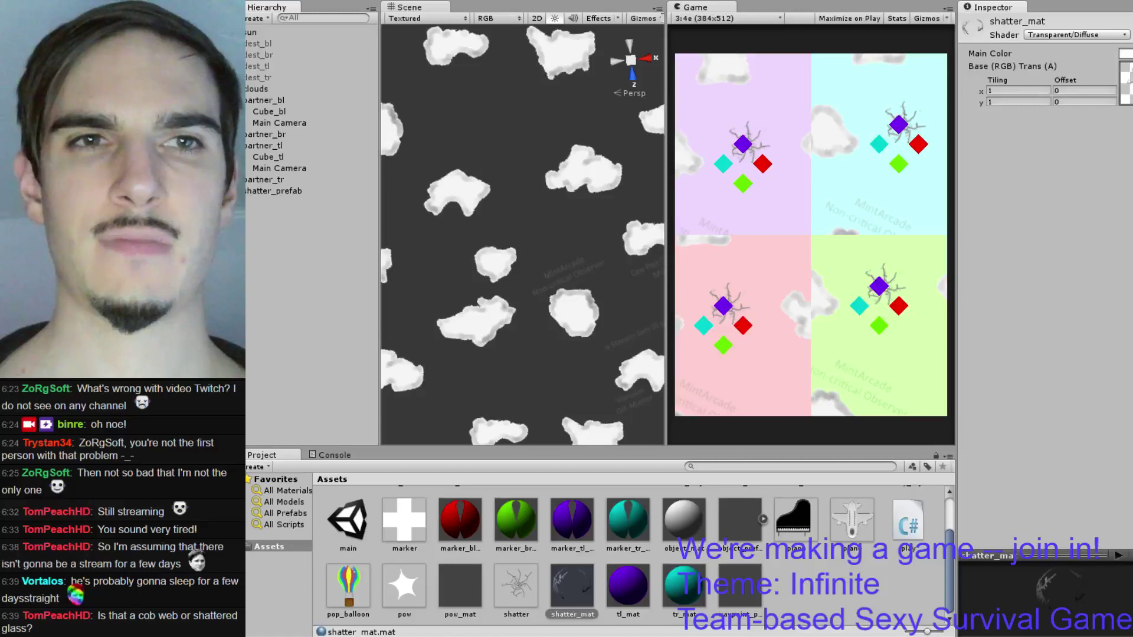
# - Back in Paint.NET, create a new 258 × 258 pixel image with Ctrl+N
pyautogui.hotkey('alt', 'Tab')
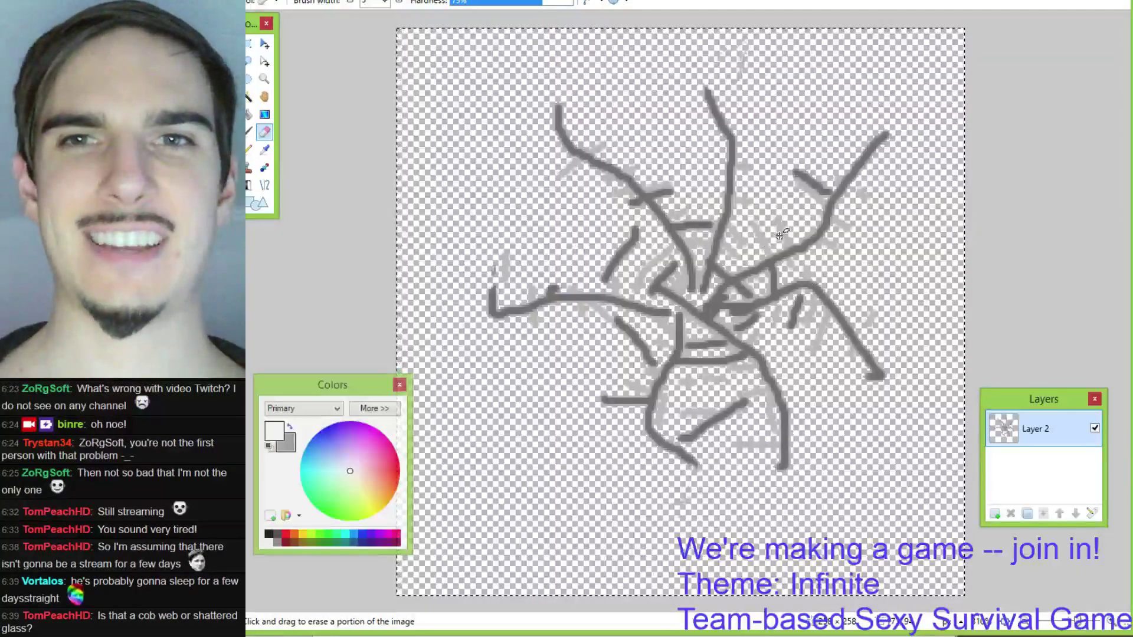
pyautogui.hotkey('alt', 'f')
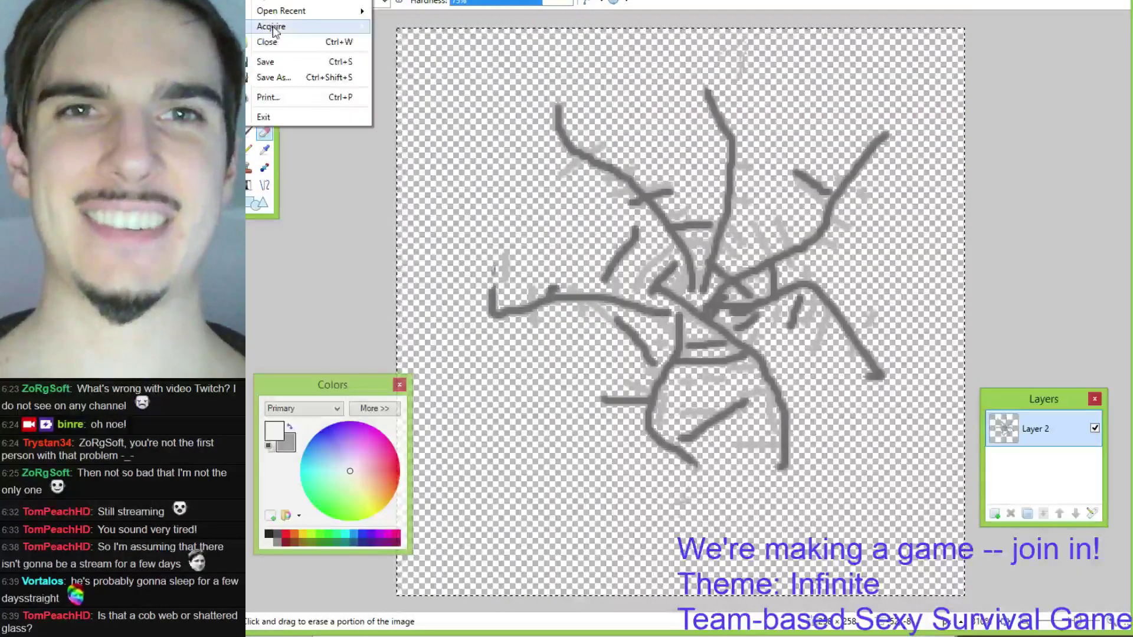
pyautogui.hotkey('ctrl', 'n')
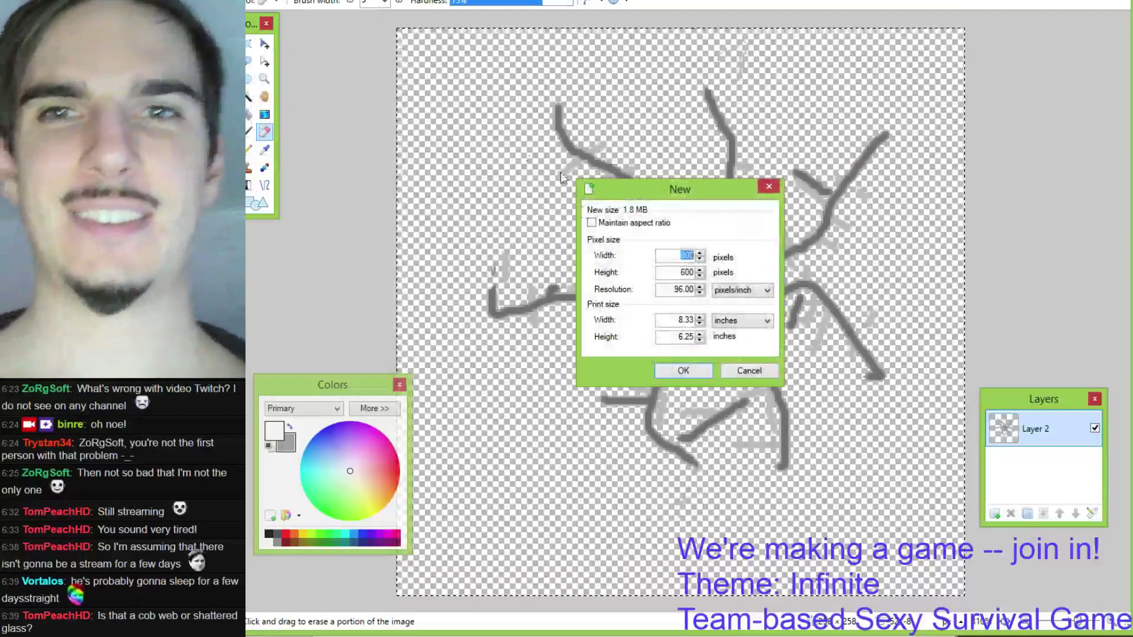
pyautogui.write('2')
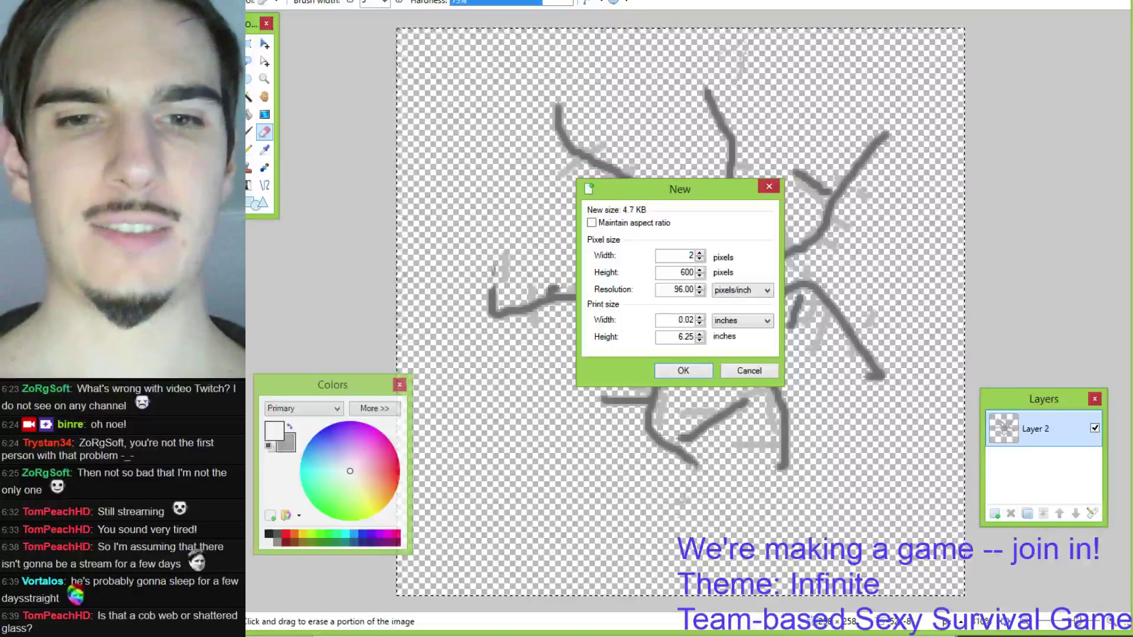
pyautogui.write('58')
pyautogui.press('Tab')
pyautogui.write('258')
pyautogui.press('Return')
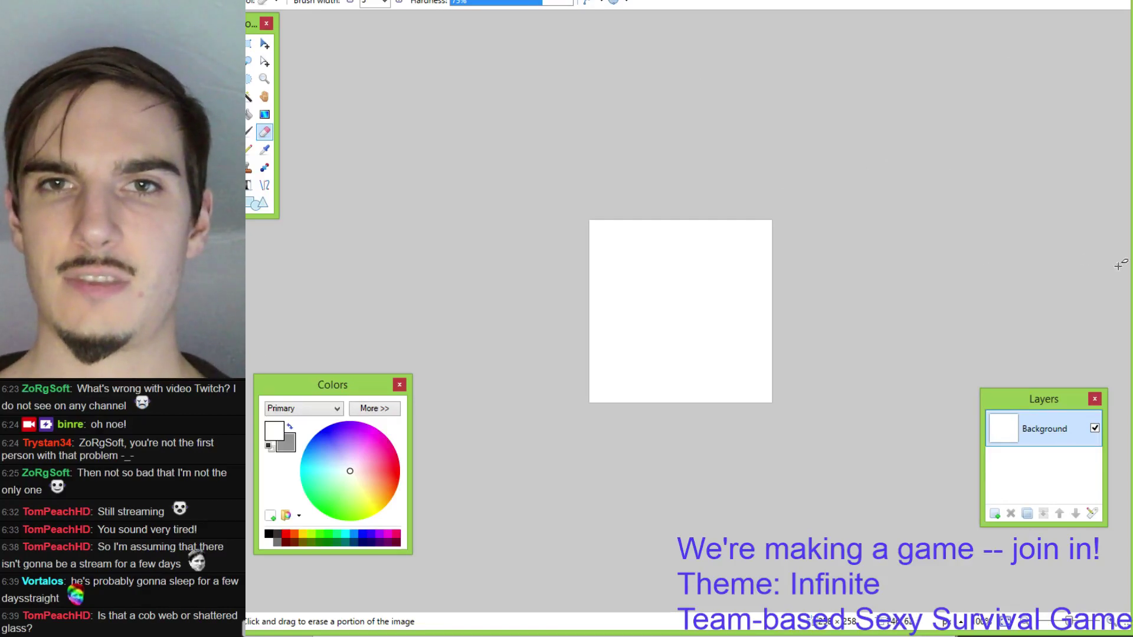
# - Zoom in, swap colours to pick a dark grey, and select the Paintbrush
pyautogui.keyDown('ctrl'); pyautogui.scroll(3, 703, 338); pyautogui.keyUp('ctrl')
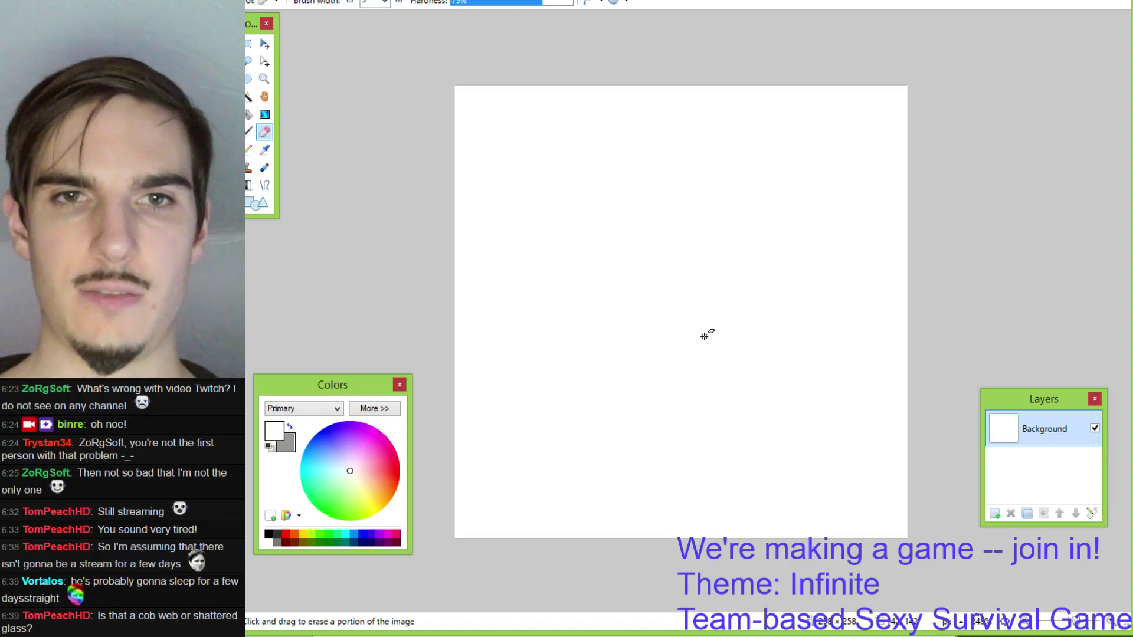
pyautogui.click(290, 425)
pyautogui.click(277, 541)
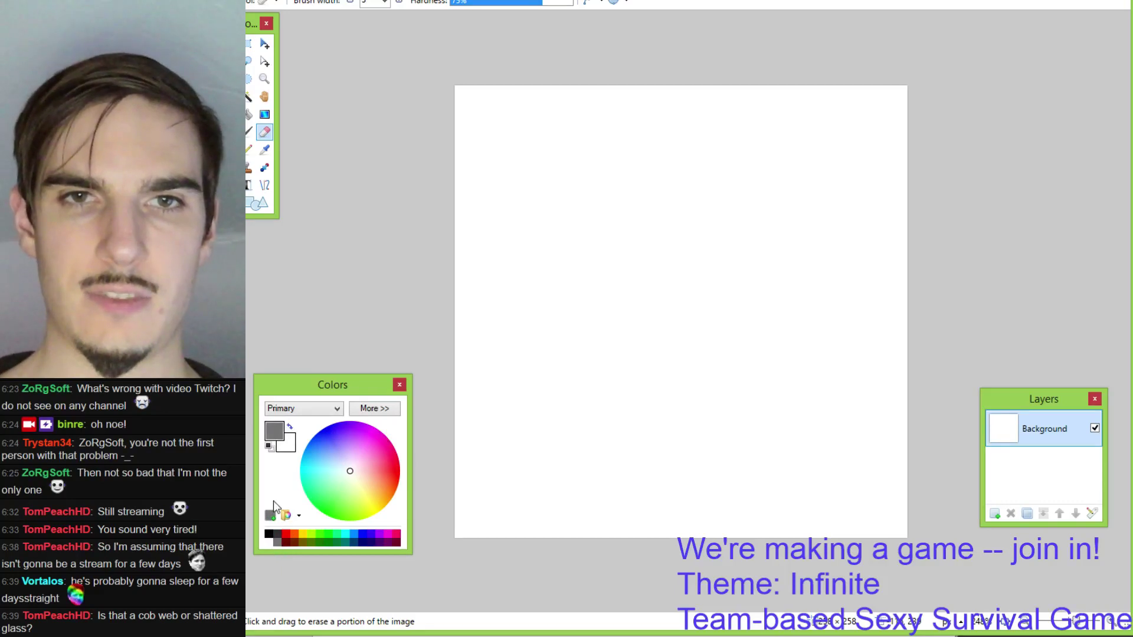
pyautogui.click(249, 131)
# - Paint long grey crack lines radiating from the centre in all directions
pyautogui.moveTo(702, 297); pyautogui.dragTo(808, 174)
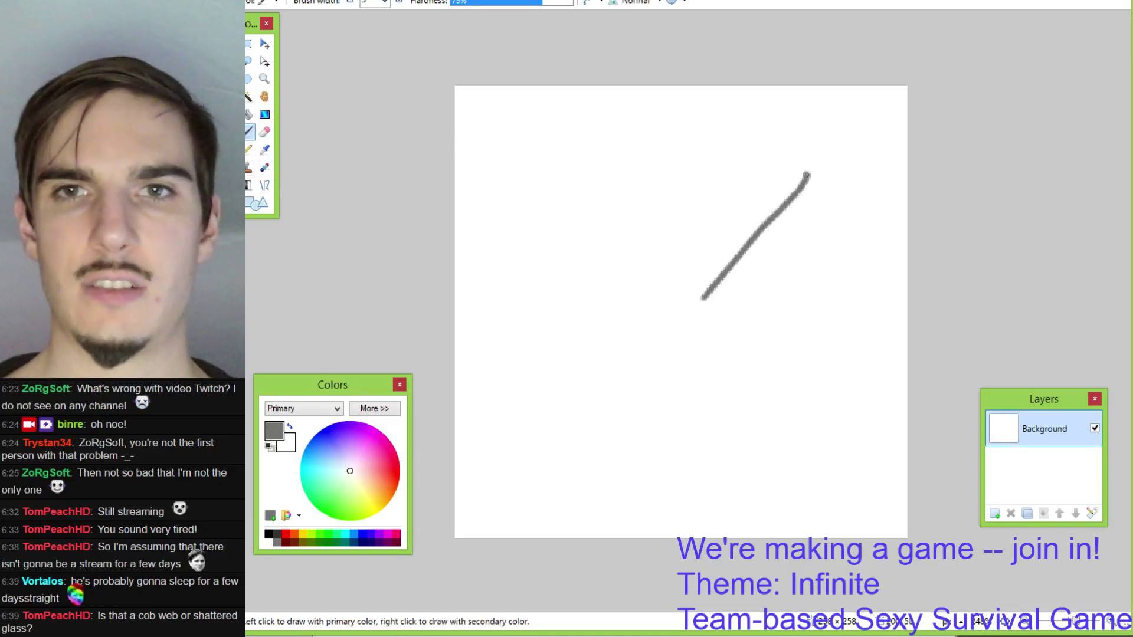
pyautogui.moveTo(732, 169)
pyautogui.mouseDown()
pyautogui.moveTo(697, 281)
pyautogui.moveTo(647, 139)
pyautogui.mouseUp()
pyautogui.moveTo(672, 272); pyautogui.dragTo(554, 219)
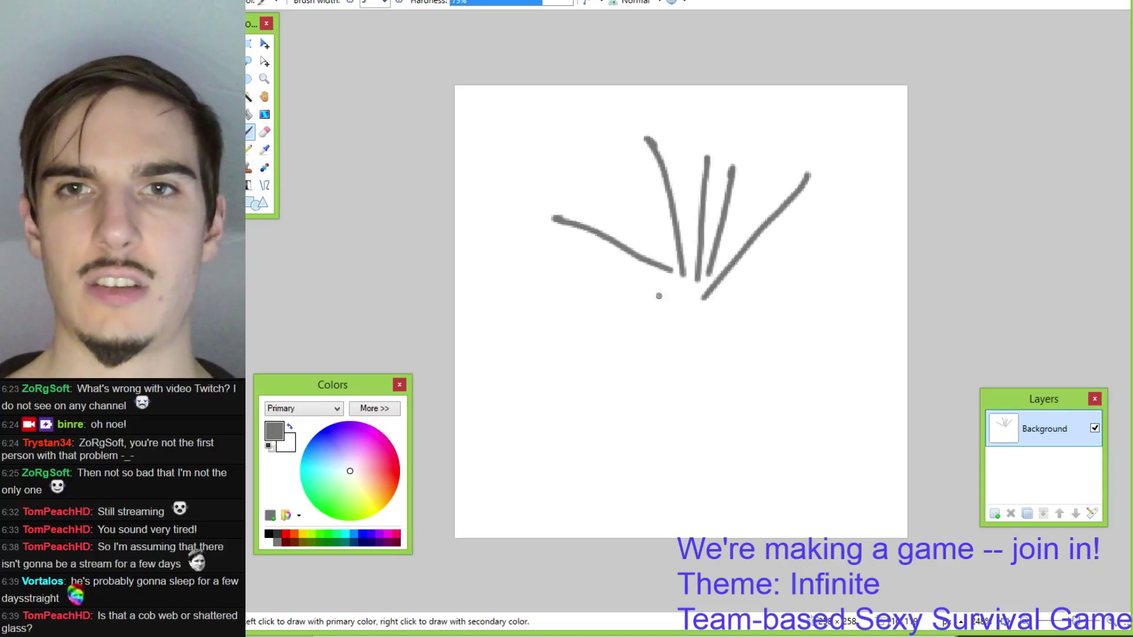
pyautogui.moveTo(661, 296); pyautogui.dragTo(476, 288)
pyautogui.moveTo(655, 298); pyautogui.dragTo(567, 329)
pyautogui.moveTo(693, 289)
pyautogui.mouseDown()
pyautogui.moveTo(607, 420)
pyautogui.moveTo(663, 409)
pyautogui.moveTo(730, 459)
pyautogui.mouseUp()
pyautogui.moveTo(704, 308); pyautogui.dragTo(825, 460)
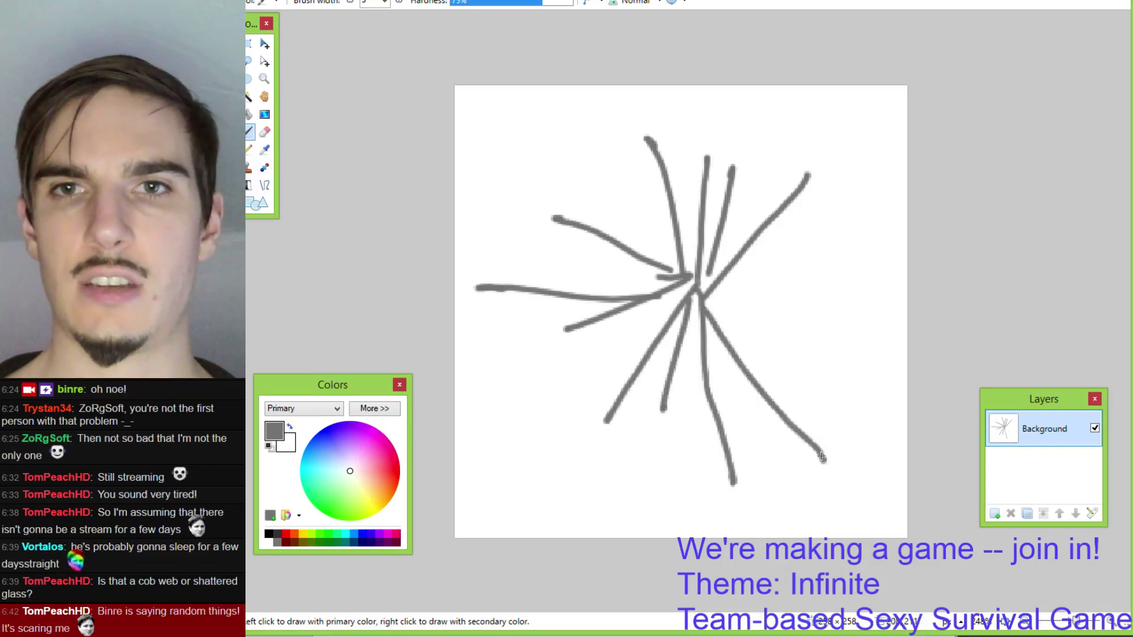
pyautogui.moveTo(706, 309); pyautogui.dragTo(821, 225)
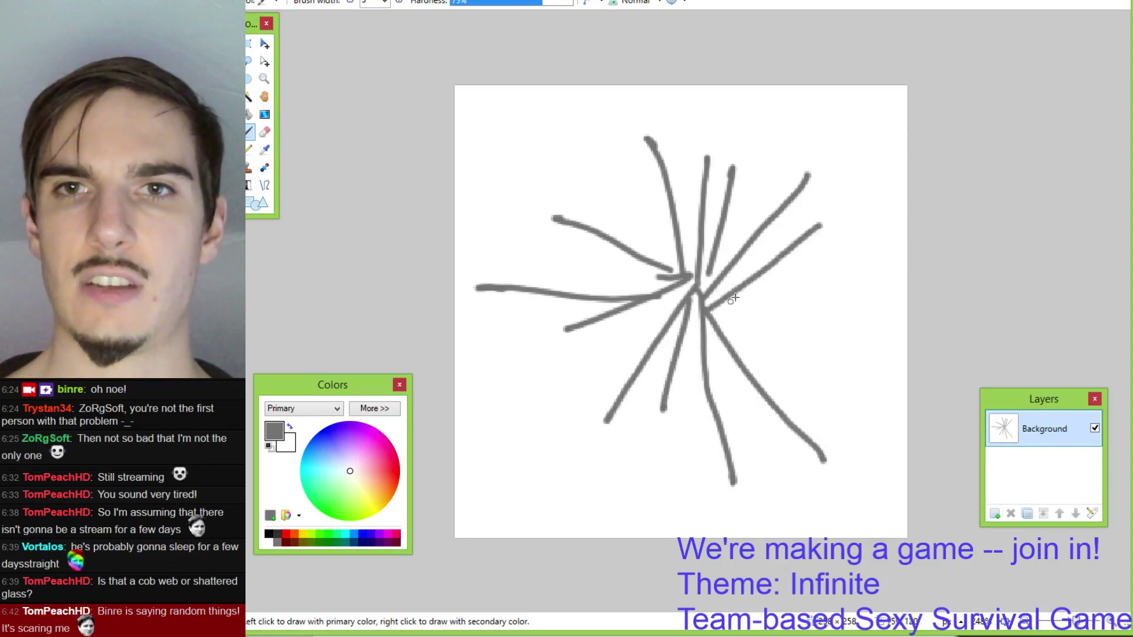
pyautogui.moveTo(723, 292); pyautogui.dragTo(777, 350)
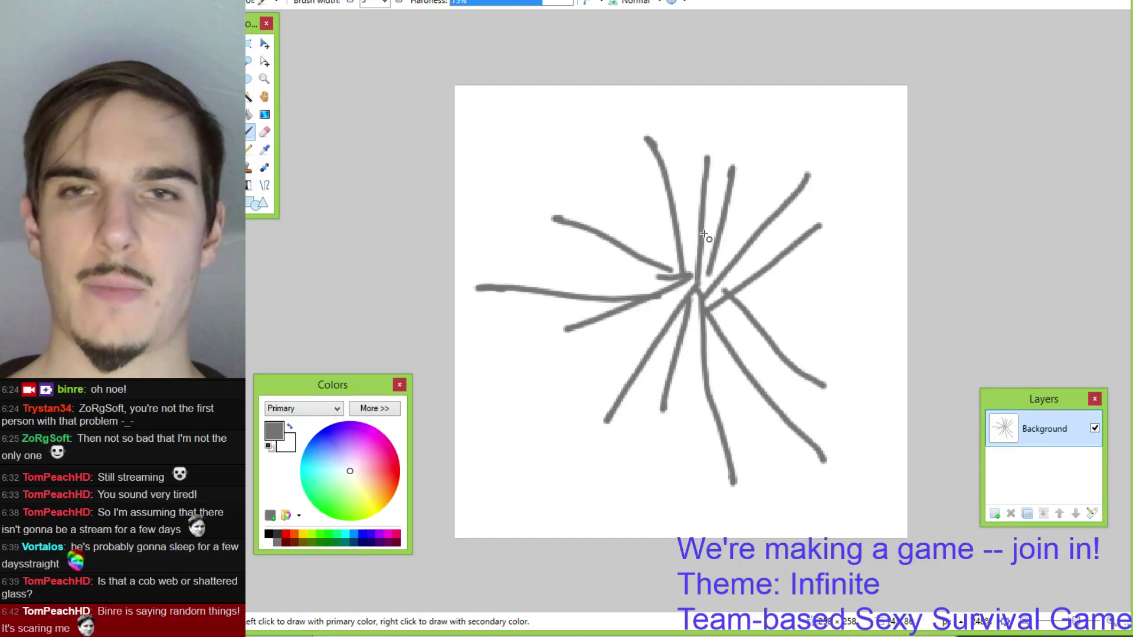
# - Add shorter cracks around the centre and top, undoing one bad top stroke
pyautogui.moveTo(706, 307)
pyautogui.mouseDown()
pyautogui.moveTo(737, 255)
pyautogui.moveTo(687, 243)
pyautogui.mouseUp()
pyautogui.moveTo(649, 303)
pyautogui.mouseDown()
pyautogui.moveTo(649, 253)
pyautogui.moveTo(685, 326)
pyautogui.moveTo(716, 358)
pyautogui.moveTo(664, 371)
pyautogui.mouseUp()
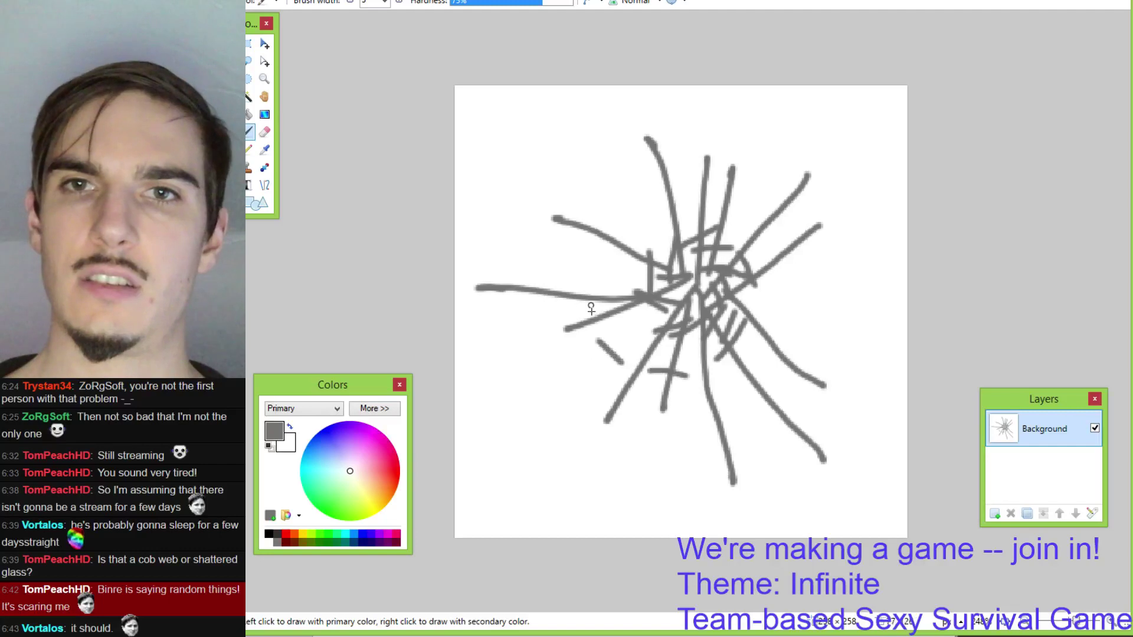
pyautogui.moveTo(634, 188); pyautogui.dragTo(614, 254)
pyautogui.moveTo(687, 209)
pyautogui.mouseDown()
pyautogui.moveTo(708, 183)
pyautogui.moveTo(690, 112)
pyautogui.mouseUp()
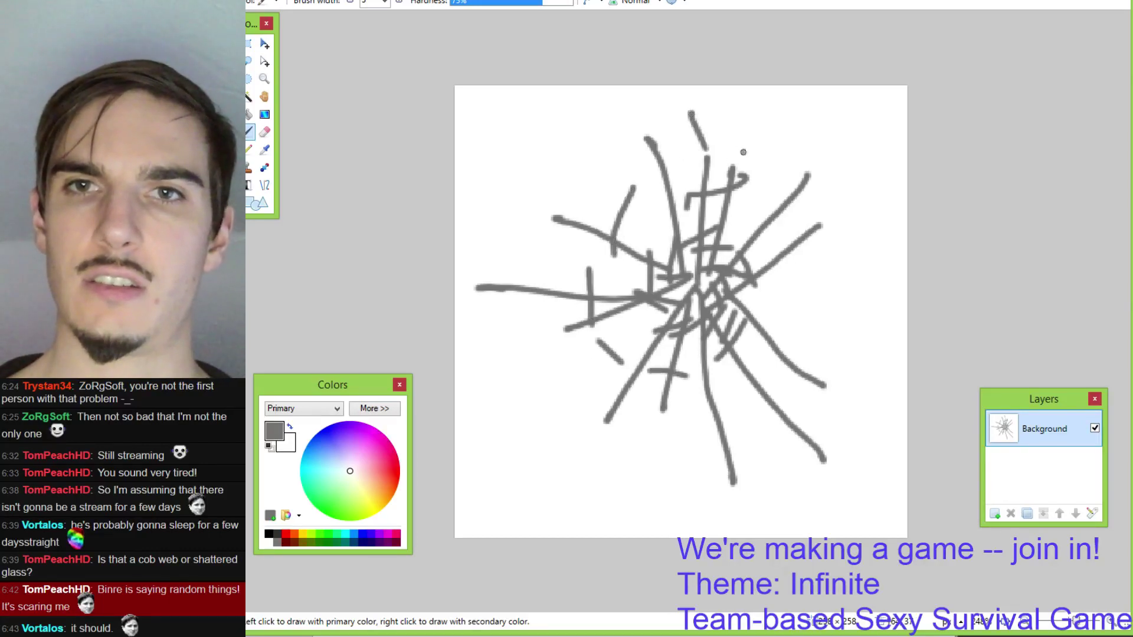
pyautogui.hotkey('ctrl', 'z')
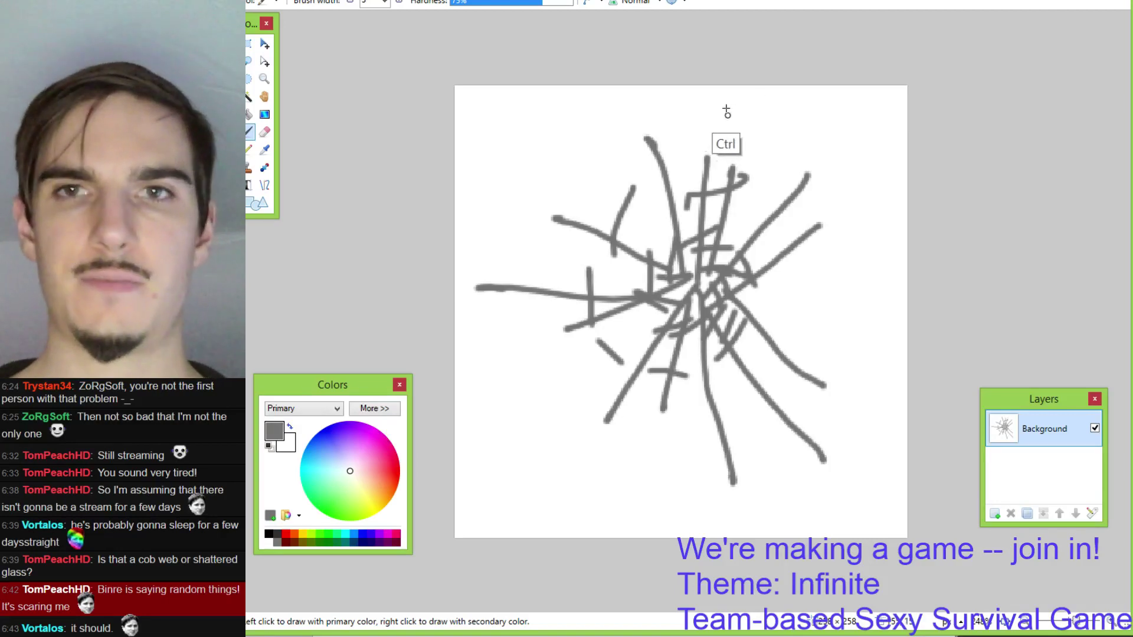
pyautogui.moveTo(682, 133); pyautogui.dragTo(765, 133)
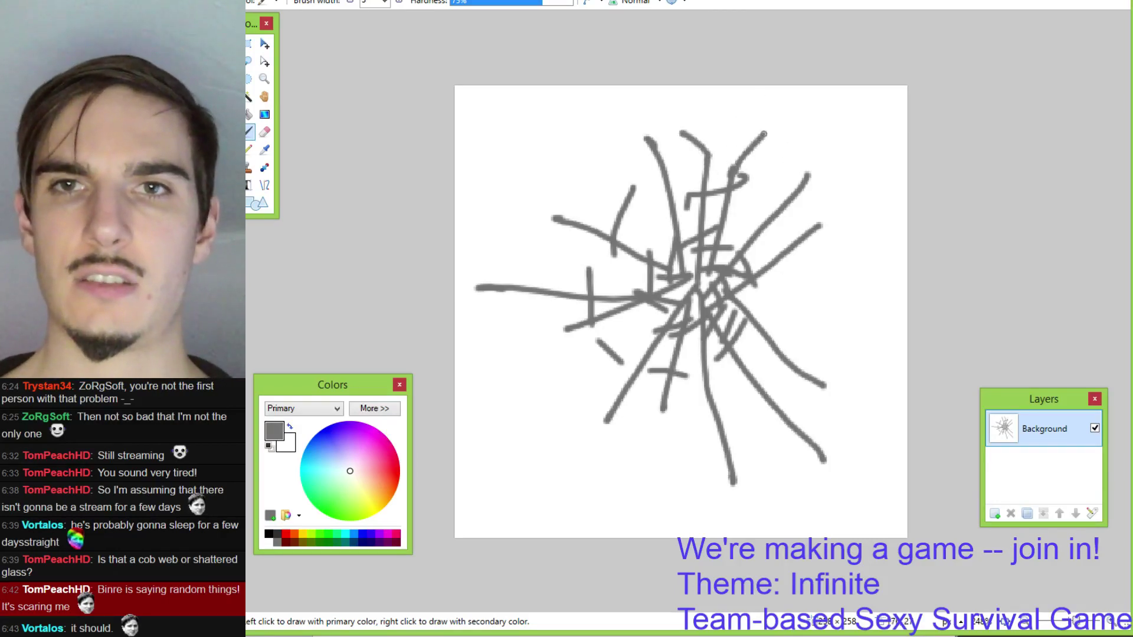
pyautogui.moveTo(785, 203); pyautogui.dragTo(794, 146)
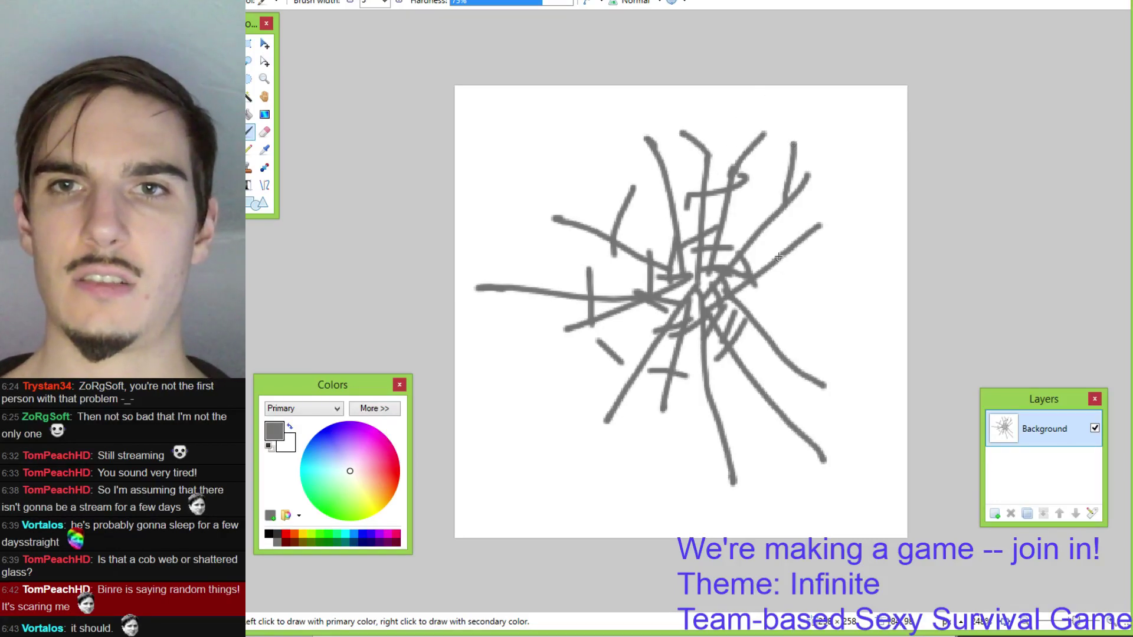
pyautogui.moveTo(773, 260); pyautogui.dragTo(818, 283)
pyautogui.moveTo(745, 330); pyautogui.dragTo(830, 325)
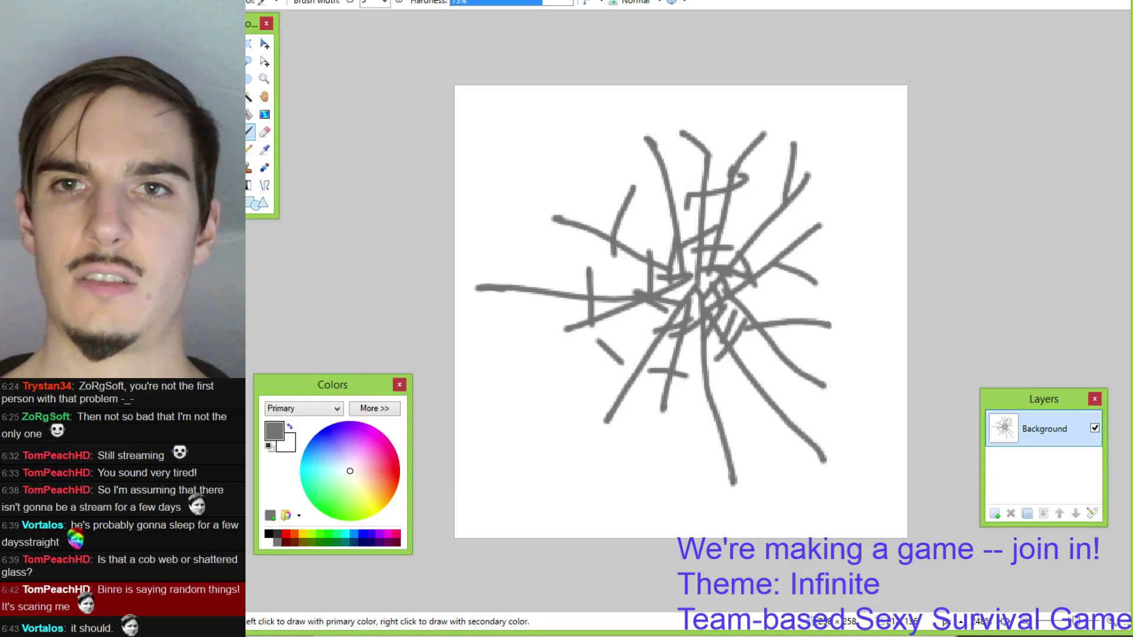
pyautogui.moveTo(723, 362); pyautogui.dragTo(727, 432)
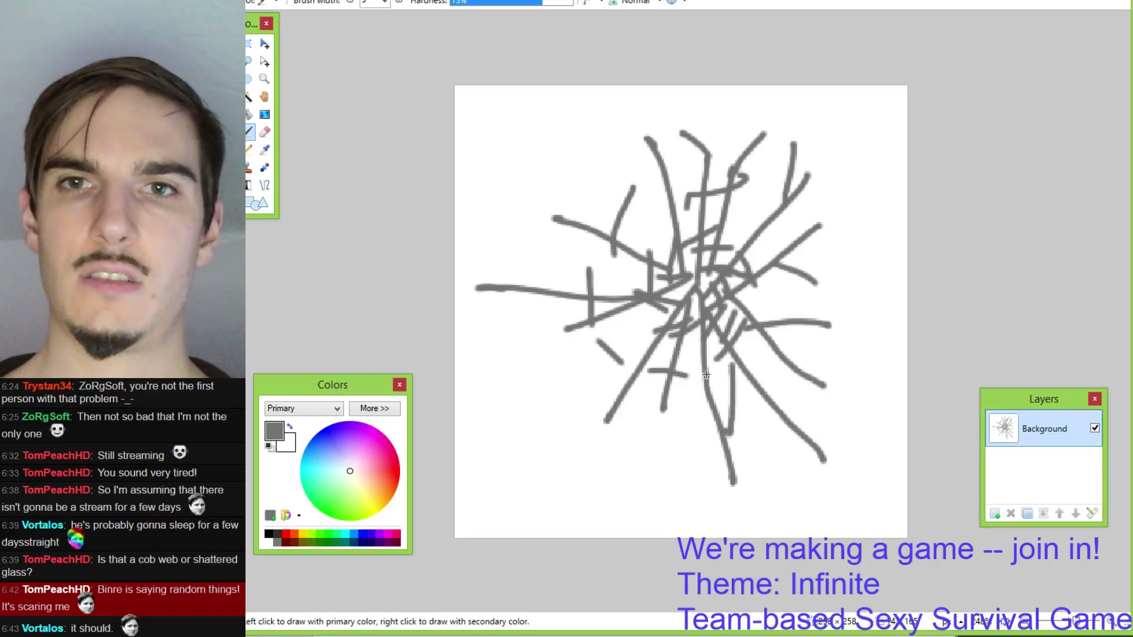
# - Add more cracks below and left of centre, undoing stray lower-left strokes
pyautogui.moveTo(706, 386); pyautogui.dragTo(633, 409)
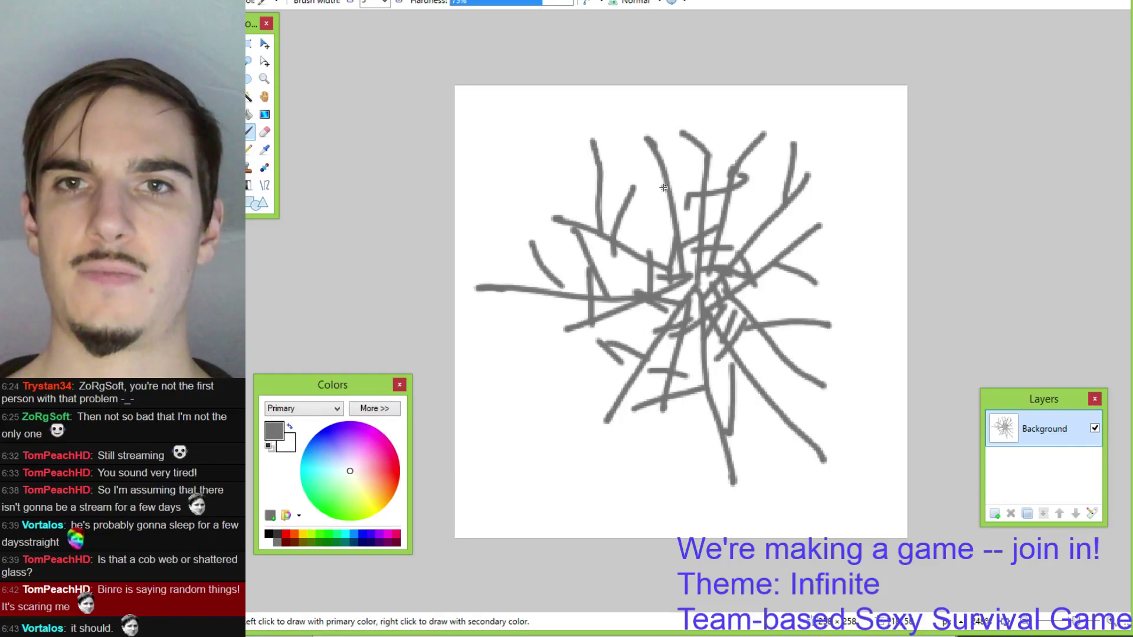
pyautogui.moveTo(664, 210); pyautogui.dragTo(629, 228)
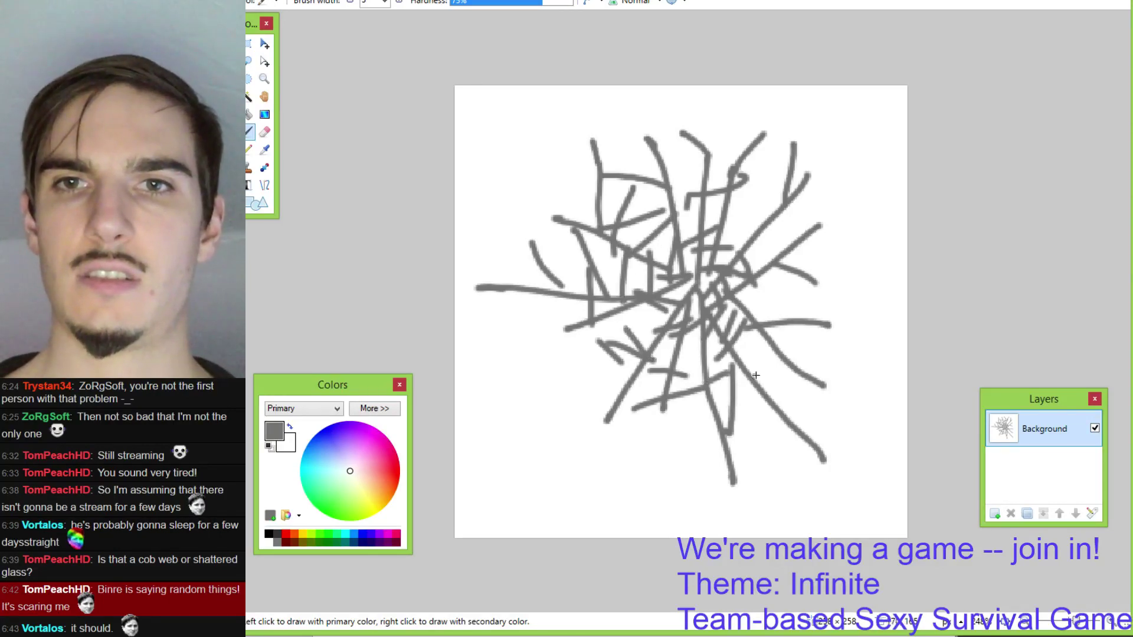
pyautogui.moveTo(681, 358); pyautogui.dragTo(717, 344)
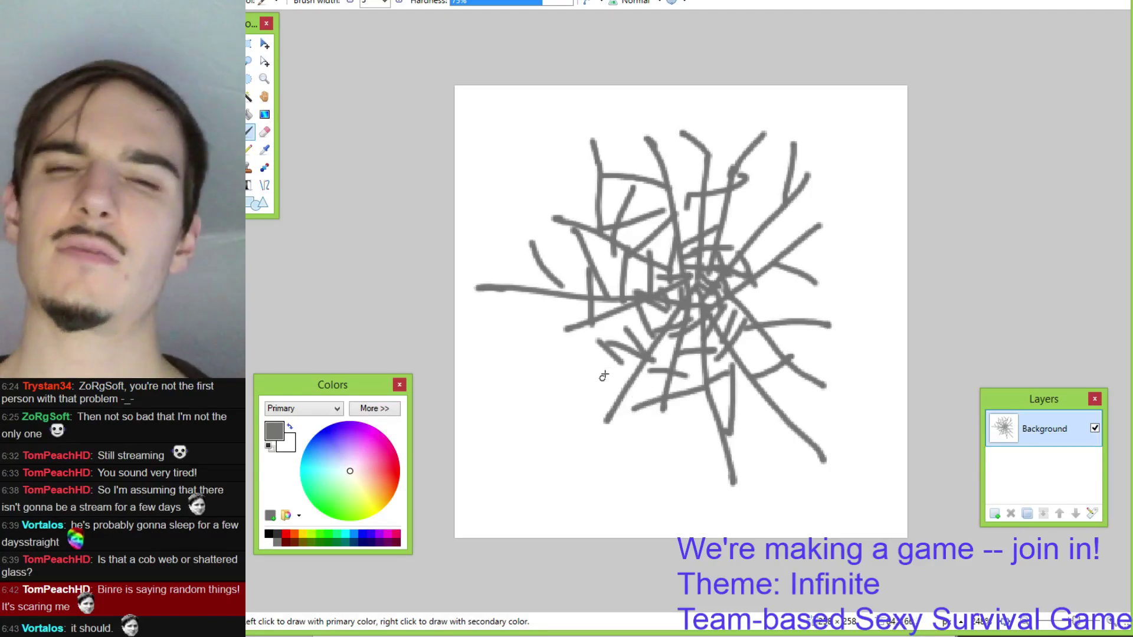
pyautogui.moveTo(601, 434); pyautogui.dragTo(620, 537)
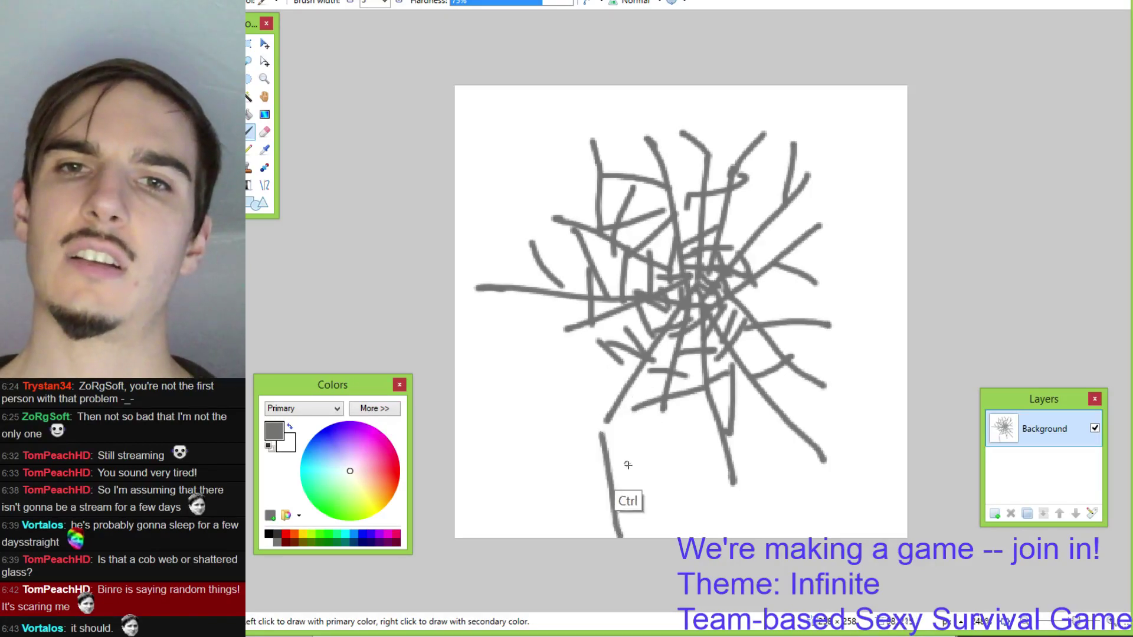
pyautogui.hotkey('ctrl', 'z')
pyautogui.moveTo(606, 420); pyautogui.dragTo(649, 518)
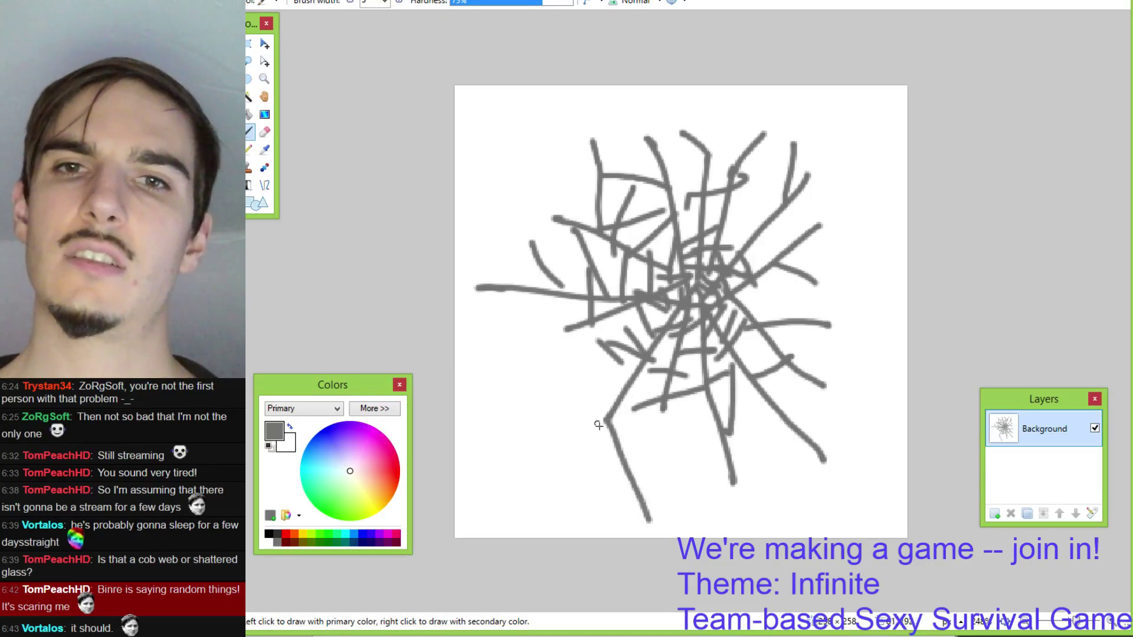
pyautogui.moveTo(620, 385); pyautogui.dragTo(510, 387)
pyautogui.hotkey('ctrl', 'z')
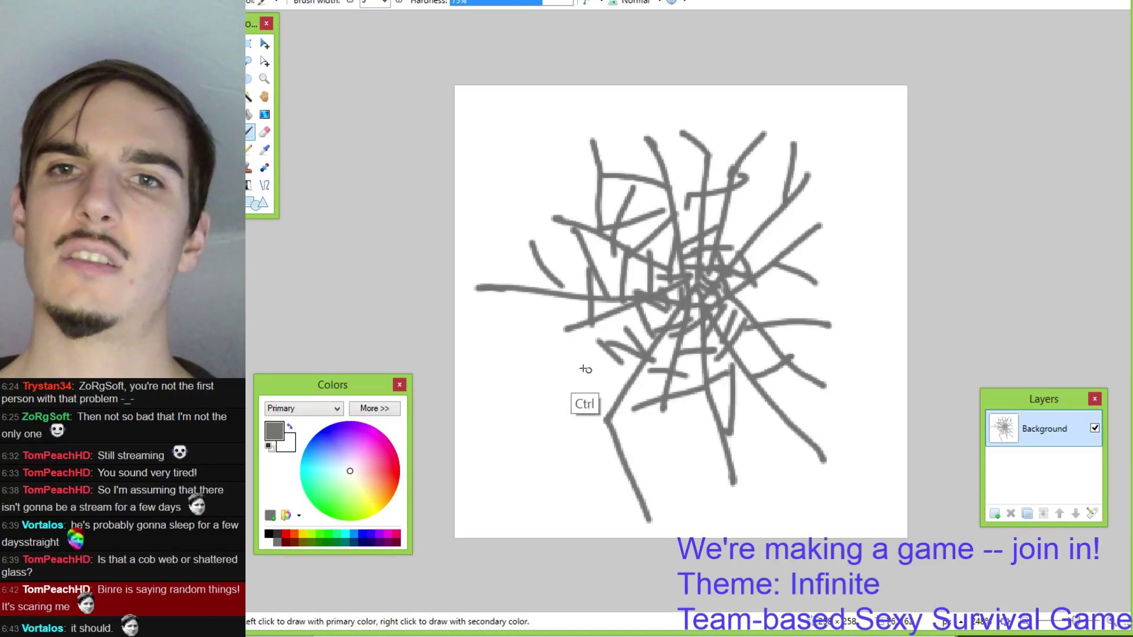
pyautogui.moveTo(615, 383); pyautogui.dragTo(487, 452)
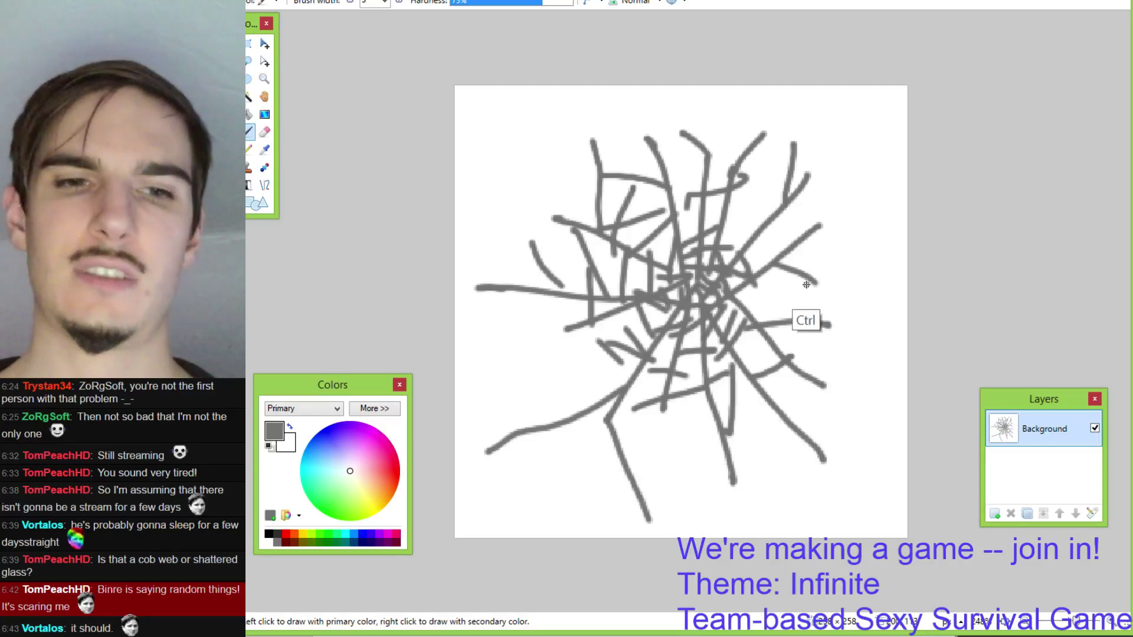
# - Undo several recent strokes, then redo two to keep the strokes worth keeping
pyautogui.hotkey('ctrl', 'z')
pyautogui.hotkey('ctrl', 'z')
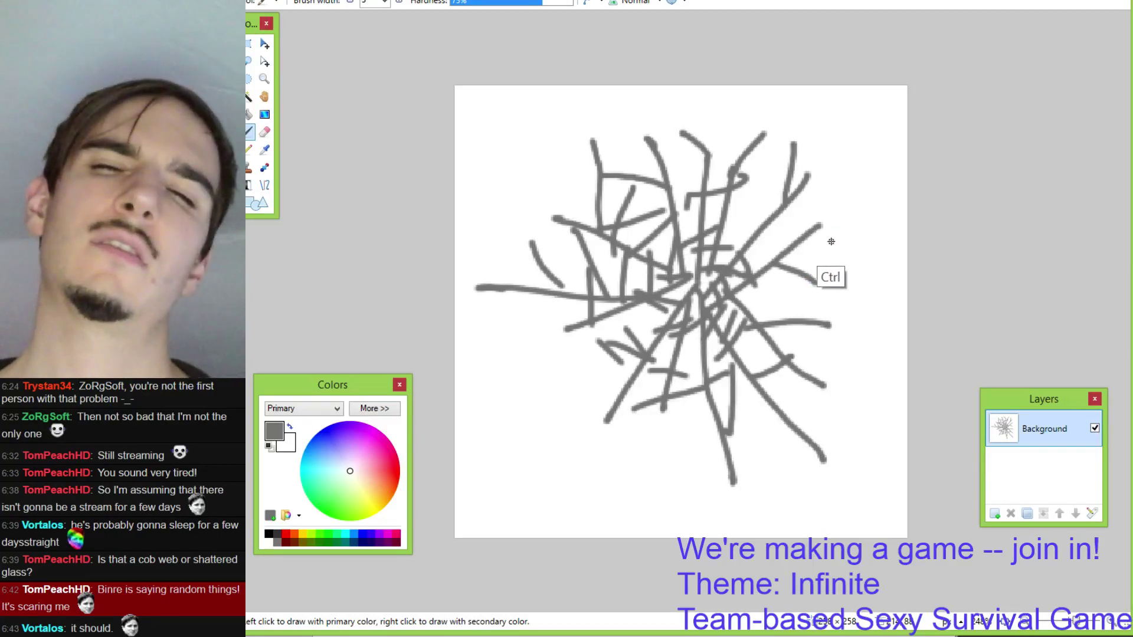
pyautogui.hotkey('ctrl', 'z')
pyautogui.hotkey('ctrl', 'z')
pyautogui.hotkey('ctrl', 'z')
pyautogui.hotkey('ctrl', 'z')
pyautogui.hotkey('ctrl', 'z')
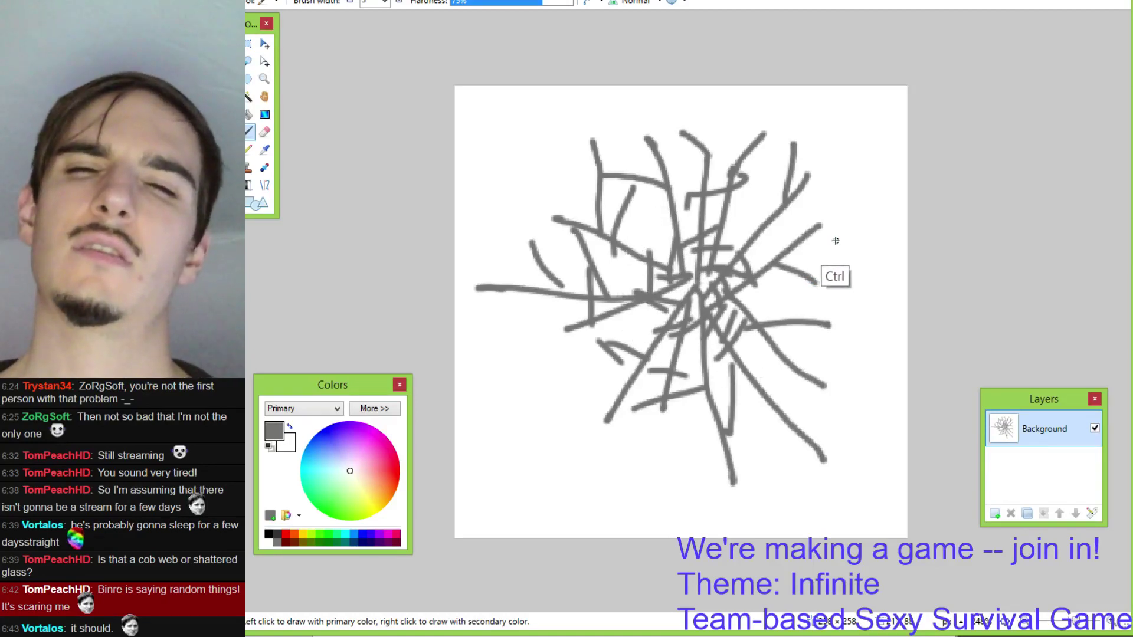
pyautogui.hotkey('ctrl', 'z')
pyautogui.hotkey('ctrl', 'z')
pyautogui.hotkey('ctrl', 'z')
pyautogui.hotkey('ctrl', 'z')
pyautogui.hotkey('ctrl', 'z')
pyautogui.hotkey('ctrl', 'z')
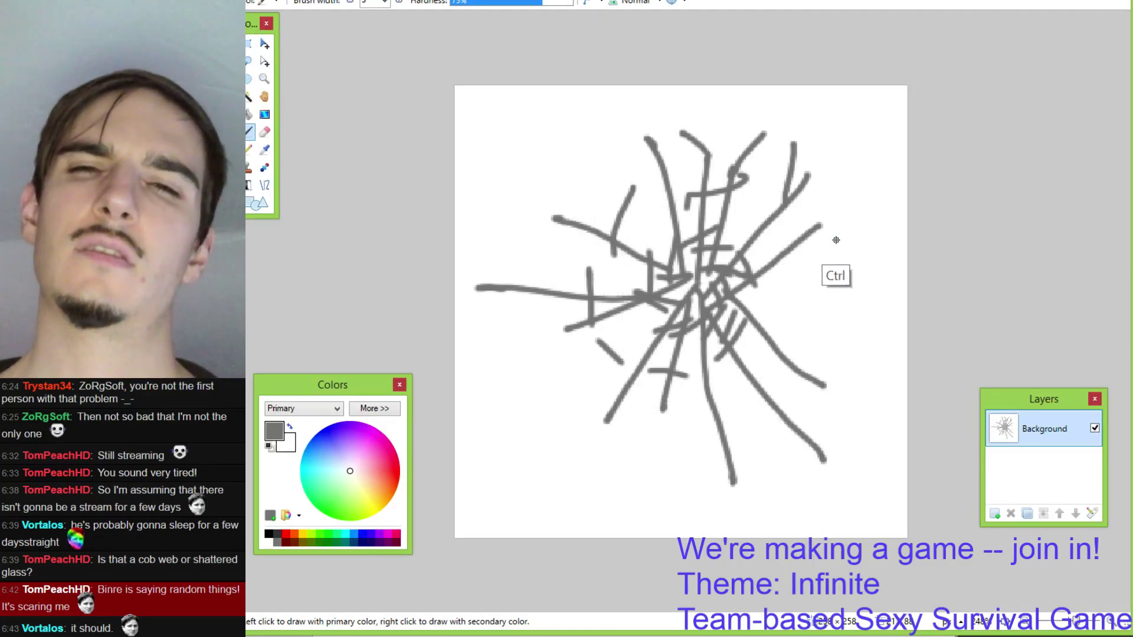
pyautogui.hotkey('ctrl', 'z')
pyautogui.hotkey('ctrl', 'z')
pyautogui.hotkey('ctrl', 'z')
pyautogui.hotkey('ctrl', 'z')
pyautogui.hotkey('ctrl', 'z')
pyautogui.hotkey('ctrl', 'z')
pyautogui.hotkey('ctrl', 'z')
pyautogui.hotkey('ctrl', 'z')
pyautogui.hotkey('ctrl', 'z')
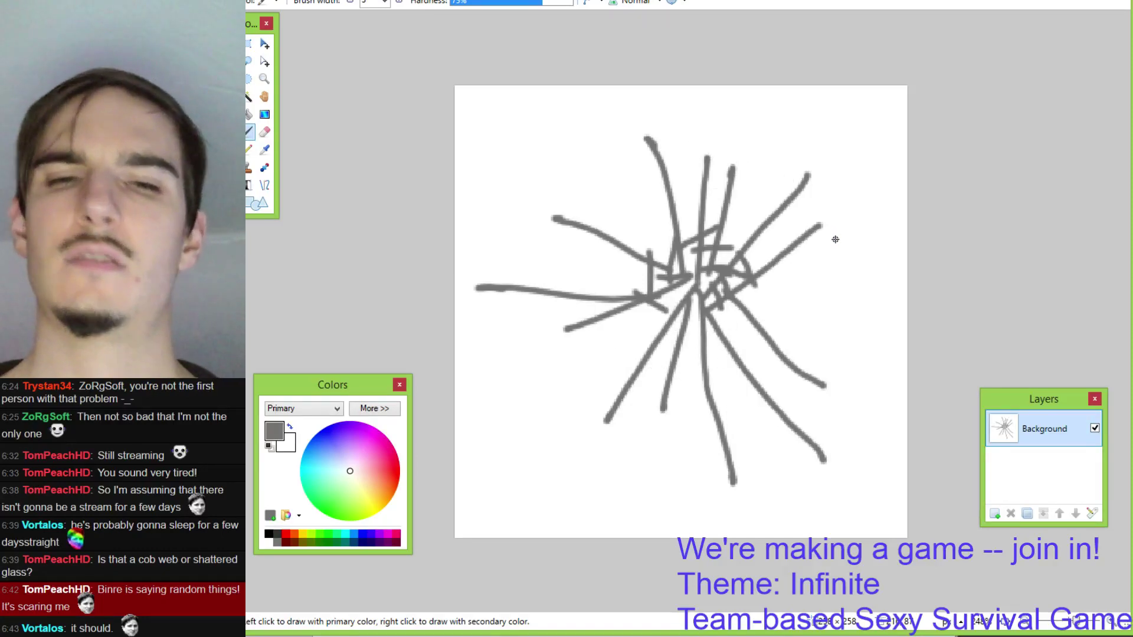
pyautogui.hotkey('ctrl', 'y')
pyautogui.hotkey('ctrl', 'y')
pyautogui.hotkey('ctrl', 'y')
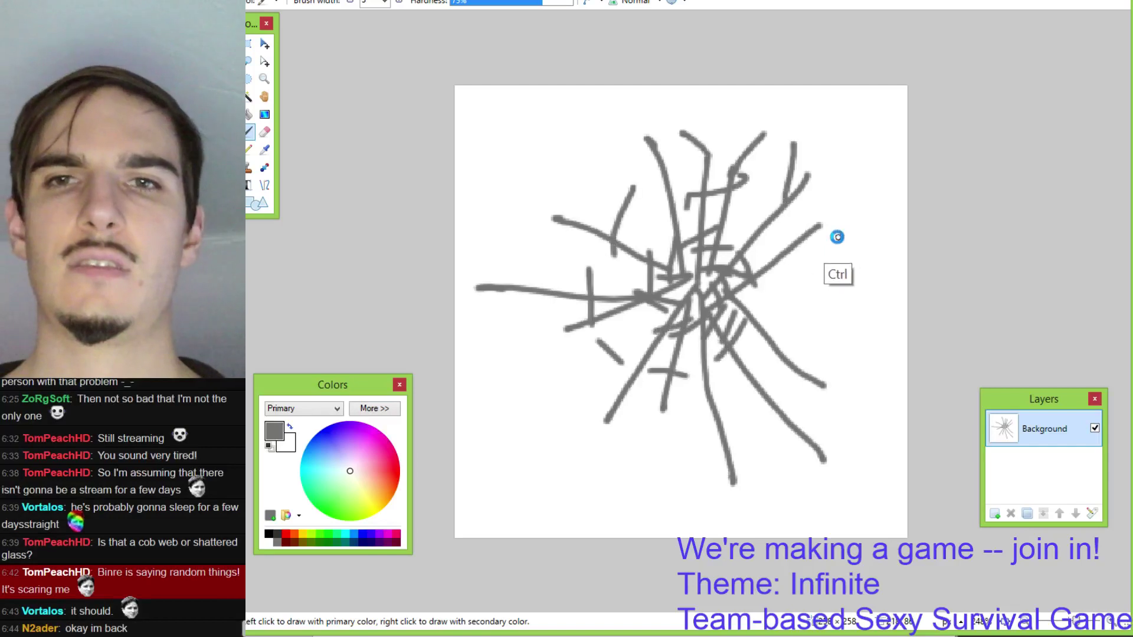
pyautogui.hotkey('ctrl', 'y')
pyautogui.hotkey('ctrl', 'y')
pyautogui.hotkey('ctrl', 'y')
pyautogui.hotkey('ctrl', 'y')
pyautogui.hotkey('ctrl', 'y')
pyautogui.hotkey('ctrl', 'y')
pyautogui.hotkey('ctrl', 'y')
pyautogui.hotkey('ctrl', 'y')
pyautogui.hotkey('ctrl', 'y')
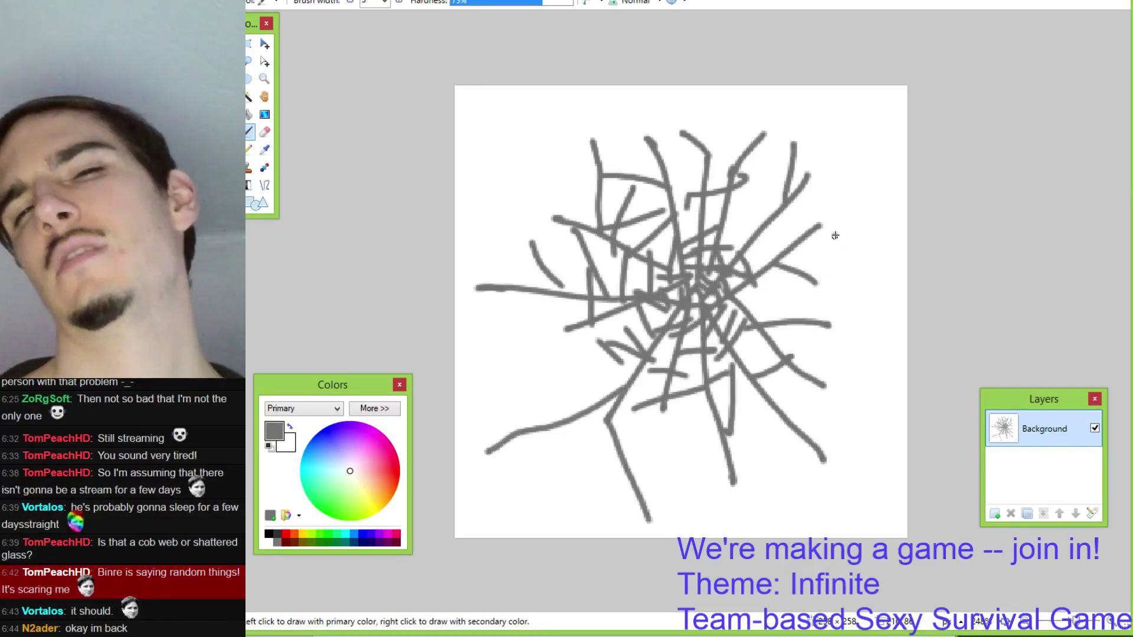
pyautogui.press('ctrl')
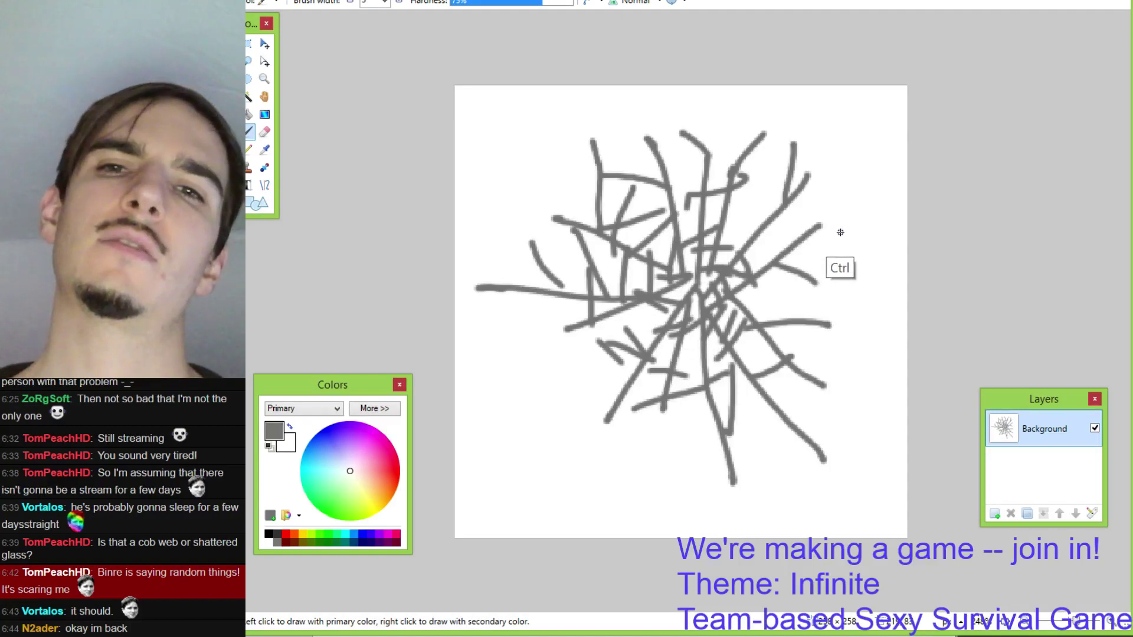
pyautogui.press('ctrl')
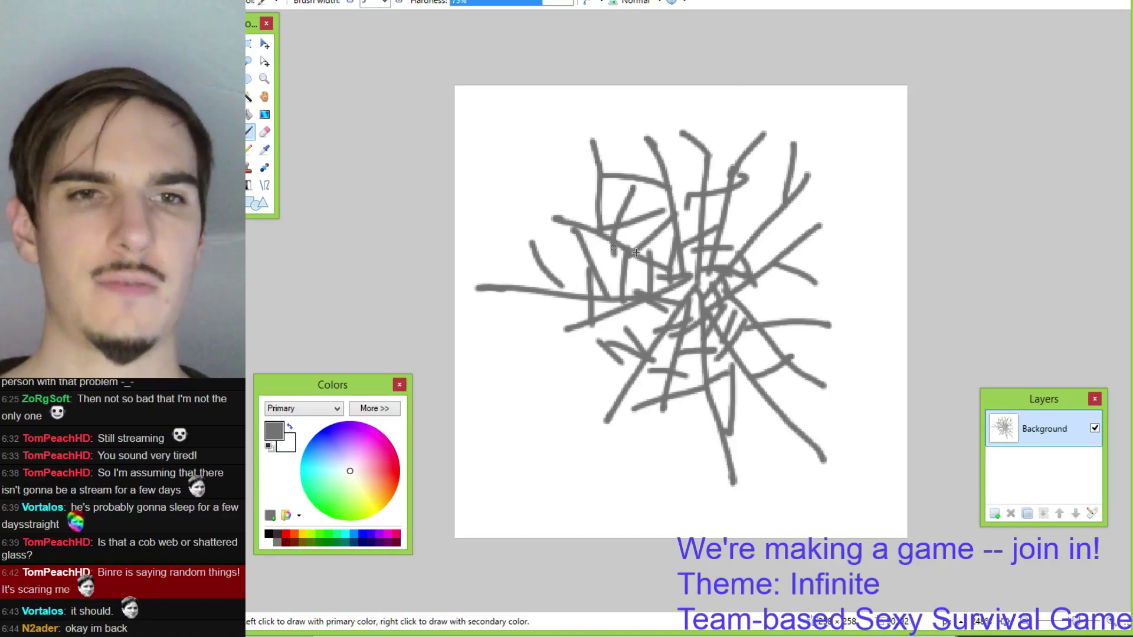
# - Swap colours so white is primary, try a Magic Wand background selection, then deselect
pyautogui.click(290, 426)
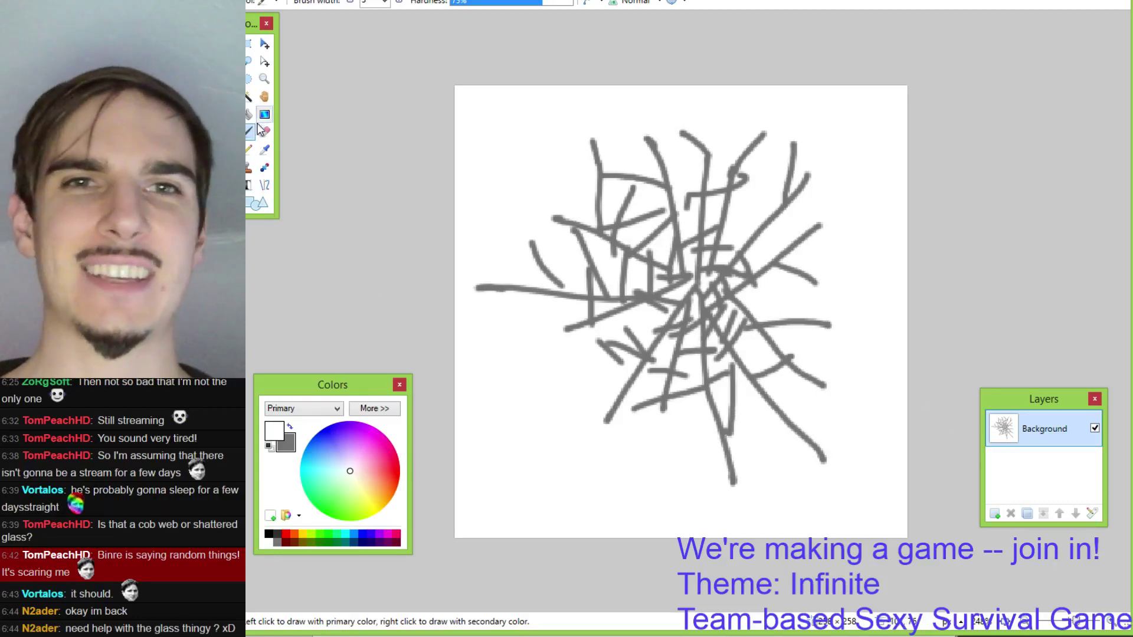
pyautogui.click(249, 96)
pyautogui.click(513, 361)
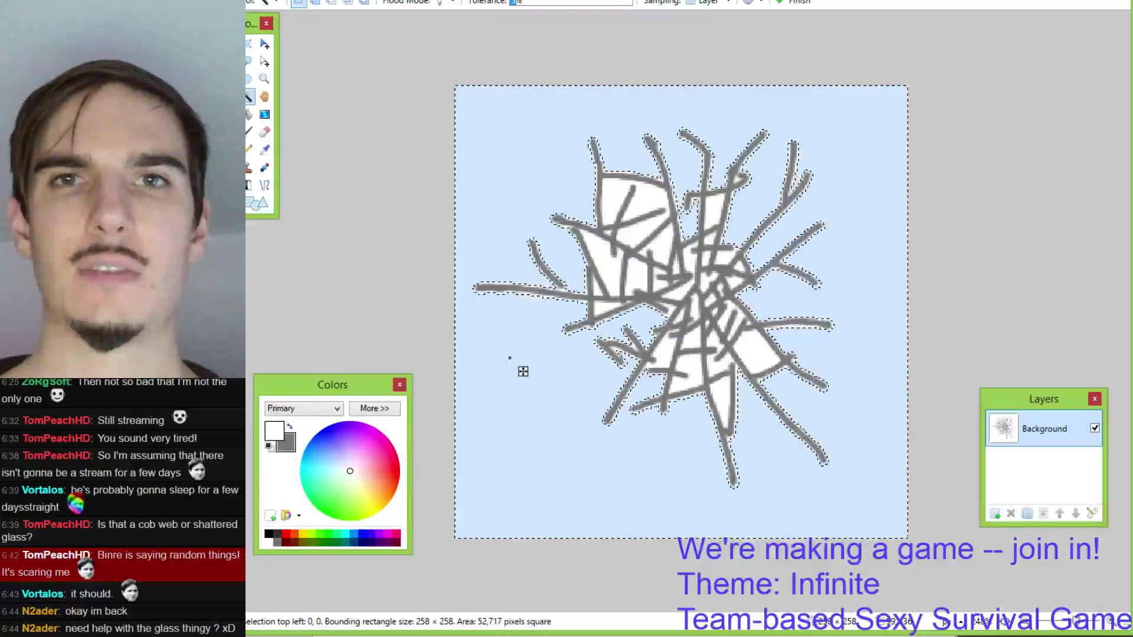
pyautogui.hotkey('ctrl', 'd')
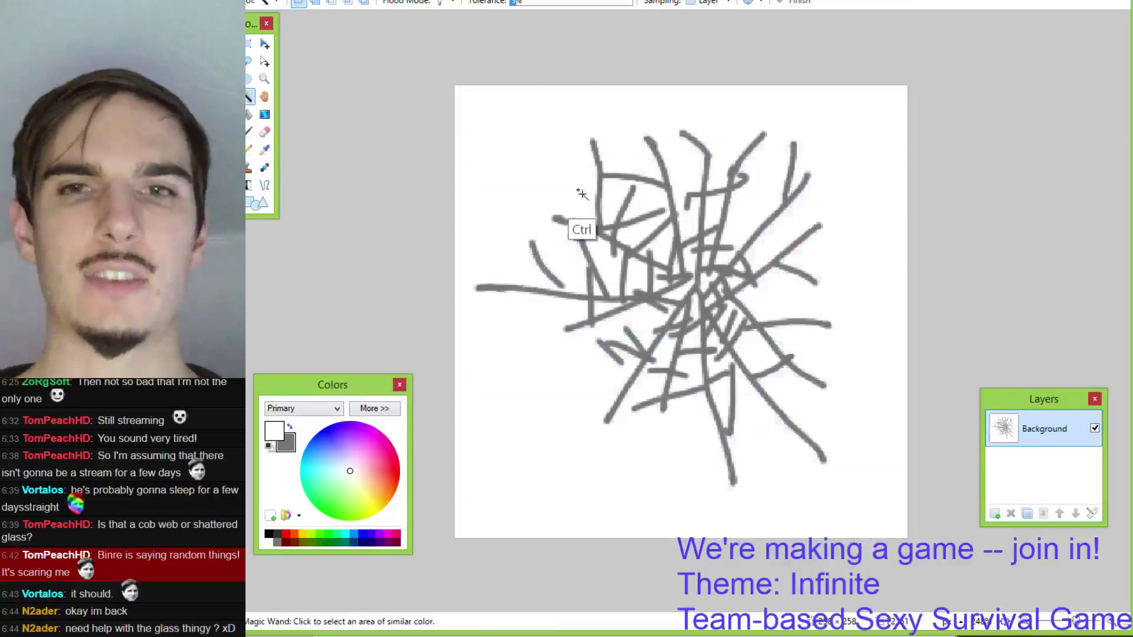
# - Create a new 258 × 258 pixel image from the File menu
pyautogui.hotkey('alt', 'f')
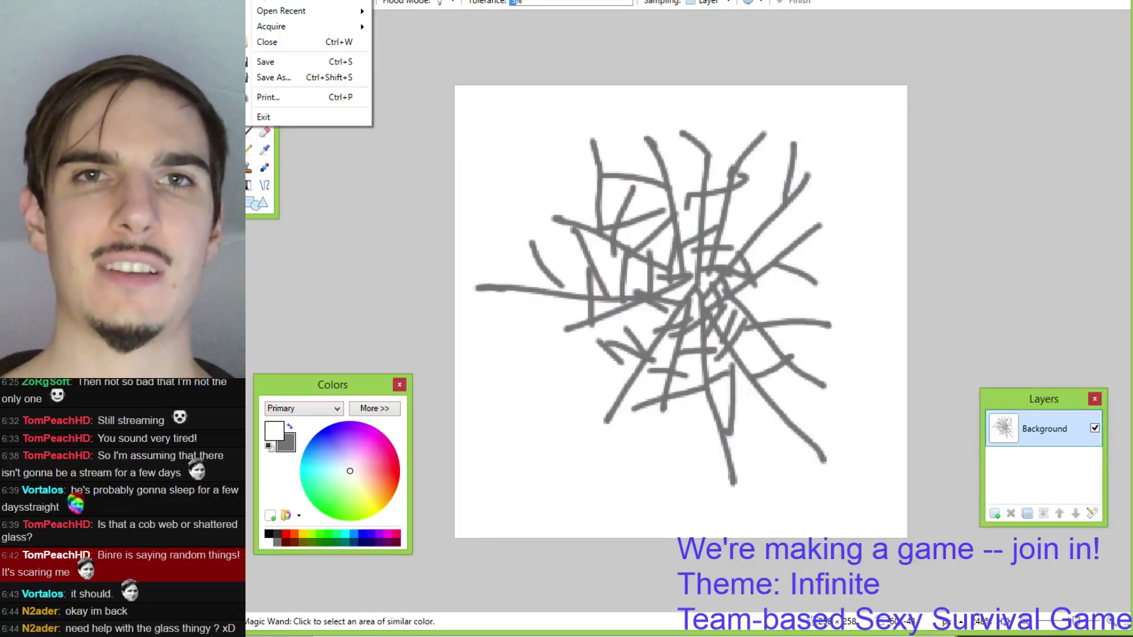
pyautogui.press('n')
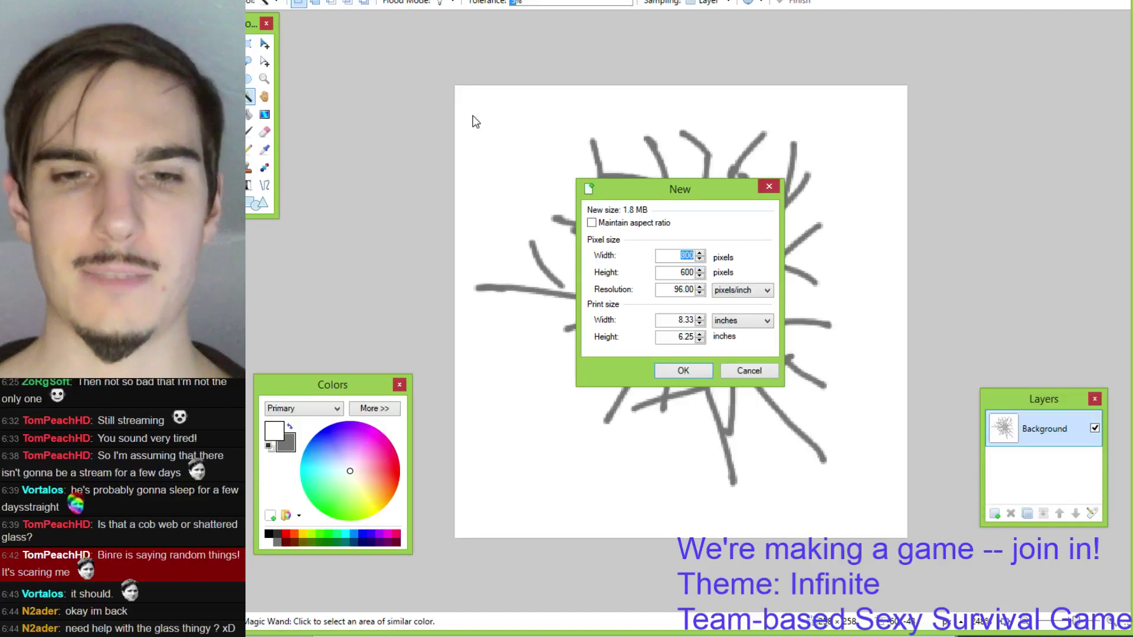
pyautogui.write('258')
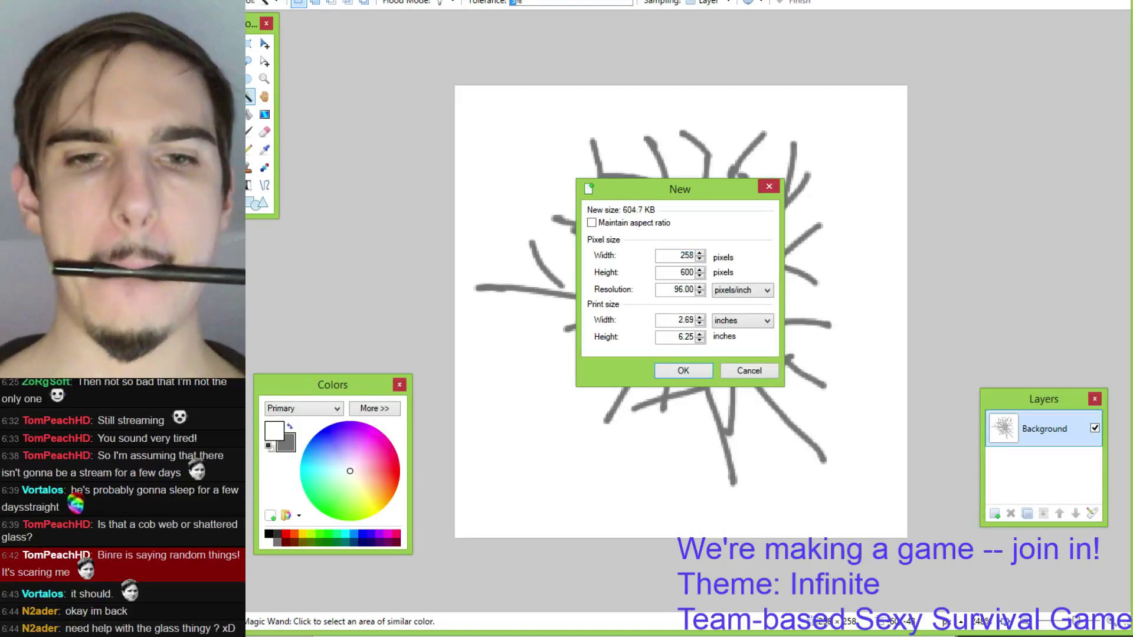
pyautogui.press('Tab')
pyautogui.write('258')
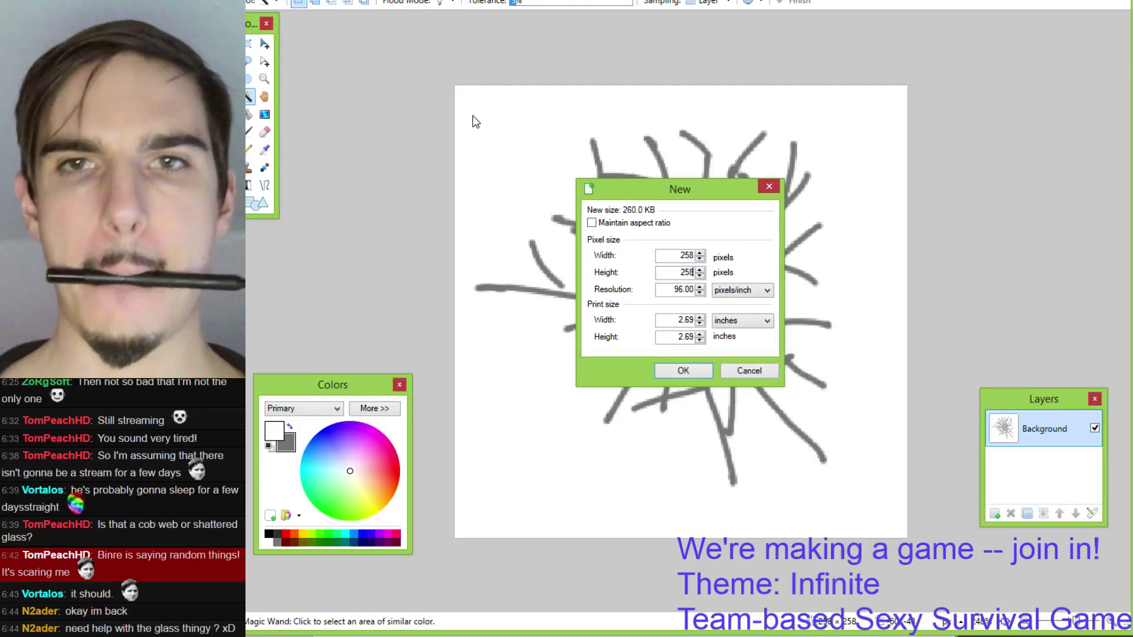
pyautogui.press('Return')
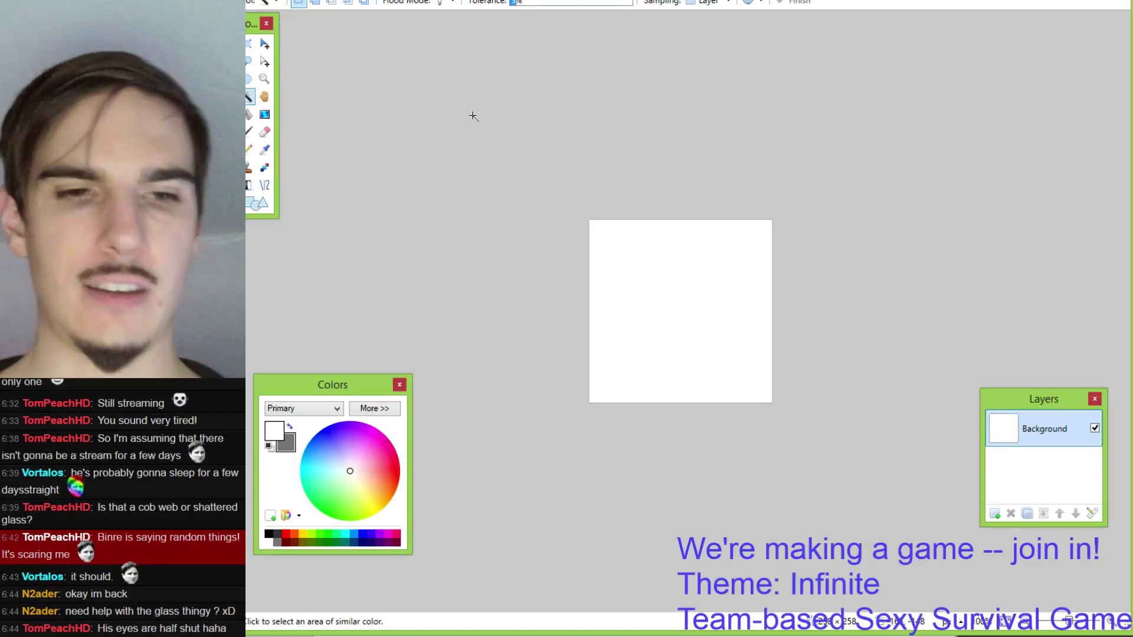
# - Add a transparent Layer 2 above the white background and pick the Paintbrush
pyautogui.hotkey('ctrl', 'a')
pyautogui.press('Delete')
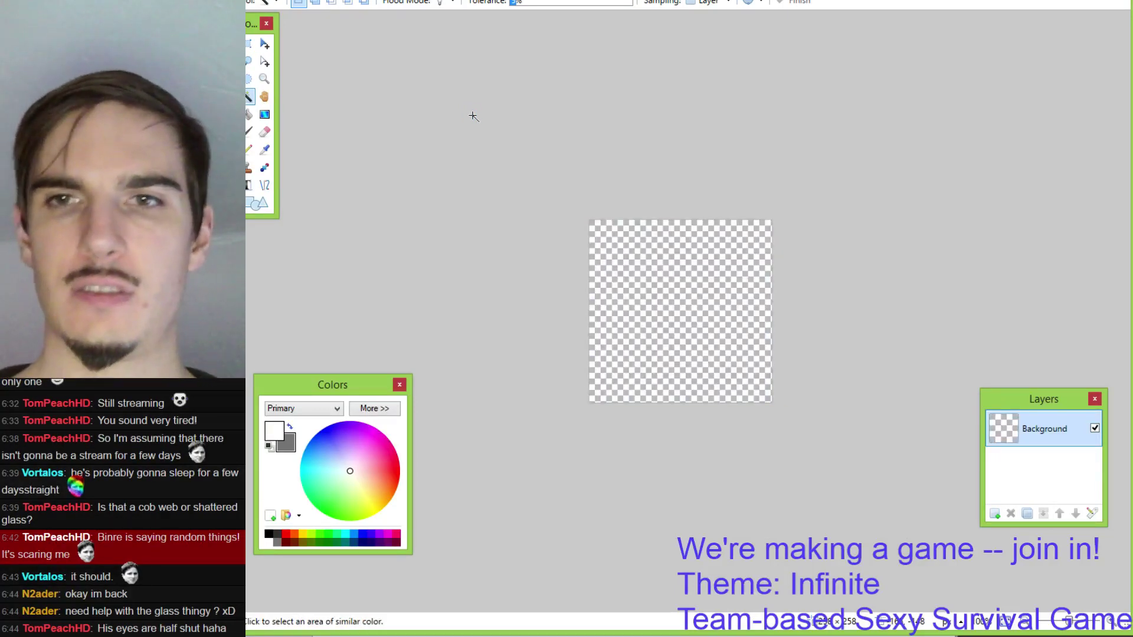
pyautogui.hotkey('ctrl', 'z')
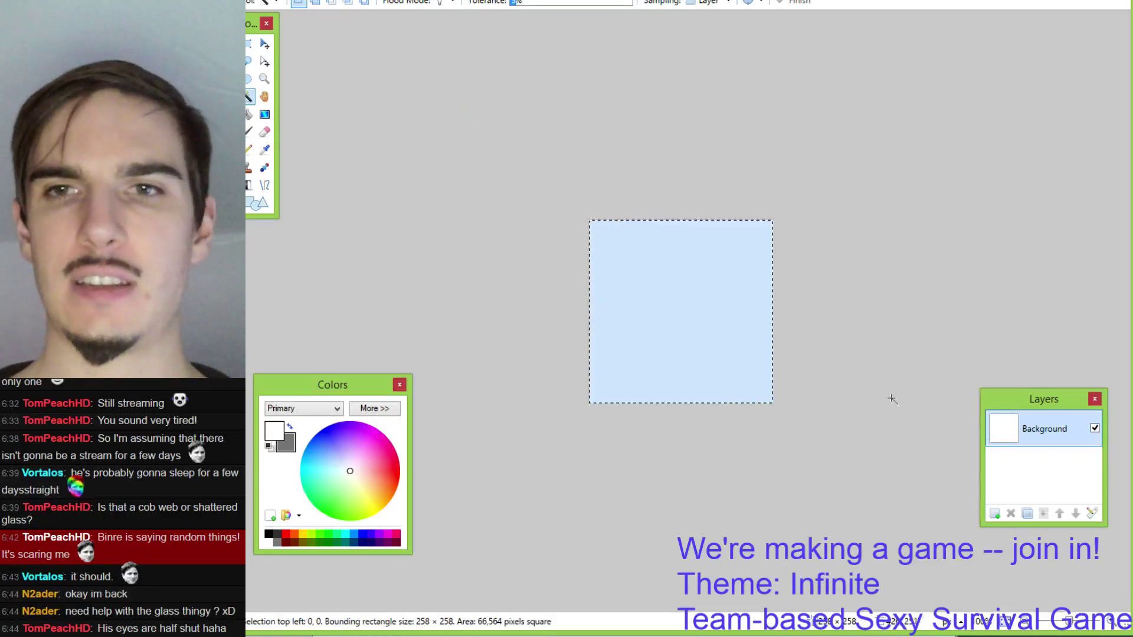
pyautogui.click(995, 514)
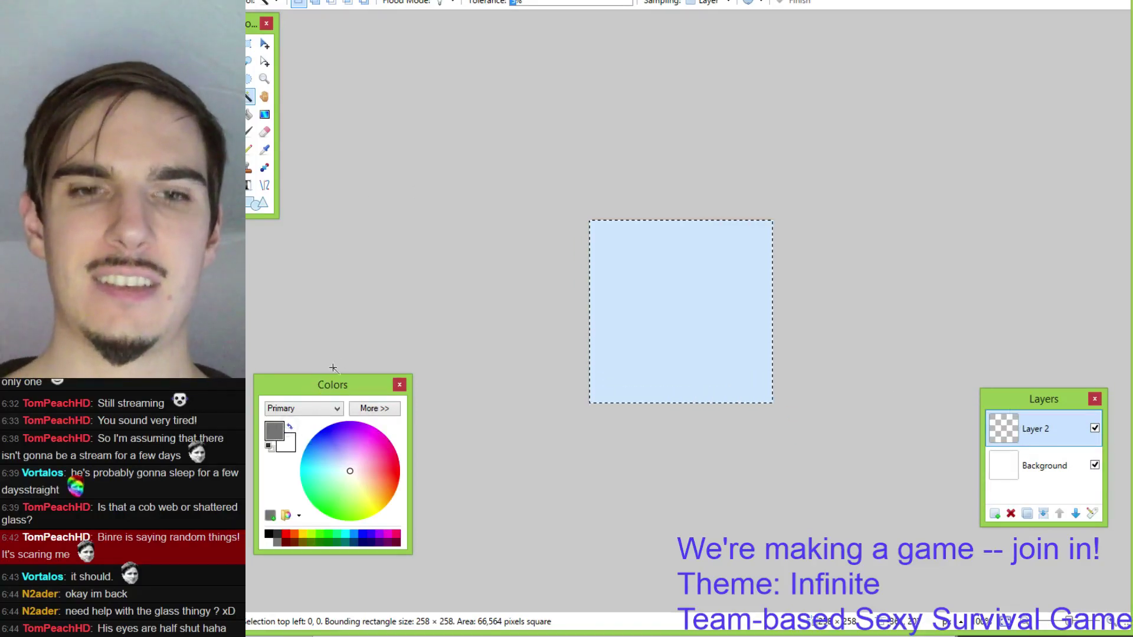
pyautogui.hotkey('ctrl', 'd')
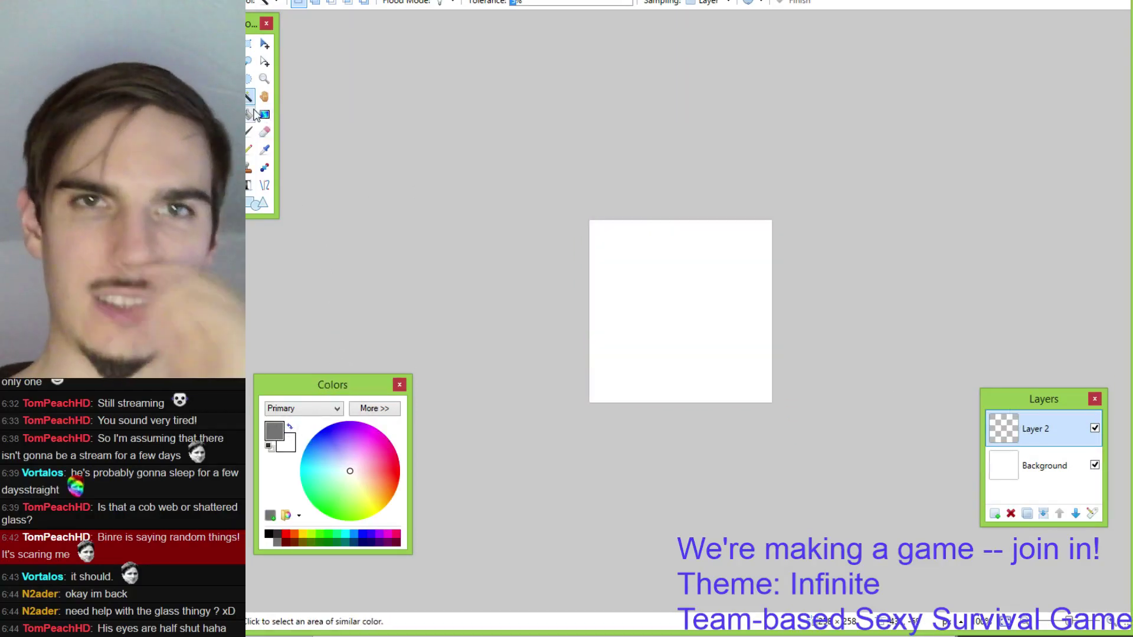
pyautogui.click(248, 132)
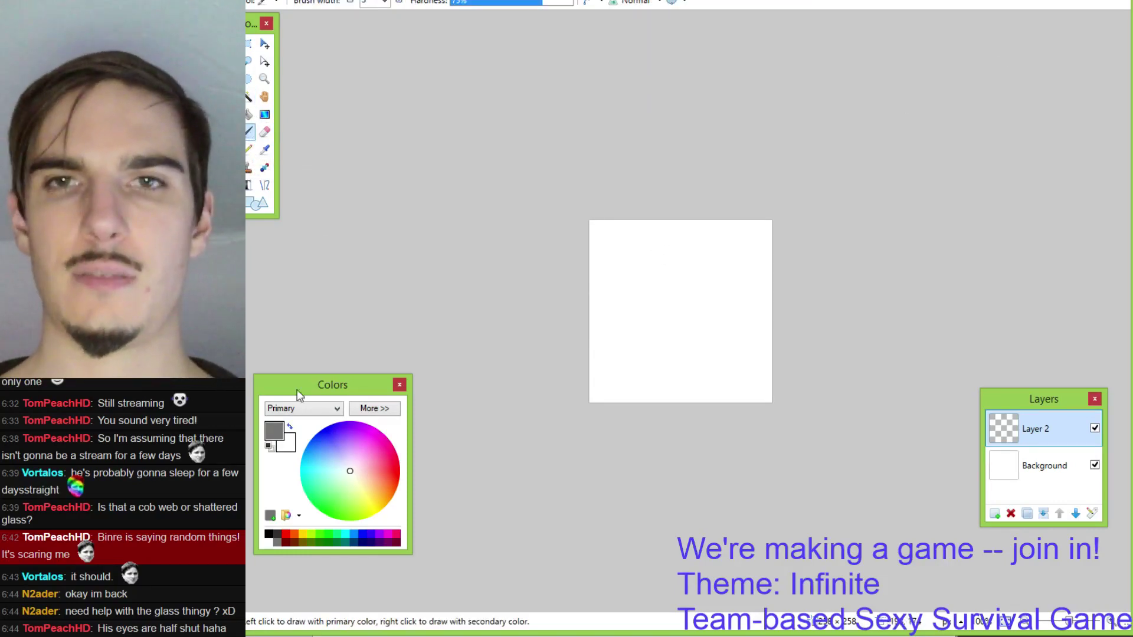
# - Paint grey cracks radiating from the hub: up-right, right, down-right, down, down-left and left
pyautogui.keyDown('ctrl'); pyautogui.scroll(3, 627, 321); pyautogui.keyUp('ctrl')
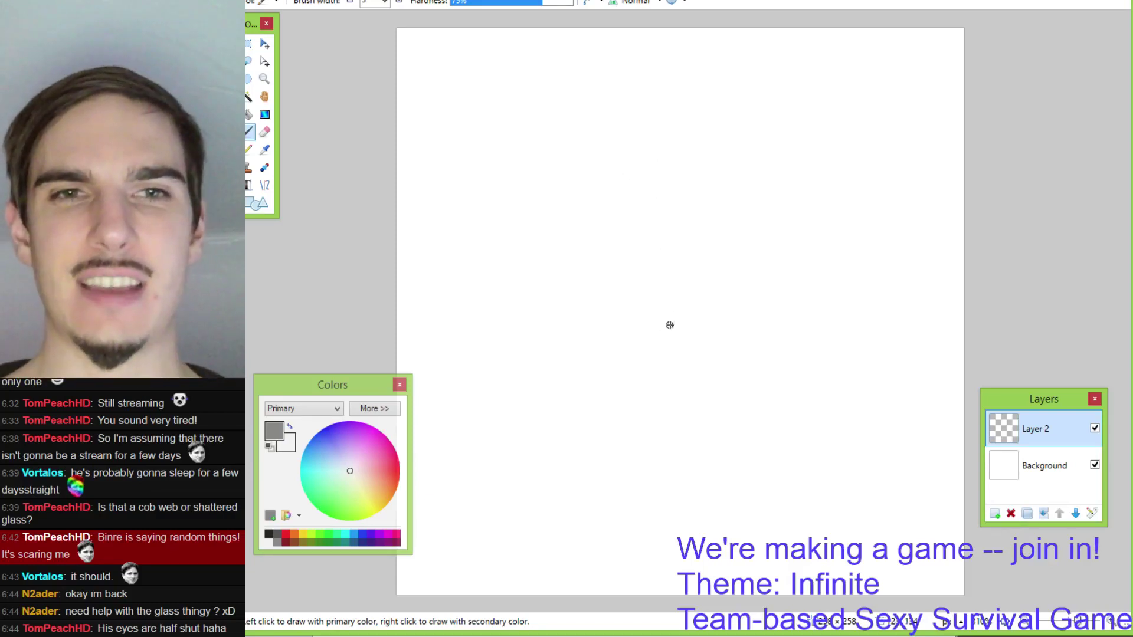
pyautogui.moveTo(677, 298); pyautogui.dragTo(789, 134)
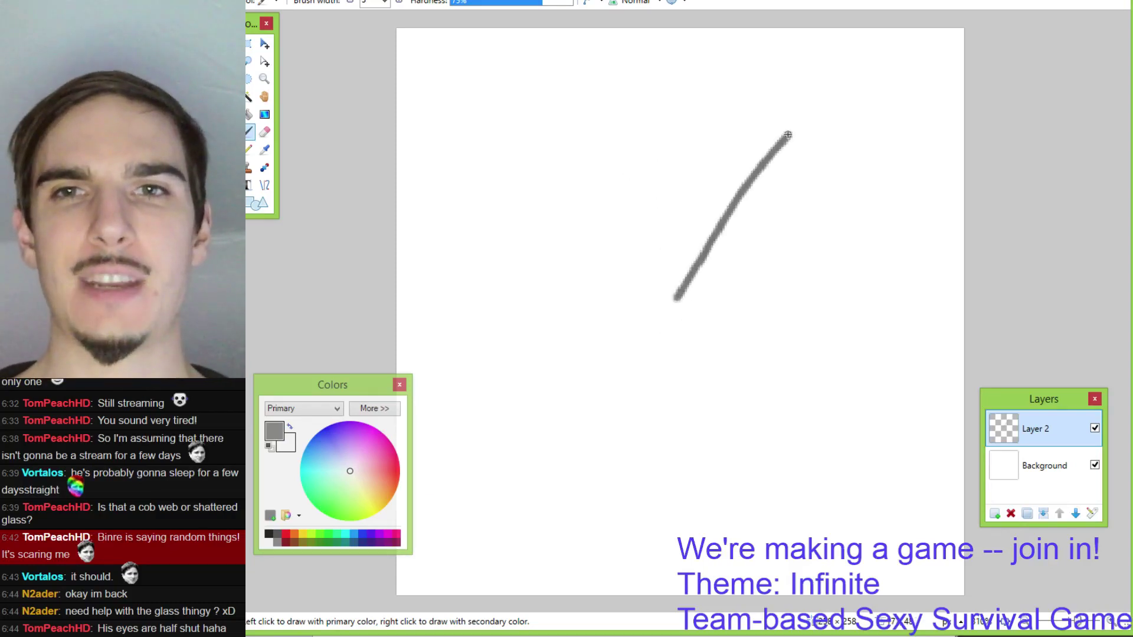
pyautogui.moveTo(844, 168)
pyautogui.mouseDown()
pyautogui.moveTo(685, 282)
pyautogui.moveTo(885, 324)
pyautogui.mouseUp()
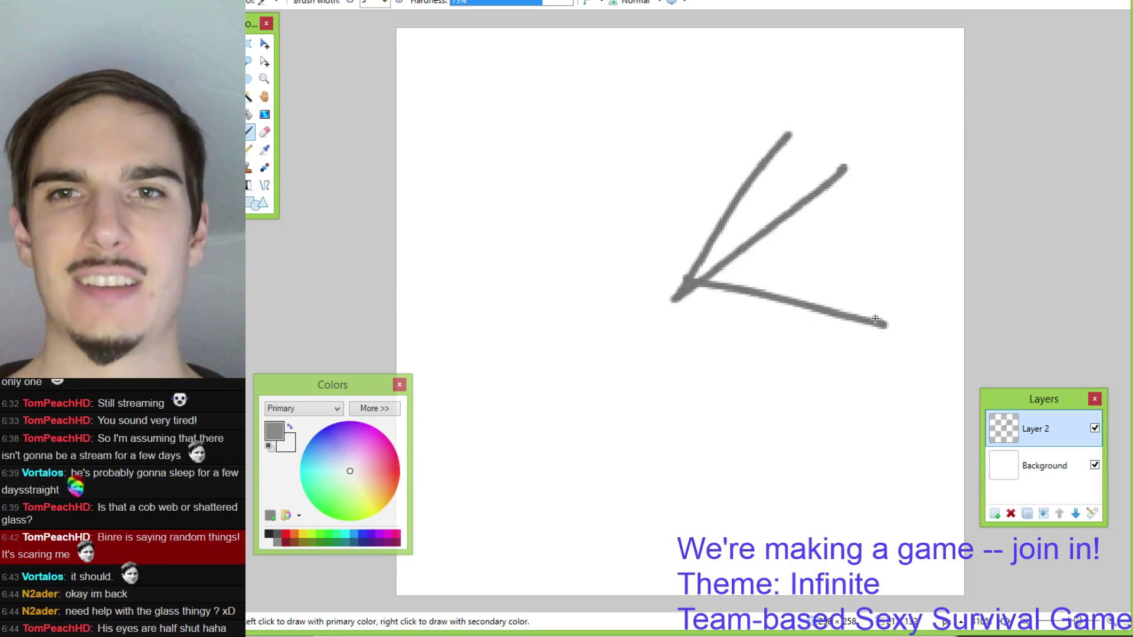
pyautogui.moveTo(660, 285); pyautogui.dragTo(763, 396)
pyautogui.moveTo(848, 445); pyautogui.dragTo(880, 463)
pyautogui.moveTo(678, 274); pyautogui.dragTo(674, 593)
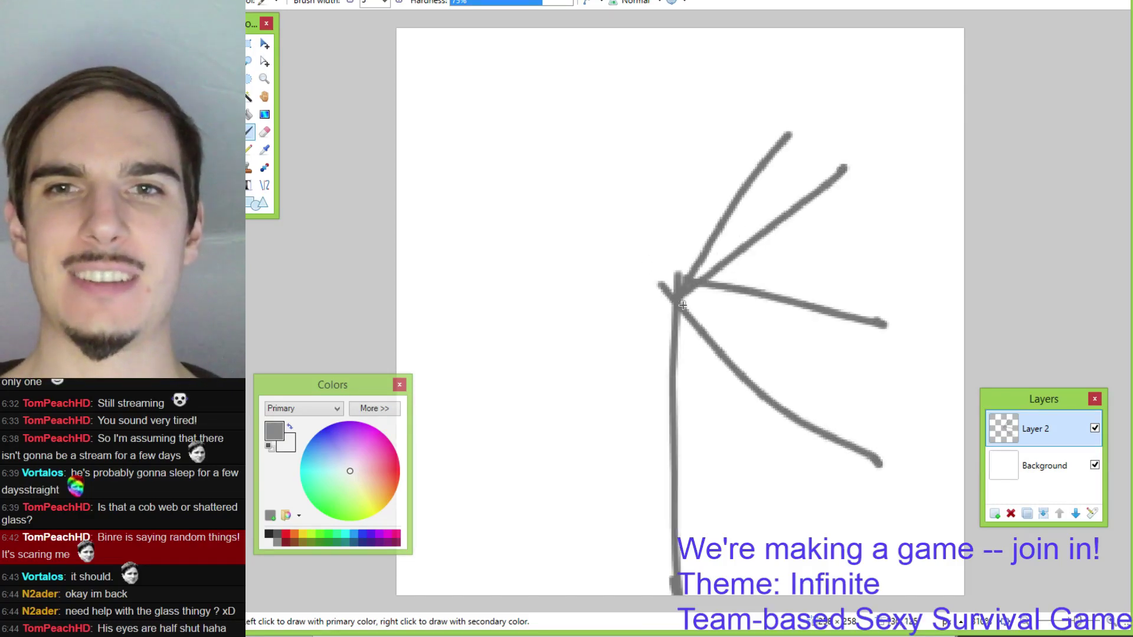
pyautogui.moveTo(679, 303); pyautogui.dragTo(428, 538)
pyautogui.moveTo(652, 324); pyautogui.dragTo(399, 357)
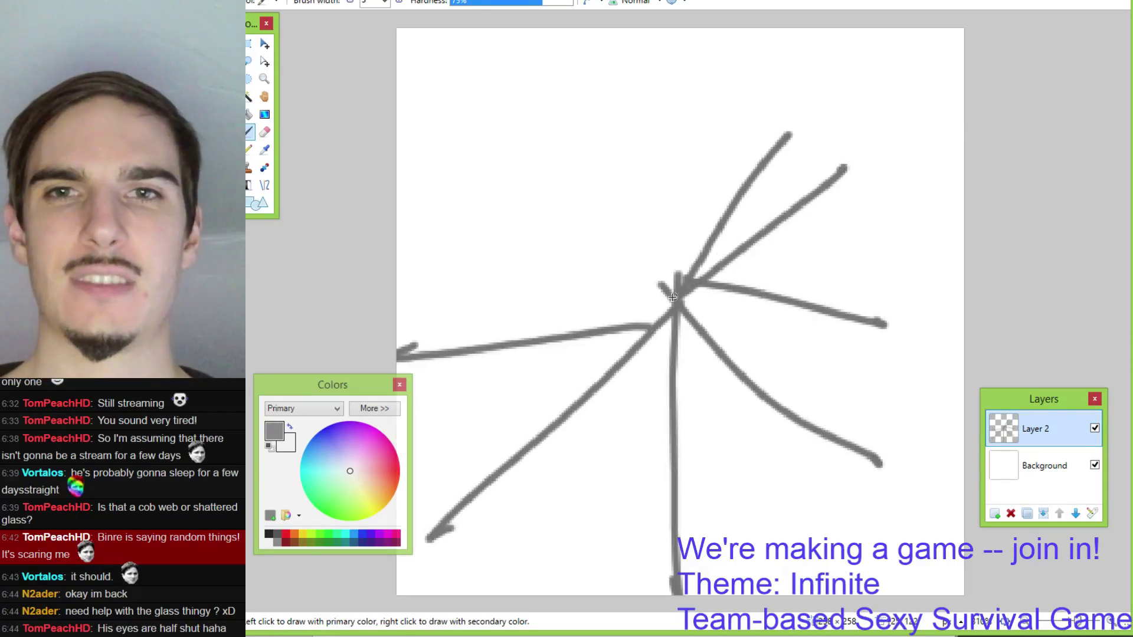
# - Undo the unwanted lower strokes and repaint cracks straight down and toward the lower left
pyautogui.hotkey('ctrl', 'z')
pyautogui.hotkey('ctrl', 'z')
pyautogui.hotkey('ctrl', 'z')
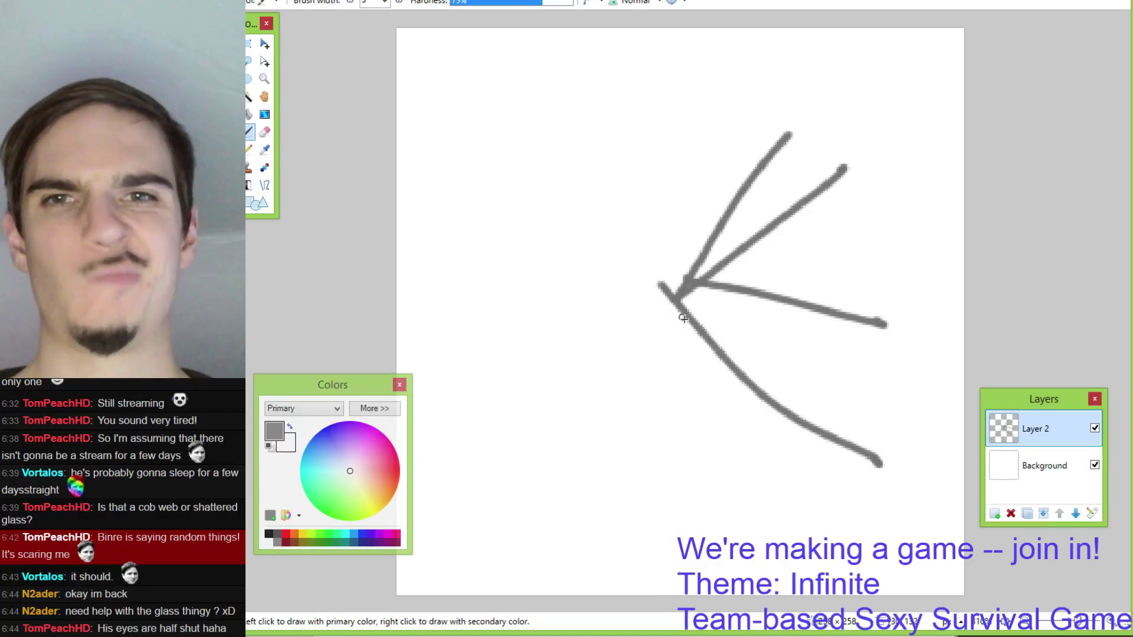
pyautogui.moveTo(676, 266)
pyautogui.mouseDown()
pyautogui.moveTo(714, 550)
pyautogui.moveTo(569, 595)
pyautogui.mouseUp()
pyautogui.moveTo(652, 304); pyautogui.dragTo(407, 437)
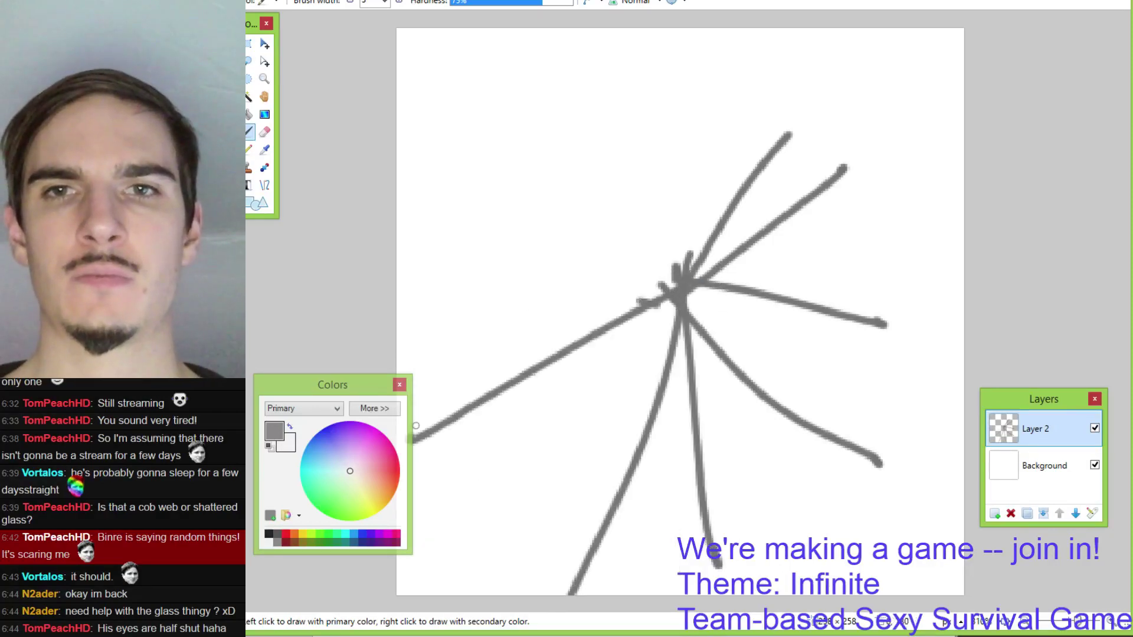
pyautogui.hotkey('ctrl', 'z')
pyautogui.hotkey('ctrl', 'z')
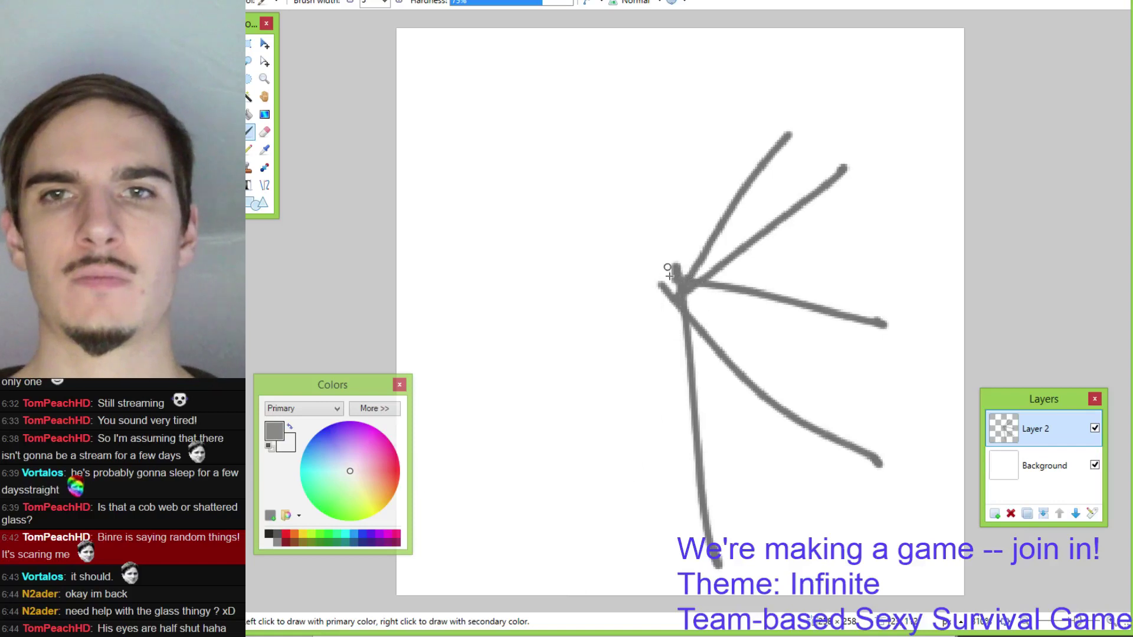
pyautogui.moveTo(668, 251); pyautogui.dragTo(643, 549)
pyautogui.moveTo(647, 286); pyautogui.dragTo(413, 463)
pyautogui.moveTo(614, 297); pyautogui.dragTo(581, 280)
pyautogui.click(533, 270)
# - Add long cracks to the left edge, upper left, top, and bottom-left edge
pyautogui.moveTo(402, 224); pyautogui.dragTo(582, 282)
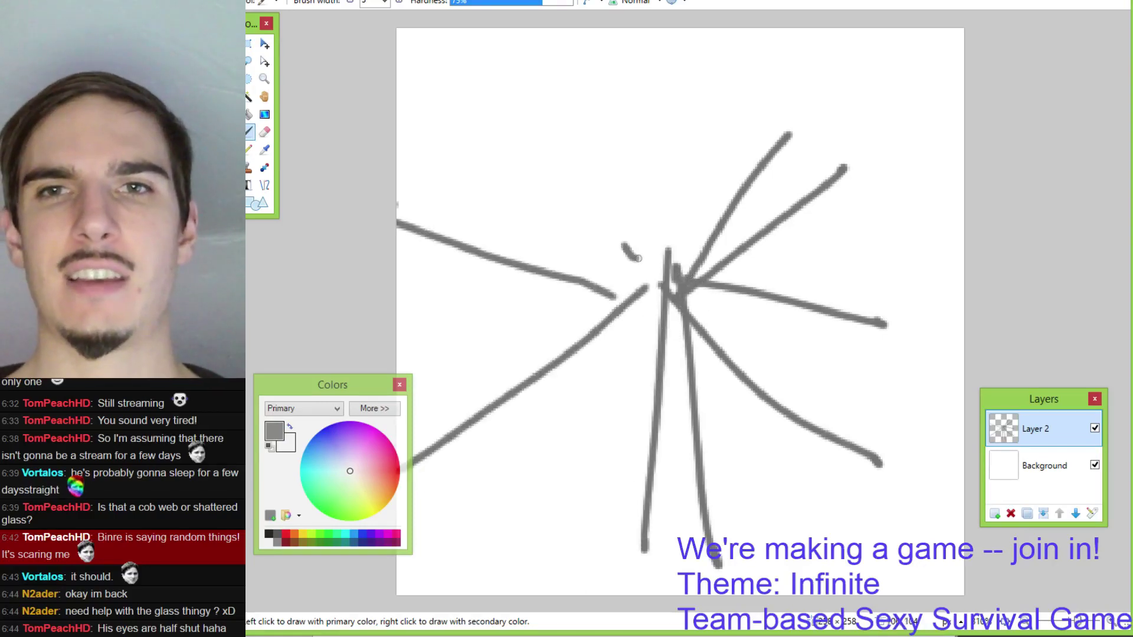
pyautogui.moveTo(640, 257); pyautogui.dragTo(447, 105)
pyautogui.moveTo(630, 201); pyautogui.dragTo(654, 30)
pyautogui.moveTo(648, 225); pyautogui.dragTo(719, 37)
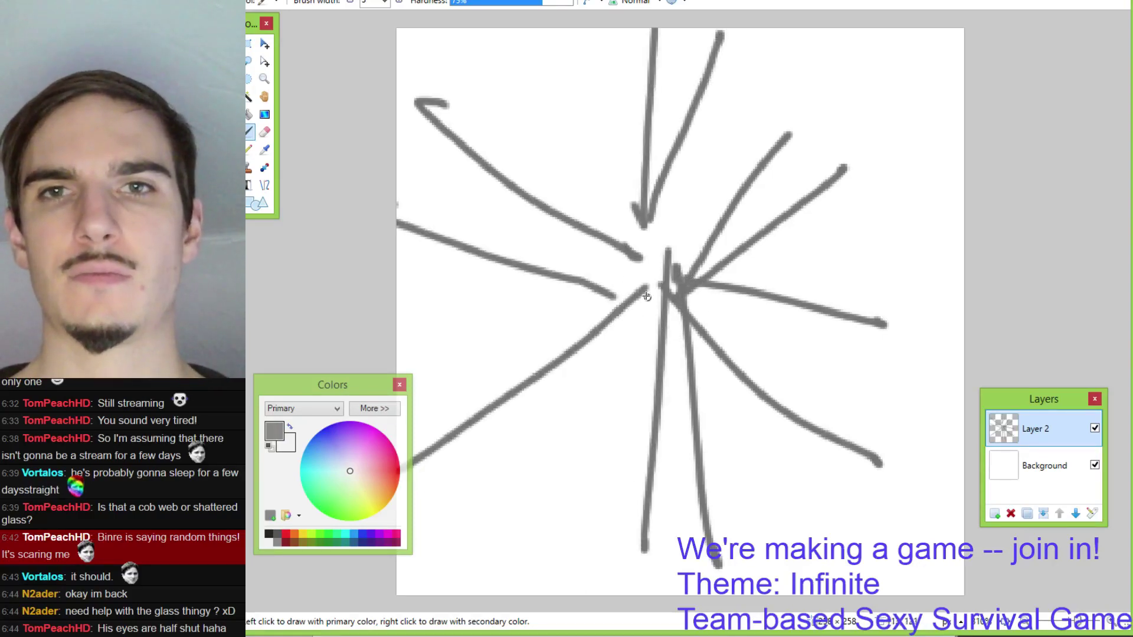
pyautogui.moveTo(653, 300); pyautogui.dragTo(523, 593)
pyautogui.moveTo(398, 308); pyautogui.dragTo(545, 361)
pyautogui.moveTo(549, 241); pyautogui.dragTo(576, 400)
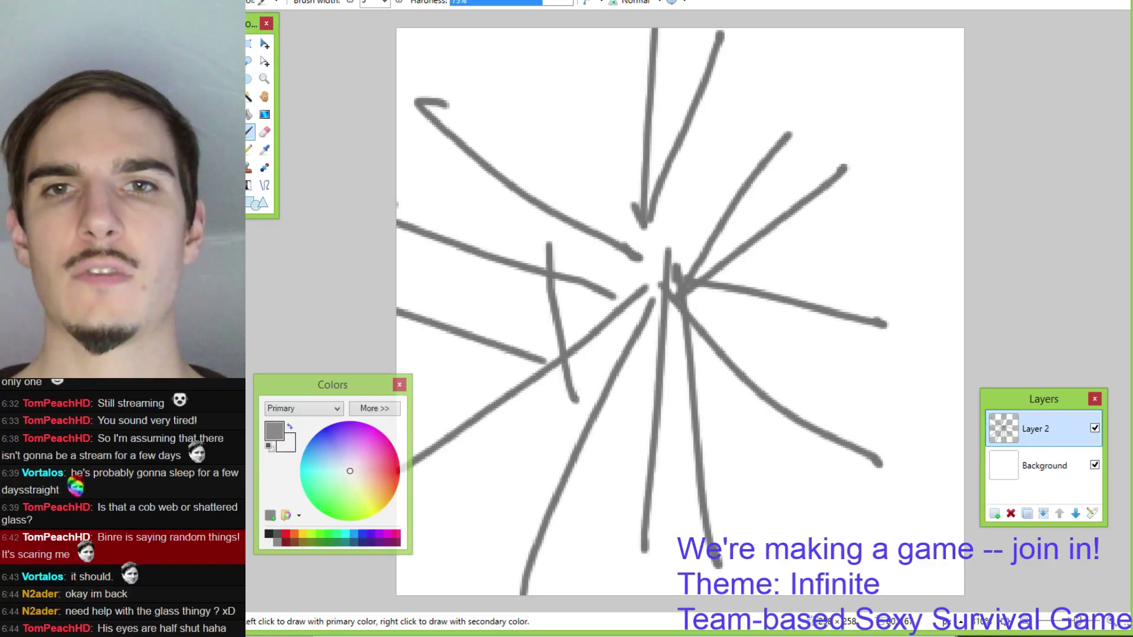
pyautogui.moveTo(475, 318)
pyautogui.mouseDown()
pyautogui.moveTo(567, 447)
pyautogui.moveTo(608, 419)
pyautogui.mouseUp()
# - Add short web-like cross-strokes around the hub, below, right and just above it
pyautogui.moveTo(628, 349); pyautogui.dragTo(683, 361)
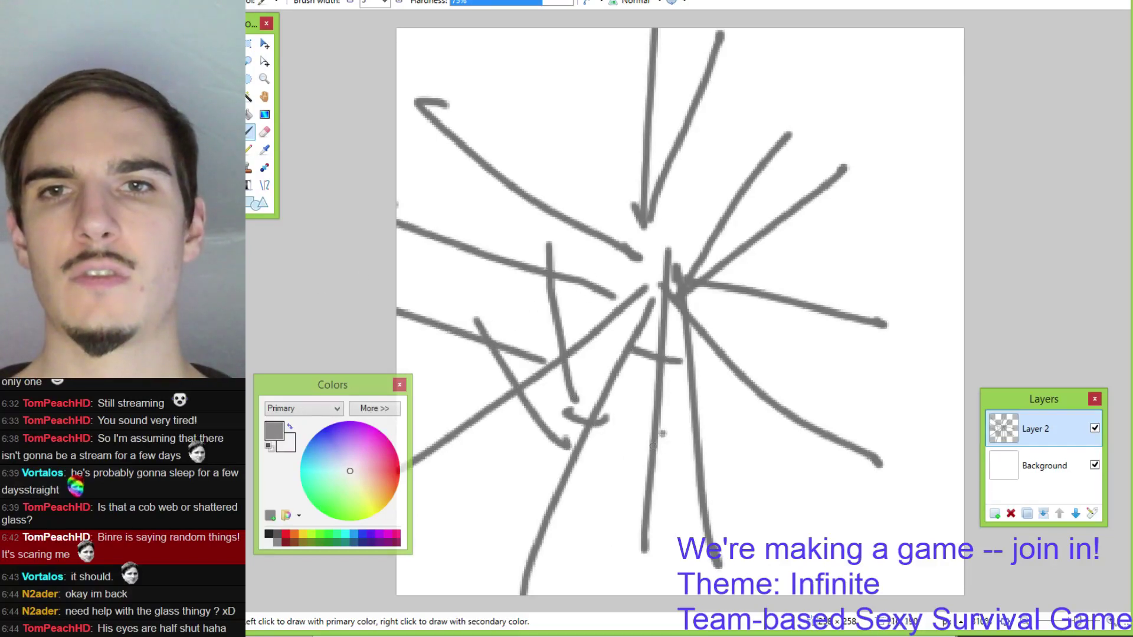
pyautogui.moveTo(661, 434); pyautogui.dragTo(695, 448)
pyautogui.moveTo(706, 406)
pyautogui.mouseDown()
pyautogui.moveTo(721, 351)
pyautogui.moveTo(754, 300)
pyautogui.mouseUp()
pyautogui.moveTo(752, 236); pyautogui.dragTo(776, 322)
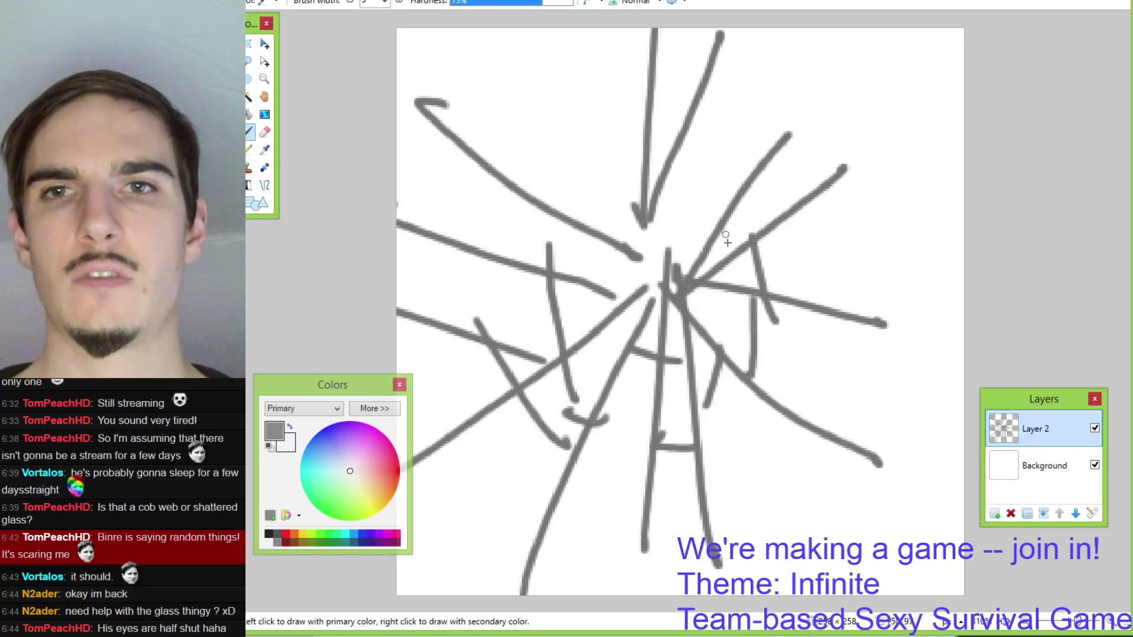
pyautogui.moveTo(716, 265); pyautogui.dragTo(717, 307)
pyautogui.moveTo(626, 303); pyautogui.dragTo(642, 322)
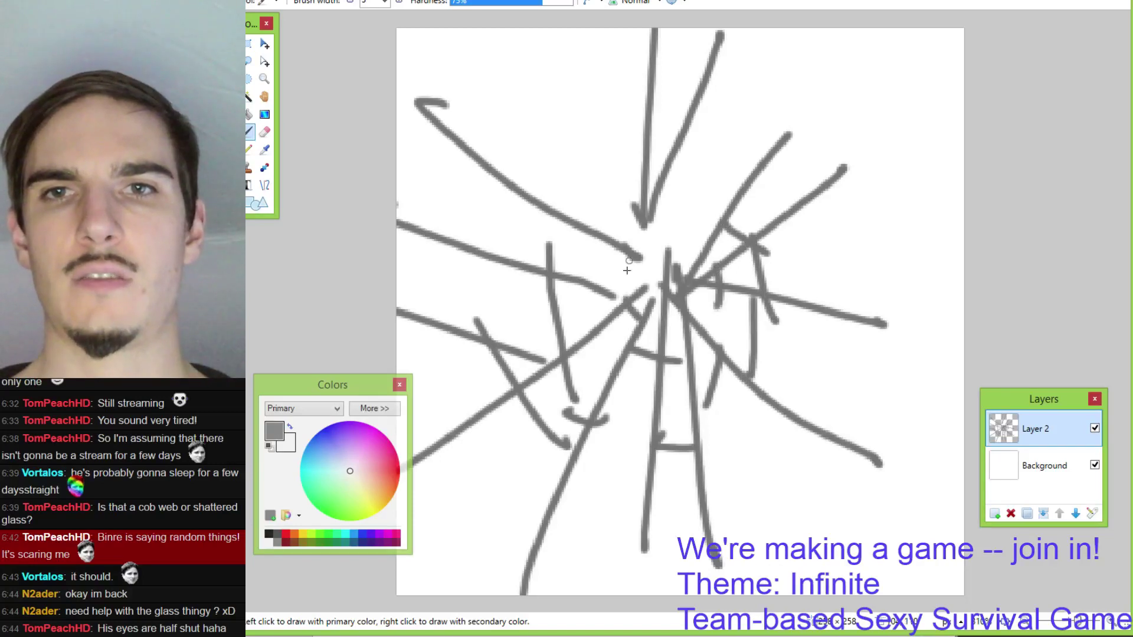
pyautogui.moveTo(608, 247); pyautogui.dragTo(593, 302)
pyautogui.moveTo(688, 242)
pyautogui.mouseDown()
pyautogui.moveTo(613, 233)
pyautogui.moveTo(615, 295)
pyautogui.mouseUp()
# - Add short cracks on the right and lower right, replacing a bad bottom-left curve with a short stroke
pyautogui.moveTo(737, 302); pyautogui.dragTo(691, 348)
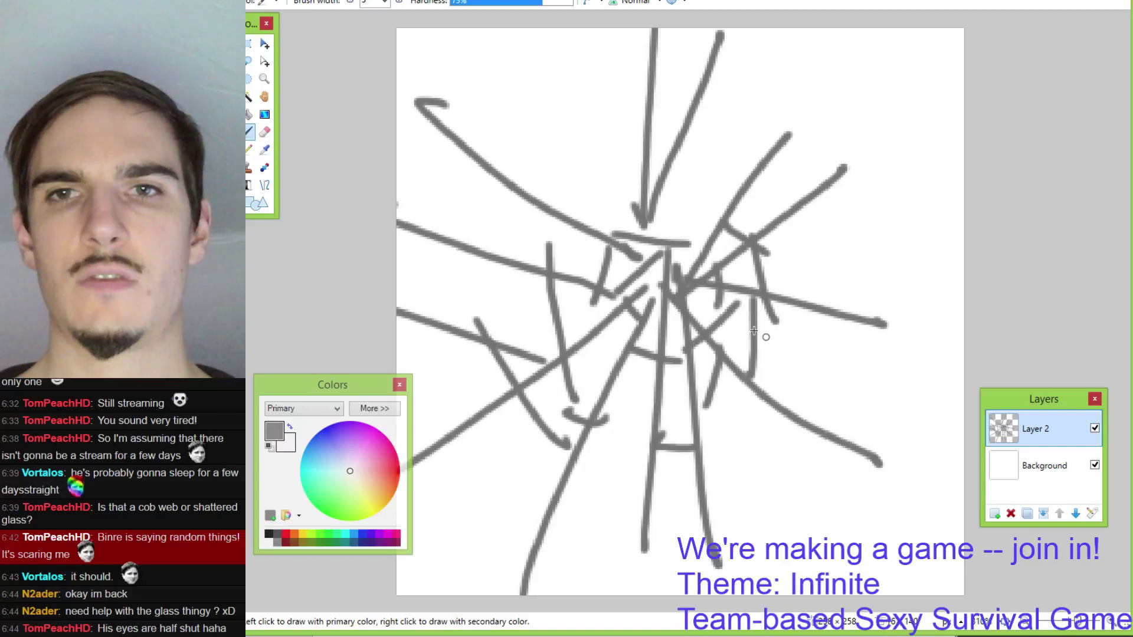
pyautogui.moveTo(835, 303); pyautogui.dragTo(948, 242)
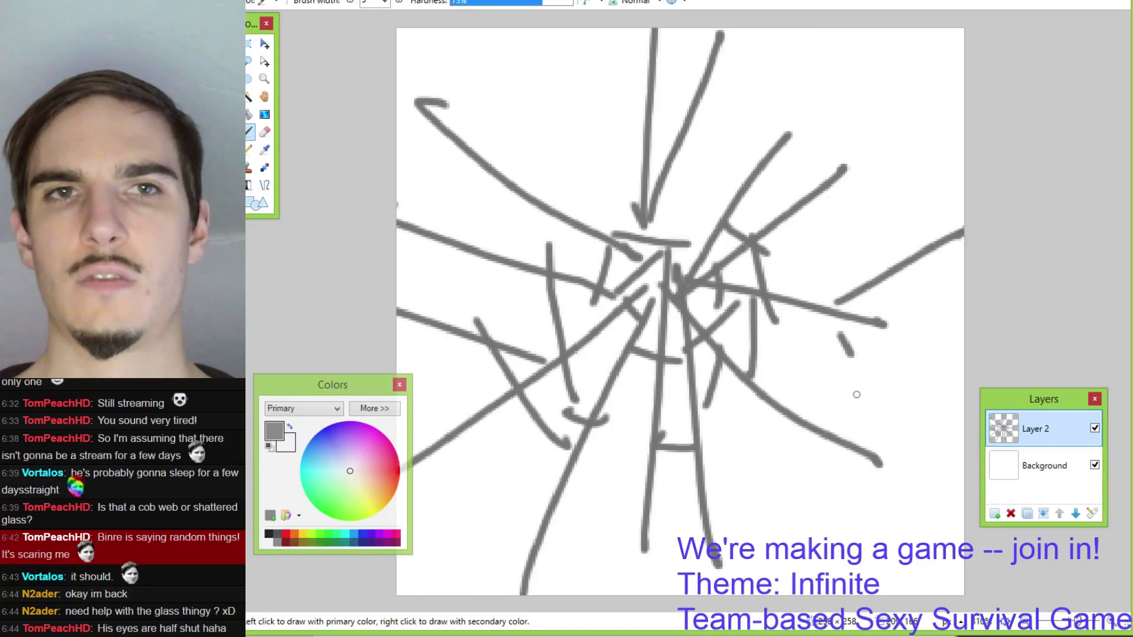
pyautogui.moveTo(857, 395); pyautogui.dragTo(860, 407)
pyautogui.moveTo(826, 370); pyautogui.dragTo(735, 446)
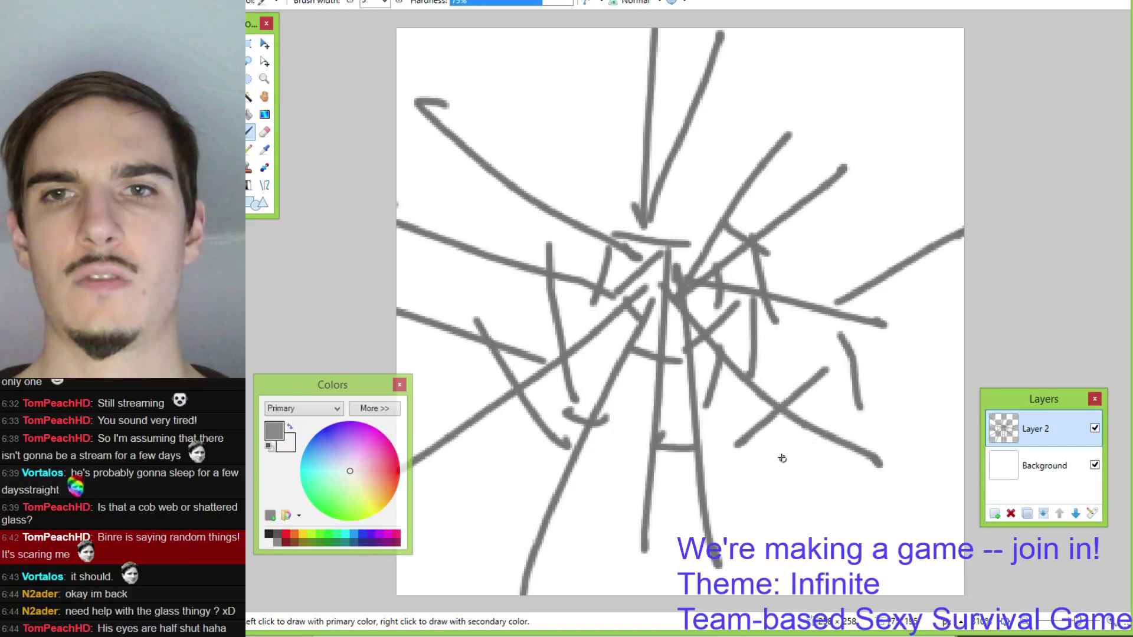
pyautogui.moveTo(708, 517); pyautogui.dragTo(822, 564)
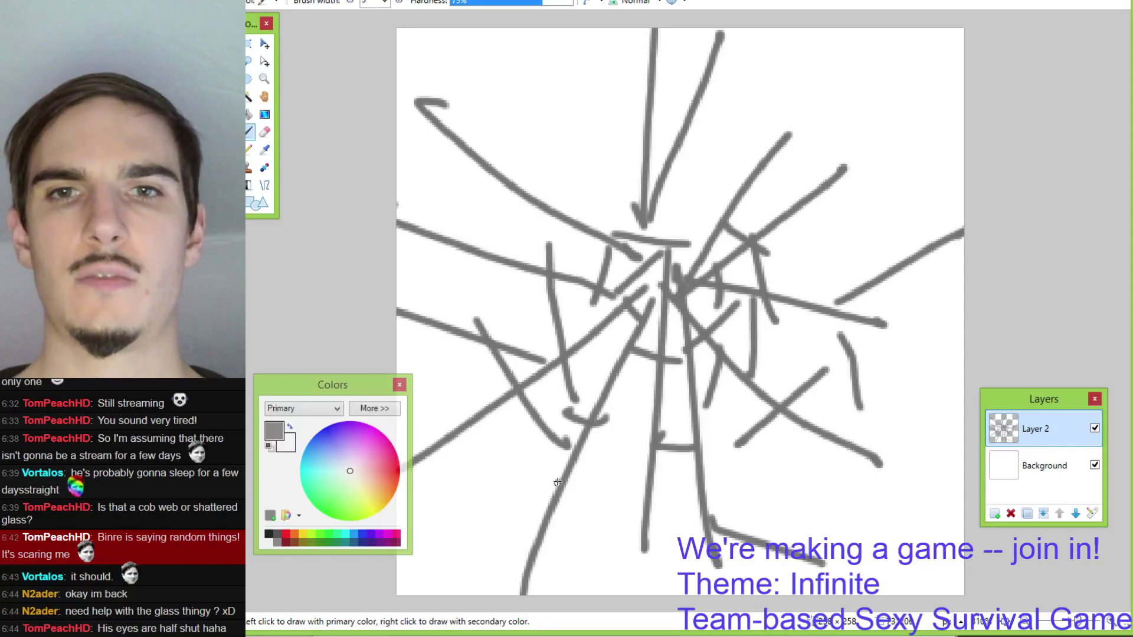
pyautogui.moveTo(555, 495); pyautogui.dragTo(407, 535)
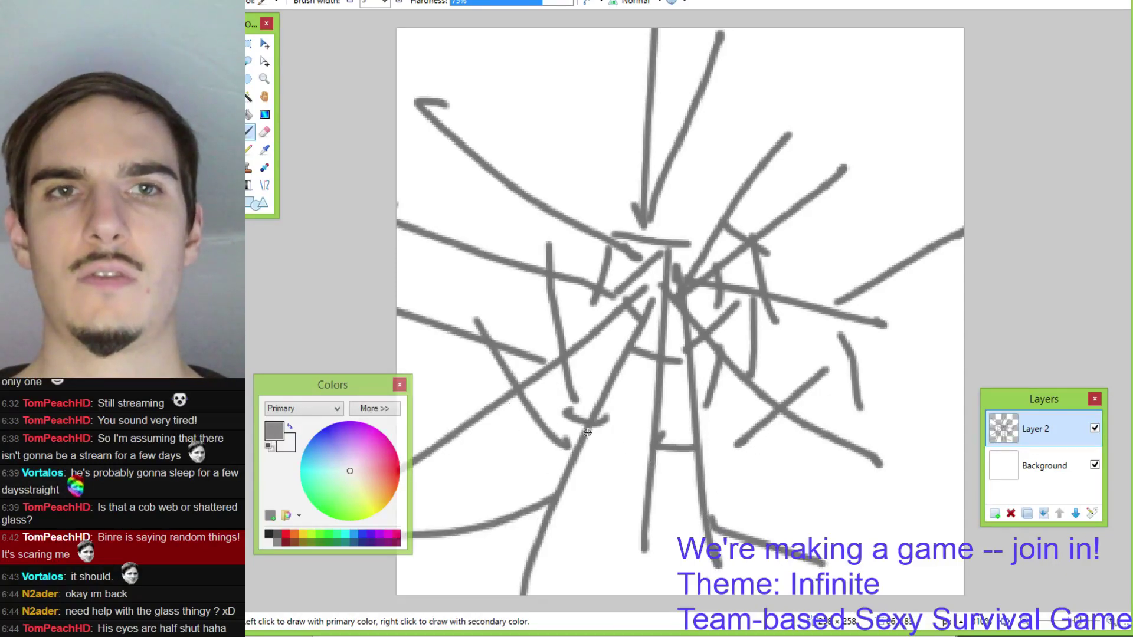
pyautogui.hotkey('ctrl', 'z')
pyautogui.moveTo(437, 496); pyautogui.dragTo(552, 506)
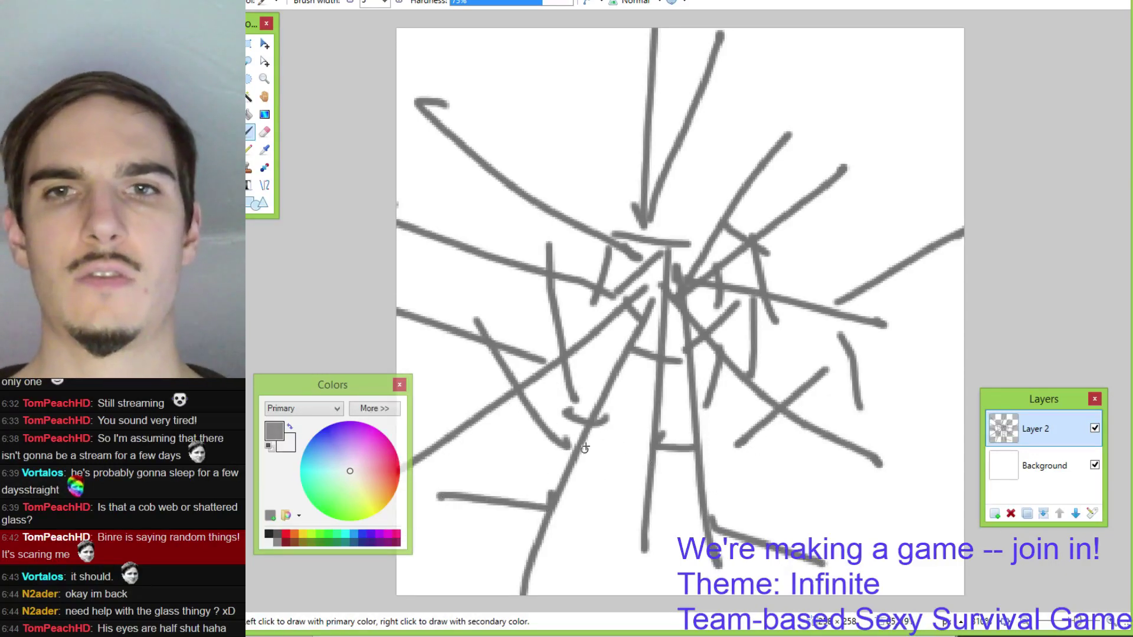
# - Add curved cracks above the hub and in the upper right, undoing the strokes that looked wrong
pyautogui.moveTo(673, 157); pyautogui.dragTo(795, 137)
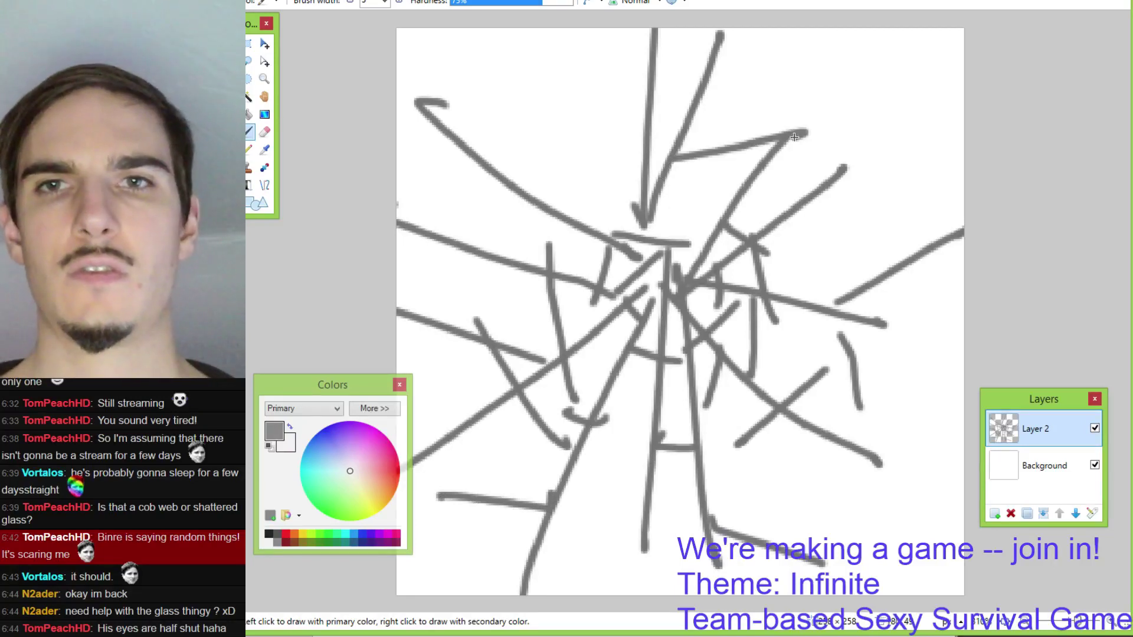
pyautogui.moveTo(648, 166); pyautogui.dragTo(584, 223)
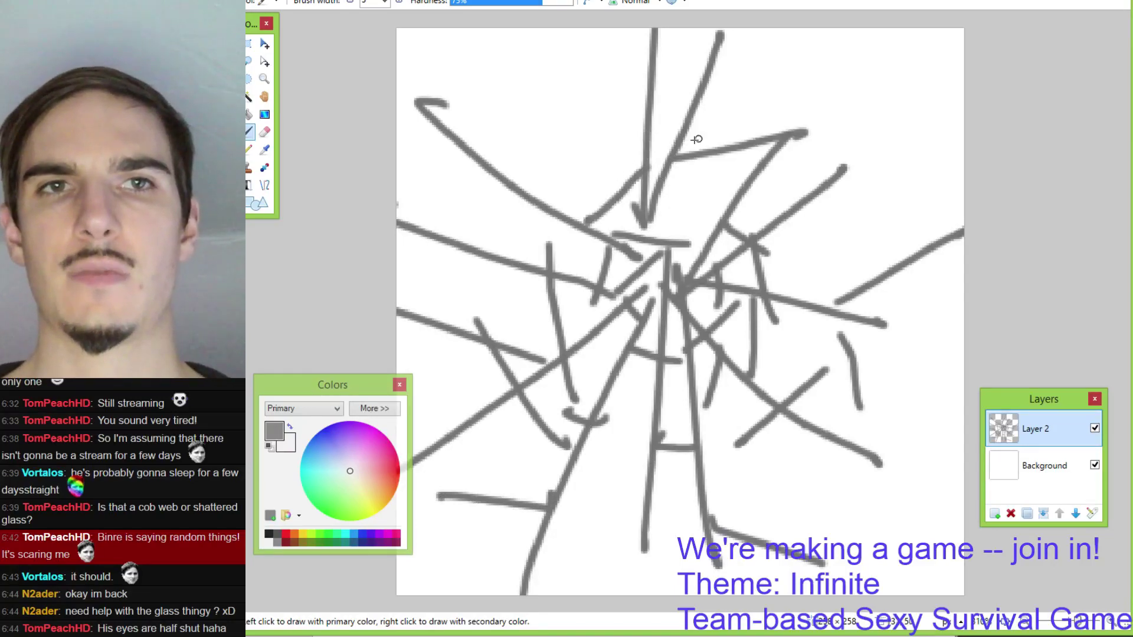
pyautogui.hotkey('ctrl', 'z')
pyautogui.hotkey('ctrl', 'z')
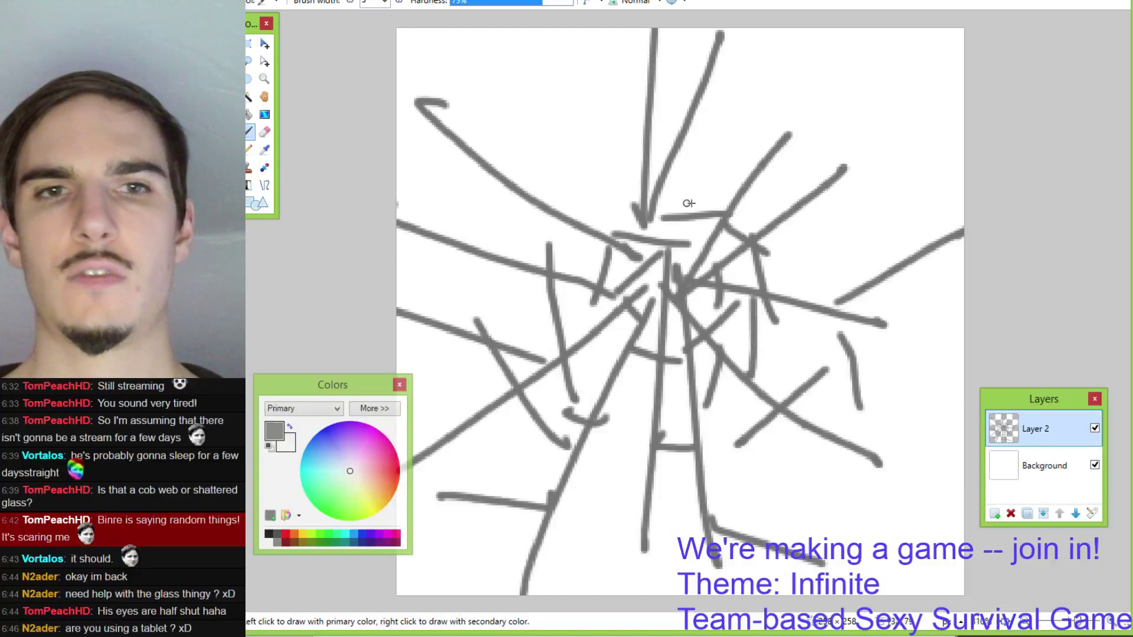
pyautogui.hotkey('ctrl', 'z')
pyautogui.moveTo(708, 236); pyautogui.dragTo(624, 179)
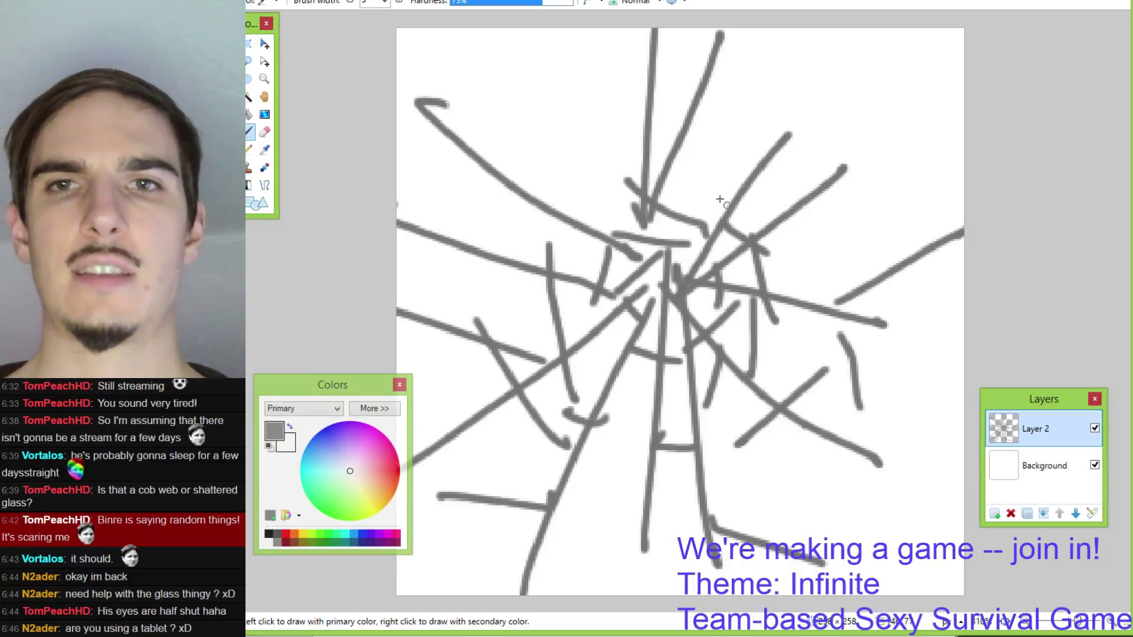
pyautogui.moveTo(773, 223); pyautogui.dragTo(853, 292)
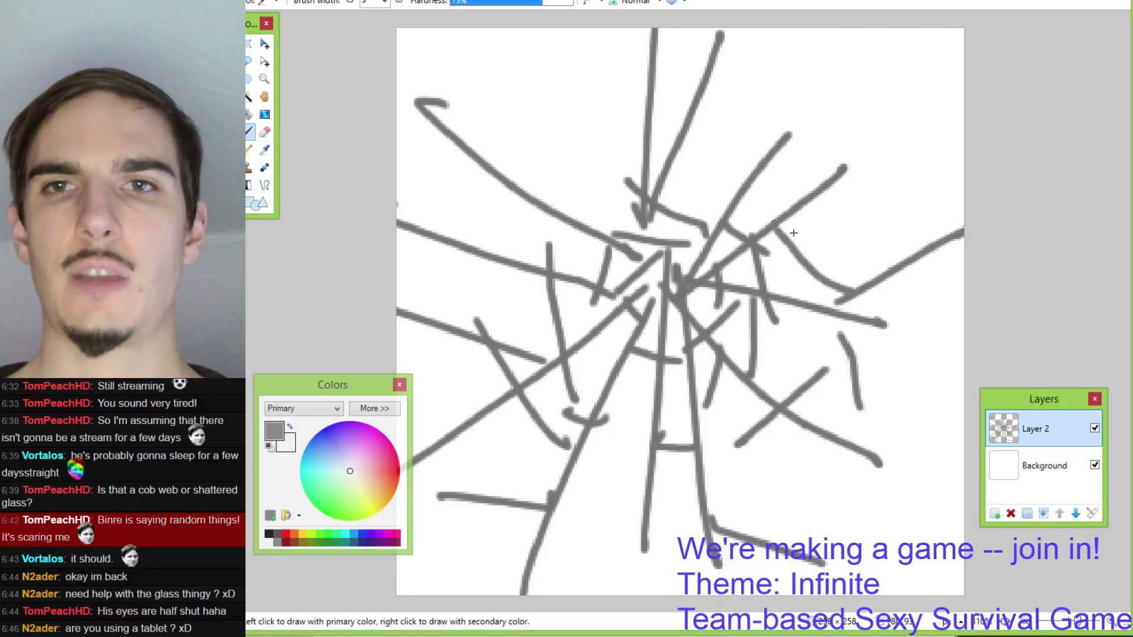
pyautogui.moveTo(577, 227); pyautogui.dragTo(574, 150)
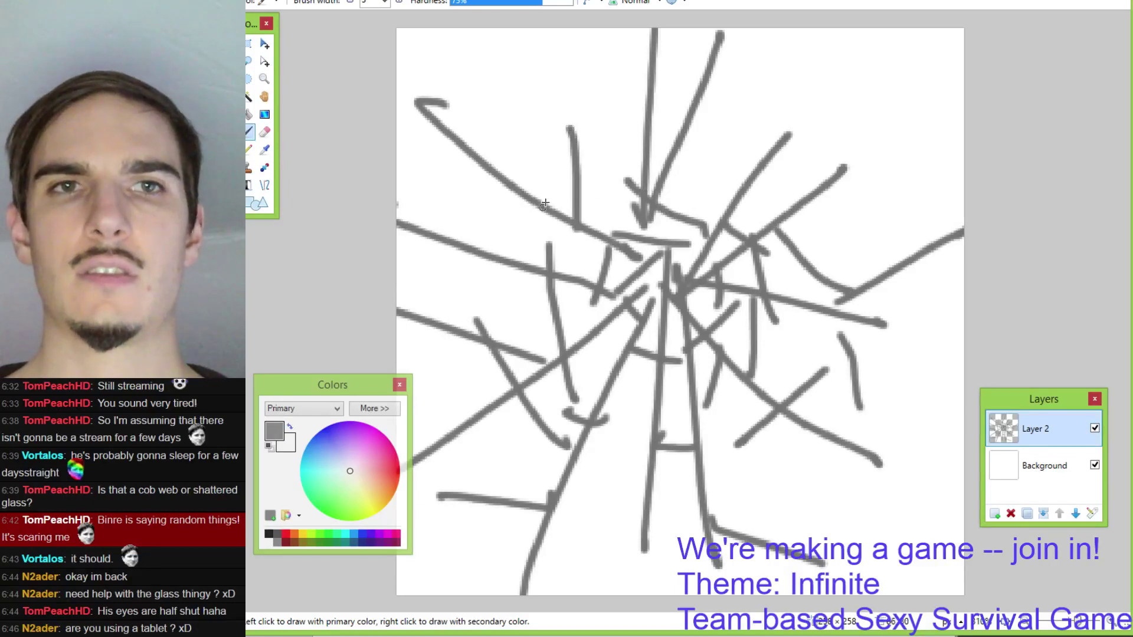
pyautogui.moveTo(546, 217); pyautogui.dragTo(446, 274)
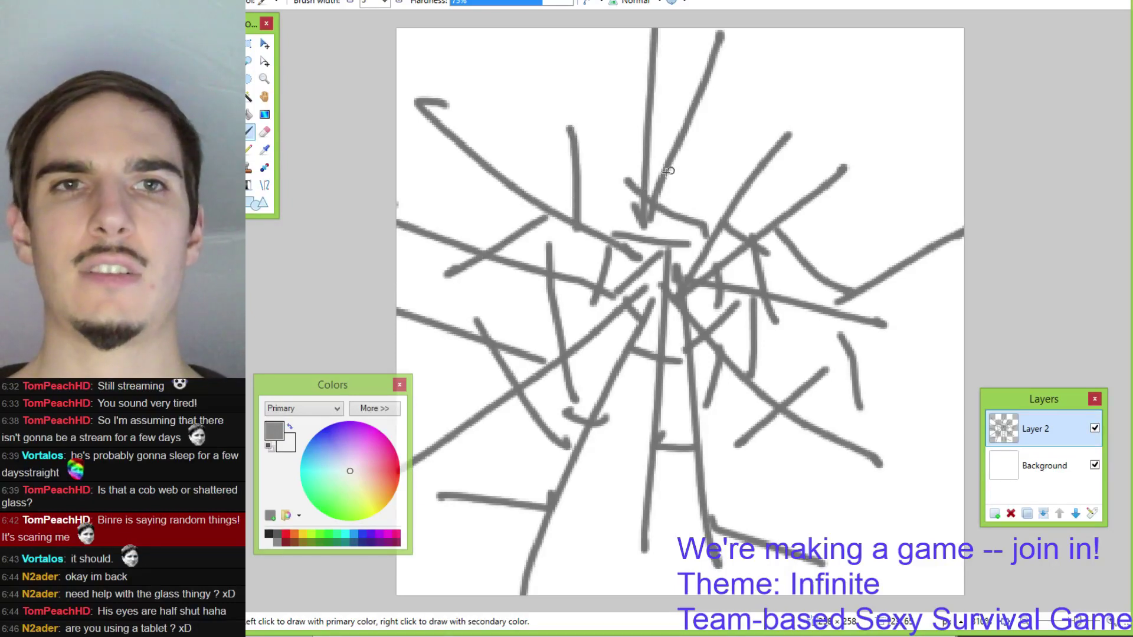
pyautogui.hotkey('ctrl', 'z')
pyautogui.hotkey('ctrl', 'z')
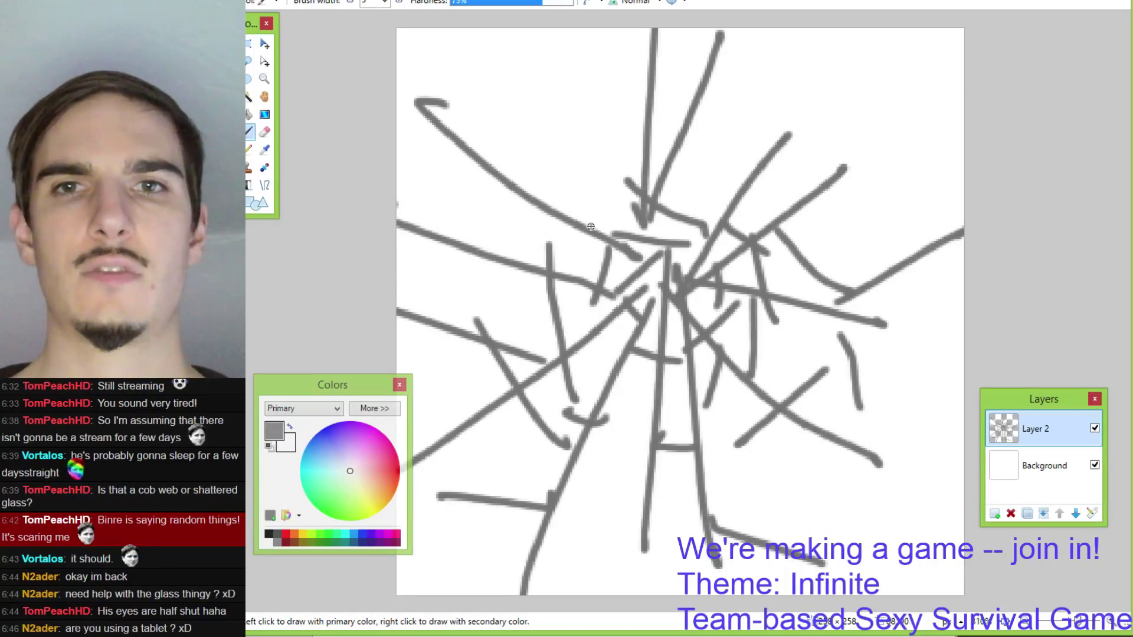
# - Add short cracks left of and below the hub, discarding two upper-left strokes
pyautogui.moveTo(591, 227); pyautogui.dragTo(546, 298)
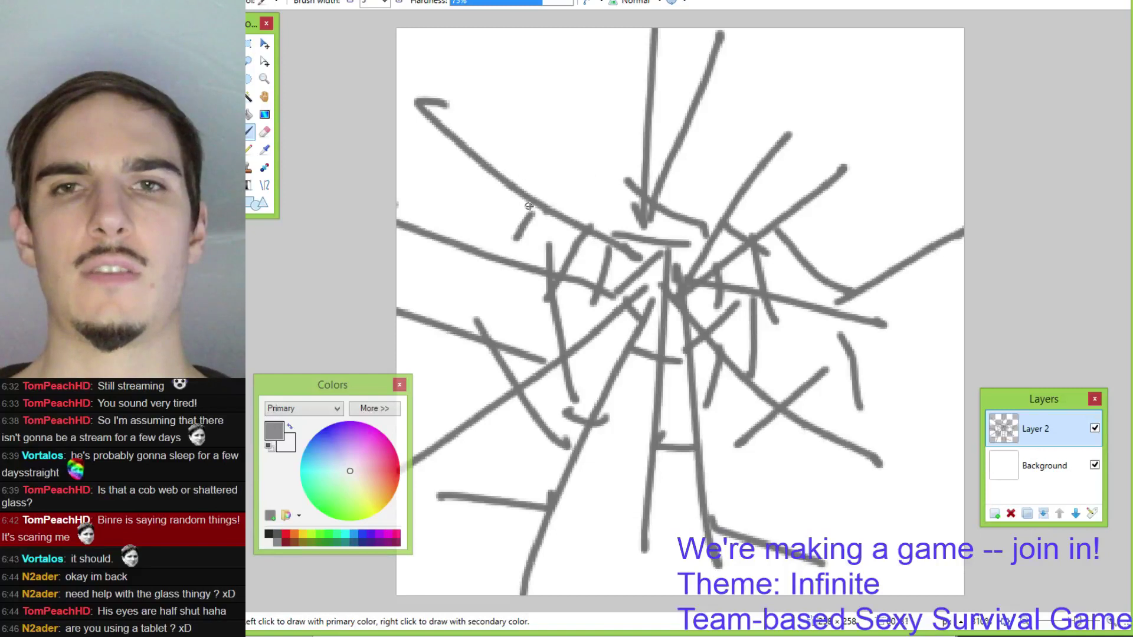
pyautogui.moveTo(524, 200); pyautogui.dragTo(450, 228)
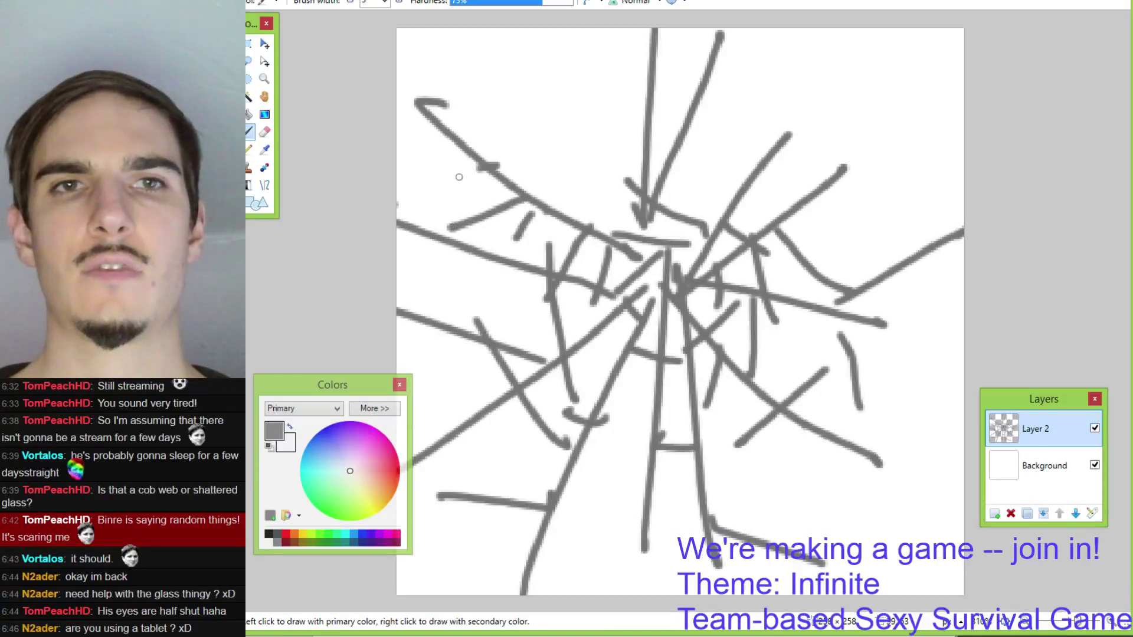
pyautogui.moveTo(436, 184); pyautogui.dragTo(493, 167)
pyautogui.hotkey('ctrl', 'z')
pyautogui.hotkey('ctrl', 'z')
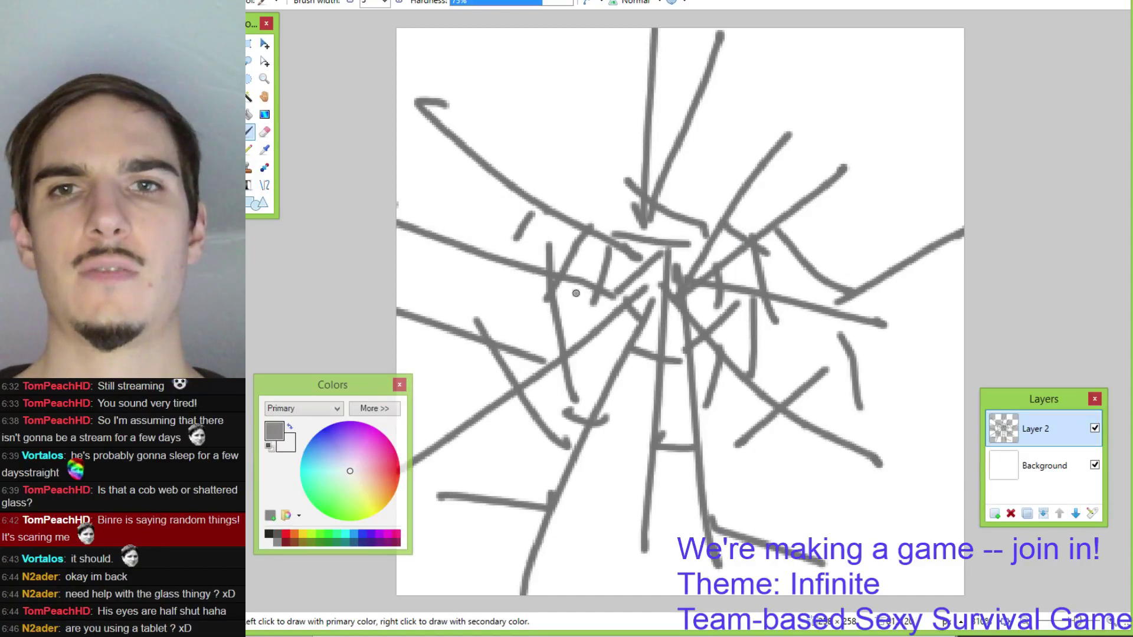
pyautogui.moveTo(576, 294); pyautogui.dragTo(588, 342)
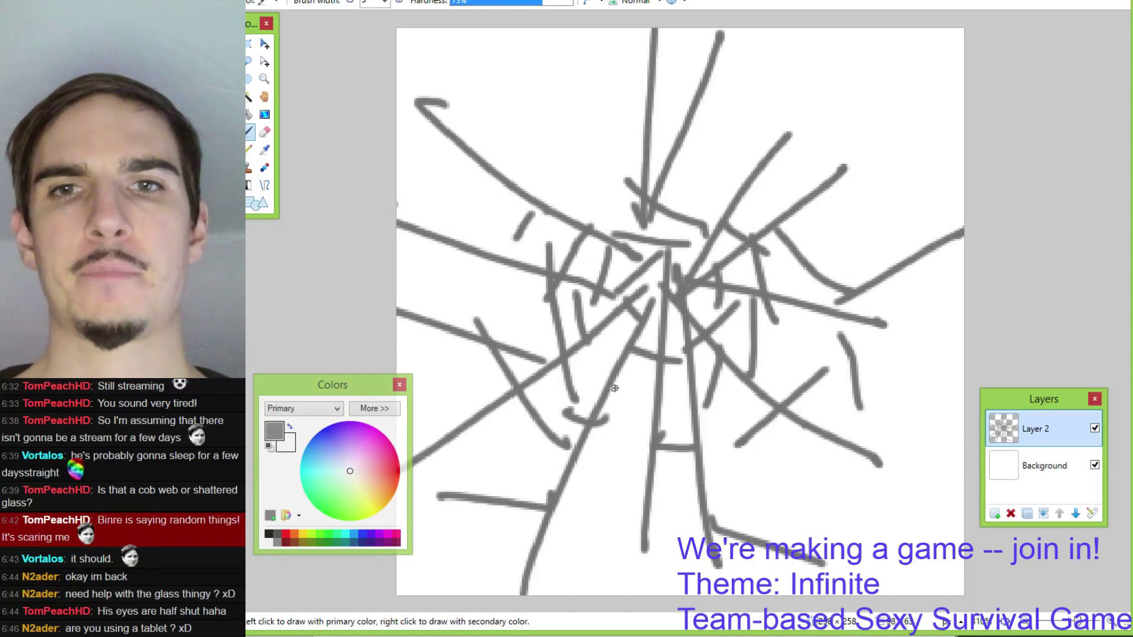
pyautogui.moveTo(609, 395); pyautogui.dragTo(655, 396)
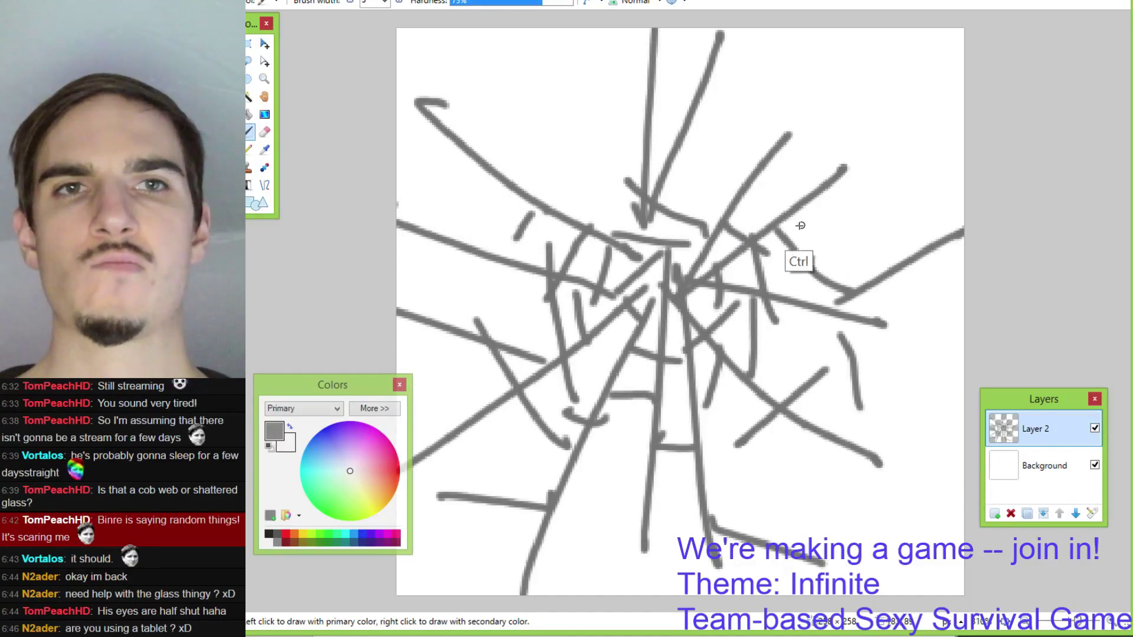
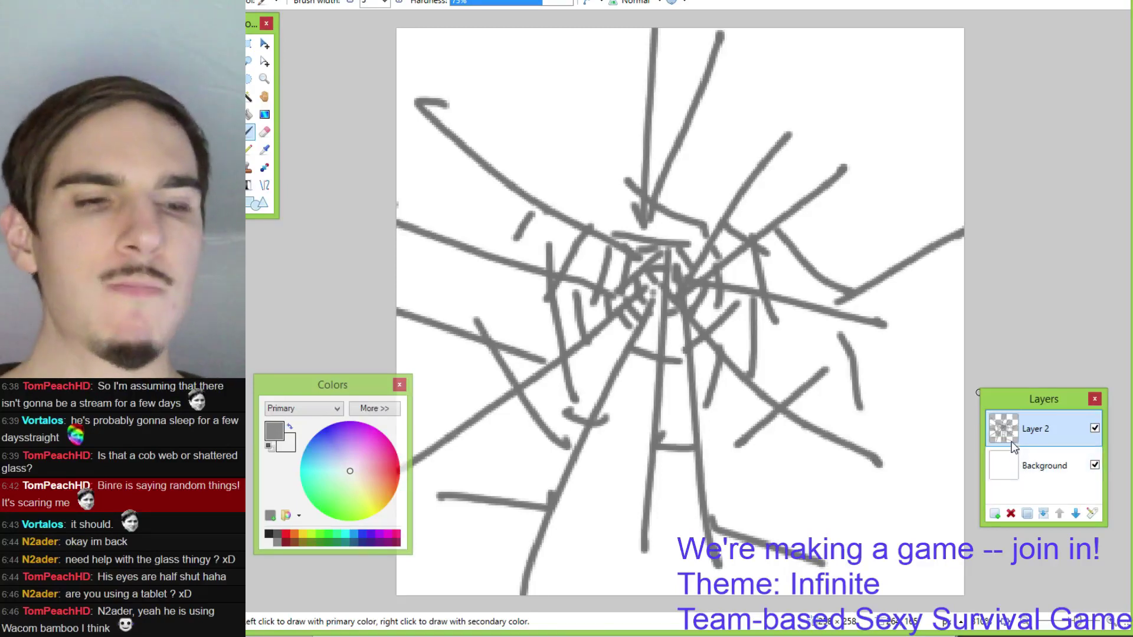
# - Delete the white Background layer, add a blank layer beneath the cracks, and make white primary
pyautogui.click(1027, 466)
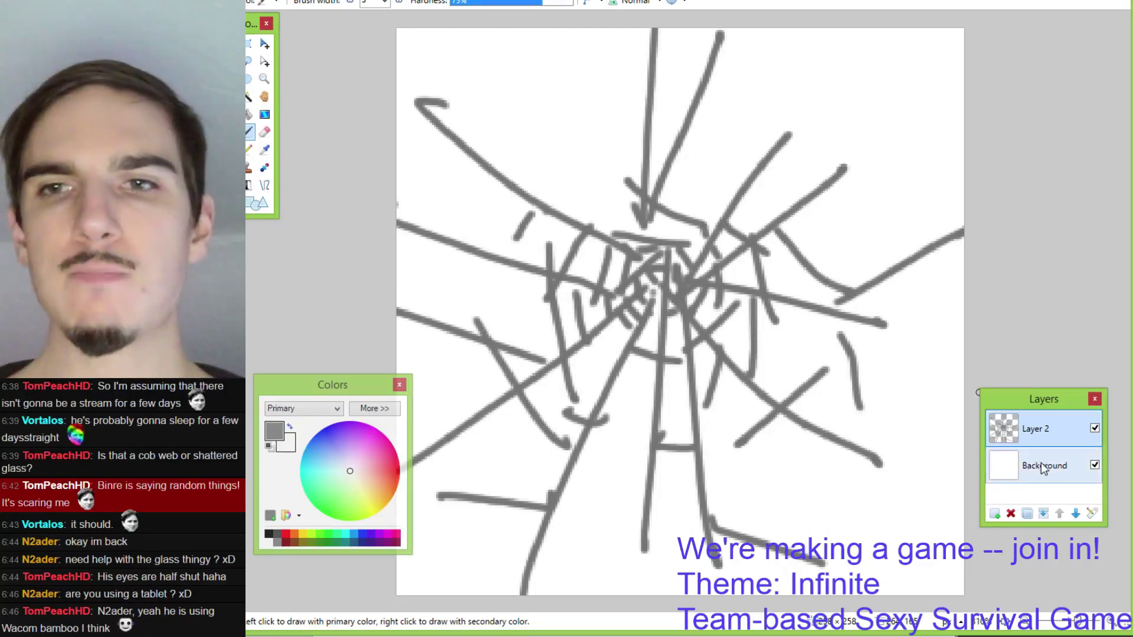
pyautogui.click(1012, 514)
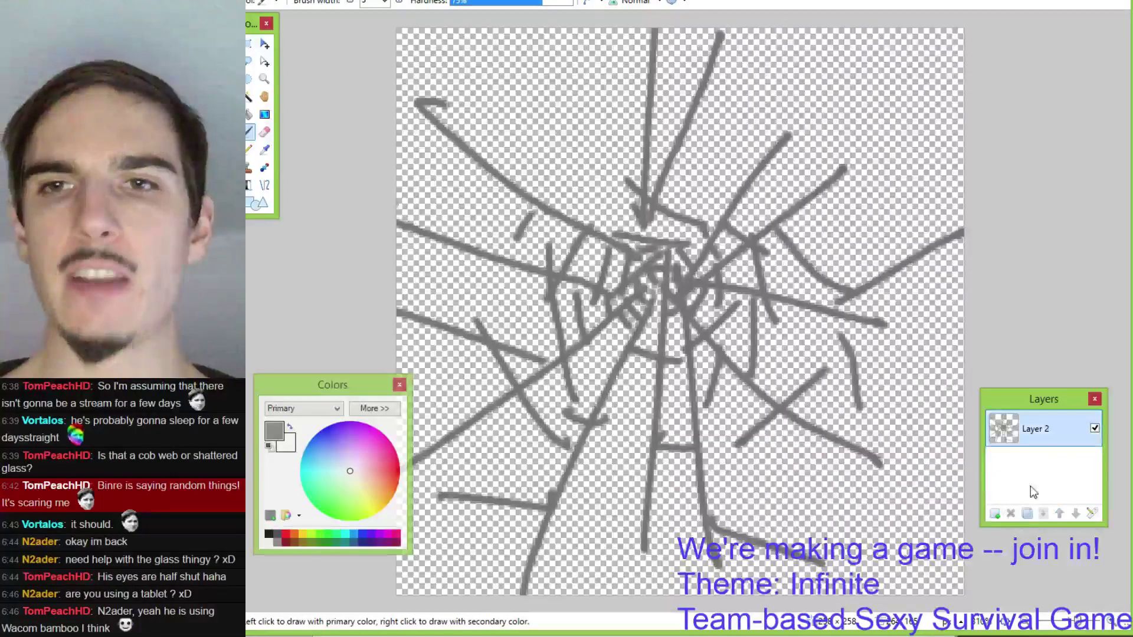
pyautogui.click(995, 514)
pyautogui.moveTo(1017, 429); pyautogui.dragTo(1017, 463)
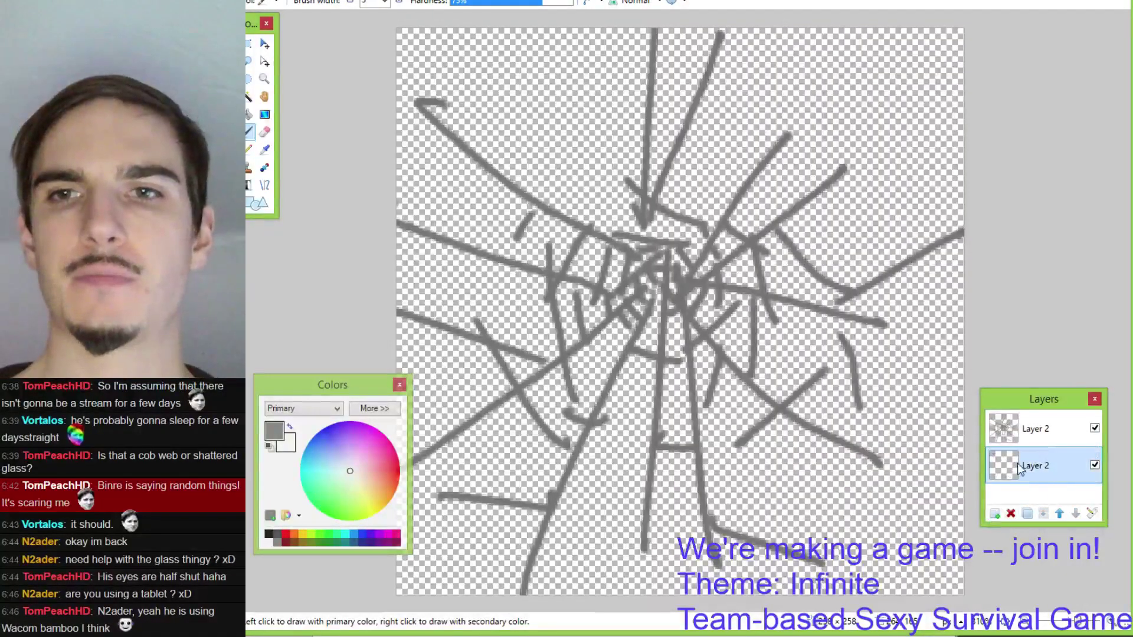
pyautogui.click(290, 427)
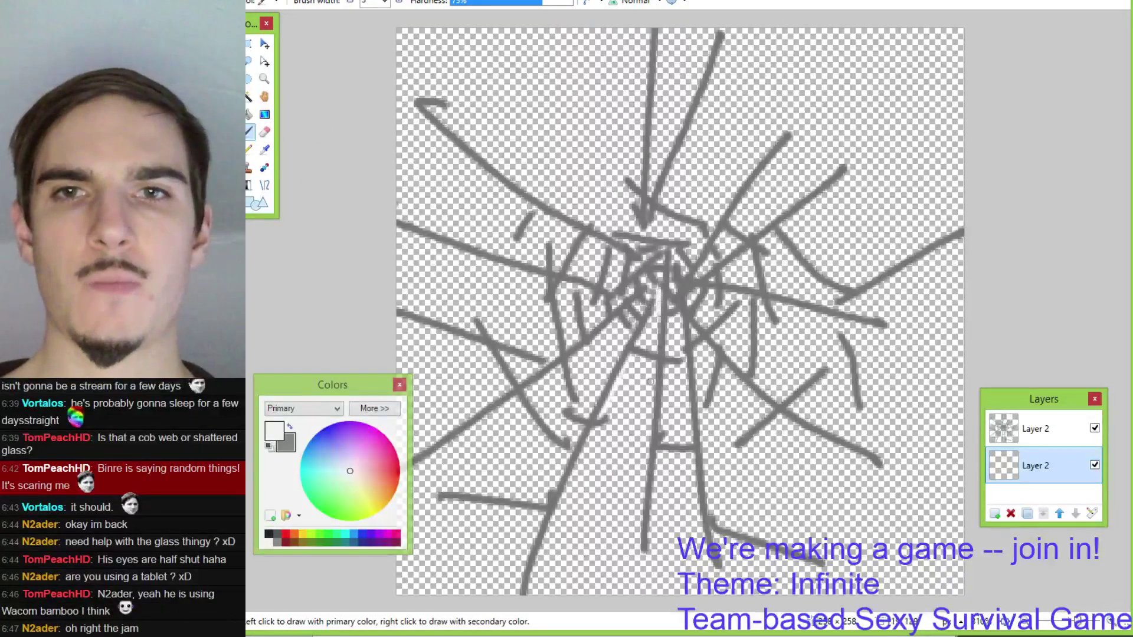
# - Paint white highlights beside the cracks right and left of the centre, undoing one bad stroke
pyautogui.moveTo(659, 314)
pyautogui.mouseDown()
pyautogui.moveTo(641, 451)
pyautogui.moveTo(693, 480)
pyautogui.mouseUp()
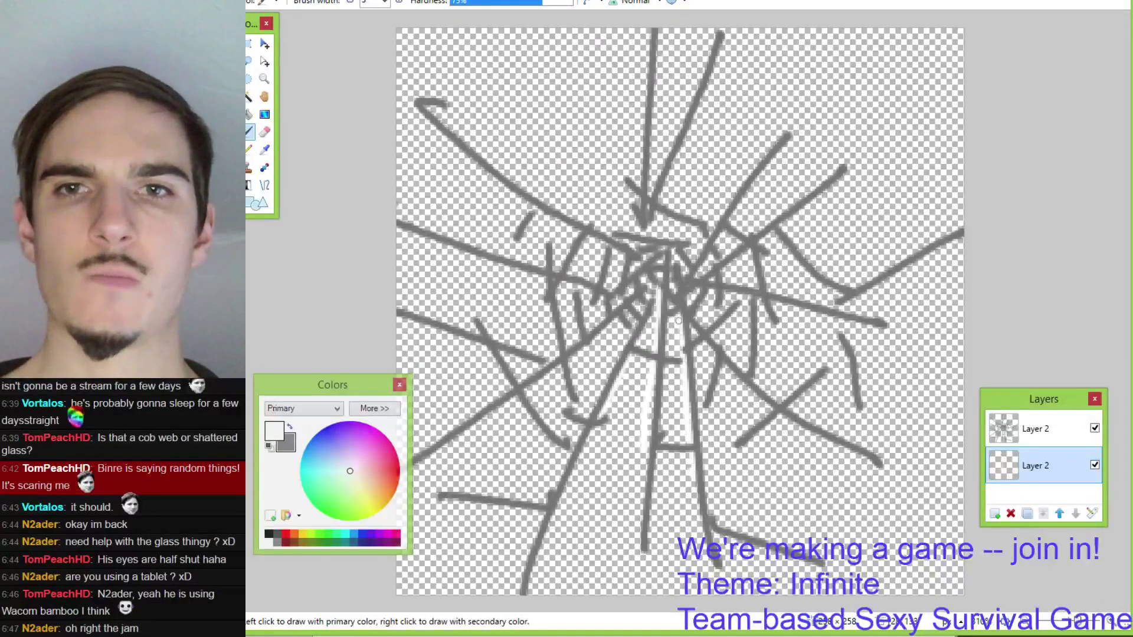
pyautogui.moveTo(767, 332); pyautogui.dragTo(709, 334)
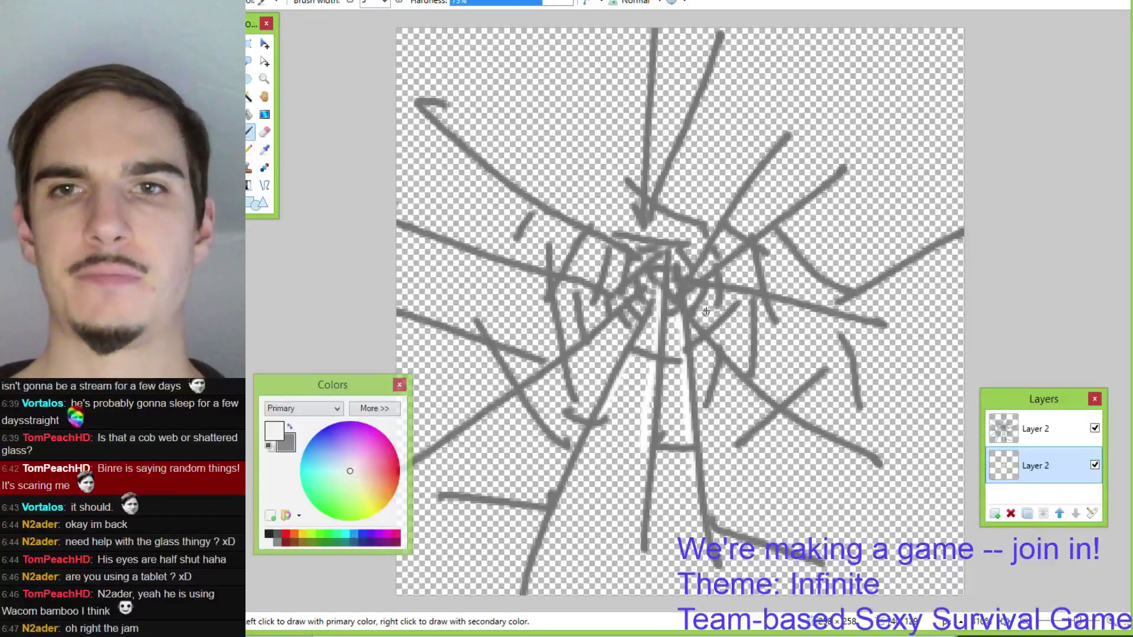
pyautogui.moveTo(705, 310); pyautogui.dragTo(780, 387)
pyautogui.hotkey('ctrl', 'z')
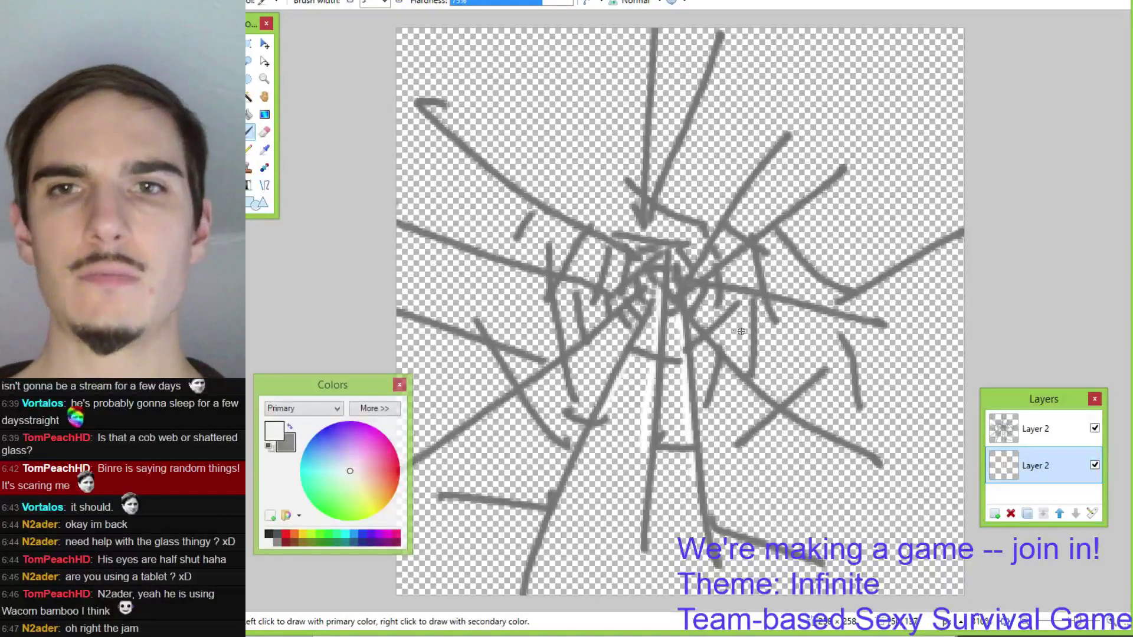
pyautogui.moveTo(727, 354); pyautogui.dragTo(787, 400)
pyautogui.moveTo(723, 294)
pyautogui.mouseDown()
pyautogui.moveTo(839, 323)
pyautogui.moveTo(820, 216)
pyautogui.mouseUp()
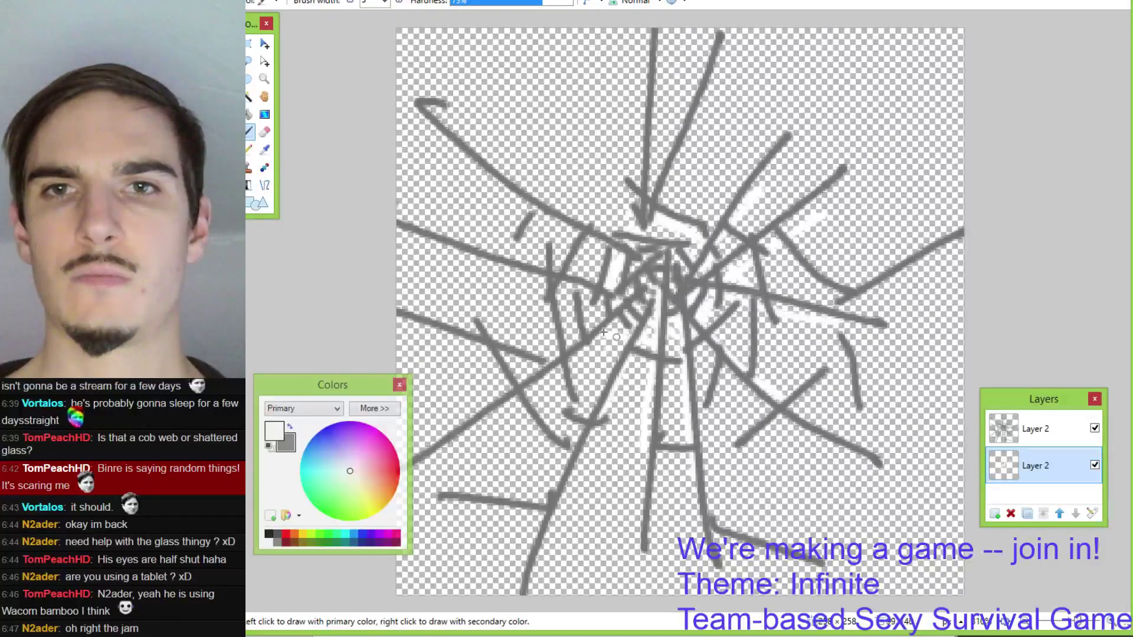
pyautogui.moveTo(558, 369); pyautogui.dragTo(445, 457)
pyautogui.moveTo(440, 356); pyautogui.dragTo(524, 353)
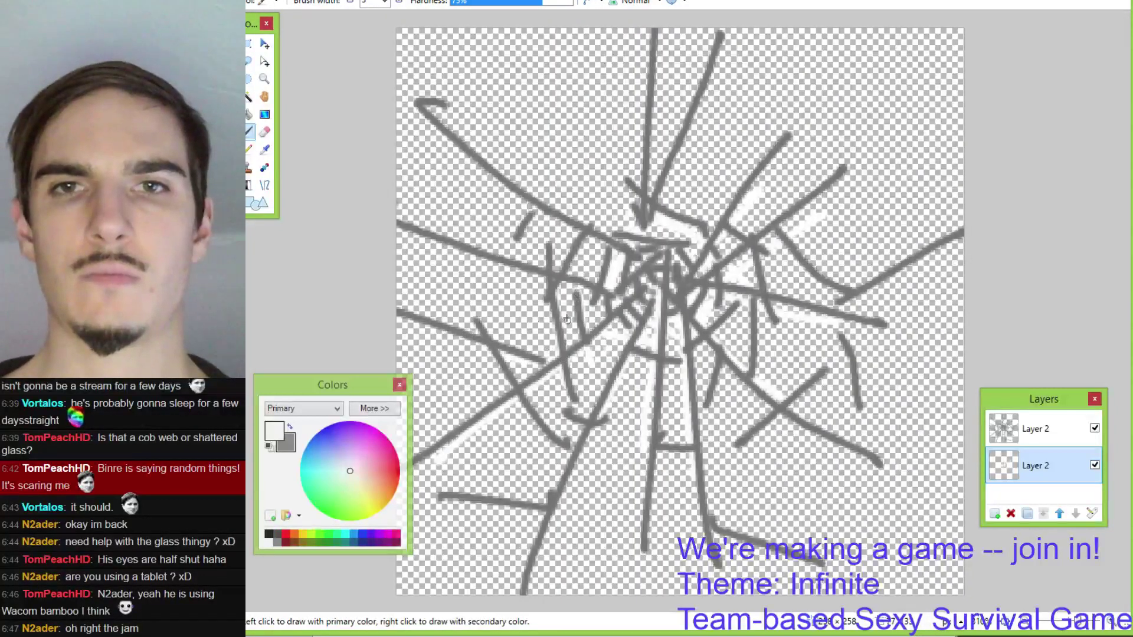
# - Paint white highlights along the cracks below the centre, at the bottom right, and up top
pyautogui.moveTo(567, 319)
pyautogui.mouseDown()
pyautogui.moveTo(598, 265)
pyautogui.moveTo(592, 299)
pyautogui.mouseUp()
pyautogui.moveTo(643, 339); pyautogui.dragTo(597, 434)
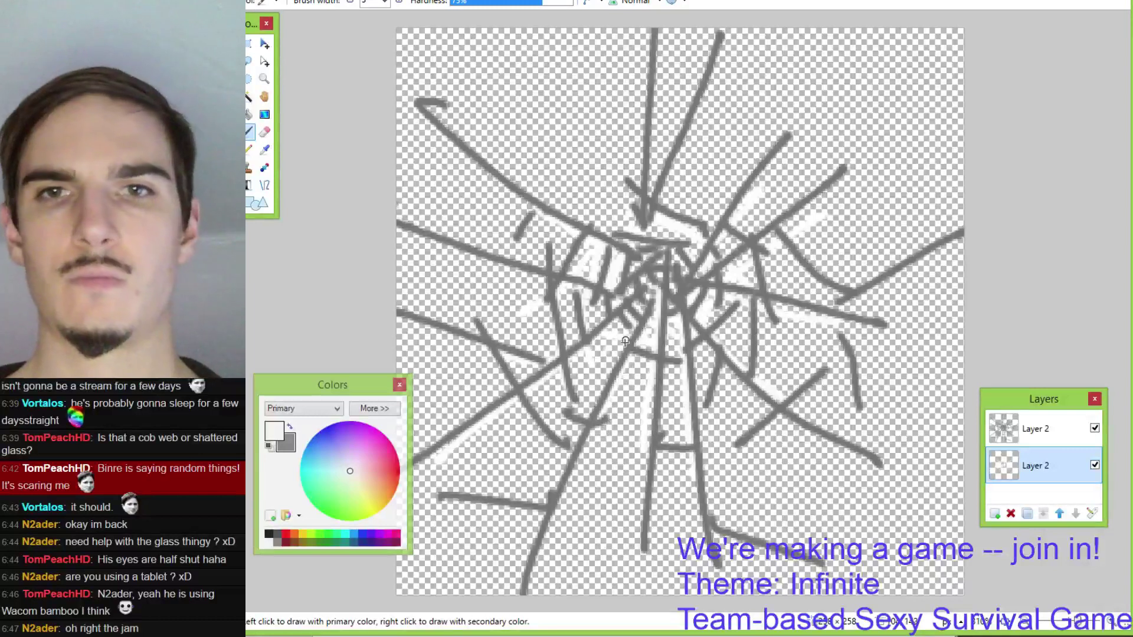
pyautogui.moveTo(619, 354)
pyautogui.mouseDown()
pyautogui.moveTo(578, 413)
pyautogui.moveTo(555, 481)
pyautogui.mouseUp()
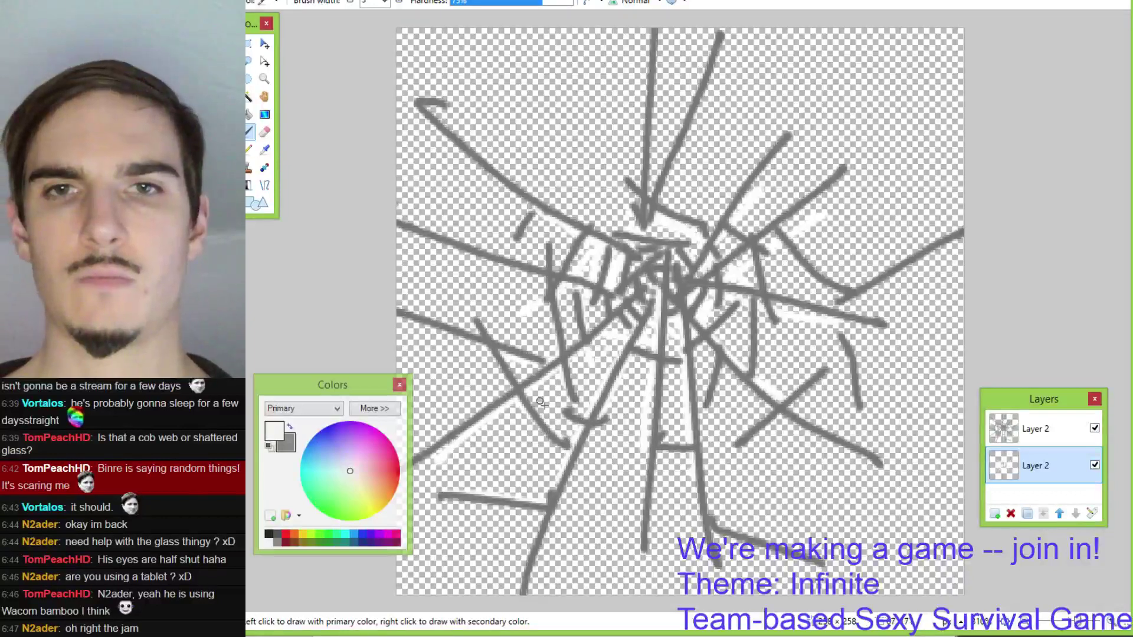
pyautogui.moveTo(582, 413); pyautogui.dragTo(578, 367)
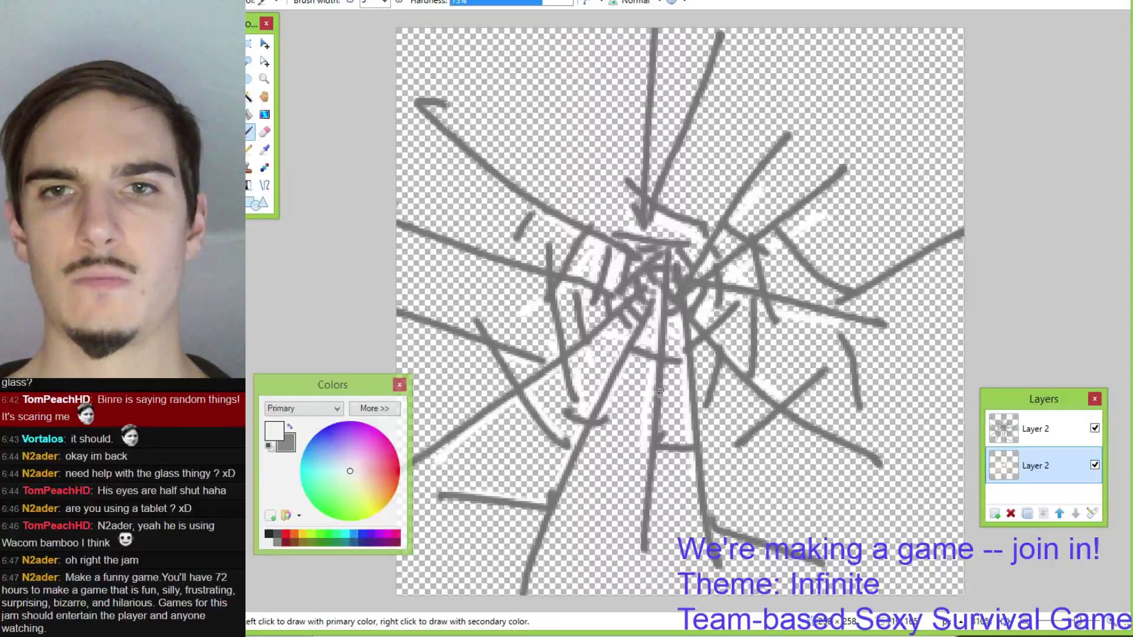
pyautogui.moveTo(652, 408); pyautogui.dragTo(631, 540)
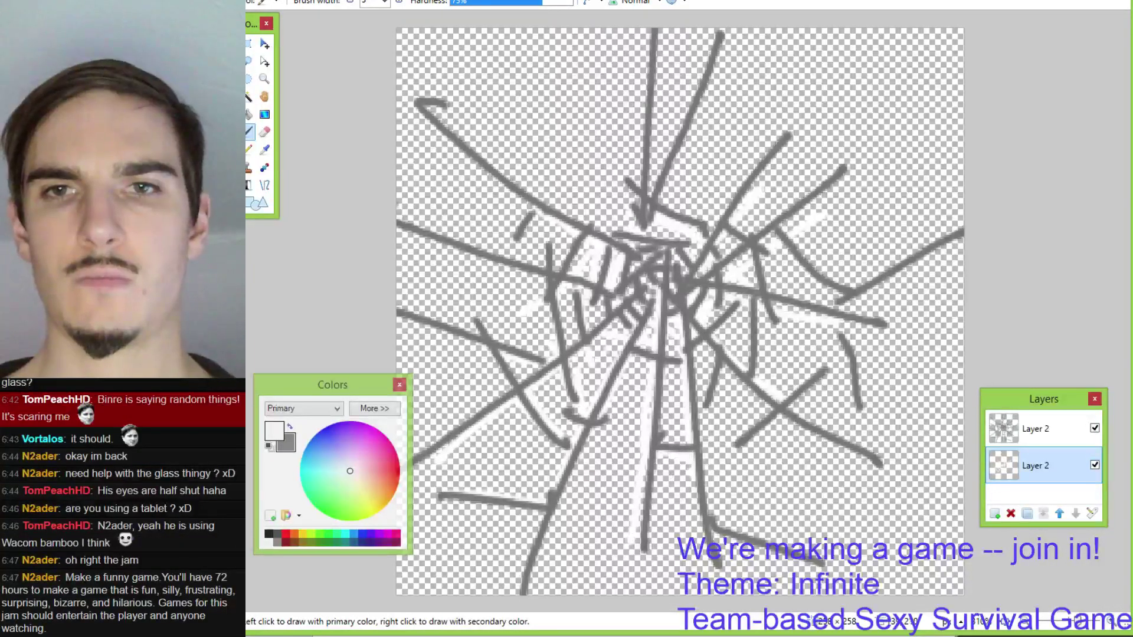
pyautogui.moveTo(704, 526); pyautogui.dragTo(766, 539)
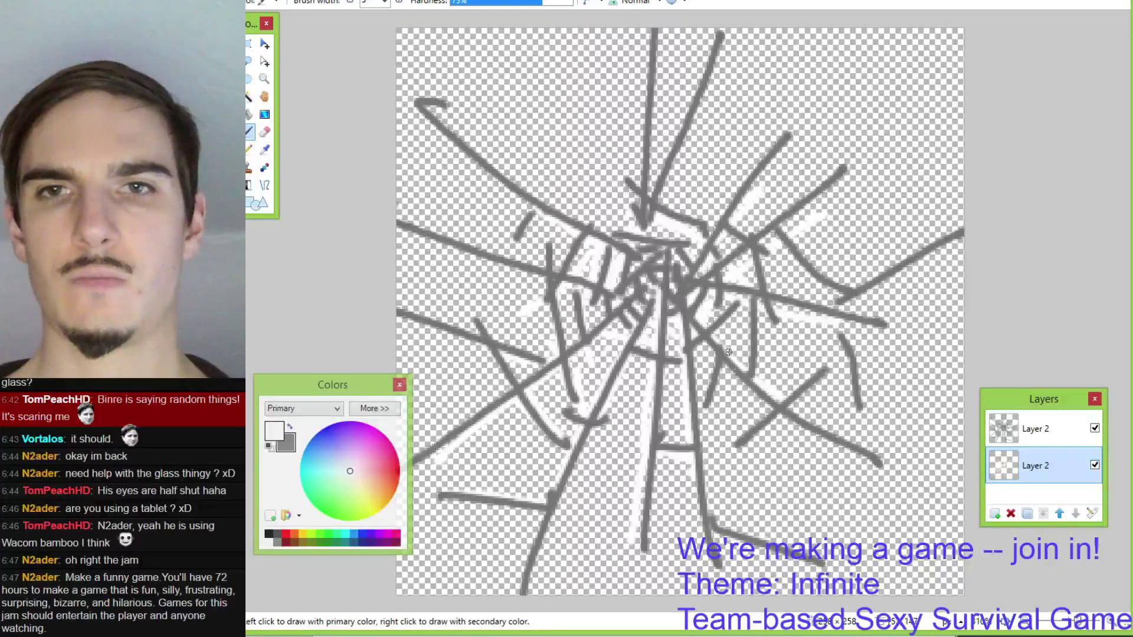
pyautogui.moveTo(752, 384)
pyautogui.mouseDown()
pyautogui.moveTo(765, 416)
pyautogui.moveTo(723, 446)
pyautogui.mouseUp()
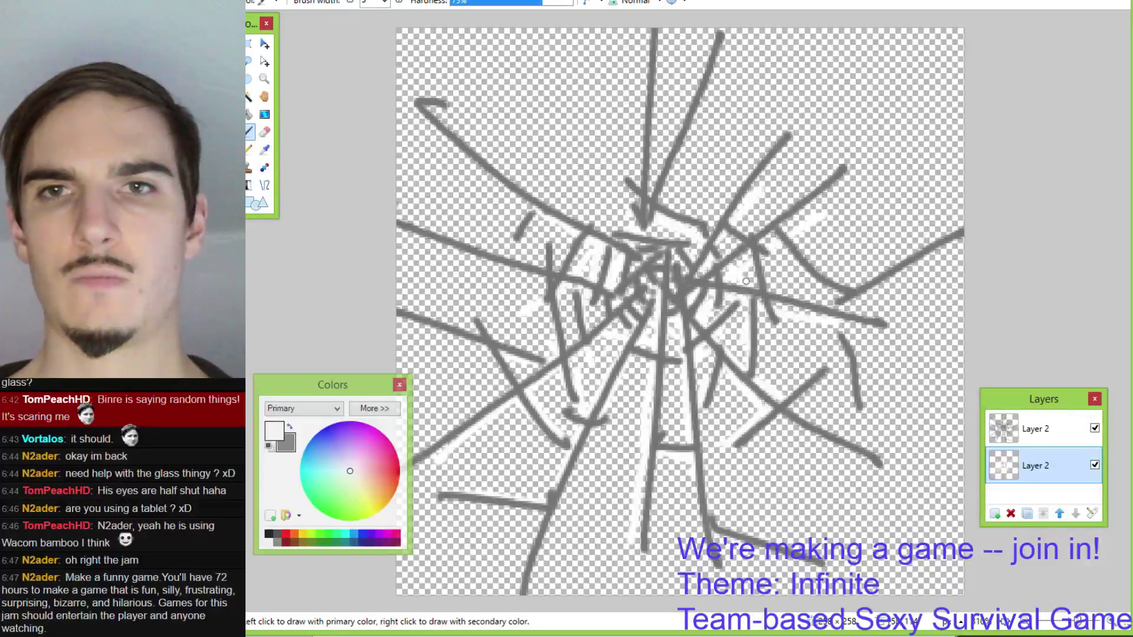
pyautogui.moveTo(689, 137); pyautogui.dragTo(658, 204)
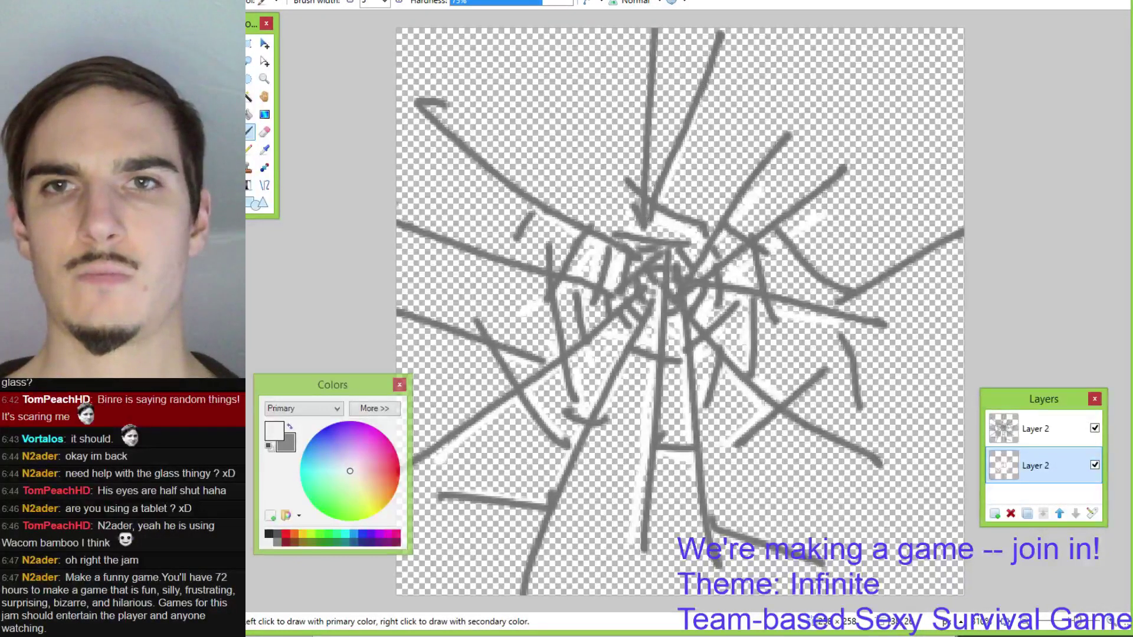
pyautogui.moveTo(664, 59); pyautogui.dragTo(641, 177)
# - Add white highlights on the upper-left and right-side cracks, undoing a lower-left stroke
pyautogui.moveTo(654, 230); pyautogui.dragTo(651, 210)
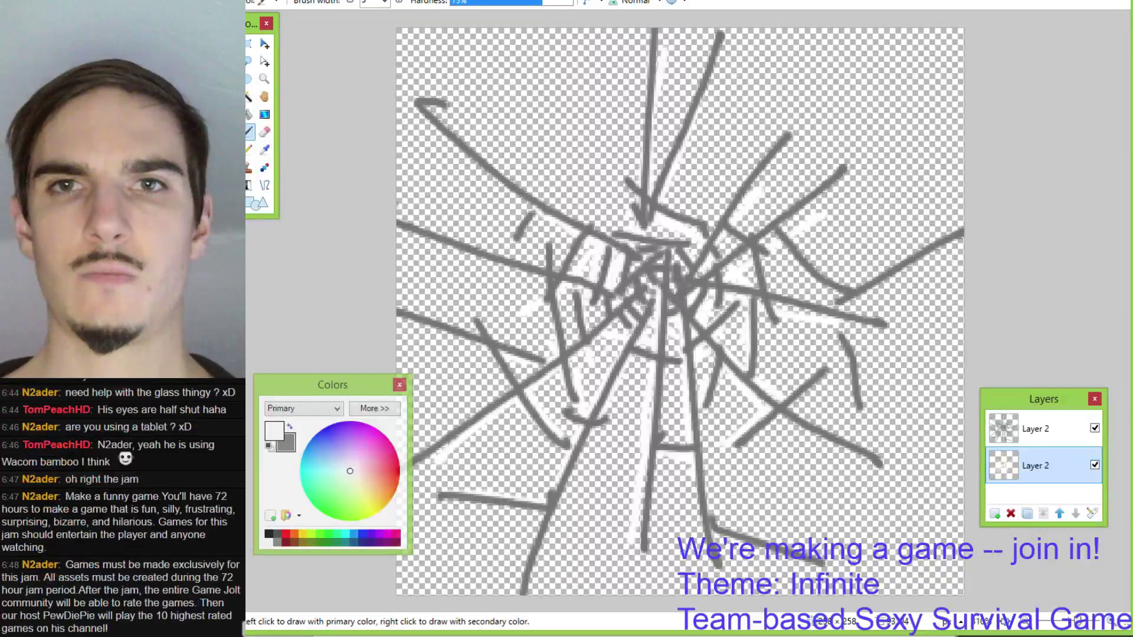
pyautogui.moveTo(576, 212); pyautogui.dragTo(457, 129)
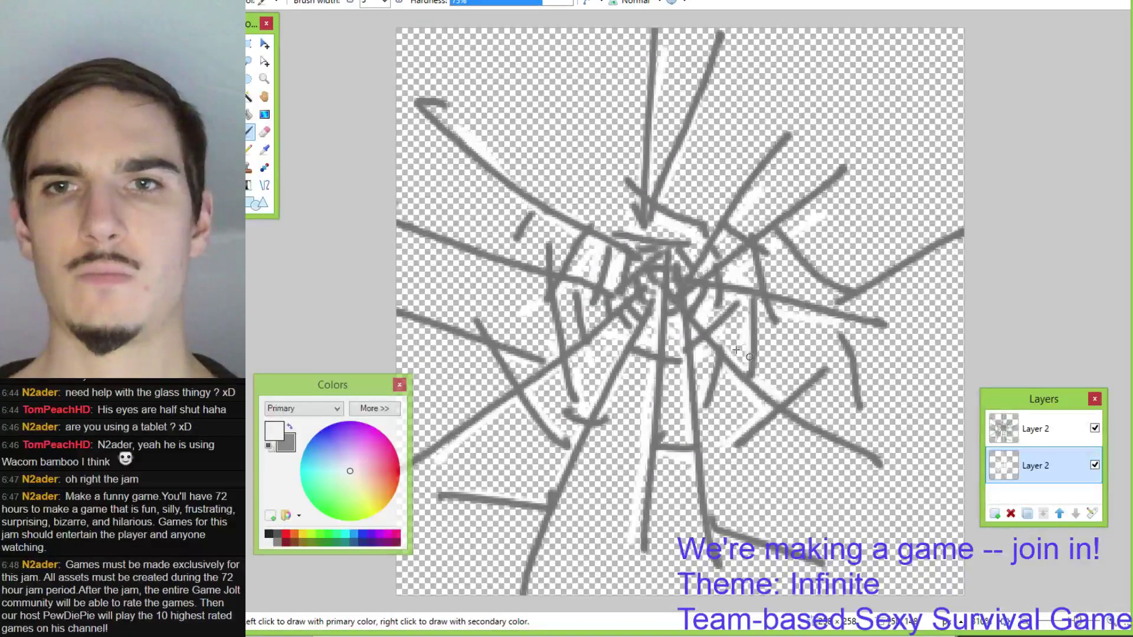
pyautogui.moveTo(791, 310); pyautogui.dragTo(868, 277)
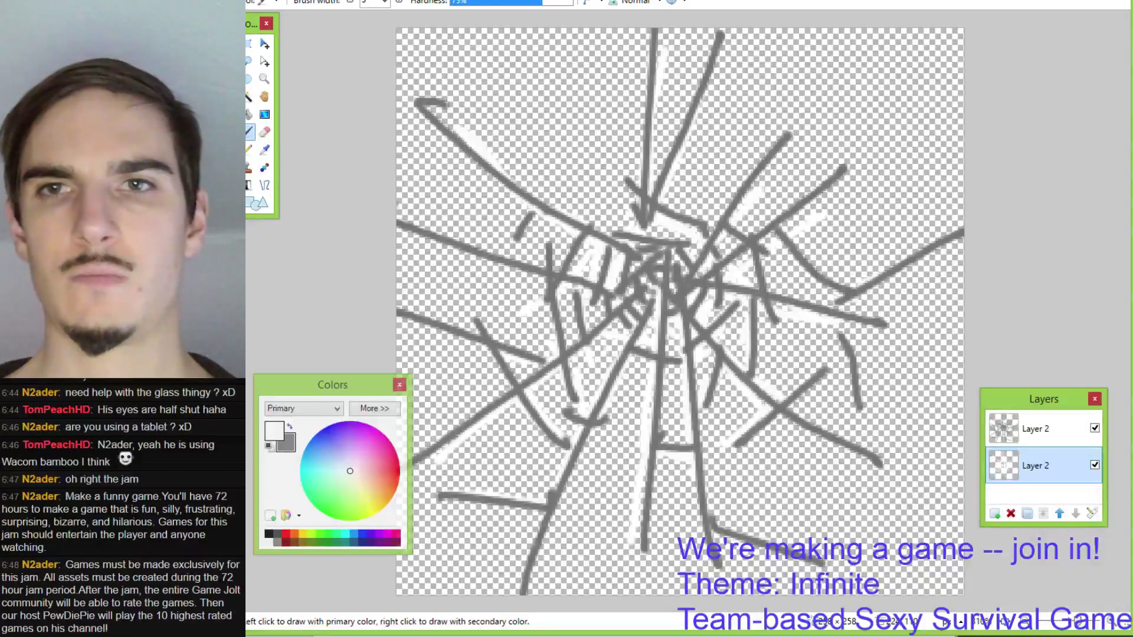
pyautogui.moveTo(844, 239); pyautogui.dragTo(789, 284)
pyautogui.moveTo(850, 341); pyautogui.dragTo(833, 385)
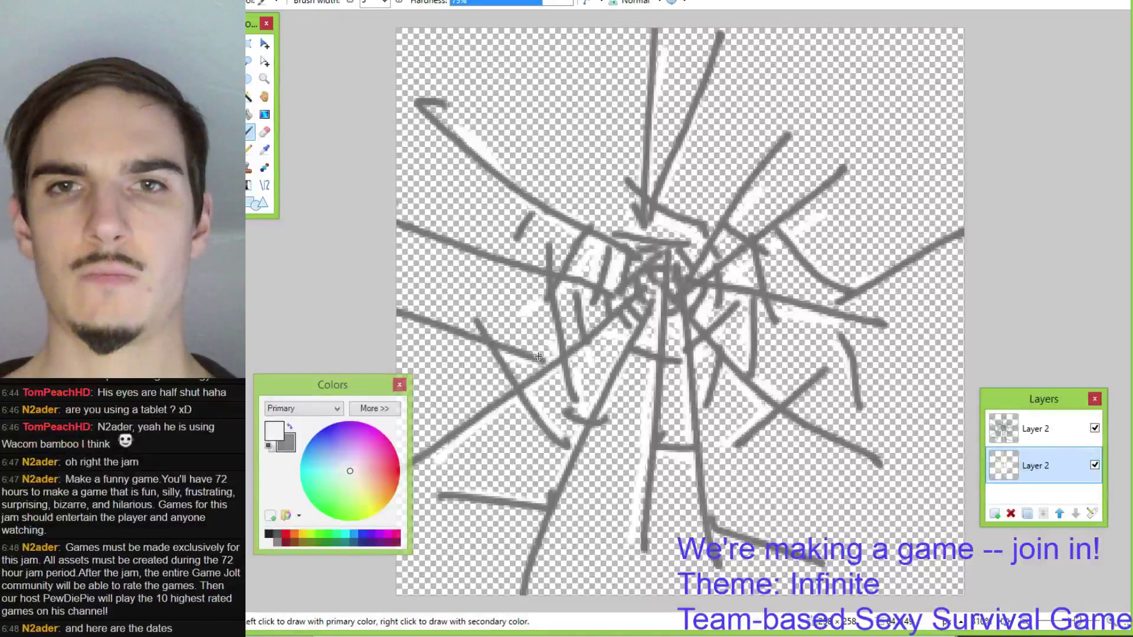
pyautogui.moveTo(578, 273); pyautogui.dragTo(539, 286)
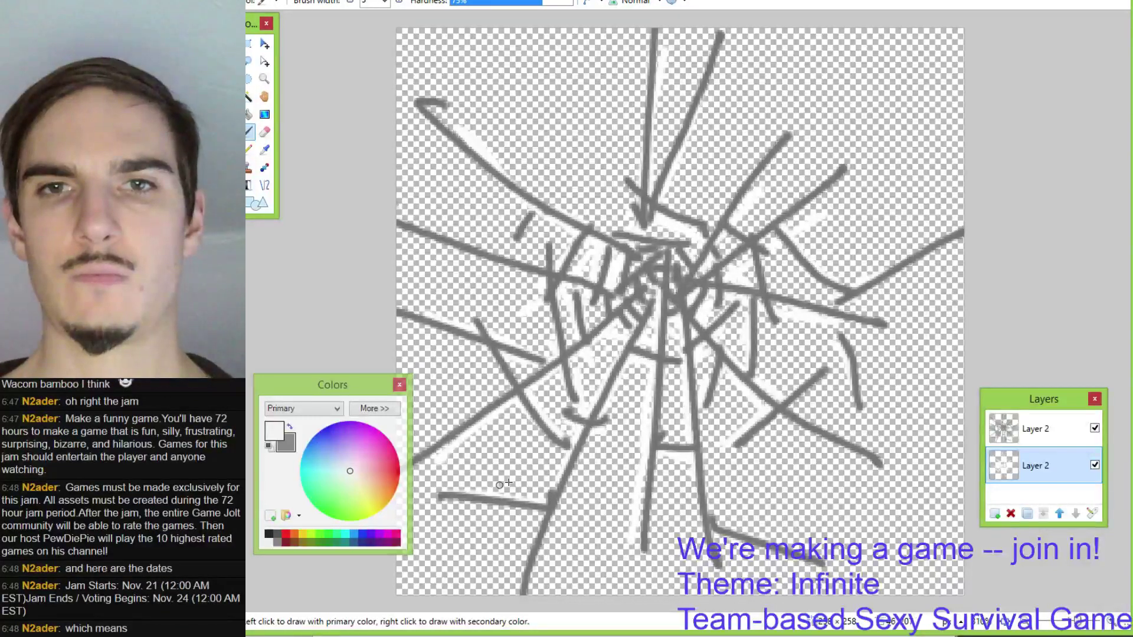
pyautogui.moveTo(455, 500); pyautogui.dragTo(542, 514)
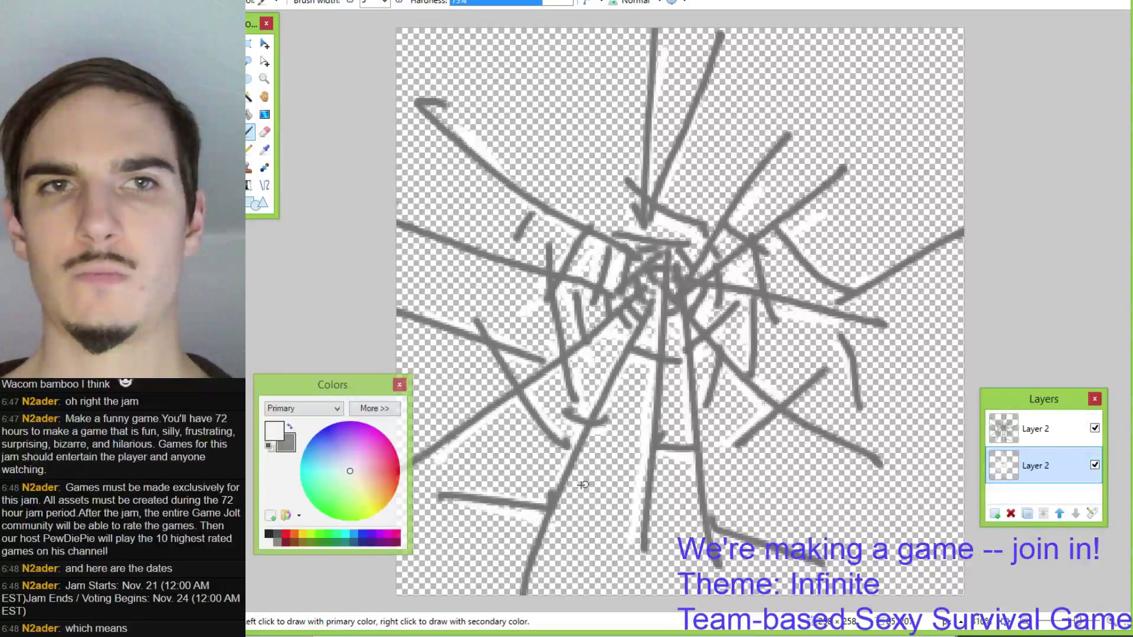
pyautogui.hotkey('ctrl', 'z')
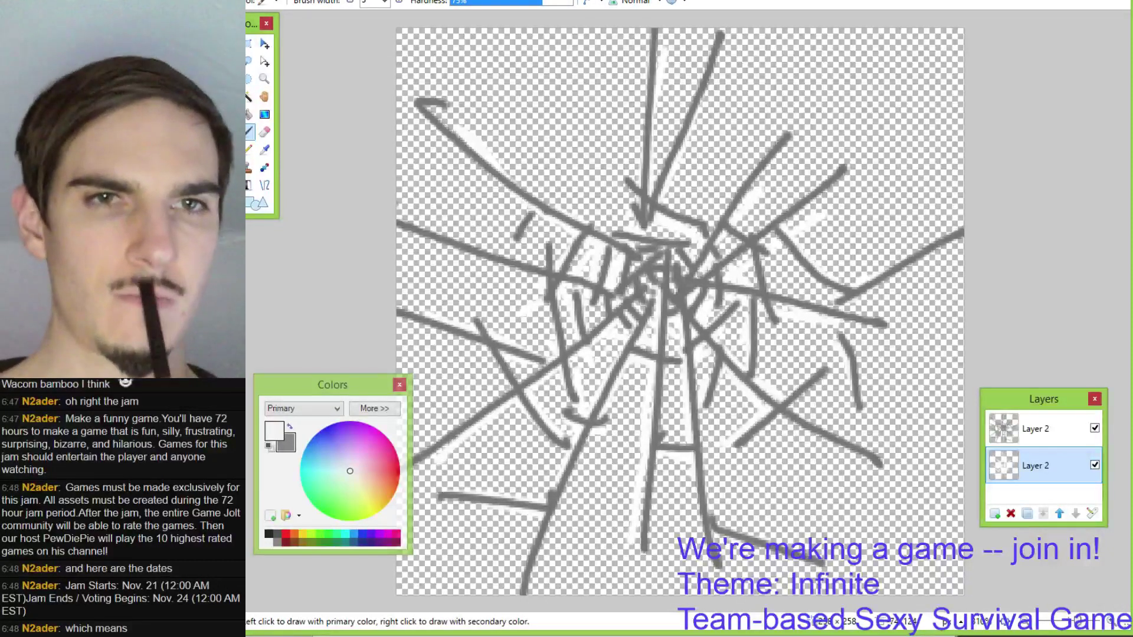
# - Paint more white highlights near the bottom, above the centre and left of centre
pyautogui.click(167, 466)
pyautogui.scroll(2, 168, 465)
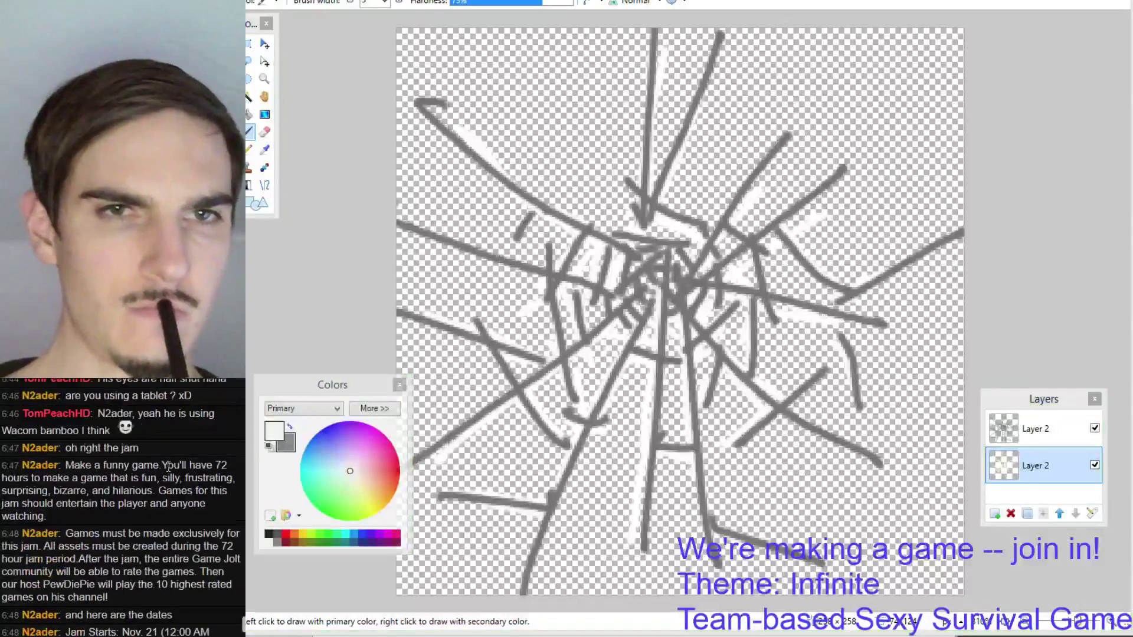
pyautogui.scroll(3, 168, 465)
pyautogui.scroll(-5, 169, 465)
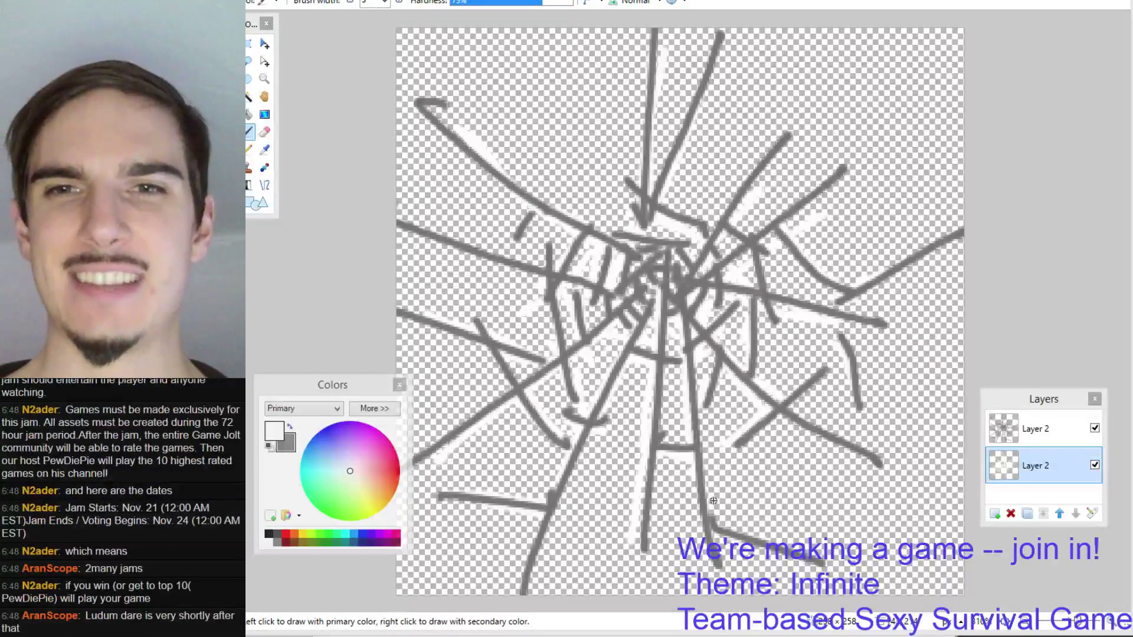
pyautogui.moveTo(708, 520); pyautogui.dragTo(773, 527)
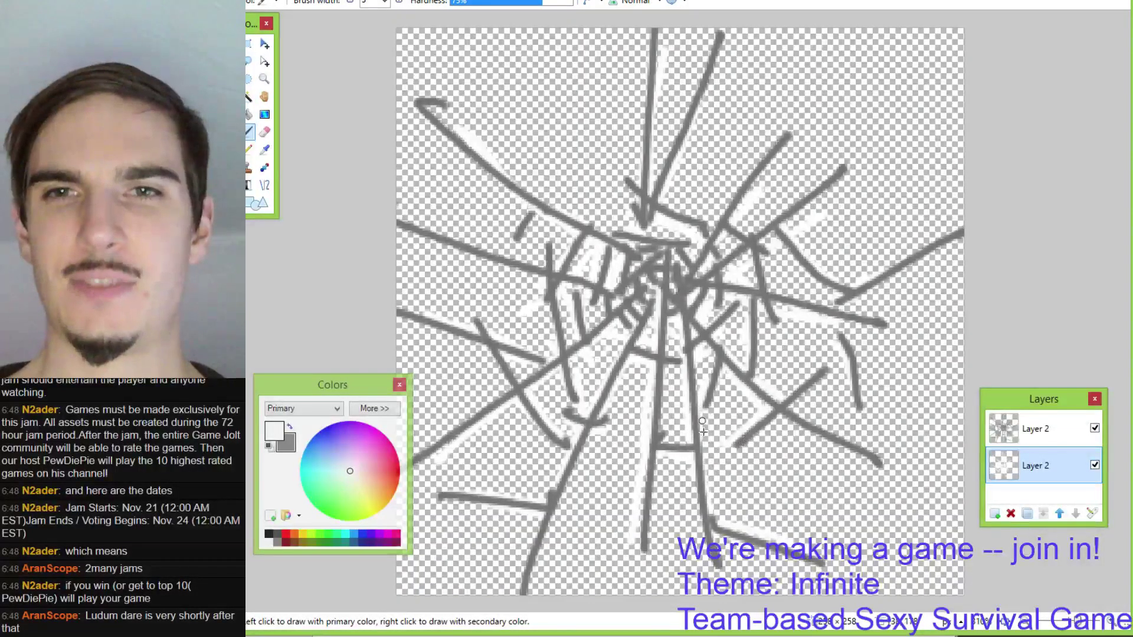
pyautogui.moveTo(704, 420); pyautogui.dragTo(717, 525)
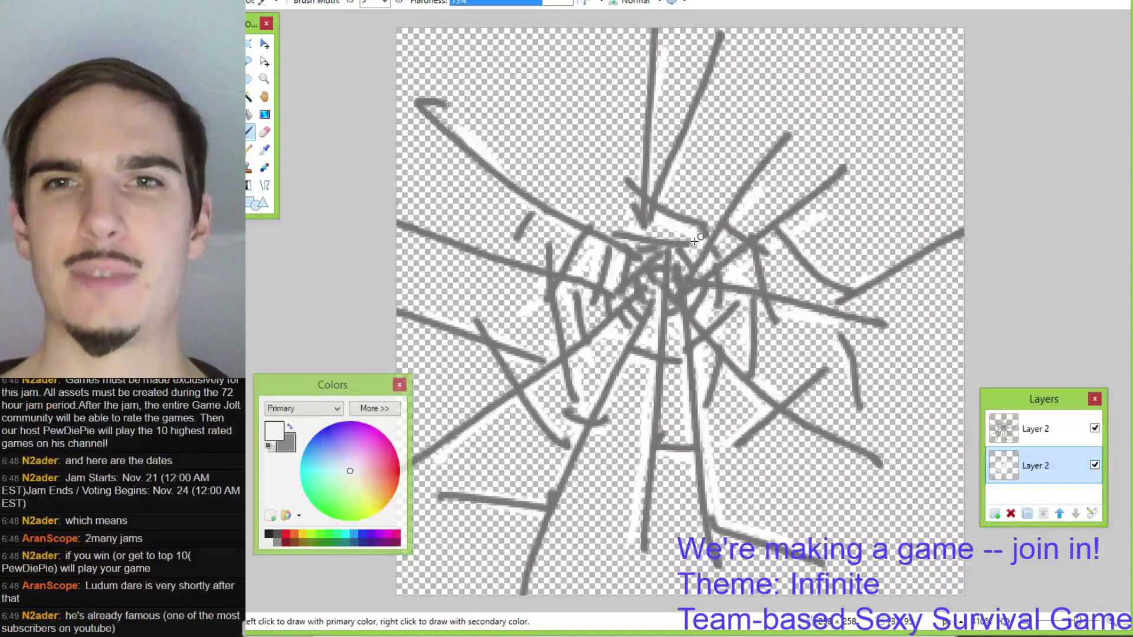
pyautogui.moveTo(715, 219); pyautogui.dragTo(740, 189)
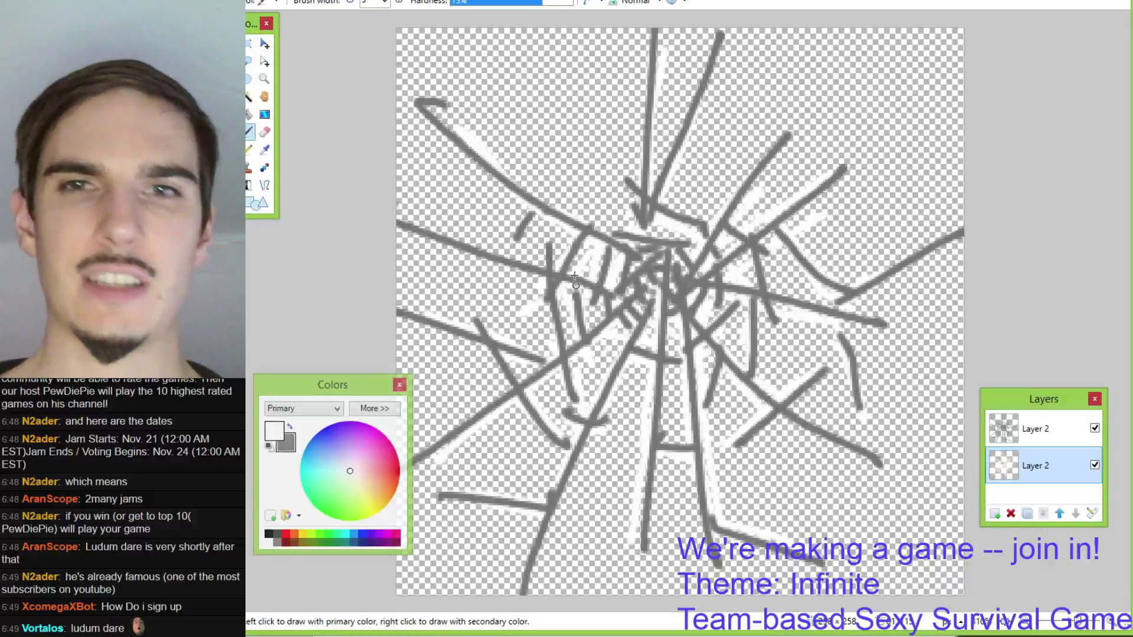
pyautogui.moveTo(607, 313); pyautogui.dragTo(550, 350)
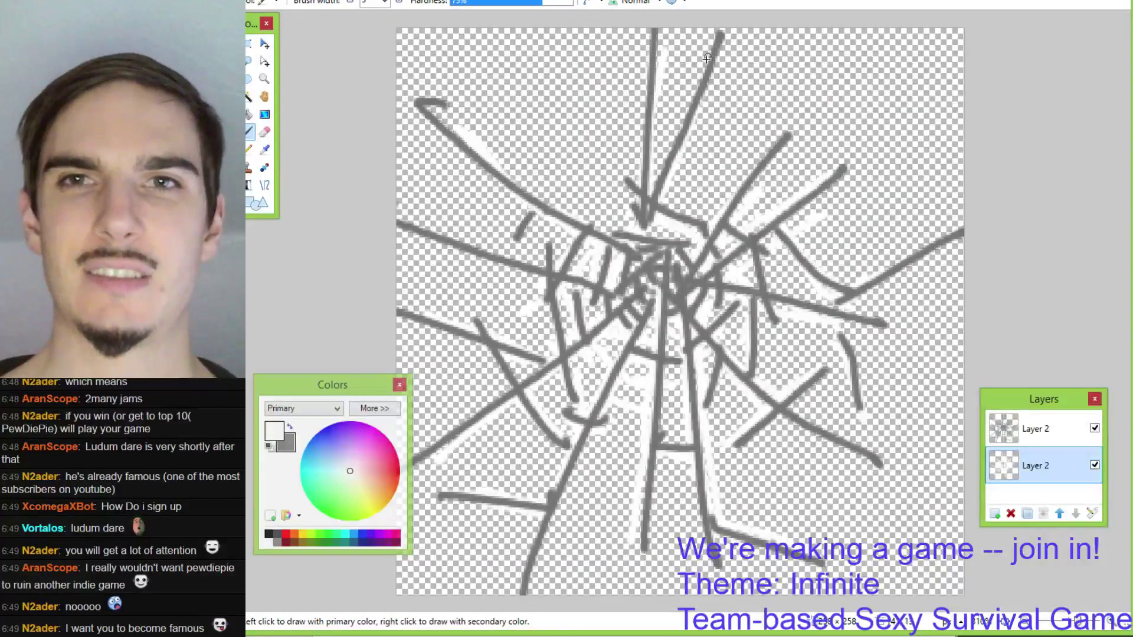
# - Highlight the top vertical crack and the left-of-centre cracks in white, redoing misplaced strokes
pyautogui.moveTo(655, 182); pyautogui.dragTo(698, 72)
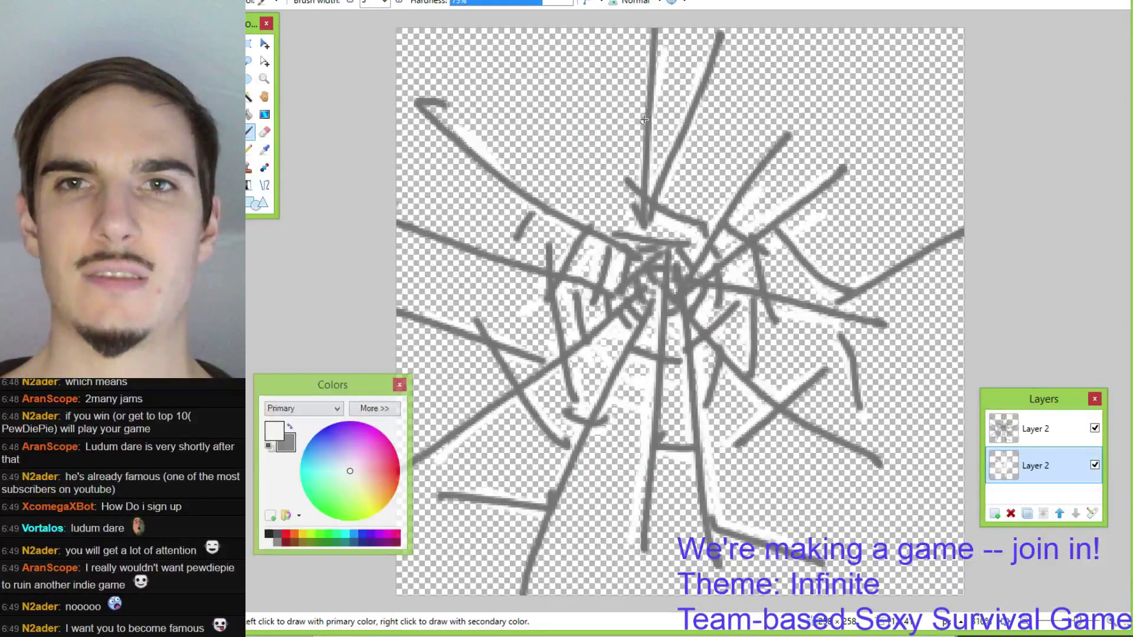
pyautogui.moveTo(644, 120); pyautogui.dragTo(638, 180)
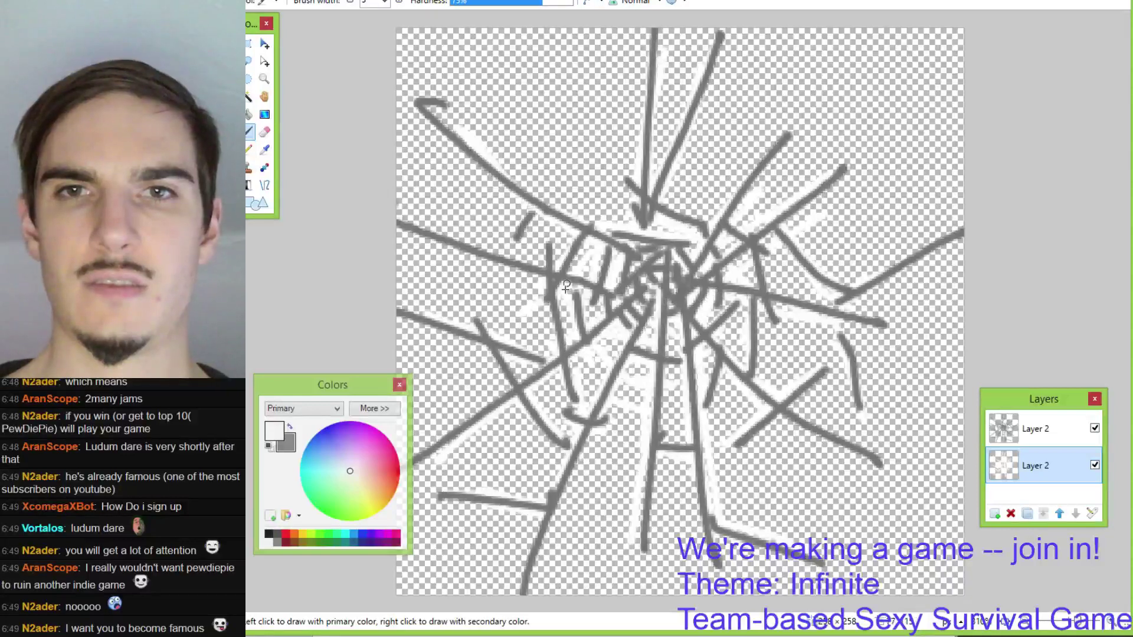
pyautogui.moveTo(547, 303); pyautogui.dragTo(548, 334)
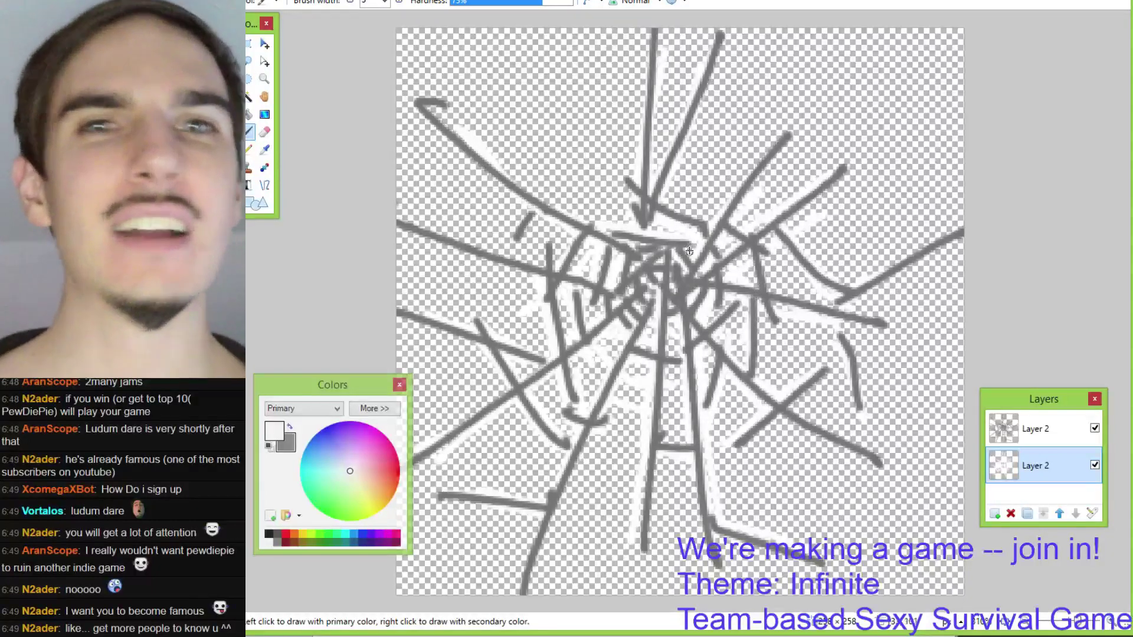
pyautogui.moveTo(591, 219); pyautogui.dragTo(626, 188)
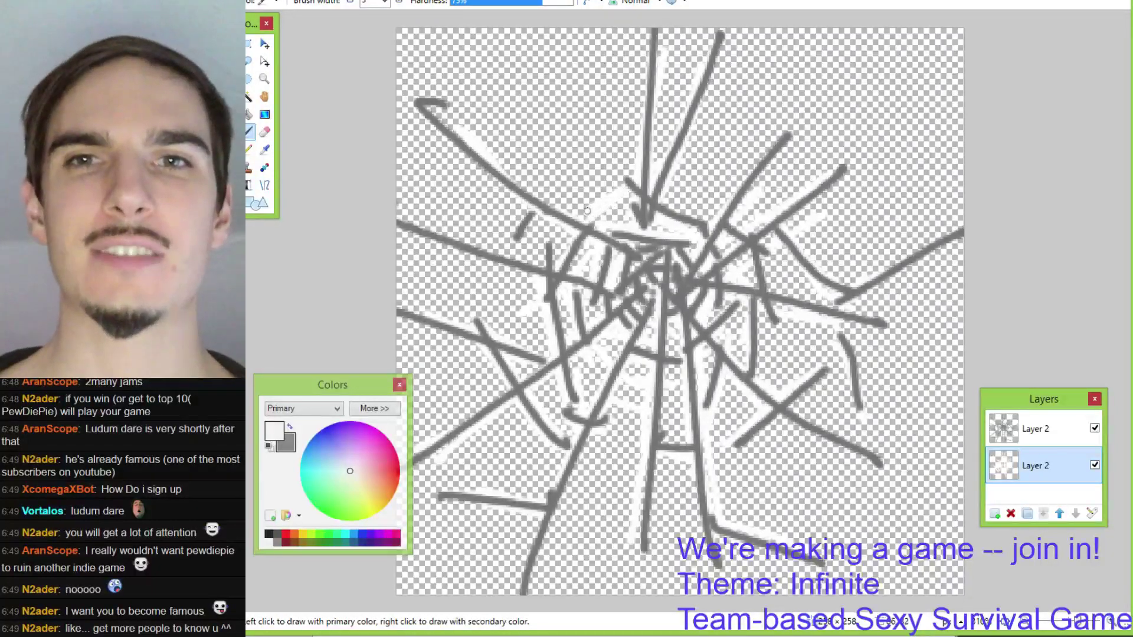
pyautogui.moveTo(540, 221); pyautogui.dragTo(511, 289)
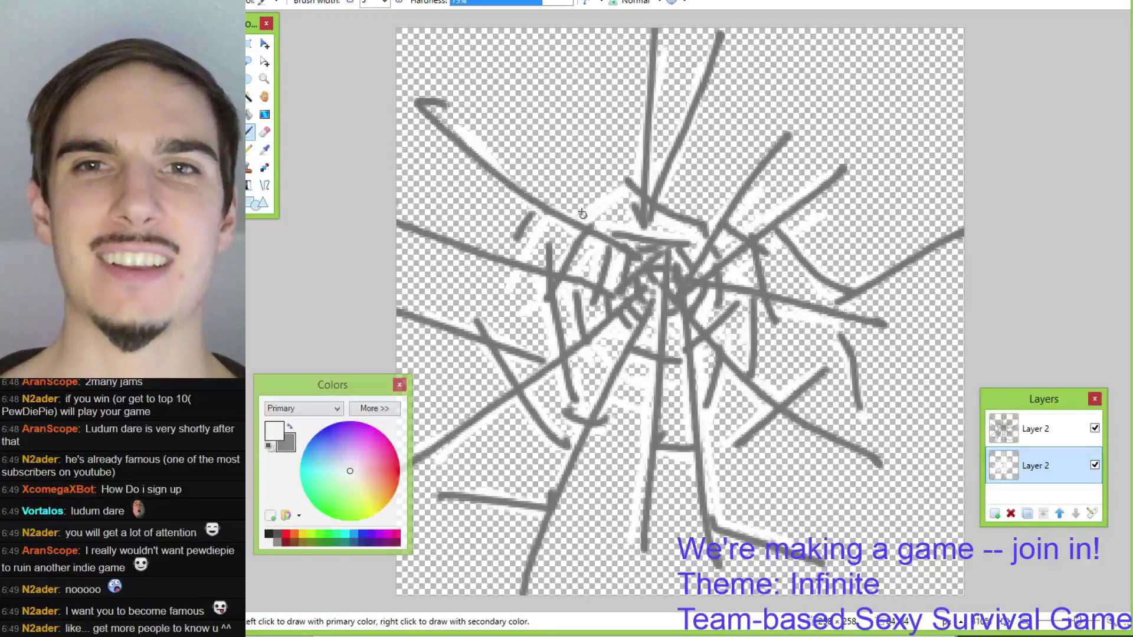
pyautogui.hotkey('ctrl', 'z')
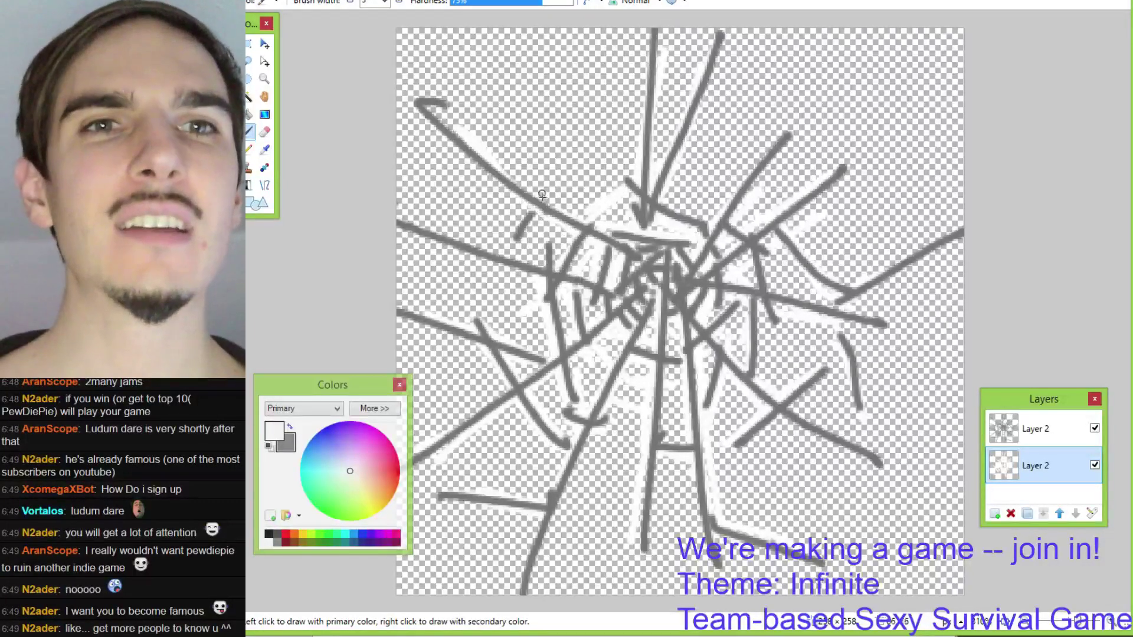
pyautogui.moveTo(497, 249); pyautogui.dragTo(515, 202)
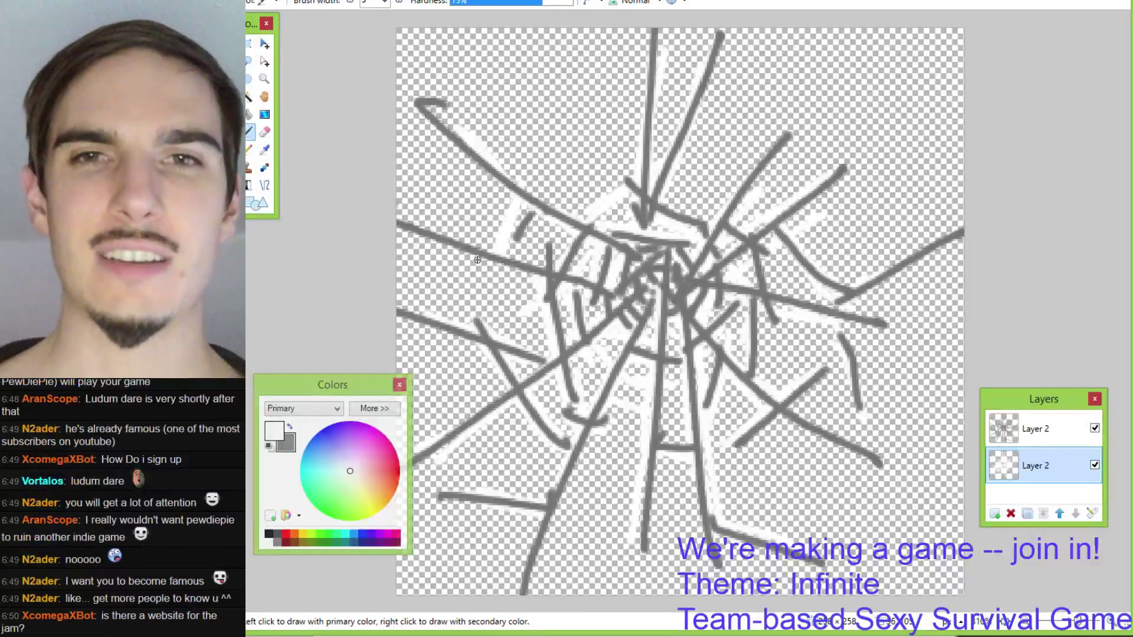
pyautogui.moveTo(485, 266); pyautogui.dragTo(485, 326)
pyautogui.hotkey('ctrl', 'z')
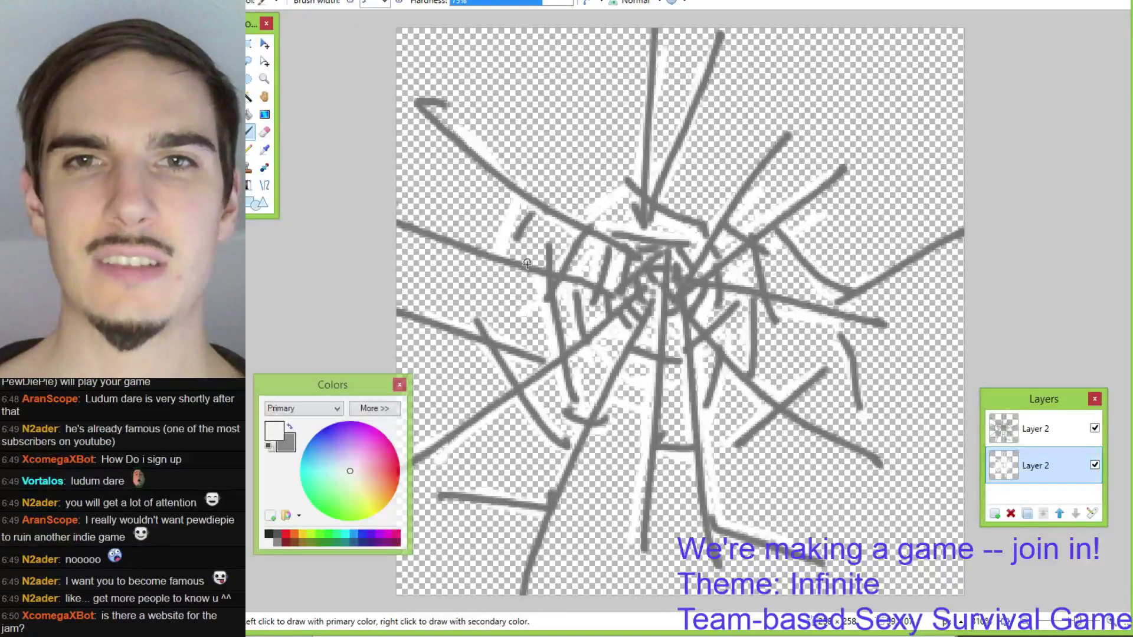
pyautogui.moveTo(528, 259); pyautogui.dragTo(515, 342)
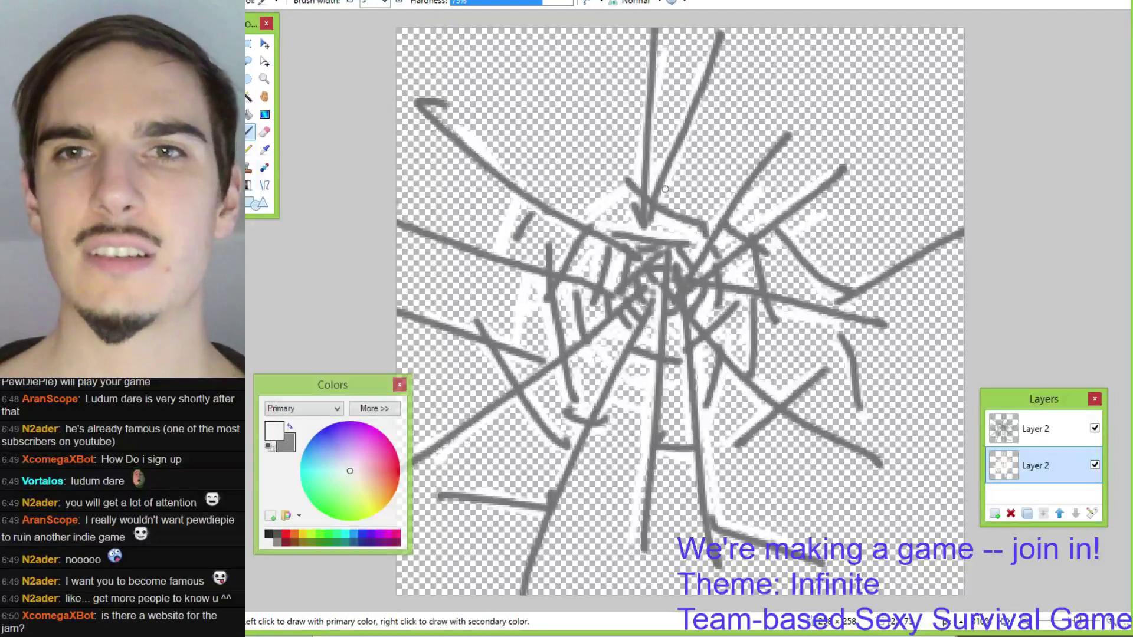
# - Add white strokes right of centre, down from the top, in the lower corners and upper left
pyautogui.moveTo(705, 218); pyautogui.dragTo(672, 180)
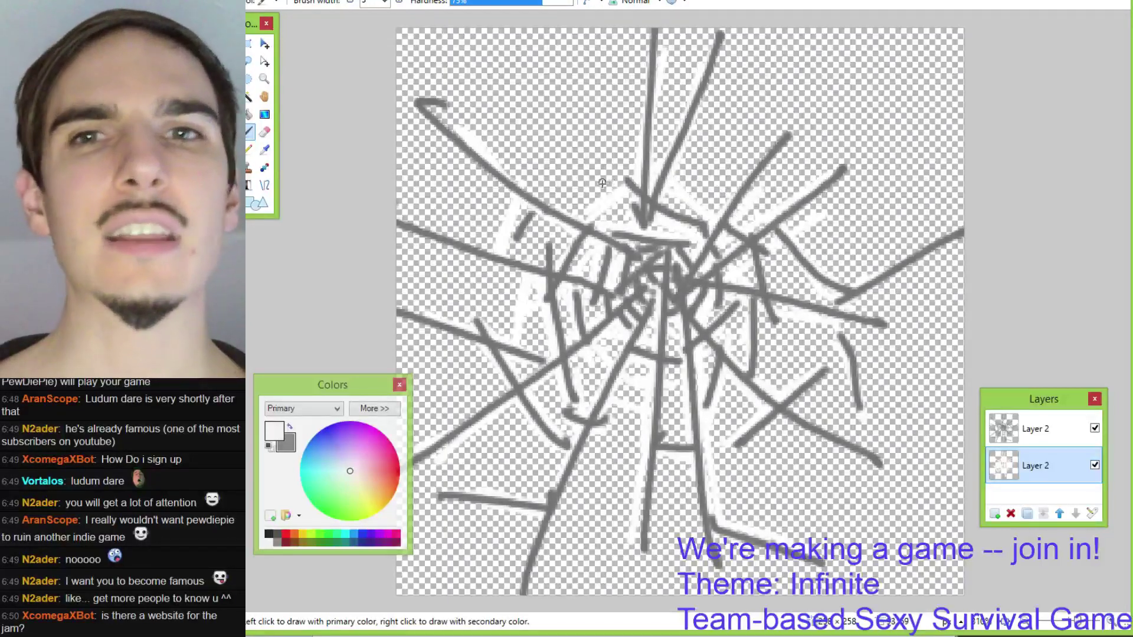
pyautogui.moveTo(652, 29); pyautogui.dragTo(628, 176)
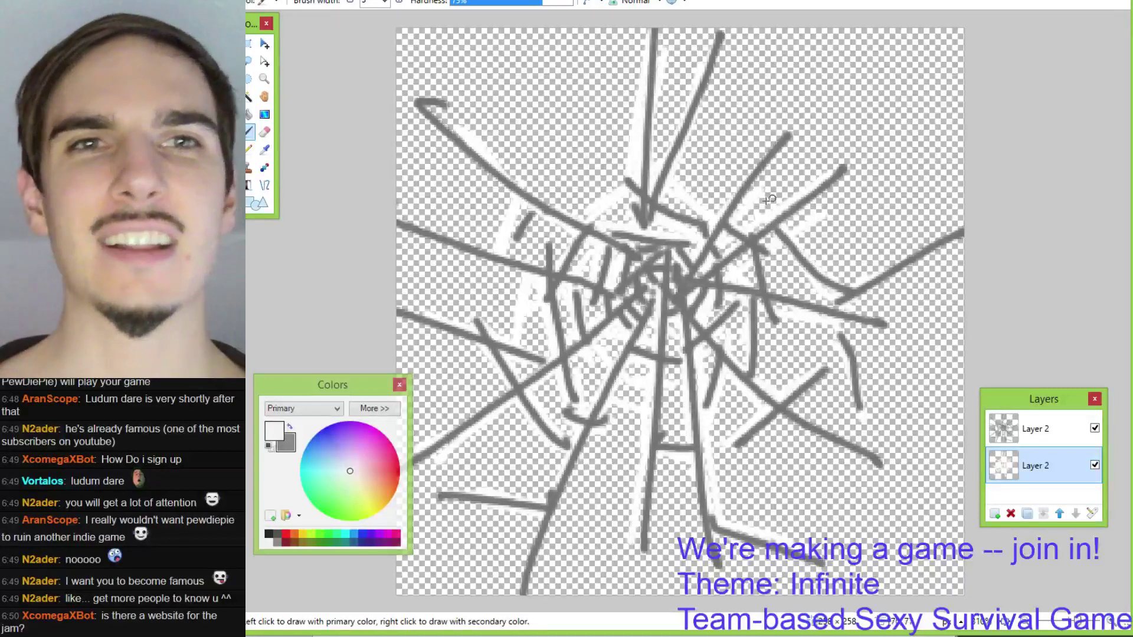
pyautogui.moveTo(767, 377); pyautogui.dragTo(785, 322)
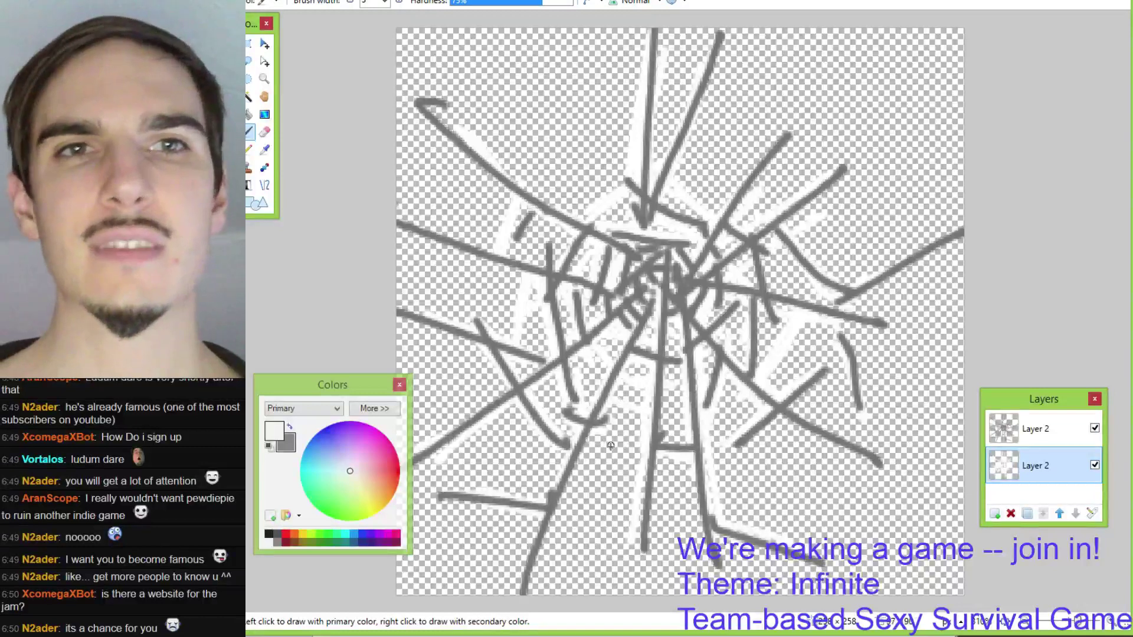
pyautogui.moveTo(557, 481); pyautogui.dragTo(496, 425)
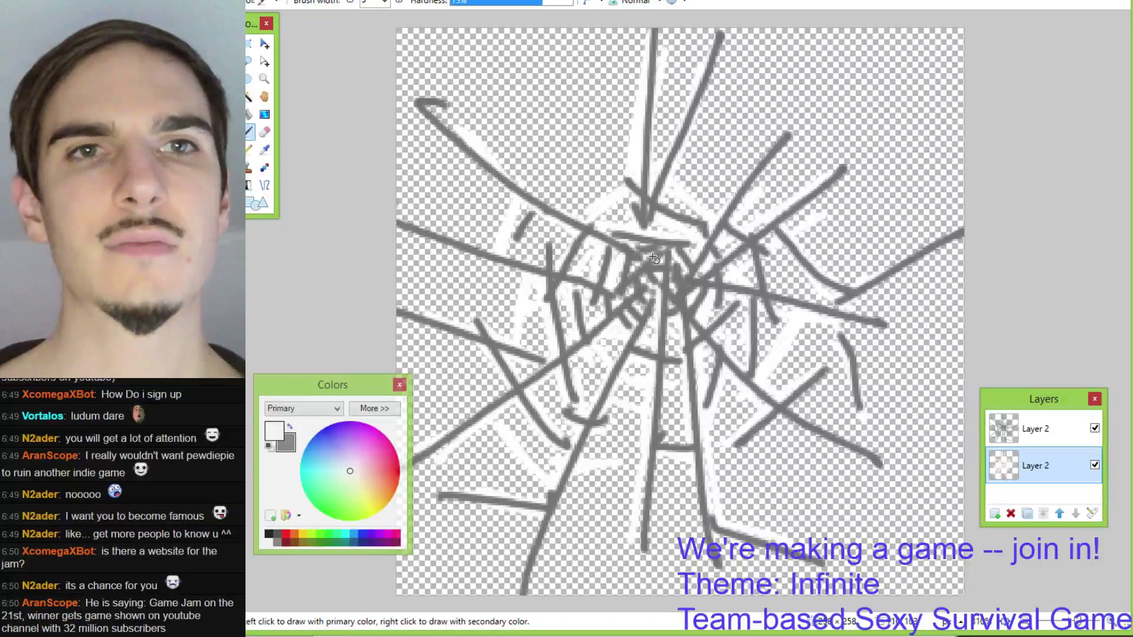
pyautogui.moveTo(719, 490); pyautogui.dragTo(756, 472)
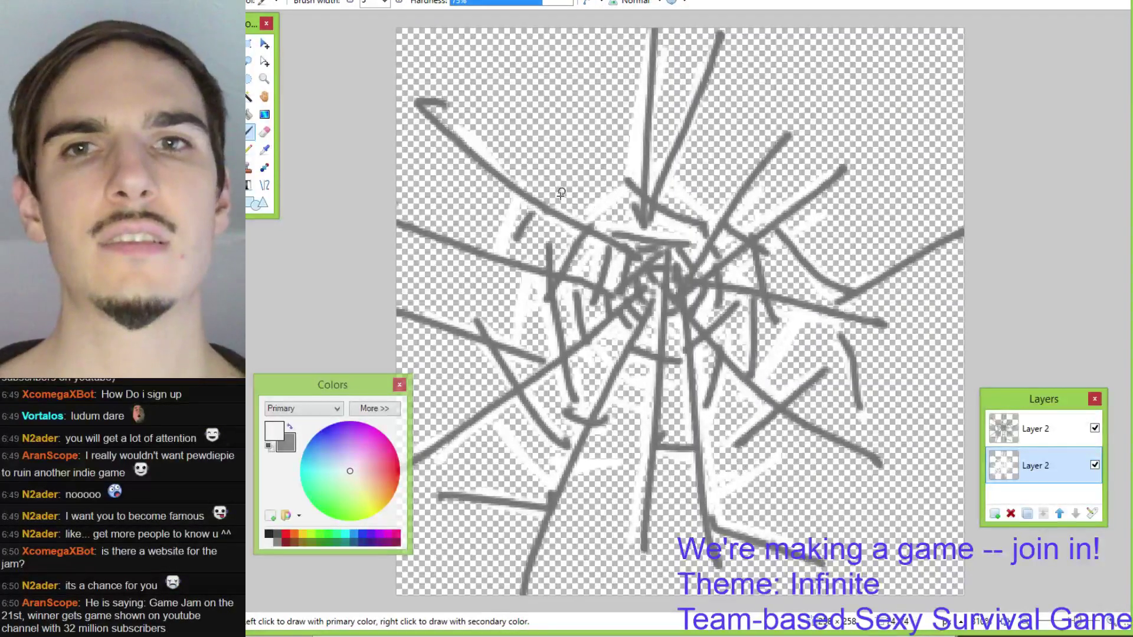
pyautogui.moveTo(518, 132); pyautogui.dragTo(552, 221)
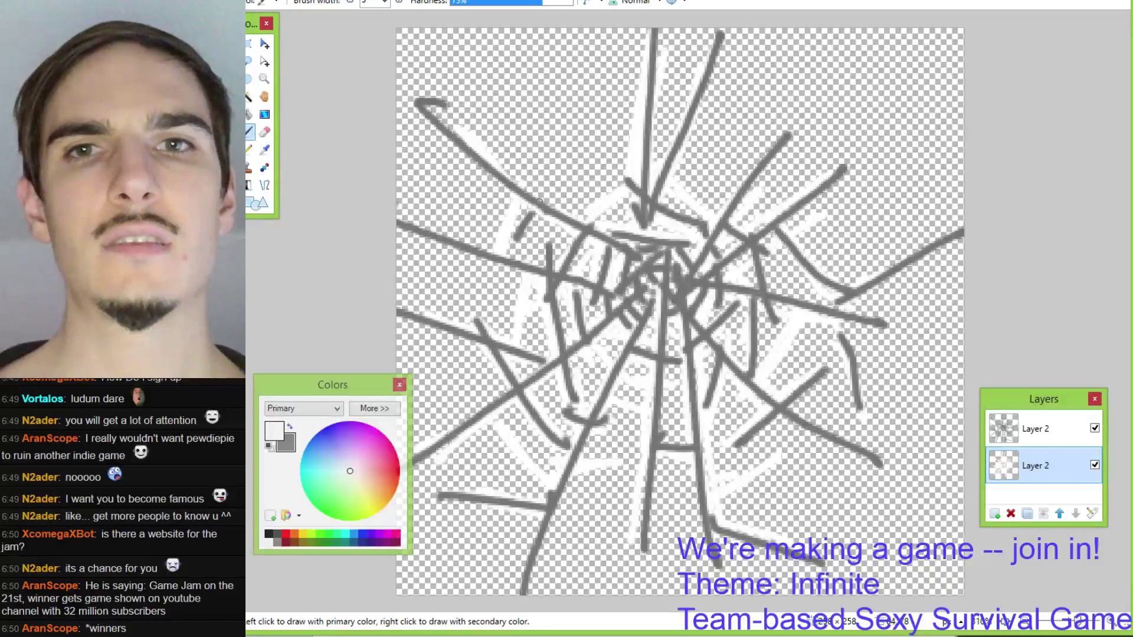
pyautogui.moveTo(540, 201); pyautogui.dragTo(634, 159)
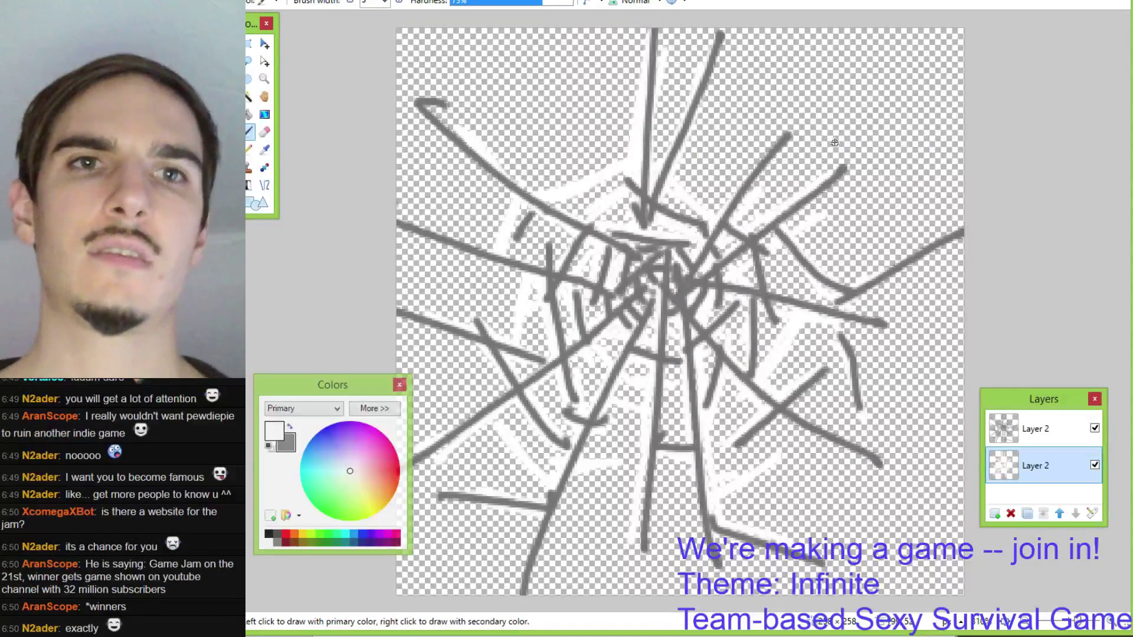
pyautogui.hotkey('ctrl', 'z')
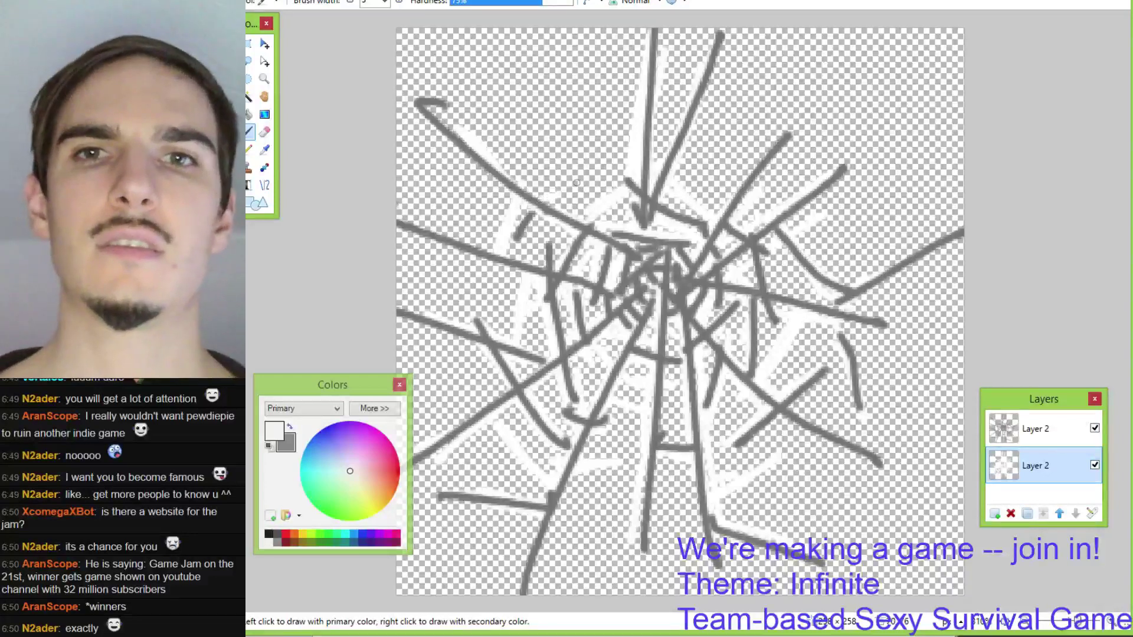
pyautogui.moveTo(560, 195); pyautogui.dragTo(635, 147)
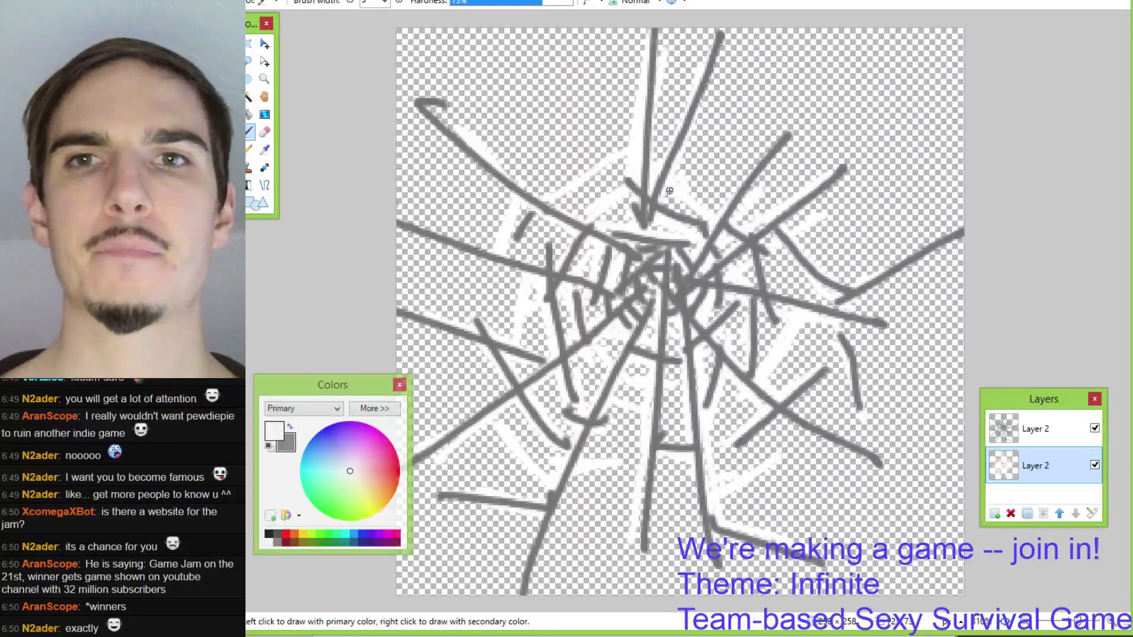
pyautogui.moveTo(818, 214); pyautogui.dragTo(831, 276)
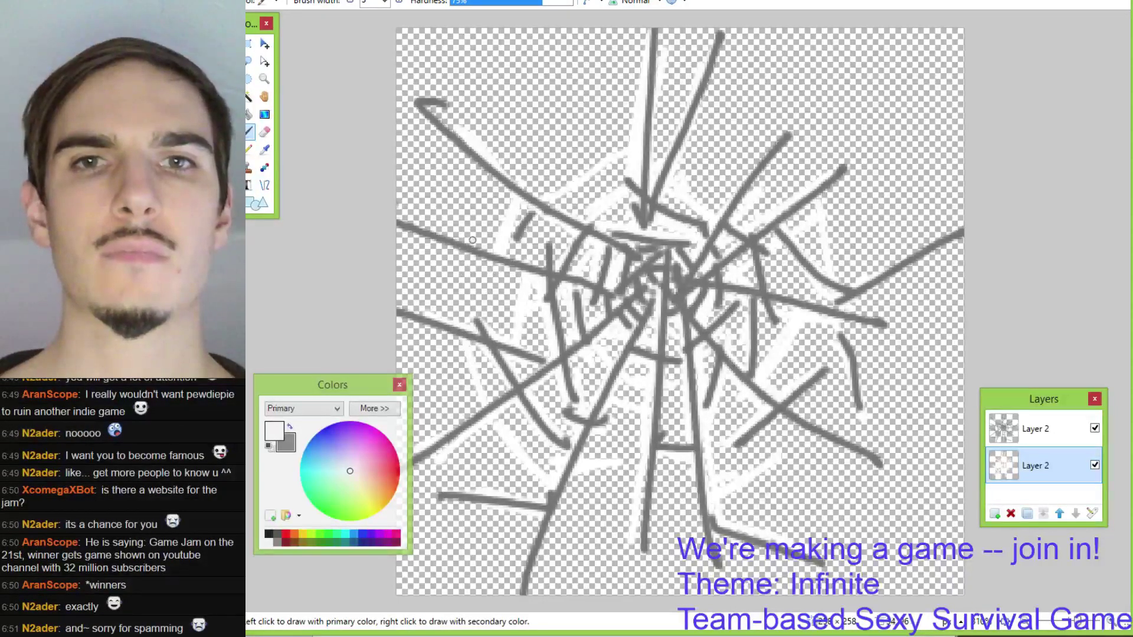
pyautogui.moveTo(475, 239); pyautogui.dragTo(451, 324)
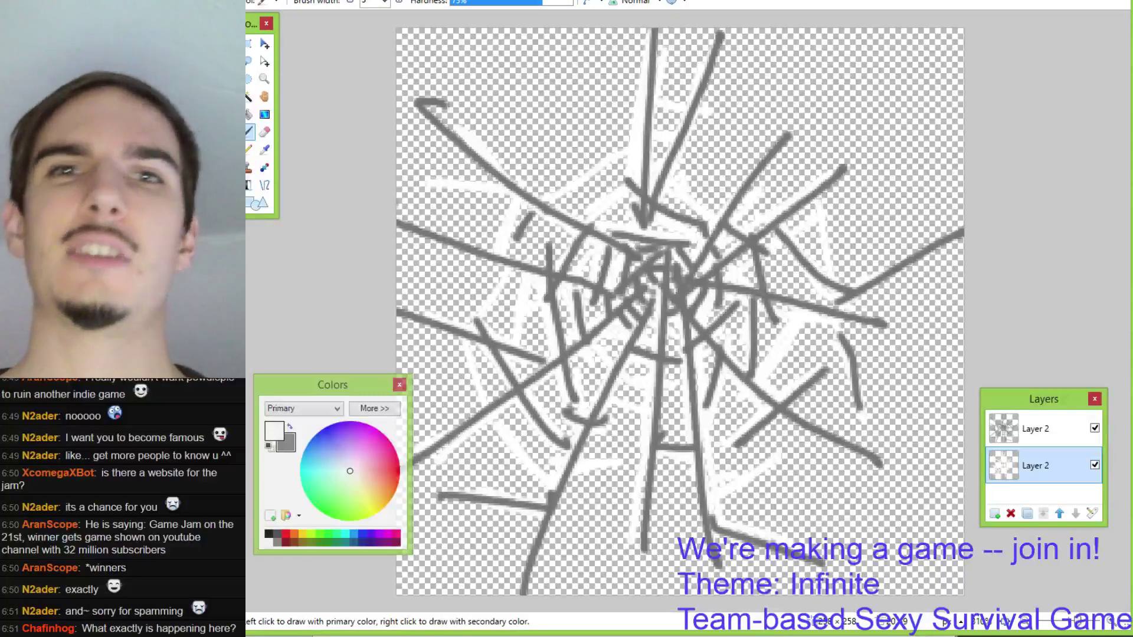
# - Cancel the first Save As and merge the two layers into one
pyautogui.hotkey('alt', 'f')
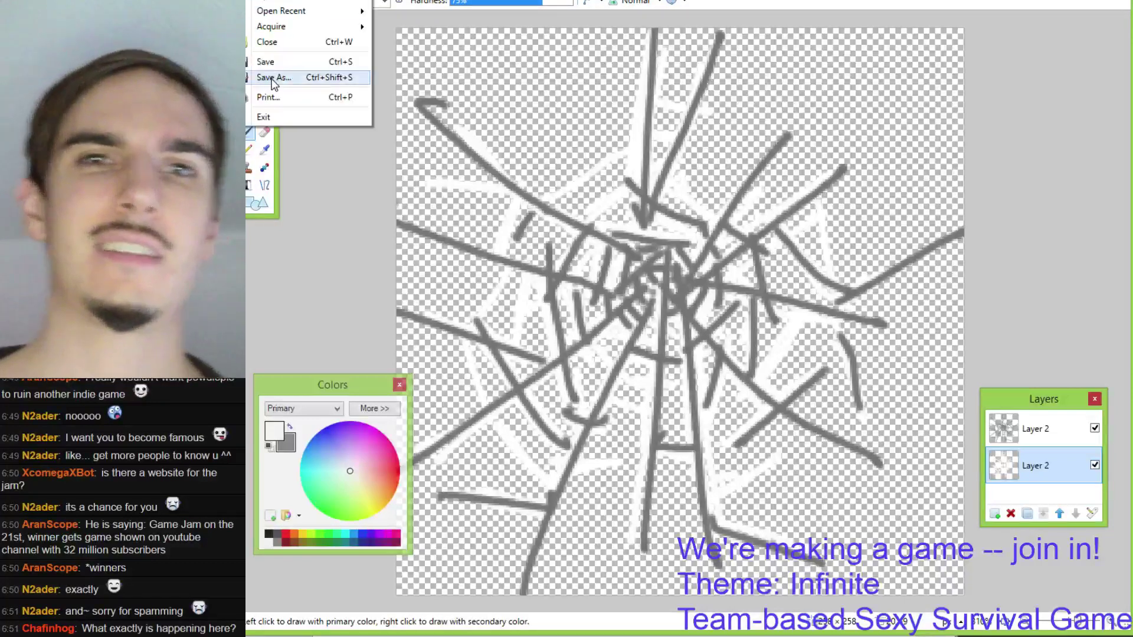
pyautogui.click(272, 79)
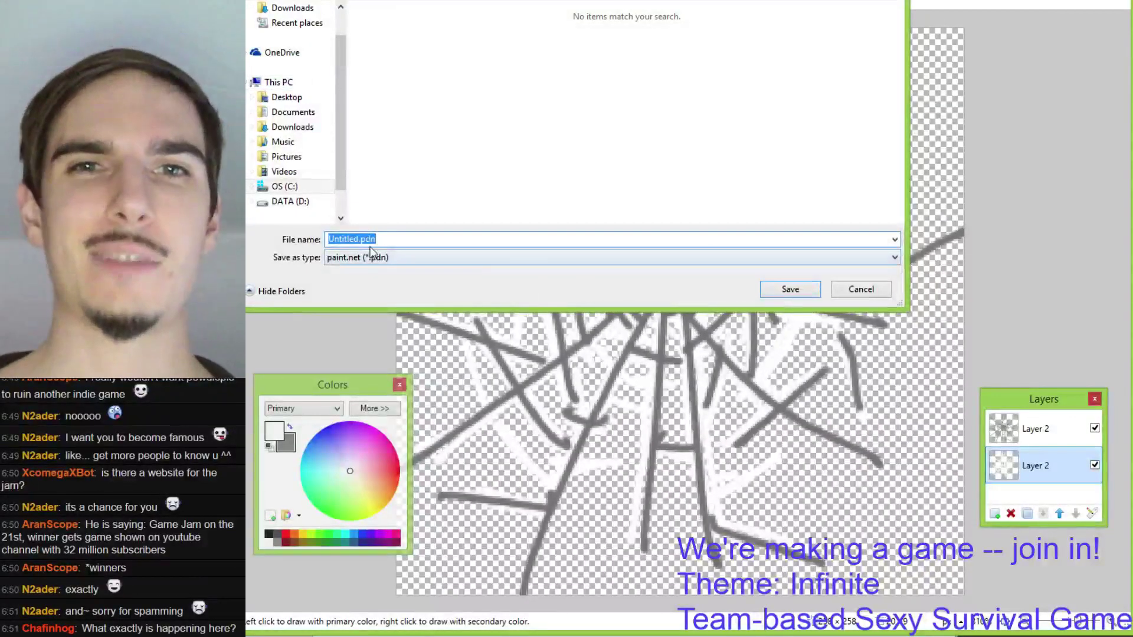
pyautogui.click(866, 293)
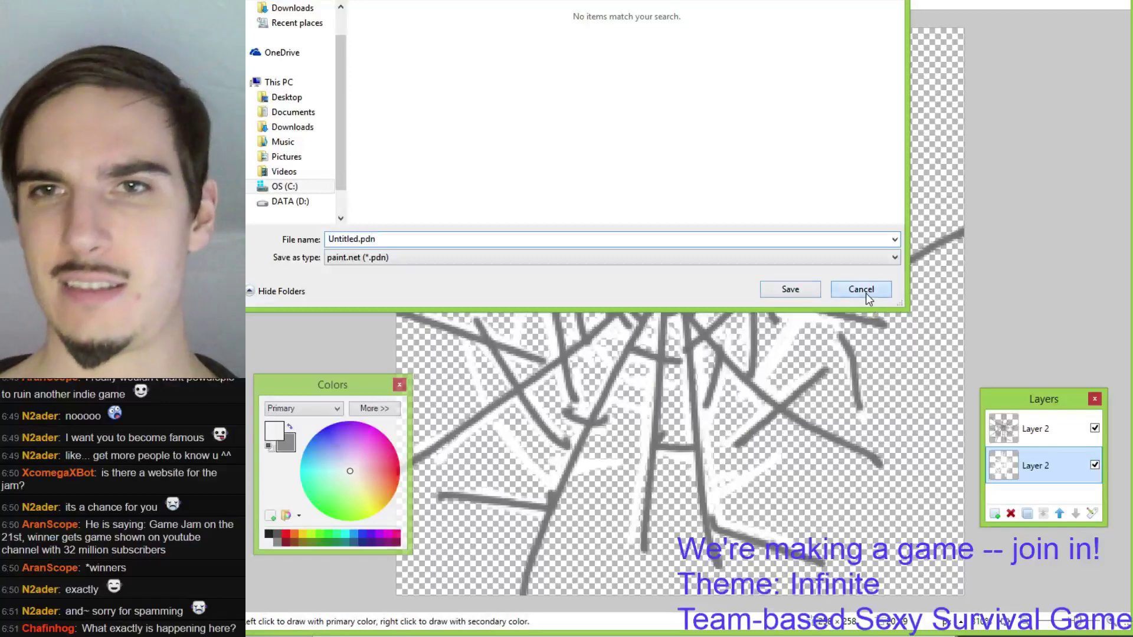
pyautogui.click(1036, 429)
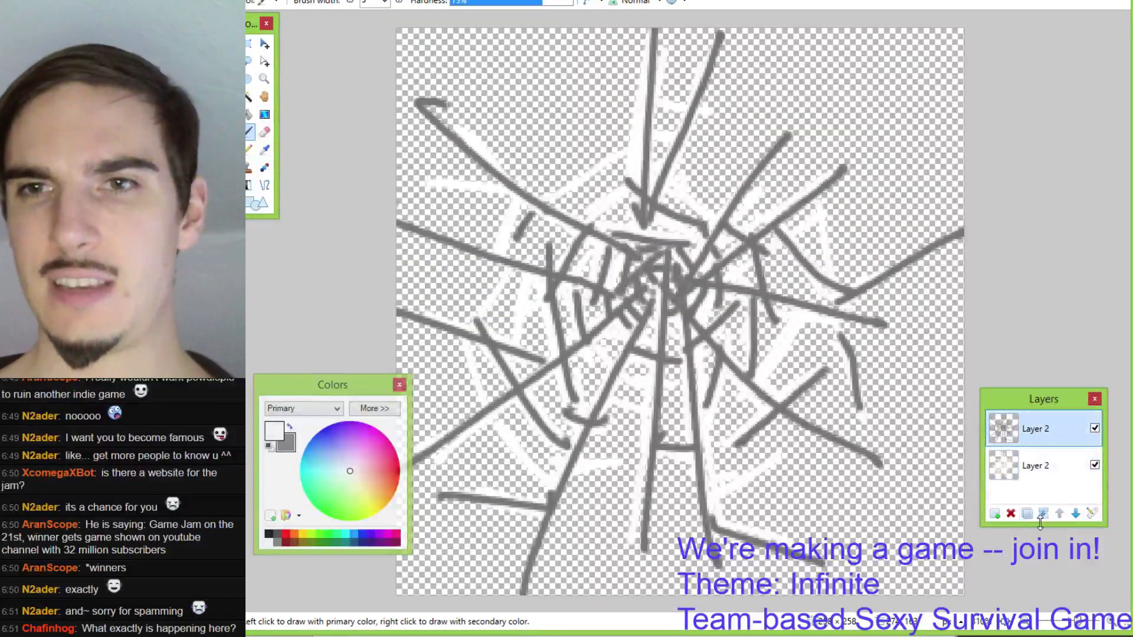
pyautogui.click(1043, 514)
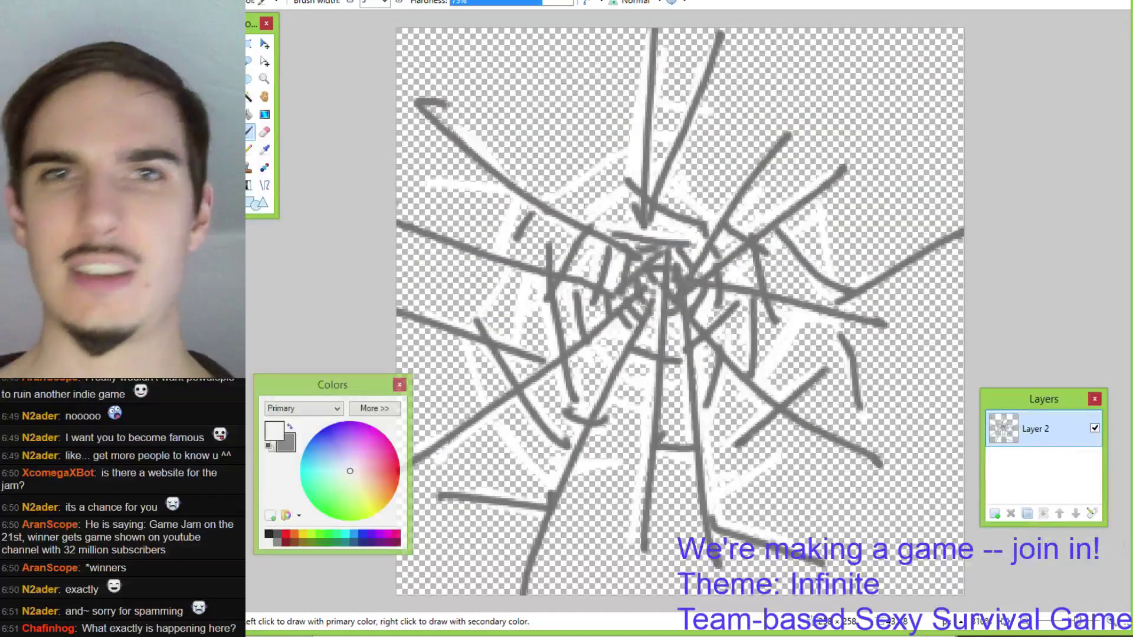
# - Save the merged image as a PNG named shatter, confirming the save settings, then return to Unity
pyautogui.hotkey('alt', 'f')
pyautogui.click(288, 79)
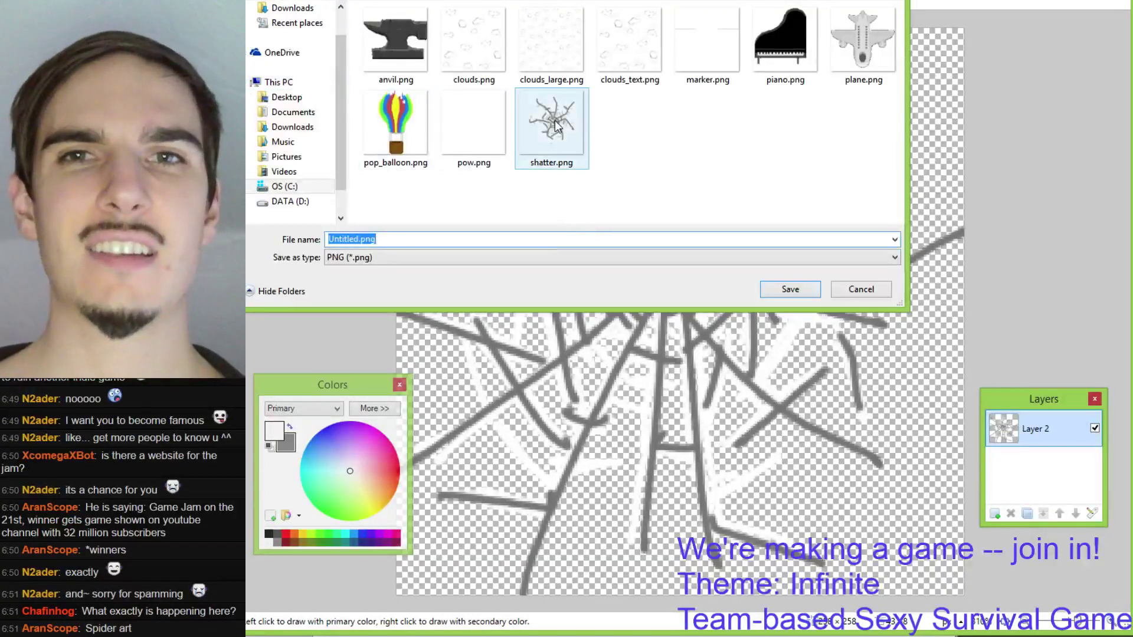
pyautogui.click(354, 239)
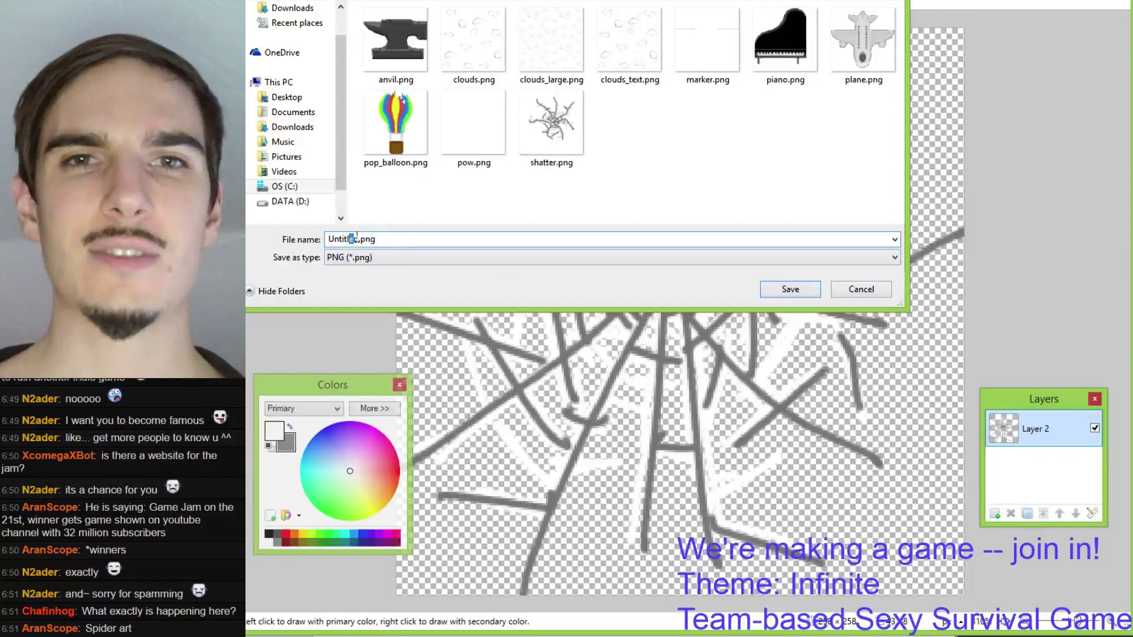
pyautogui.moveTo(356, 239); pyautogui.dragTo(274, 239)
pyautogui.press('BackSpace')
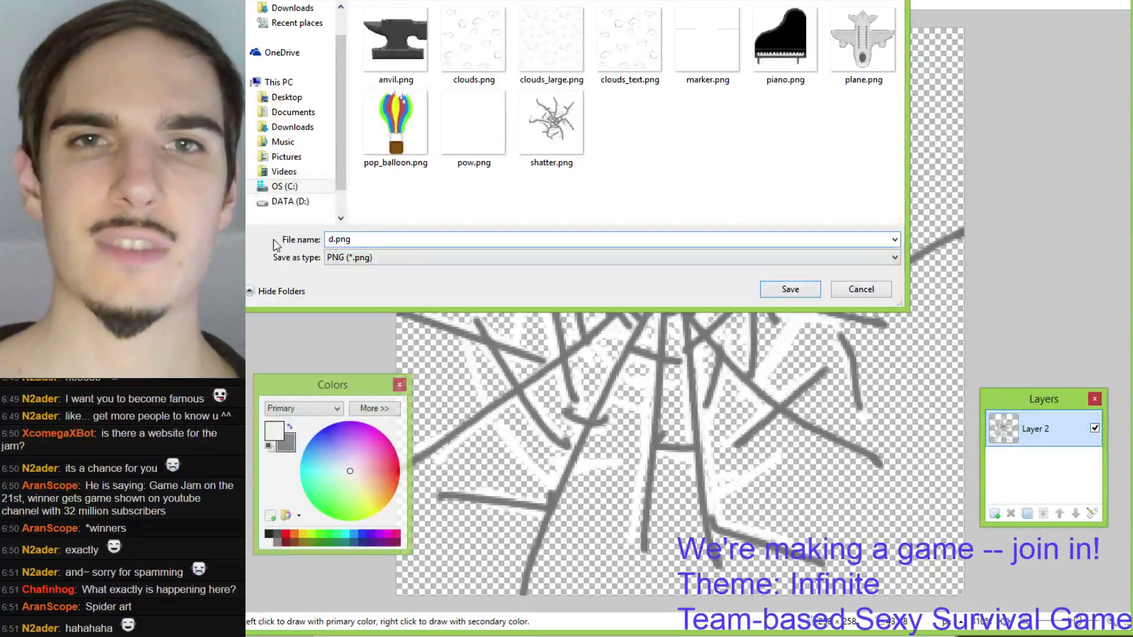
pyautogui.press('Delete')
pyautogui.write('shatter2')
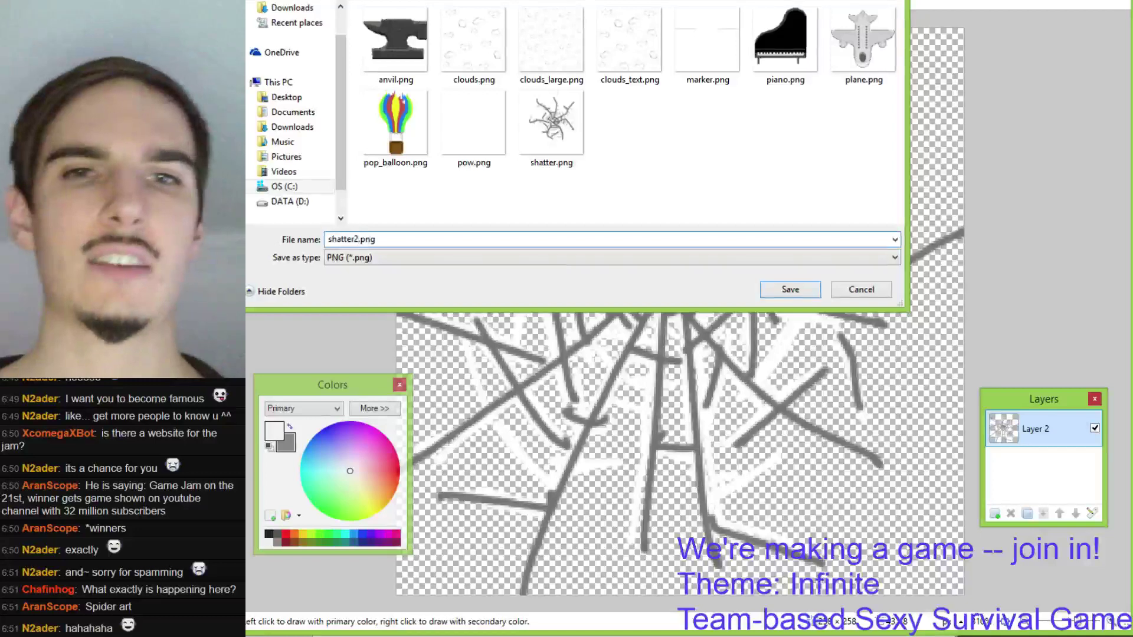
pyautogui.press('Return')
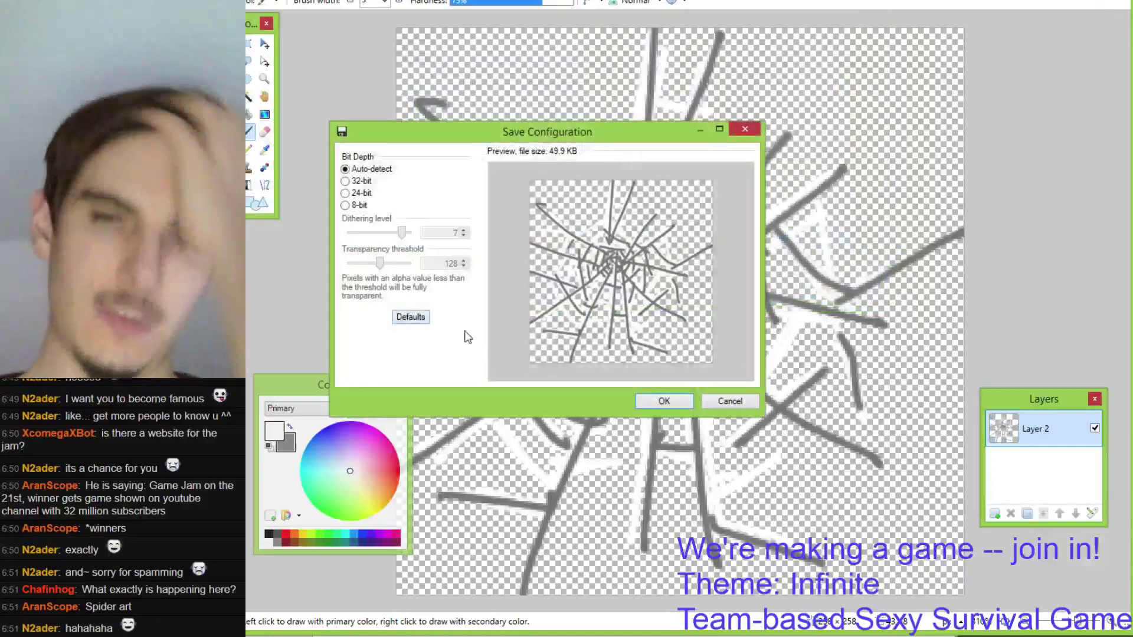
pyautogui.click(658, 401)
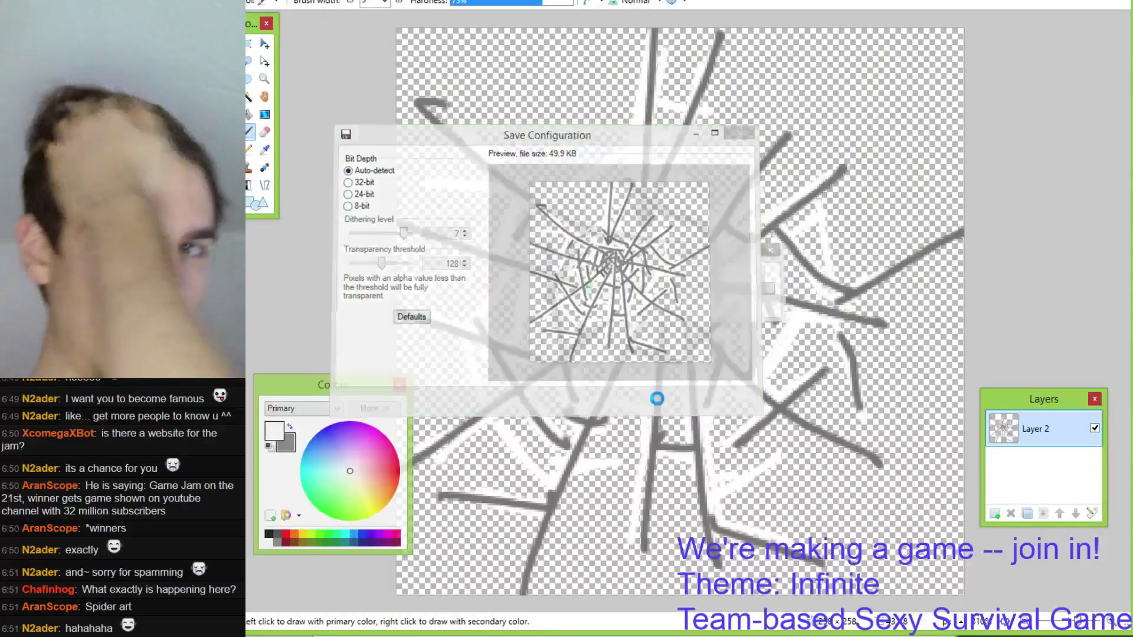
pyautogui.hotkey('alt', 'Tab')
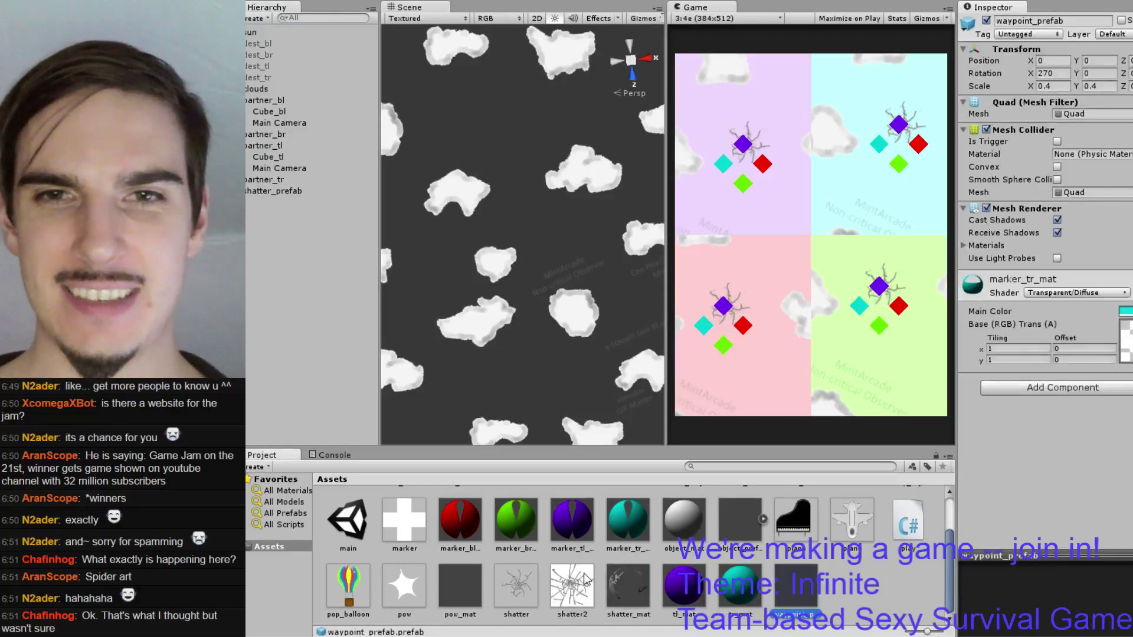
# - Enable Alpha Is Transparent on shatter2 and assign it as shatter_mat's texture
pyautogui.click(575, 584)
pyautogui.click(1057, 79)
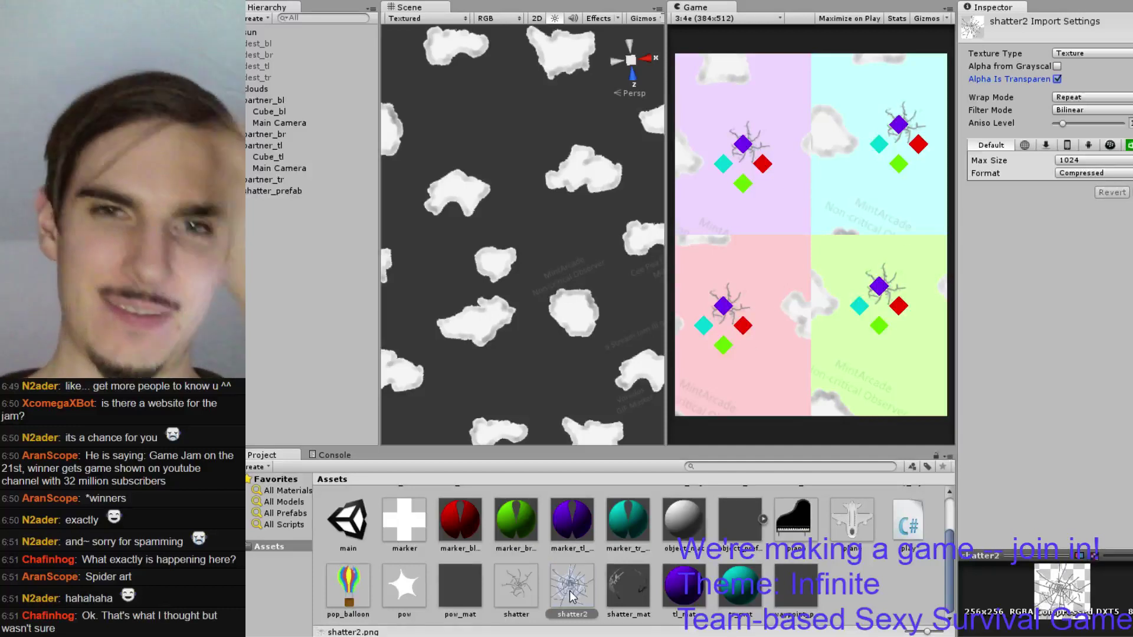
pyautogui.click(628, 587)
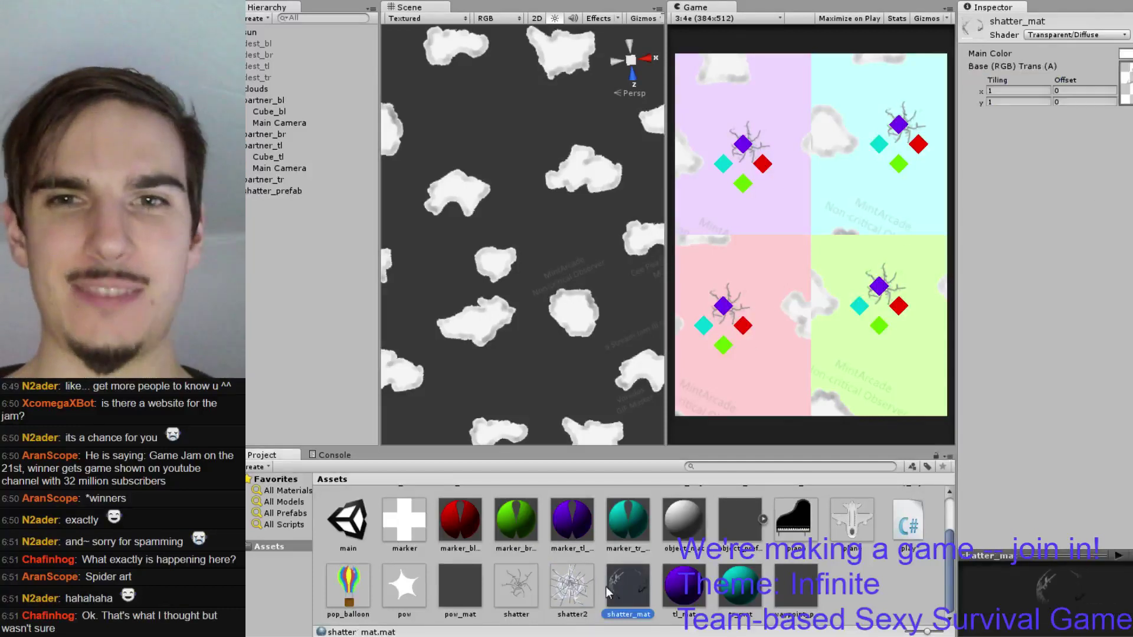
pyautogui.moveTo(572, 590)
pyautogui.mouseDown()
pyautogui.moveTo(1110, 116)
pyautogui.moveTo(1125, 81)
pyautogui.mouseUp()
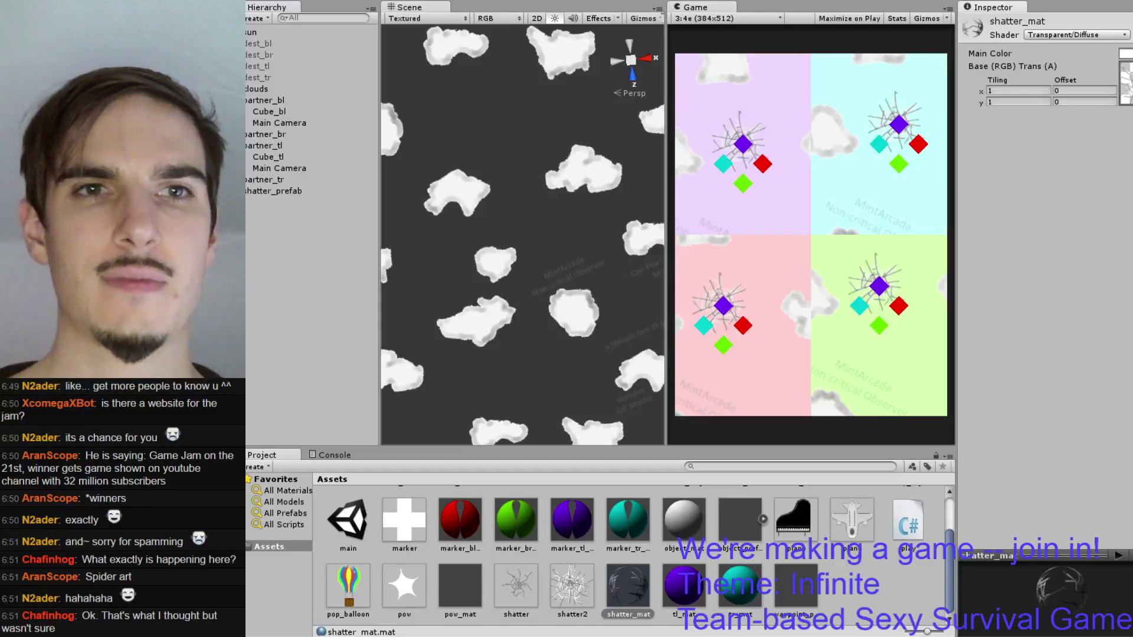
# - Back in Paint.NET, take the Eraser, undo a trial erase, and duplicate Layer 2
pyautogui.hotkey('alt', 'Tab')
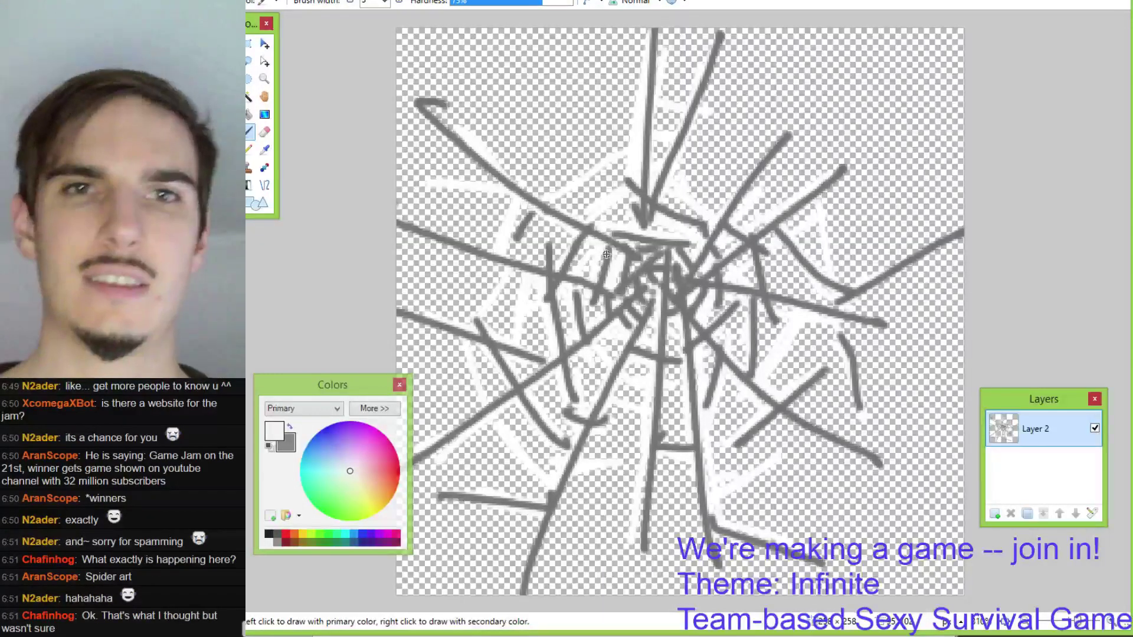
pyautogui.click(264, 131)
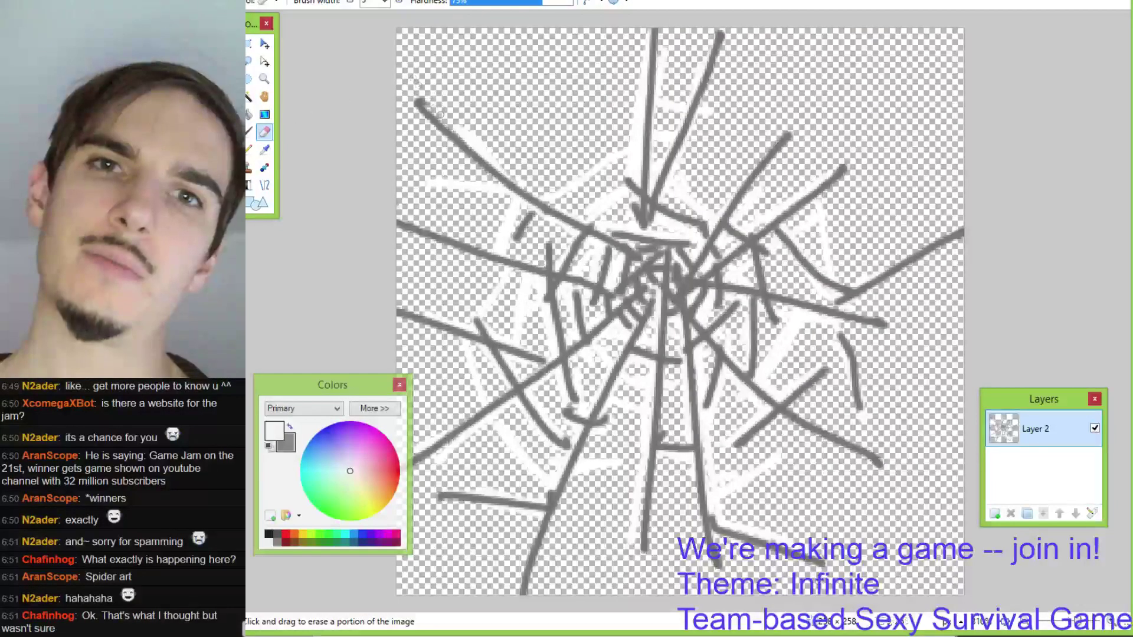
pyautogui.moveTo(444, 103); pyautogui.dragTo(417, 105)
pyautogui.moveTo(464, 137); pyautogui.dragTo(414, 95)
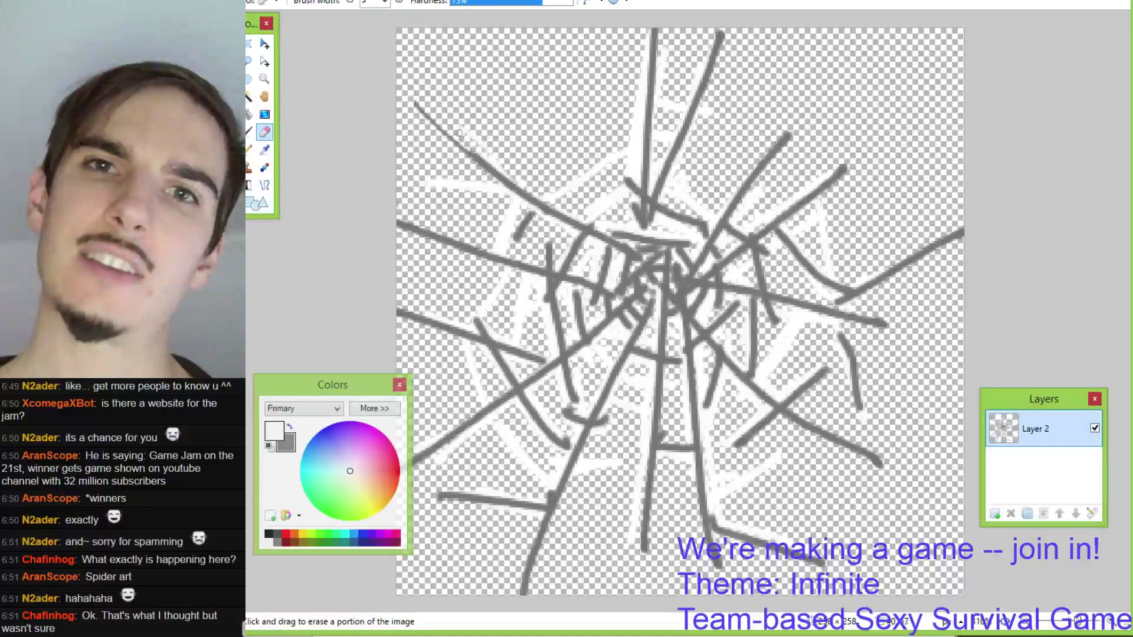
pyautogui.hotkey('ctrl', 'z')
pyautogui.hotkey('ctrl', 'shift', 'd')
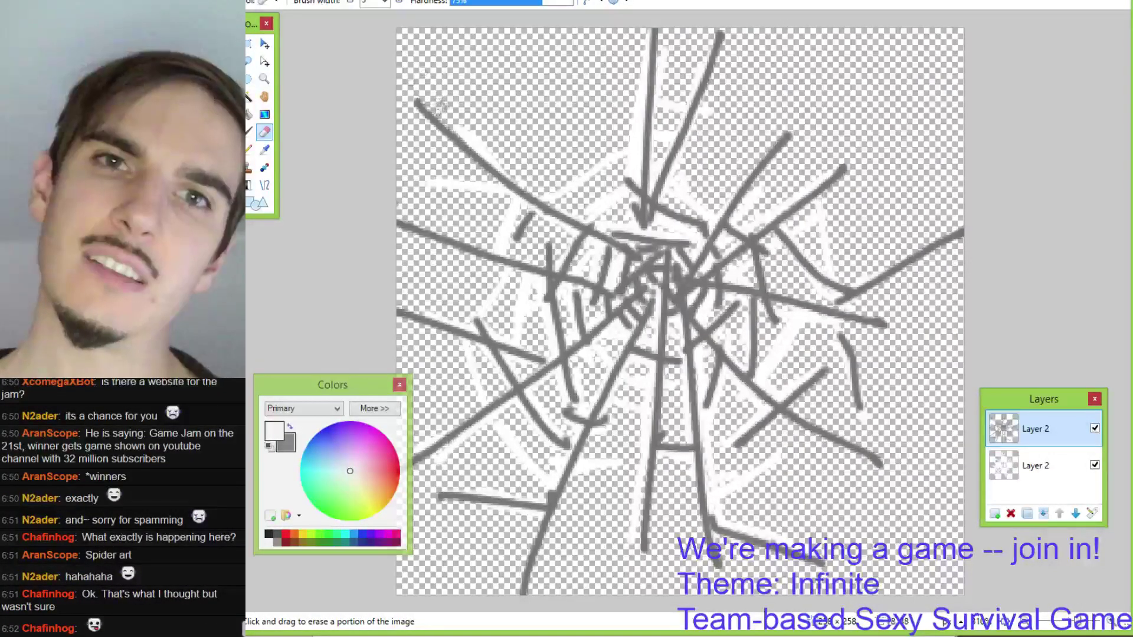
# - Erase the tips of the upper-left, top and upper-right crack strokes, undoing three unwanted erasures
pyautogui.moveTo(442, 102)
pyautogui.mouseDown()
pyautogui.moveTo(452, 129)
pyautogui.moveTo(422, 111)
pyautogui.mouseUp()
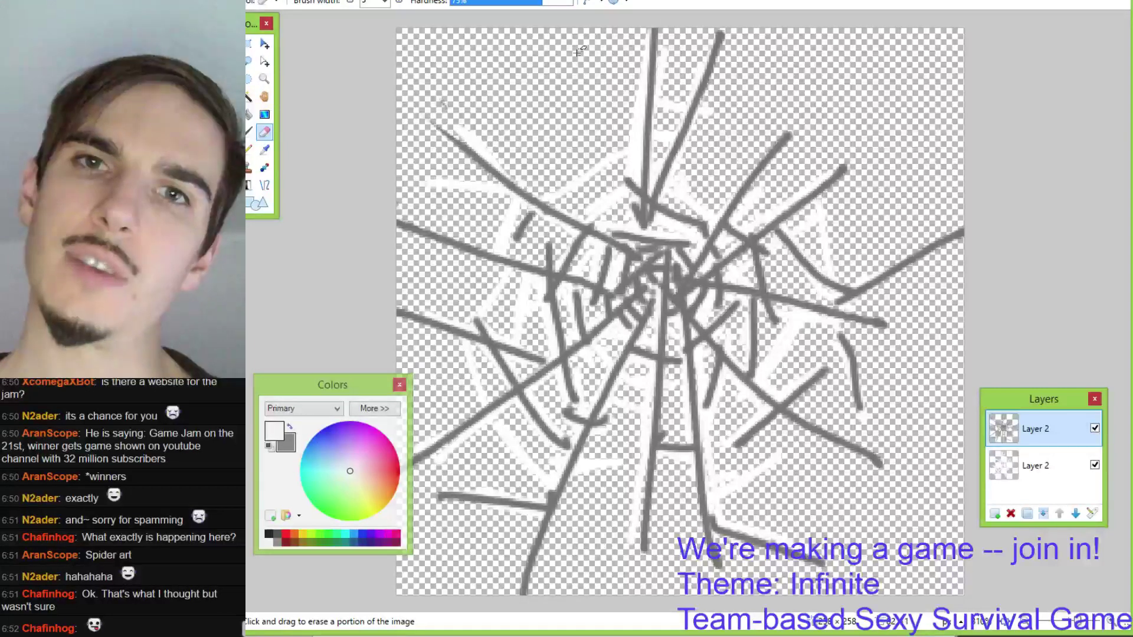
pyautogui.moveTo(639, 62); pyautogui.dragTo(653, 15)
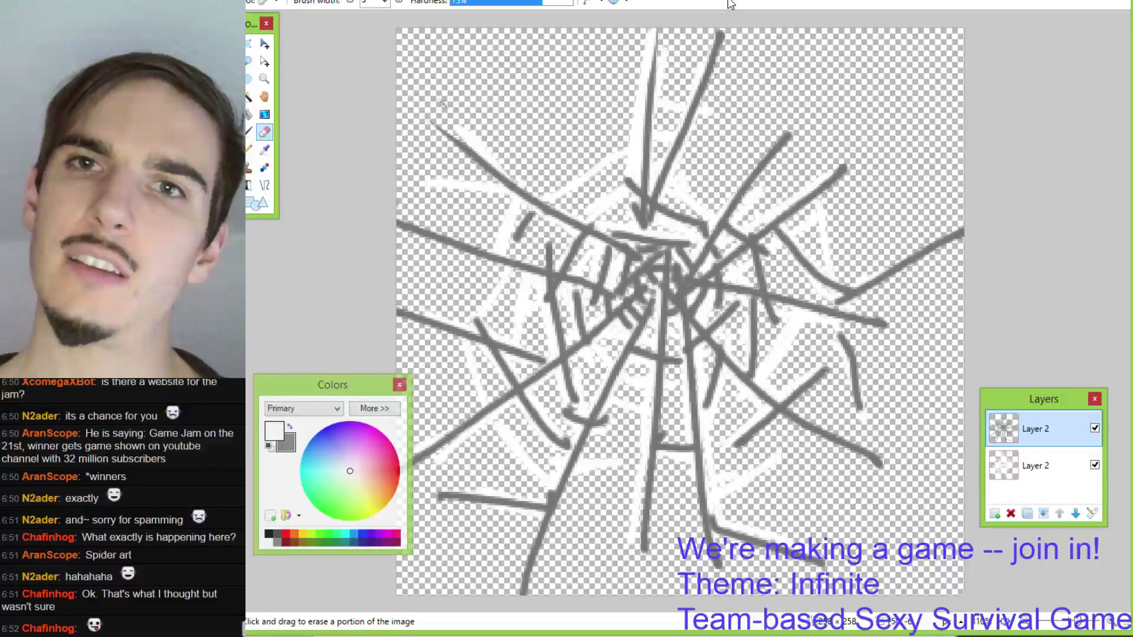
pyautogui.moveTo(716, 59); pyautogui.dragTo(719, 42)
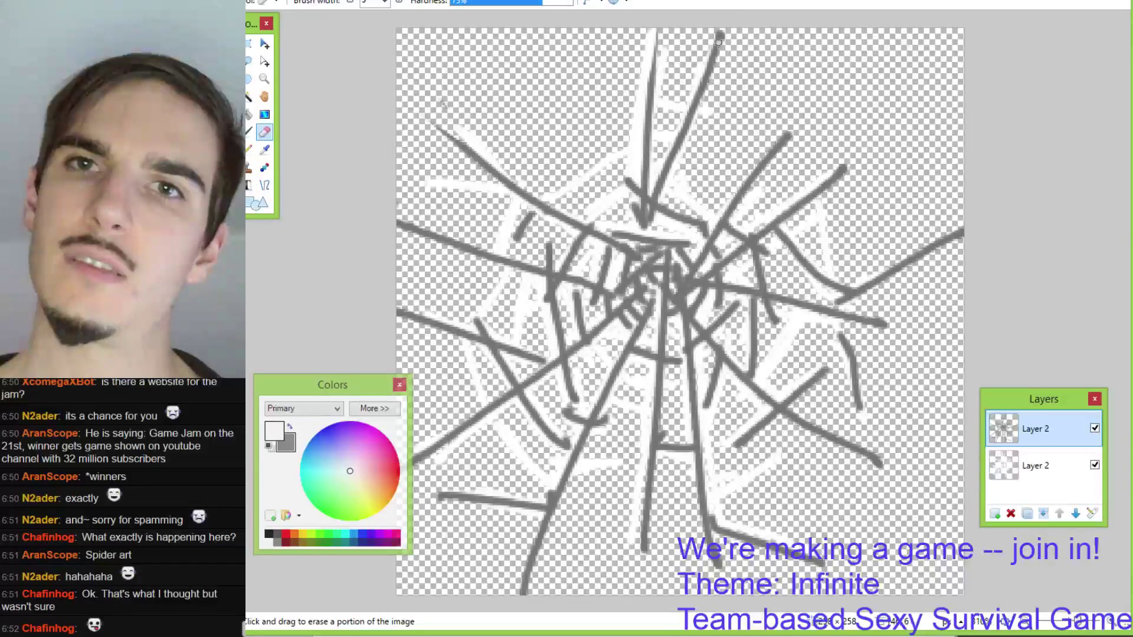
pyautogui.moveTo(789, 136); pyautogui.dragTo(797, 125)
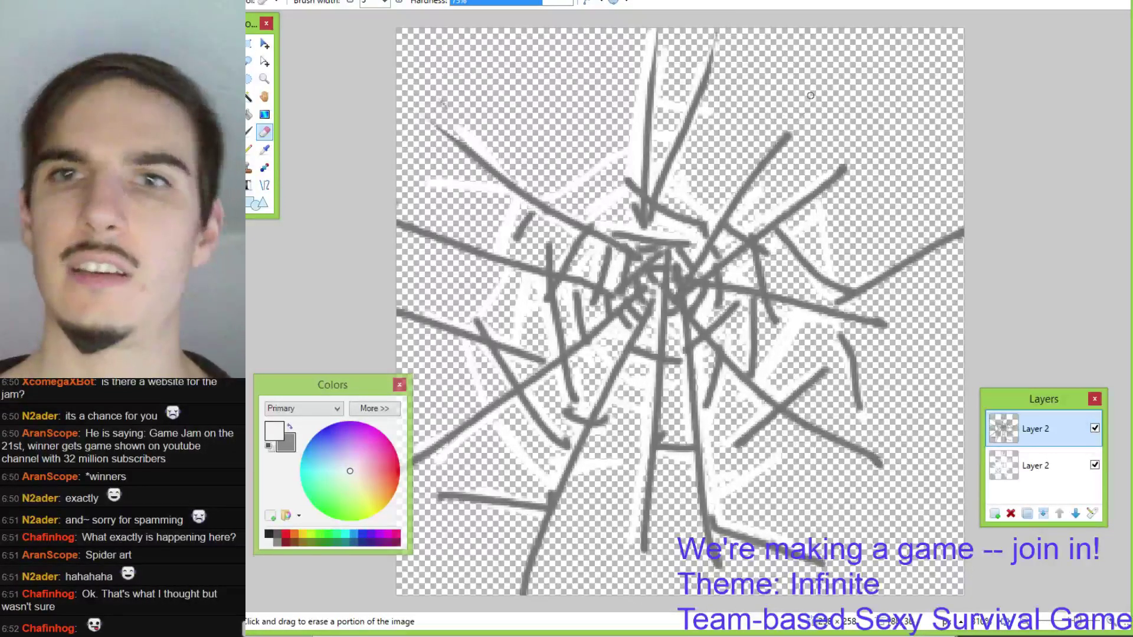
pyautogui.moveTo(842, 171); pyautogui.dragTo(838, 167)
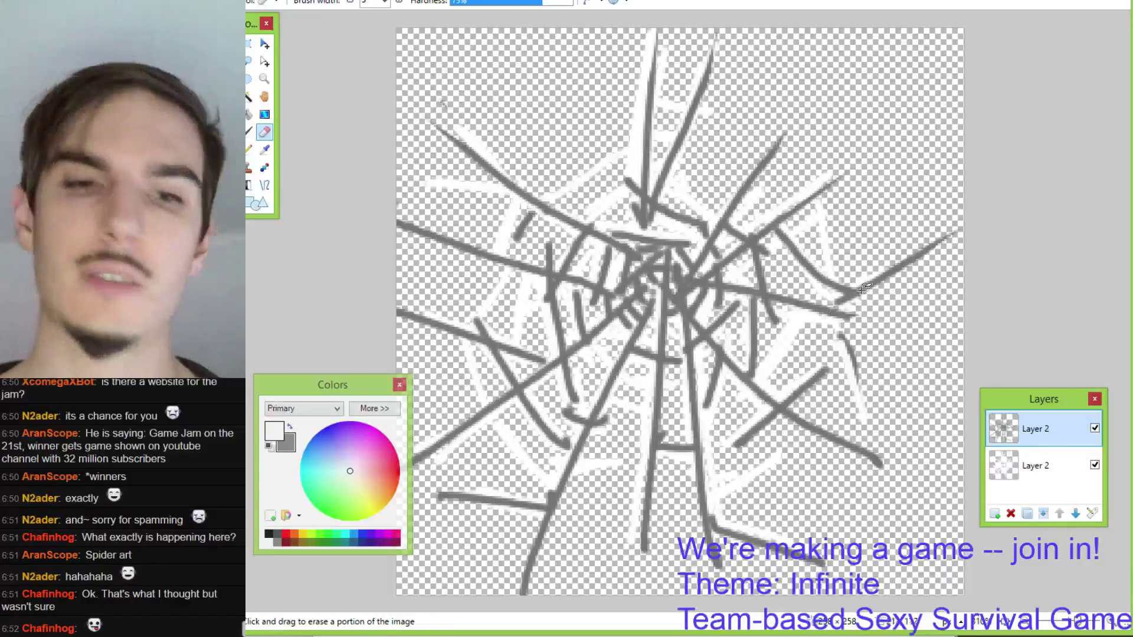
pyautogui.hotkey('ctrl', 'z')
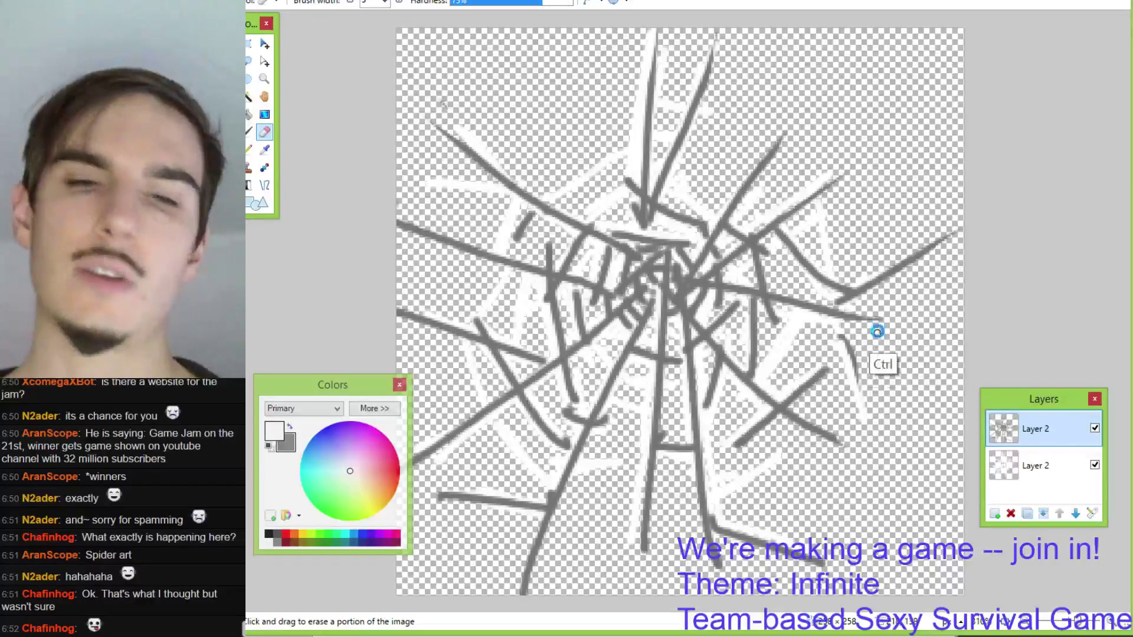
pyautogui.hotkey('ctrl', 'z')
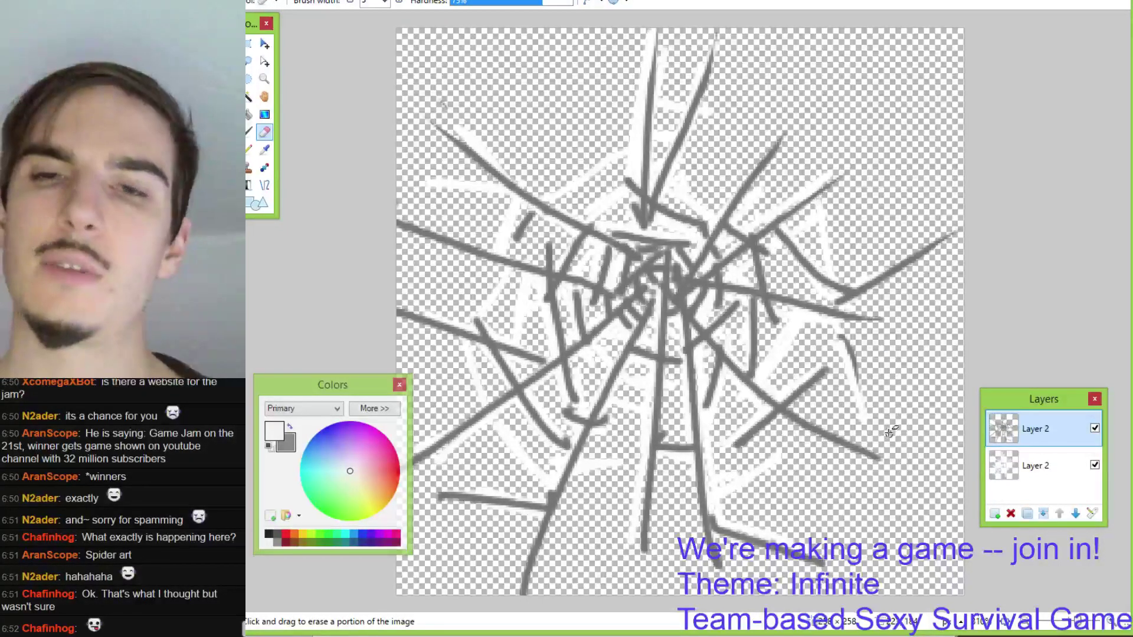
pyautogui.hotkey('ctrl', 'z')
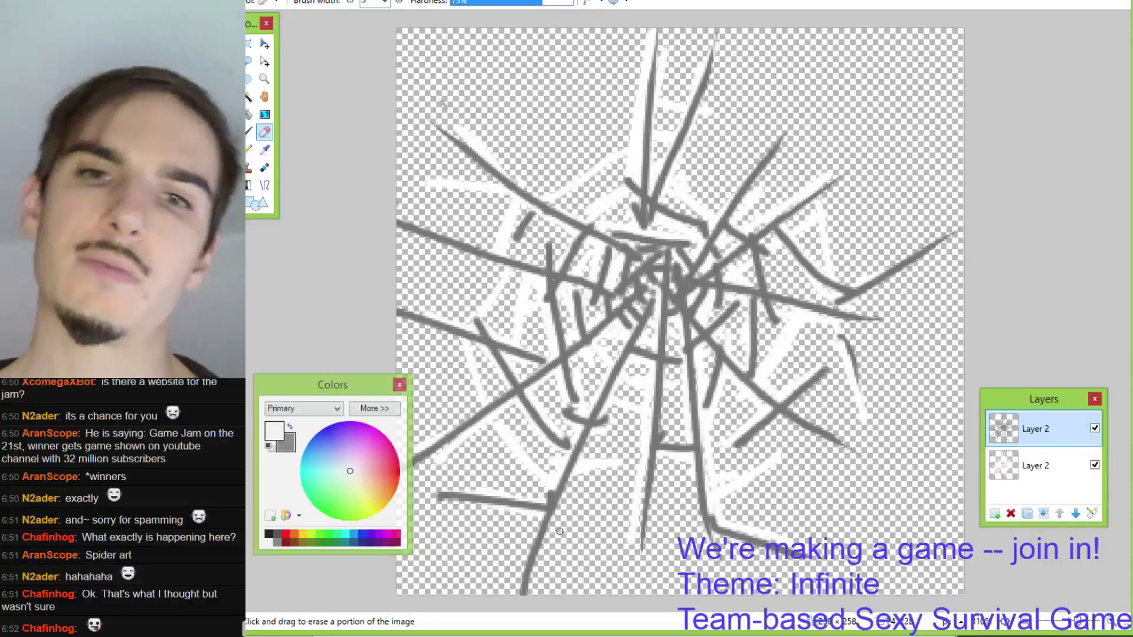
# - Trim the lower-left and left-edge stroke ends, merge the web layers down, and save
pyautogui.moveTo(551, 502); pyautogui.dragTo(531, 581)
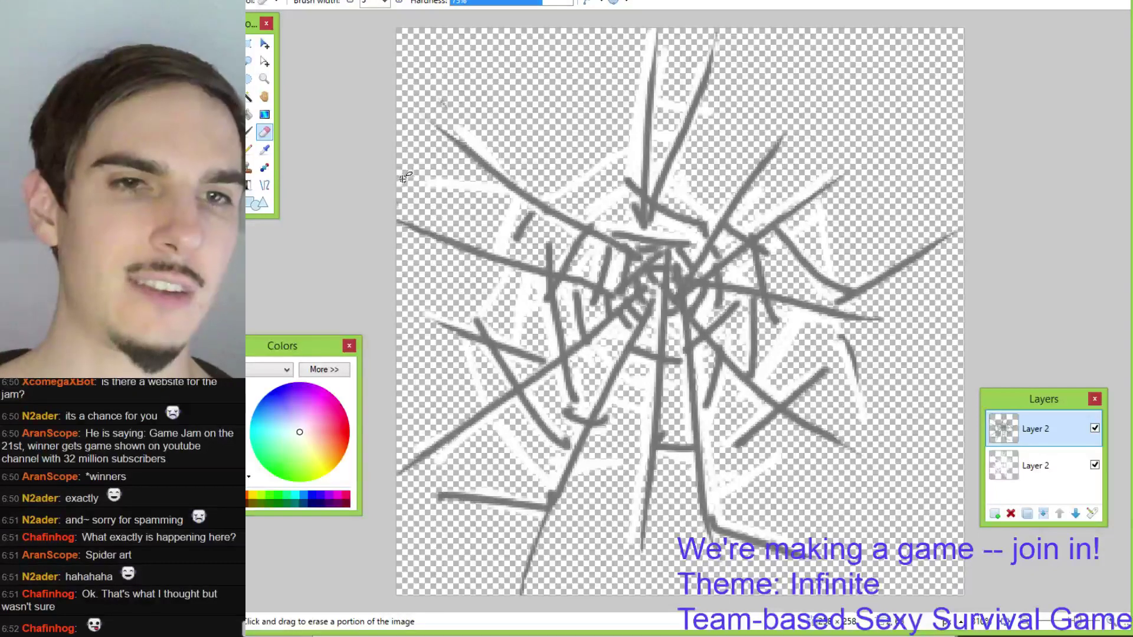
pyautogui.moveTo(386, 214); pyautogui.dragTo(420, 231)
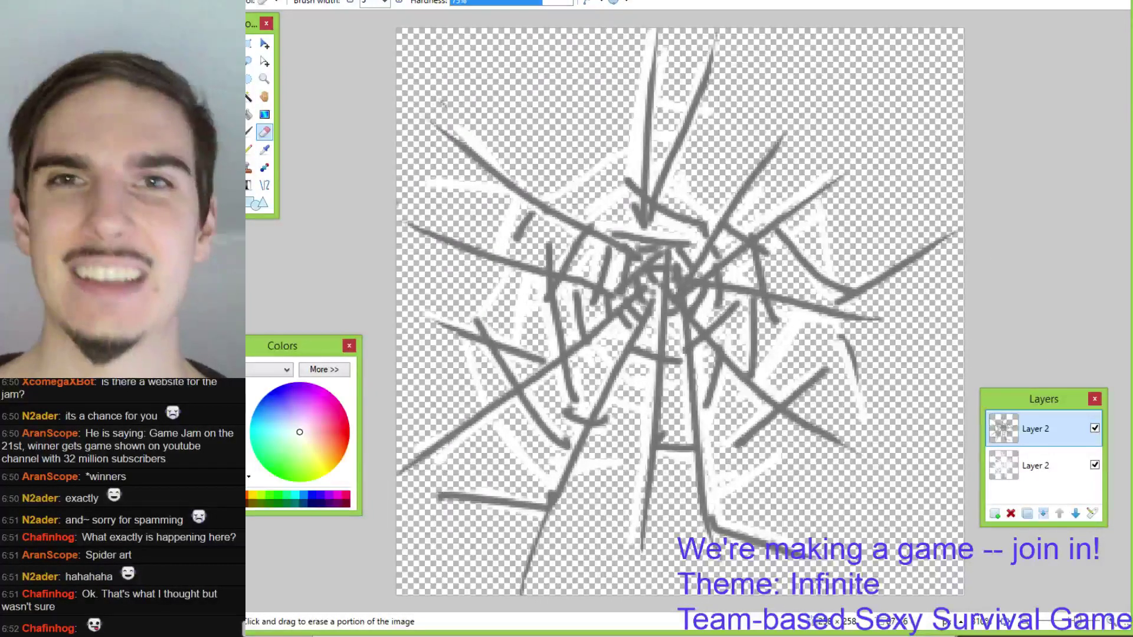
pyautogui.click(1041, 516)
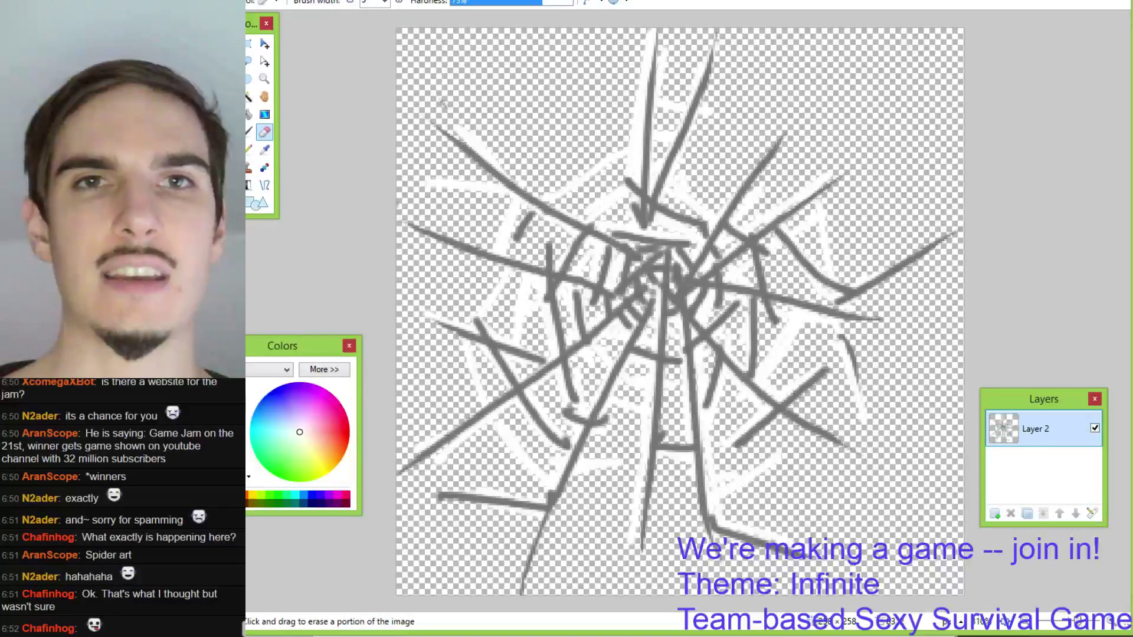
pyautogui.hotkey('ctrl', 's')
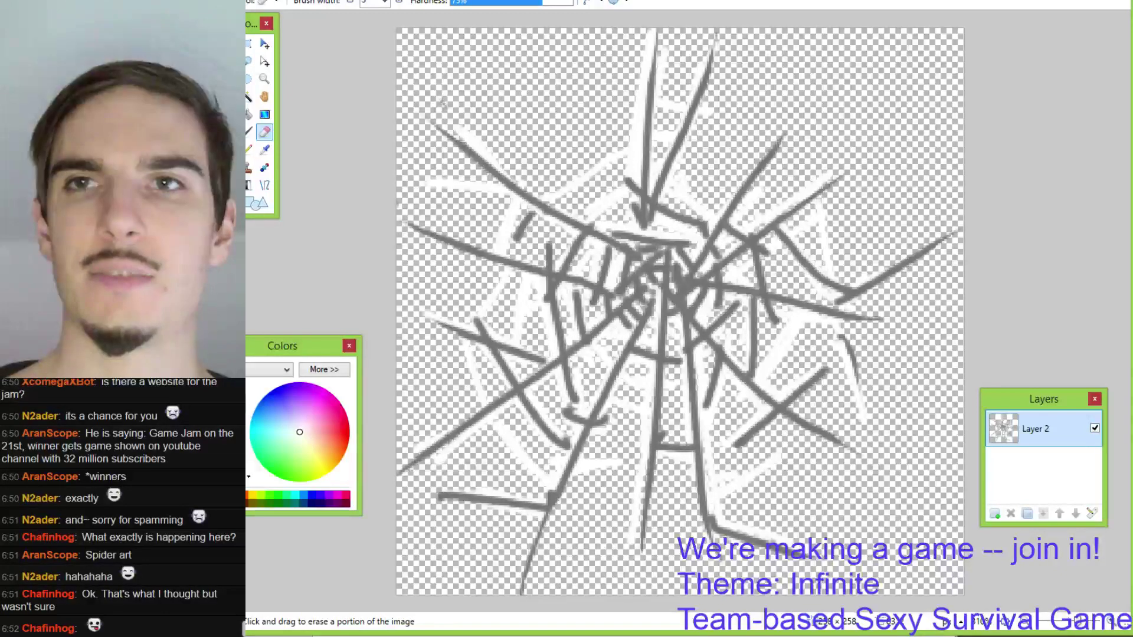
pyautogui.hotkey('alt', 'Tab')
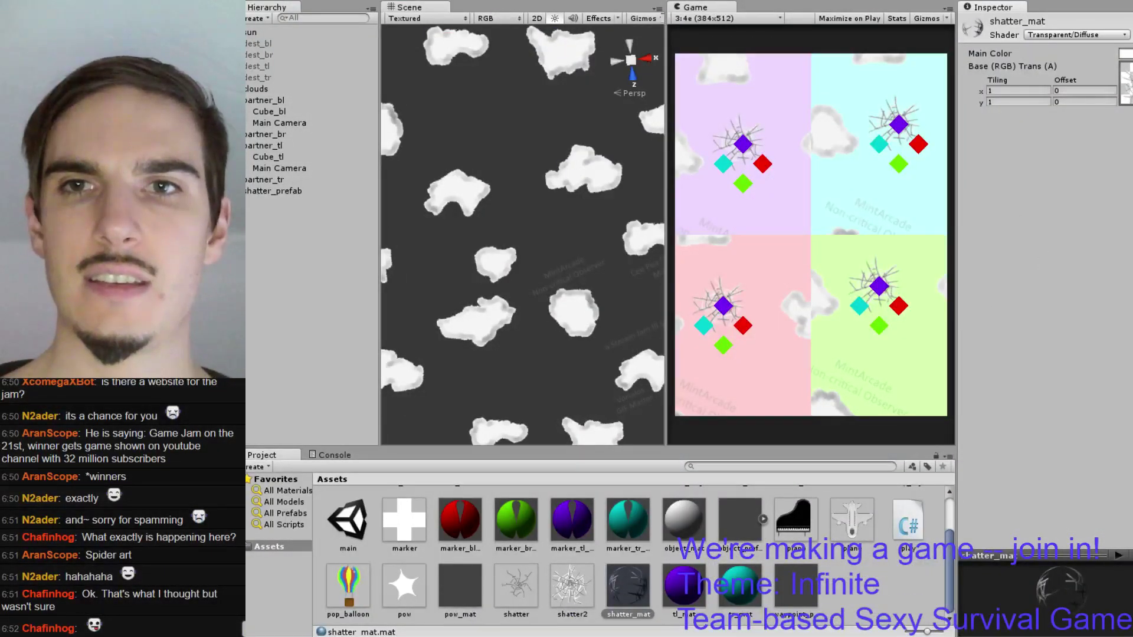
# - Deselect in the Project panel to view the updated texture, then go back to Paint.NET
pyautogui.click(868, 564)
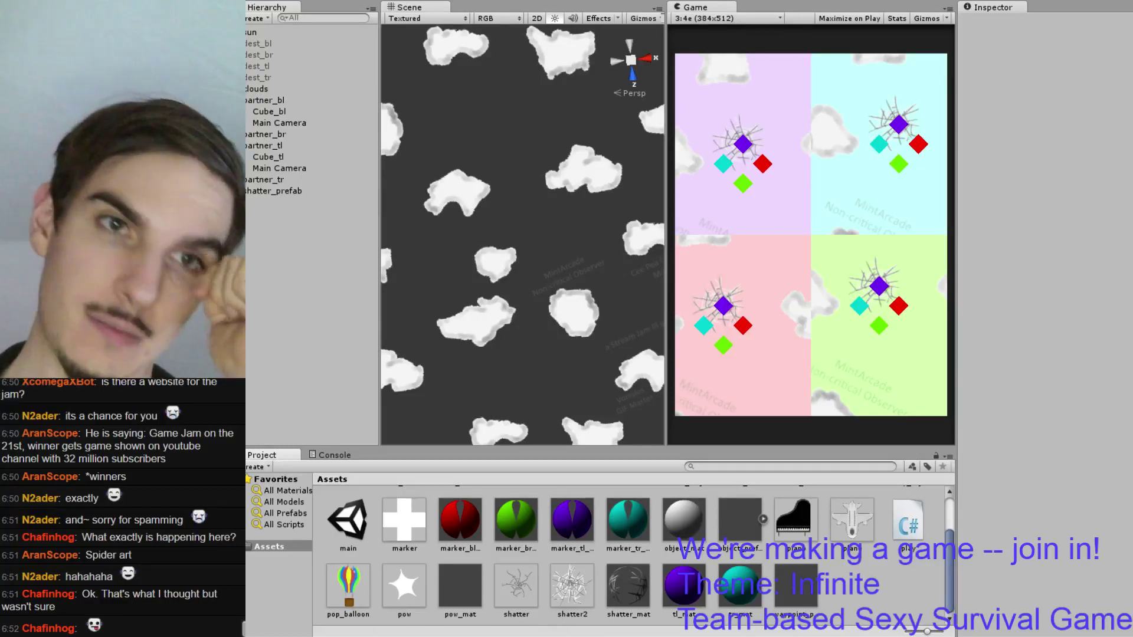
pyautogui.hotkey('alt', 'Tab')
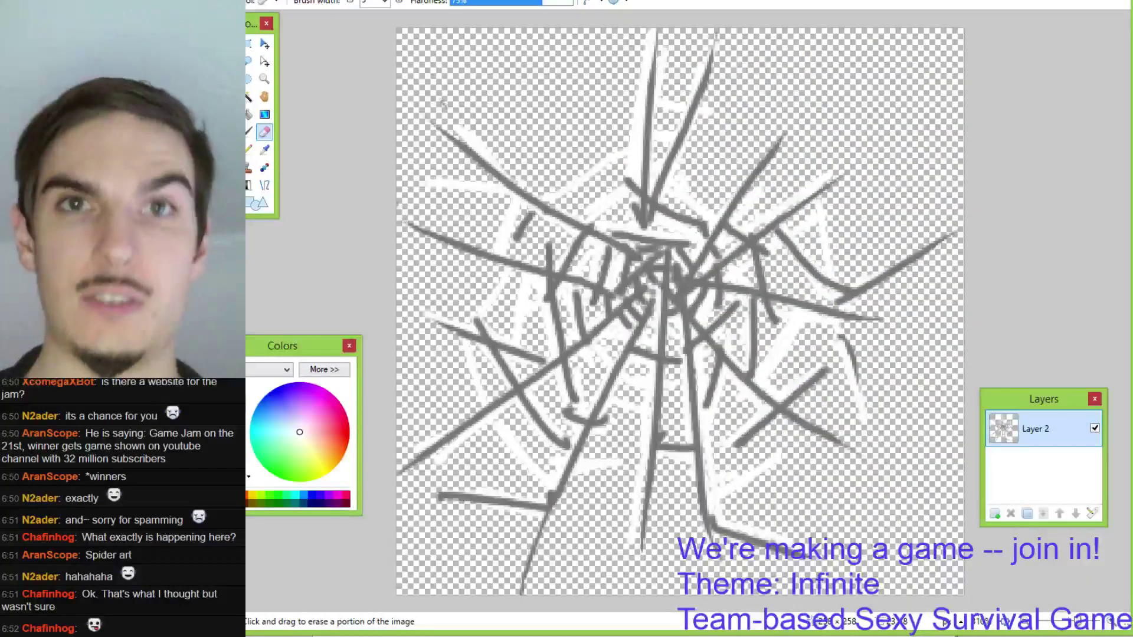
# - Apply Brightness/Contrast with brightness 28 and contrast -64 to the crack drawing
pyautogui.hotkey('alt', 'a')
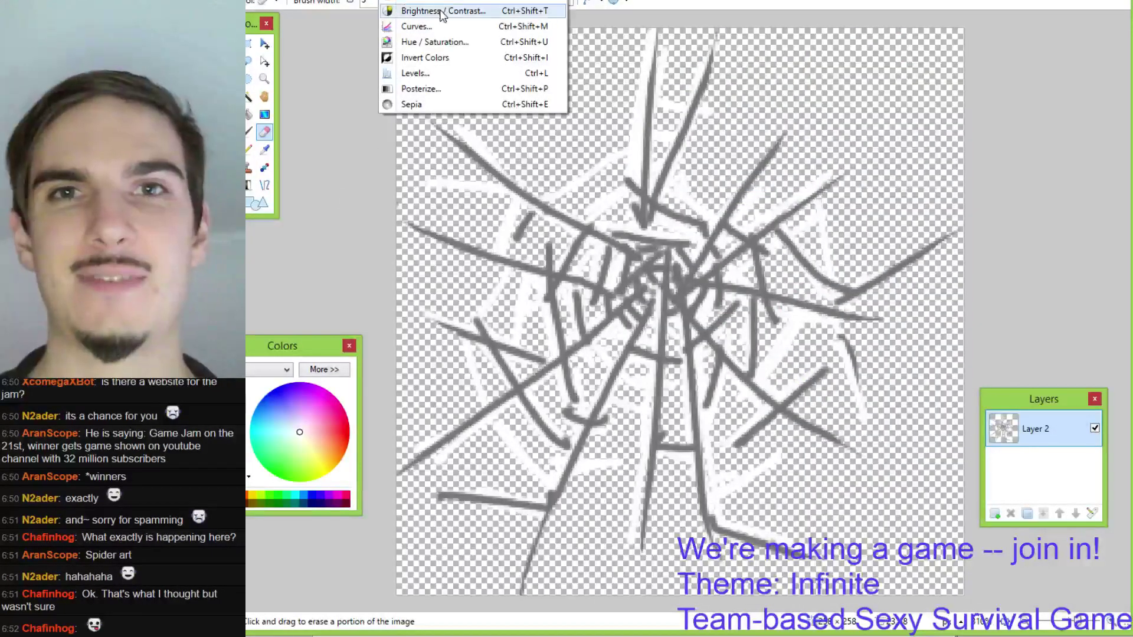
pyautogui.click(443, 11)
pyautogui.moveTo(675, 226); pyautogui.dragTo(951, 189)
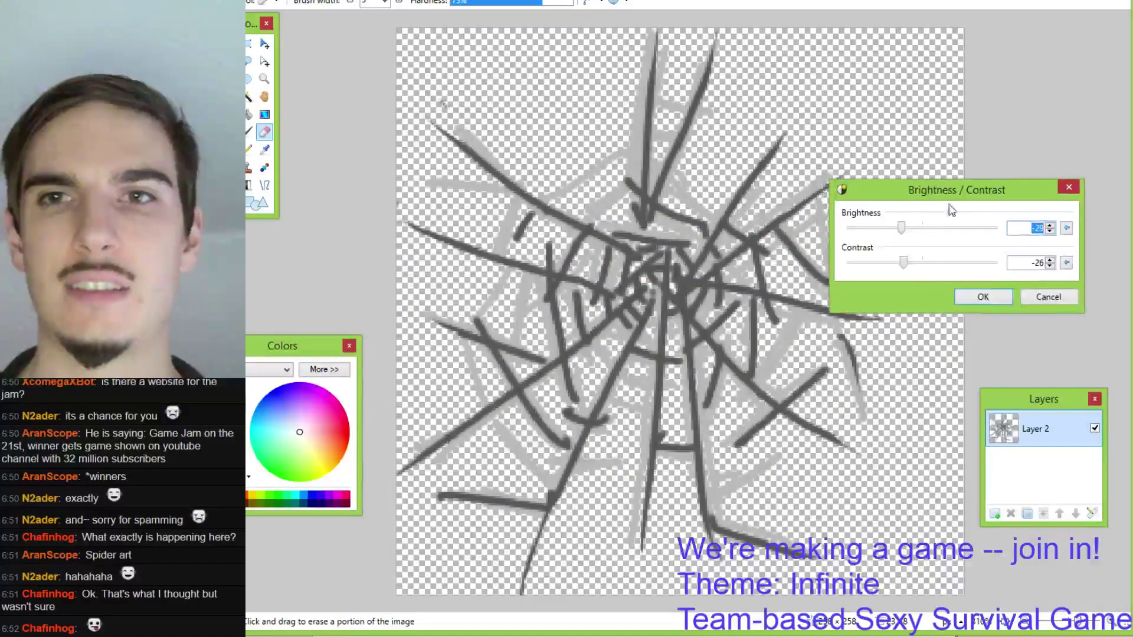
pyautogui.moveTo(910, 270); pyautogui.dragTo(914, 270)
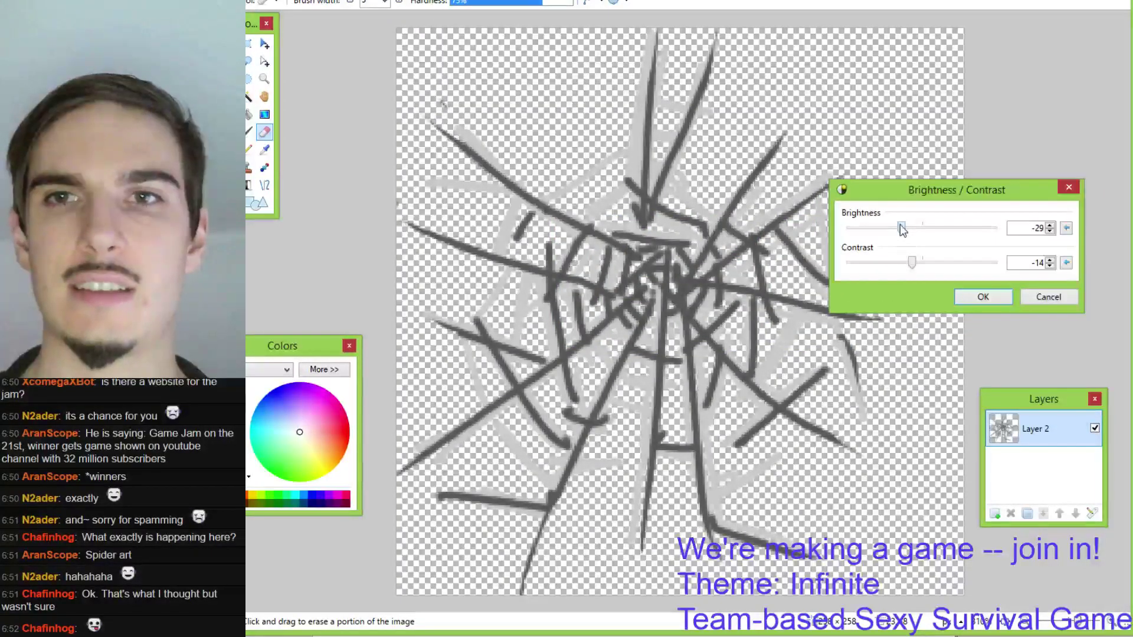
pyautogui.moveTo(902, 228)
pyautogui.mouseDown()
pyautogui.moveTo(929, 230)
pyautogui.moveTo(917, 229)
pyautogui.mouseUp()
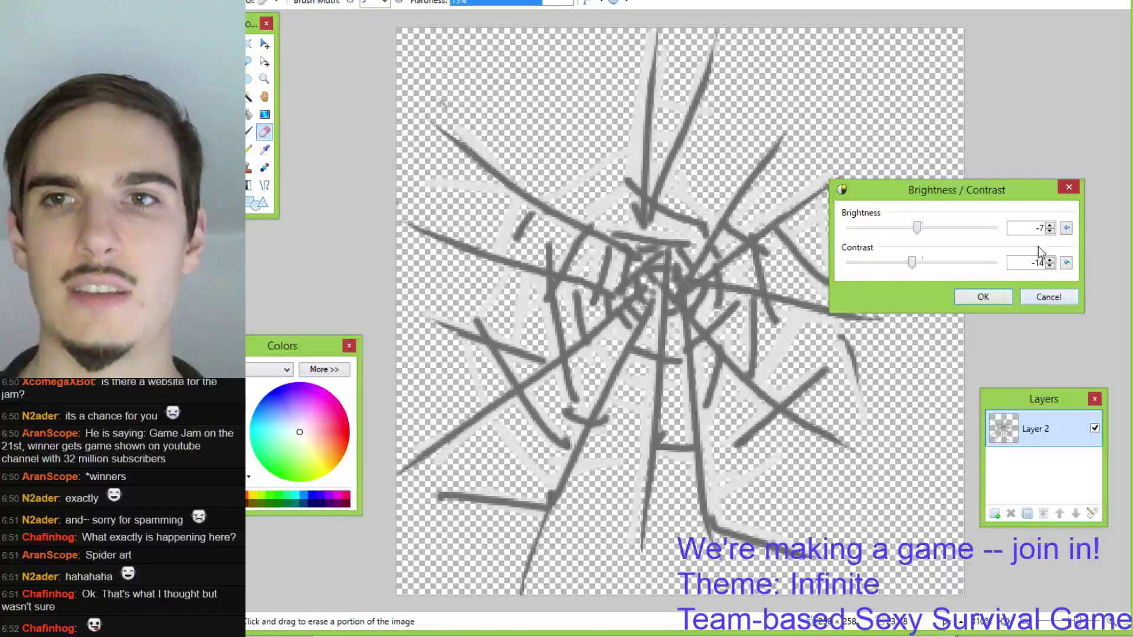
pyautogui.write('0')
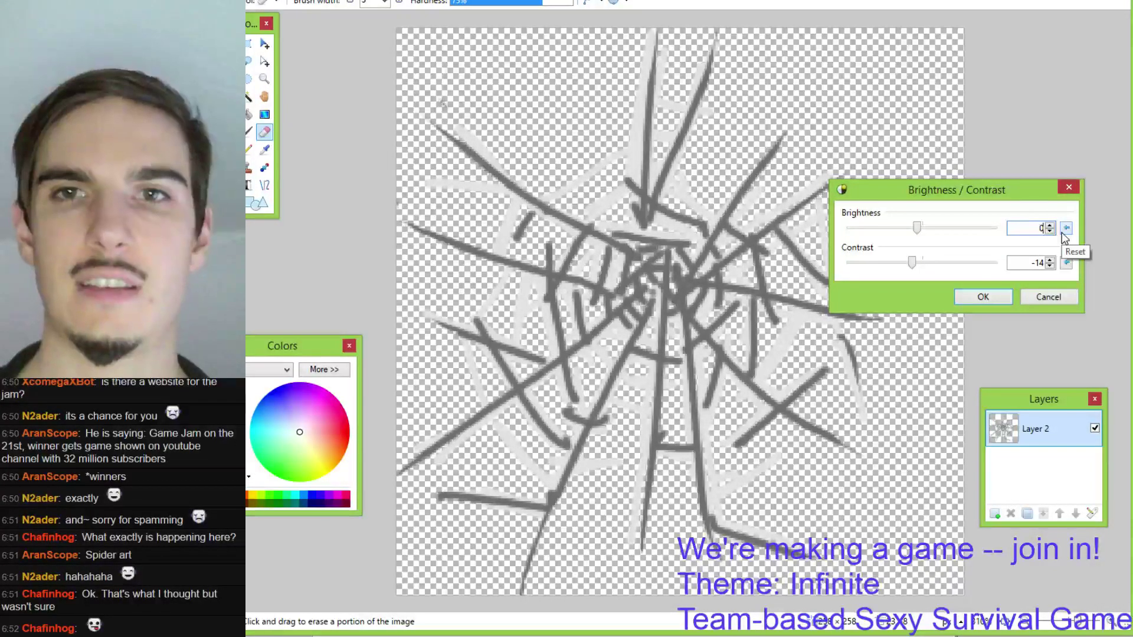
pyautogui.moveTo(912, 265); pyautogui.dragTo(896, 266)
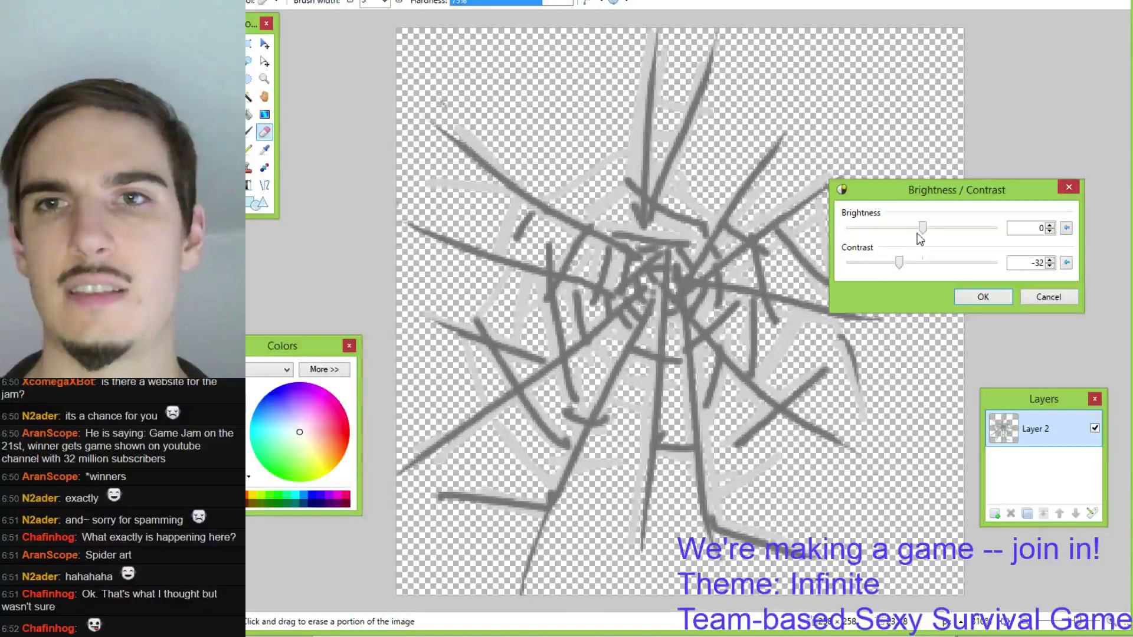
pyautogui.moveTo(923, 228); pyautogui.dragTo(936, 230)
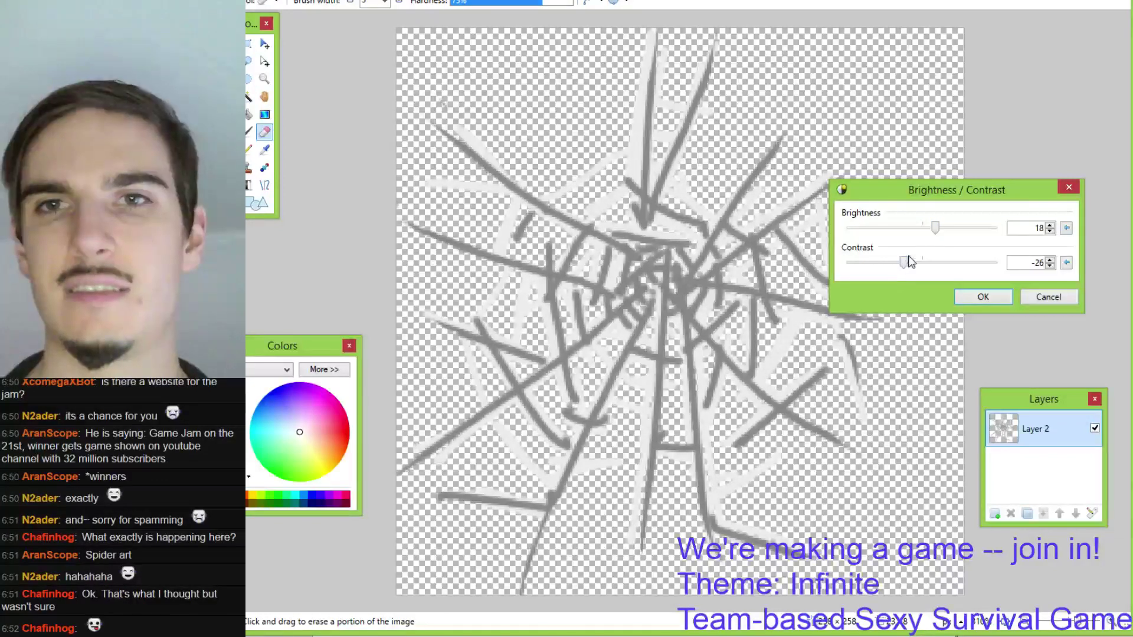
pyautogui.moveTo(935, 232); pyautogui.dragTo(920, 232)
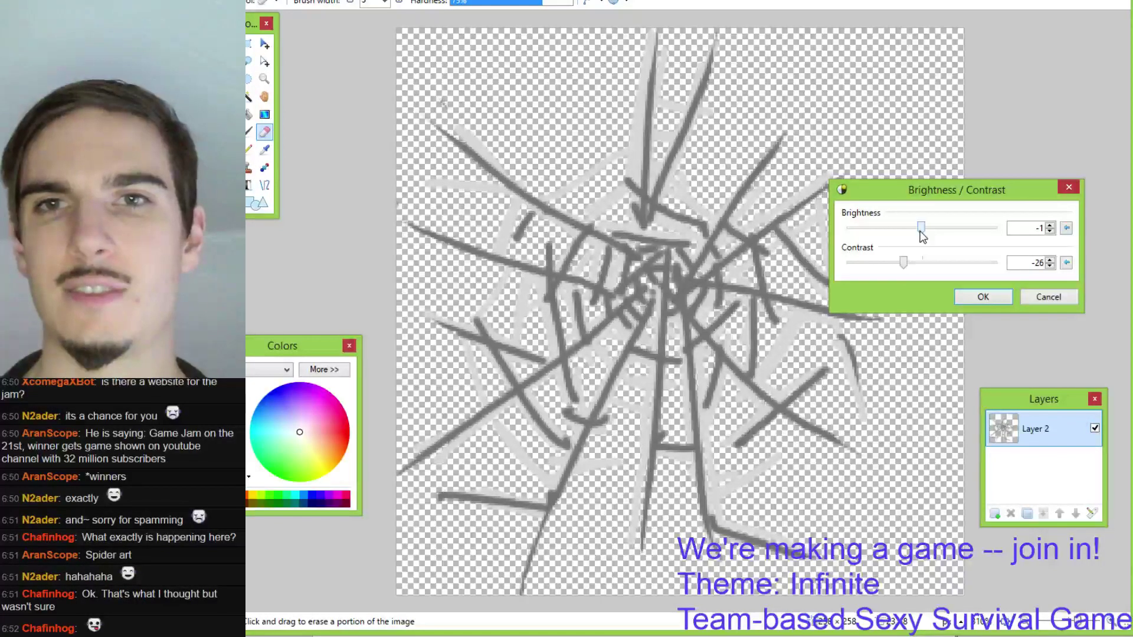
pyautogui.write('0')
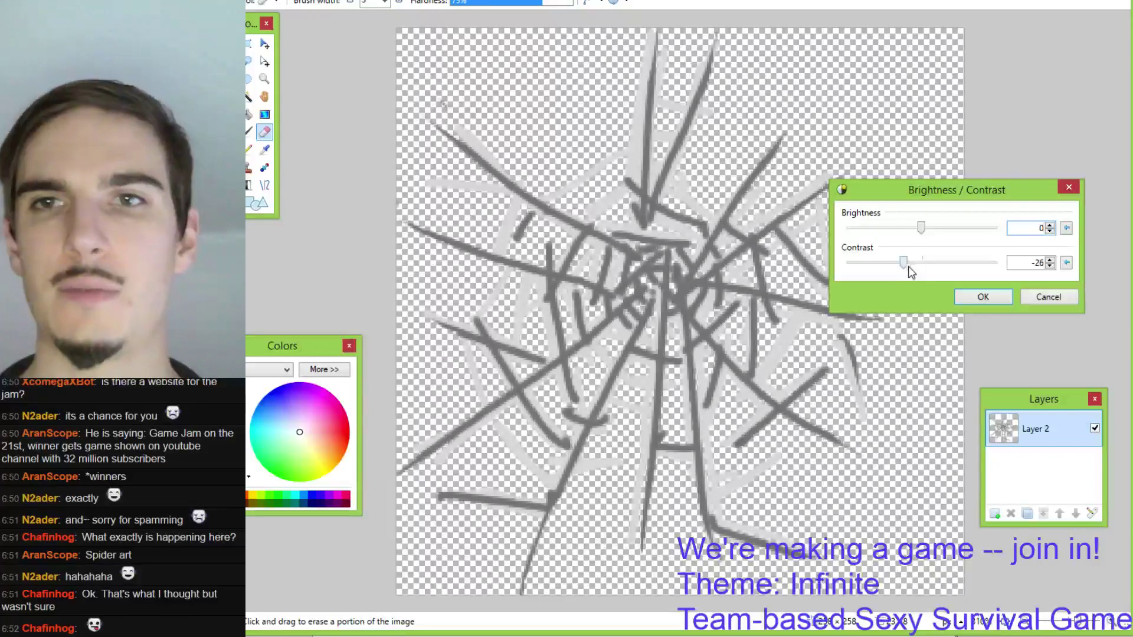
pyautogui.moveTo(906, 266)
pyautogui.mouseDown()
pyautogui.moveTo(863, 276)
pyautogui.moveTo(878, 282)
pyautogui.mouseUp()
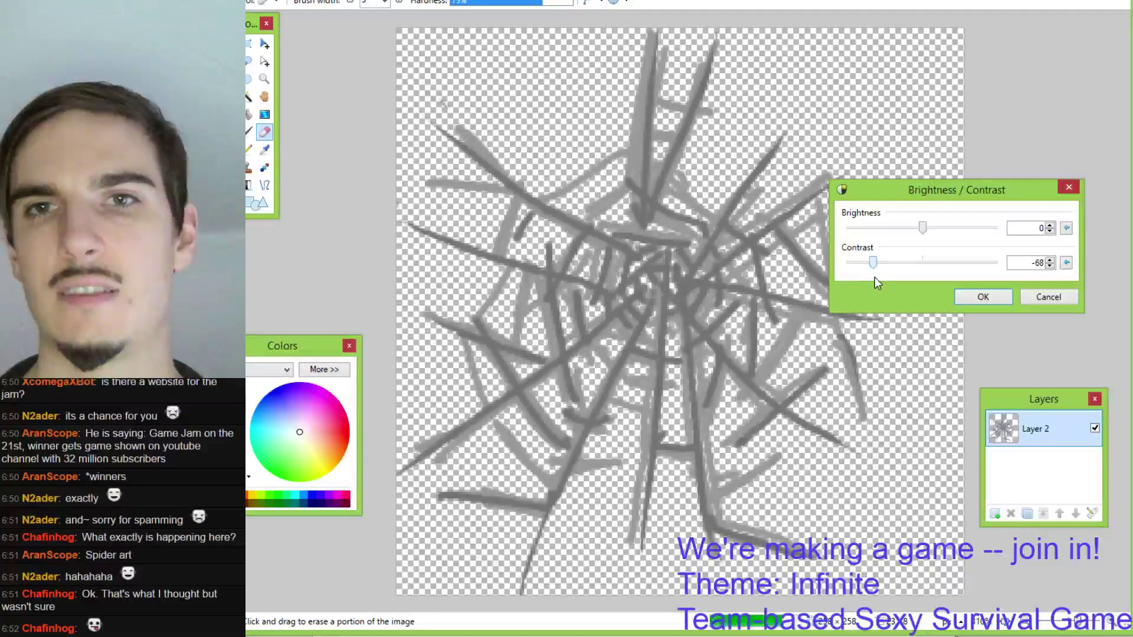
pyautogui.moveTo(923, 228); pyautogui.dragTo(942, 229)
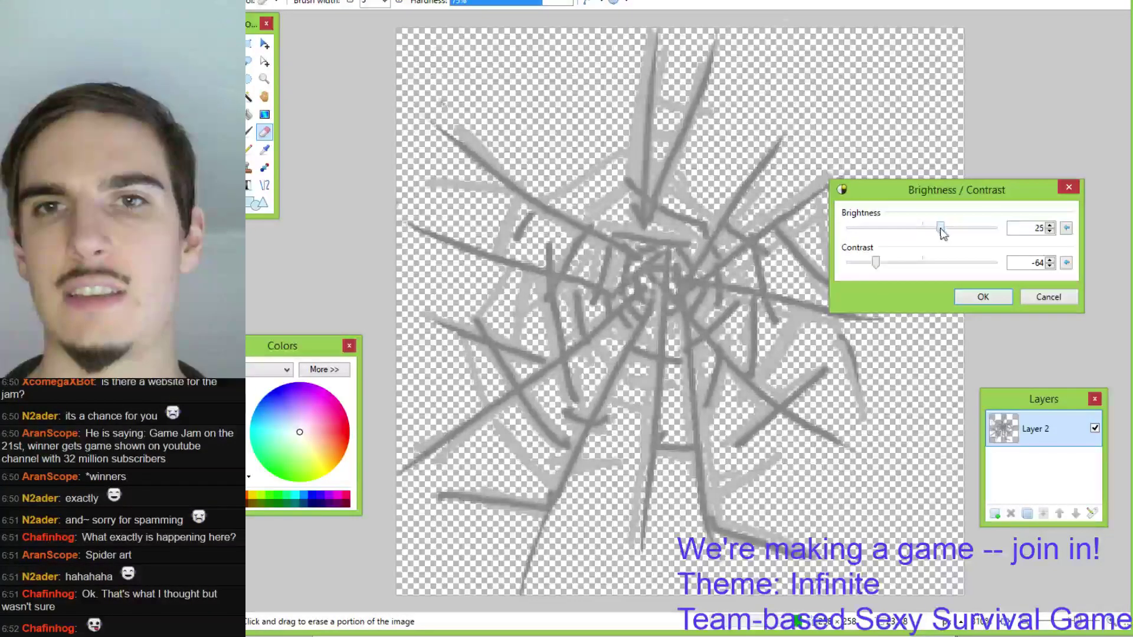
pyautogui.click(984, 297)
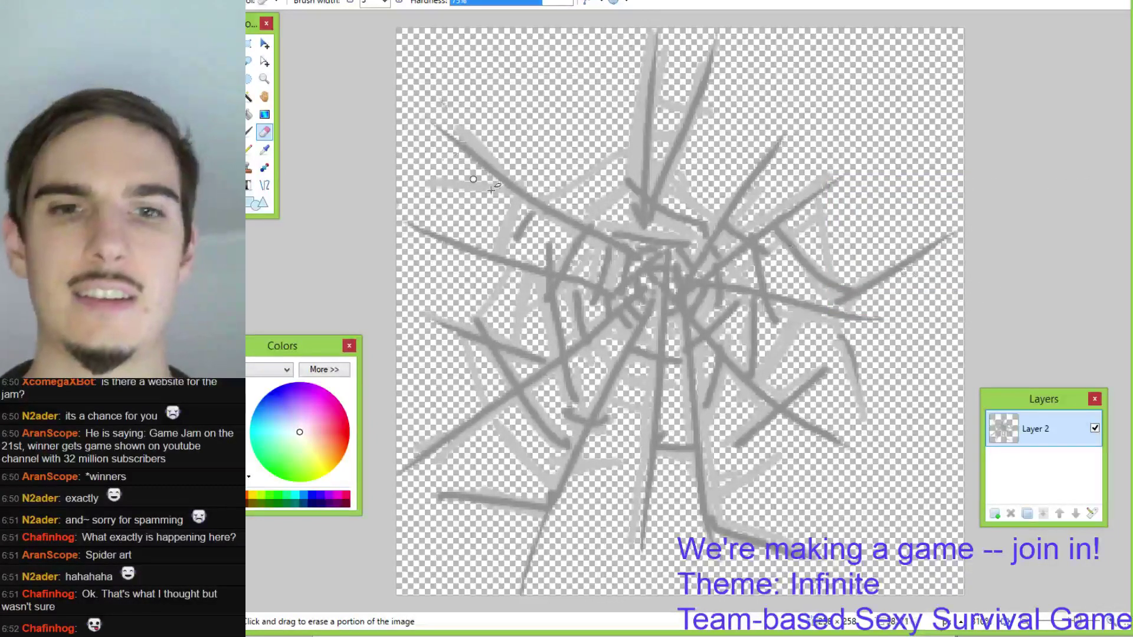
# - Save the lightened crack drawing, check it in Unity's Game view, then return to Paint.NET
pyautogui.hotkey('ctrl', 's')
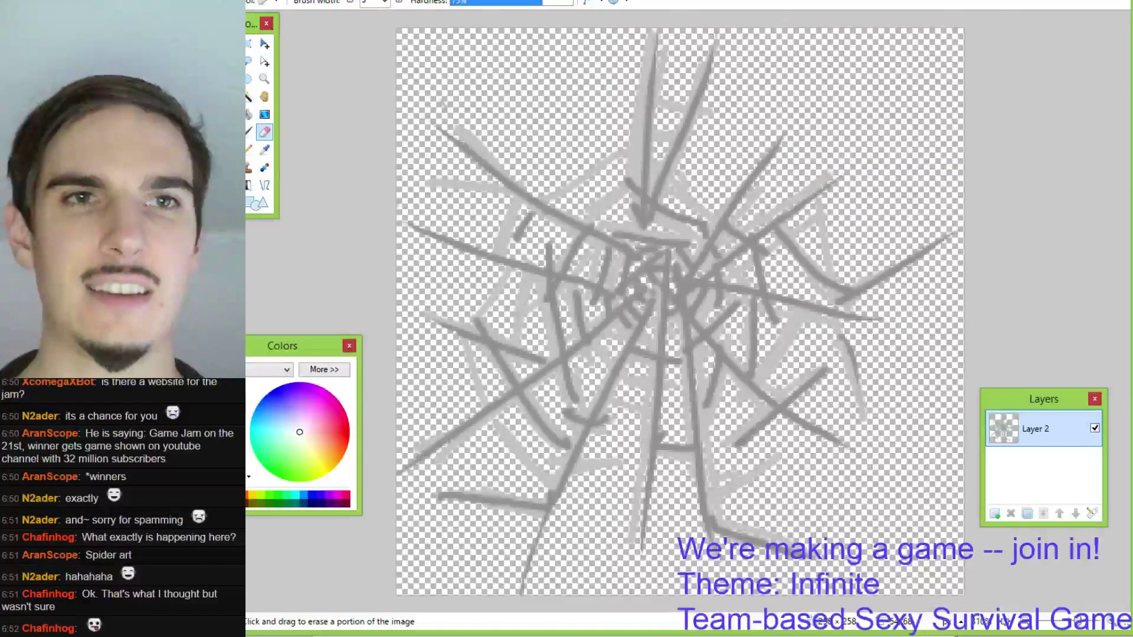
pyautogui.hotkey('alt', 'Tab')
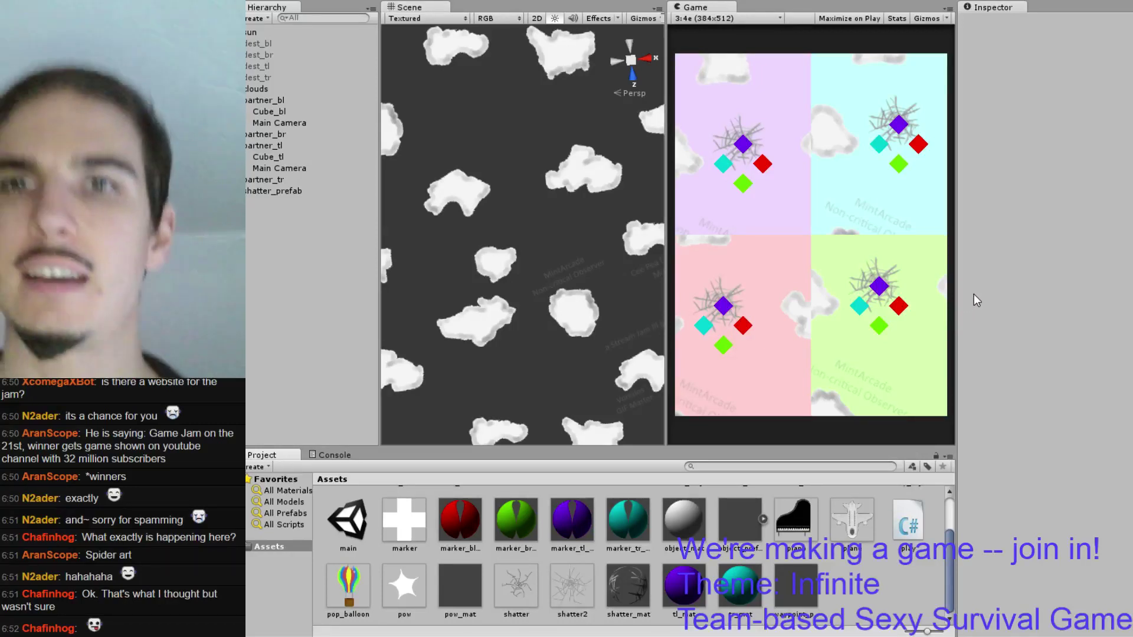
pyautogui.hotkey('alt', 'Tab')
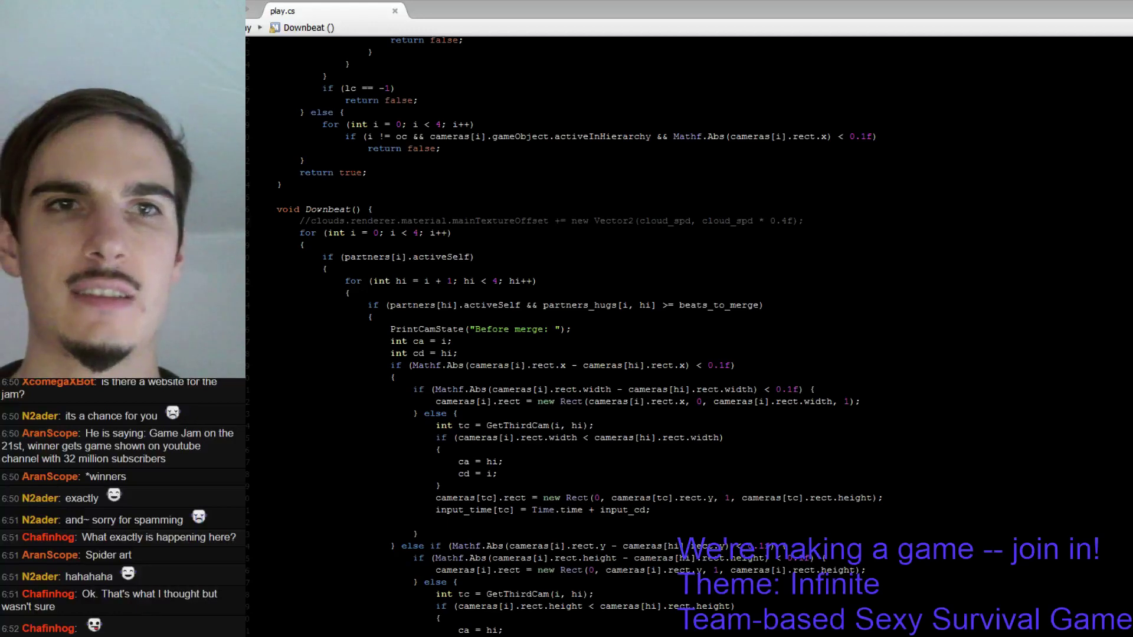
pyautogui.hotkey('alt', 'Tab')
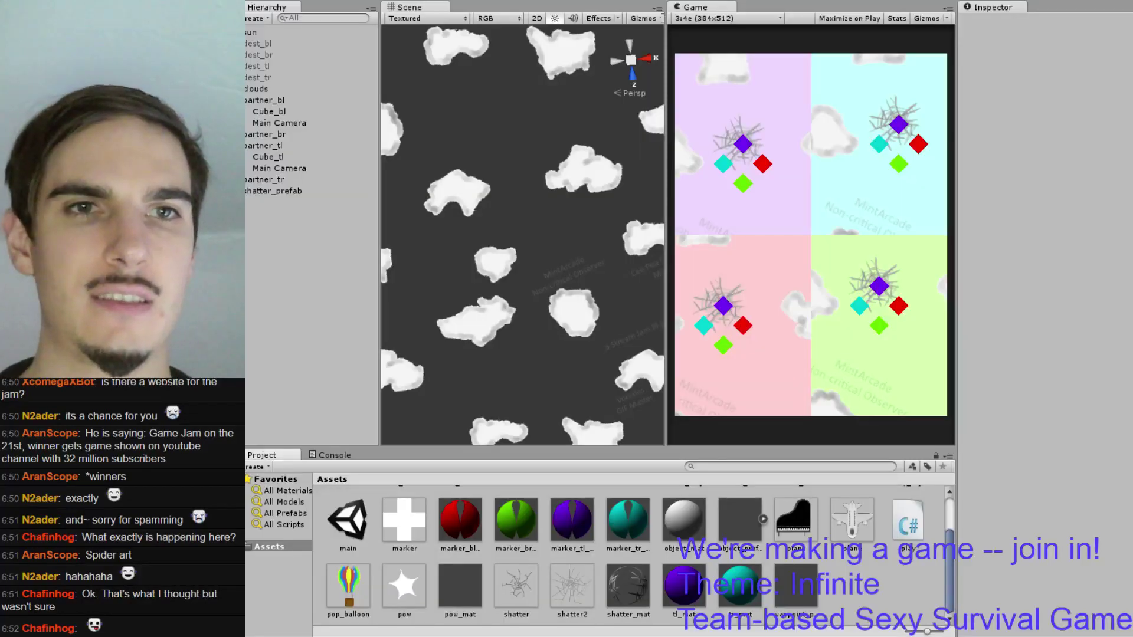
pyautogui.hotkey('alt', 'Tab')
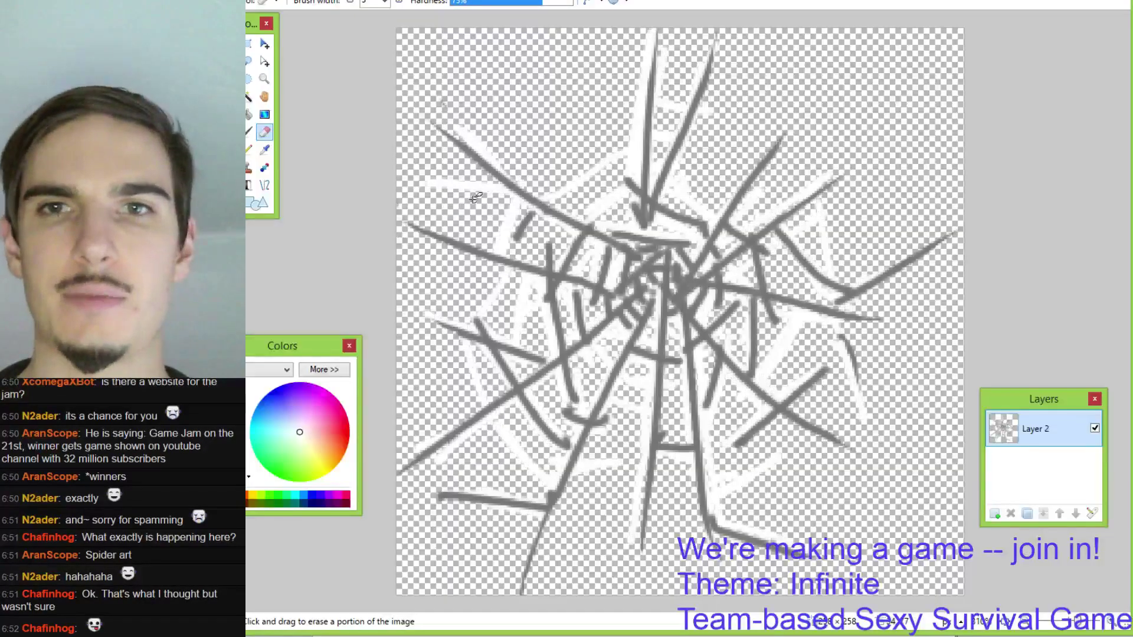
# - Apply Brightness/Contrast with brightness 28 and contrast -54 to the shatter drawing
pyautogui.click(413, 1)
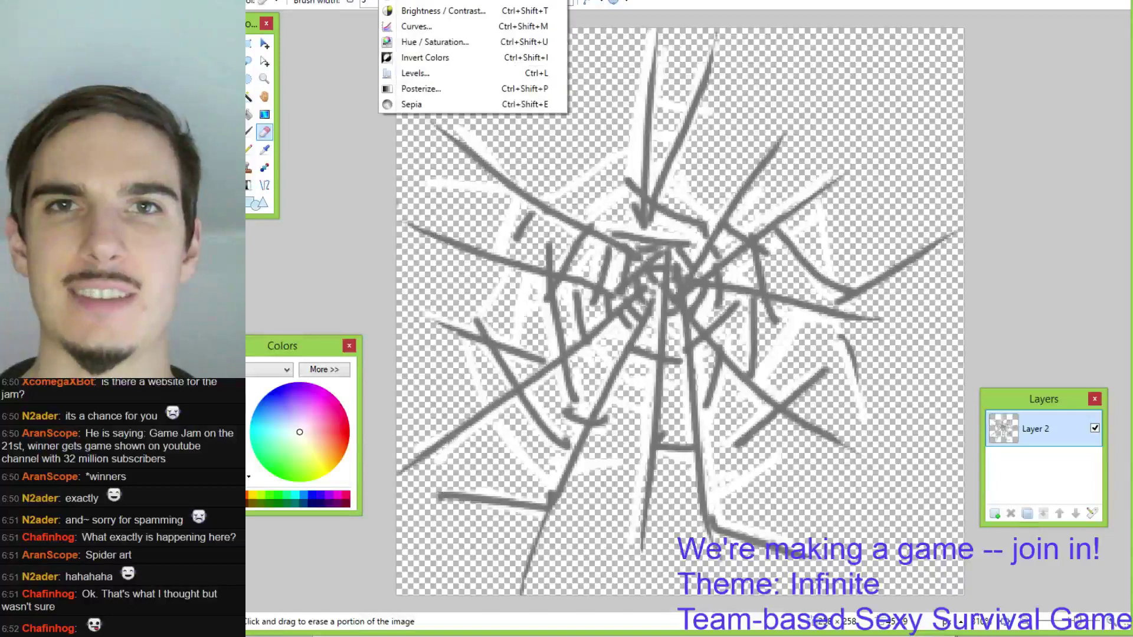
pyautogui.click(437, 13)
pyautogui.moveTo(735, 239); pyautogui.dragTo(1033, 206)
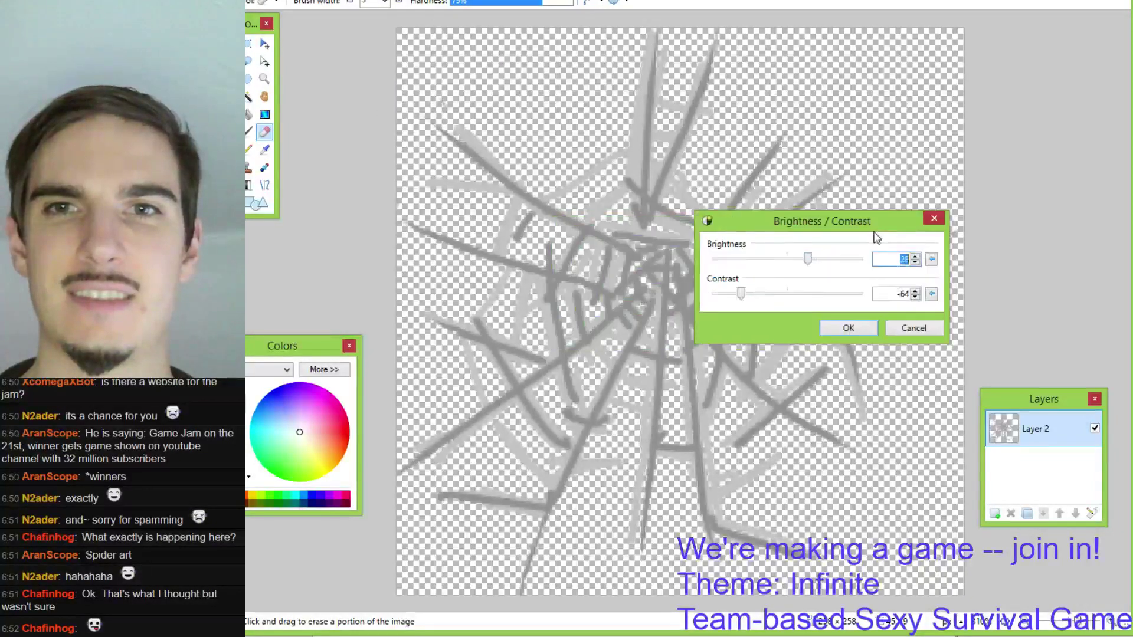
pyautogui.moveTo(907, 269); pyautogui.dragTo(913, 268)
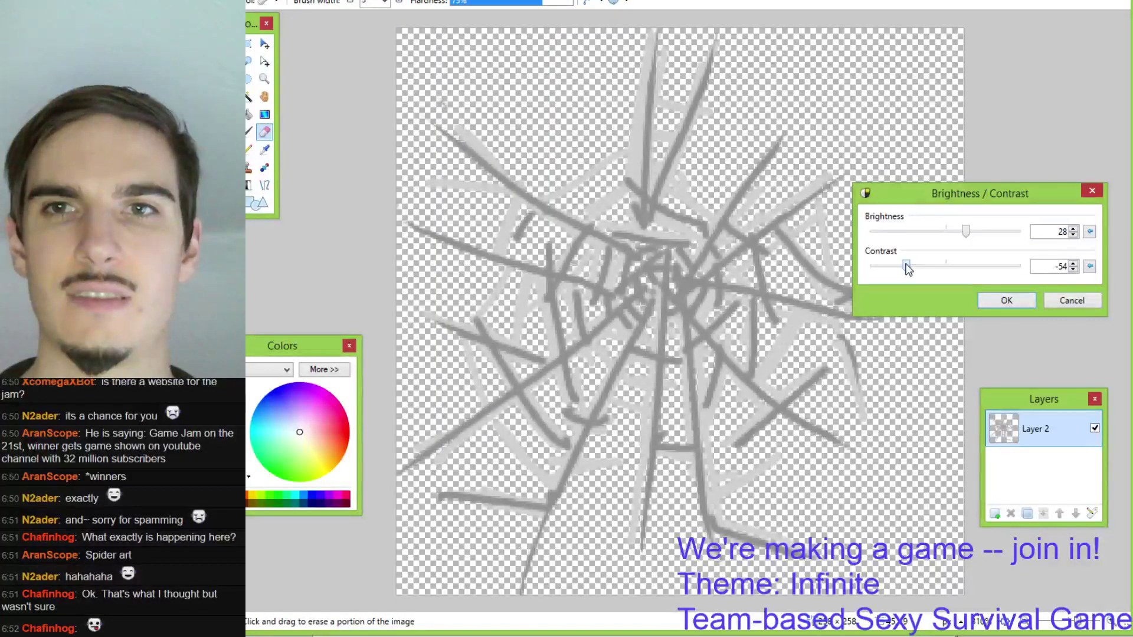
pyautogui.click(999, 299)
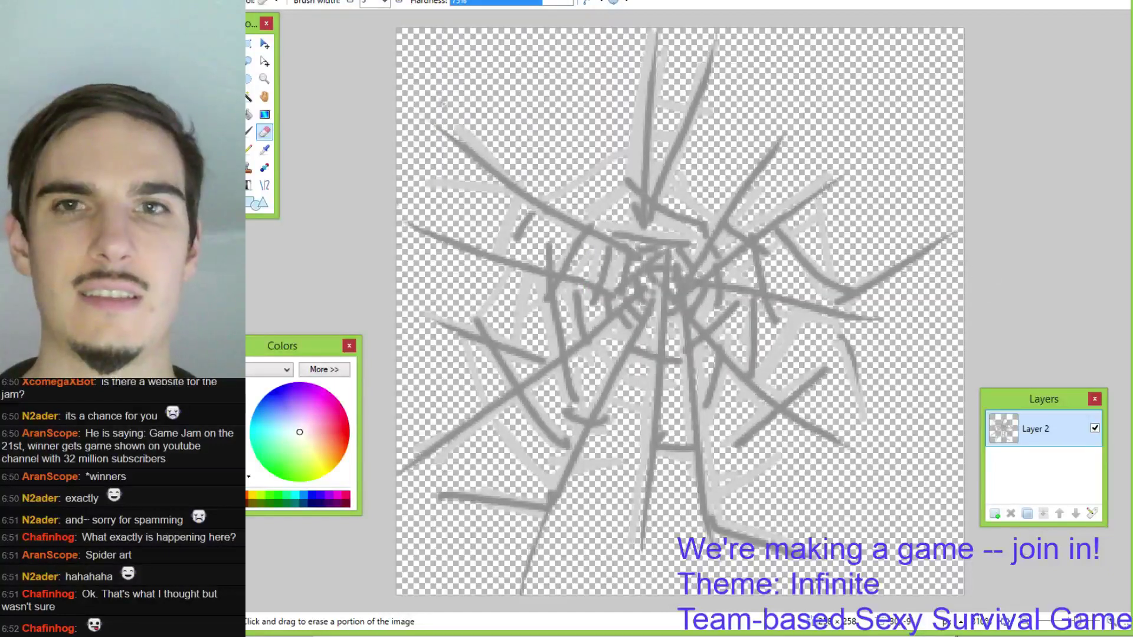
# - Compare the re-adjusted crack art between Paint.NET and Unity's Game view quadrants
pyautogui.hotkey('alt', 'Tab')
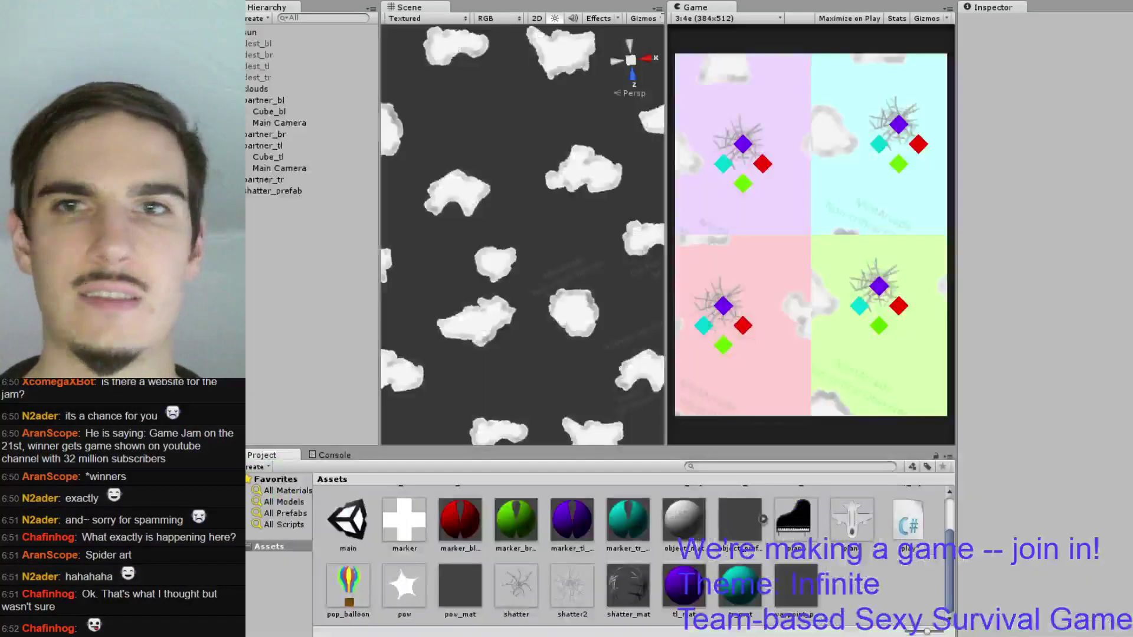
pyautogui.click(844, 138)
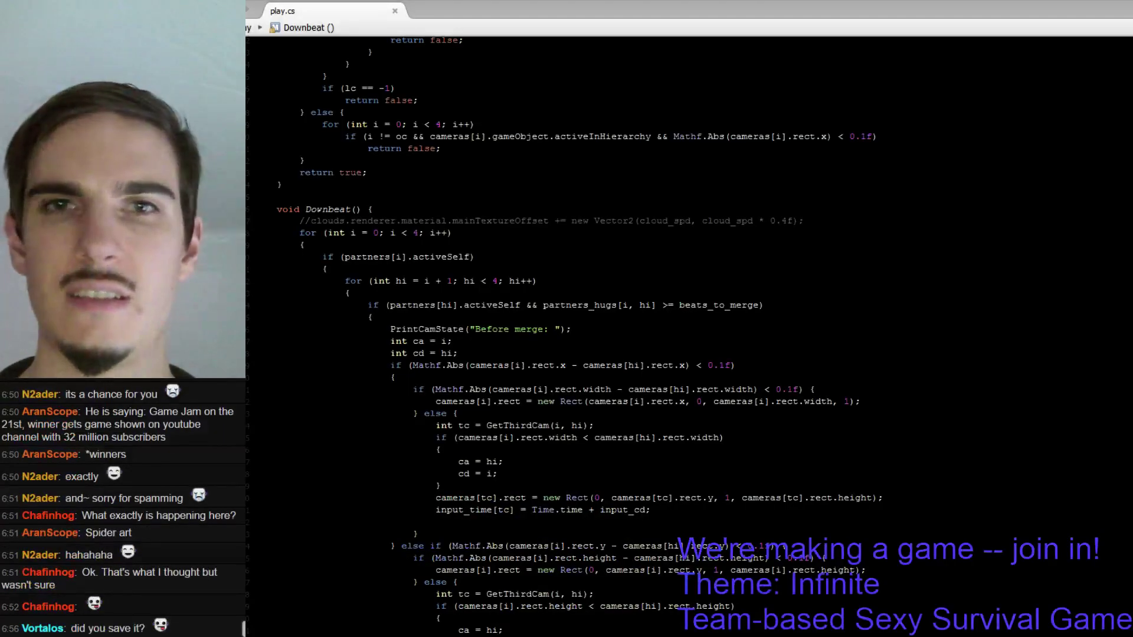
pyautogui.hotkey('alt', 'Tab')
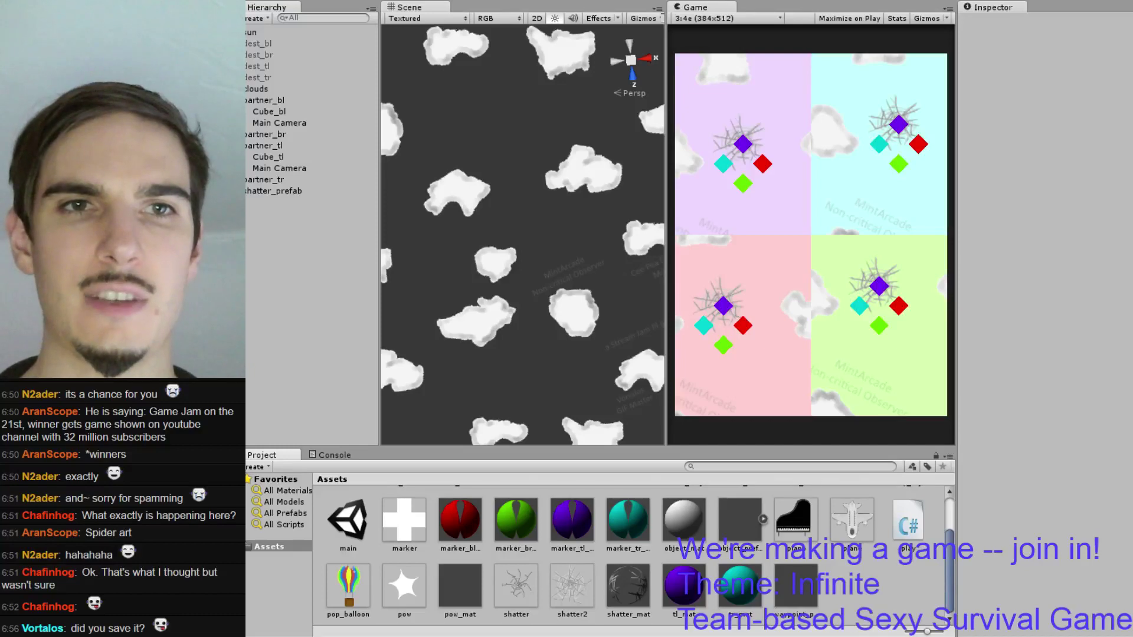
pyautogui.hotkey('alt', 'Tab')
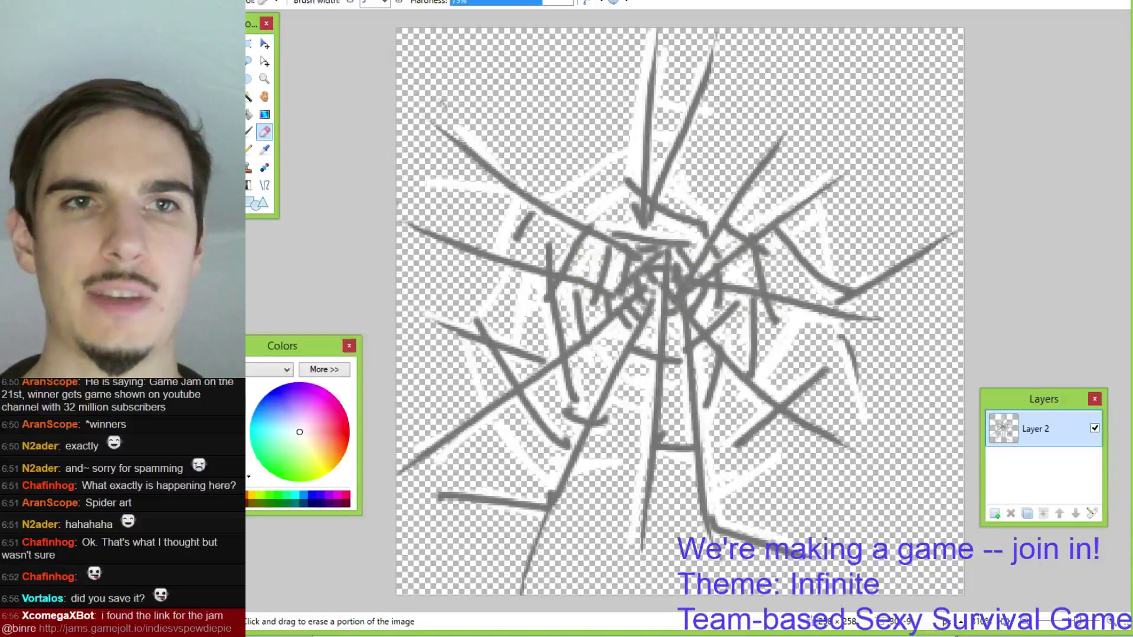
pyautogui.hotkey('alt', 'Tab')
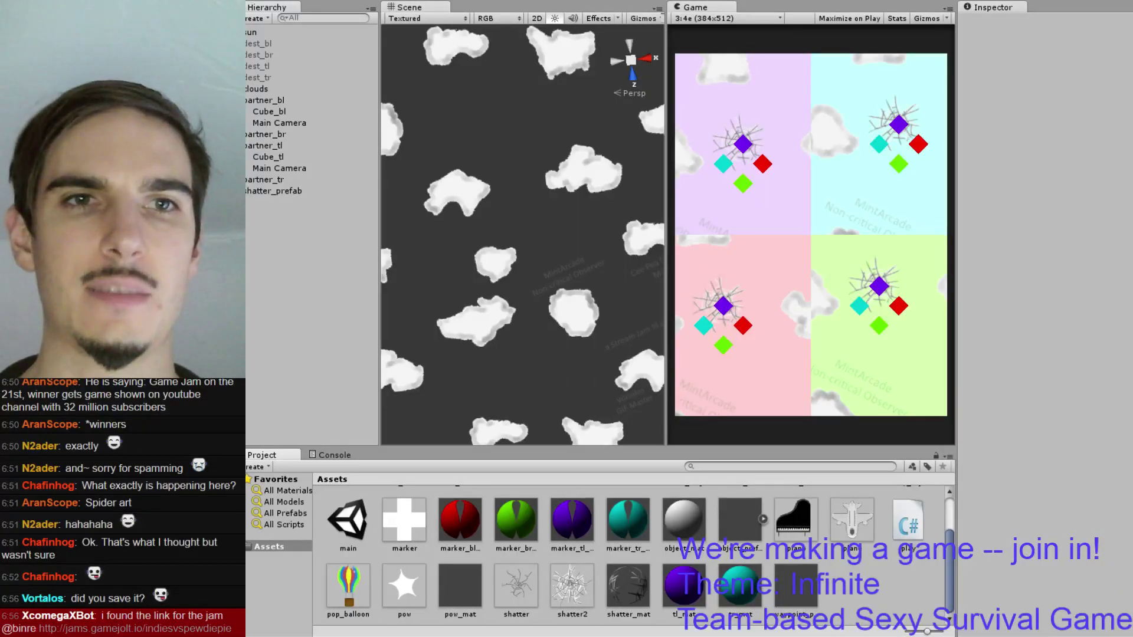
pyautogui.hotkey('alt', 'Tab')
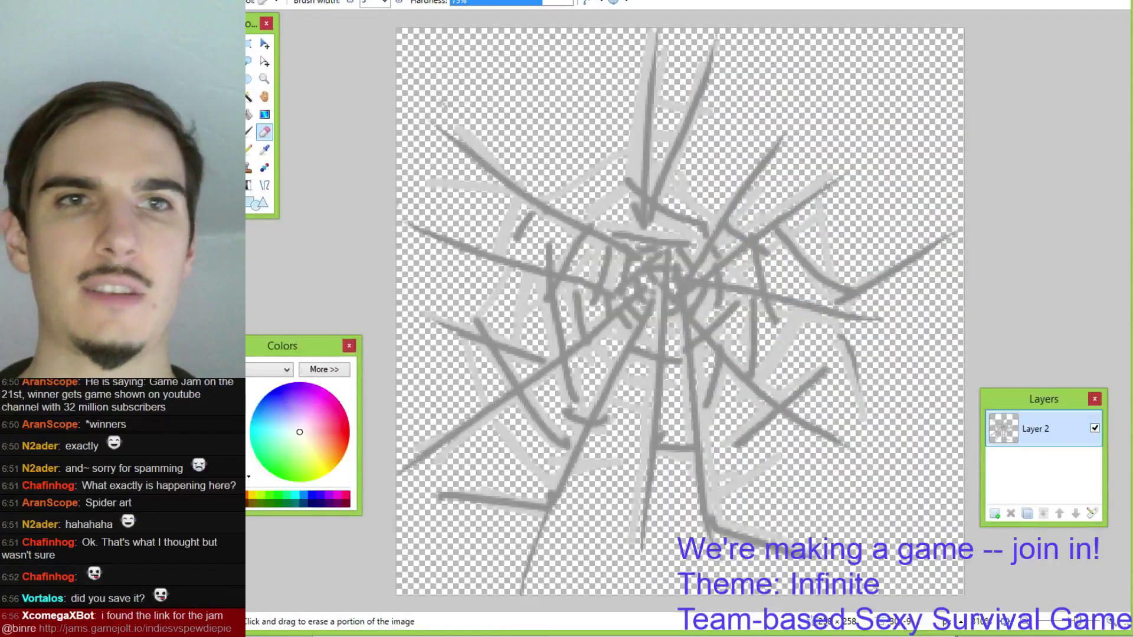
pyautogui.hotkey('alt', 'Tab')
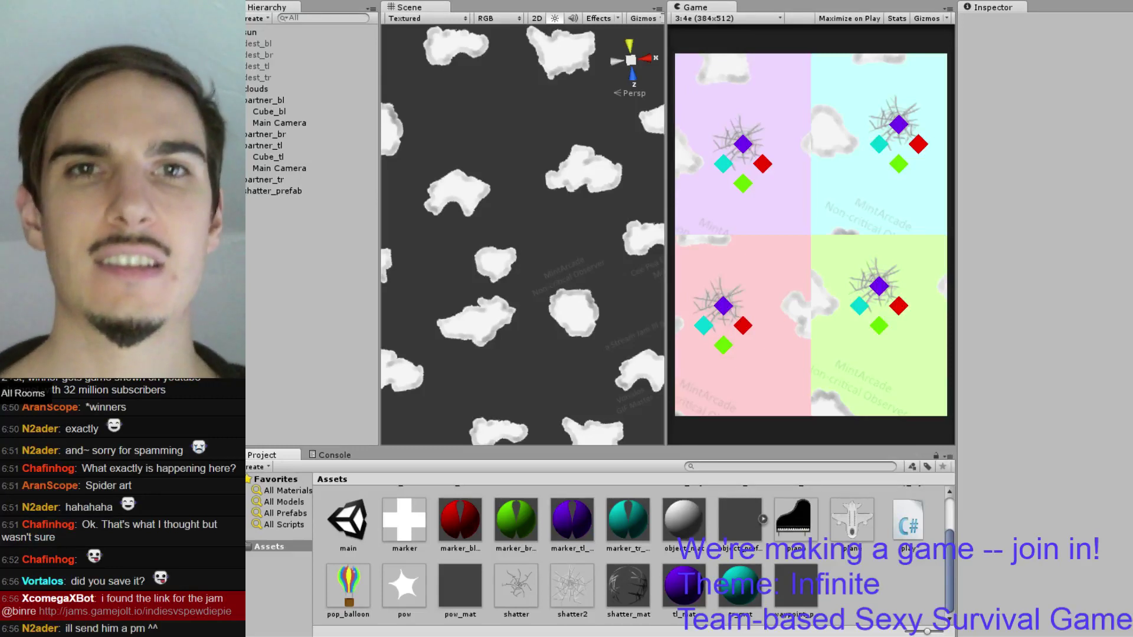
# - Save the Unity project and delete the shatter_prefab instance from the Hierarchy
pyautogui.click(258, 2)
pyautogui.click(281, 90)
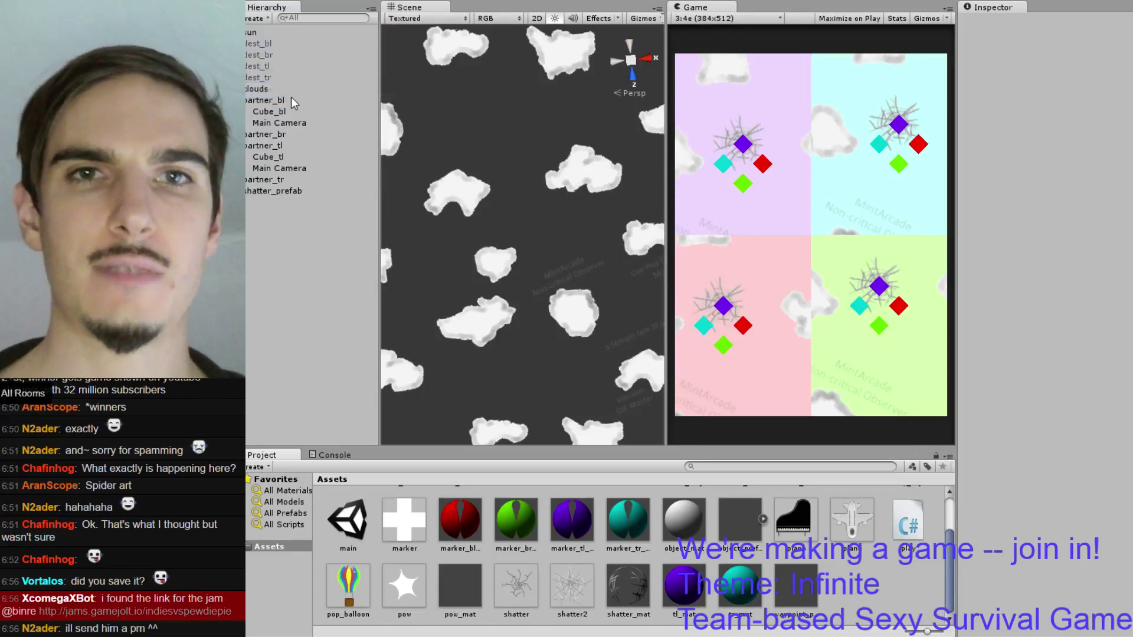
pyautogui.click(284, 193)
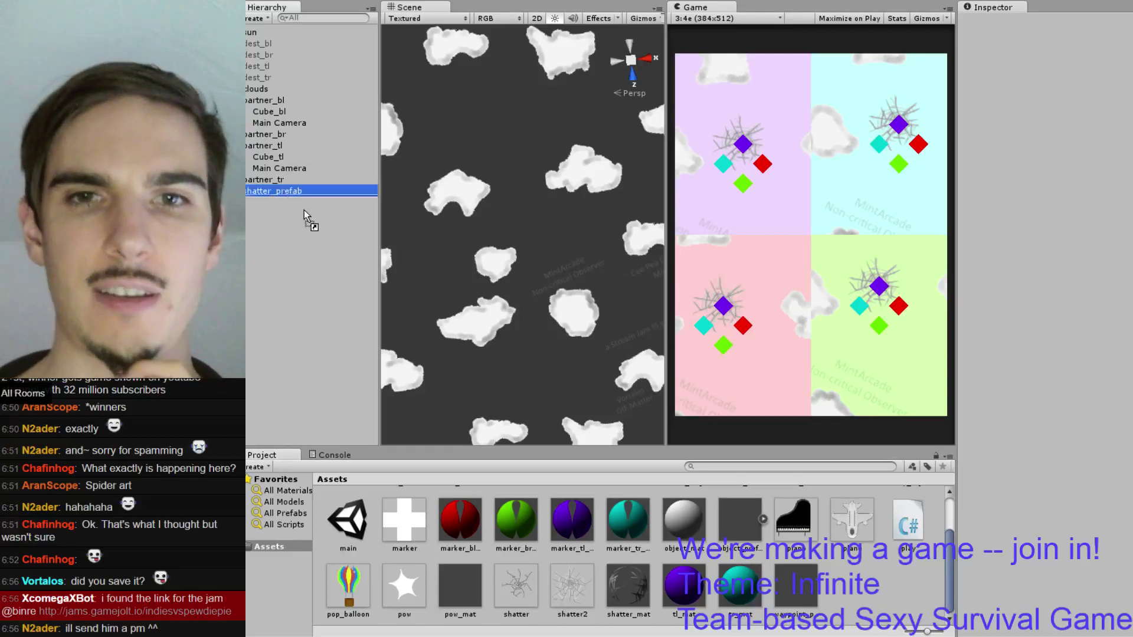
pyautogui.click(304, 210)
pyautogui.click(289, 191)
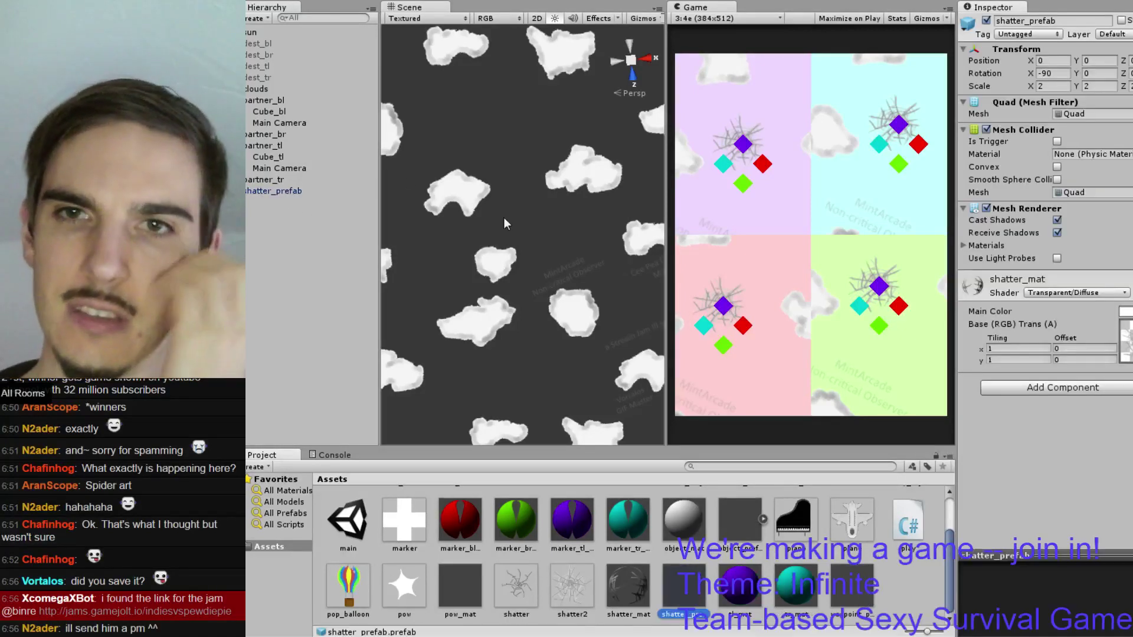
pyautogui.press('Delete')
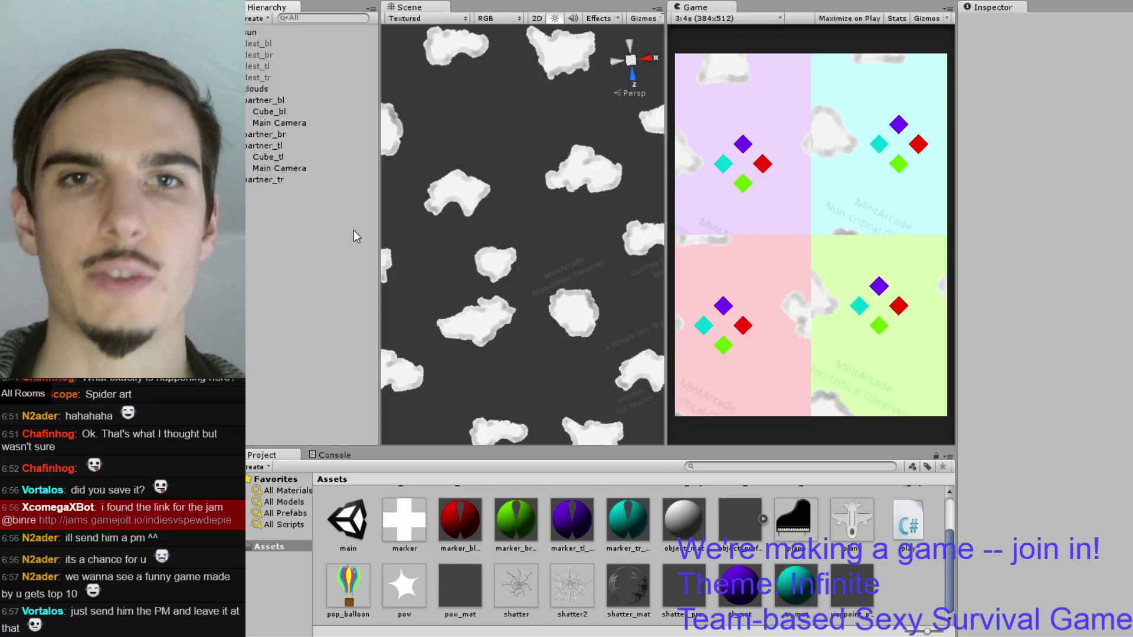
# - Bring up play.cs in MonoDevelop scrolled to its using lines and public field declarations
pyautogui.hotkey('alt', 'Tab')
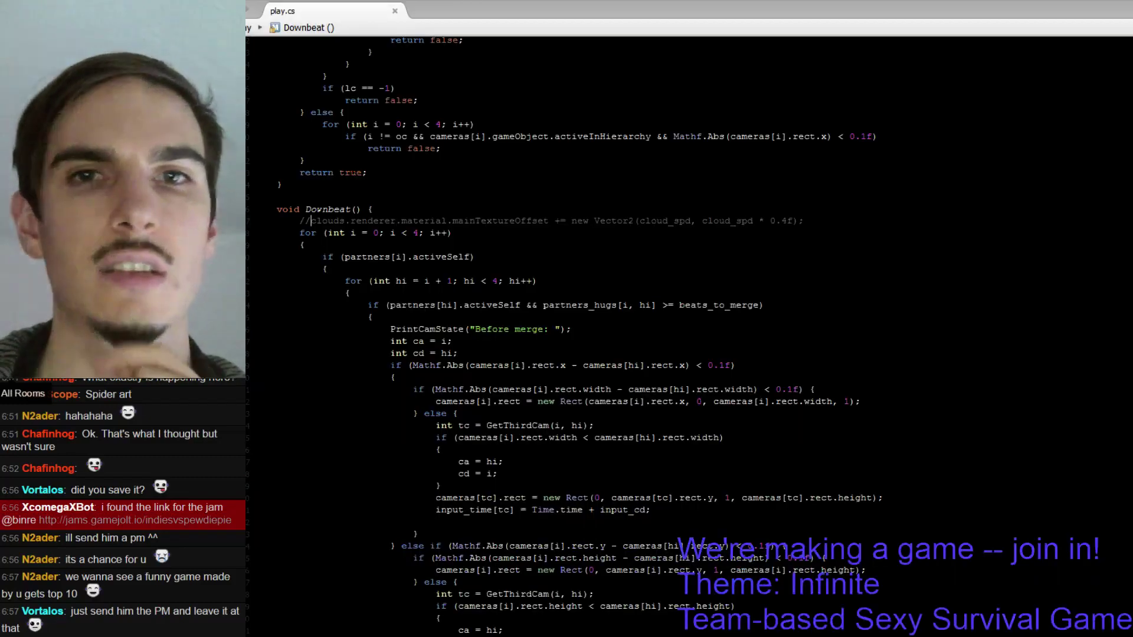
pyautogui.scroll(5, 685, 330)
pyautogui.scroll(5, 684, 330)
pyautogui.scroll(-10, 685, 331)
pyautogui.scroll(10, 685, 331)
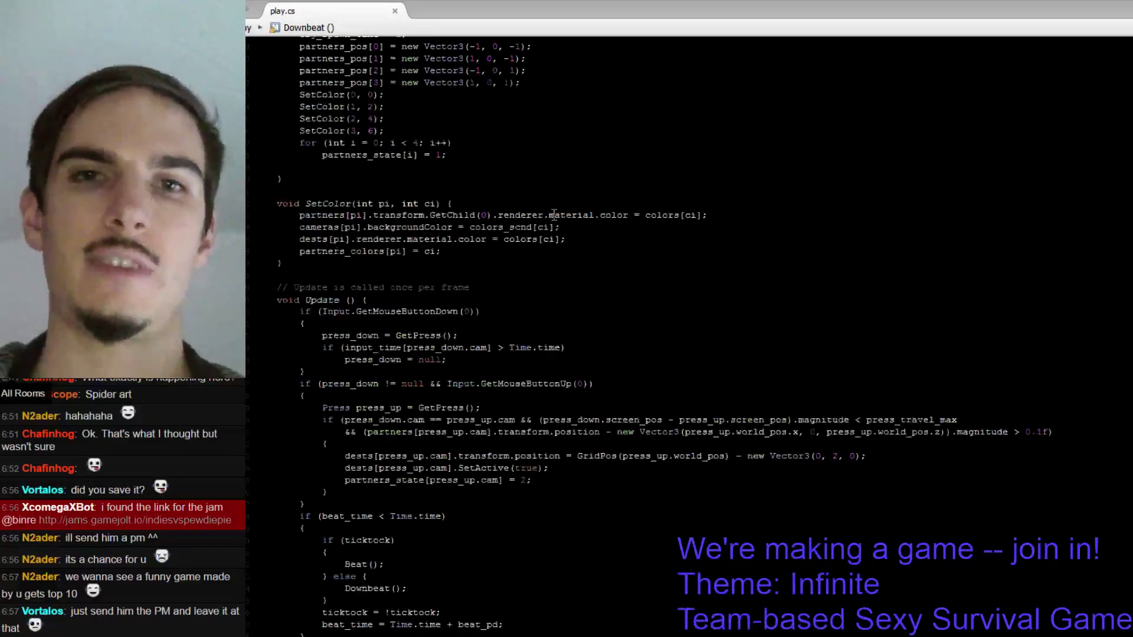
pyautogui.scroll(10, 684, 330)
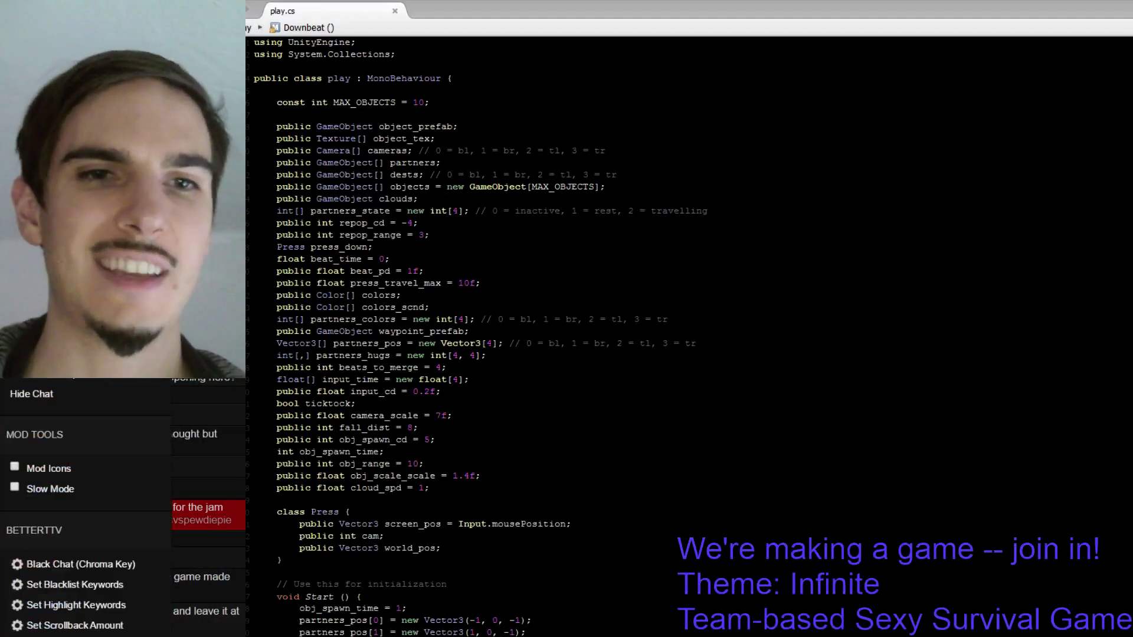
pyautogui.click(14, 488)
pyautogui.click(572, 344)
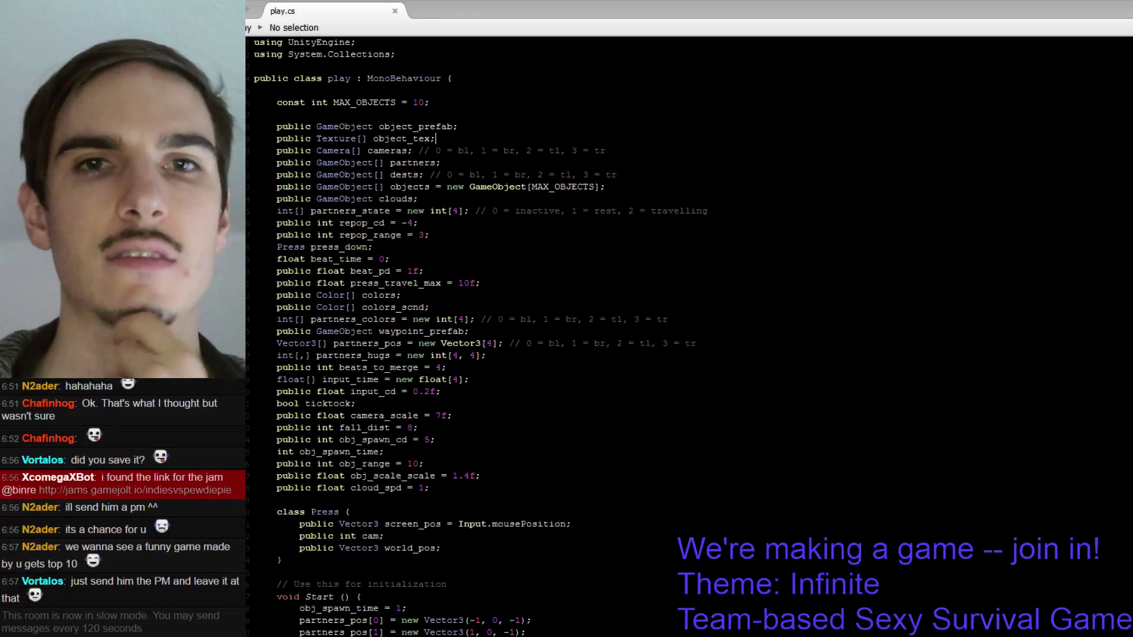
pyautogui.scroll(-7, 510, 231)
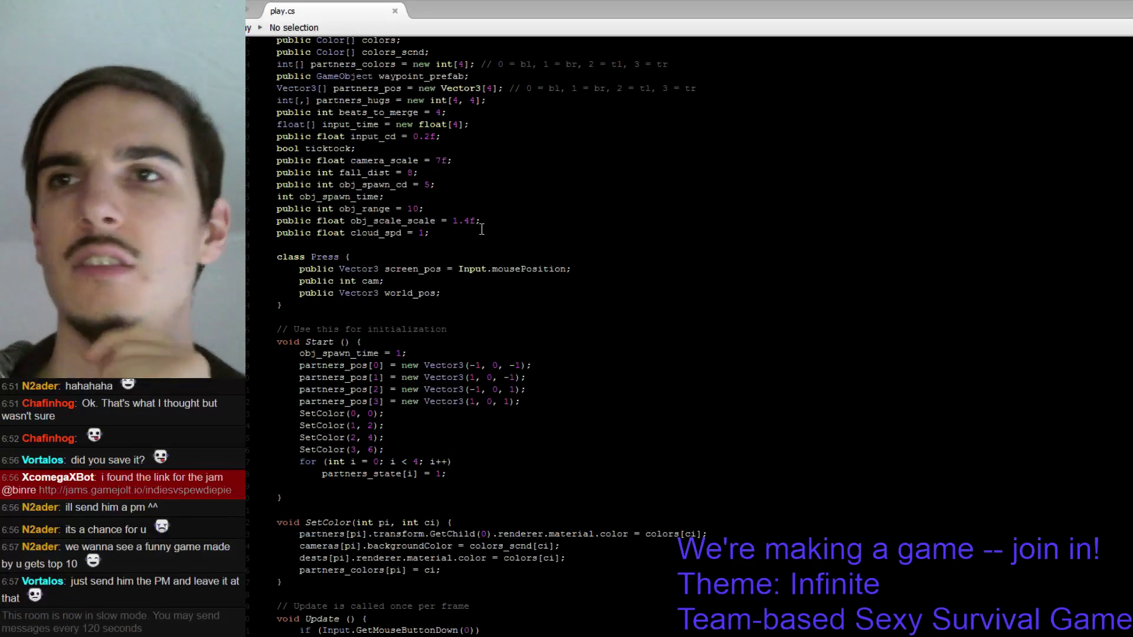
pyautogui.scroll(7, 490, 206)
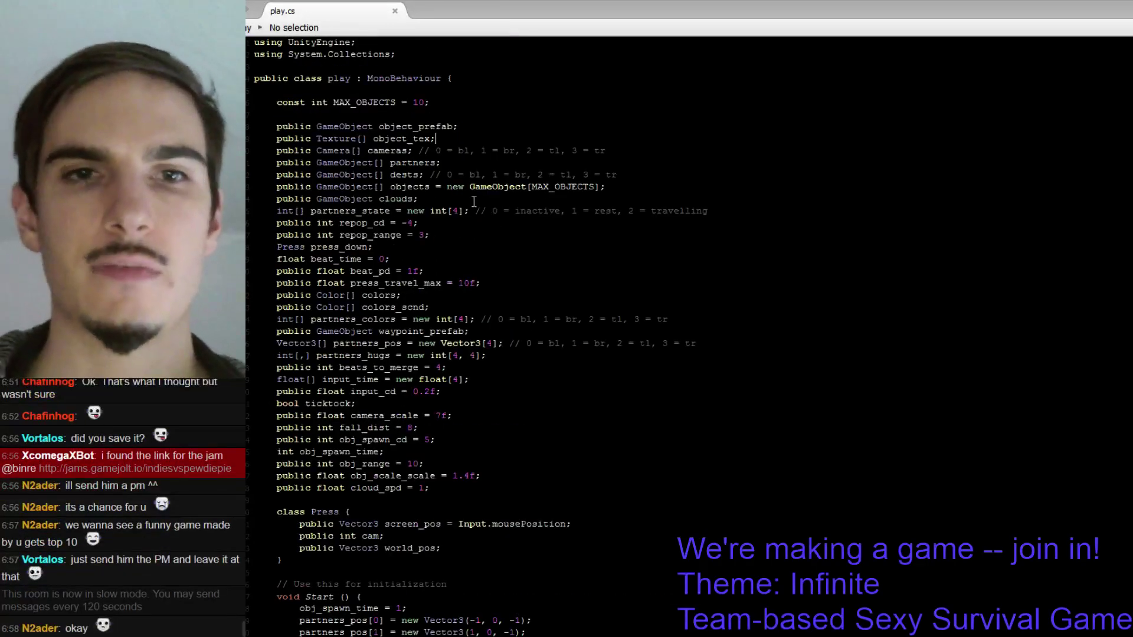
# - Declare a public GameObject shatter_prefab field below the clouds field and save play.cs
pyautogui.click(681, 209)
pyautogui.press('Home')
pyautogui.press('Return')
pyautogui.press('Up')
pyautogui.write('public ')
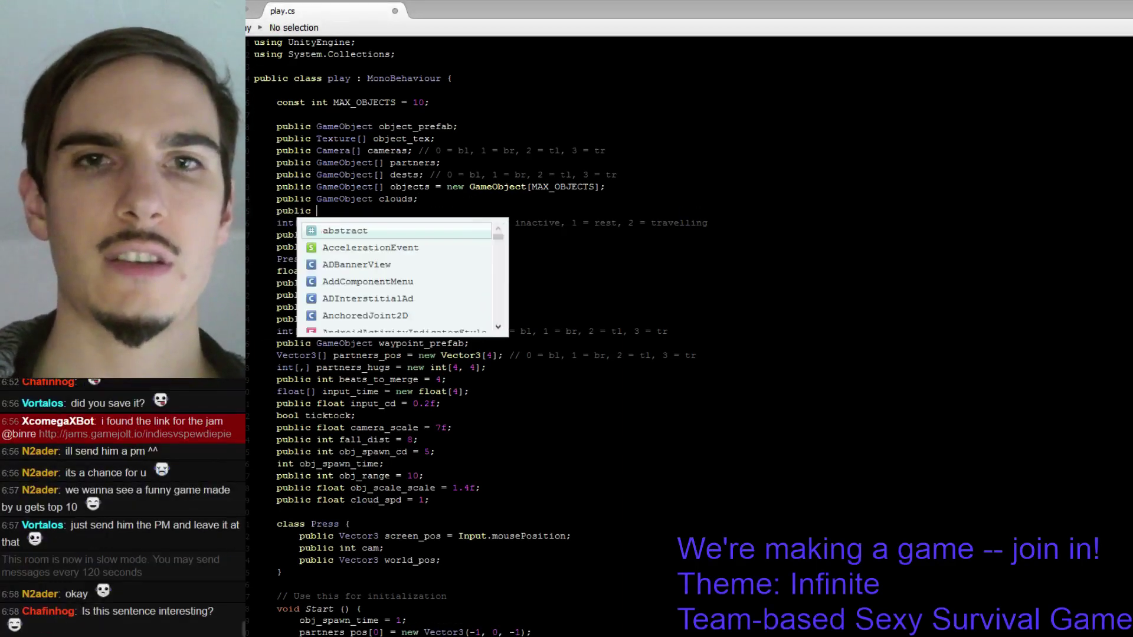
pyautogui.write('game')
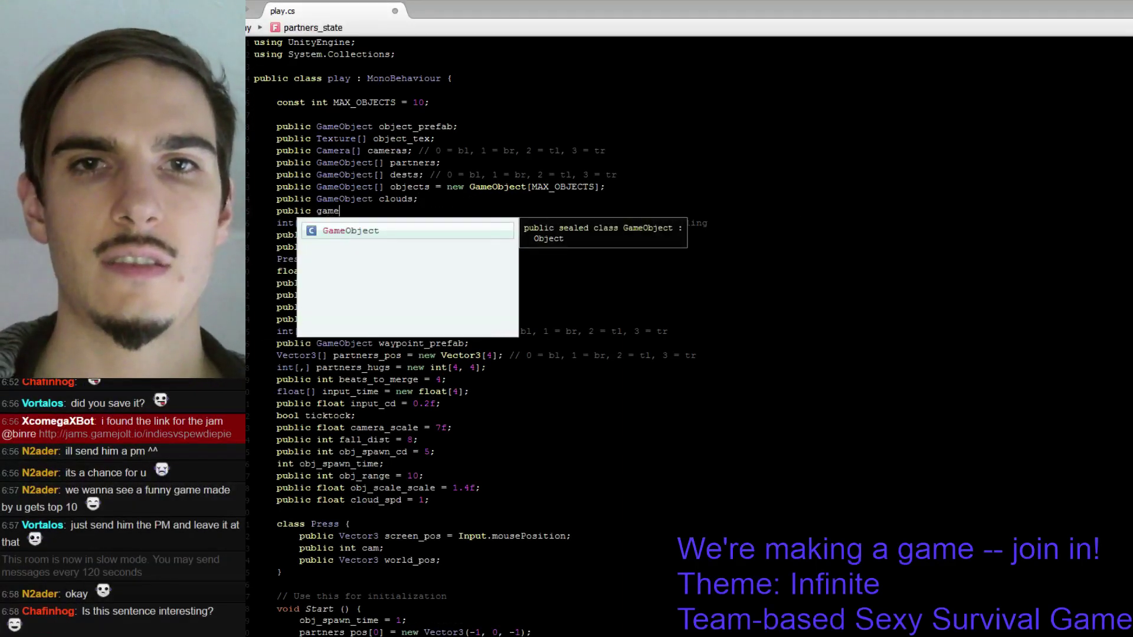
pyautogui.press('Return')
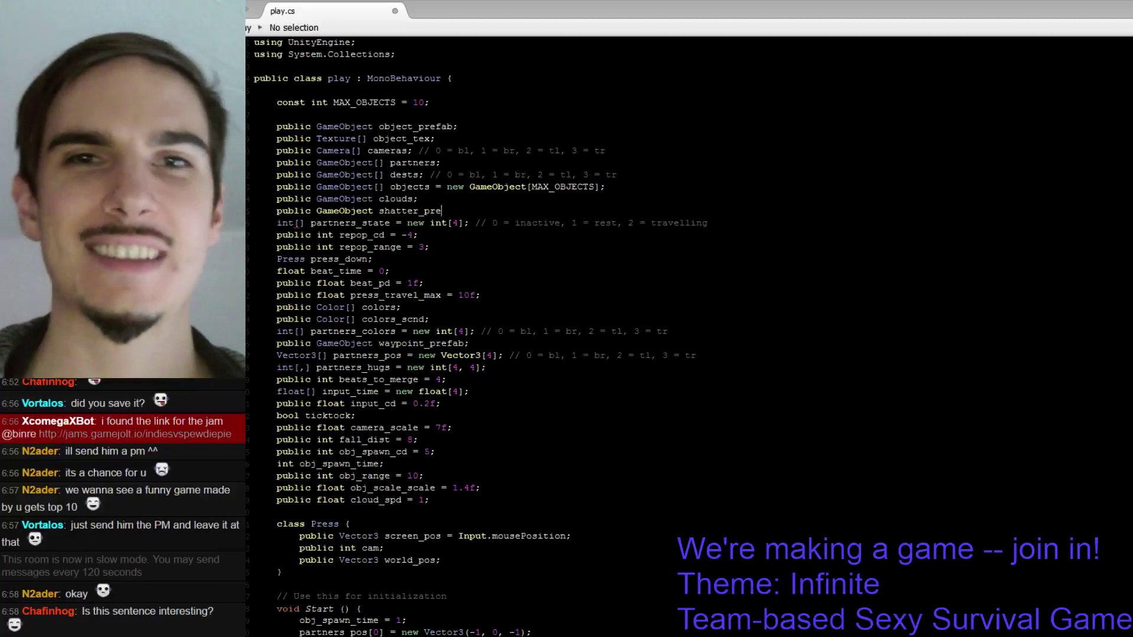
pyautogui.write('fa')
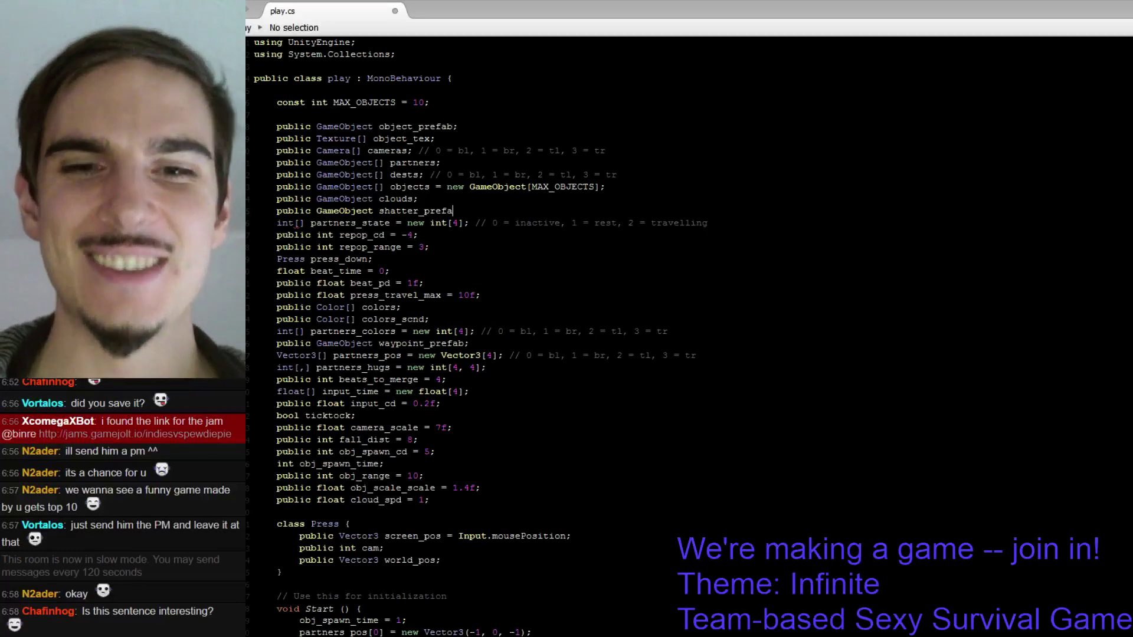
pyautogui.write('b;')
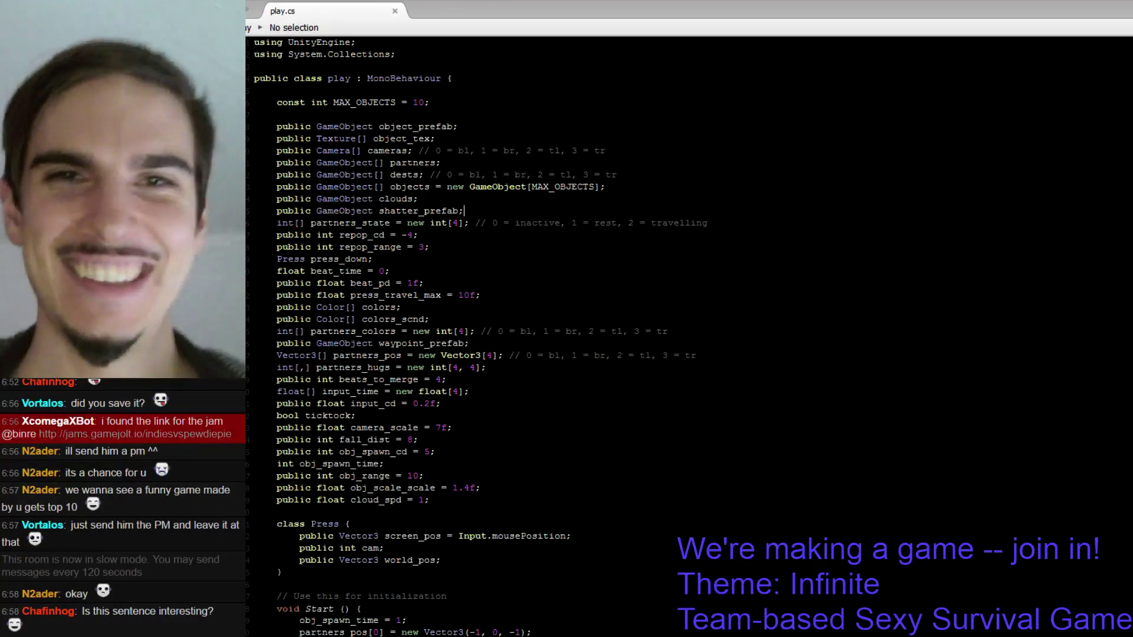
pyautogui.hotkey('ctrl', 's')
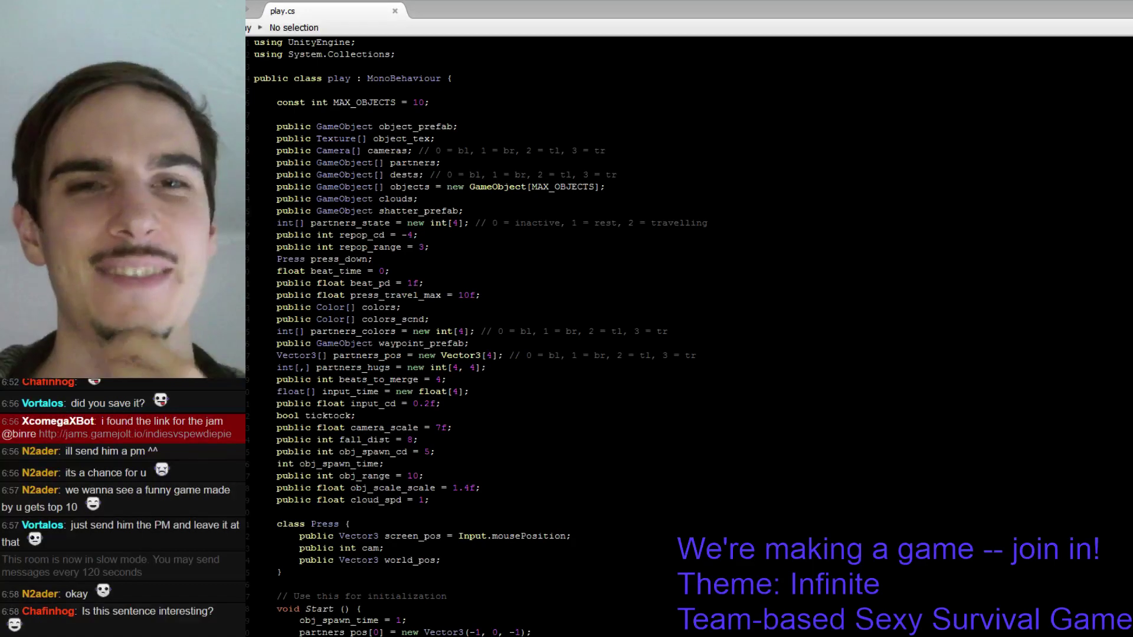
# - Add const int MAX_SHATTERS = 50 below MAX_OBJECTS, save, and return to Unity
pyautogui.click(431, 102)
pyautogui.press('Return')
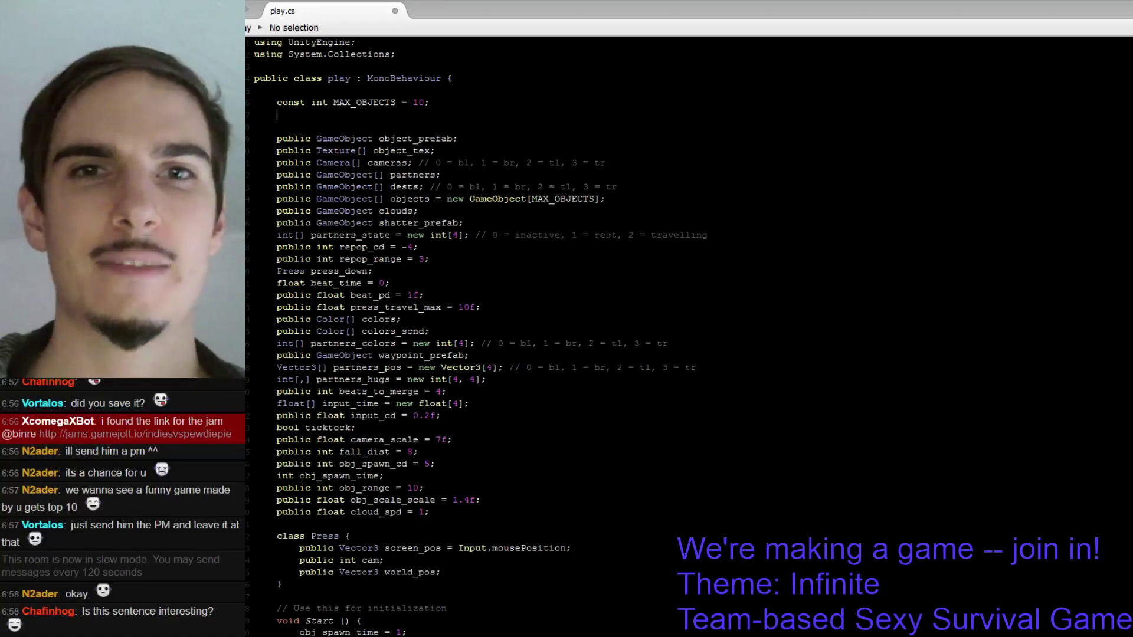
pyautogui.write('c')
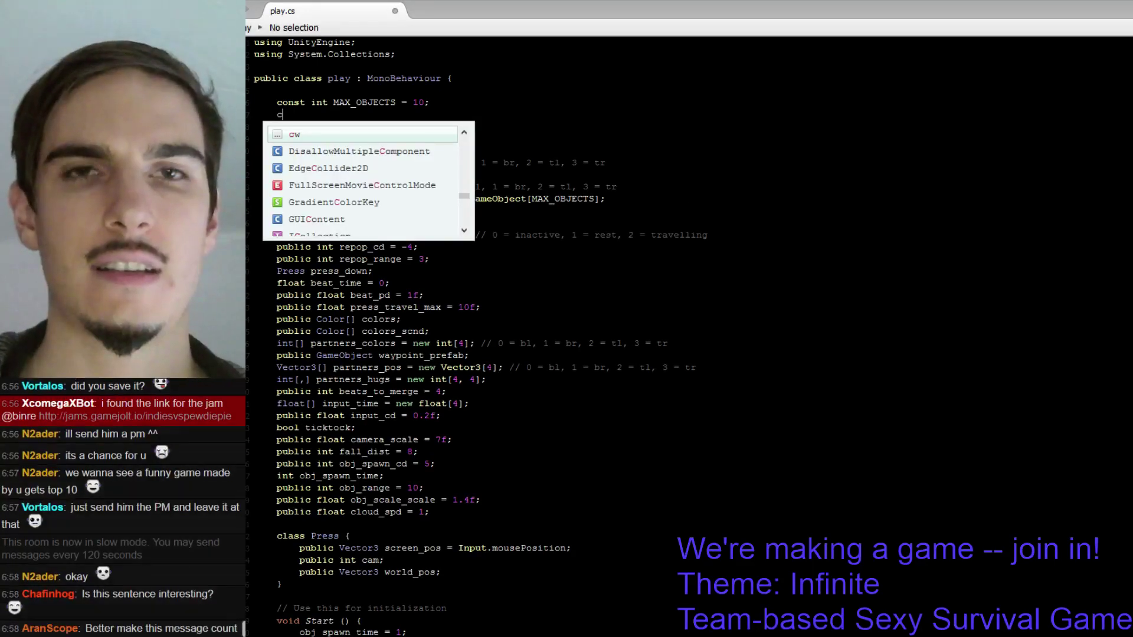
pyautogui.write('onst int ')
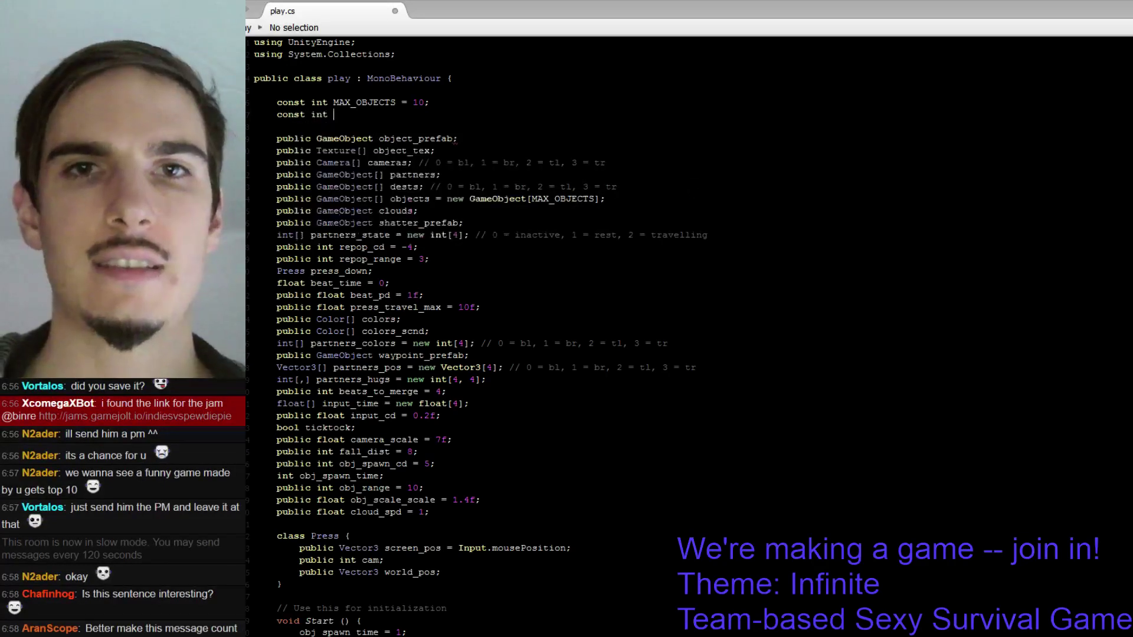
pyautogui.write('MAX_SHATT')
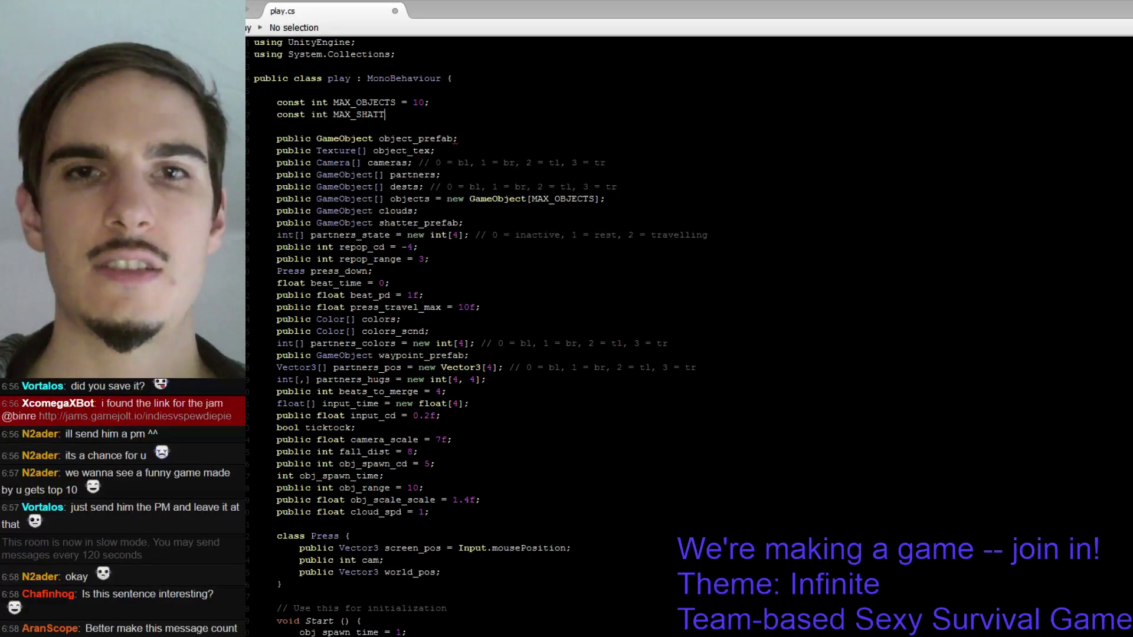
pyautogui.write('ERS =')
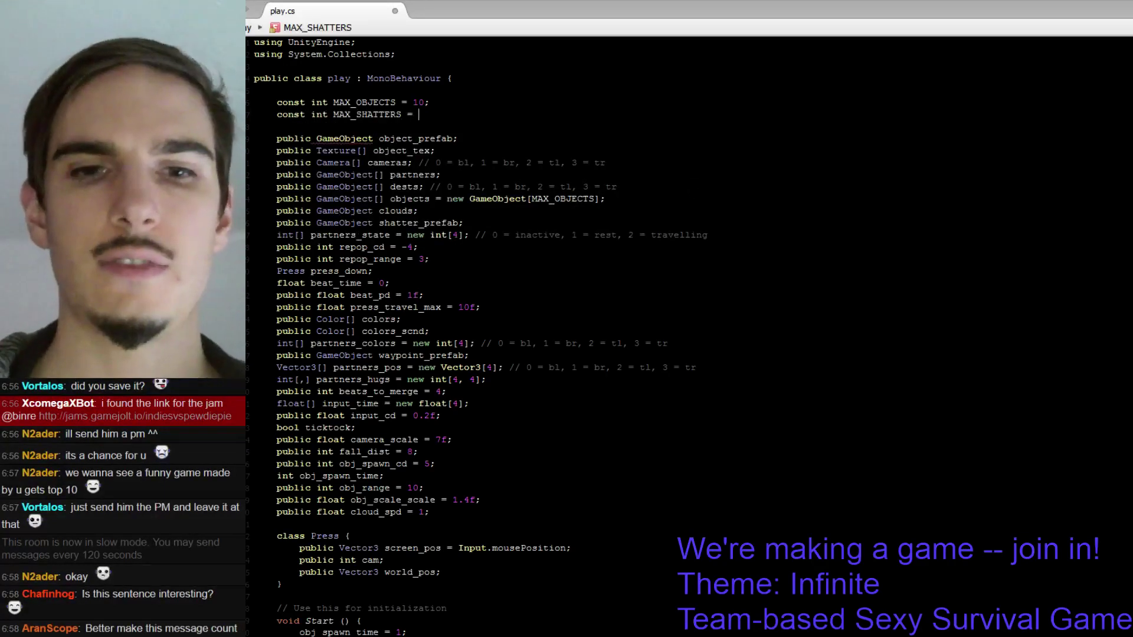
pyautogui.write(' 50;')
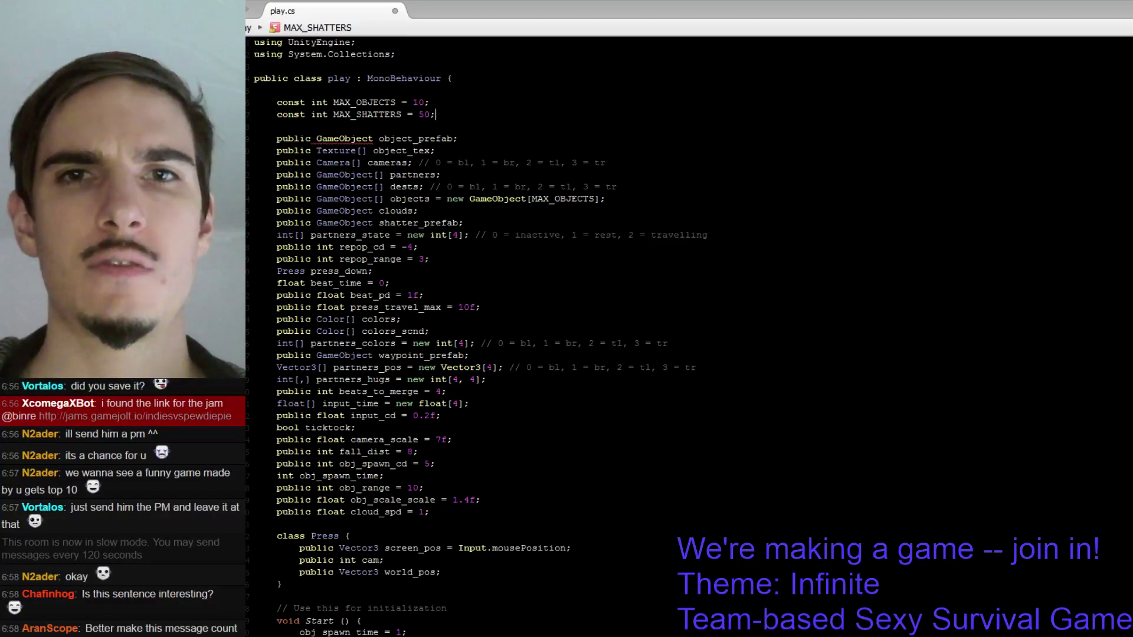
pyautogui.press('Down')
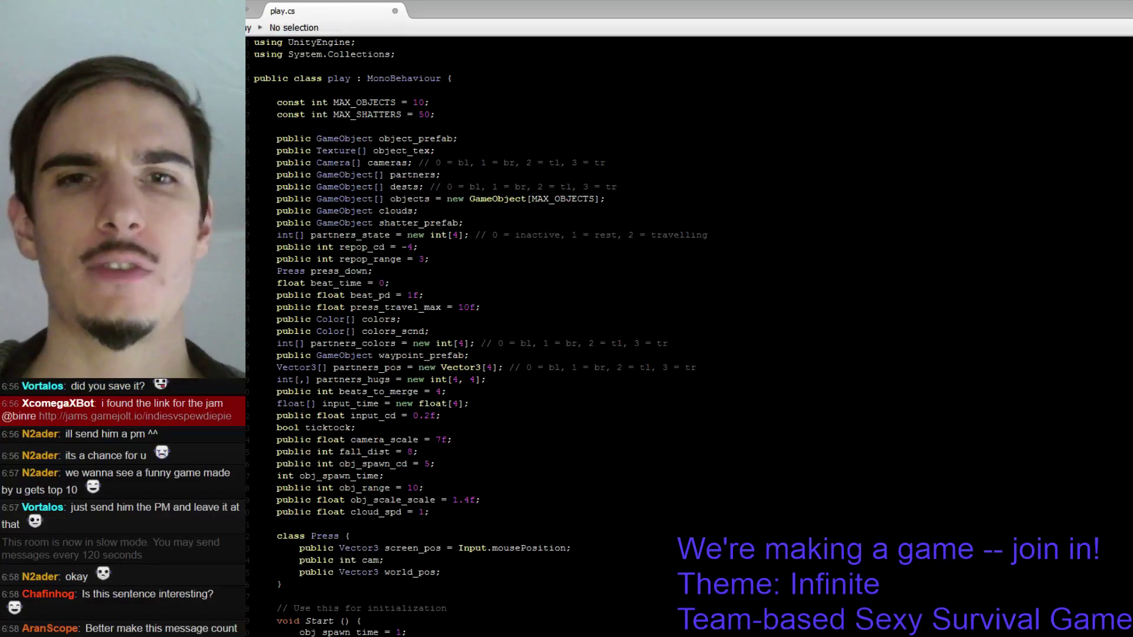
pyautogui.hotkey('ctrl', 's')
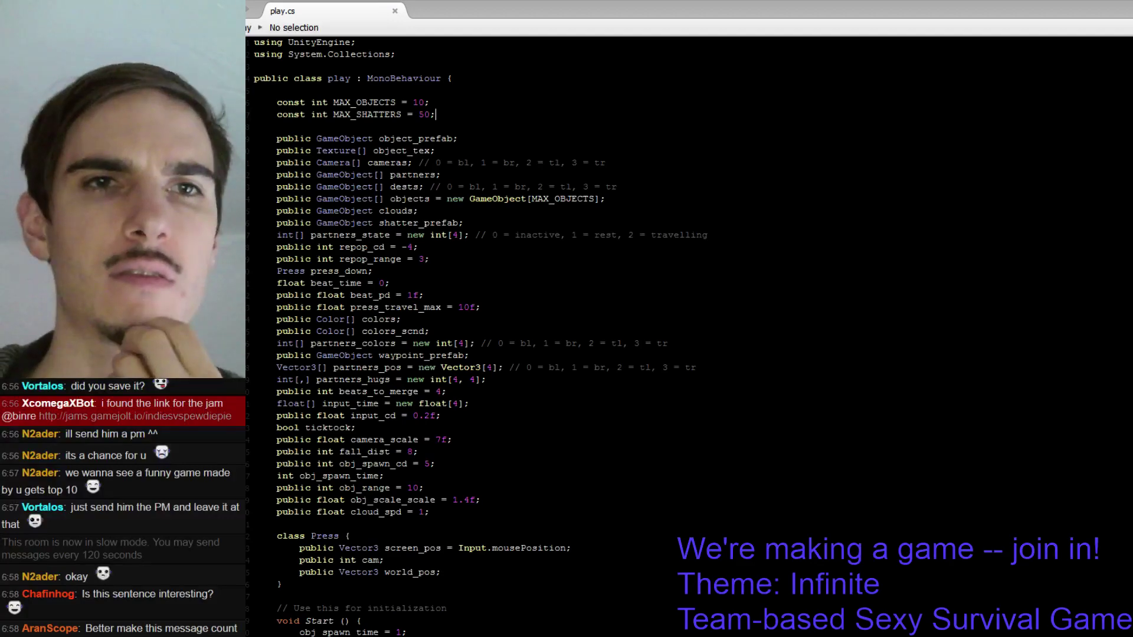
pyautogui.hotkey('alt', 'Tab')
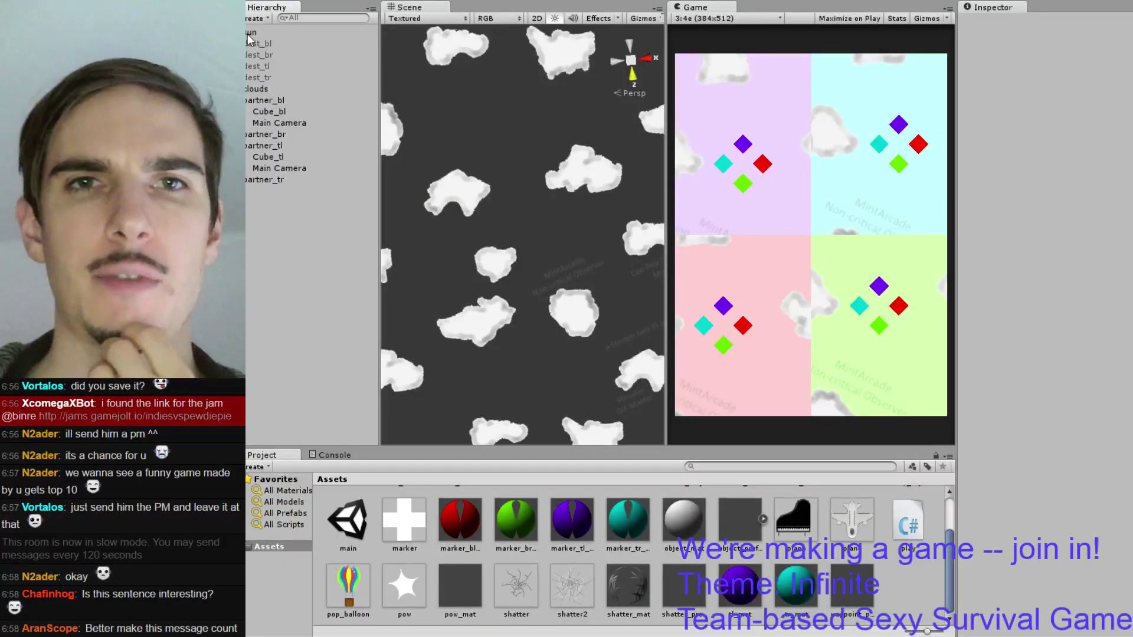
# - Select the Run object and set its Play script's Obj_range to 3
pyautogui.click(248, 33)
pyautogui.scroll(-5, 1041, 359)
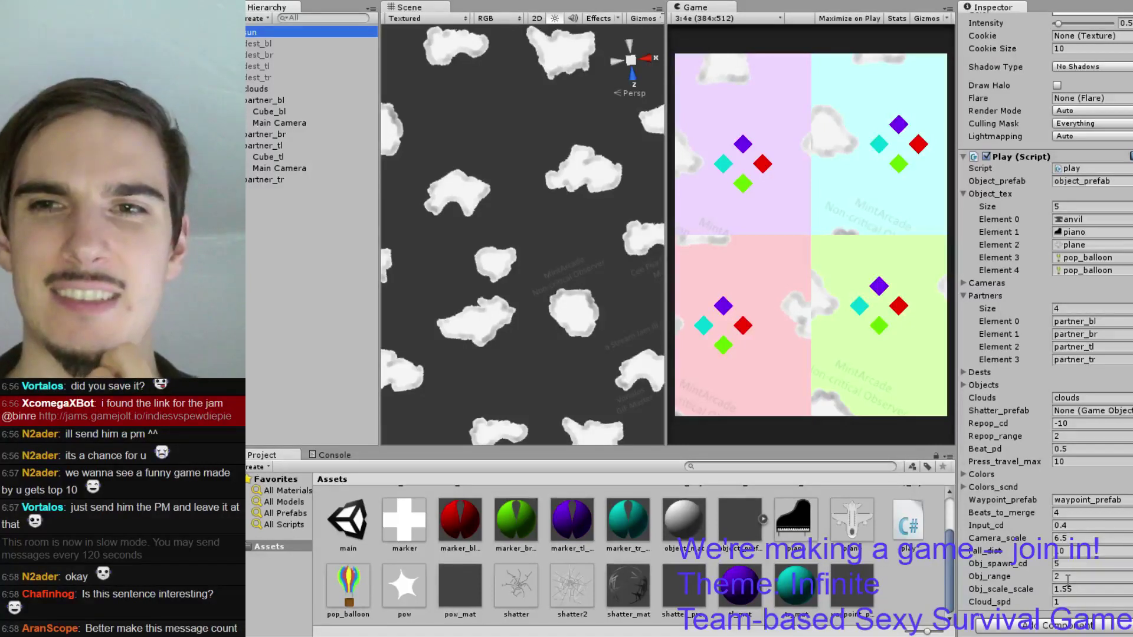
pyautogui.click(1068, 577)
pyautogui.write('3')
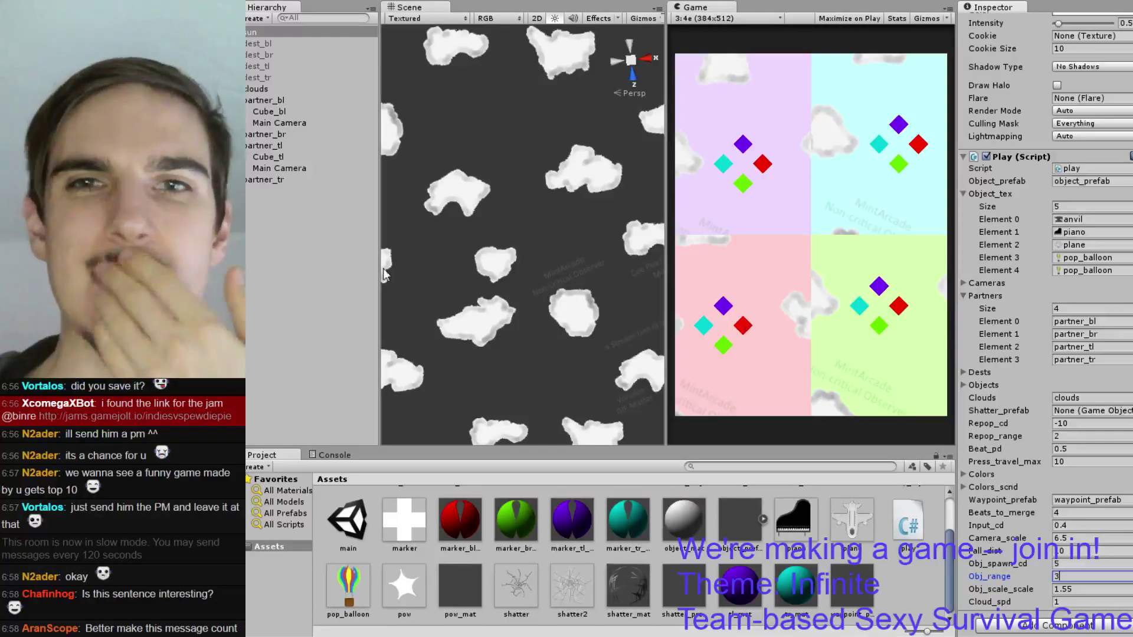
# - Orbit the Scene view to see the coloured cubes sideways, then go back to play.cs
pyautogui.hotkey('alt', 'Tab')
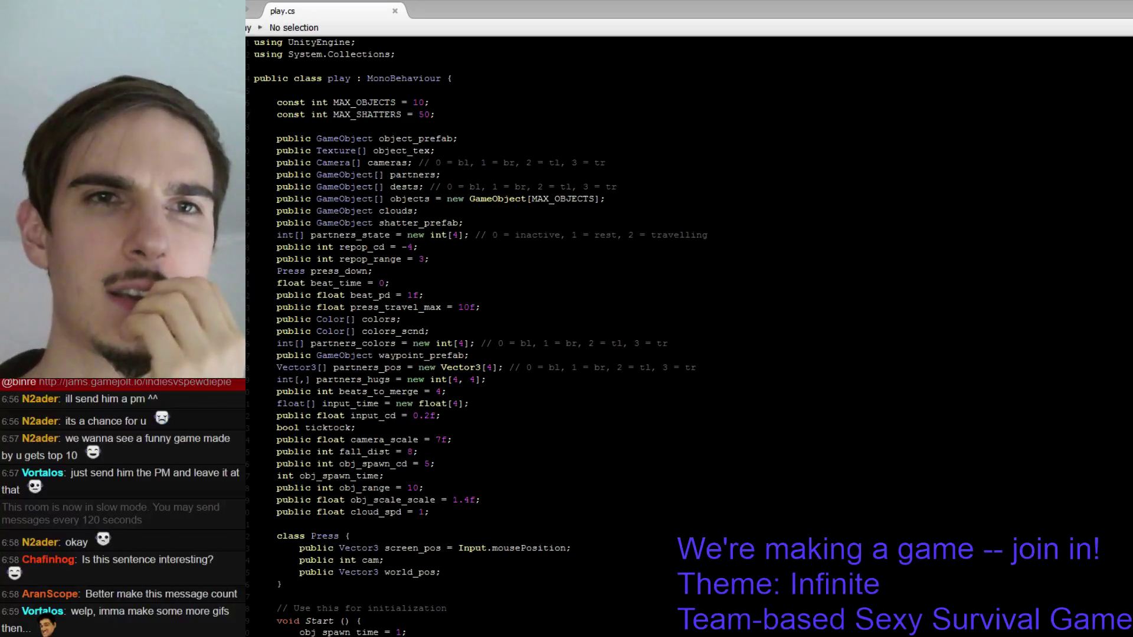
pyautogui.hotkey('alt', 'Tab')
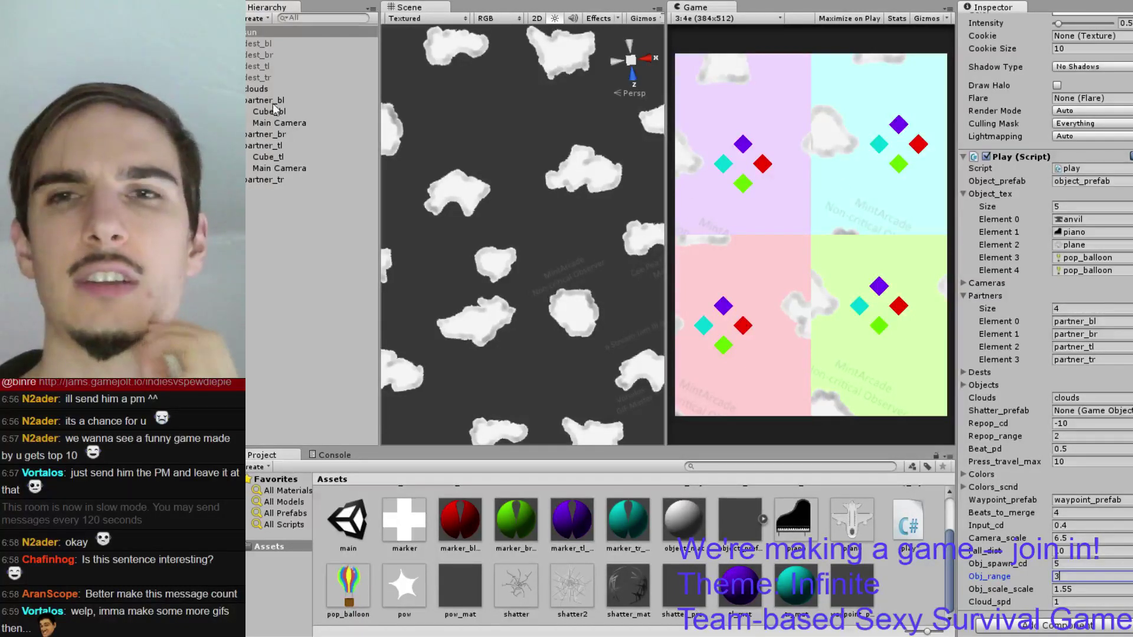
pyautogui.moveTo(645, 178)
pyautogui.mouseDown(button='right')
pyautogui.moveTo(580, 372)
pyautogui.moveTo(576, 570)
pyautogui.moveTo(714, 599)
pyautogui.moveTo(747, 587)
pyautogui.moveTo(627, 584)
pyautogui.mouseUp(button='right')
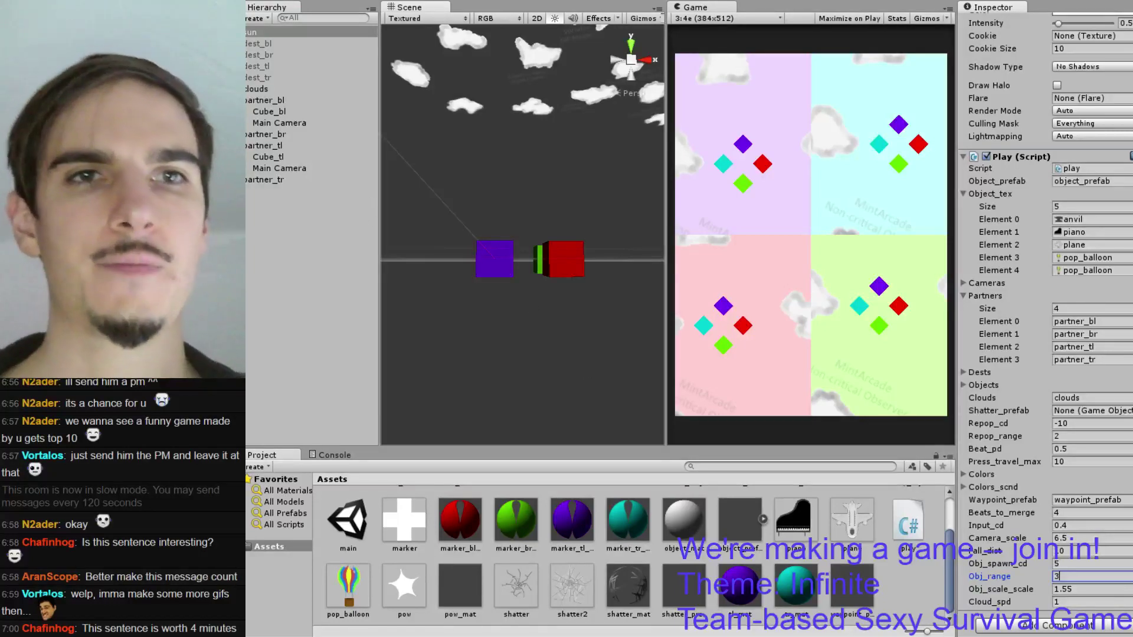
pyautogui.hotkey('alt', 'Tab')
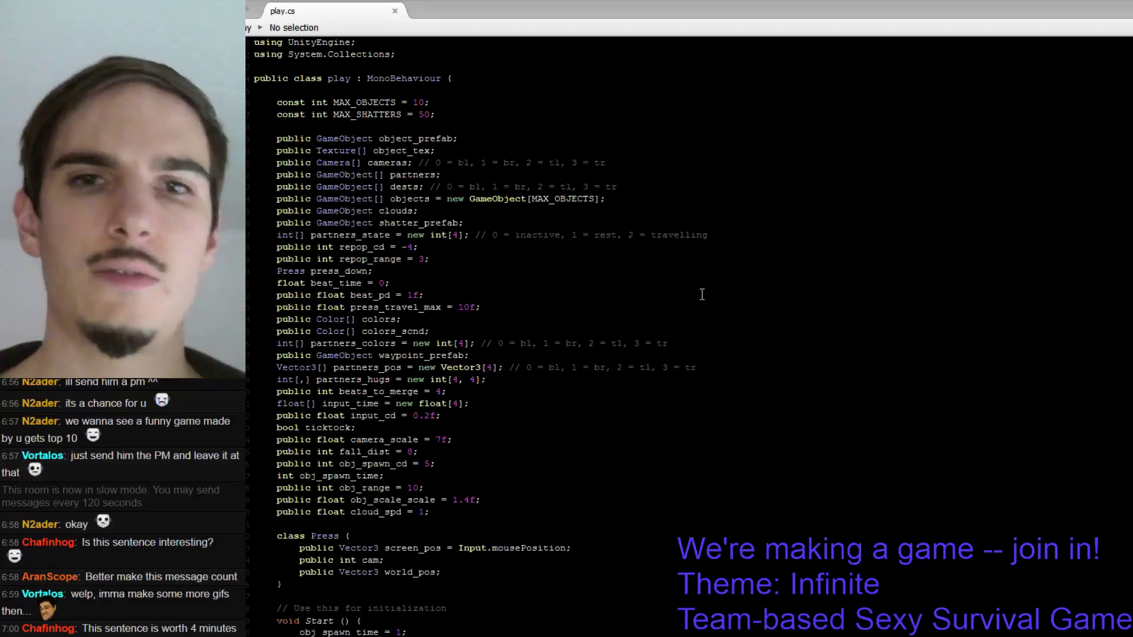
# - In Downbeat(), wrap the SpawnPartner call under the CheckCatch condition in braces
pyautogui.scroll(-13, 638, 302)
pyautogui.scroll(-7, 638, 302)
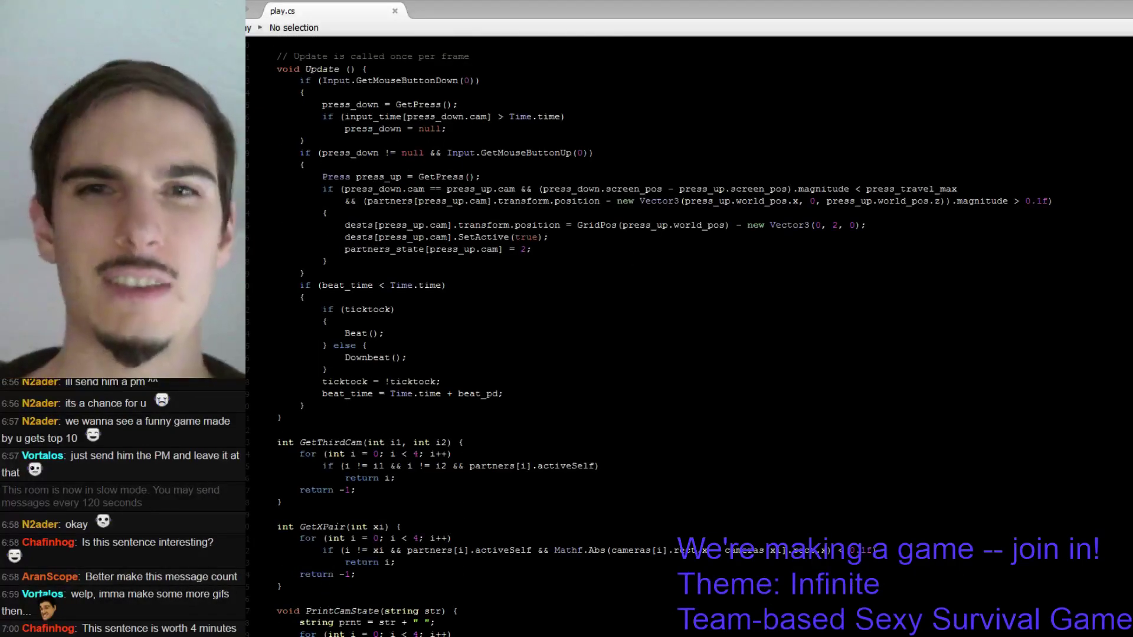
pyautogui.scroll(-12, 608, 288)
pyautogui.scroll(-5, 609, 289)
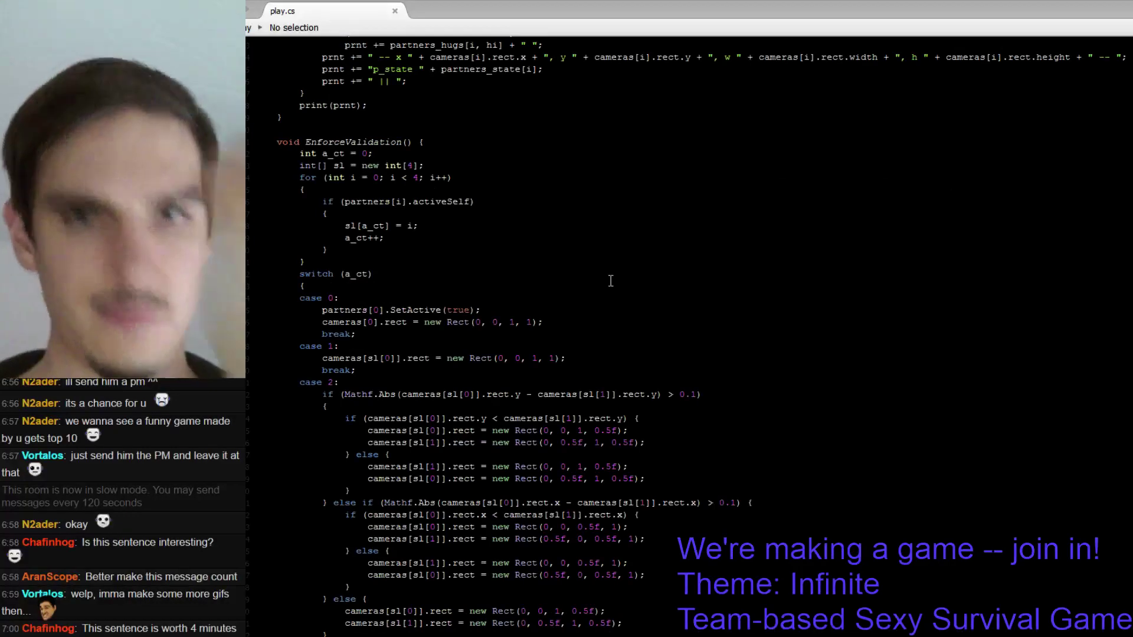
pyautogui.scroll(-2, 608, 289)
pyautogui.scroll(-6, 614, 274)
pyautogui.scroll(-2, 614, 271)
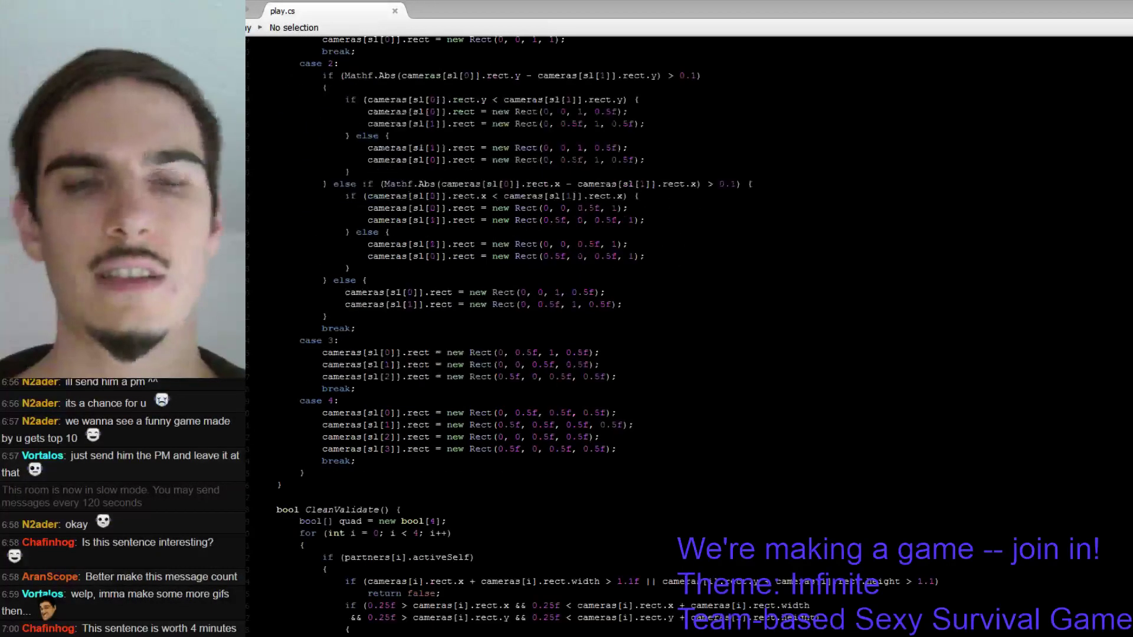
pyautogui.scroll(-6, 615, 264)
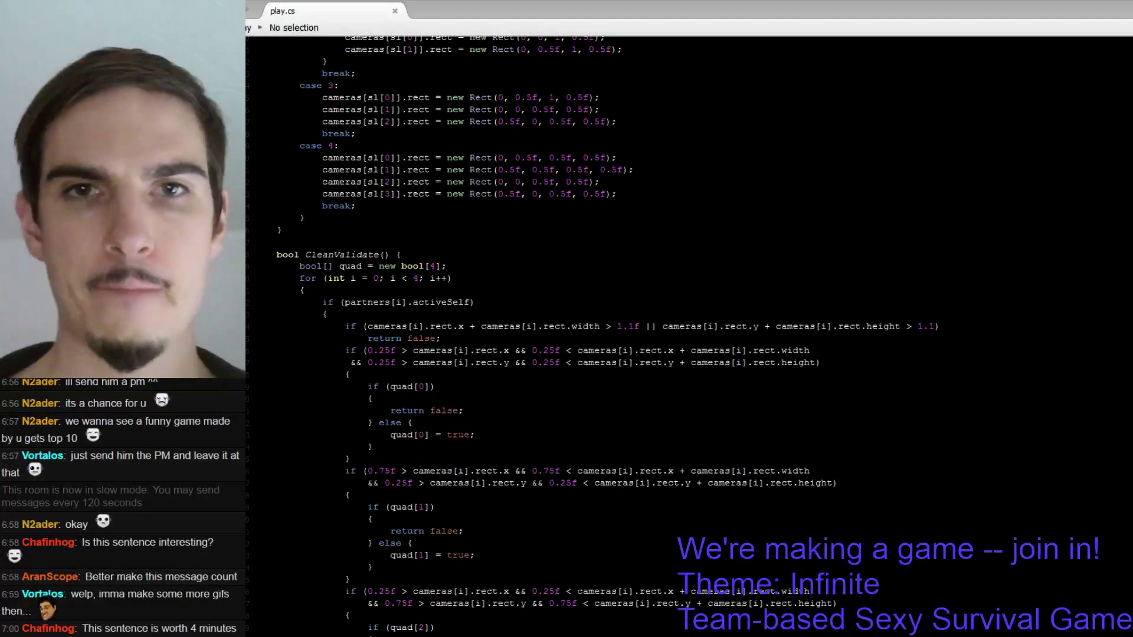
pyautogui.scroll(12, 469, 270)
pyautogui.scroll(7, 469, 270)
pyautogui.scroll(-13, 469, 270)
pyautogui.scroll(-18, 469, 270)
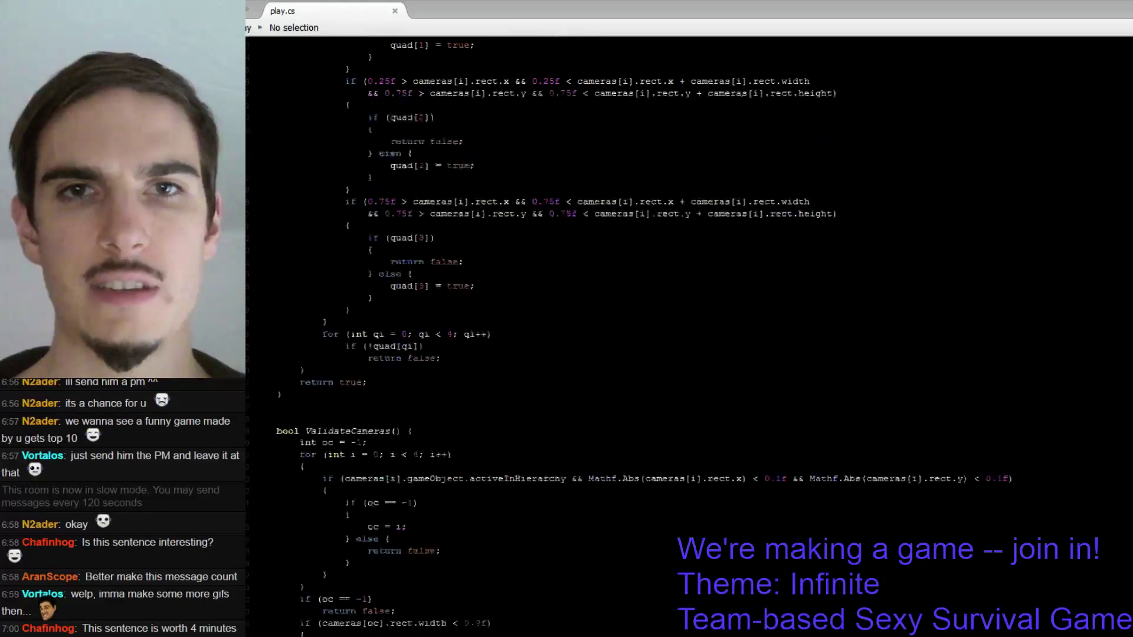
pyautogui.scroll(-12, 466, 272)
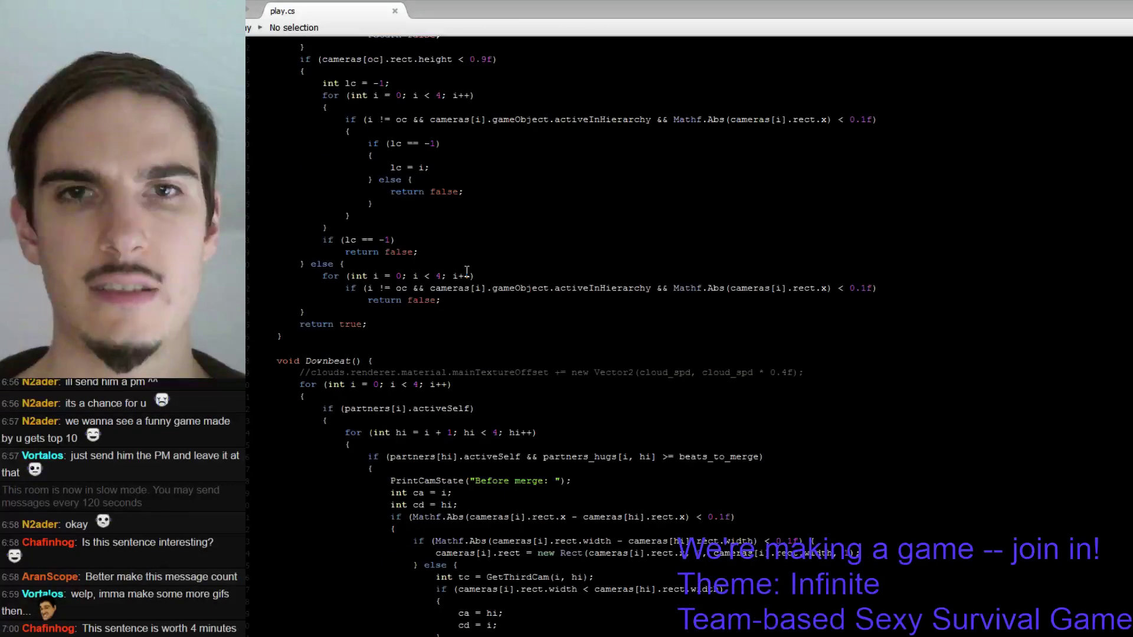
pyautogui.scroll(-5, 467, 271)
pyautogui.scroll(-4, 467, 271)
pyautogui.scroll(-3, 467, 271)
pyautogui.scroll(-3, 467, 271)
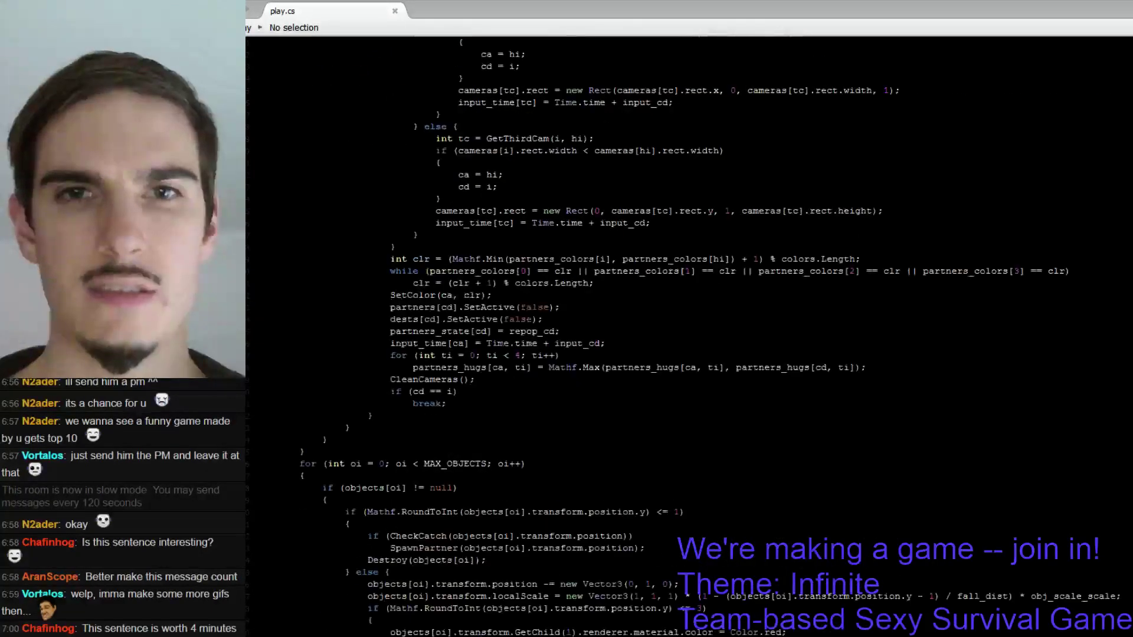
pyautogui.scroll(-7, 467, 271)
pyautogui.click(481, 304)
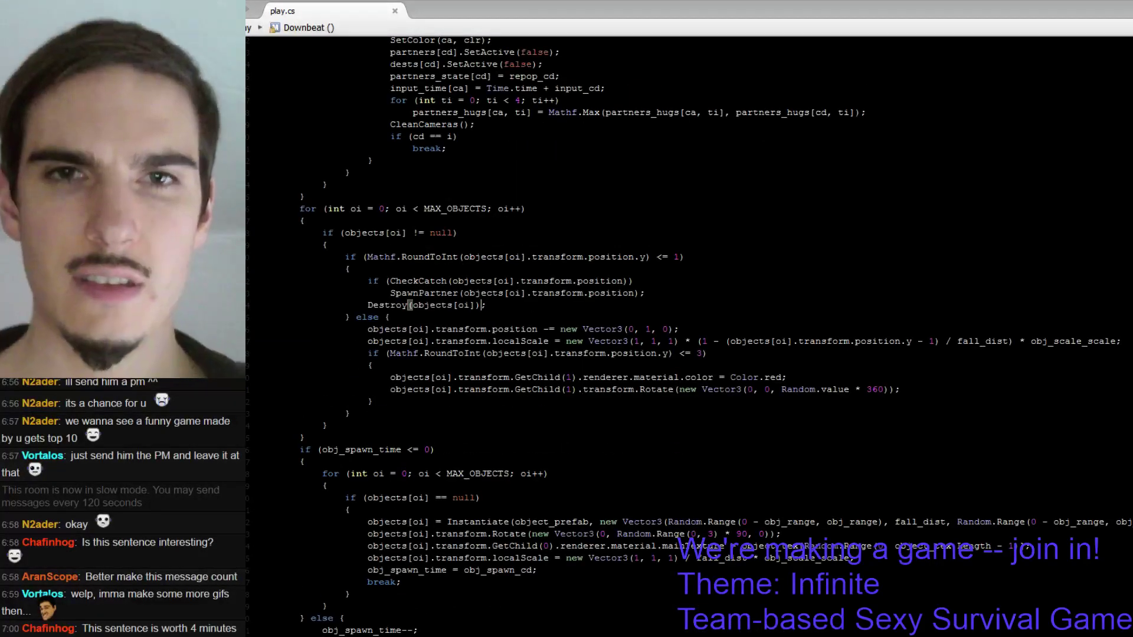
pyautogui.click(664, 281)
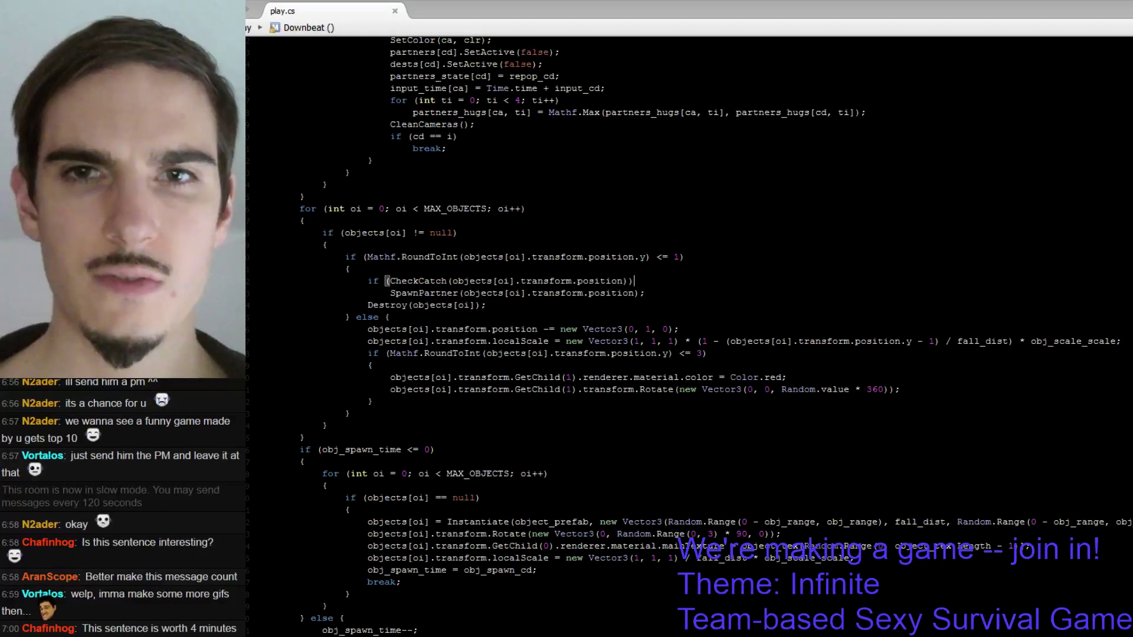
pyautogui.press('Return')
pyautogui.write('{')
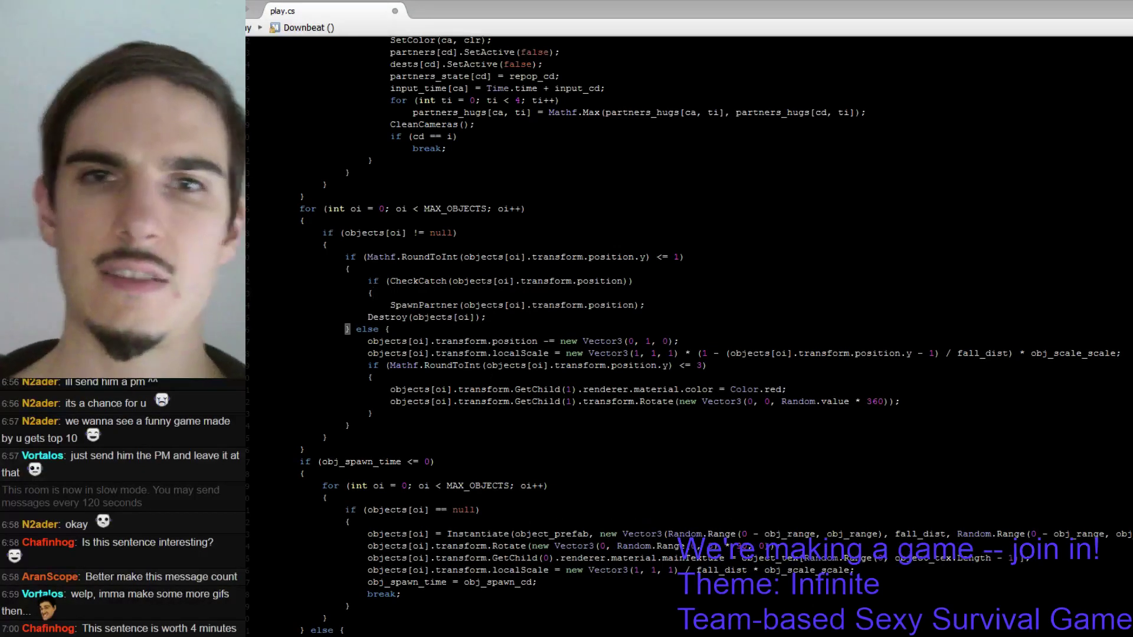
pyautogui.press('Down')
pyautogui.press('End')
pyautogui.press('Return')
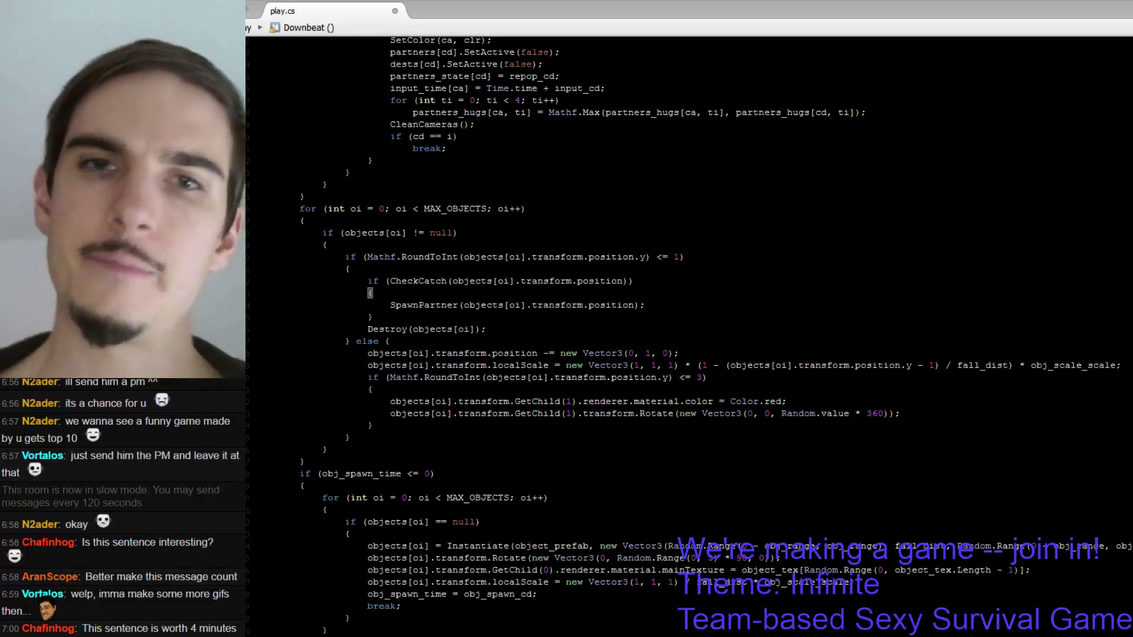
# - Add an empty else { } branch for missed objects, then scroll back to the file's top
pyautogui.write('else {')
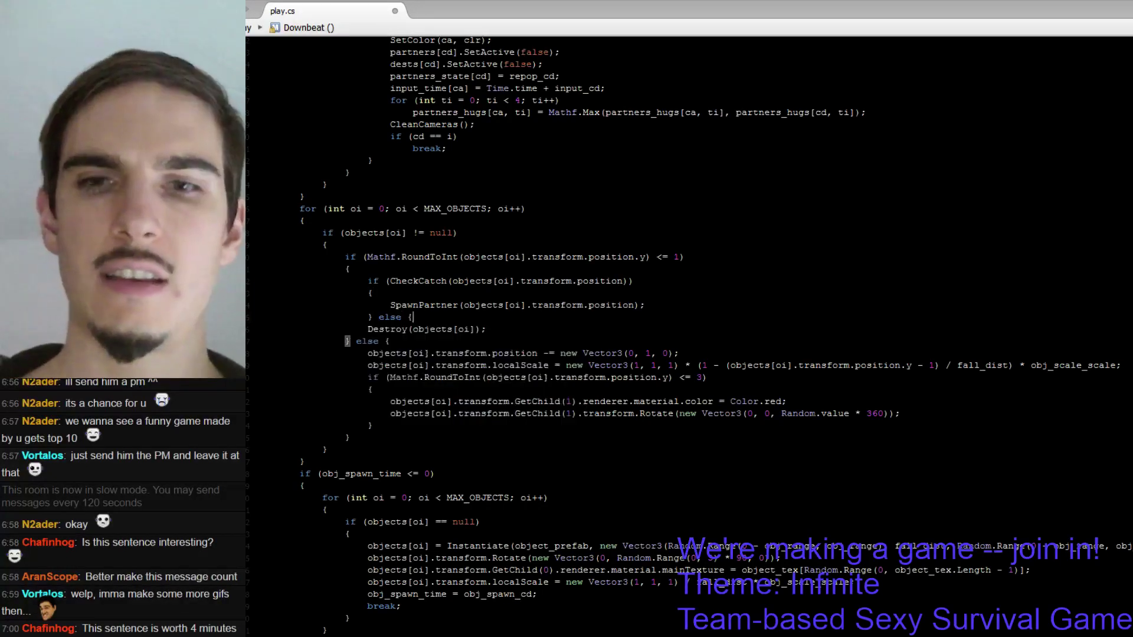
pyautogui.press('Return')
pyautogui.press('Return')
pyautogui.write('}')
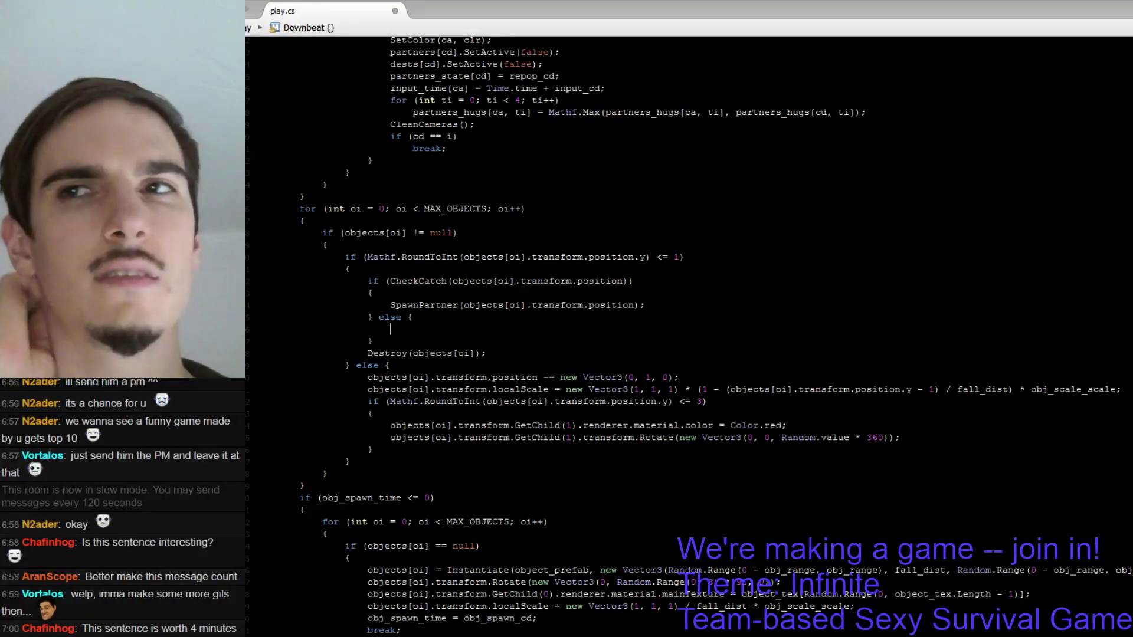
pyautogui.scroll(10, 685, 331)
pyautogui.scroll(15, 685, 331)
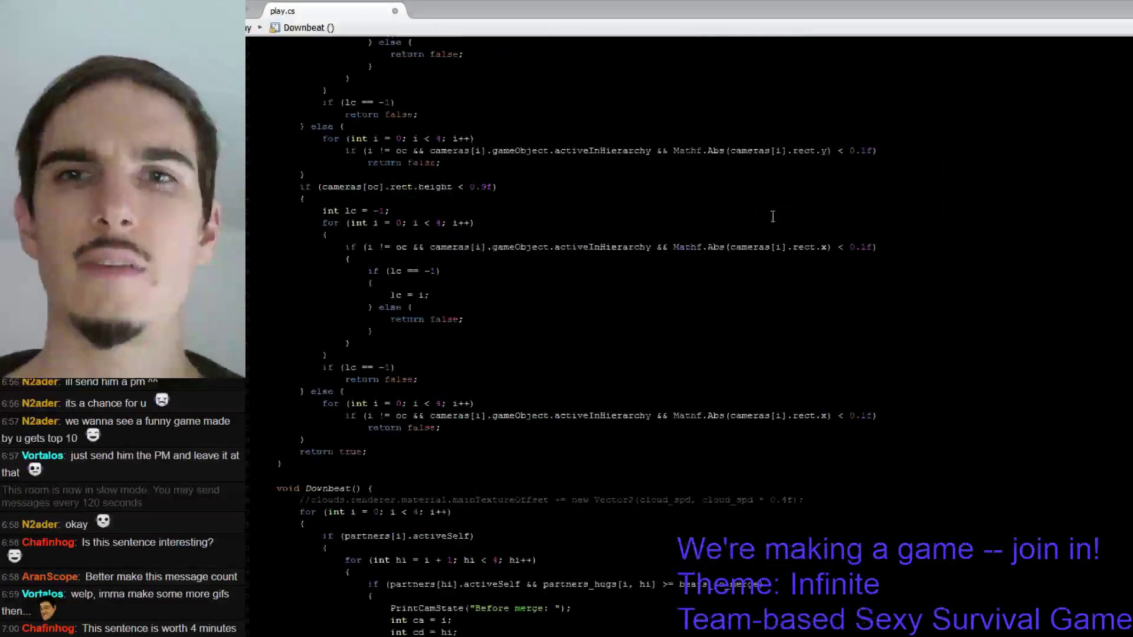
pyautogui.scroll(15, 684, 331)
pyautogui.scroll(15, 685, 331)
pyautogui.scroll(15, 684, 331)
pyautogui.scroll(15, 685, 331)
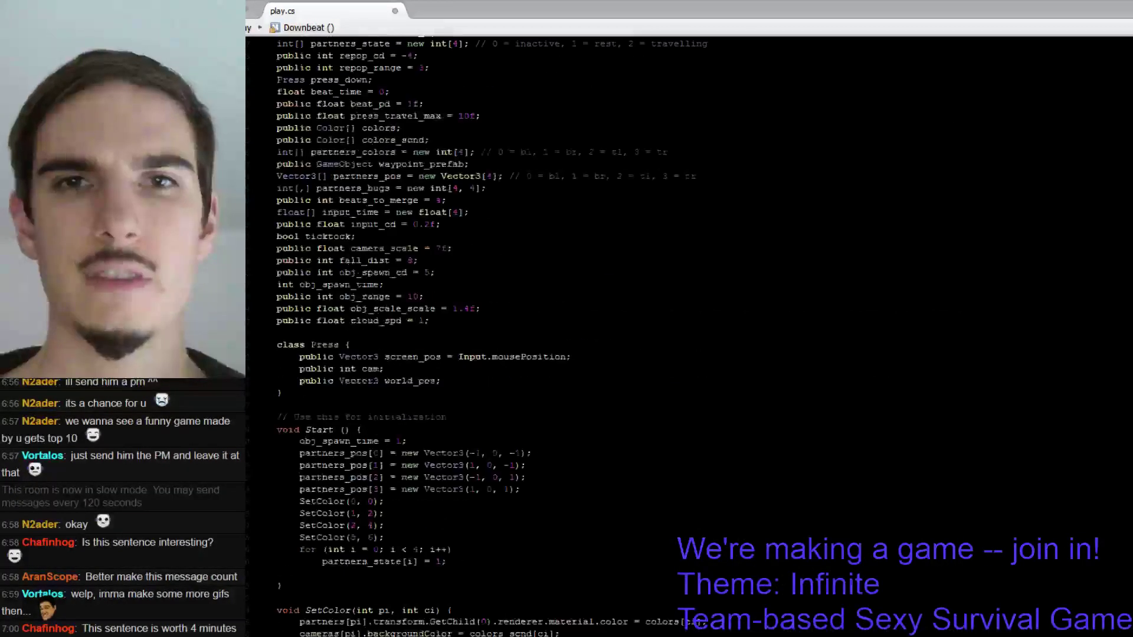
pyautogui.scroll(5, 684, 331)
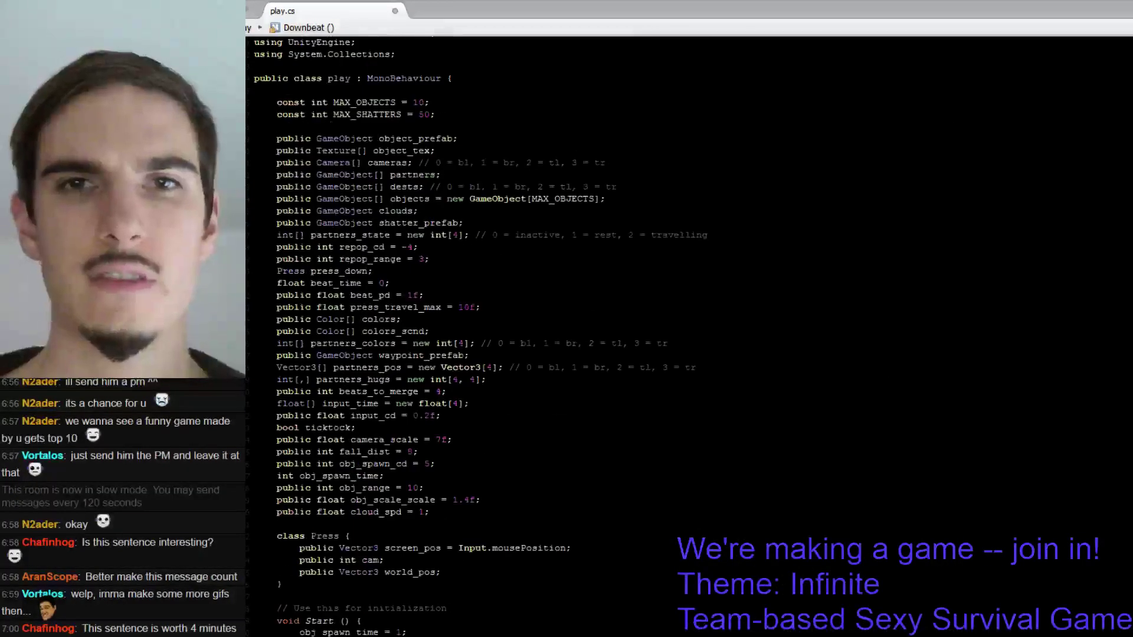
# - Add a public Transform bucket field line below the shatter_prefab declaration
pyautogui.click(513, 231)
pyautogui.press('Home')
pyautogui.press('Return')
pyautogui.press('Up')
pyautogui.write('public ')
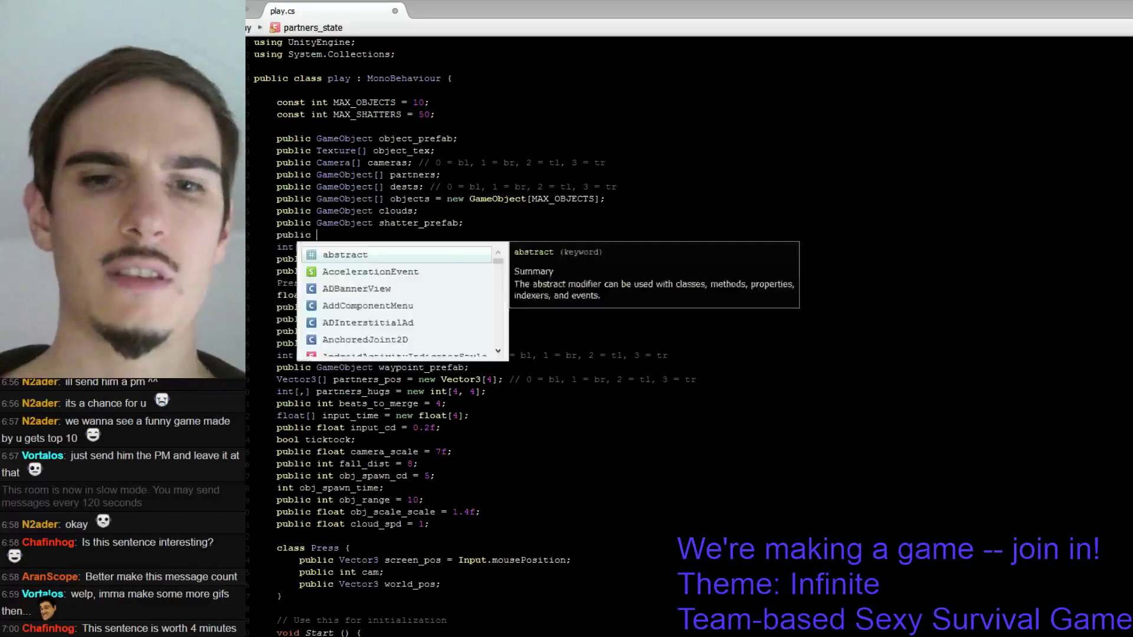
pyautogui.write('Transform')
pyautogui.press('Escape')
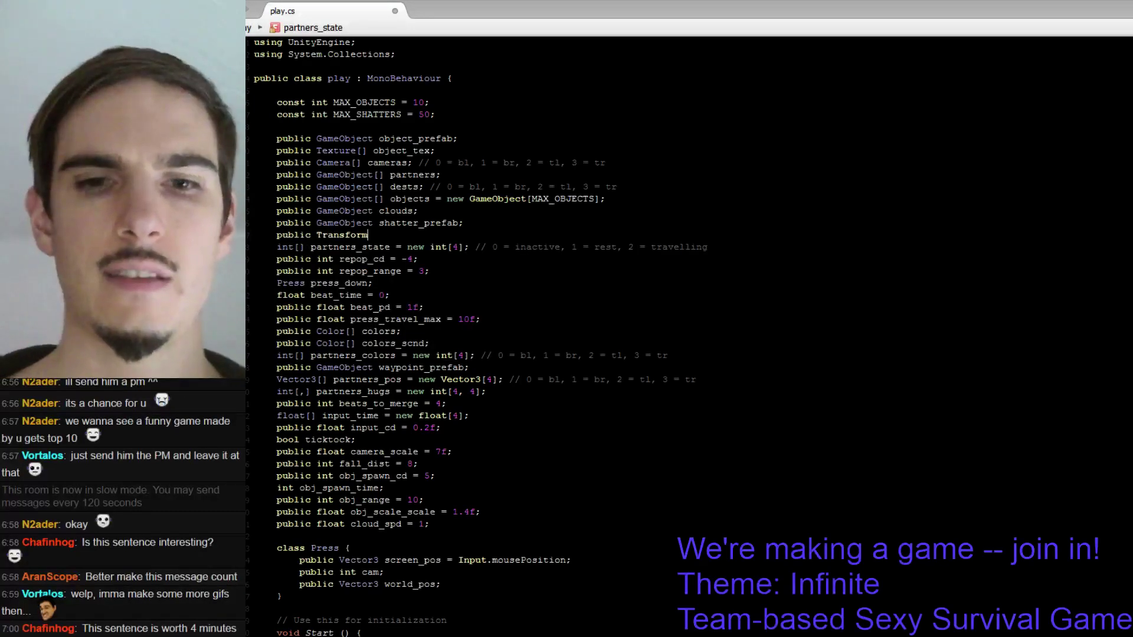
pyautogui.write(' bucker;')
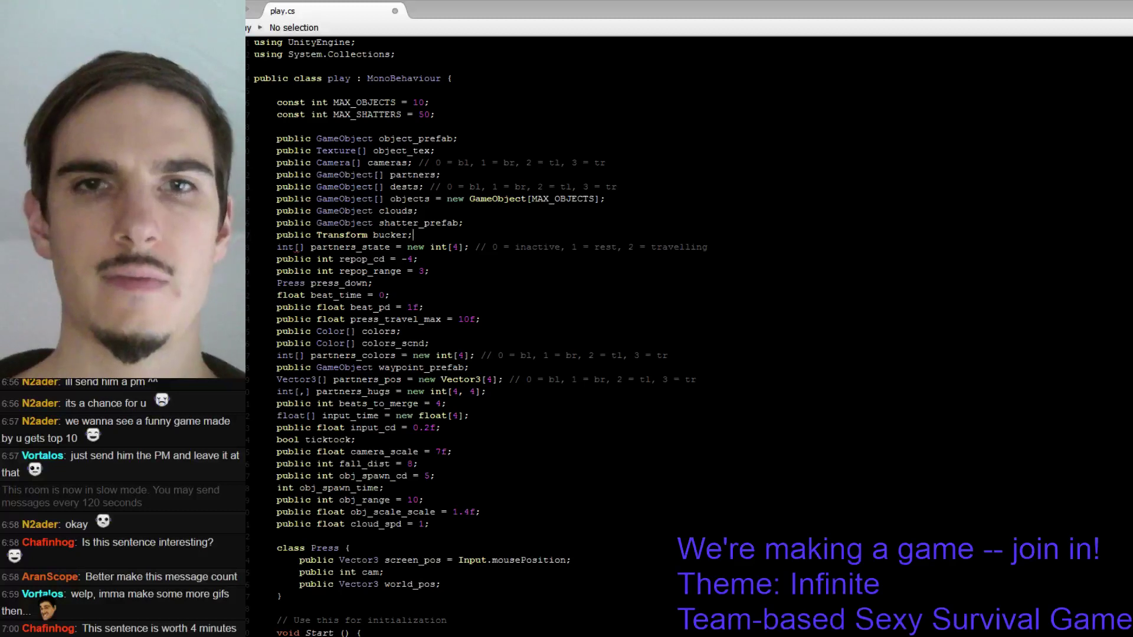
# - Correct the misspelled 'bucker' to 'bucket' and switch back to Unity
pyautogui.click(356, 42)
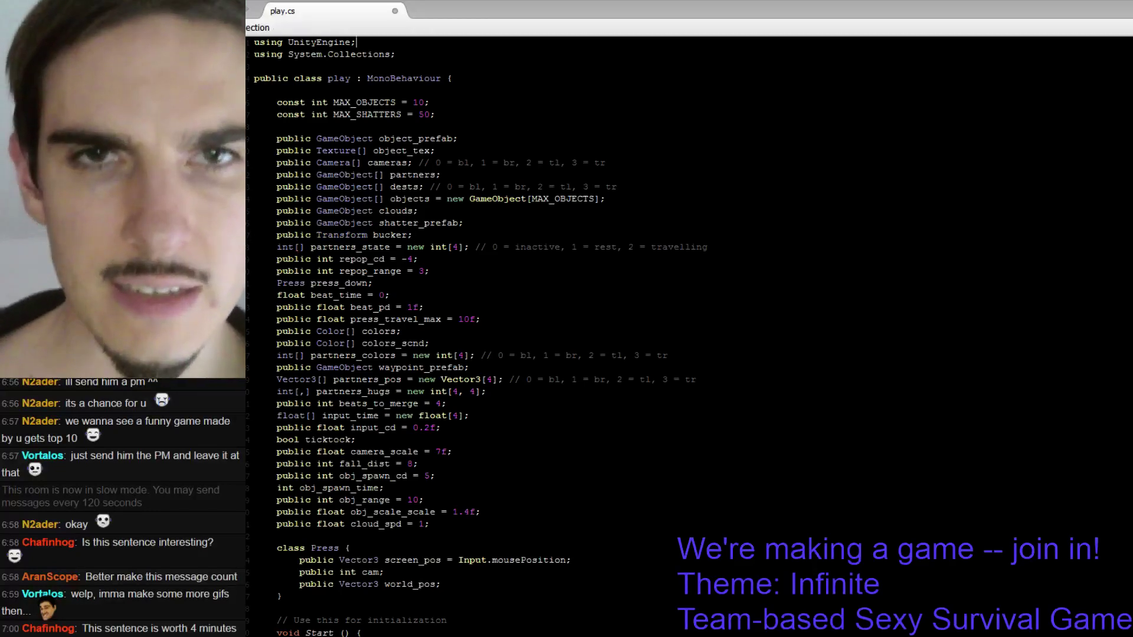
pyautogui.scroll(-10, 271, 41)
pyautogui.scroll(-10, 271, 42)
pyautogui.scroll(20, 271, 42)
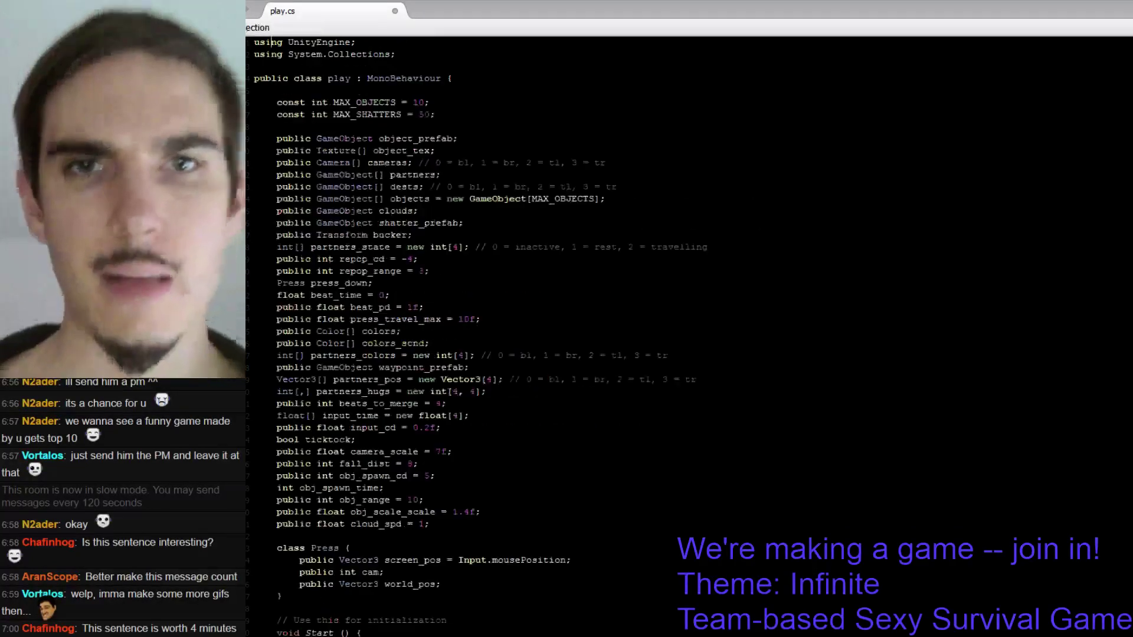
pyautogui.click(409, 235)
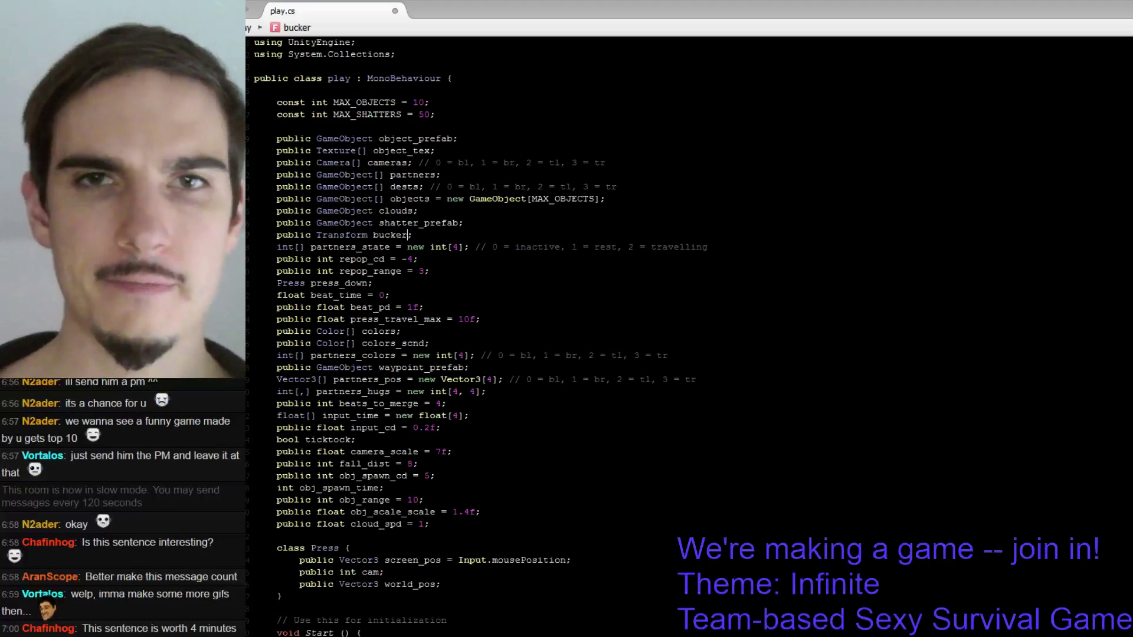
pyautogui.press('BackSpace')
pyautogui.write('t')
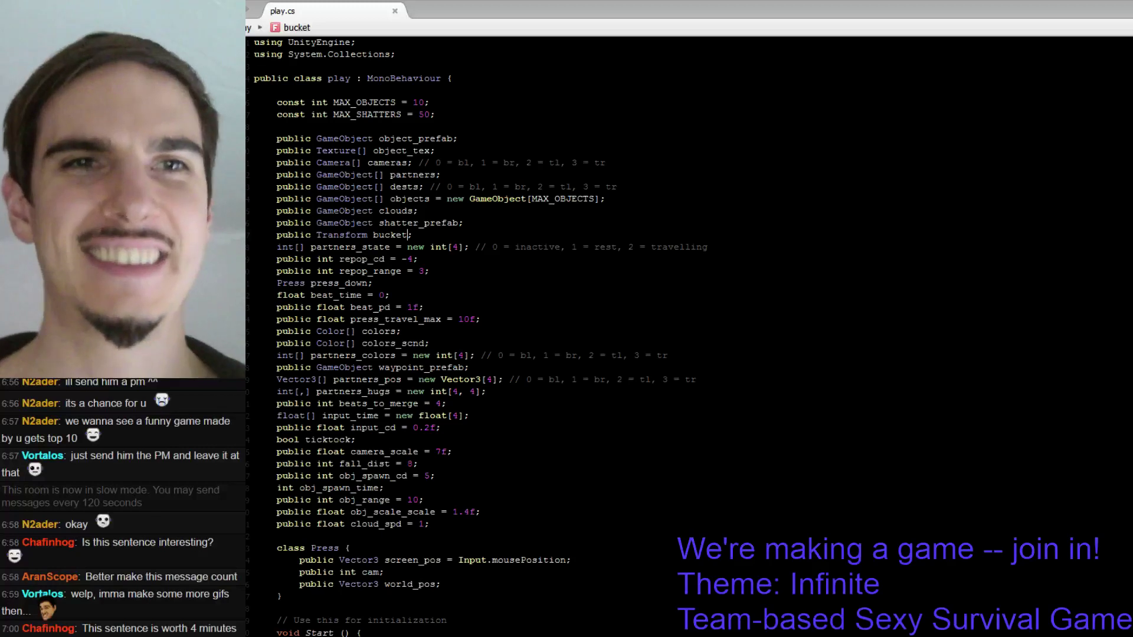
pyautogui.hotkey('alt', 'Tab')
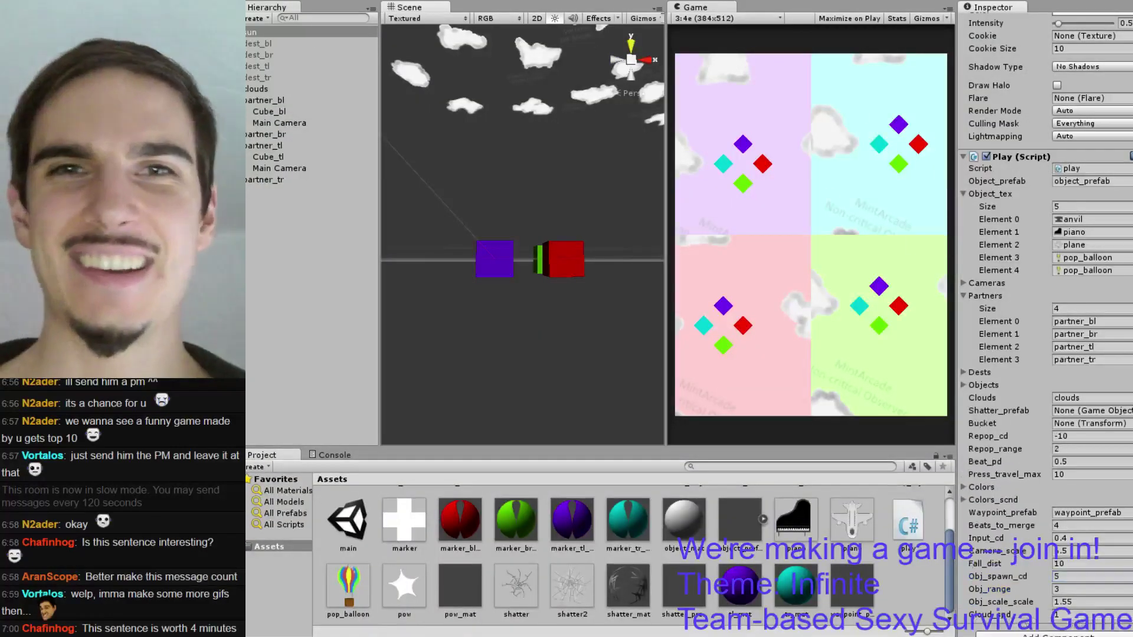
# - Create an empty game object and rename it Bucket
pyautogui.click(331, 0)
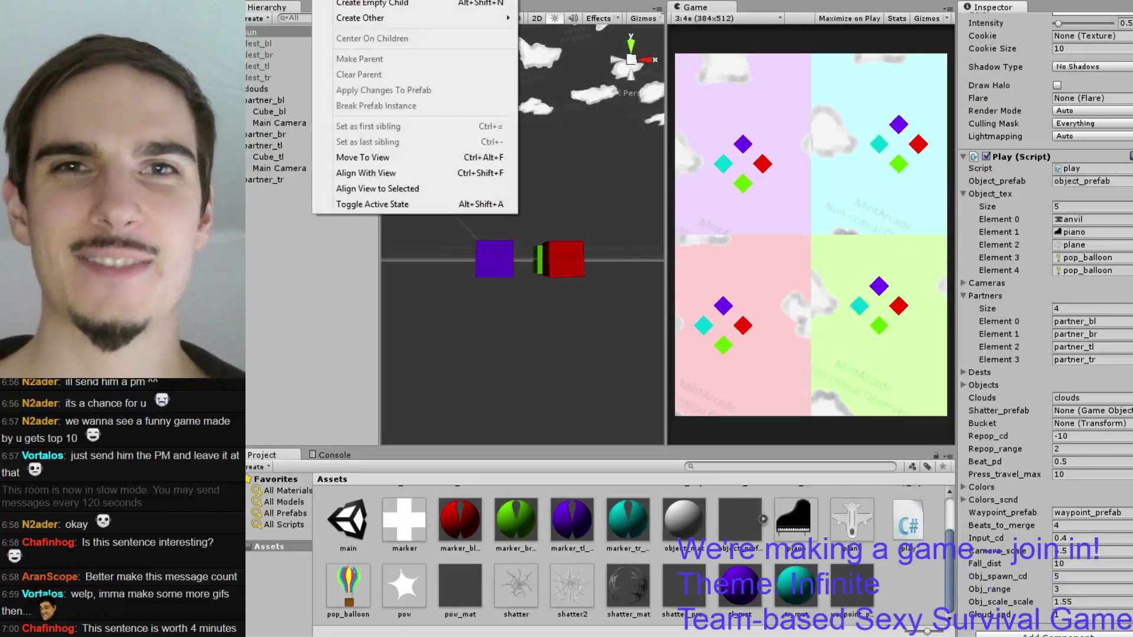
pyautogui.click(368, 3)
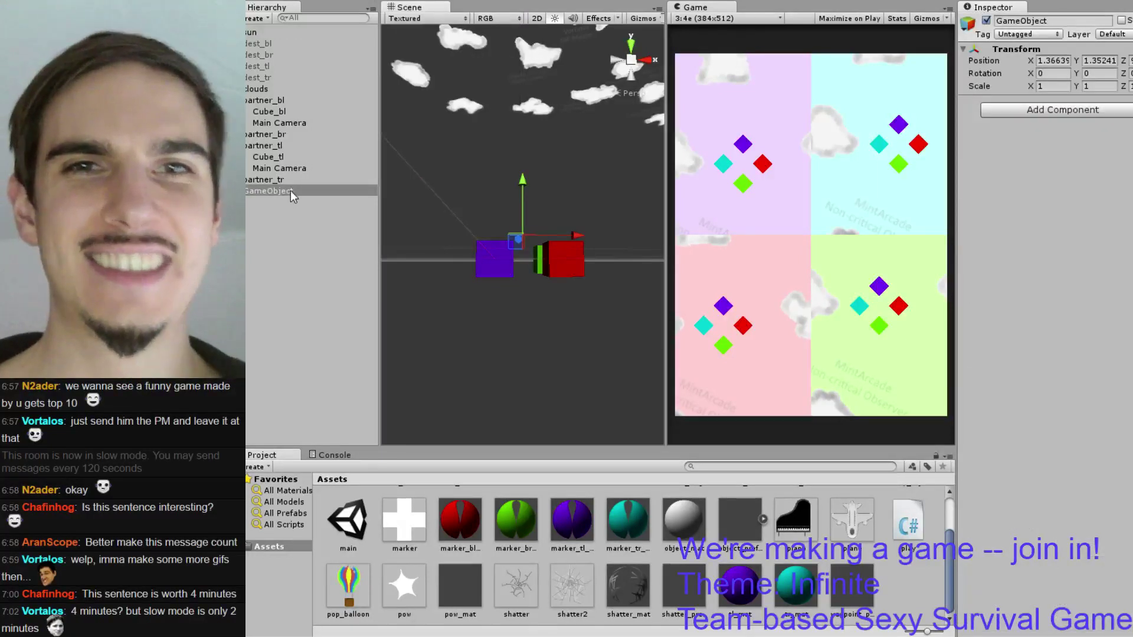
pyautogui.click(290, 191)
pyautogui.click(300, 193)
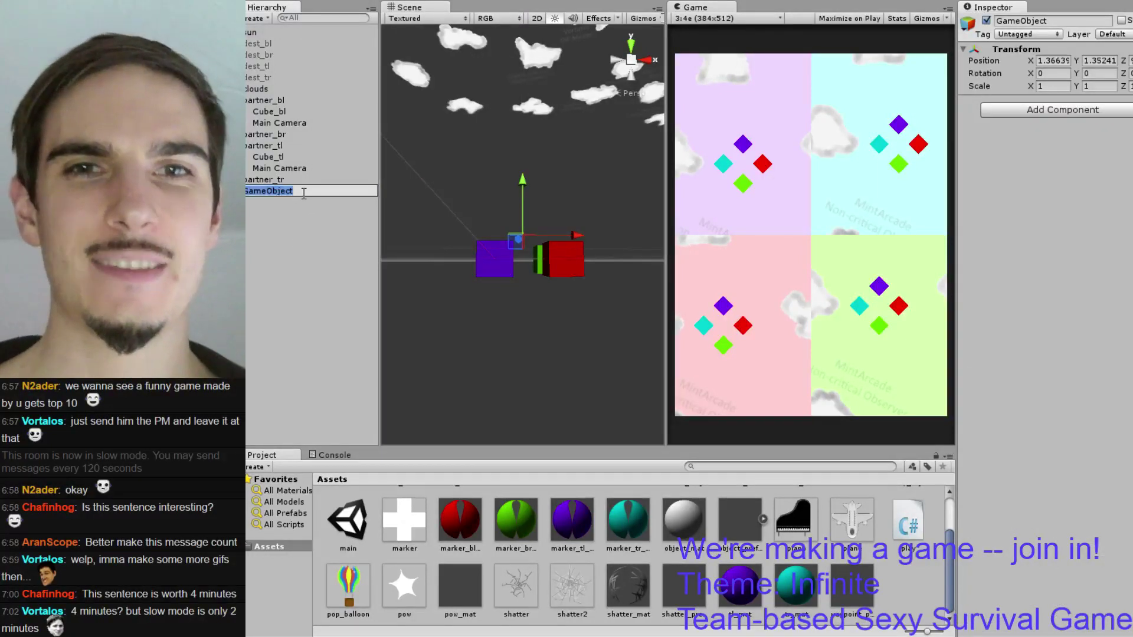
pyautogui.write('Bucket')
pyautogui.press('Return')
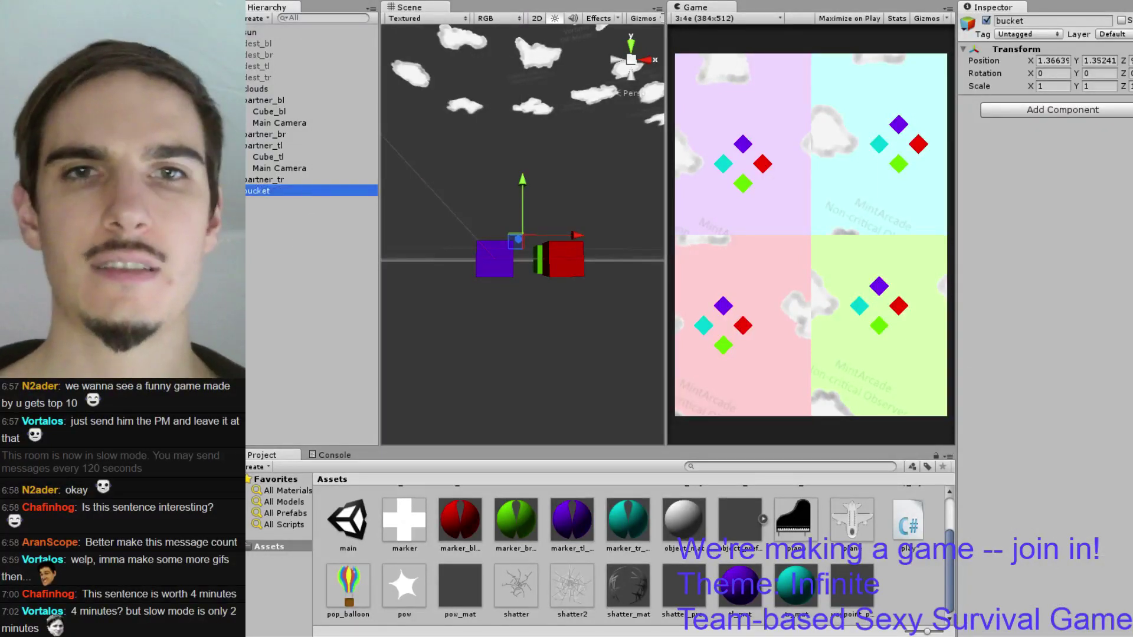
# - On the sun object's Play script, assign bucket to Bucket and shatter_prefab to Shatter_prefab
pyautogui.click(248, 34)
pyautogui.click(260, 192)
pyautogui.moveTo(263, 199); pyautogui.dragTo(1101, 466)
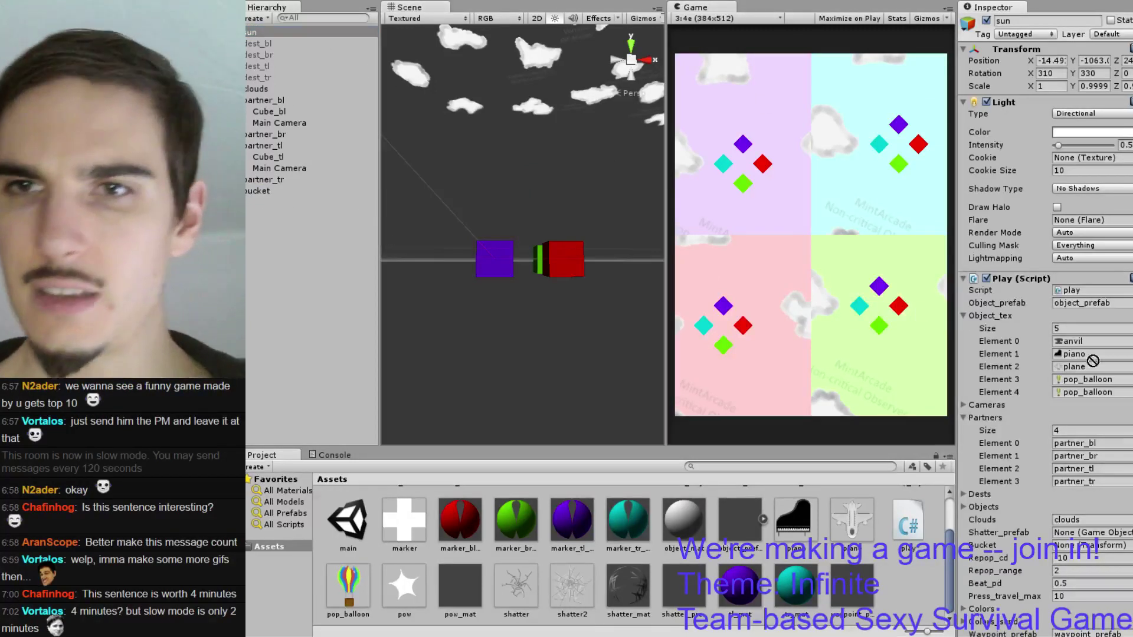
pyautogui.moveTo(1086, 288); pyautogui.dragTo(909, 523)
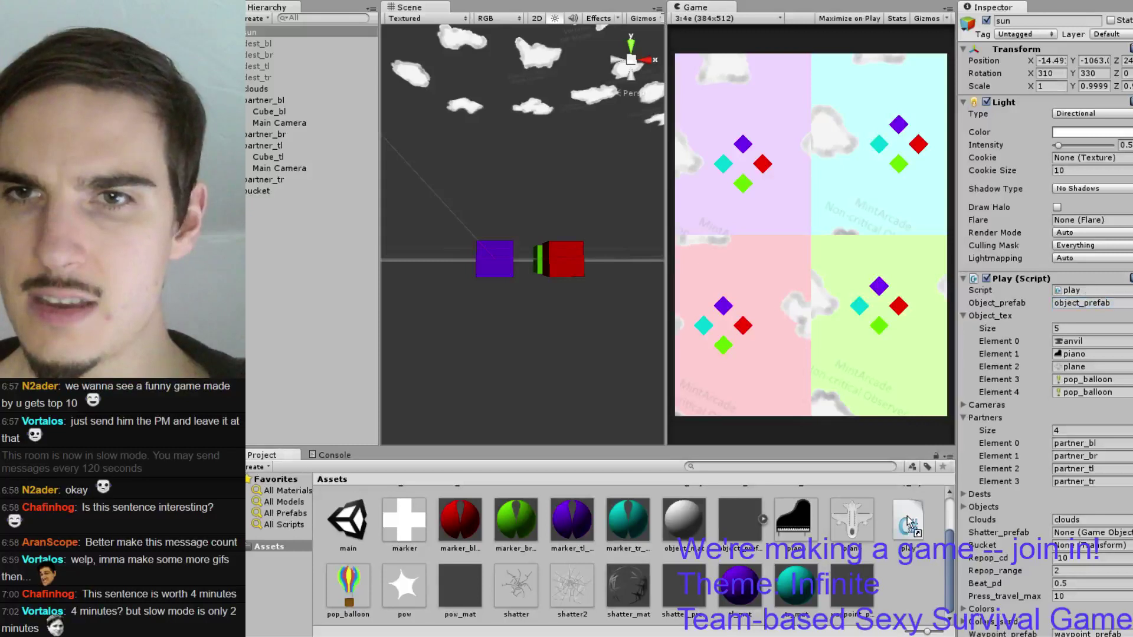
pyautogui.moveTo(987, 597); pyautogui.dragTo(1062, 544)
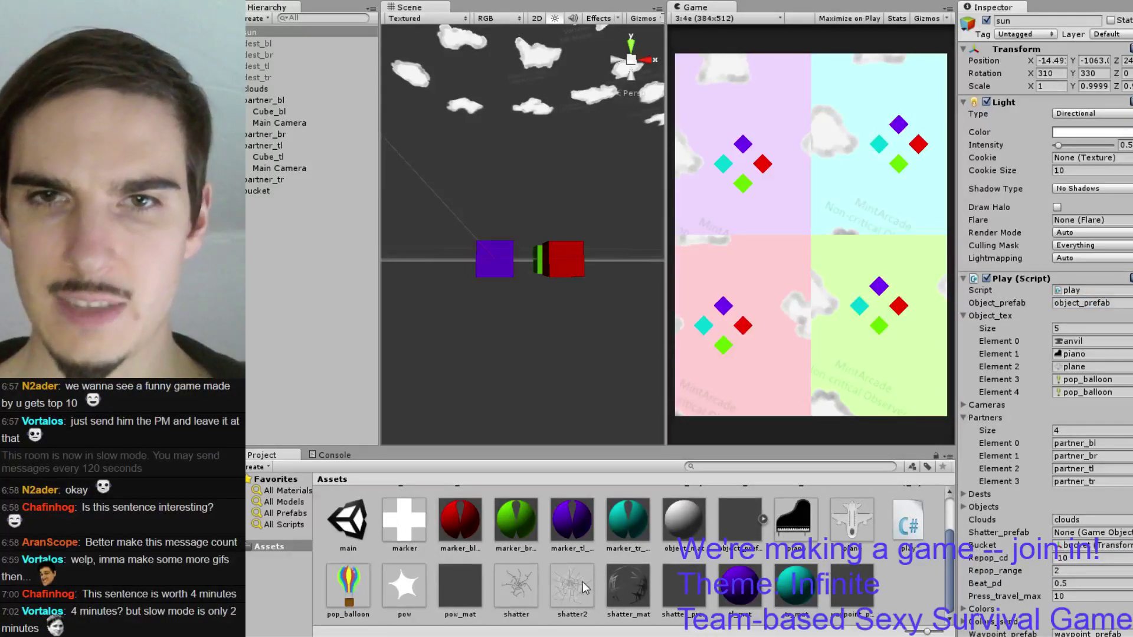
pyautogui.moveTo(691, 587)
pyautogui.mouseDown()
pyautogui.moveTo(1066, 539)
pyautogui.moveTo(1055, 537)
pyautogui.mouseUp()
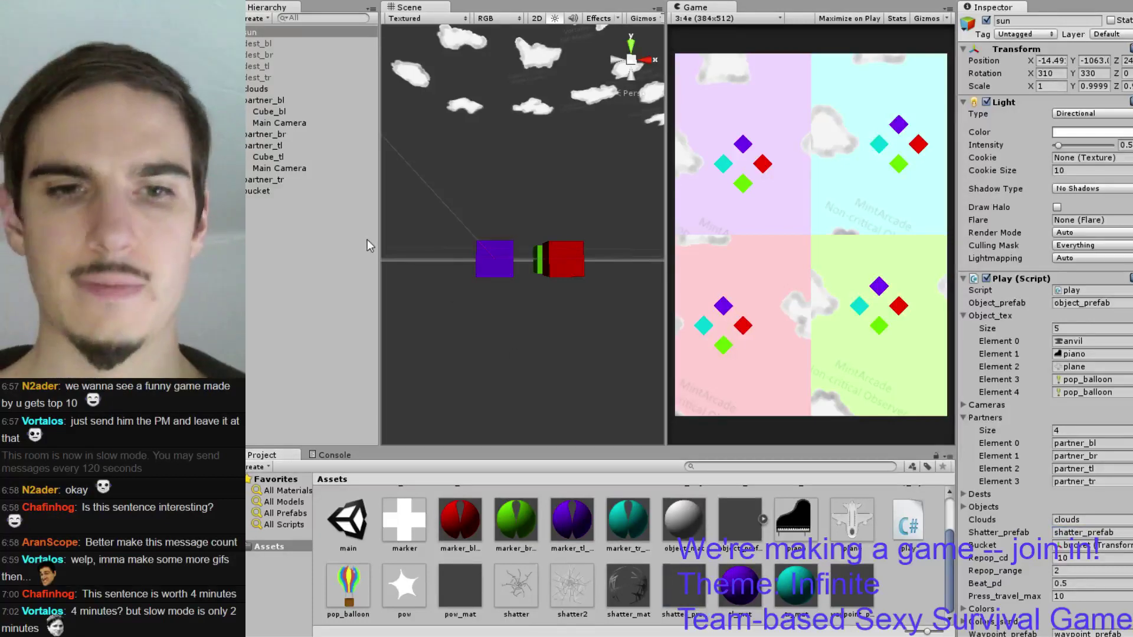
# - Switch back to play.cs in MonoDevelop and scroll down the script
pyautogui.hotkey('alt', 'Tab')
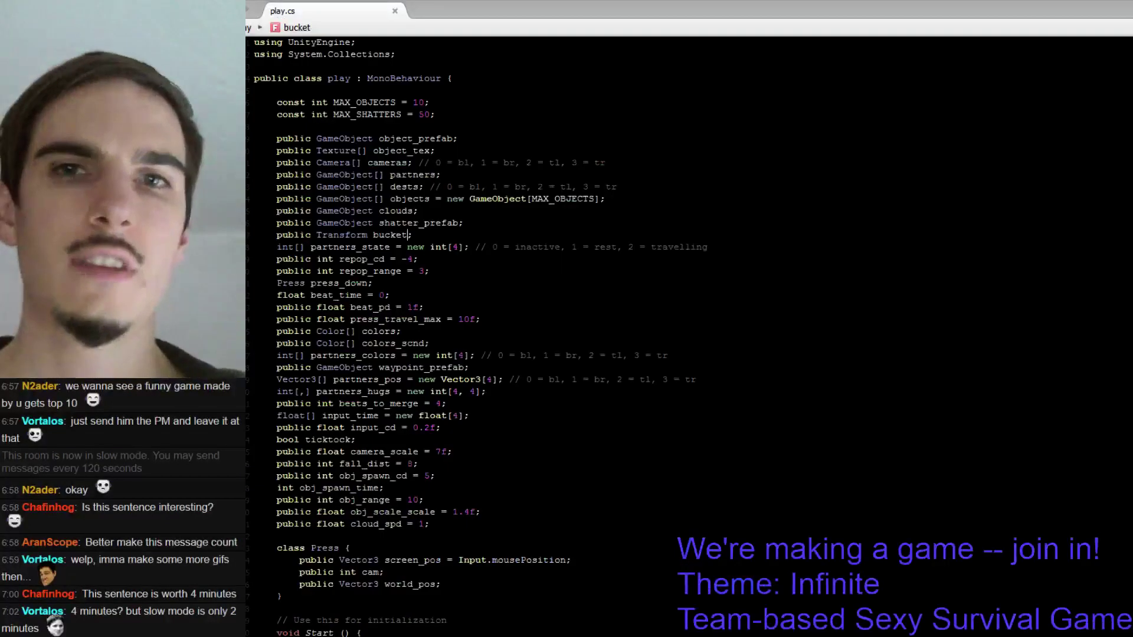
pyautogui.scroll(-12, 649, 295)
pyautogui.scroll(-12, 649, 295)
pyautogui.scroll(-12, 649, 296)
pyautogui.scroll(-12, 649, 295)
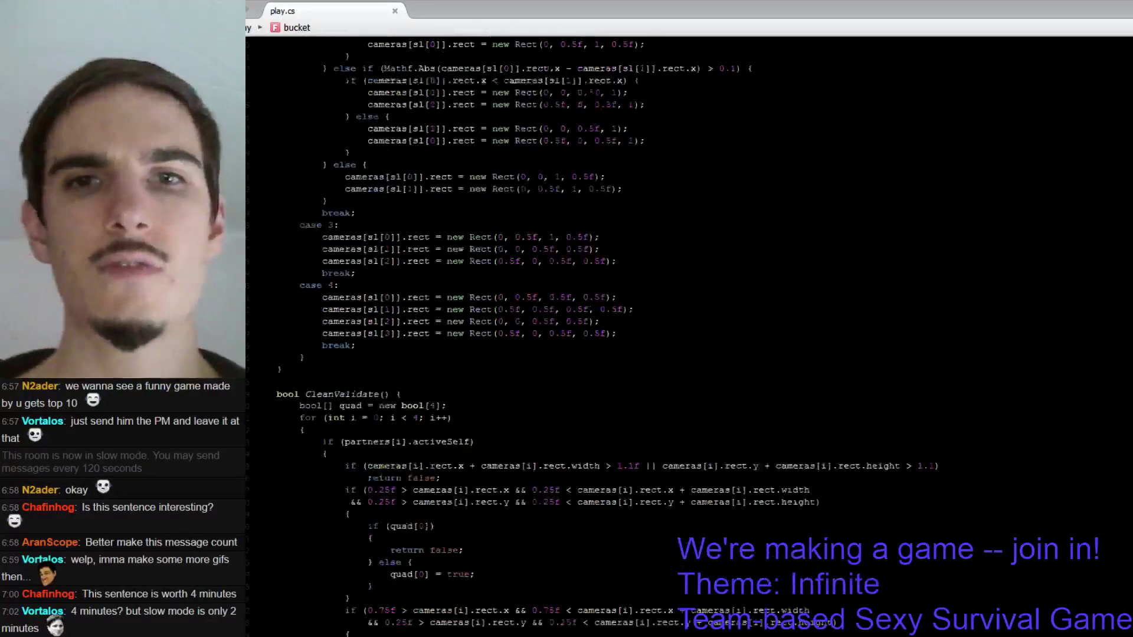
pyautogui.scroll(-12, 650, 295)
pyautogui.scroll(-12, 650, 295)
pyautogui.scroll(-10, 492, 262)
pyautogui.scroll(-10, 491, 263)
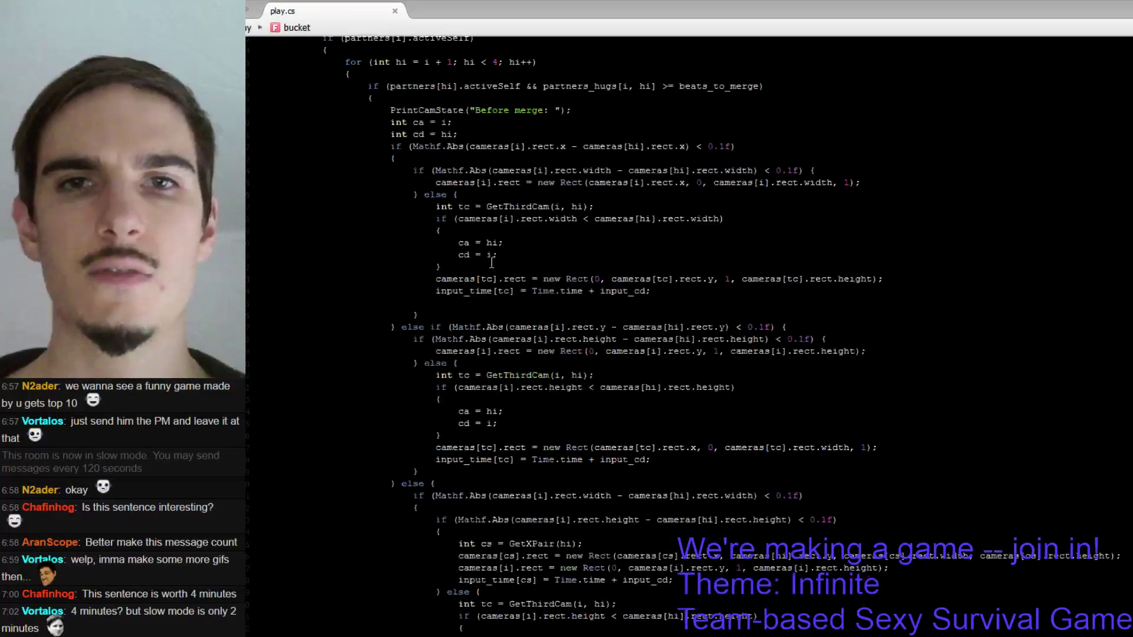
pyautogui.scroll(-10, 492, 263)
pyautogui.scroll(-10, 492, 263)
pyautogui.scroll(-2, 492, 262)
pyautogui.scroll(-2, 492, 263)
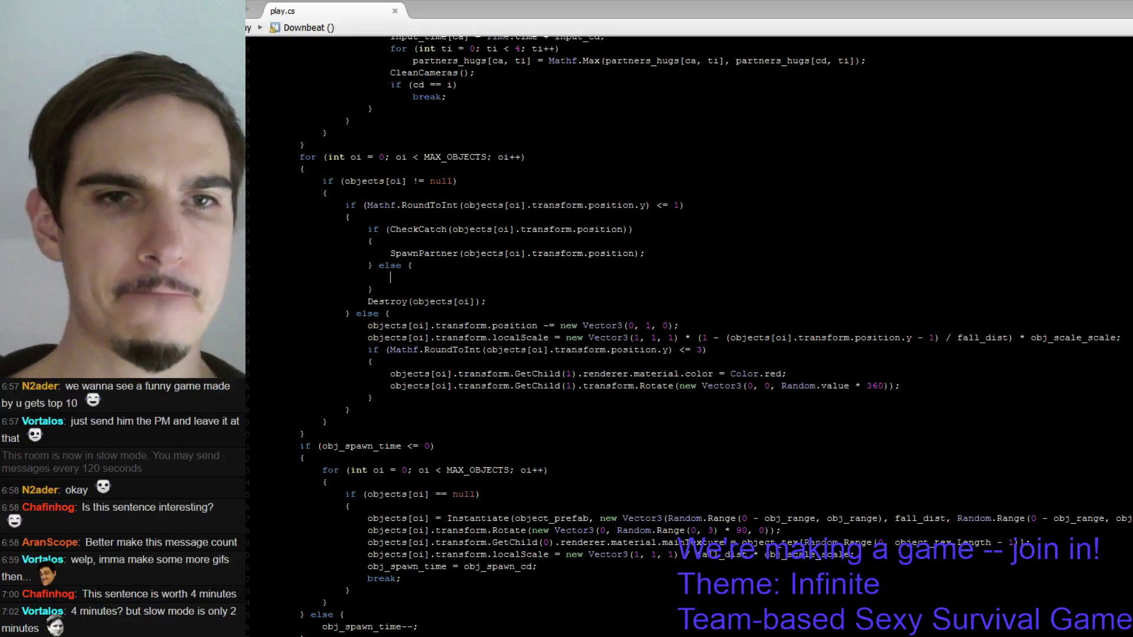
pyautogui.moveTo(590, 340)
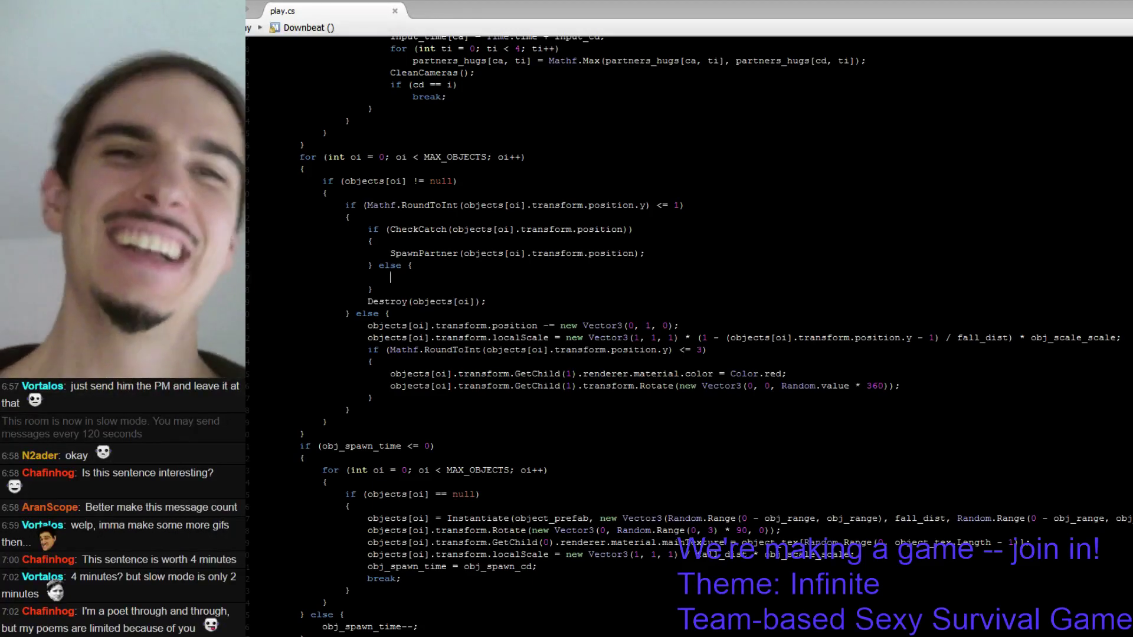
pyautogui.click(18, 635)
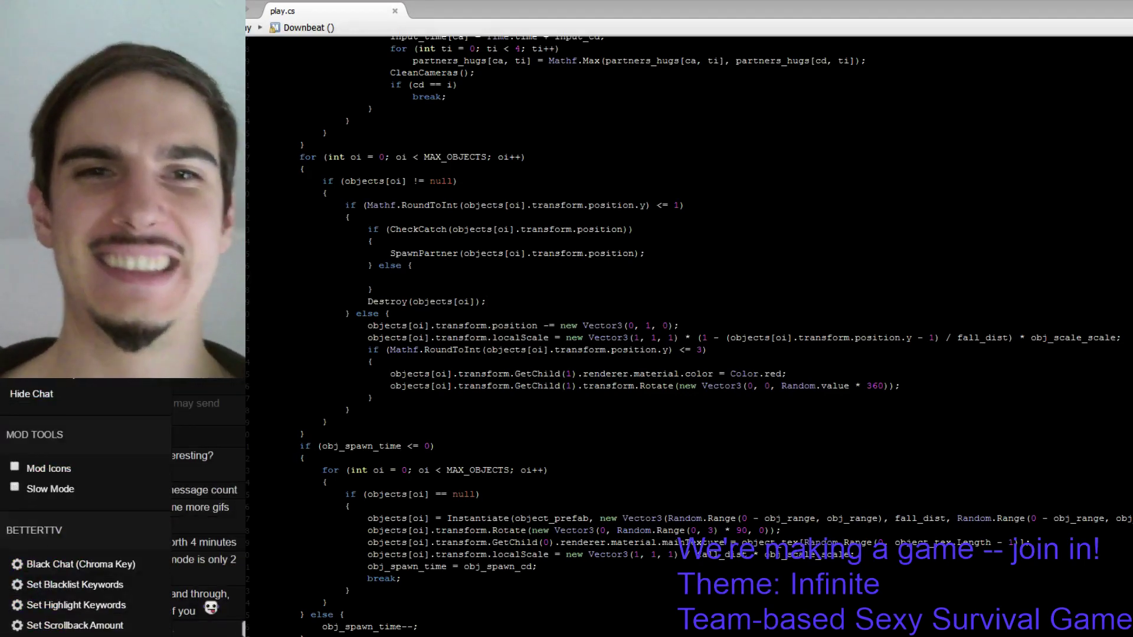
pyautogui.click(632, 292)
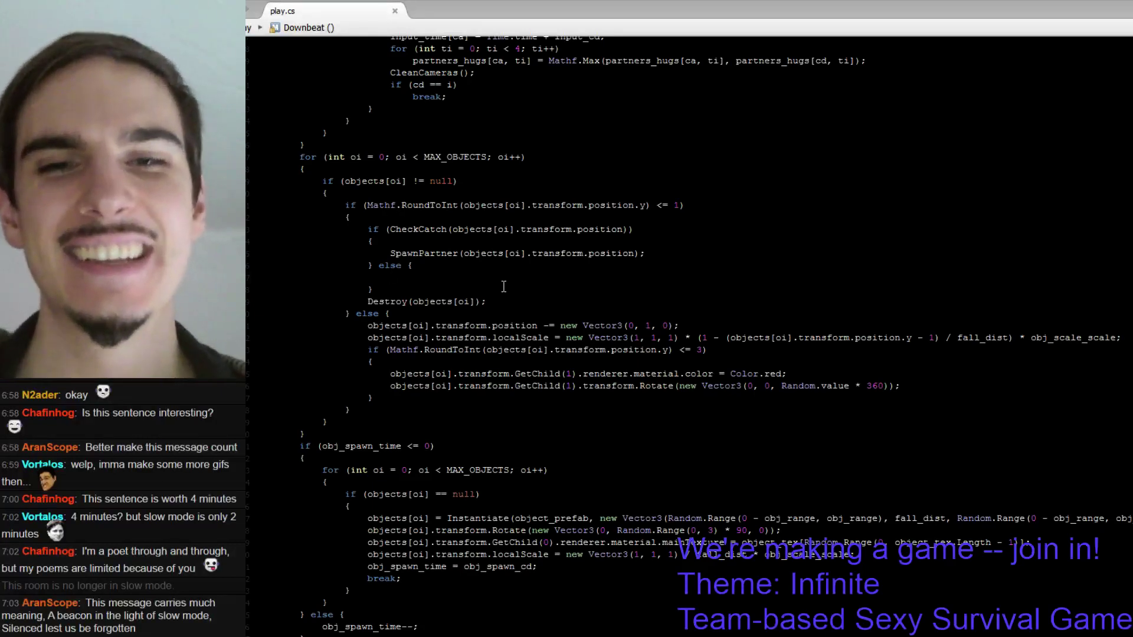
# - Add 'int shatter_ct = 0;' on a new line below cloud_spd and save play.cs
pyautogui.scroll(10, 1122, 82)
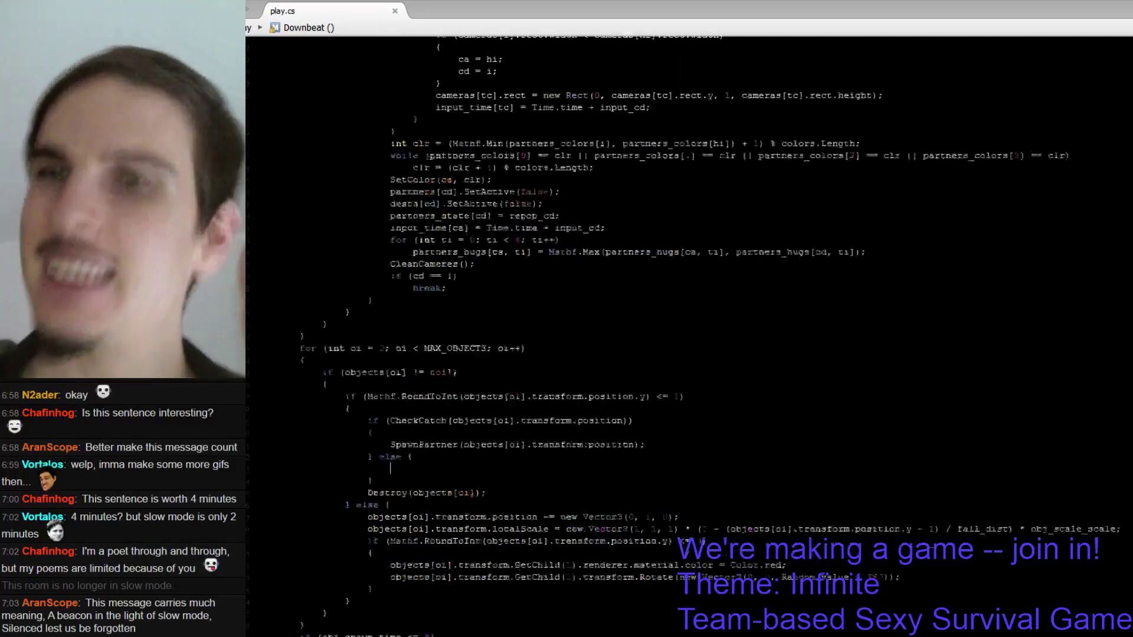
pyautogui.scroll(10, 1122, 82)
pyautogui.scroll(10, 1122, 83)
pyautogui.scroll(5, 1122, 82)
pyautogui.scroll(15, 1122, 83)
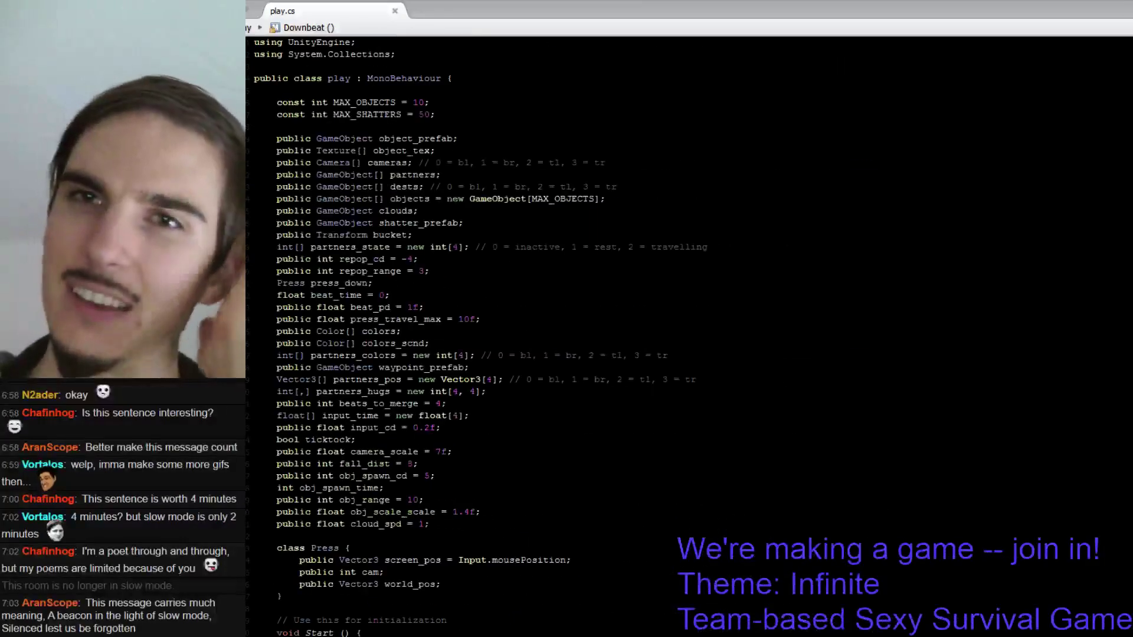
pyautogui.scroll(-2, 1122, 83)
pyautogui.scroll(-4, 1122, 83)
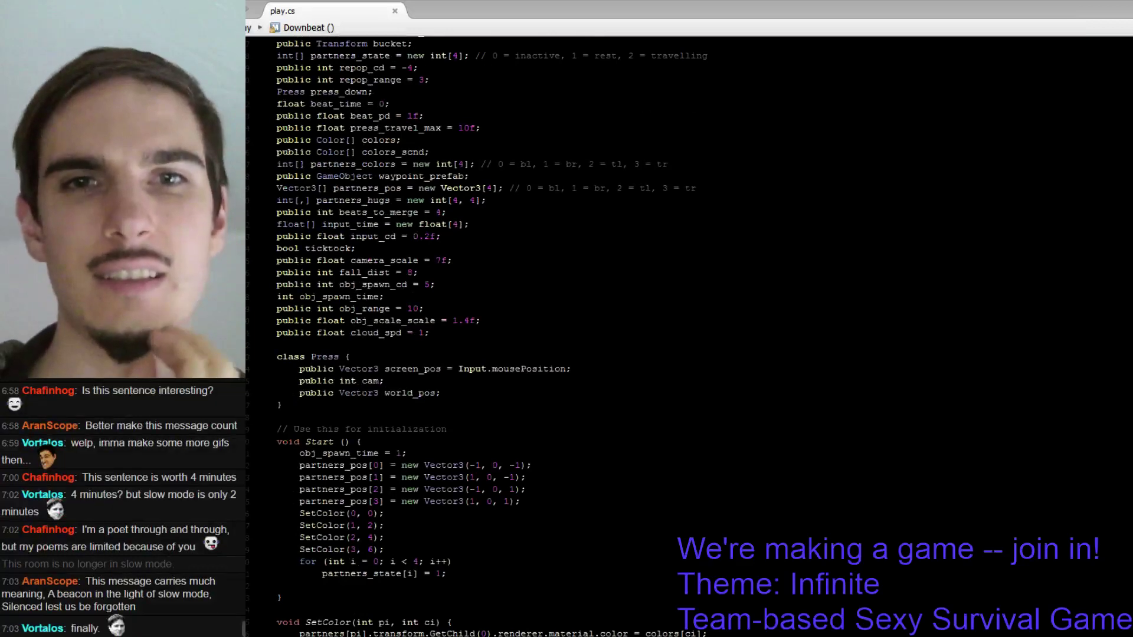
pyautogui.click(430, 332)
pyautogui.press('Return')
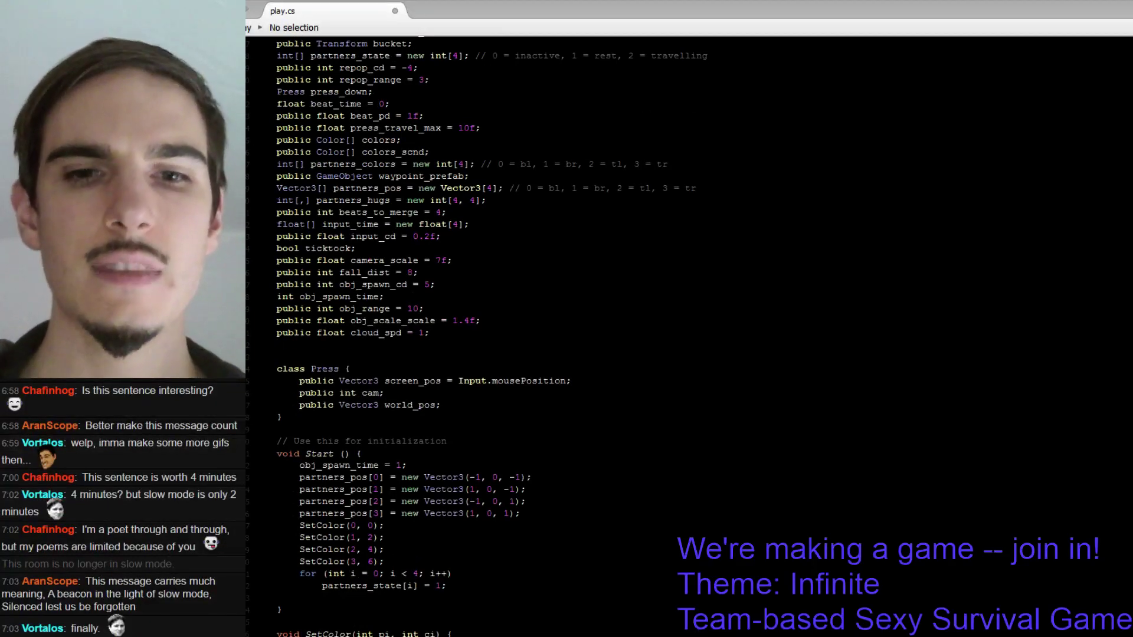
pyautogui.write('int shatter_ct = 0;')
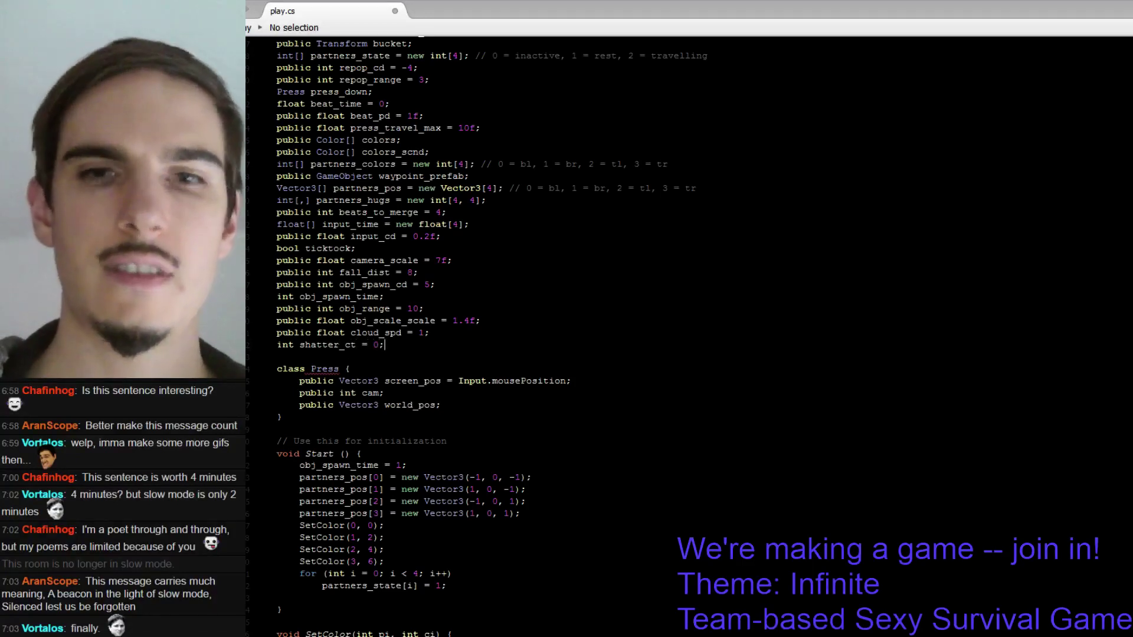
pyautogui.hotkey('ctrl', 's')
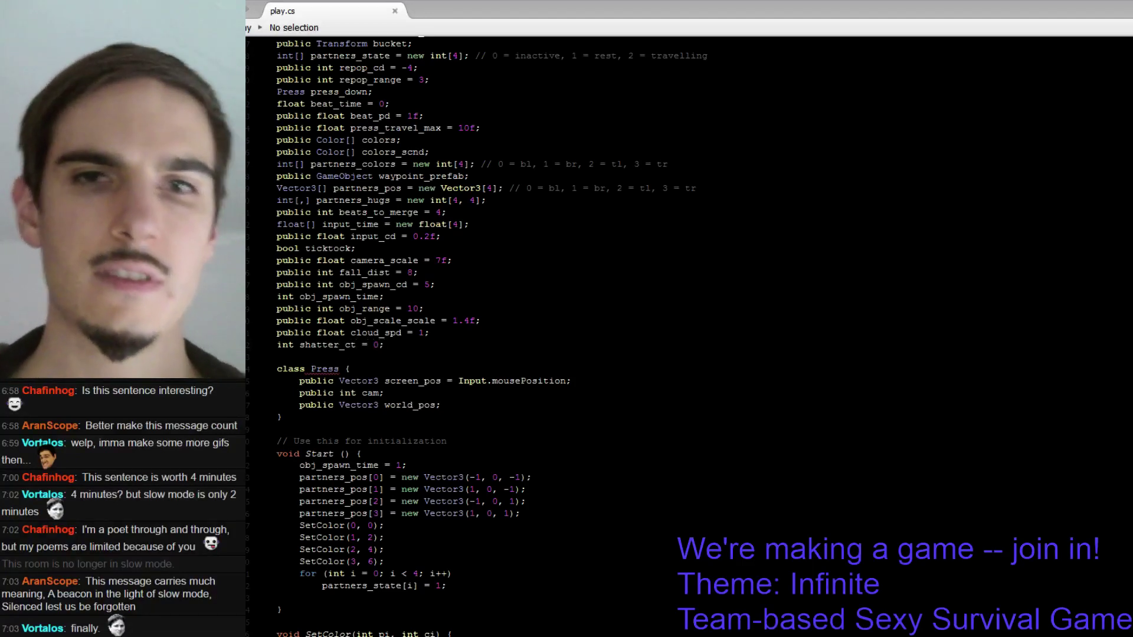
# - Scroll down to the empty else branch for missed objects and place the cursor there
pyautogui.scroll(-15, 458, 266)
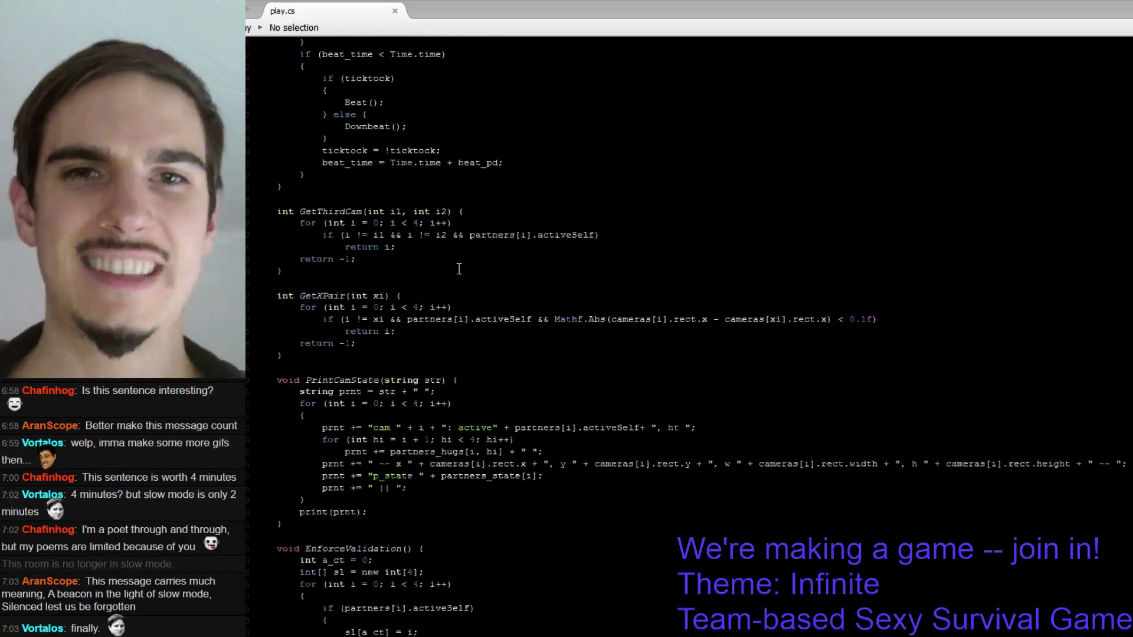
pyautogui.scroll(-15, 458, 265)
pyautogui.scroll(-15, 458, 265)
pyautogui.scroll(-15, 458, 265)
pyautogui.scroll(-15, 446, 225)
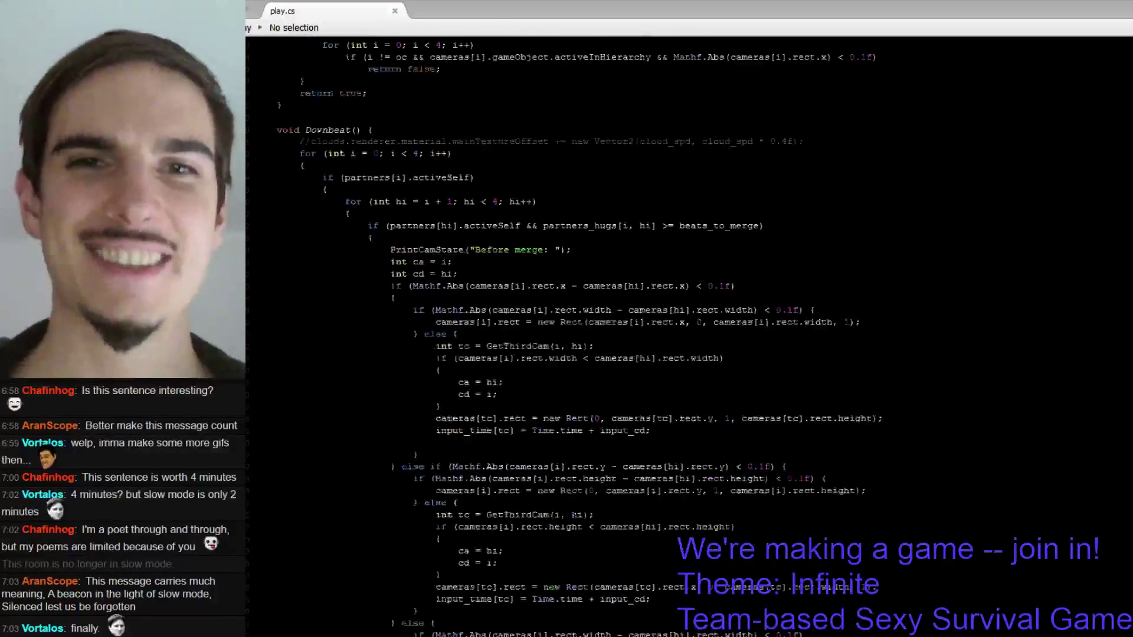
pyautogui.scroll(-15, 445, 225)
pyautogui.scroll(-15, 446, 225)
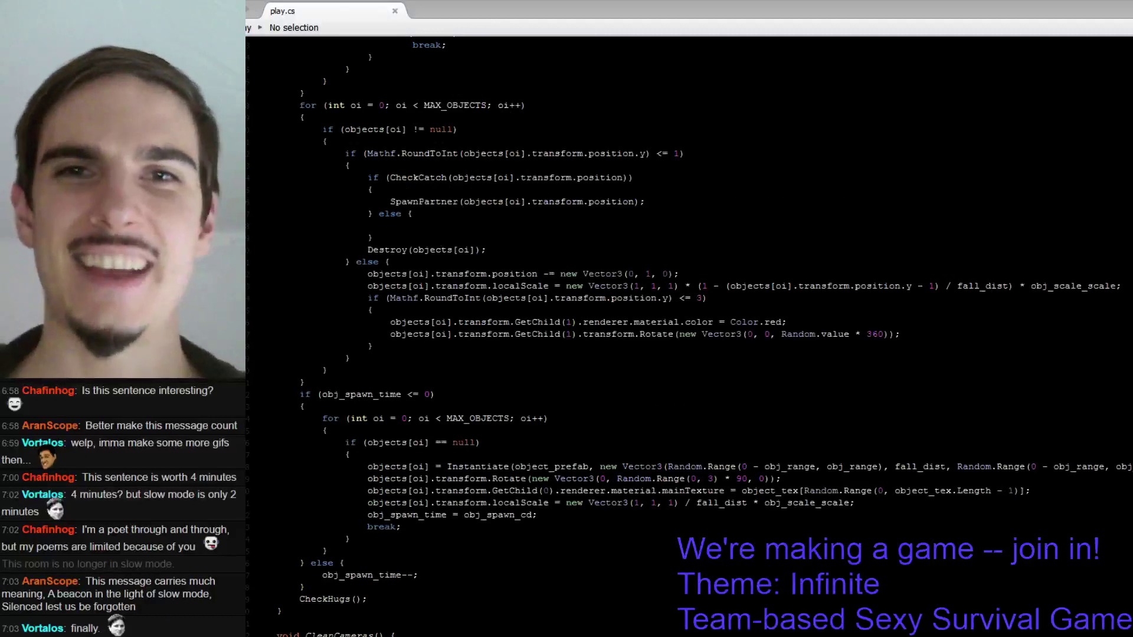
pyautogui.click(436, 230)
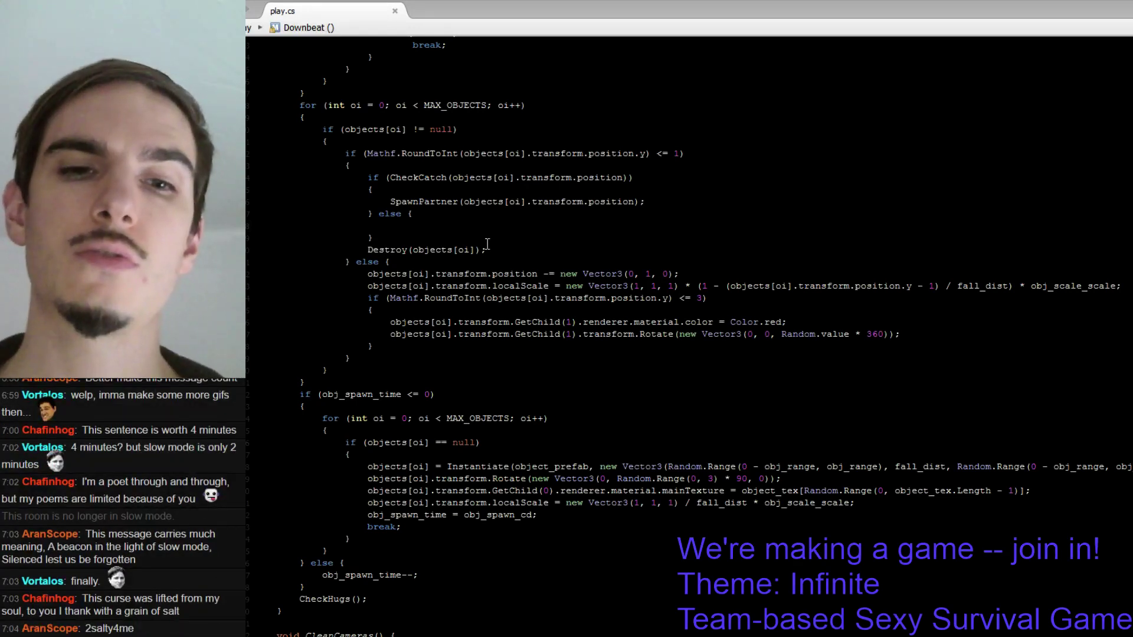
# - Type 'shatte' in the else branch, then scroll up to the field declarations
pyautogui.write('sh')
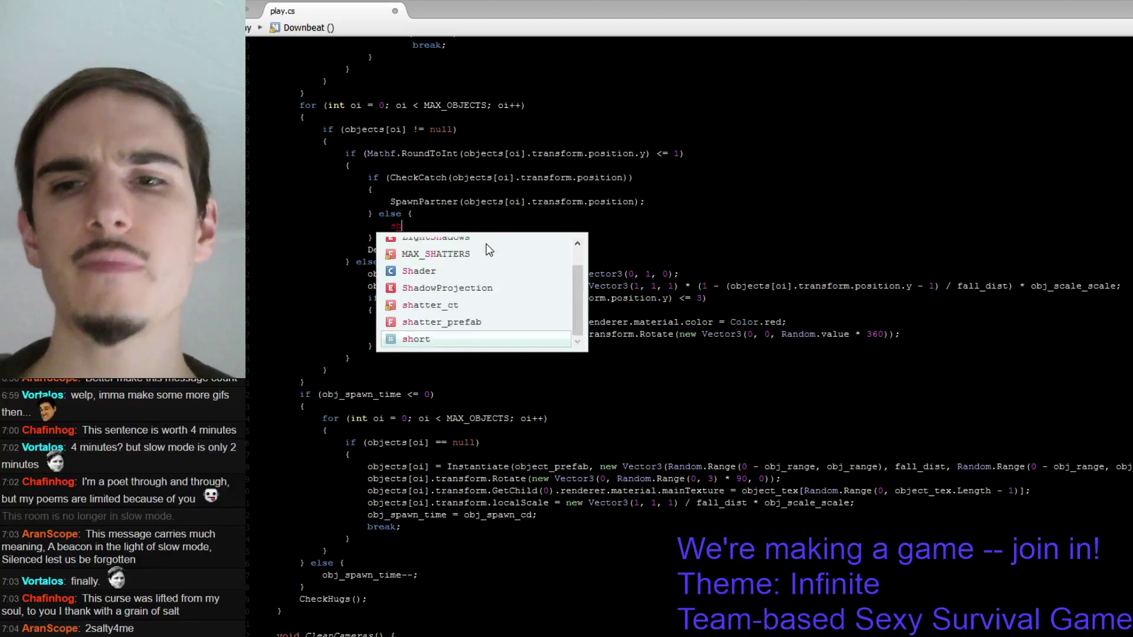
pyautogui.write('att')
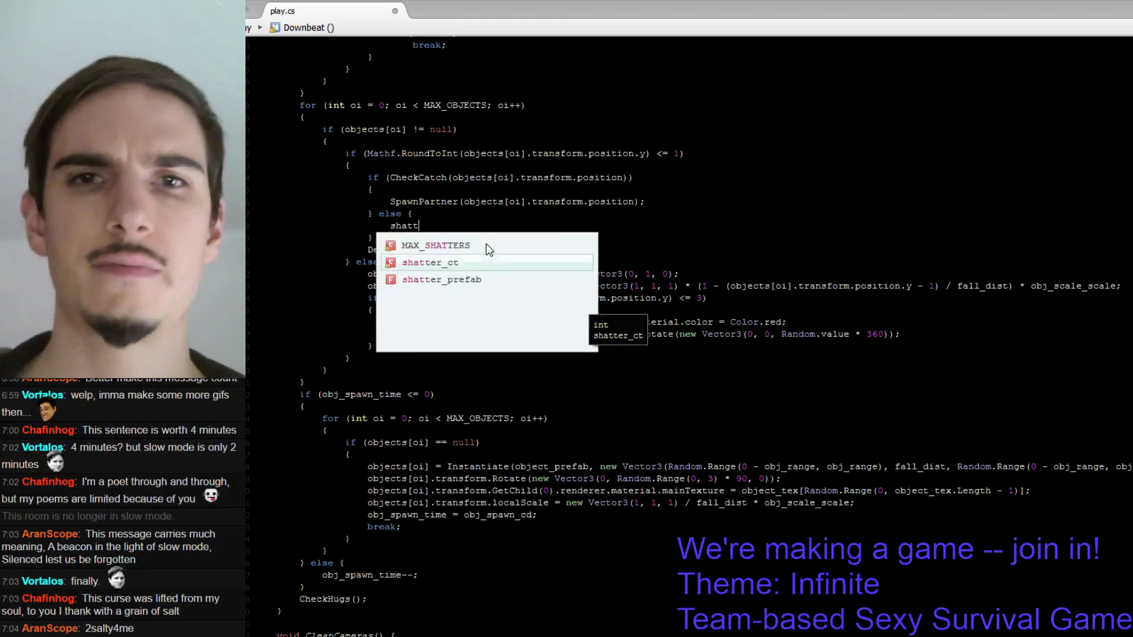
pyautogui.write('e')
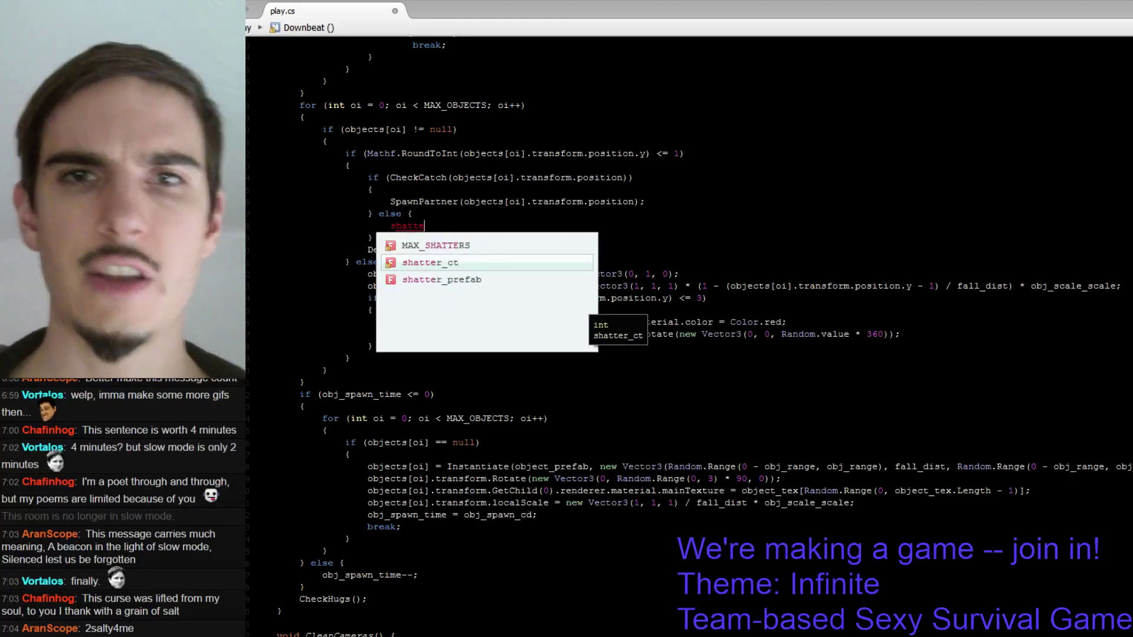
pyautogui.scroll(5, 489, 249)
pyautogui.scroll(5, 489, 250)
pyautogui.scroll(5, 489, 250)
pyautogui.scroll(5, 549, 197)
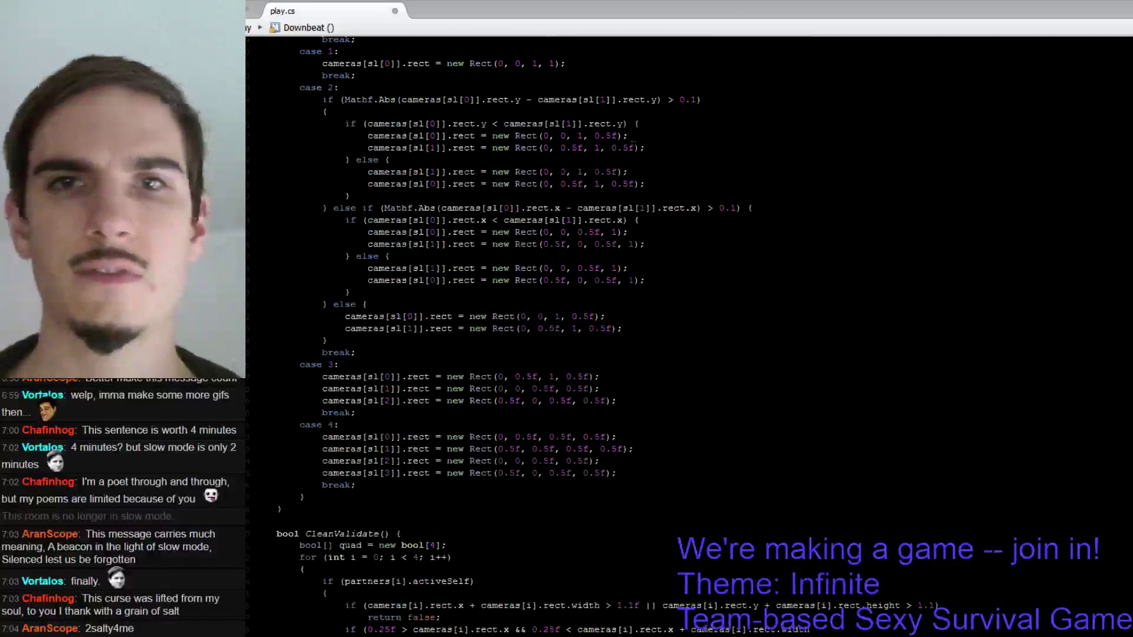
pyautogui.scroll(5, 549, 197)
pyautogui.scroll(5, 549, 197)
pyautogui.scroll(5, 548, 197)
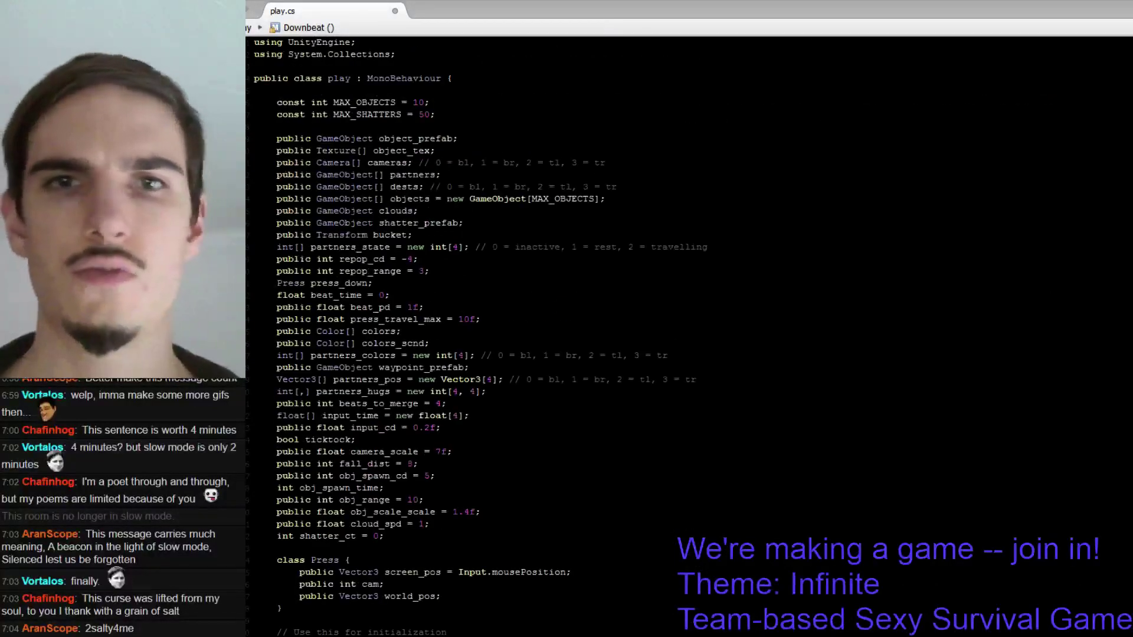
pyautogui.click(680, 199)
pyautogui.press('Return')
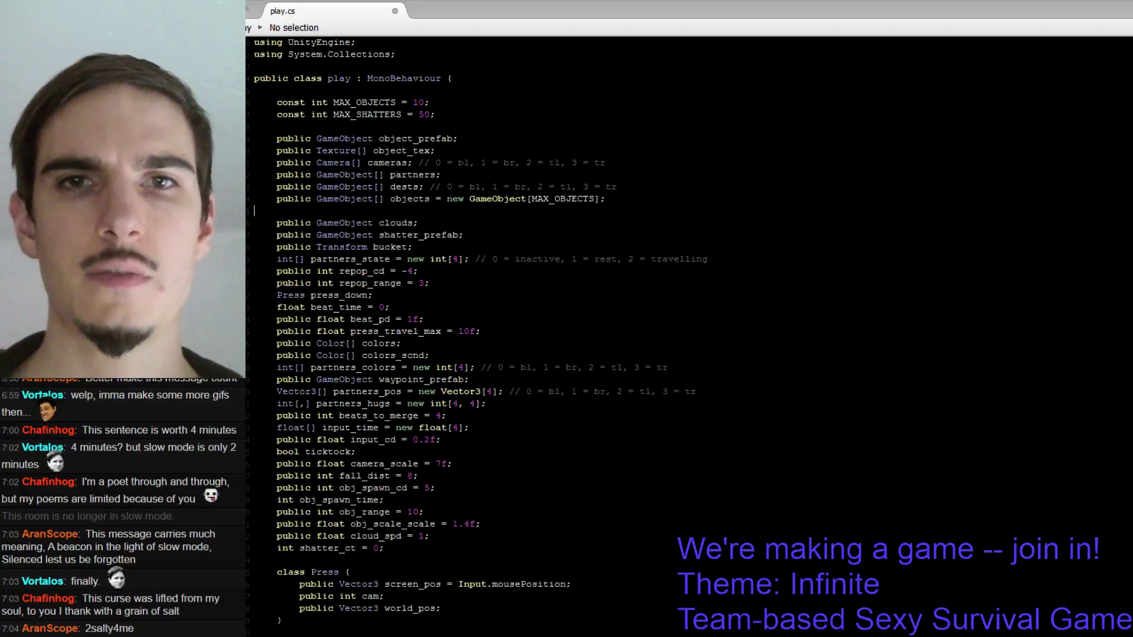
pyautogui.press('BackSpace')
# - Below the bucket field, declare 'GameObject[] shatters = new GameObject[MAX_SHATTERS];' and save
pyautogui.click(465, 223)
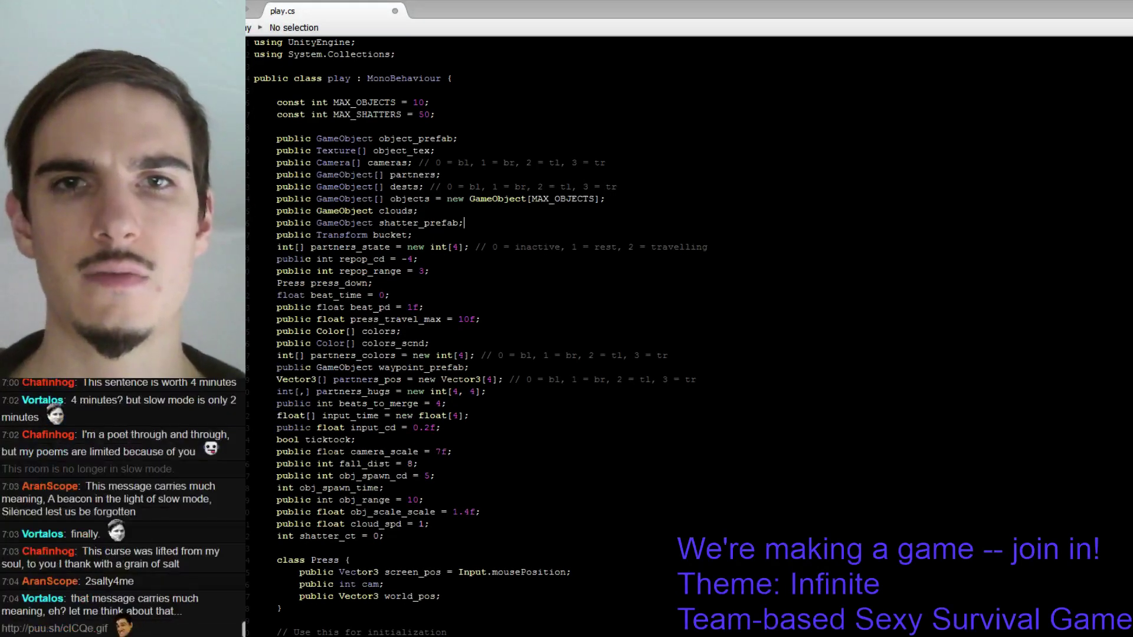
pyautogui.click(412, 234)
pyautogui.press('Return')
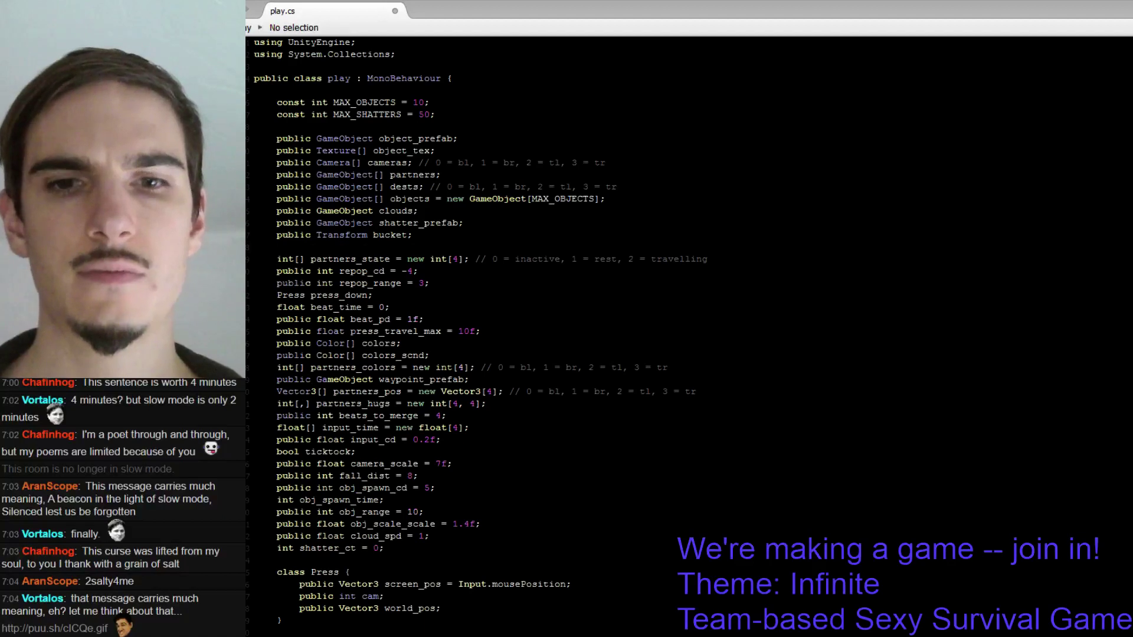
pyautogui.write('game')
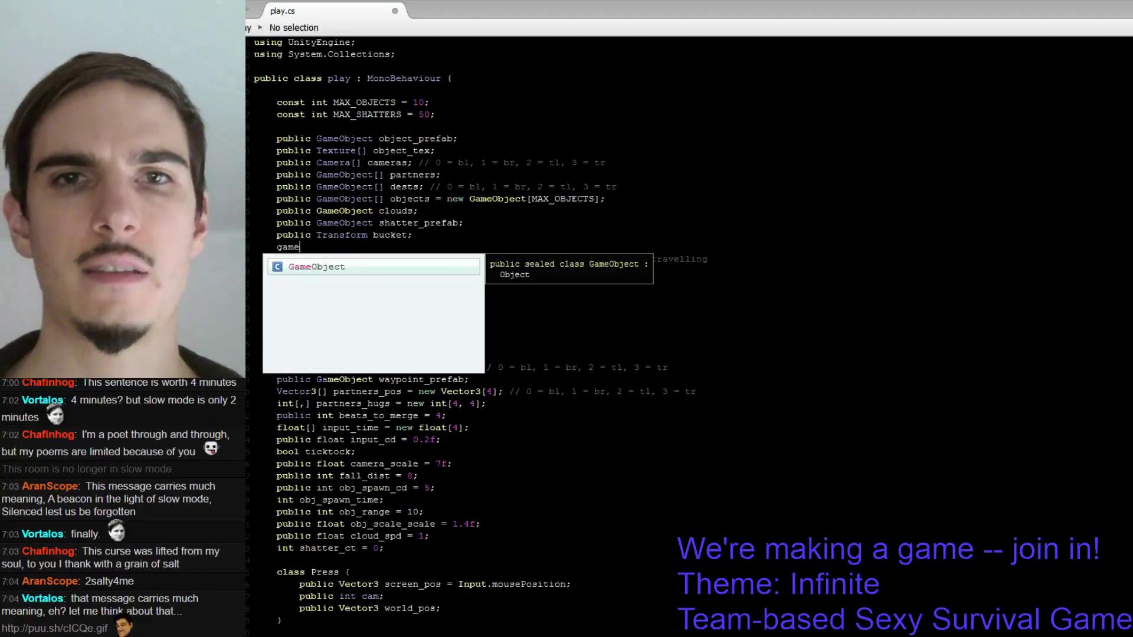
pyautogui.press('Return')
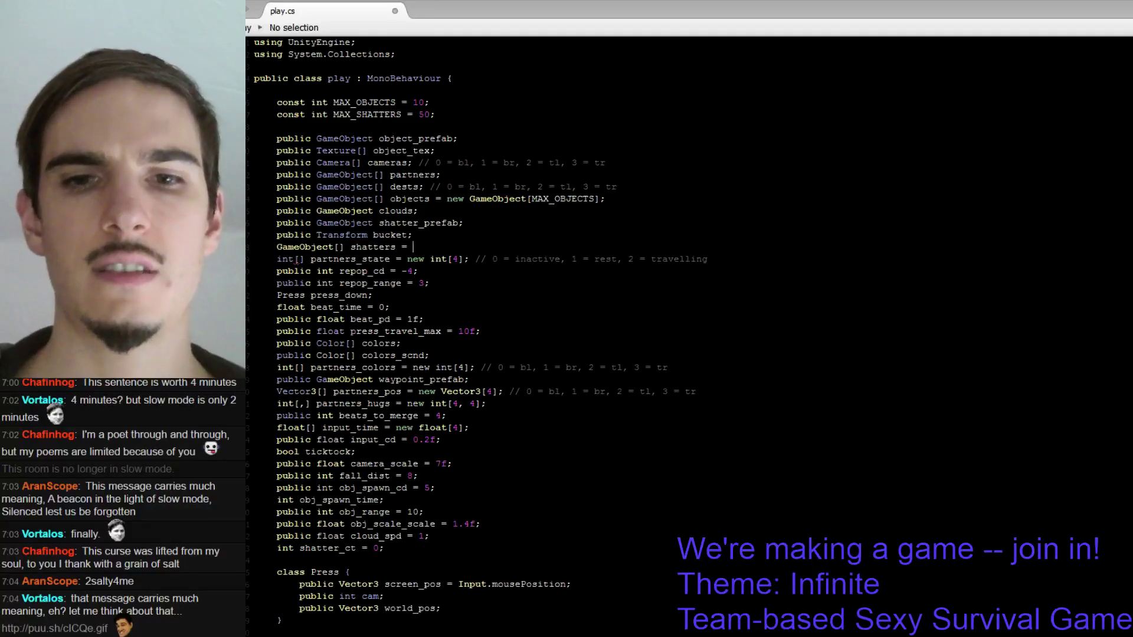
pyautogui.write('new Gam')
pyautogui.press('Return')
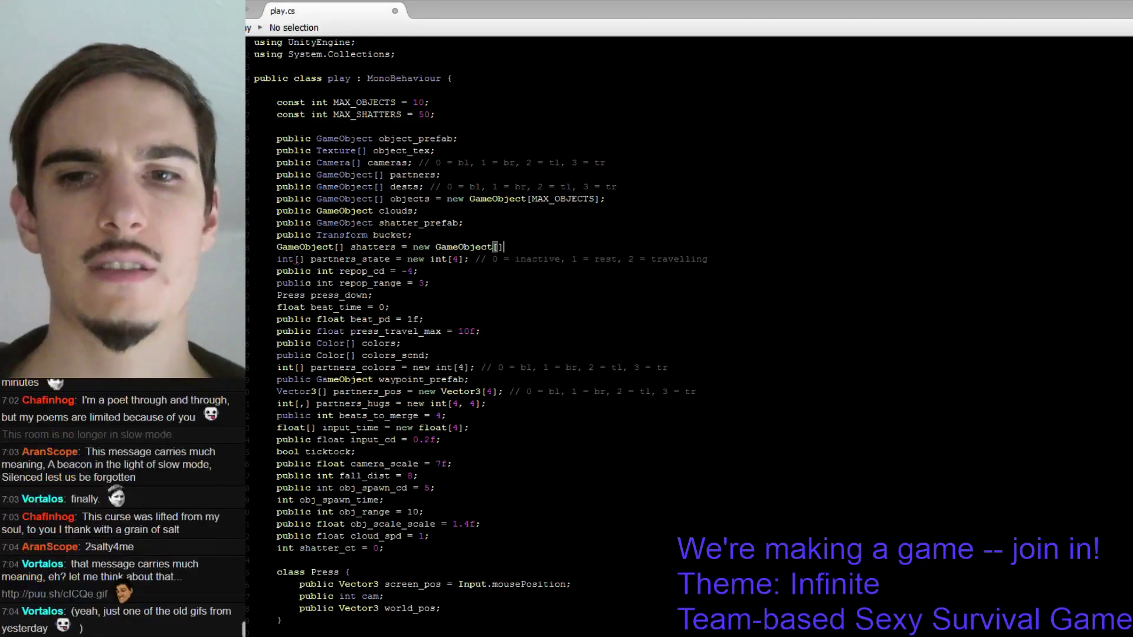
pyautogui.write('MA')
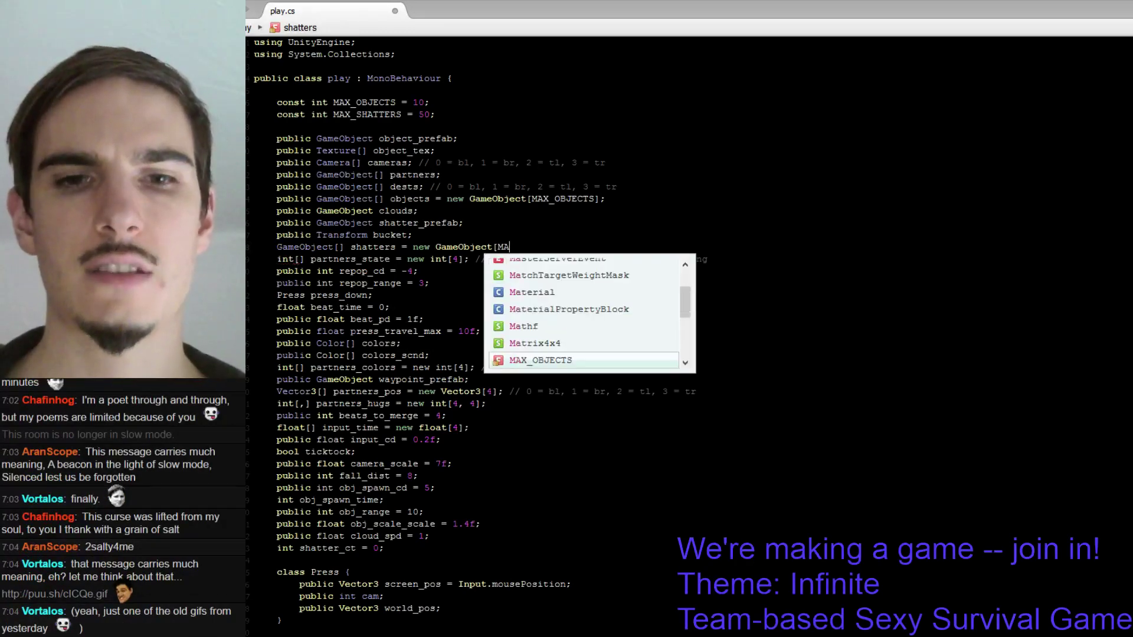
pyautogui.write('X_')
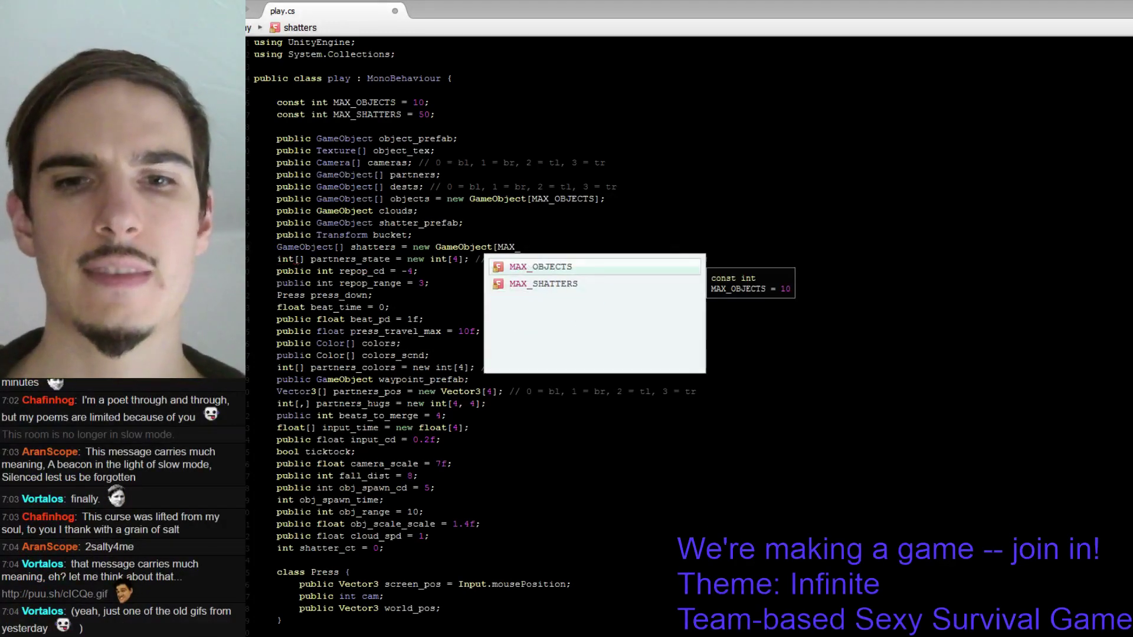
pyautogui.write('S')
pyautogui.press('Return')
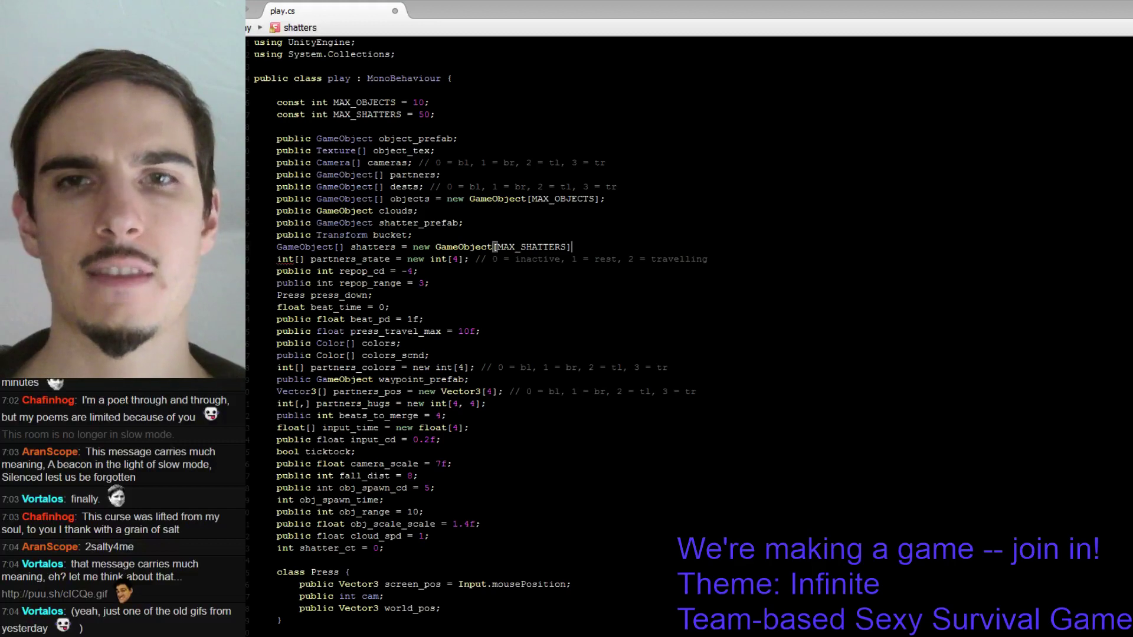
pyautogui.write(';')
pyautogui.hotkey('ctrl', 's')
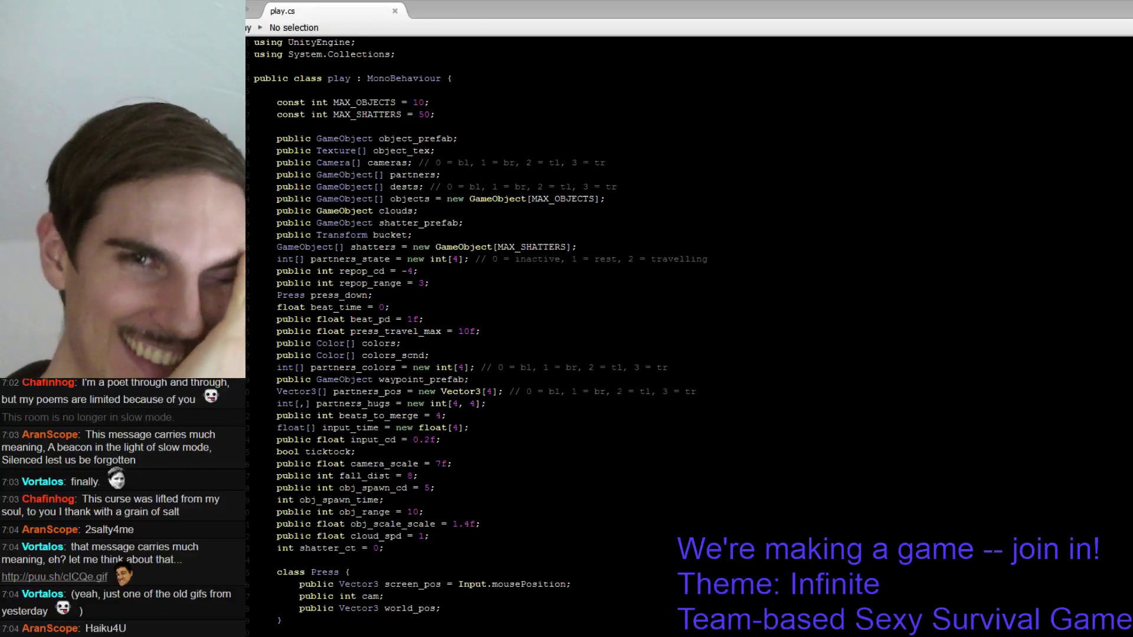
pyautogui.click(55, 577)
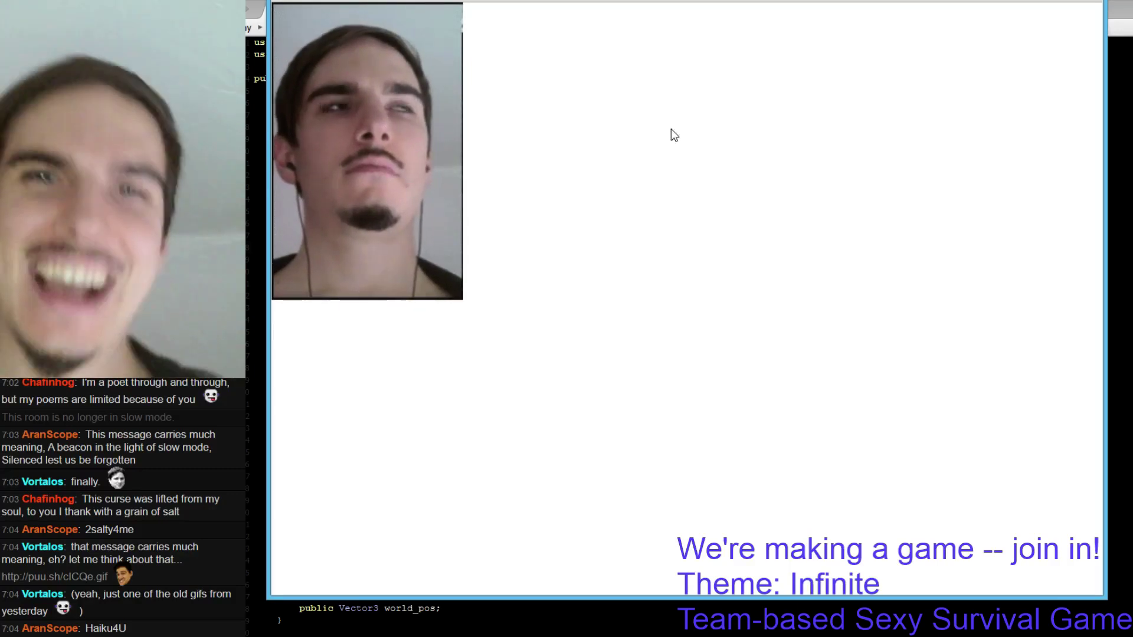
pyautogui.hotkey('ctrl', 'w')
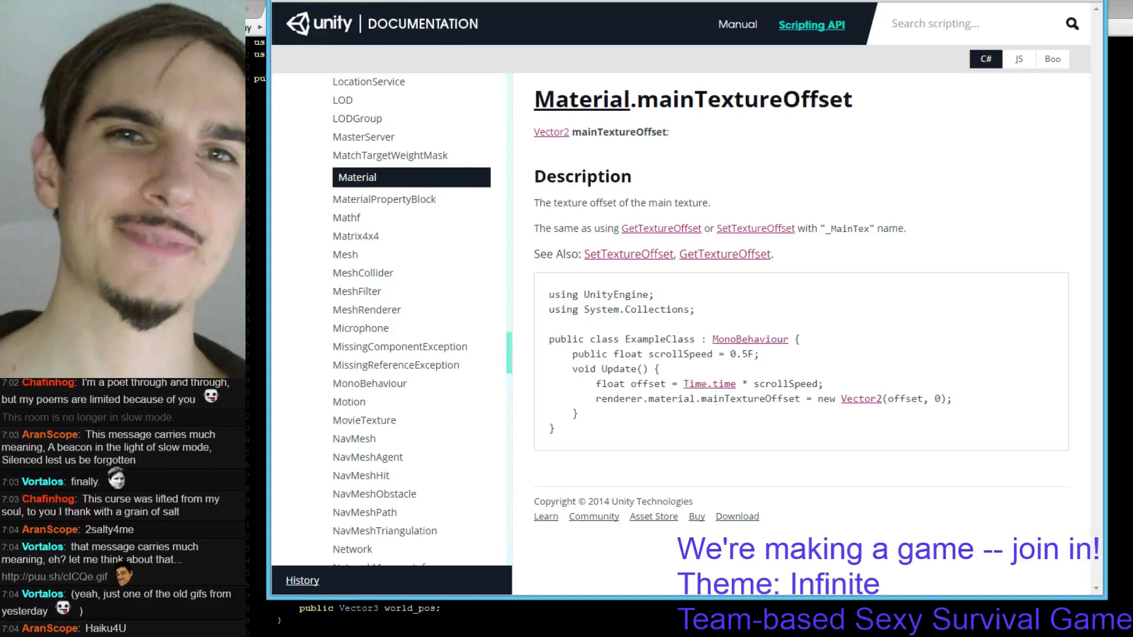
pyautogui.hotkey('alt', 'Tab')
pyautogui.hotkey('alt', 'Tab')
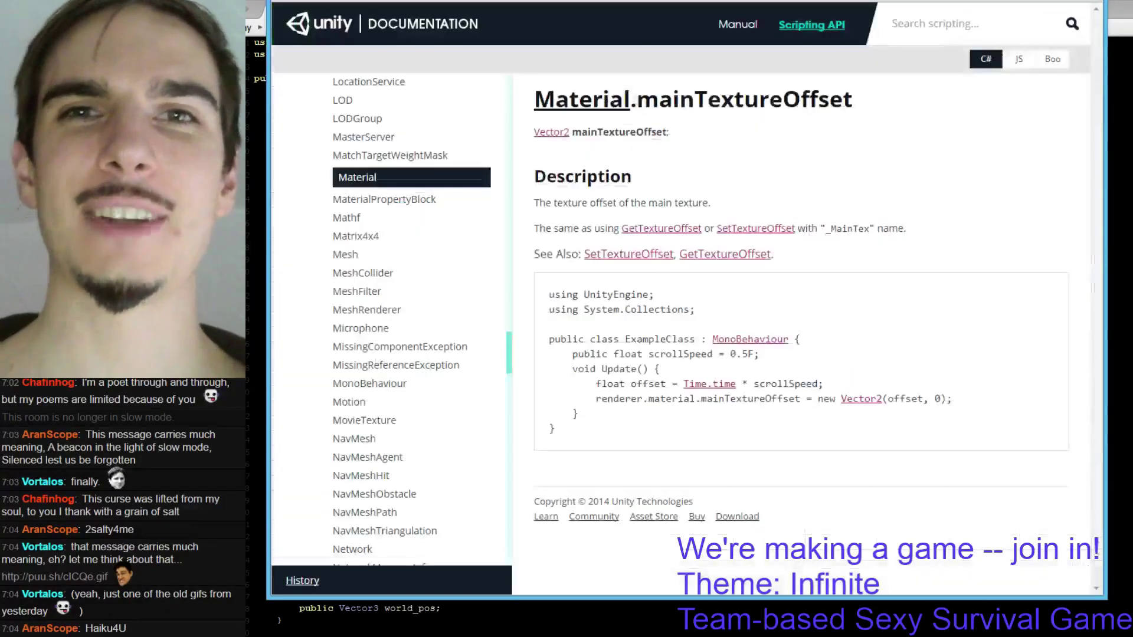
pyautogui.hotkey('alt', 'Tab')
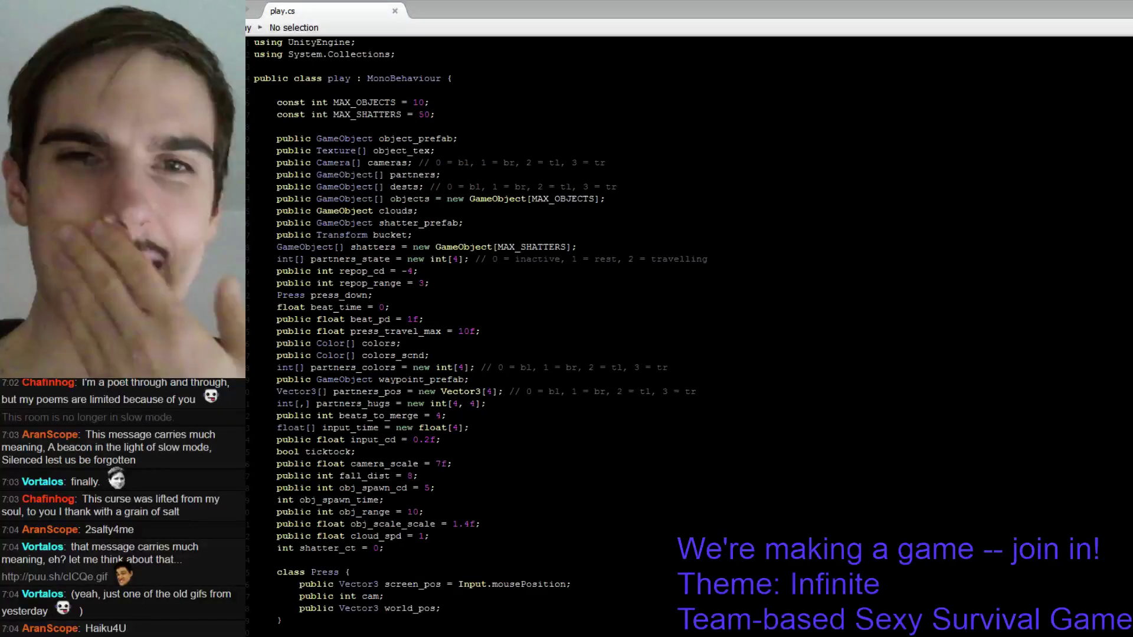
# - In the else branch, extend the shatters line to 'shatters[shatter_ct] = Instan'
pyautogui.scroll(-2, 912, 320)
pyautogui.scroll(-15, 913, 320)
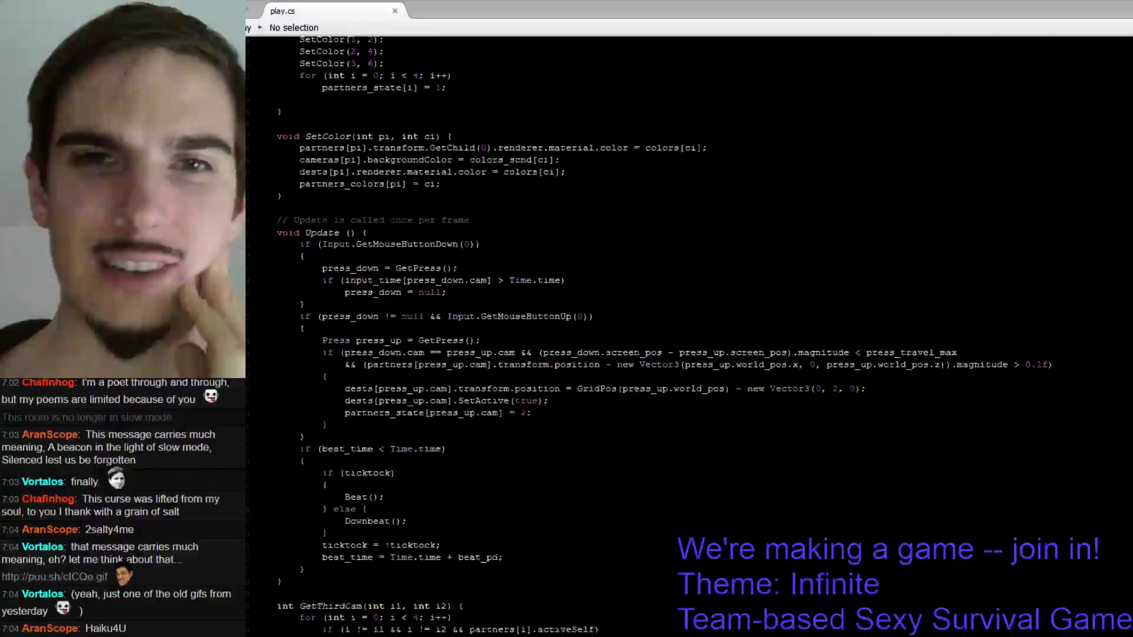
pyautogui.scroll(-15, 913, 320)
pyautogui.scroll(-15, 912, 319)
pyautogui.scroll(-15, 913, 319)
pyautogui.scroll(-15, 909, 323)
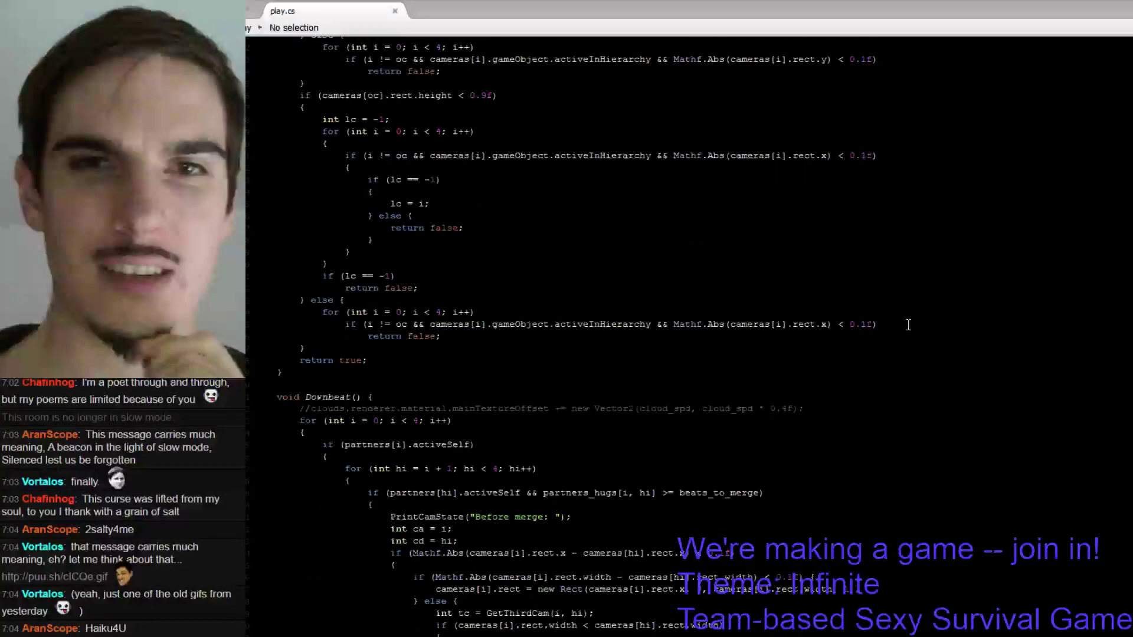
pyautogui.scroll(-15, 906, 327)
pyautogui.scroll(-15, 905, 333)
pyautogui.click(424, 430)
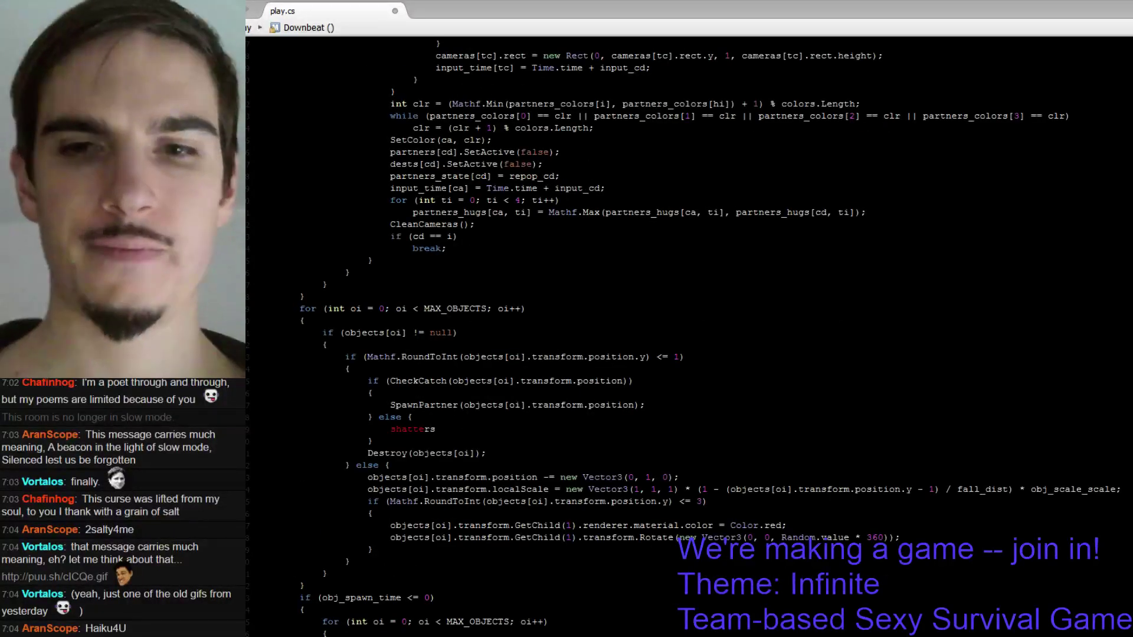
pyautogui.write('[shatter')
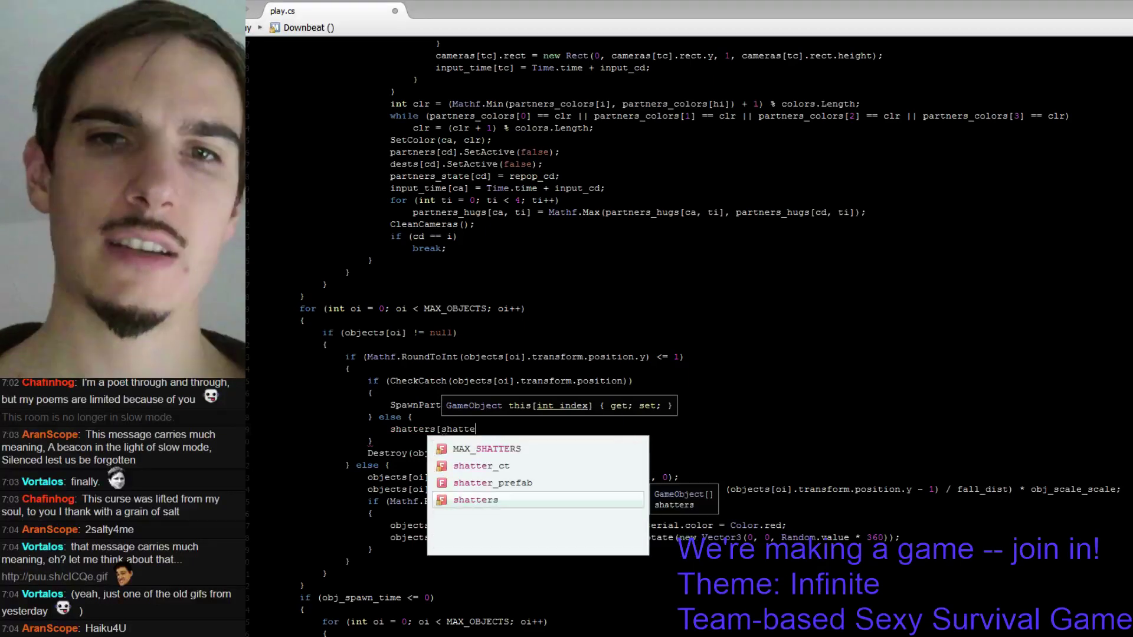
pyautogui.write('_ct]')
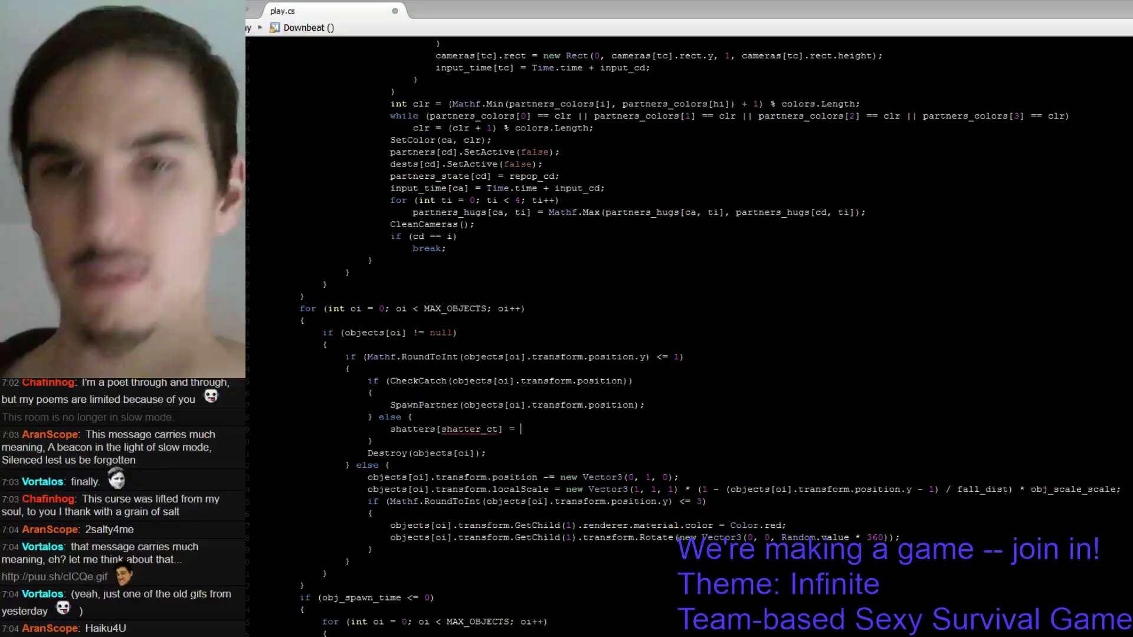
pyautogui.write(' = Instan')
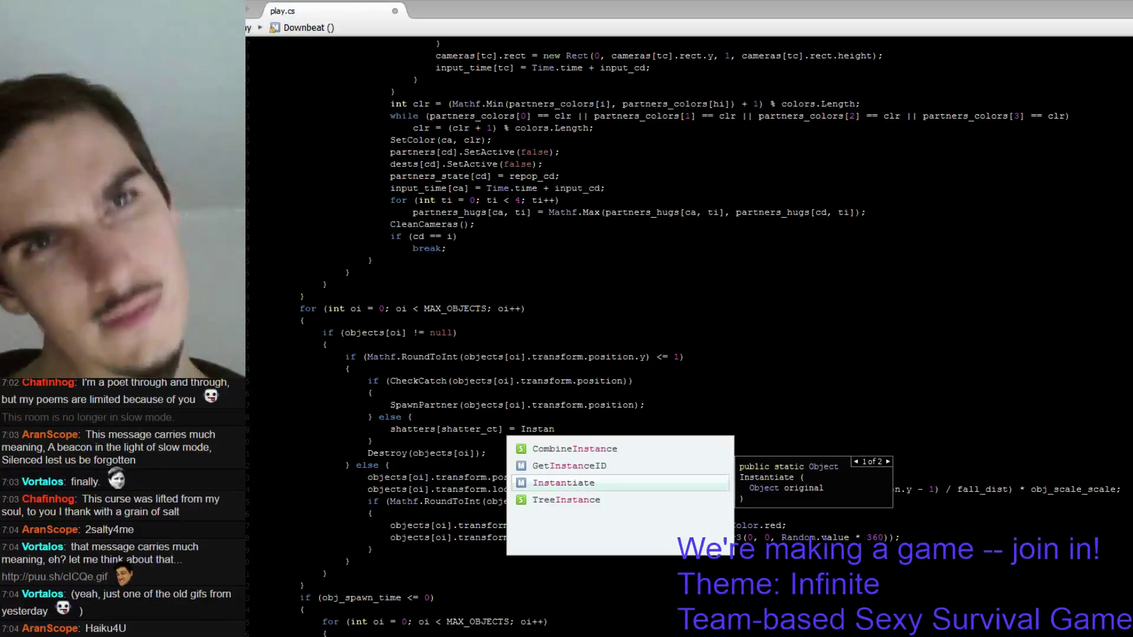
pyautogui.press('Up')
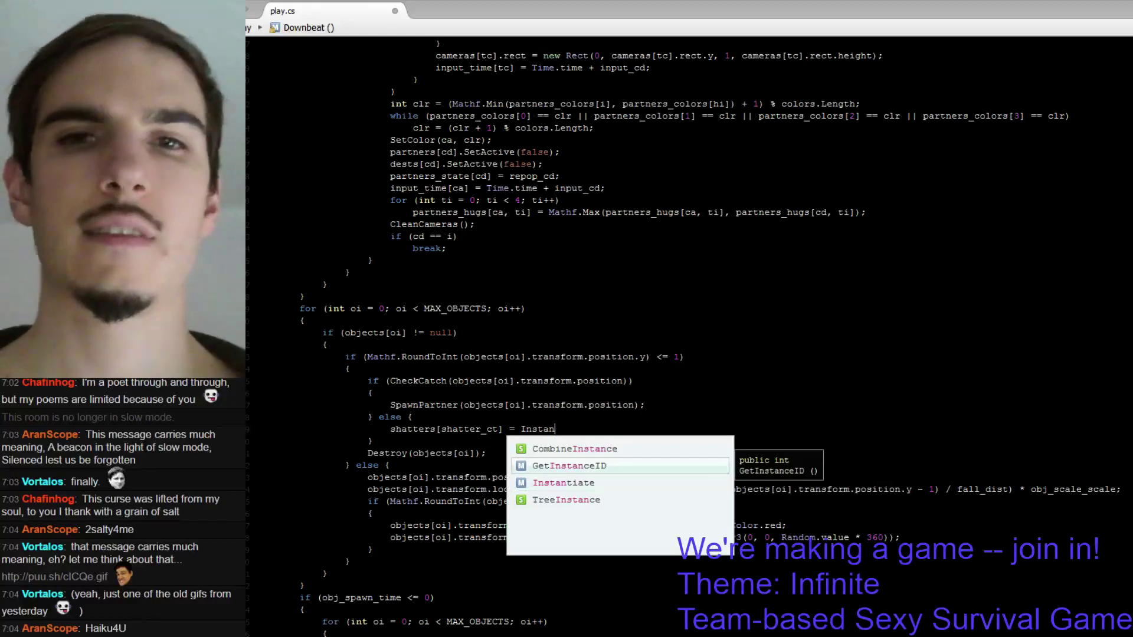
pyautogui.press('Escape')
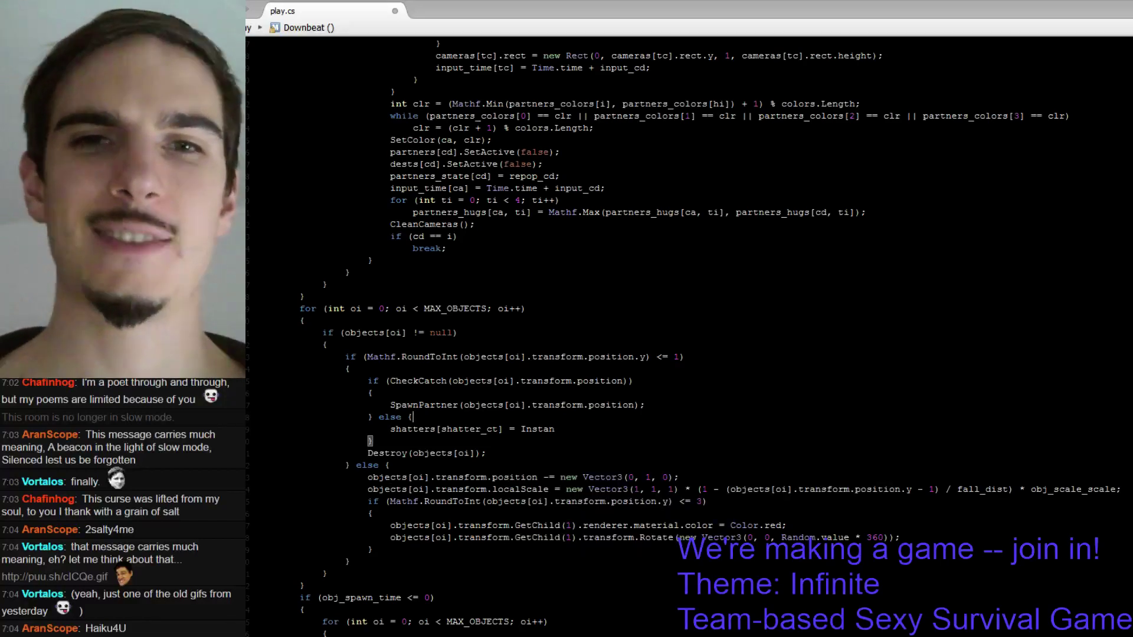
# - Add 'if (shatters[shatter_ct] == null)' above it and indent the assignment to 'Instantiate(shatter_prefab,'
pyautogui.press('Return')
pyautogui.write('if ')
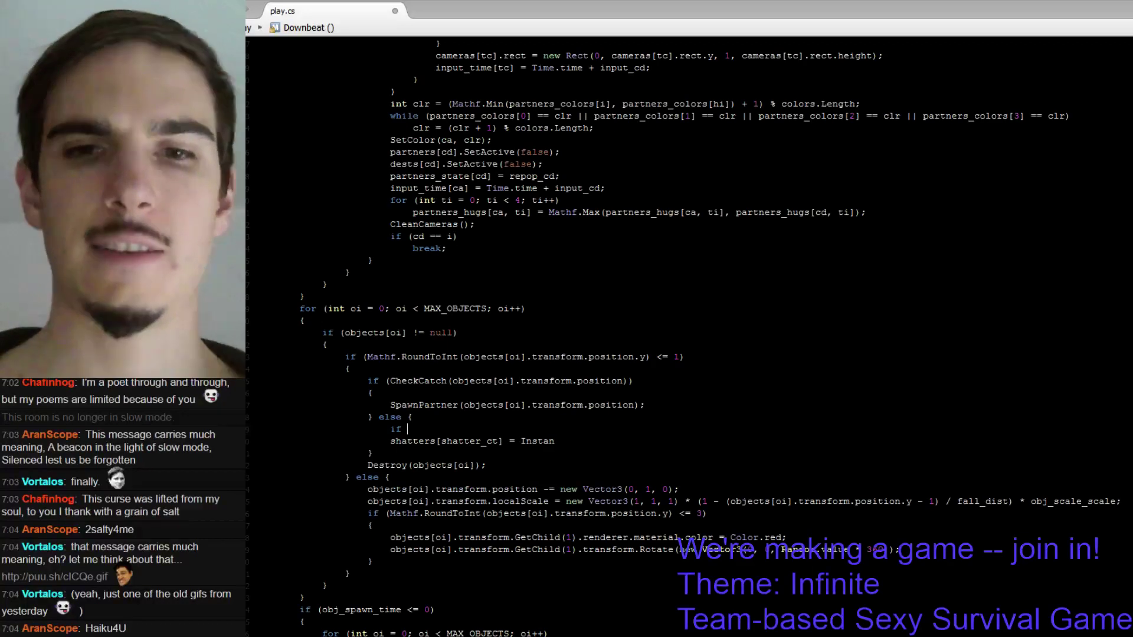
pyautogui.write('(shatters')
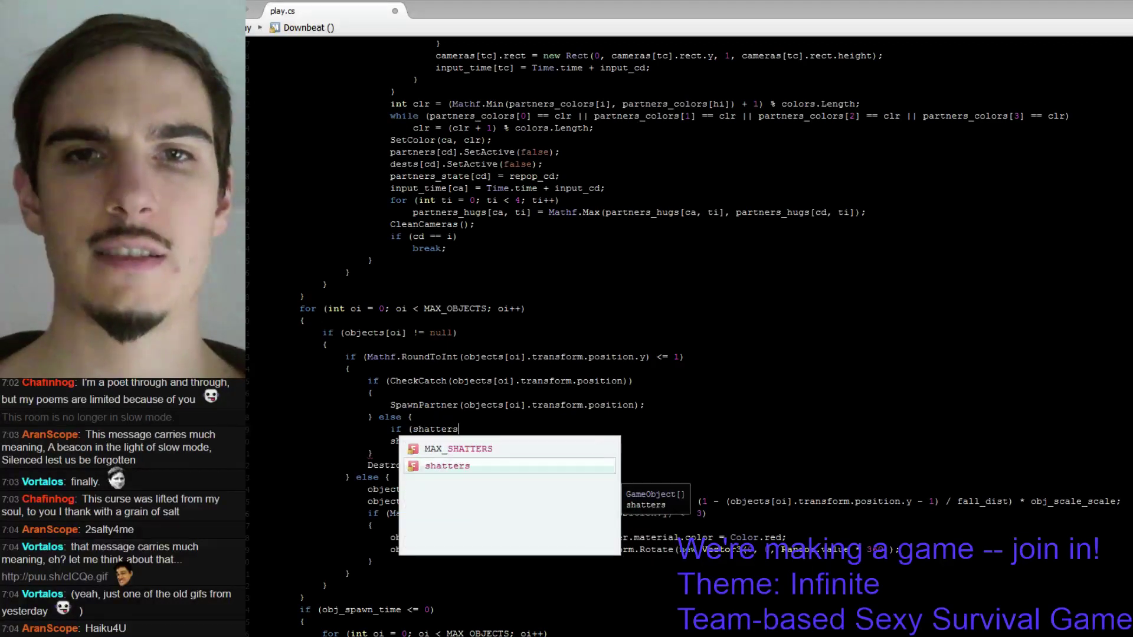
pyautogui.write('[')
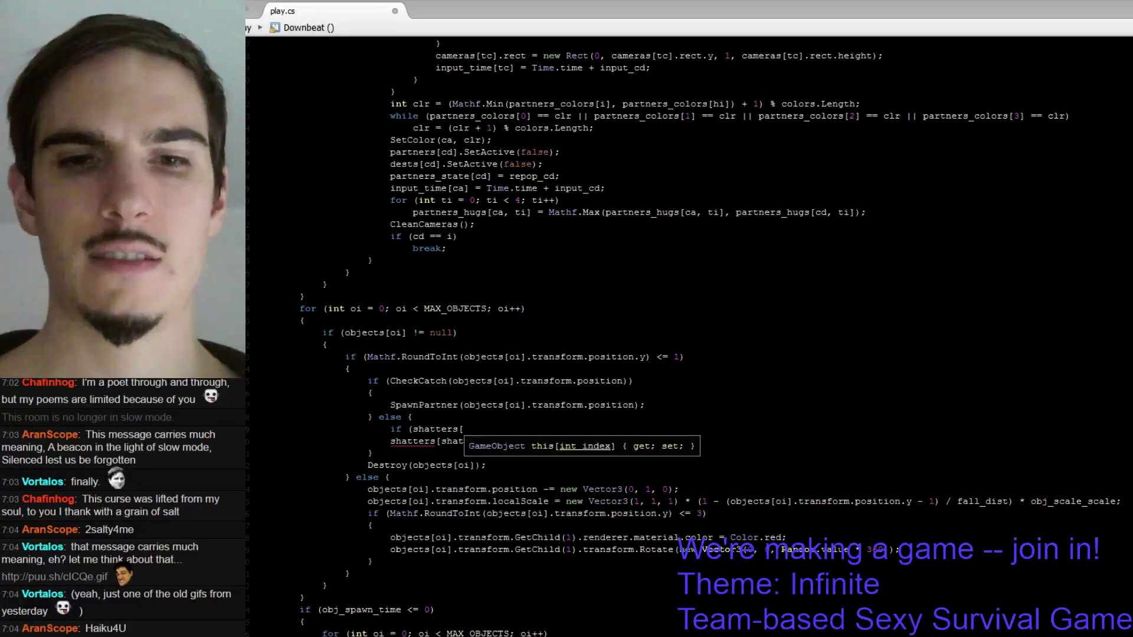
pyautogui.write('shatt')
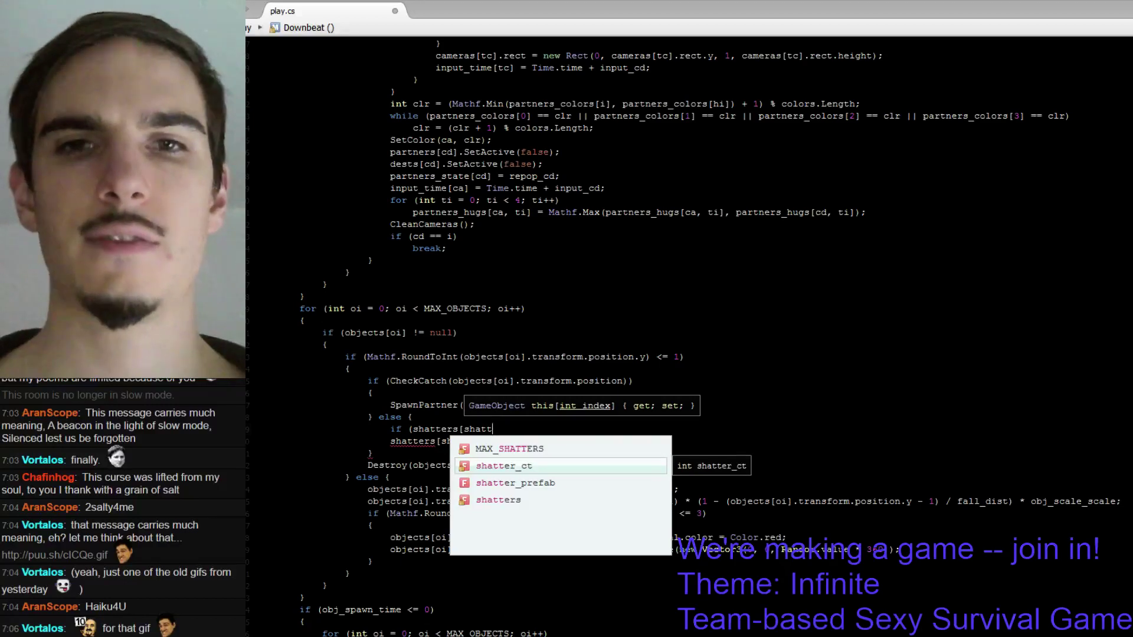
pyautogui.press('Return')
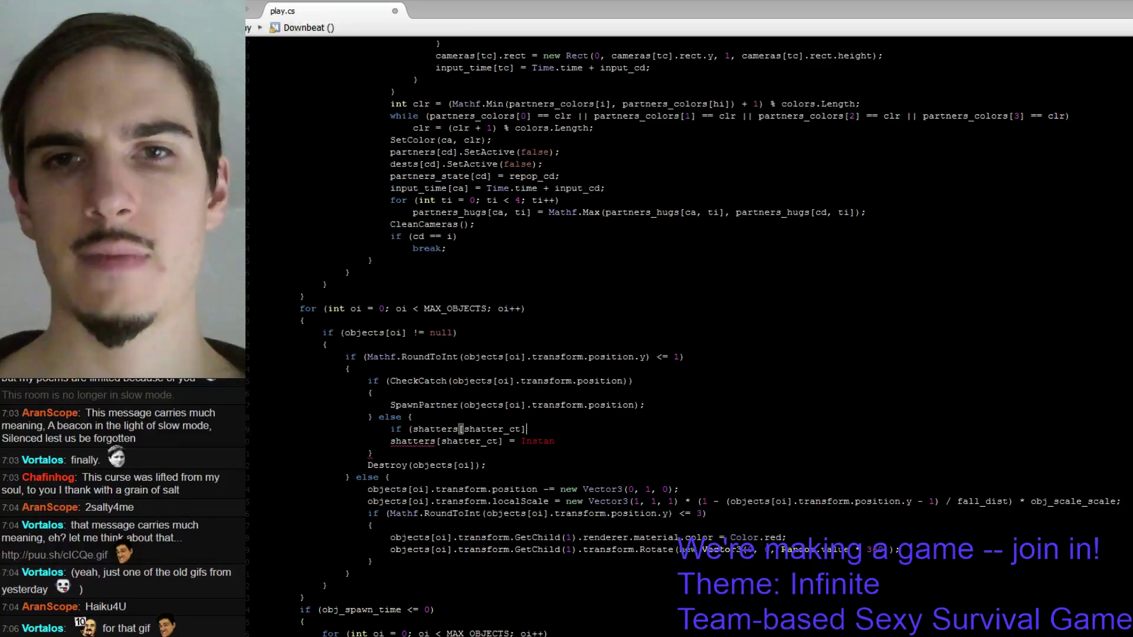
pyautogui.write(' == null')
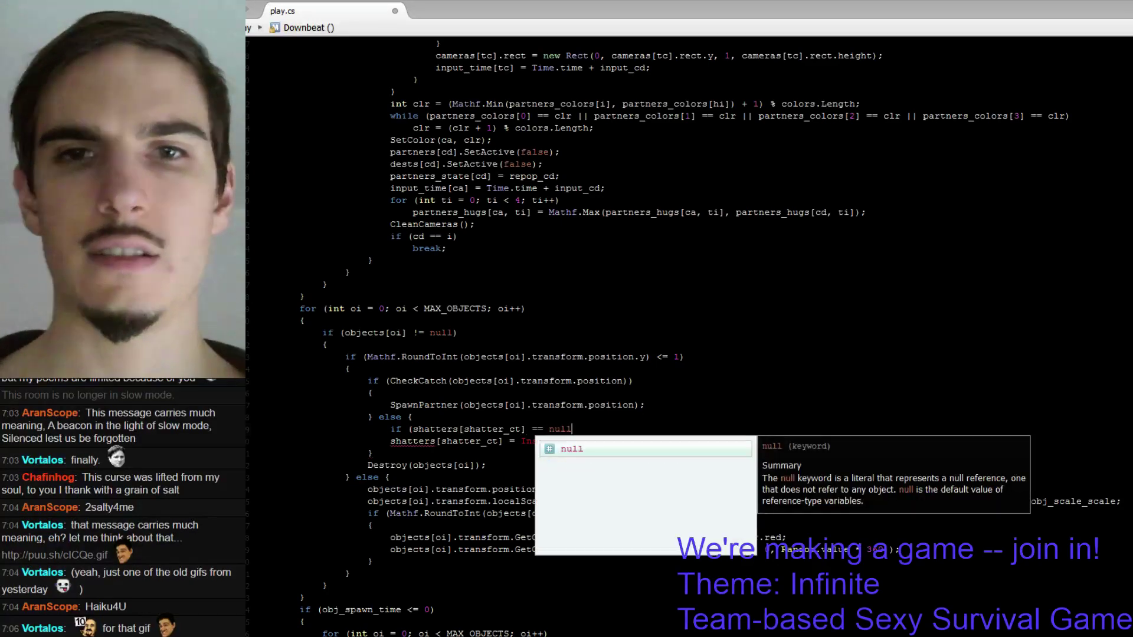
pyautogui.write(')')
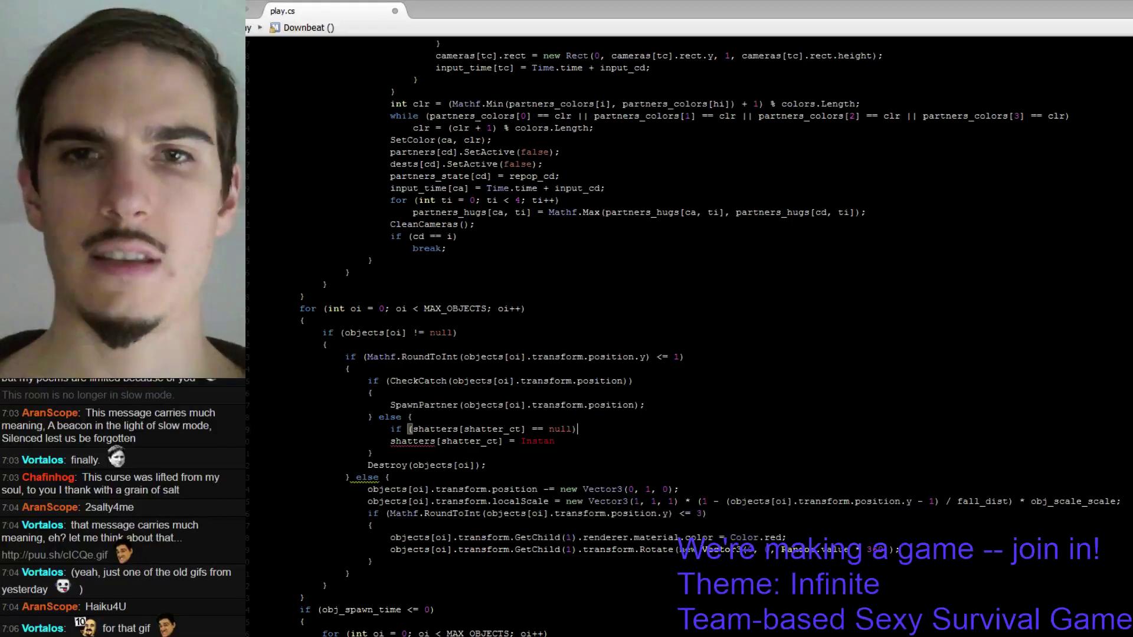
pyautogui.click(392, 442)
pyautogui.press('Tab')
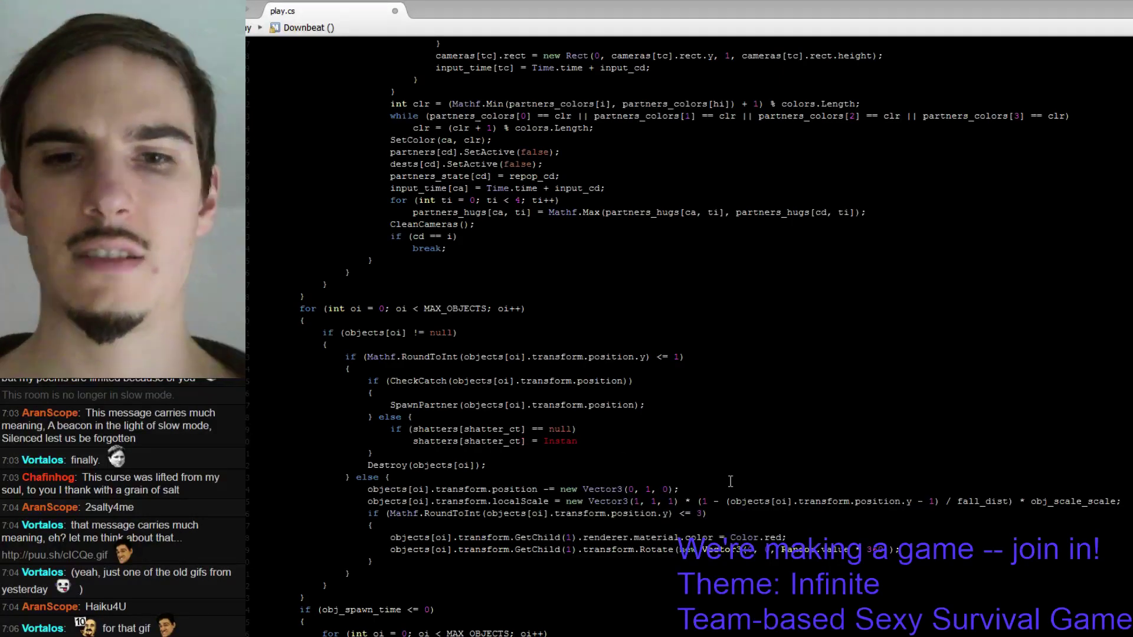
pyautogui.write('(')
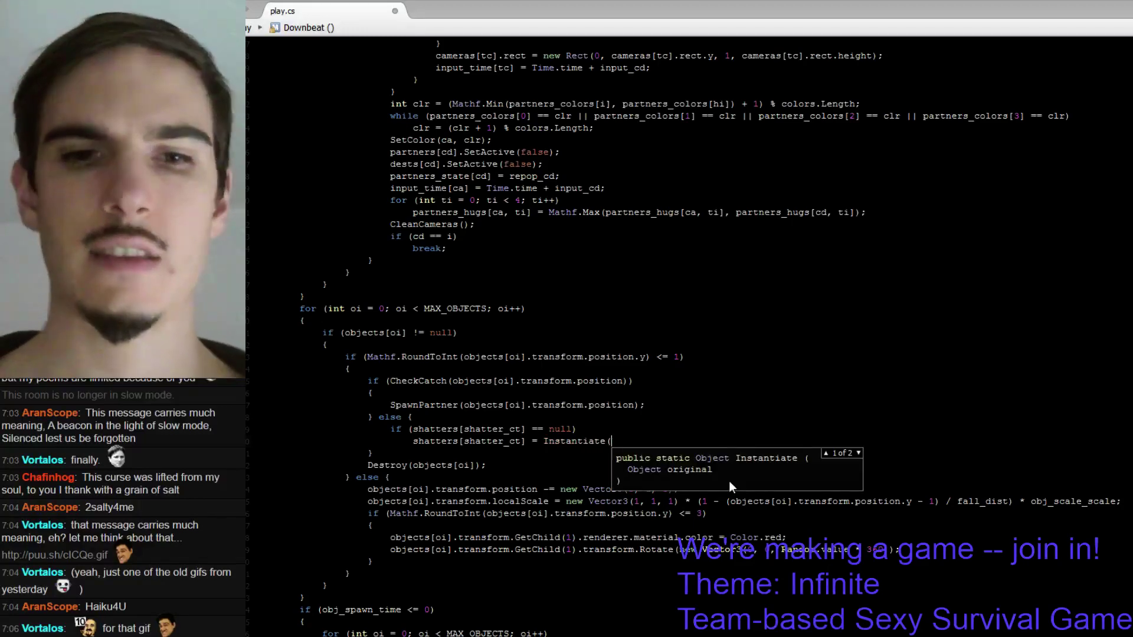
pyautogui.write('shatter_prefab')
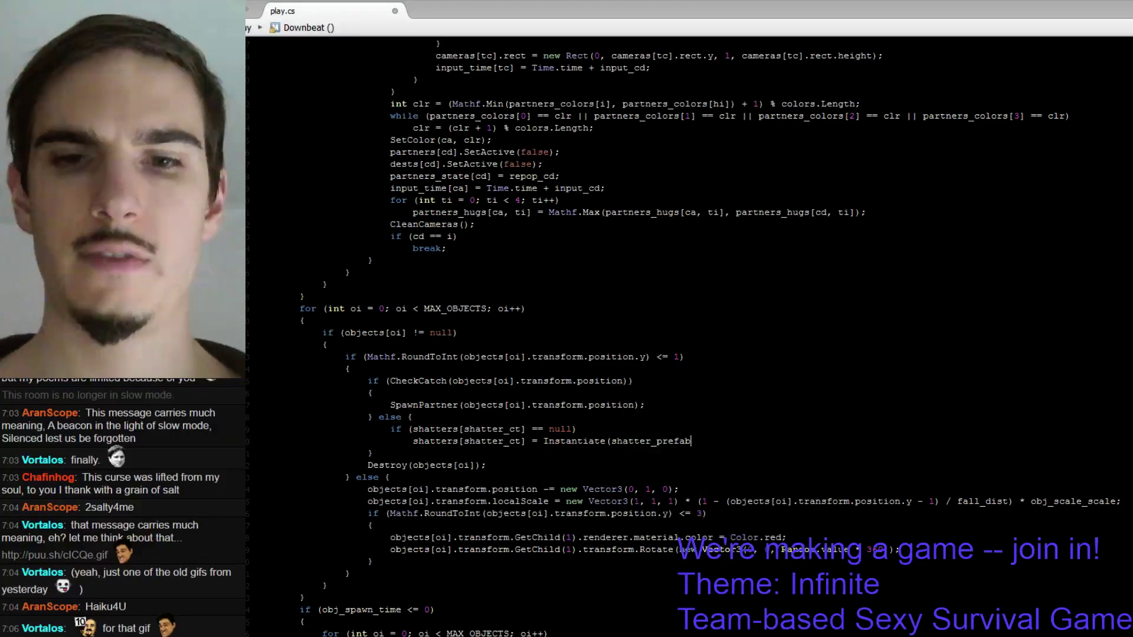
pyautogui.write(',')
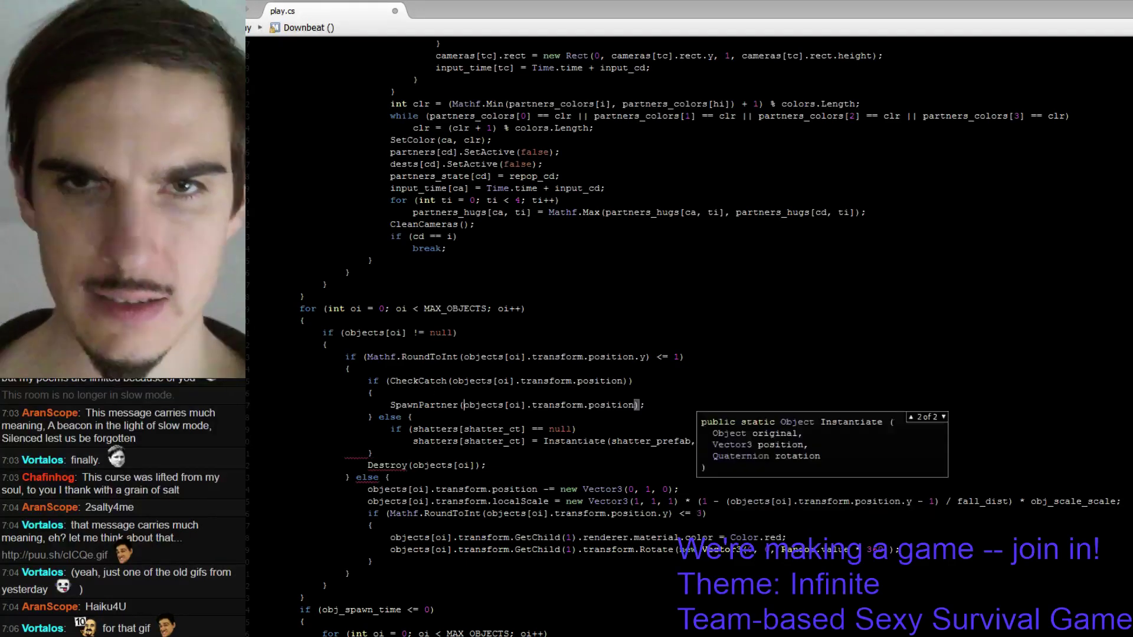
pyautogui.moveTo(464, 405); pyautogui.dragTo(633, 405)
pyautogui.hotkey('ctrl', 'c')
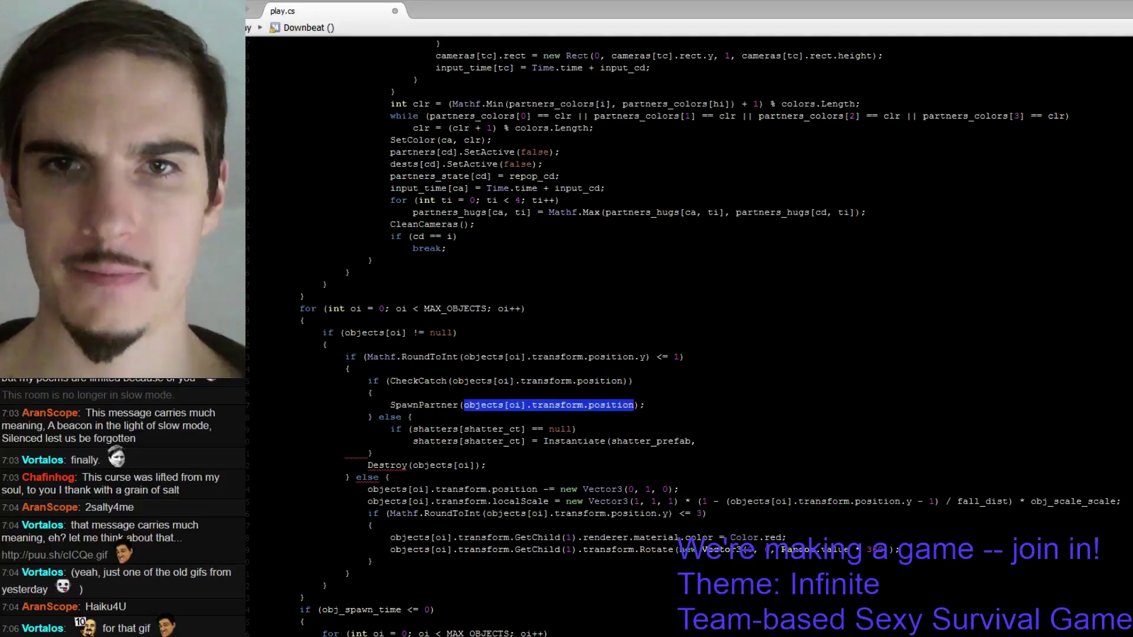
# - Pass new Vector3(object's position.x, -1, objects[oi].transform.position.z) as Instantiate's position
pyautogui.click(808, 496)
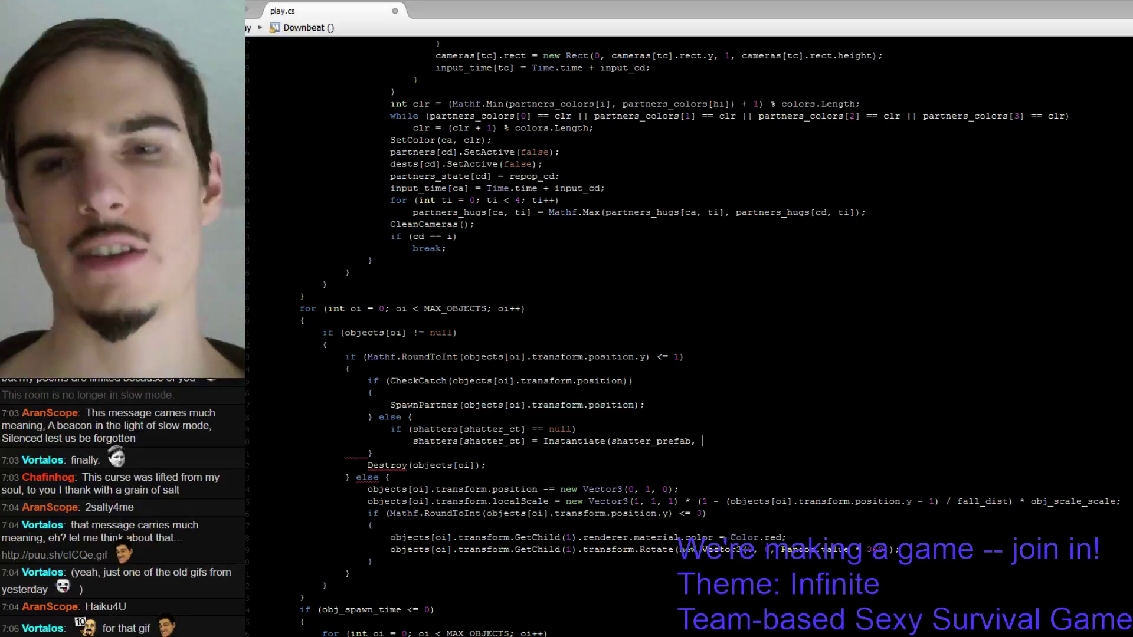
pyautogui.hotkey('ctrl', 'v')
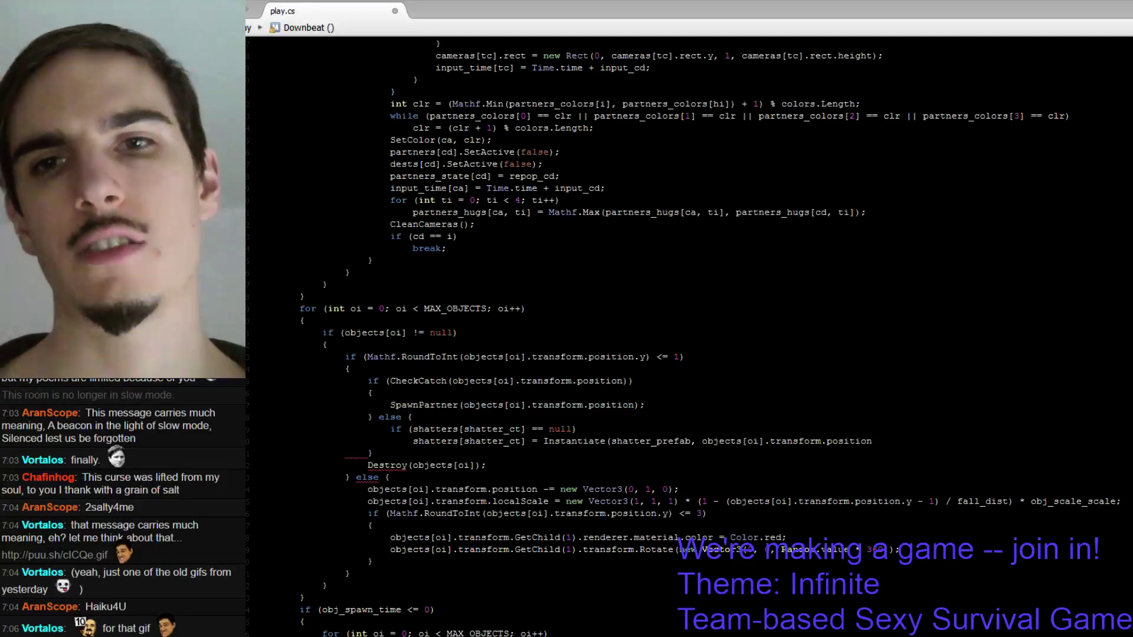
pyautogui.write('new Vecto')
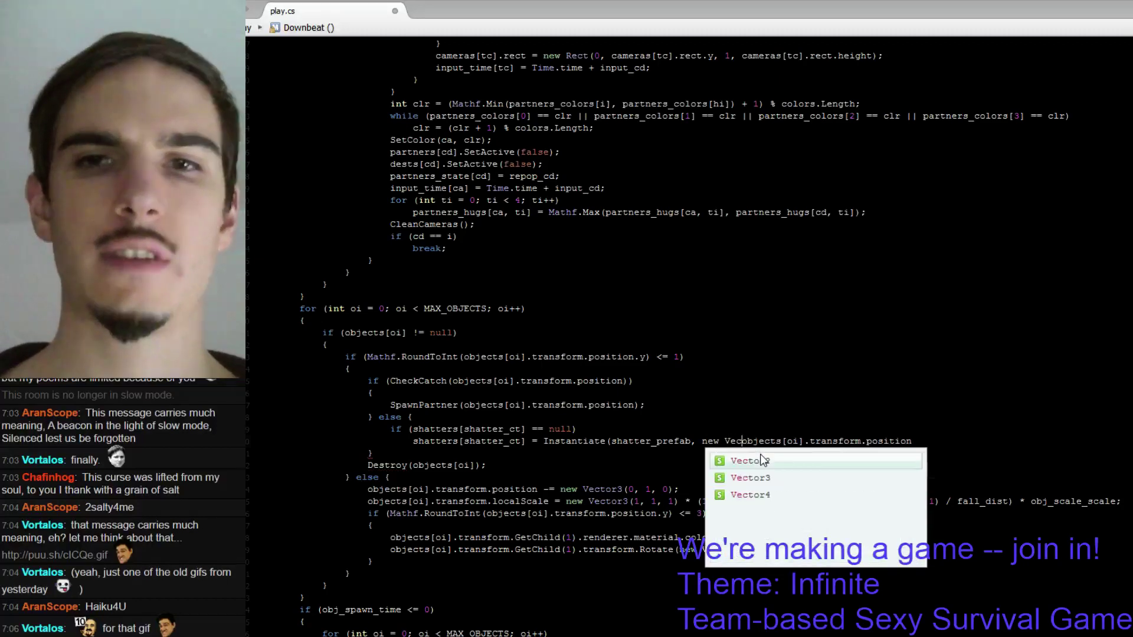
pyautogui.press('Down')
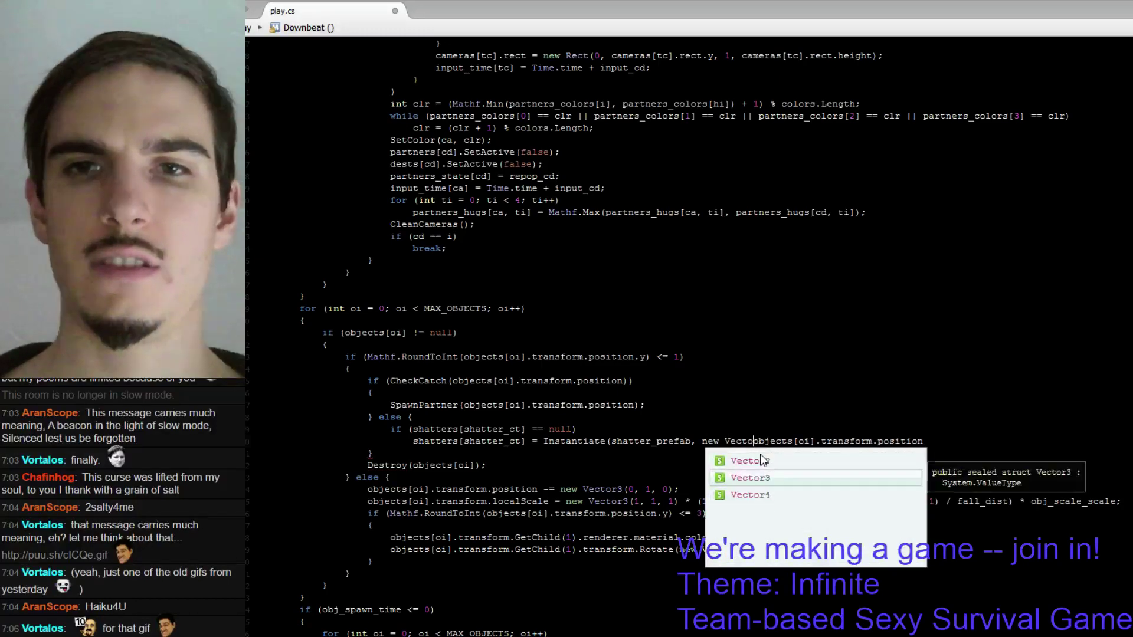
pyautogui.press('Return')
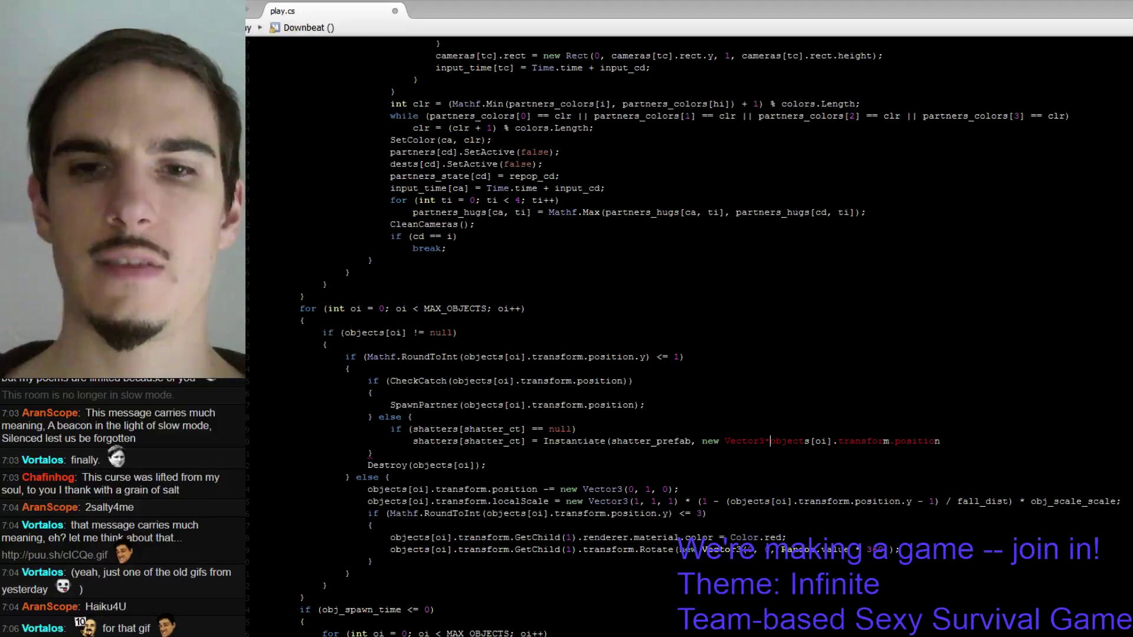
pyautogui.write('(')
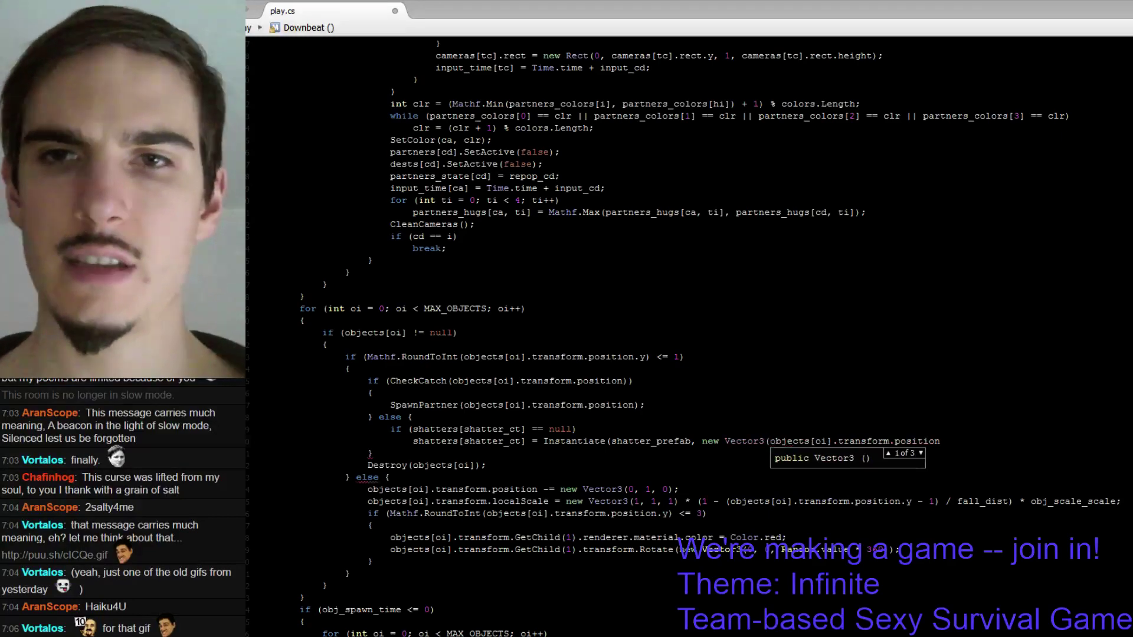
pyautogui.press('Escape')
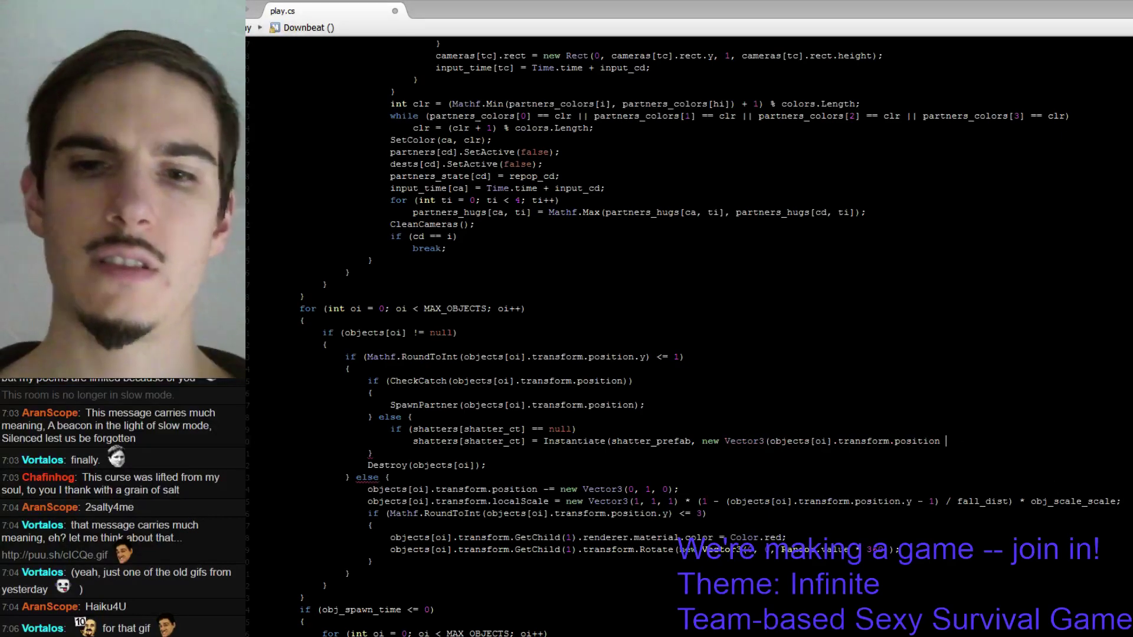
pyautogui.hotkey('ctrl', 'shift', 'space')
pyautogui.write('.')
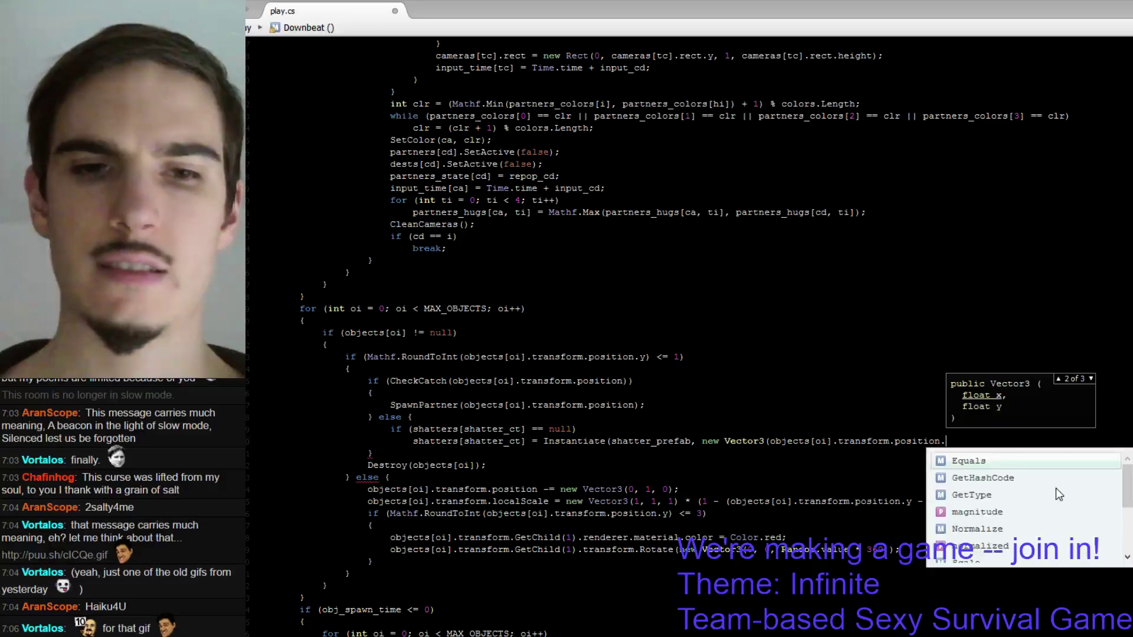
pyautogui.write('x , -1')
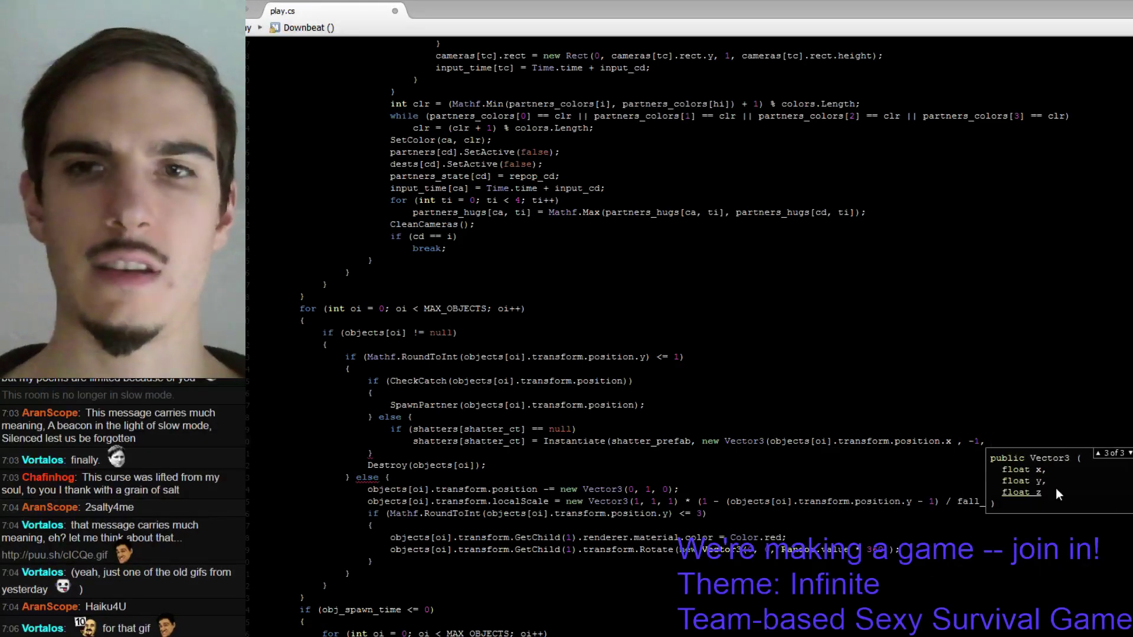
pyautogui.write(', objects[oi].transform.positio')
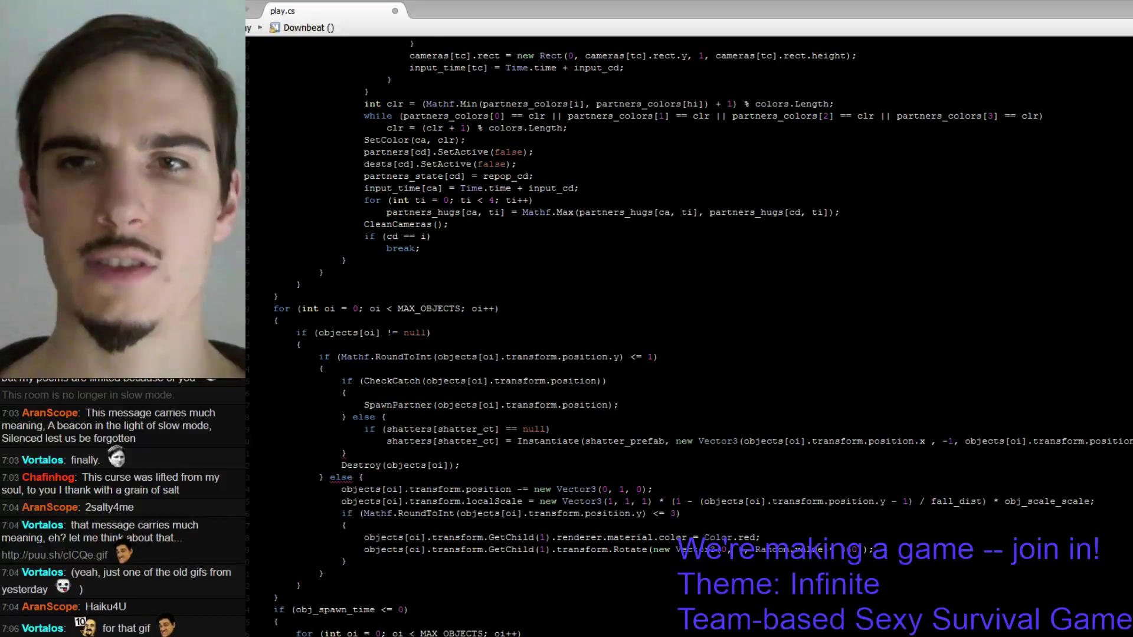
pyautogui.write('n.z')
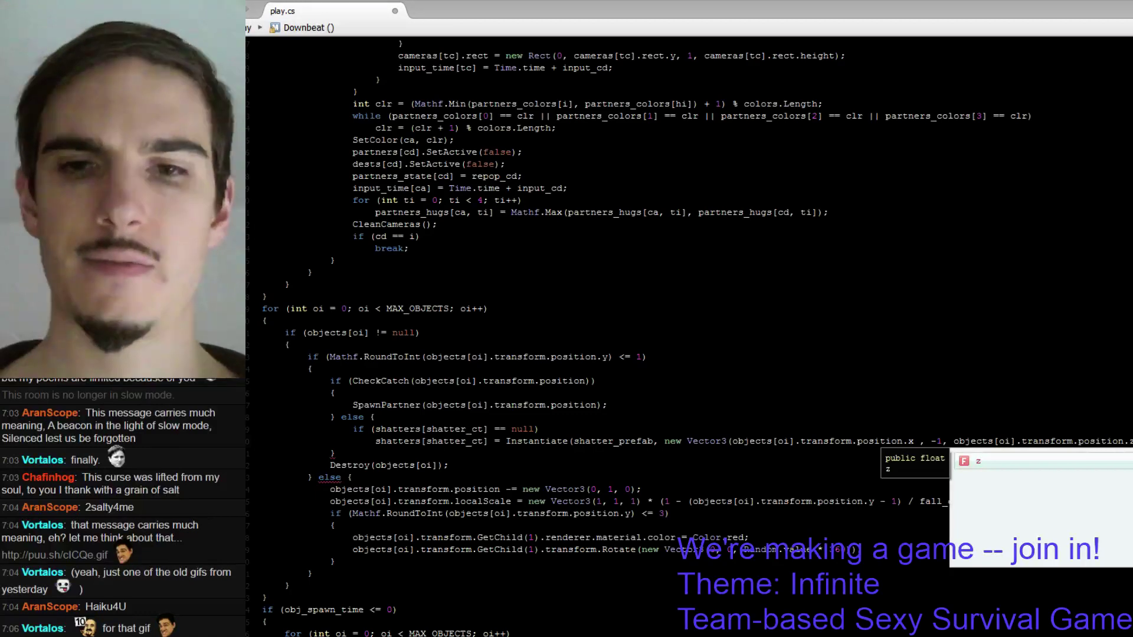
pyautogui.press('Return')
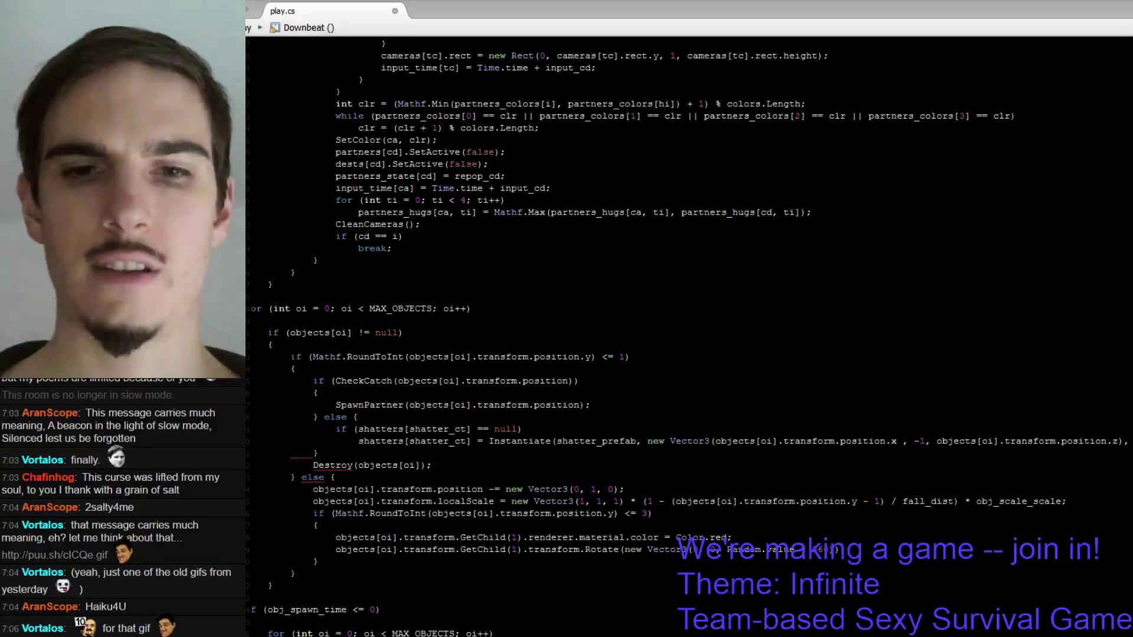
# - Add shatter_prefab.transform.rotation as the rotation argument and close the statement with ');'
pyautogui.write('shatter_')
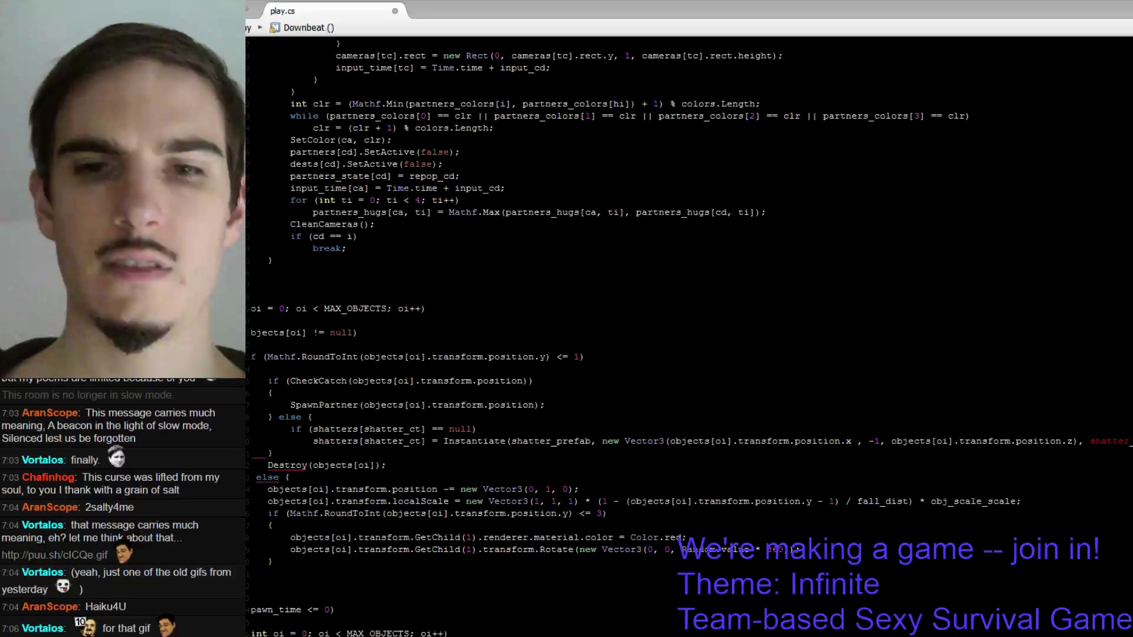
pyautogui.hscroll(2, 689, 331)
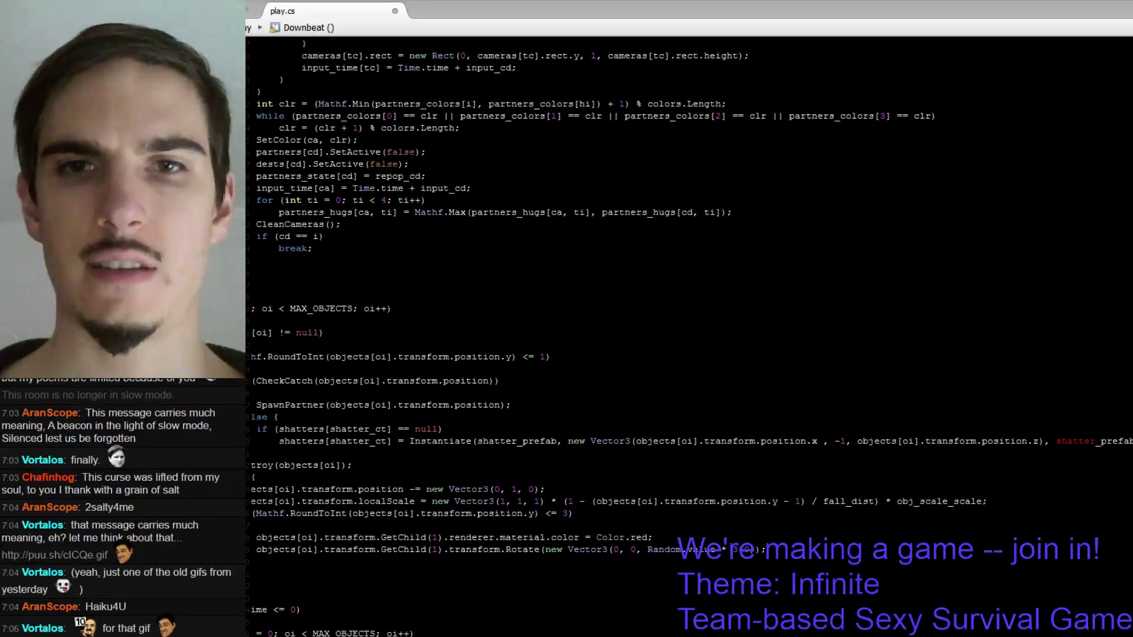
pyautogui.write('.transform')
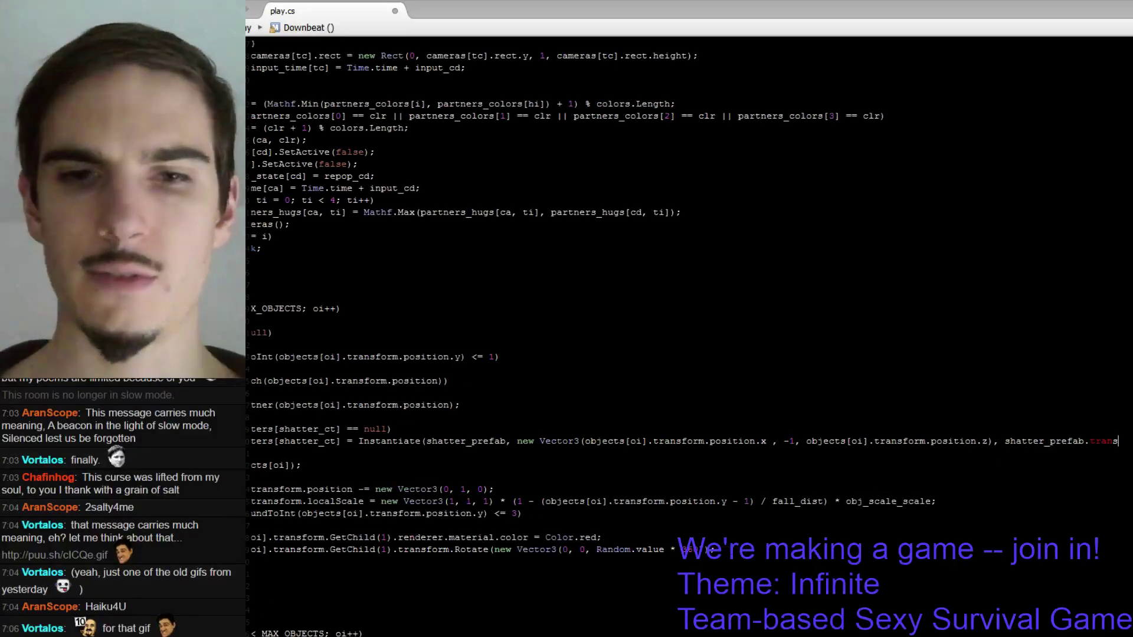
pyautogui.write('.rot')
pyautogui.press('Return')
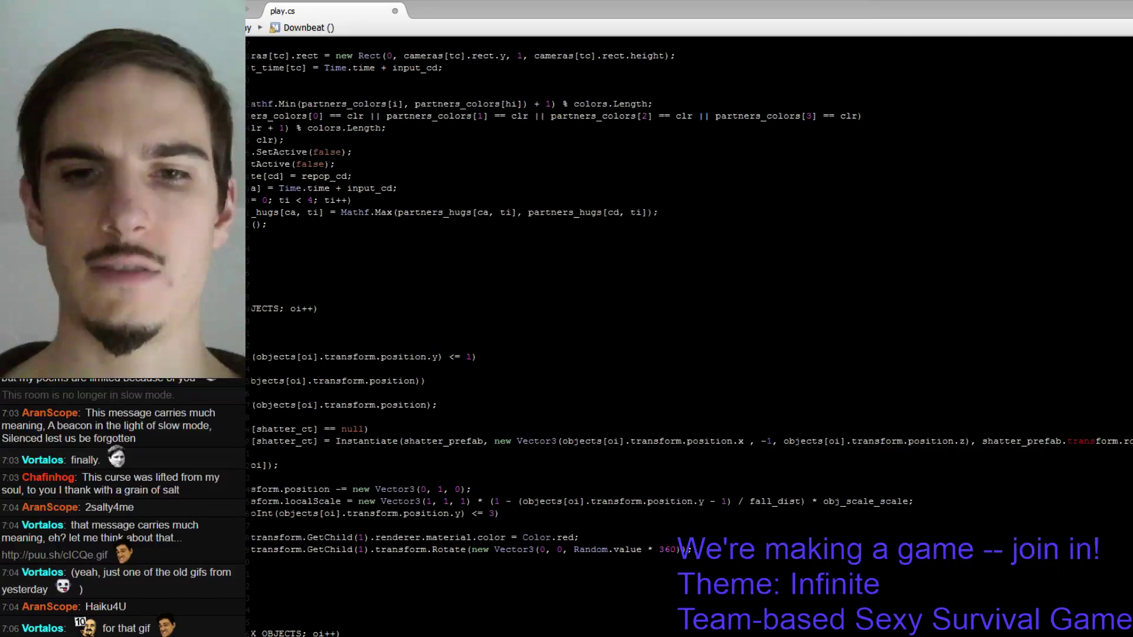
pyautogui.write(');')
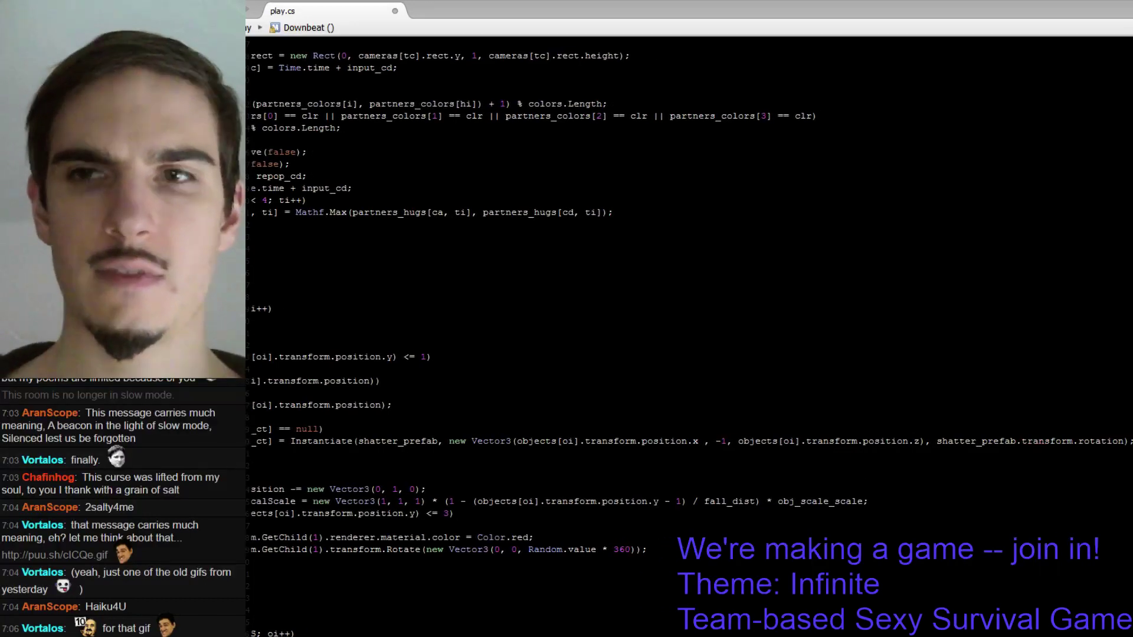
pyautogui.click(254, 453)
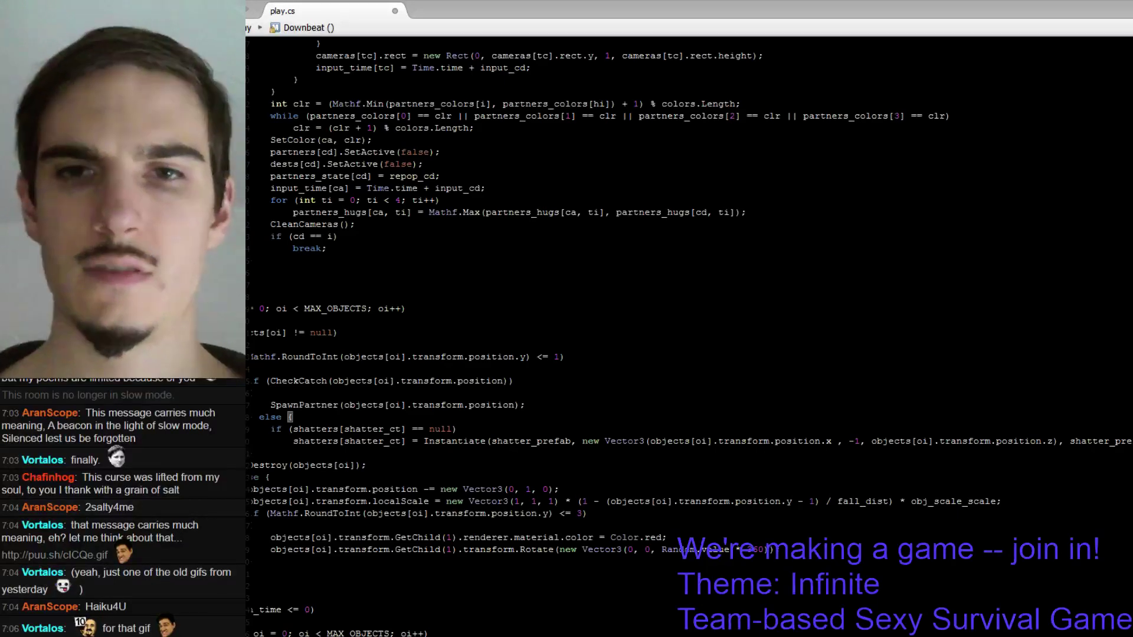
# - Add a blank line after the Instantiate statement and enclose both in '{' '}' under the null check
pyautogui.hscroll(5, 690, 336)
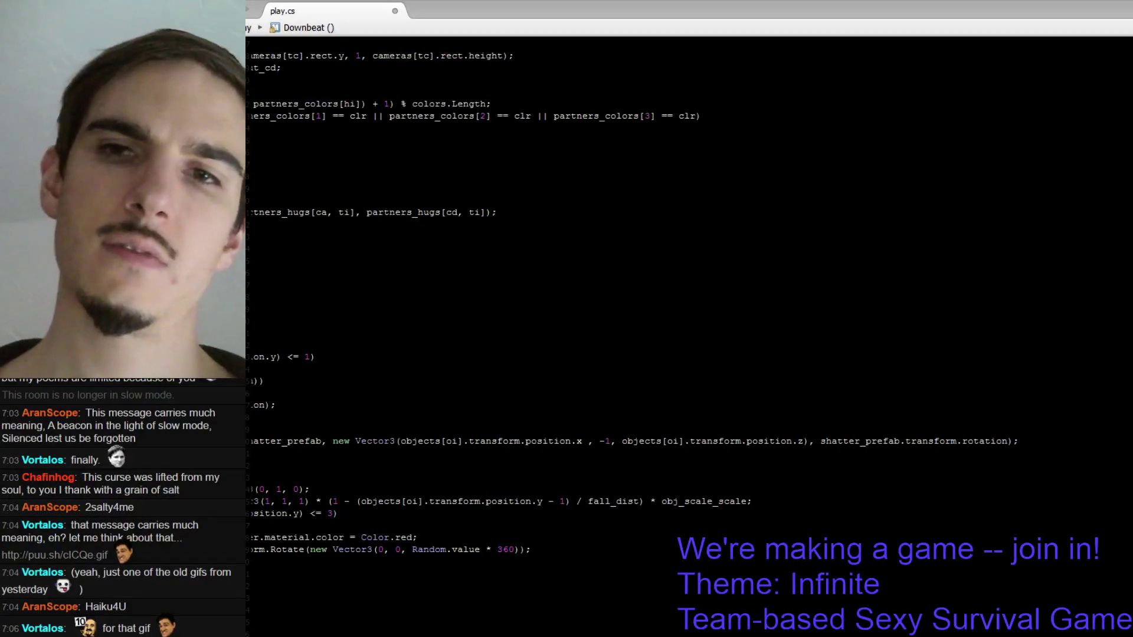
pyautogui.click(469, 456)
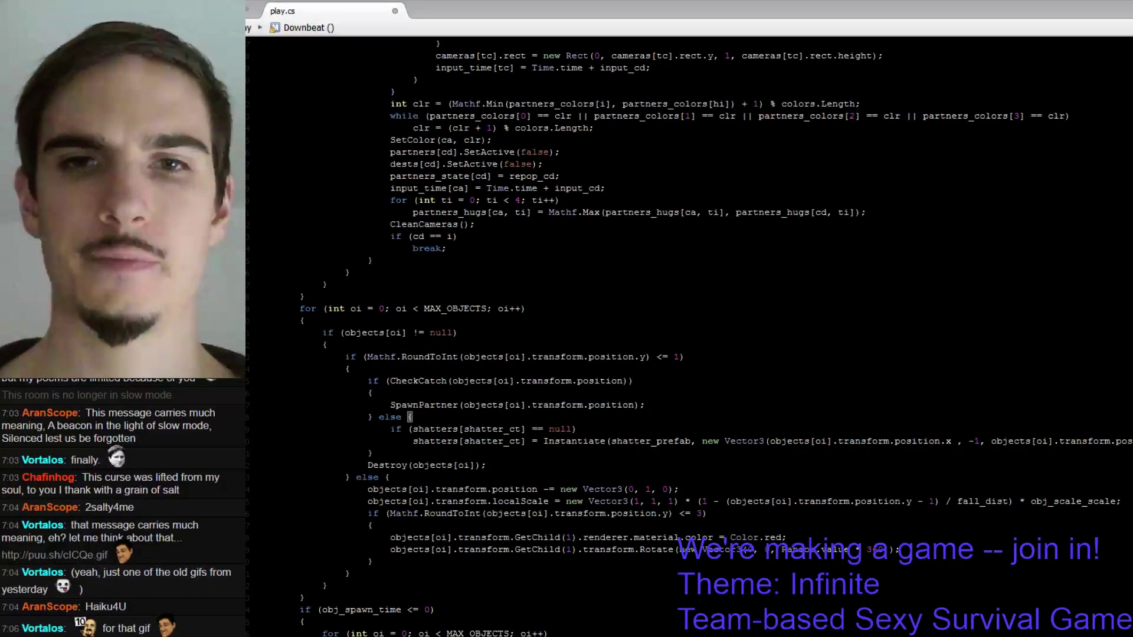
pyautogui.hscroll(5, 690, 336)
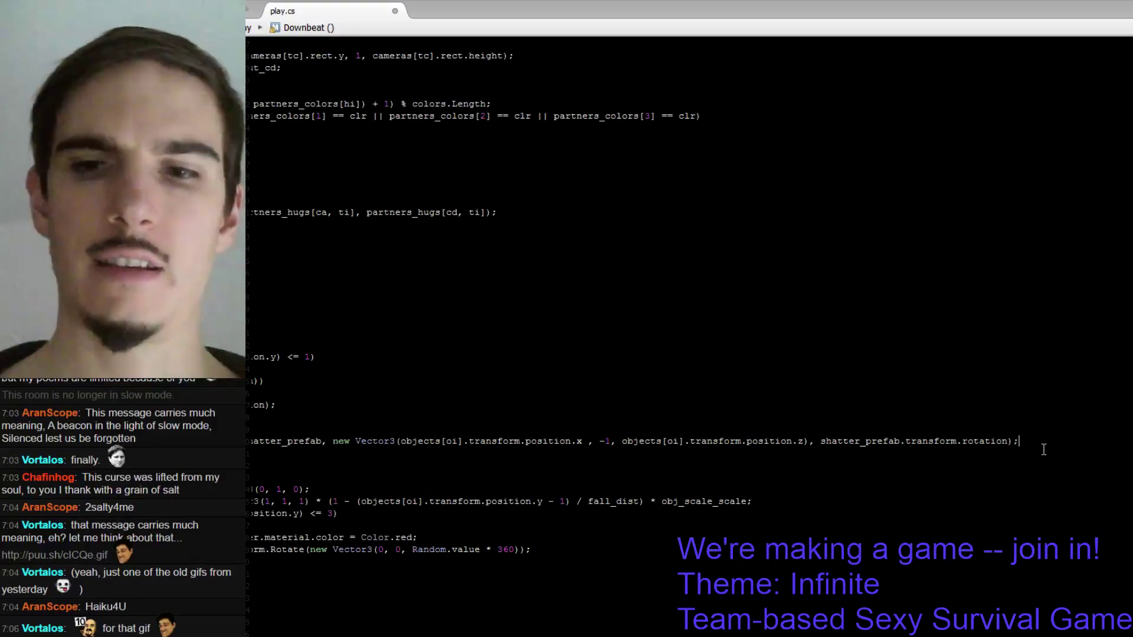
pyautogui.press('Return')
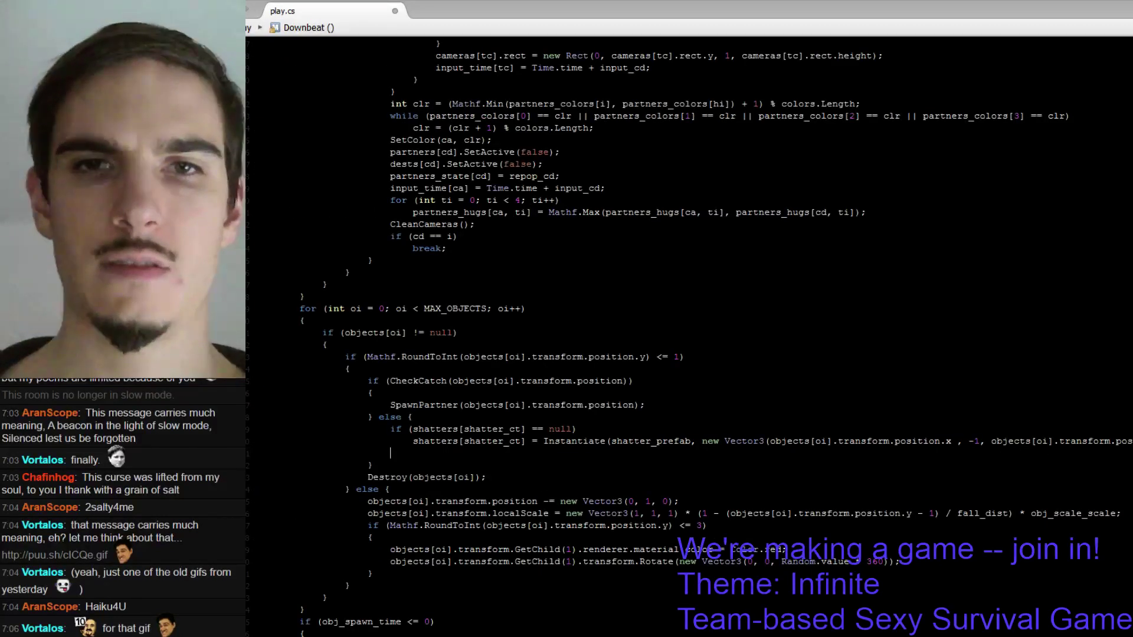
pyautogui.press('Return')
pyautogui.write('{')
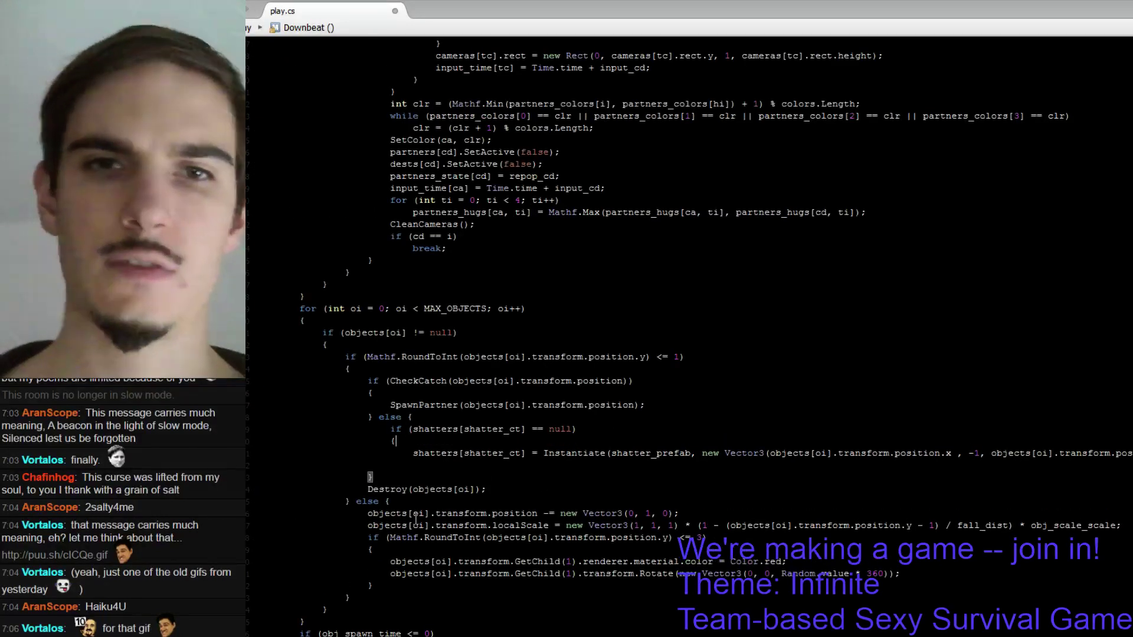
pyautogui.press('Return')
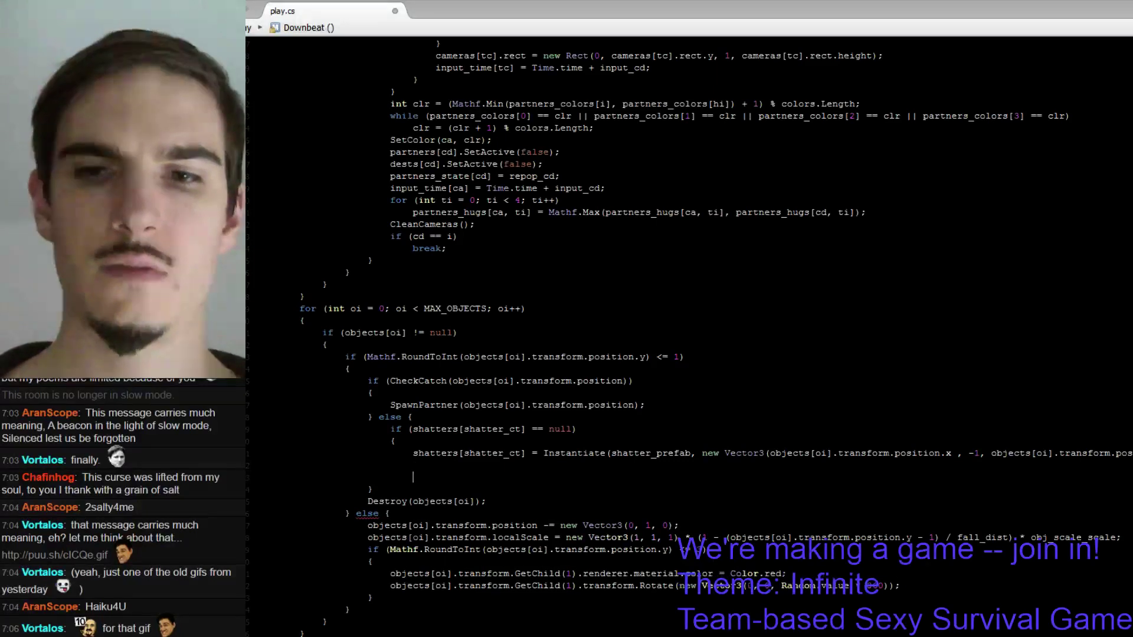
pyautogui.write('}')
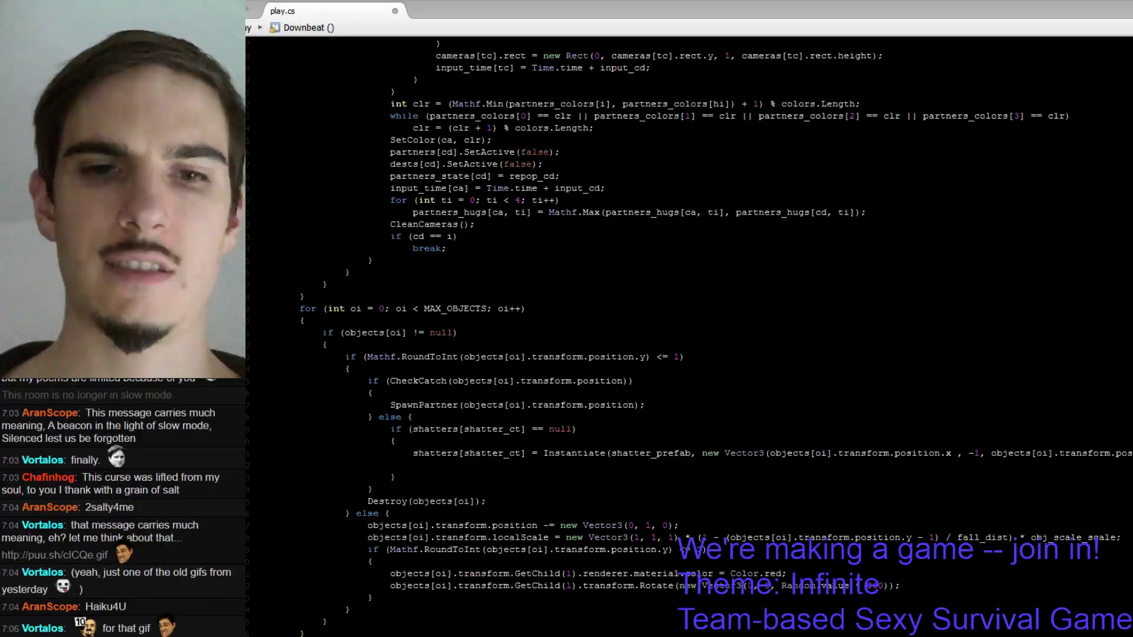
pyautogui.moveTo(525, 453); pyautogui.dragTo(414, 449)
pyautogui.hotkey('ctrl', 'c')
# - On the block's empty line, write 'shatters[shatter_ct].transform.Rotate(new Vector3'
pyautogui.click(437, 472)
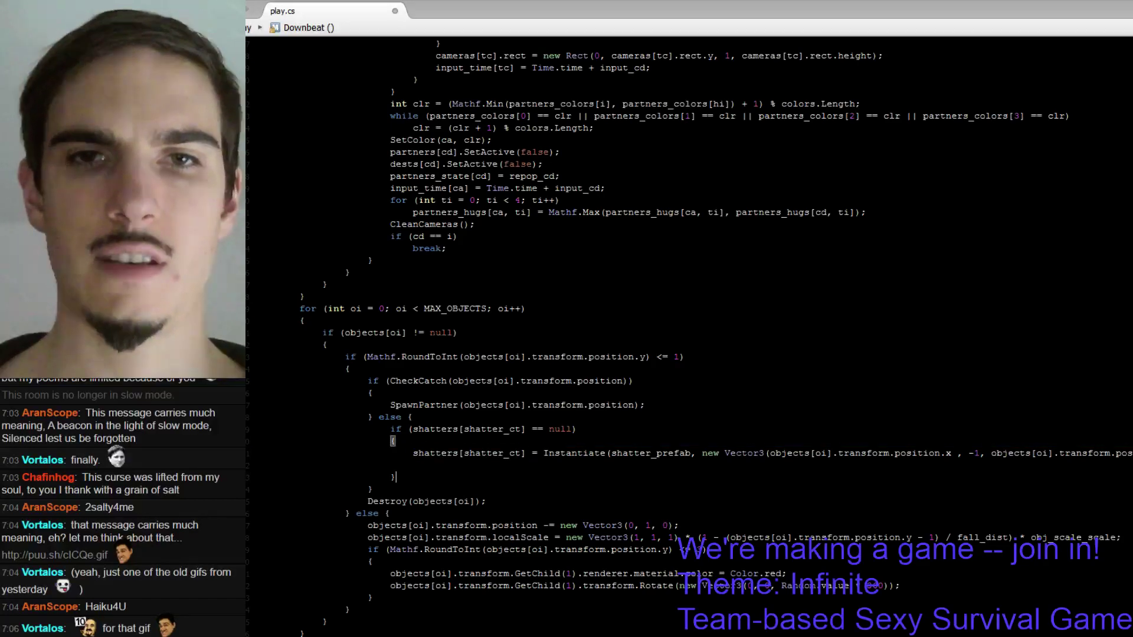
pyautogui.hotkey('ctrl', 'v')
pyautogui.write('.')
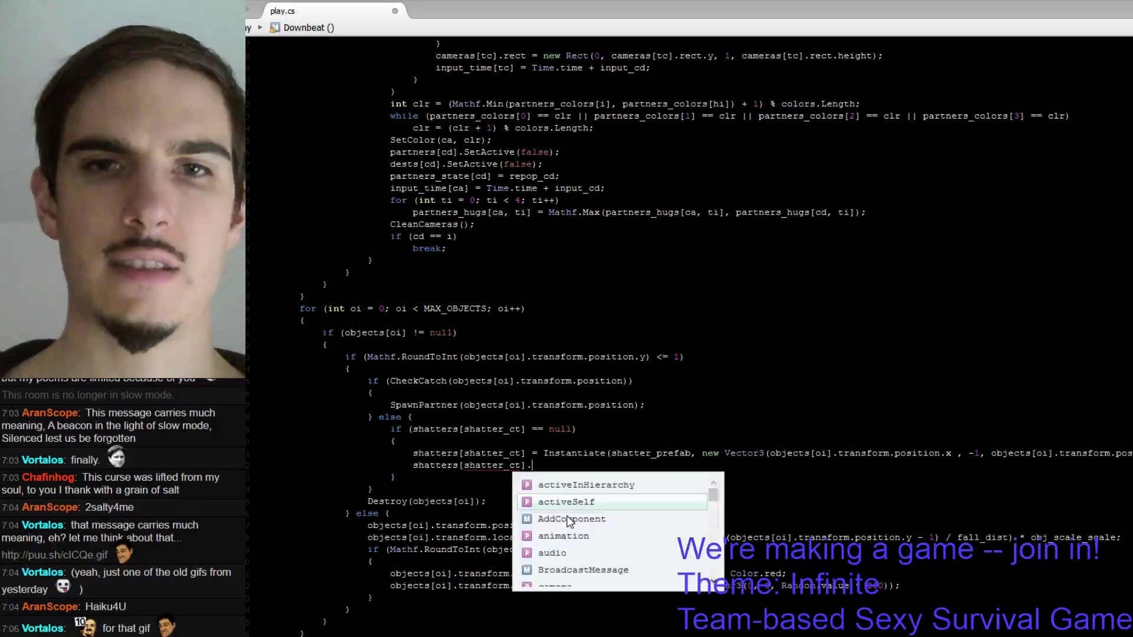
pyautogui.write('tra')
pyautogui.press('Return')
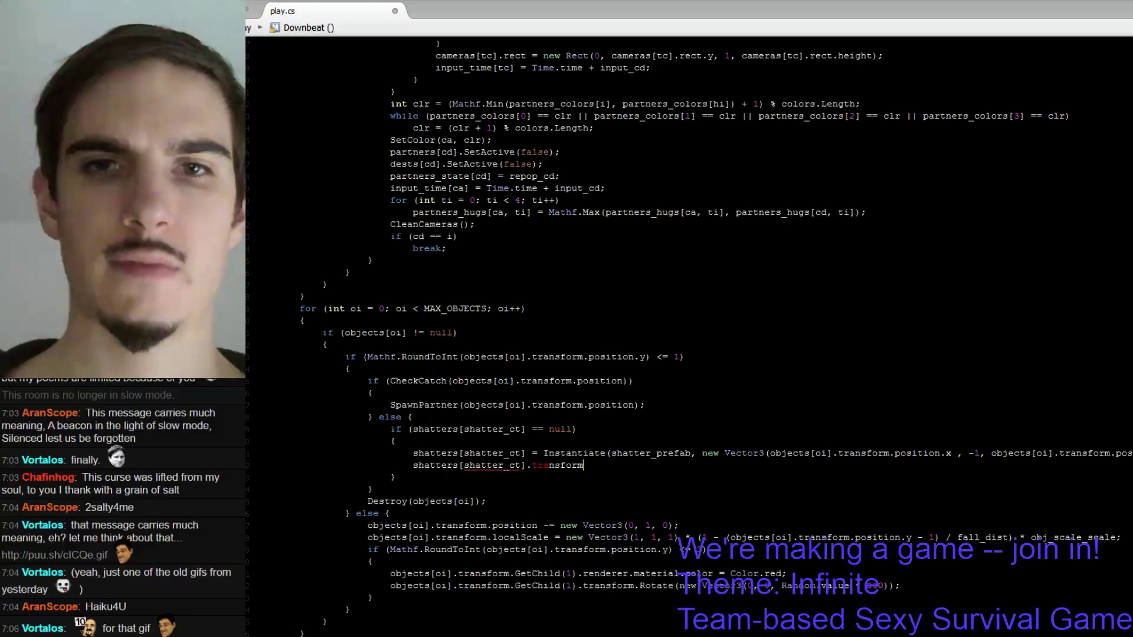
pyautogui.write('.')
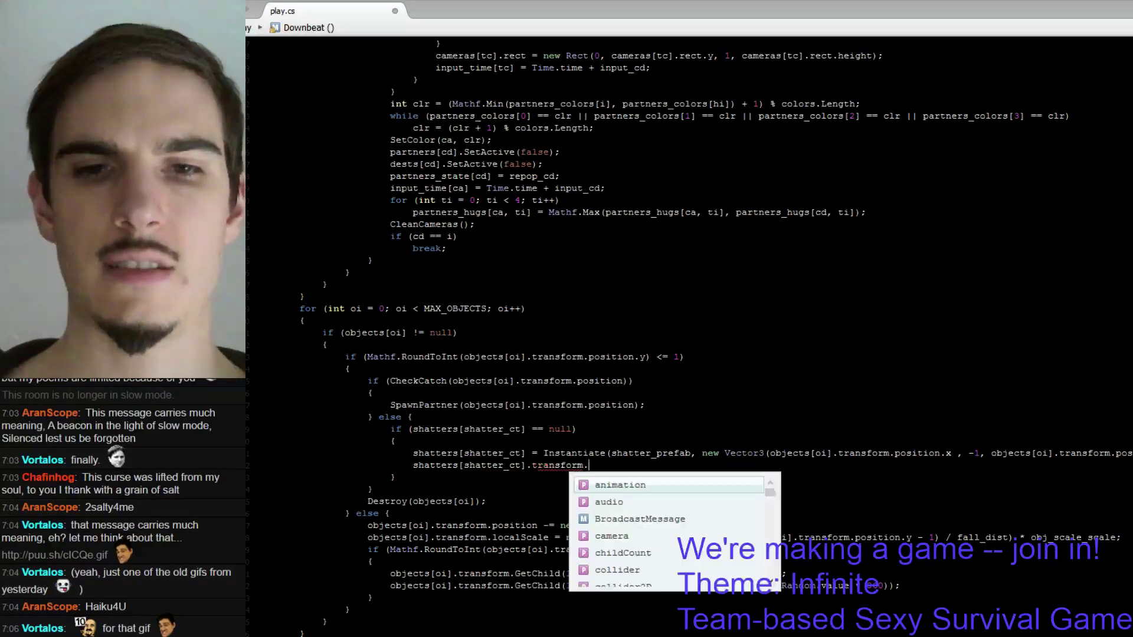
pyautogui.write('ro')
pyautogui.press('Down')
pyautogui.press('Return')
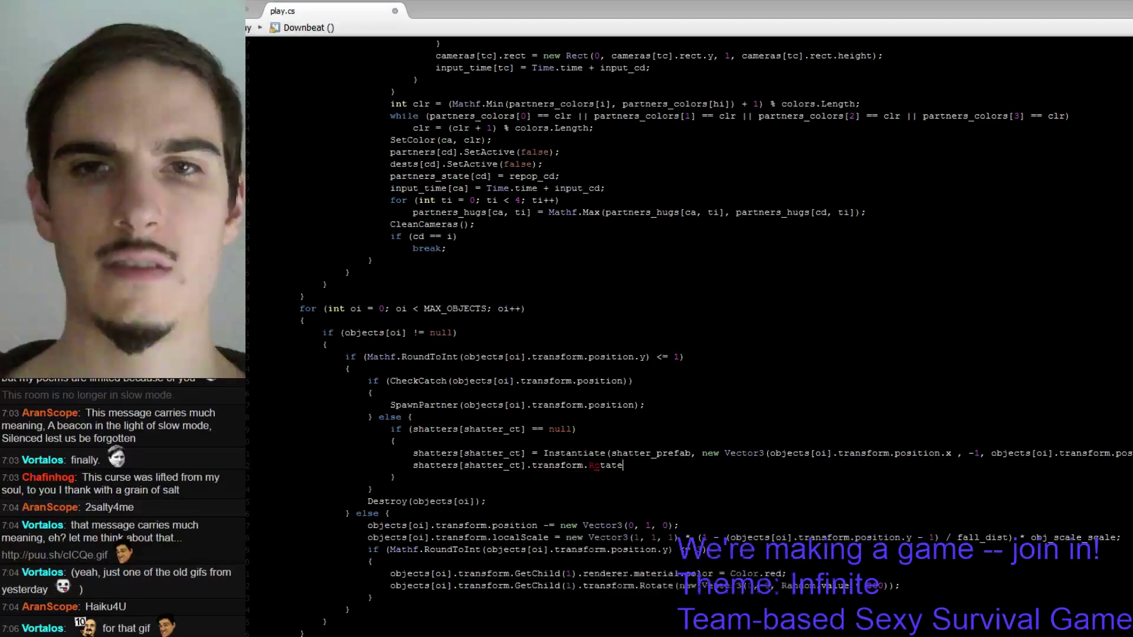
pyautogui.write('(')
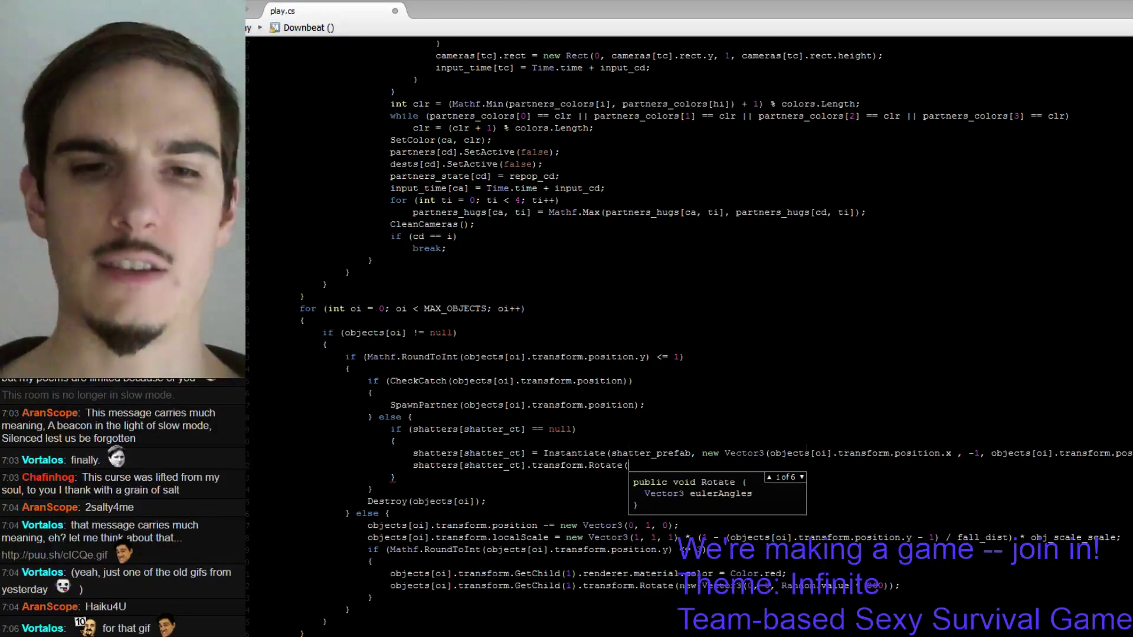
pyautogui.write('new Vecto')
pyautogui.press('Down')
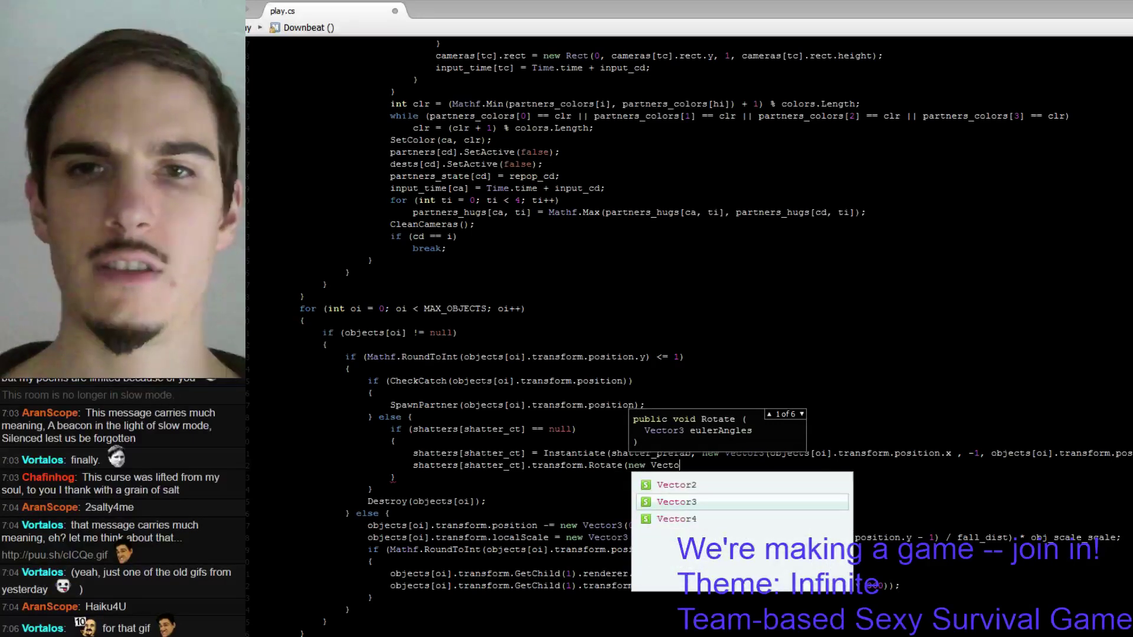
pyautogui.press('Return')
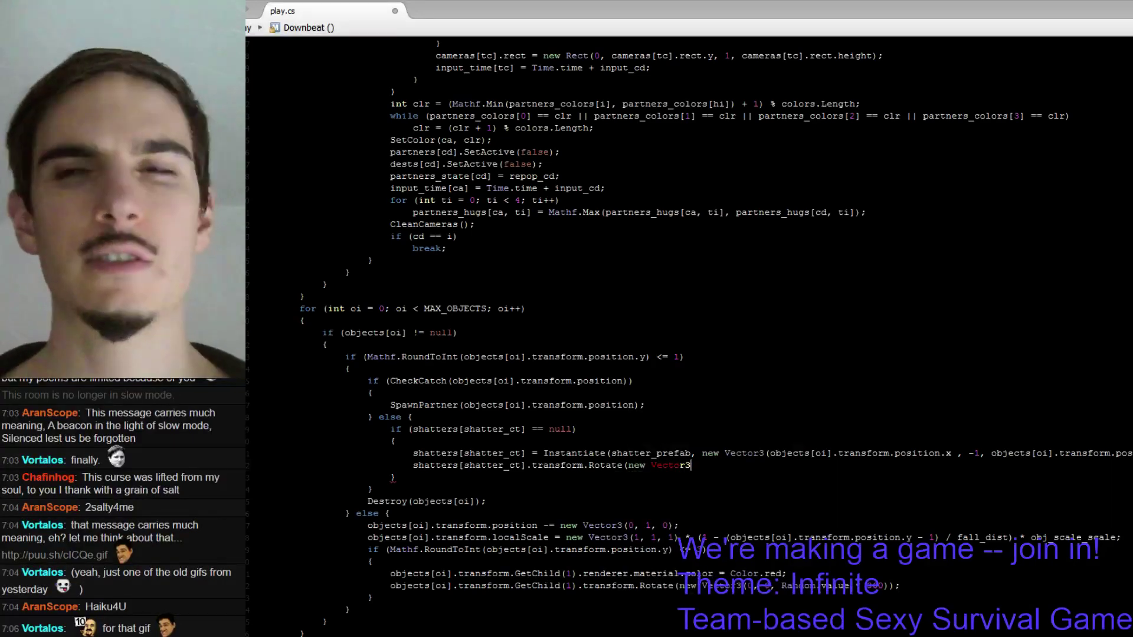
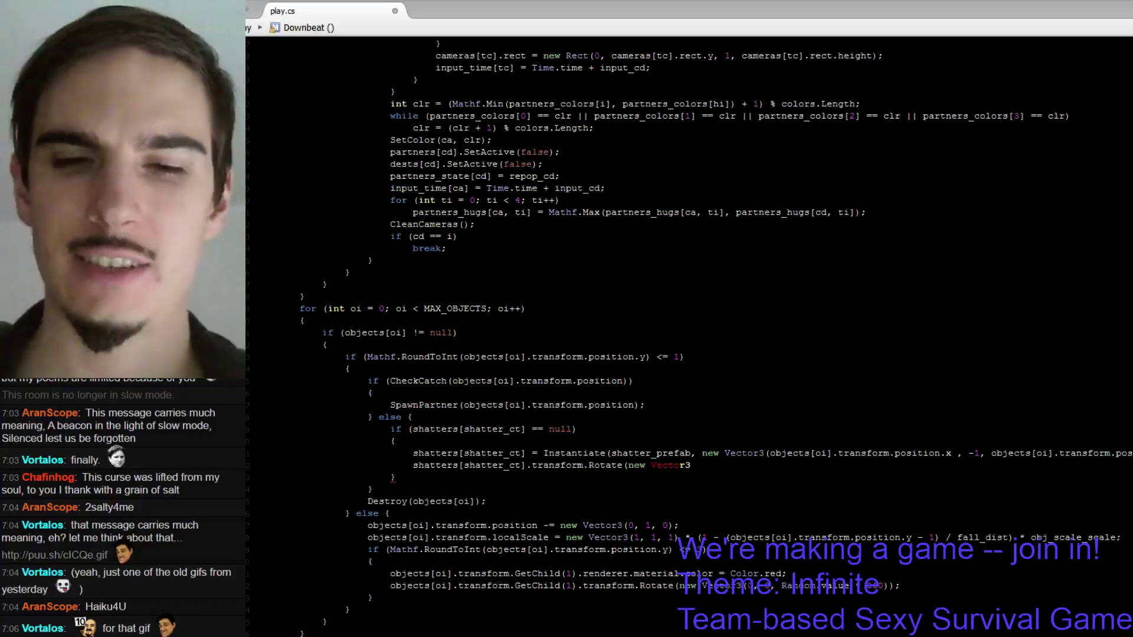
# - Rotate each new shatter around z by Random.value * 360 and add a blank line after its block
pyautogui.write('(')
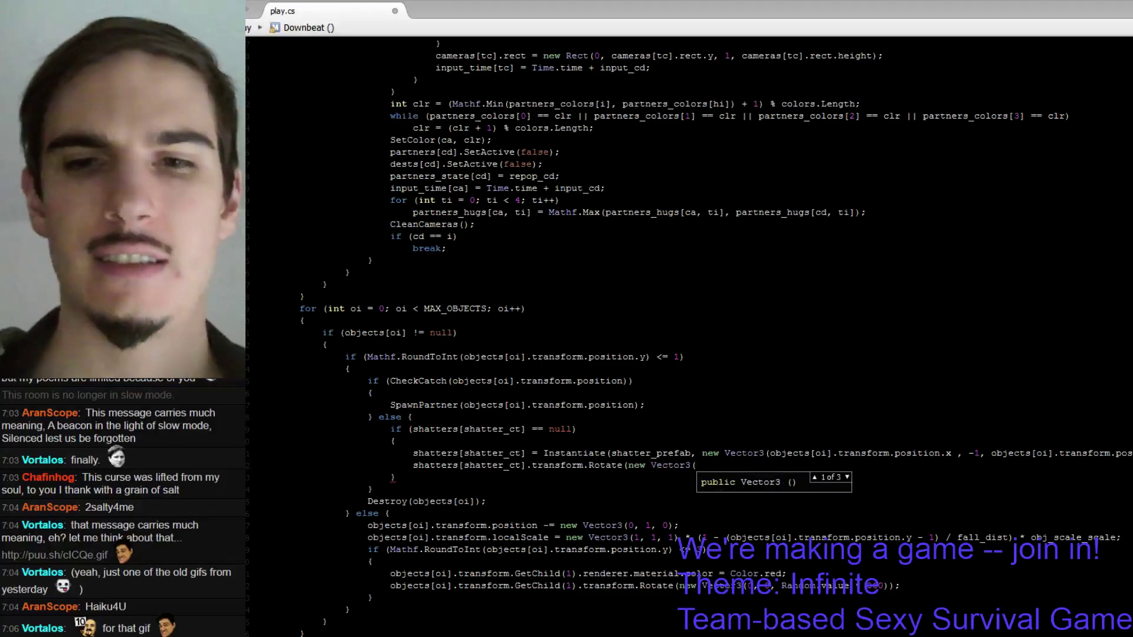
pyautogui.write('0, 0, Random')
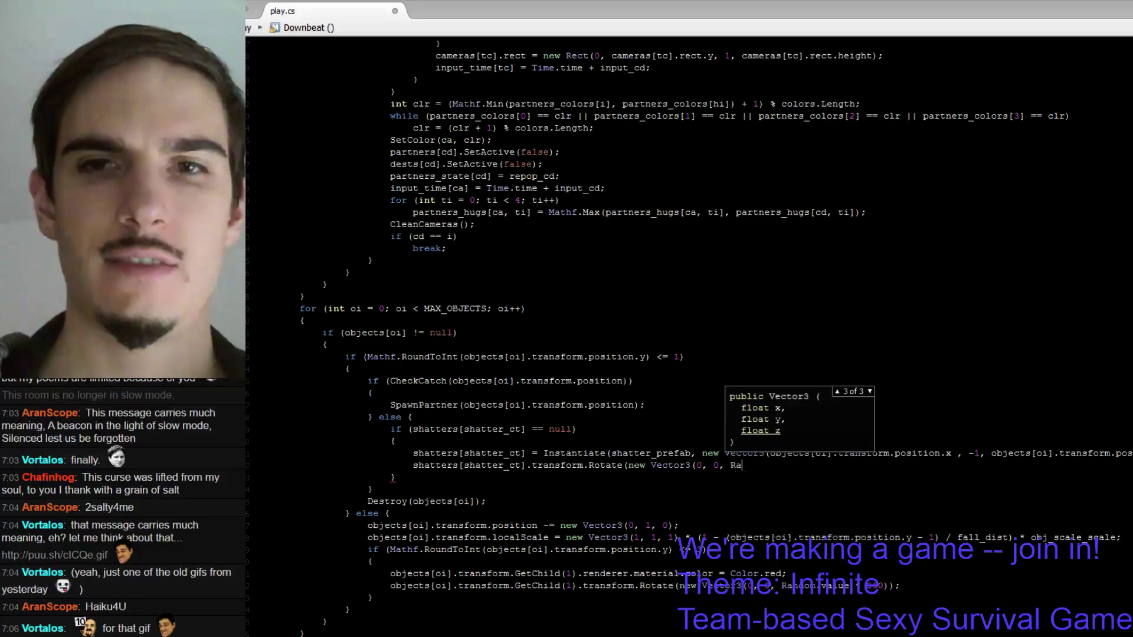
pyautogui.write('.va')
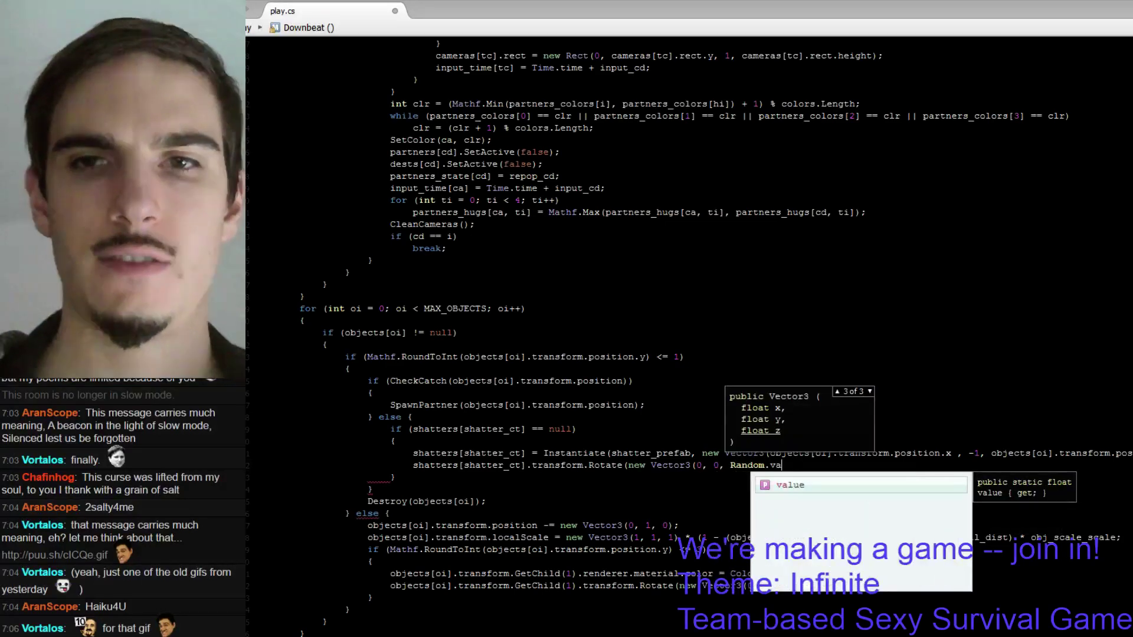
pyautogui.write('lue * 3')
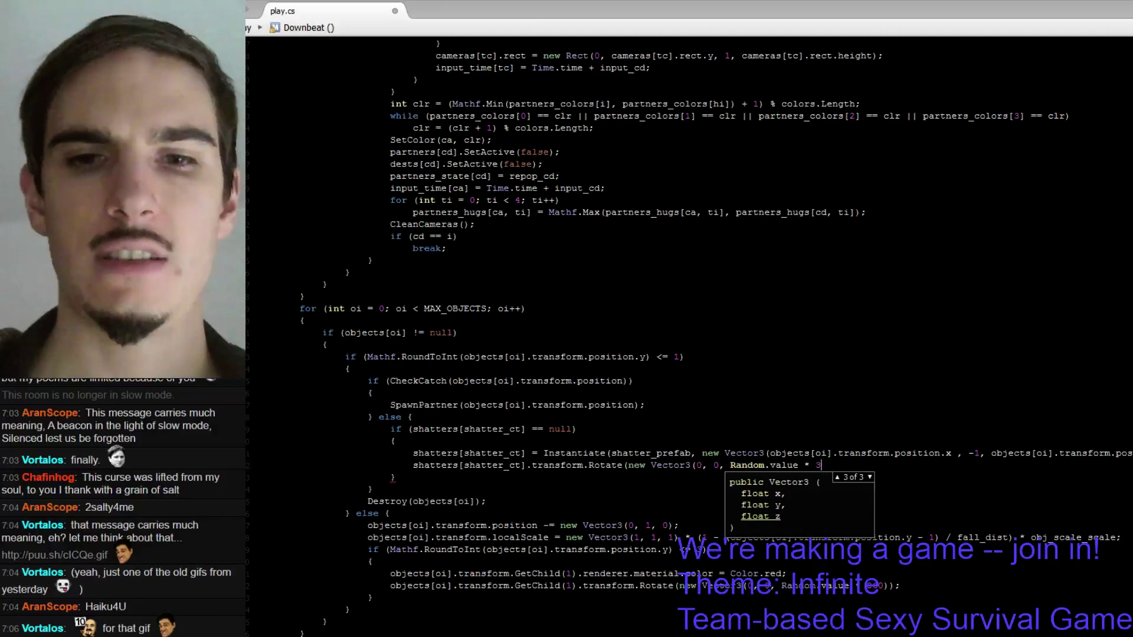
pyautogui.write('60));')
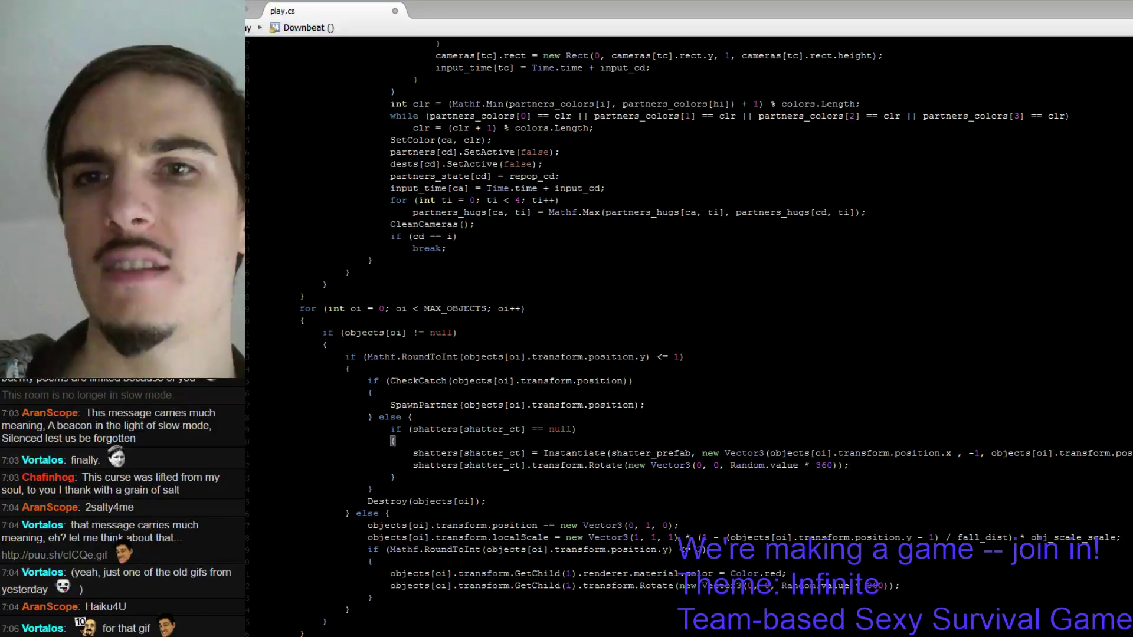
pyautogui.press('Return')
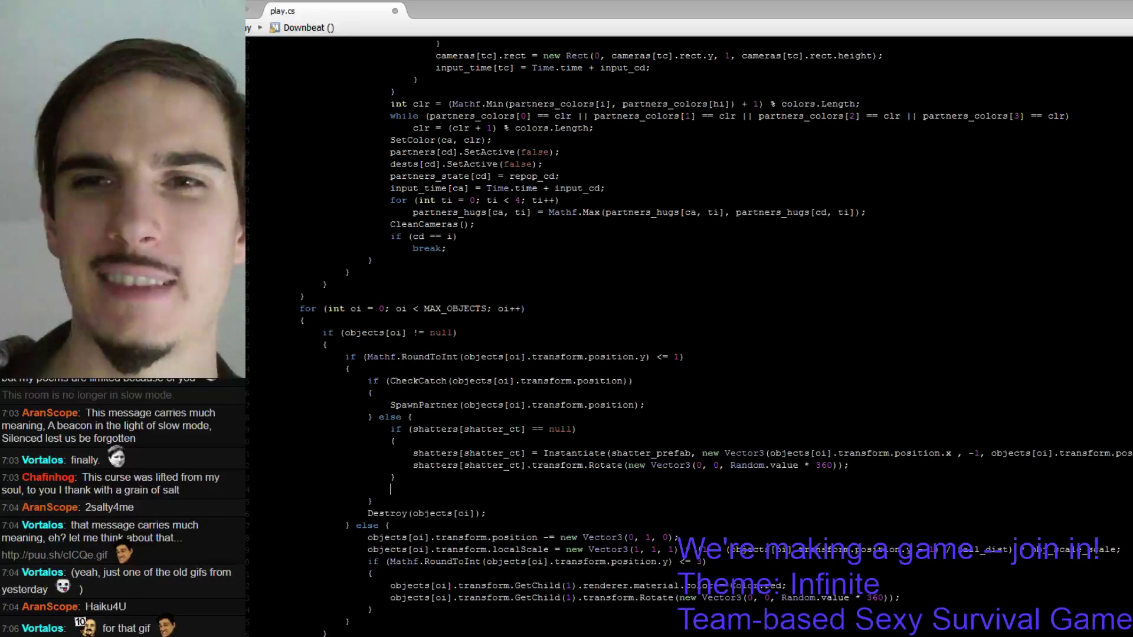
# - Select the new Vector3 position expression on the Instantiate line
pyautogui.hscroll(5, 691, 327)
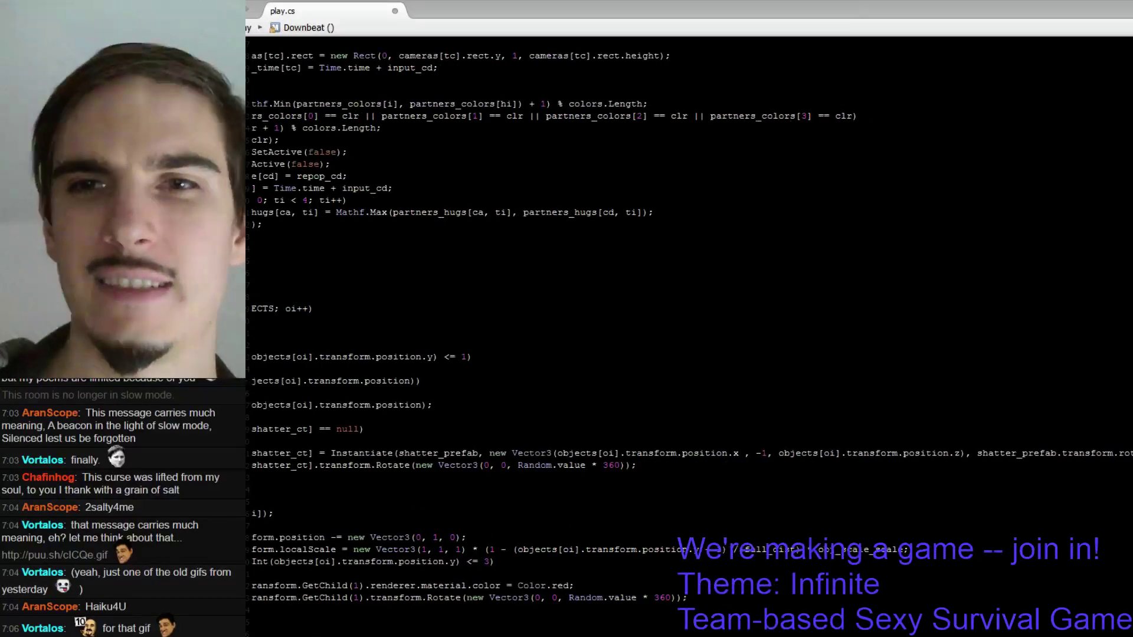
pyautogui.hscroll(2, 689, 328)
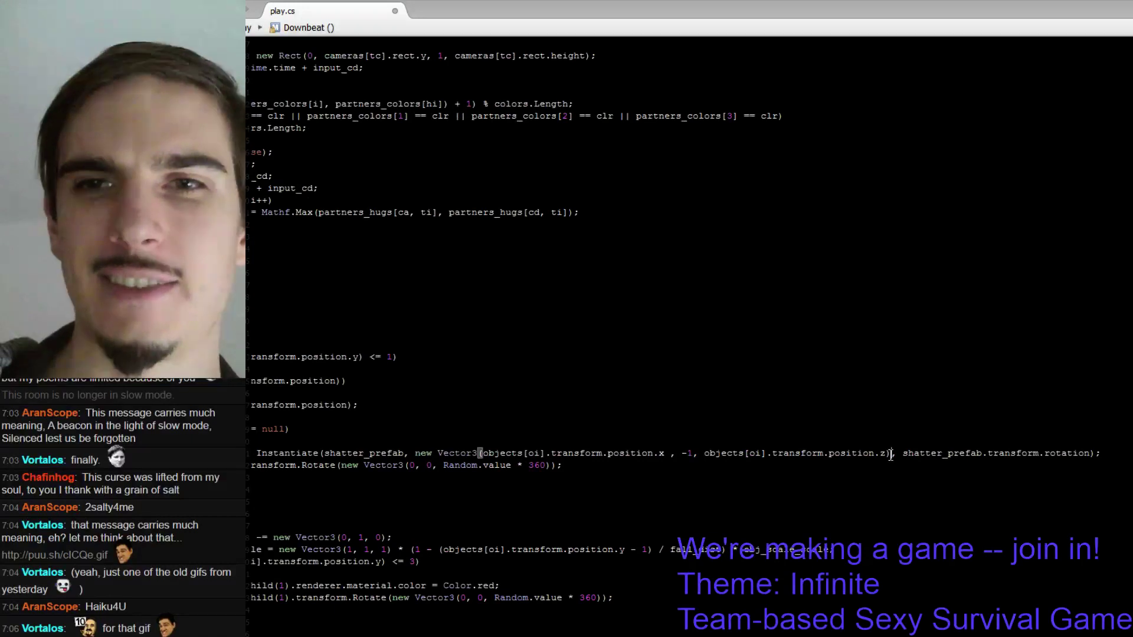
pyautogui.moveTo(892, 455); pyautogui.dragTo(530, 460)
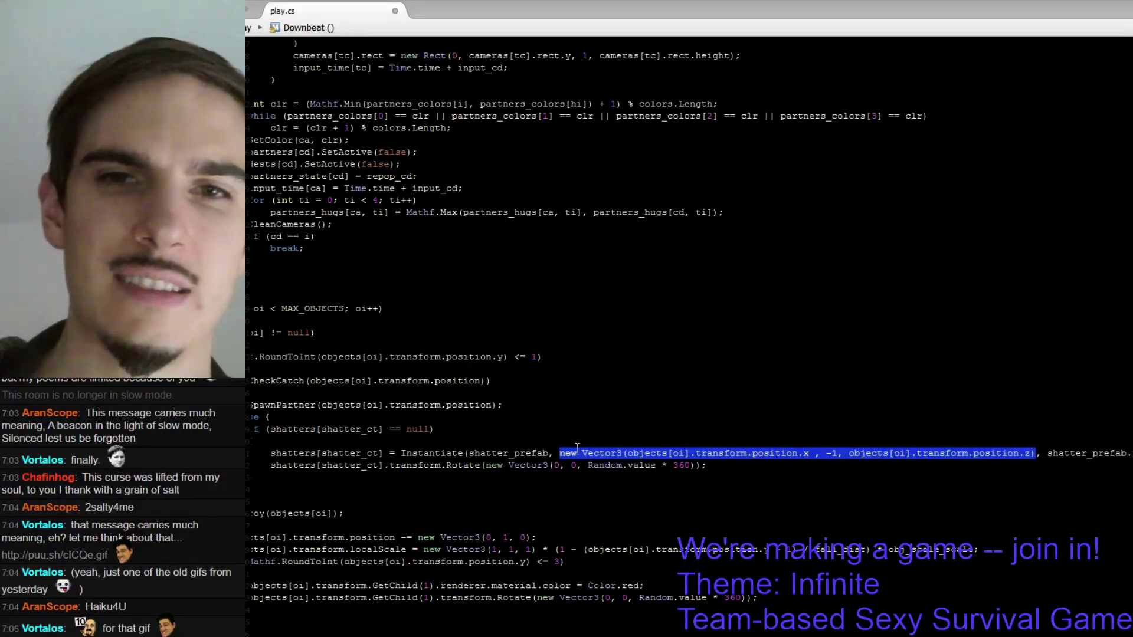
# - Add an else block after the if block and paste the copied Vector3 expression into it
pyautogui.click(253, 441)
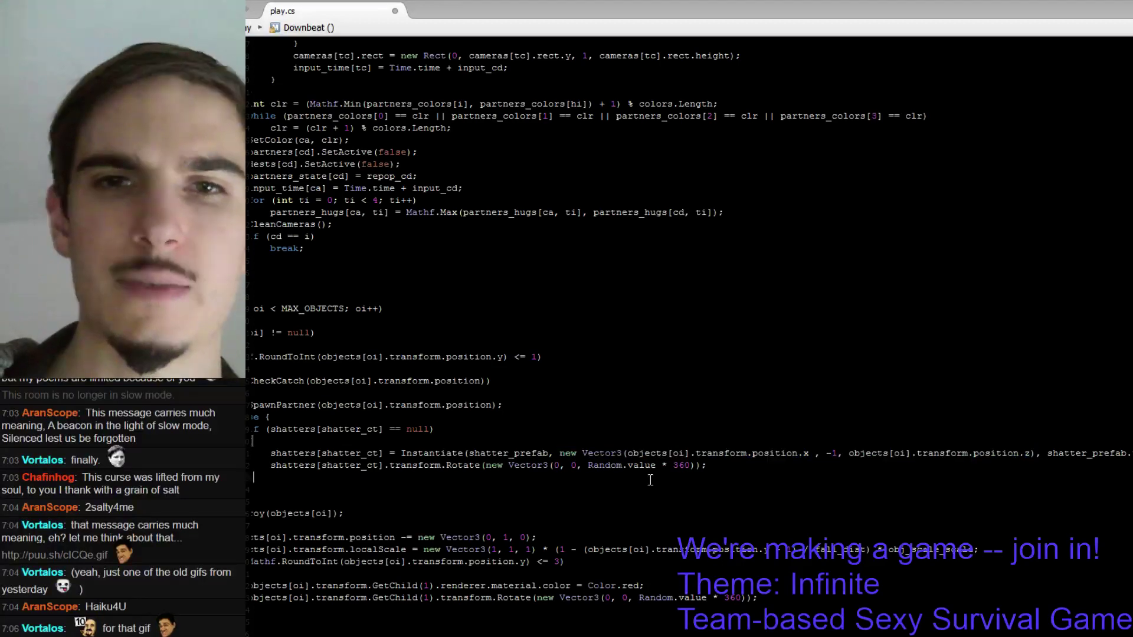
pyautogui.write('{')
pyautogui.press('Down')
pyautogui.press('Down')
pyautogui.press('Down')
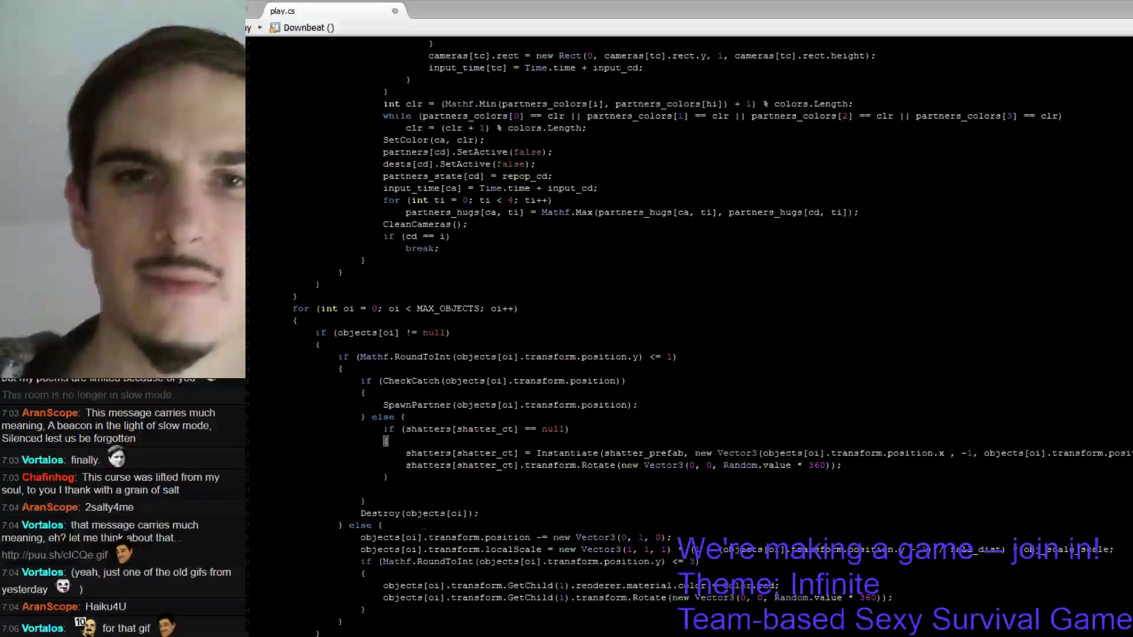
pyautogui.write('} else {')
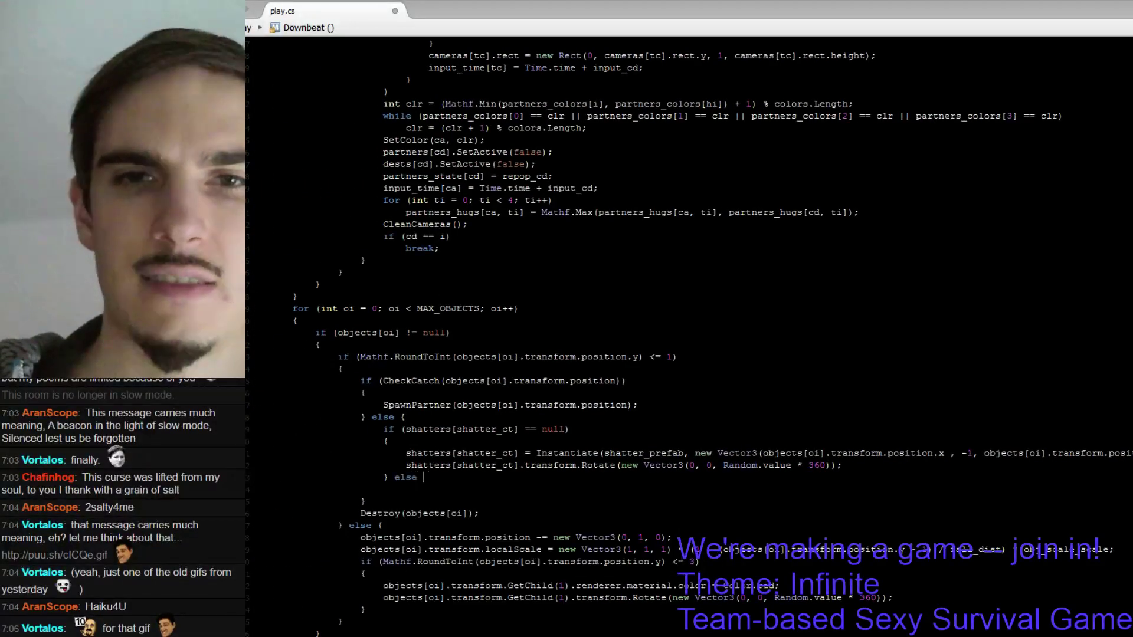
pyautogui.press('Return')
pyautogui.press('Return')
pyautogui.write('}')
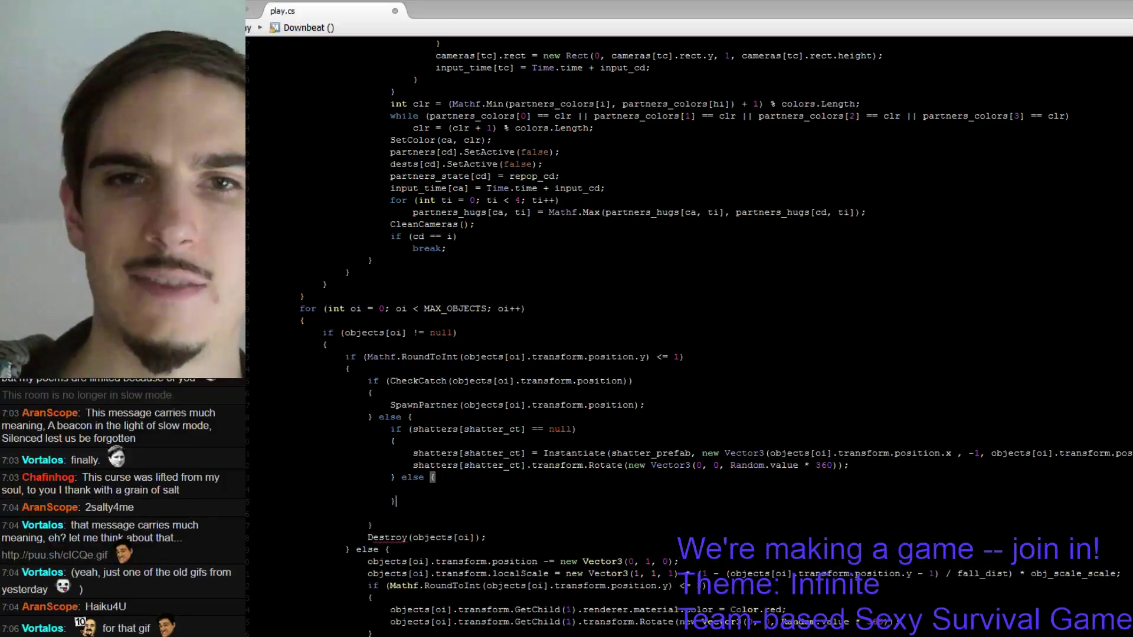
pyautogui.press('Down')
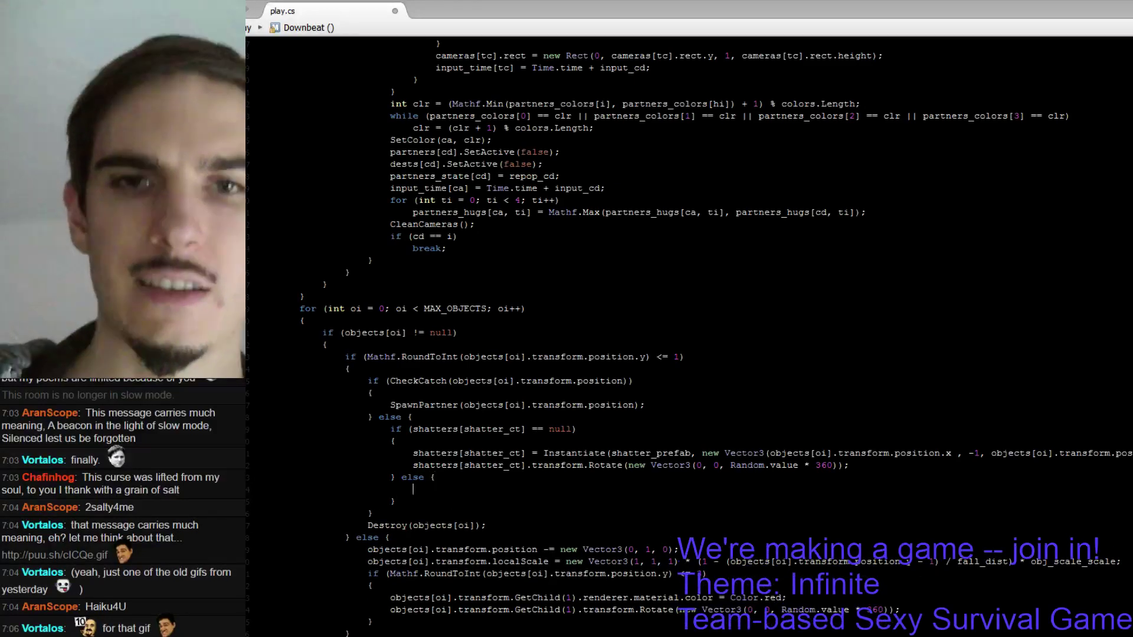
pyautogui.hotkey('ctrl', 'v')
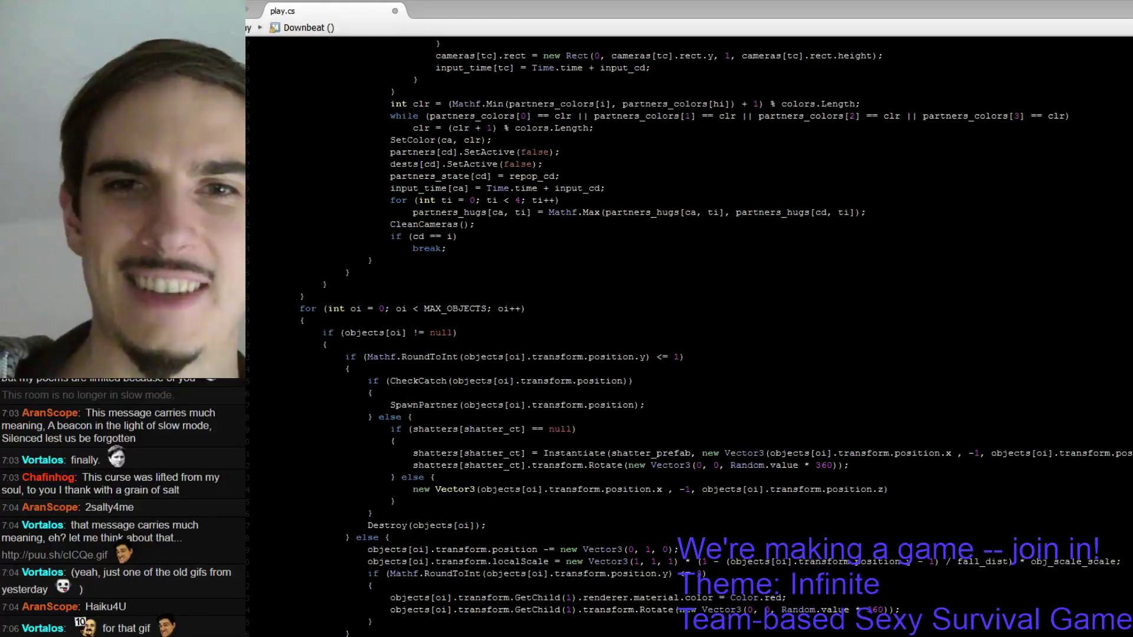
# - Assign that Vector3 to shatters[shatter_ct].transform.position and close the else block
pyautogui.moveTo(526, 447); pyautogui.dragTo(421, 448)
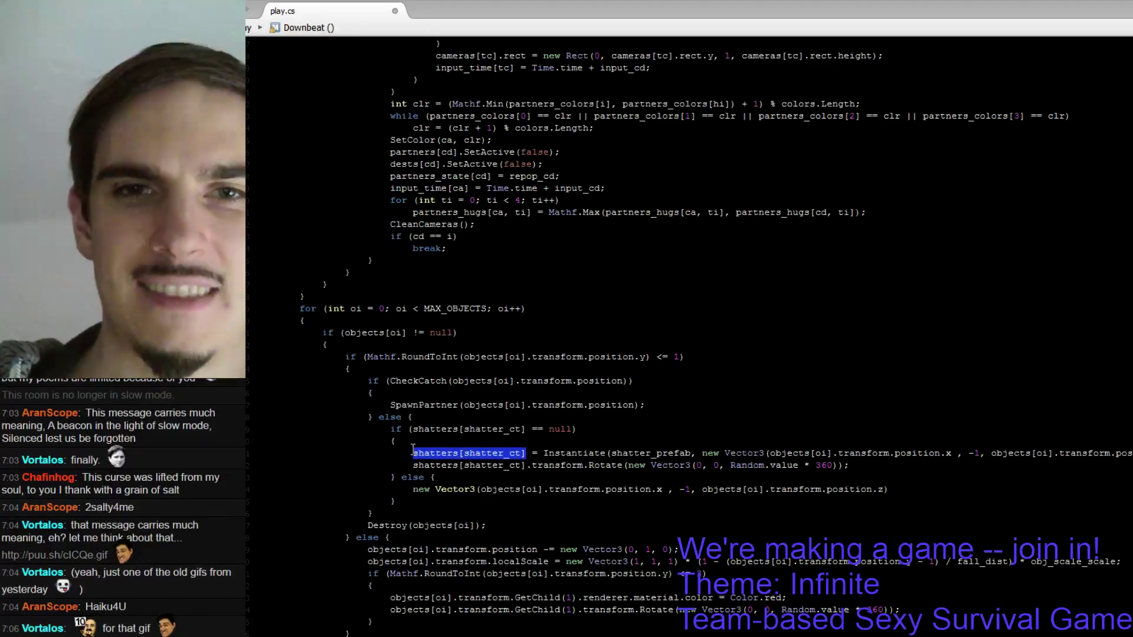
pyautogui.hotkey('ctrl', 'c')
pyautogui.click(413, 490)
pyautogui.hotkey('ctrl', 'v')
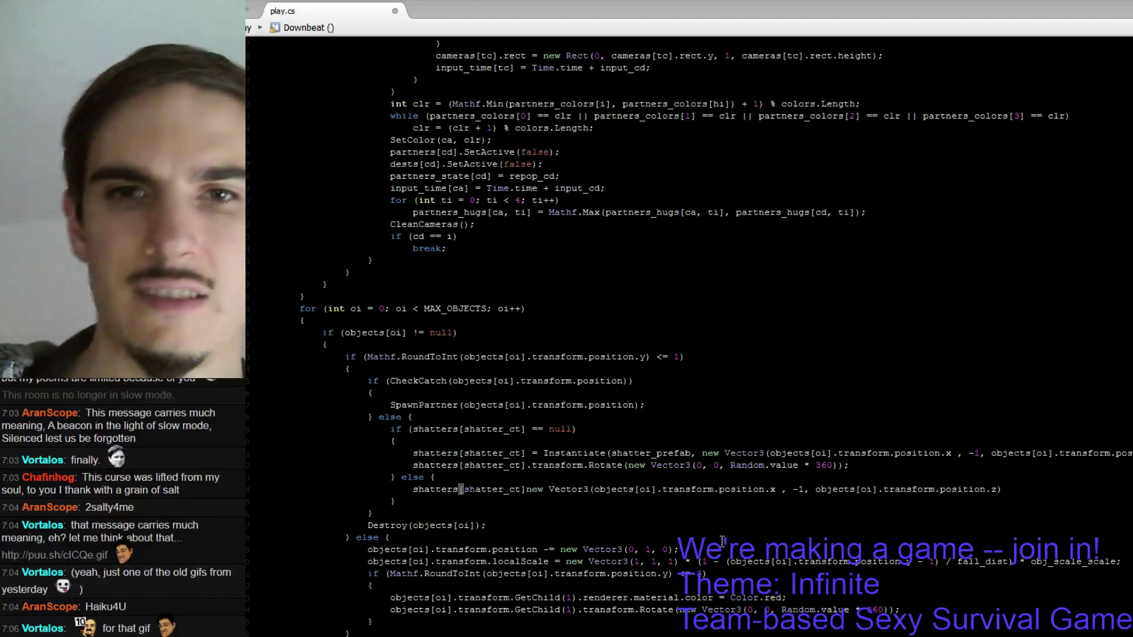
pyautogui.write('.transform')
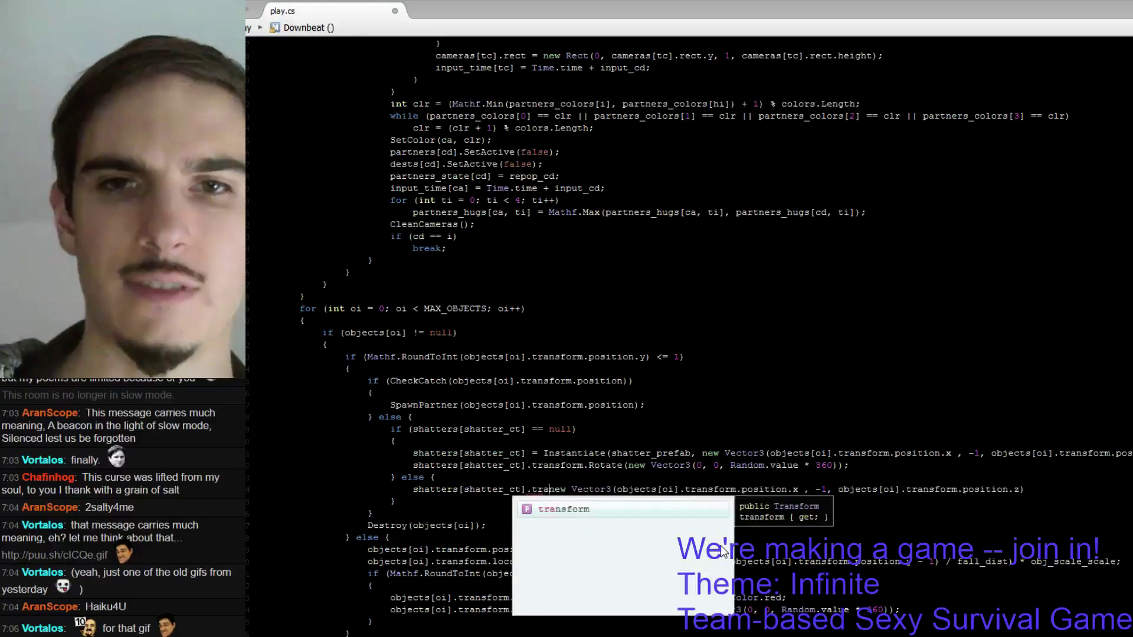
pyautogui.write('.position ')
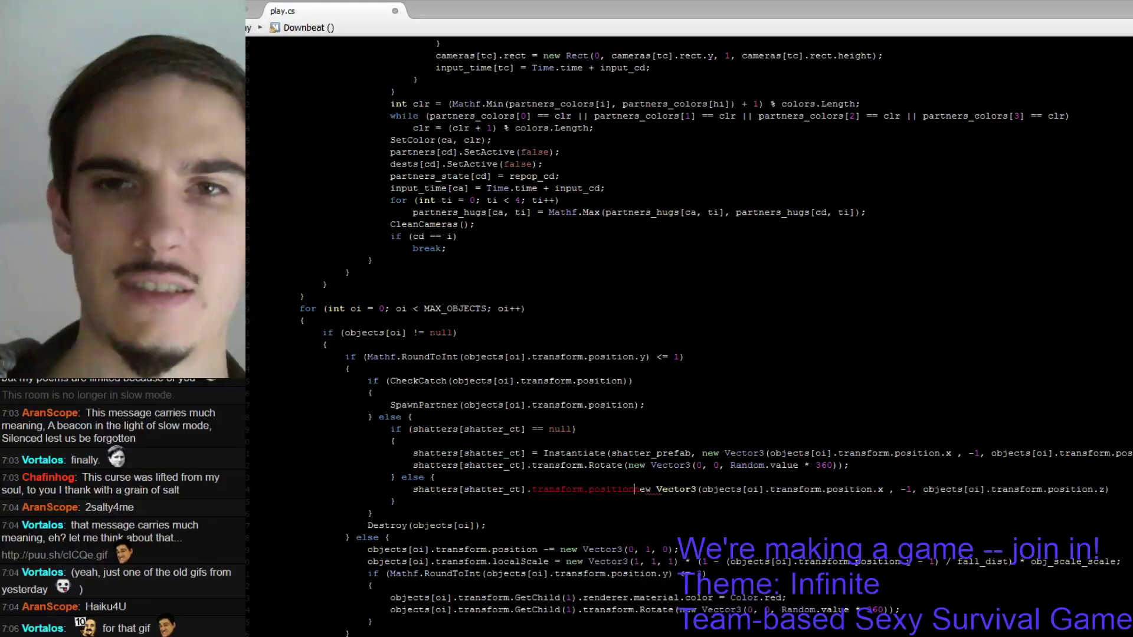
pyautogui.write('=')
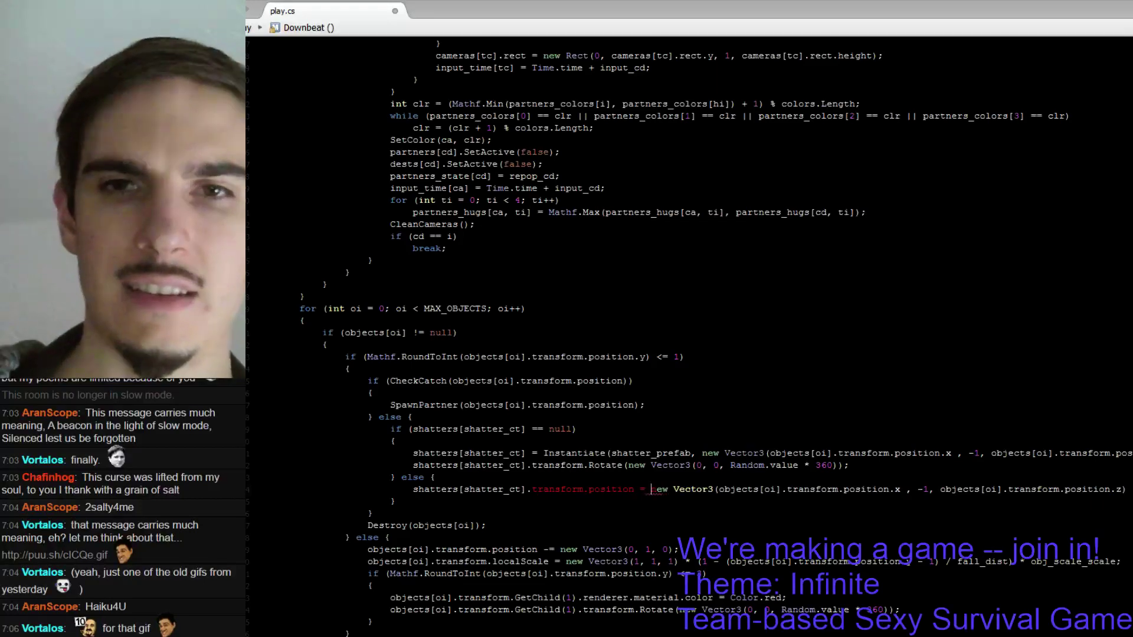
pyautogui.hscroll(3, 690, 337)
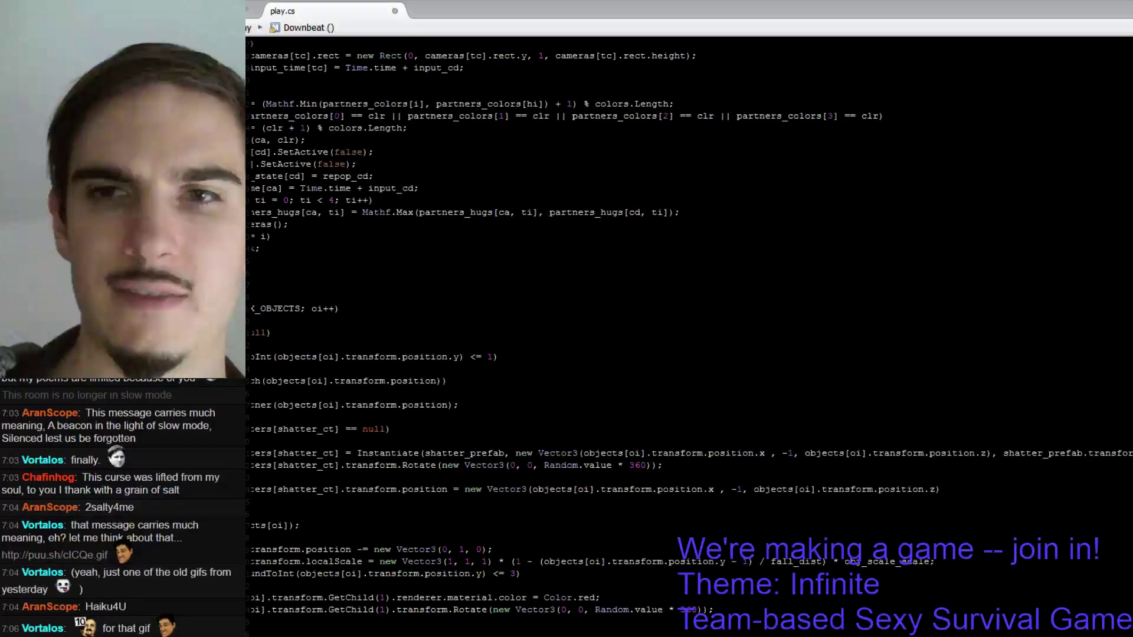
pyautogui.press('End')
pyautogui.write(';')
pyautogui.press('Return')
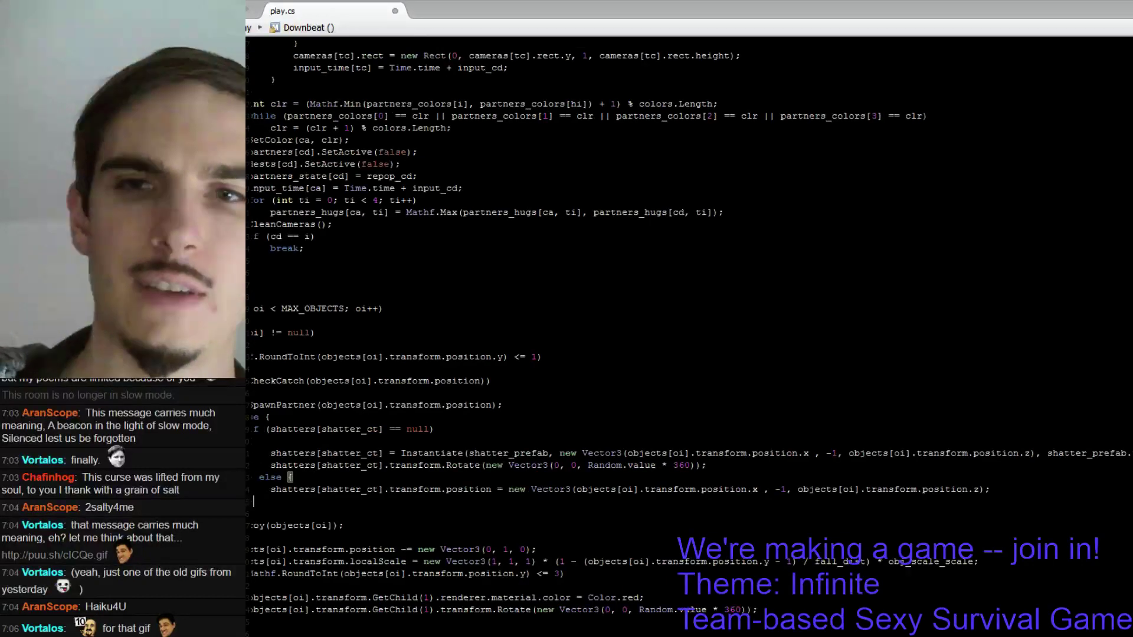
pyautogui.write('}')
pyautogui.press('Return')
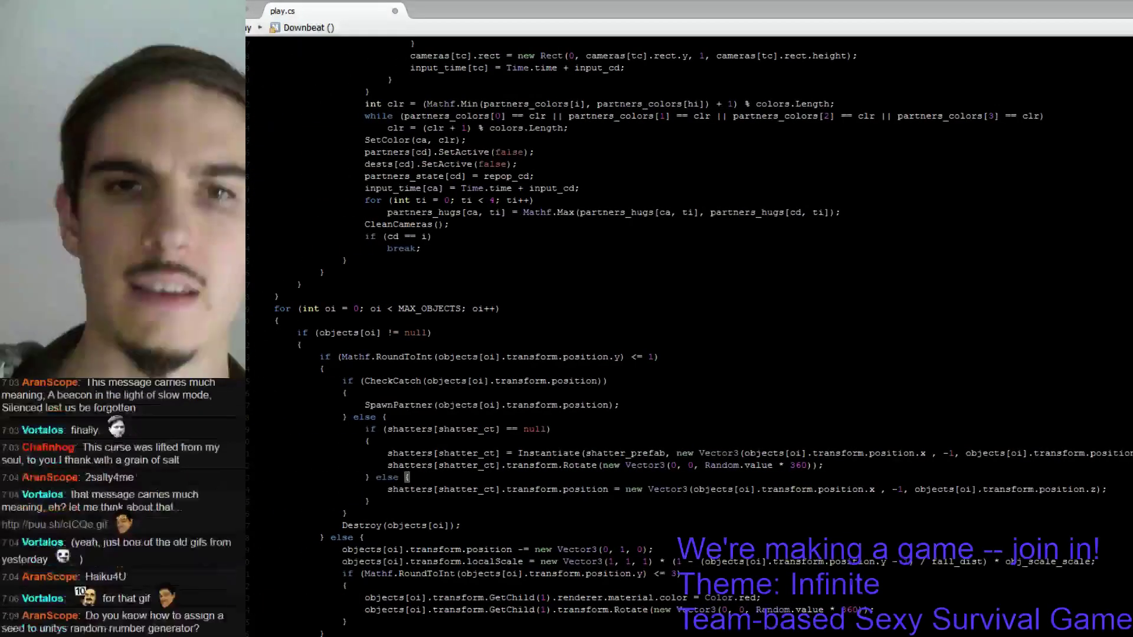
# - Update shatter_ct to (shatter_ct + 1) % MAX_SHATTERS so it wraps, then return to Unity
pyautogui.write('shatt')
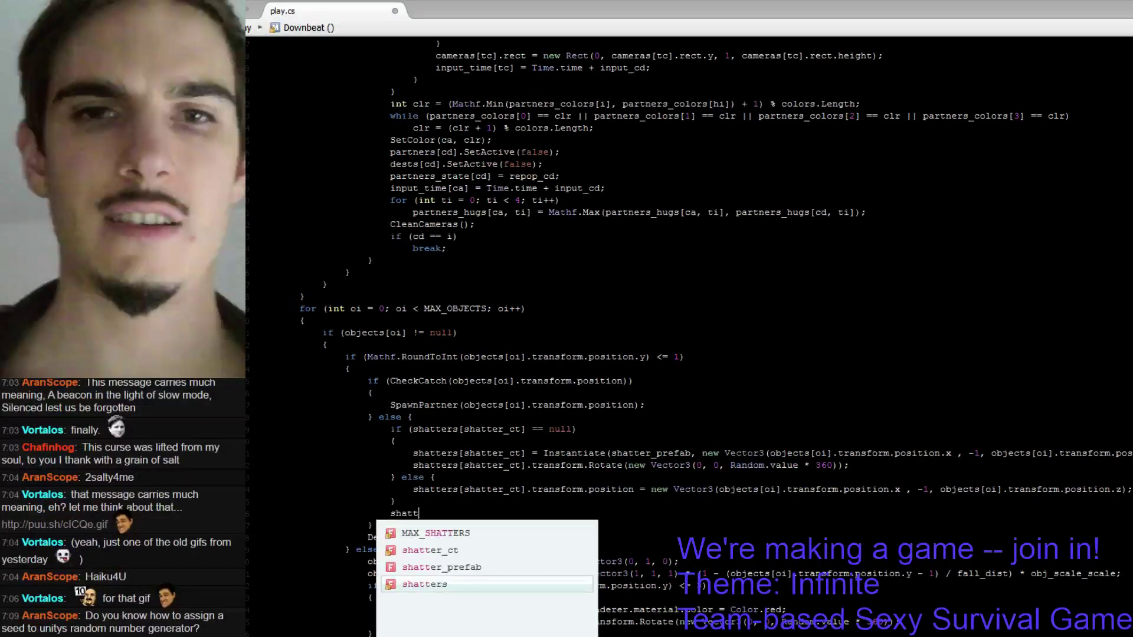
pyautogui.write('er_ct')
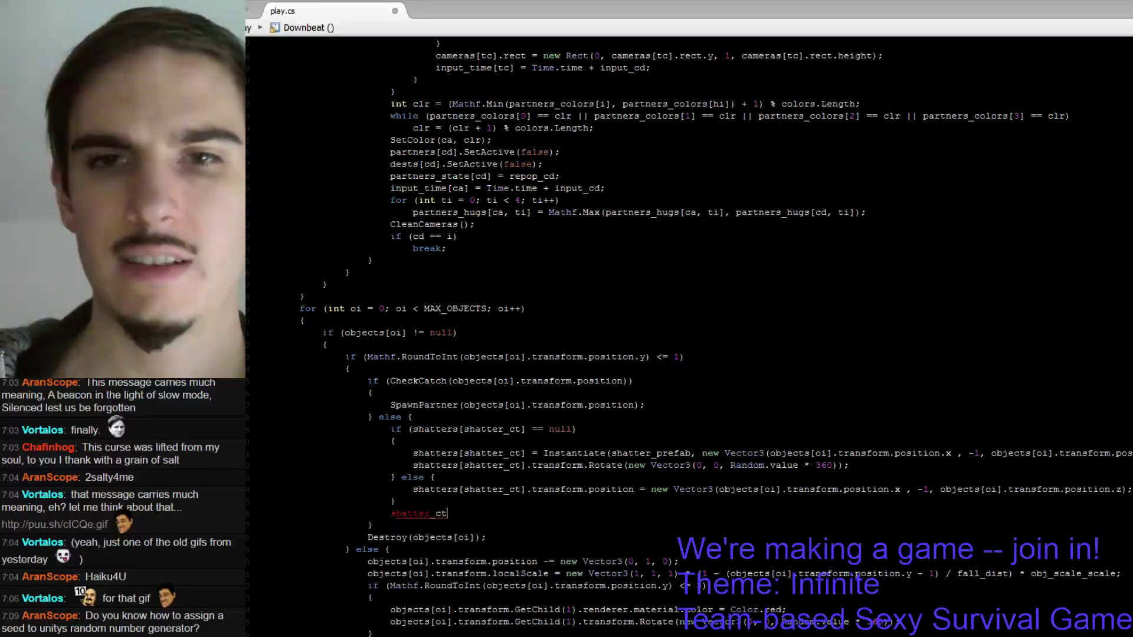
pyautogui.write(' = shatter_c')
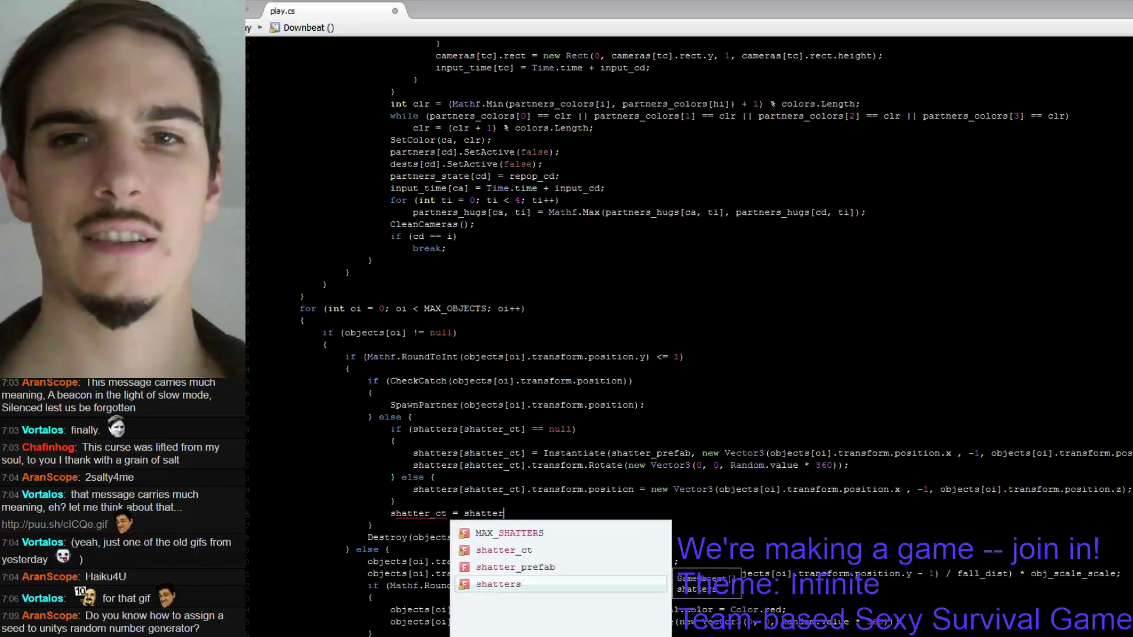
pyautogui.press('Return')
pyautogui.write('+')
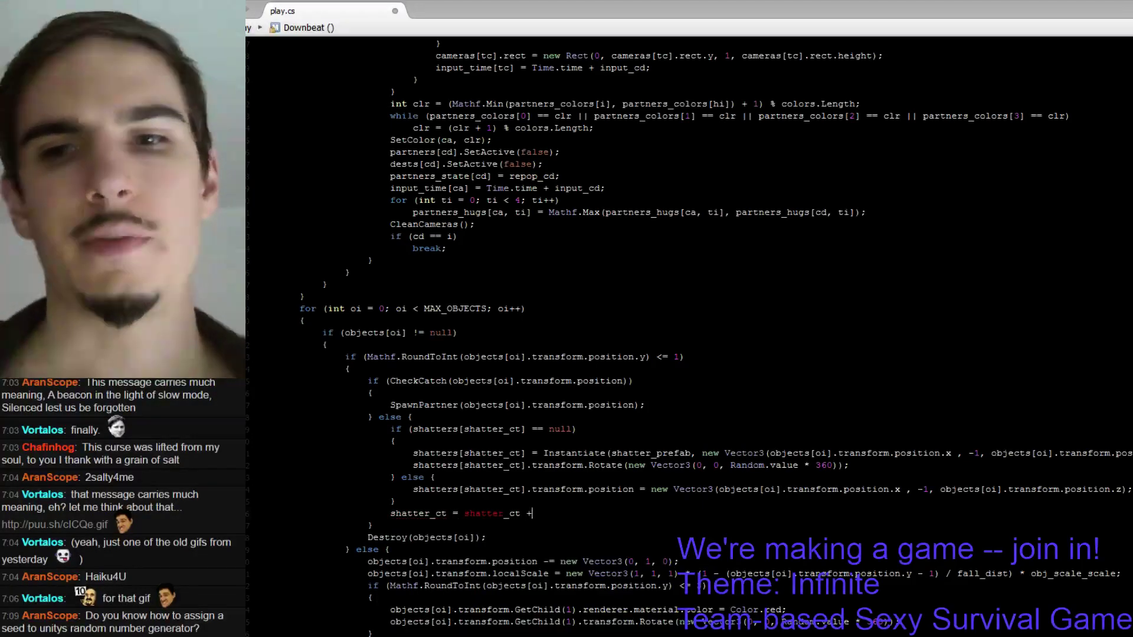
pyautogui.write(' 1')
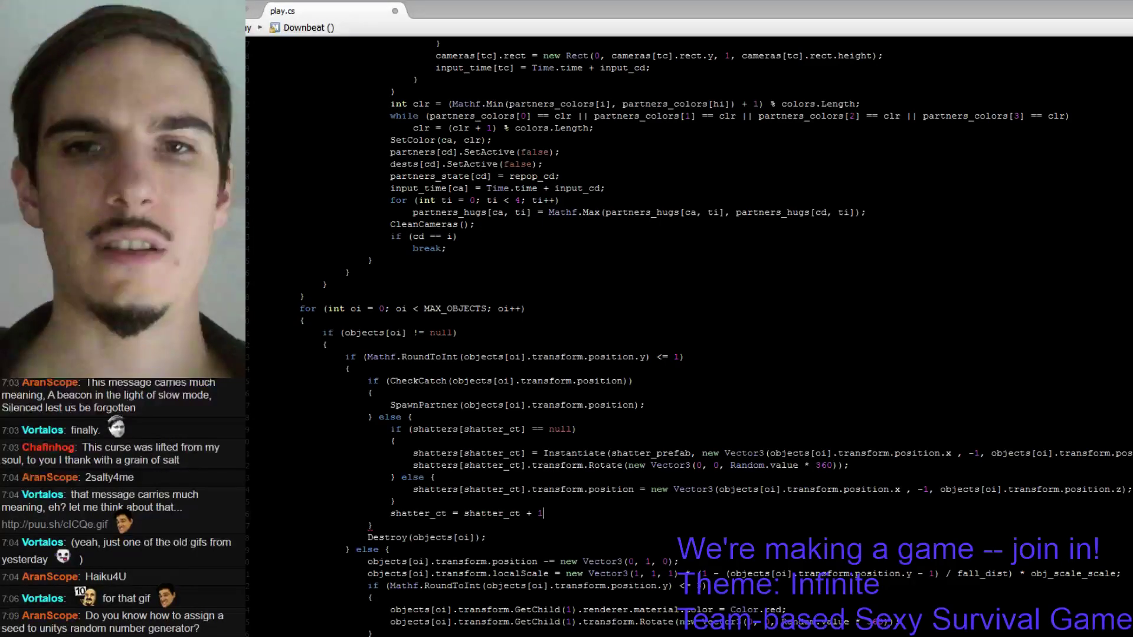
pyautogui.write(')')
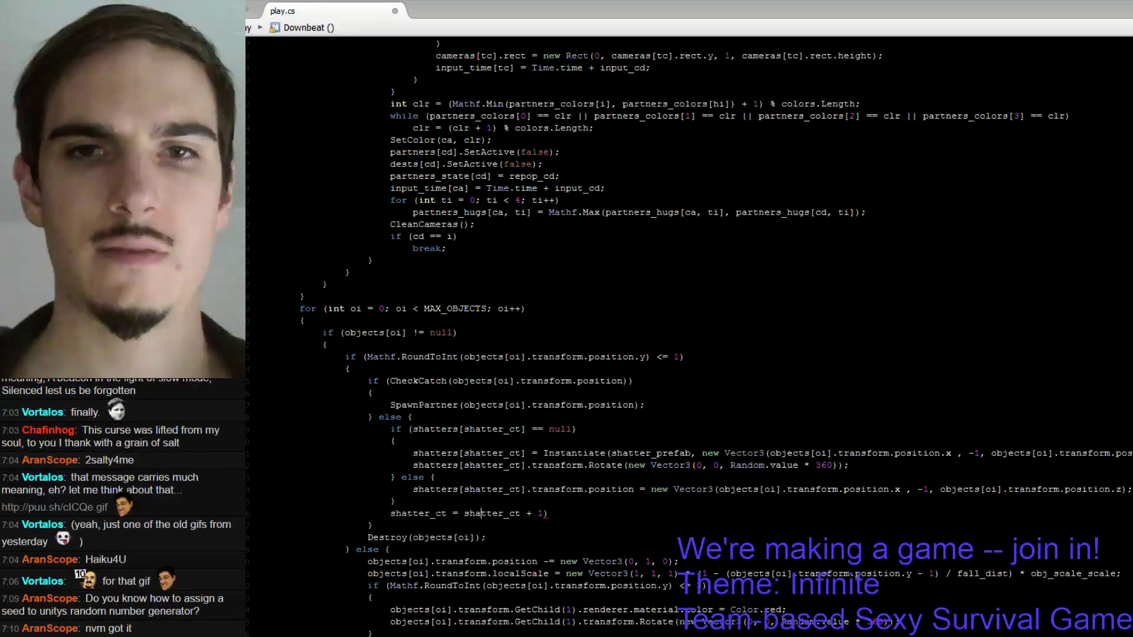
pyautogui.click(480, 513)
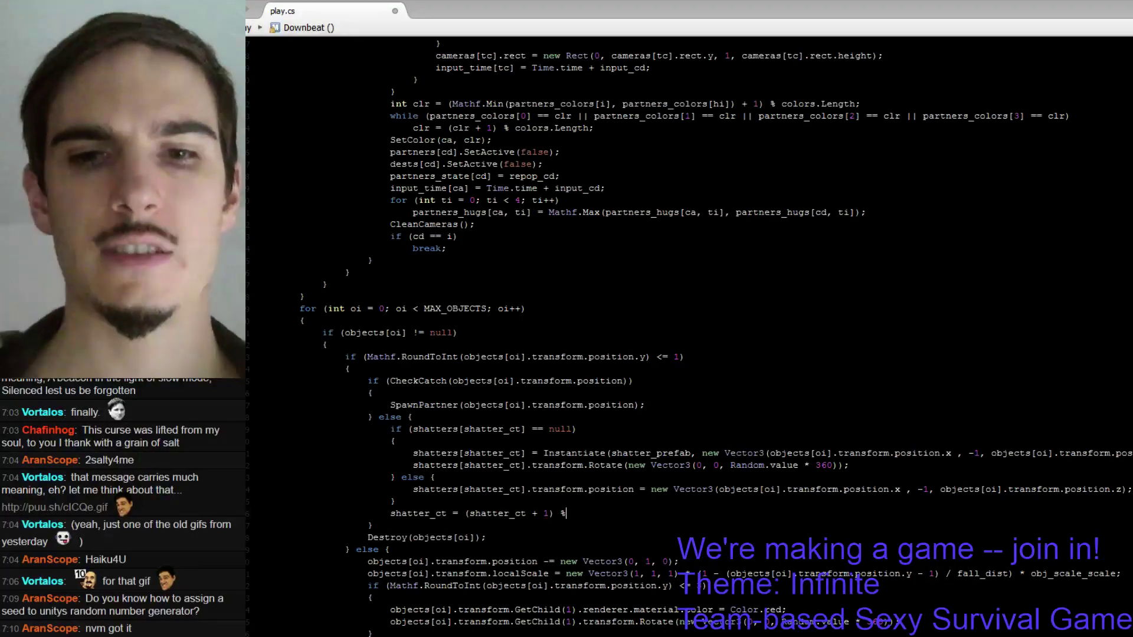
pyautogui.write(' MAX')
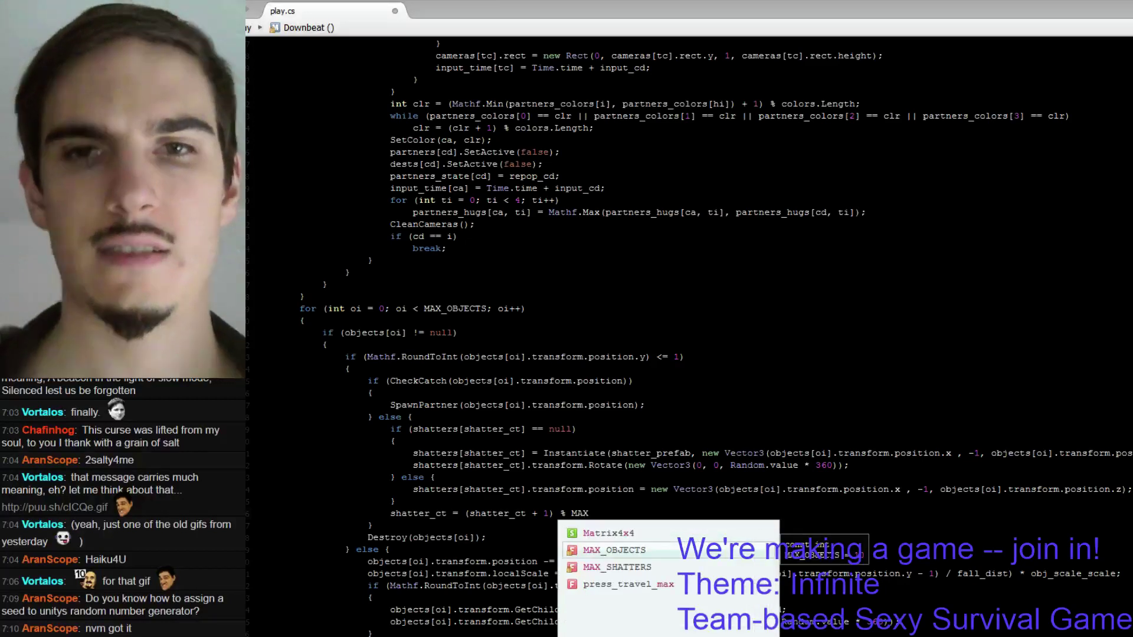
pyautogui.press('Down')
pyautogui.press('Return')
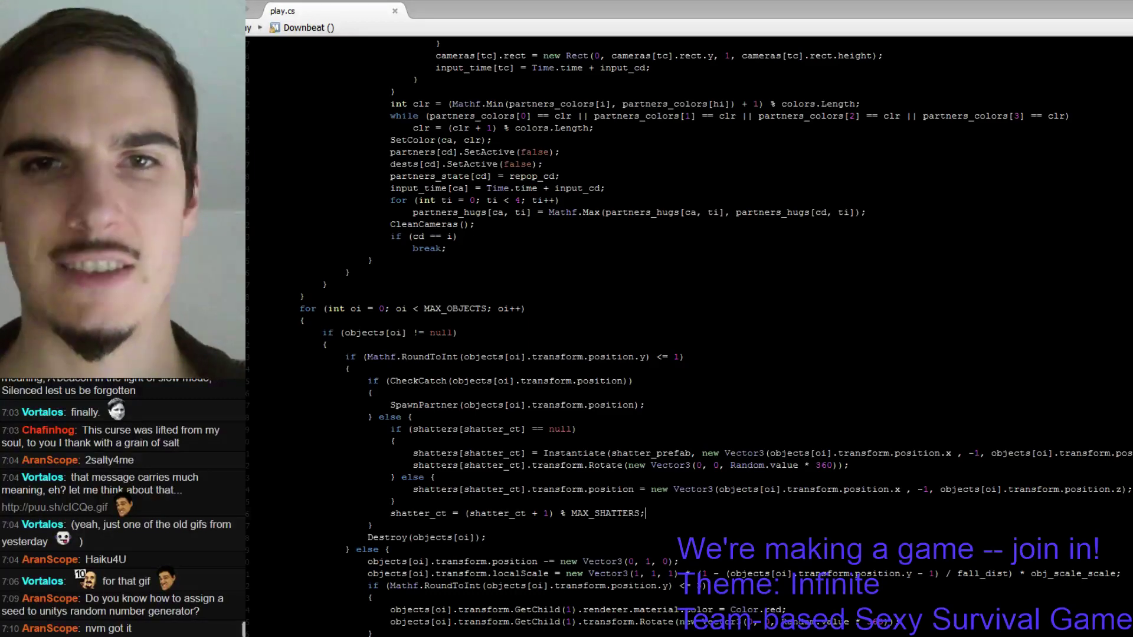
pyautogui.hotkey('alt', 'Tab')
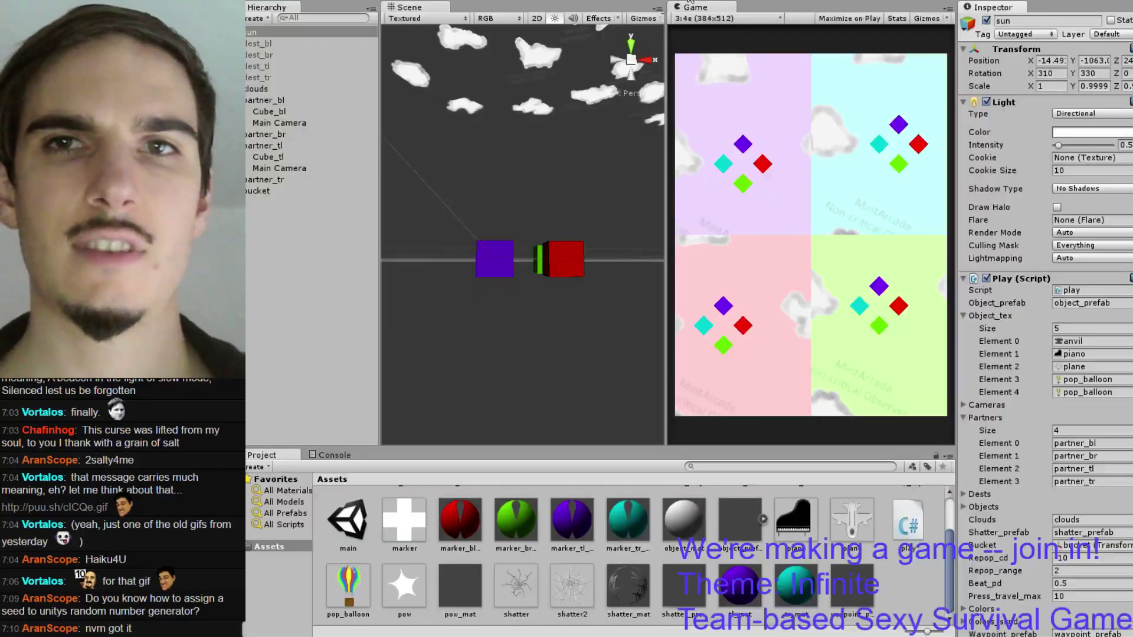
# - Try entering play mode and read the CS0266 error for play.cs(411,57) in the Console
pyautogui.click(679, 2)
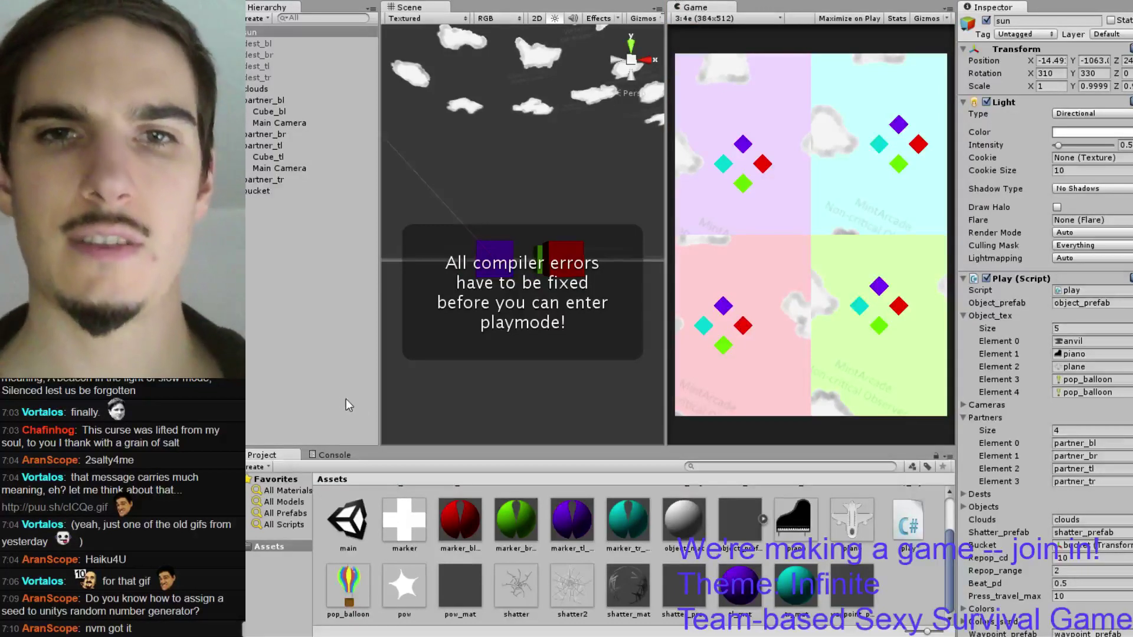
pyautogui.click(334, 455)
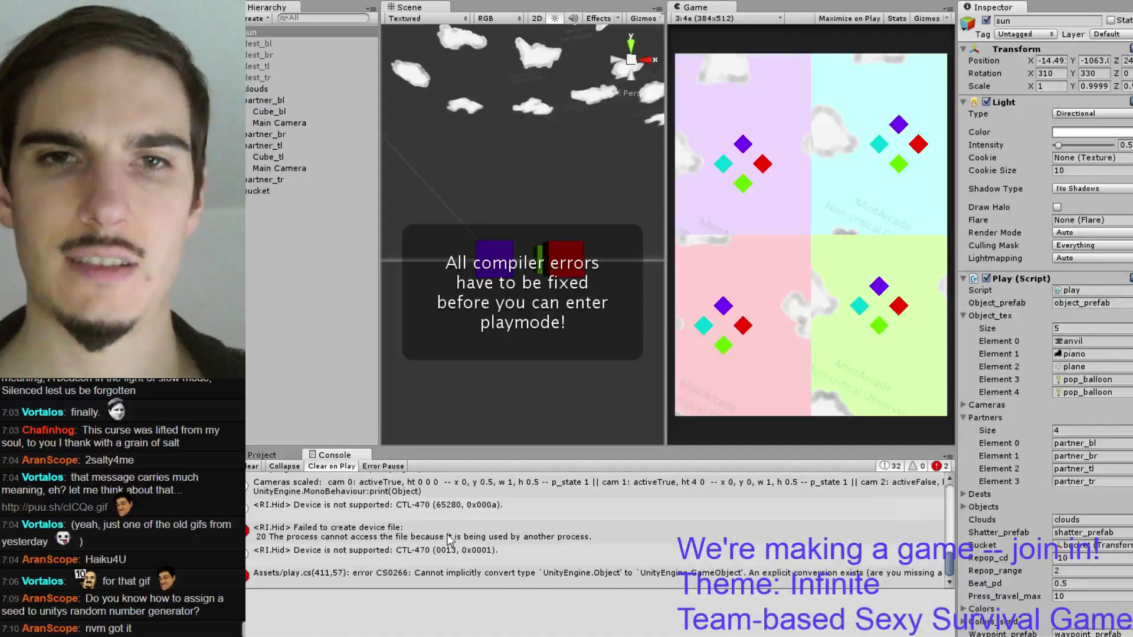
pyautogui.click(452, 534)
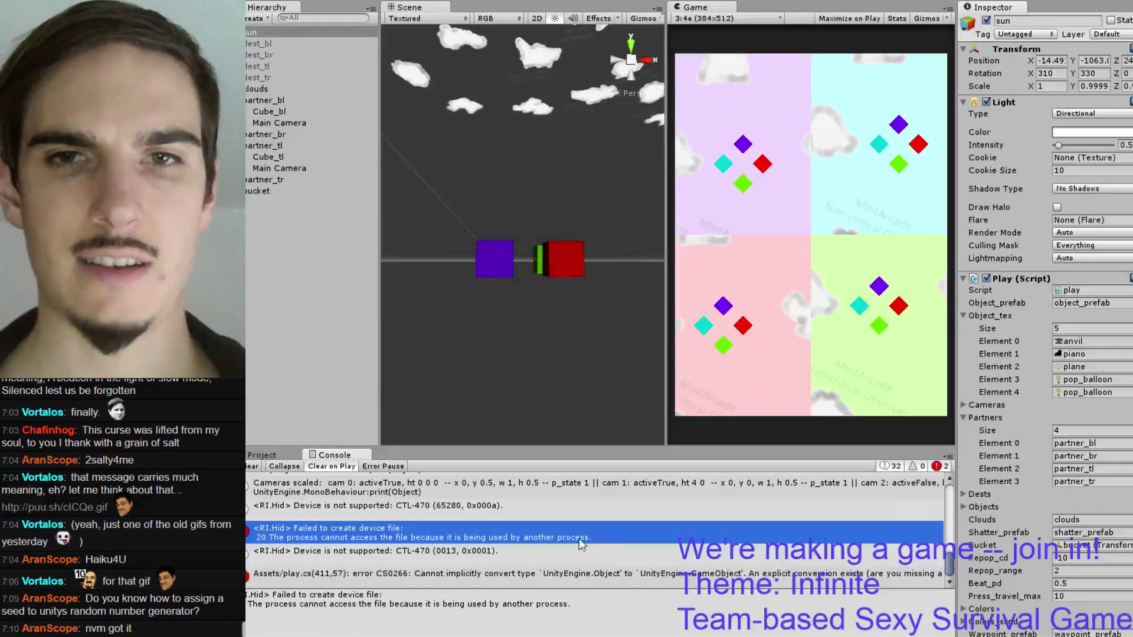
pyautogui.click(536, 576)
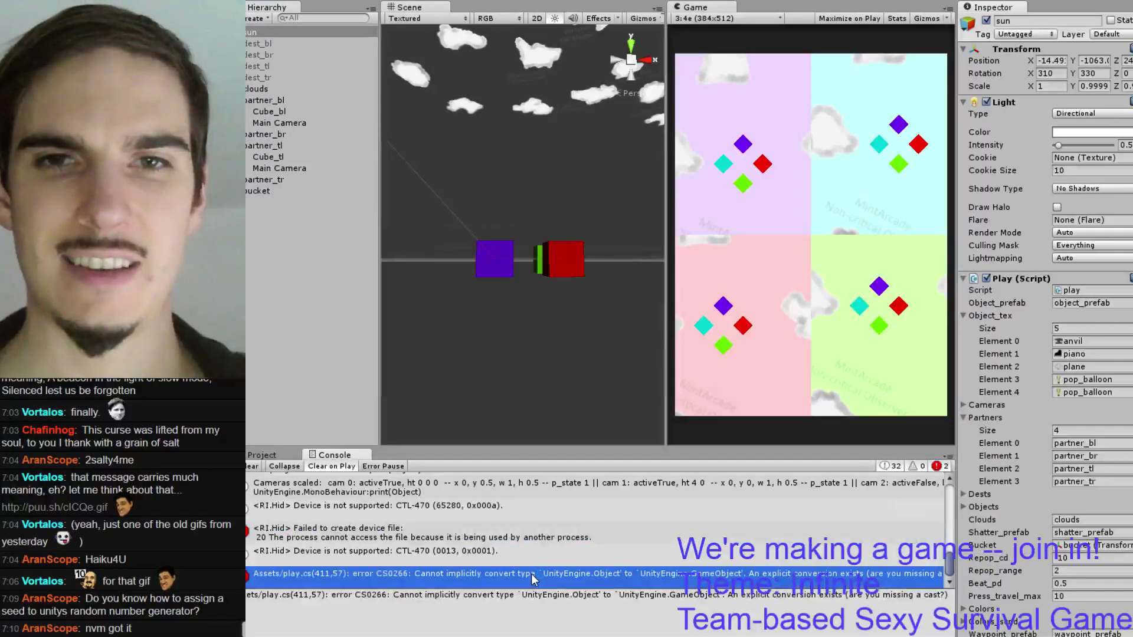
# - Append 'as GameObject' to the shatter Instantiate line, save play.cs, and return to Unity
pyautogui.doubleClick(536, 575)
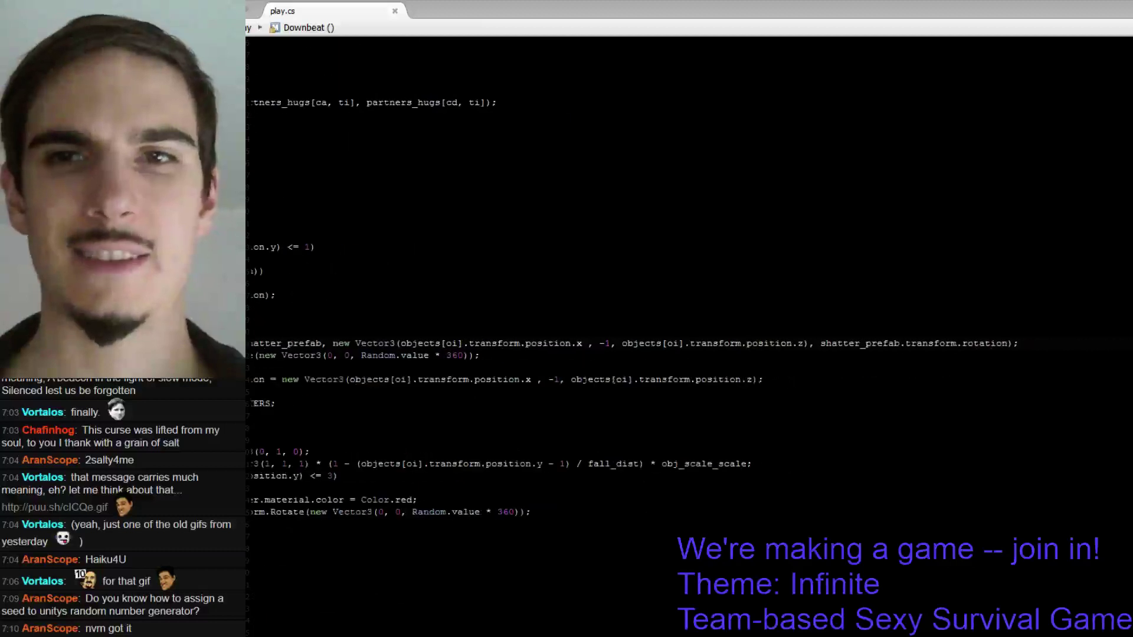
pyautogui.write('as ')
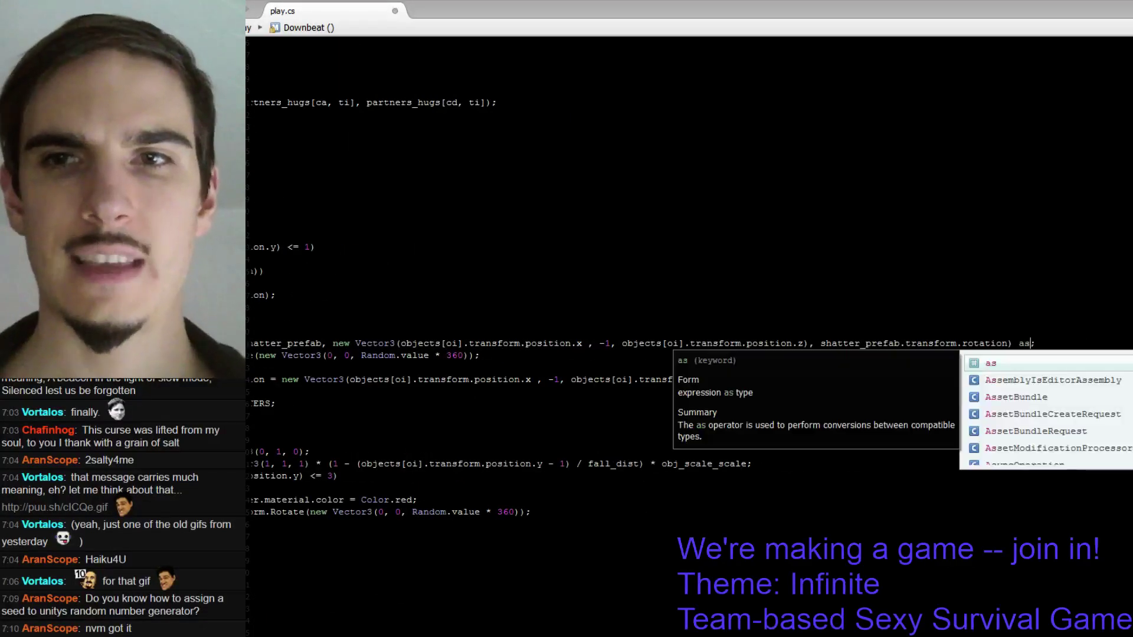
pyautogui.write('Game')
pyautogui.press('Return')
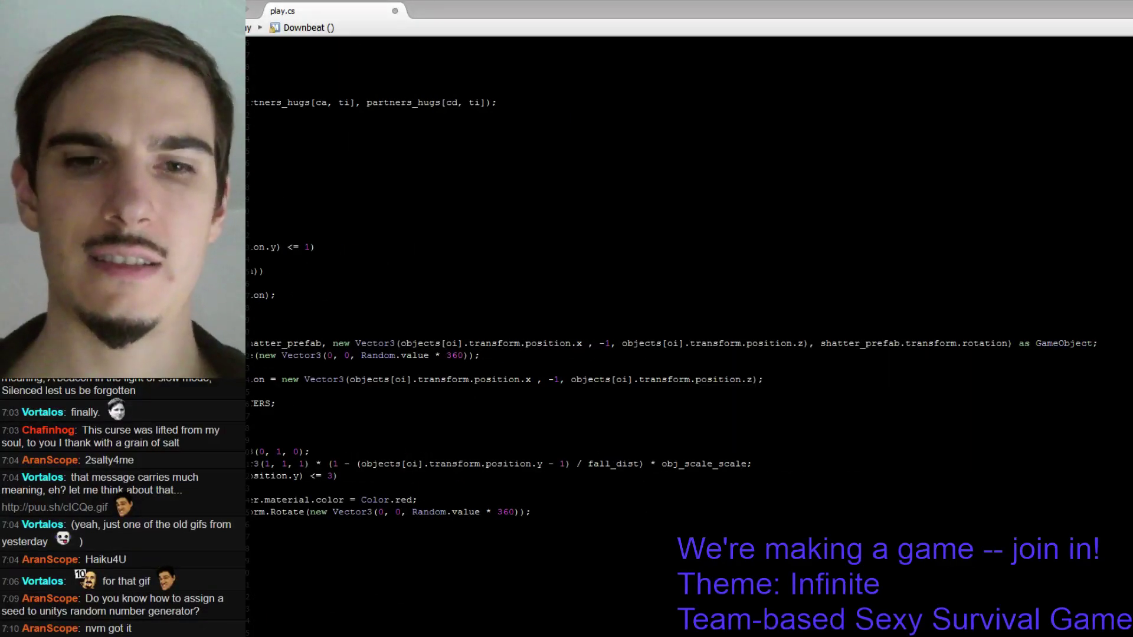
pyautogui.hotkey('ctrl', 's')
pyautogui.hscroll(-10, 642, 633)
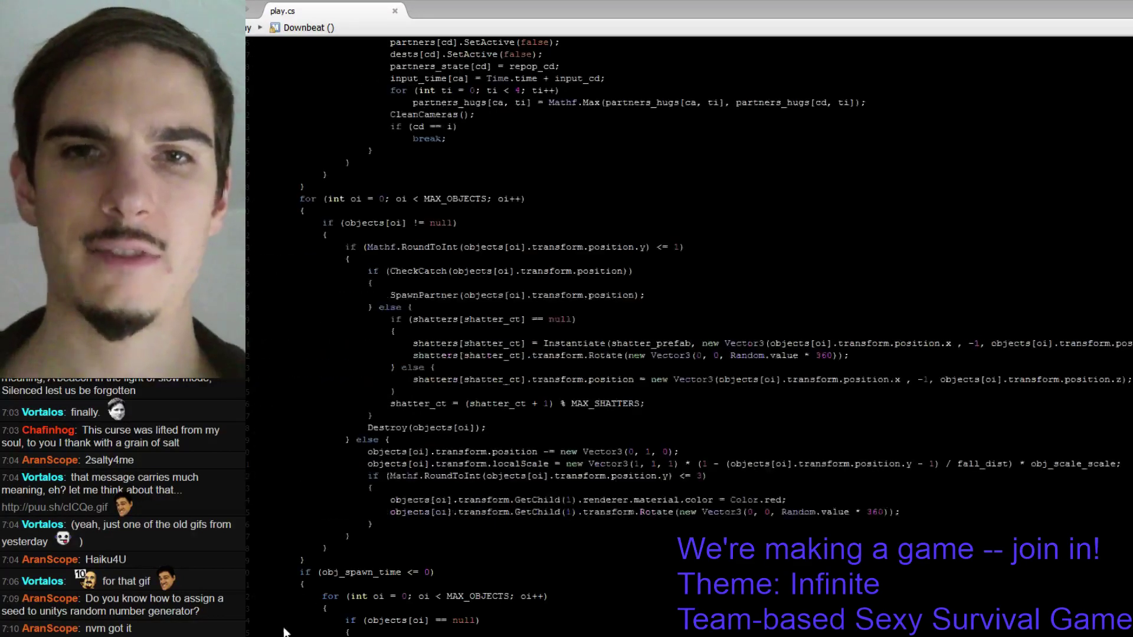
pyautogui.hotkey('alt', 'Tab')
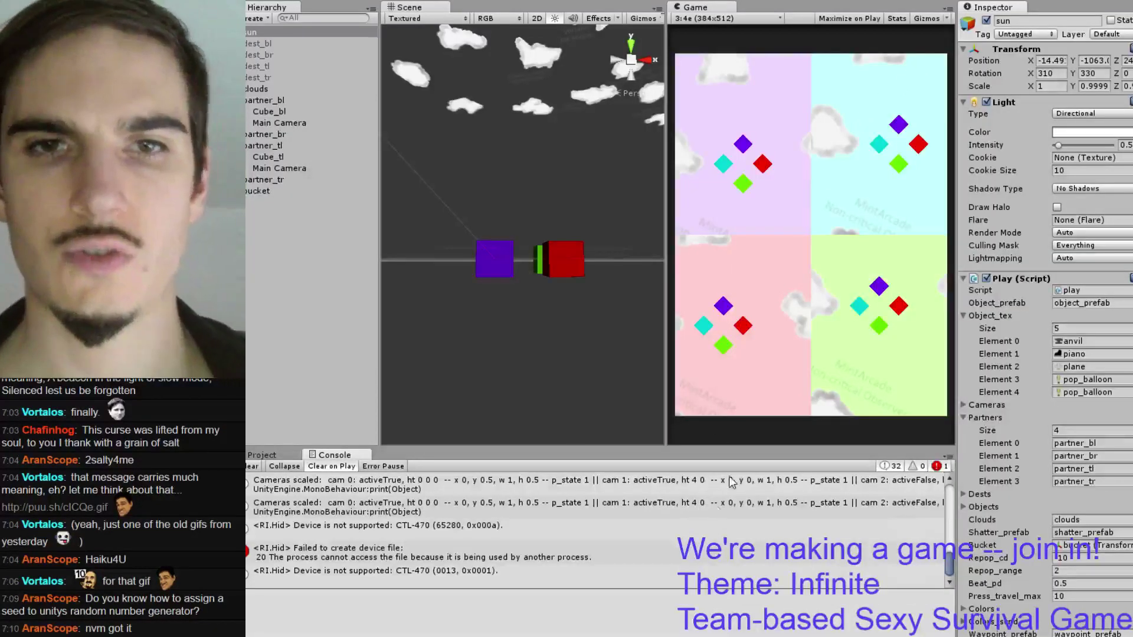
# - Enter play mode with Ctrl+P to watch the shatter effects spawn
pyautogui.hotkey('ctrl', 'p')
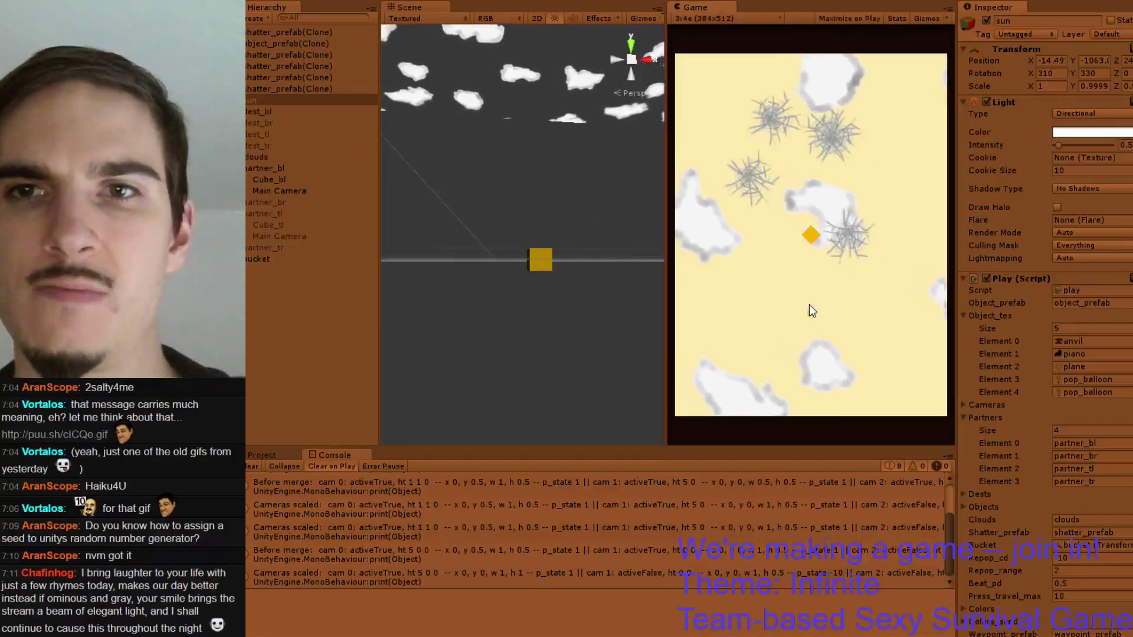
# - Place two waypoint markers in the running Game view while shatters pile up
pyautogui.click(809, 304)
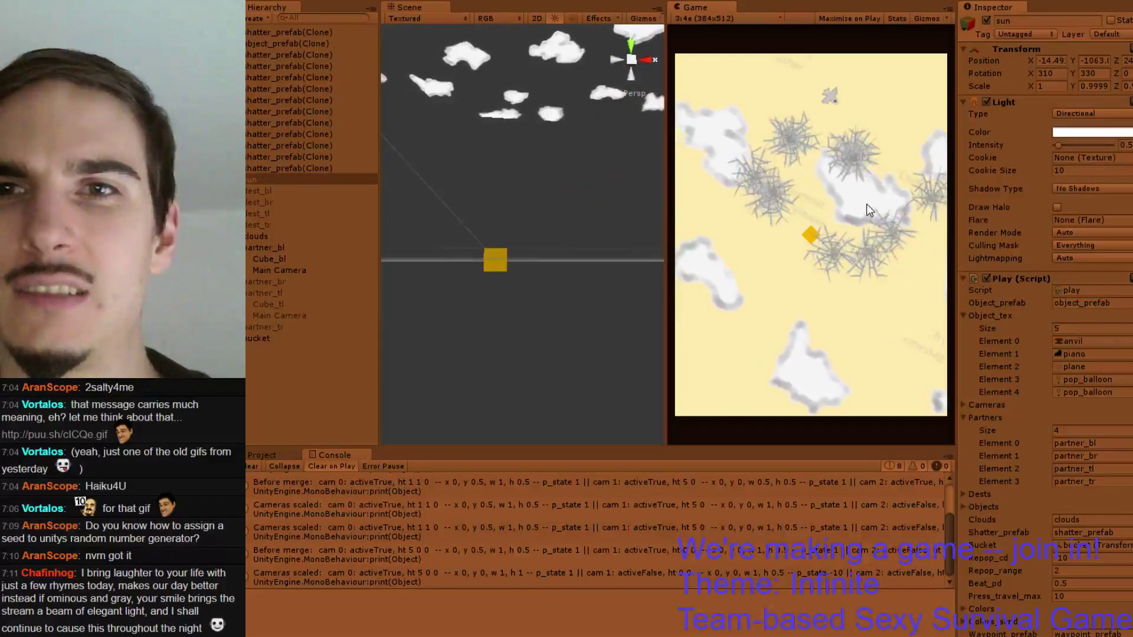
pyautogui.click(869, 222)
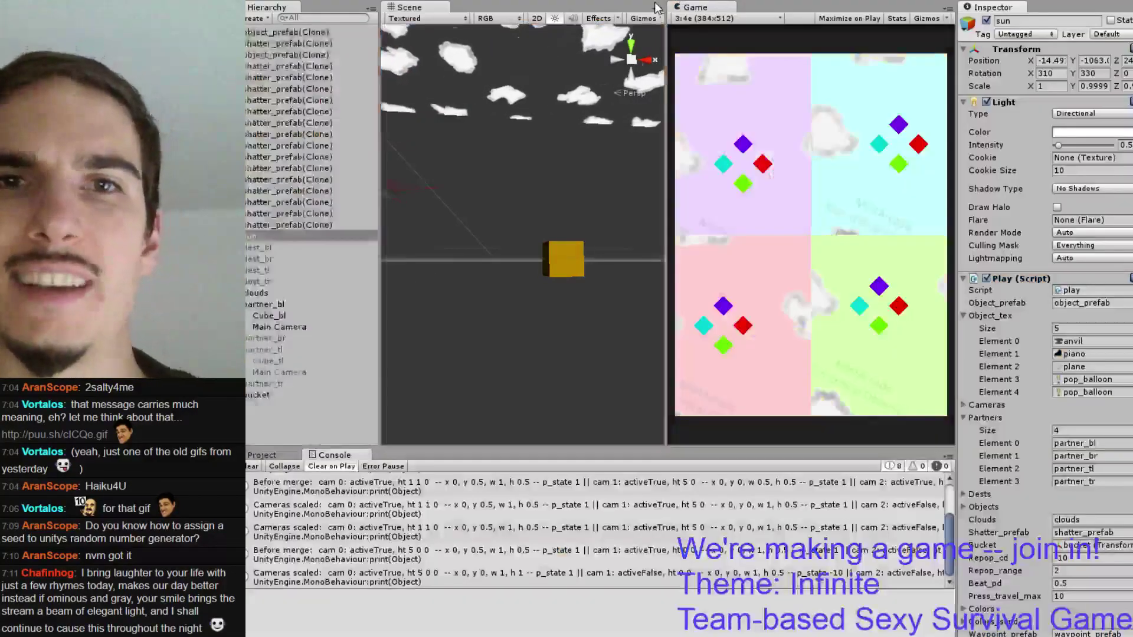
# - Add 'shatters[shatter_ct].transform.parent = bucket;' below the Rotate line in Downbeat()
pyautogui.hotkey('alt', 'Tab')
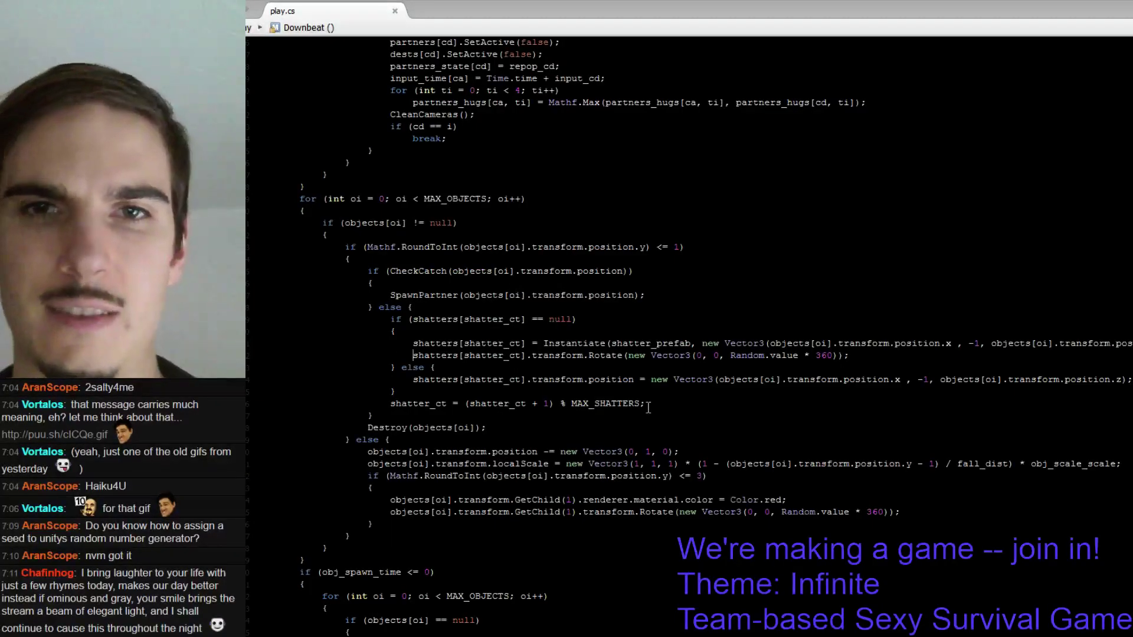
pyautogui.press('Return')
pyautogui.write('s')
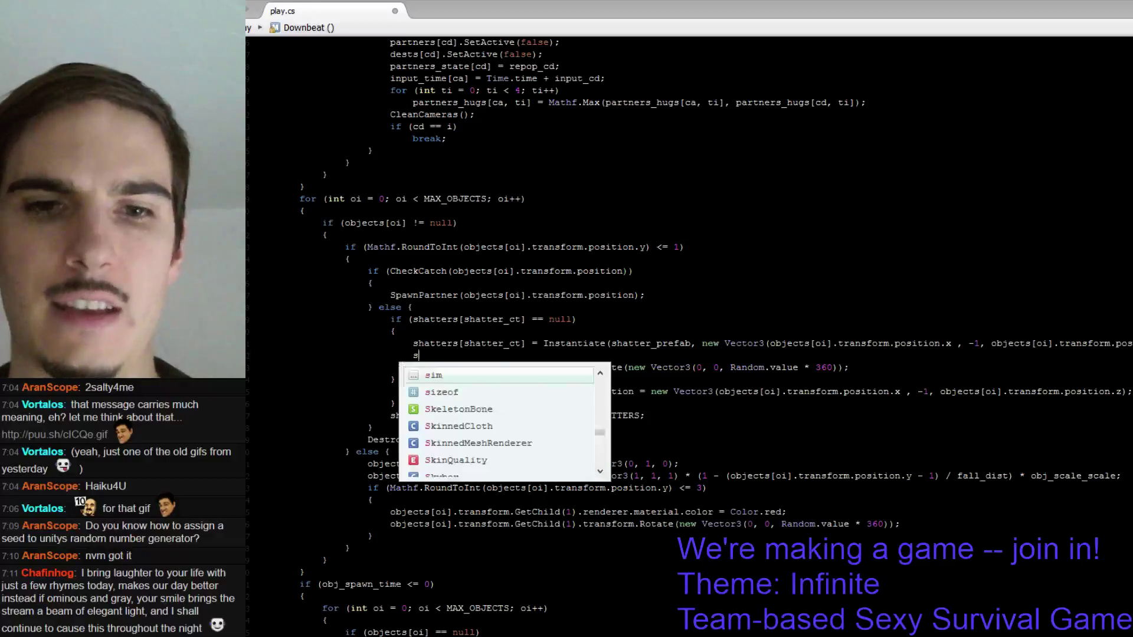
pyautogui.write('hatter')
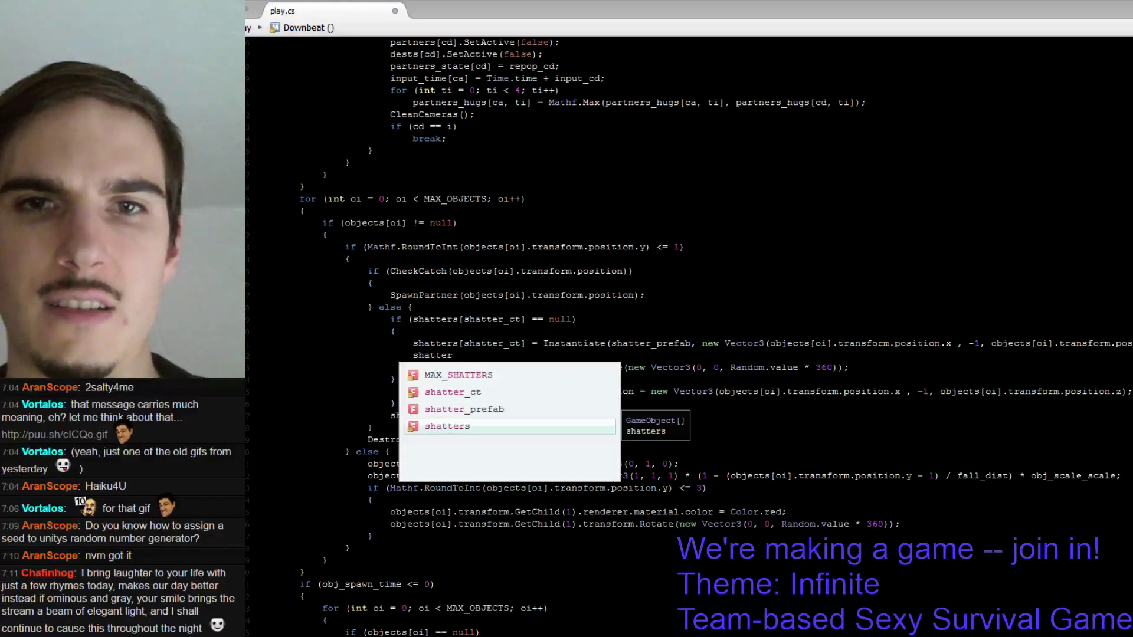
pyautogui.write('s.tra')
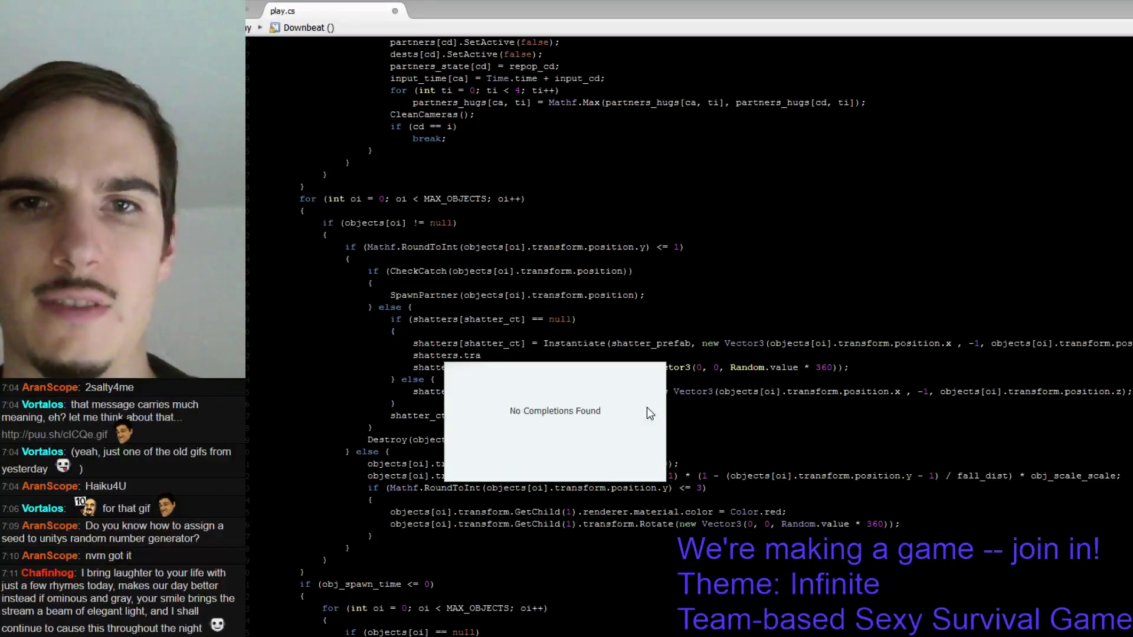
pyautogui.press('BackSpace')
pyautogui.press('BackSpace')
pyautogui.press('BackSpace')
pyautogui.press('BackSpace')
pyautogui.press('BackSpace')
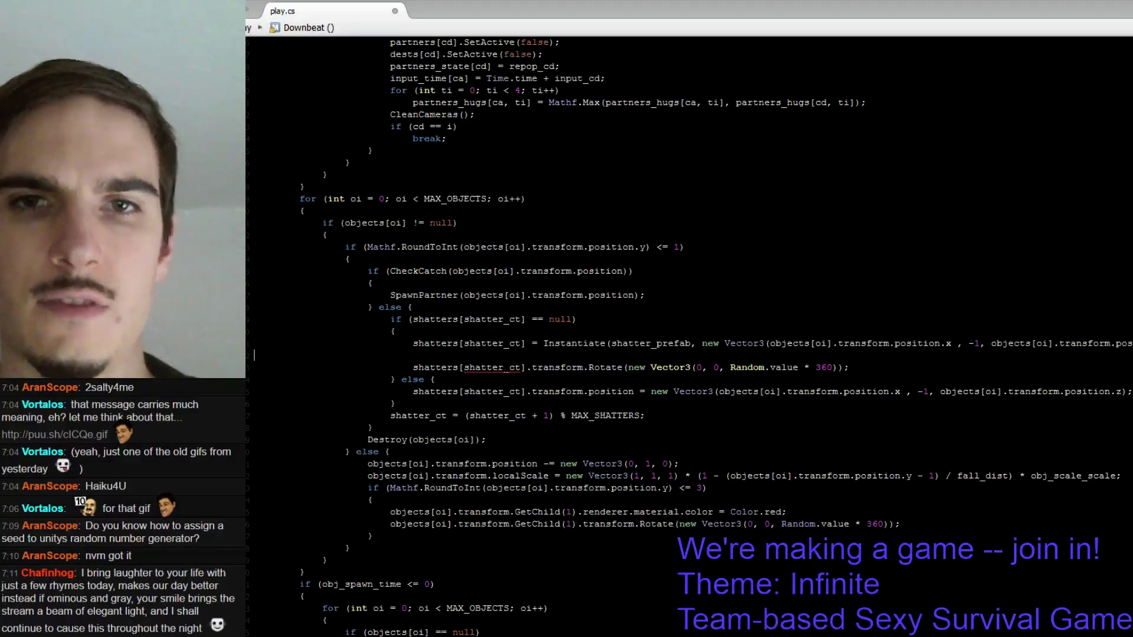
pyautogui.press('BackSpace')
pyautogui.press('Return')
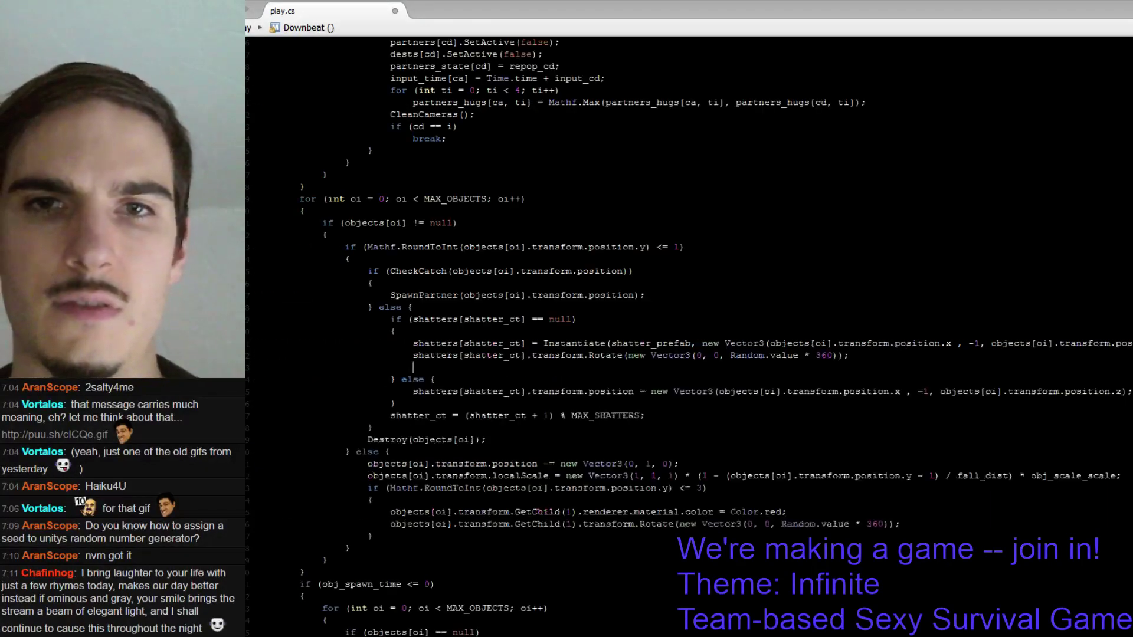
pyautogui.write('shatters')
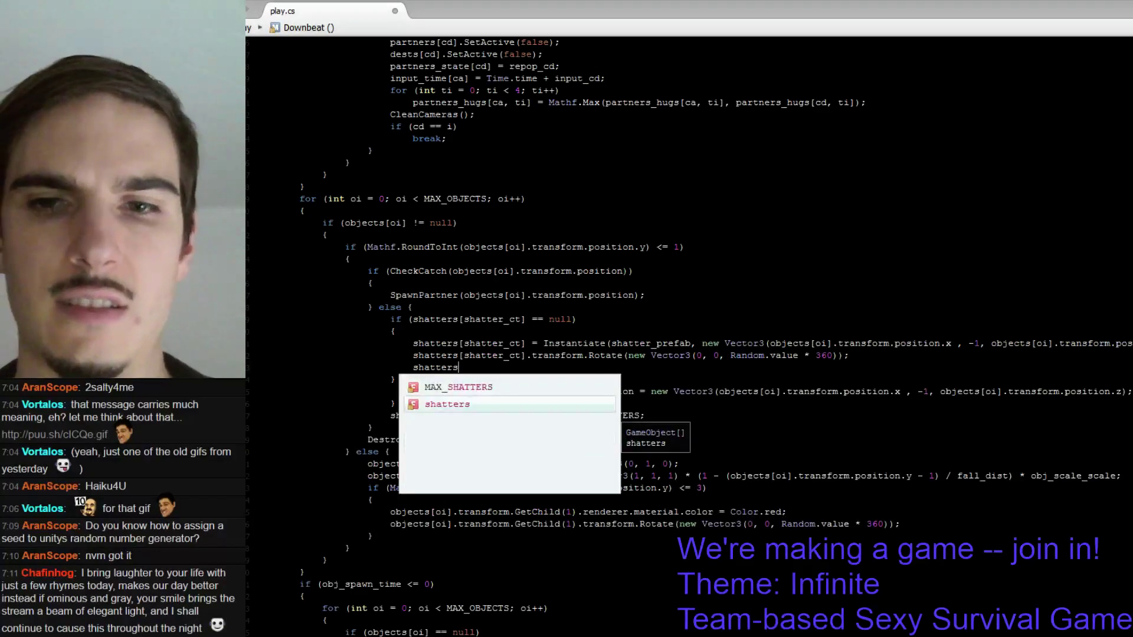
pyautogui.write('[shatter')
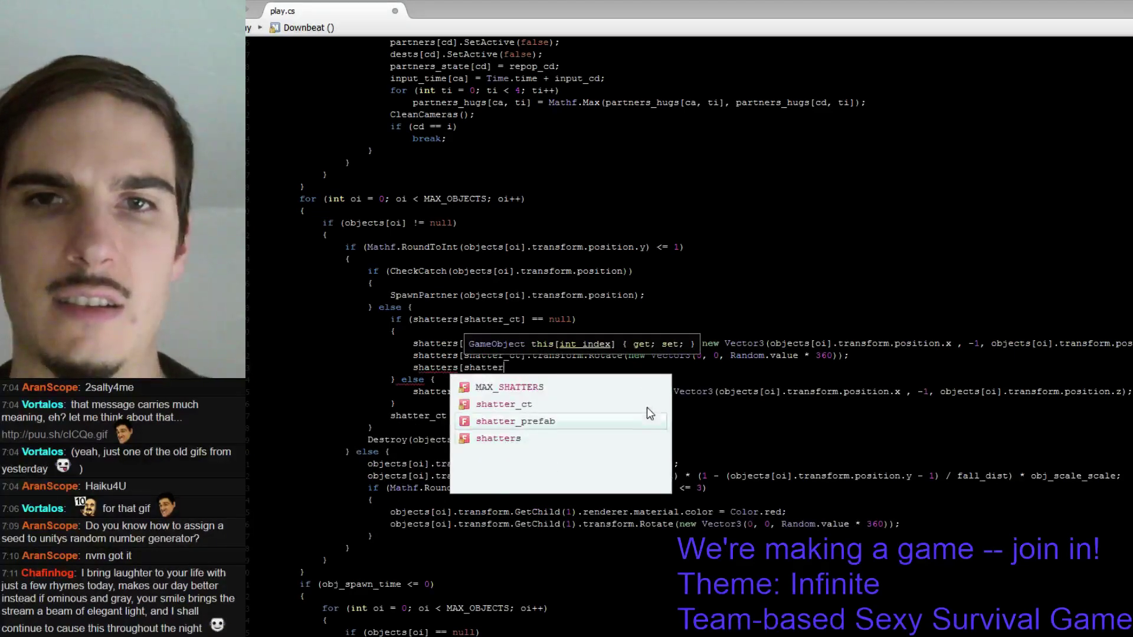
pyautogui.press('Down')
pyautogui.press('Return')
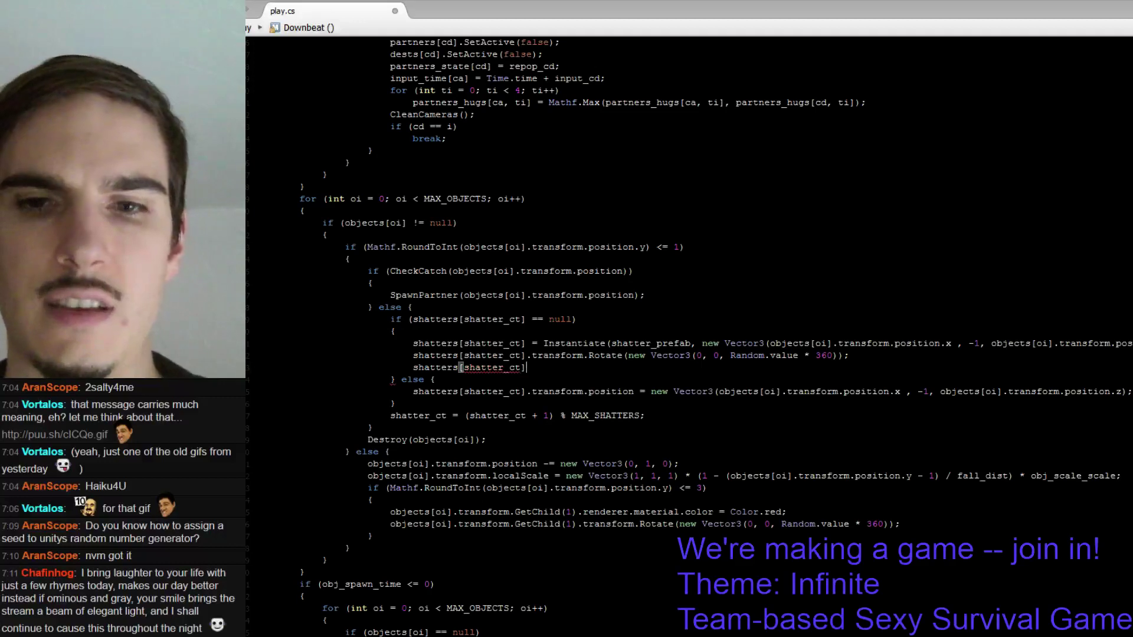
pyautogui.write('.transform.')
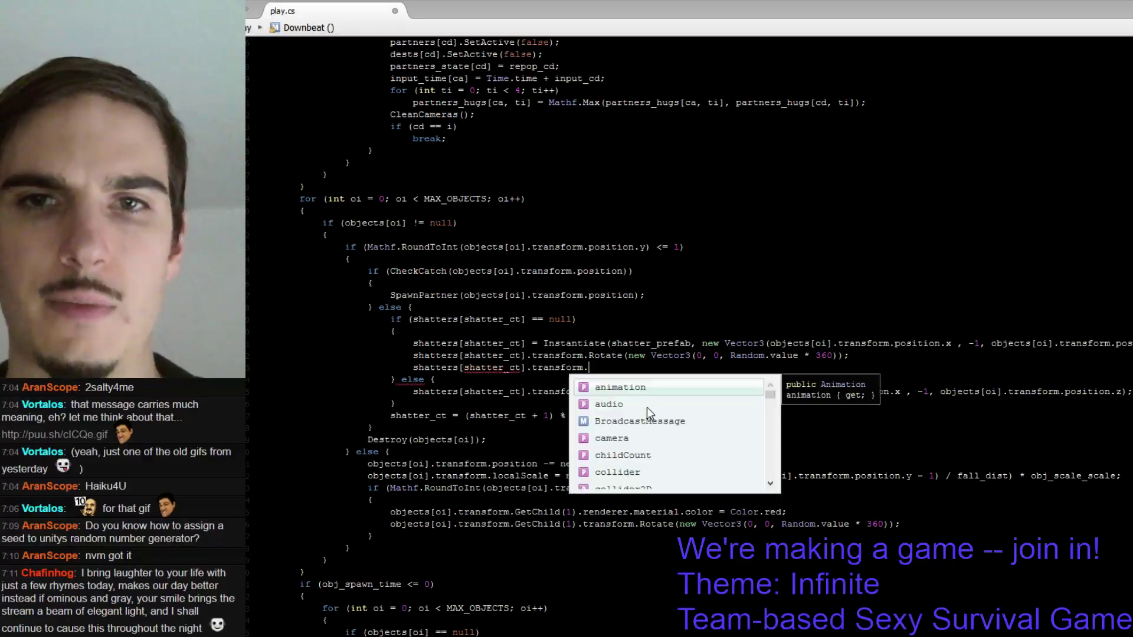
pyautogui.write('par')
pyautogui.press('Return')
pyautogui.write('bu')
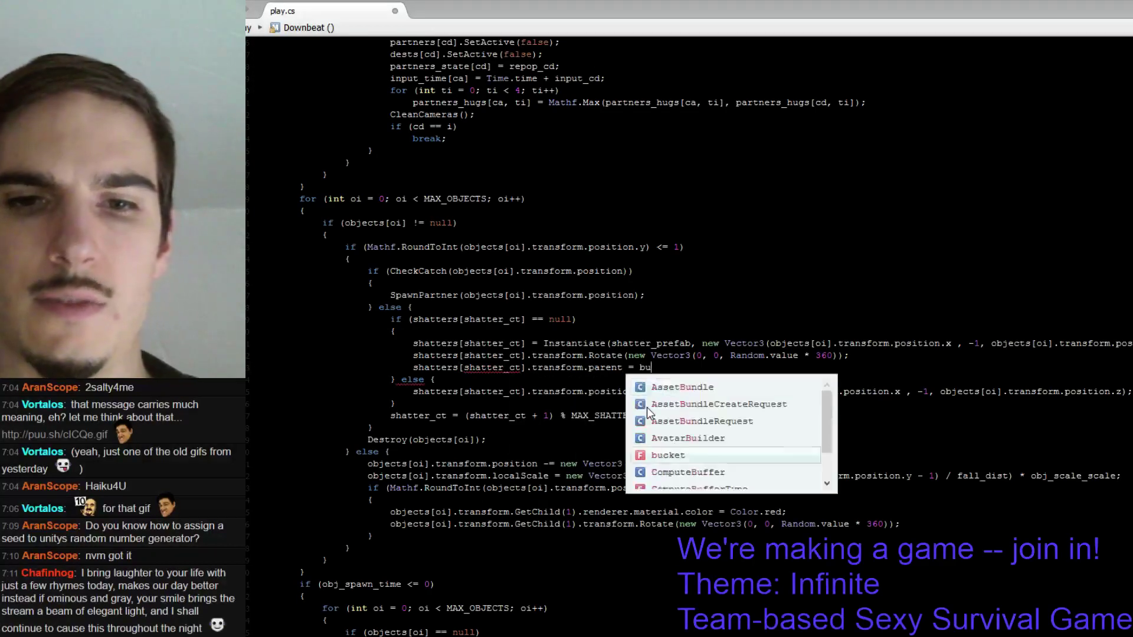
pyautogui.write('ck')
pyautogui.press('Return')
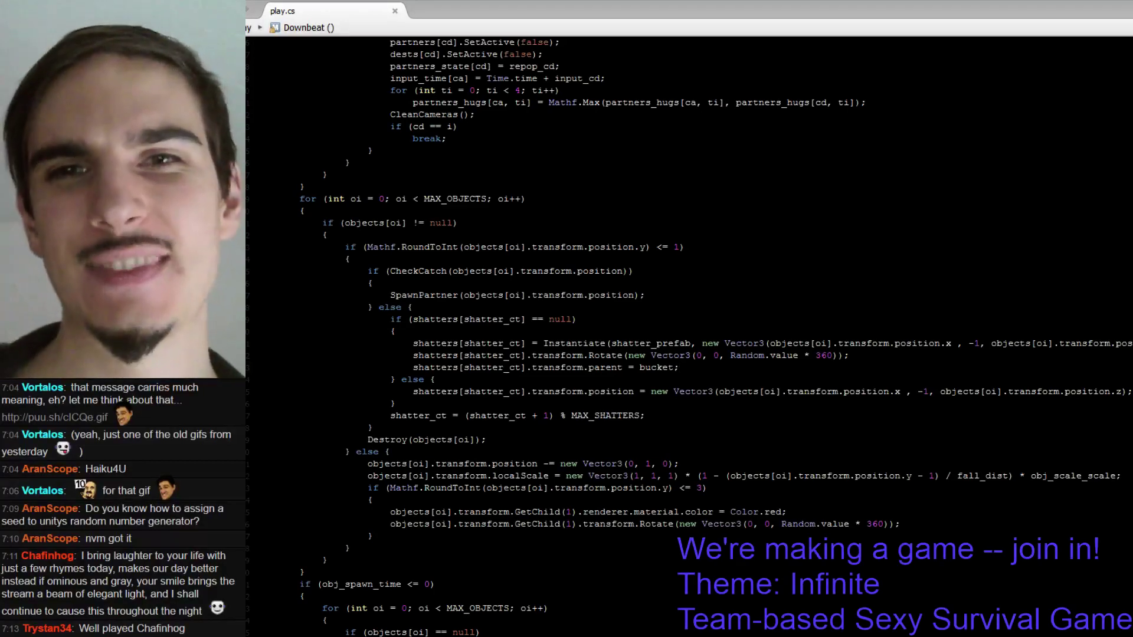
# - Lower the shatter_mat material's Main Color alpha from 255 to 130
pyautogui.hotkey('alt', 'Tab')
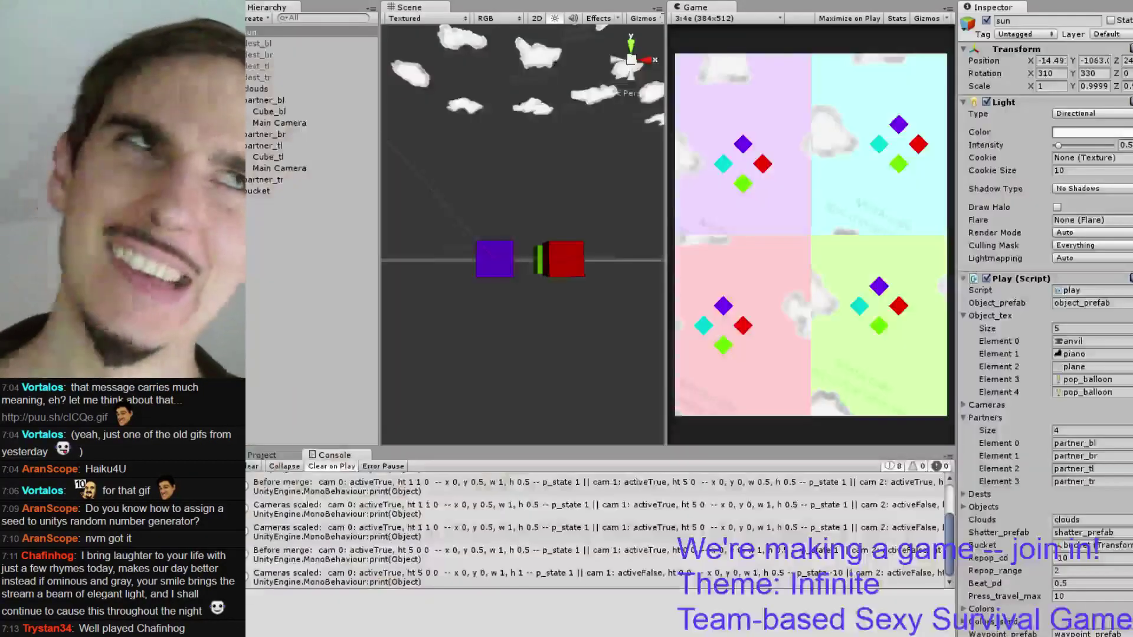
pyautogui.hotkey('alt', 'Tab')
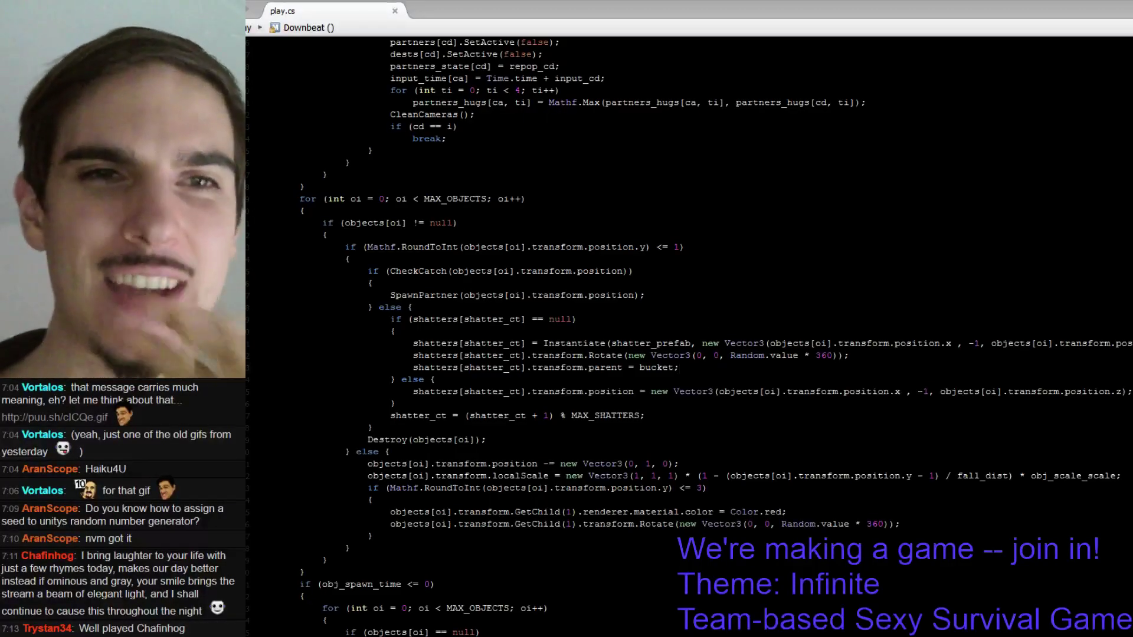
pyautogui.hotkey('alt', 'Tab')
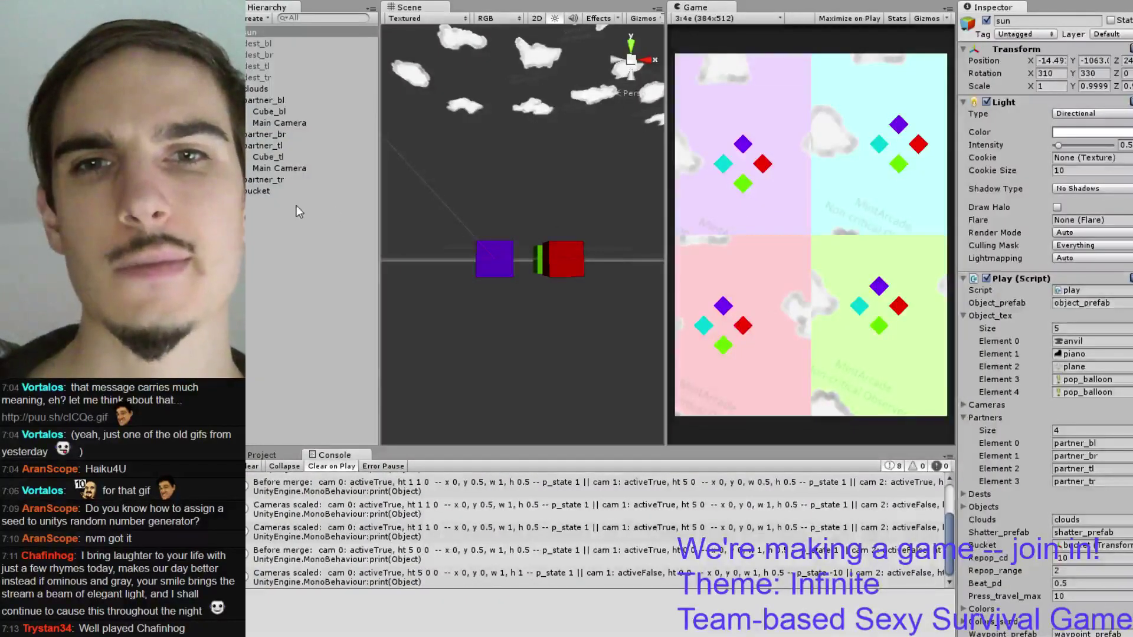
pyautogui.click(262, 455)
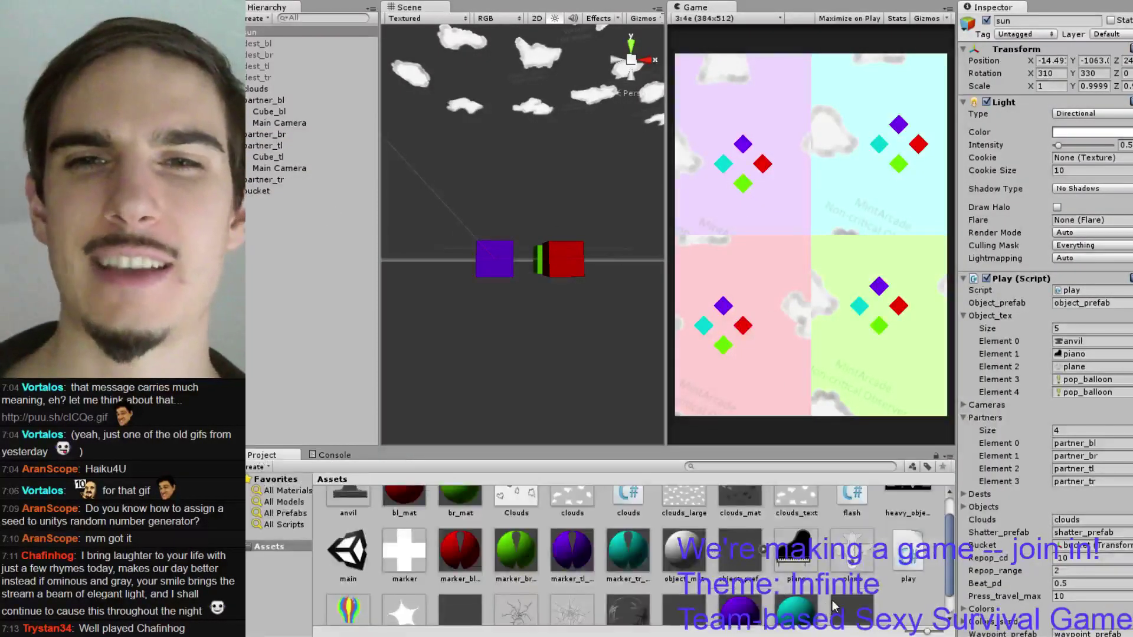
pyautogui.scroll(-2, 725, 564)
pyautogui.click(627, 581)
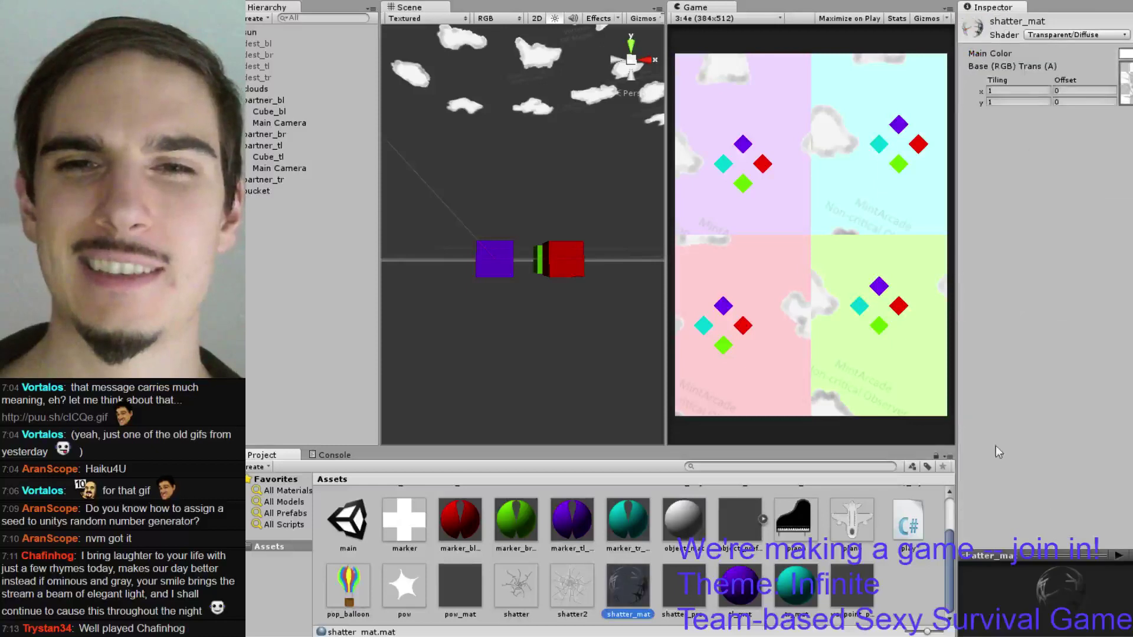
pyautogui.click(1124, 54)
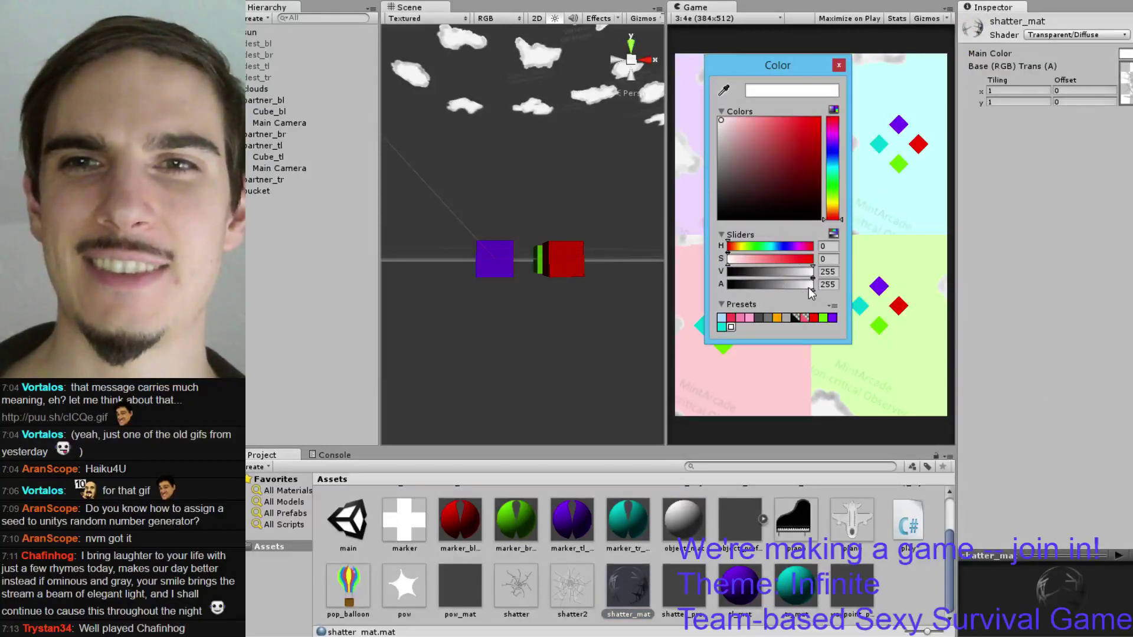
pyautogui.moveTo(808, 288); pyautogui.dragTo(773, 288)
pyautogui.click(838, 65)
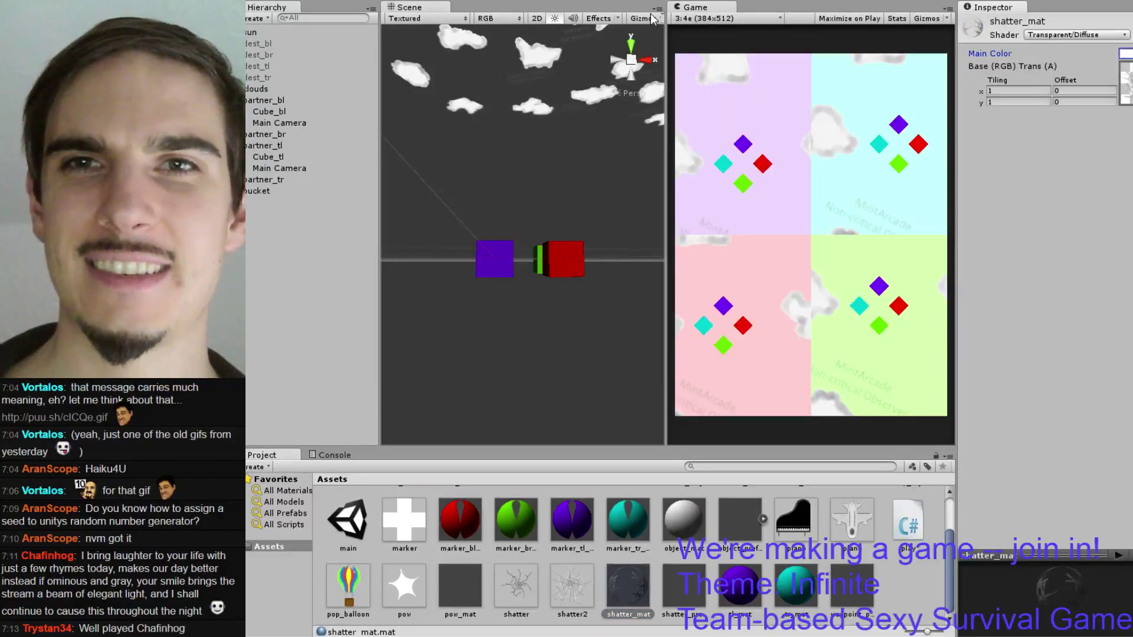
# - Run the game again with Ctrl+P to see the semi-transparent shatter cracks
pyautogui.hotkey('ctrl', 'p')
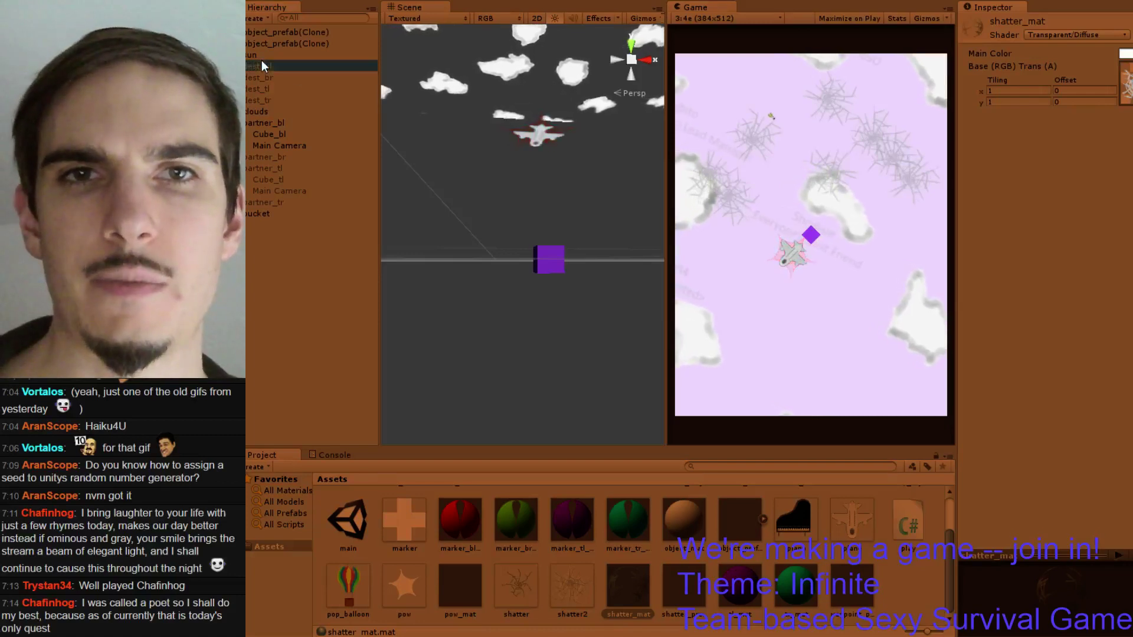
# - Select the sun and set its Obj_spawn_cd to 2 in the Inspector
pyautogui.click(260, 54)
pyautogui.scroll(-3, 1012, 379)
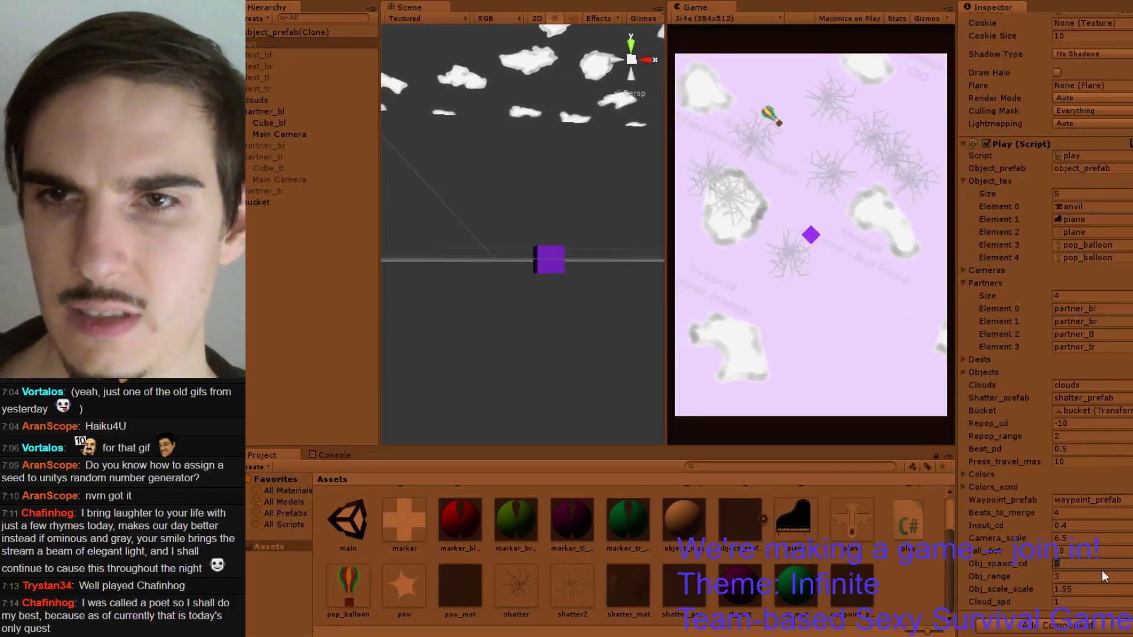
pyautogui.click(1121, 567)
pyautogui.write('2')
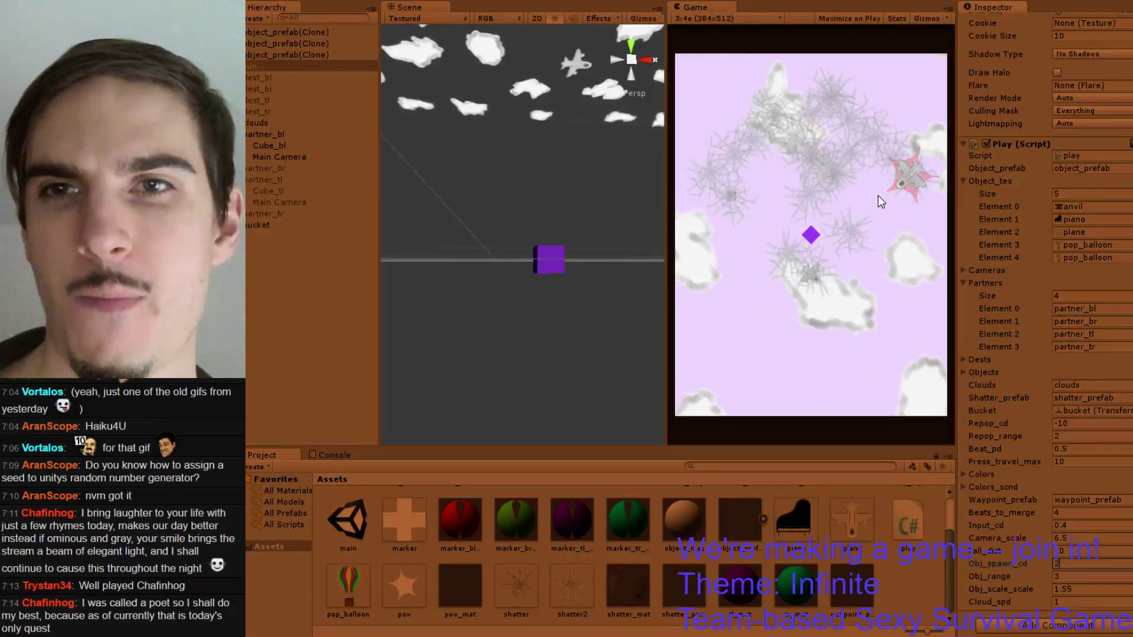
# - Place three purple waypoint markers around the diamond, then orbit the Scene view up and back
pyautogui.click(831, 176)
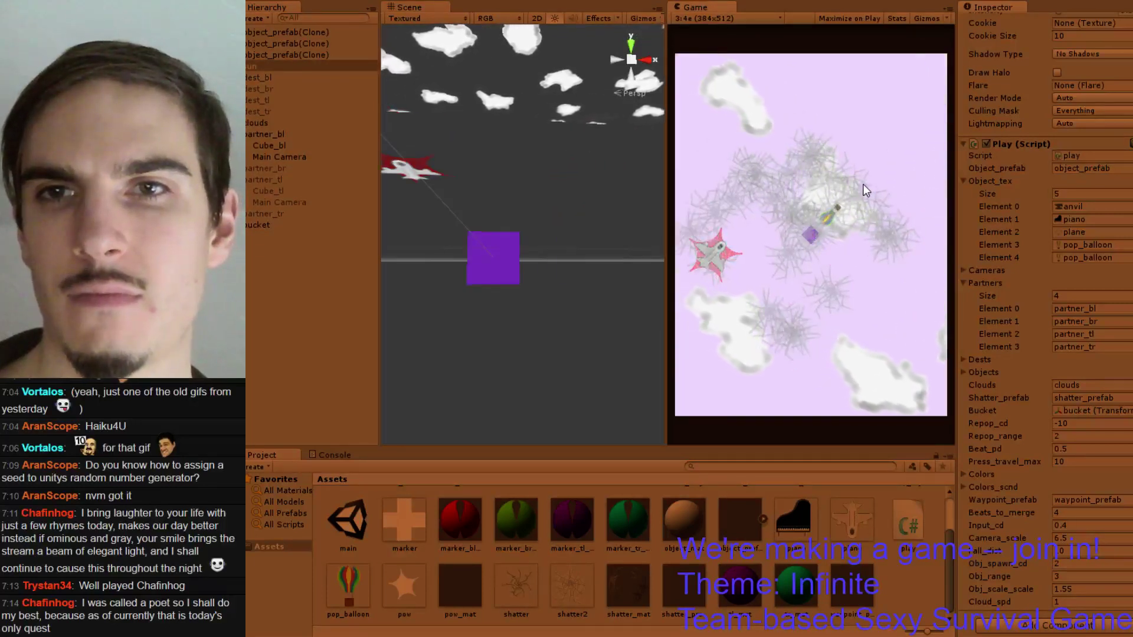
pyautogui.click(762, 198)
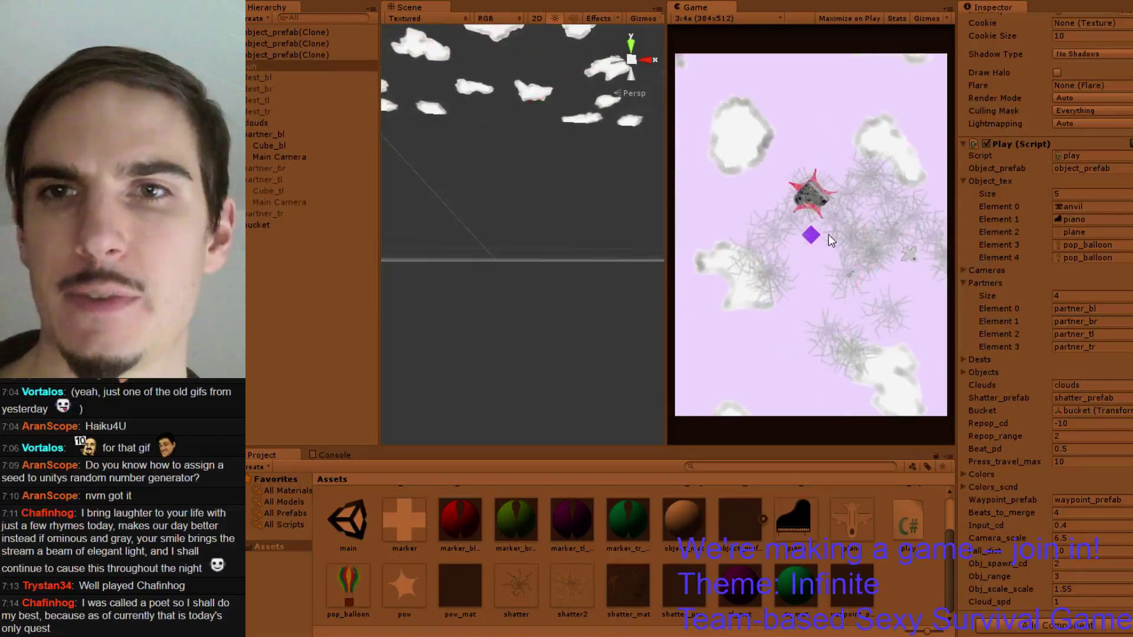
pyautogui.click(831, 254)
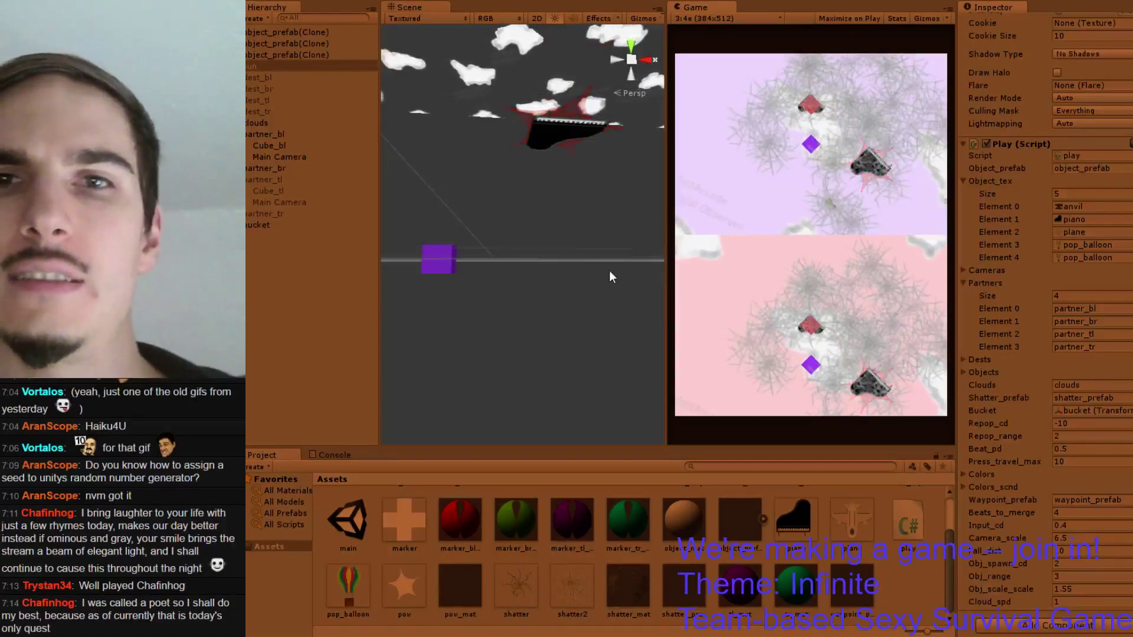
pyautogui.moveTo(609, 273)
pyautogui.mouseDown(button='right')
pyautogui.moveTo(643, 361)
pyautogui.moveTo(566, 265)
pyautogui.moveTo(547, 191)
pyautogui.mouseUp(button='right')
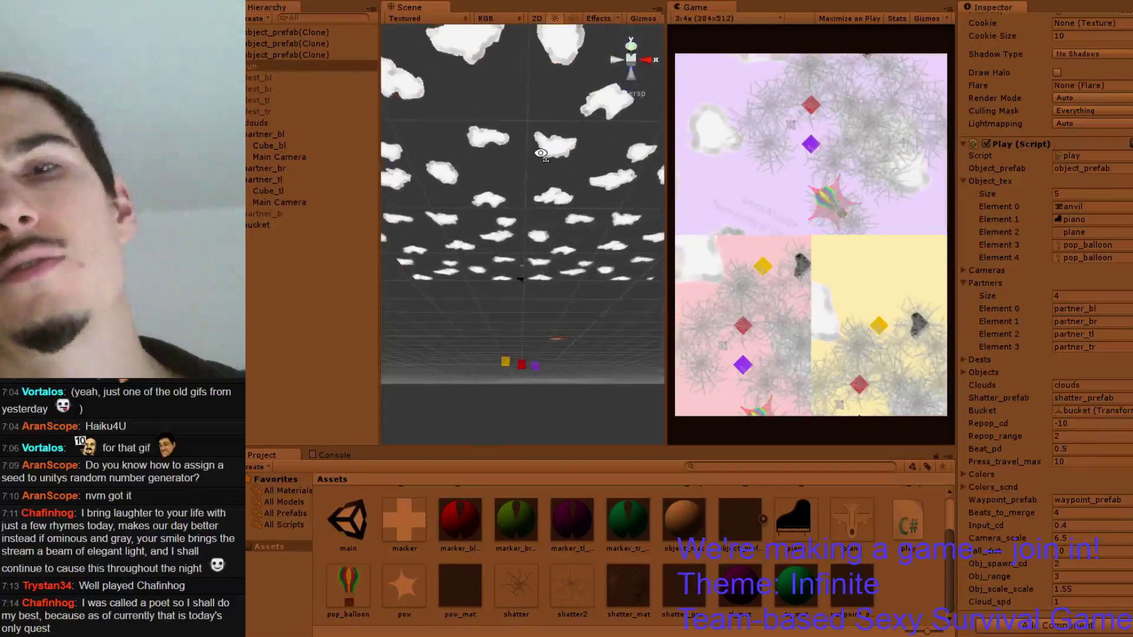
pyautogui.moveTo(547, 190); pyautogui.dragTo(519, 95, button='right')
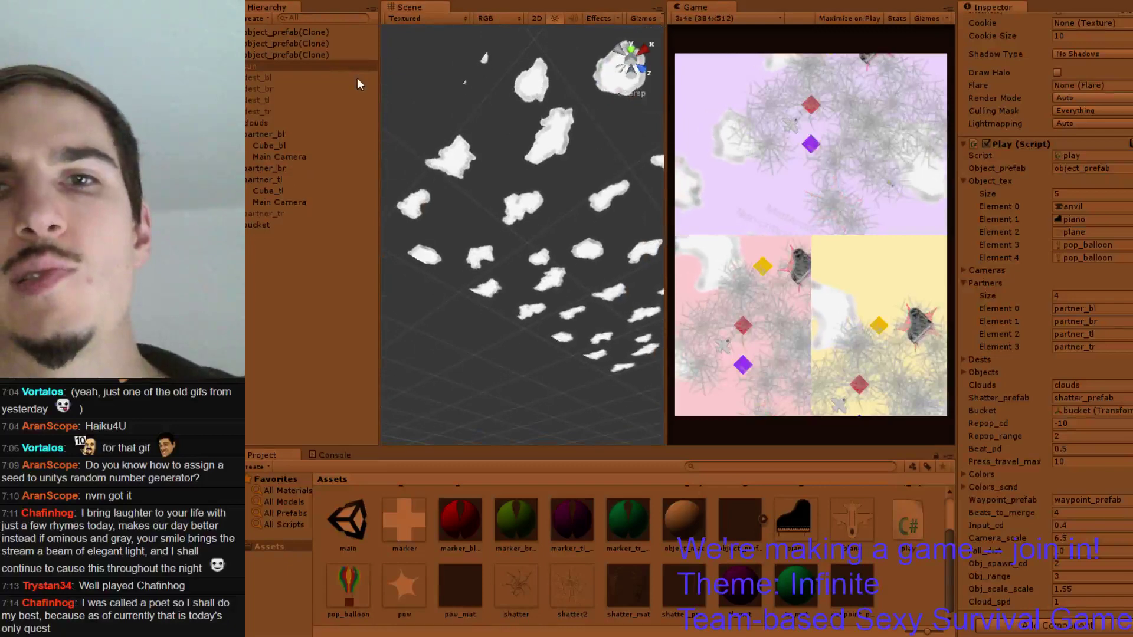
pyautogui.moveTo(401, 95); pyautogui.dragTo(574, 236, button='right')
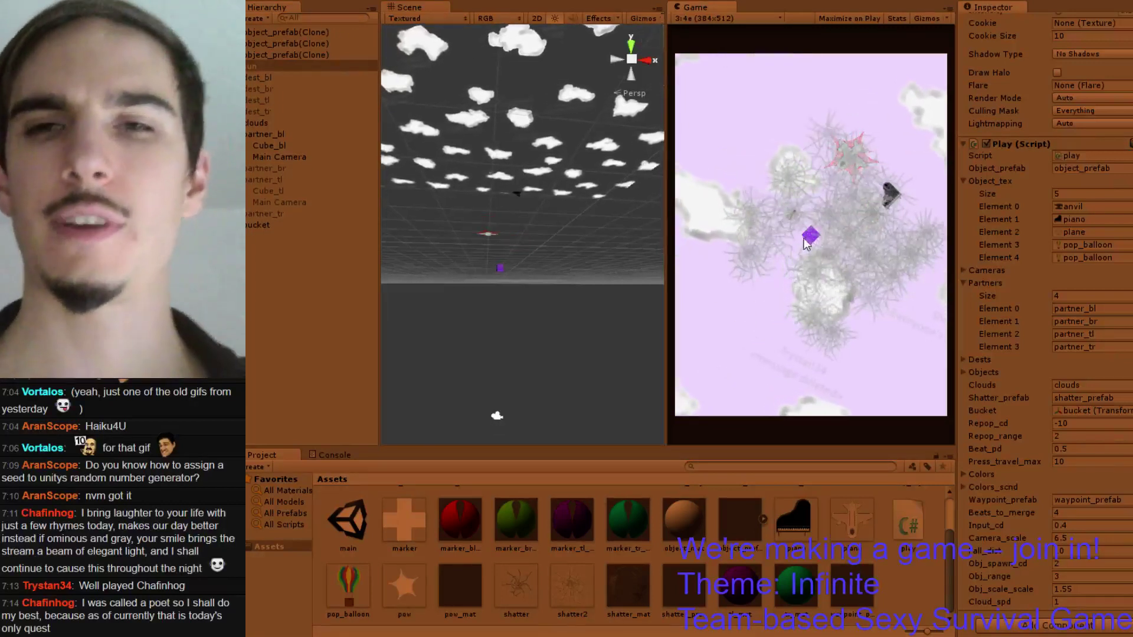
# - Move the purple waypoint marker to five different spots beside the diamond
pyautogui.click(788, 275)
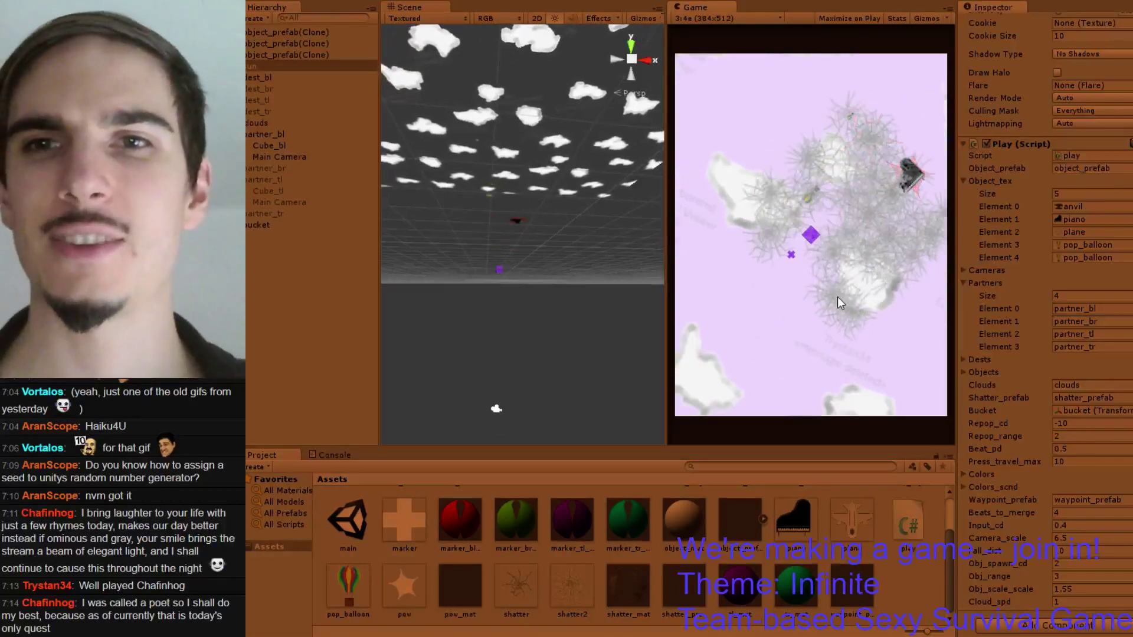
pyautogui.click(840, 278)
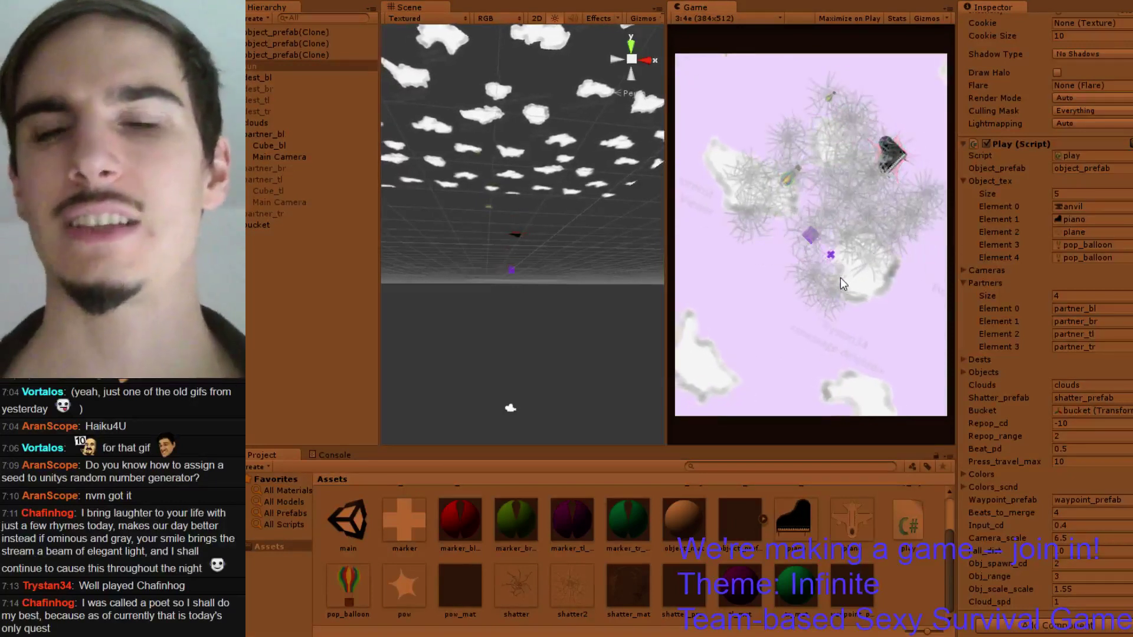
pyautogui.click(862, 219)
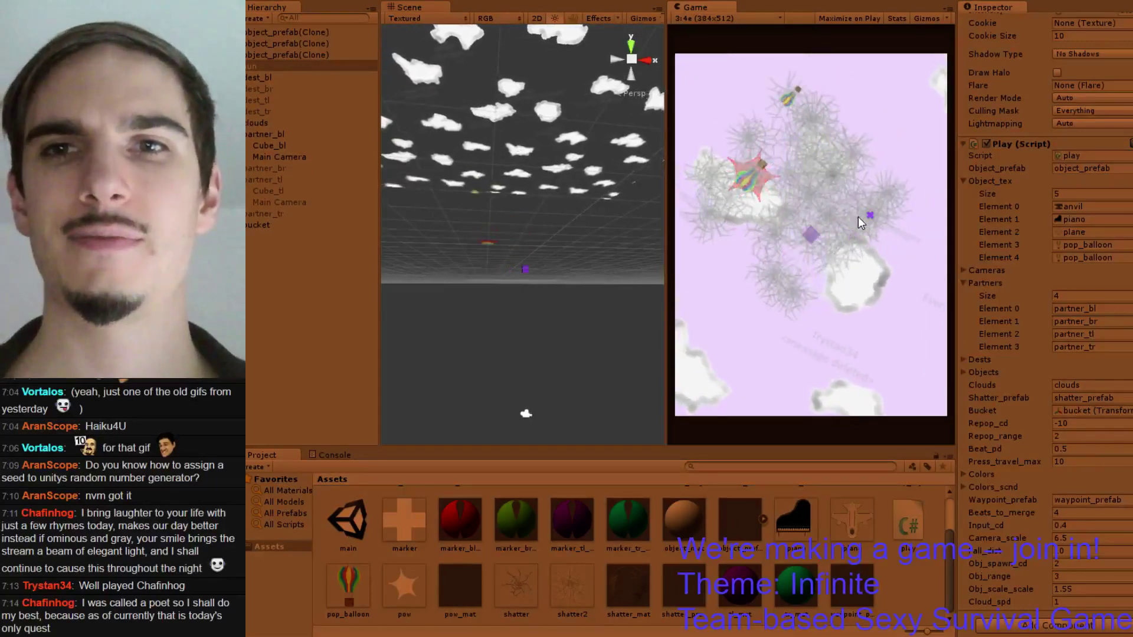
pyautogui.click(821, 234)
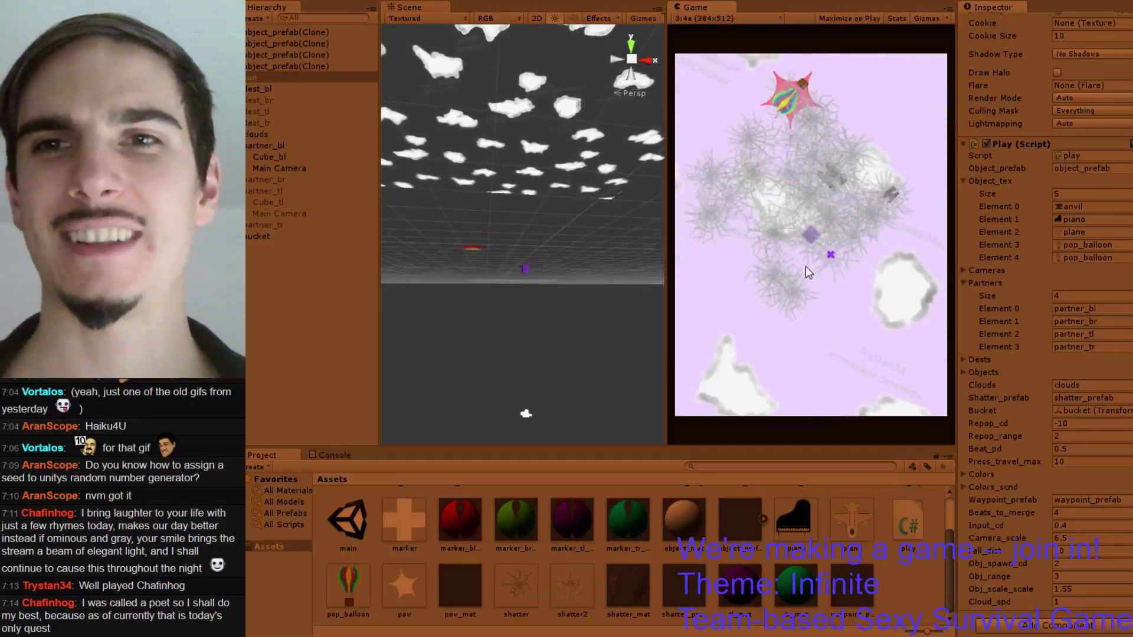
pyautogui.click(749, 214)
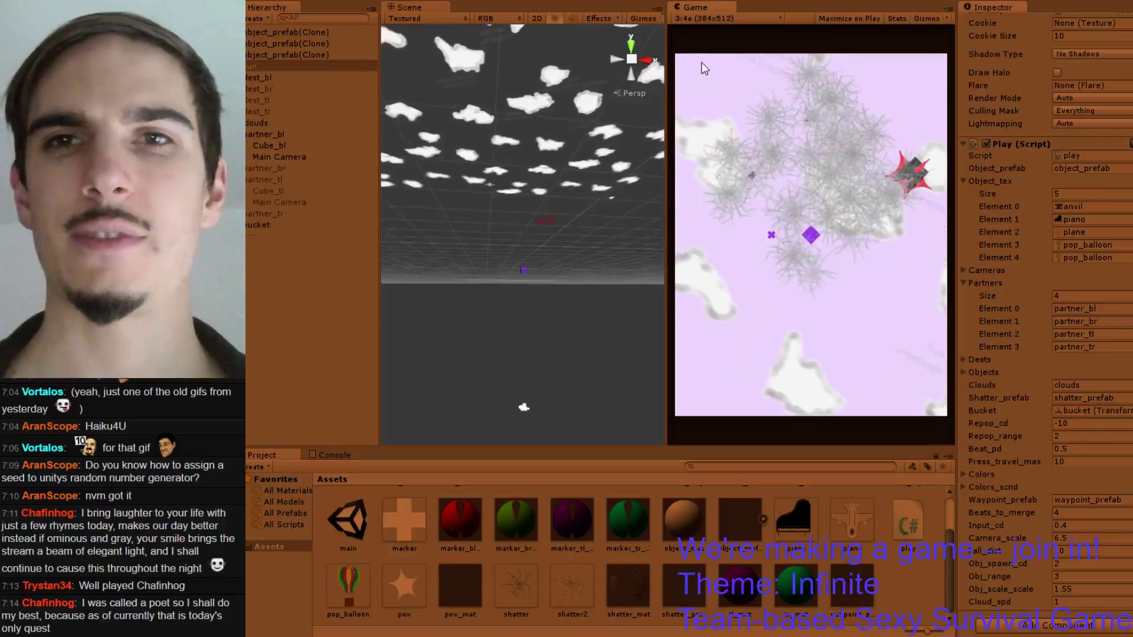
pyautogui.hotkey('ctrl', 'p')
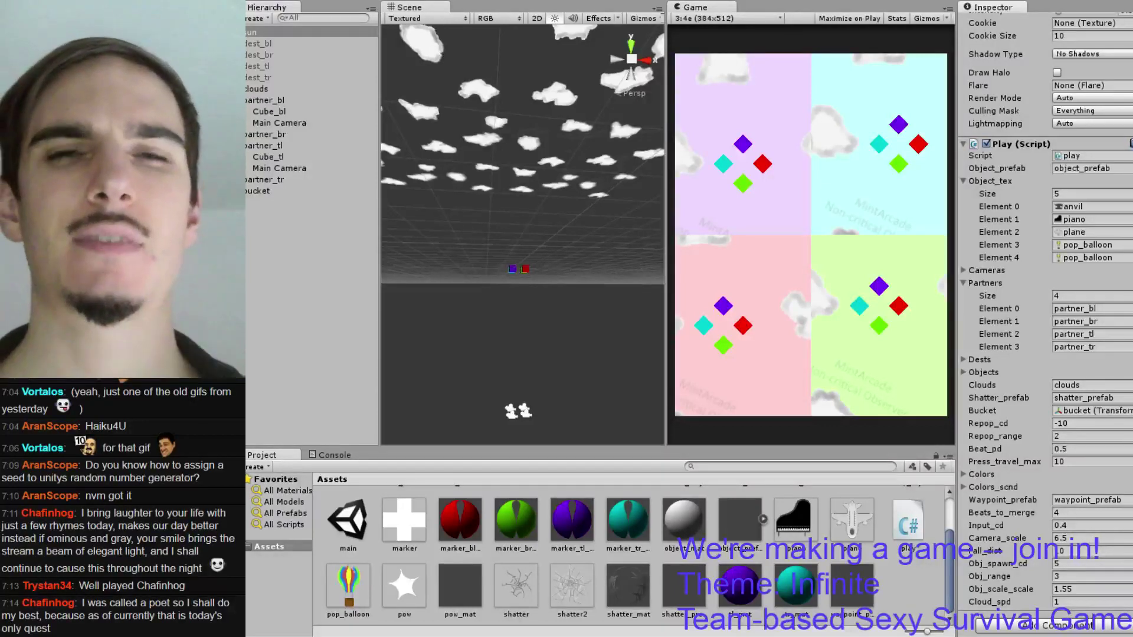
pyautogui.moveTo(416, 199)
pyautogui.keyDown('alt'); pyautogui.mouseDown()
pyautogui.moveTo(381, 424)
pyautogui.moveTo(434, 67)
pyautogui.mouseUp(); pyautogui.keyUp('alt')
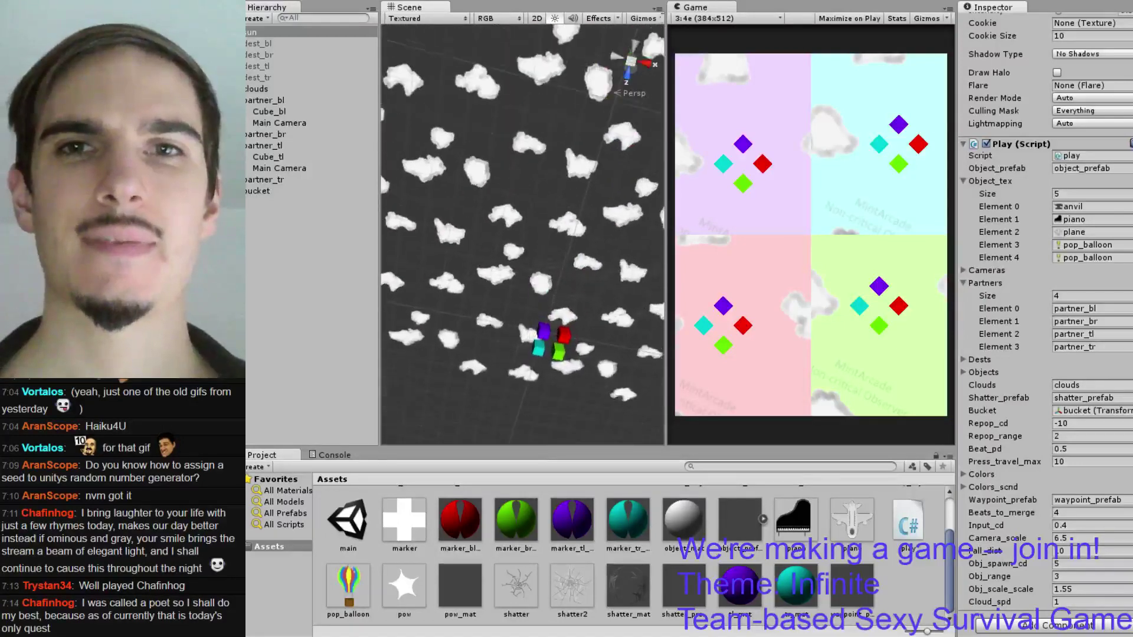
pyautogui.keyDown('alt'); pyautogui.moveTo(433, 67); pyautogui.dragTo(434, 36); pyautogui.keyUp('alt')
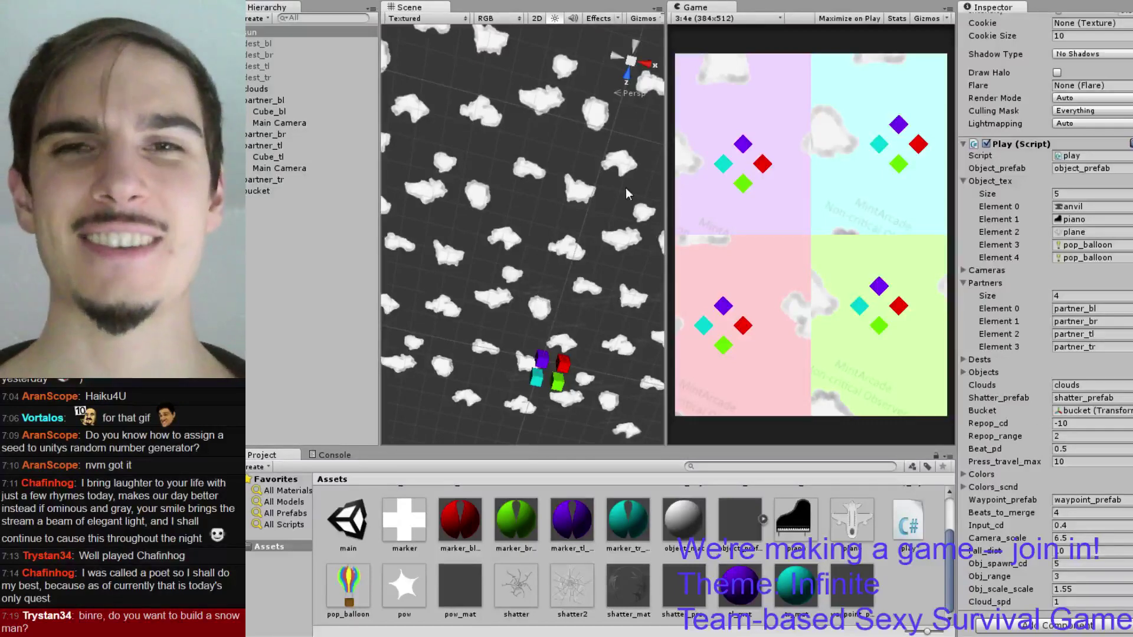
pyautogui.moveTo(628, 193)
pyautogui.keyDown('alt'); pyautogui.mouseDown()
pyautogui.moveTo(552, 396)
pyautogui.moveTo(531, 275)
pyautogui.moveTo(486, 248)
pyautogui.mouseUp(); pyautogui.keyUp('alt')
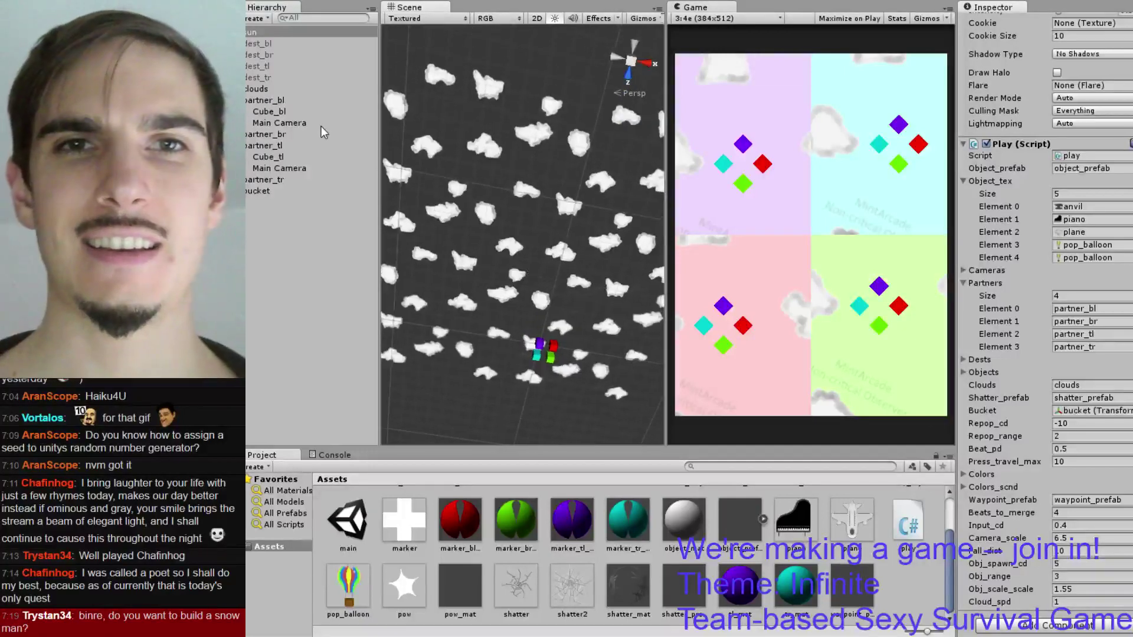
# - Duplicate the clouds plane twice, placing the copies at Position X 40 and -40
pyautogui.click(270, 90)
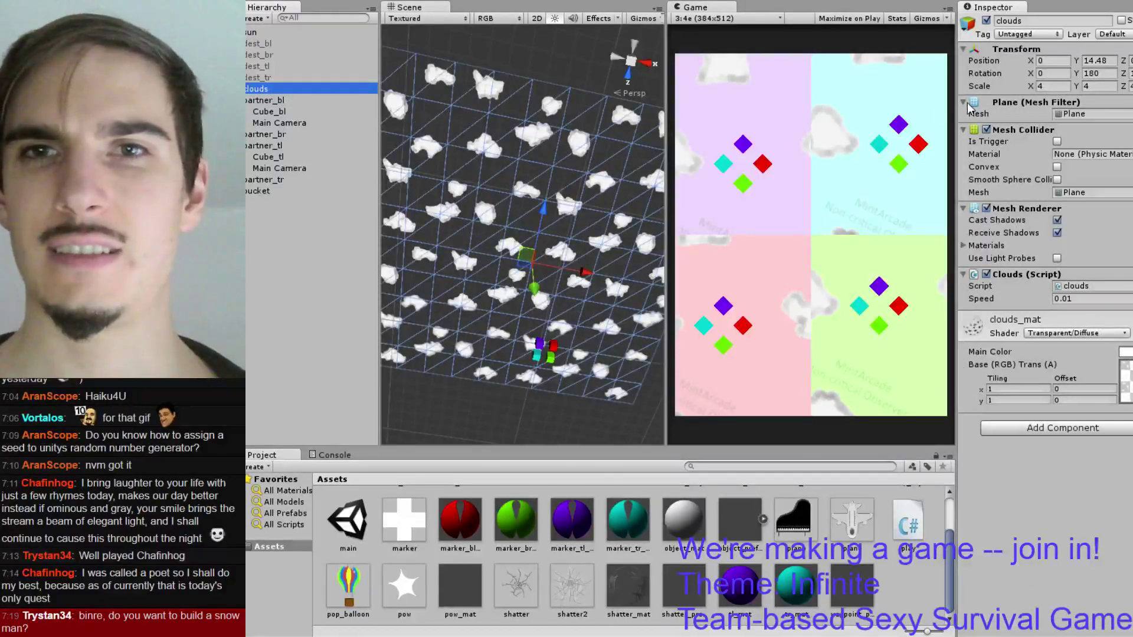
pyautogui.hotkey('ctrl', 'd')
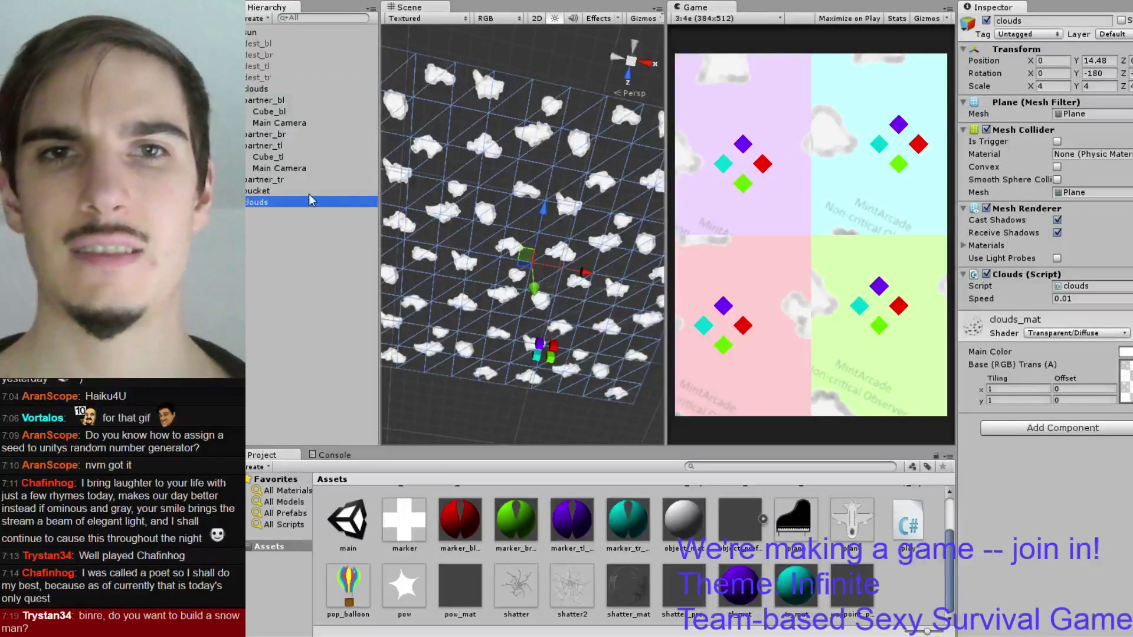
pyautogui.moveTo(267, 203); pyautogui.dragTo(295, 94)
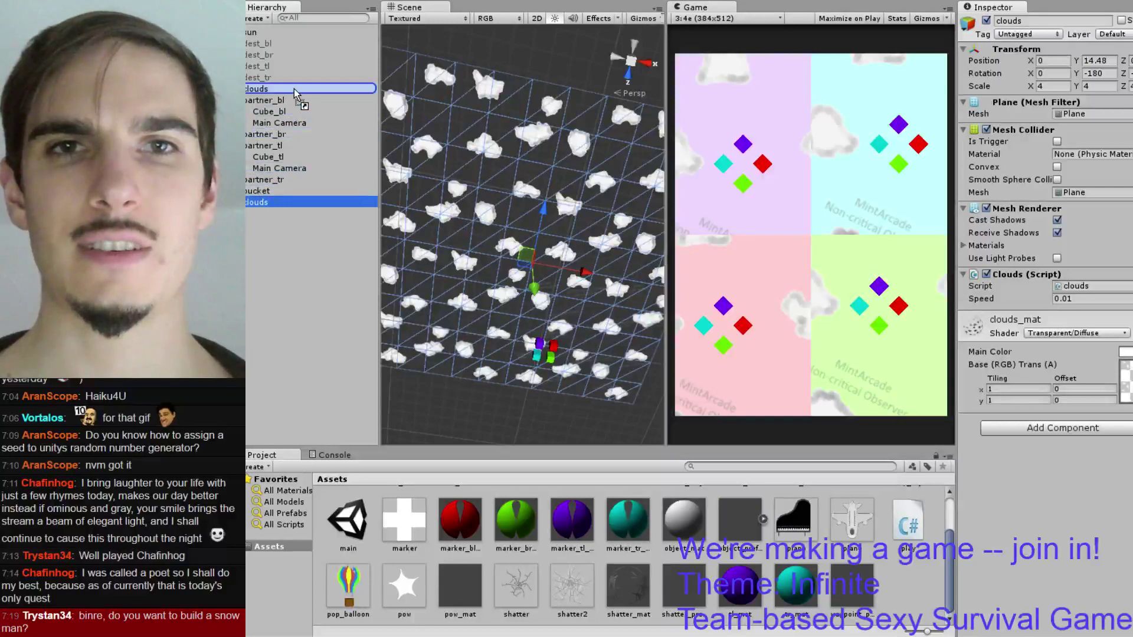
pyautogui.moveTo(295, 99); pyautogui.dragTo(311, 102)
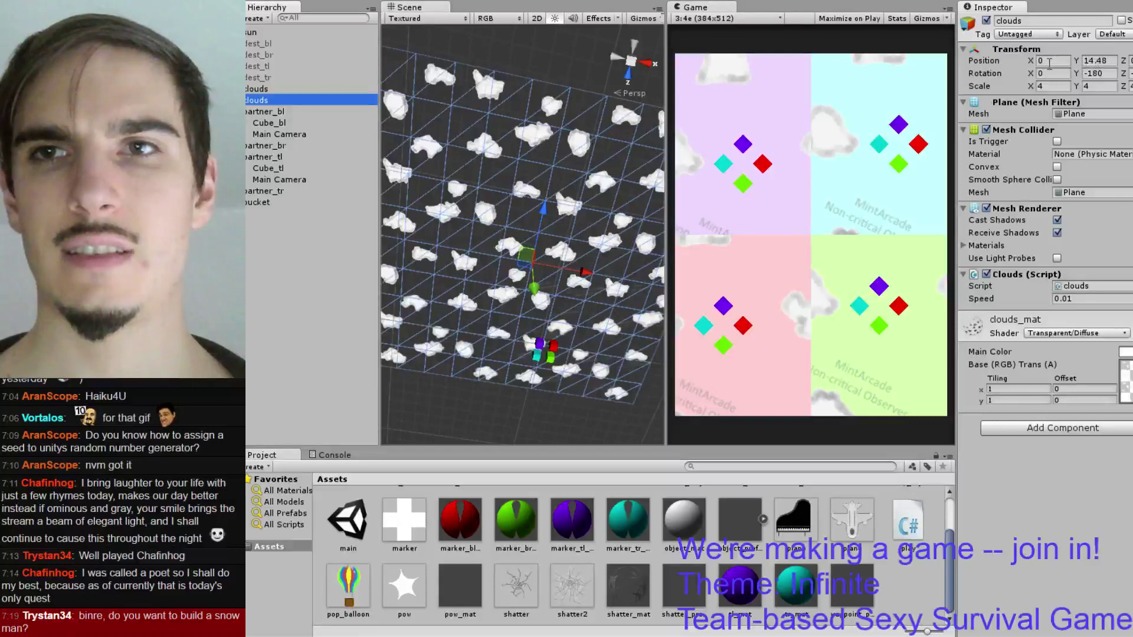
pyautogui.moveTo(1029, 66)
pyautogui.mouseDown()
pyautogui.moveTo(333, 103)
pyautogui.moveTo(451, 157)
pyautogui.moveTo(653, 223)
pyautogui.moveTo(539, 183)
pyautogui.mouseUp()
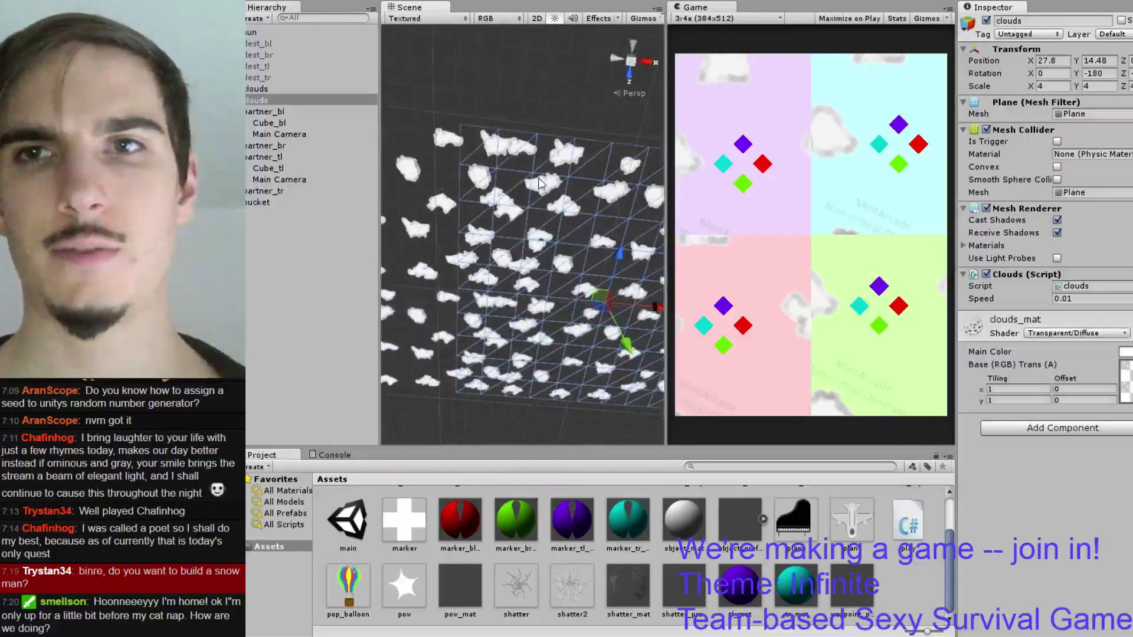
pyautogui.click(1049, 60)
pyautogui.write('40')
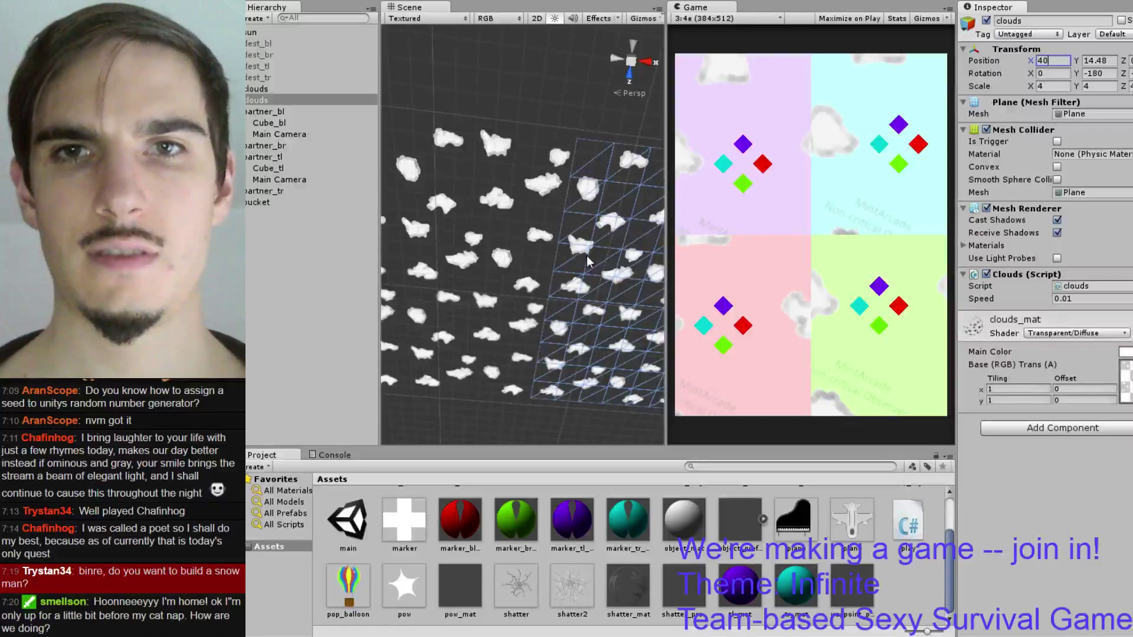
pyautogui.click(507, 234)
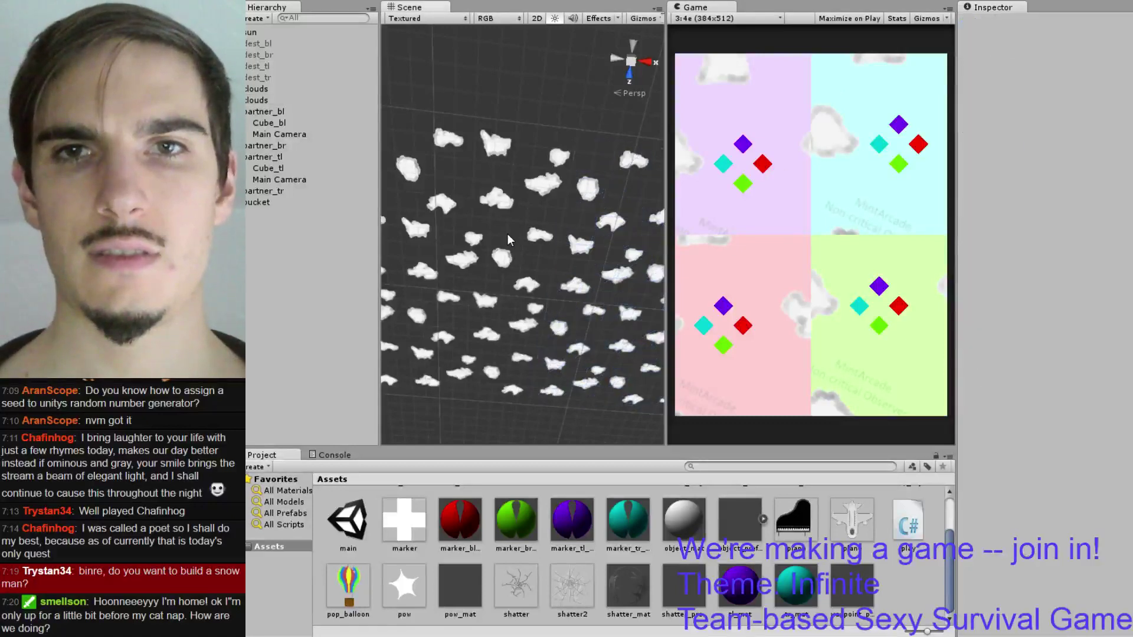
pyautogui.click(498, 204)
pyautogui.click(588, 199)
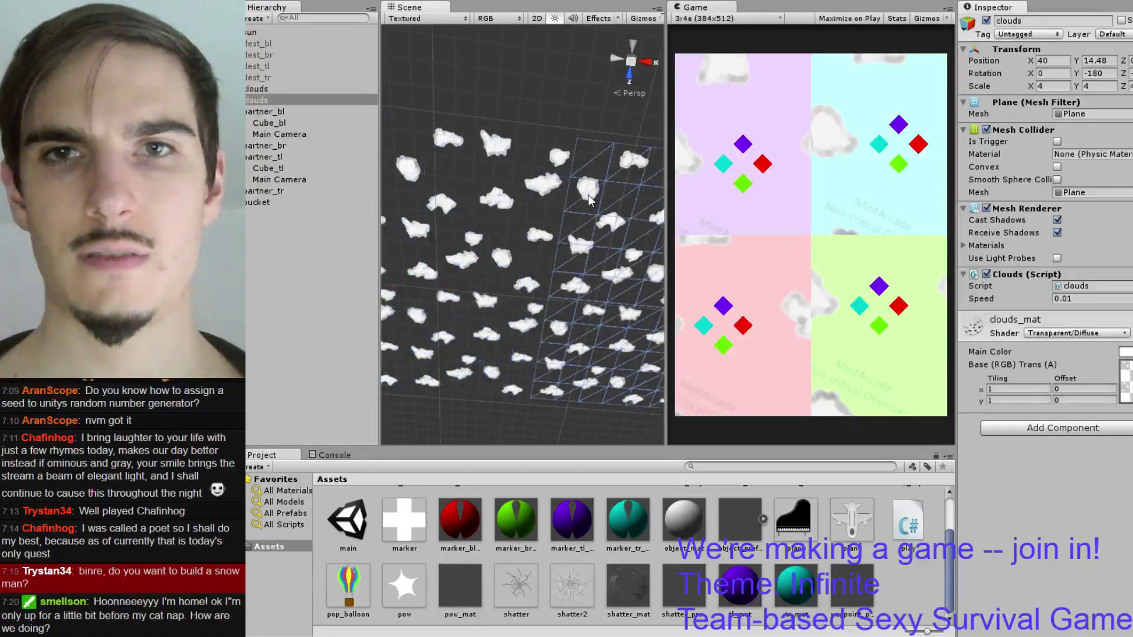
pyautogui.click(490, 203)
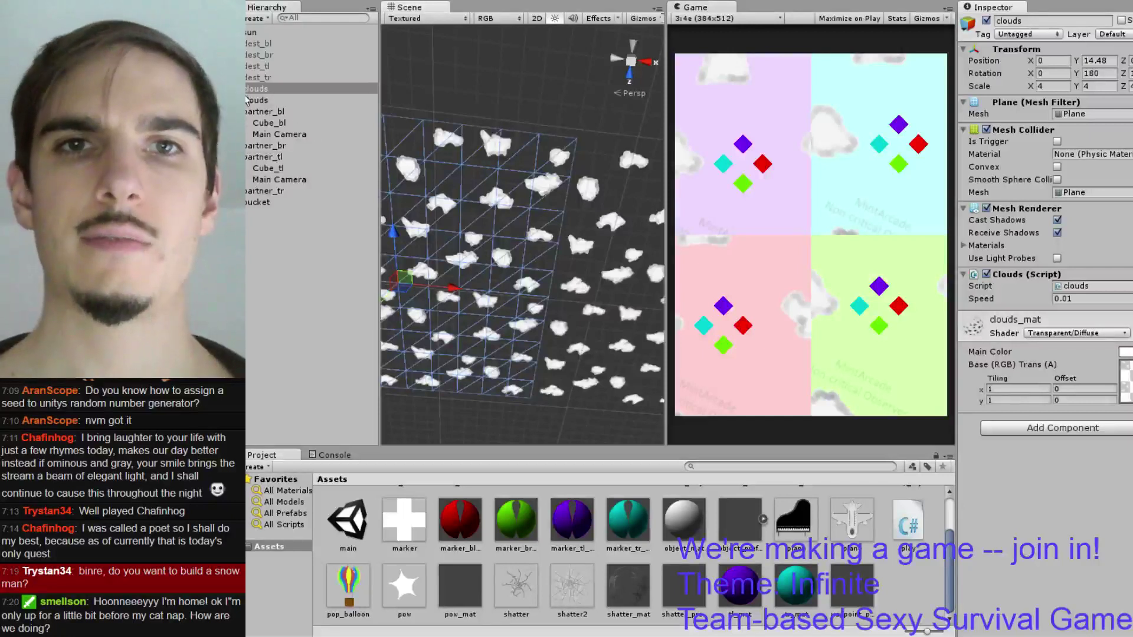
pyautogui.hotkey('ctrl', 'd')
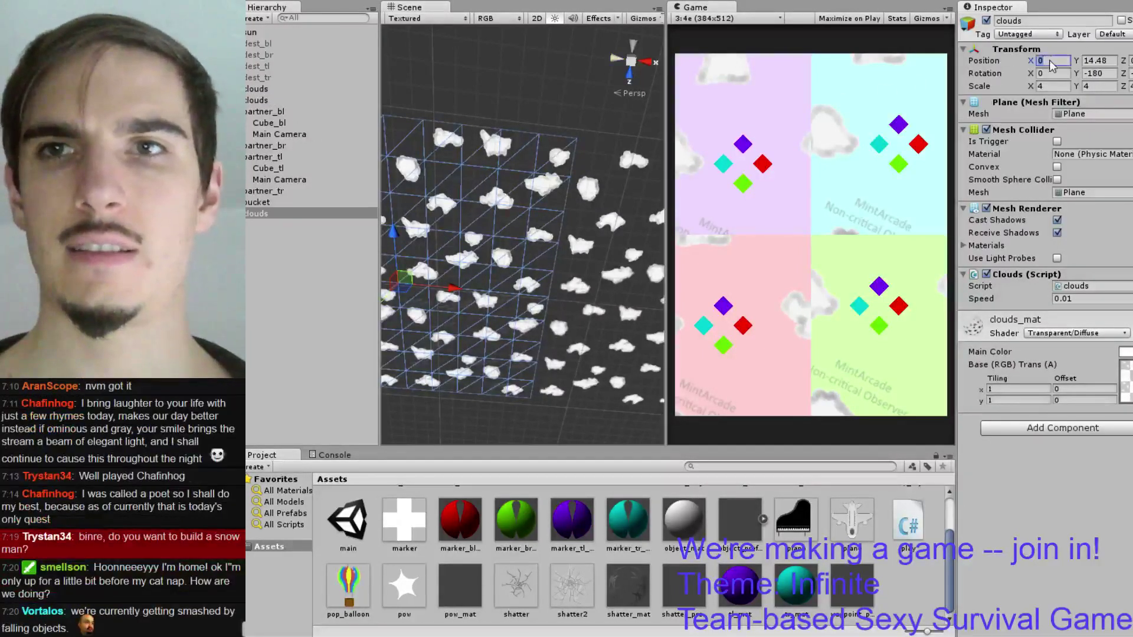
pyautogui.write('-40')
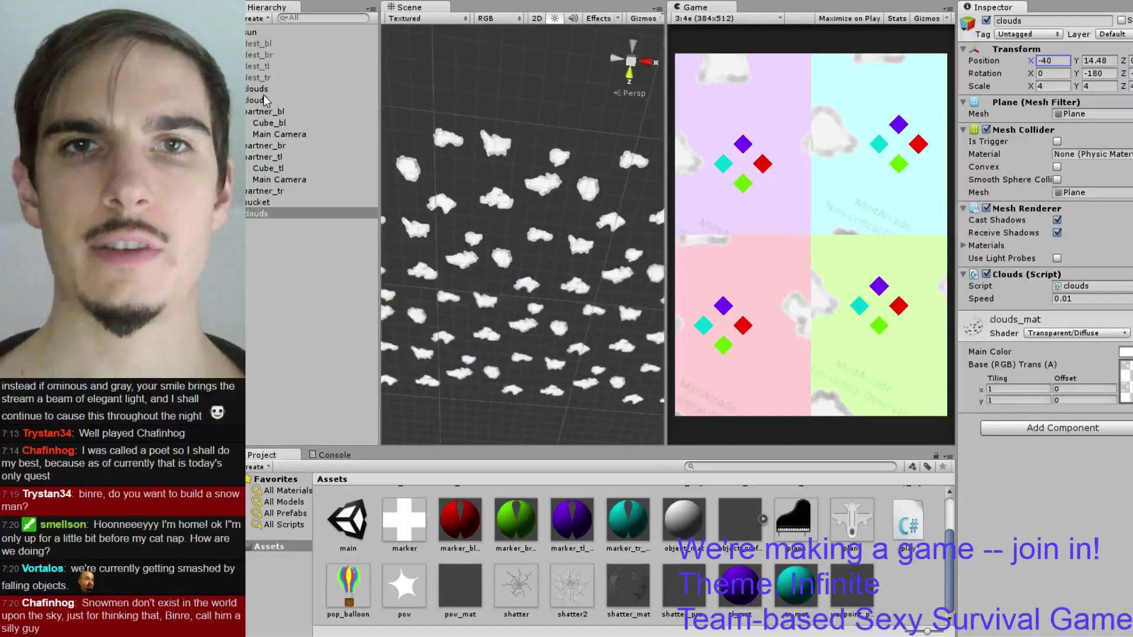
# - Select all three clouds planes, duplicate them, and offset the new row's Position Z
pyautogui.click(263, 89)
pyautogui.keyDown('shift'); pyautogui.click(261, 102); pyautogui.keyUp('shift')
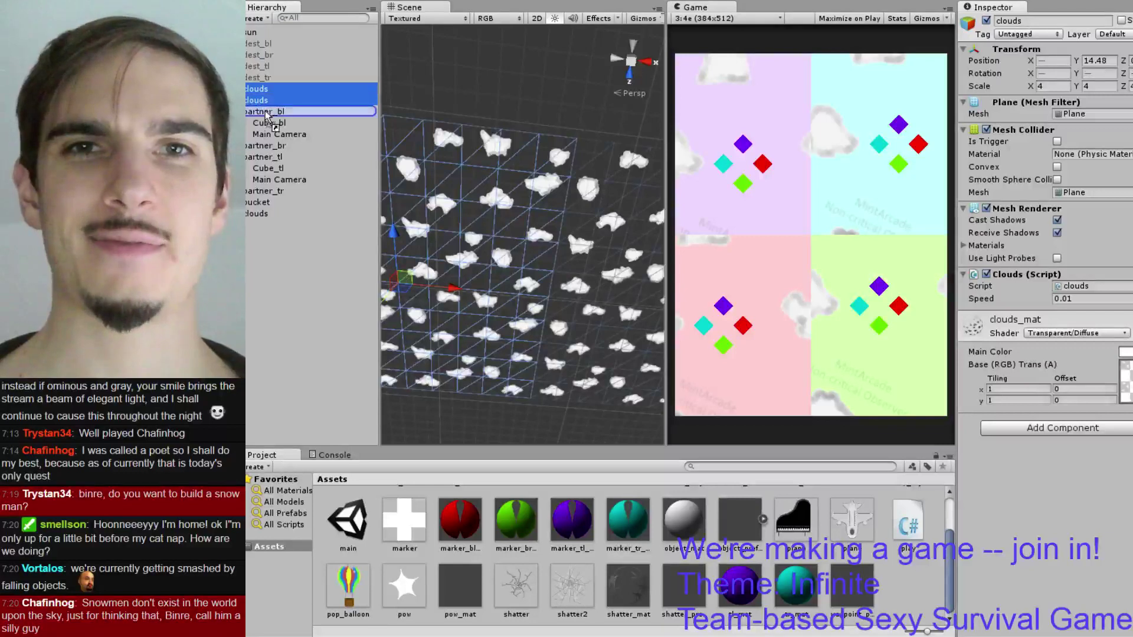
pyautogui.moveTo(267, 115)
pyautogui.mouseDown()
pyautogui.moveTo(273, 230)
pyautogui.moveTo(270, 212)
pyautogui.mouseUp()
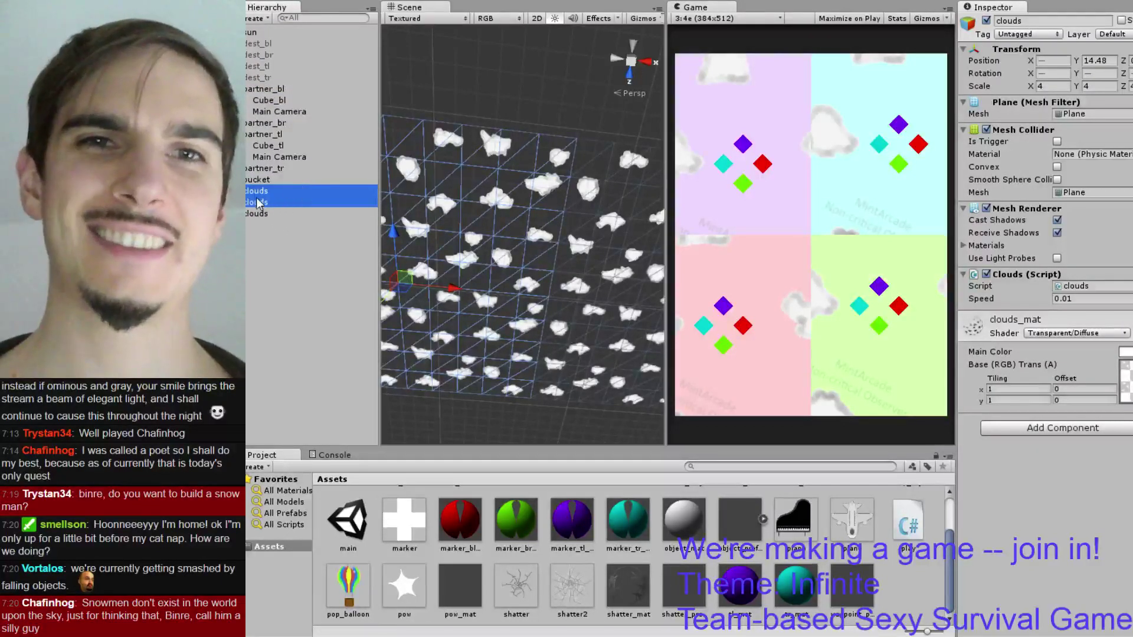
pyautogui.keyDown('ctrl'); pyautogui.click(271, 203); pyautogui.keyUp('ctrl')
pyautogui.keyDown('shift'); pyautogui.click(261, 213); pyautogui.keyUp('shift')
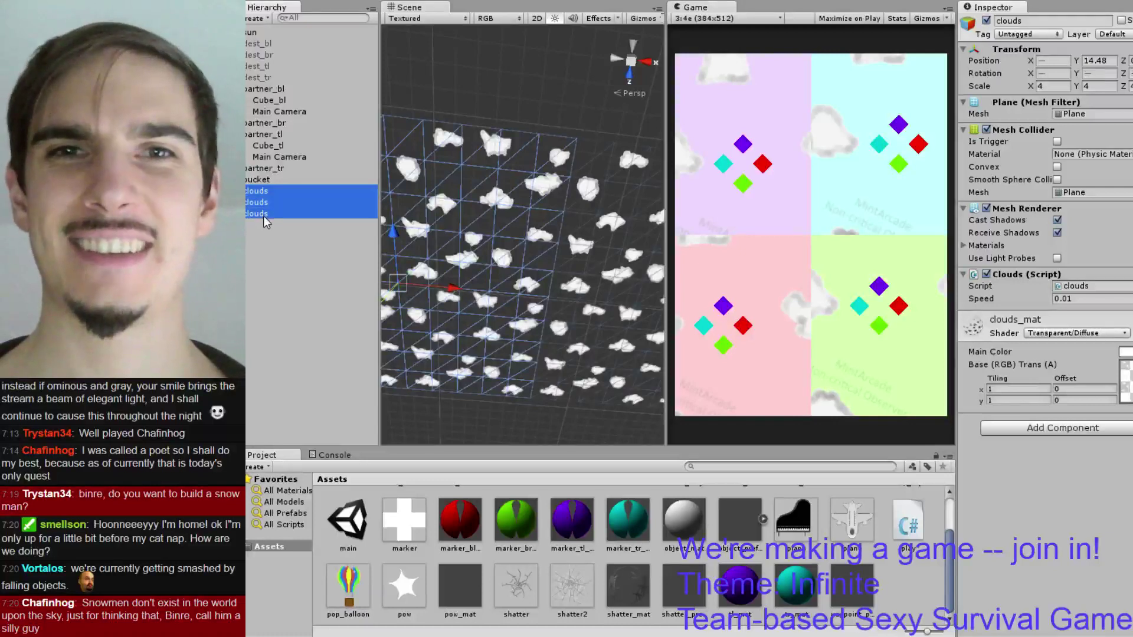
pyautogui.hotkey('ctrl', 'd')
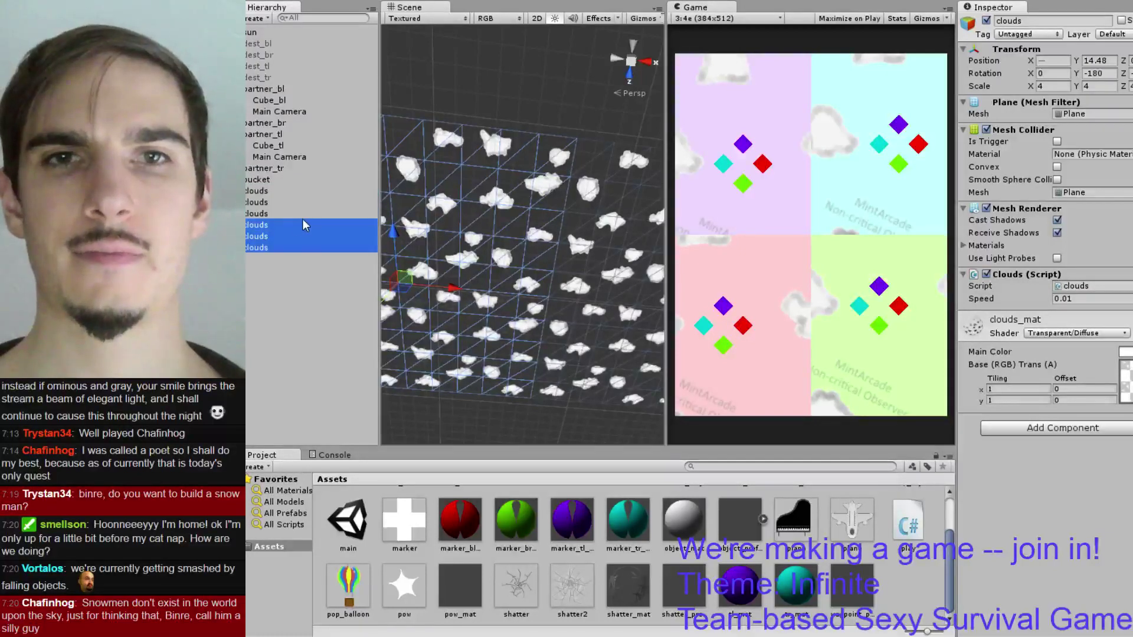
pyautogui.click(1128, 60)
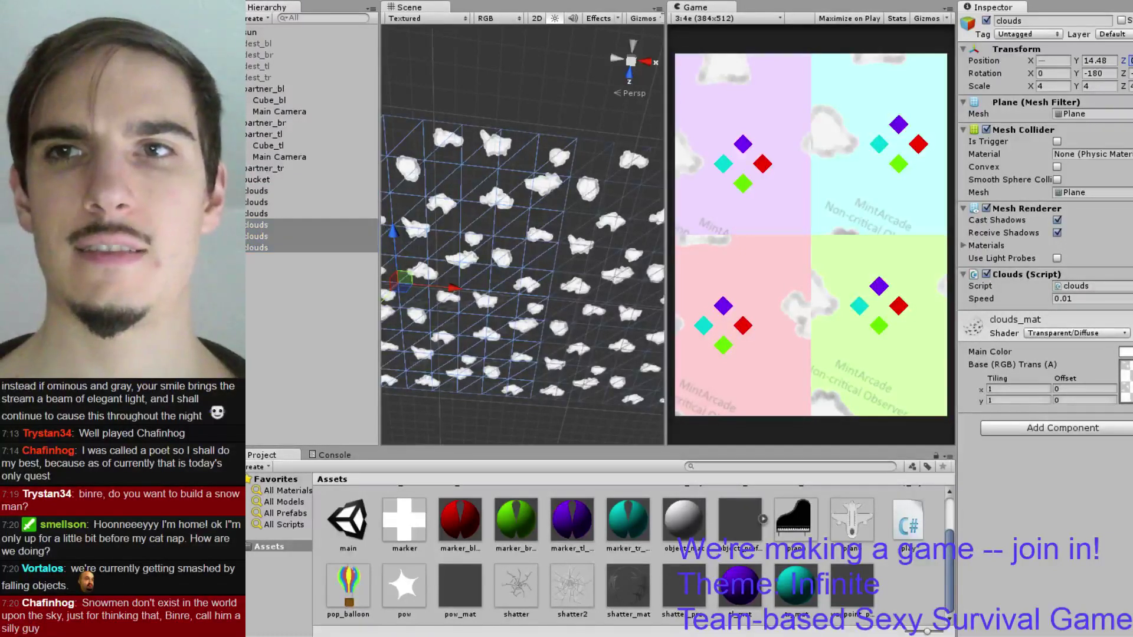
pyautogui.write('4')
pyautogui.press('Return')
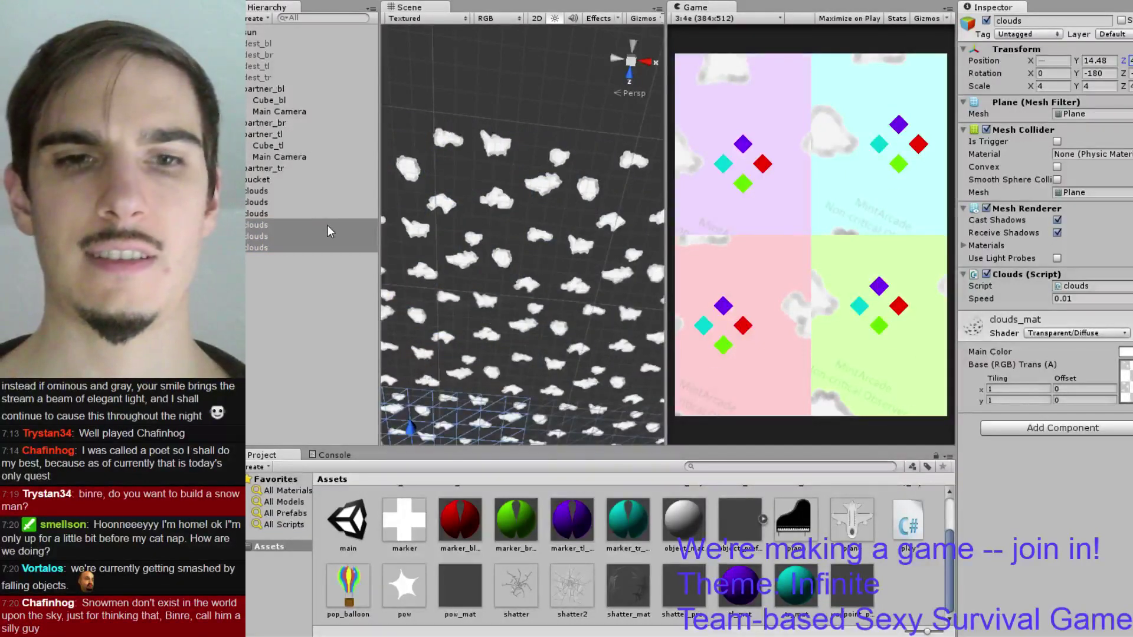
# - Adjust the second row's Z position and orbit to view the cloud grid
pyautogui.click(271, 191)
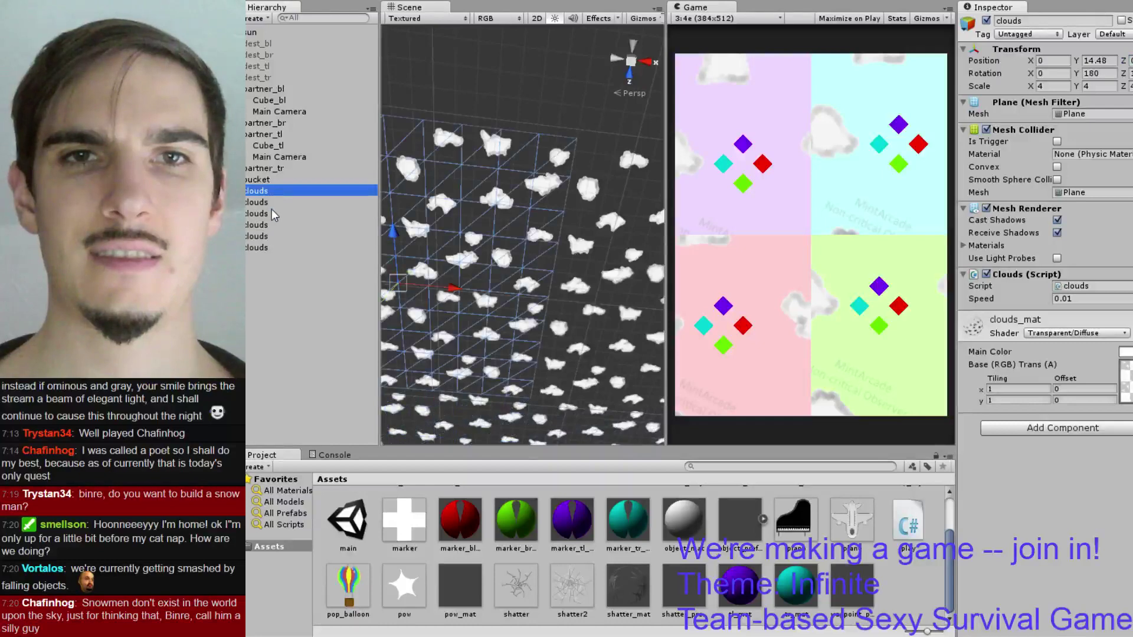
pyautogui.keyDown('shift'); pyautogui.click(271, 211); pyautogui.keyUp('shift')
pyautogui.click(260, 258)
pyautogui.keyDown('shift'); pyautogui.click(260, 281); pyautogui.keyUp('shift')
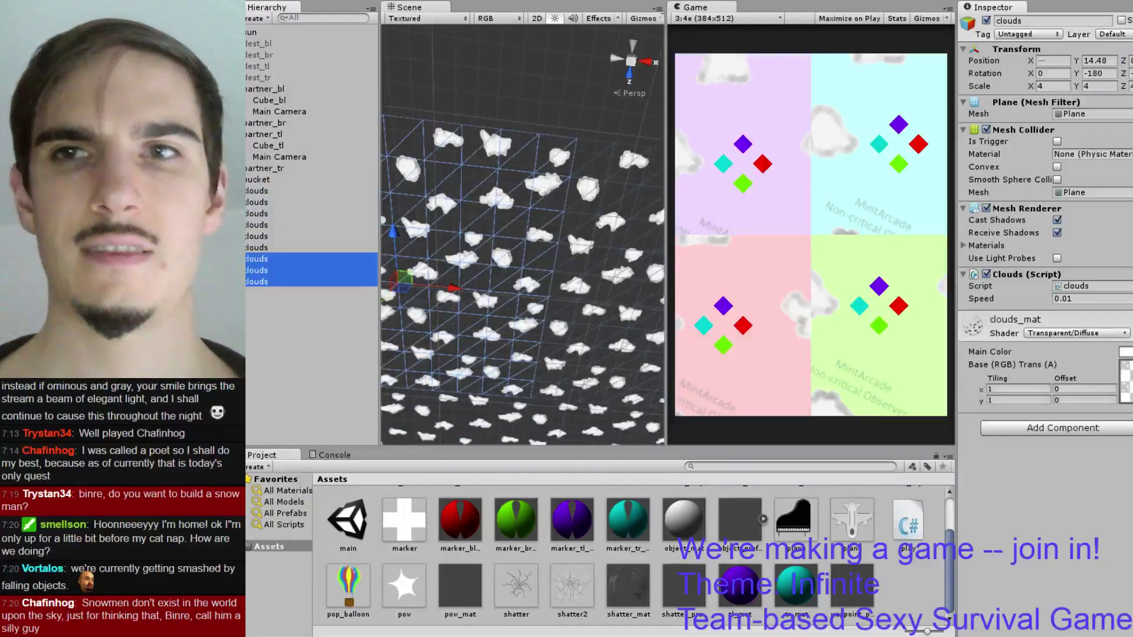
pyautogui.click(1128, 60)
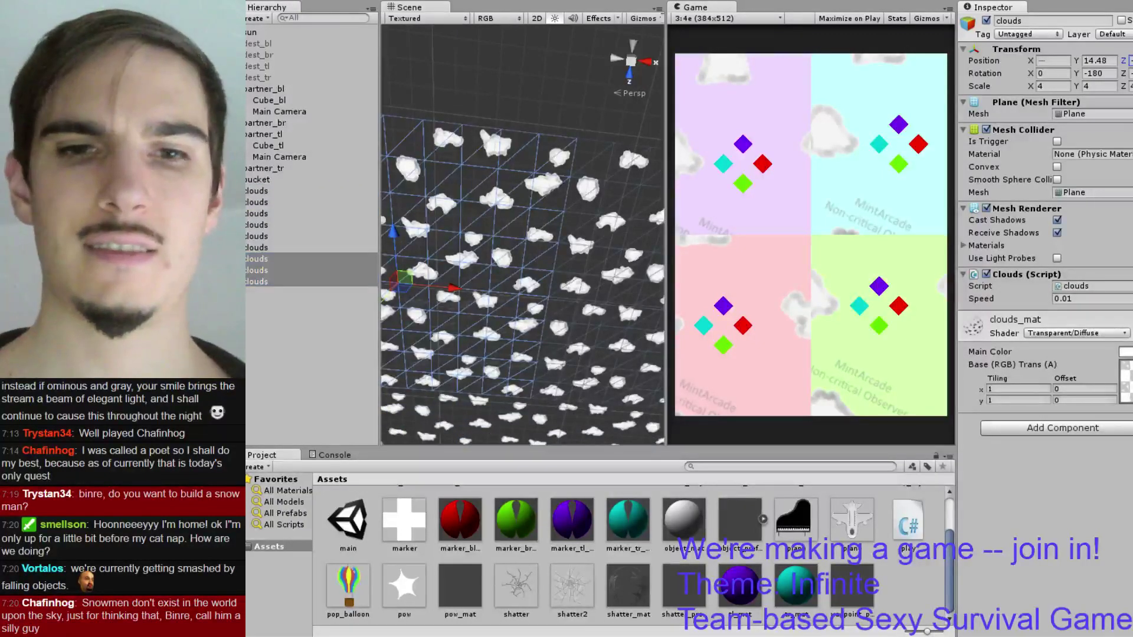
pyautogui.press('Return')
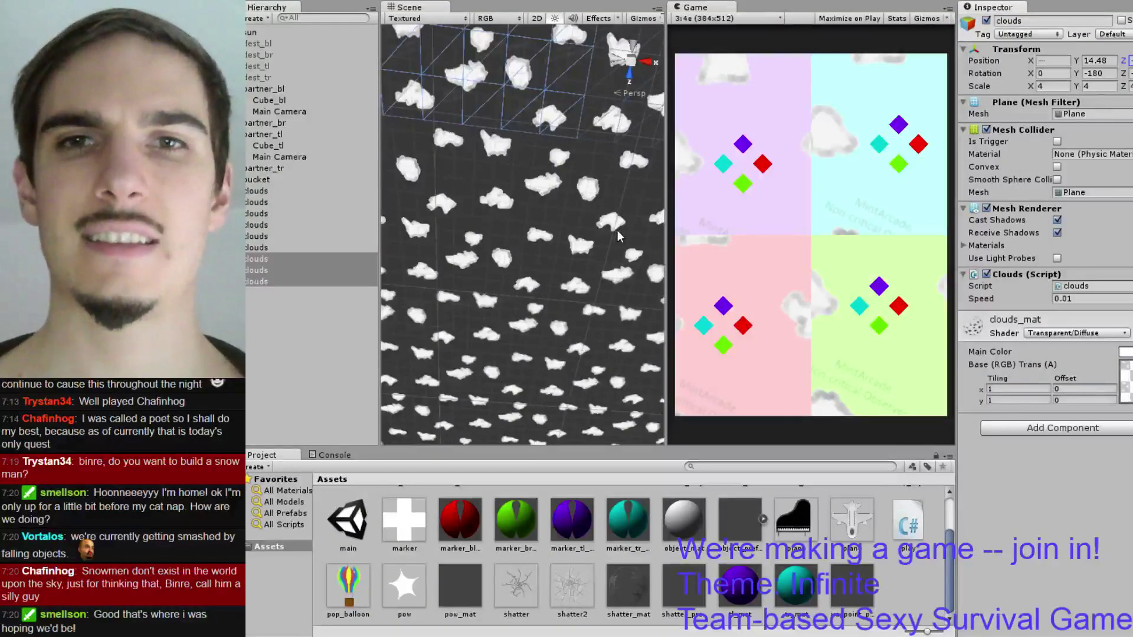
pyautogui.moveTo(448, 355); pyautogui.dragTo(409, 396, button='right')
pyautogui.moveTo(409, 397)
pyautogui.keyDown('alt'); pyautogui.mouseDown()
pyautogui.moveTo(699, 409)
pyautogui.moveTo(558, 579)
pyautogui.moveTo(568, 247)
pyautogui.moveTo(509, 298)
pyautogui.mouseUp(); pyautogui.keyUp('alt')
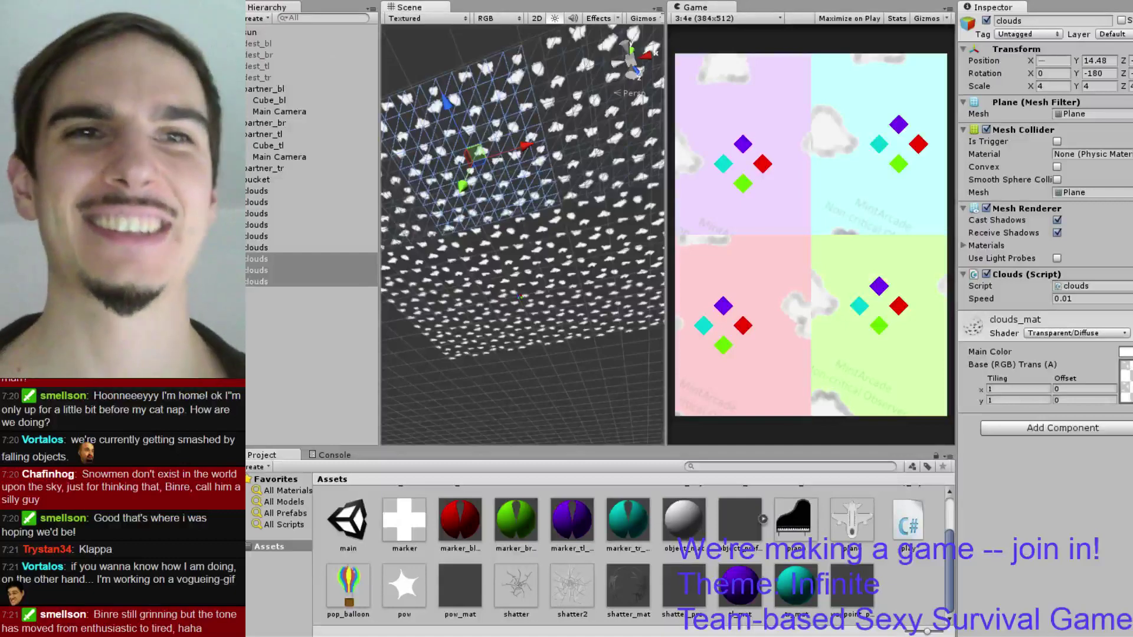
# - Switch from the Unity editor to the browser window
pyautogui.hotkey('alt', 'Tab')
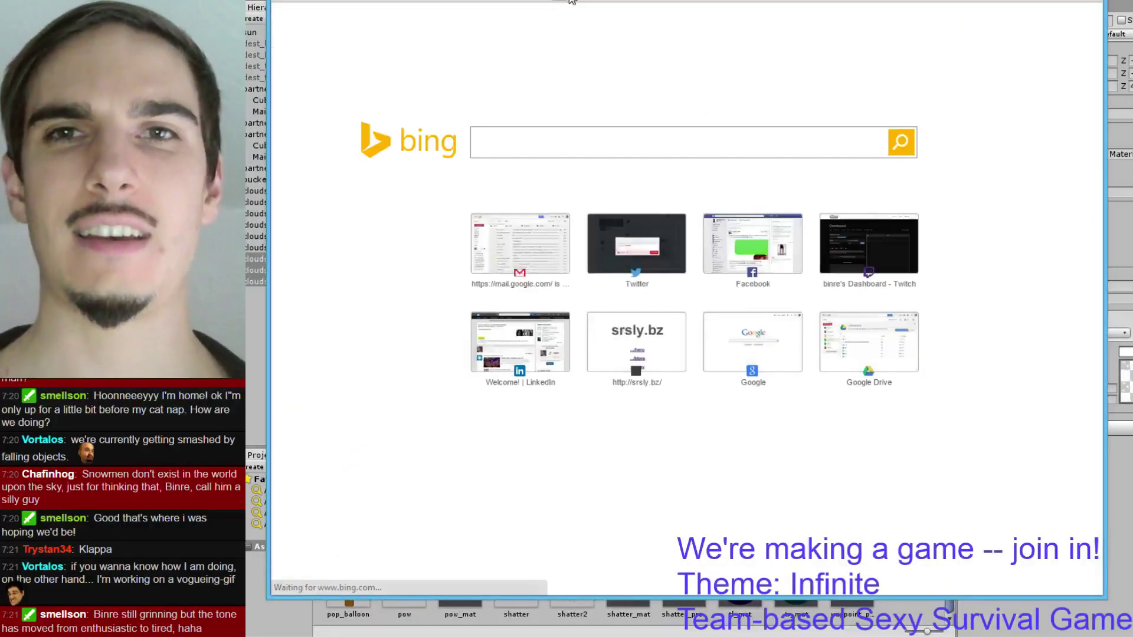
# - Load the game's web build at srsly.bz/tess/p2 from a new tab
pyautogui.click(635, 336)
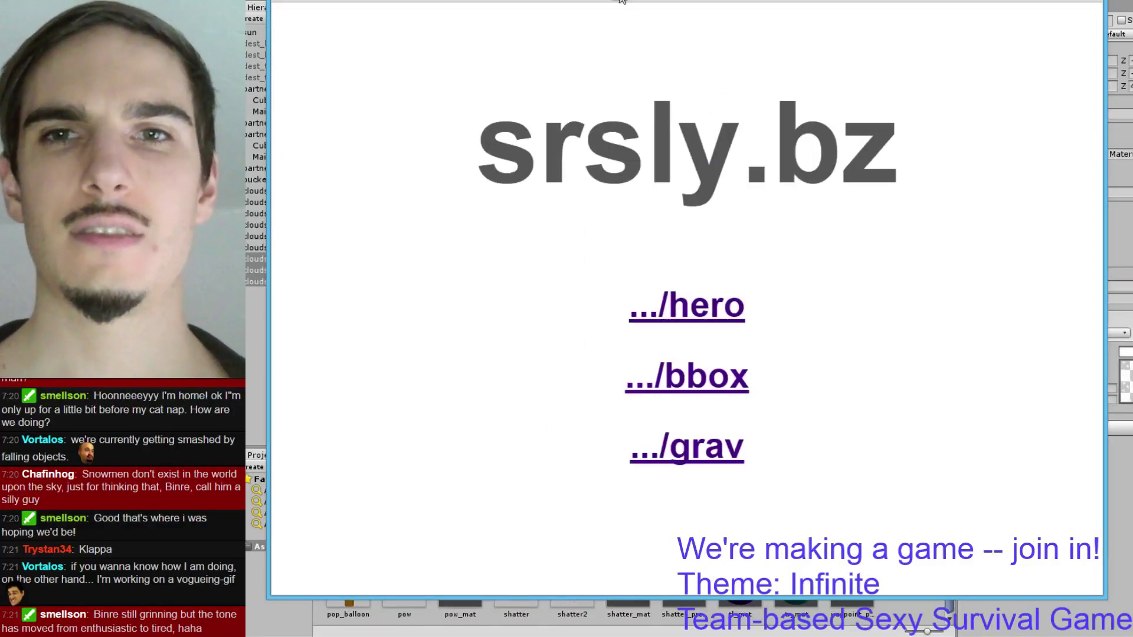
pyautogui.hotkey('alt', 'd')
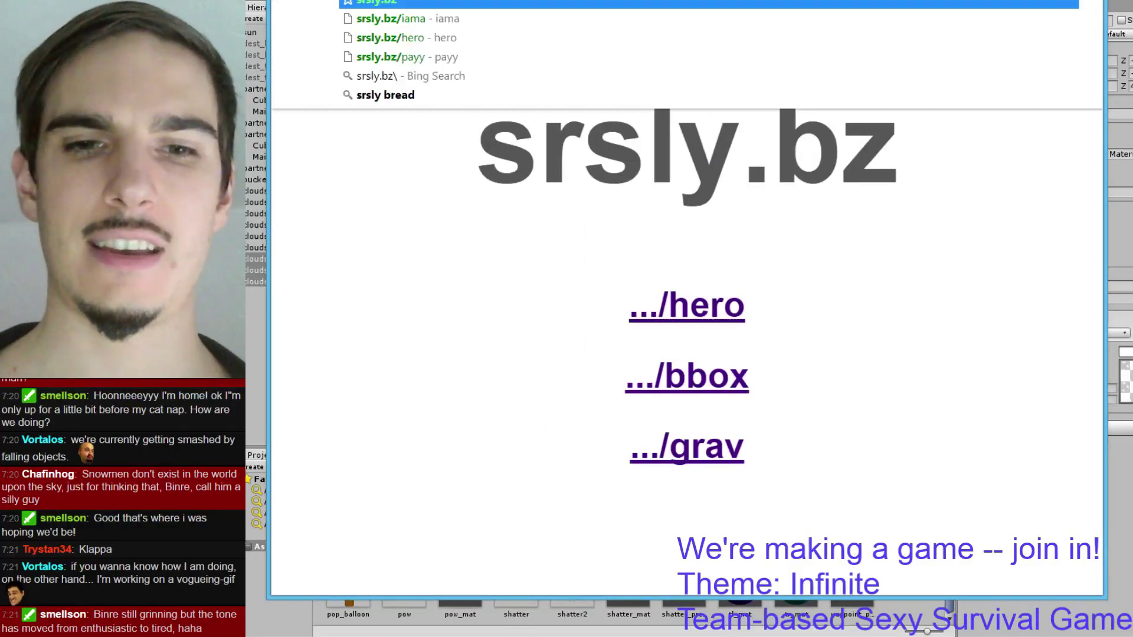
pyautogui.press('BackSpace')
pyautogui.write('/tess')
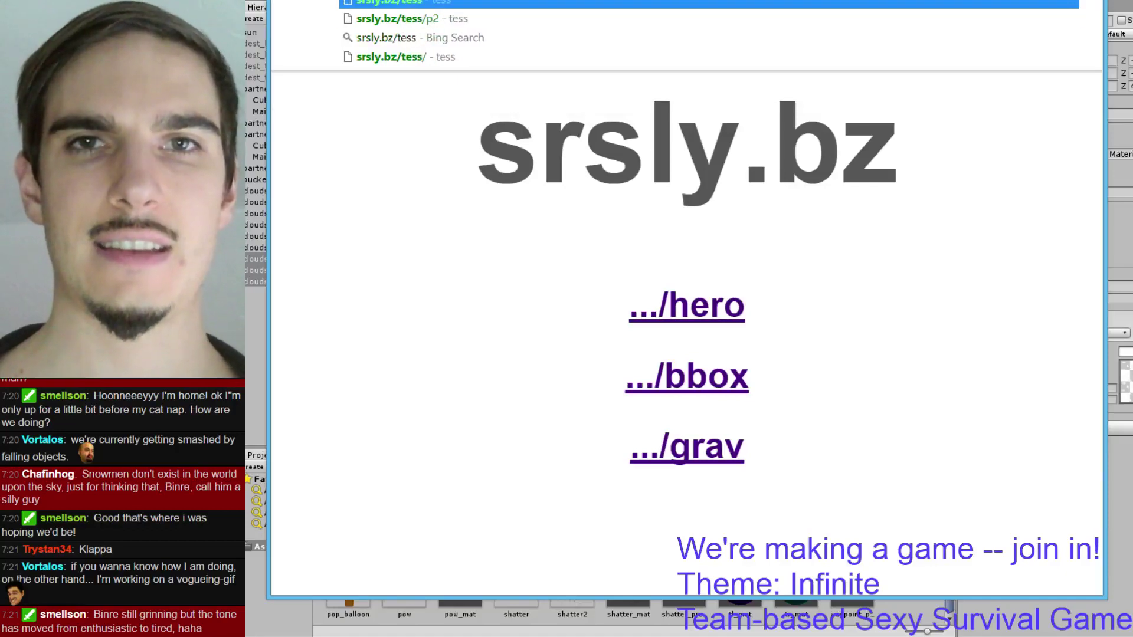
pyautogui.press('Return')
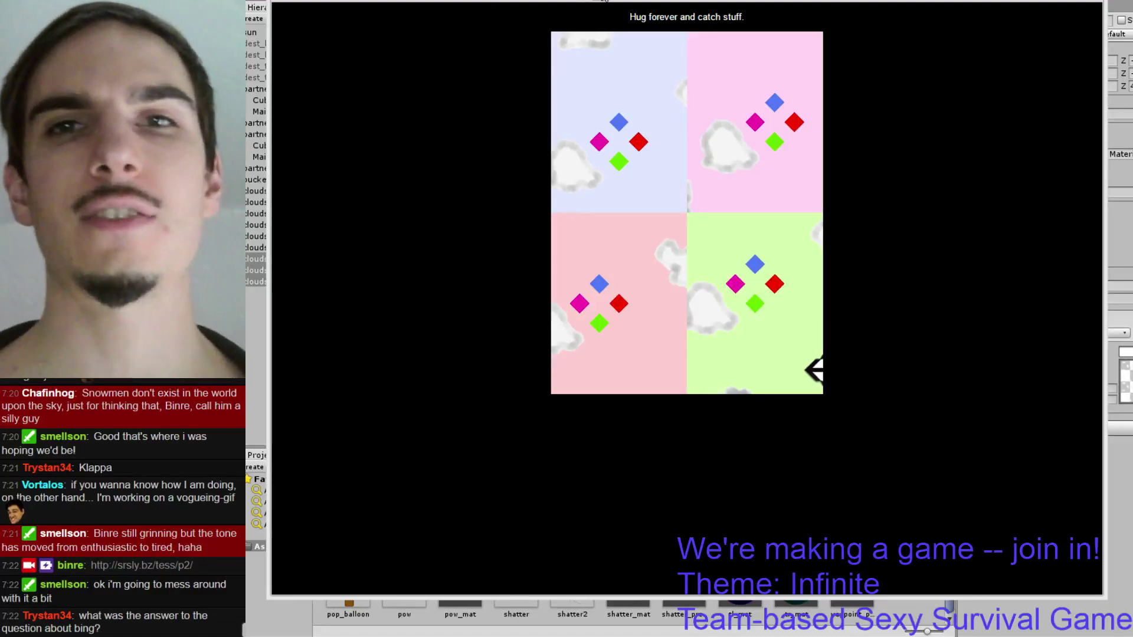
# - Switch to the tab showing the Google homepage
pyautogui.hotkey('alt', 'Tab')
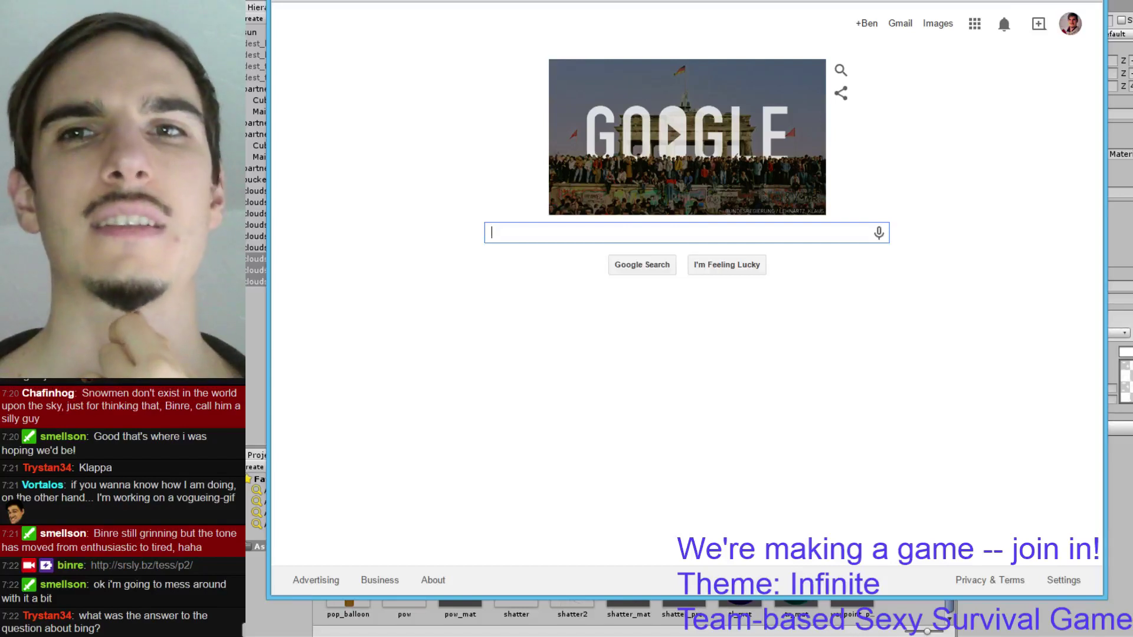
# - Open and close a new tab, then switch to the tab running the game's web build
pyautogui.hotkey('ctrl', 't')
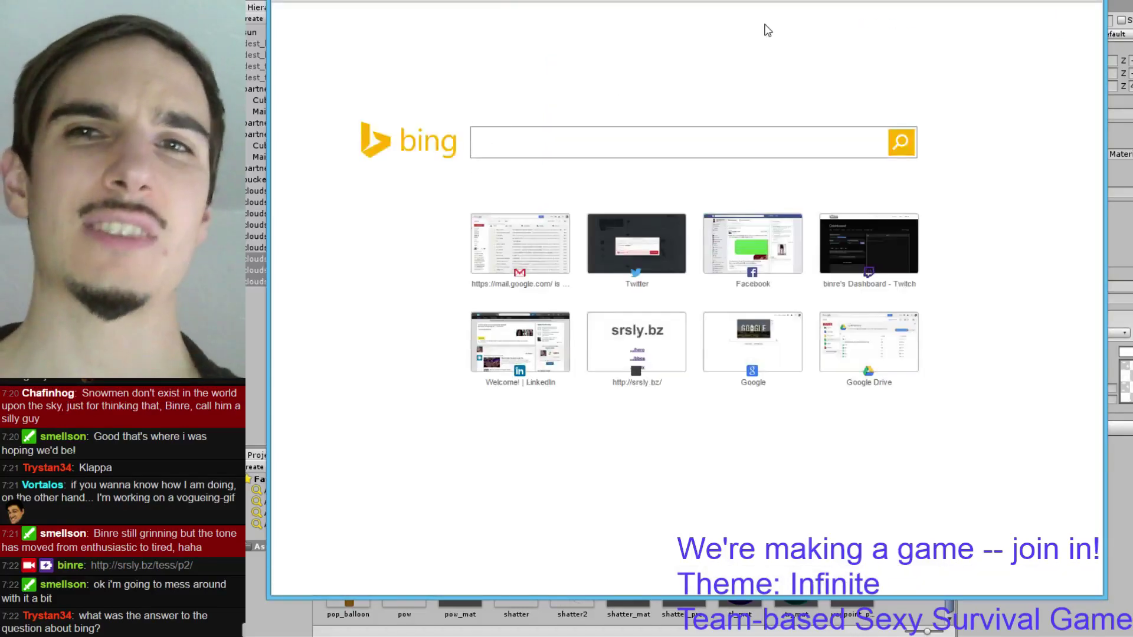
pyautogui.hotkey('ctrl', 'w')
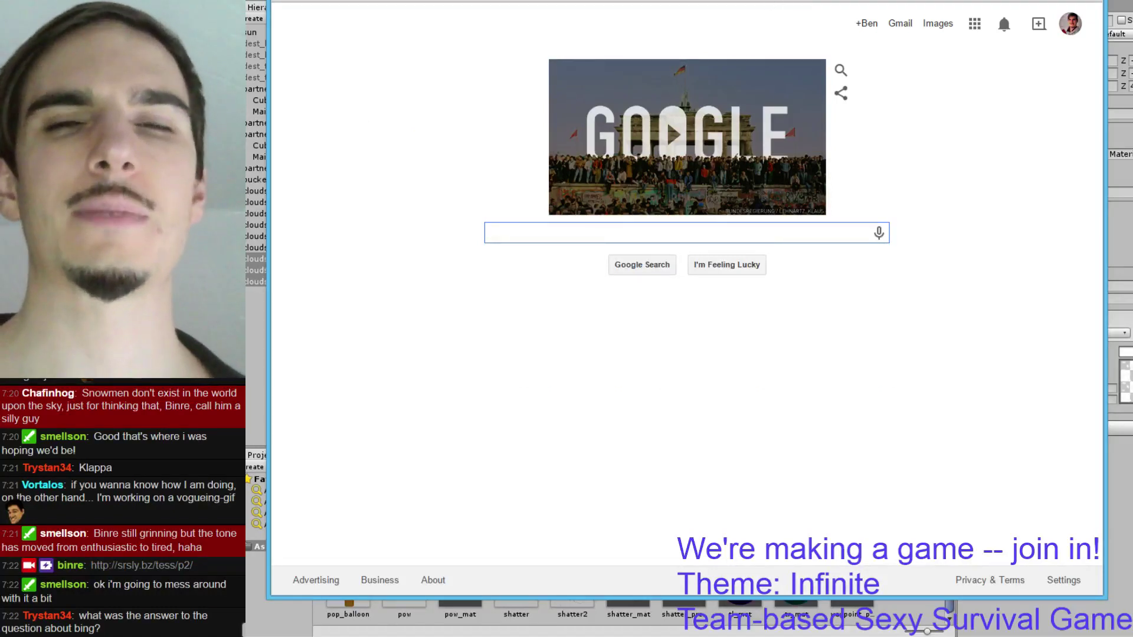
pyautogui.hotkey('ctrl', 't')
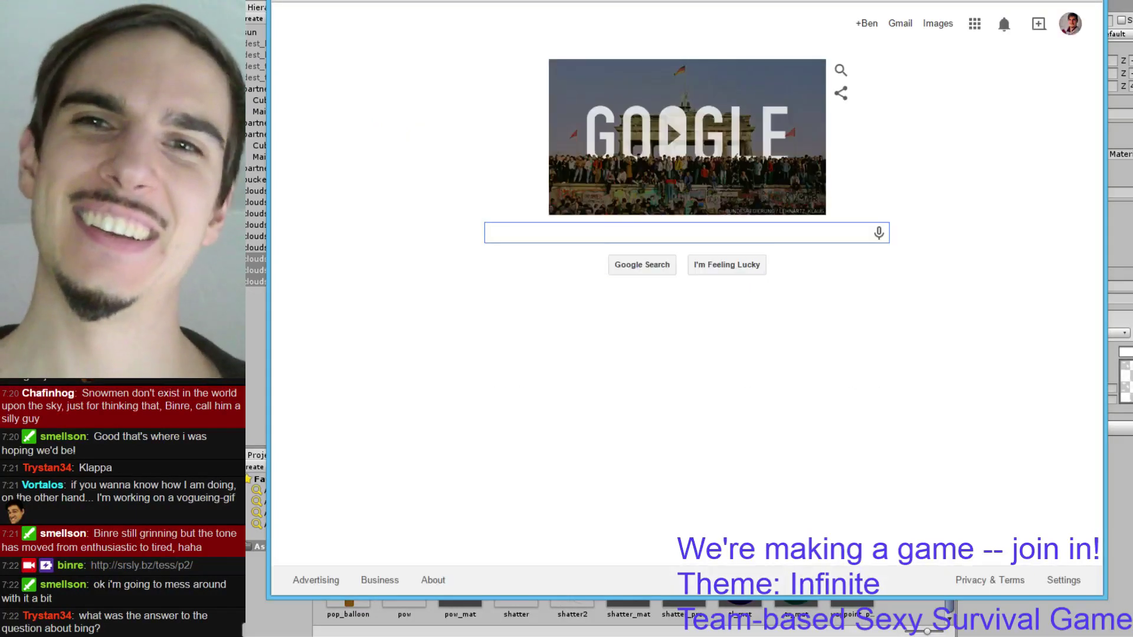
pyautogui.hotkey('ctrl', 'Tab')
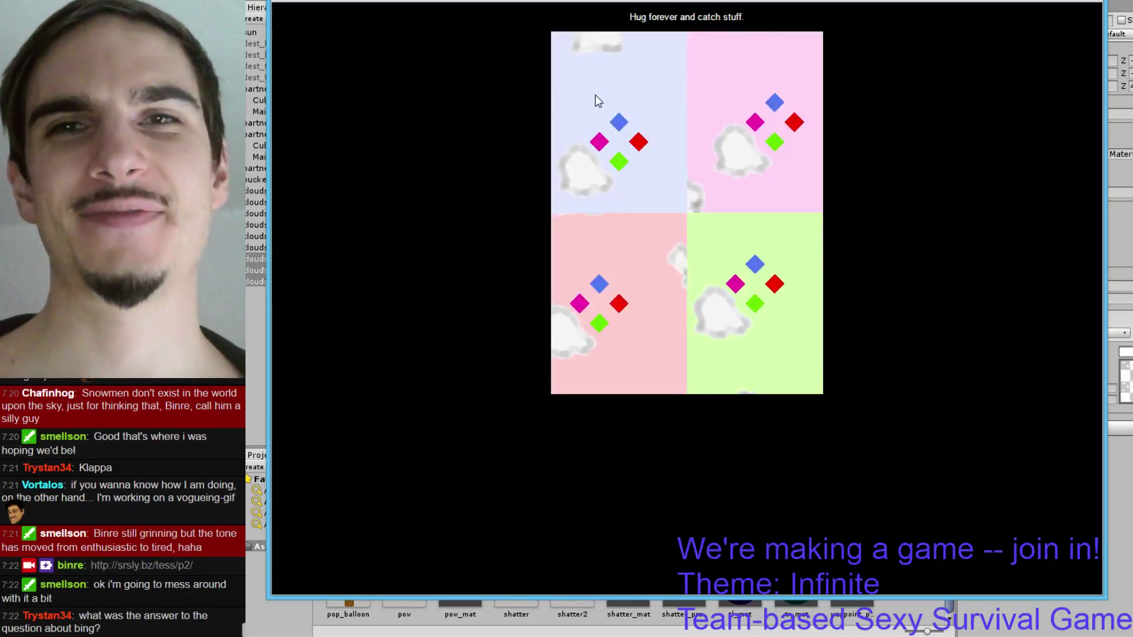
# - Switch to the Scripting API tab for Material.mainTextureOffset
pyautogui.hotkey('ctrl', 'Tab')
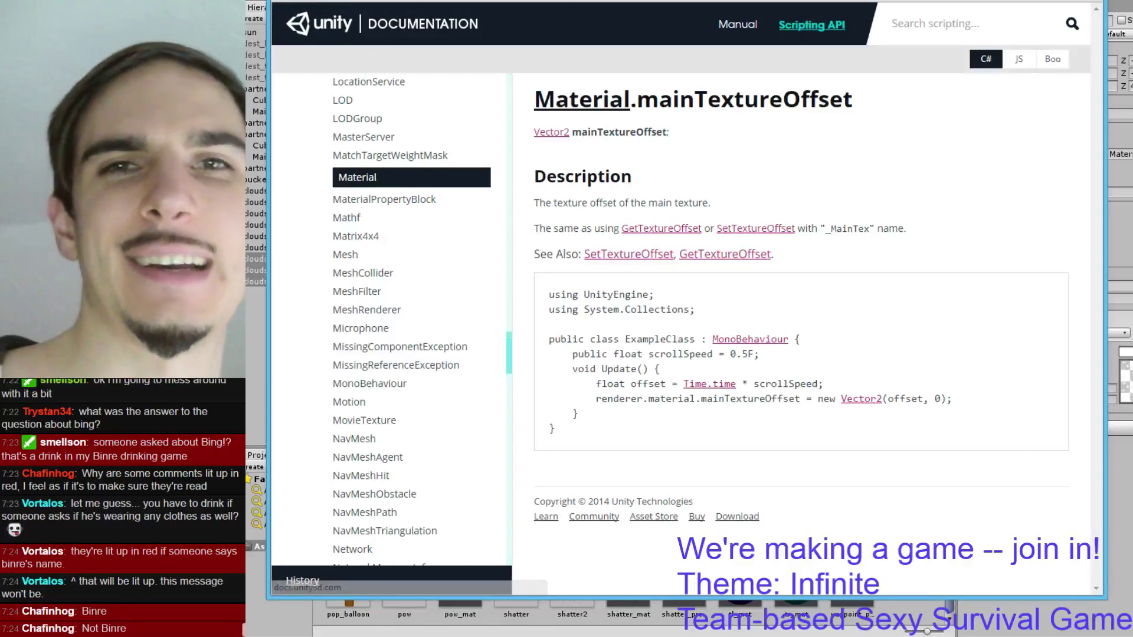
# - View the tess ideas spreadsheet, then return to the Unity editor
pyautogui.click(844, 3)
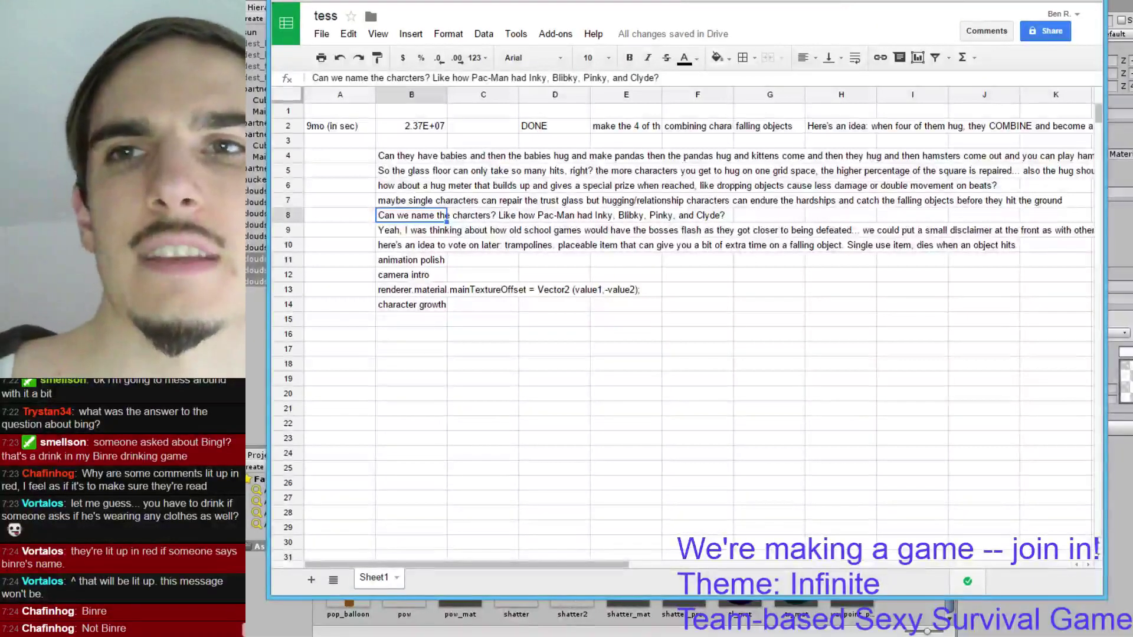
pyautogui.hotkey('alt', 'Tab')
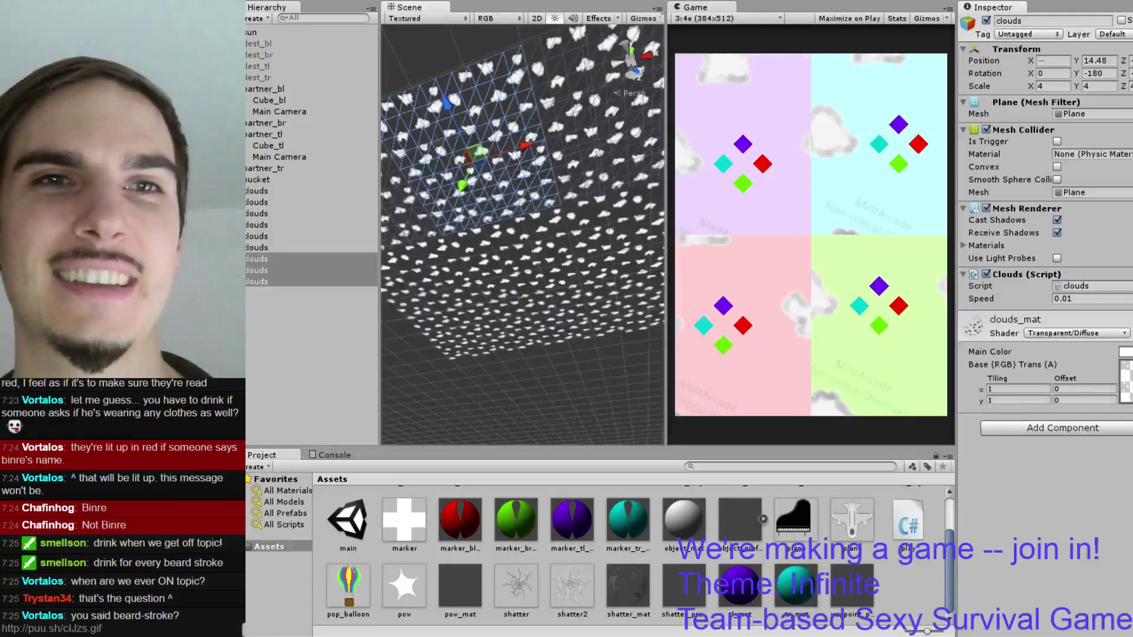
# - In MonoDevelop, open play.cs from C:\projects\rcty\Assets
pyautogui.hotkey('alt', 'Tab')
pyautogui.hotkey('alt', 'f')
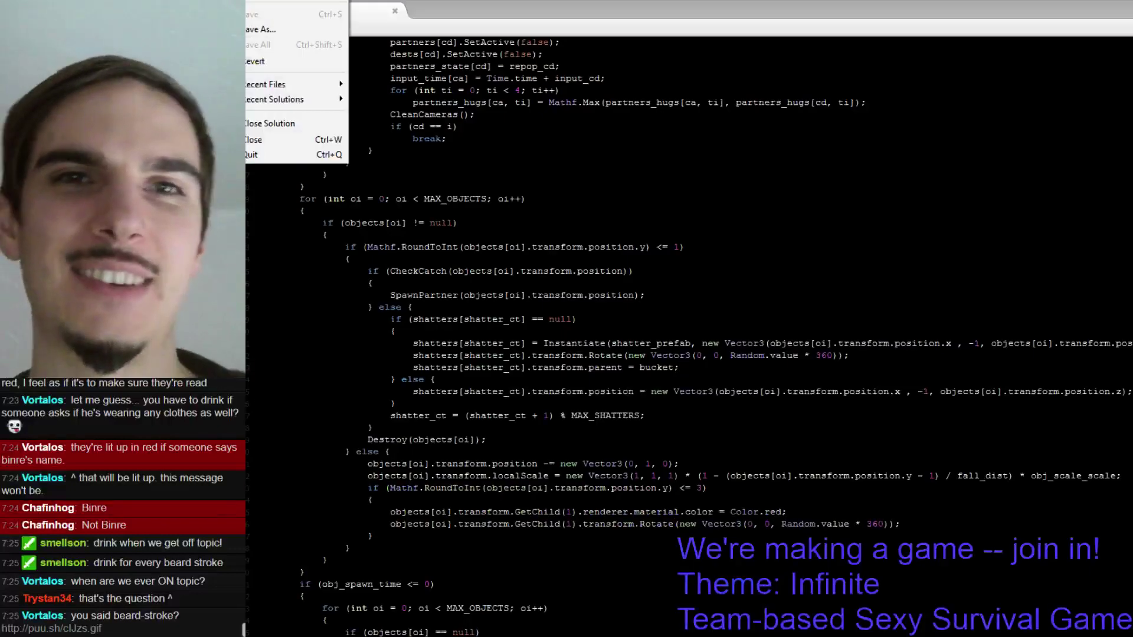
pyautogui.press('Escape')
pyautogui.hotkey('ctrl', 'o')
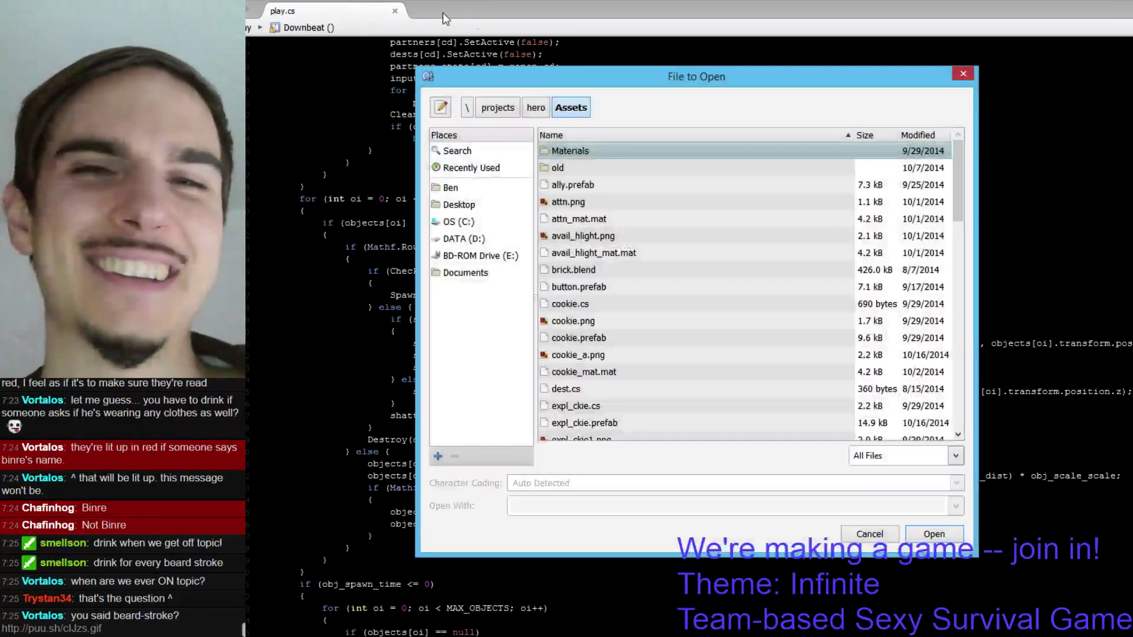
pyautogui.click(473, 208)
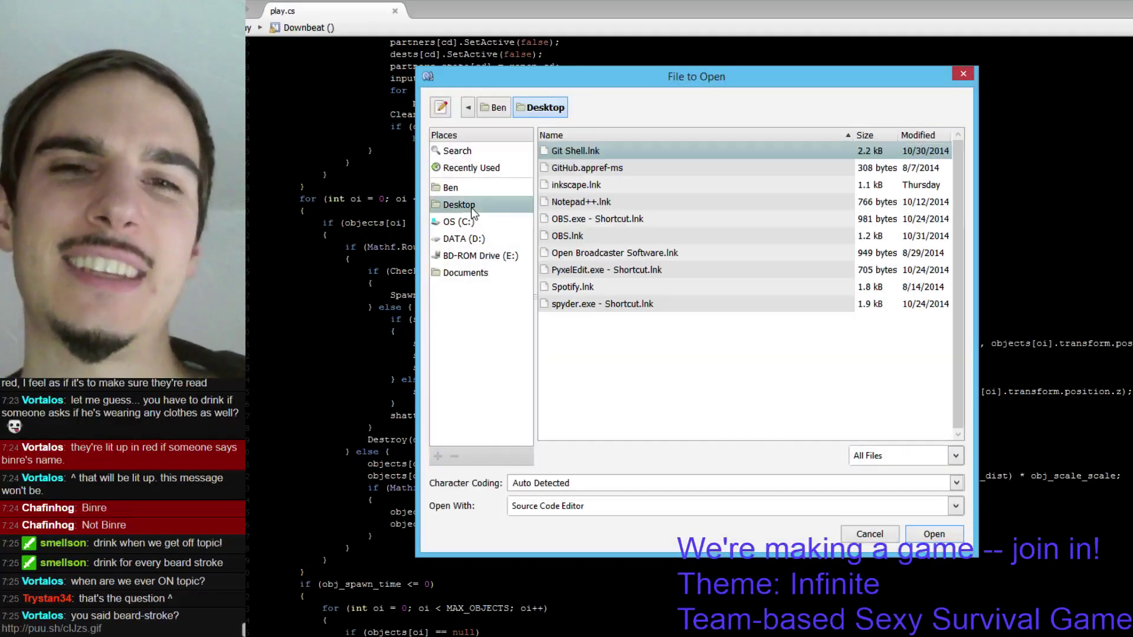
pyautogui.click(473, 224)
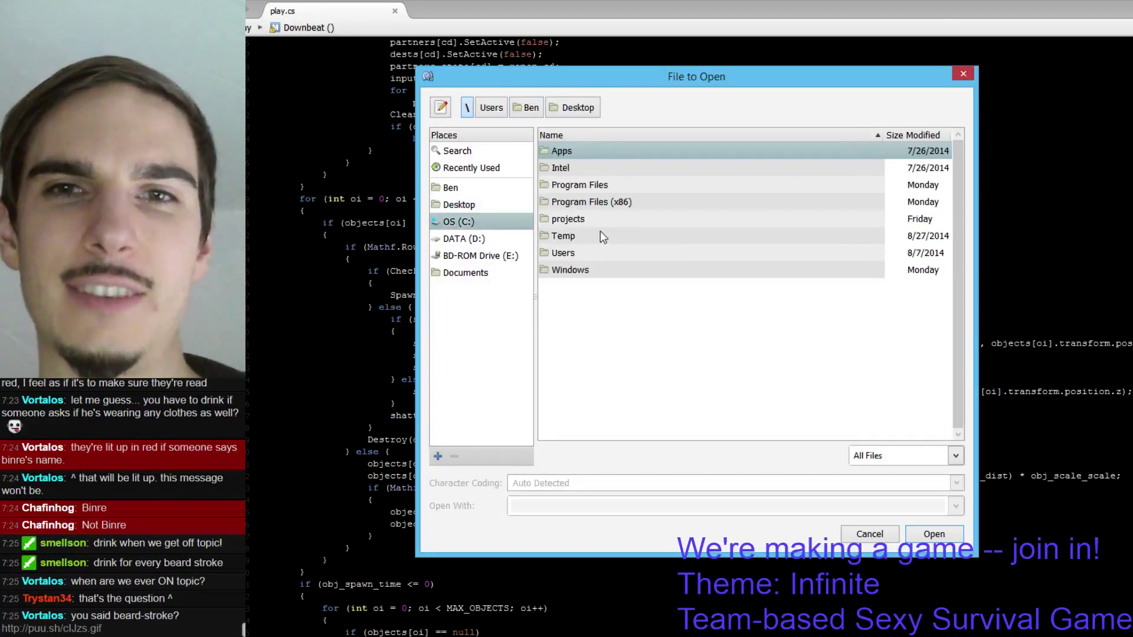
pyautogui.doubleClick(579, 221)
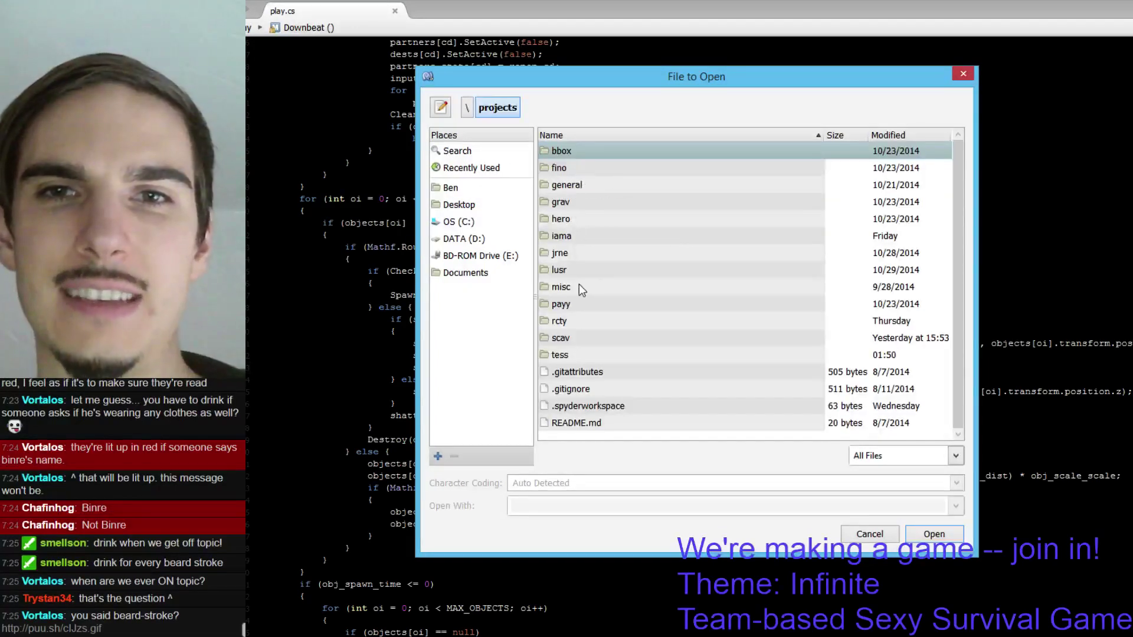
pyautogui.doubleClick(561, 322)
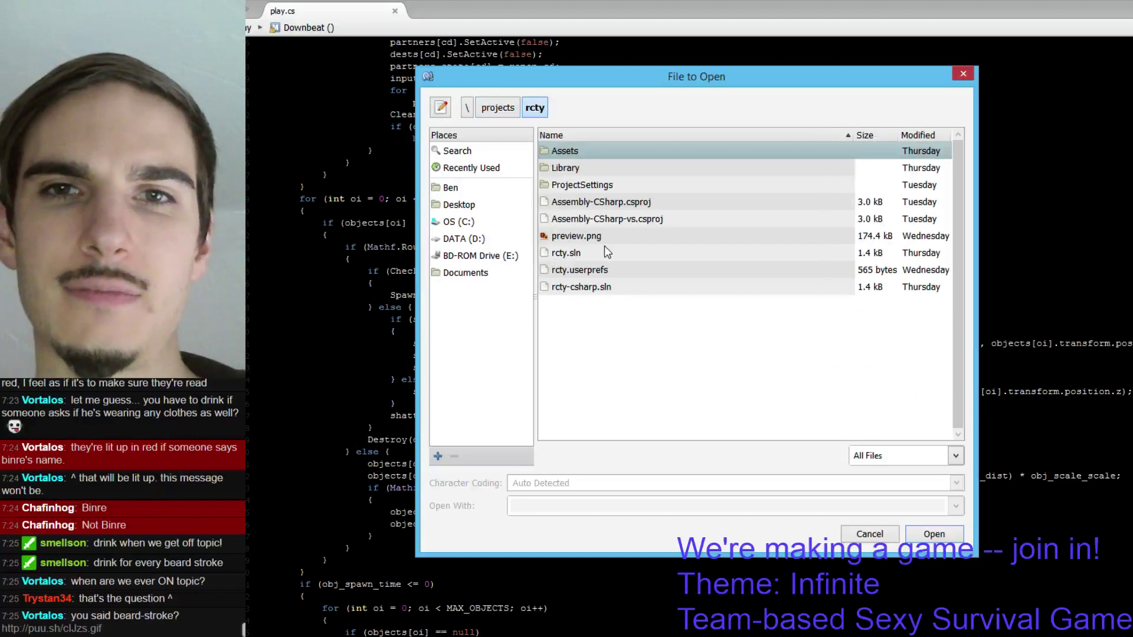
pyautogui.doubleClick(585, 156)
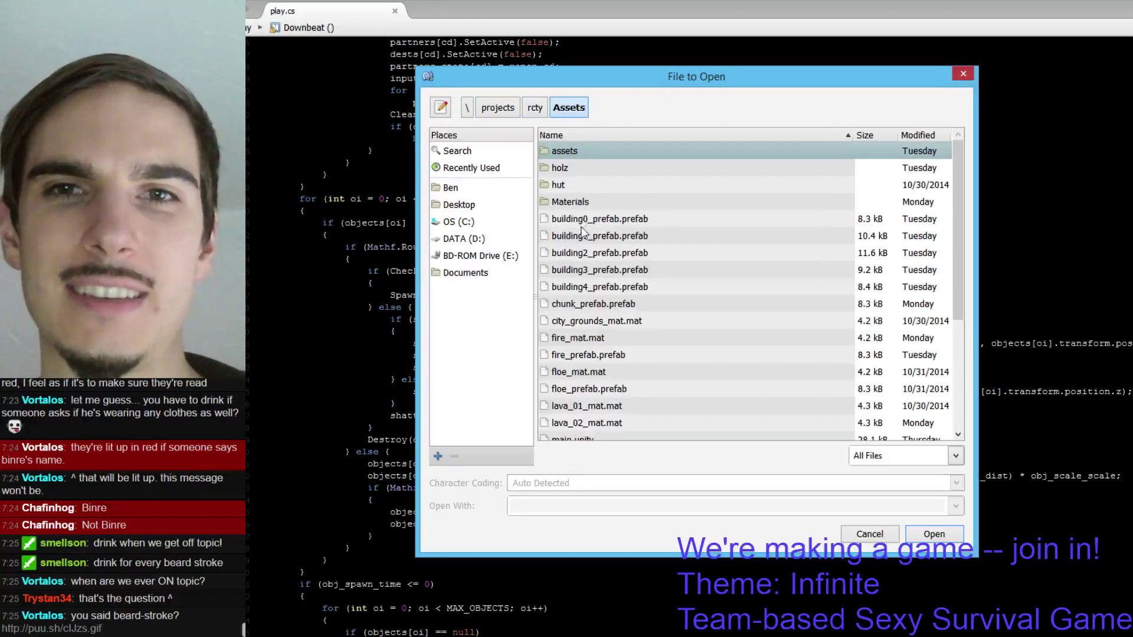
pyautogui.scroll(-5, 595, 230)
pyautogui.doubleClick(573, 349)
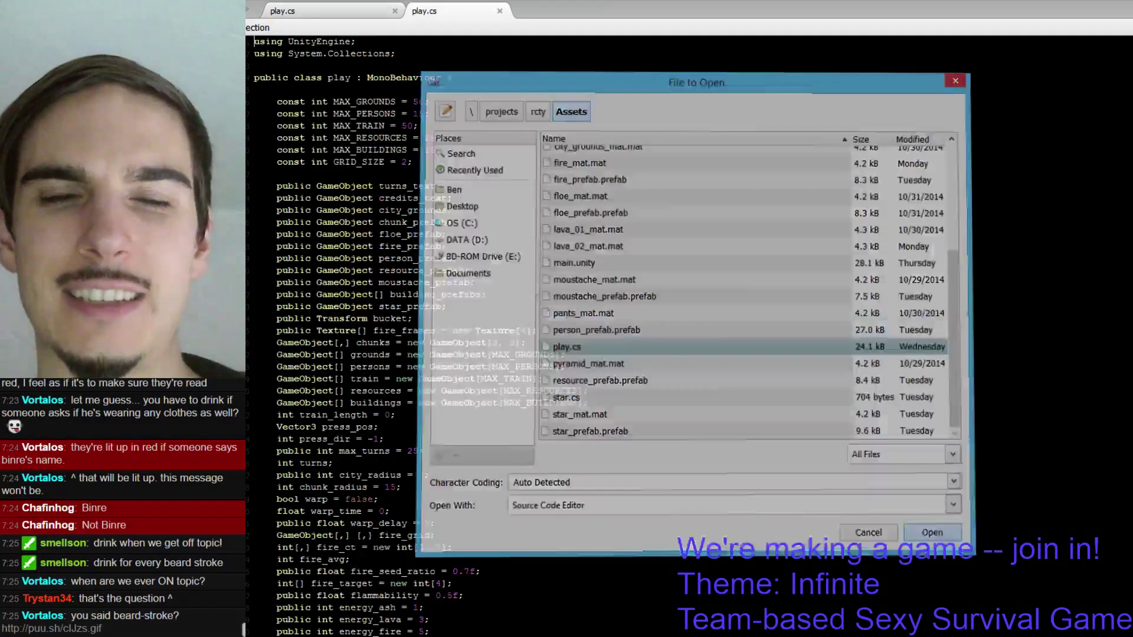
# - Scroll through the rcty project's play.cs code for reference
pyautogui.scroll(-14, 550, 207)
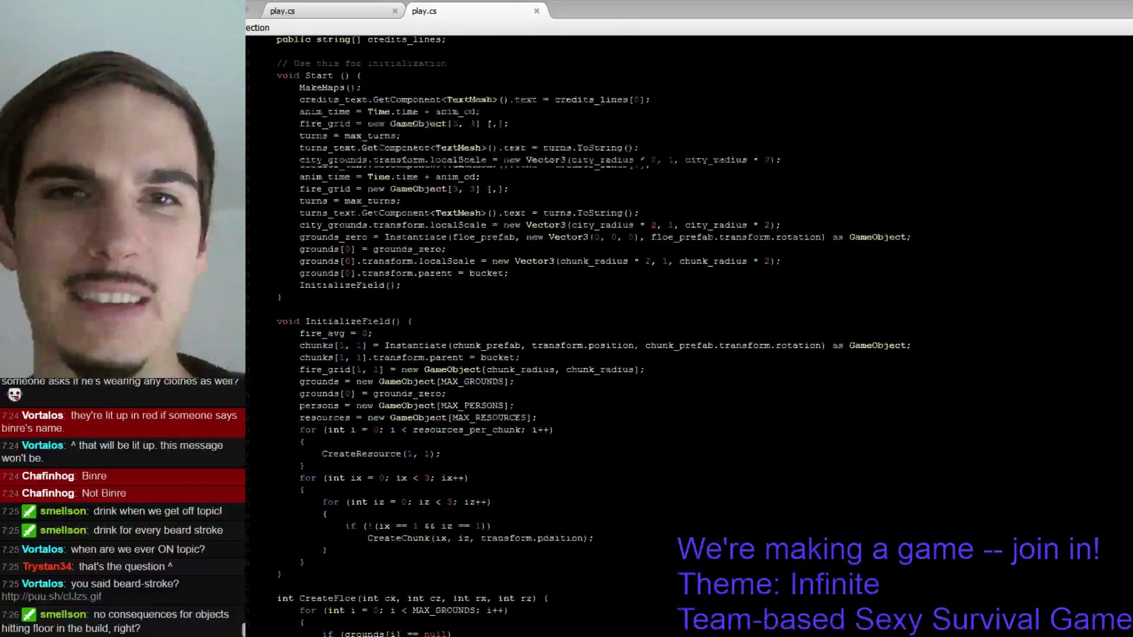
pyautogui.scroll(-13, 550, 206)
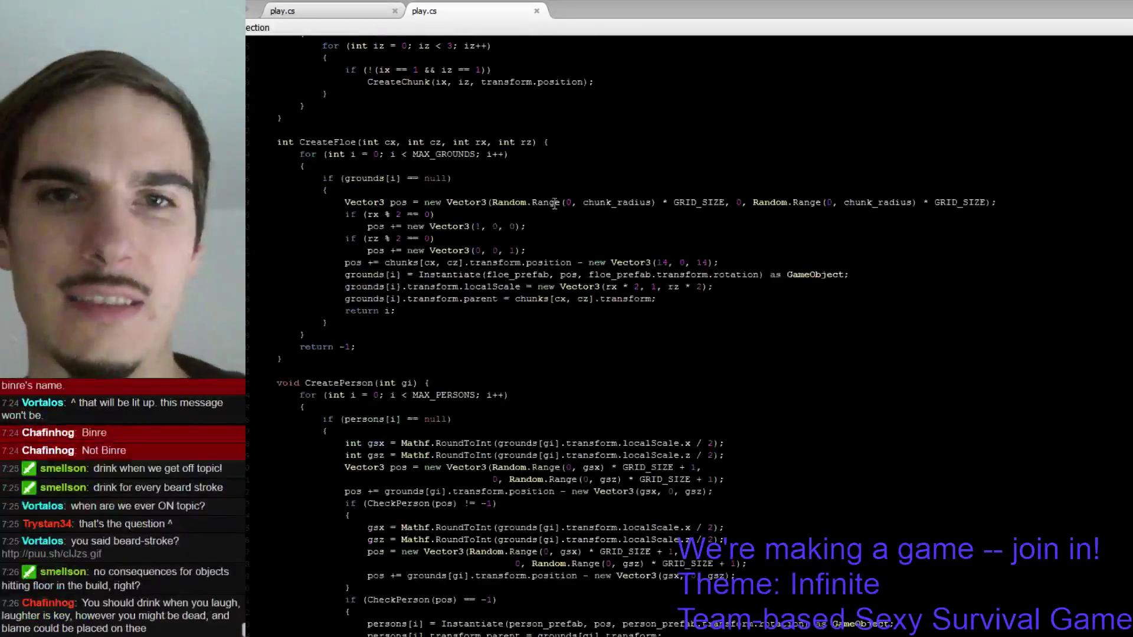
pyautogui.scroll(-9, 555, 204)
pyautogui.scroll(-2, 555, 203)
pyautogui.scroll(-4, 555, 202)
pyautogui.scroll(-5, 555, 200)
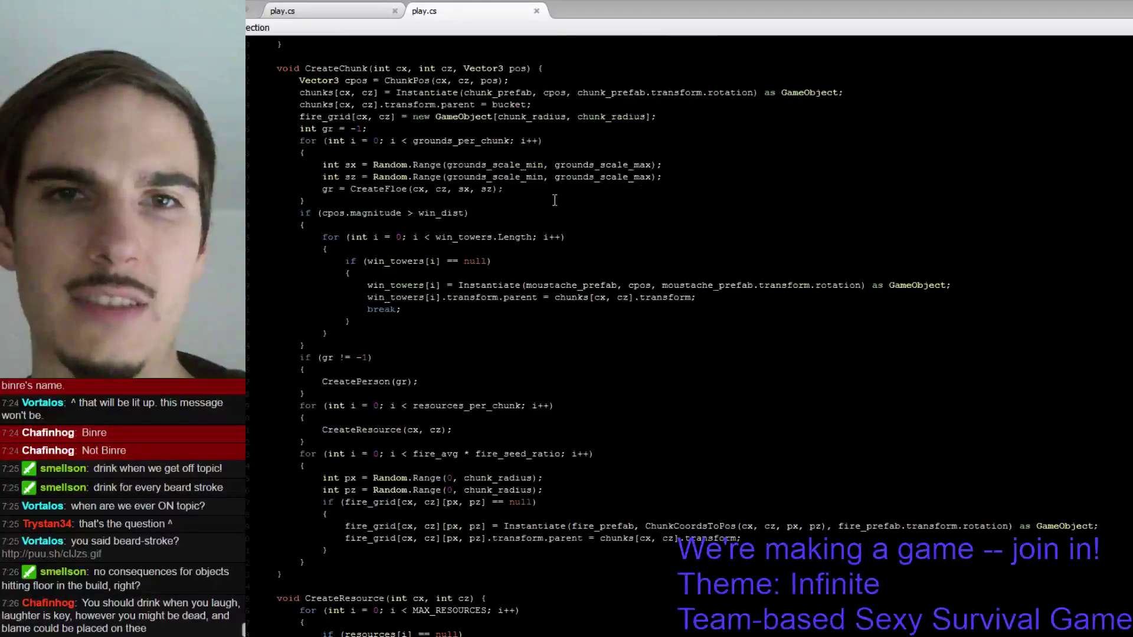
pyautogui.scroll(-9, 555, 200)
pyautogui.scroll(-2, 555, 200)
pyautogui.scroll(-8, 555, 200)
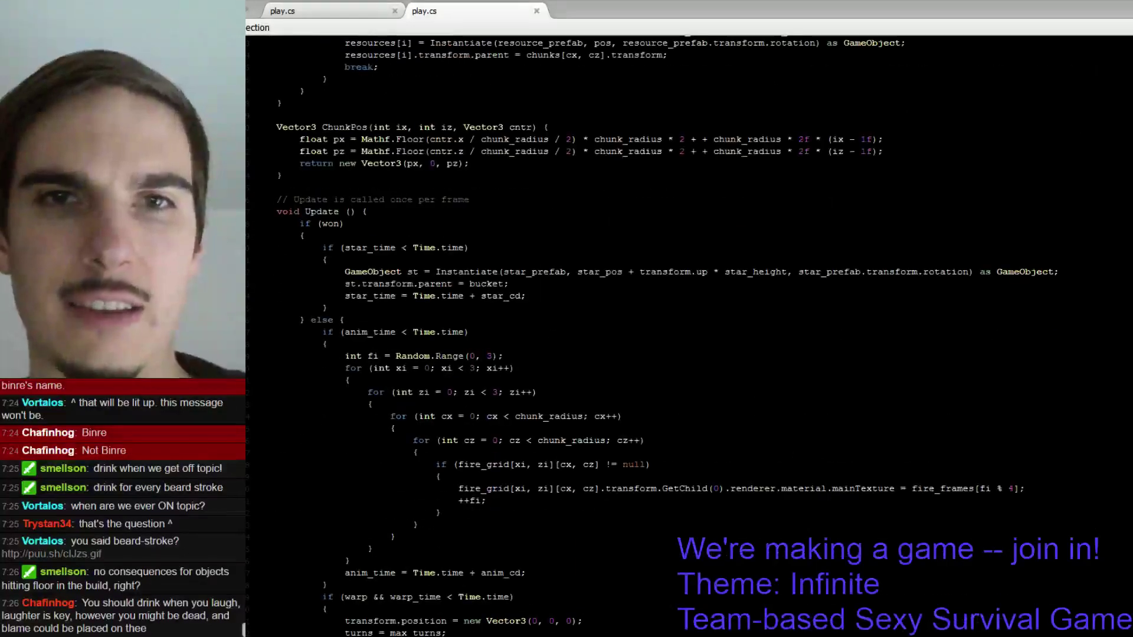
pyautogui.scroll(-2, 556, 197)
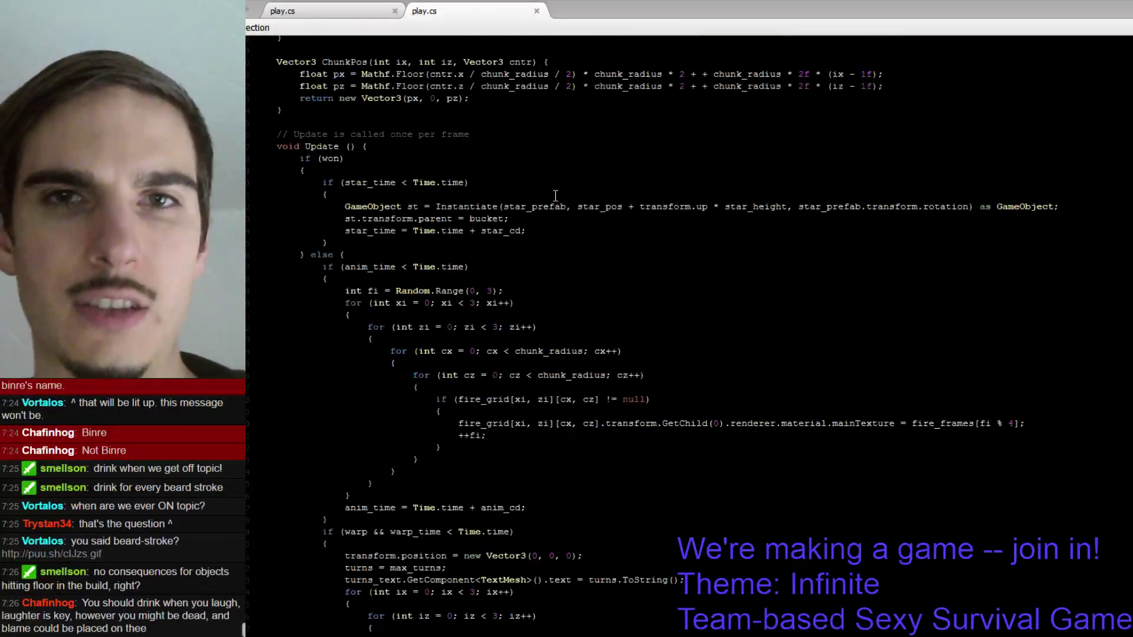
pyautogui.scroll(-2, 555, 196)
pyautogui.scroll(7, 556, 194)
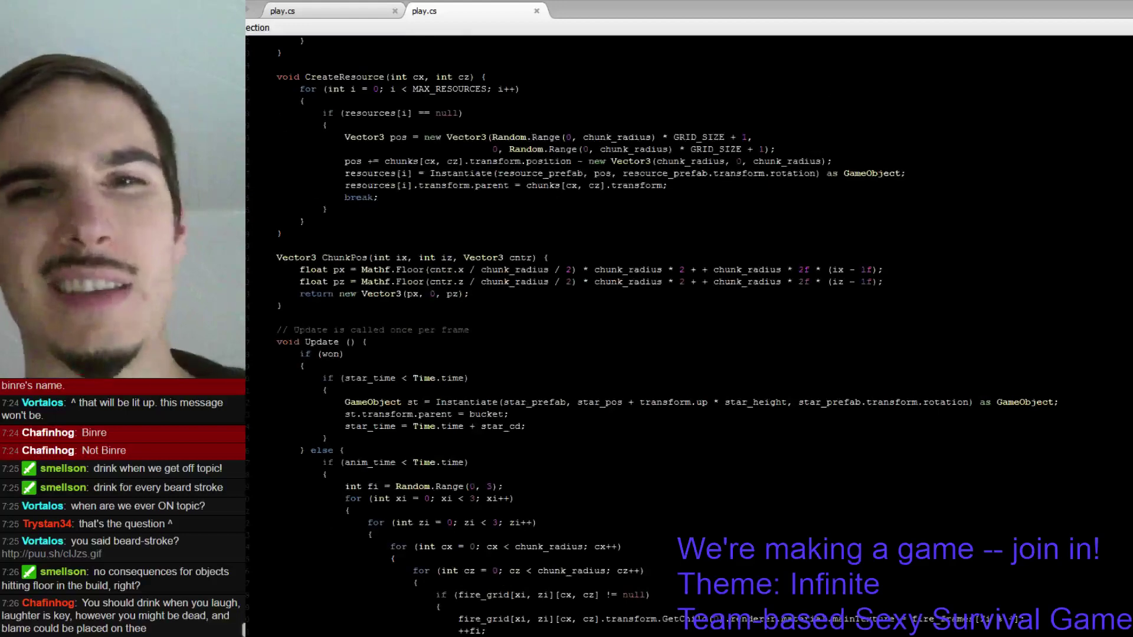
pyautogui.scroll(-2, 555, 193)
pyautogui.scroll(-4, 555, 193)
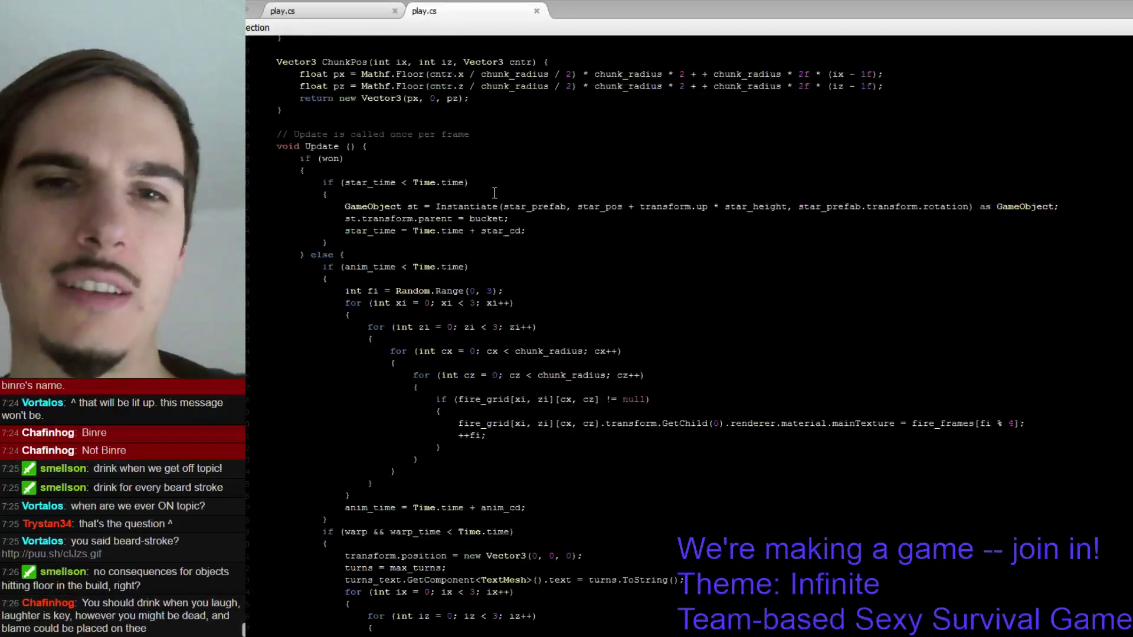
pyautogui.scroll(-4, 494, 190)
pyautogui.scroll(-2, 494, 191)
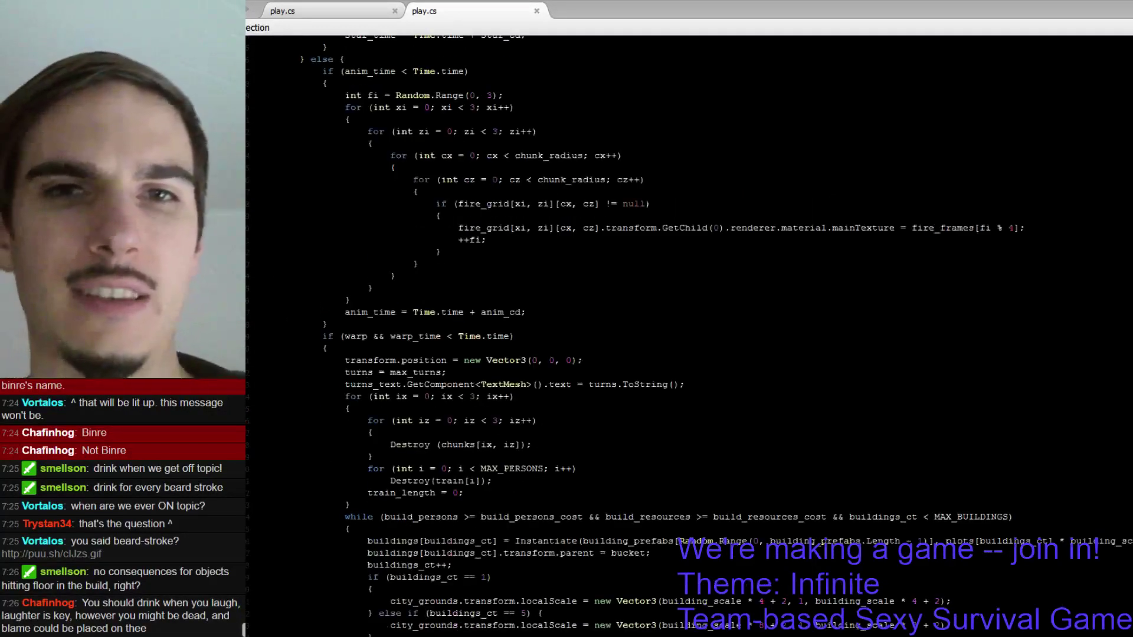
pyautogui.scroll(6, 503, 238)
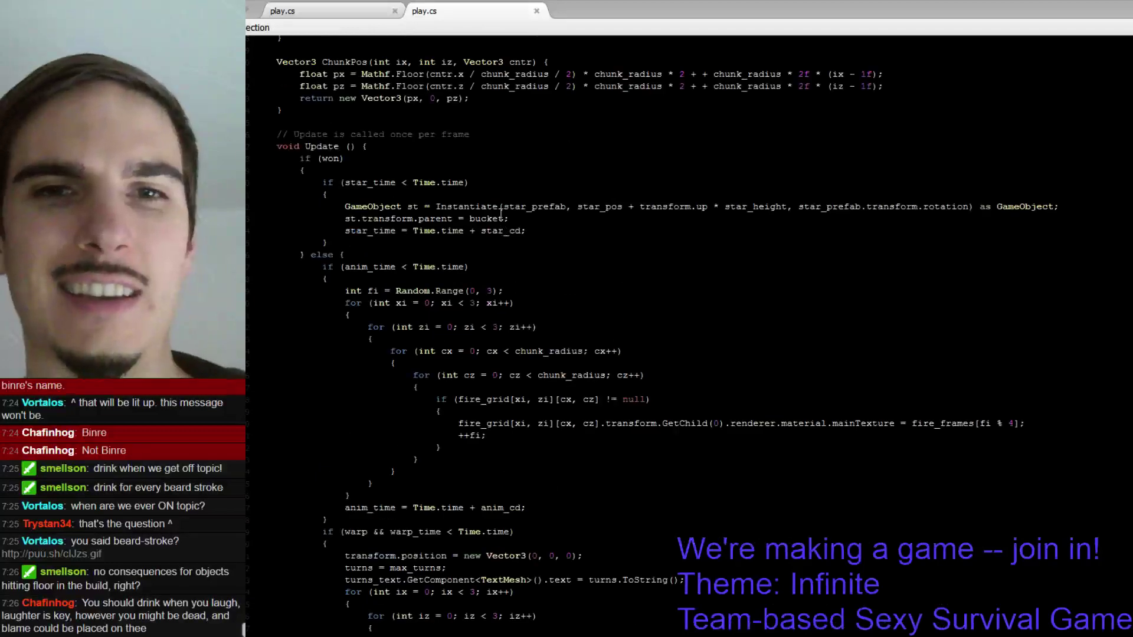
pyautogui.scroll(-7, 501, 212)
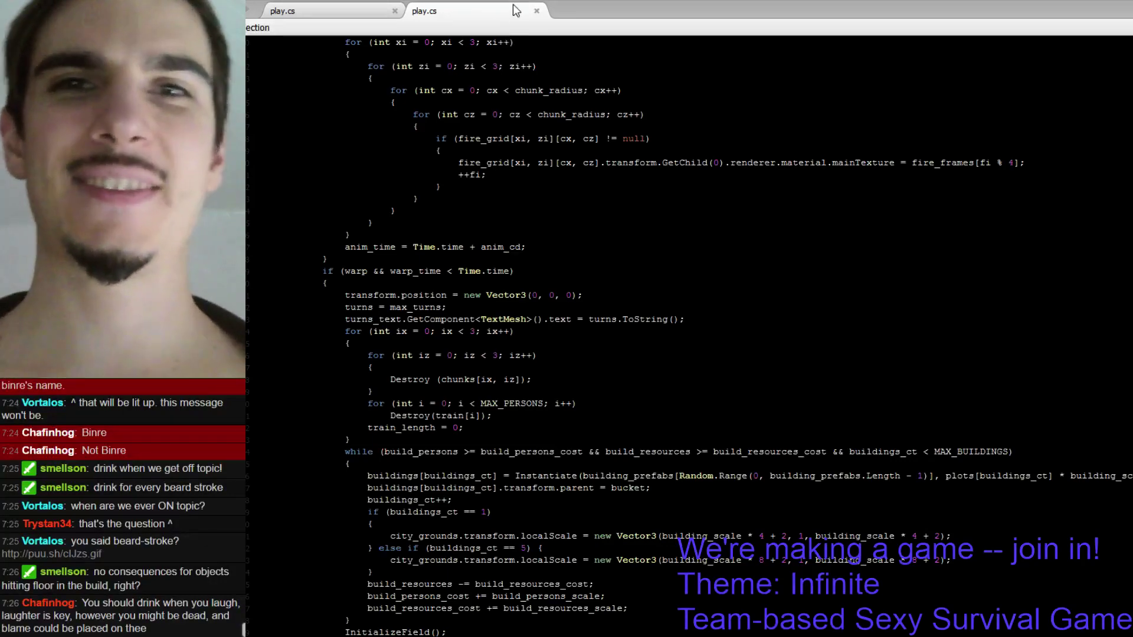
# - Close the duplicate play.cs tab and return to Unity's view of the cloud grid
pyautogui.click(538, 12)
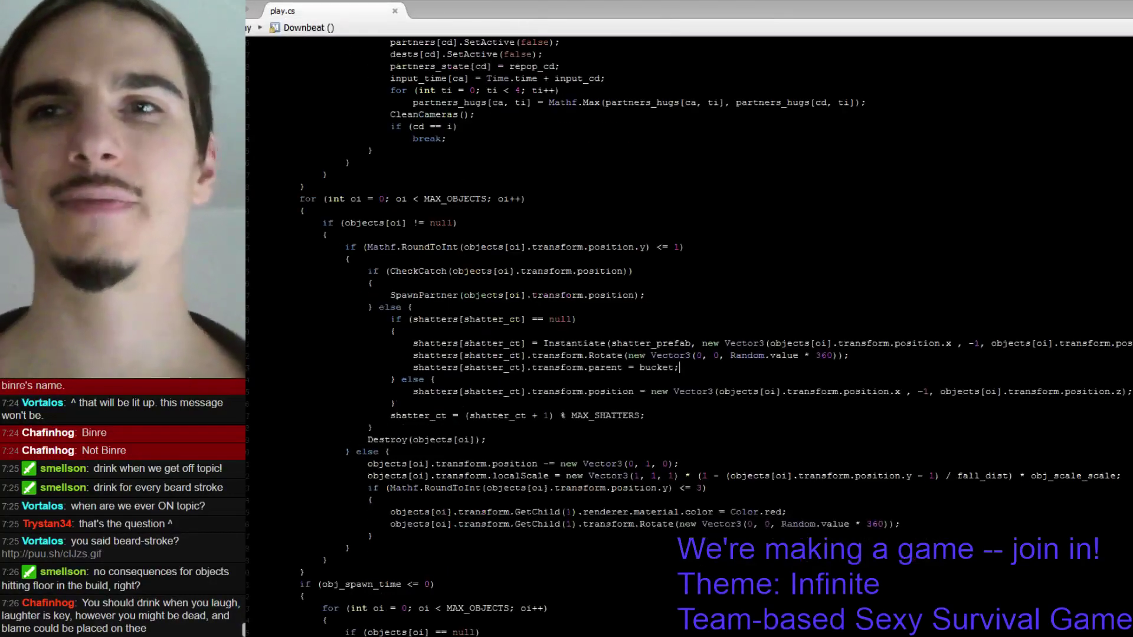
pyautogui.hotkey('alt', 'Tab')
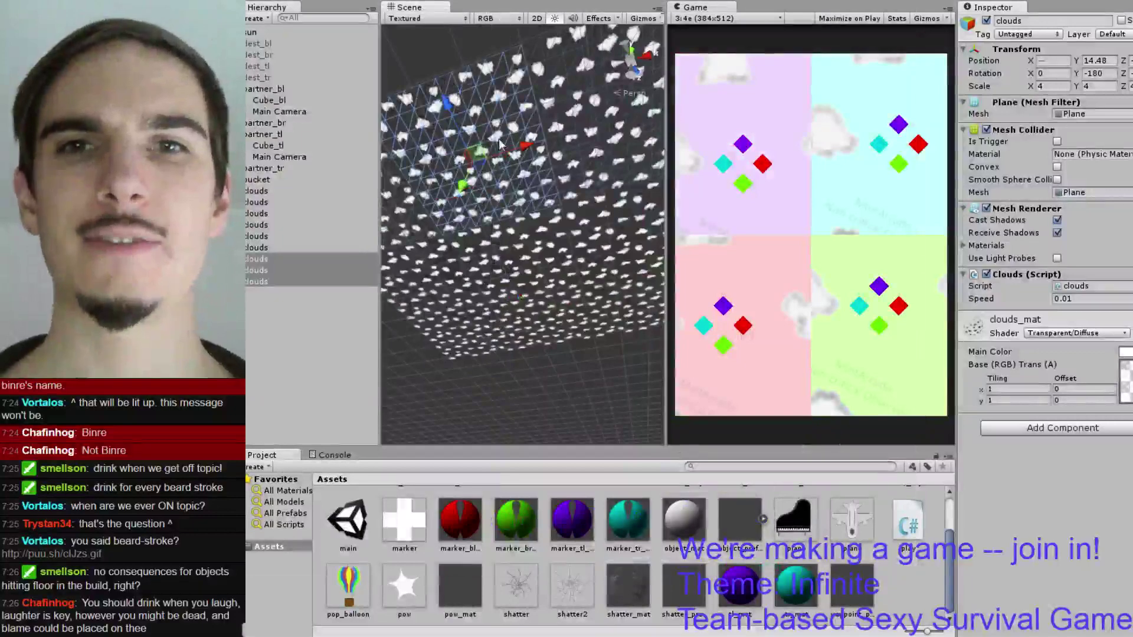
pyautogui.moveTo(451, 84)
pyautogui.mouseDown(button='right')
pyautogui.moveTo(550, 222)
pyautogui.moveTo(523, 208)
pyautogui.moveTo(540, 266)
pyautogui.moveTo(521, 224)
pyautogui.mouseUp(button='right')
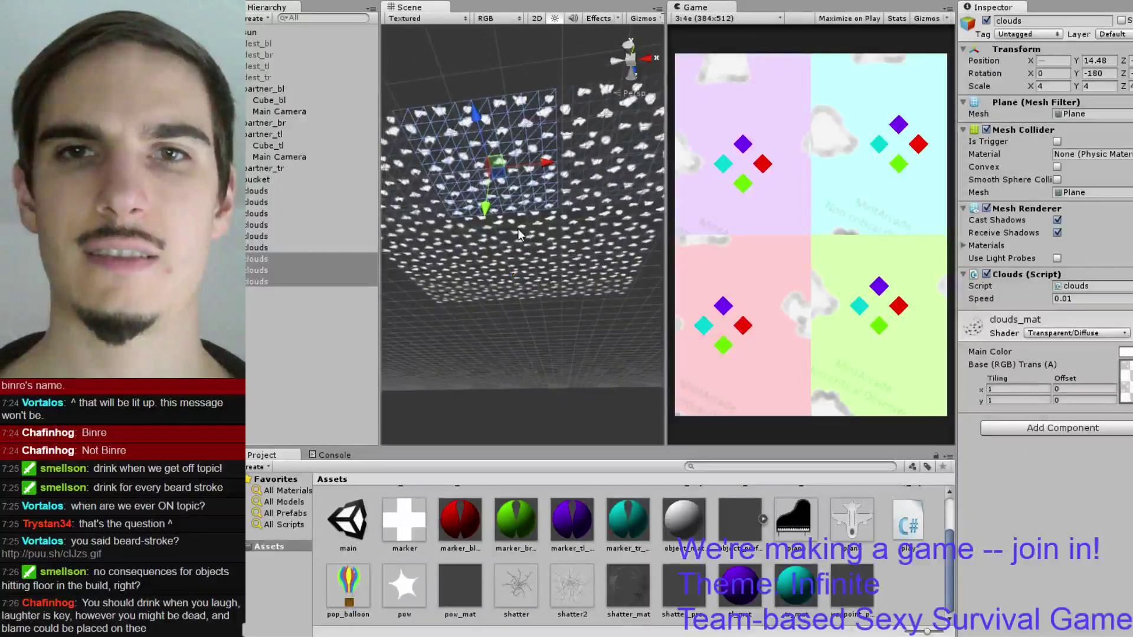
# - Select three adjacent cloud planes, starting from the first clouds object in the Hierarchy
pyautogui.click(530, 273)
pyautogui.click(525, 202)
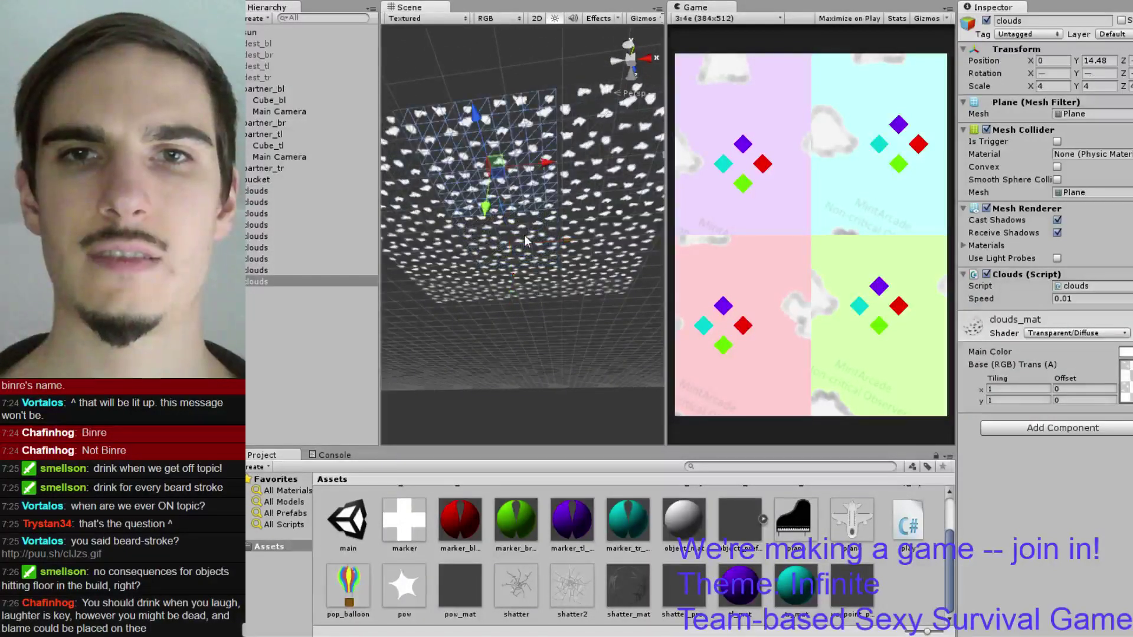
pyautogui.keyDown('shift'); pyautogui.click(528, 269); pyautogui.keyUp('shift')
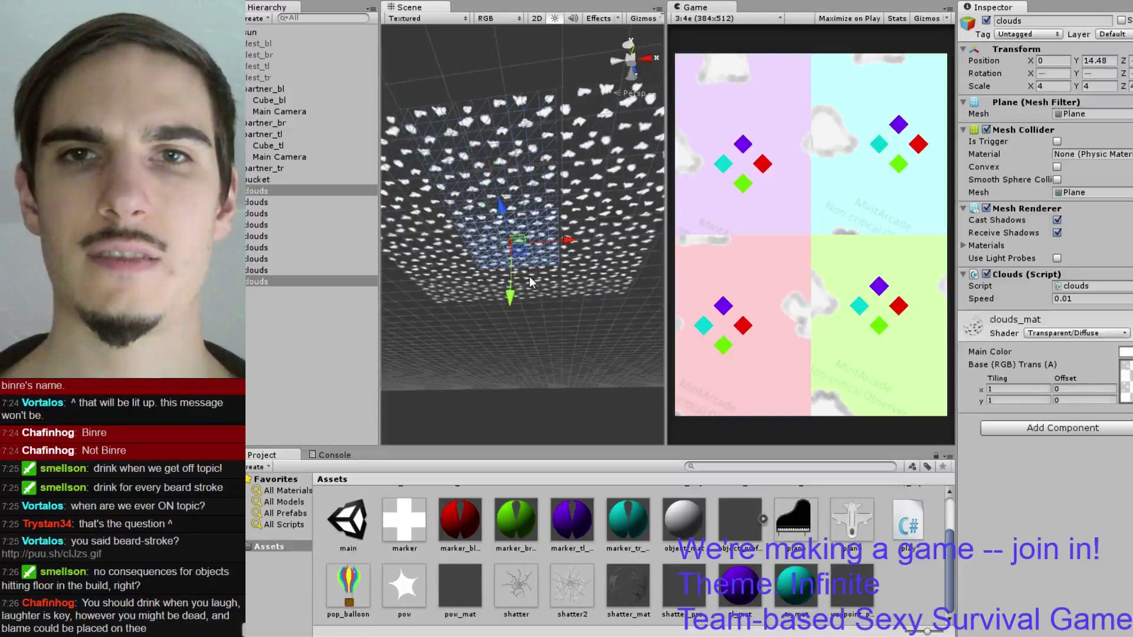
pyautogui.click(269, 193)
pyautogui.keyDown('shift'); pyautogui.click(269, 202); pyautogui.keyUp('shift')
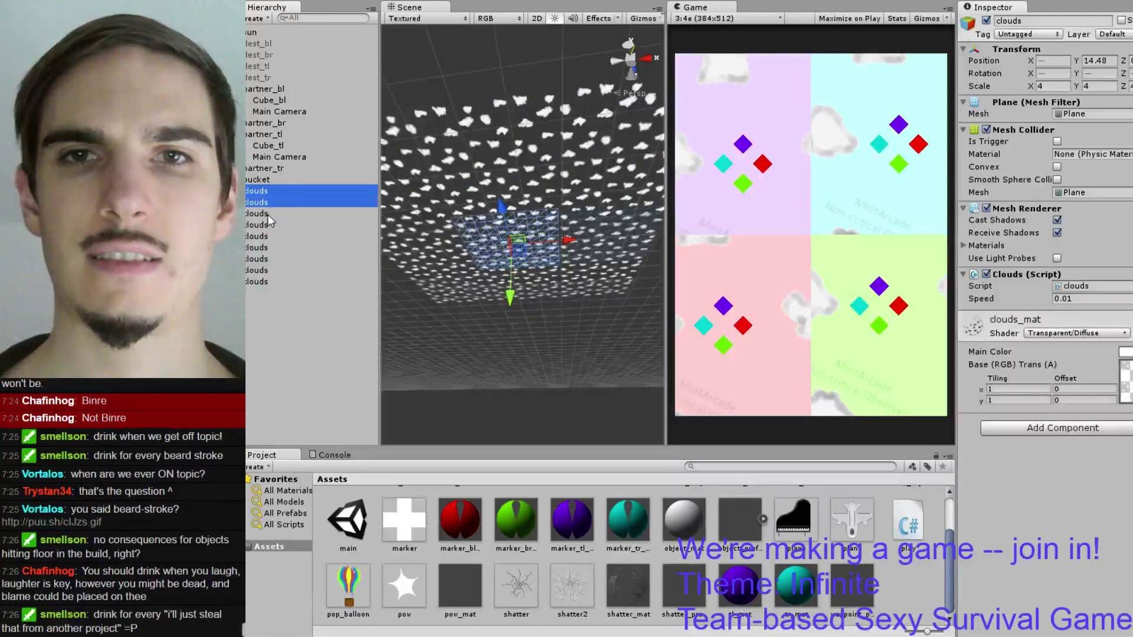
pyautogui.keyDown('shift'); pyautogui.click(267, 214); pyautogui.keyUp('shift')
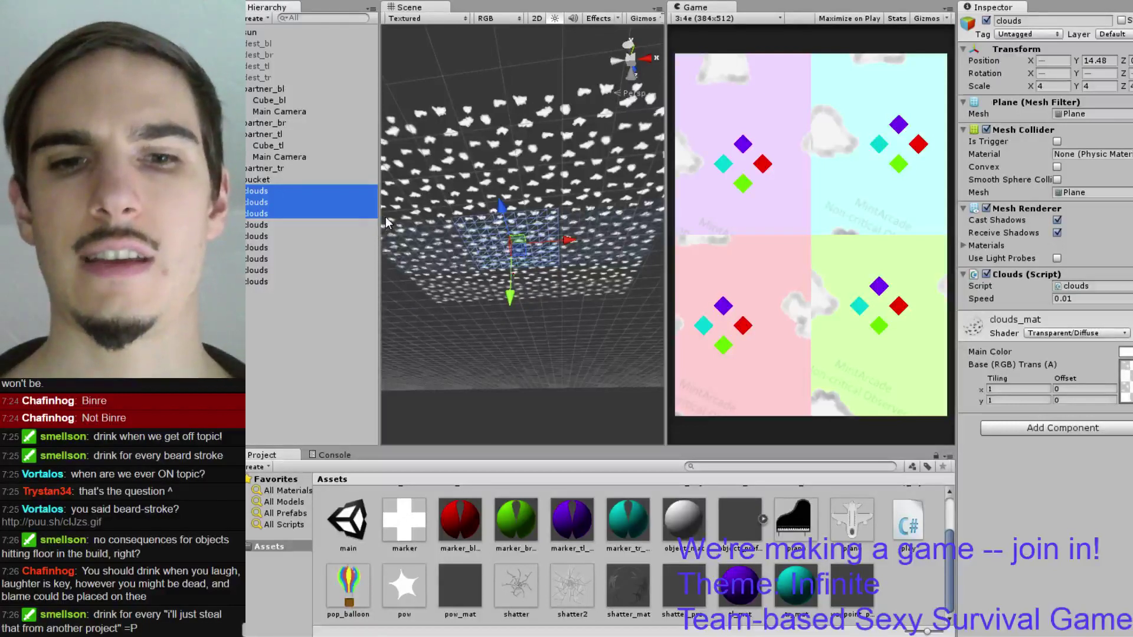
# - Duplicate the three cloud planes twice, shifting each set of copies to a new Position Z
pyautogui.hotkey('ctrl', 'd')
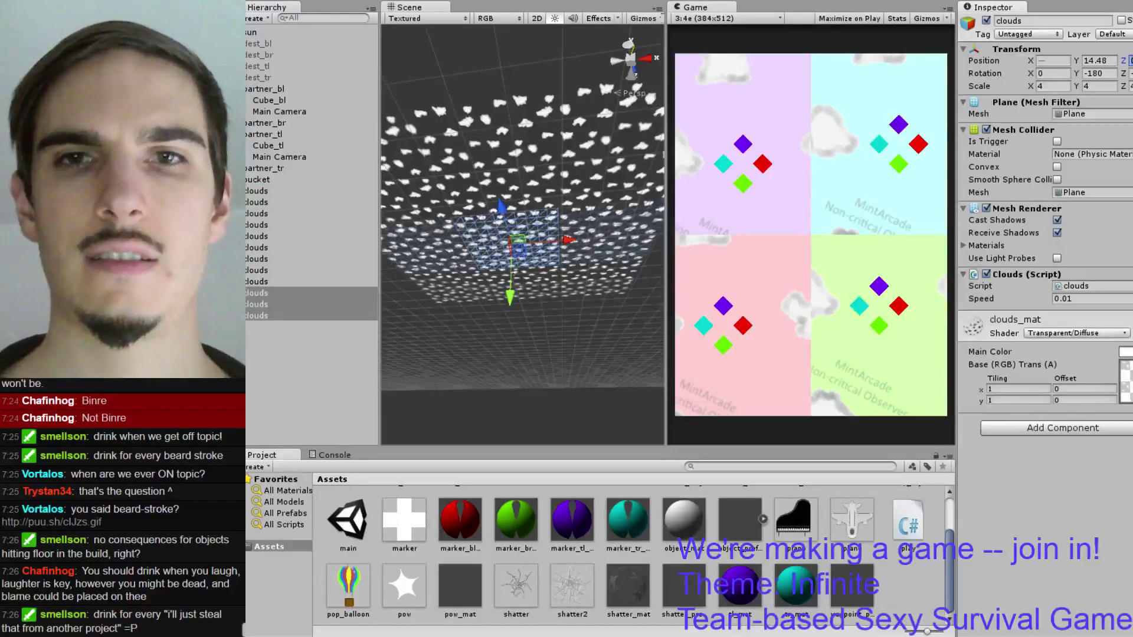
pyautogui.press('Return')
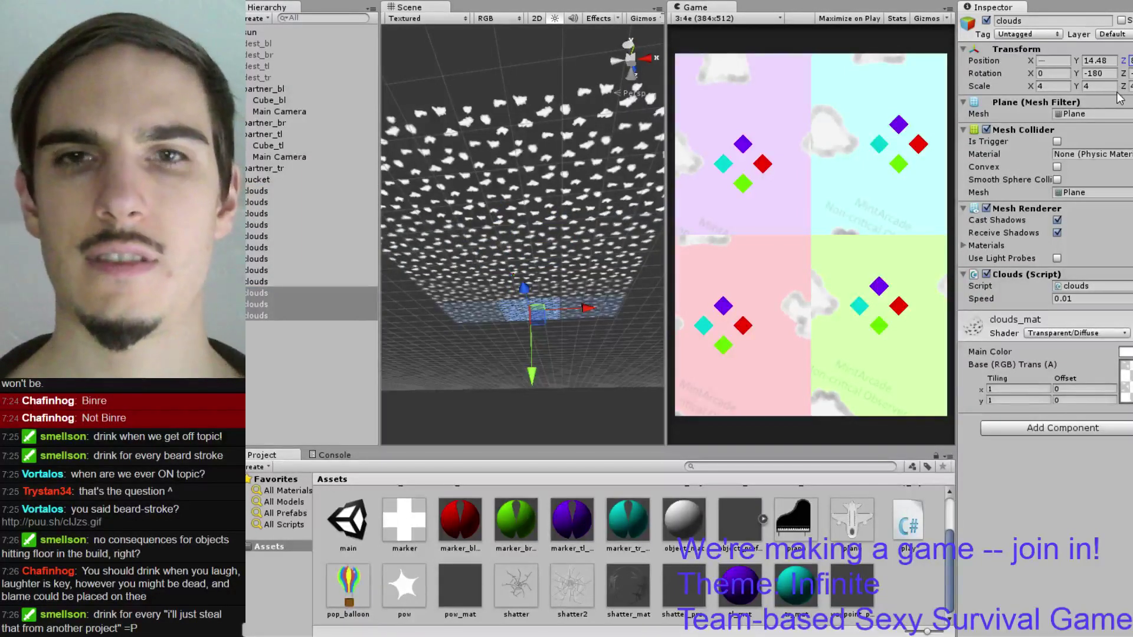
pyautogui.press('Return')
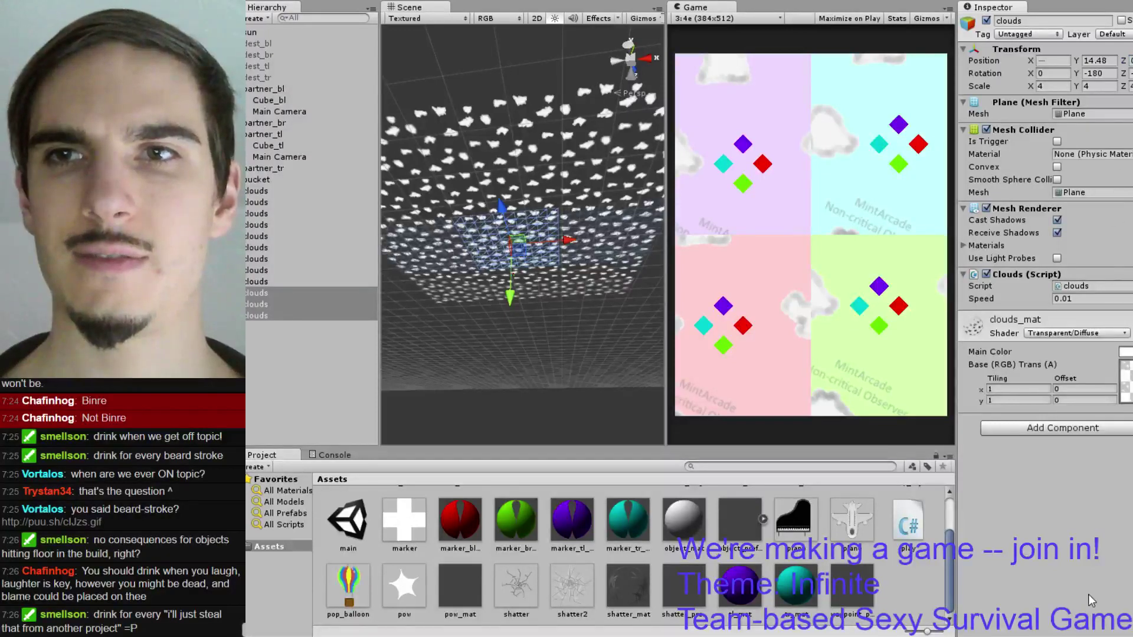
pyautogui.press('Return')
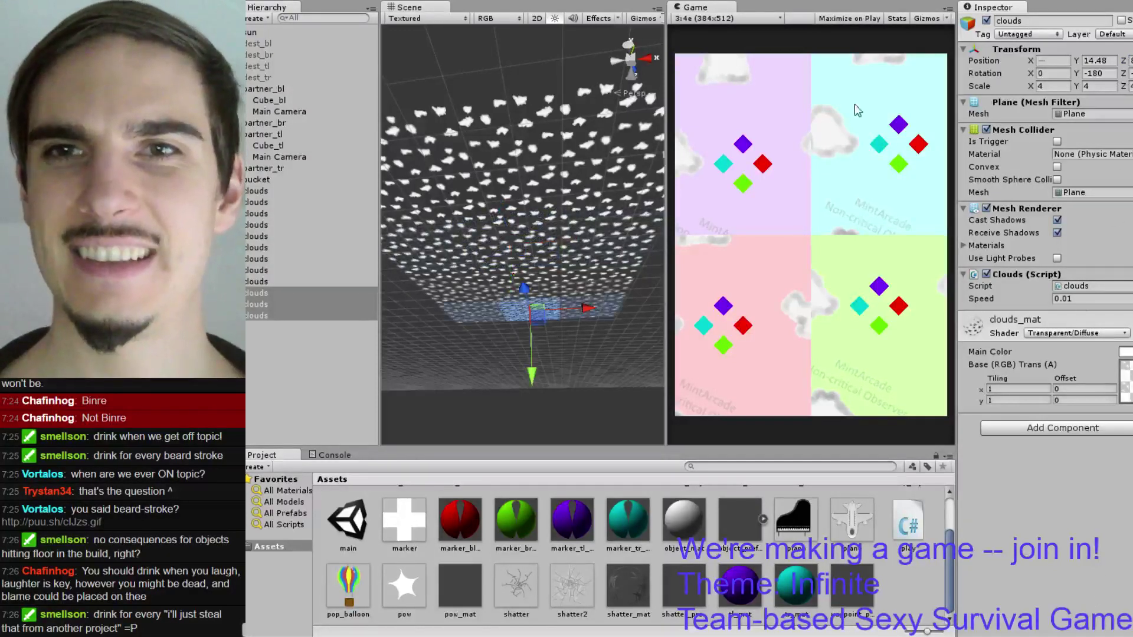
pyautogui.click(288, 372)
pyautogui.hotkey('ctrl', 'v')
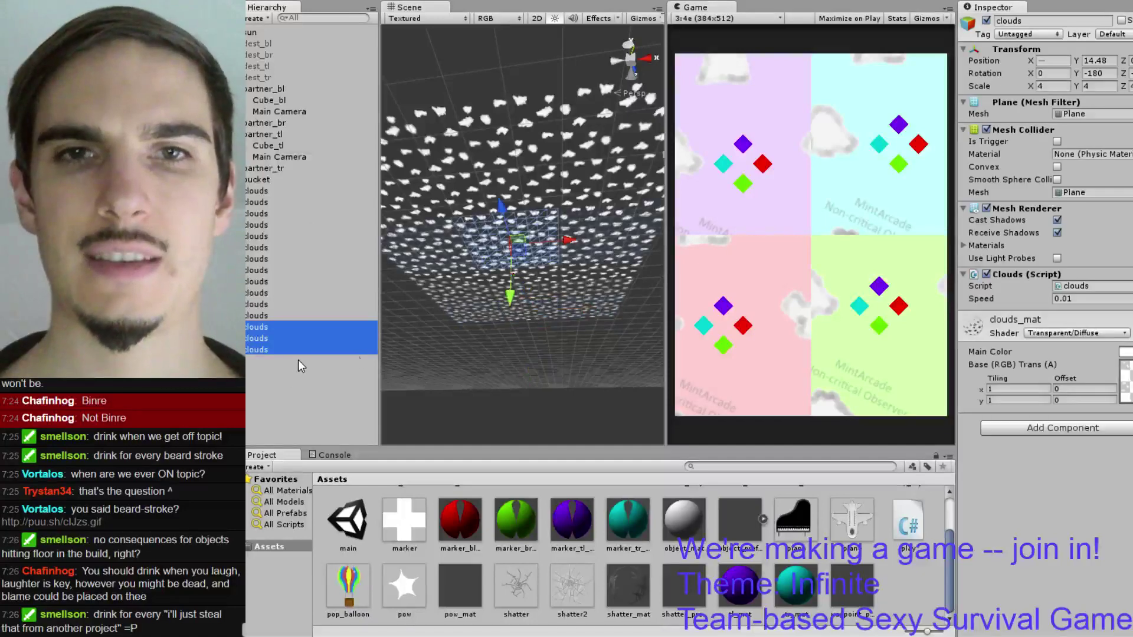
pyautogui.click(1128, 61)
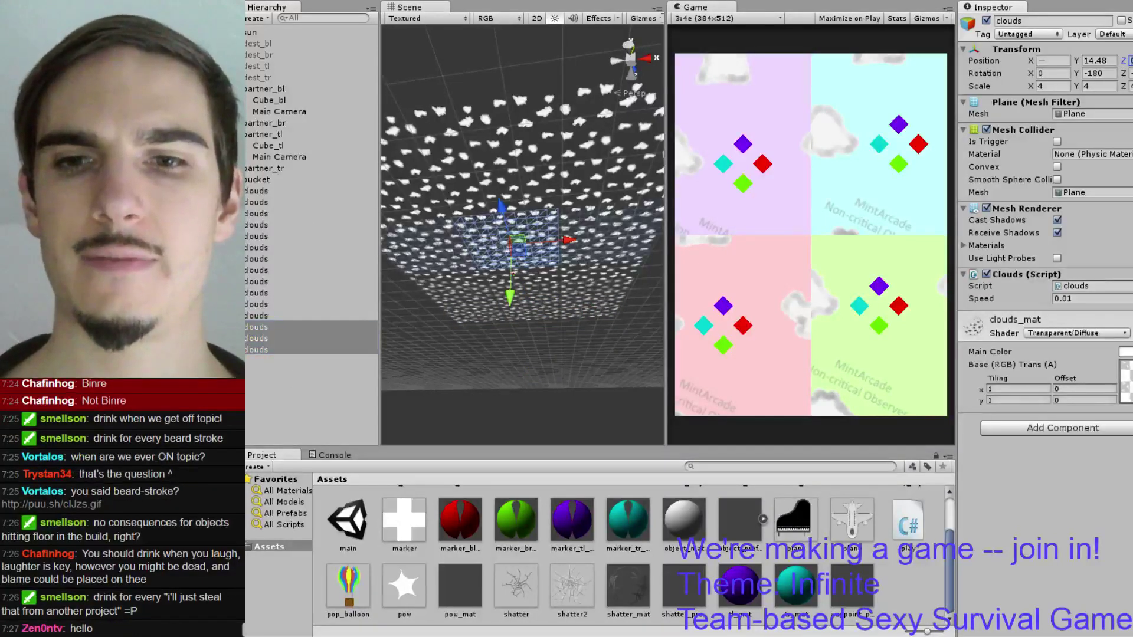
pyautogui.press('Return')
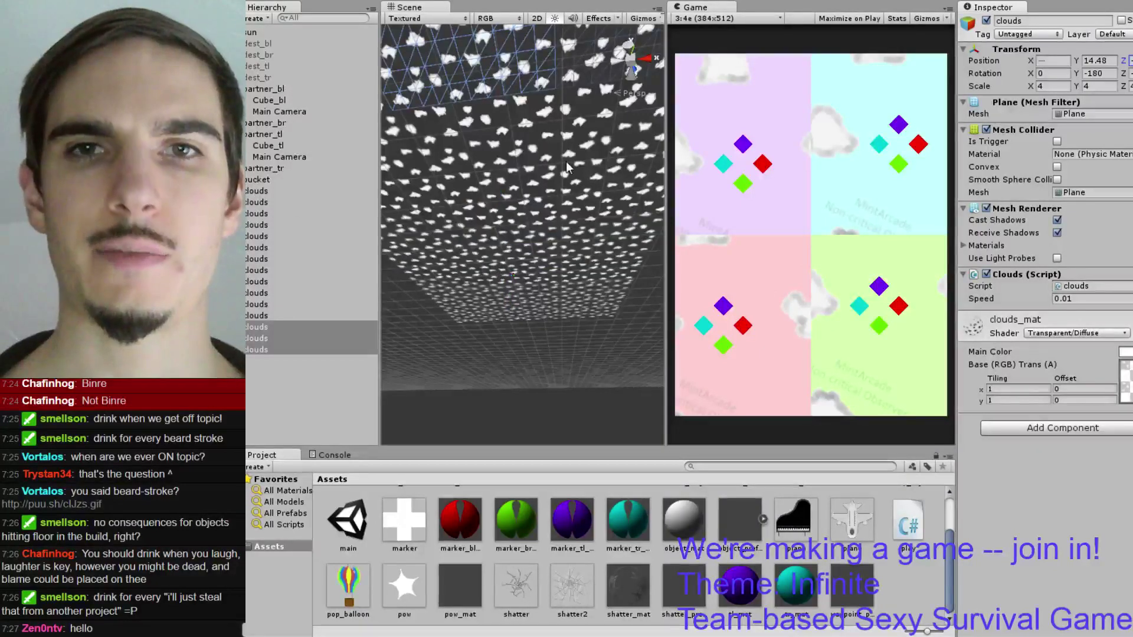
# - Orbit the scene and select five cloud planes to copy next
pyautogui.moveTo(558, 161); pyautogui.dragTo(561, 189, button='right')
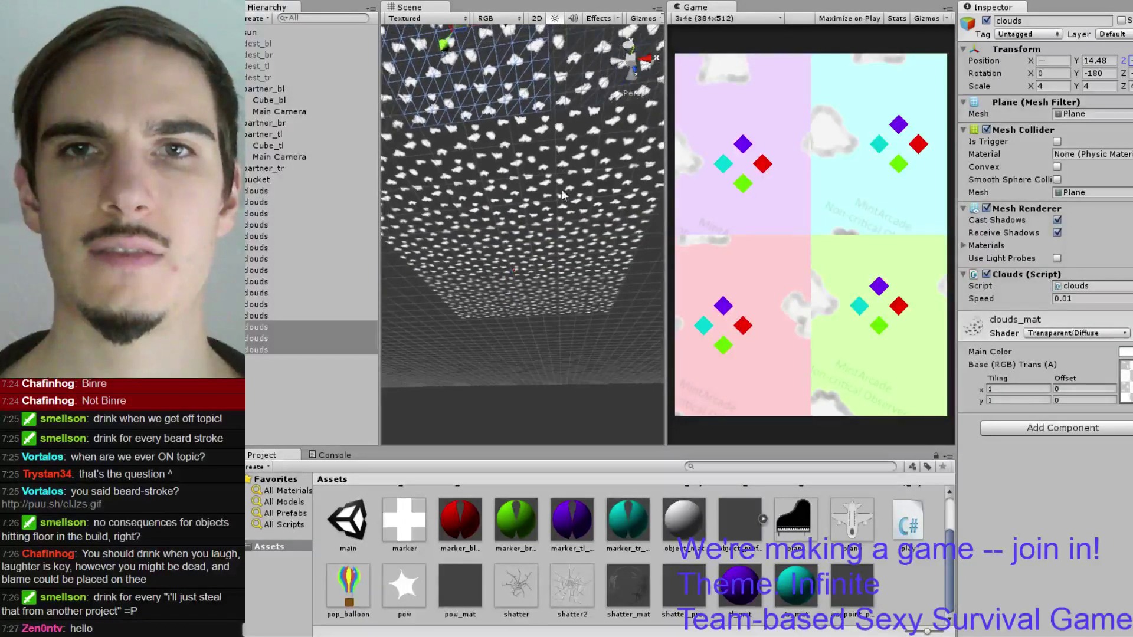
pyautogui.moveTo(570, 239); pyautogui.dragTo(547, 234, button='right')
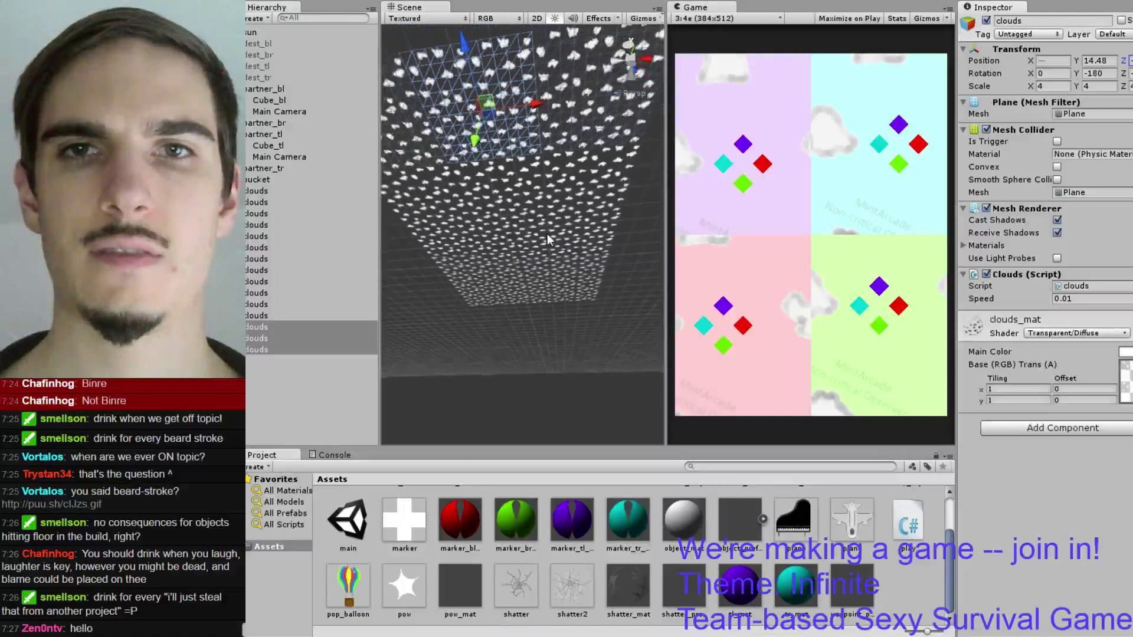
pyautogui.click(519, 154)
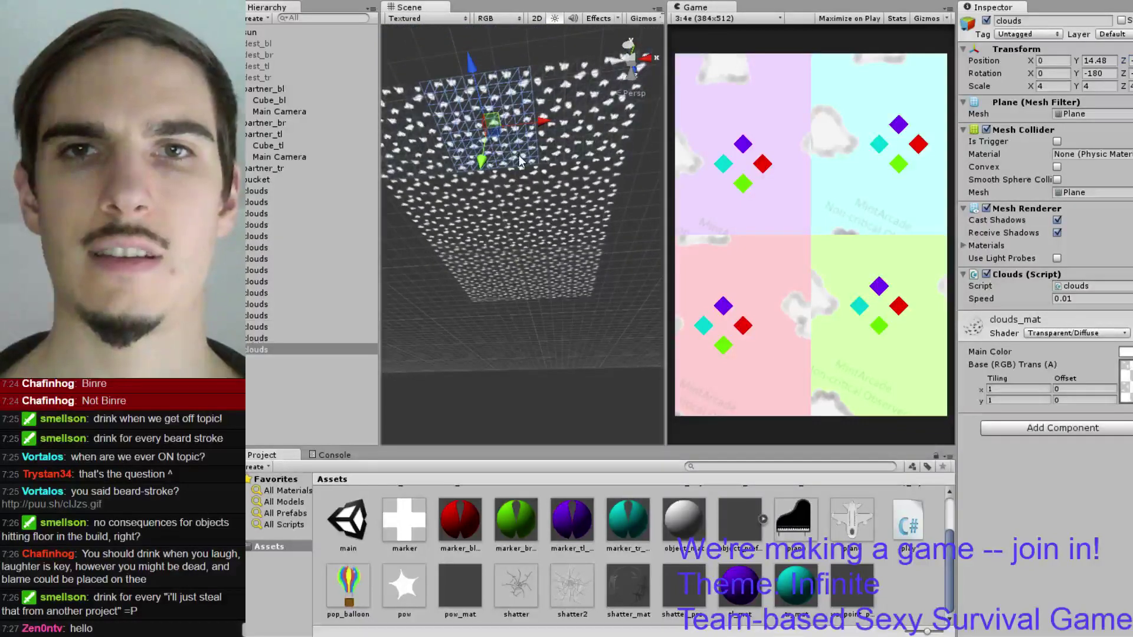
pyautogui.keyDown('shift'); pyautogui.click(519, 191); pyautogui.keyUp('shift')
pyautogui.keyDown('shift'); pyautogui.click(526, 231); pyautogui.keyUp('shift')
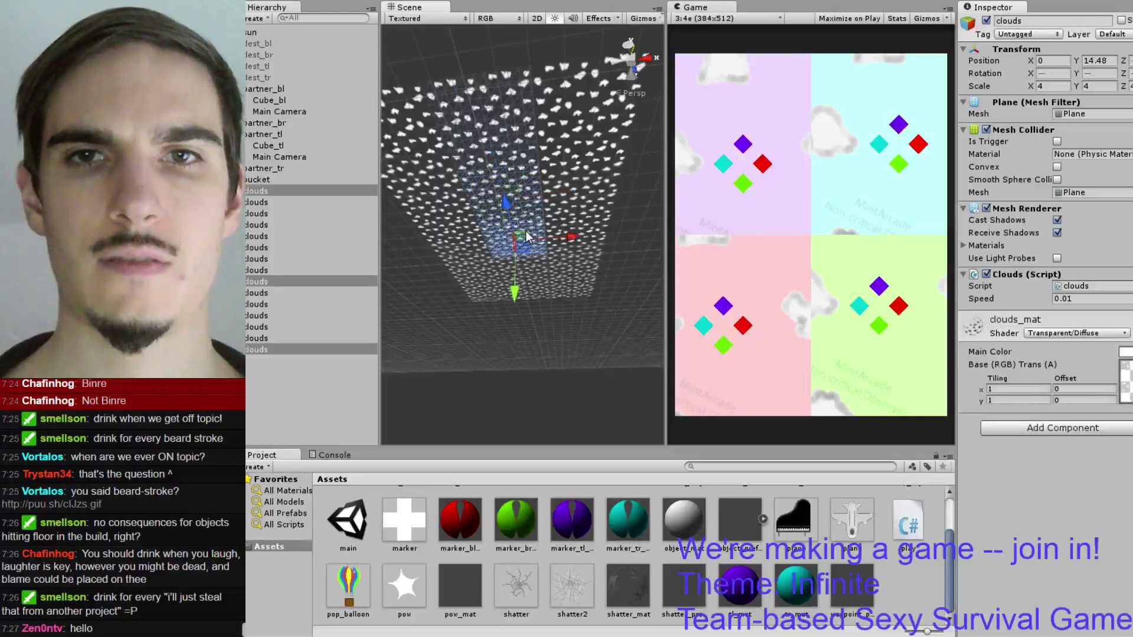
pyautogui.keyDown('shift'); pyautogui.click(538, 270); pyautogui.keyUp('shift')
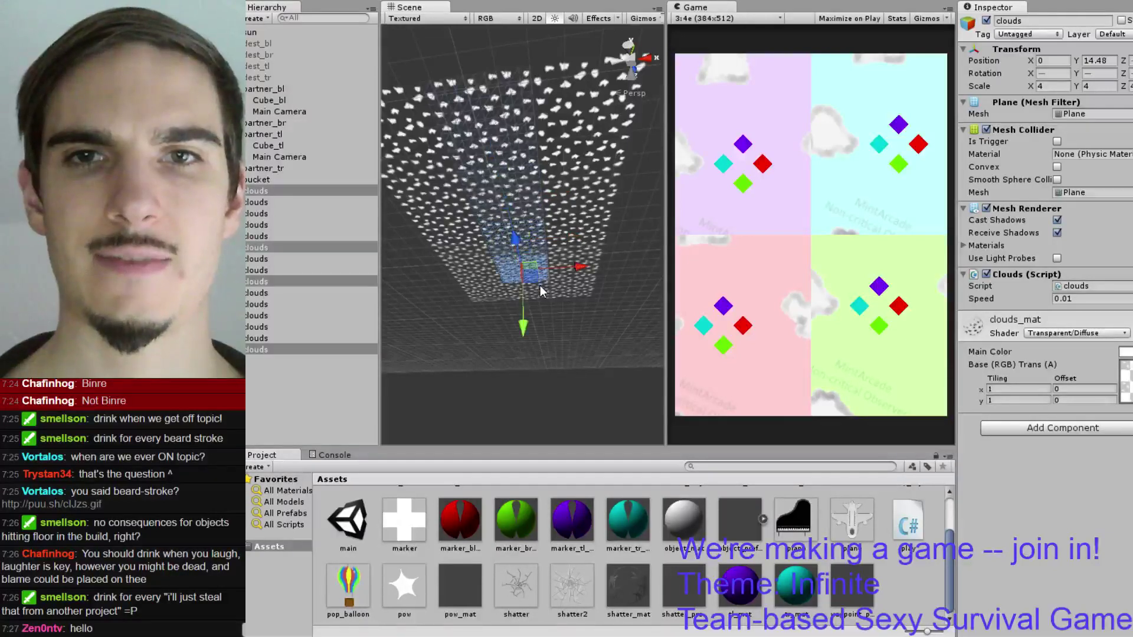
pyautogui.keyDown('shift'); pyautogui.click(540, 286); pyautogui.keyUp('shift')
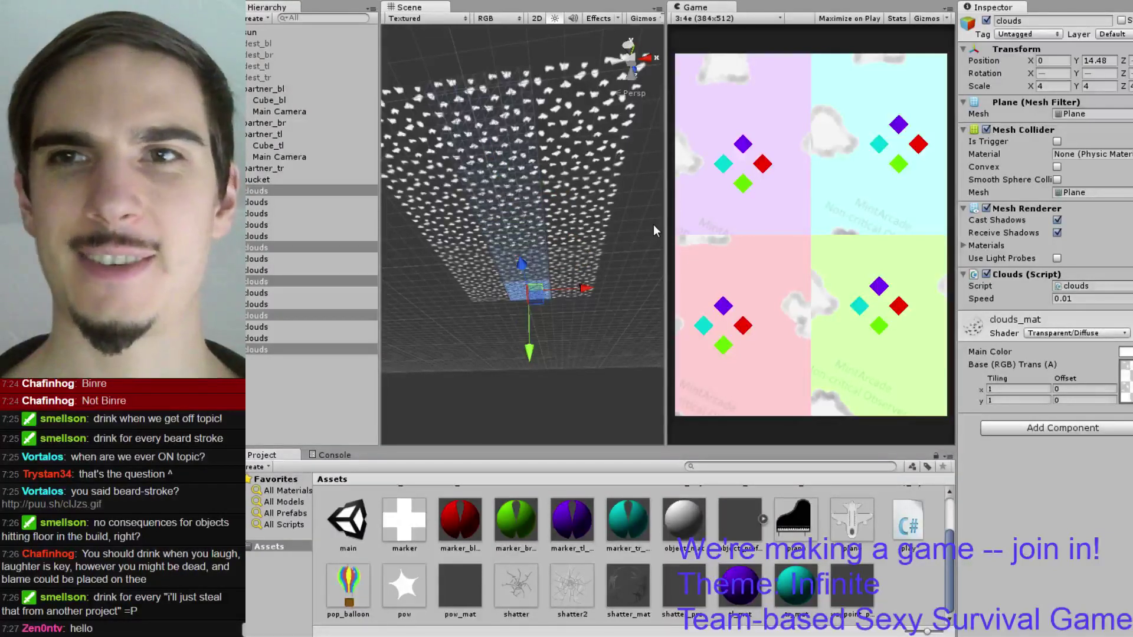
# - Duplicate the five cloud planes and set the copies' Position X to 80
pyautogui.hotkey('ctrl', 'd')
pyautogui.click(1051, 61)
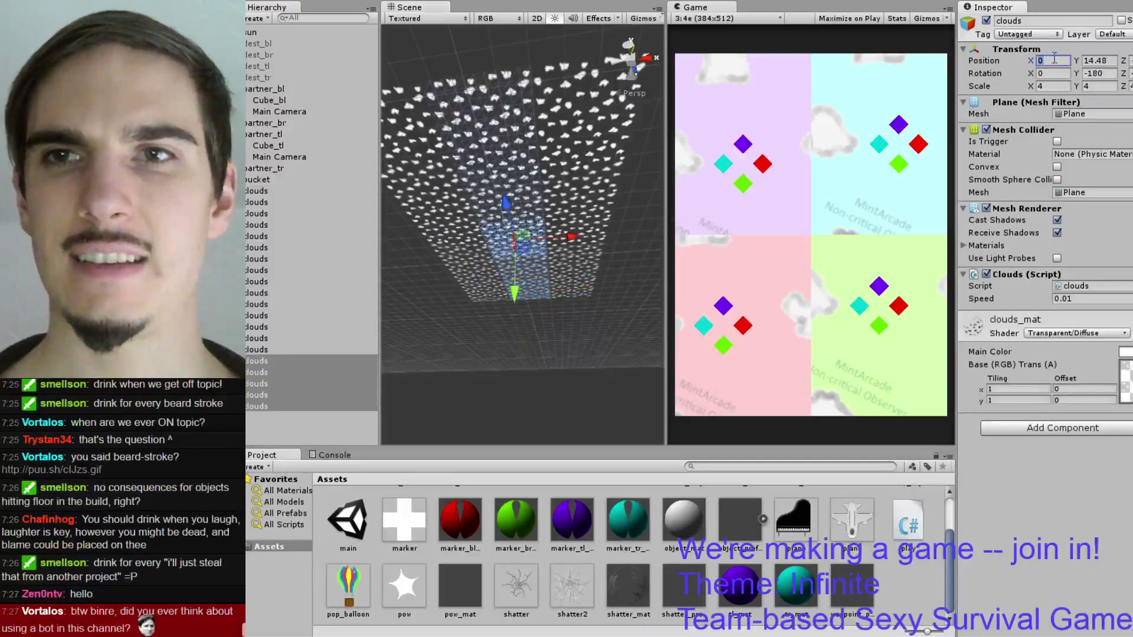
pyautogui.write('80')
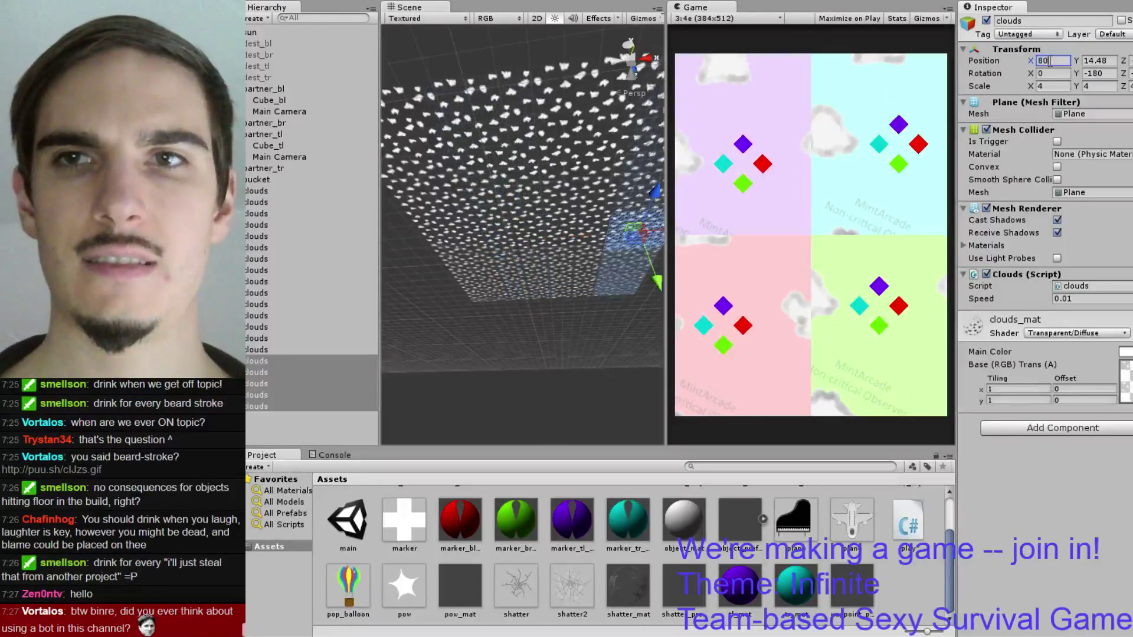
pyautogui.click(310, 423)
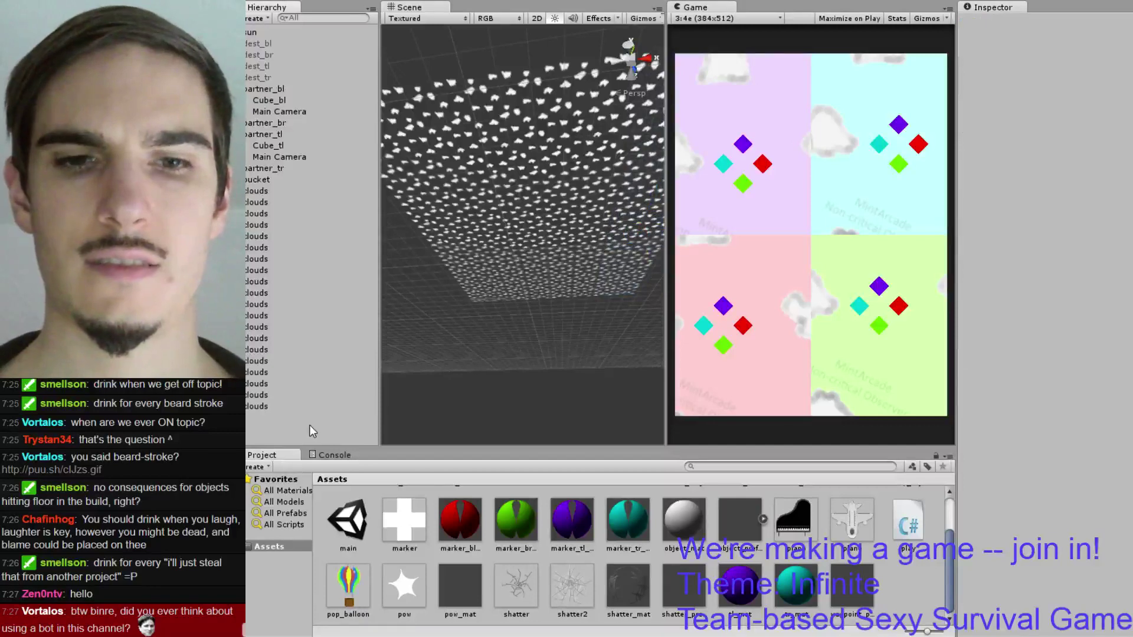
# - Undo, duplicate the five planes again and set the new copies' Position X to -80
pyautogui.hotkey('ctrl', 'z')
pyautogui.hotkey('ctrl', 'd')
pyautogui.click(1045, 61)
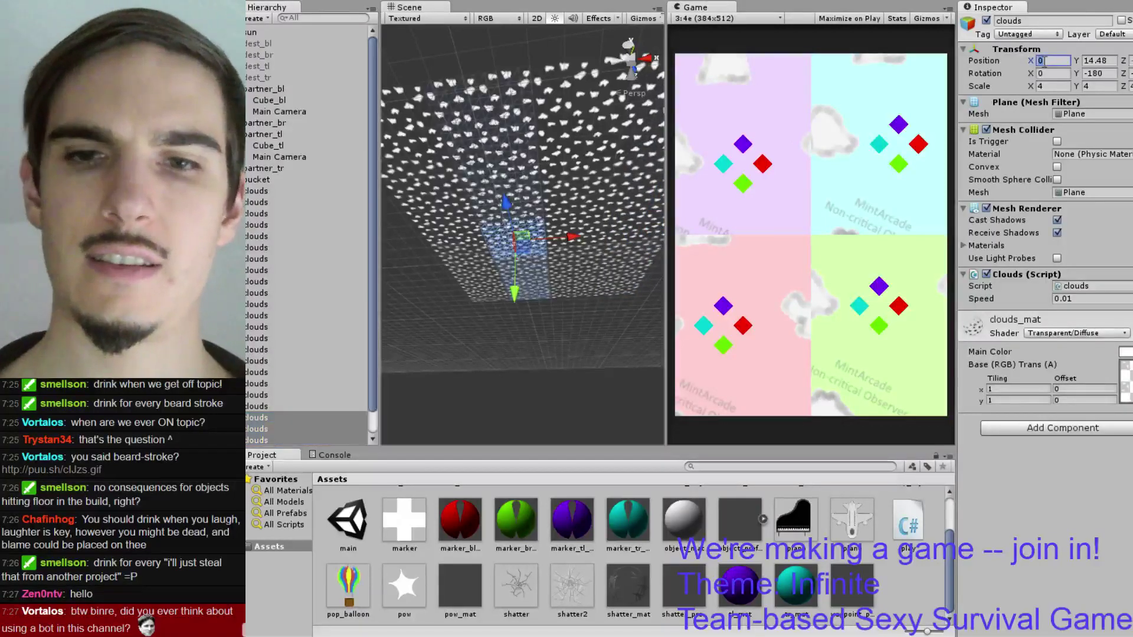
pyautogui.write('-80')
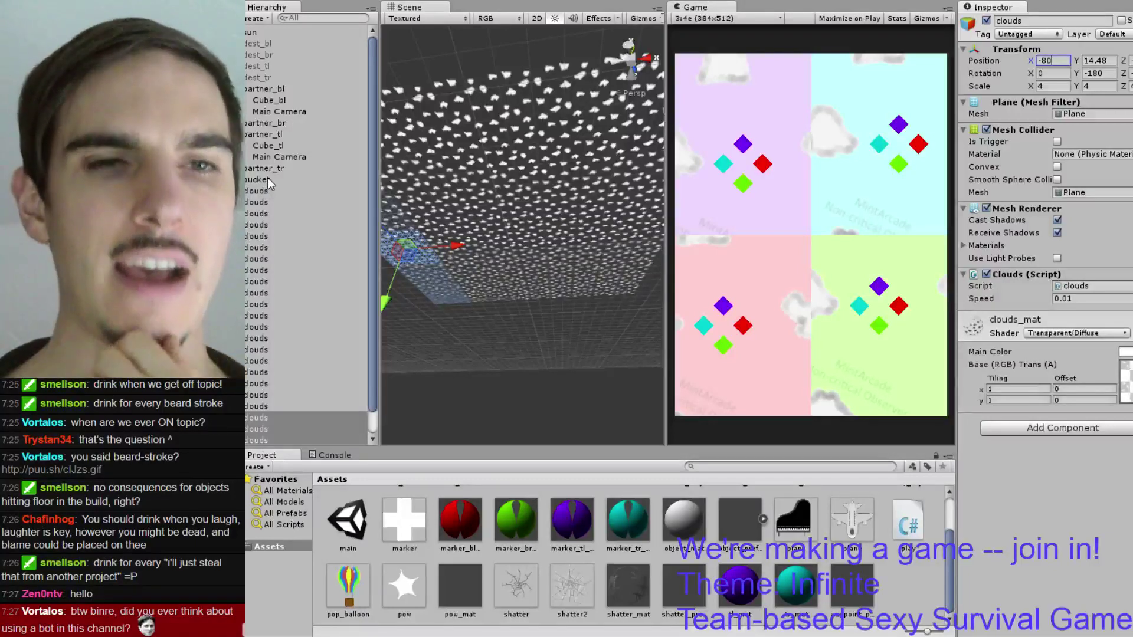
pyautogui.scroll(-1, 268, 178)
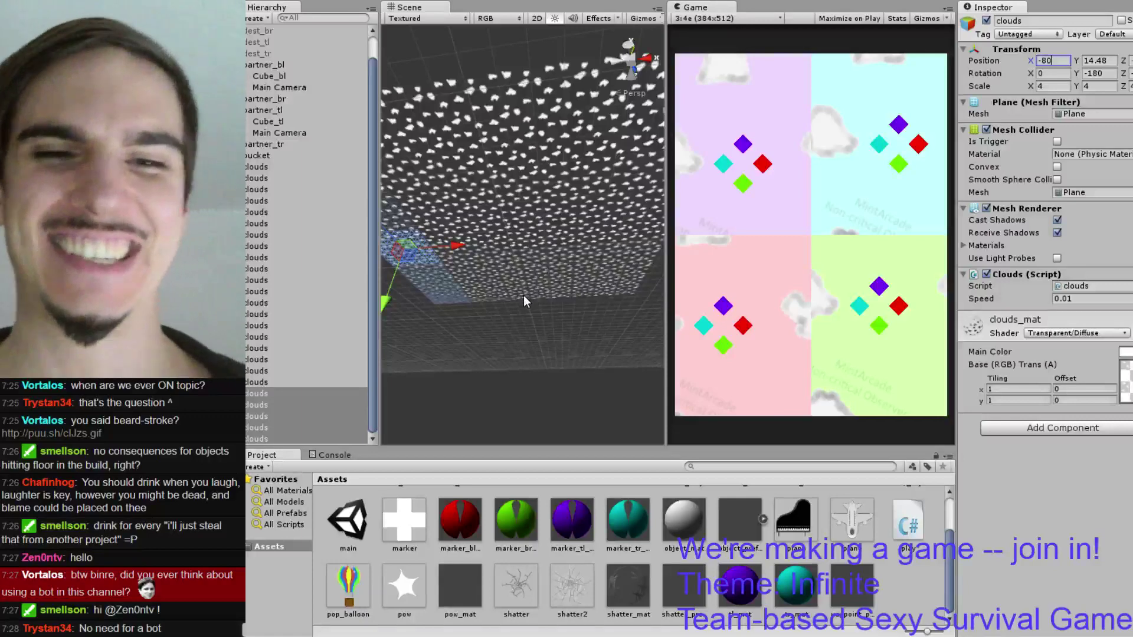
# - Move a range of cloud planes to Position X 120 and a single plane to X -120
pyautogui.click(327, 292)
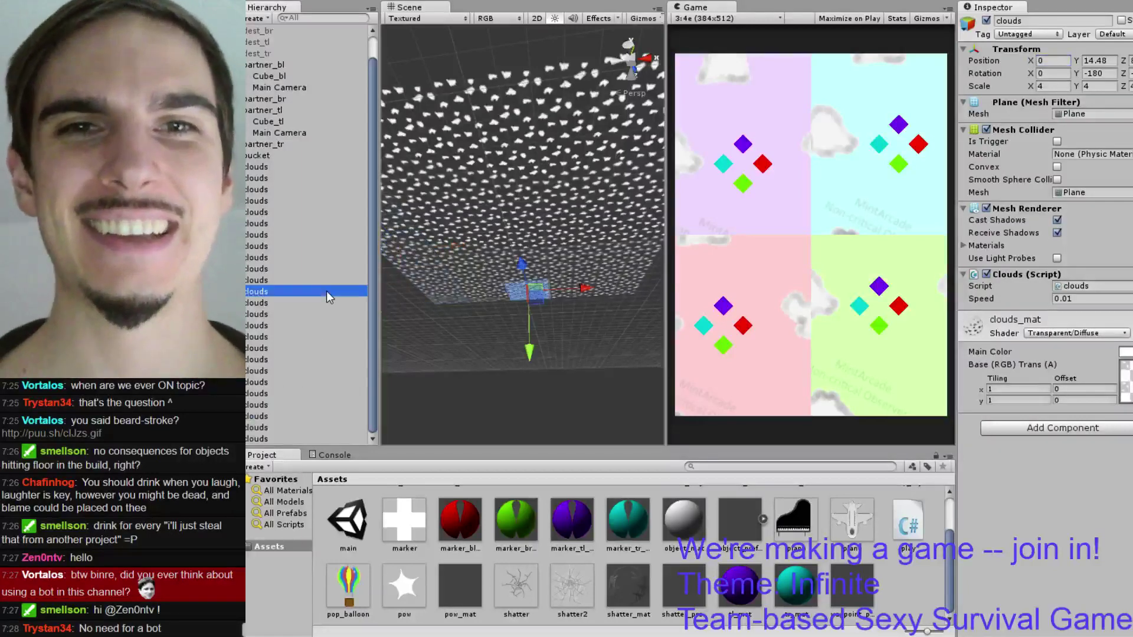
pyautogui.hotkey('shift', 'Down')
pyautogui.hotkey('shift', 'Down')
pyautogui.hotkey('shift', 'Down')
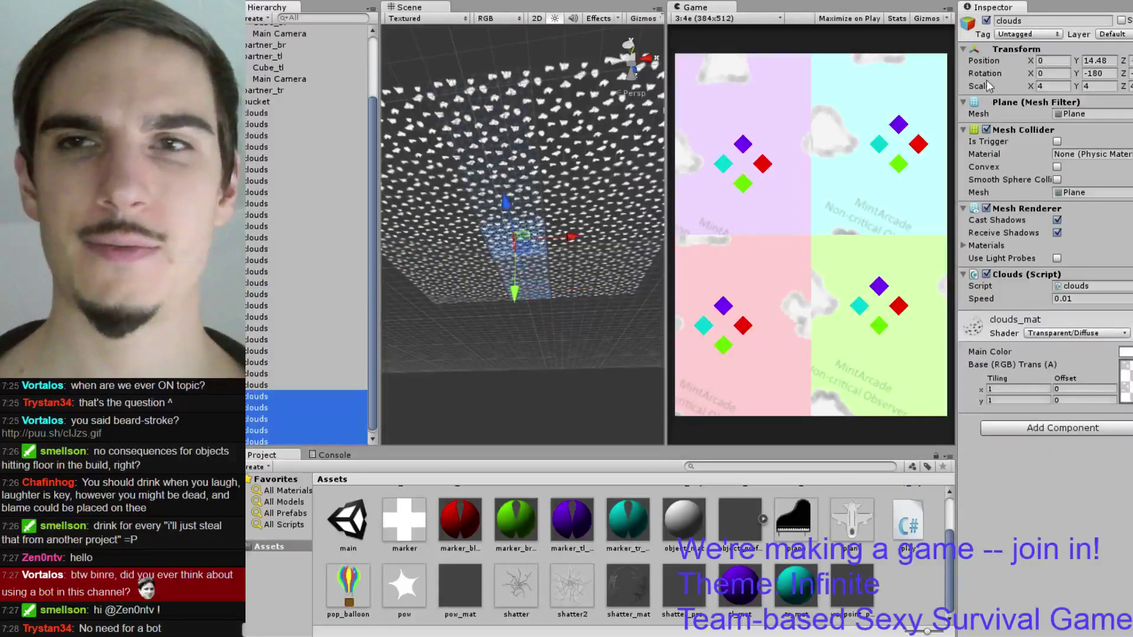
pyautogui.click(1054, 60)
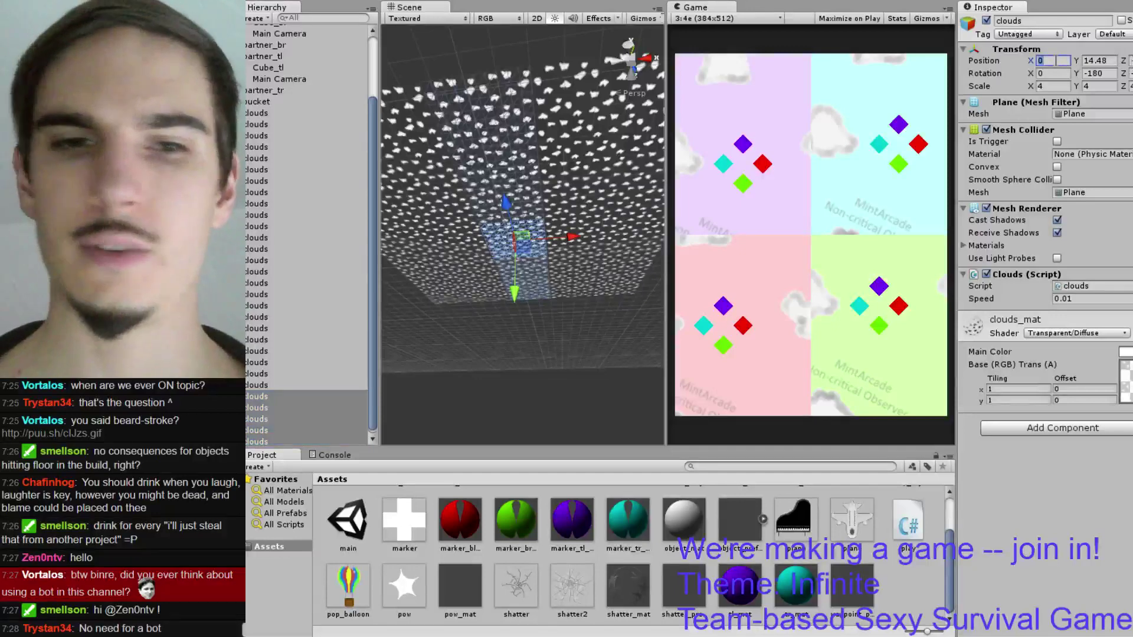
pyautogui.write('120')
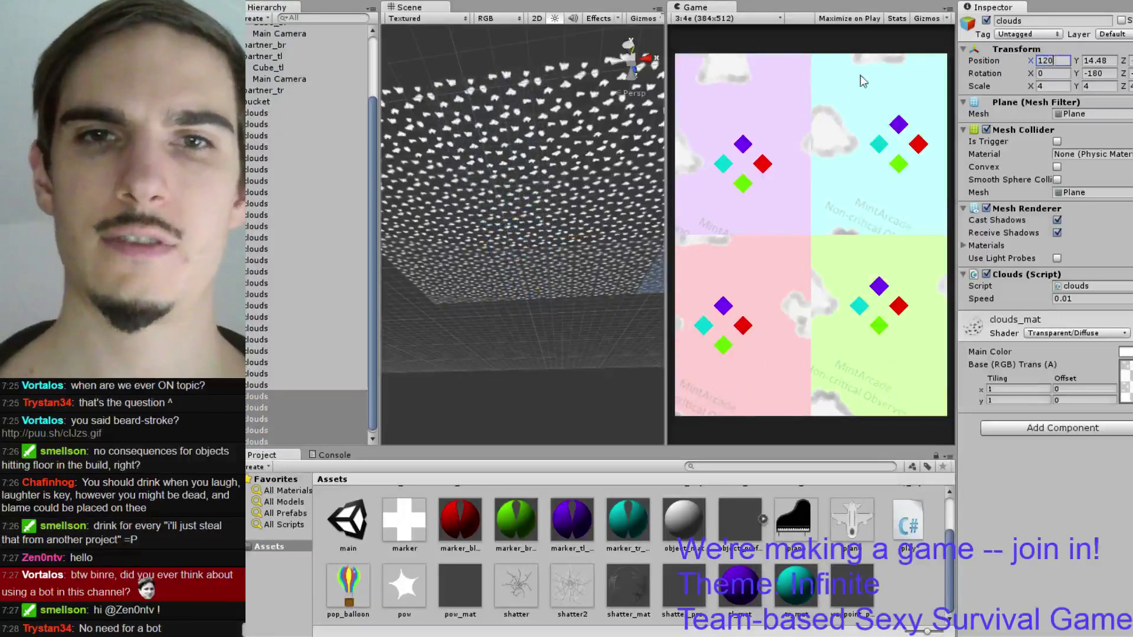
pyautogui.click(320, 334)
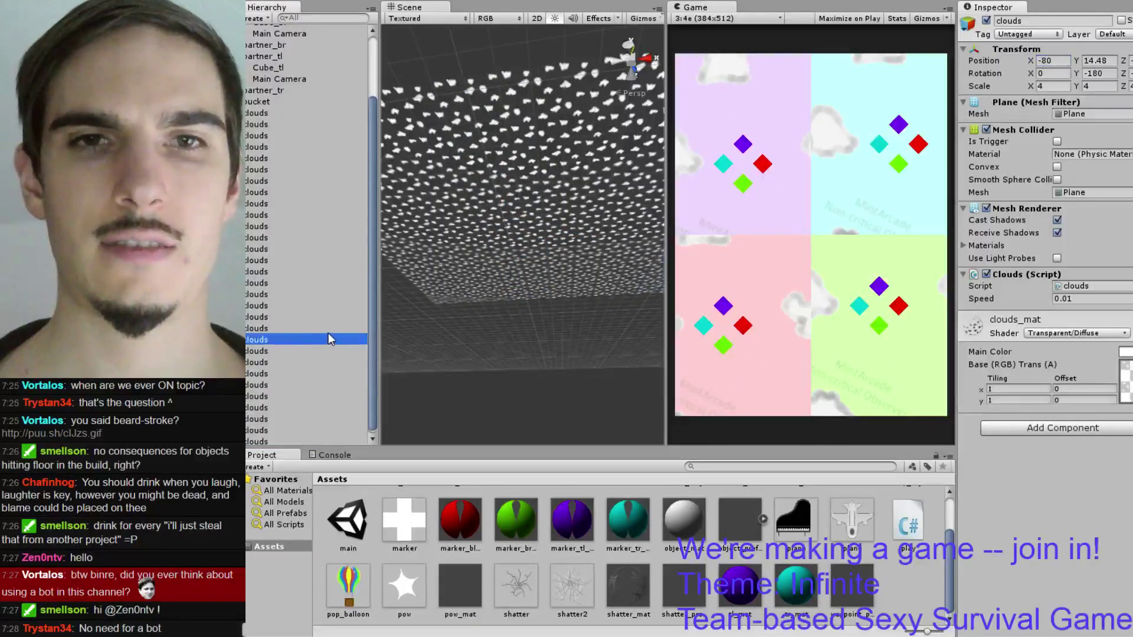
pyautogui.click(1056, 61)
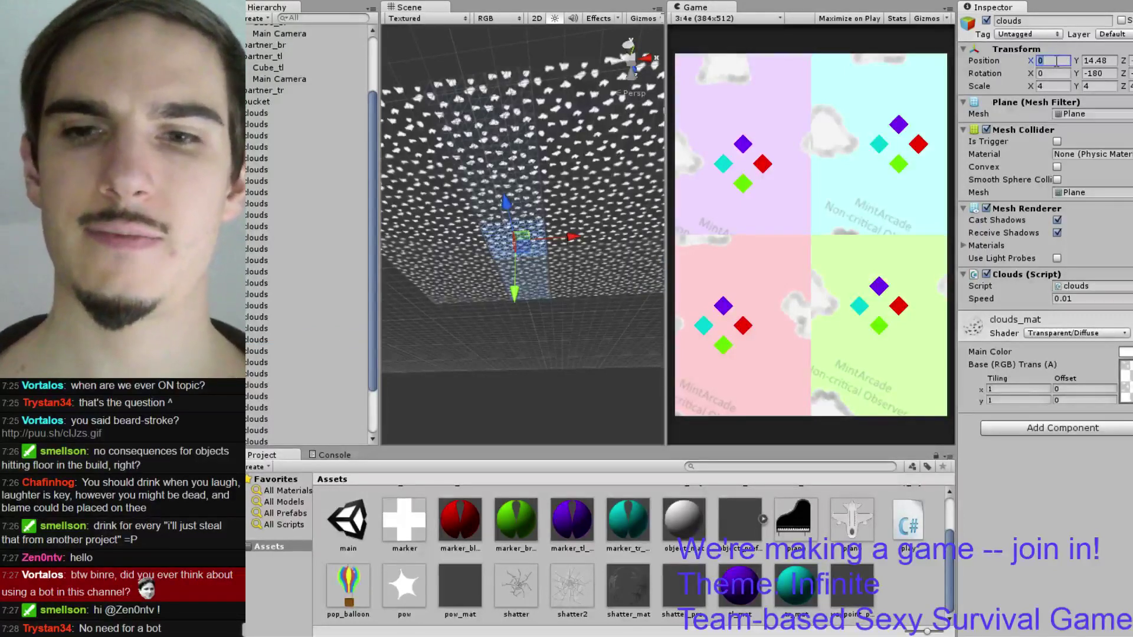
pyautogui.write('-120')
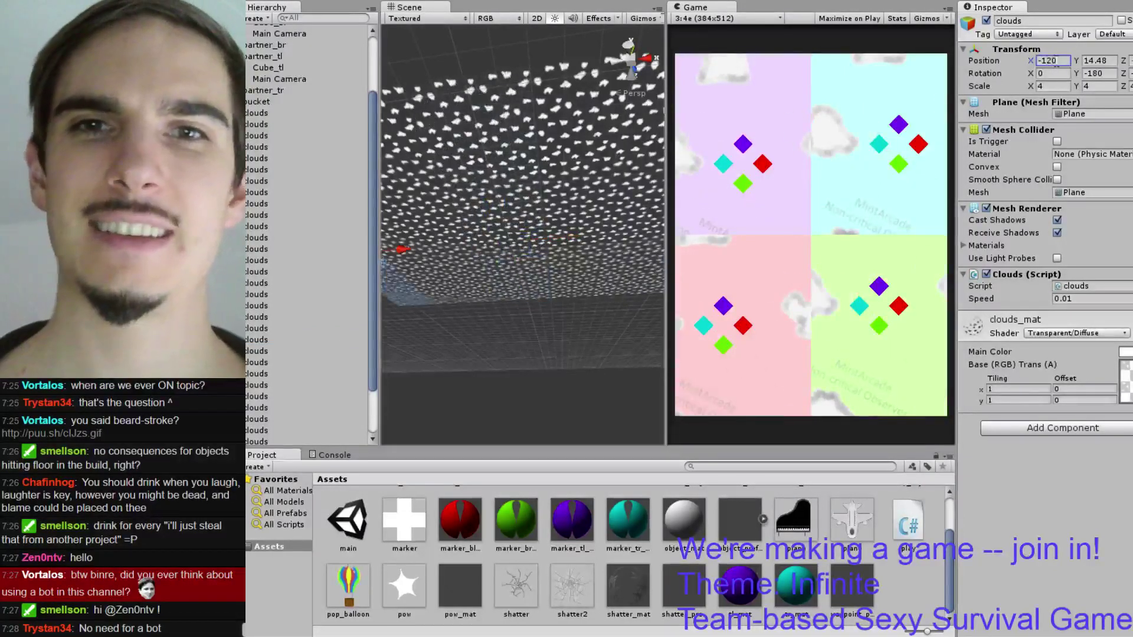
# - Select a block of cloud planes and change their Position Z to shift them sideways
pyautogui.keyDown('alt'); pyautogui.moveTo(489, 195); pyautogui.dragTo(236, 194); pyautogui.keyUp('alt')
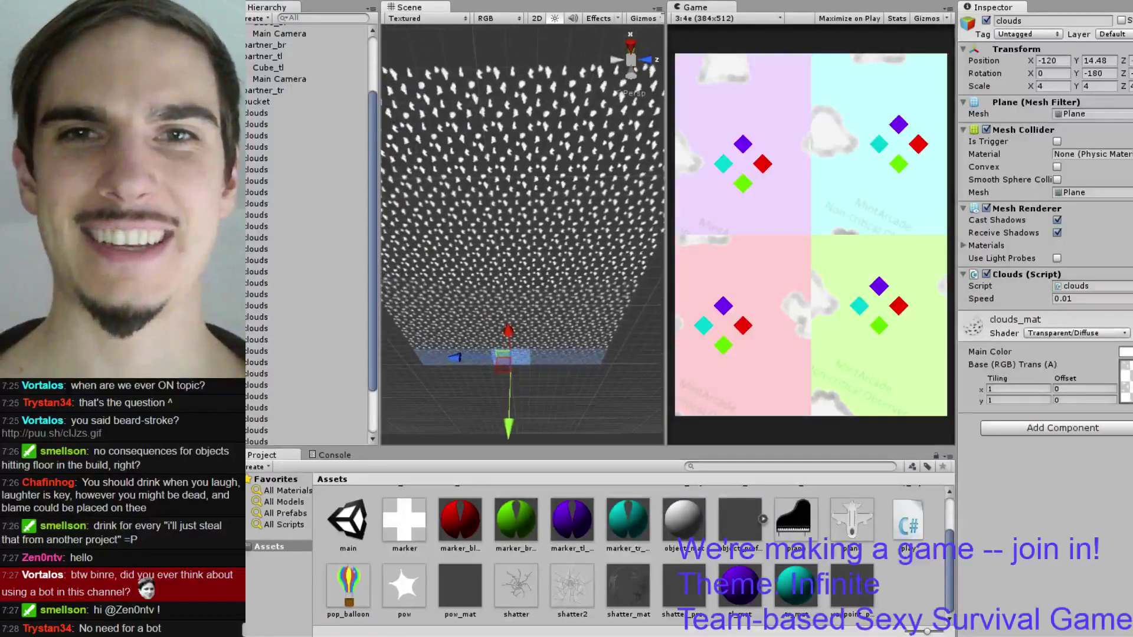
pyautogui.click(510, 90)
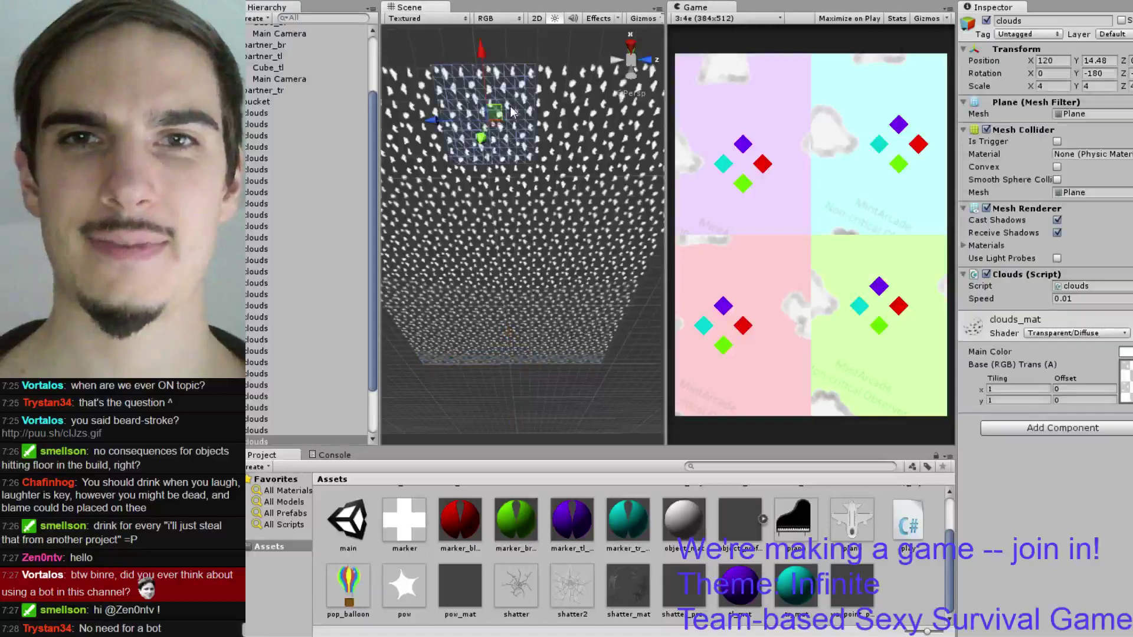
pyautogui.keyDown('shift'); pyautogui.click(502, 188); pyautogui.keyUp('shift')
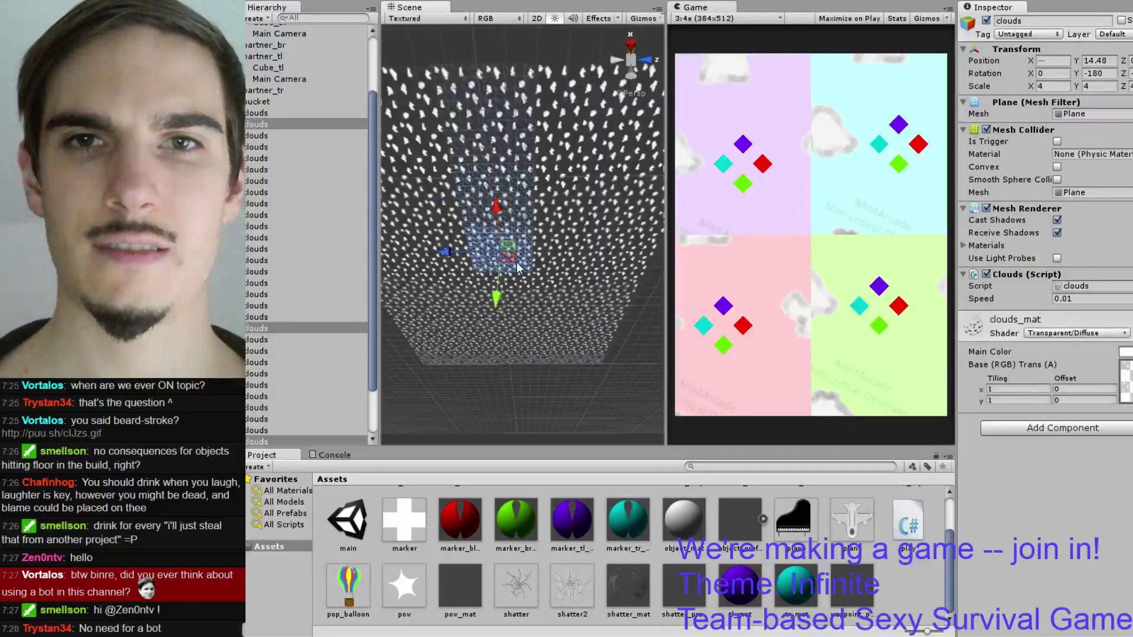
pyautogui.keyDown('shift'); pyautogui.click(519, 280); pyautogui.keyUp('shift')
pyautogui.keyDown('shift'); pyautogui.click(519, 313); pyautogui.keyUp('shift')
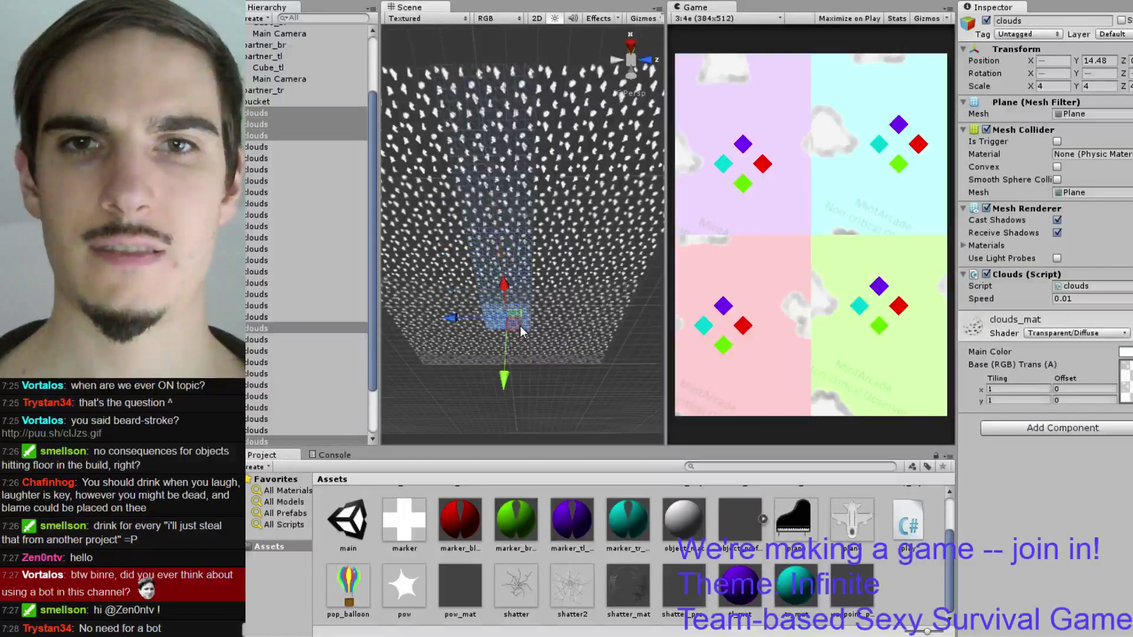
pyautogui.keyDown('shift'); pyautogui.click(521, 338); pyautogui.keyUp('shift')
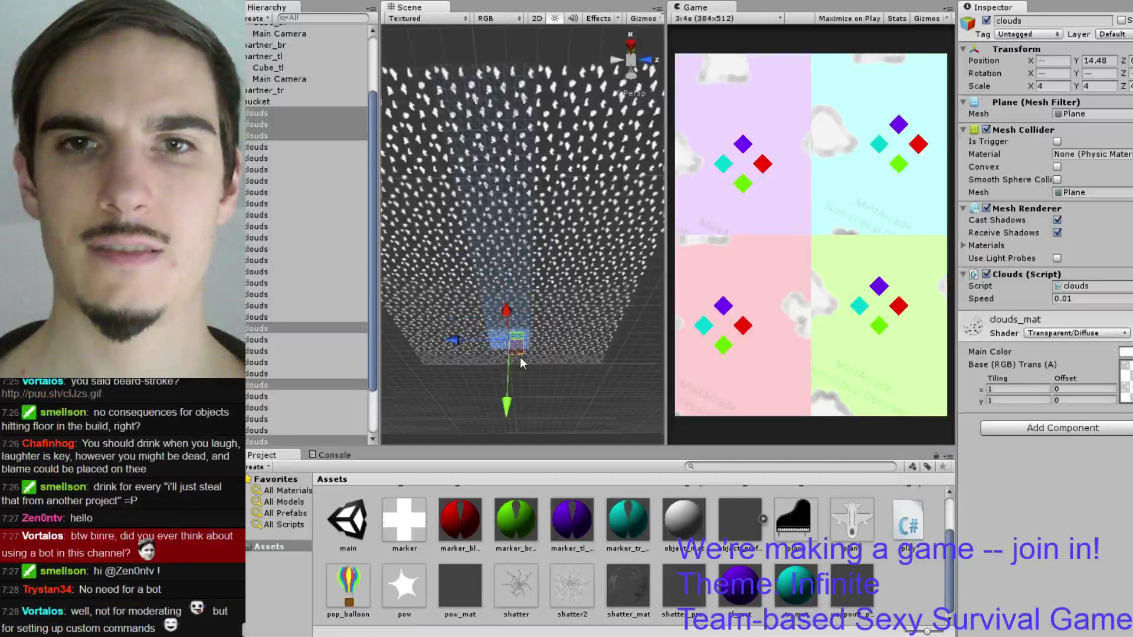
pyautogui.keyDown('shift'); pyautogui.click(522, 361); pyautogui.keyUp('shift')
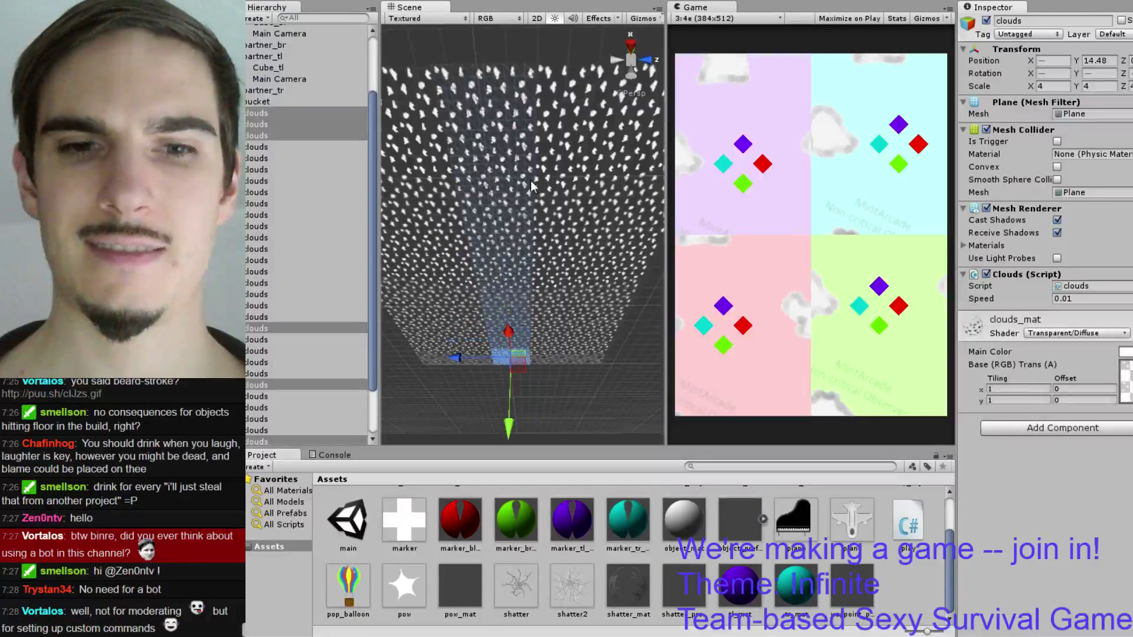
pyautogui.scroll(-3, 371, 210)
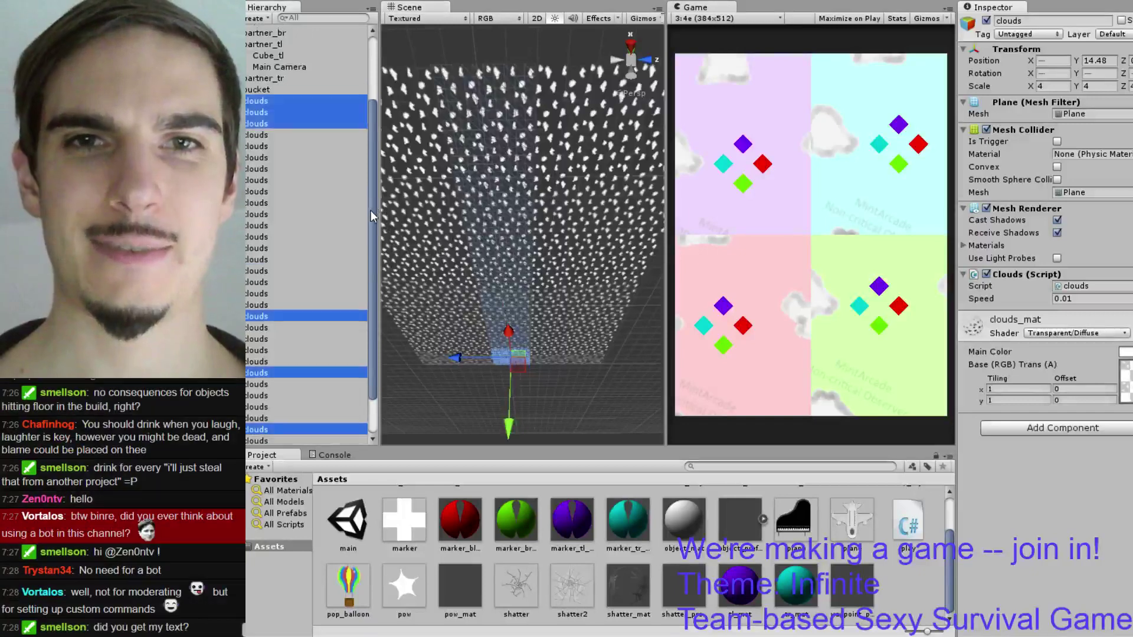
pyautogui.keyDown('shift'); pyautogui.click(338, 415); pyautogui.keyUp('shift')
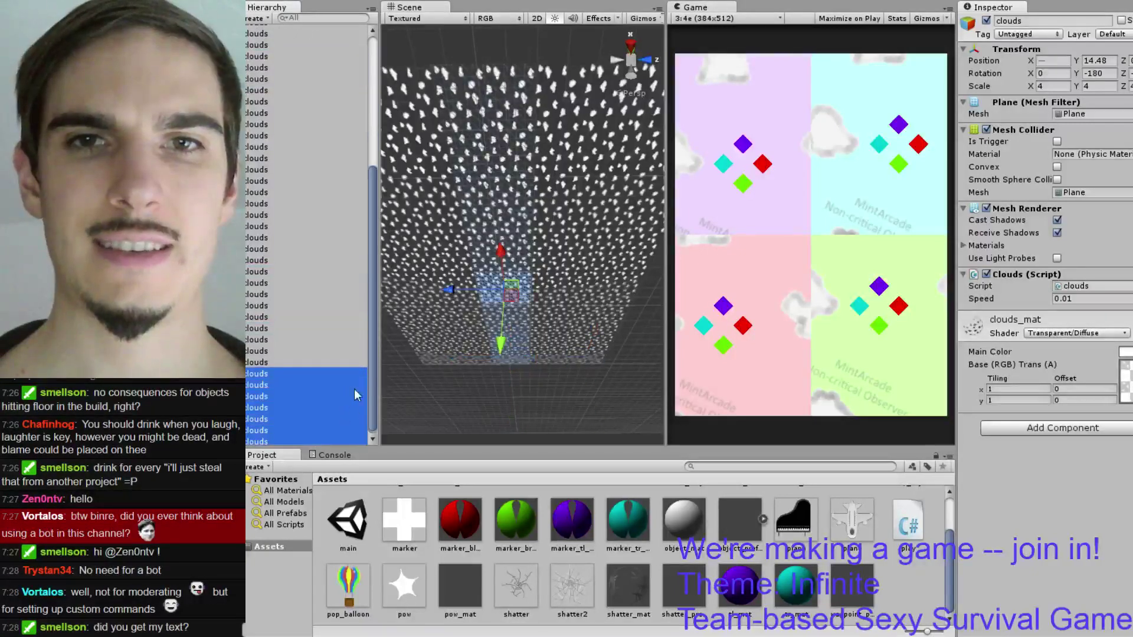
pyautogui.click(1129, 60)
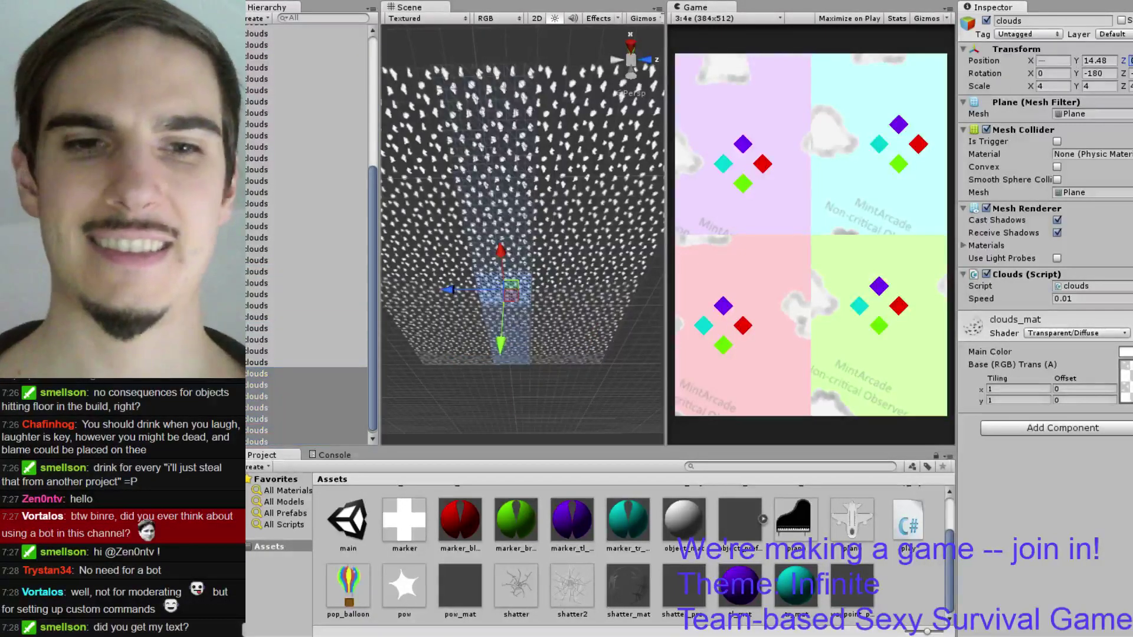
pyautogui.press('Return')
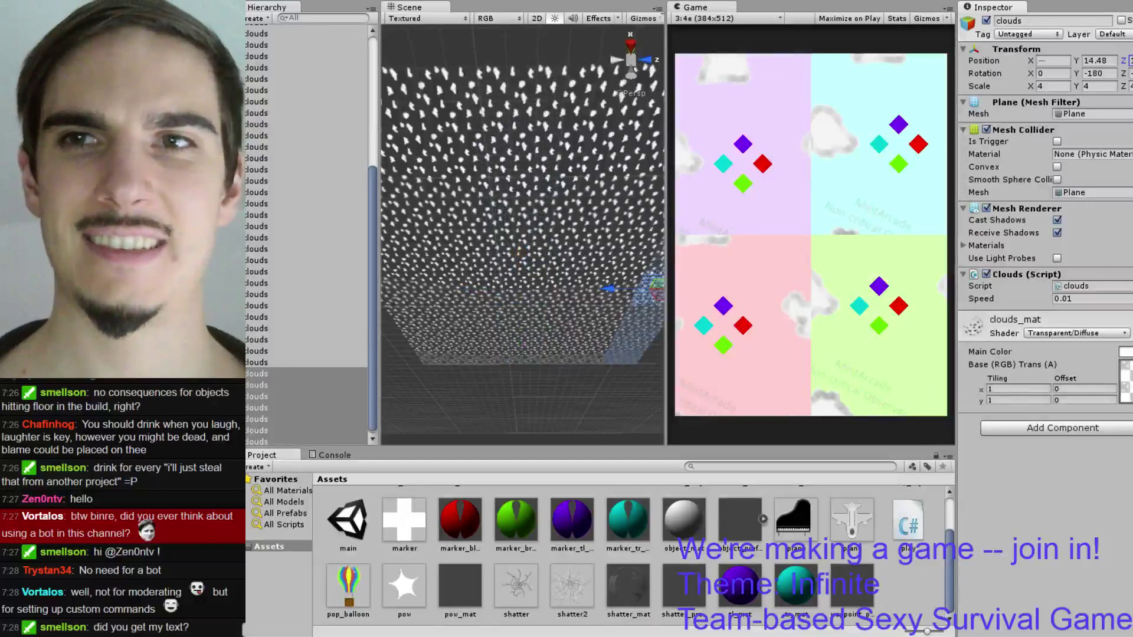
# - Slide one clouds object left to the field's edge, then orbit to inspect the cloud layer
pyautogui.click(260, 341)
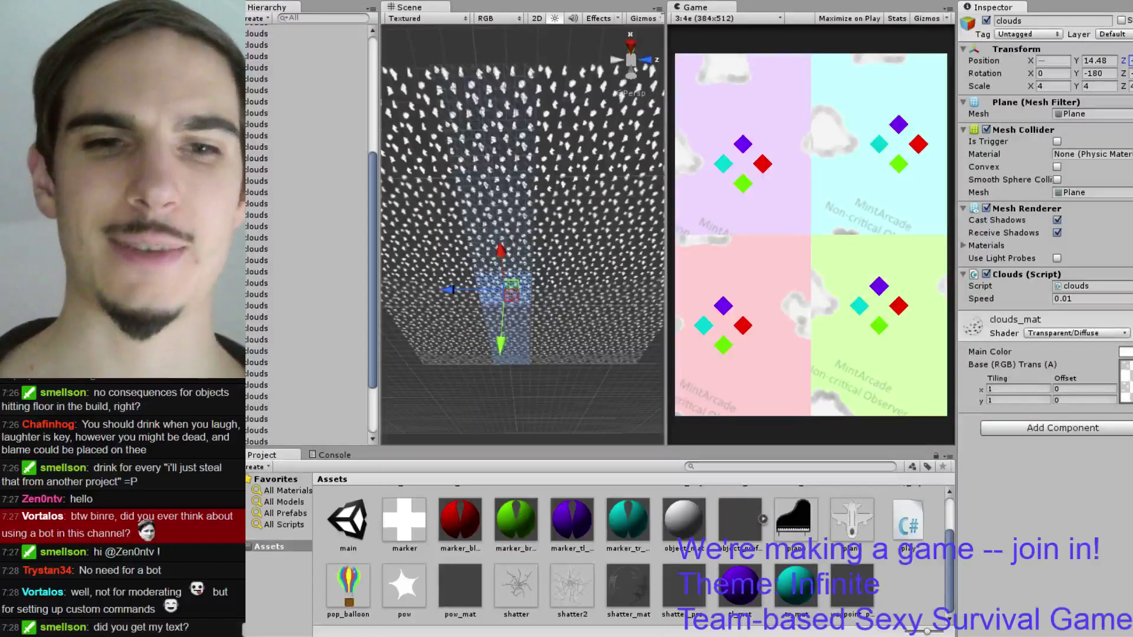
pyautogui.moveTo(1031, 61); pyautogui.dragTo(1003, 60)
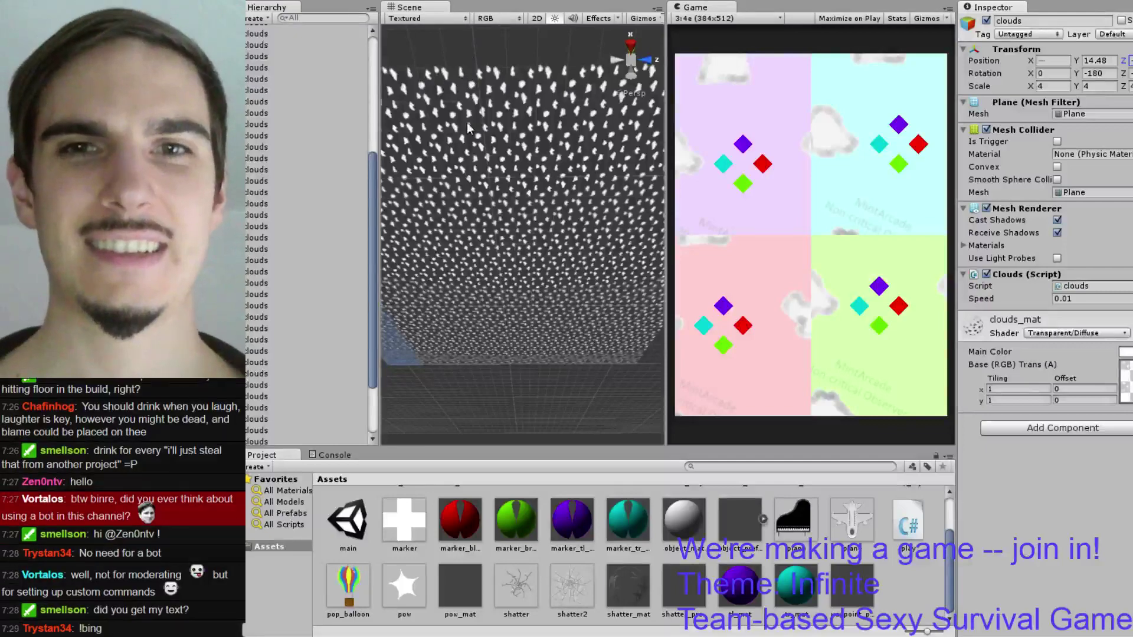
pyautogui.moveTo(515, 185)
pyautogui.mouseDown(button='right')
pyautogui.moveTo(540, 425)
pyautogui.moveTo(450, 281)
pyautogui.moveTo(1123, 84)
pyautogui.moveTo(541, 431)
pyautogui.mouseUp(button='right')
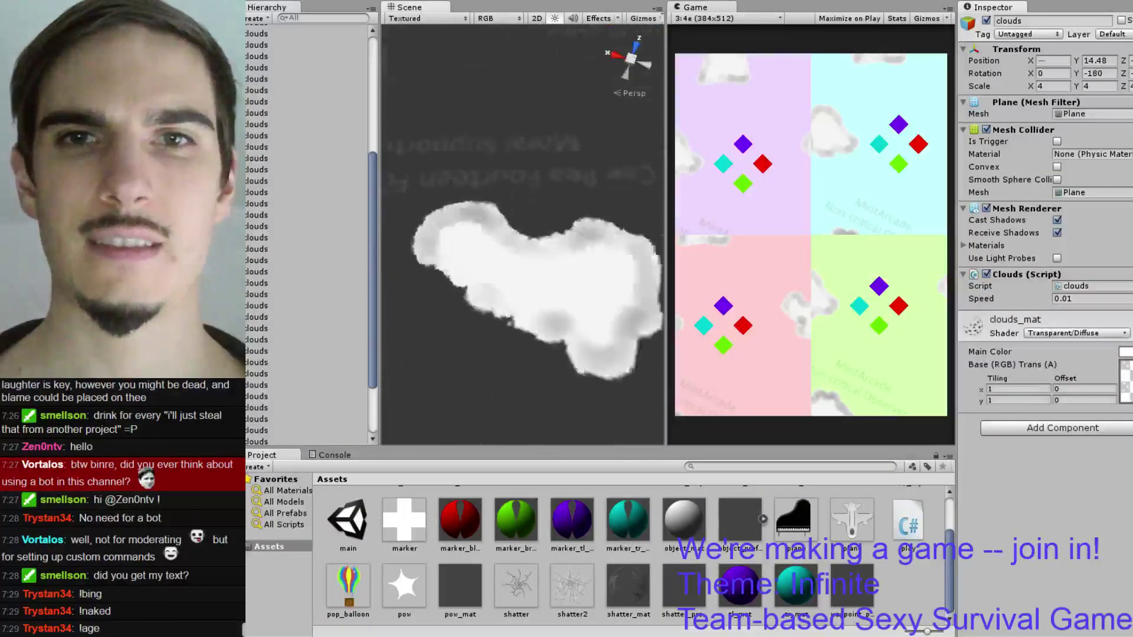
pyautogui.moveTo(565, 218); pyautogui.dragTo(538, 331, button='right')
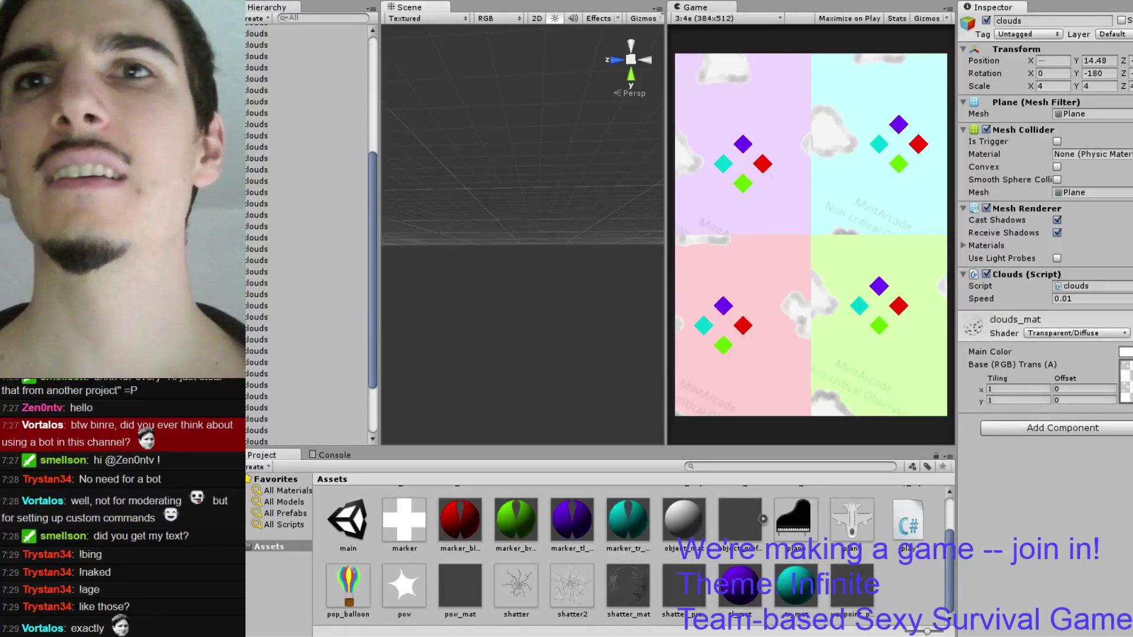
pyautogui.moveTo(543, 206)
pyautogui.mouseDown(button='right')
pyautogui.moveTo(413, 34)
pyautogui.moveTo(314, 79)
pyautogui.mouseUp(button='right')
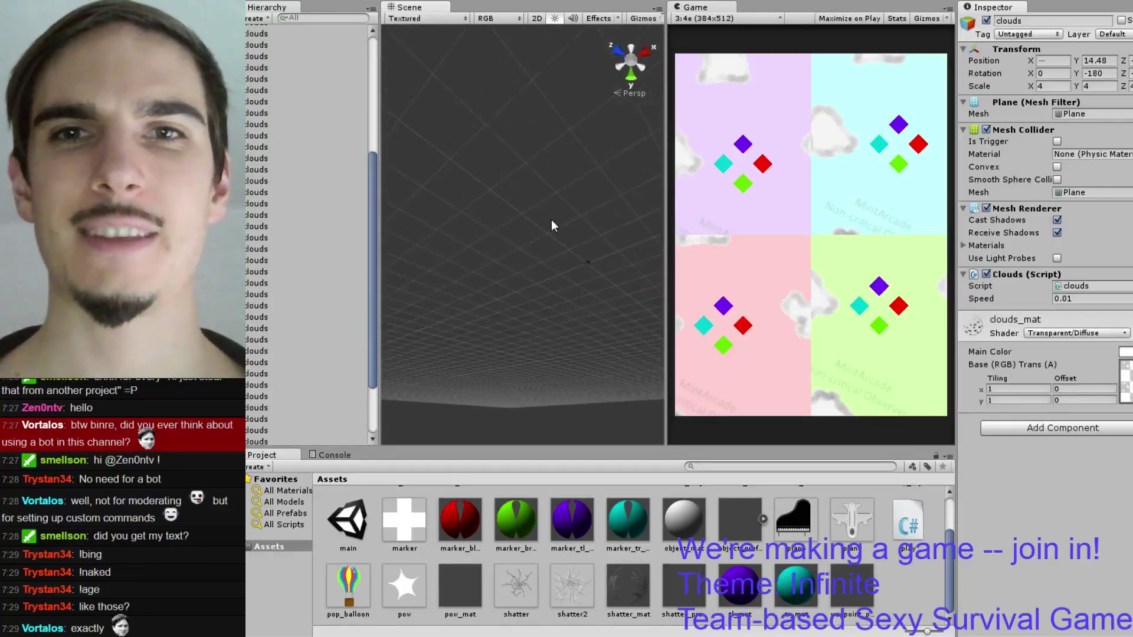
pyautogui.moveTo(551, 220); pyautogui.dragTo(566, 66, button='right')
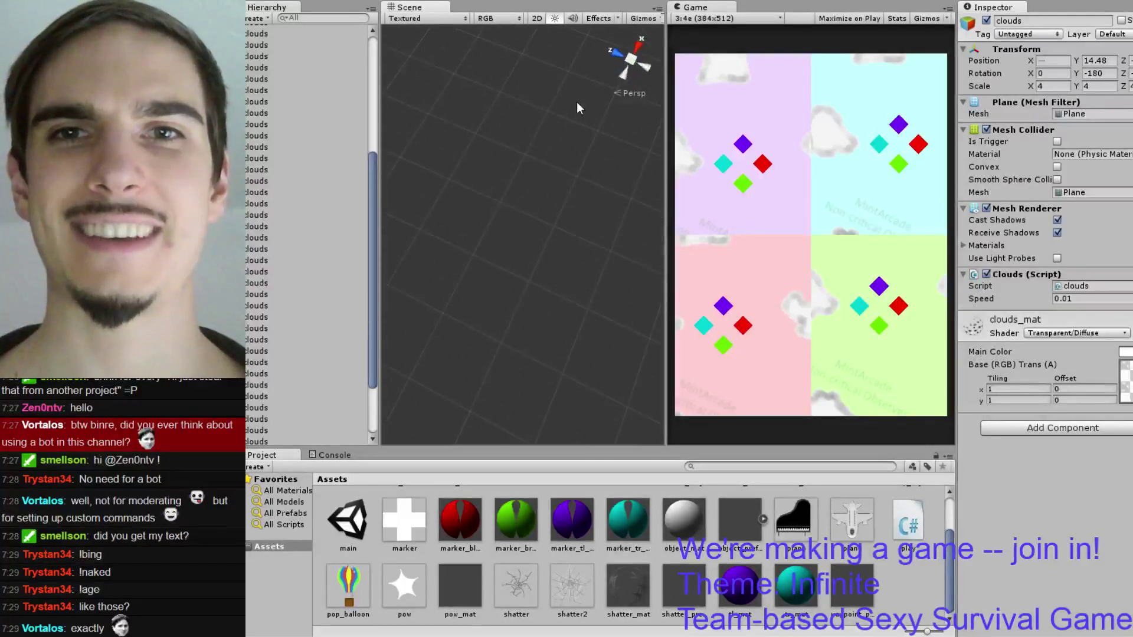
pyautogui.moveTo(577, 106); pyautogui.dragTo(576, 48, button='right')
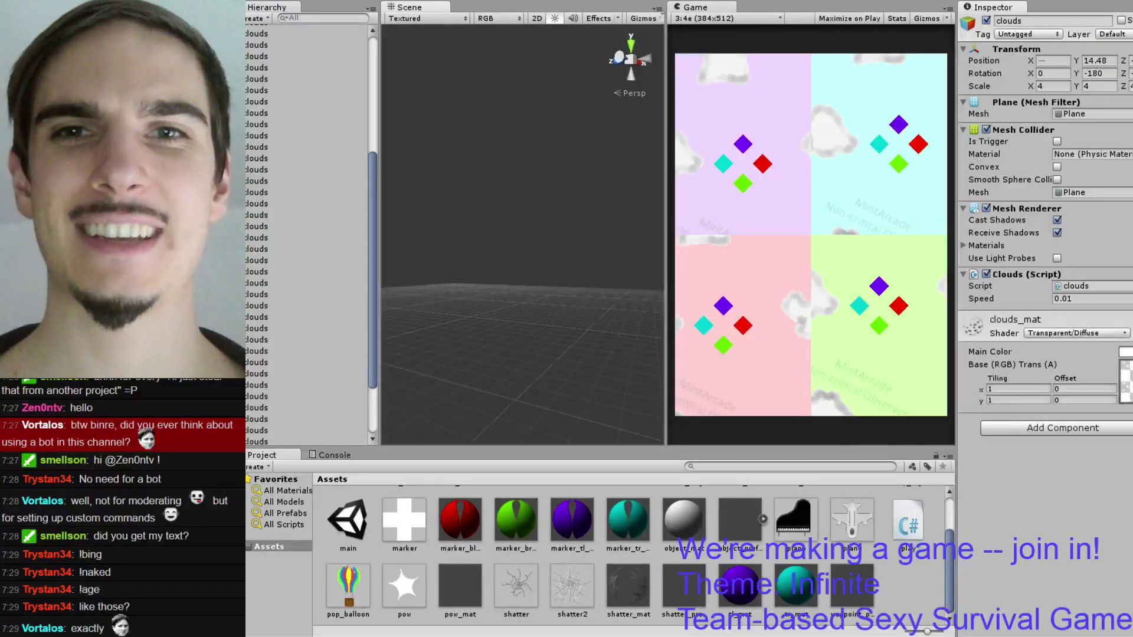
pyautogui.moveTo(515, 242); pyautogui.dragTo(519, 177, button='right')
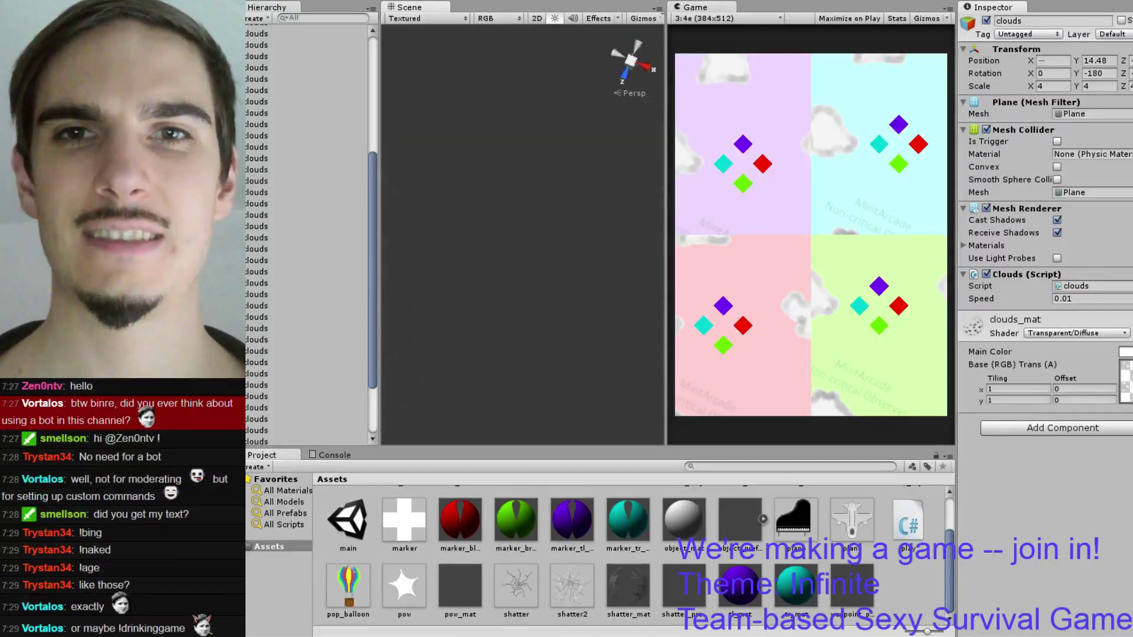
pyautogui.moveTo(506, 336)
pyautogui.mouseDown(button='right')
pyautogui.moveTo(454, 250)
pyautogui.moveTo(537, 233)
pyautogui.mouseUp(button='right')
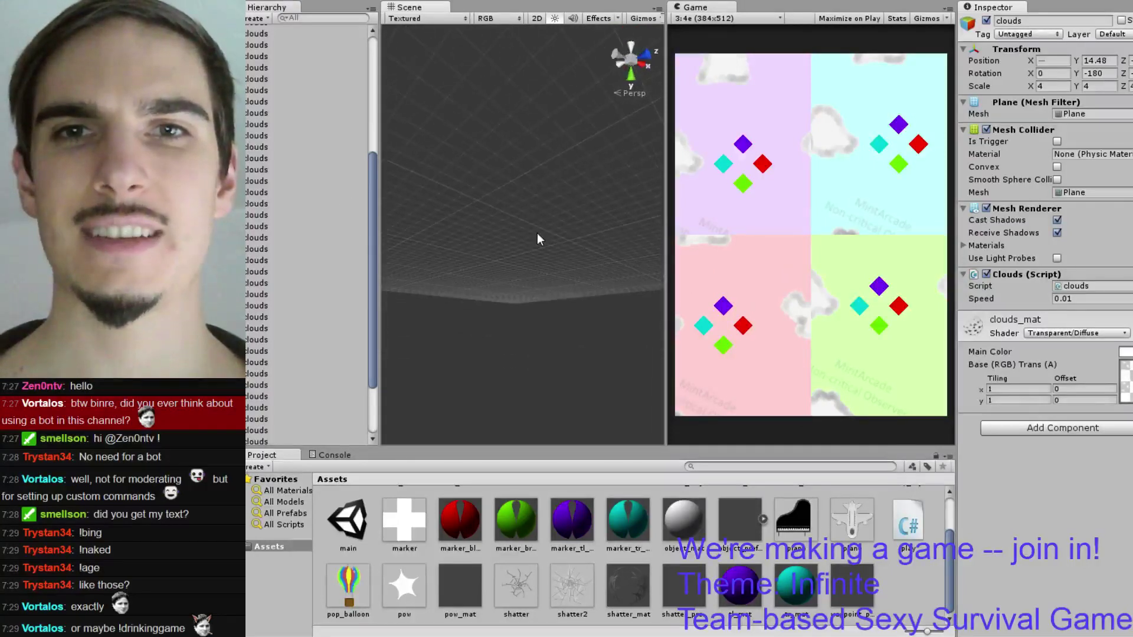
pyautogui.scroll(5, 267, 245)
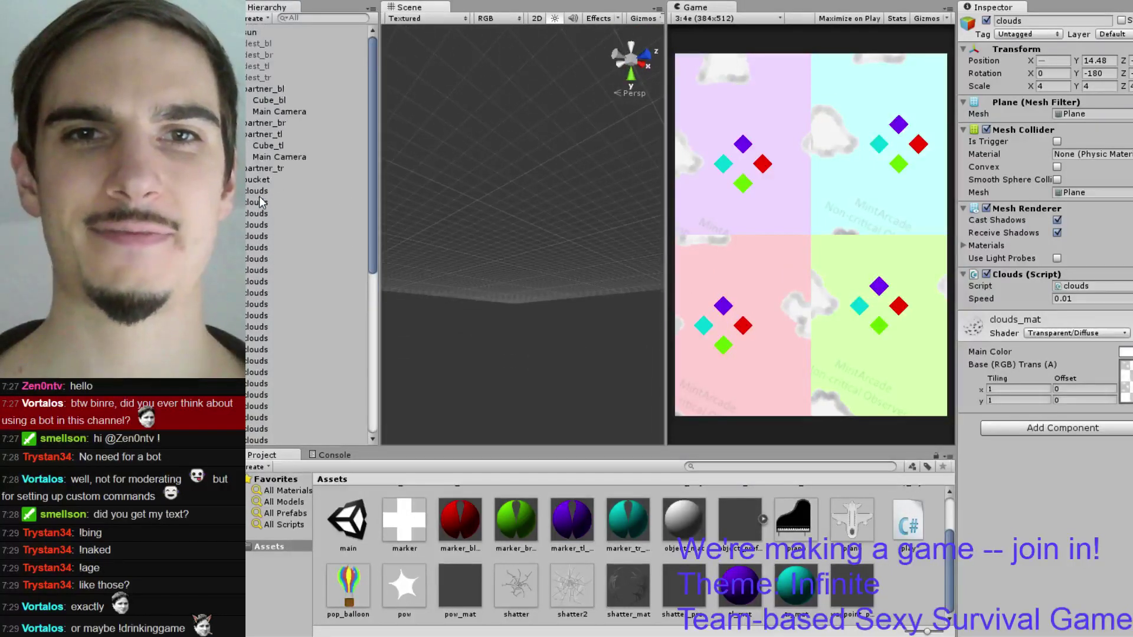
# - Select the whole run of clouds objects in the Hierarchy and parent them to bucket
pyautogui.click(260, 196)
pyautogui.scroll(-10, 304, 270)
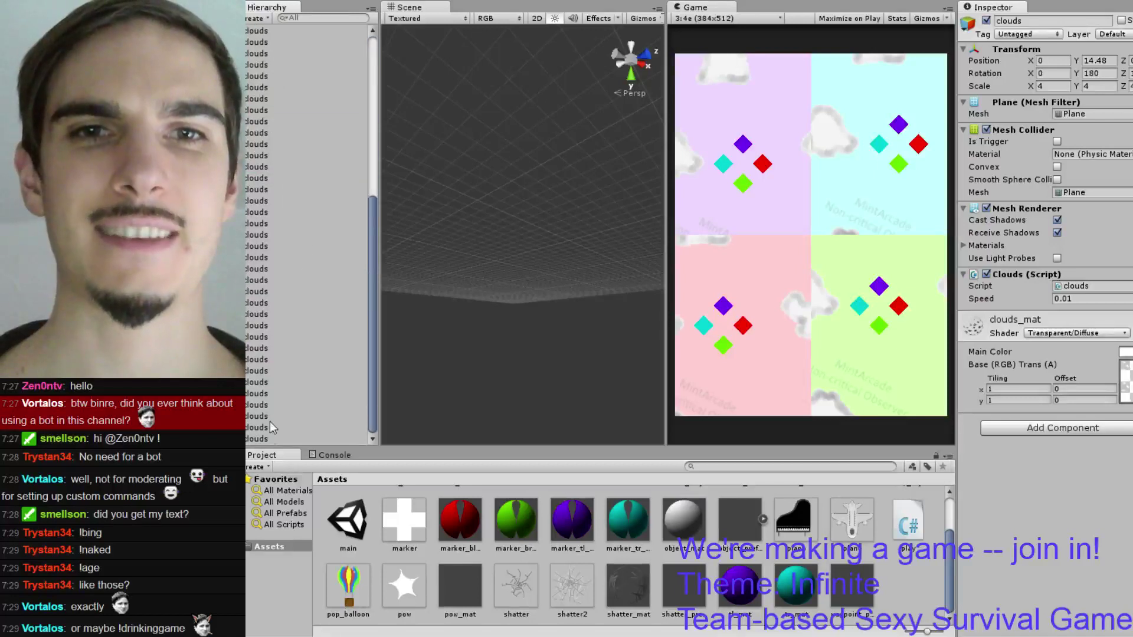
pyautogui.keyDown('shift'); pyautogui.click(313, 266); pyautogui.keyUp('shift')
pyautogui.scroll(5, 340, 239)
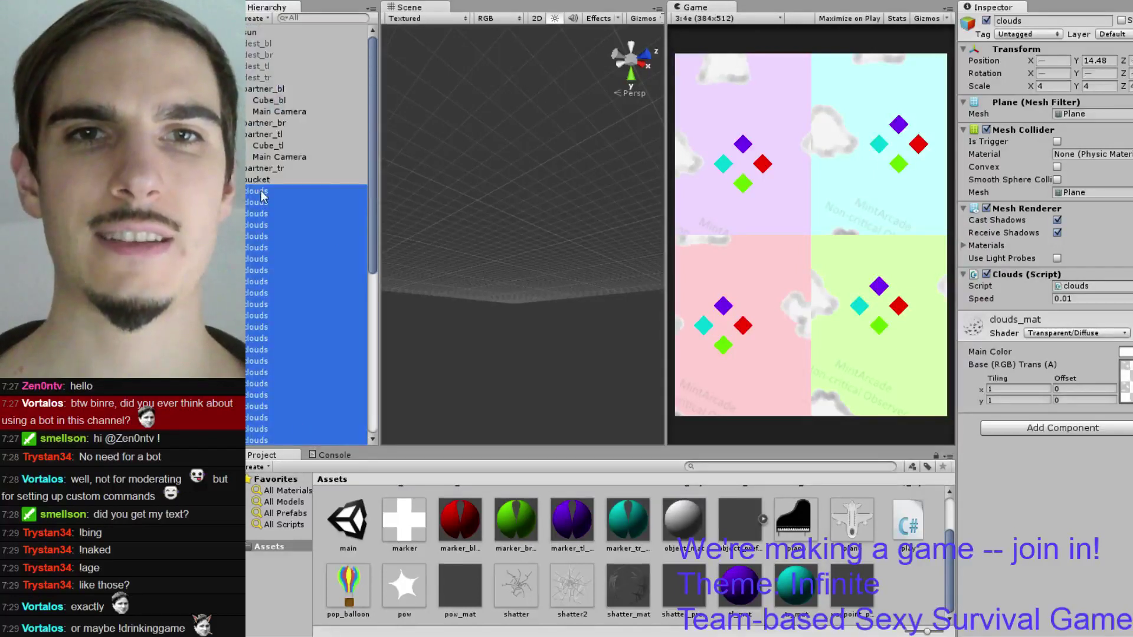
pyautogui.moveTo(264, 193); pyautogui.dragTo(259, 179)
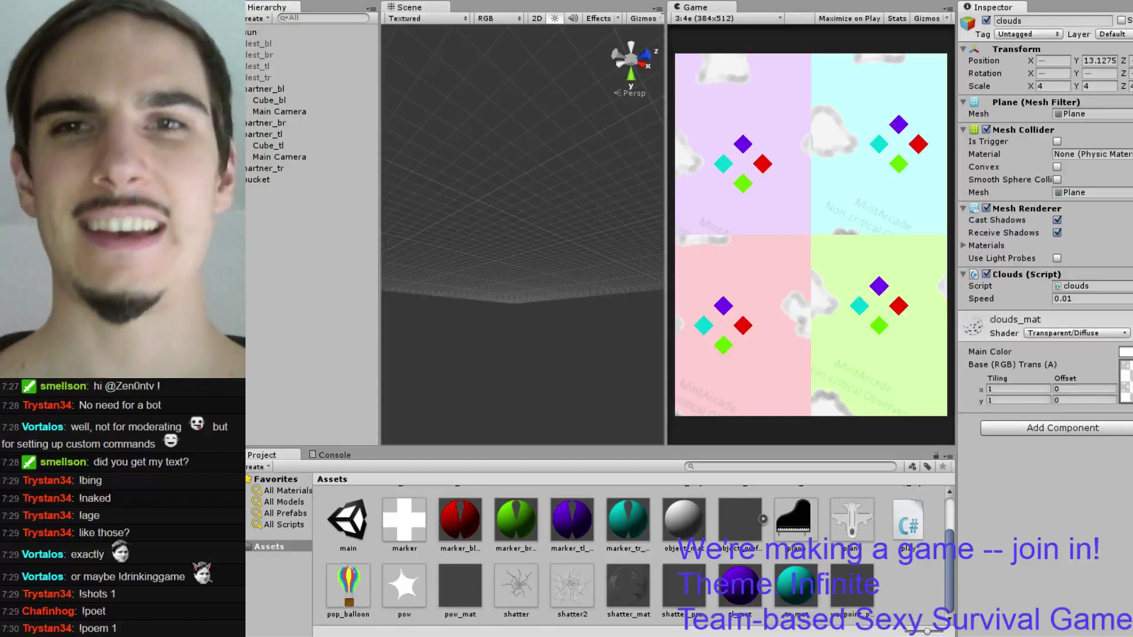
# - Orbit the Scene view to look over the clouds and the grid below
pyautogui.moveTo(586, 282)
pyautogui.mouseDown(button='right')
pyautogui.moveTo(525, 402)
pyautogui.moveTo(489, 301)
pyautogui.moveTo(417, 350)
pyautogui.mouseUp(button='right')
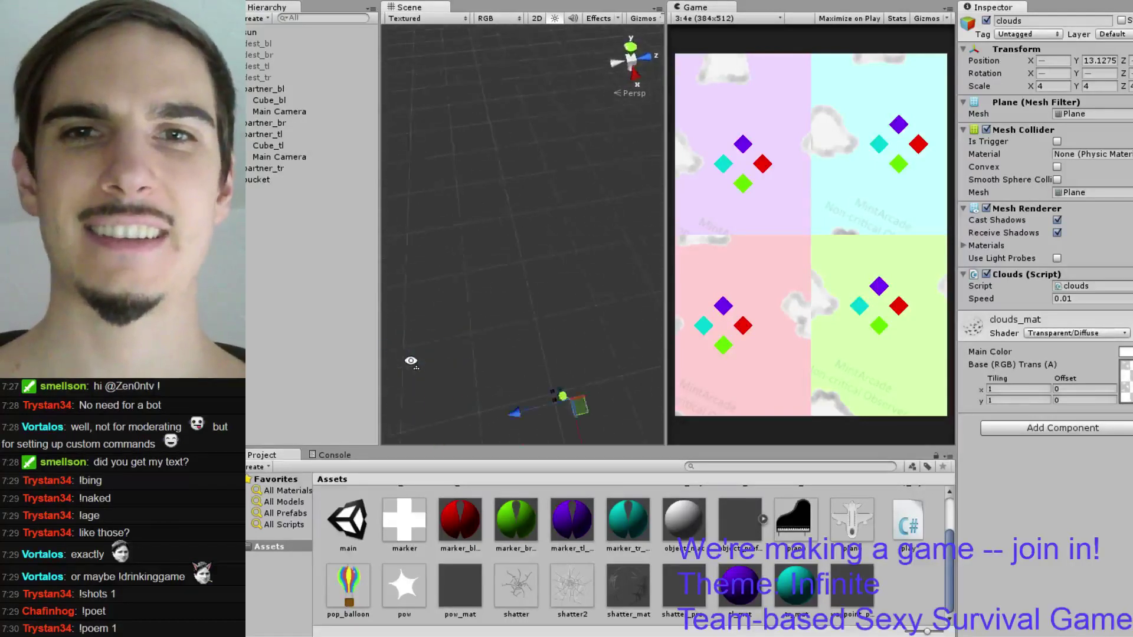
pyautogui.moveTo(683, 314)
pyautogui.mouseDown(button='right')
pyautogui.moveTo(940, 86)
pyautogui.moveTo(947, 141)
pyautogui.moveTo(909, 52)
pyautogui.mouseUp(button='right')
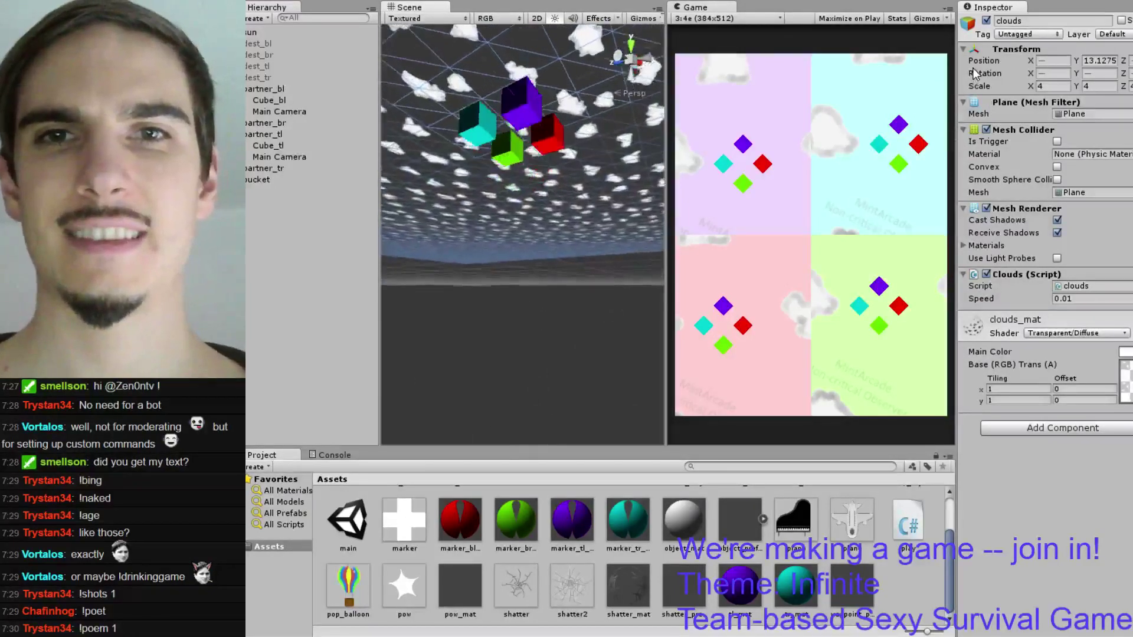
pyautogui.moveTo(620, 242); pyautogui.dragTo(603, 192, button='right')
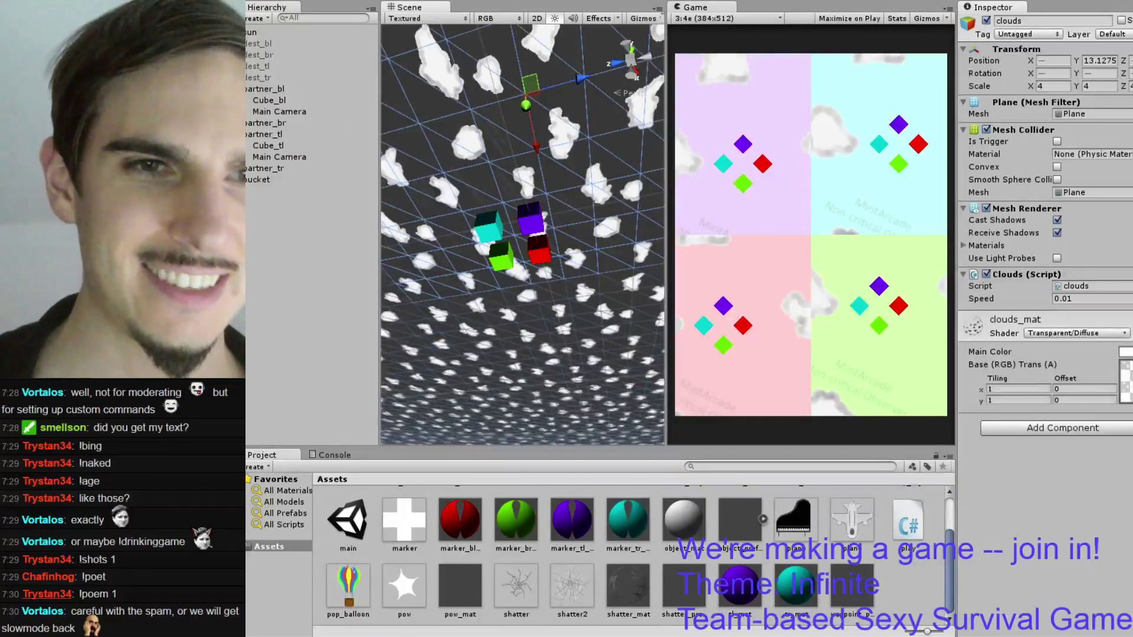
# - Briefly time out a spamming chat viewer, then switch to MonoDevelop's play.cs
pyautogui.click(47, 593)
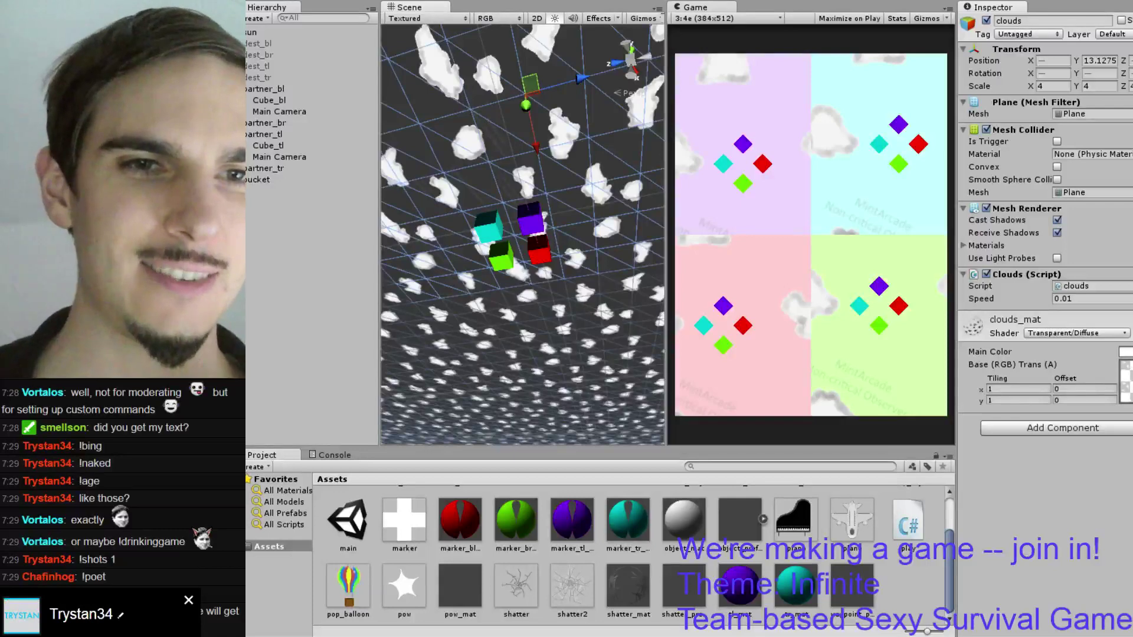
pyautogui.click(122, 617)
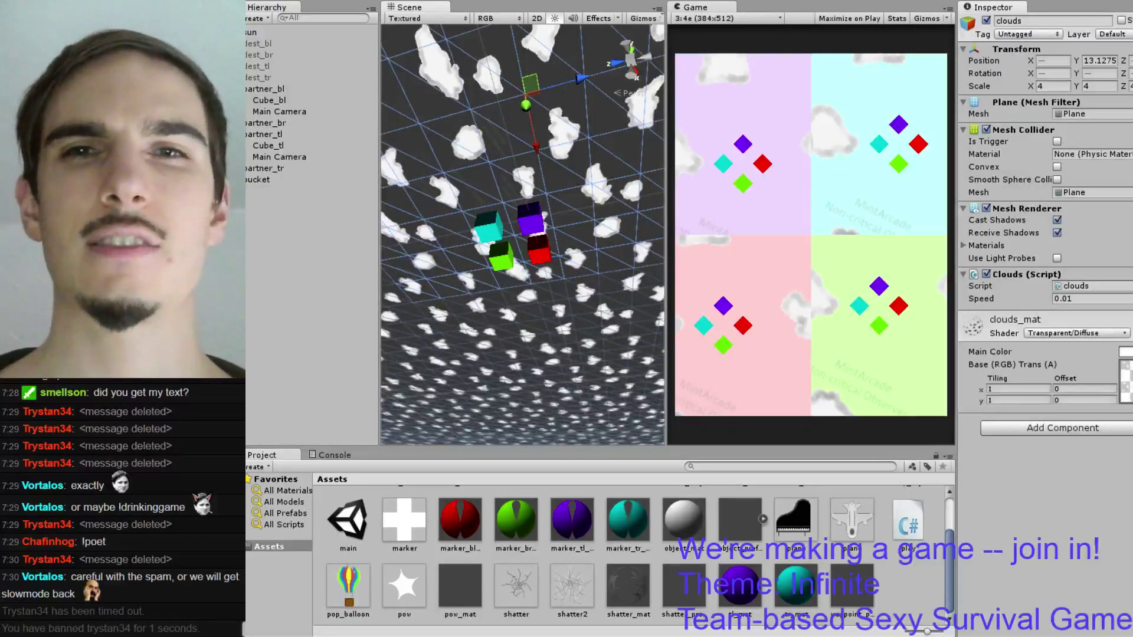
pyautogui.hotkey('alt', 'Tab')
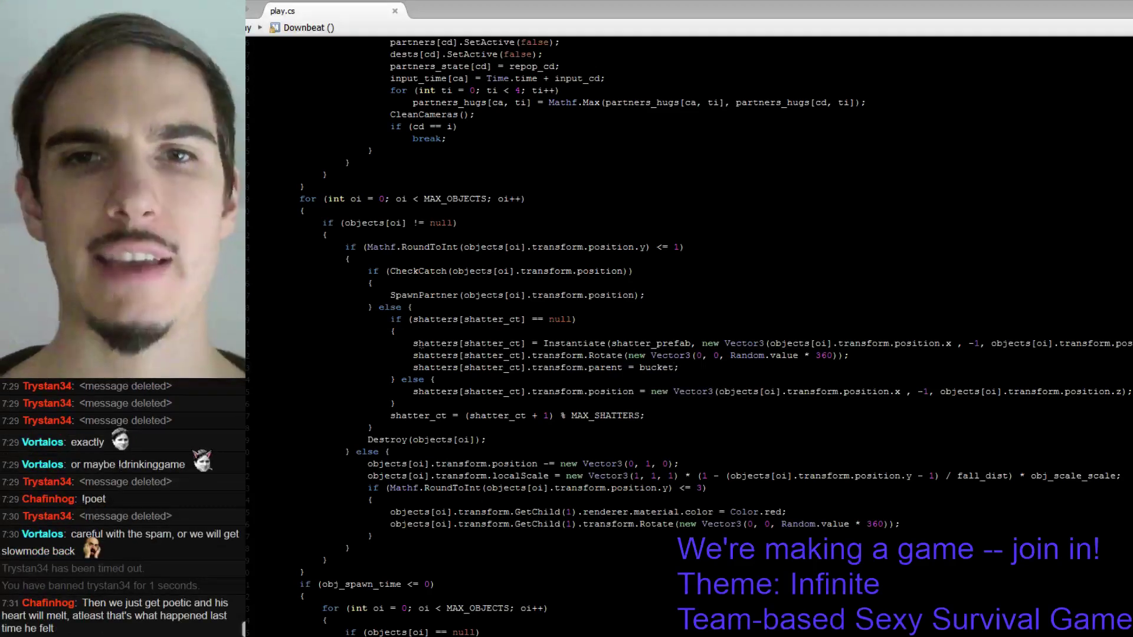
# - Declare a new Vector3 AveragePosition() method just above CleanCameras
pyautogui.scroll(-3, 379, 268)
pyautogui.scroll(-6, 379, 267)
pyautogui.click(277, 507)
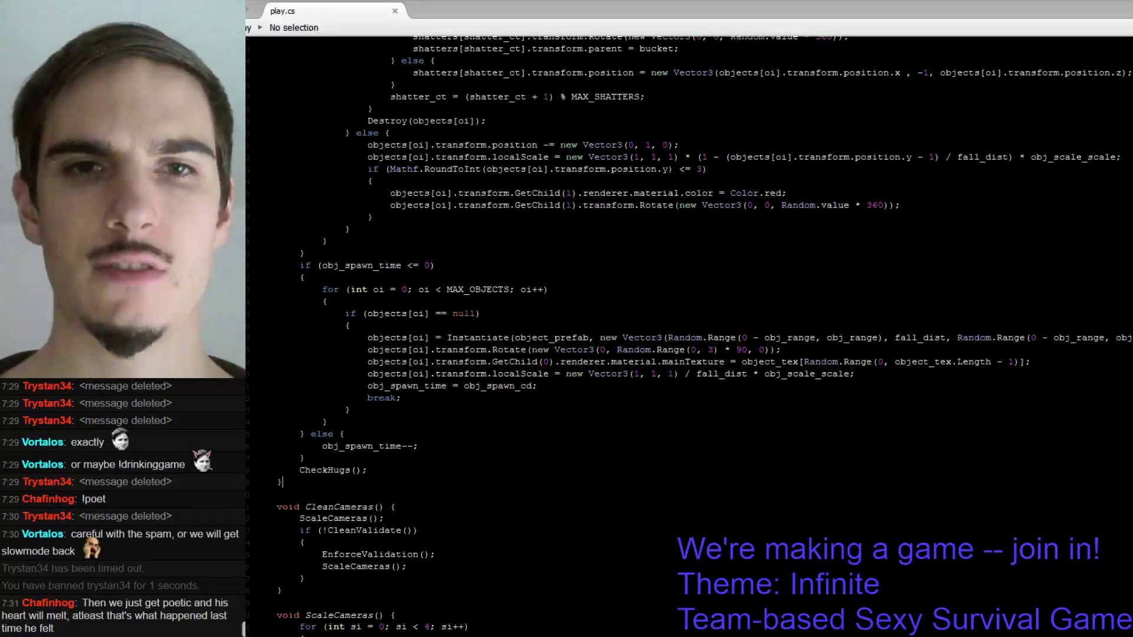
pyautogui.press('Return')
pyautogui.press('Return')
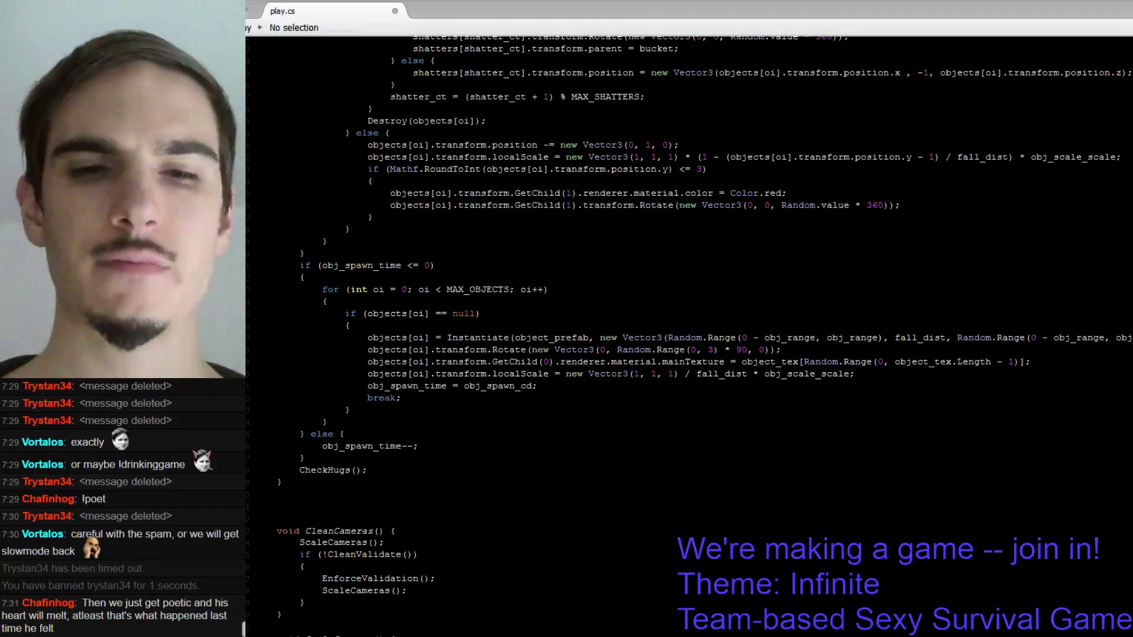
pyautogui.write('Vecto')
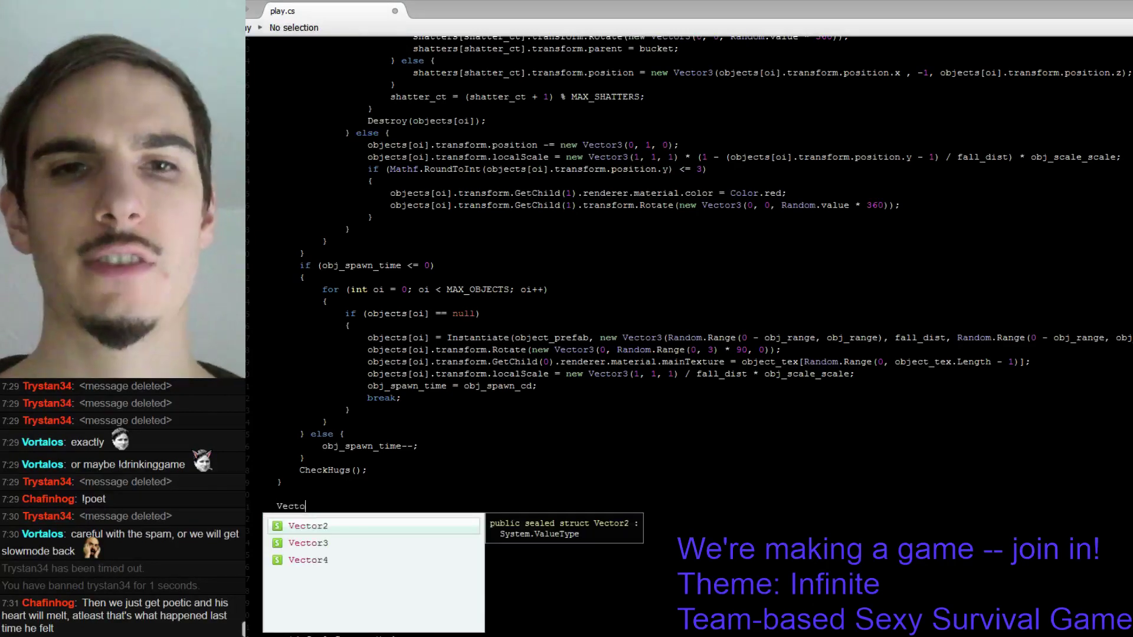
pyautogui.write('r3')
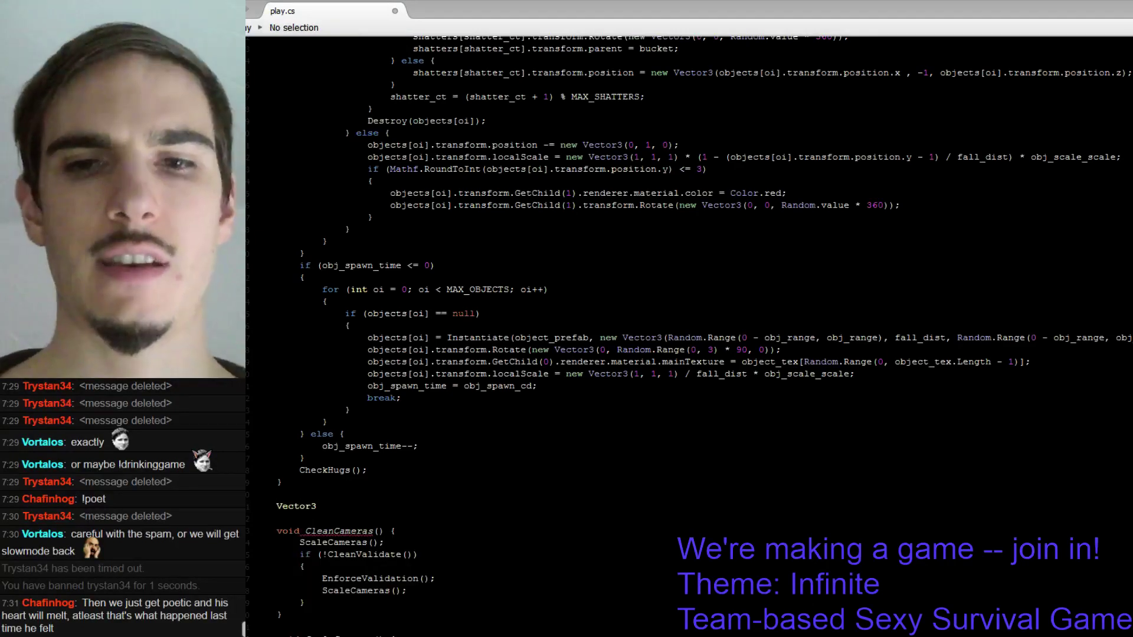
pyautogui.write(' Average')
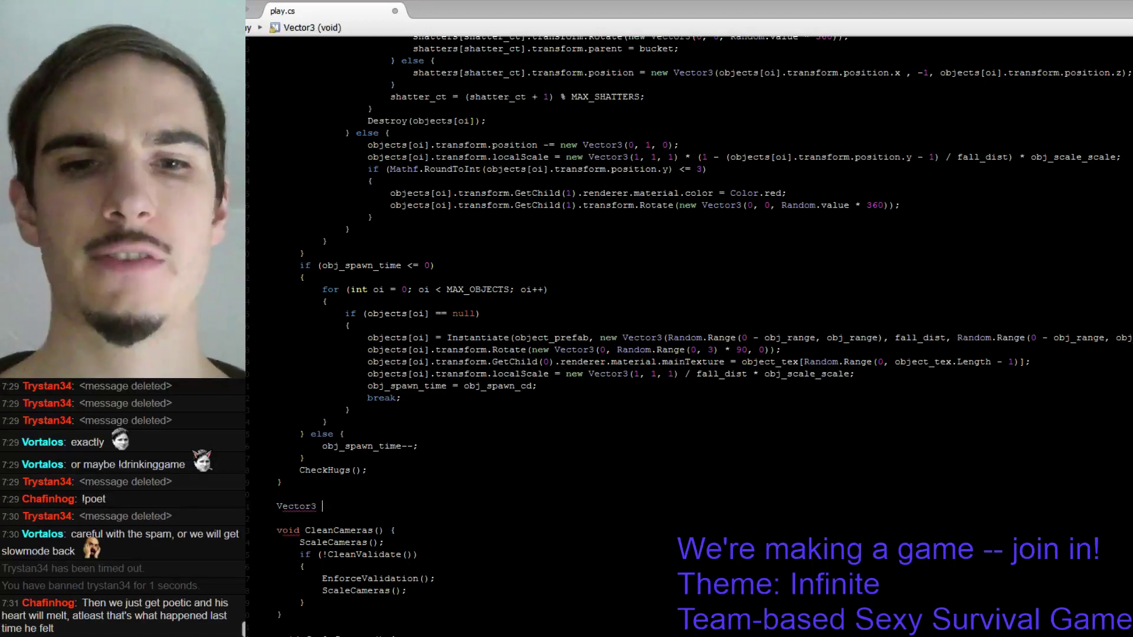
pyautogui.write('Po')
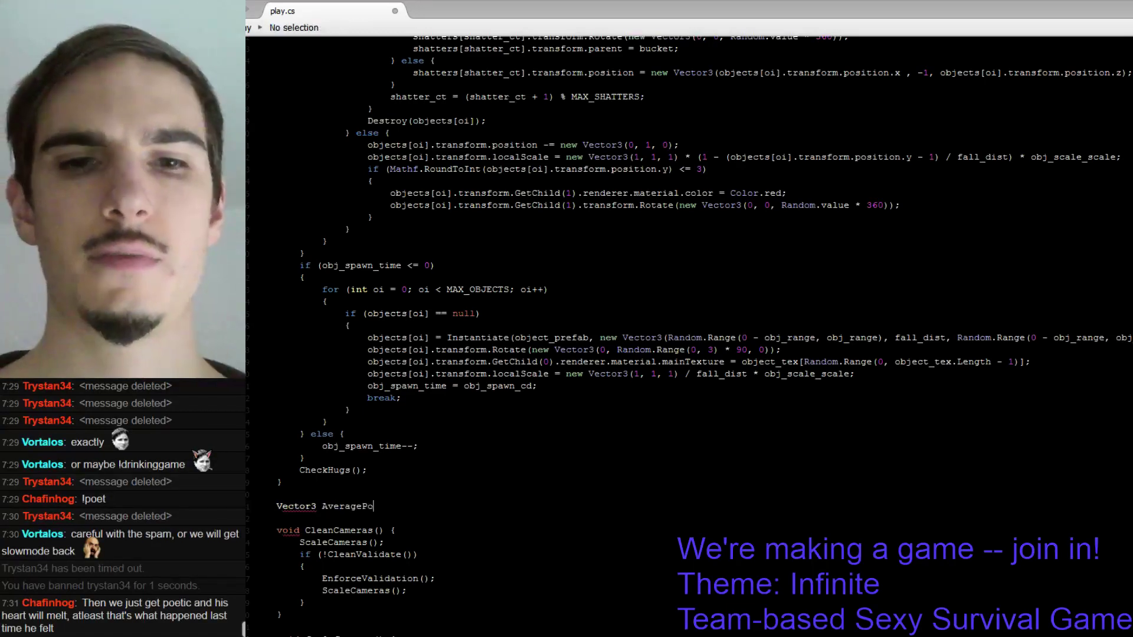
pyautogui.write('sition(')
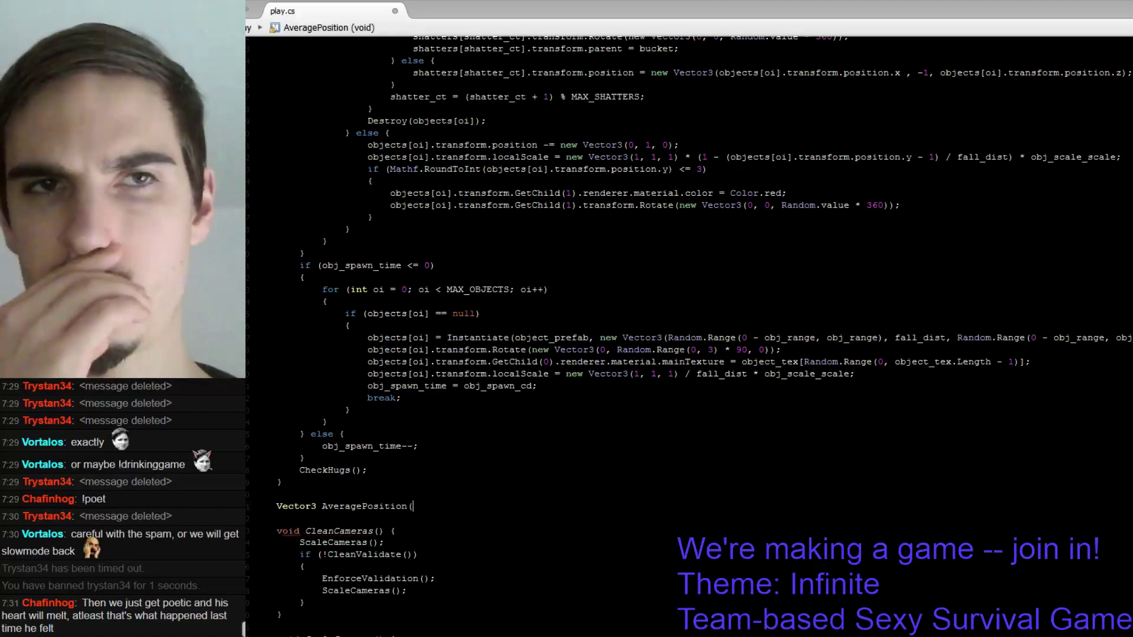
pyautogui.write(') {')
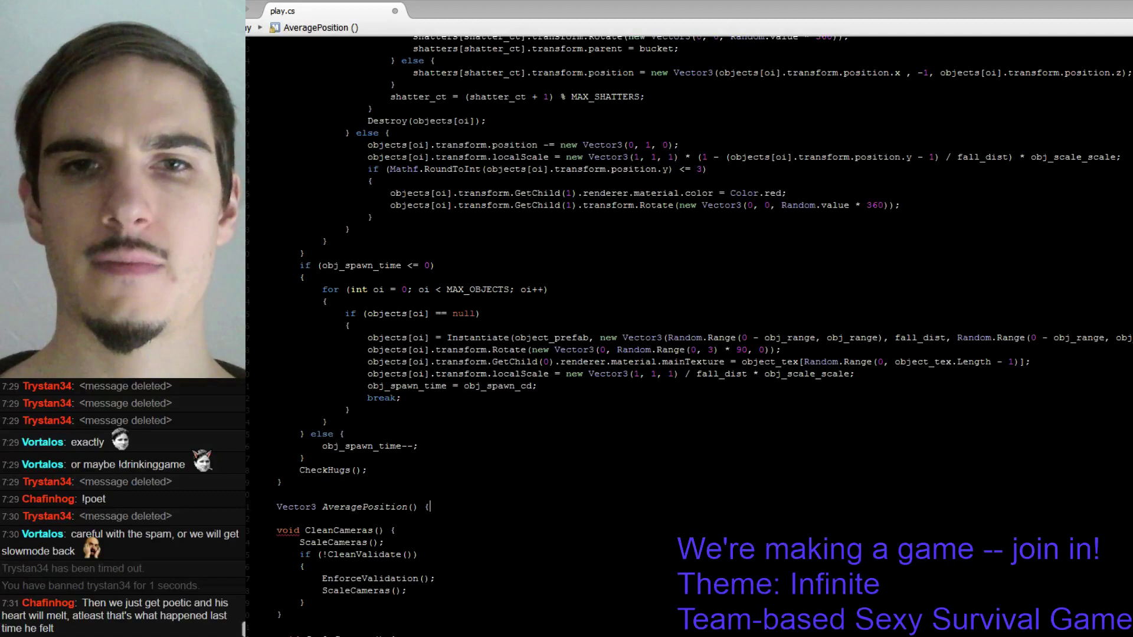
pyautogui.press('Return')
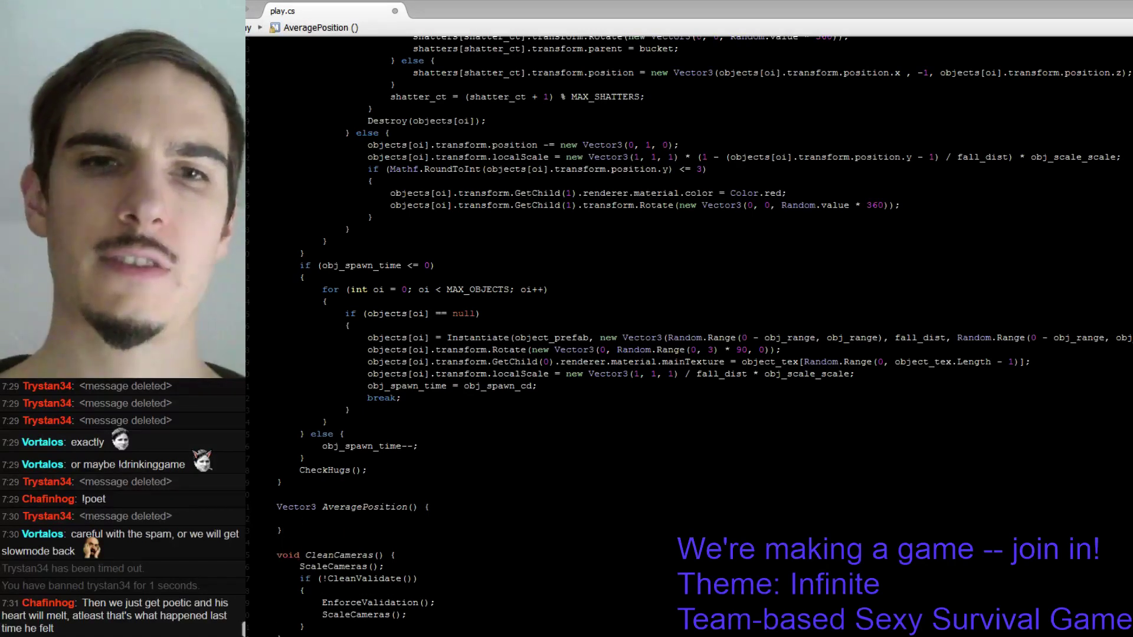
# - Initialise Vector3 rt = new Vector3(0, 0, 0); as the method's first line
pyautogui.write('Vector')
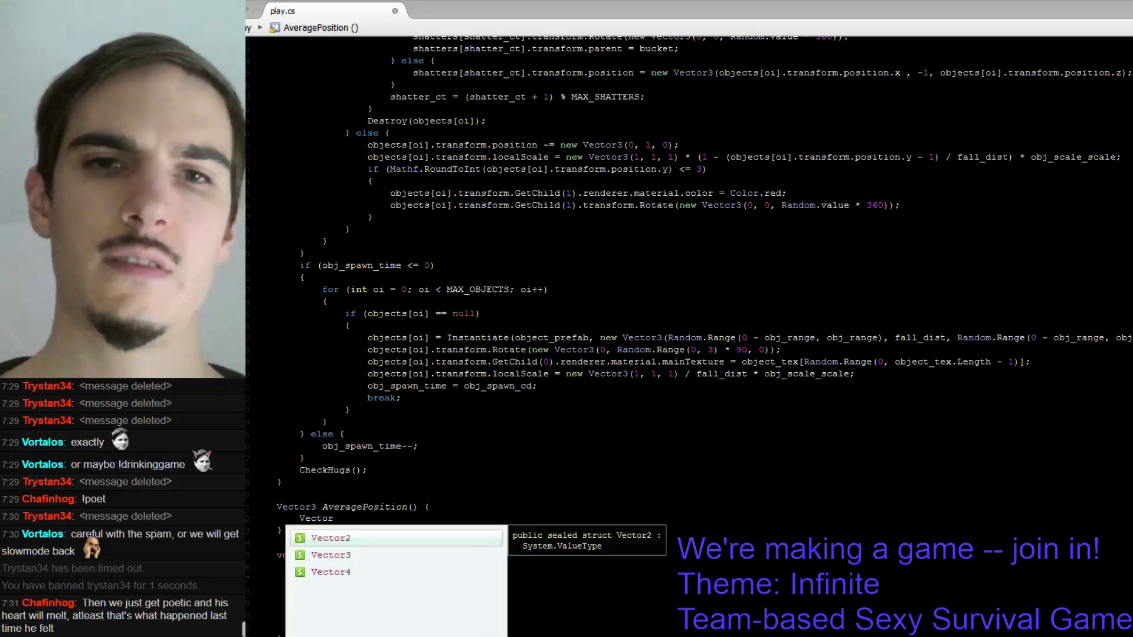
pyautogui.press('Down')
pyautogui.press('Return')
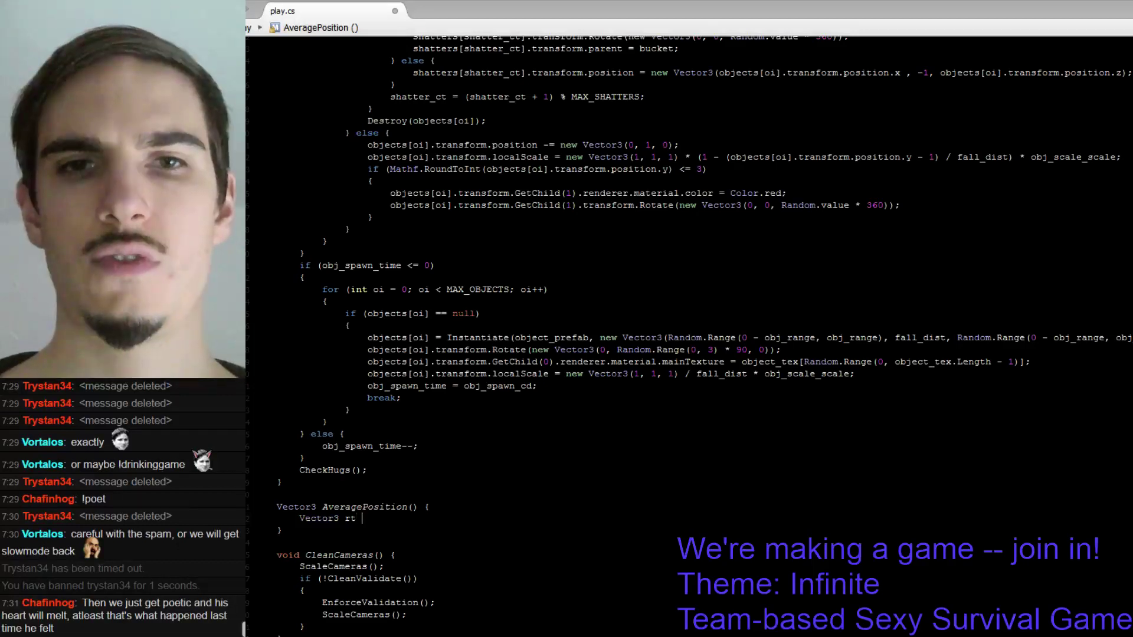
pyautogui.write('= new Vect')
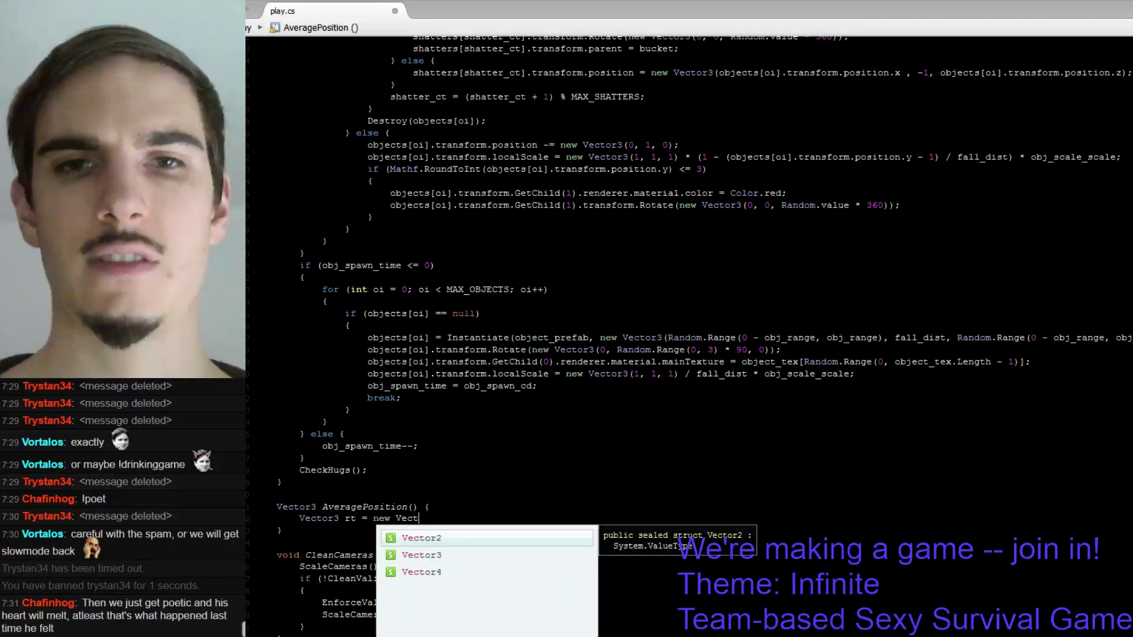
pyautogui.press('Return')
pyautogui.write('(0,')
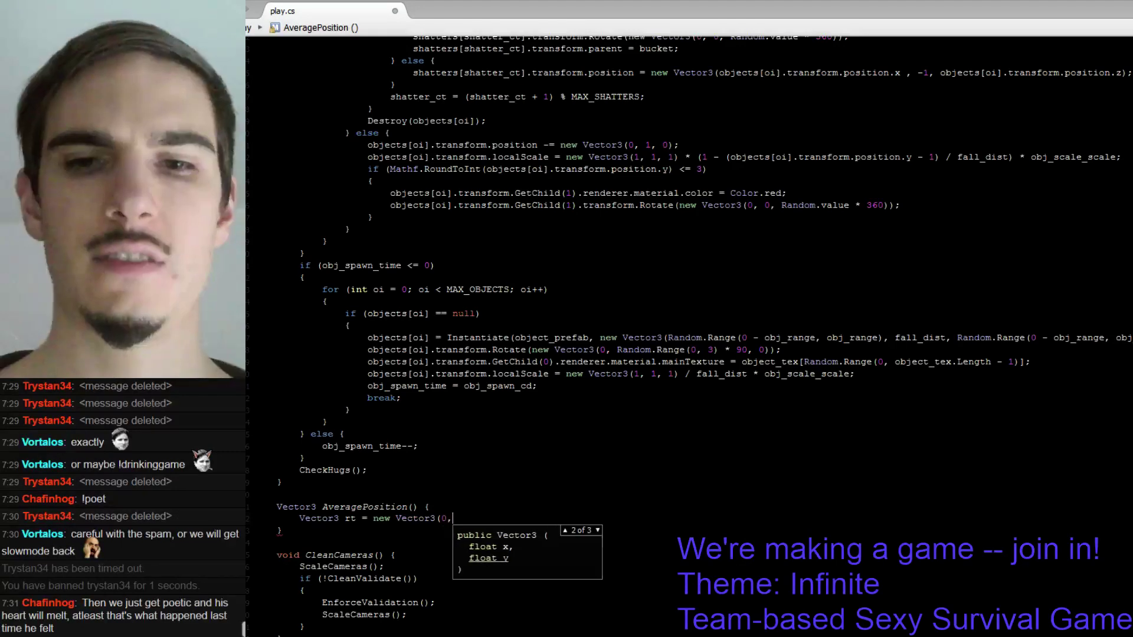
pyautogui.write(' 0, 0')
pyautogui.write(');')
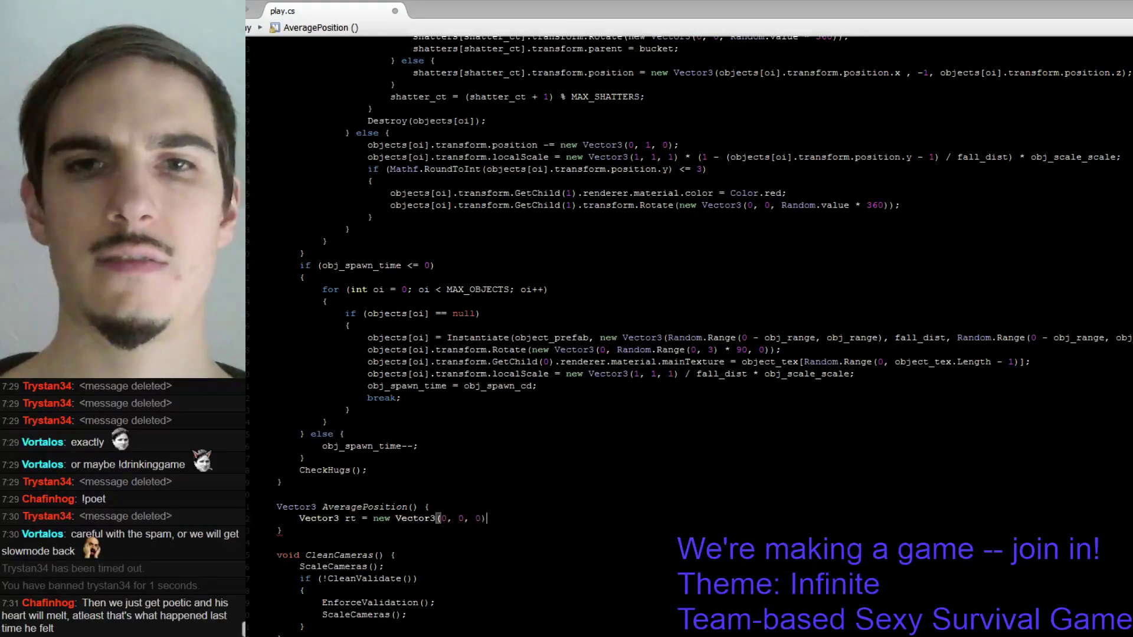
pyautogui.press('Return')
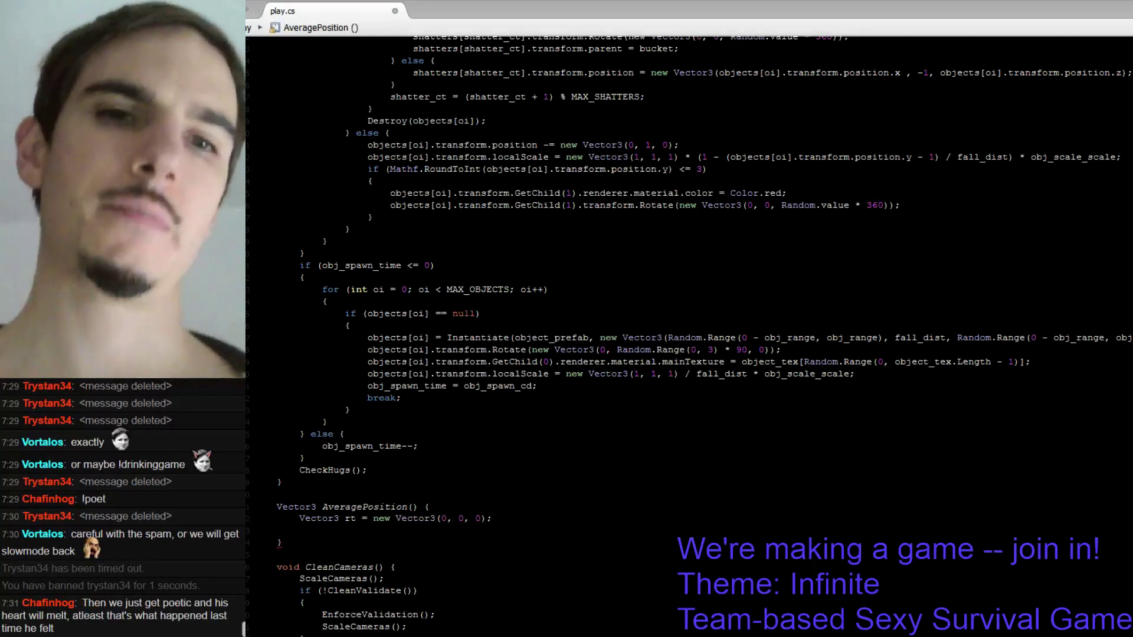
# - Add the loop header for (int i = 0; i < 4; i++) below rt
pyautogui.write('for in')
pyautogui.press('Escape')
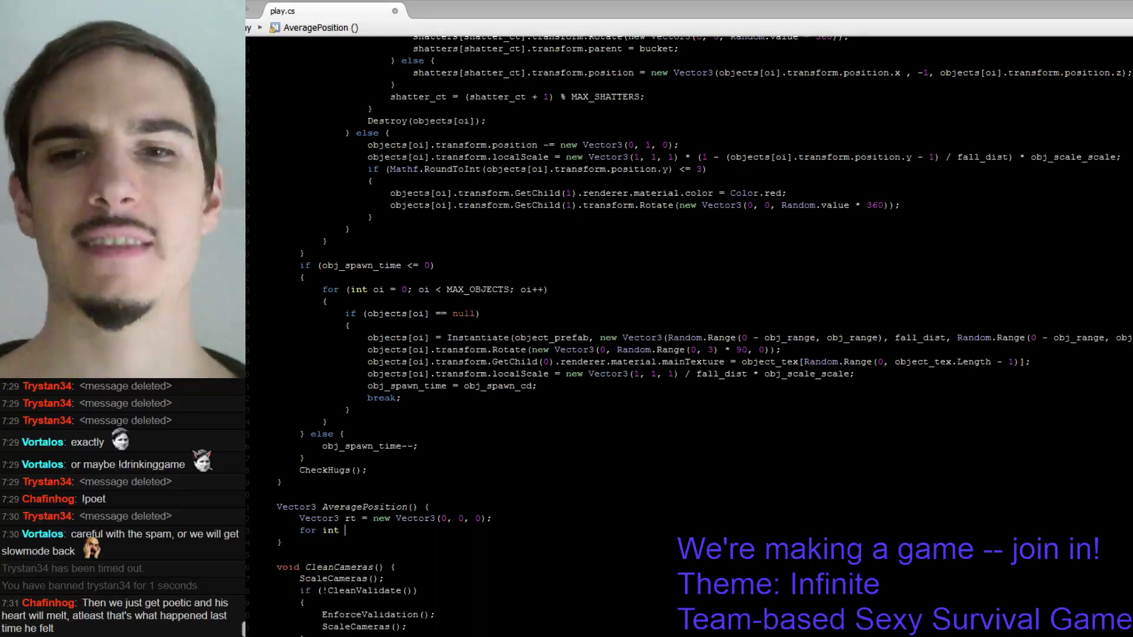
pyautogui.press('BackSpace')
pyautogui.write('(i')
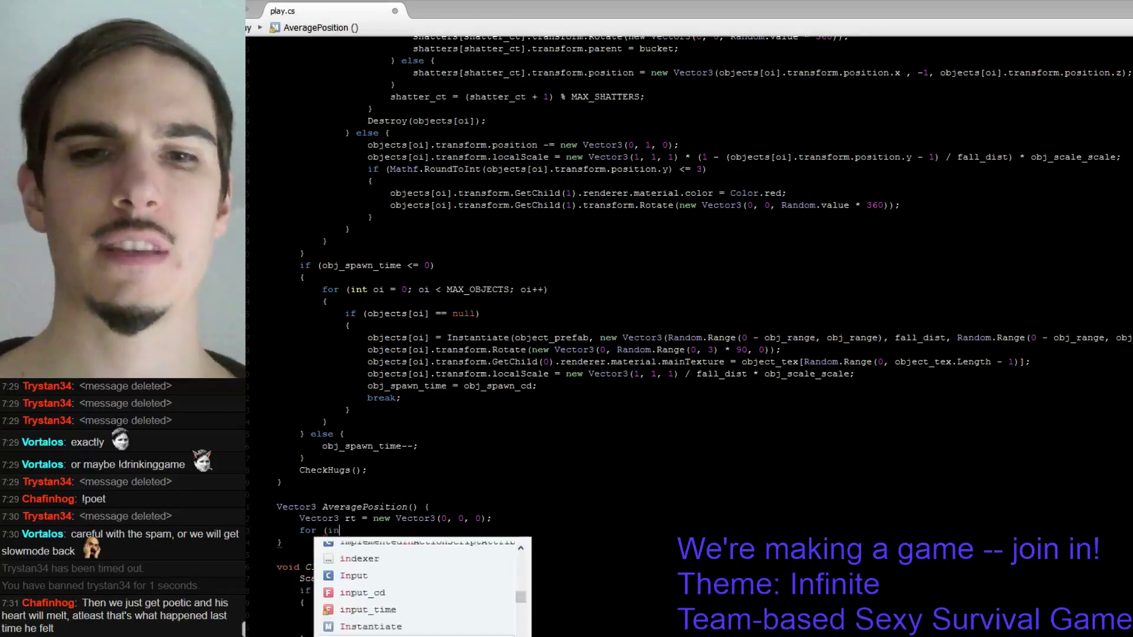
pyautogui.write('nt ')
pyautogui.write('= 0')
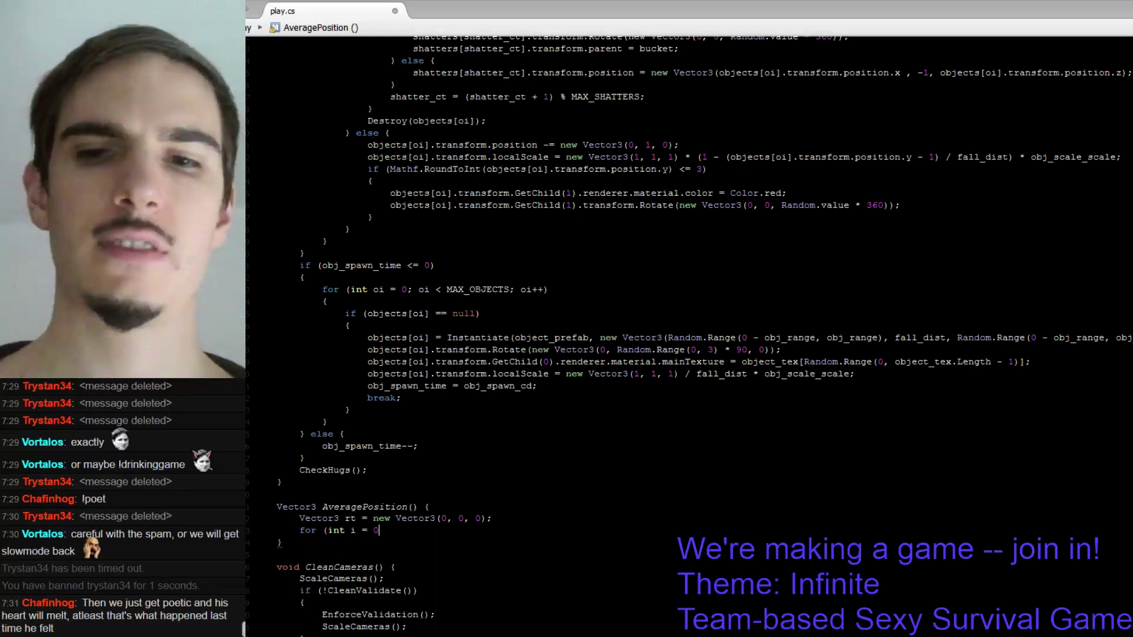
pyautogui.write('; i <')
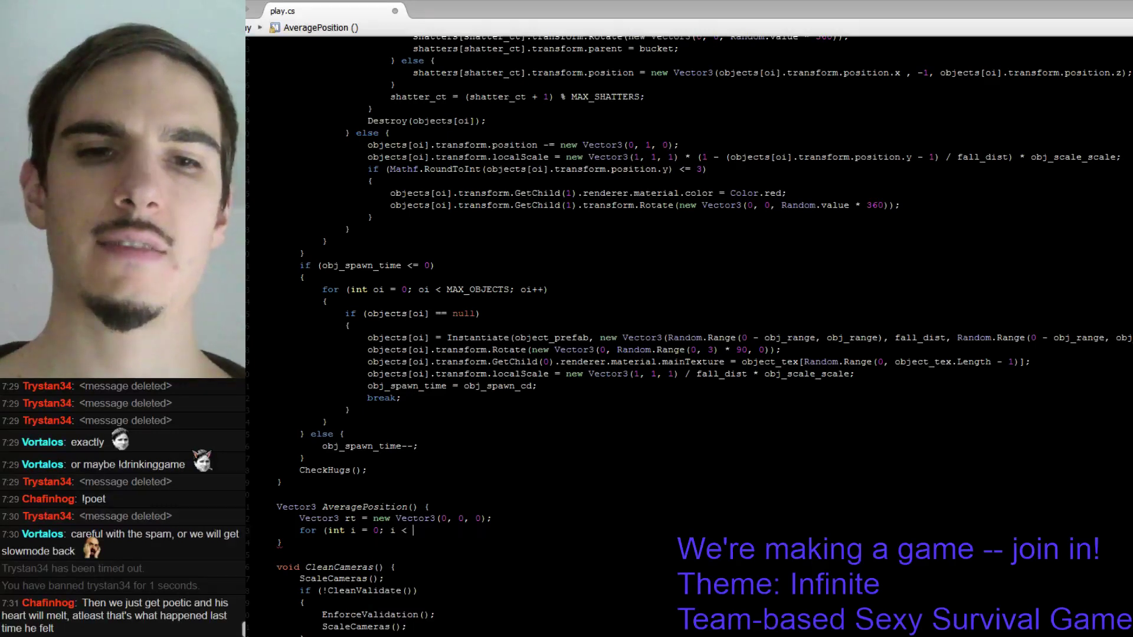
pyautogui.write('4')
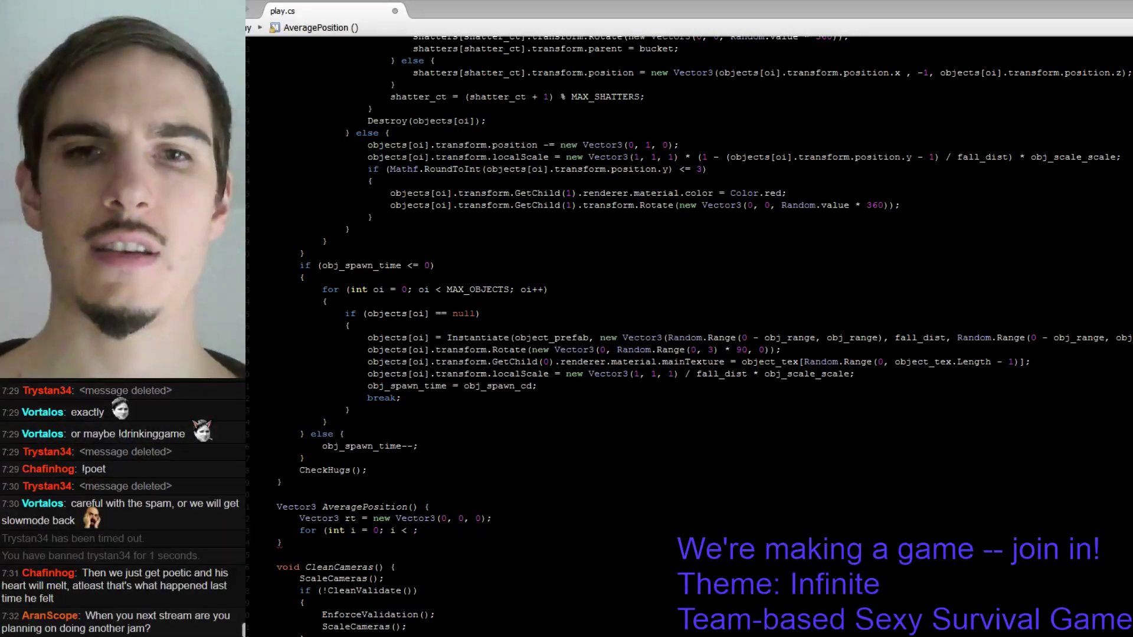
pyautogui.write(' 4')
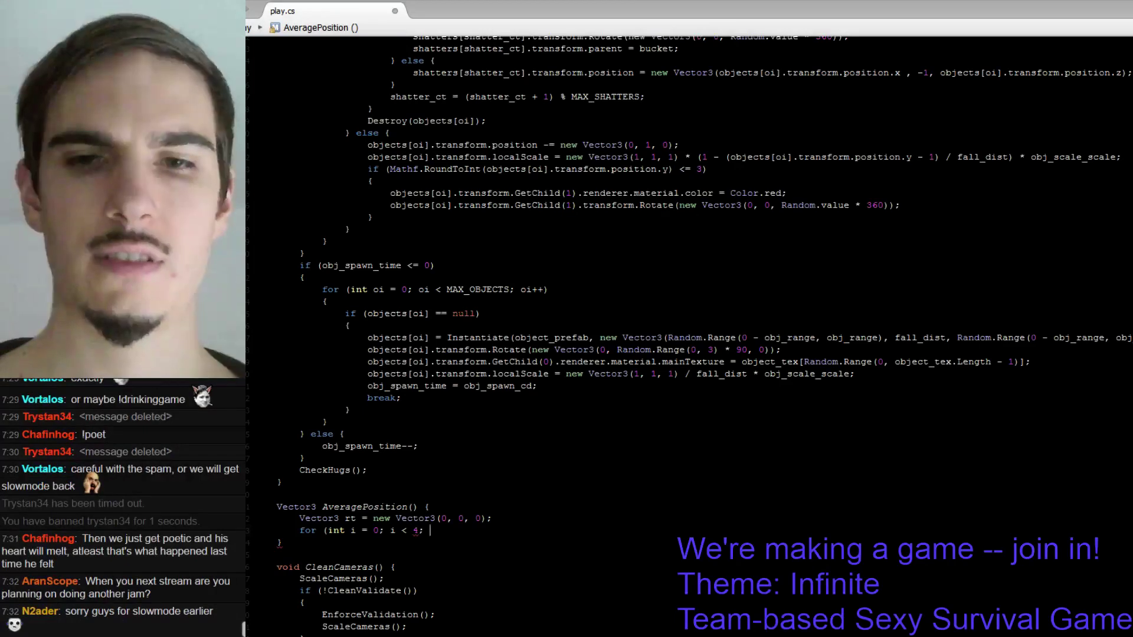
pyautogui.write('i++)')
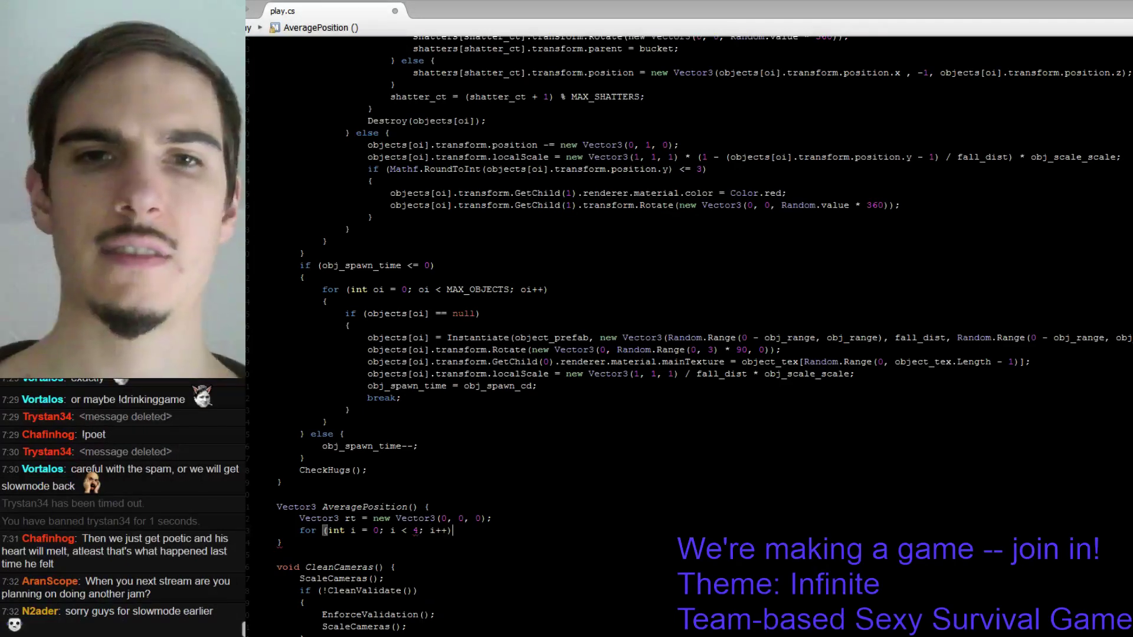
pyautogui.press('Return')
pyautogui.write('{')
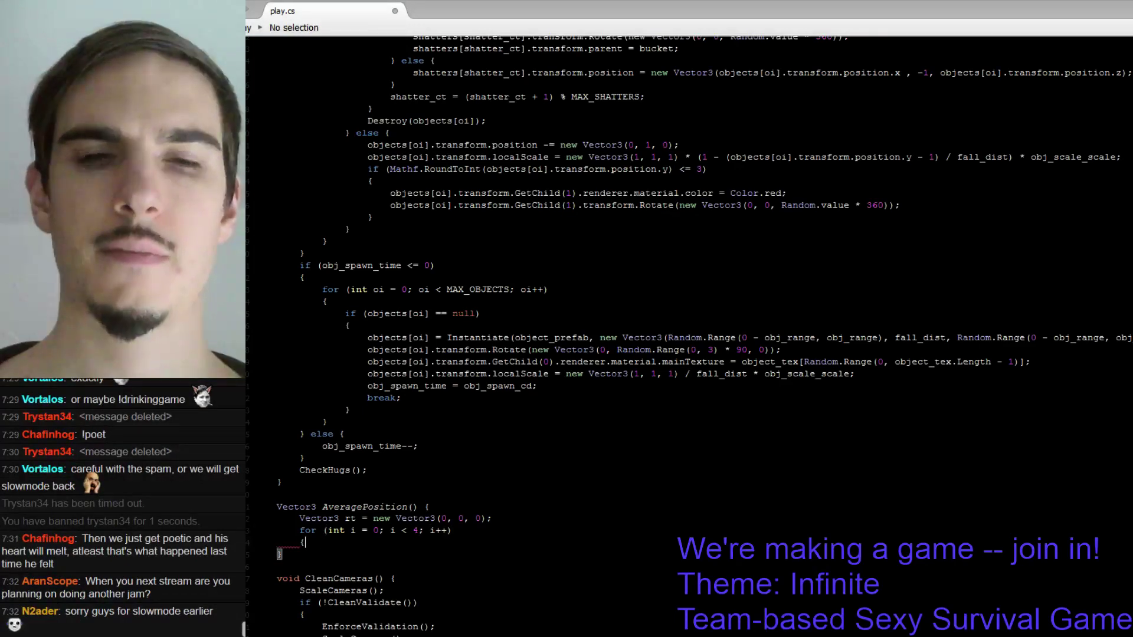
pyautogui.press('BackSpace')
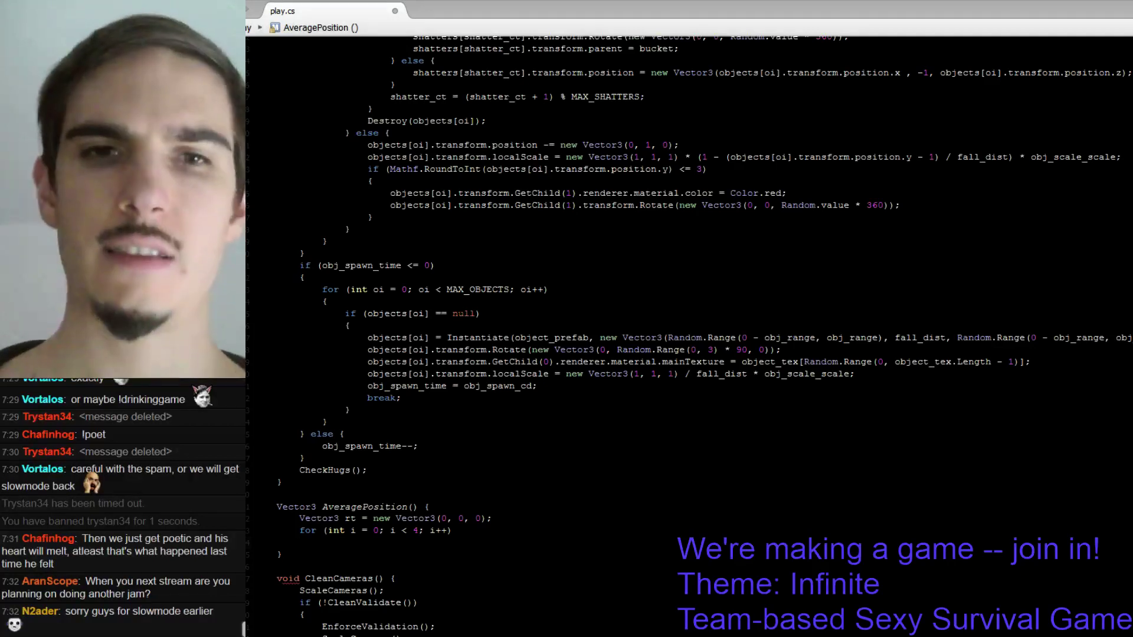
pyautogui.press('BackSpace')
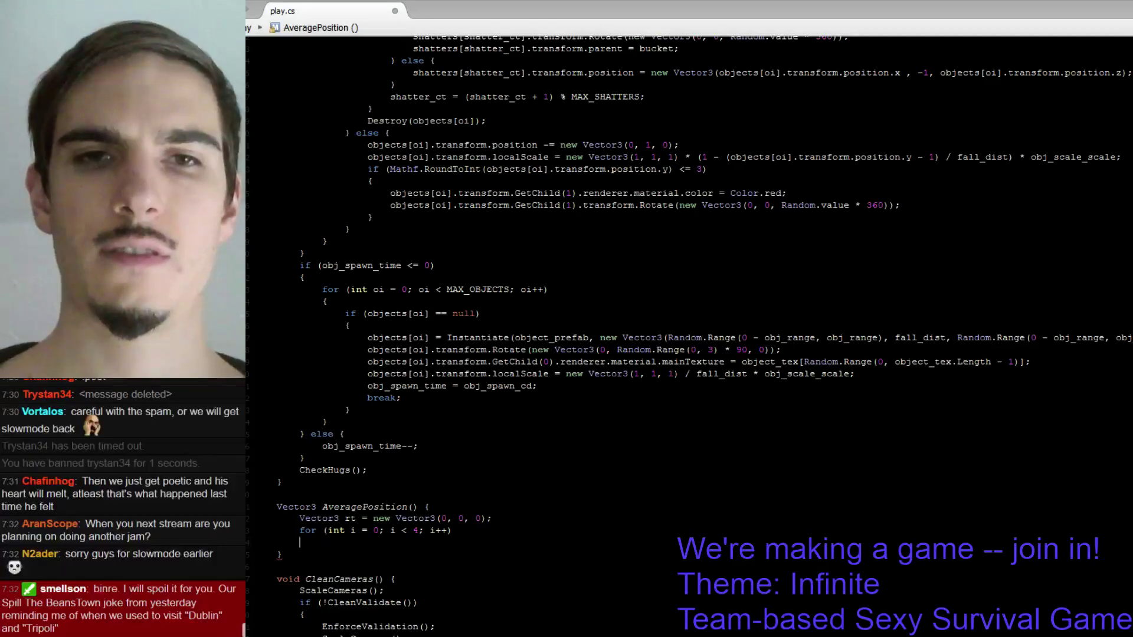
# - Insert an a_ct = 0 counter line between rt and the loop
pyautogui.press('Up')
pyautogui.press('Up')
pyautogui.press('End')
pyautogui.press('Return')
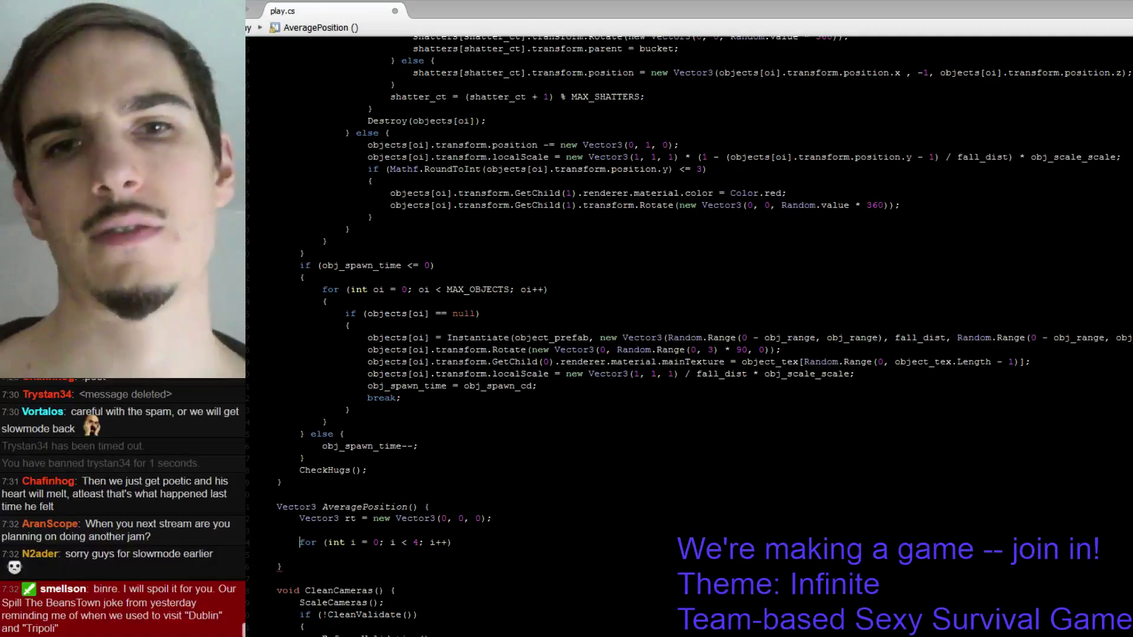
pyautogui.write('a_ct')
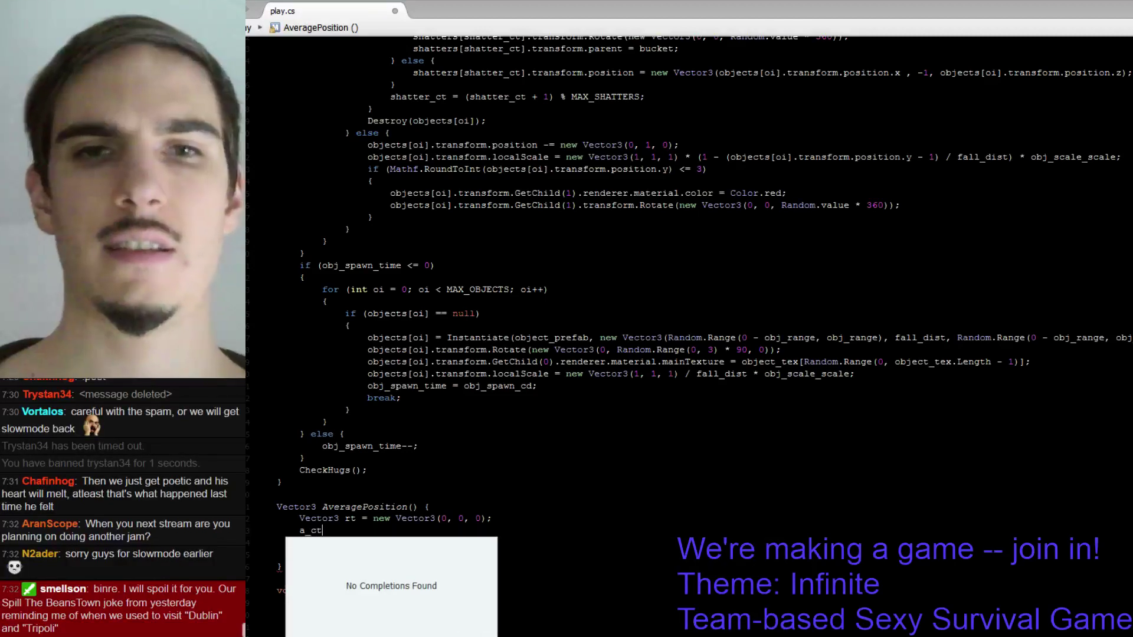
pyautogui.write(' = ')
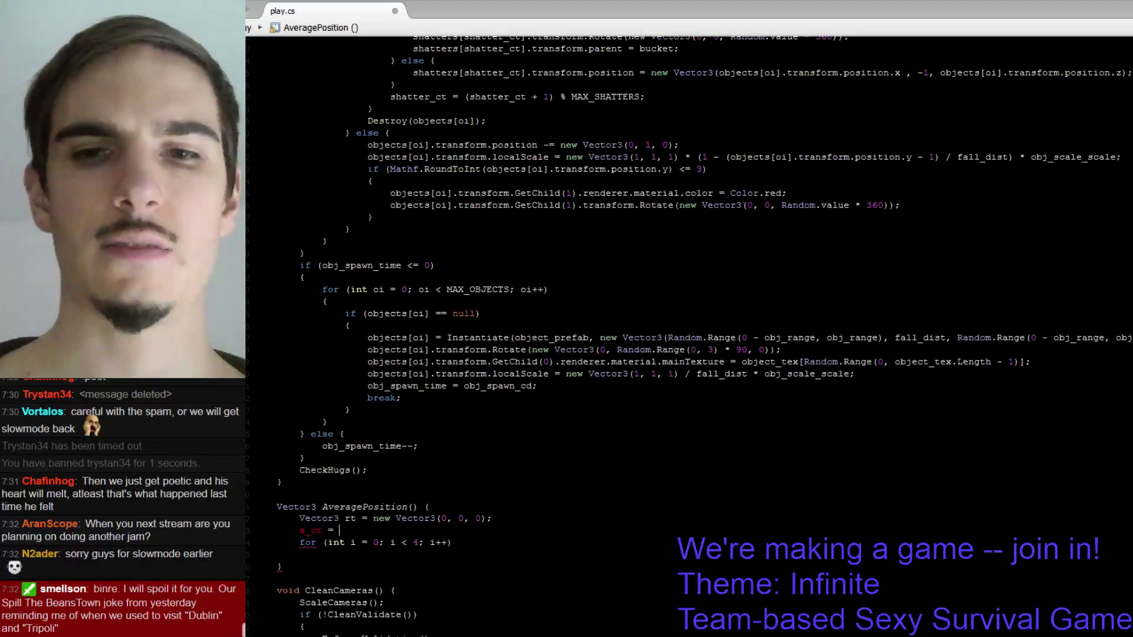
pyautogui.write('0;')
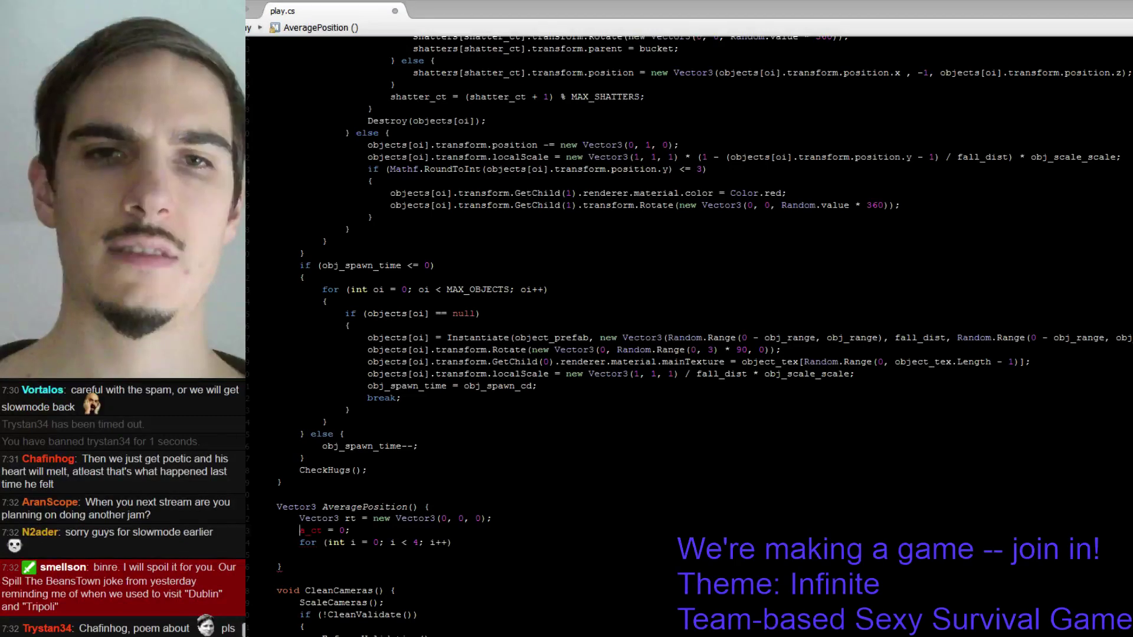
# - Give the for loop a braced body and start typing if (partners[i].a inside it
pyautogui.click(323, 542)
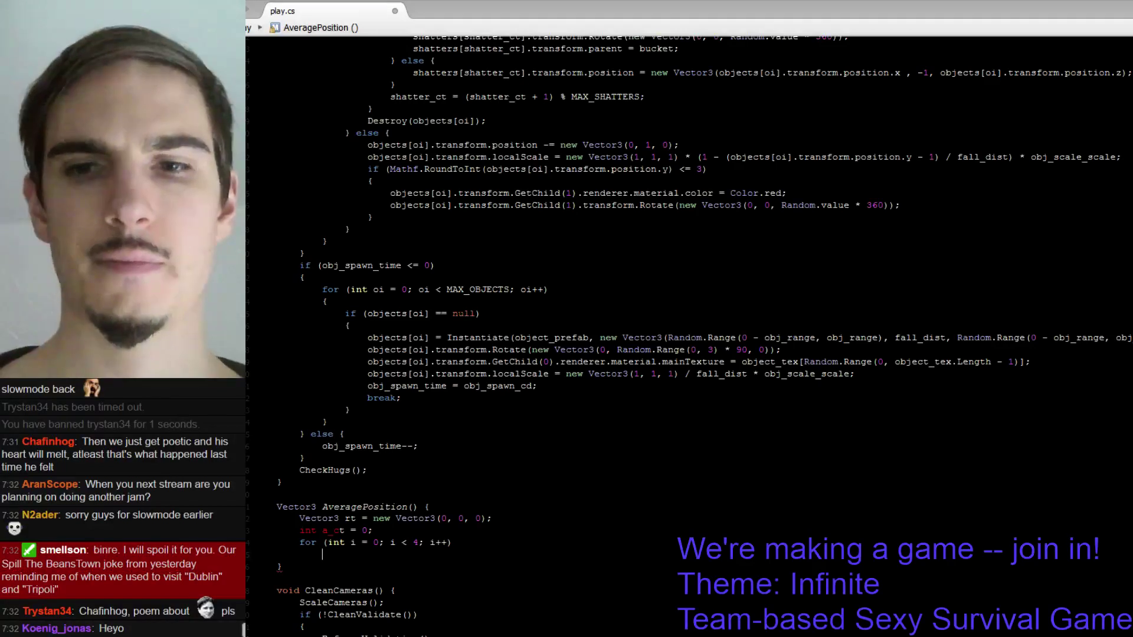
pyautogui.write('{')
pyautogui.press('Return')
pyautogui.press('Return')
pyautogui.press('Up')
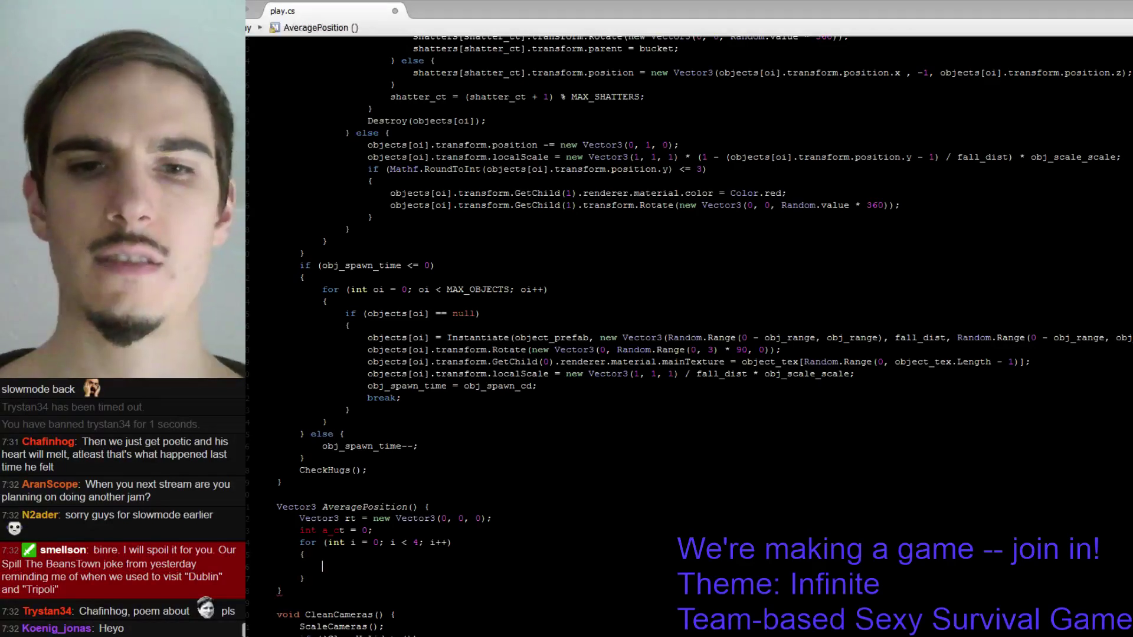
pyautogui.write('if (')
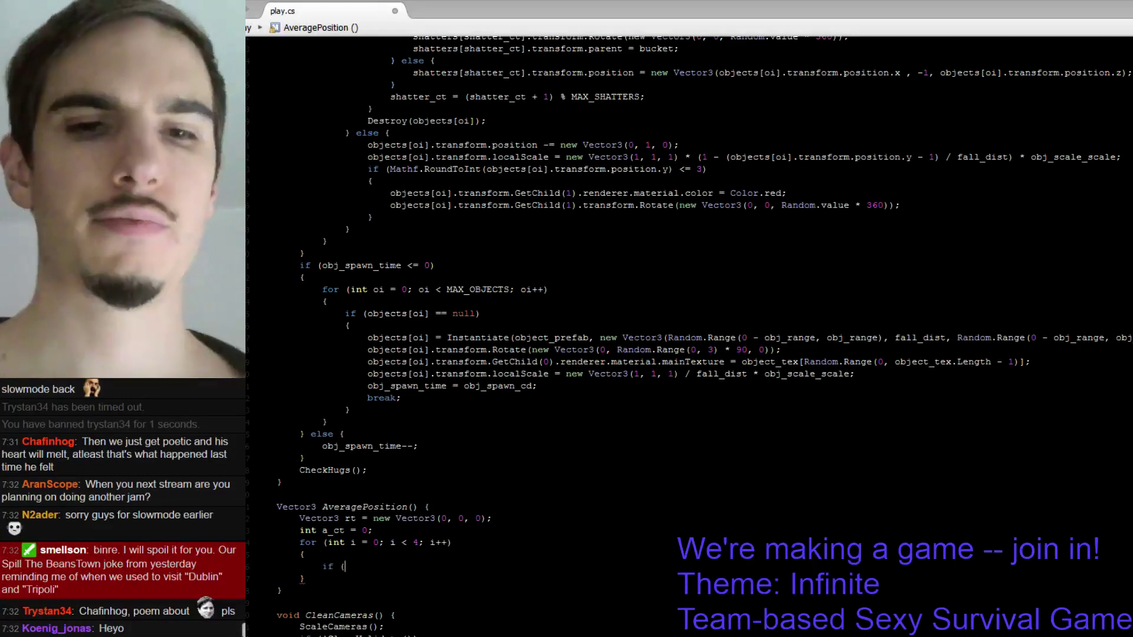
pyautogui.write('part')
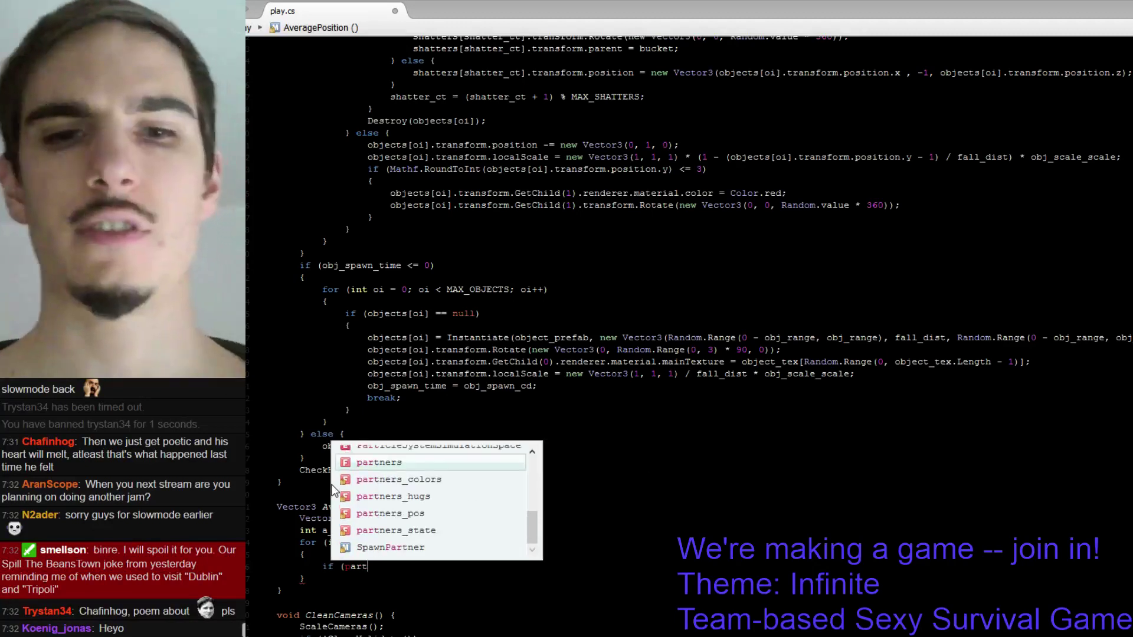
pyautogui.write('ners[')
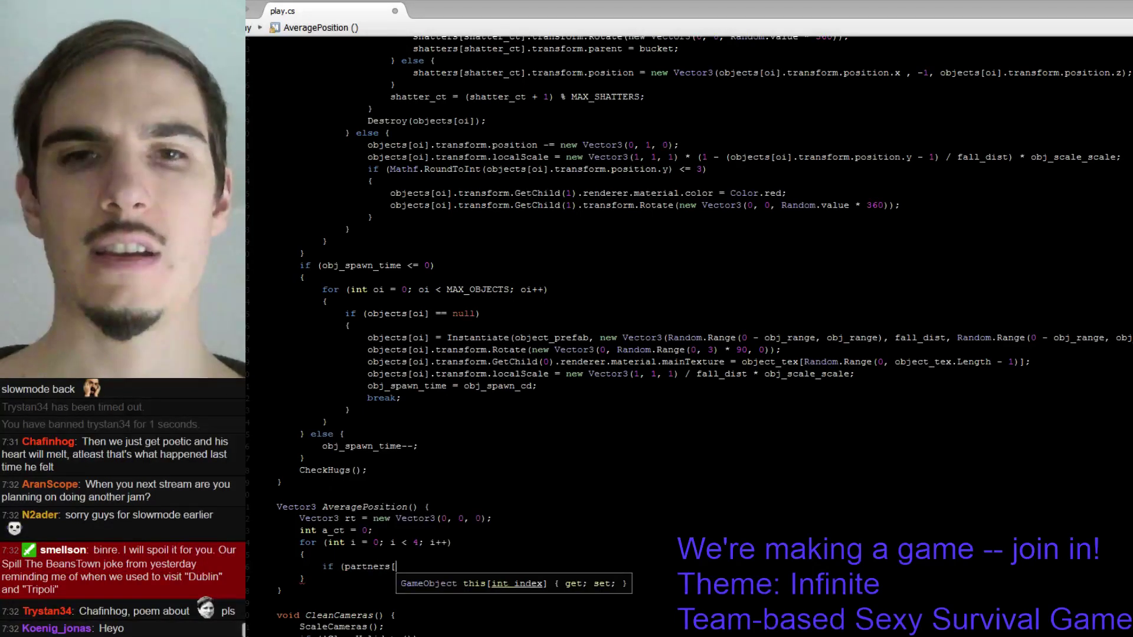
pyautogui.write('i].')
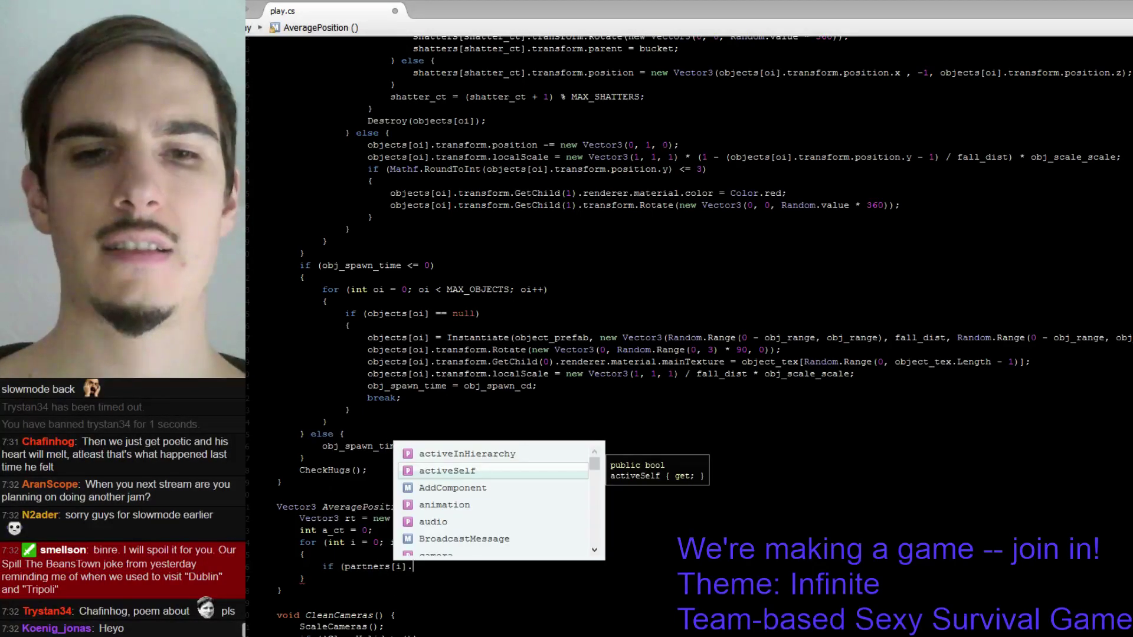
pyautogui.write('a')
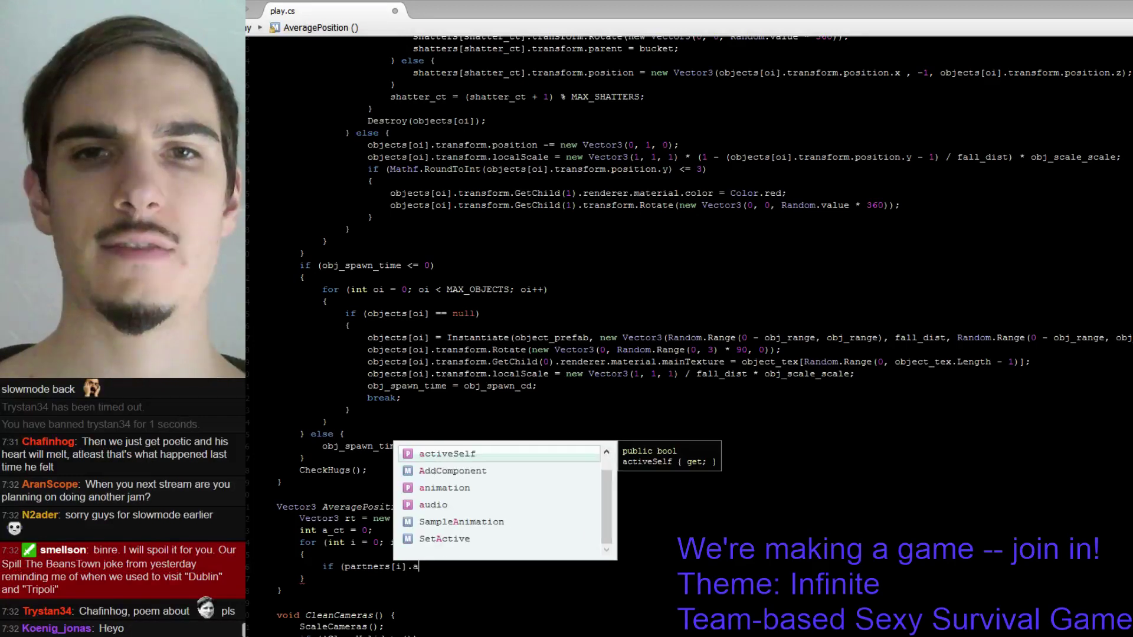
# - Complete the if (partners[i].activeSelf) check and add rt += partners[i].transform.position;
pyautogui.press('Return')
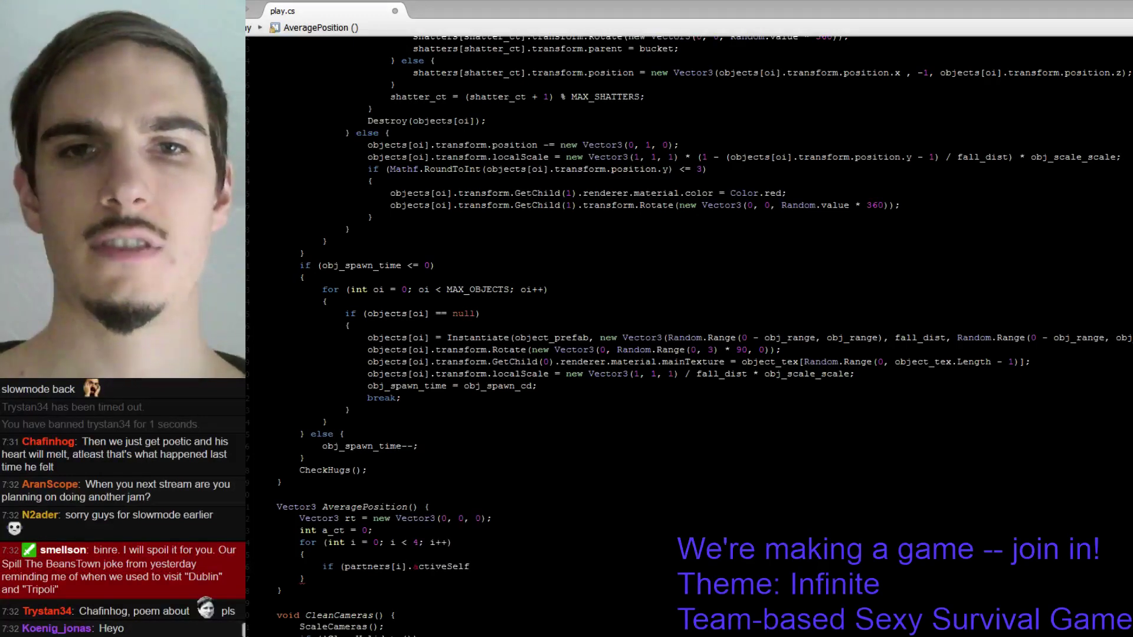
pyautogui.write(')')
pyautogui.press('Return')
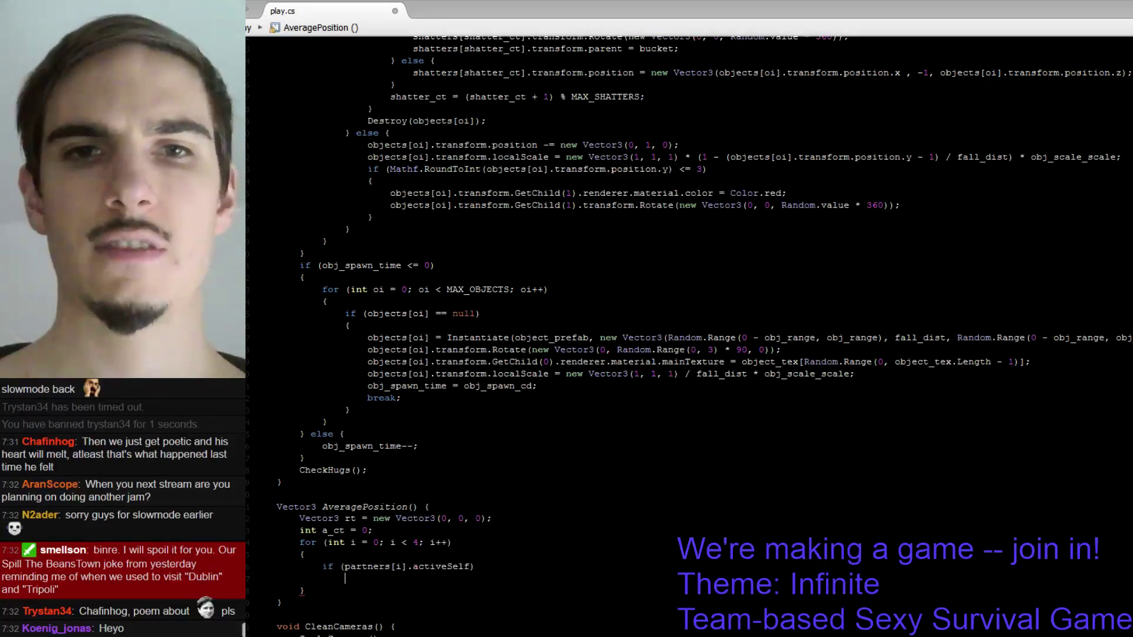
pyautogui.write('rt')
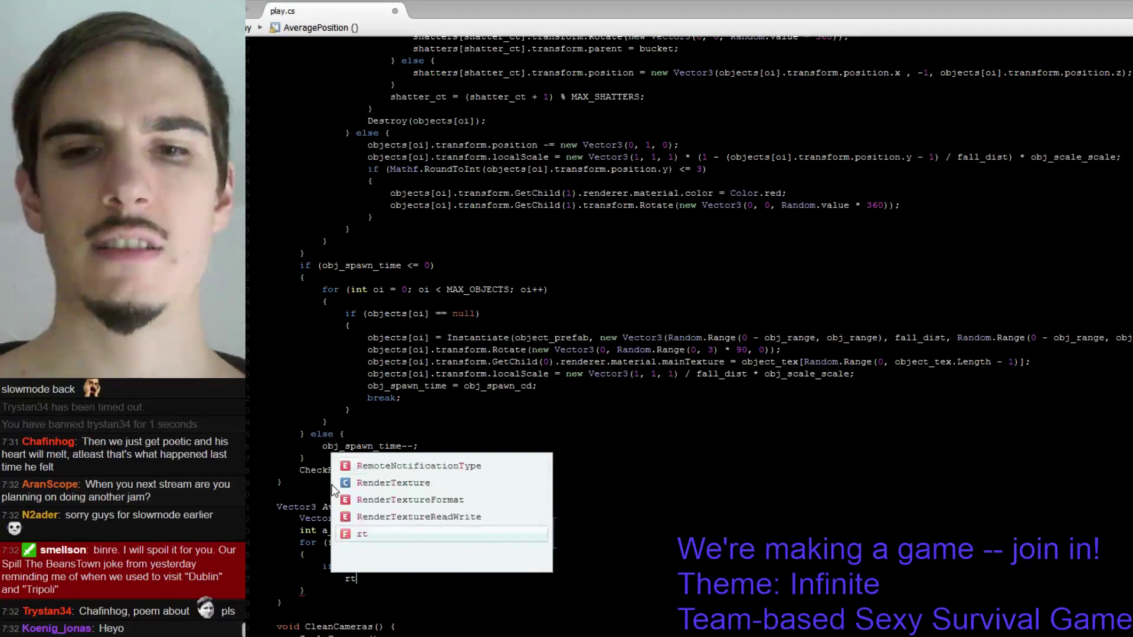
pyautogui.write(' += ')
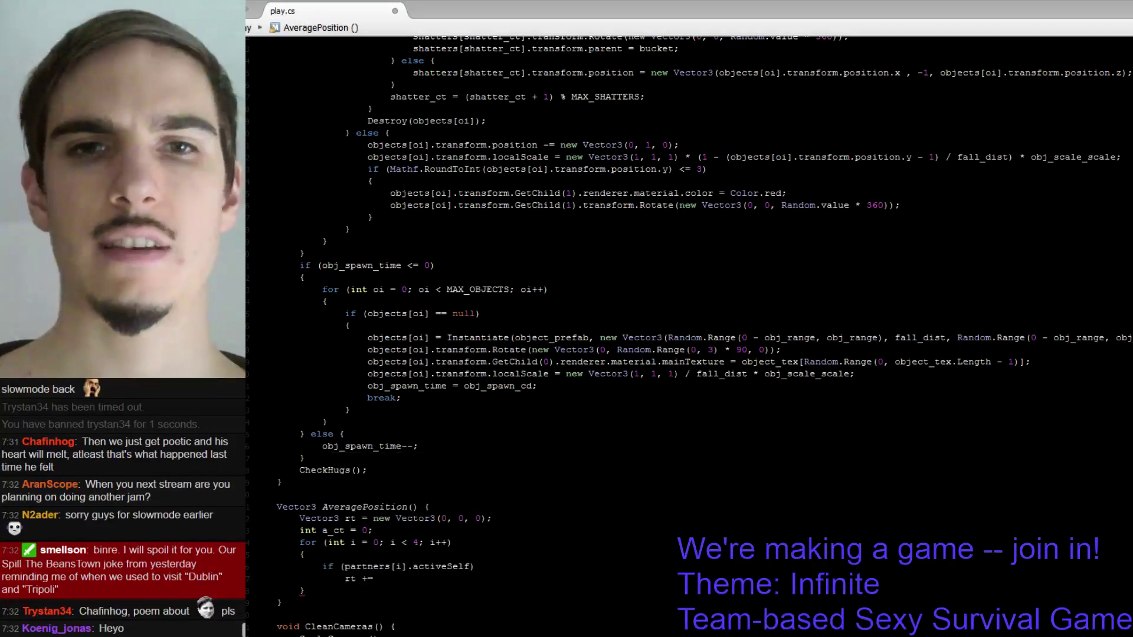
pyautogui.write('partners')
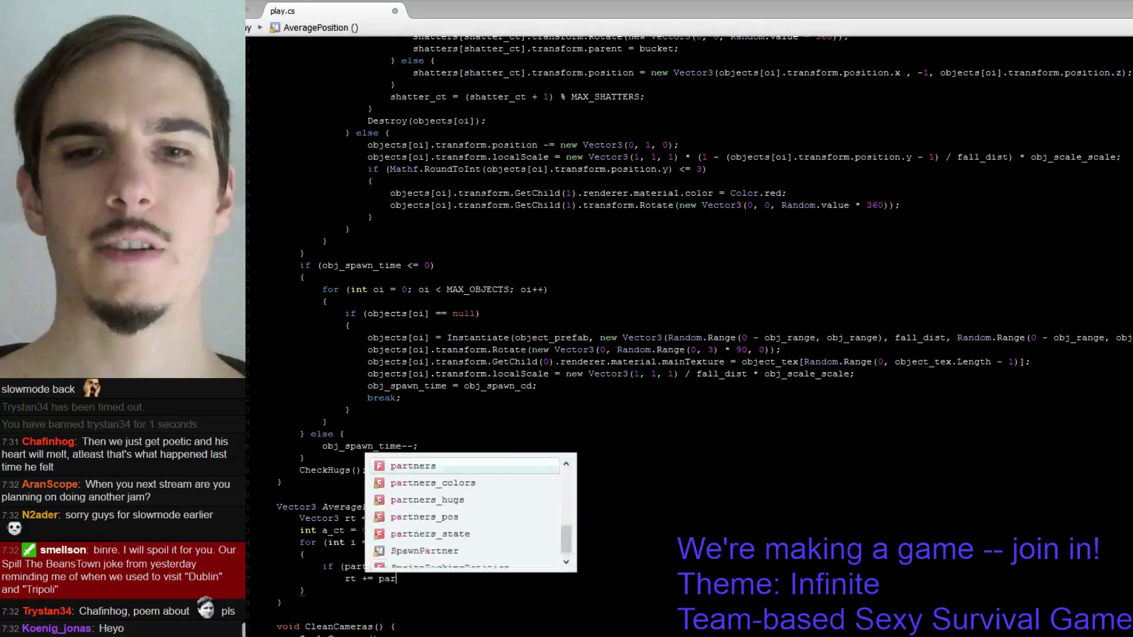
pyautogui.press('Escape')
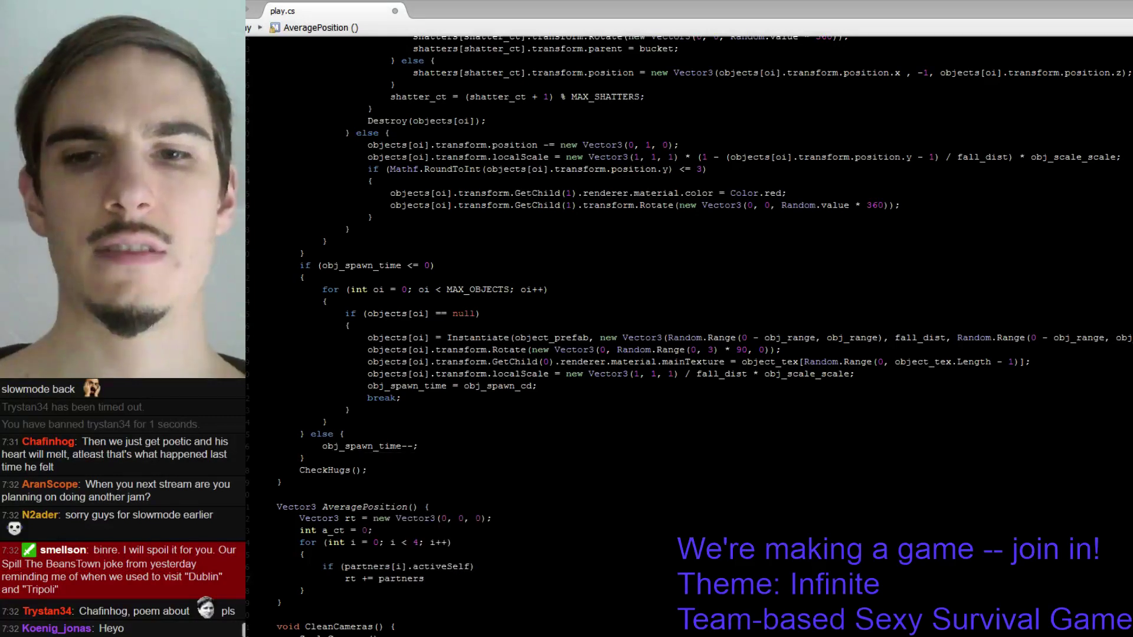
pyautogui.write('[i].transform')
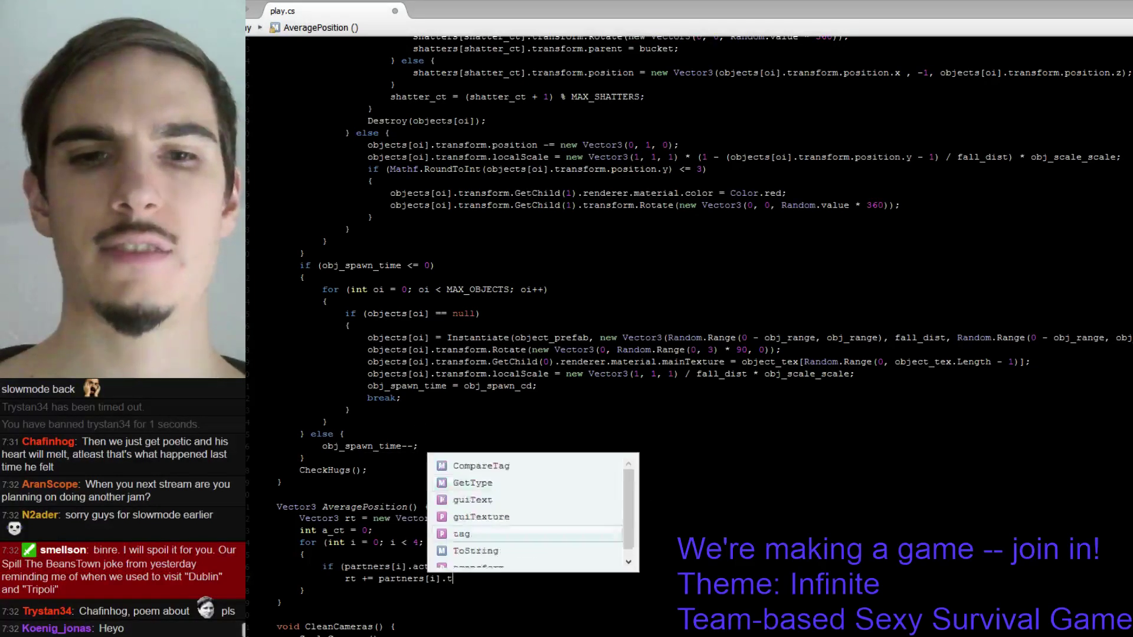
pyautogui.write('.position')
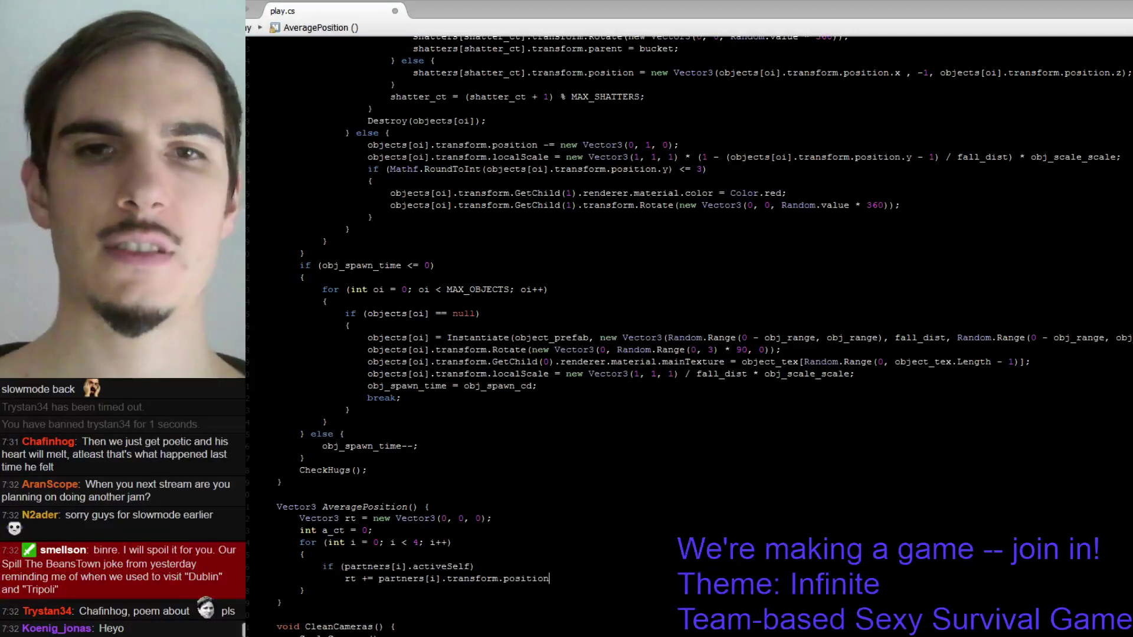
pyautogui.write(';')
pyautogui.press('Return')
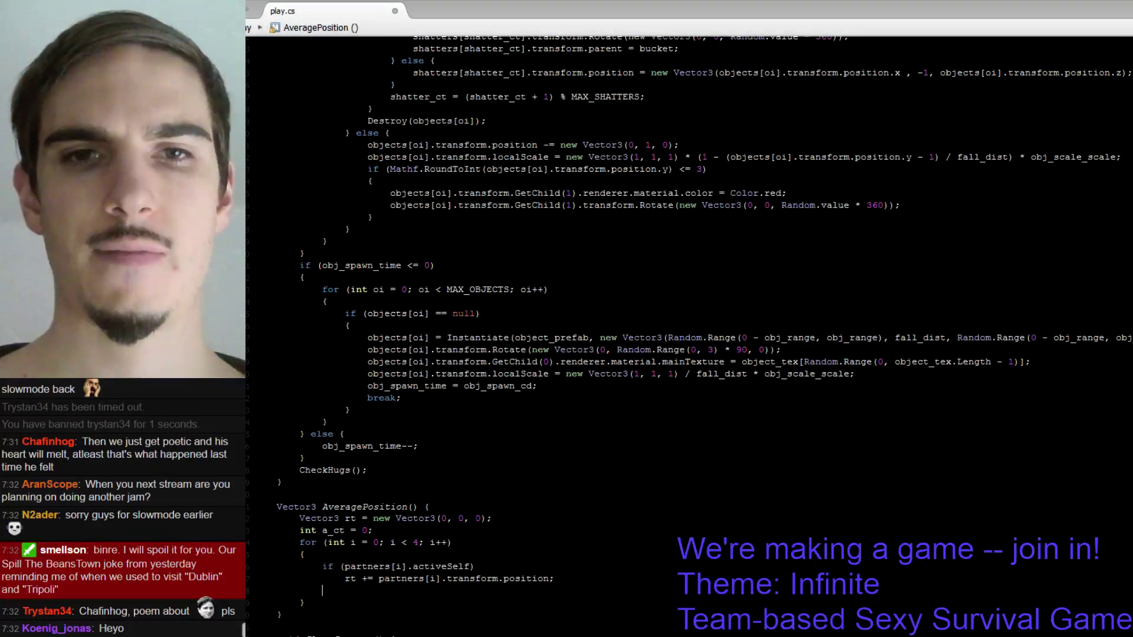
# - Wrap the if body in braces, add the a_ct increment, and save play.cs
pyautogui.press('Return')
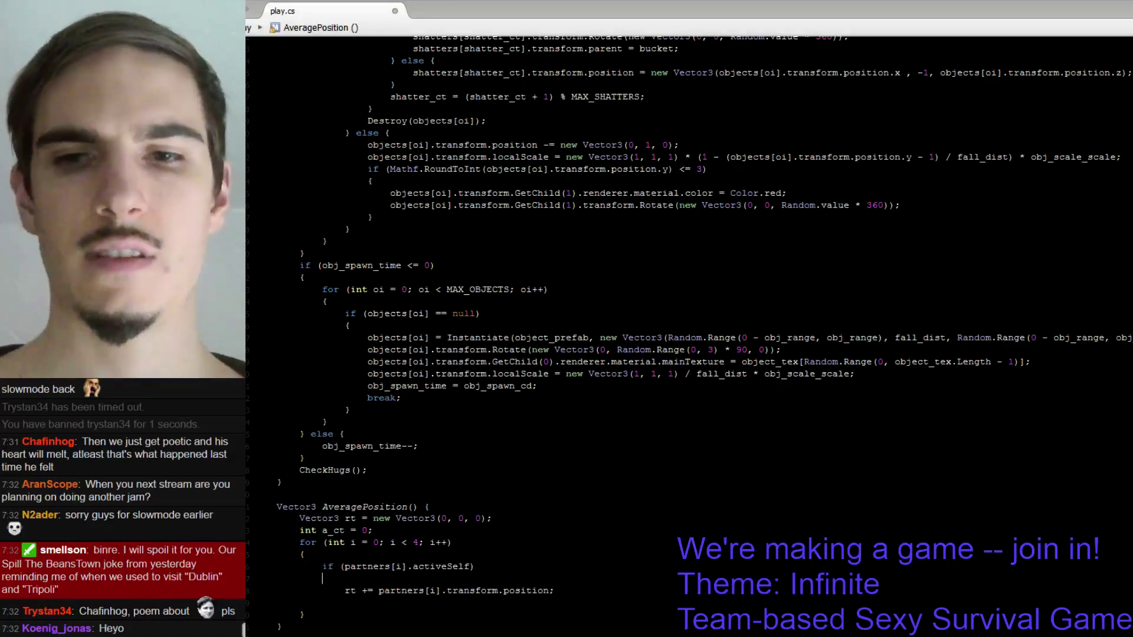
pyautogui.write('{')
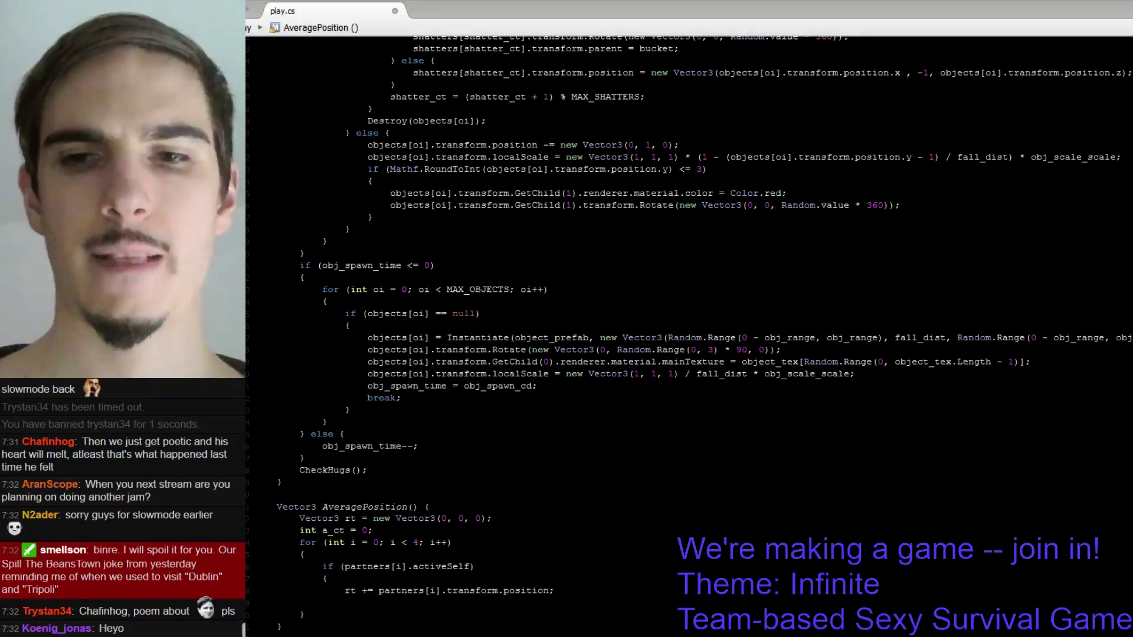
pyautogui.write('}')
pyautogui.click(323, 603)
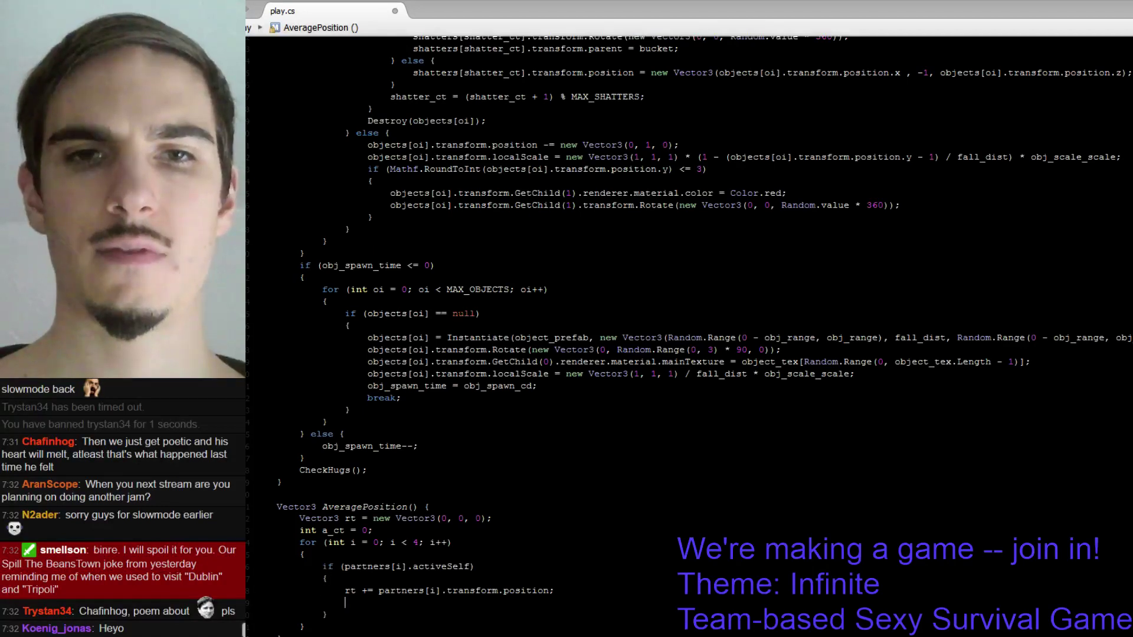
pyautogui.write('a_ct')
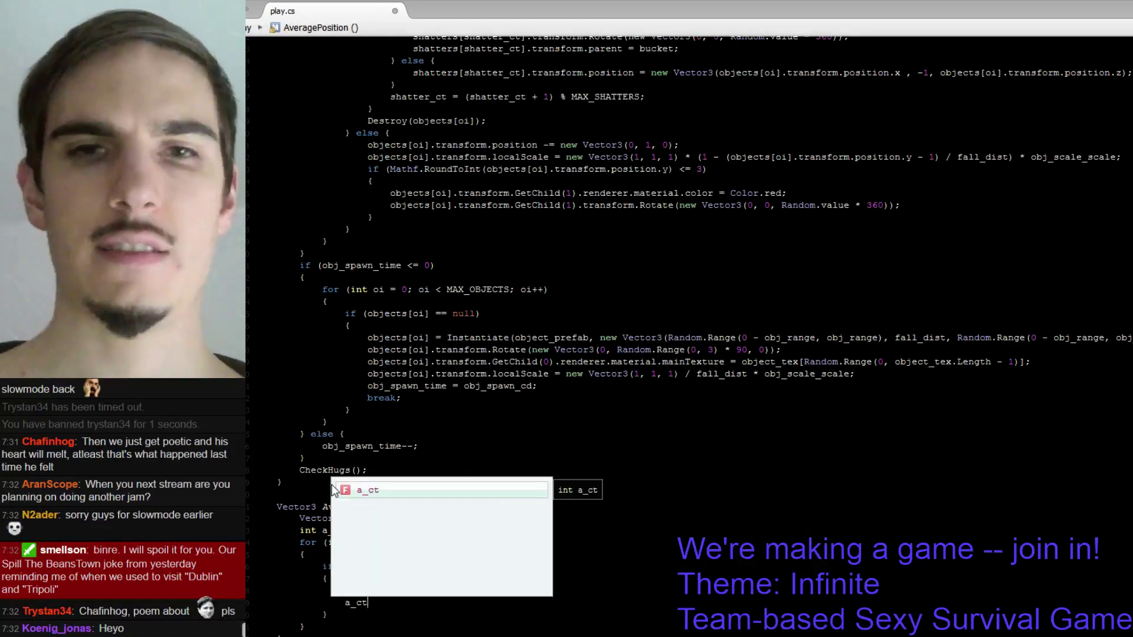
pyautogui.write('++;')
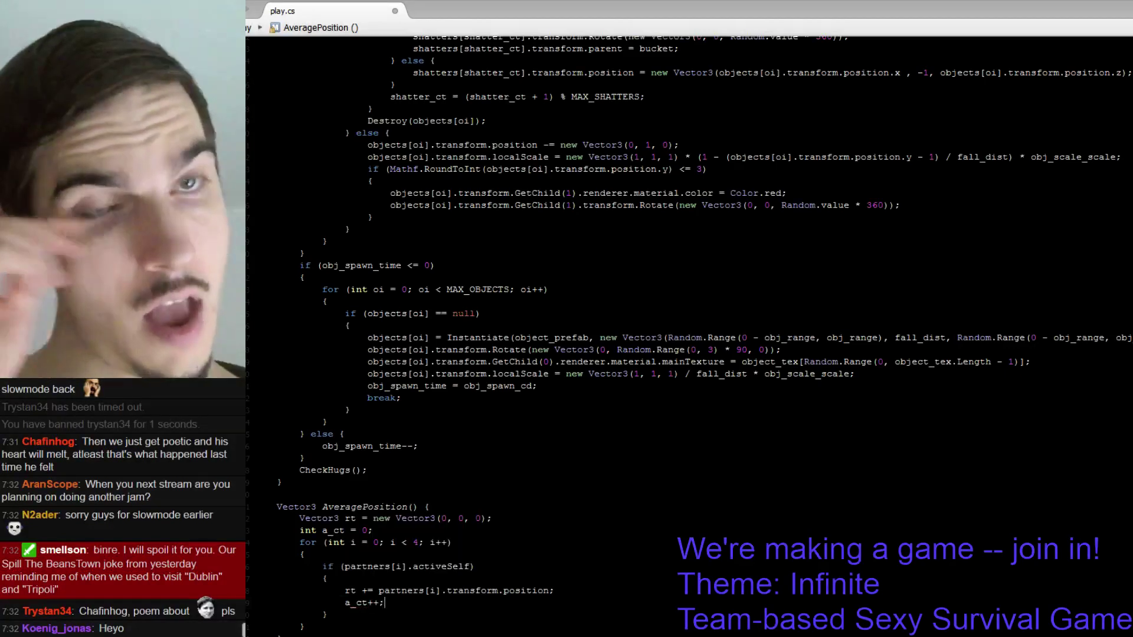
pyautogui.hotkey('ctrl', 's')
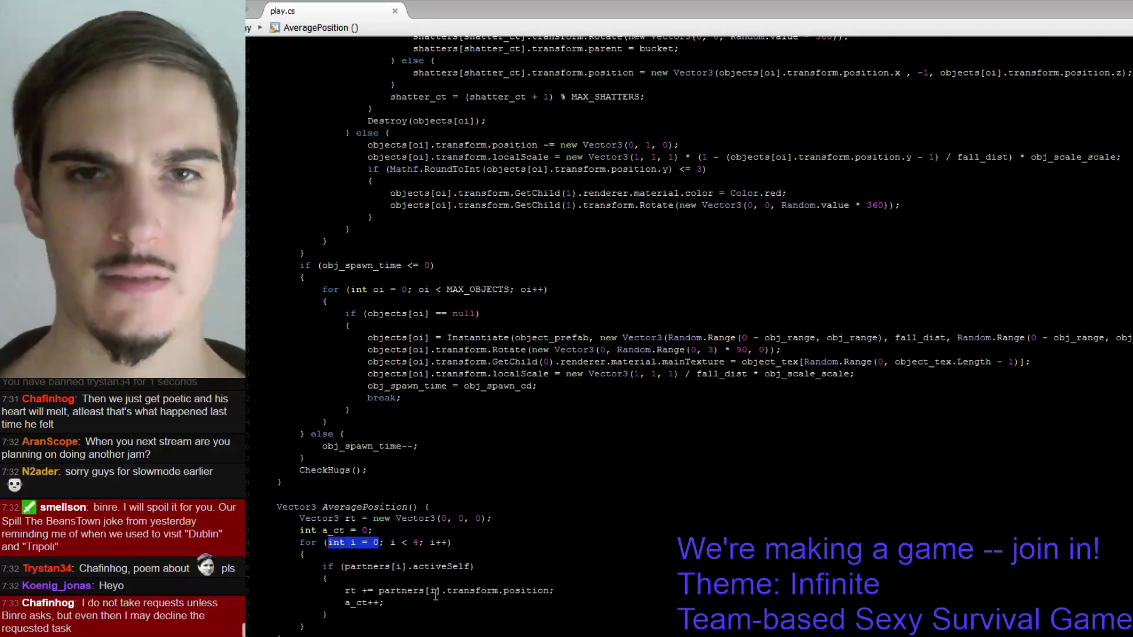
pyautogui.press('BackSpace')
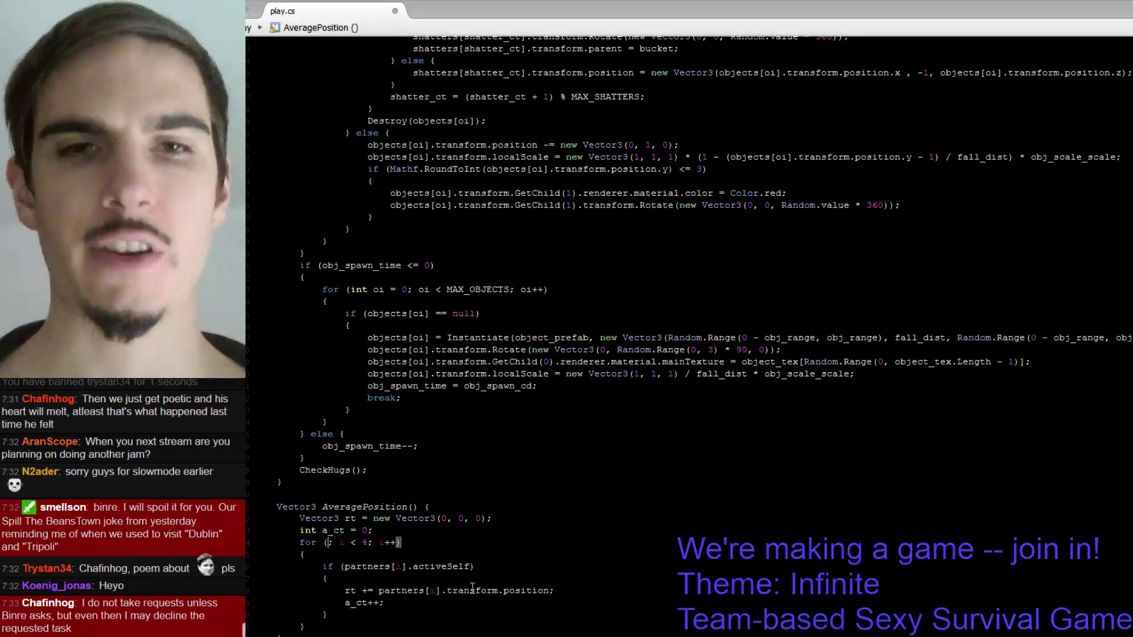
pyautogui.hotkey('ctrl', 'z')
pyautogui.click(417, 618)
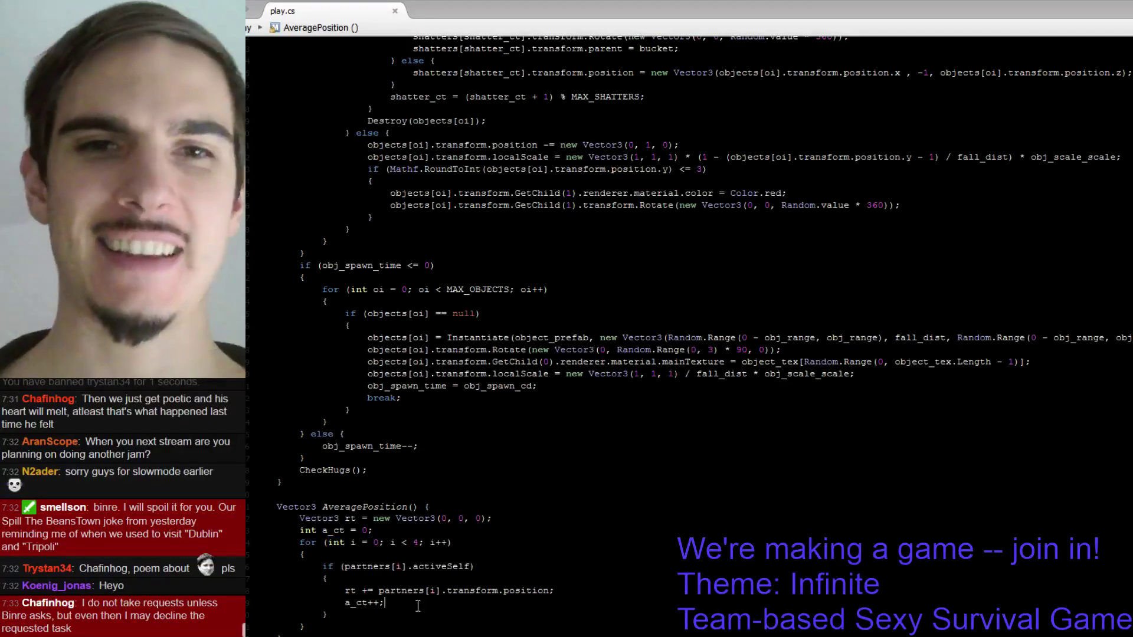
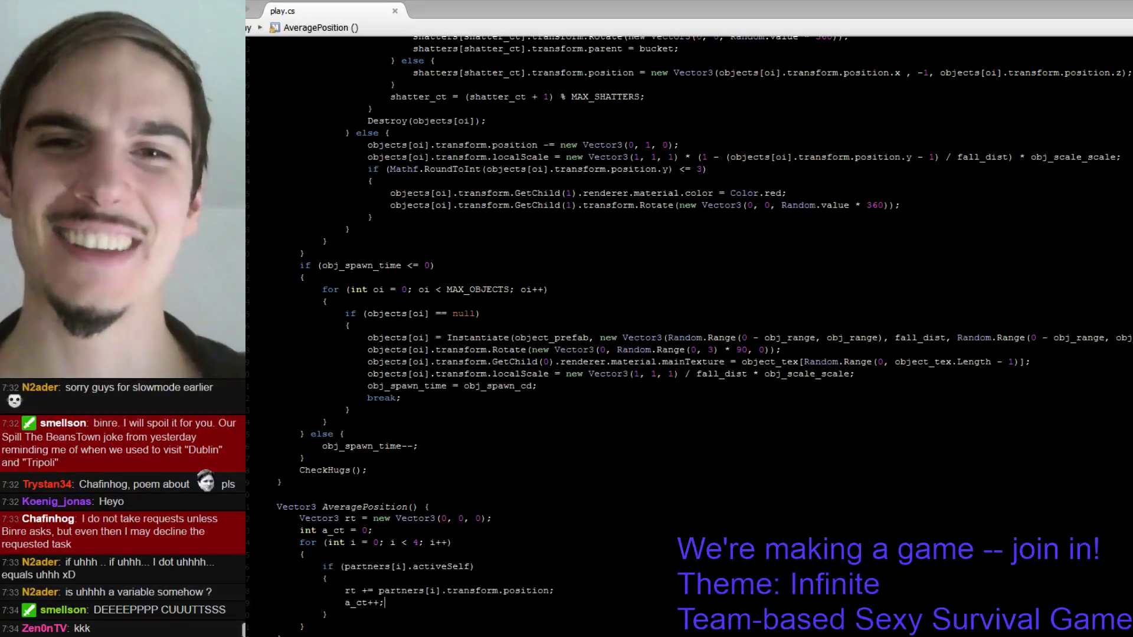
# - Add an empty line after the for loop's closing brace in AveragePosition()
pyautogui.scroll(-4, 685, 331)
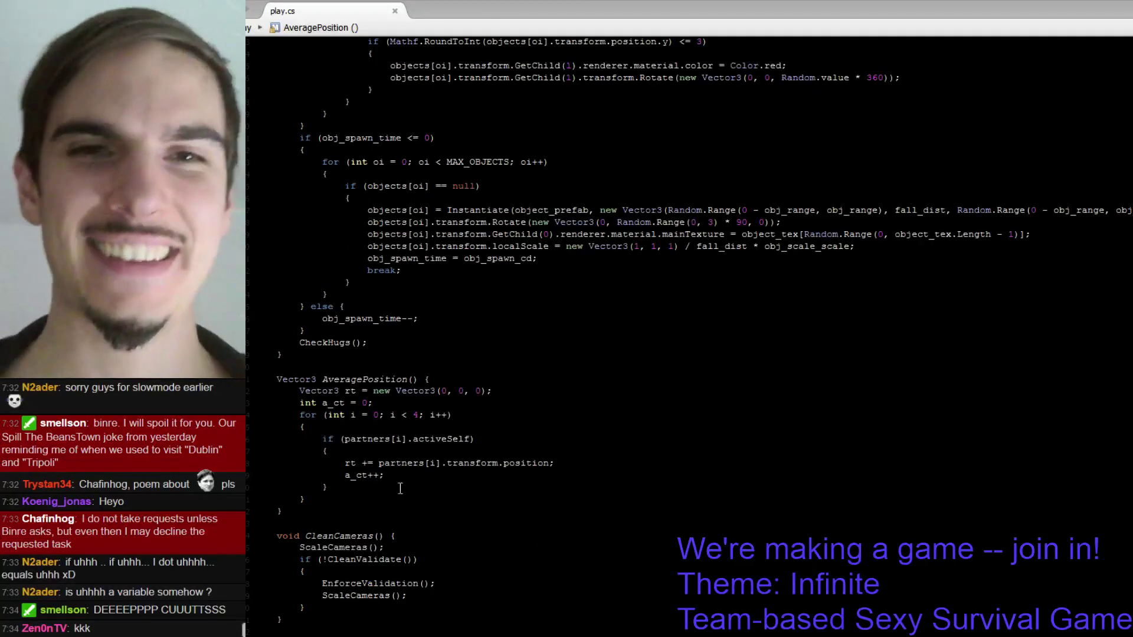
pyautogui.click(305, 499)
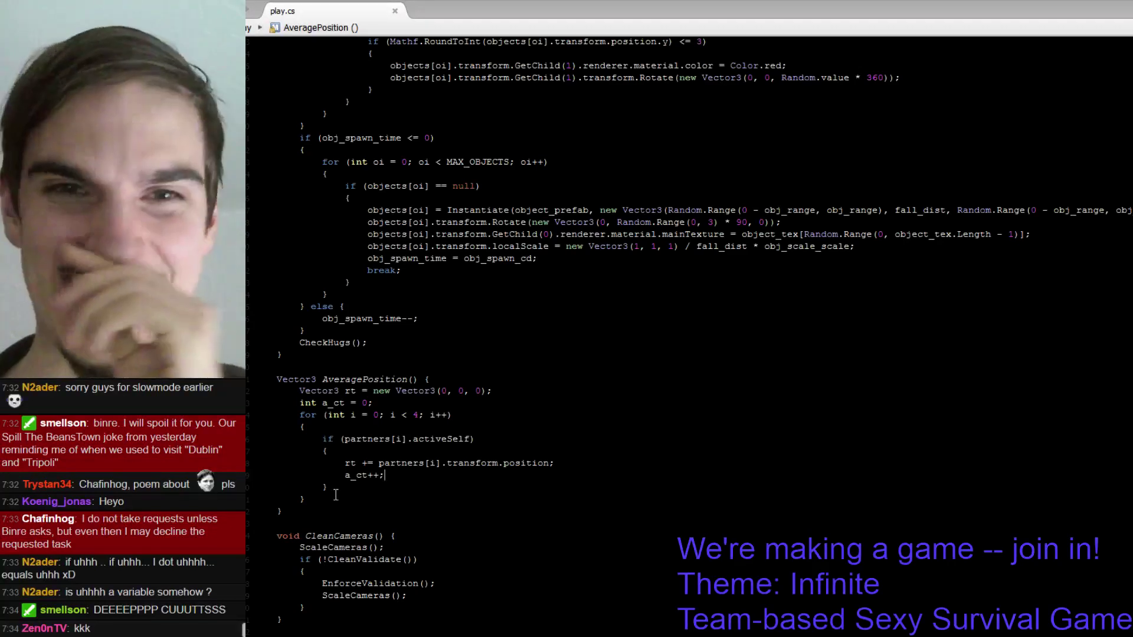
pyautogui.press('Return')
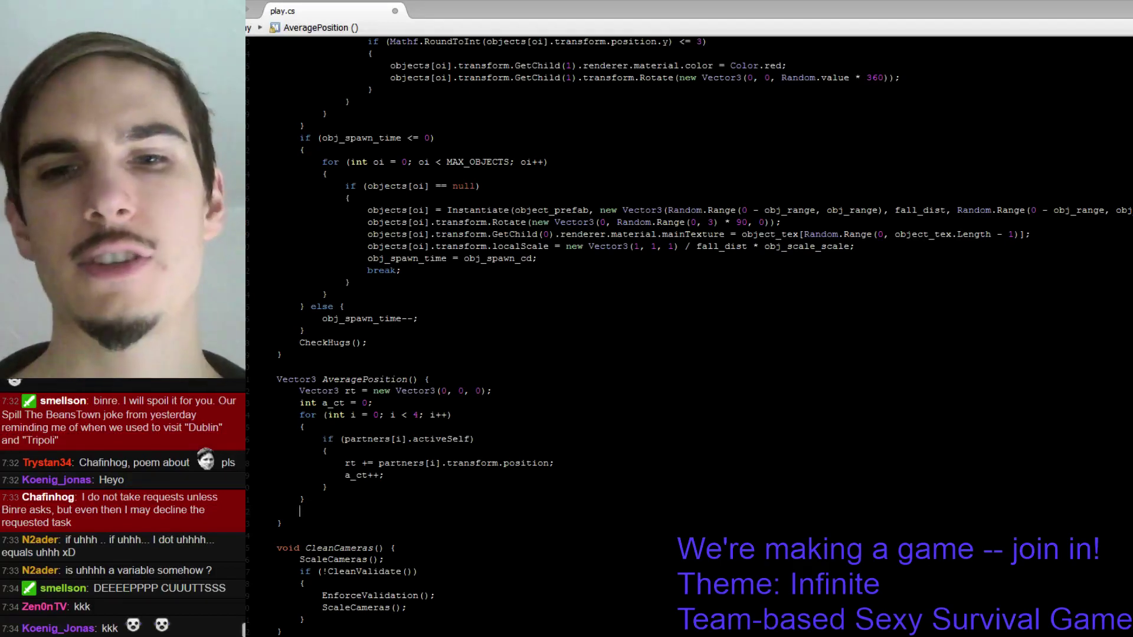
# - End AveragePosition() with 'return rt / a_ct;' instead of an in-place divide, checking brace matching
pyautogui.write('rt')
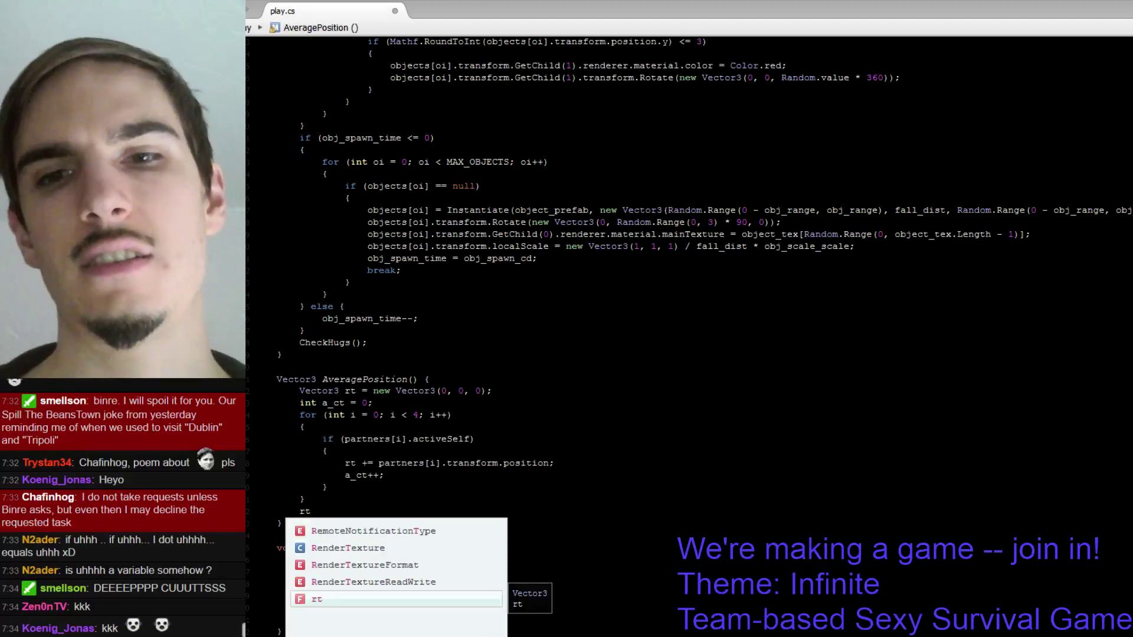
pyautogui.write(' /=')
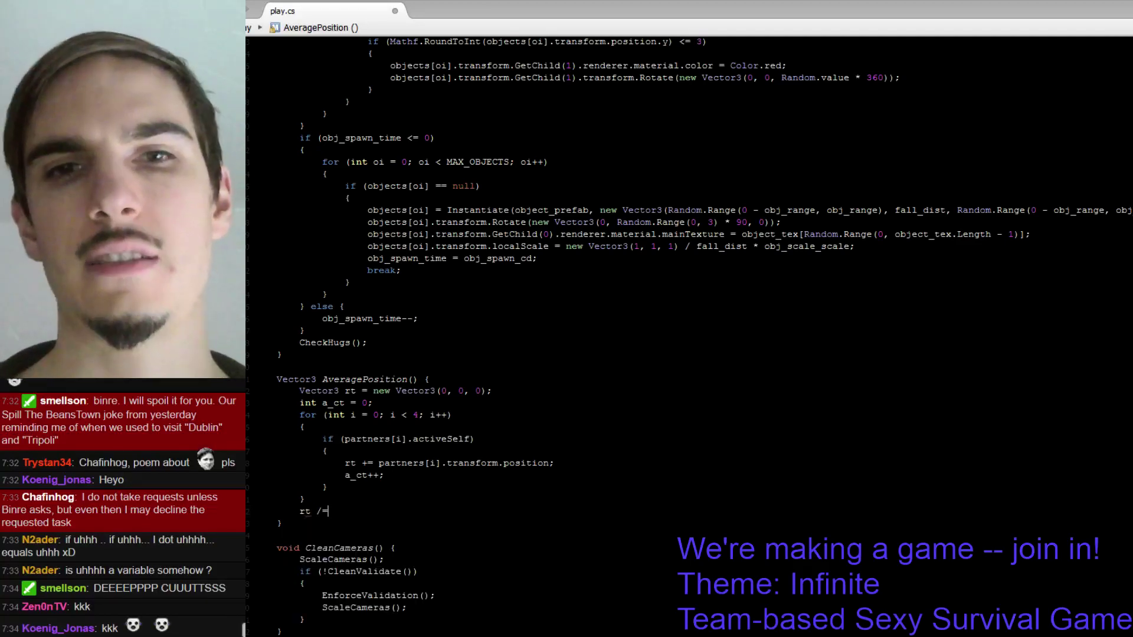
pyautogui.write(' a_ct')
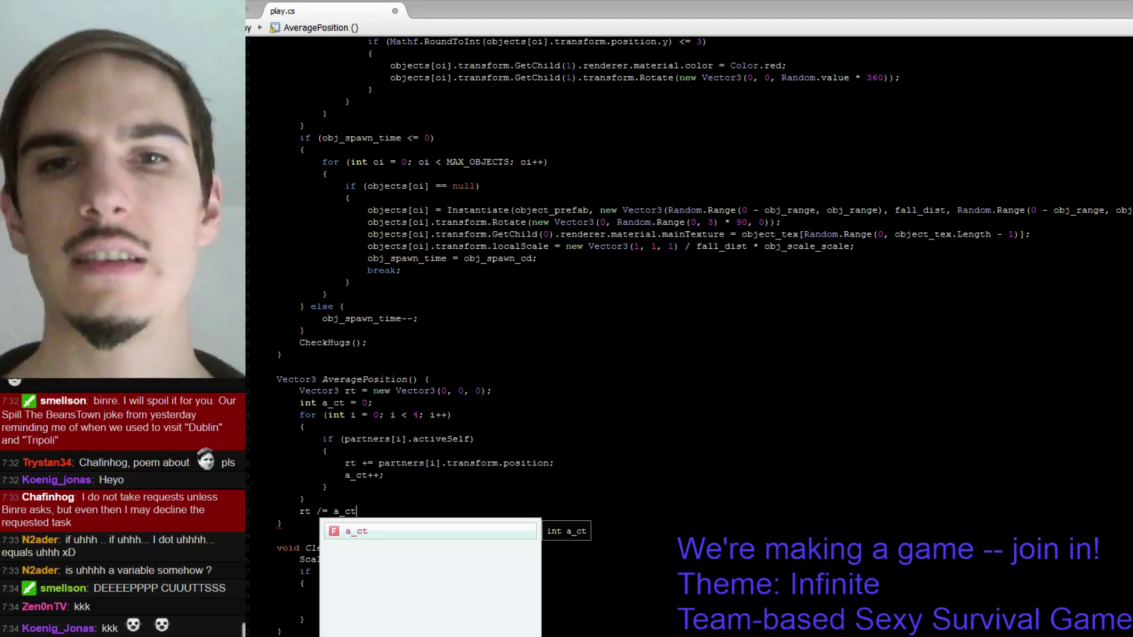
pyautogui.press('BackSpace')
pyautogui.press('BackSpace')
pyautogui.press('BackSpace')
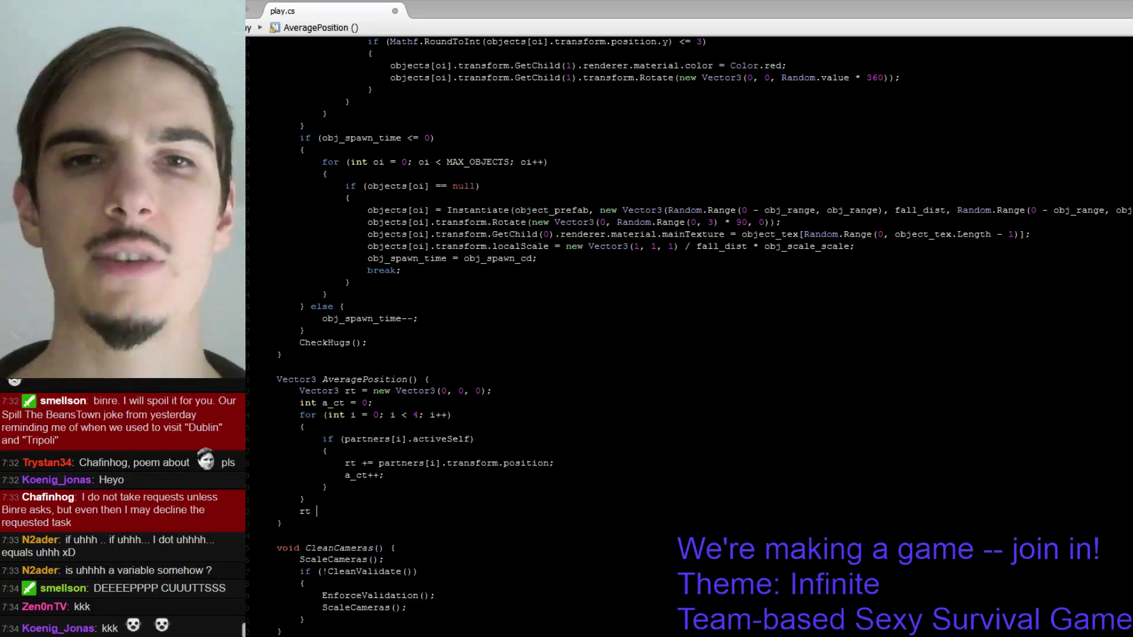
pyautogui.press('BackSpace')
pyautogui.write('return ')
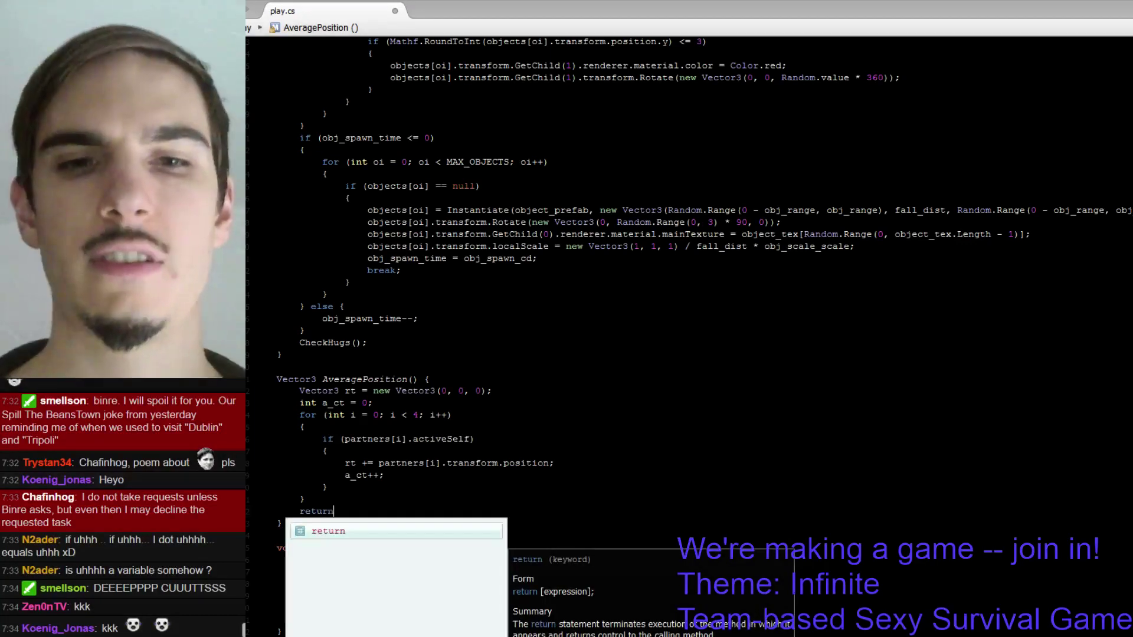
pyautogui.write('rt / a')
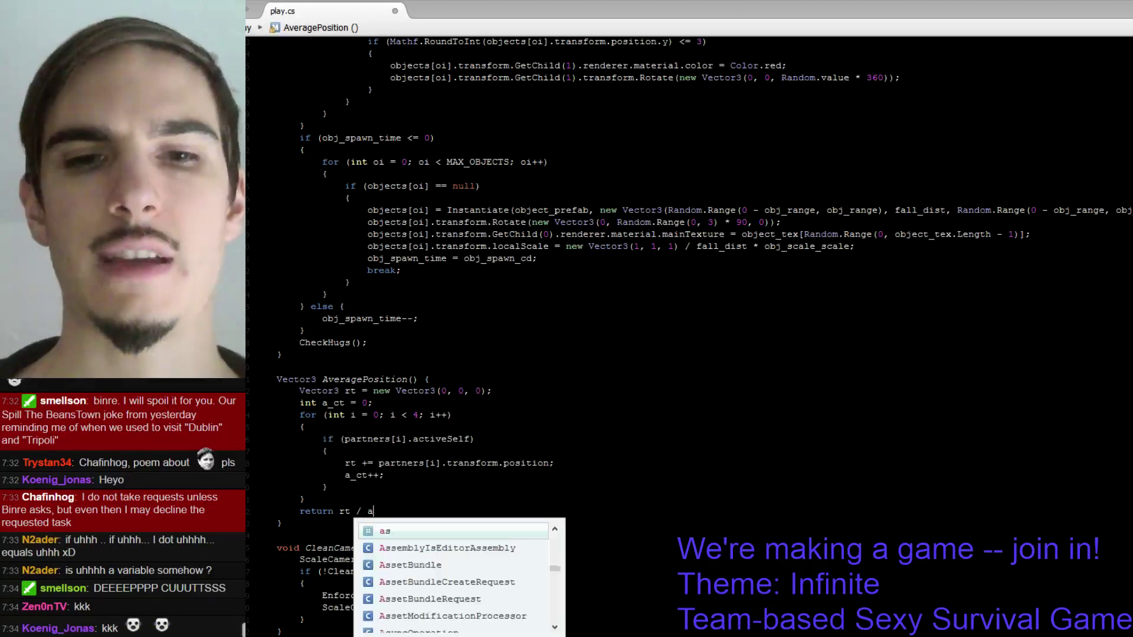
pyautogui.write('_ct;')
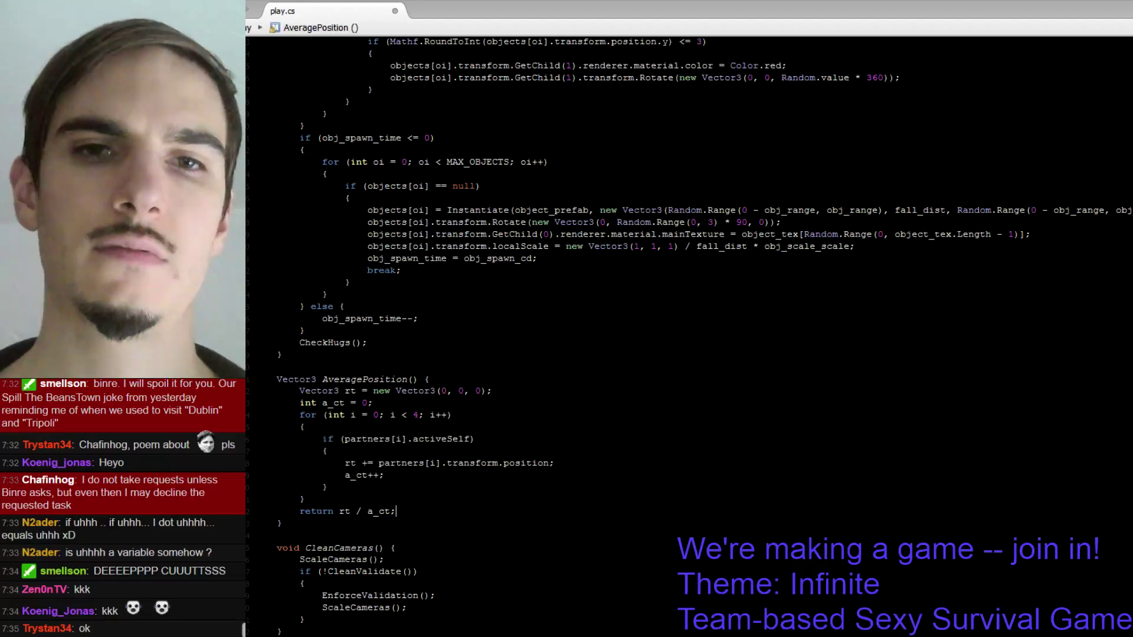
pyautogui.click(305, 499)
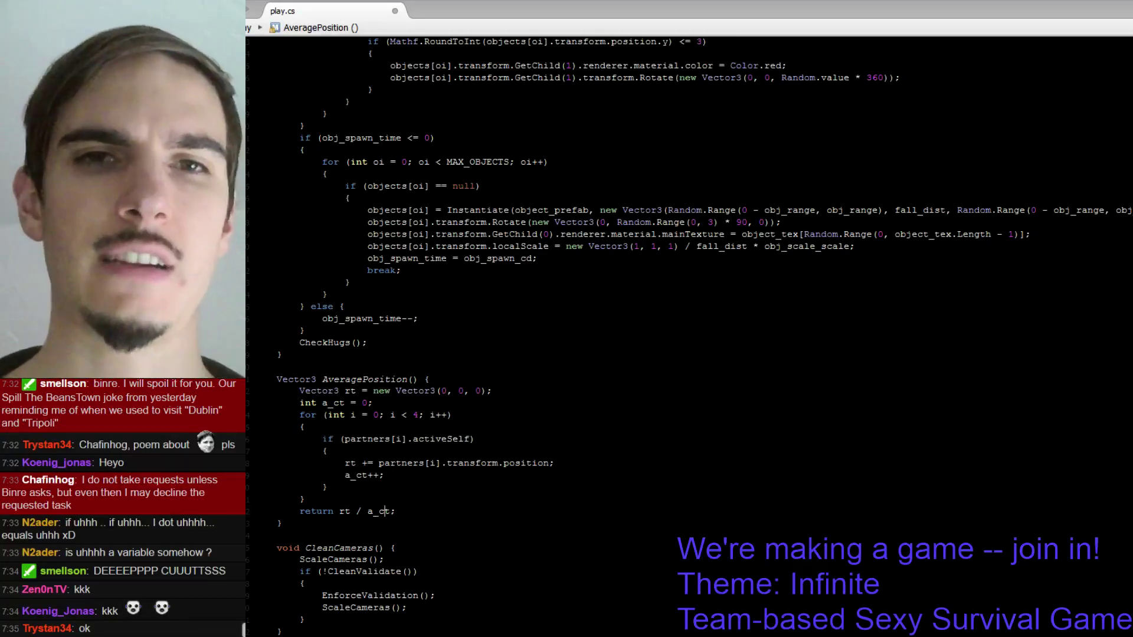
pyautogui.click(619, 503)
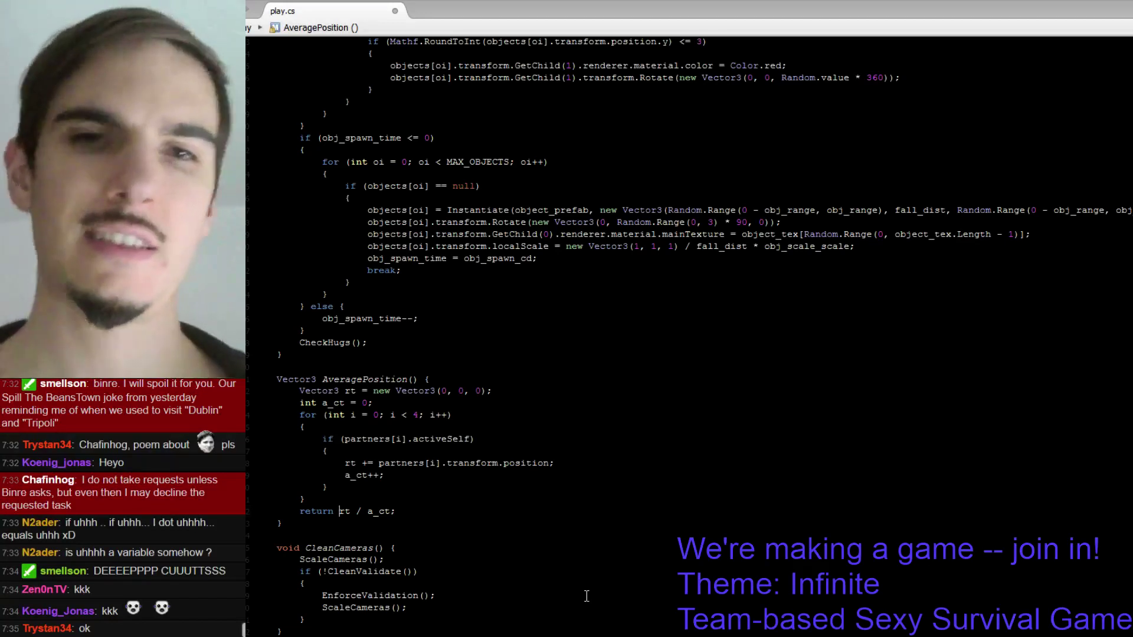
# - Make the return 'a_ct > 0 ? rt / a_ct : rt' to avoid dividing by zero, and save play.cs
pyautogui.write('a_c')
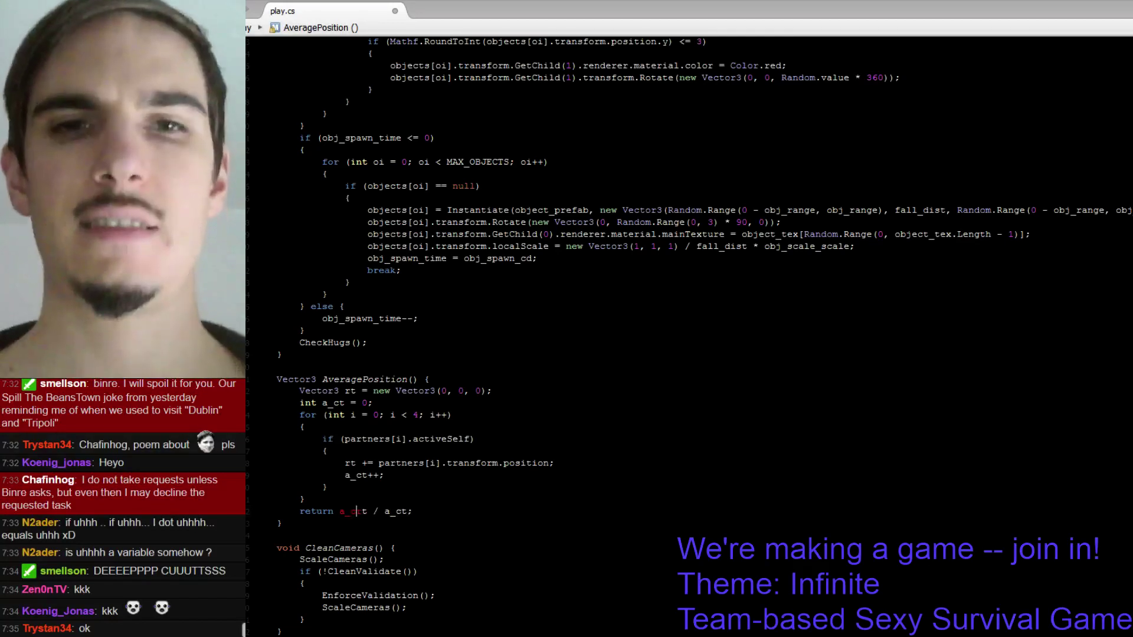
pyautogui.write('t ')
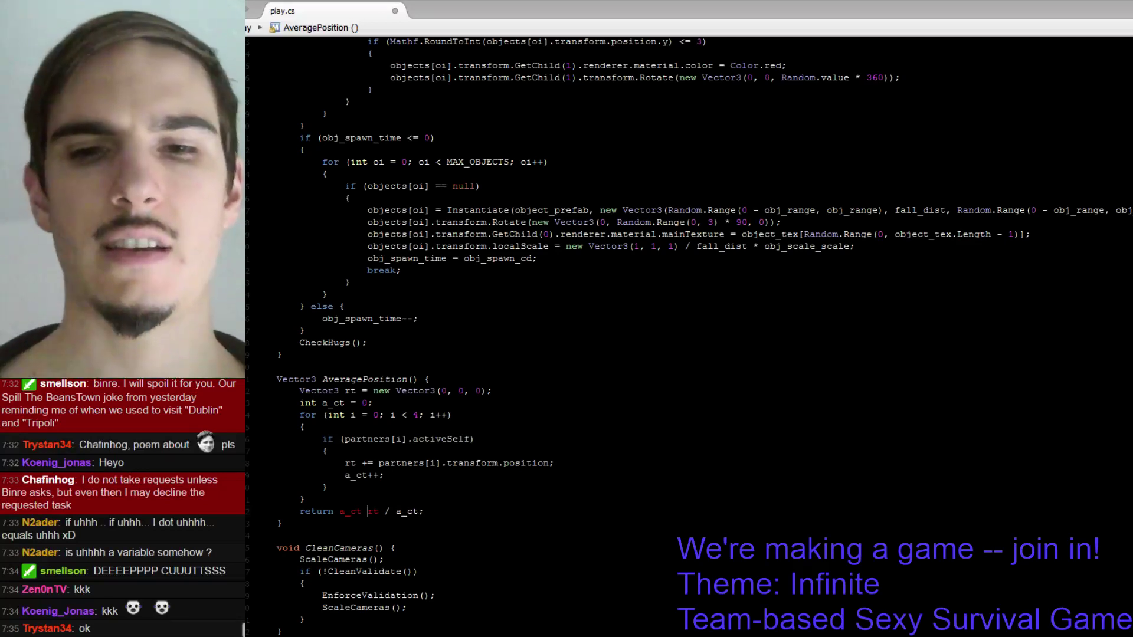
pyautogui.write('> 0')
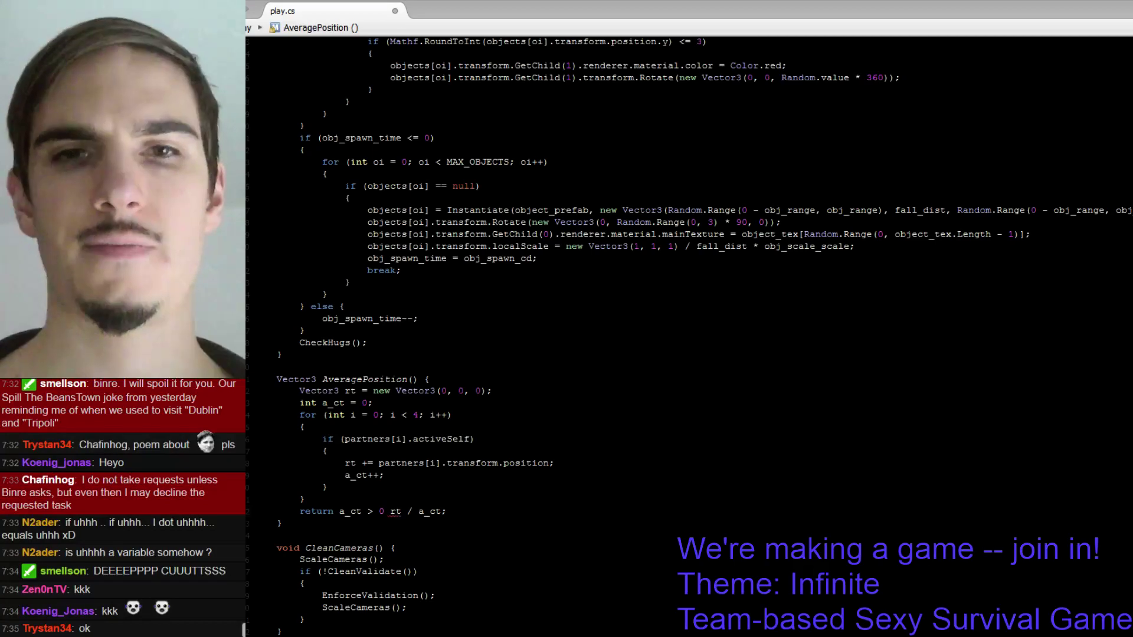
pyautogui.write(' ? rt / a_ct : ')
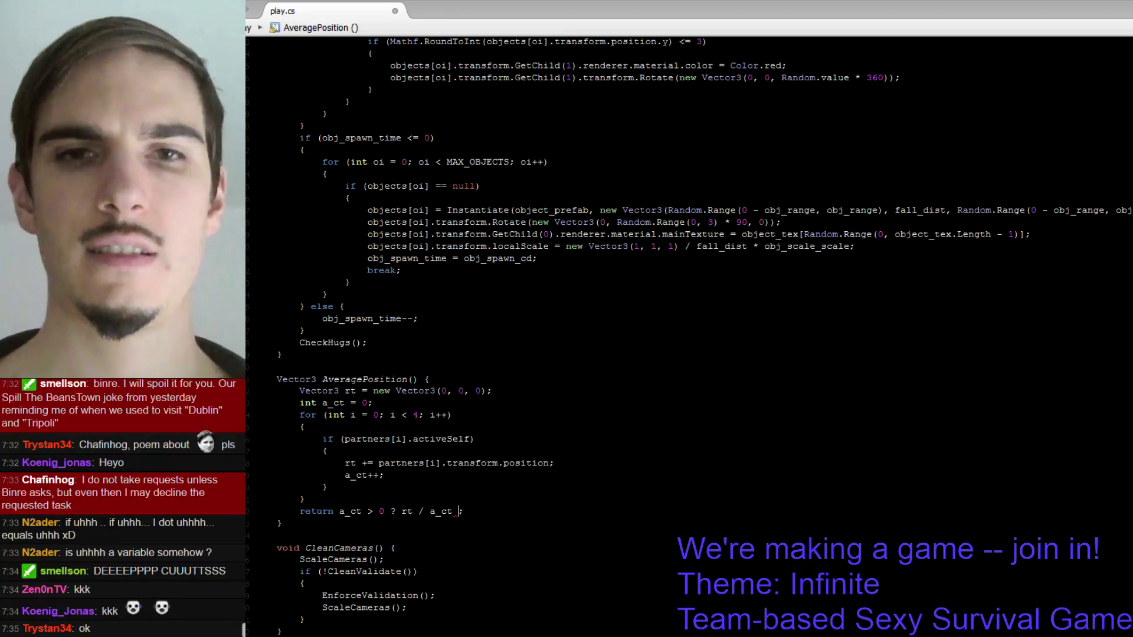
pyautogui.write('new ')
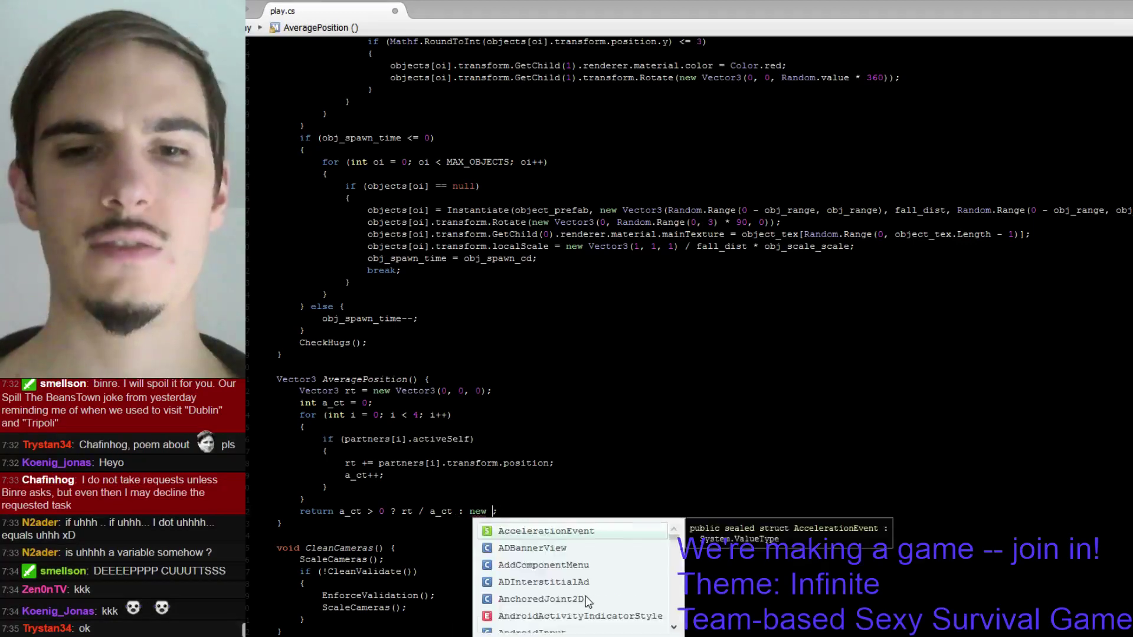
pyautogui.write('Vec')
pyautogui.press('Return')
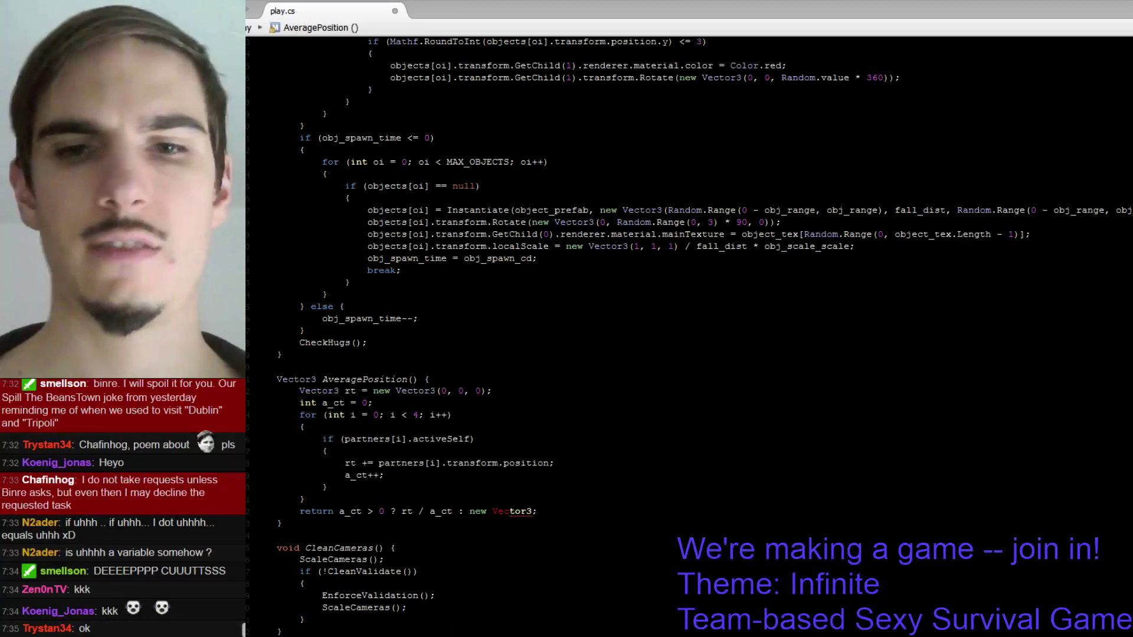
pyautogui.write('(0,')
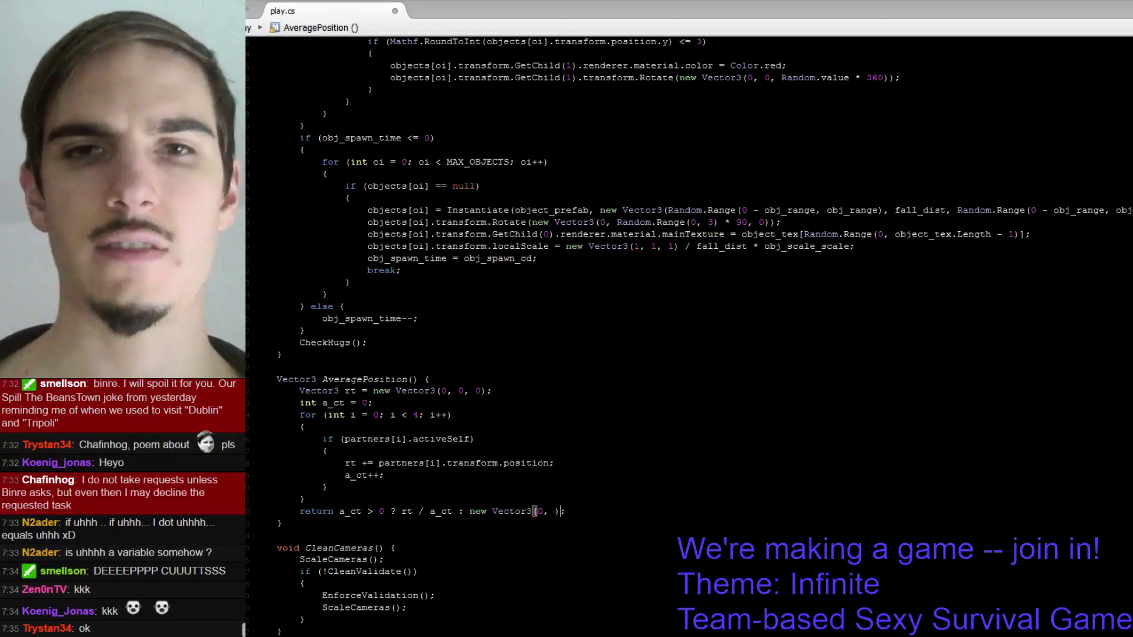
pyautogui.press('BackSpace')
pyautogui.write(', 0,')
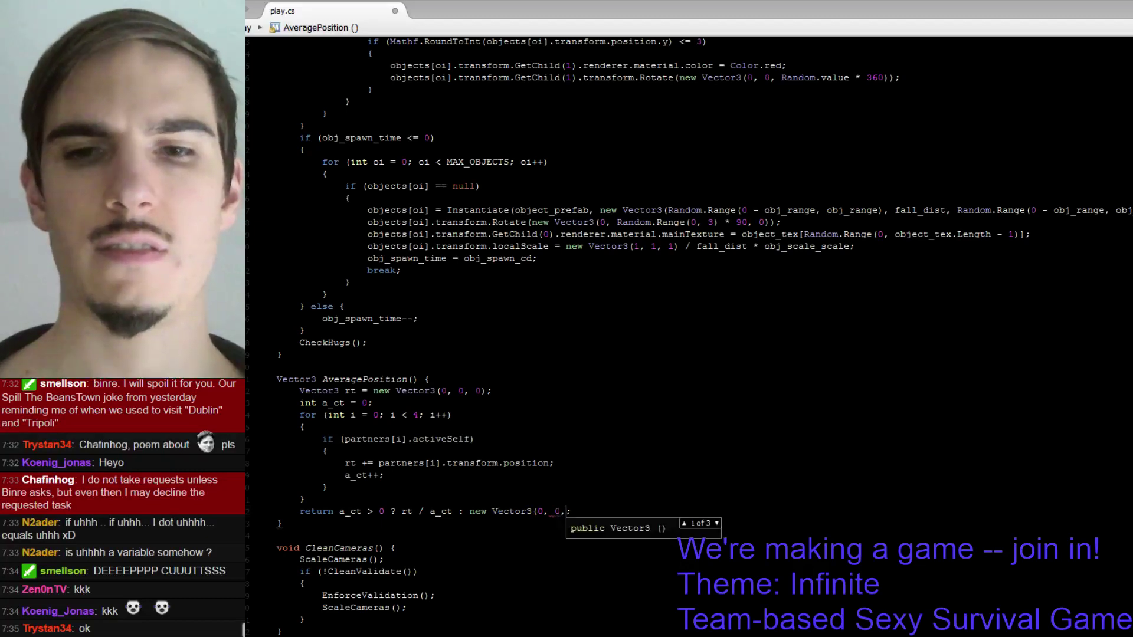
pyautogui.write(')')
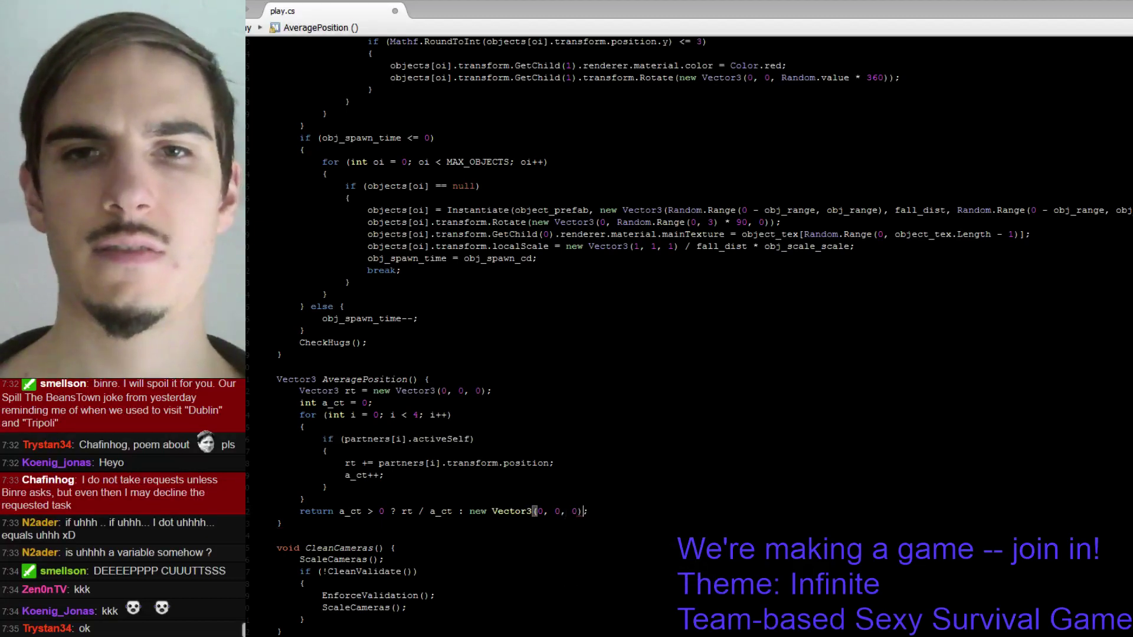
pyautogui.press('BackSpace')
pyautogui.press('BackSpace')
pyautogui.press('BackSpace')
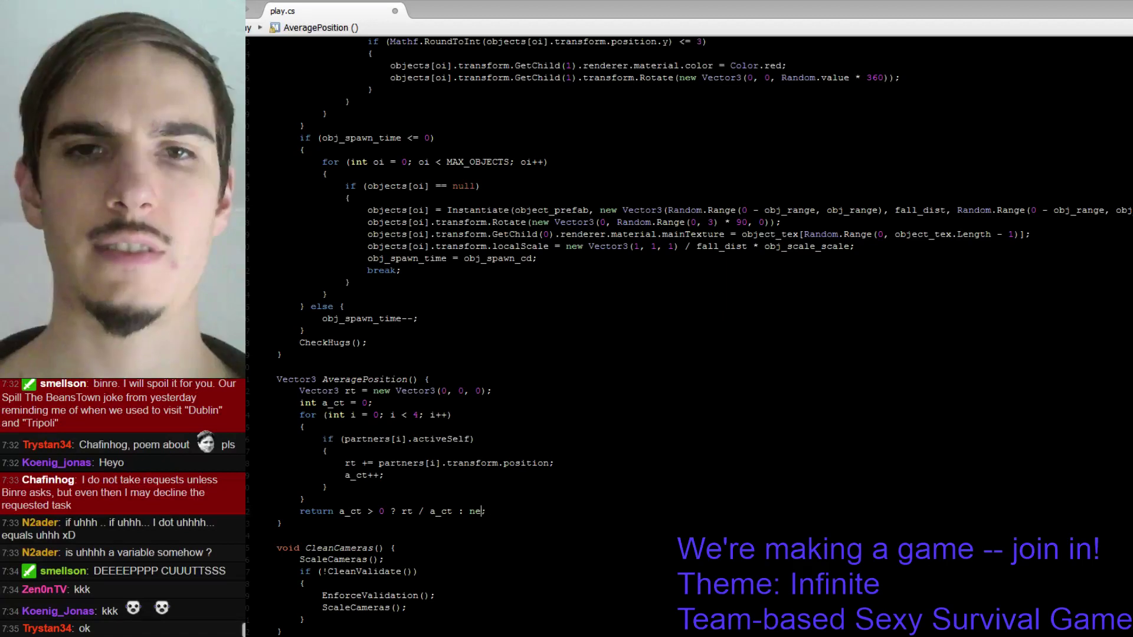
pyautogui.press('BackSpace')
pyautogui.write('rt')
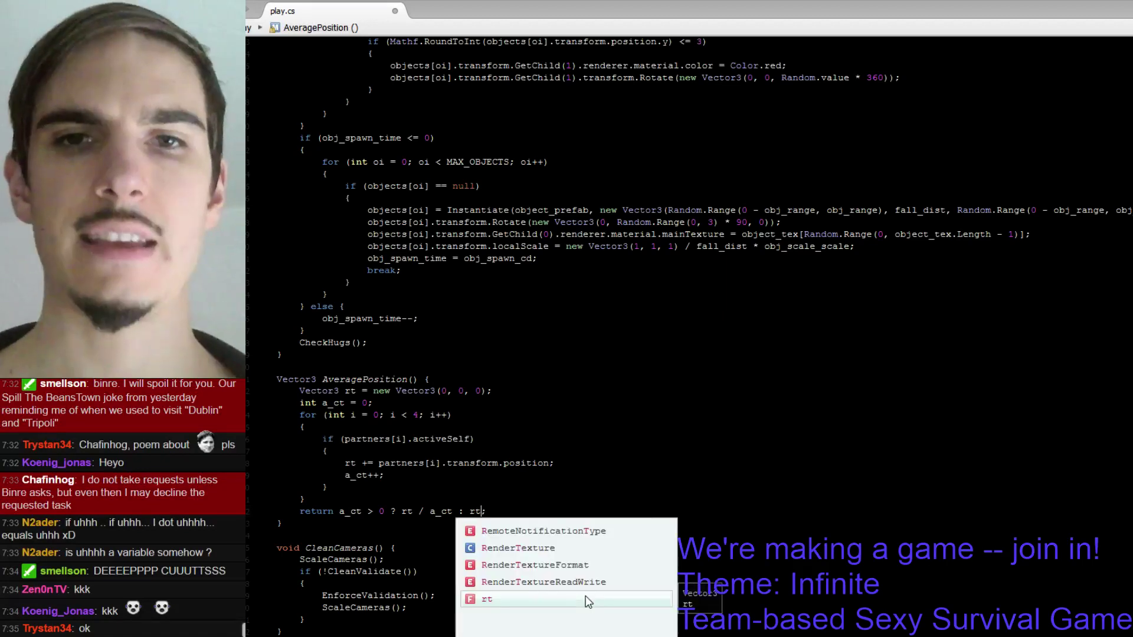
pyautogui.click(523, 424)
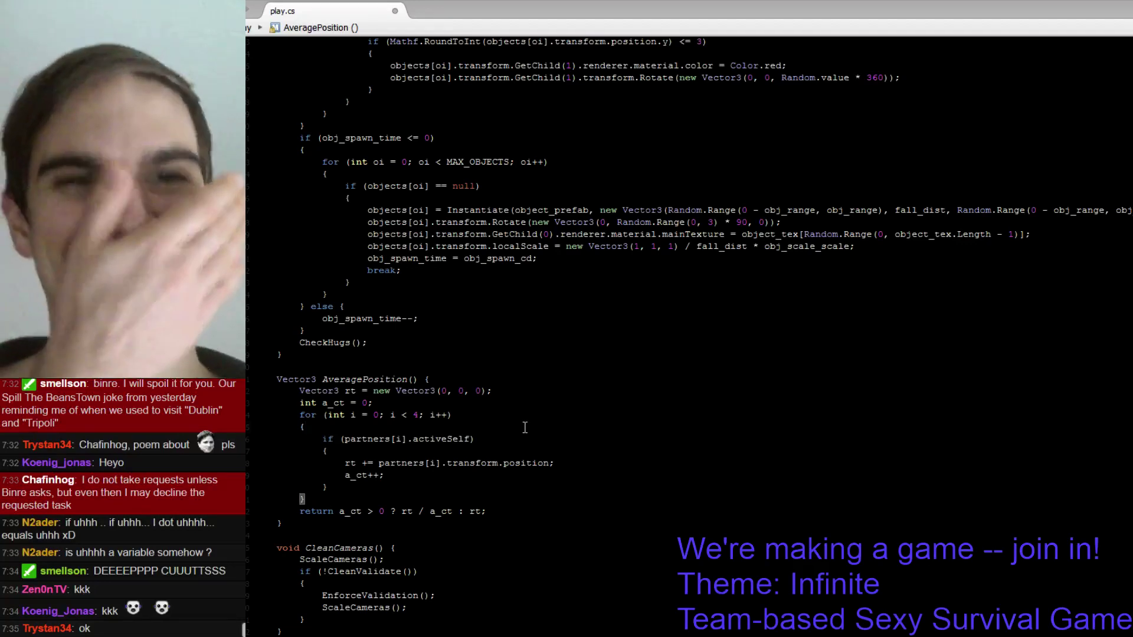
pyautogui.hotkey('ctrl', 's')
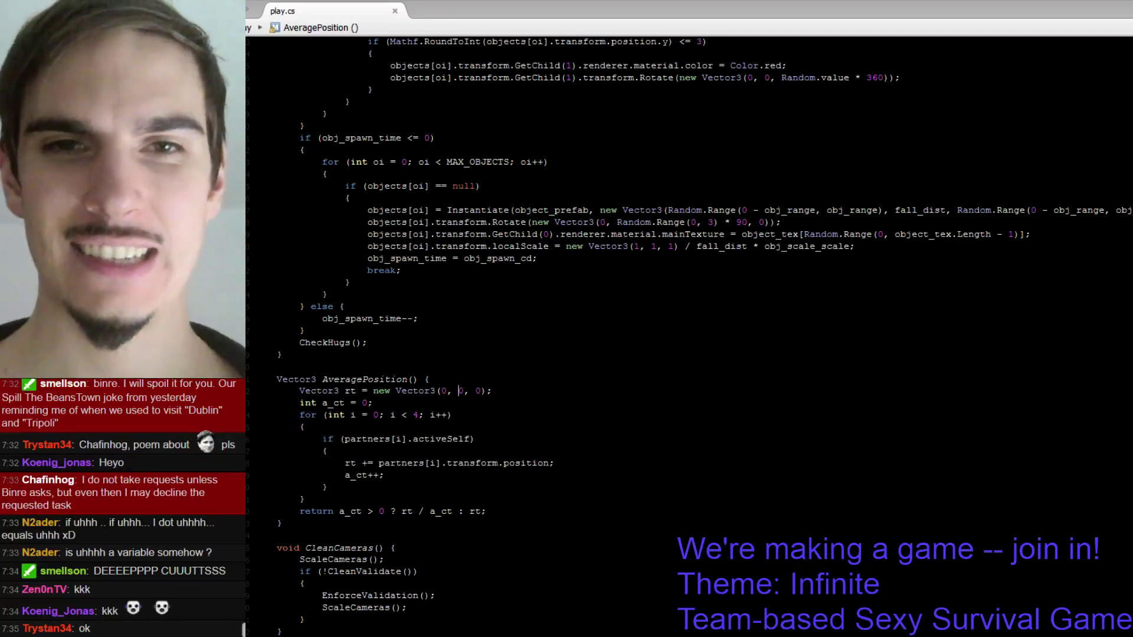
pyautogui.click(398, 474)
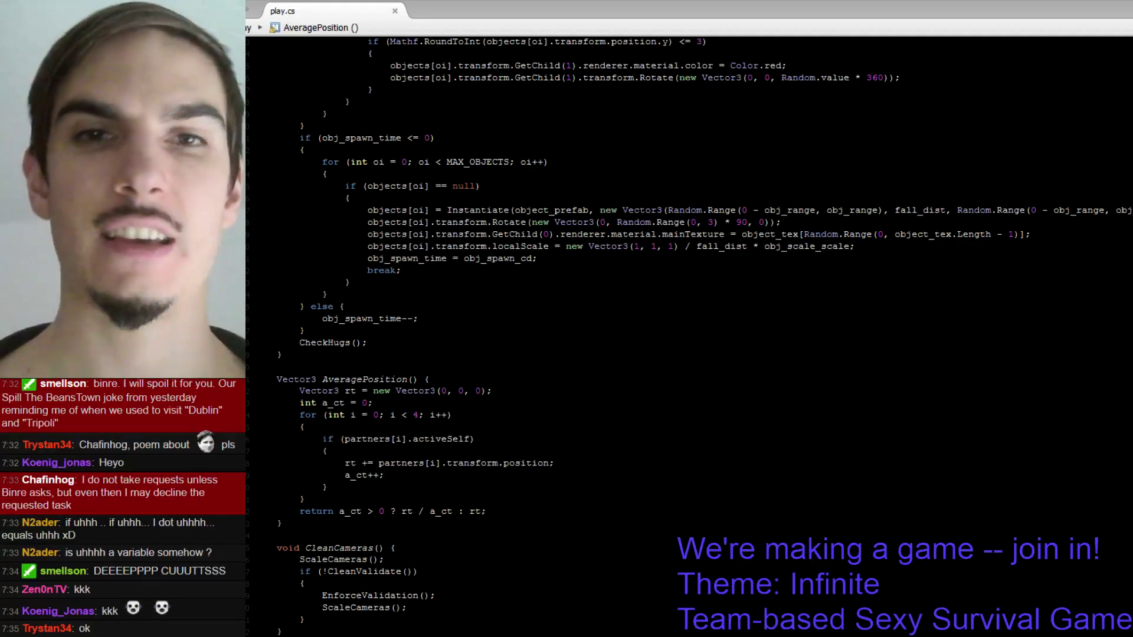
pyautogui.scroll(3, 685, 331)
pyautogui.scroll(5, 685, 330)
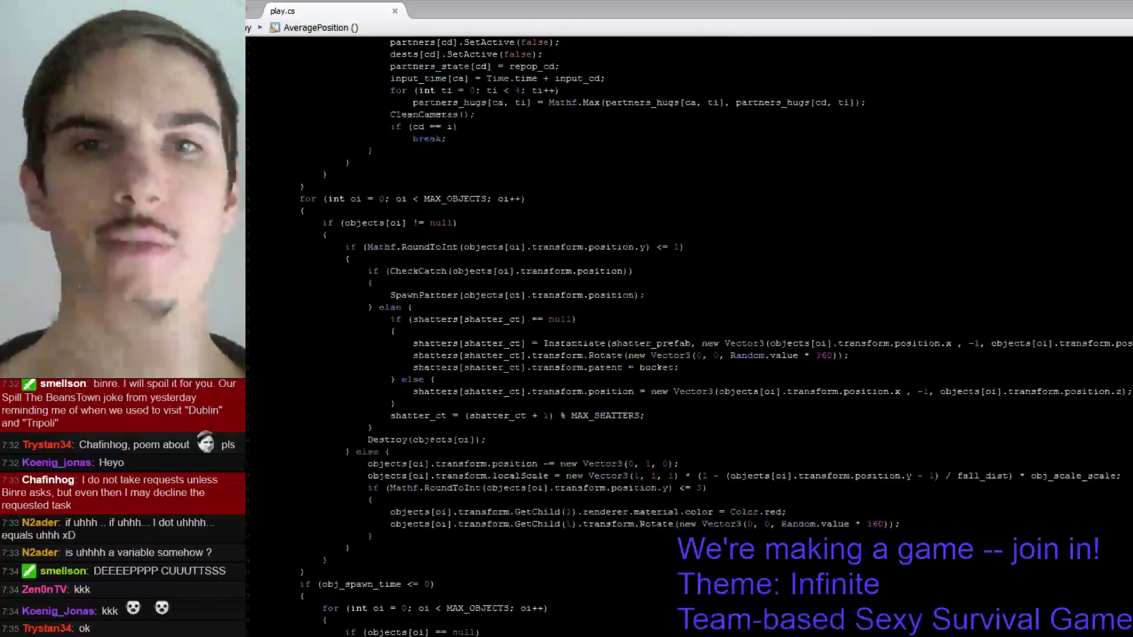
pyautogui.scroll(1, 685, 330)
pyautogui.scroll(3, 685, 330)
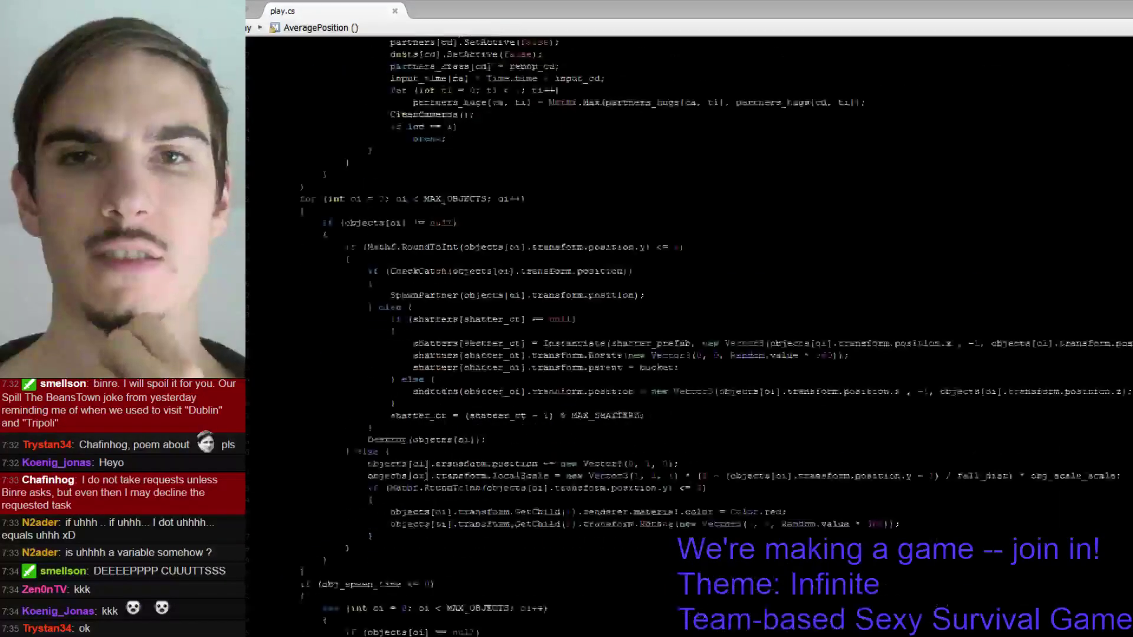
pyautogui.scroll(-2, 685, 330)
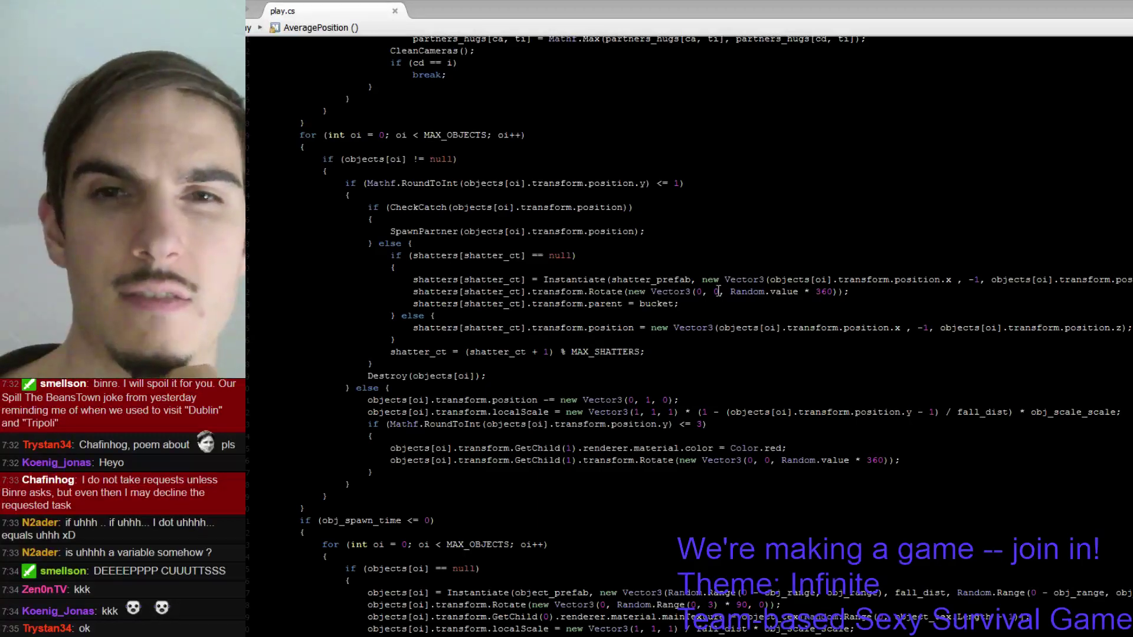
pyautogui.scroll(-3, 715, 287)
pyautogui.scroll(-6, 709, 277)
pyautogui.scroll(-4, 696, 261)
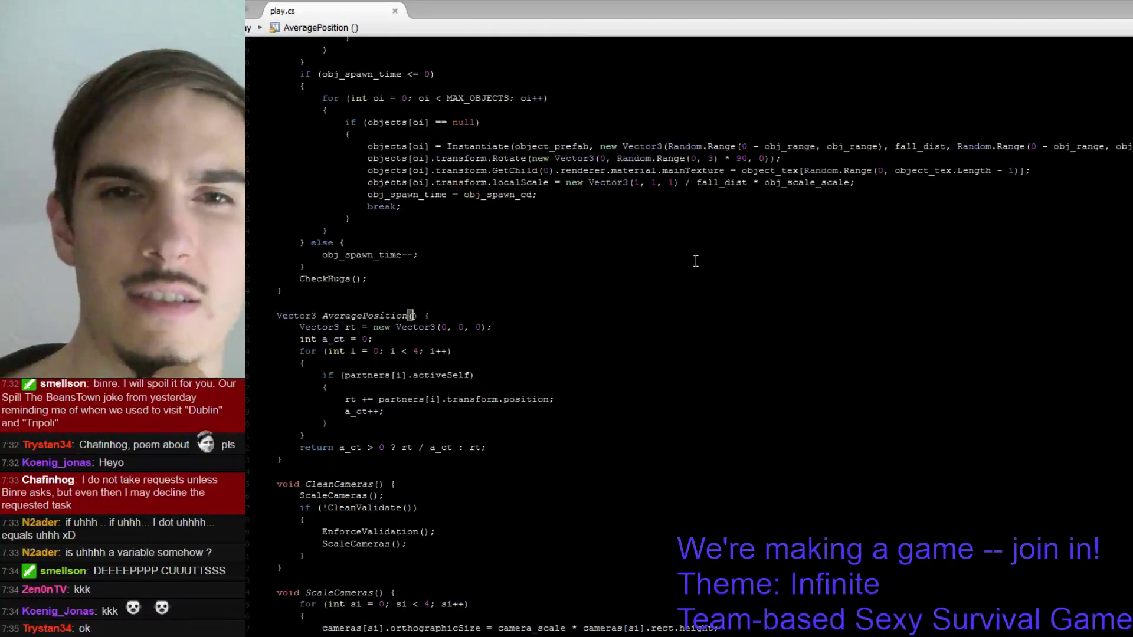
pyautogui.scroll(-2, 696, 261)
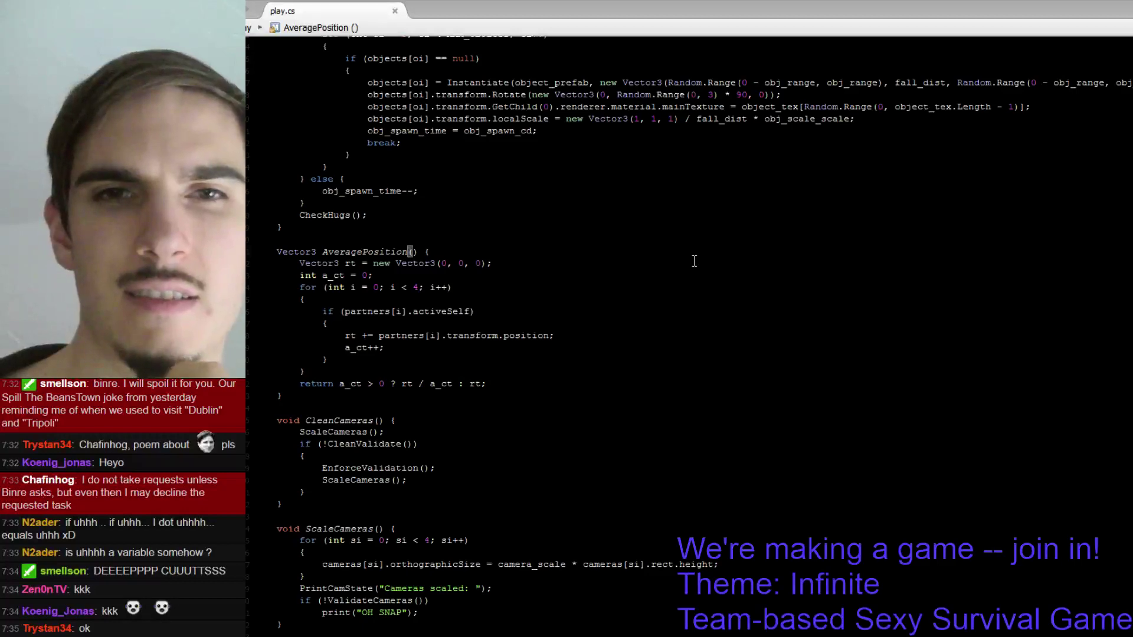
pyautogui.scroll(-4, 694, 261)
pyautogui.scroll(4, 691, 259)
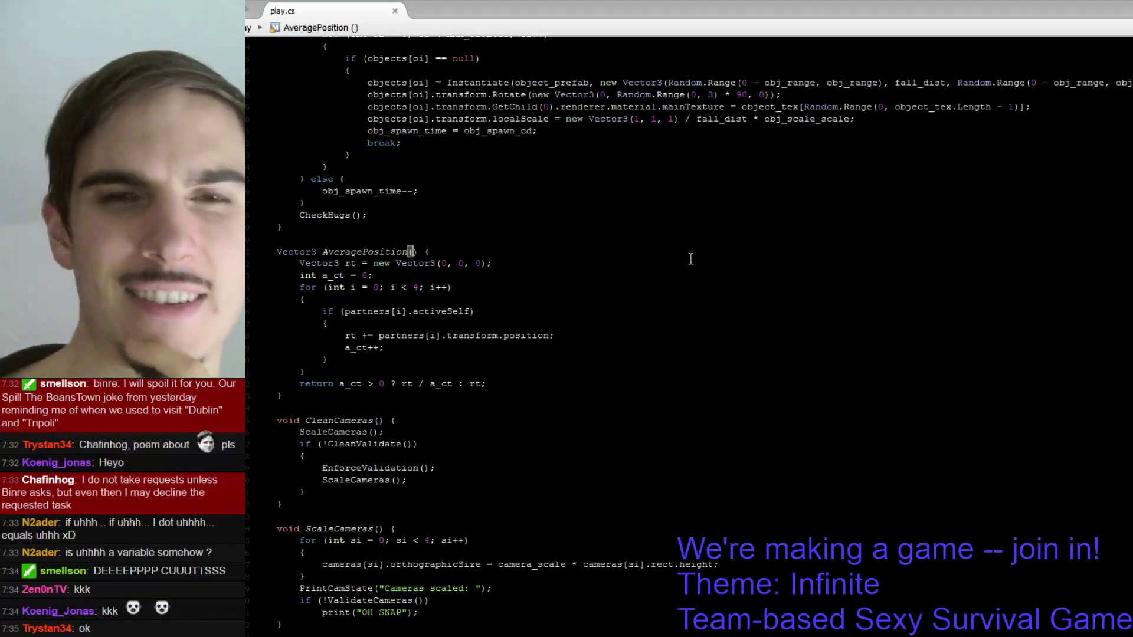
pyautogui.scroll(2, 690, 259)
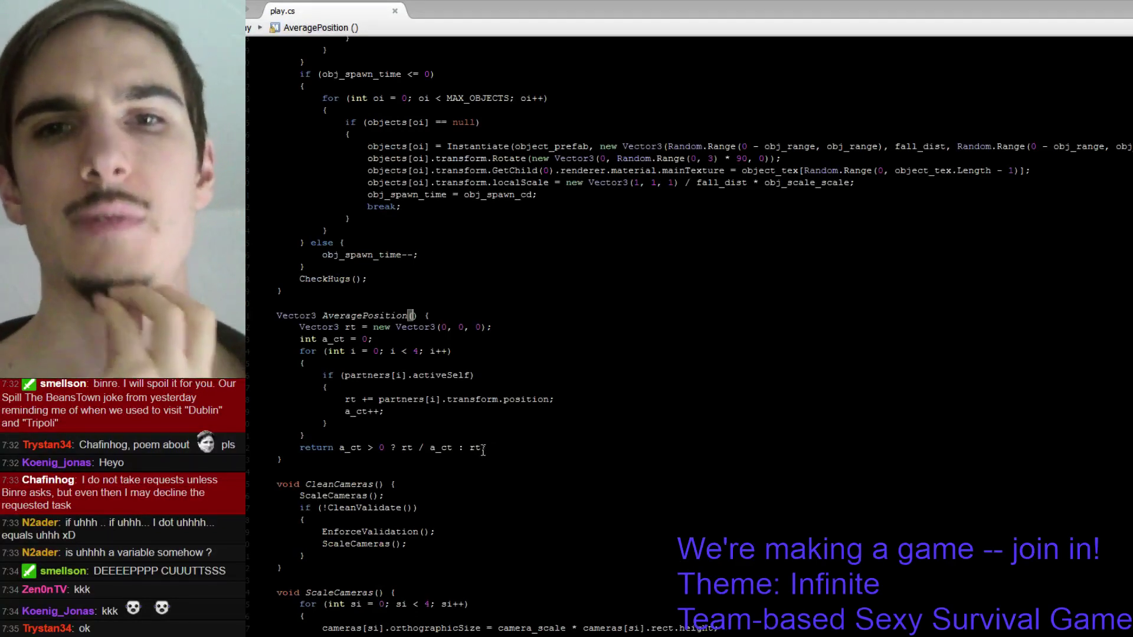
pyautogui.click(417, 450)
# - Simplify the statement after the for loop to just 'return rt'
pyautogui.press('Up')
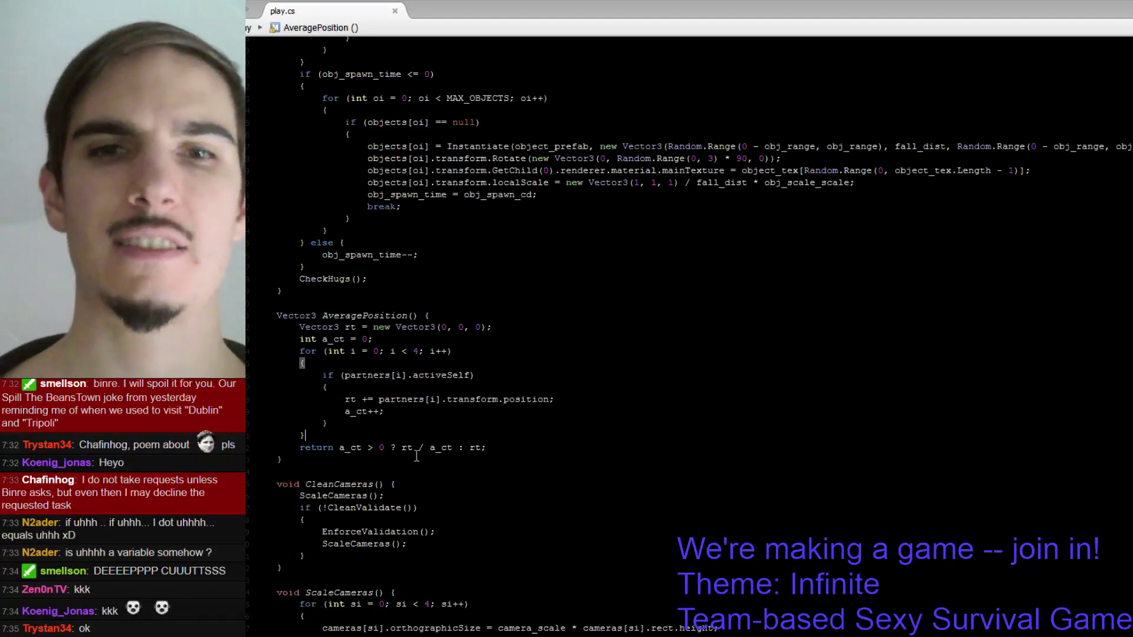
pyautogui.press('Return')
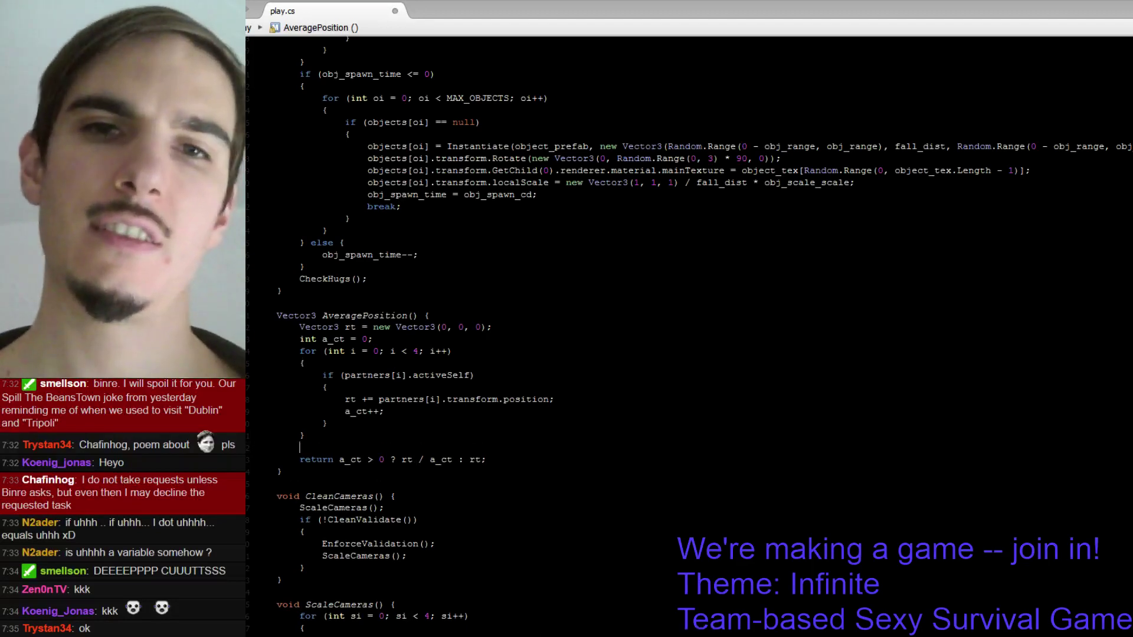
pyautogui.moveTo(482, 460); pyautogui.dragTo(340, 460)
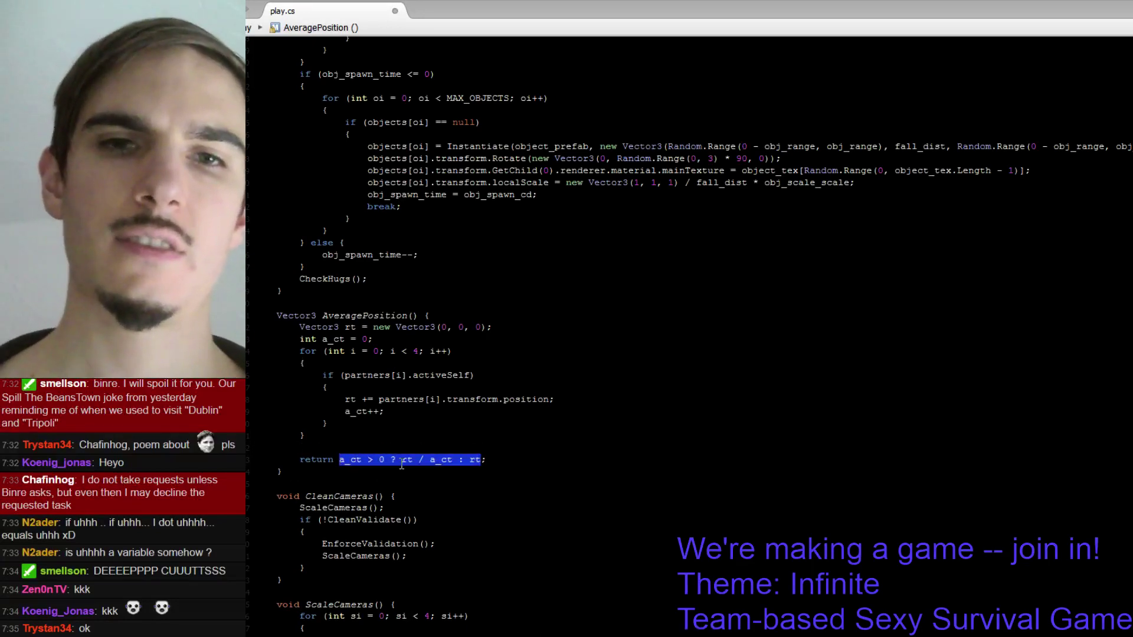
pyautogui.press('BackSpace')
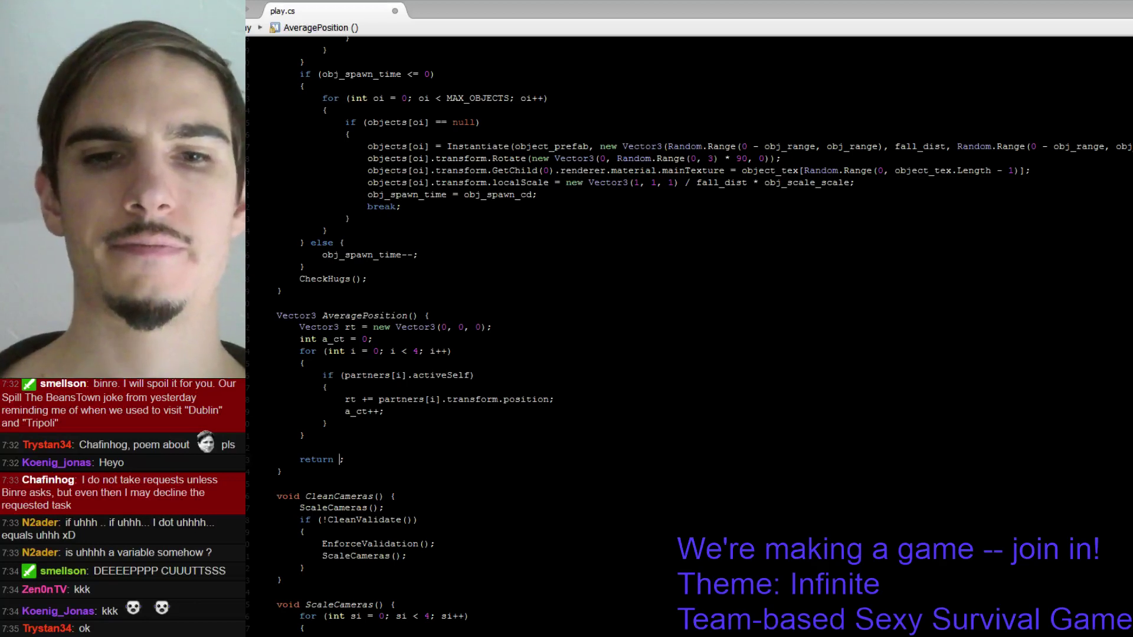
pyautogui.write('rt')
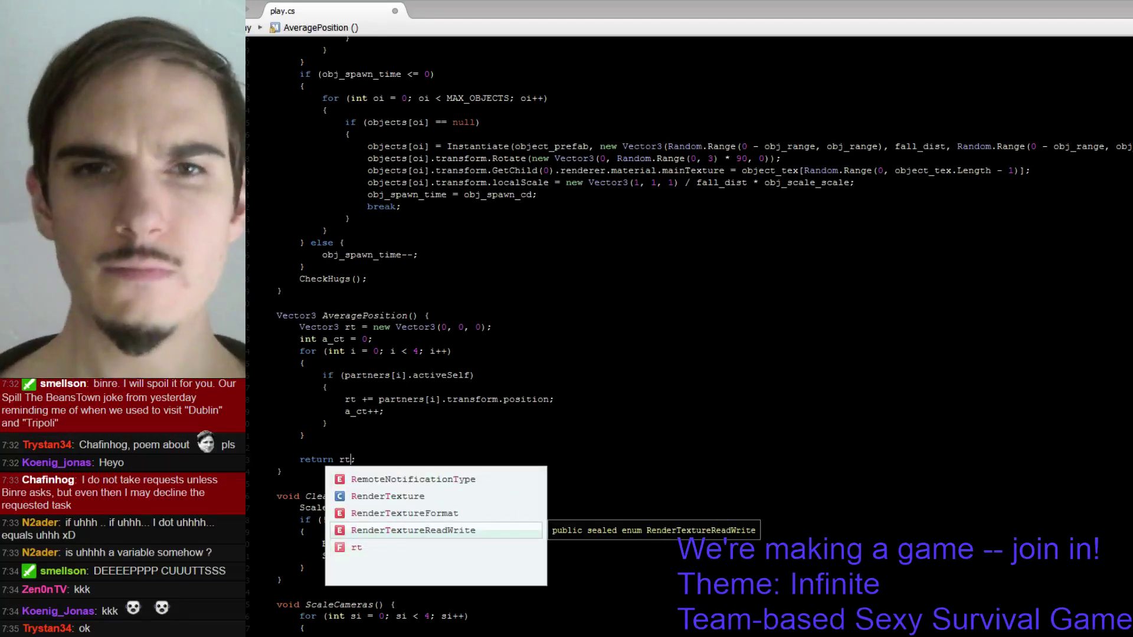
pyautogui.press('Escape')
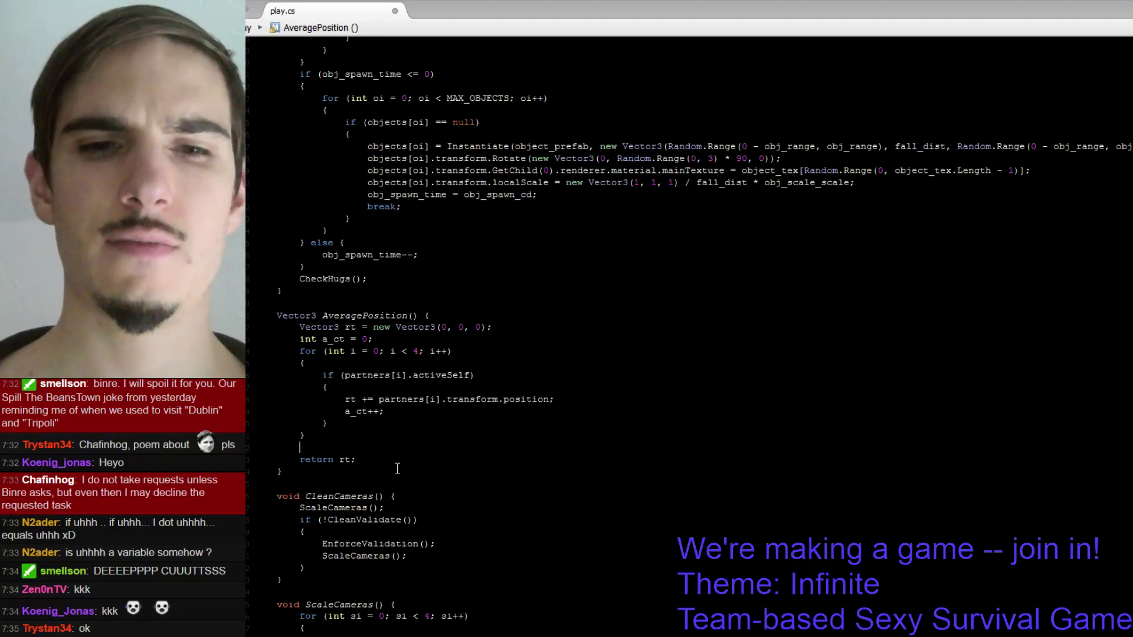
# - Wrap the return in an 'if (a_ct > 0) { ... } else { return ... }' block
pyautogui.write('if ')
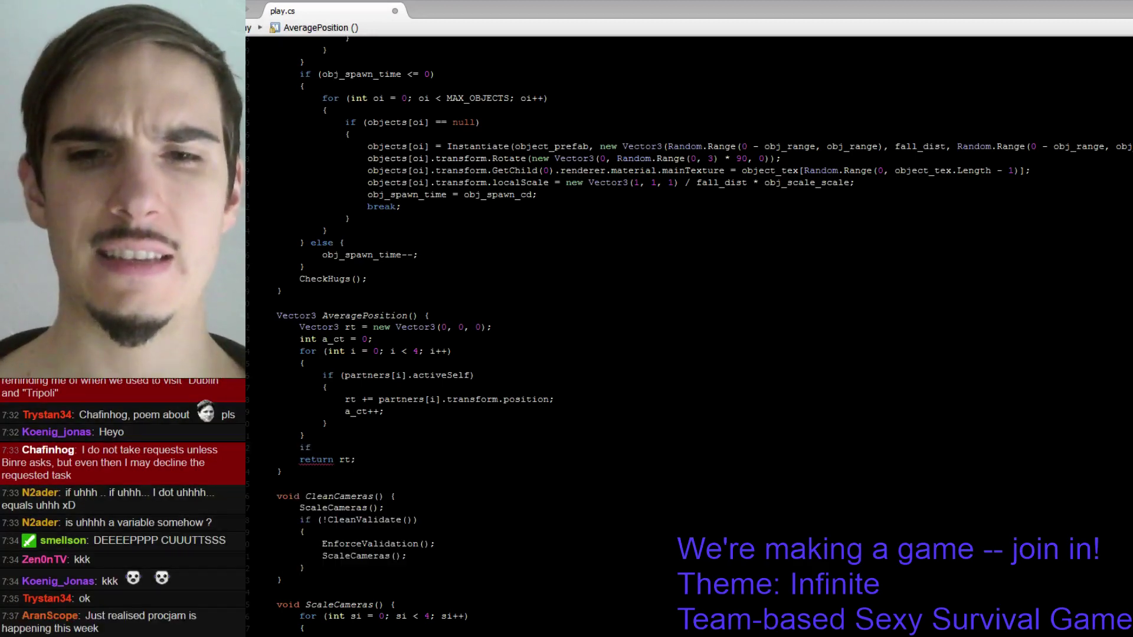
pyautogui.write('(a_ct')
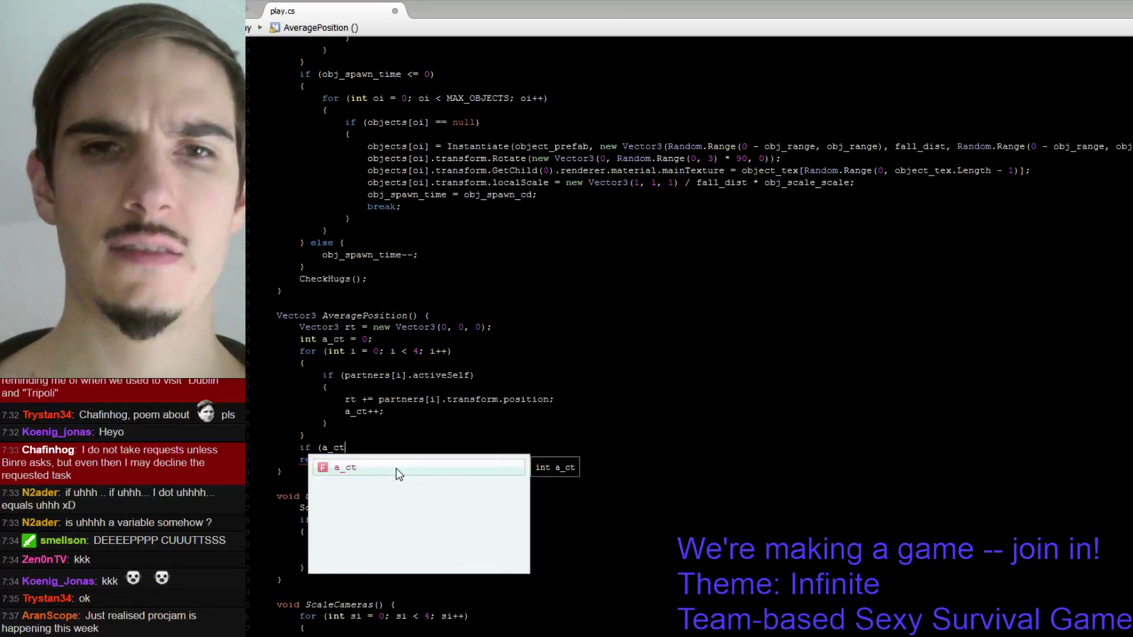
pyautogui.write(' > 0)')
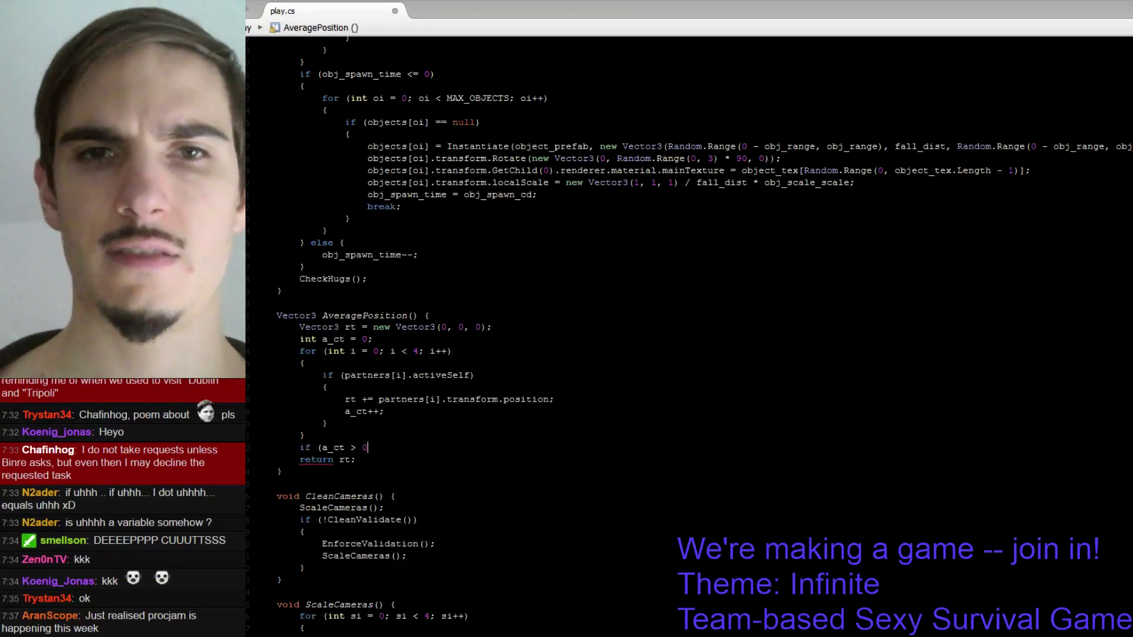
pyautogui.press('Return')
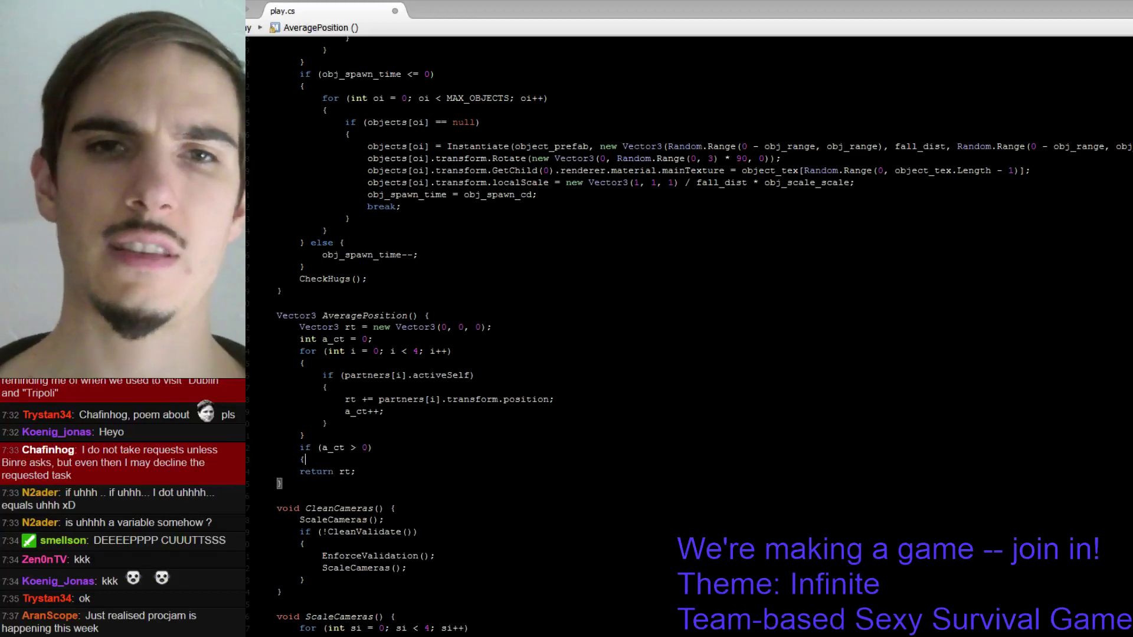
pyautogui.write('{')
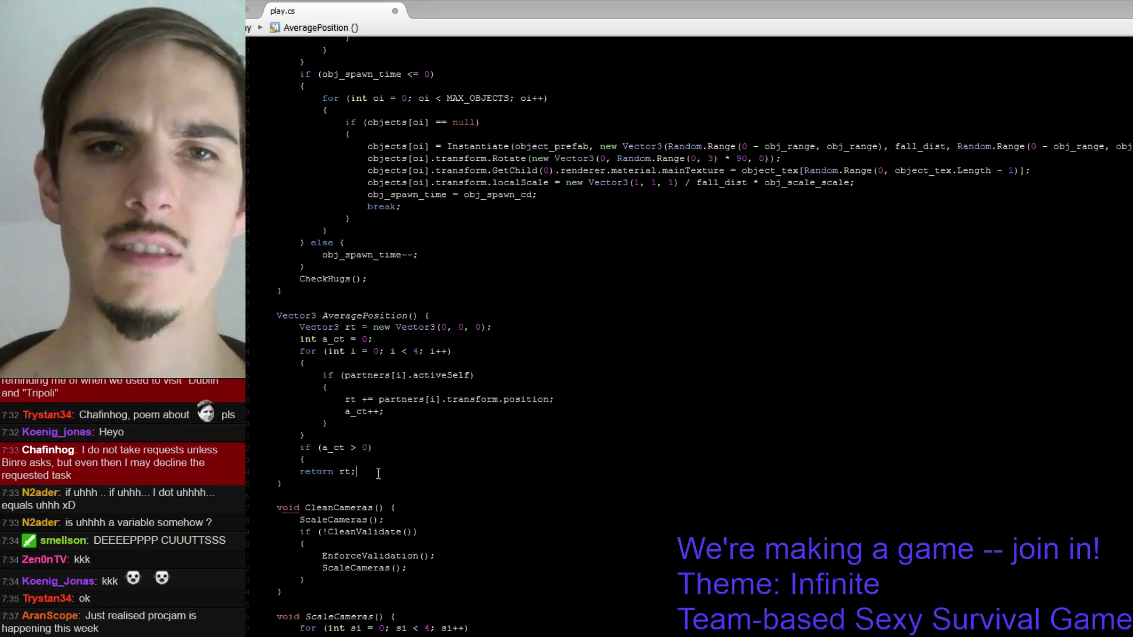
pyautogui.press('Return')
pyautogui.write('} else')
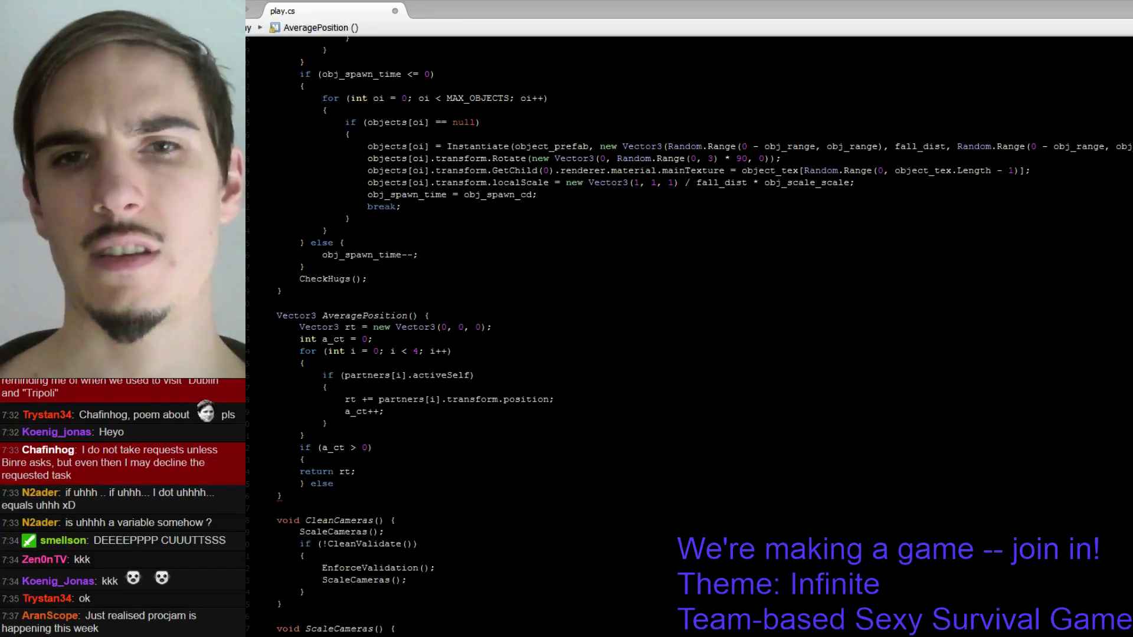
pyautogui.write(' {')
pyautogui.press('Return')
pyautogui.write('return rt;')
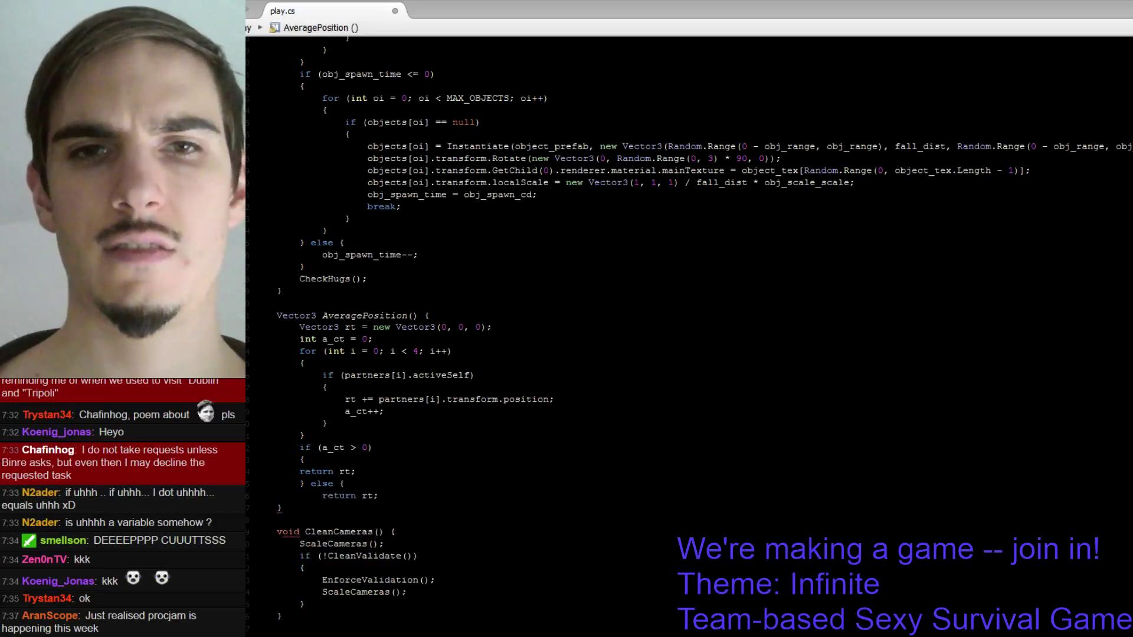
pyautogui.press('Return')
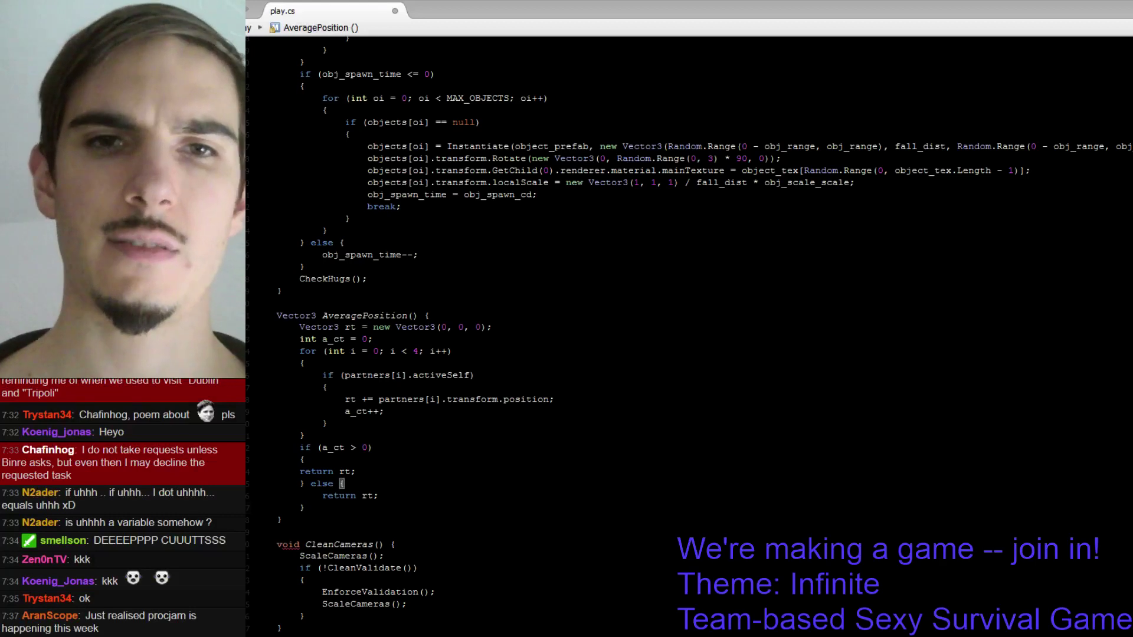
# - Indent the if branch's 'return rt' and remove the stray blank line after the for loop
pyautogui.click(300, 472)
pyautogui.press('Tab')
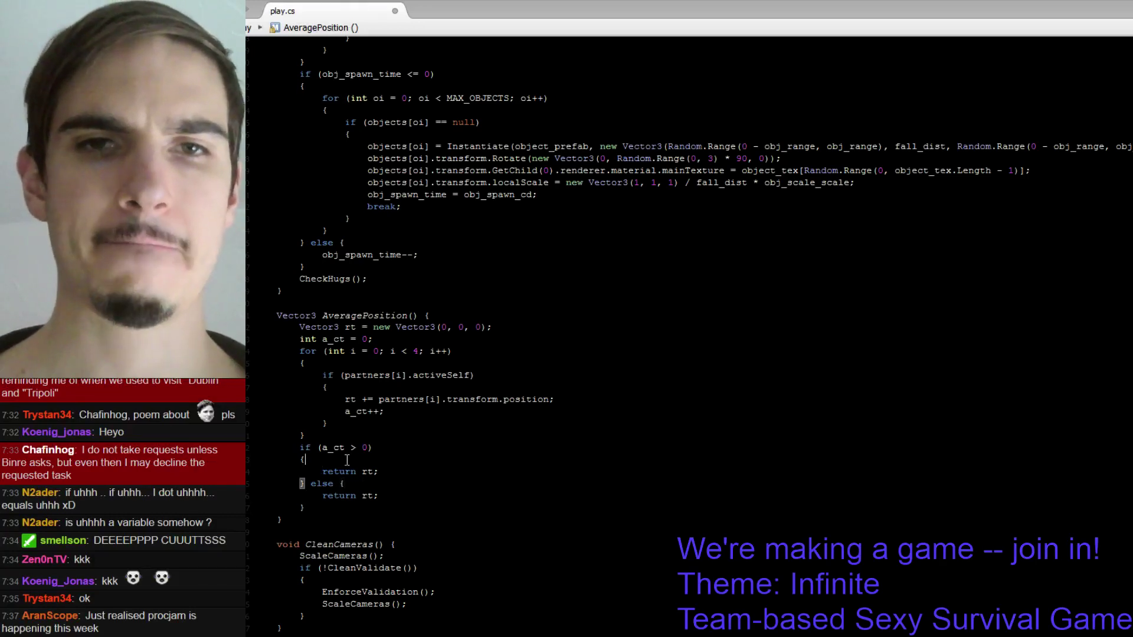
pyautogui.press('Up')
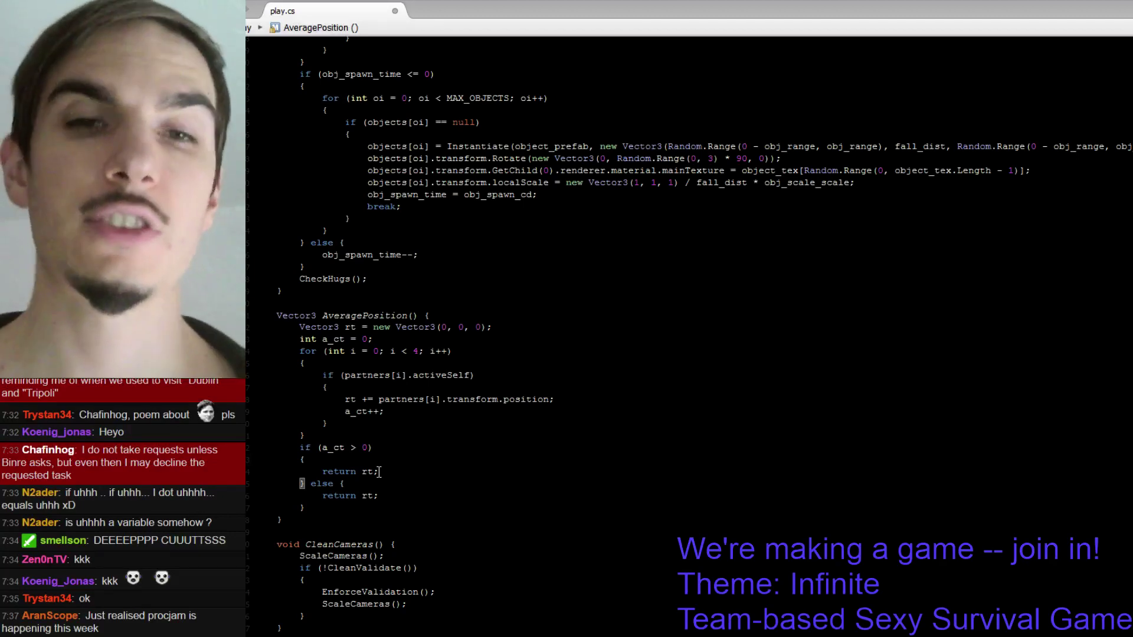
pyautogui.click(326, 433)
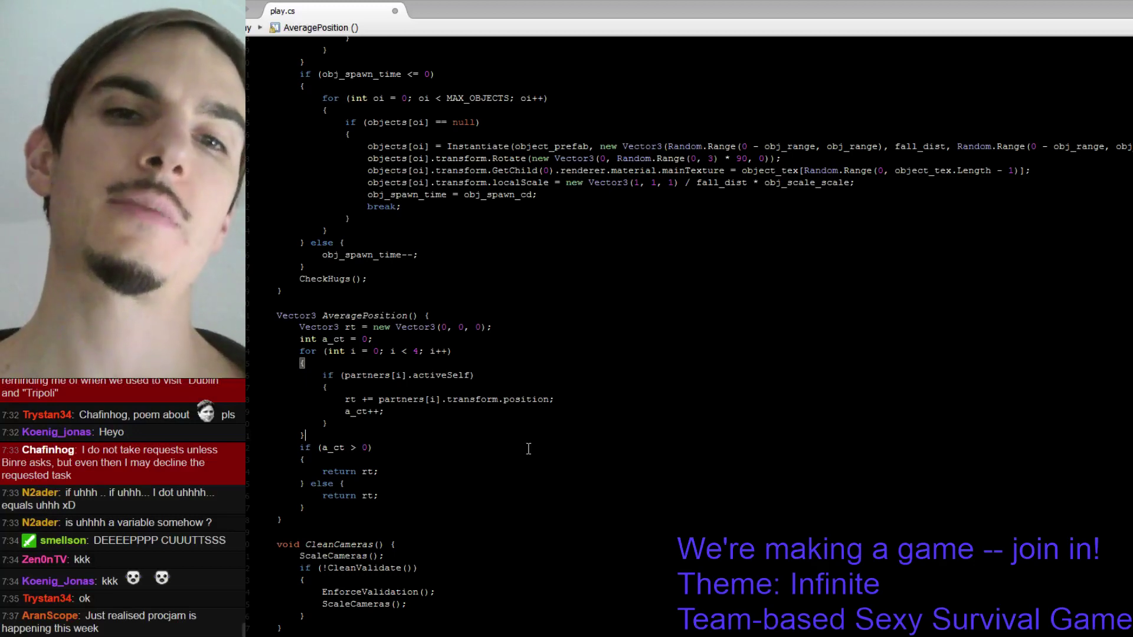
pyautogui.press('Return')
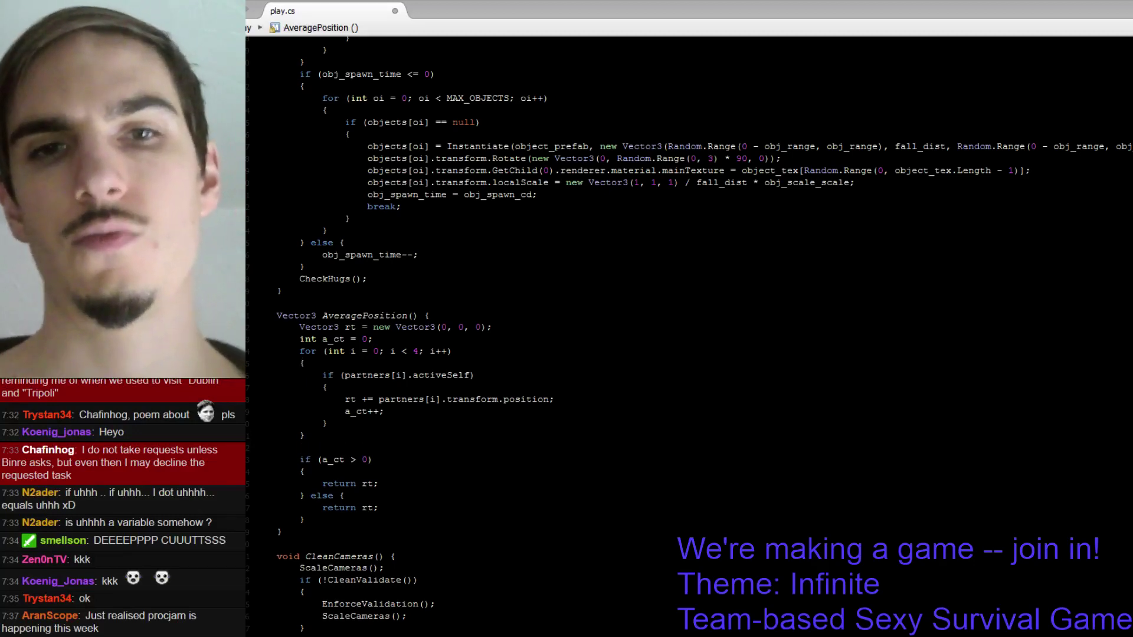
pyautogui.press('BackSpace')
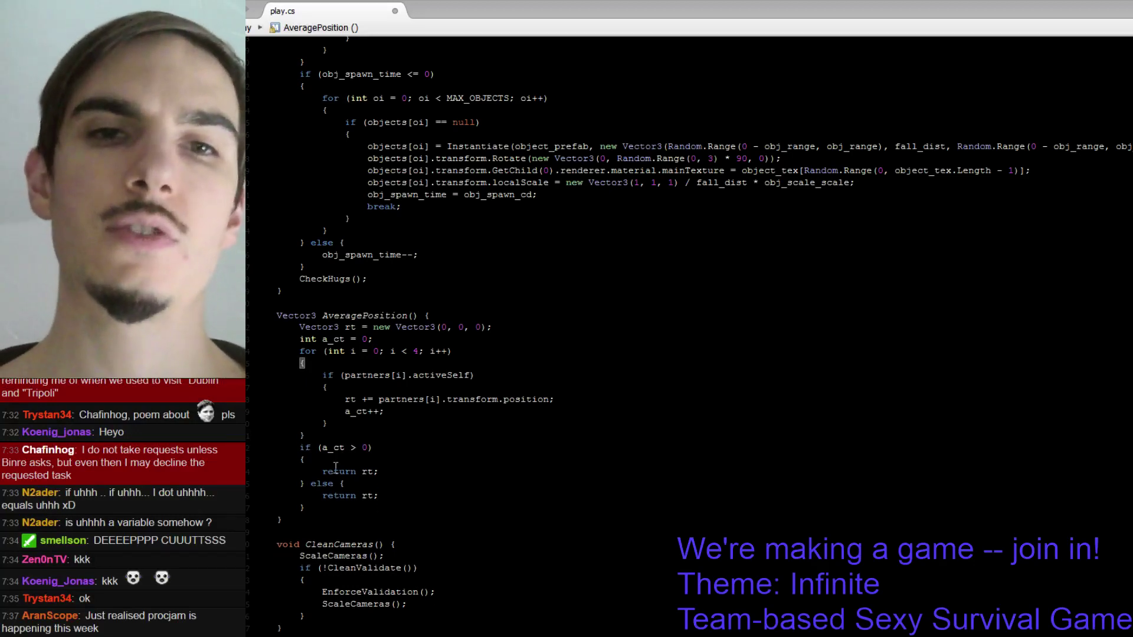
# - Above 'return rt', add 'rt = new Vector3(Mathf.Round(rt.x / a_ct, 0, rt.z / a_ct);'
pyautogui.click(322, 472)
pyautogui.press('Return')
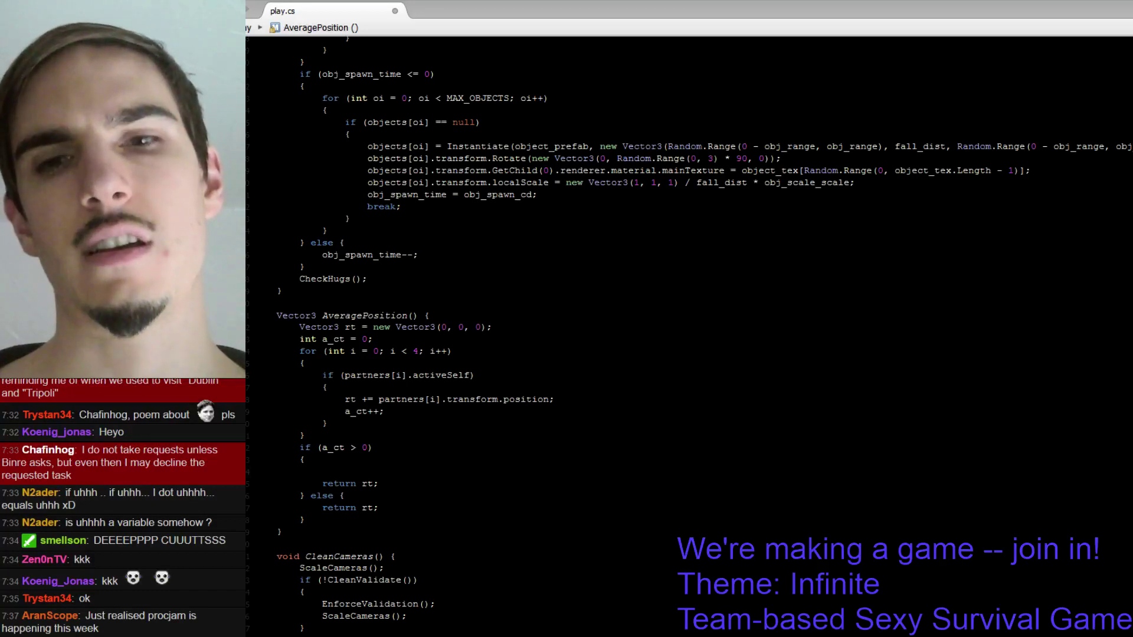
pyautogui.write('rt = new ')
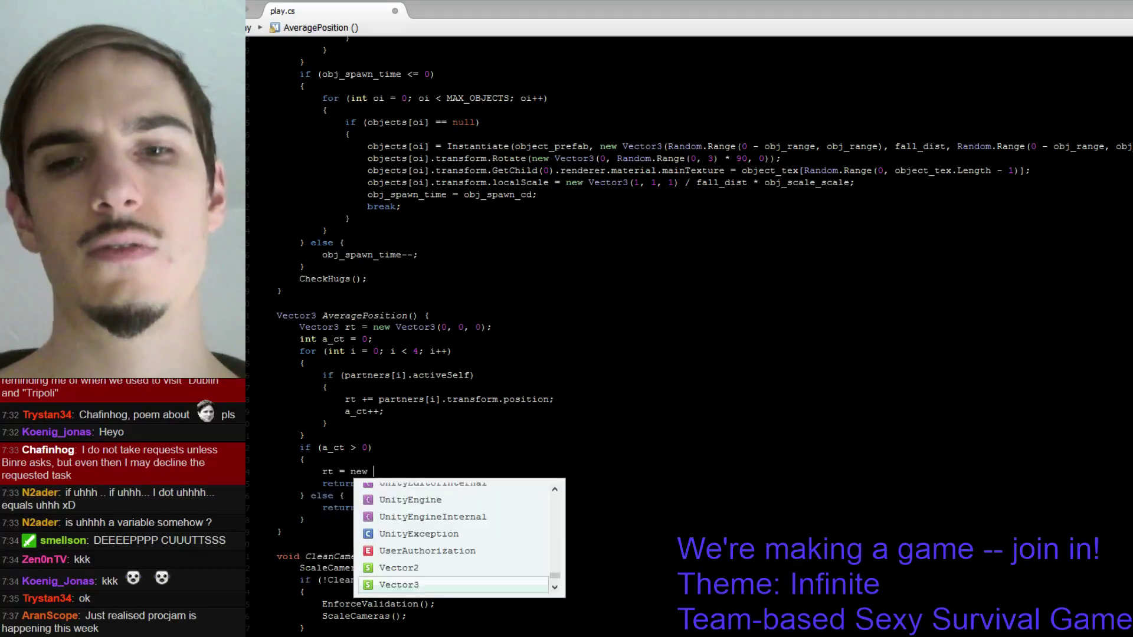
pyautogui.write('Vector')
pyautogui.press('Return')
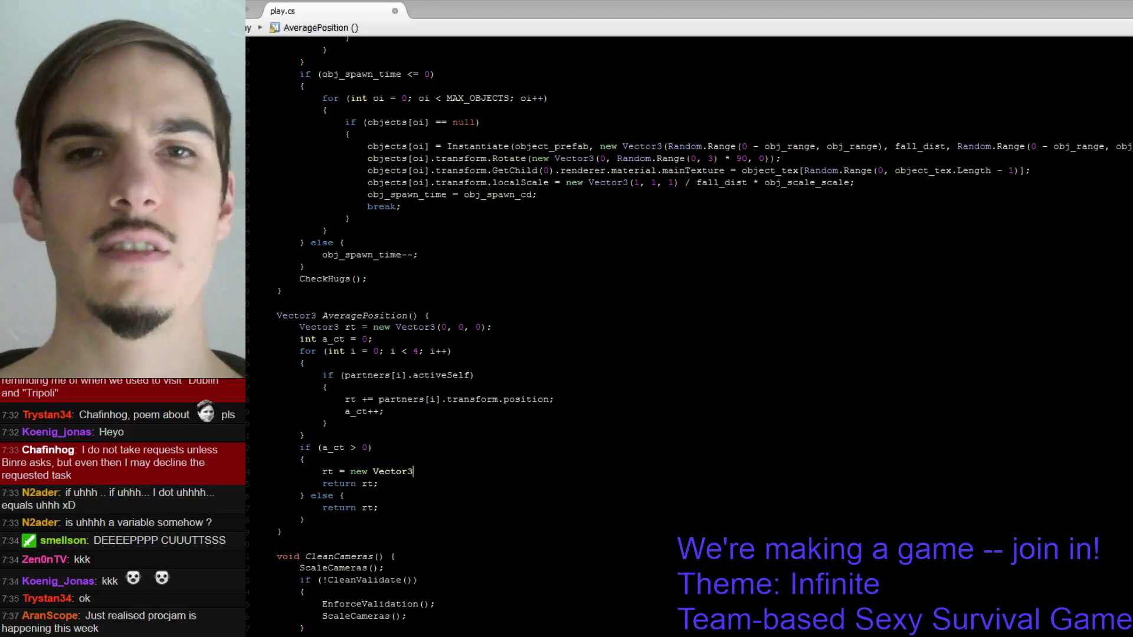
pyautogui.write('(Math')
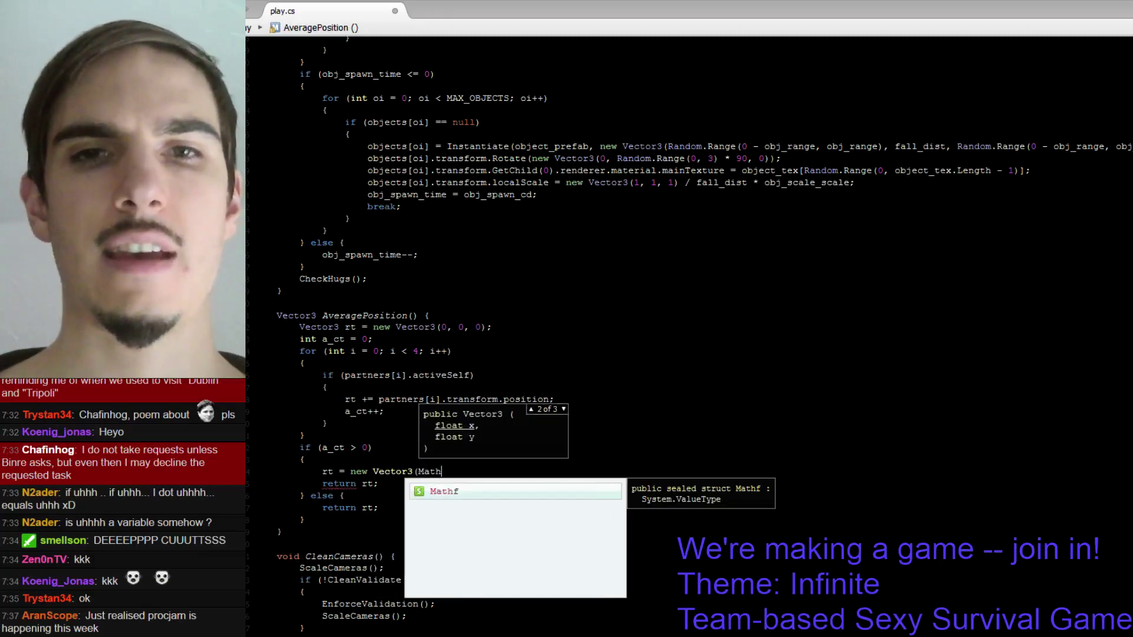
pyautogui.write('f.Ro')
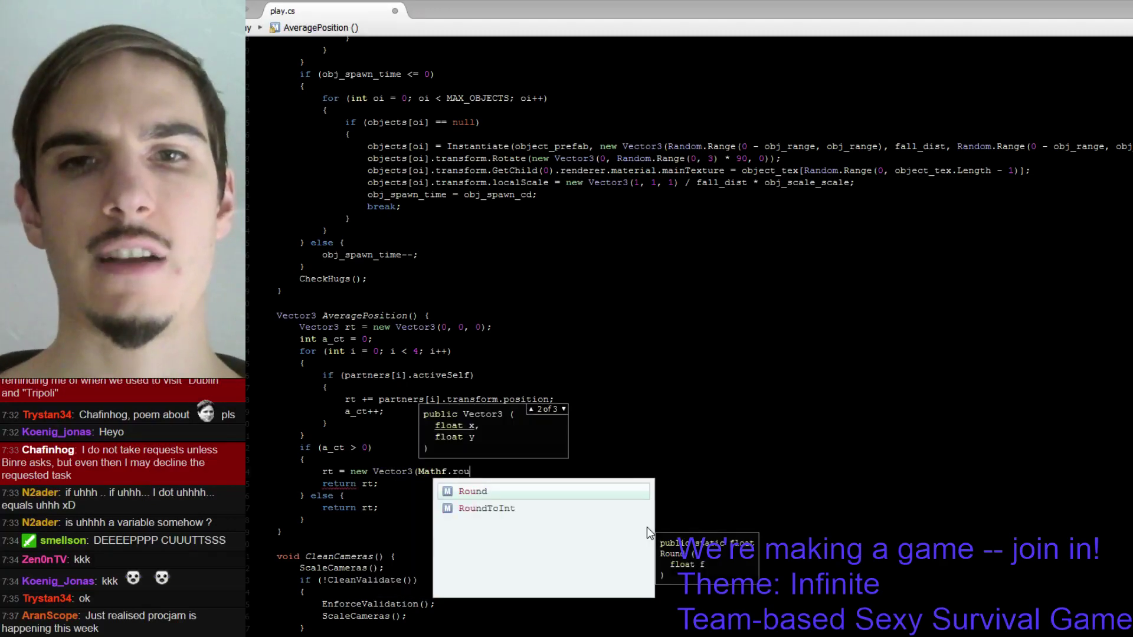
pyautogui.press('Return')
pyautogui.write('(')
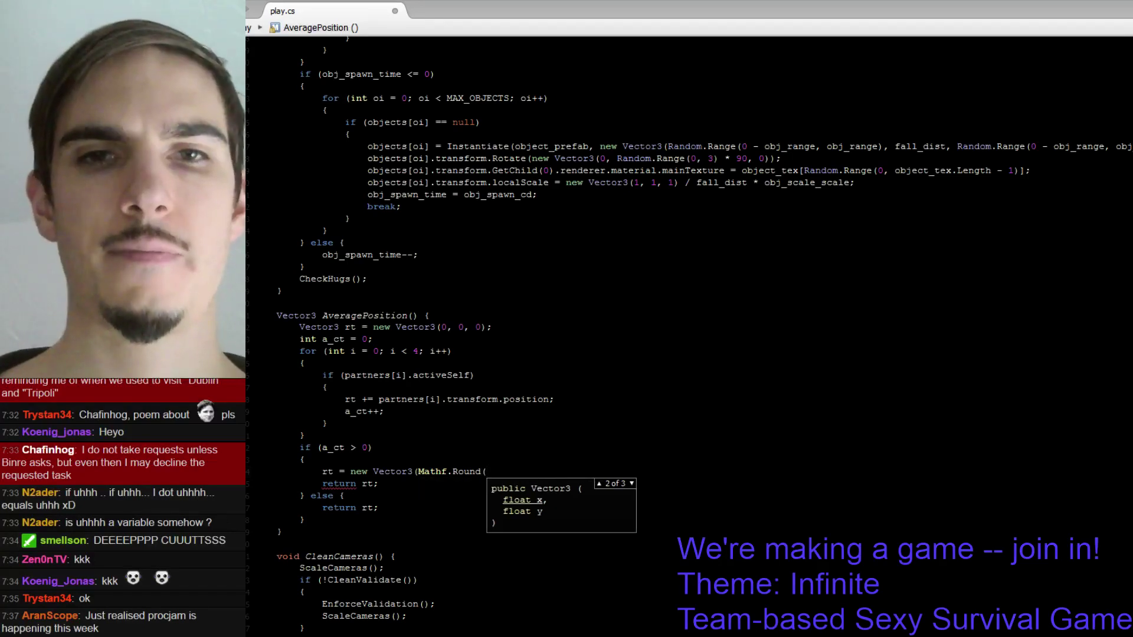
pyautogui.write('rt.')
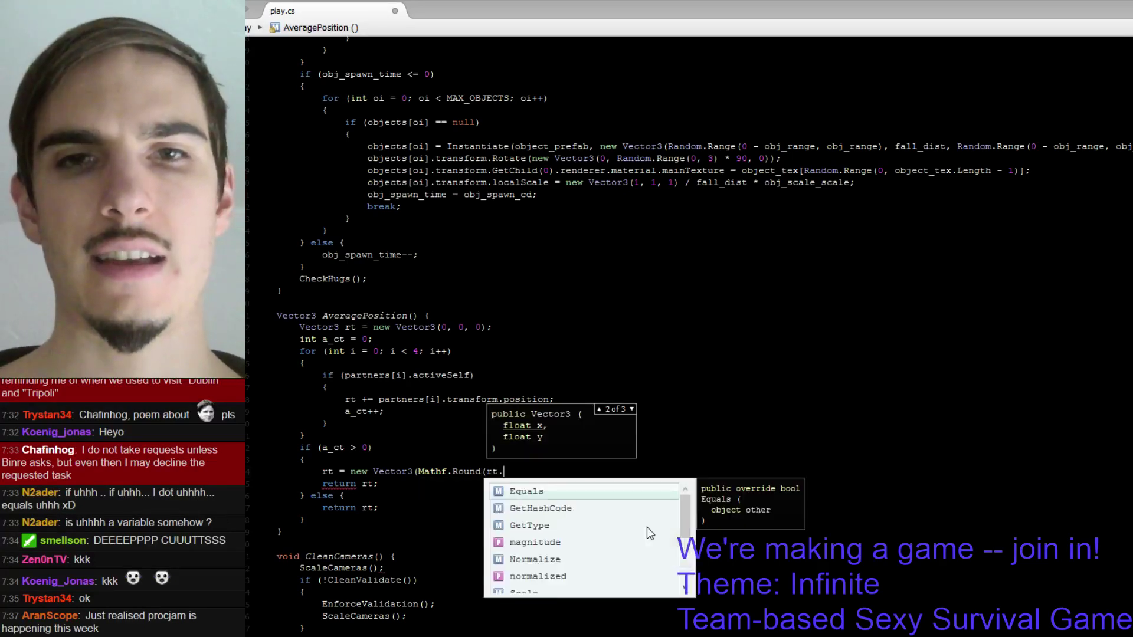
pyautogui.write('x')
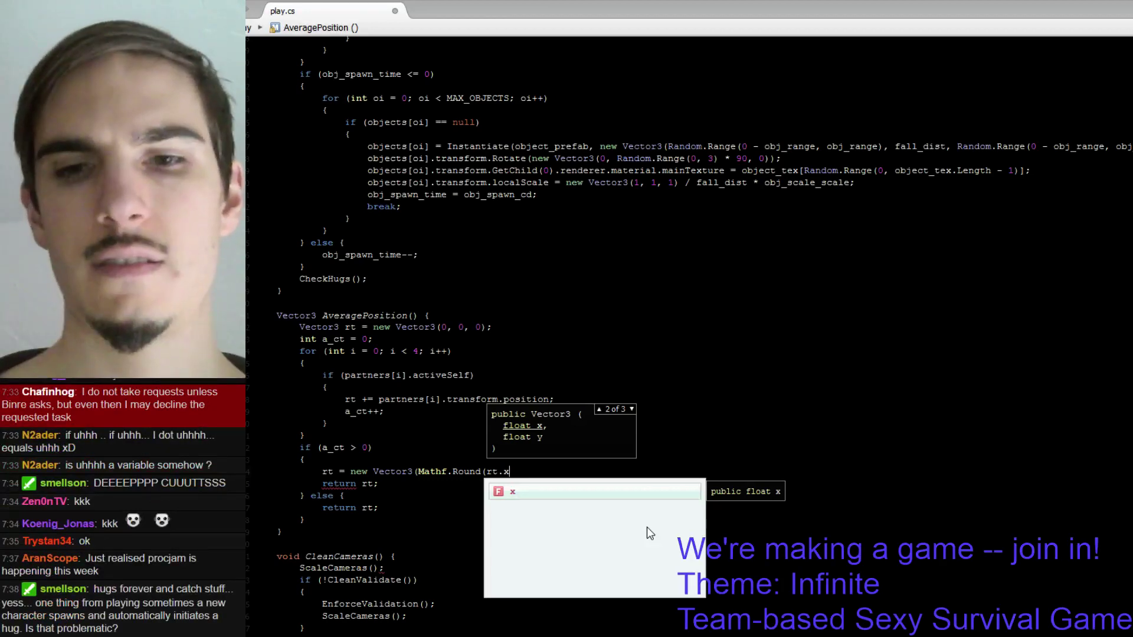
pyautogui.write(',')
pyautogui.press('BackSpace')
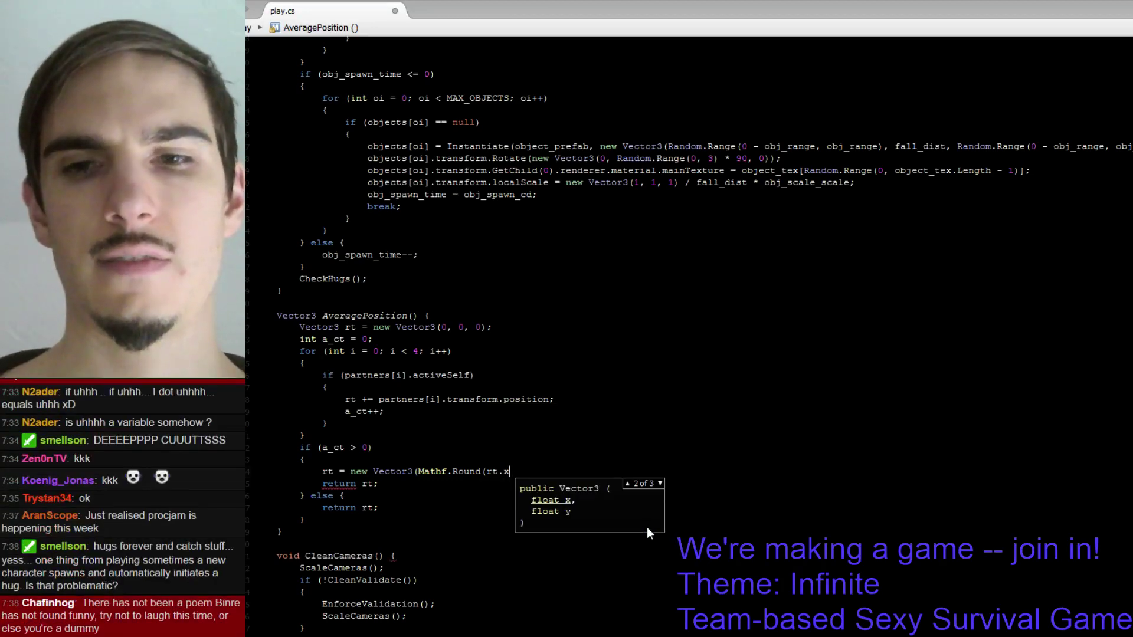
pyautogui.write('/ a_c')
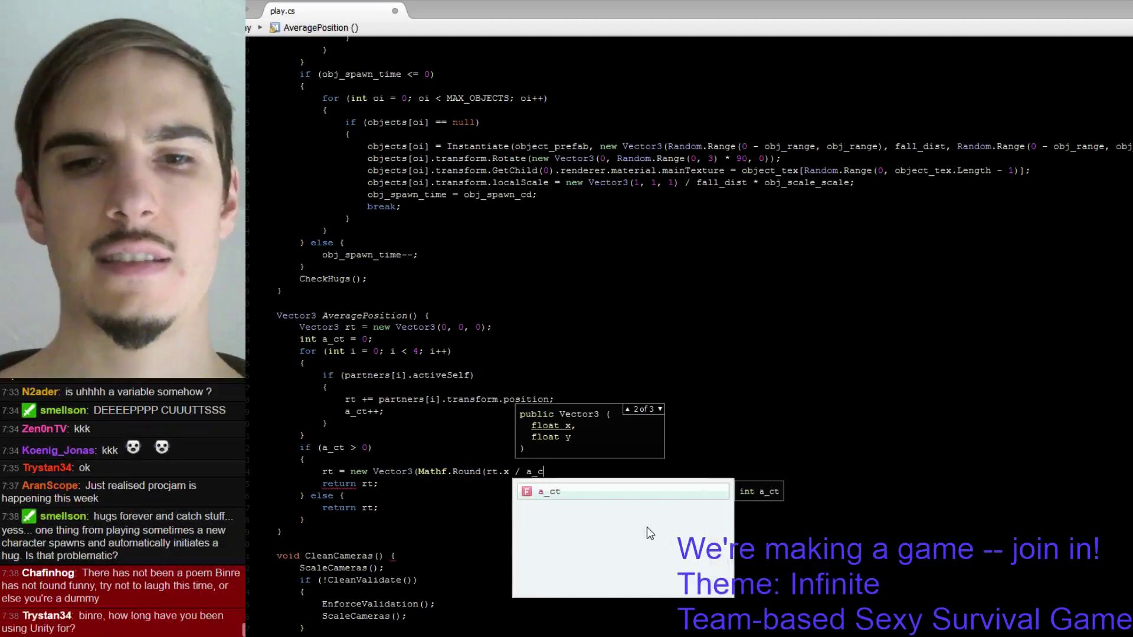
pyautogui.write('t, ')
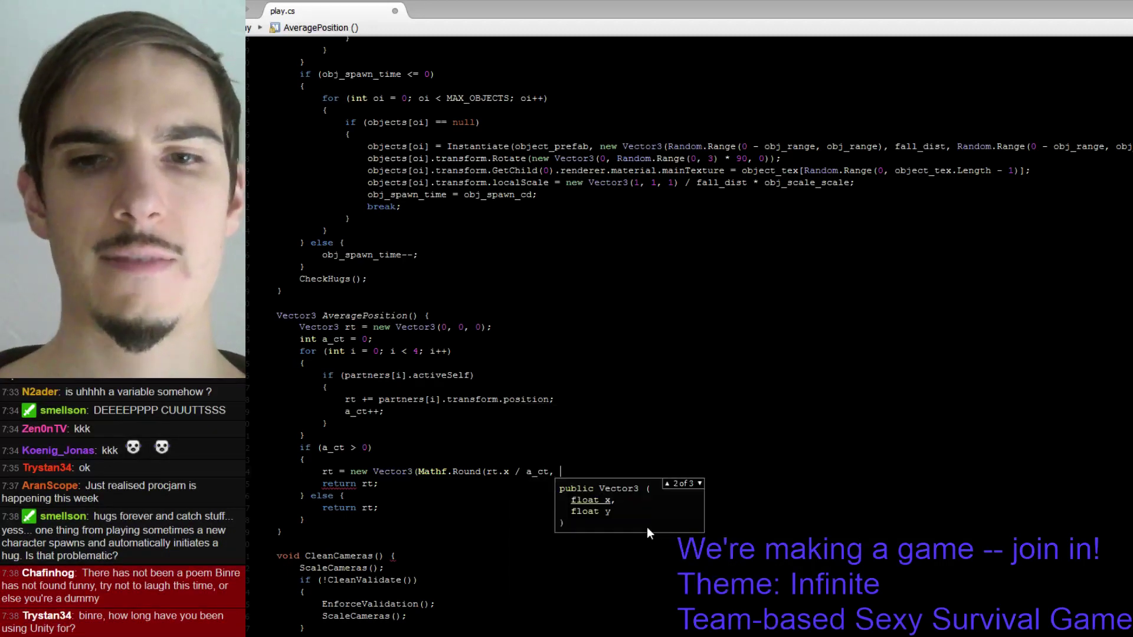
pyautogui.write('0.')
pyautogui.press('BackSpace')
pyautogui.write(', r')
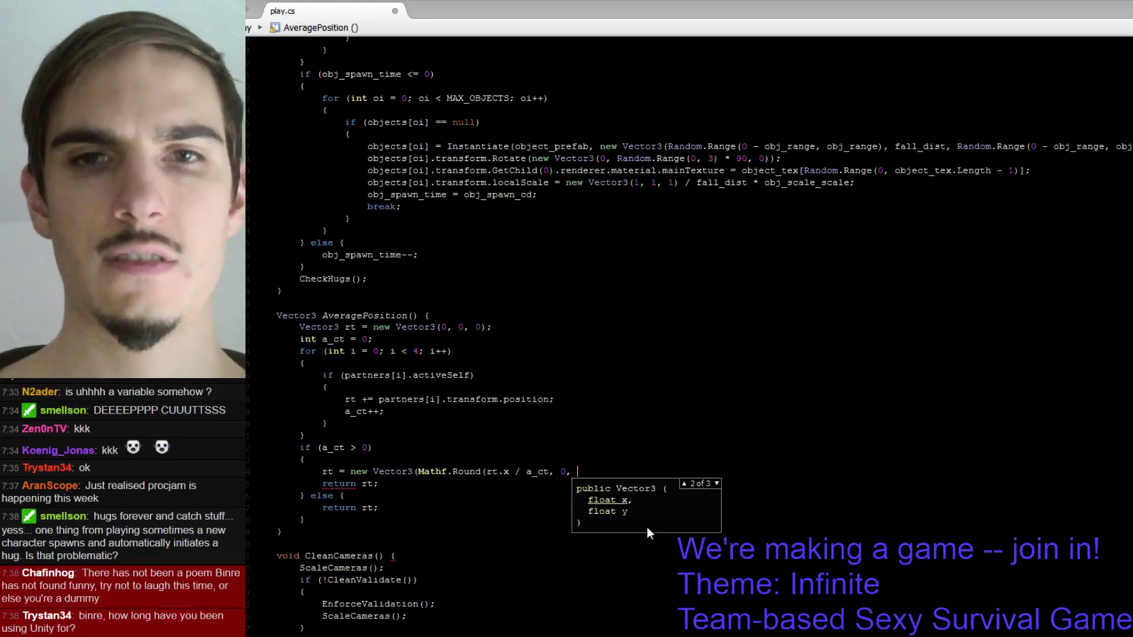
pyautogui.write('t.')
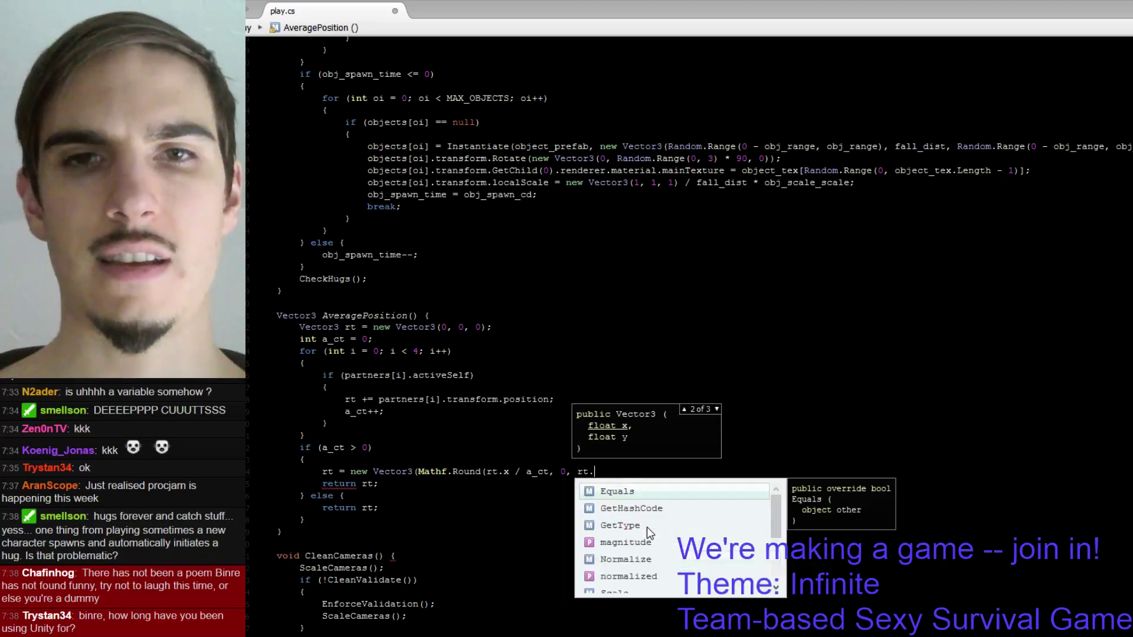
pyautogui.write('z ')
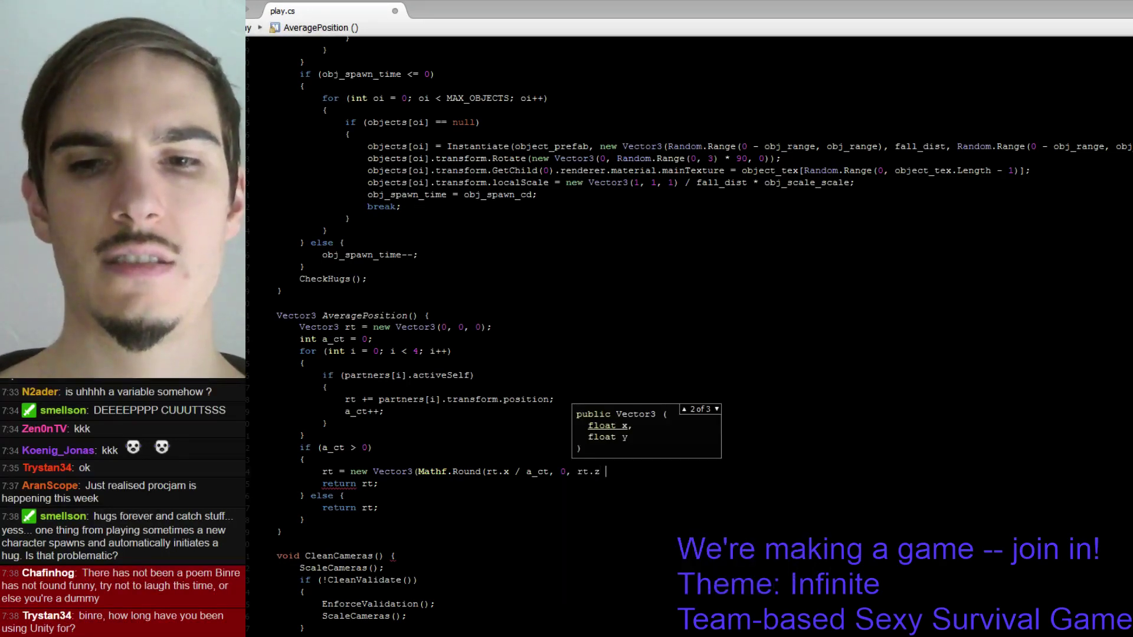
pyautogui.write('/')
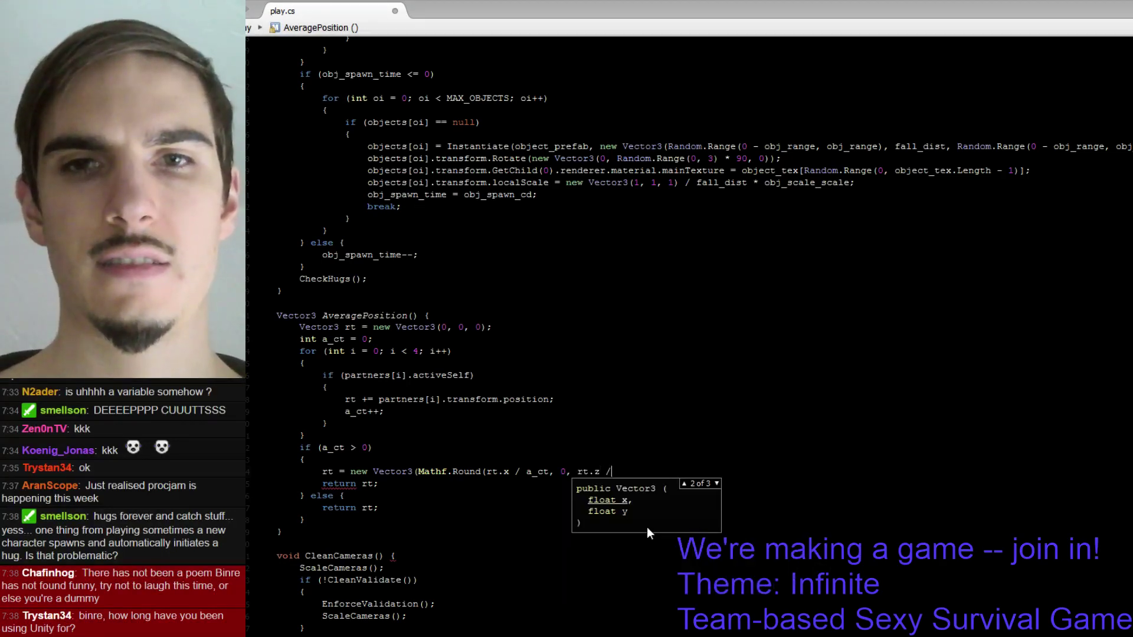
pyautogui.write(' a_ct')
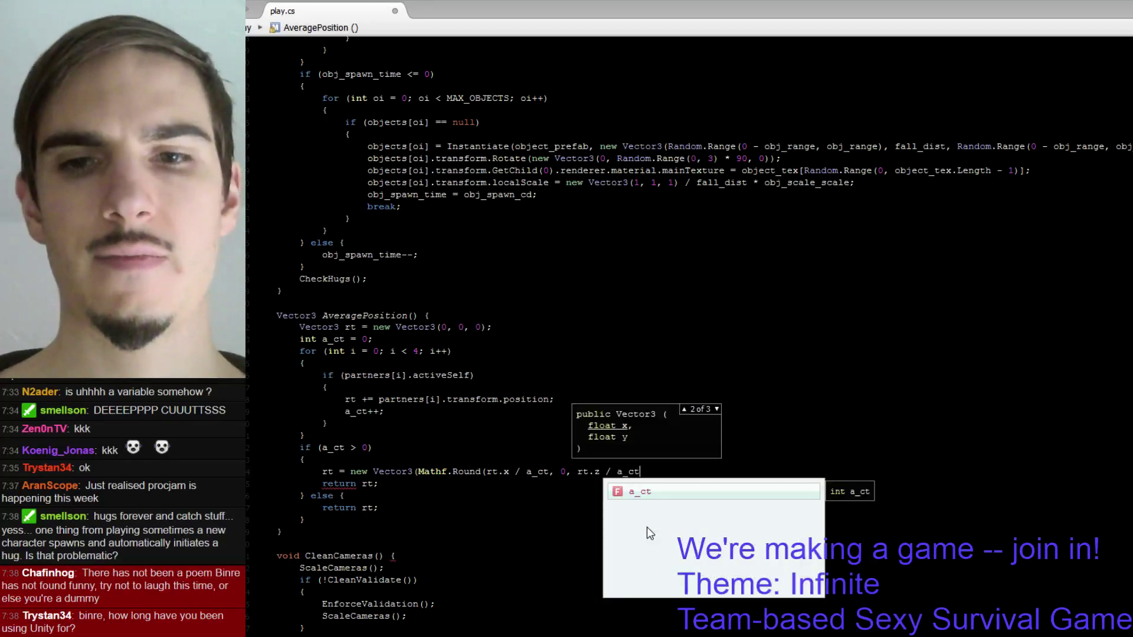
pyautogui.write(')')
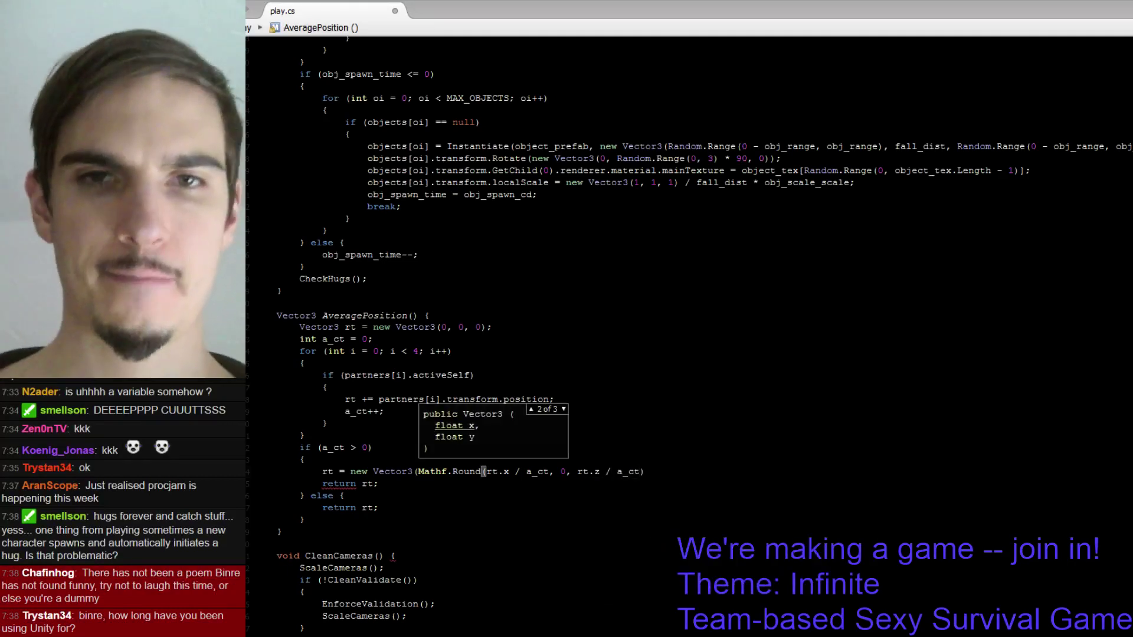
pyautogui.write(';')
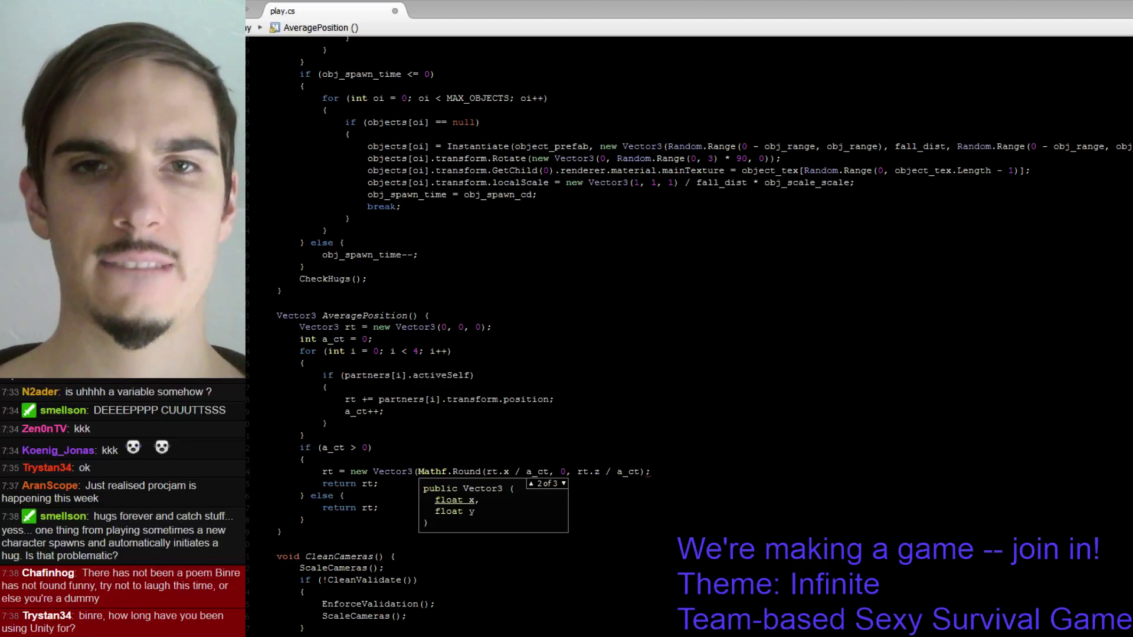
# - Fix the Vector3 line's closing parentheses and wrap rt.z / a_ct in a rounding call
pyautogui.press('Down')
pyautogui.press('Down')
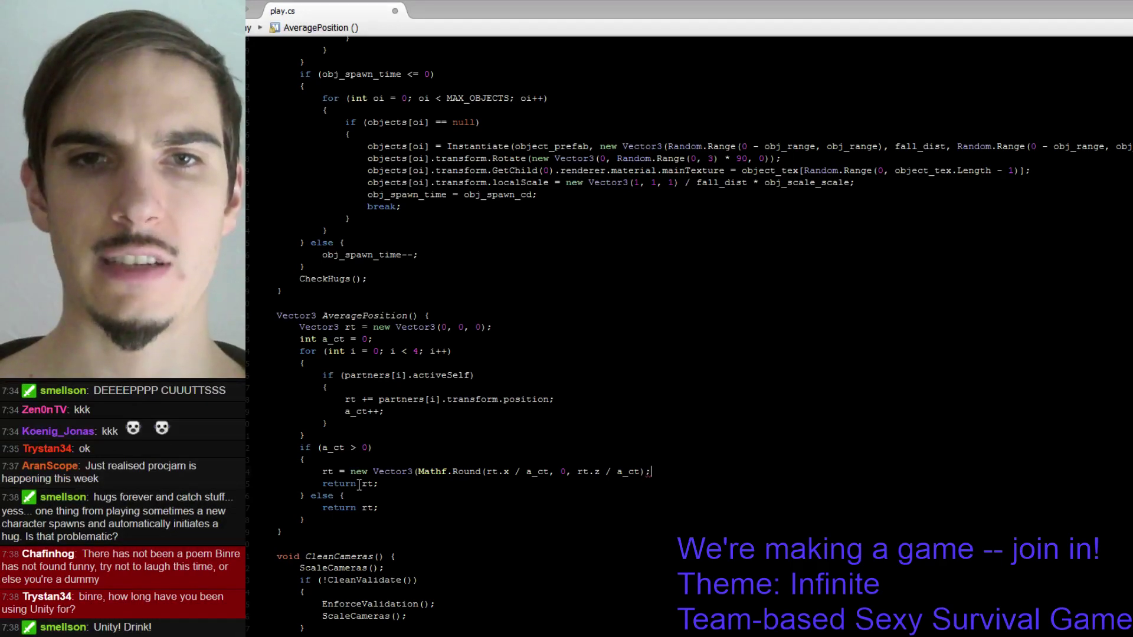
pyautogui.press('BackSpace')
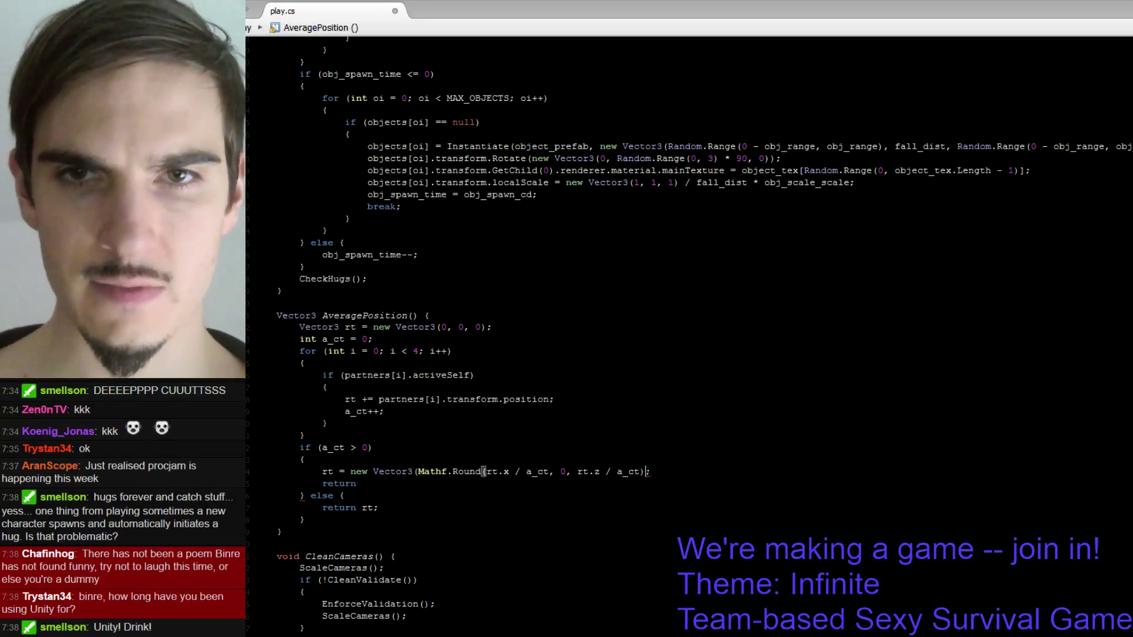
pyautogui.press('Left')
pyautogui.write(')')
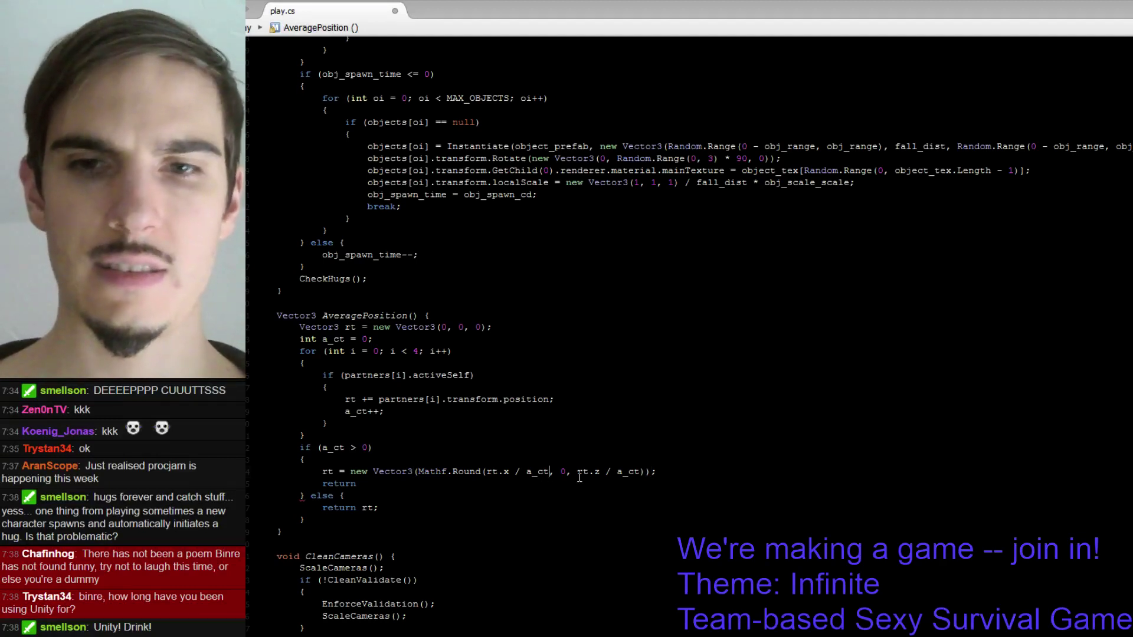
pyautogui.press('Right')
pyautogui.write(')')
pyautogui.press('Right')
pyautogui.press('Right')
pyautogui.press('Right')
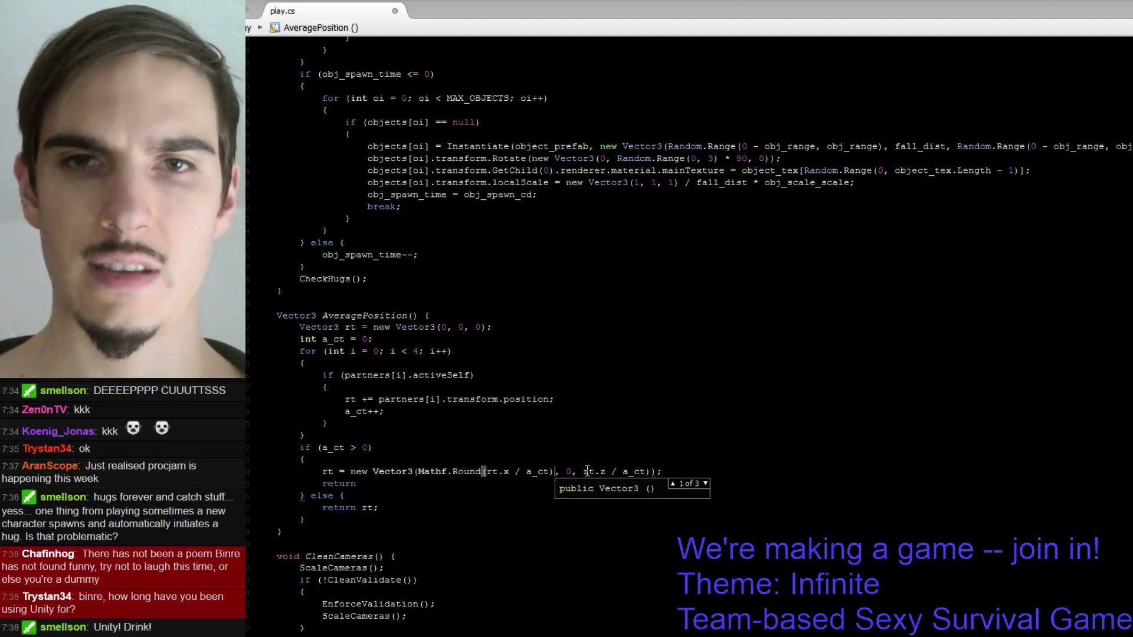
pyautogui.write('MAthf.')
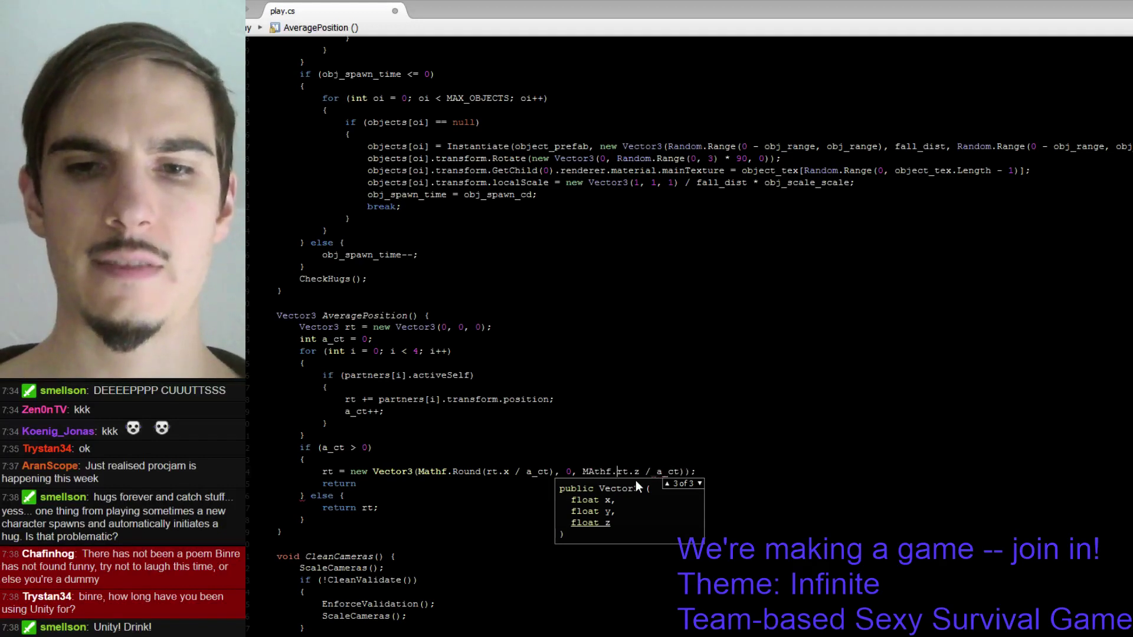
pyautogui.write('ro')
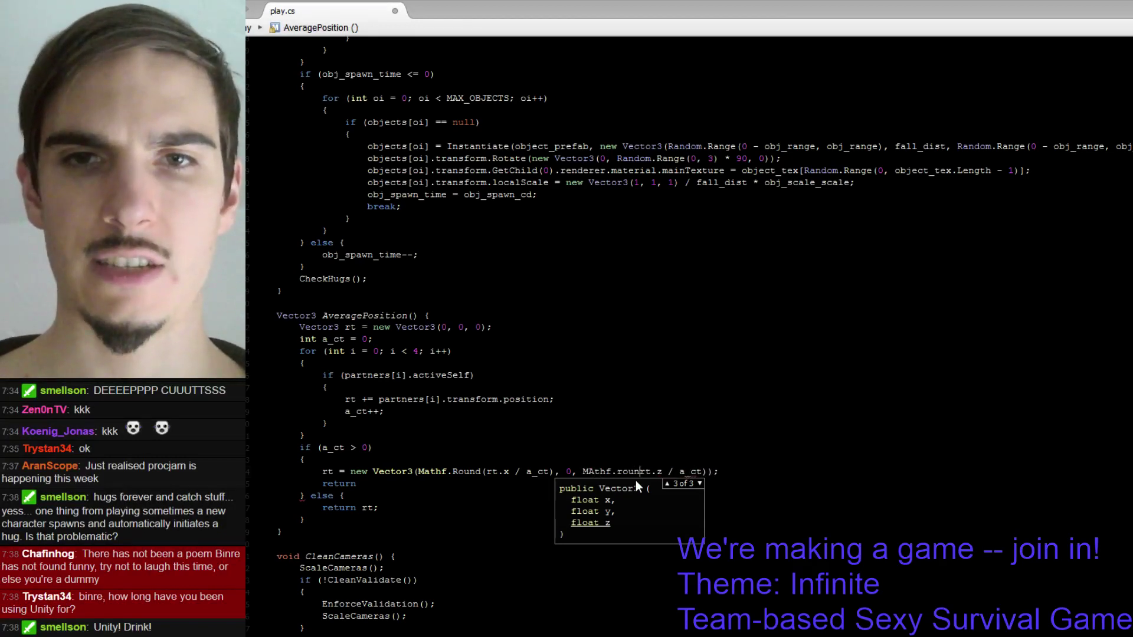
pyautogui.write('und(')
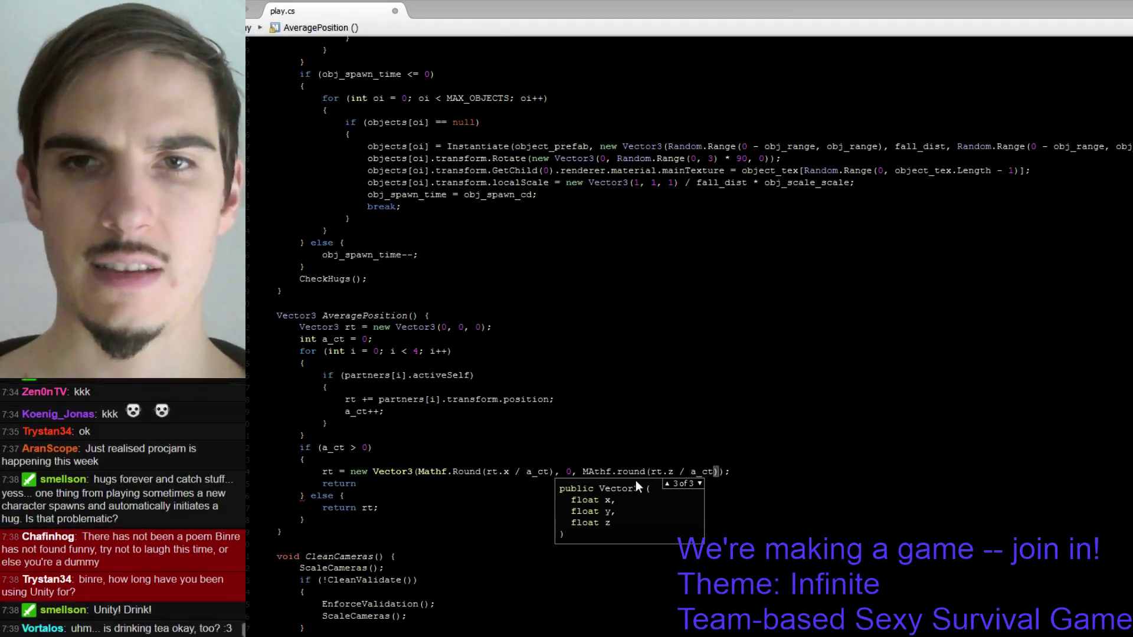
pyautogui.click(379, 507)
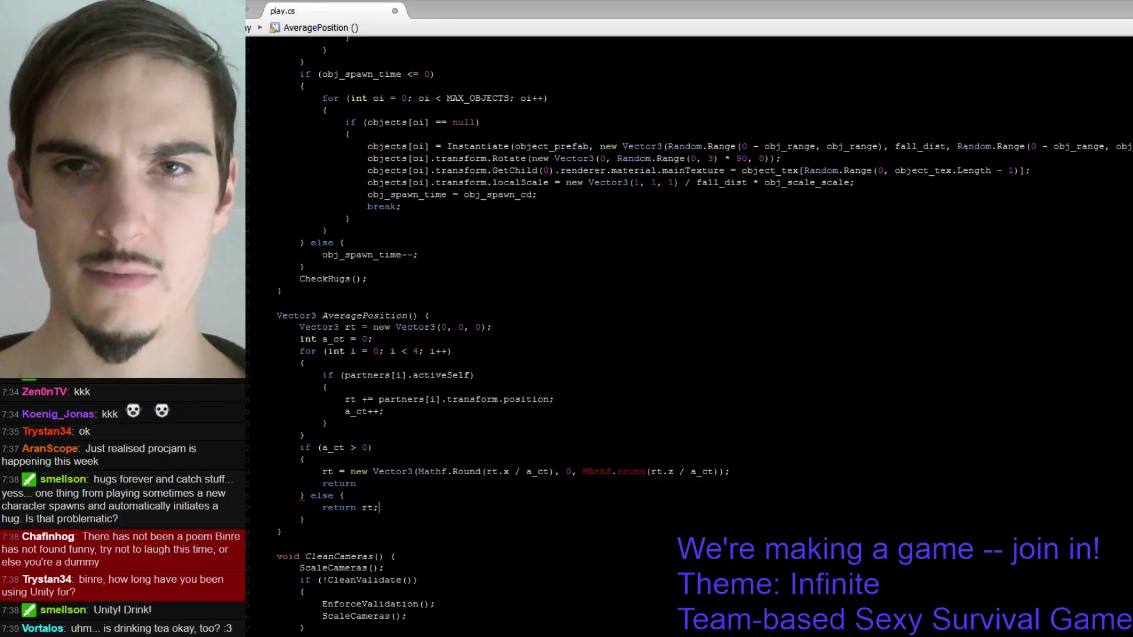
# - Correct the misspelled 'MAthf.round' to 'Mathf.Round'
pyautogui.click(594, 471)
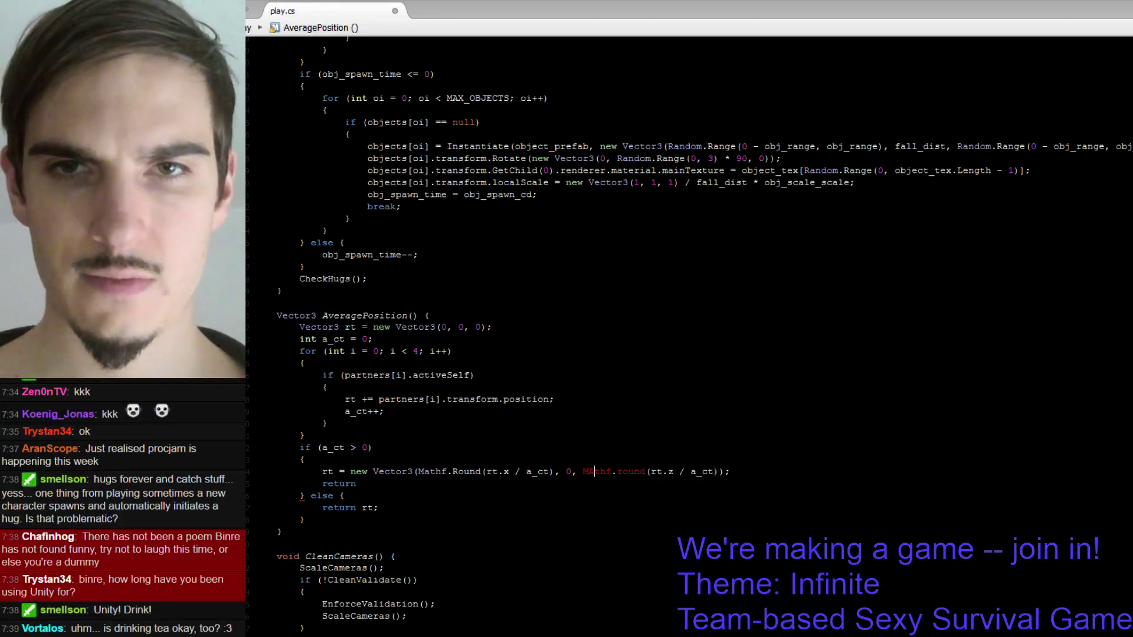
pyautogui.press('BackSpace')
pyautogui.write('a')
pyautogui.click(619, 472)
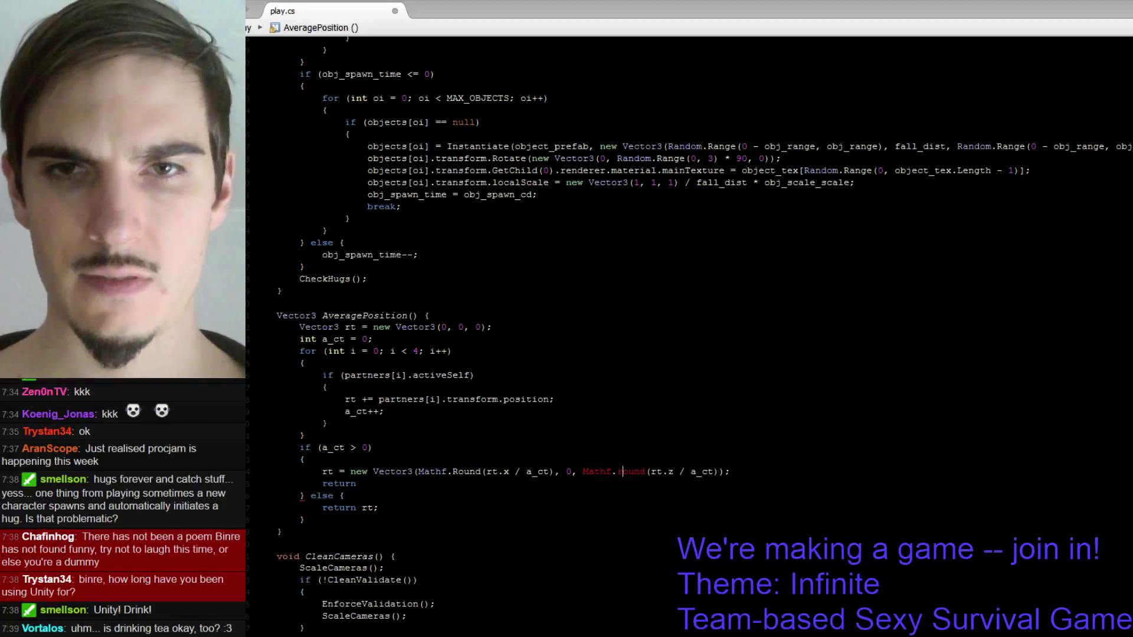
pyautogui.press('BackSpace')
pyautogui.write('R')
pyautogui.click(554, 400)
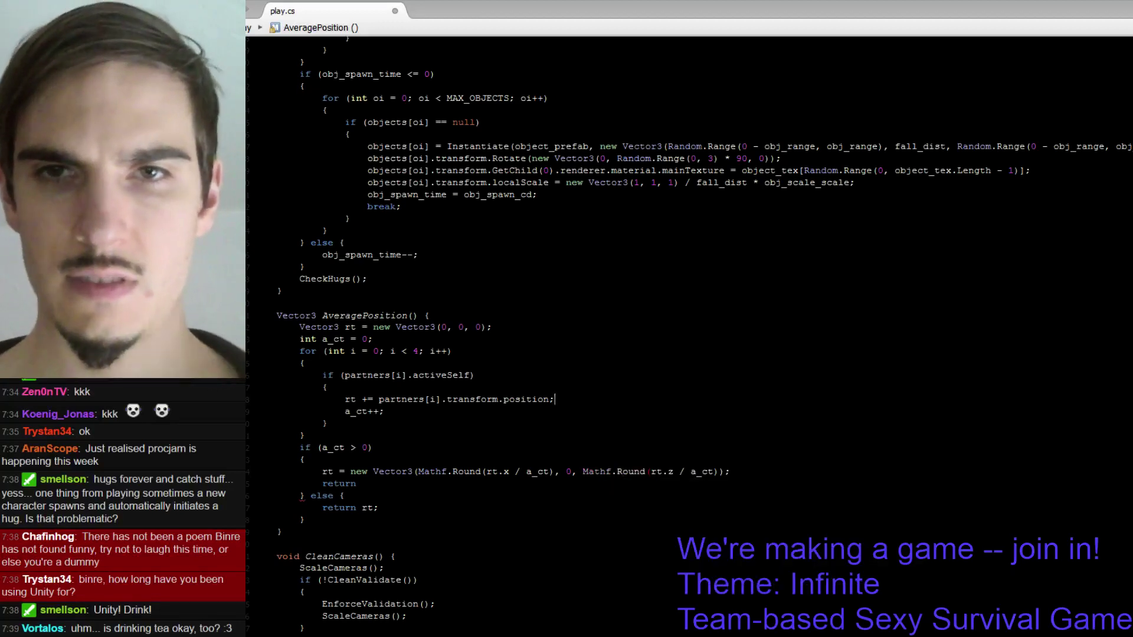
pyautogui.click(425, 316)
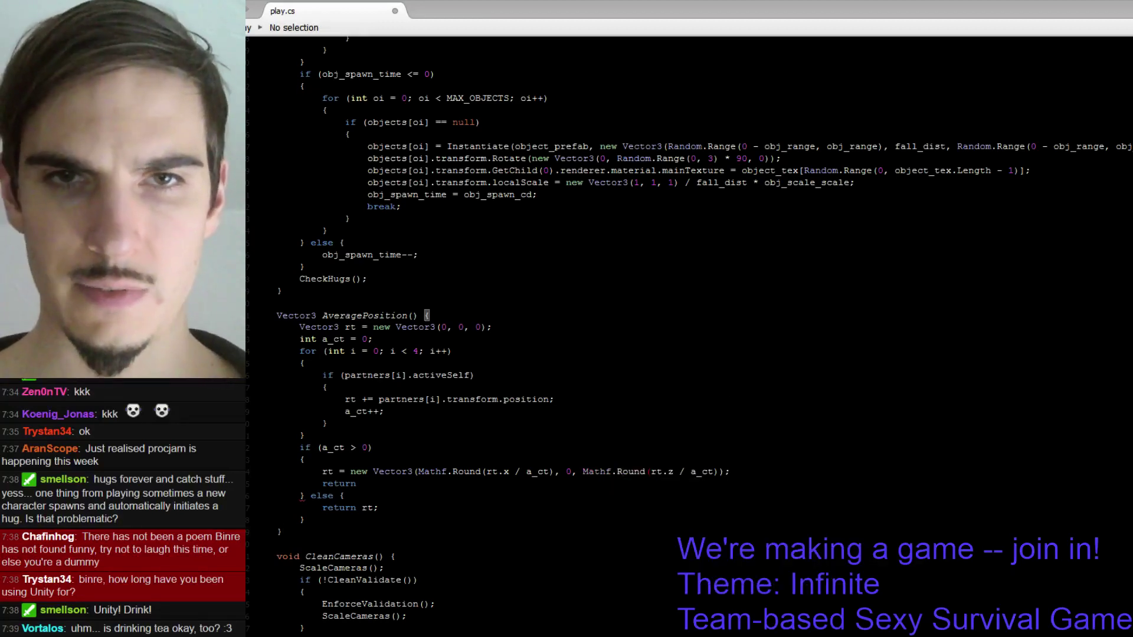
# - Turn the rounded Vector3 assignment into a direct return and delete the leftover return and blank line
pyautogui.click(386, 485)
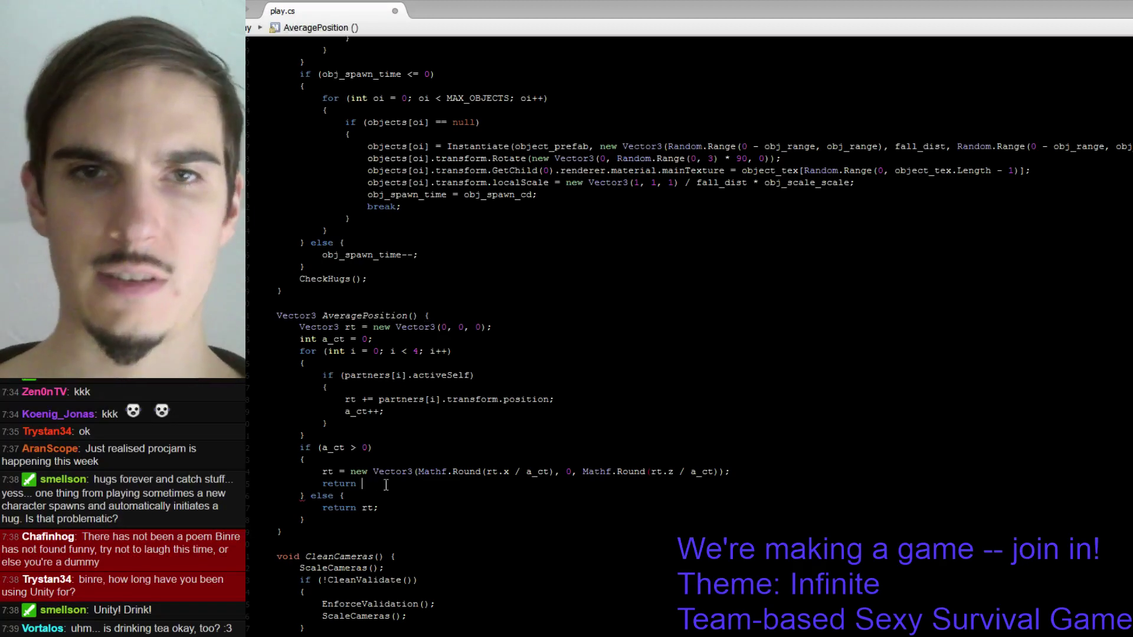
pyautogui.hotkey('shift', 'Home')
pyautogui.press('BackSpace')
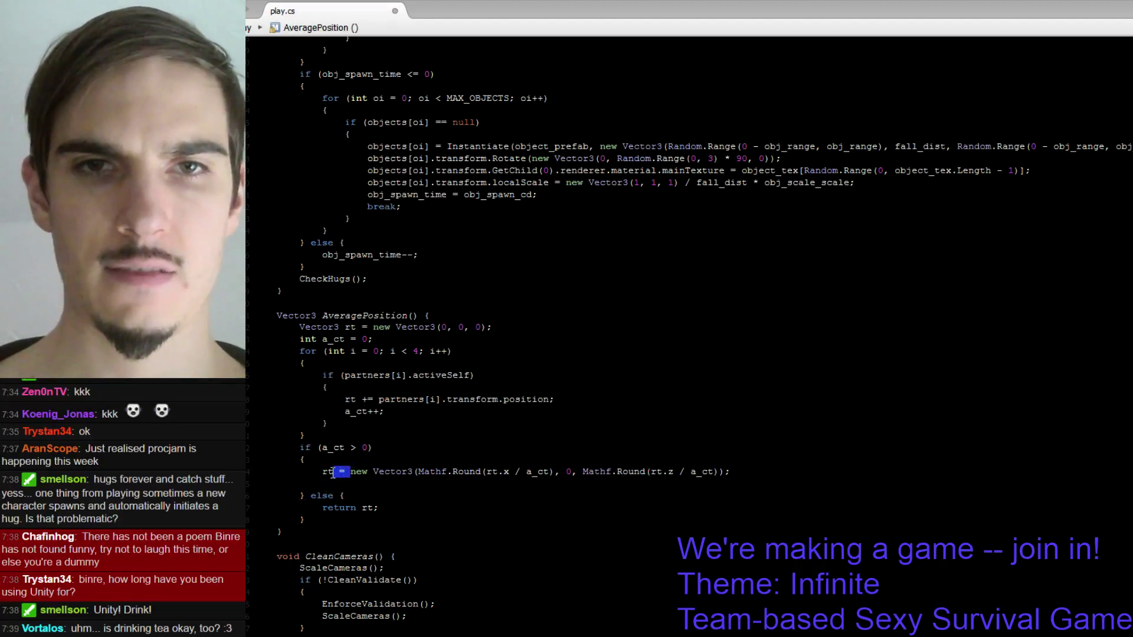
pyautogui.write('return')
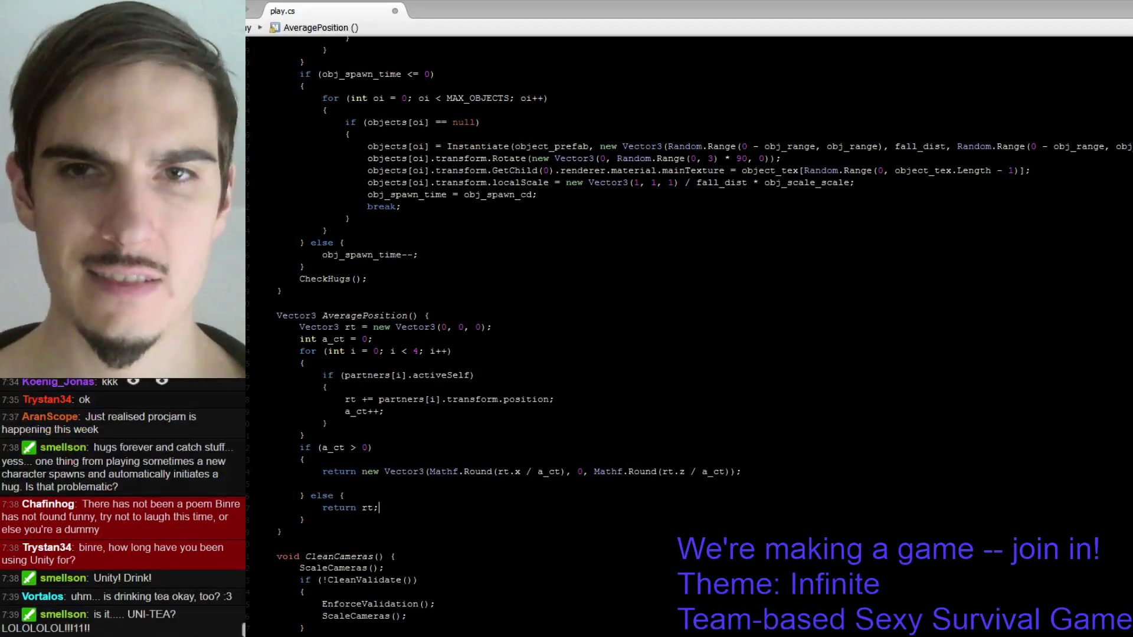
pyautogui.click(454, 472)
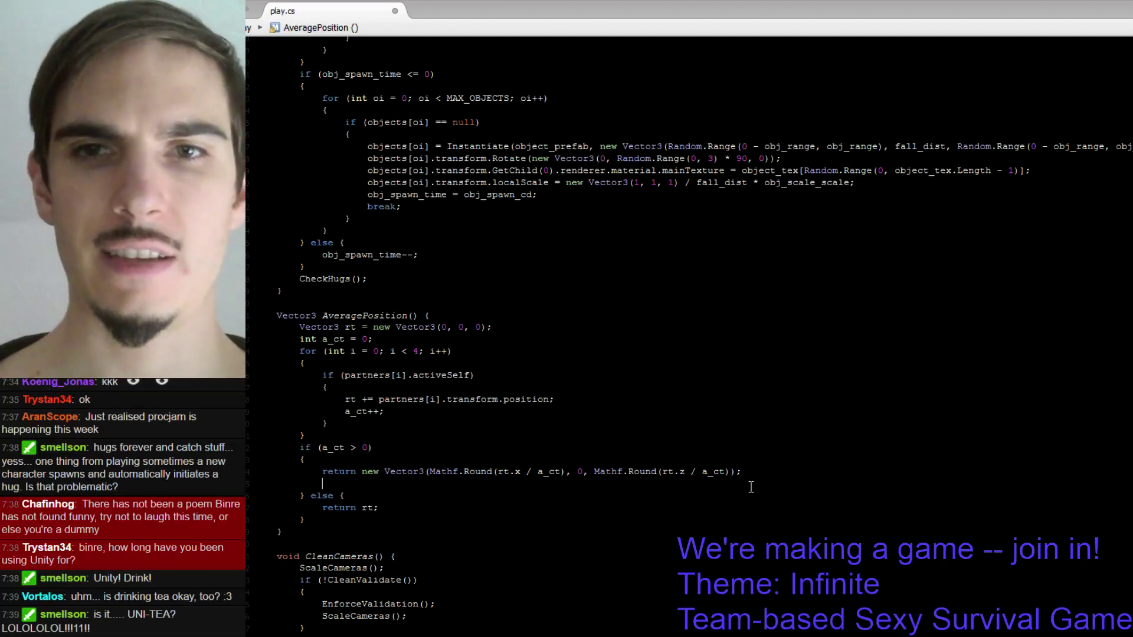
pyautogui.moveTo(751, 487); pyautogui.dragTo(764, 476)
pyautogui.press('Delete')
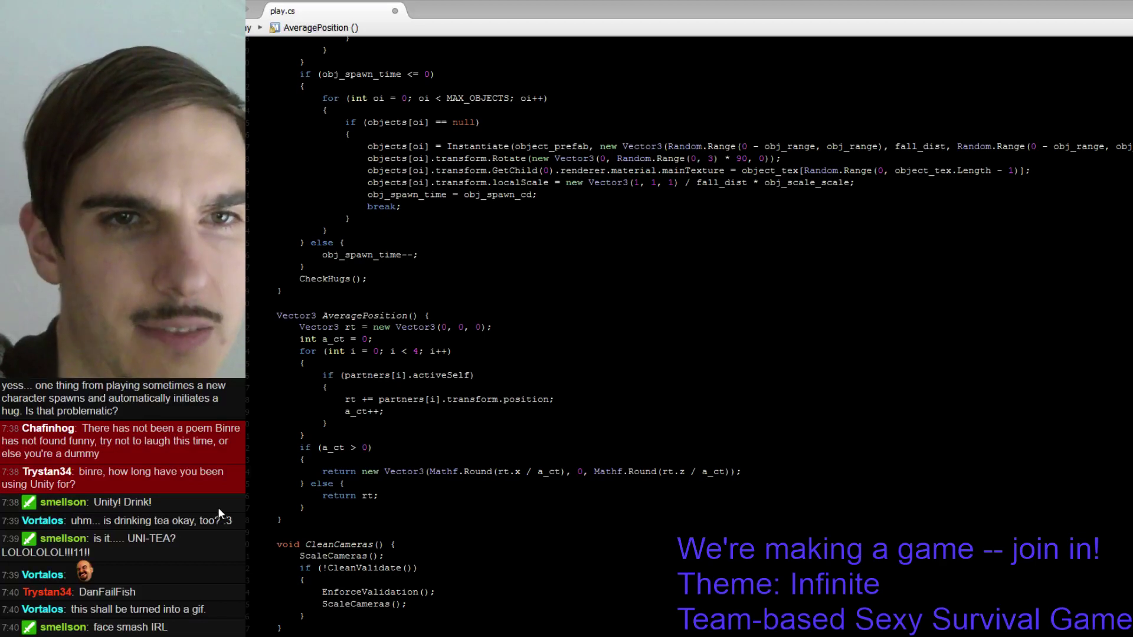
pyautogui.scroll(2, 218, 512)
pyautogui.scroll(-2, 223, 506)
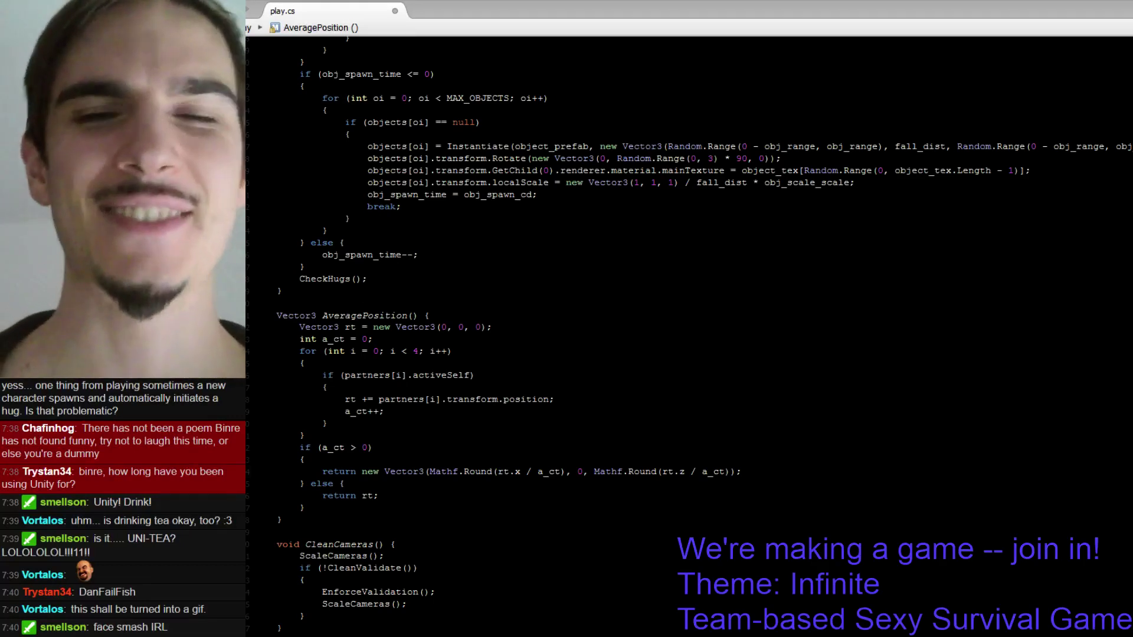
pyautogui.click(431, 255)
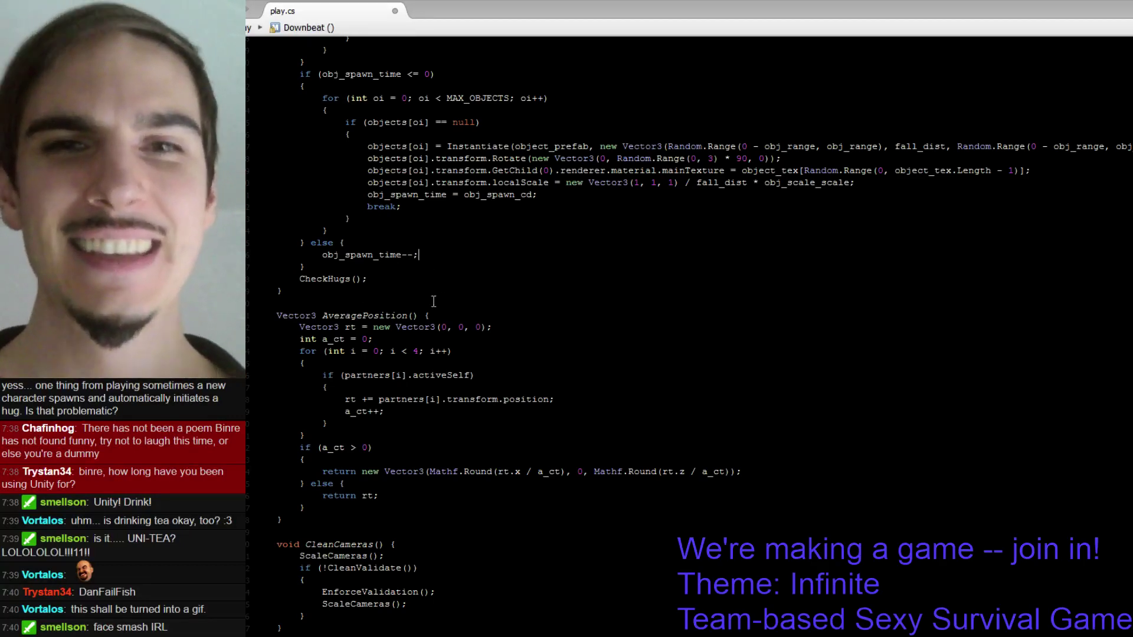
pyautogui.click(510, 391)
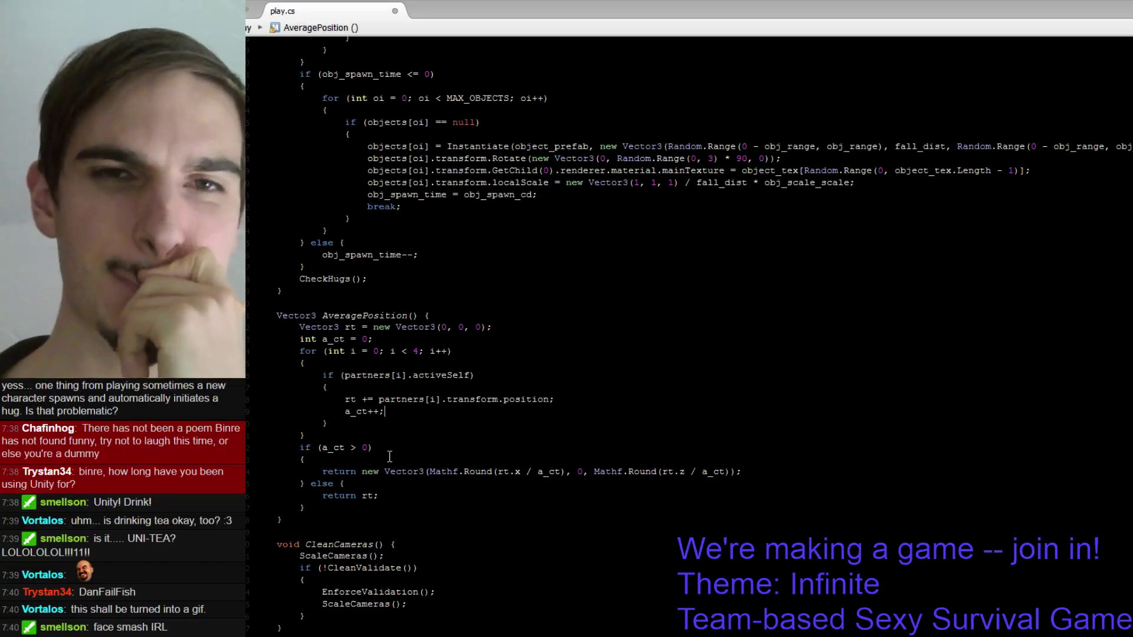
pyautogui.scroll(4, 689, 336)
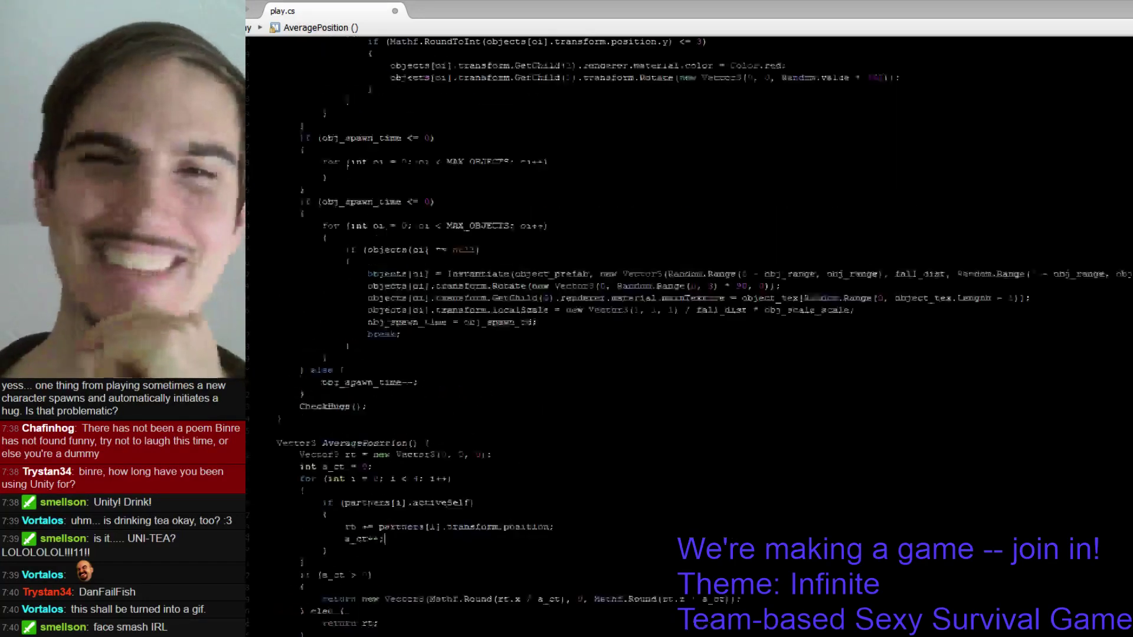
pyautogui.scroll(5, 689, 337)
pyautogui.scroll(4, 690, 336)
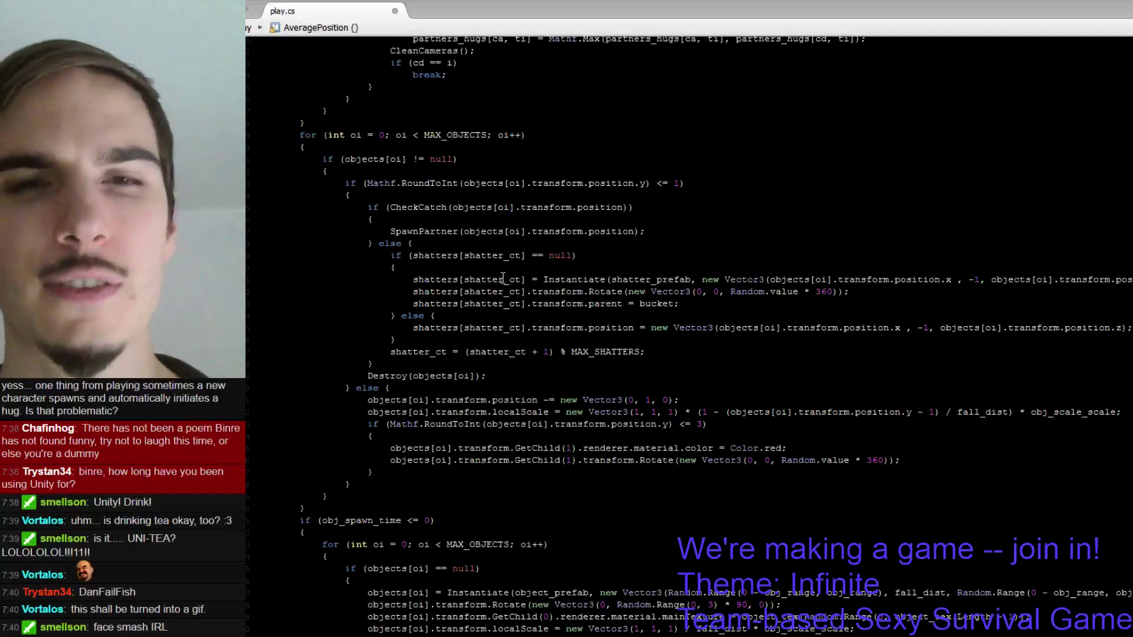
pyautogui.scroll(4, 522, 256)
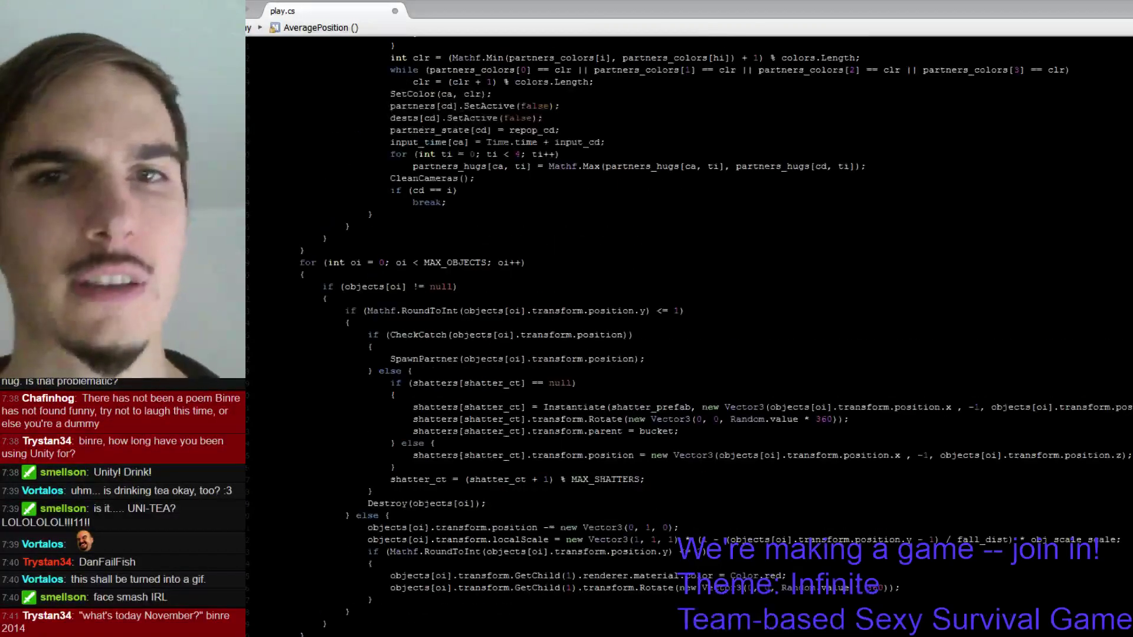
pyautogui.scroll(-4, 526, 235)
pyautogui.scroll(-4, 526, 235)
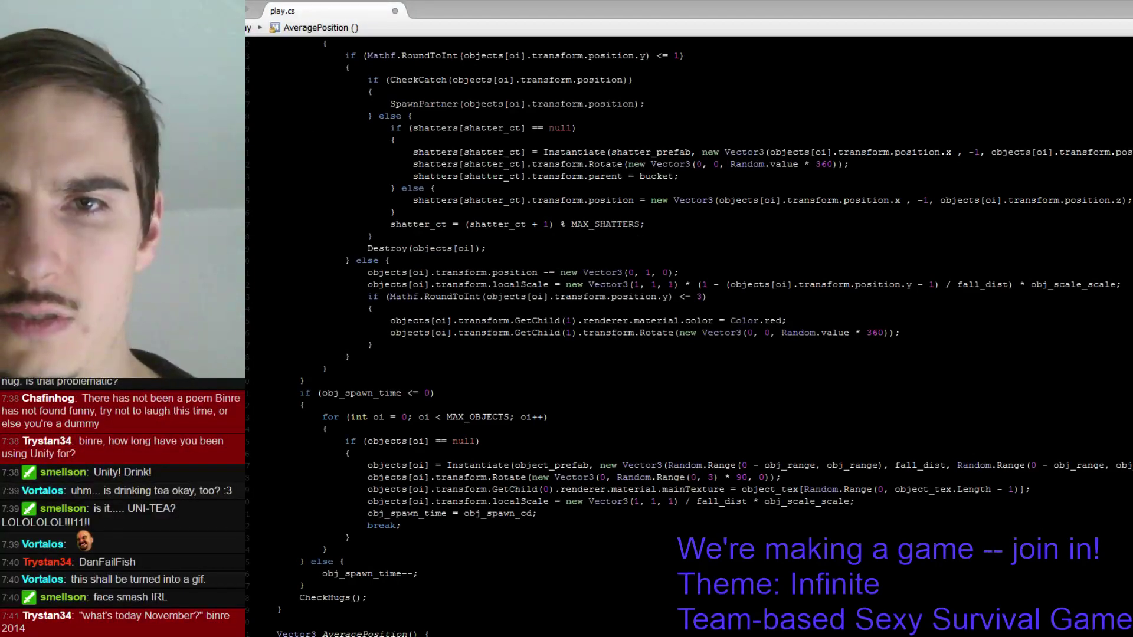
pyautogui.hscroll(3, 692, 344)
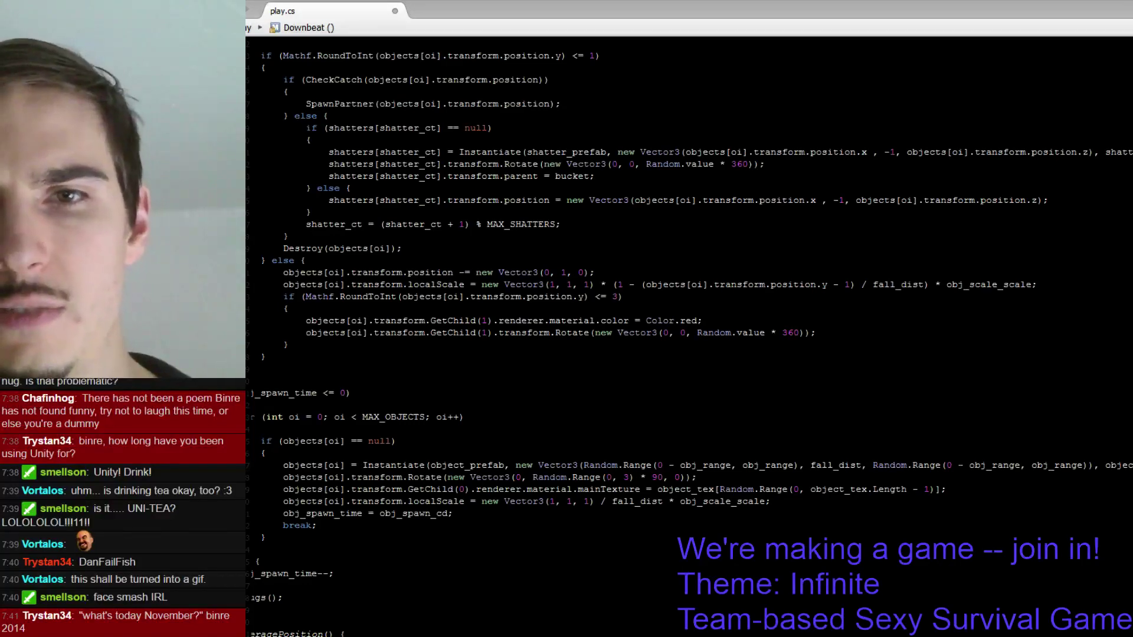
pyautogui.hscroll(4, 693, 345)
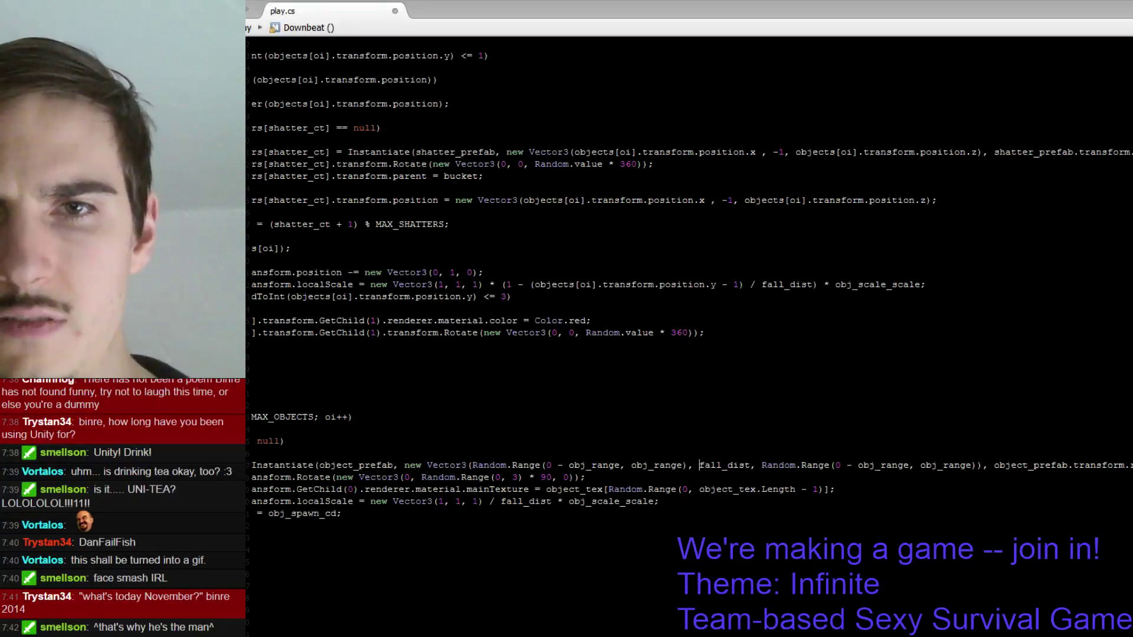
pyautogui.hscroll(-4, 690, 283)
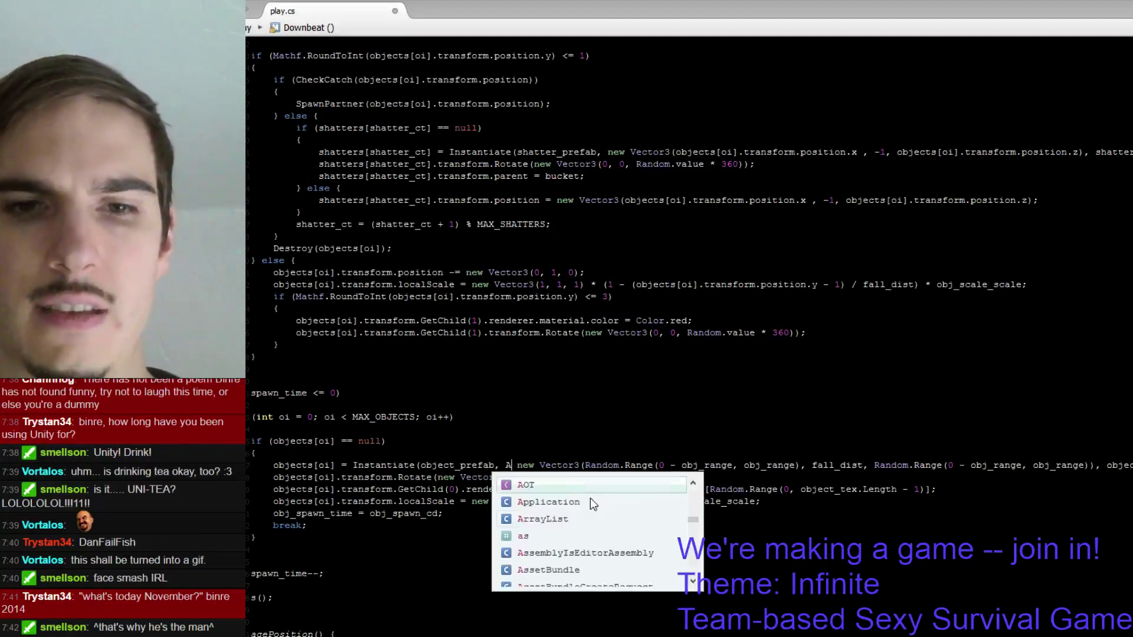
# - Prefix the Instantiate position with 'AveragePosition() +' and switch back to Unity
pyautogui.write('Aver')
pyautogui.press('Return')
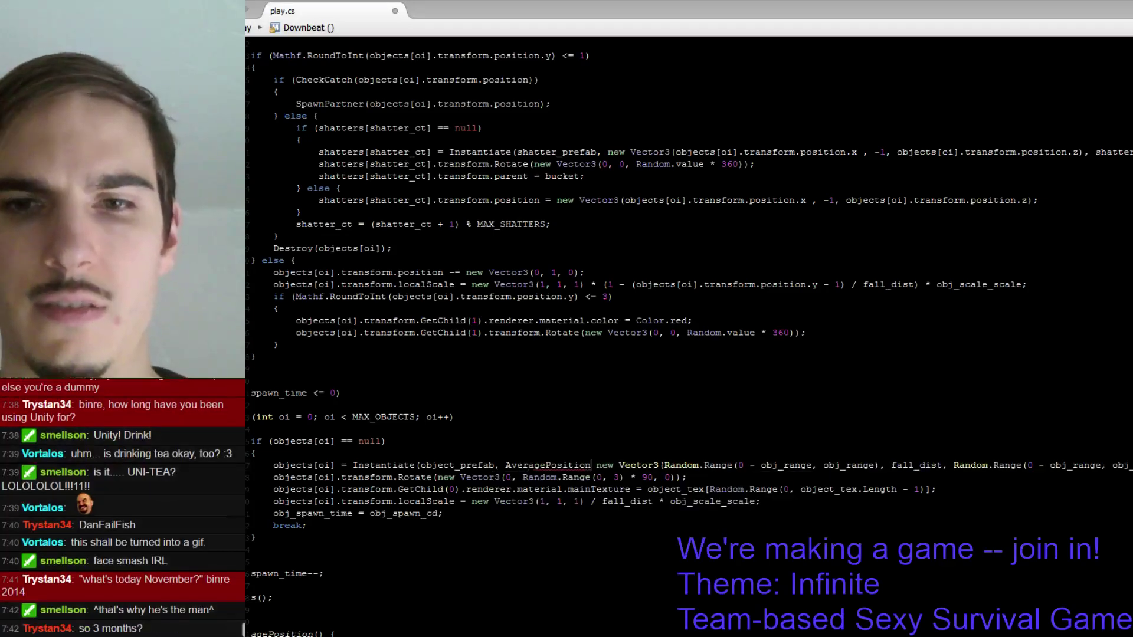
pyautogui.write('() +')
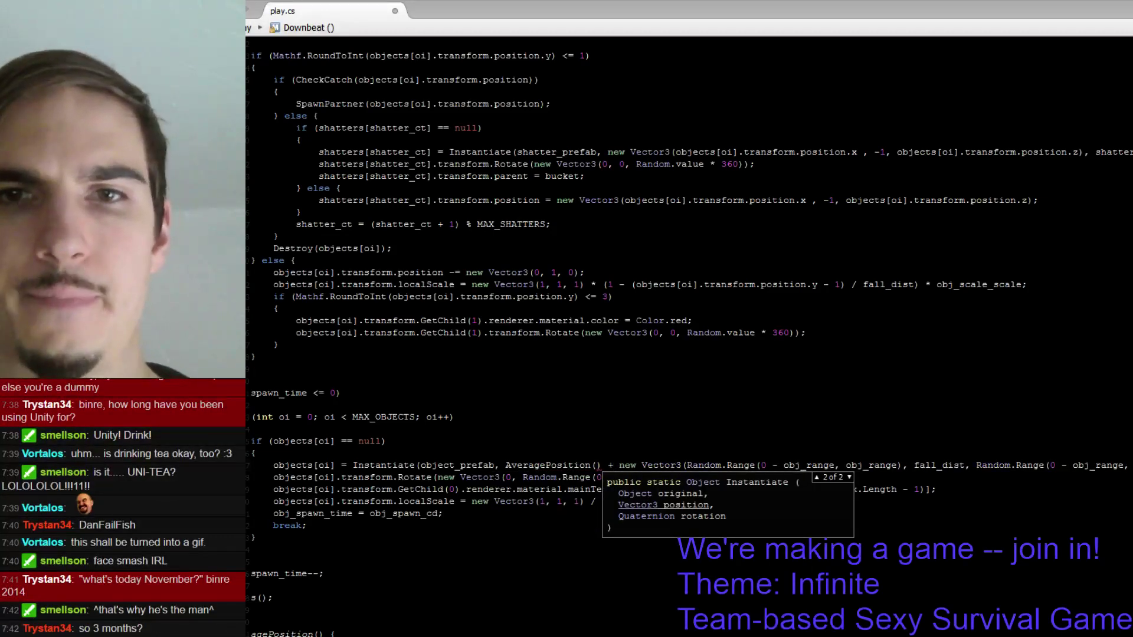
pyautogui.click(450, 513)
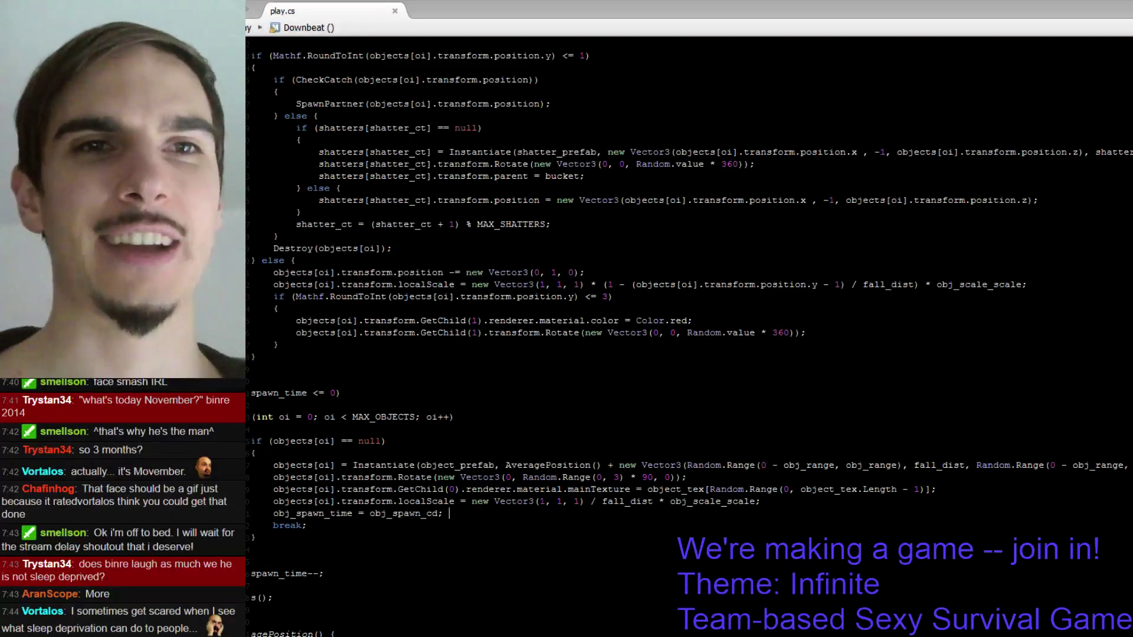
pyautogui.hotkey('alt', 'Tab')
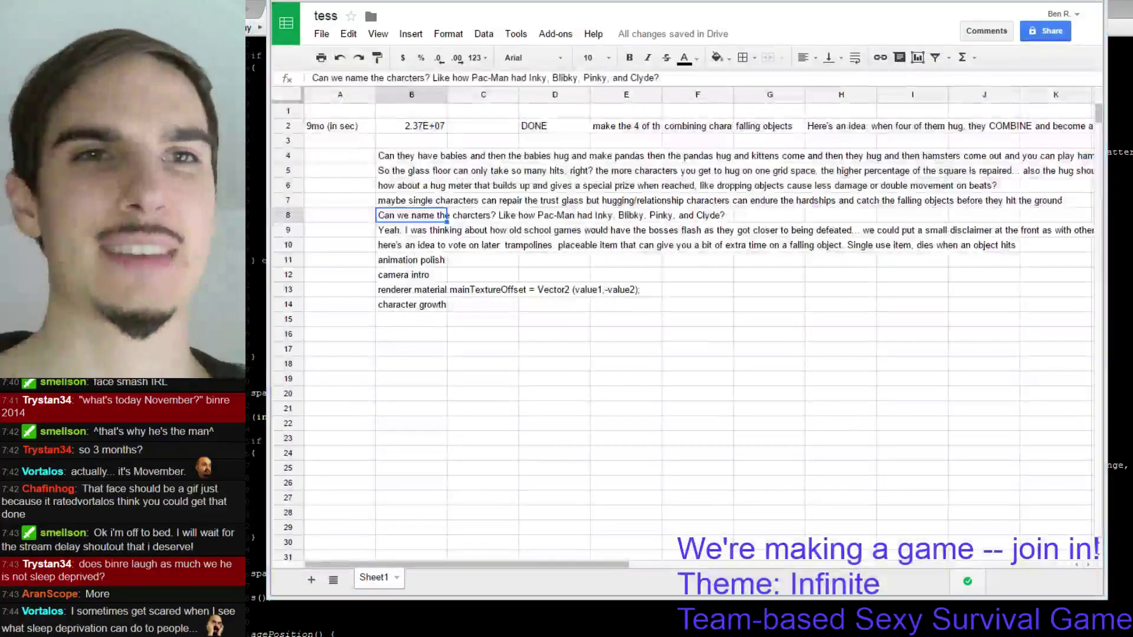
pyautogui.hotkey('alt', 'Tab')
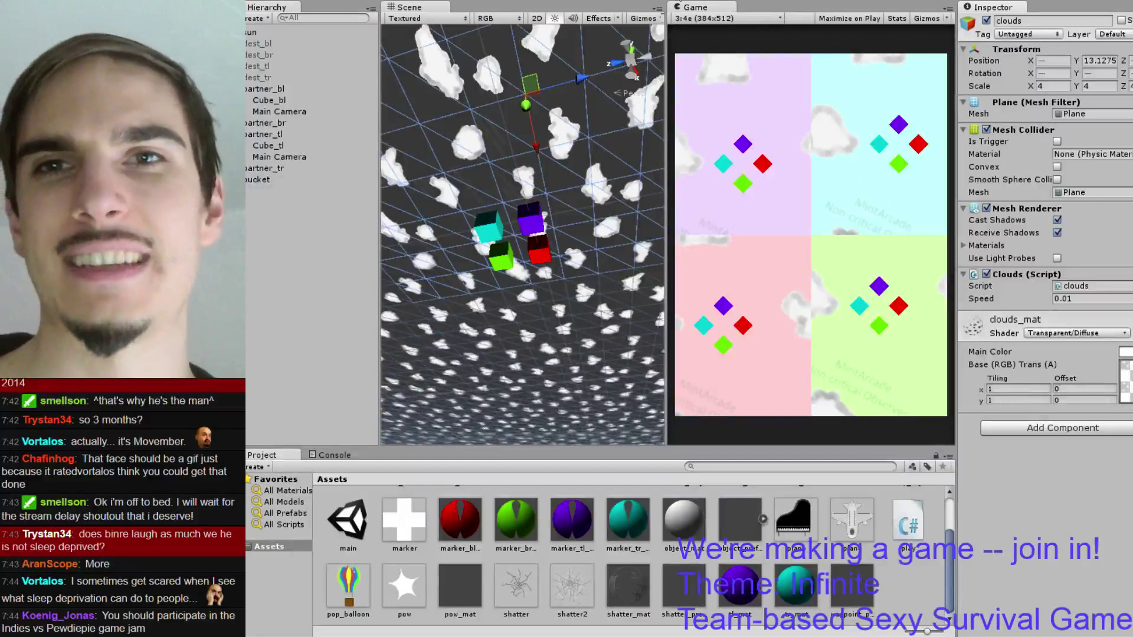
pyautogui.hotkey('ctrl', 'p')
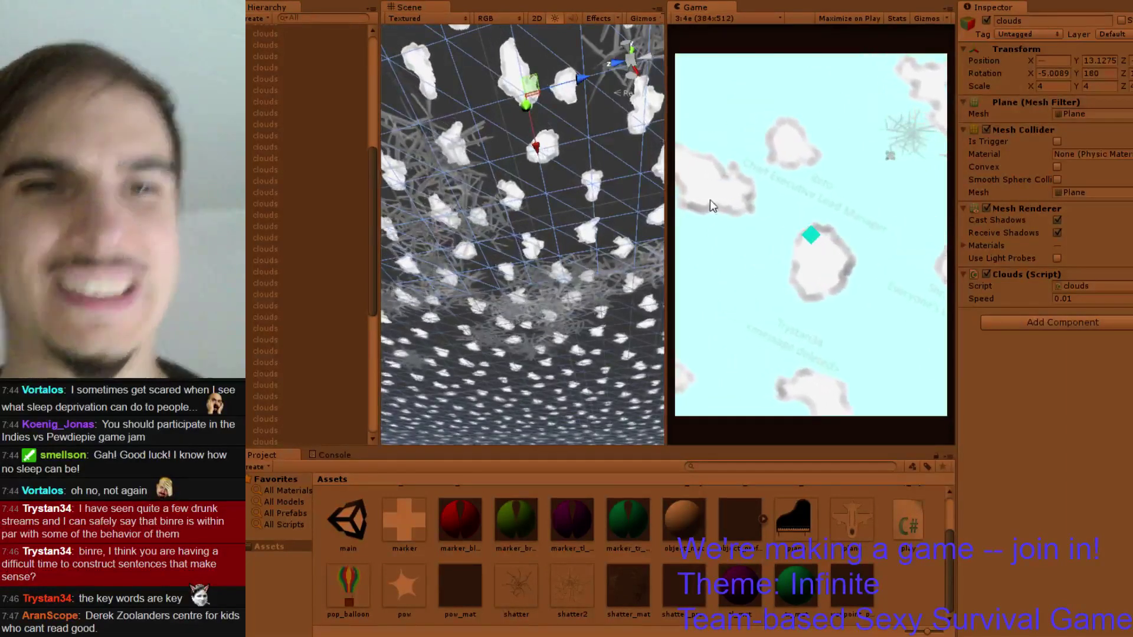
# - Steer the player between several target points in the Game view, then stop Play mode
pyautogui.click(733, 195)
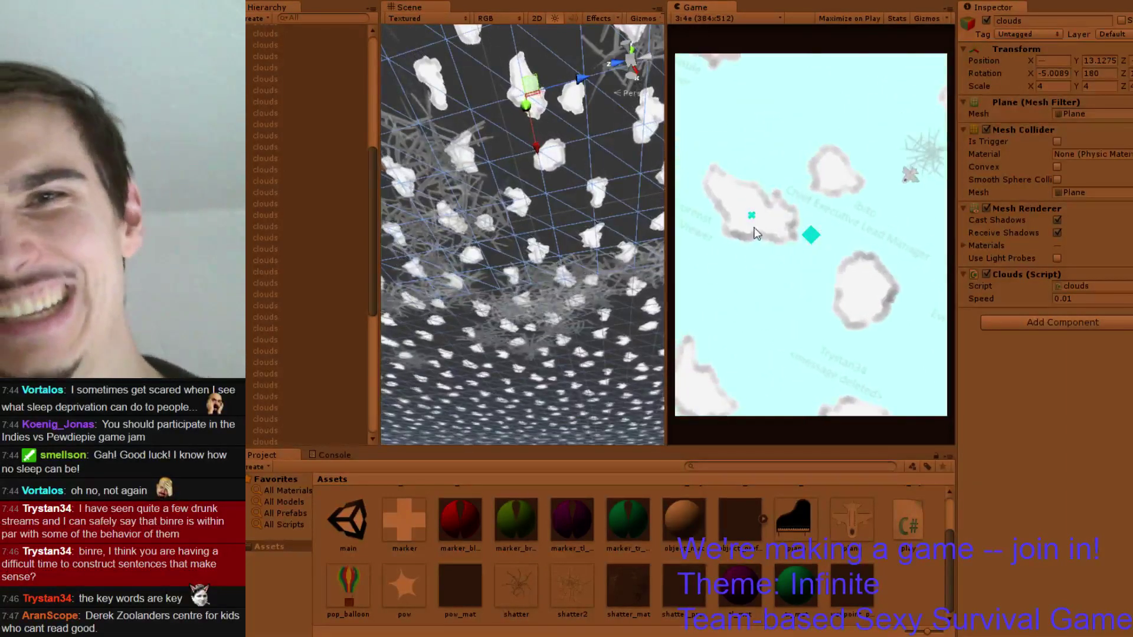
pyautogui.click(773, 316)
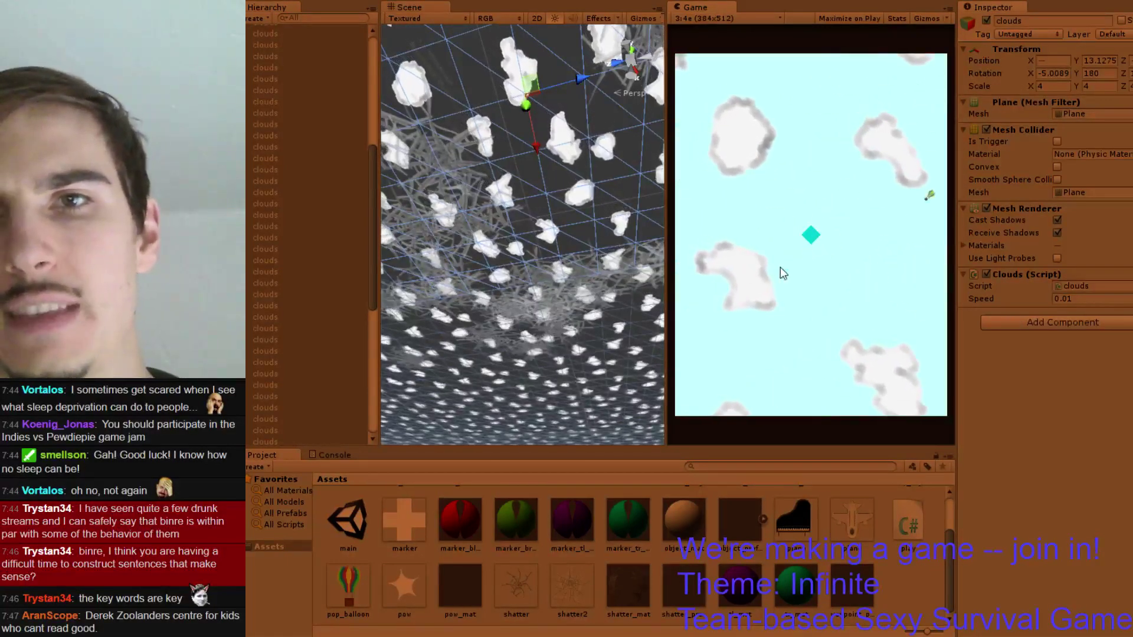
pyautogui.click(762, 278)
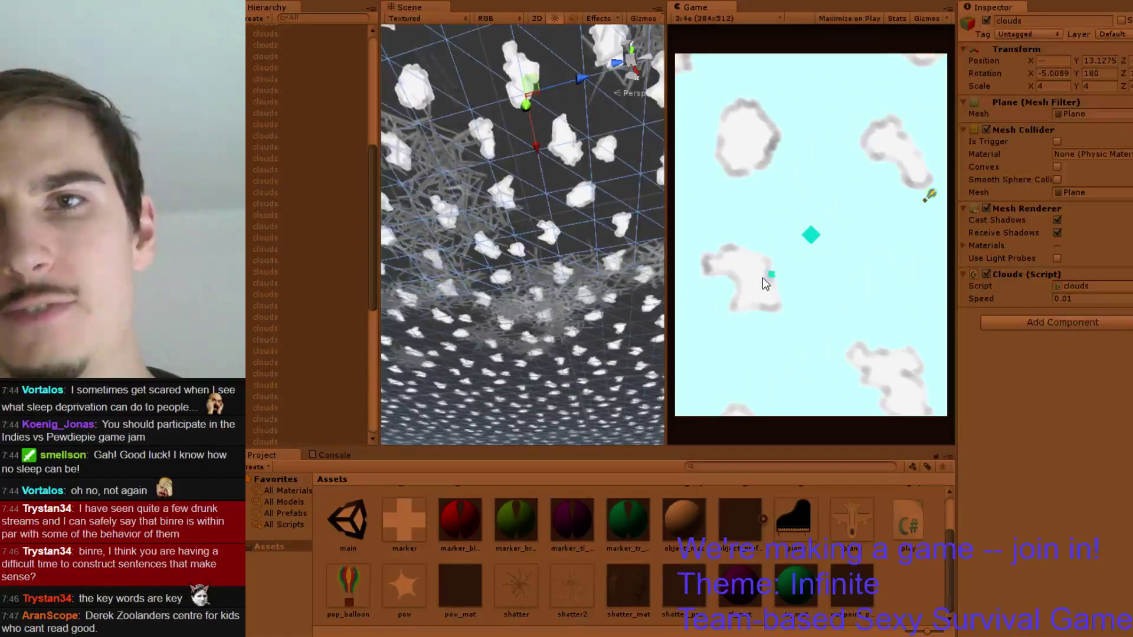
pyautogui.click(741, 315)
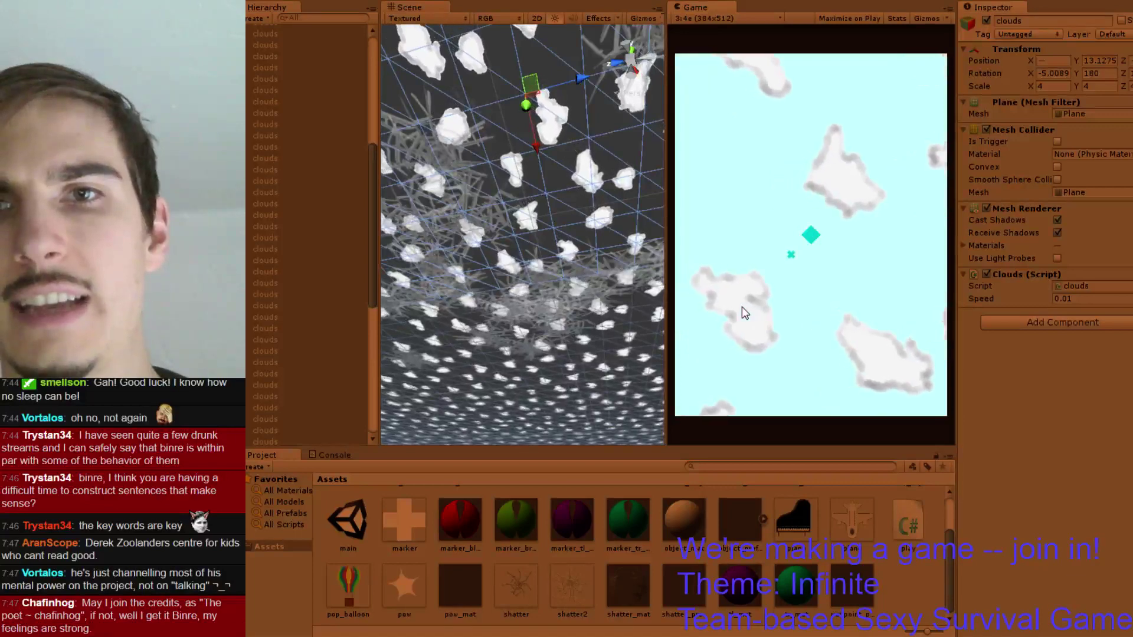
pyautogui.click(743, 308)
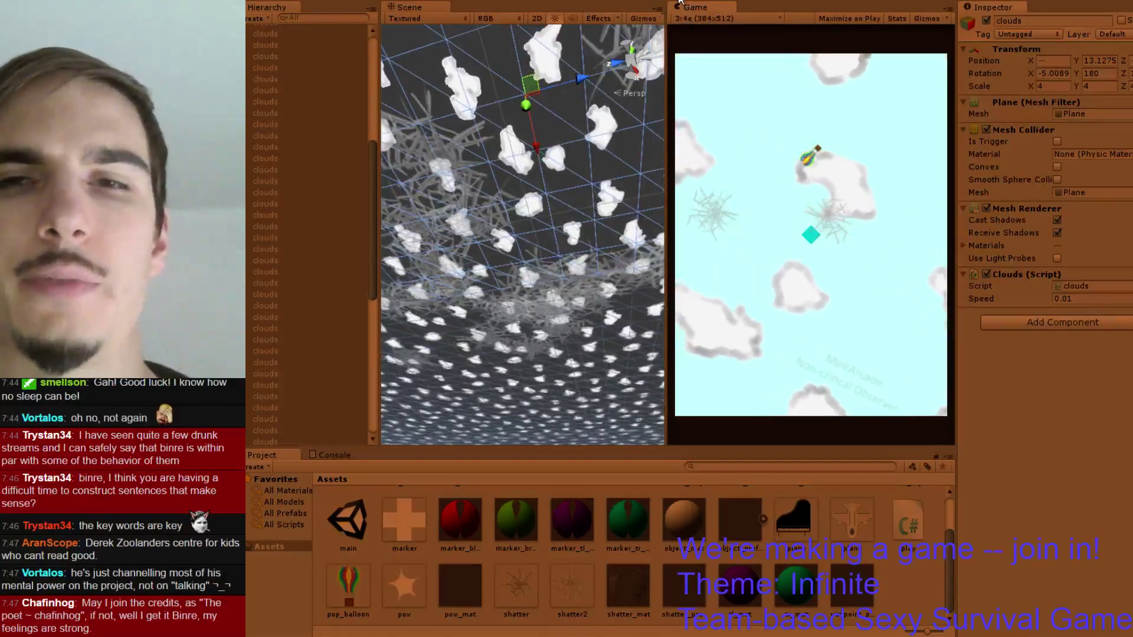
pyautogui.hotkey('ctrl', 'p')
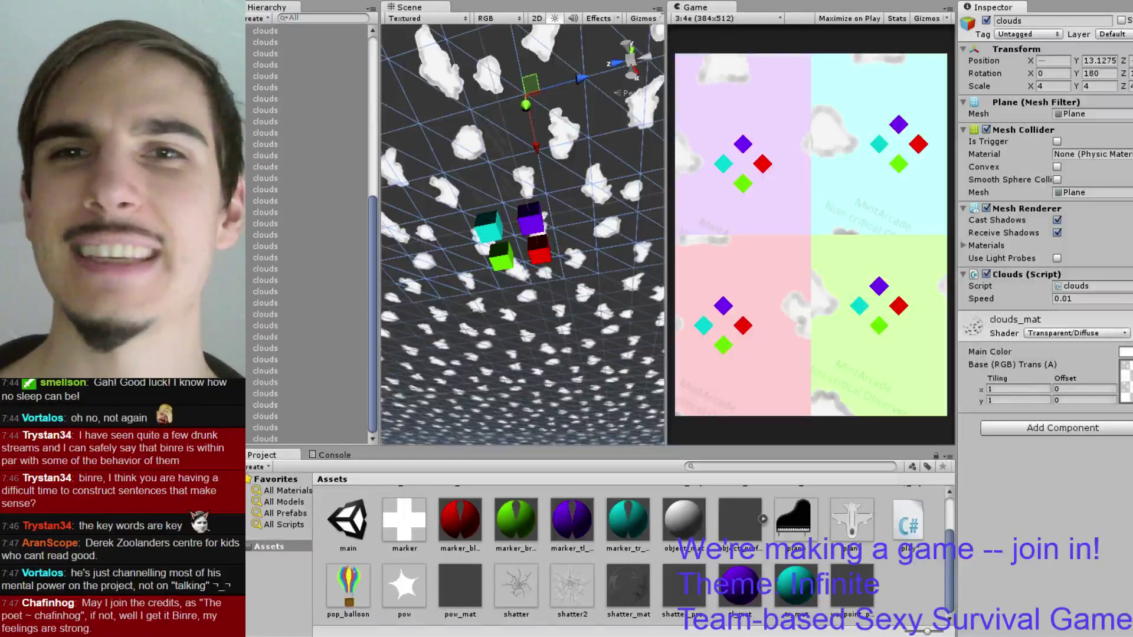
# - Collapse the 'bucket' clouds group in the Hierarchy and switch to Paint.NET
pyautogui.click(318, 72)
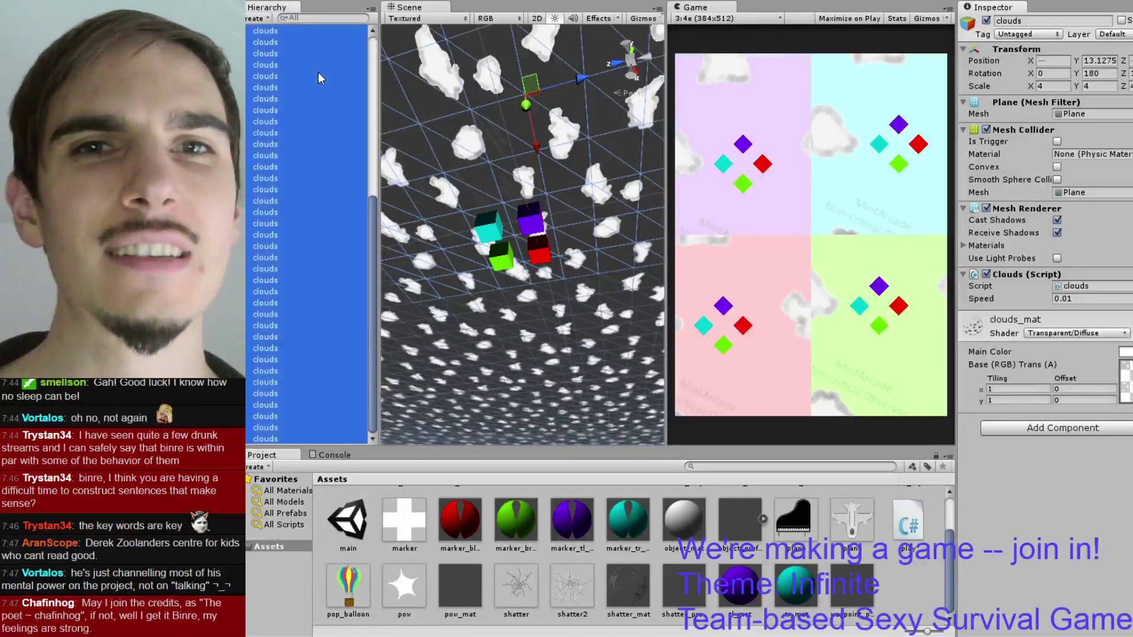
pyautogui.scroll(10, 313, 72)
pyautogui.click(235, 179)
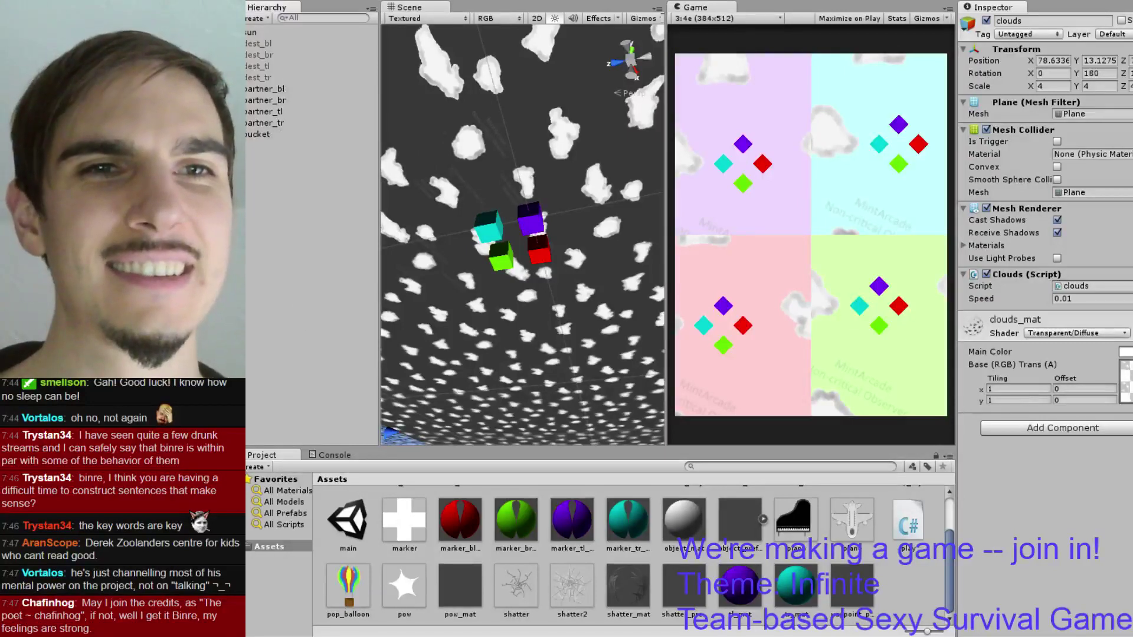
pyautogui.hotkey('alt', 'Tab')
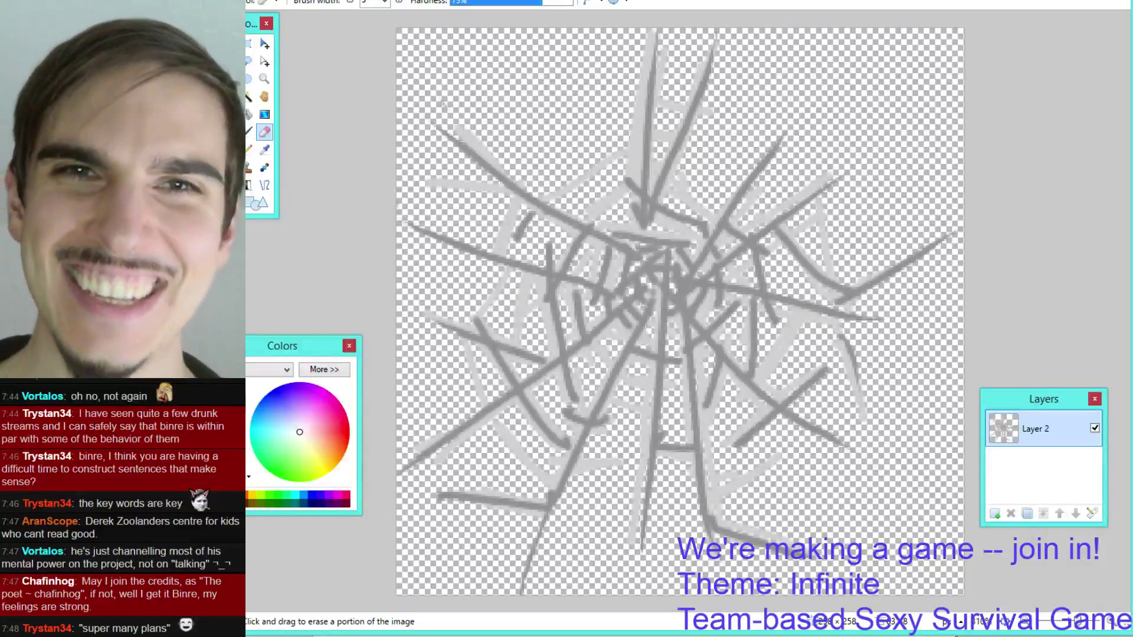
# - Open clouds_large.png through the Open dialog (Ctrl+O)
pyautogui.hotkey('alt', 'f')
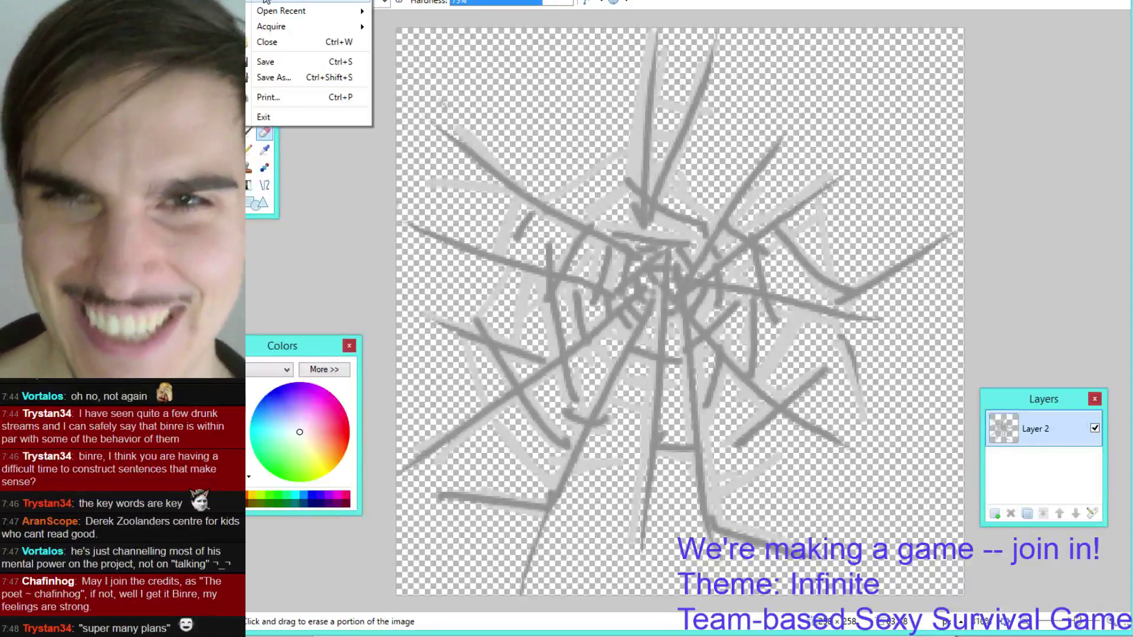
pyautogui.press('Escape')
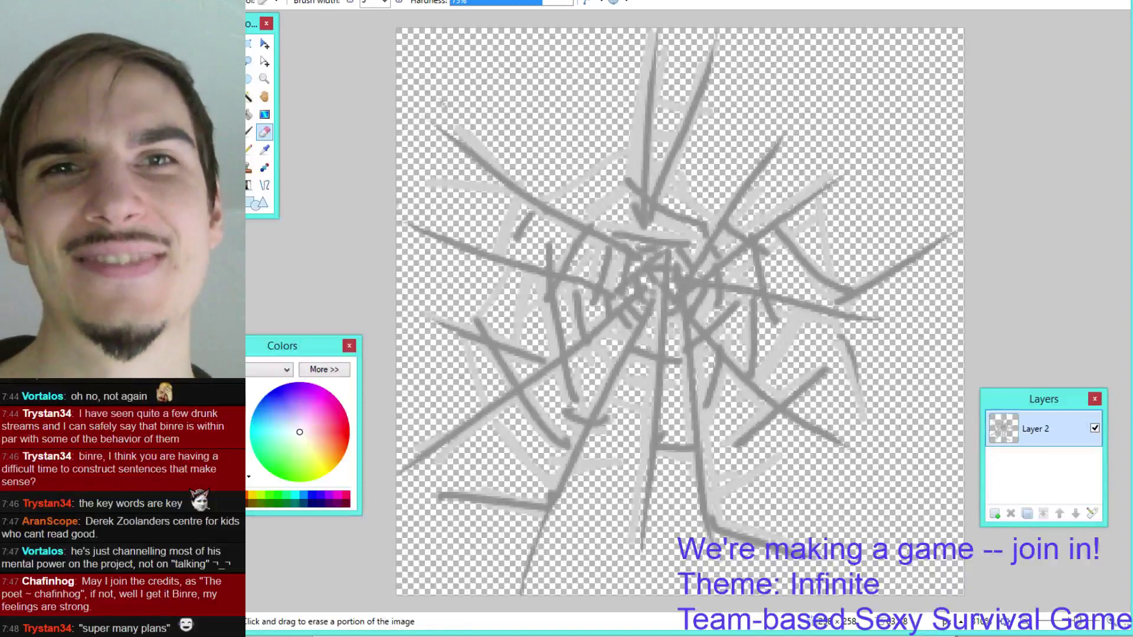
pyautogui.hotkey('alt', 'f')
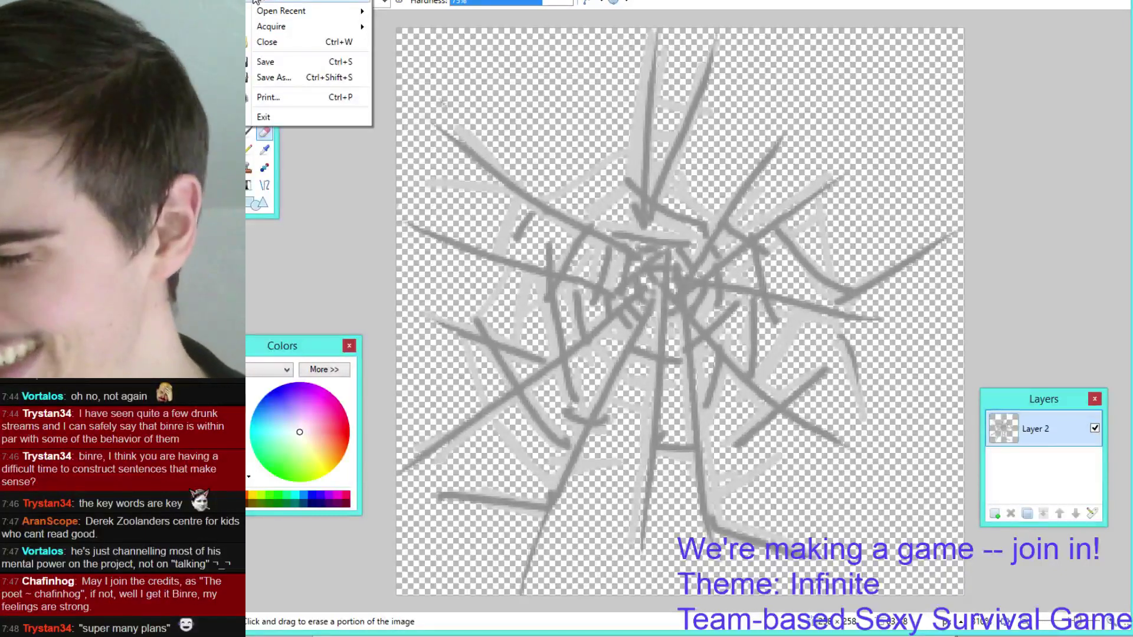
pyautogui.press('Right')
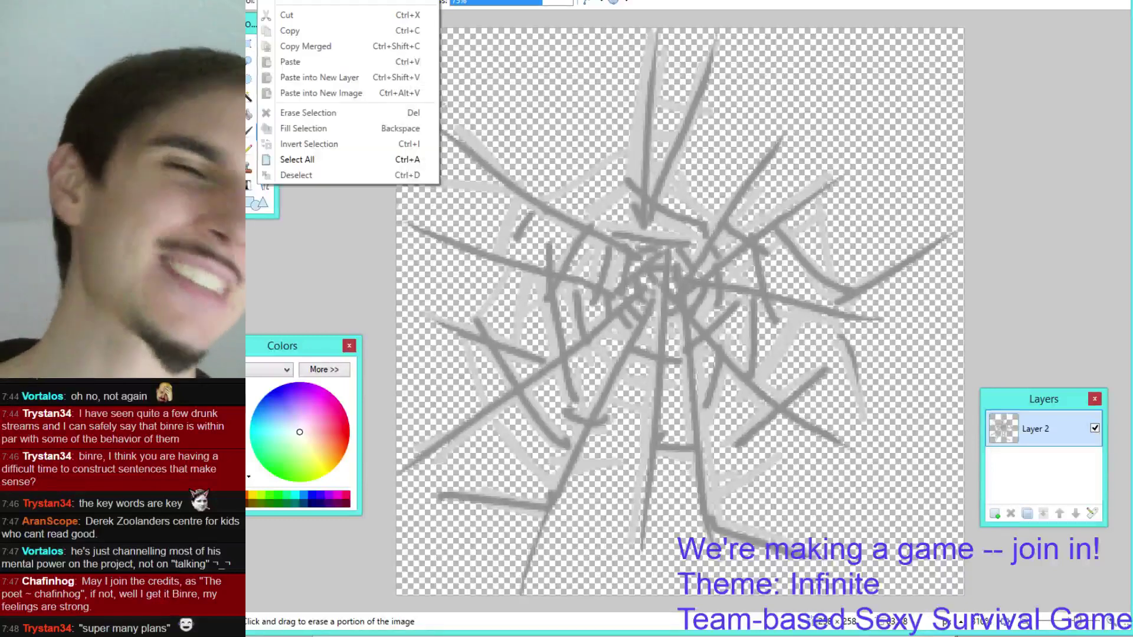
pyautogui.press('Escape')
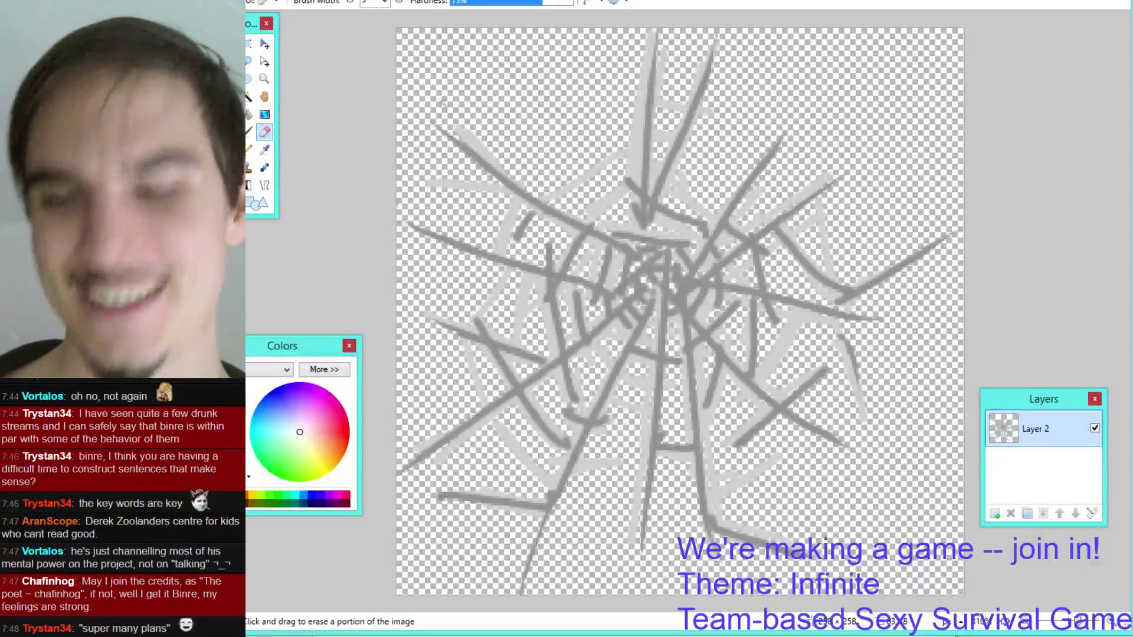
pyautogui.hotkey('alt', 'f')
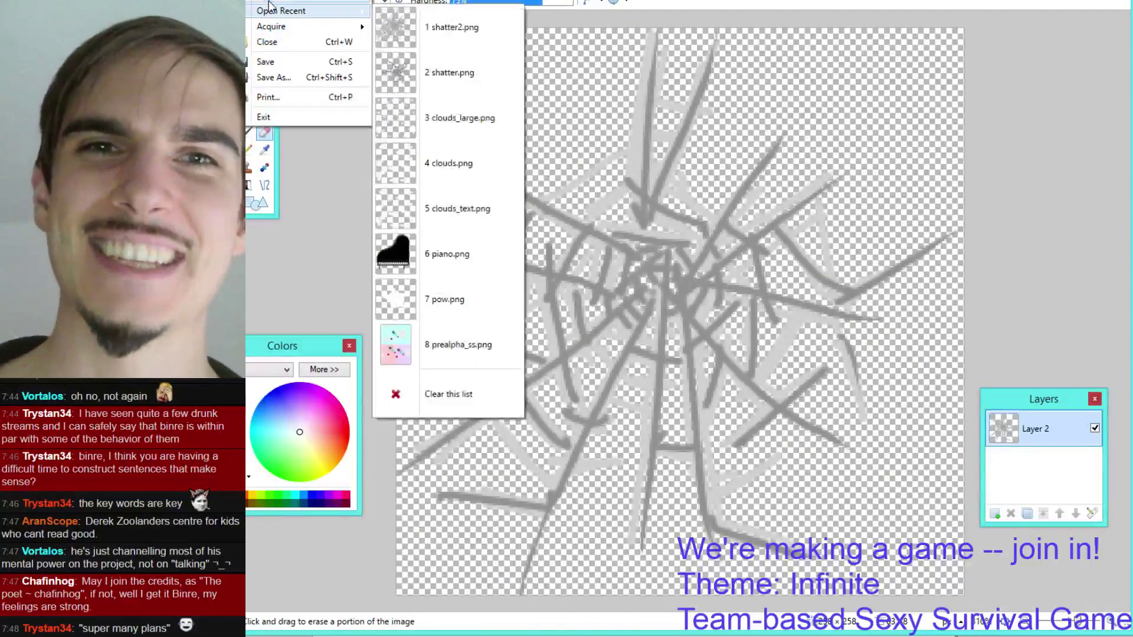
pyautogui.hotkey('ctrl', 'o')
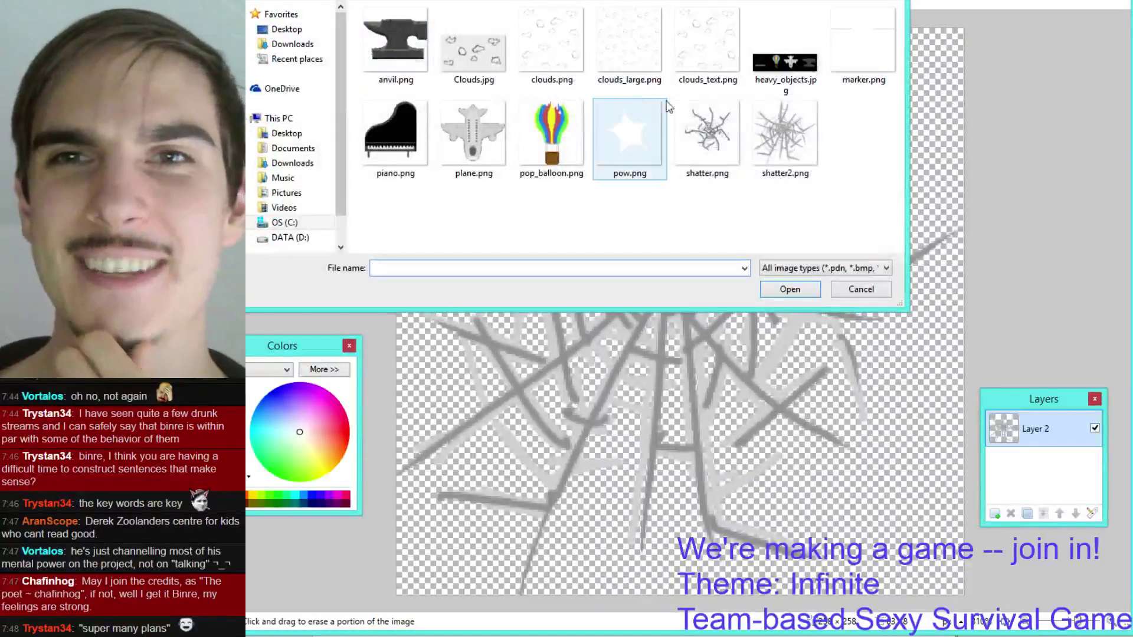
pyautogui.click(624, 42)
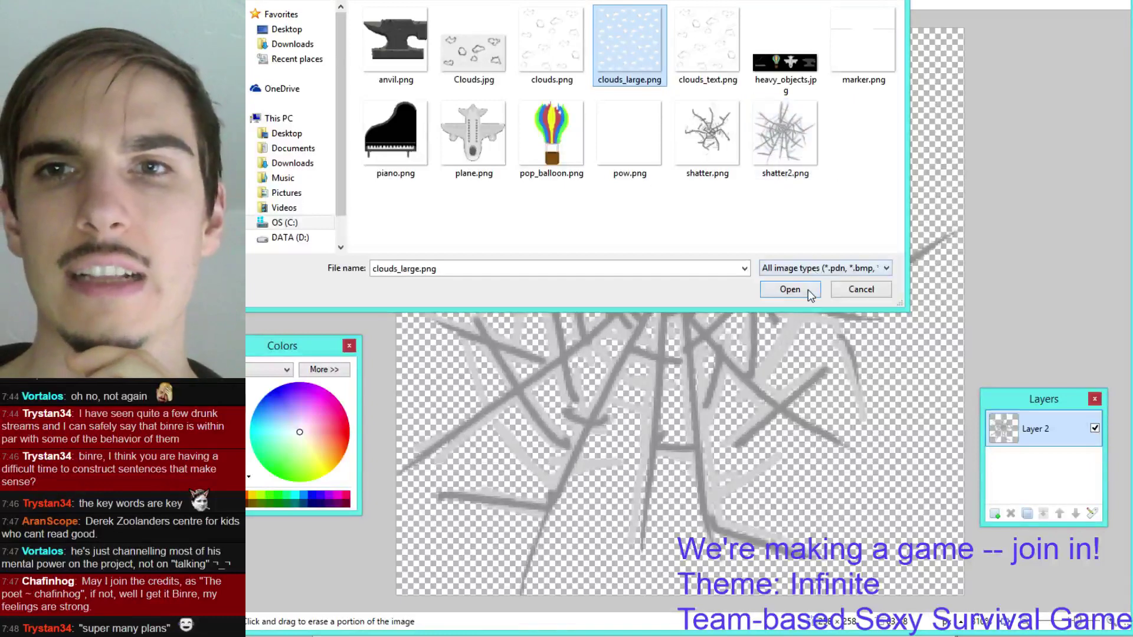
pyautogui.click(791, 289)
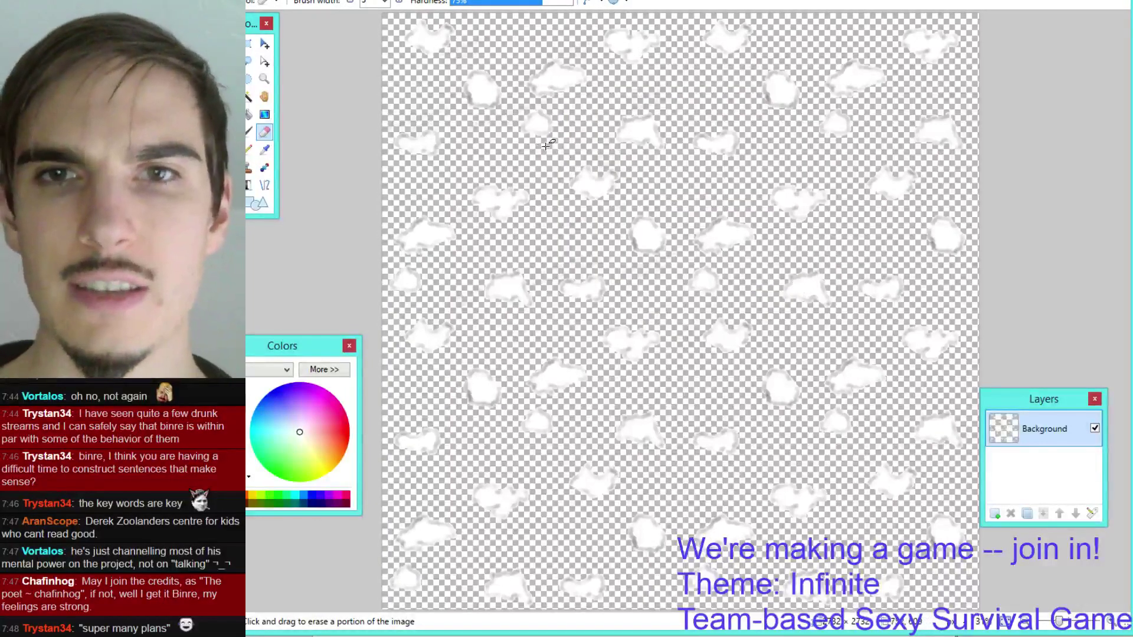
# - Add a new layer beneath the clouds and flood-fill it with magenta
pyautogui.keyDown('ctrl'); pyautogui.scroll(2, 376, 235); pyautogui.keyUp('ctrl')
pyautogui.keyDown('ctrl'); pyautogui.scroll(1, 376, 235); pyautogui.keyUp('ctrl')
pyautogui.keyDown('ctrl'); pyautogui.scroll(1, 375, 235); pyautogui.keyUp('ctrl')
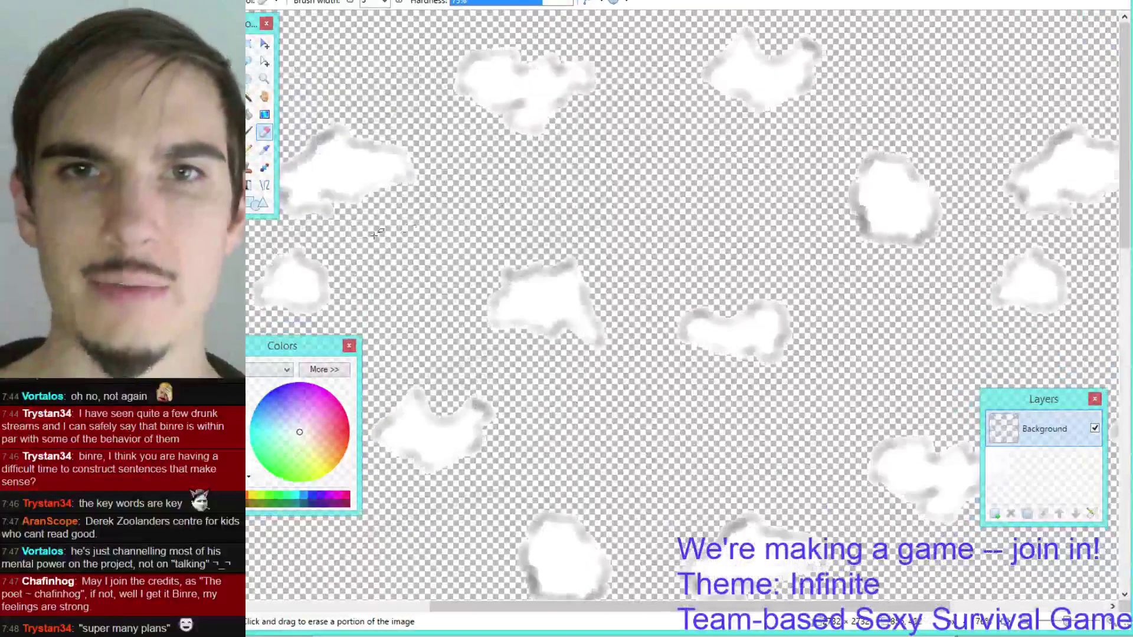
pyautogui.keyDown('ctrl'); pyautogui.scroll(1, 378, 231); pyautogui.keyUp('ctrl')
pyautogui.keyDown('ctrl'); pyautogui.scroll(1, 380, 228); pyautogui.keyUp('ctrl')
pyautogui.keyDown('ctrl'); pyautogui.scroll(1, 382, 226); pyautogui.keyUp('ctrl')
pyautogui.keyDown('ctrl'); pyautogui.scroll(-3, 413, 223); pyautogui.keyUp('ctrl')
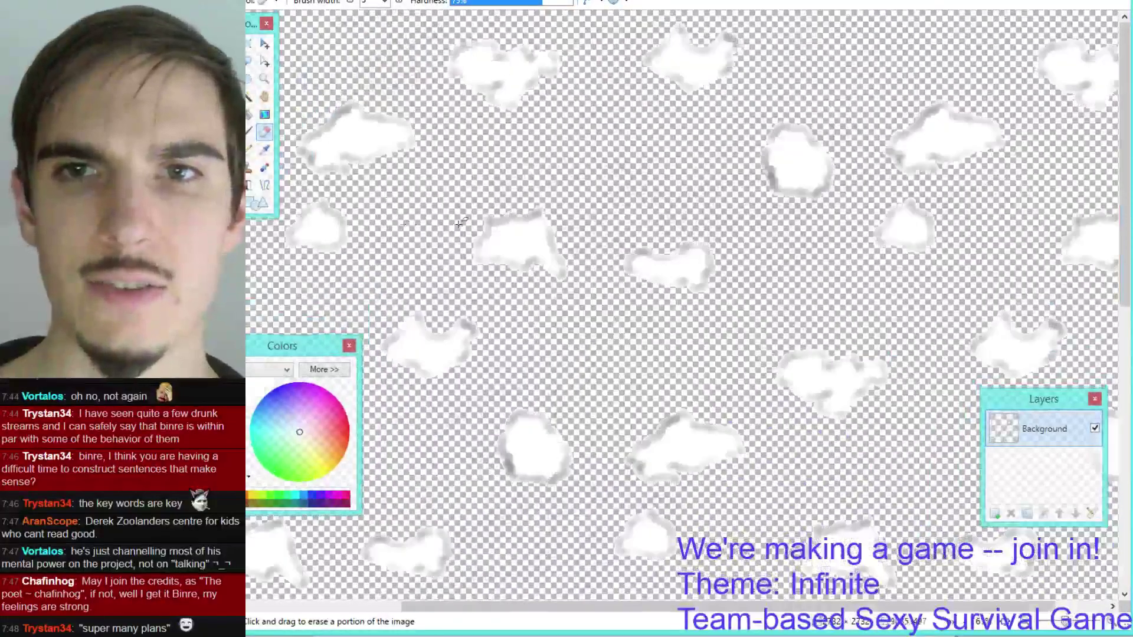
pyautogui.keyDown('ctrl'); pyautogui.scroll(-1, 460, 223); pyautogui.keyUp('ctrl')
pyautogui.click(995, 513)
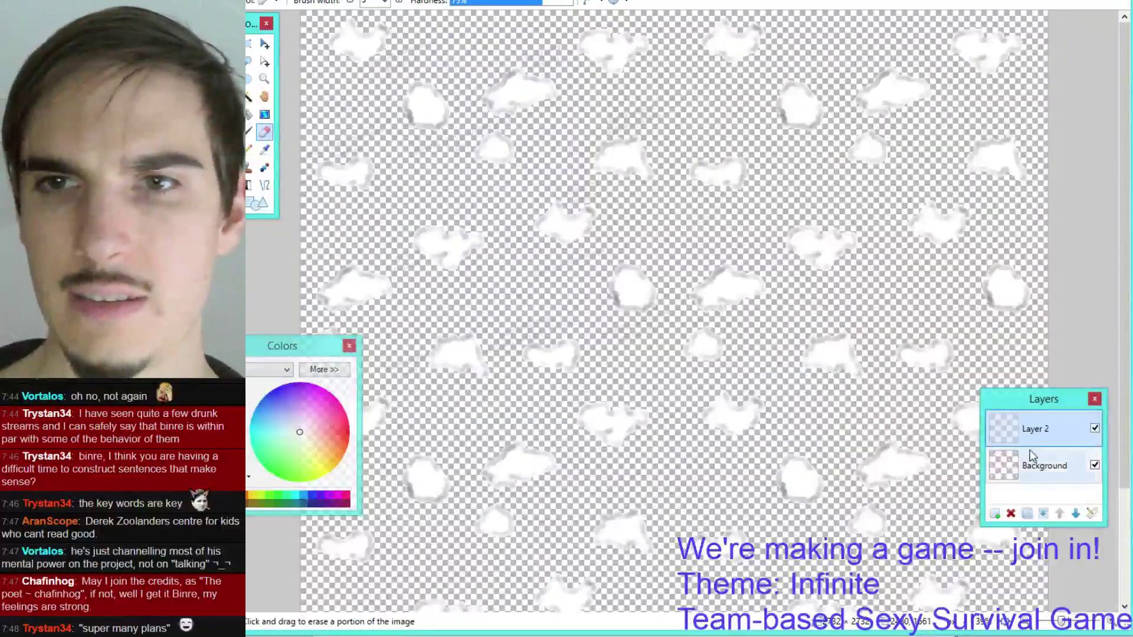
pyautogui.click(1076, 514)
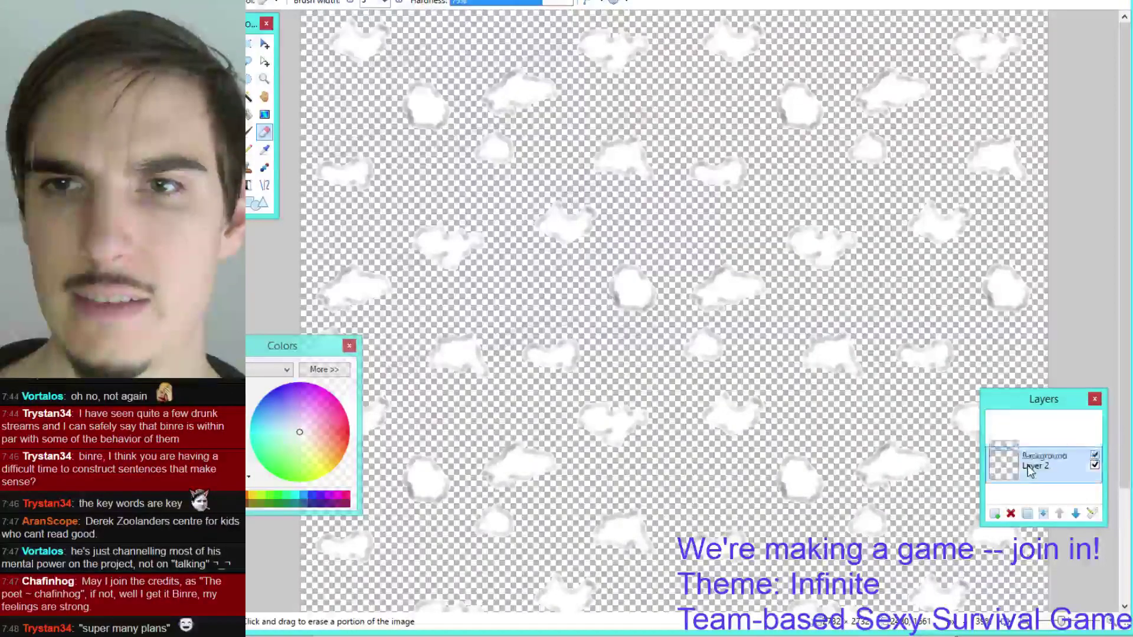
pyautogui.click(340, 405)
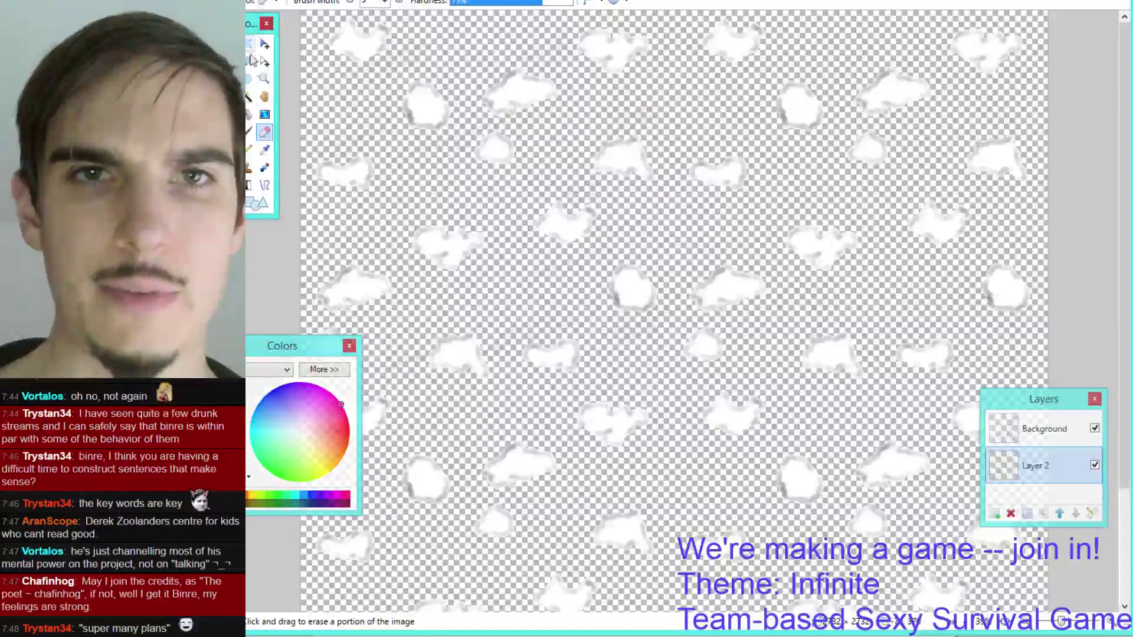
pyautogui.click(250, 112)
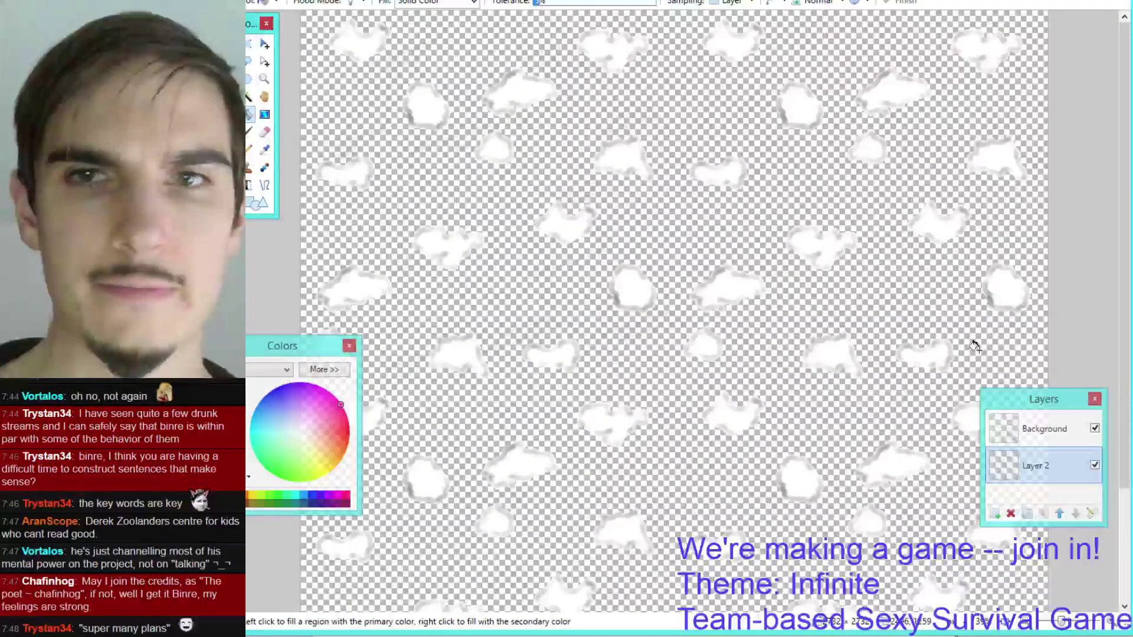
pyautogui.click(805, 324)
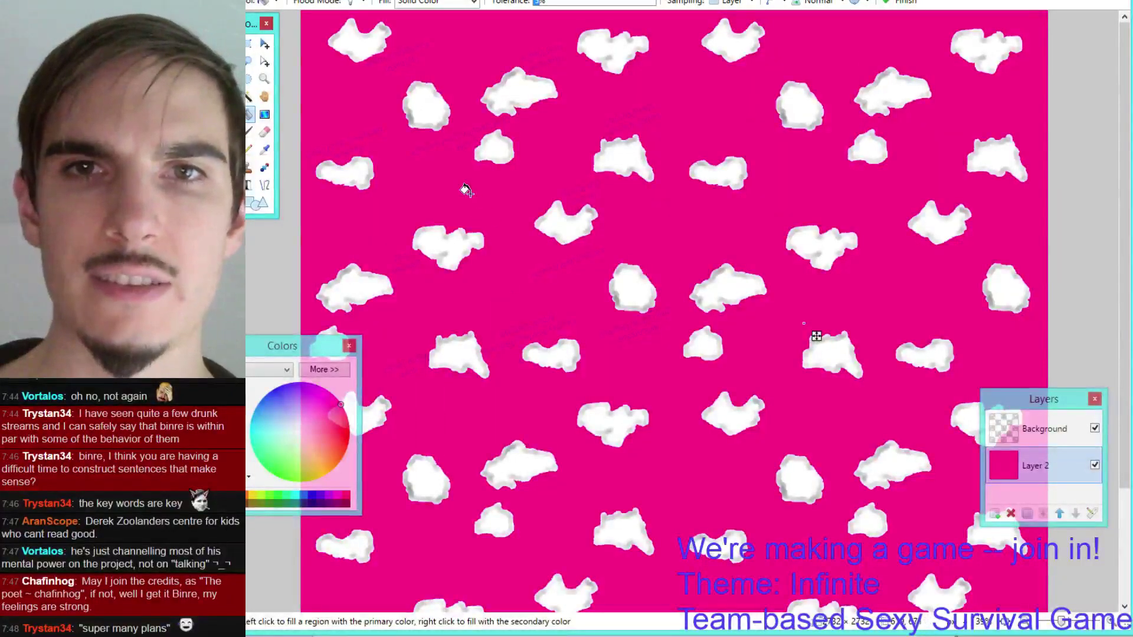
# - Rotate the whole image 180 degrees and zoom around to check the canvas
pyautogui.keyDown('ctrl'); pyautogui.scroll(1, 467, 191); pyautogui.keyUp('ctrl')
pyautogui.keyDown('ctrl'); pyautogui.scroll(2, 467, 192); pyautogui.keyUp('ctrl')
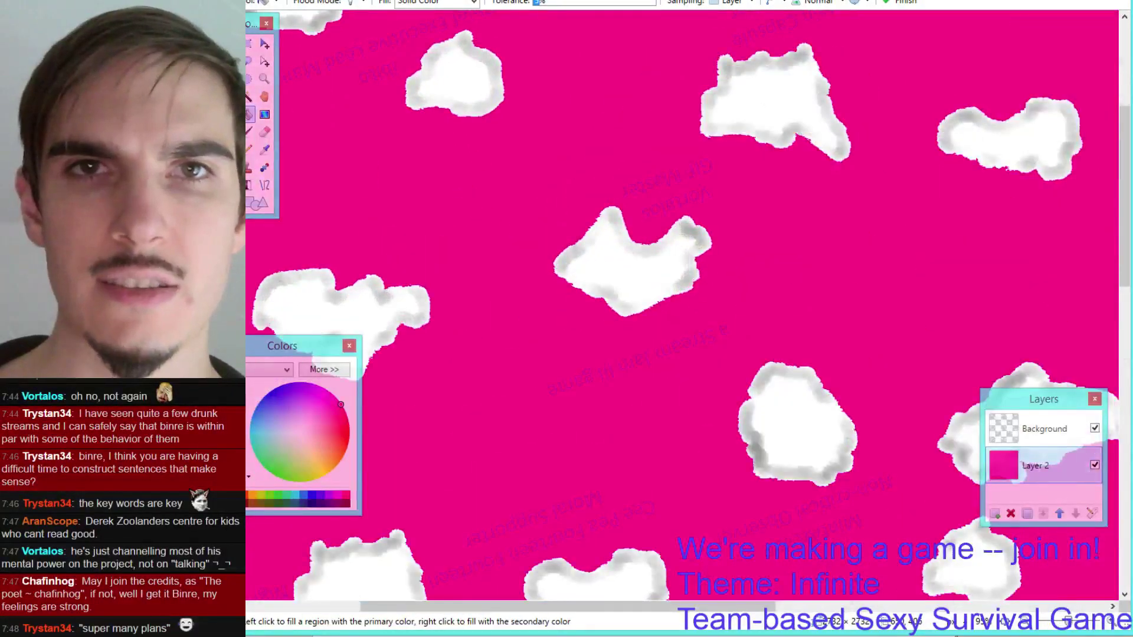
pyautogui.hotkey('alt', 'l')
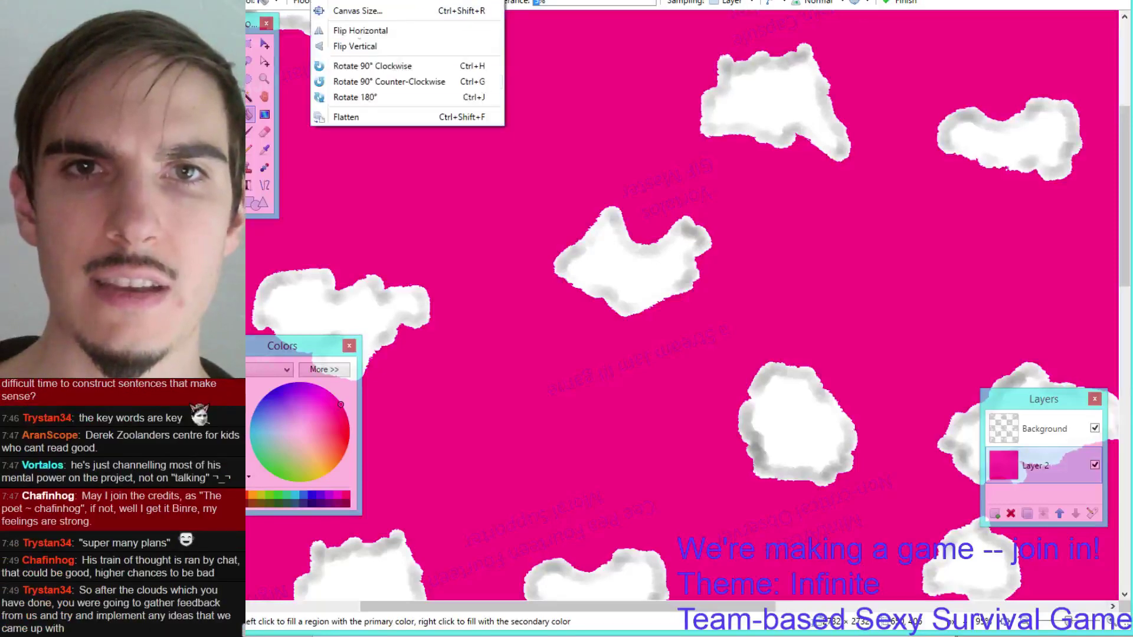
pyautogui.click(374, 97)
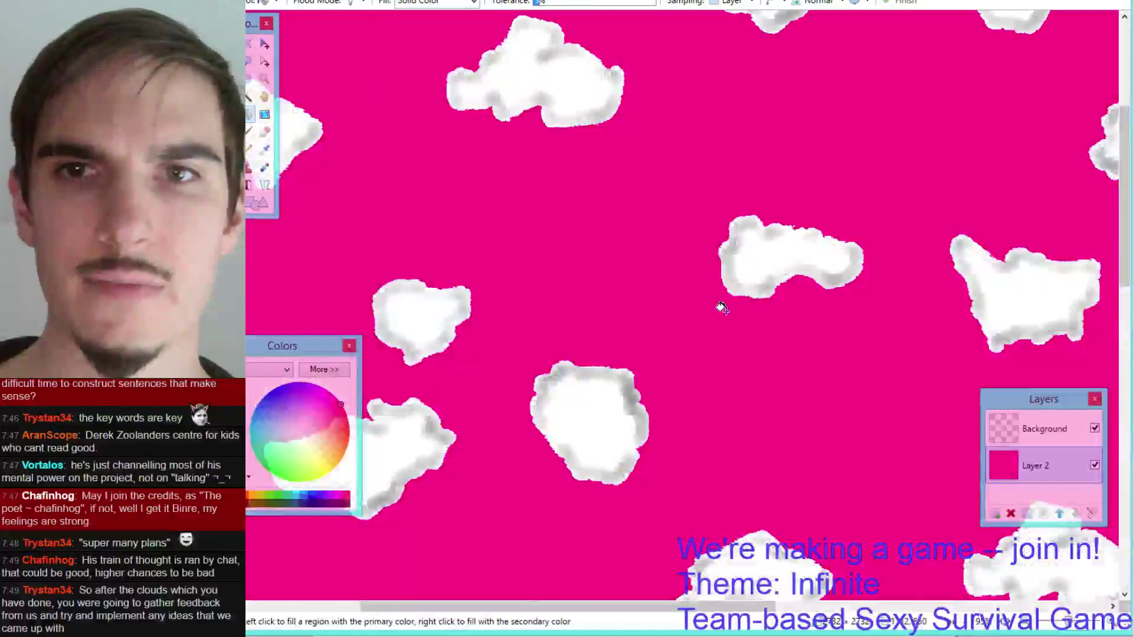
pyautogui.keyDown('ctrl'); pyautogui.scroll(-2, 721, 307); pyautogui.keyUp('ctrl')
pyautogui.keyDown('ctrl'); pyautogui.scroll(-2, 734, 284); pyautogui.keyUp('ctrl')
pyautogui.keyDown('ctrl'); pyautogui.scroll(2, 824, 459); pyautogui.keyUp('ctrl')
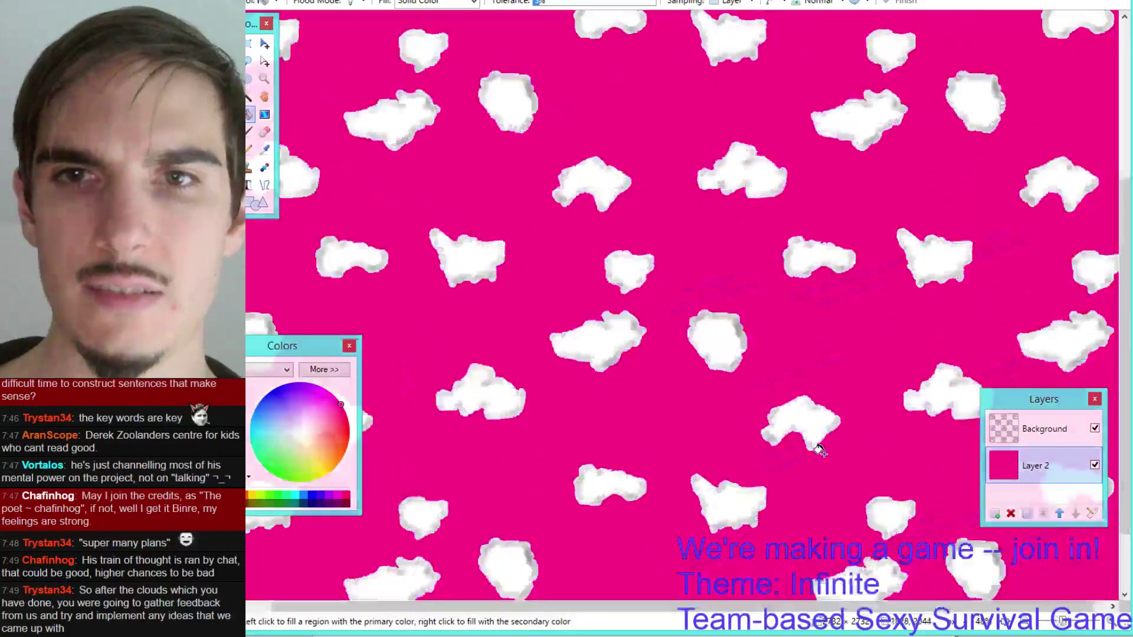
pyautogui.keyDown('ctrl'); pyautogui.scroll(1, 815, 449); pyautogui.keyUp('ctrl')
pyautogui.keyDown('ctrl'); pyautogui.scroll(1, 814, 450); pyautogui.keyUp('ctrl')
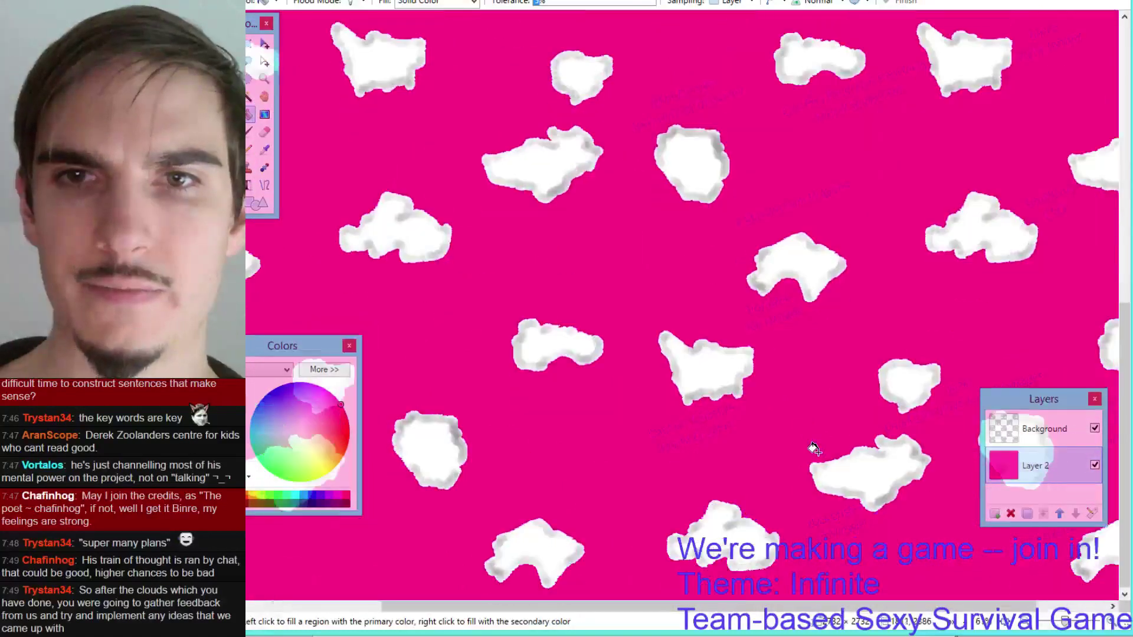
pyautogui.hscroll(2, 705, 608)
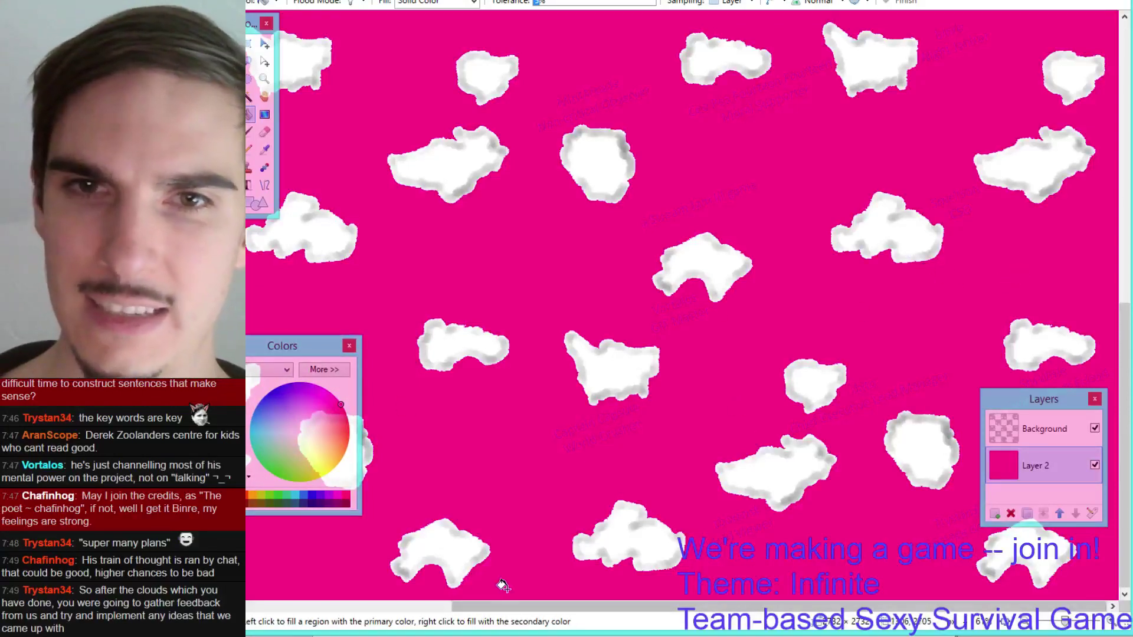
pyautogui.keyDown('ctrl'); pyautogui.scroll(-1, 564, 455); pyautogui.keyUp('ctrl')
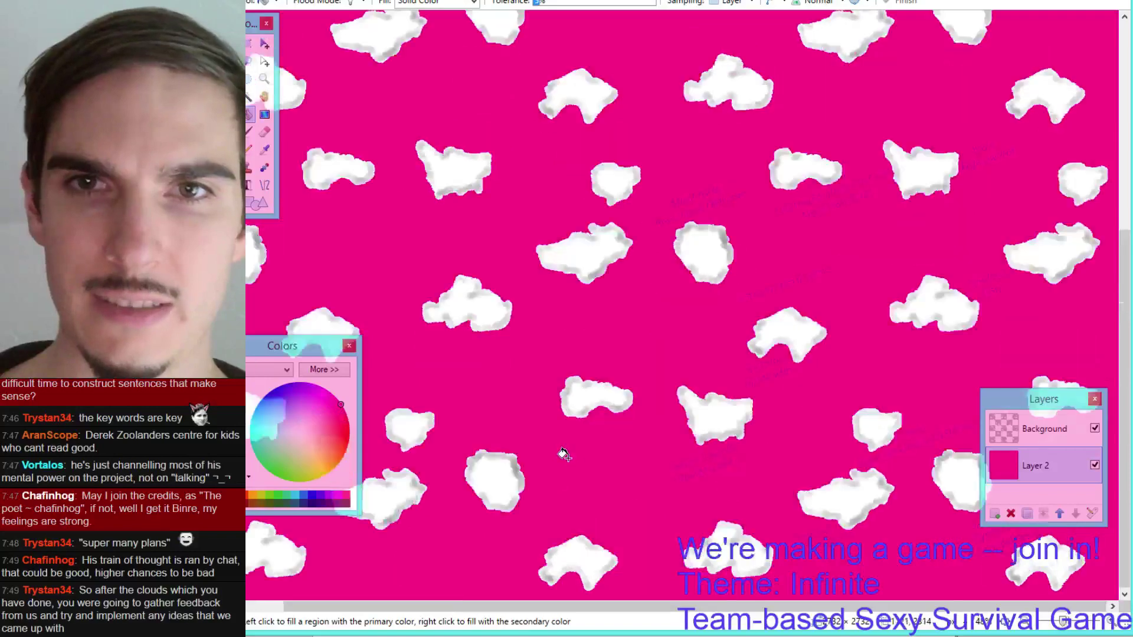
pyautogui.keyDown('ctrl'); pyautogui.scroll(-1, 565, 453); pyautogui.keyUp('ctrl')
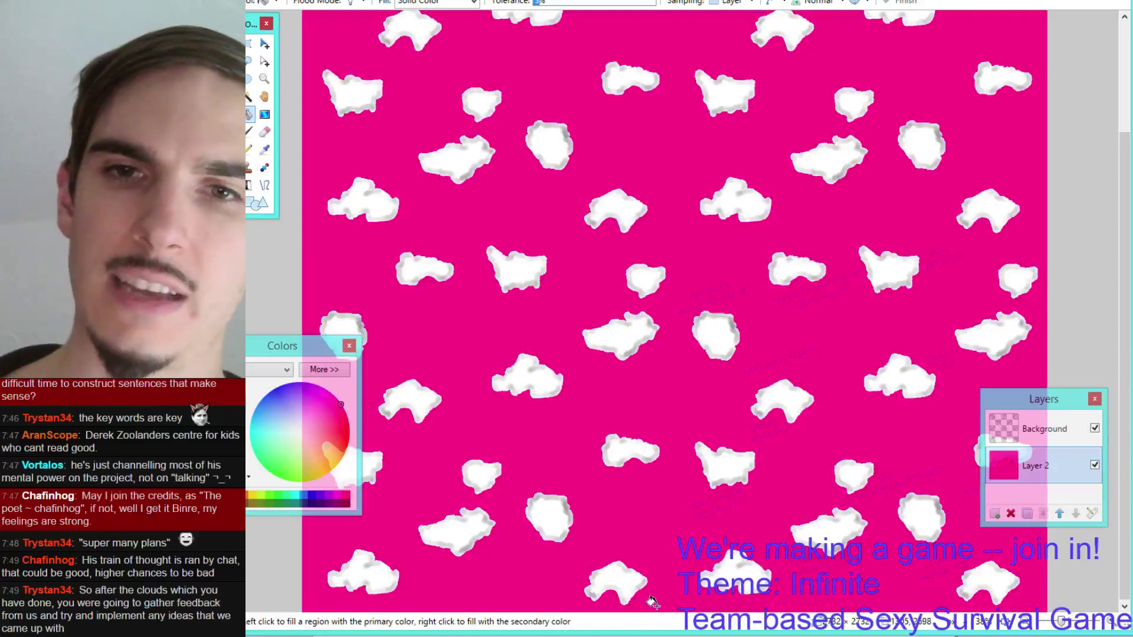
# - Select the Text tool, delete stray spaces on the canvas, and hide the Colors panel with F8
pyautogui.keyDown('ctrl'); pyautogui.scroll(2, 654, 597); pyautogui.keyUp('ctrl')
pyautogui.keyDown('ctrl'); pyautogui.scroll(2, 661, 589); pyautogui.keyUp('ctrl')
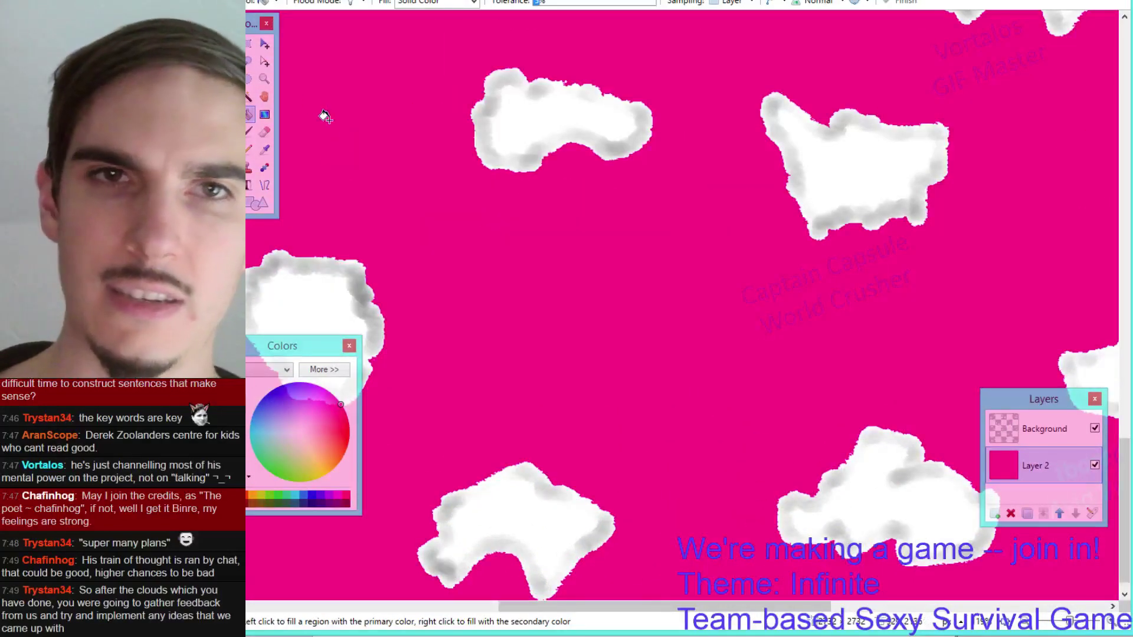
pyautogui.click(249, 185)
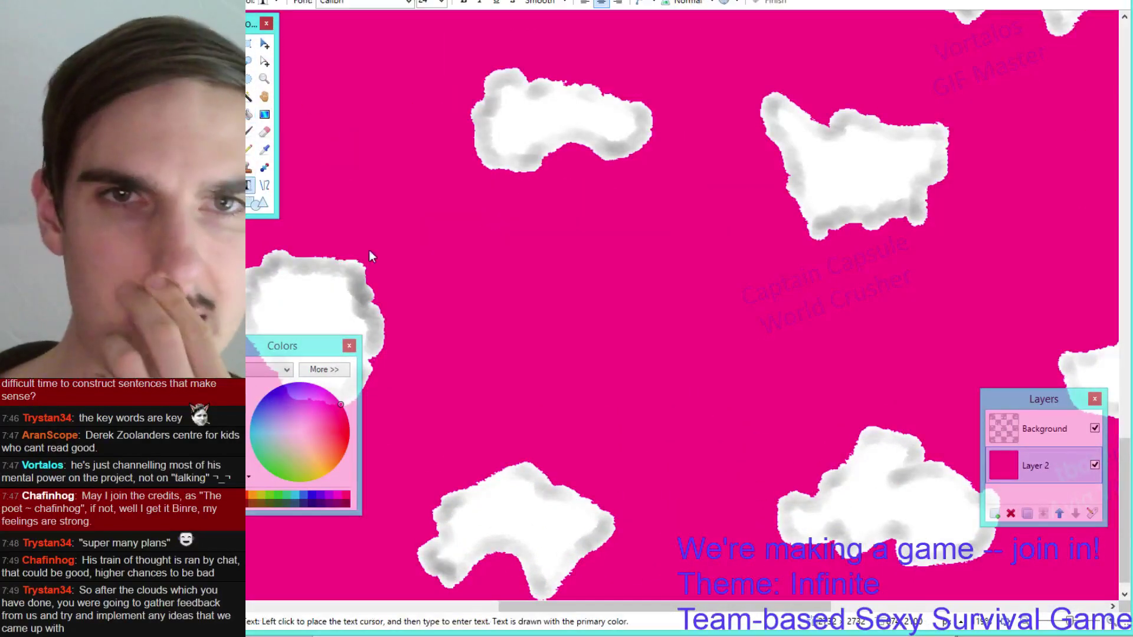
pyautogui.click(595, 446)
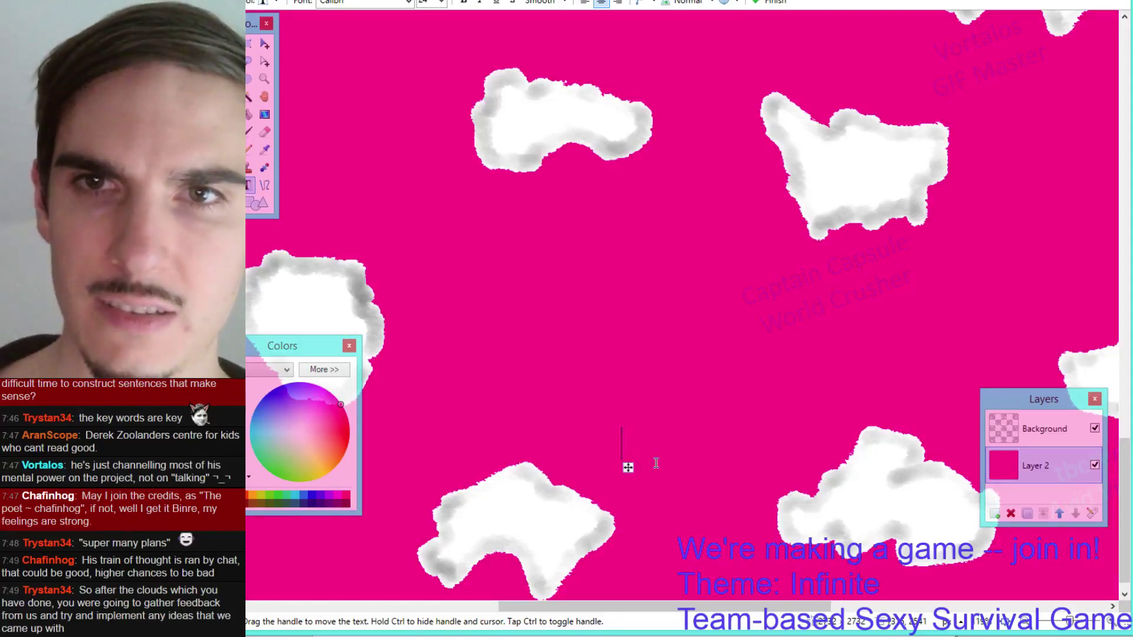
pyautogui.press('BackSpace')
pyautogui.press('BackSpace')
pyautogui.press('BackSpace')
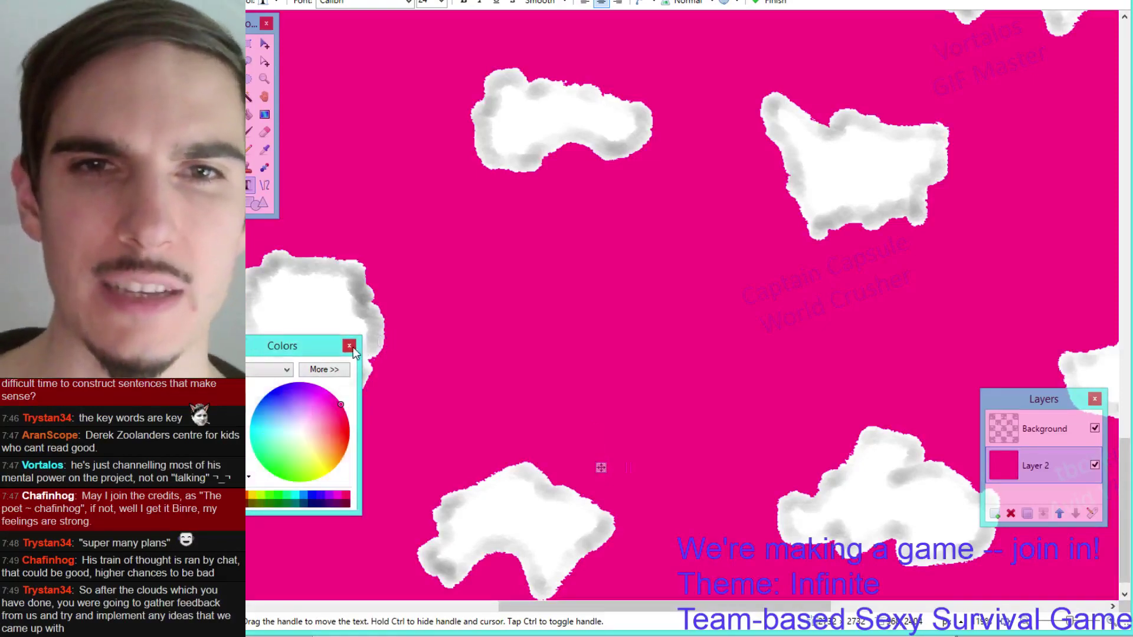
pyautogui.press('F8')
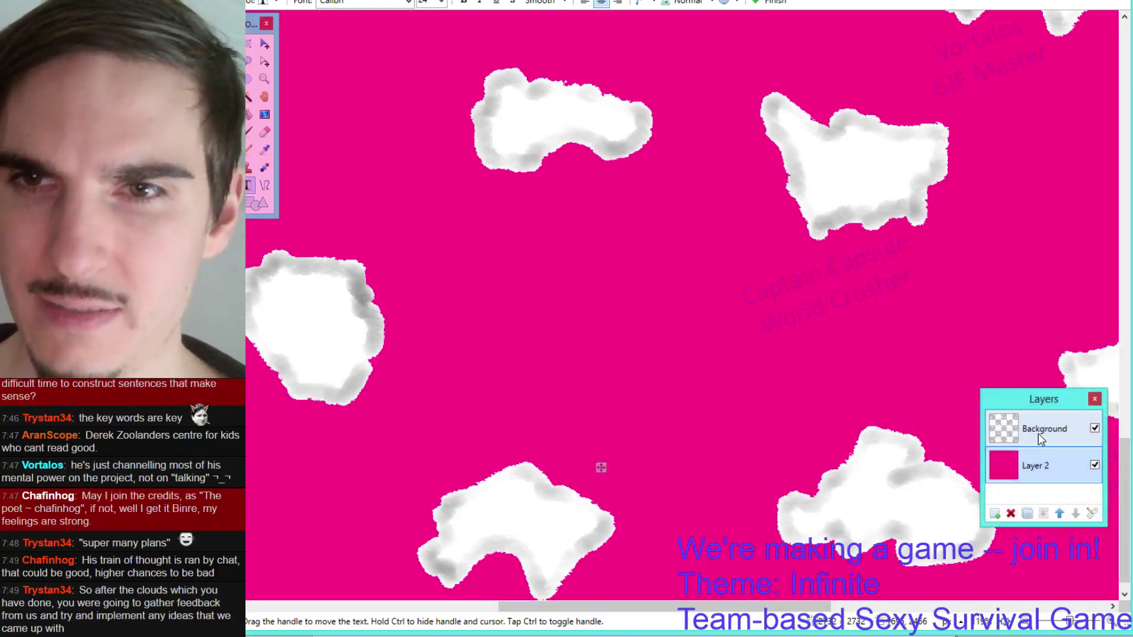
# - Make the Background layer active and zoom in on the faint credit text
pyautogui.click(1039, 433)
pyautogui.keyDown('ctrl'); pyautogui.scroll(8, 799, 304); pyautogui.keyUp('ctrl')
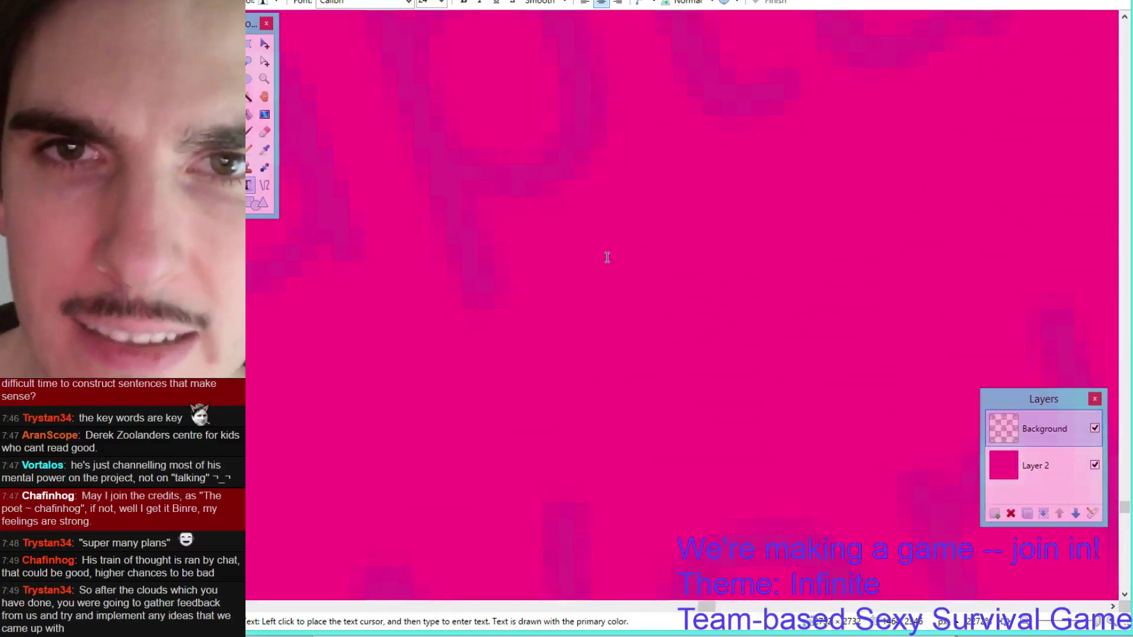
pyautogui.keyDown('ctrl'); pyautogui.scroll(-2, 608, 257); pyautogui.keyUp('ctrl')
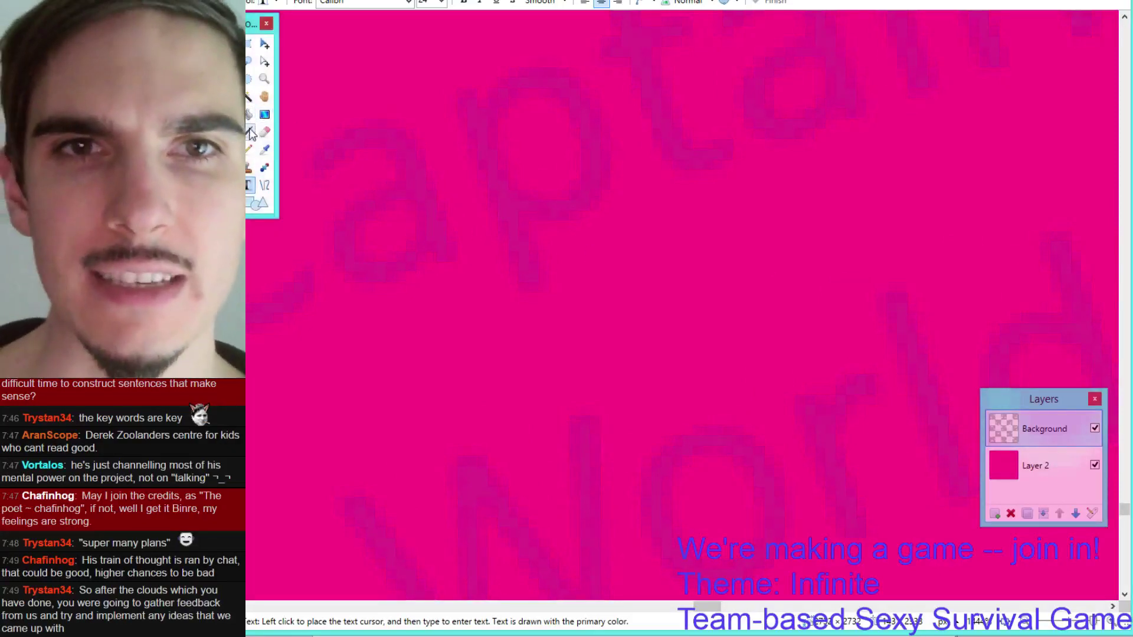
# - Choose the Color Picker tool and restore the Colors panel, panning across the credit text
pyautogui.click(263, 151)
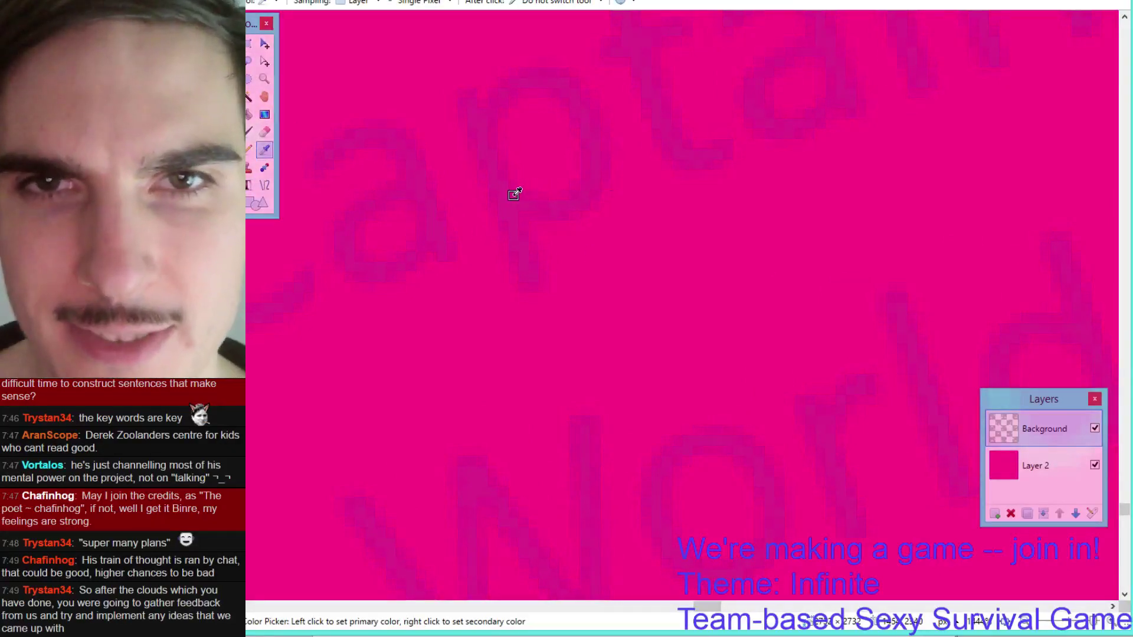
pyautogui.keyDown('ctrl'); pyautogui.scroll(-2, 514, 194); pyautogui.keyUp('ctrl')
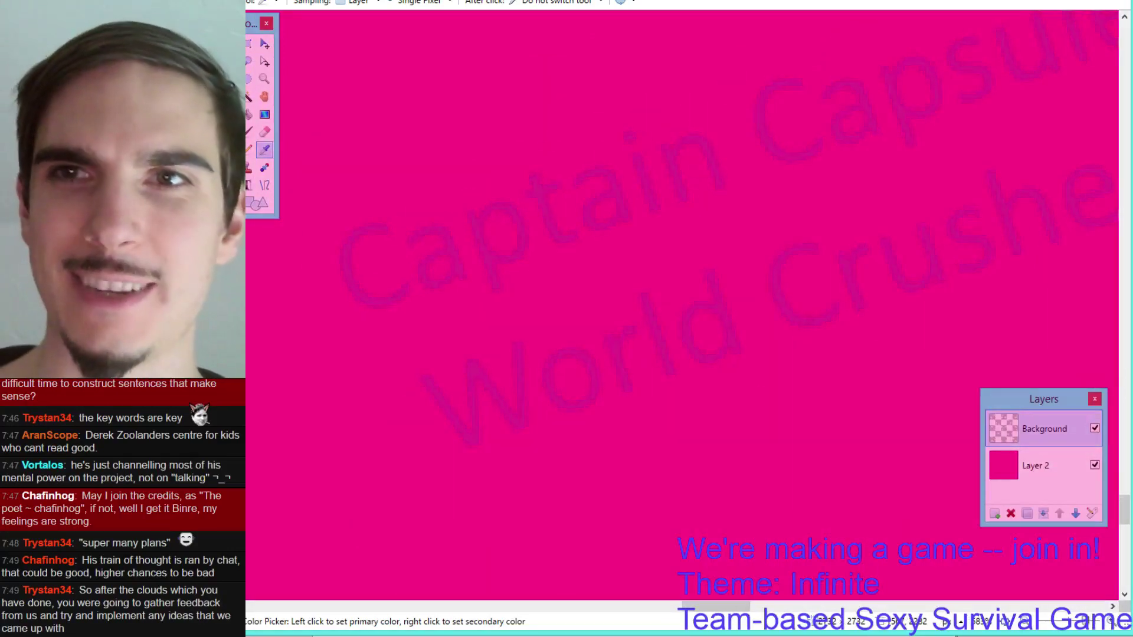
pyautogui.press('F8')
pyautogui.keyDown('ctrl'); pyautogui.scroll(-2, 513, 371); pyautogui.keyUp('ctrl')
pyautogui.keyDown('ctrl'); pyautogui.scroll(-1, 512, 374); pyautogui.keyUp('ctrl')
pyautogui.keyDown('ctrl'); pyautogui.scroll(5, 525, 401); pyautogui.keyUp('ctrl')
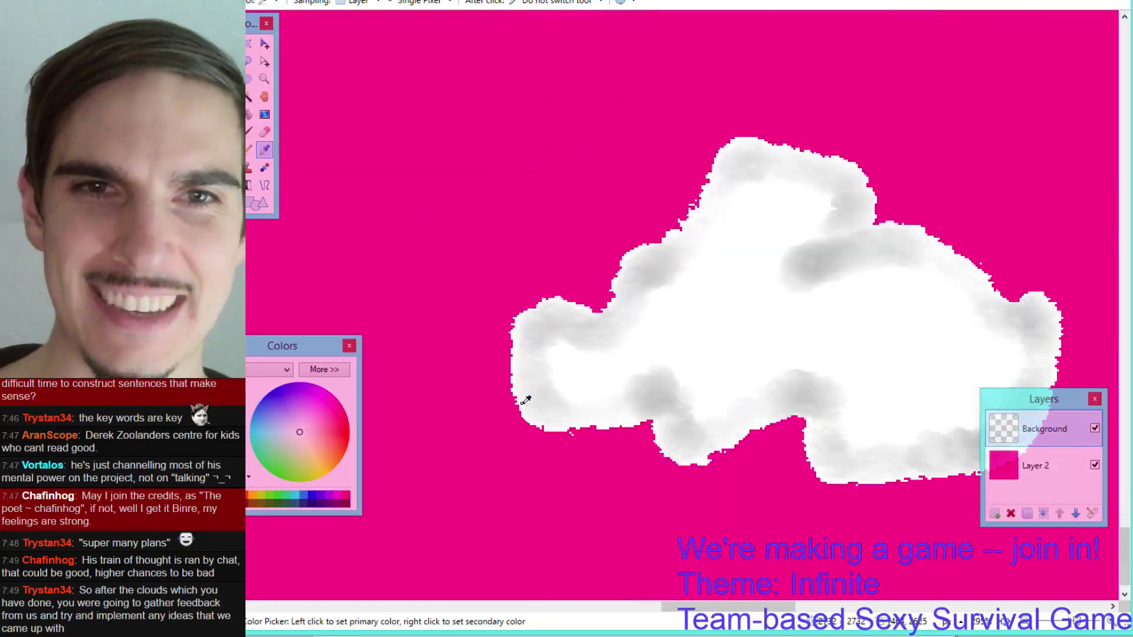
pyautogui.moveTo(738, 607); pyautogui.dragTo(675, 607)
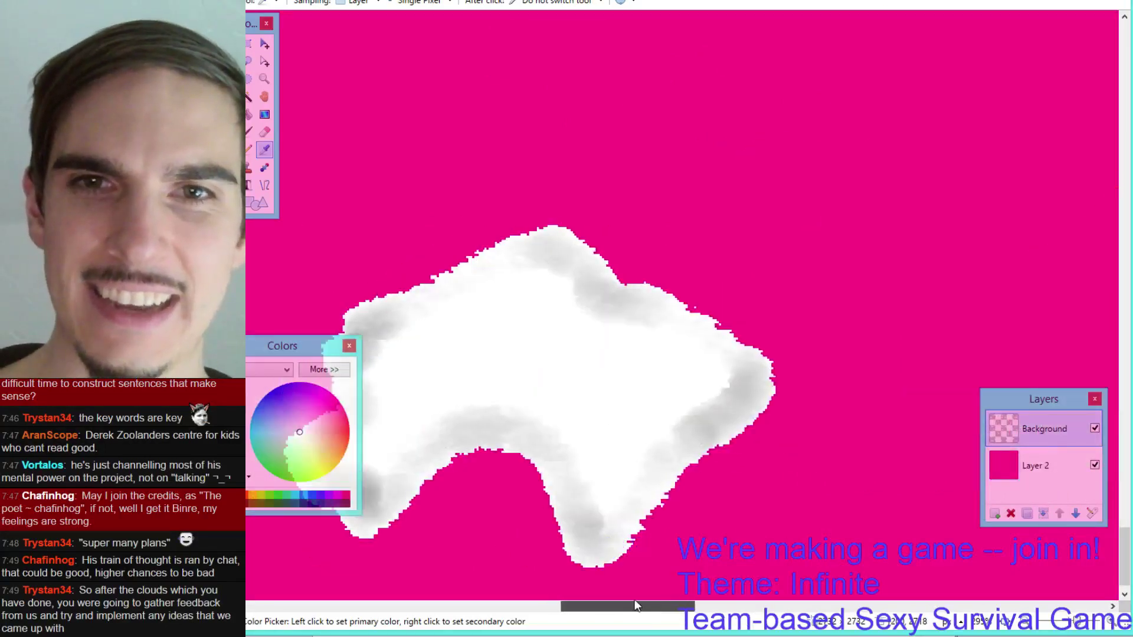
pyautogui.keyDown('ctrl'); pyautogui.scroll(-1, 520, 307); pyautogui.keyUp('ctrl')
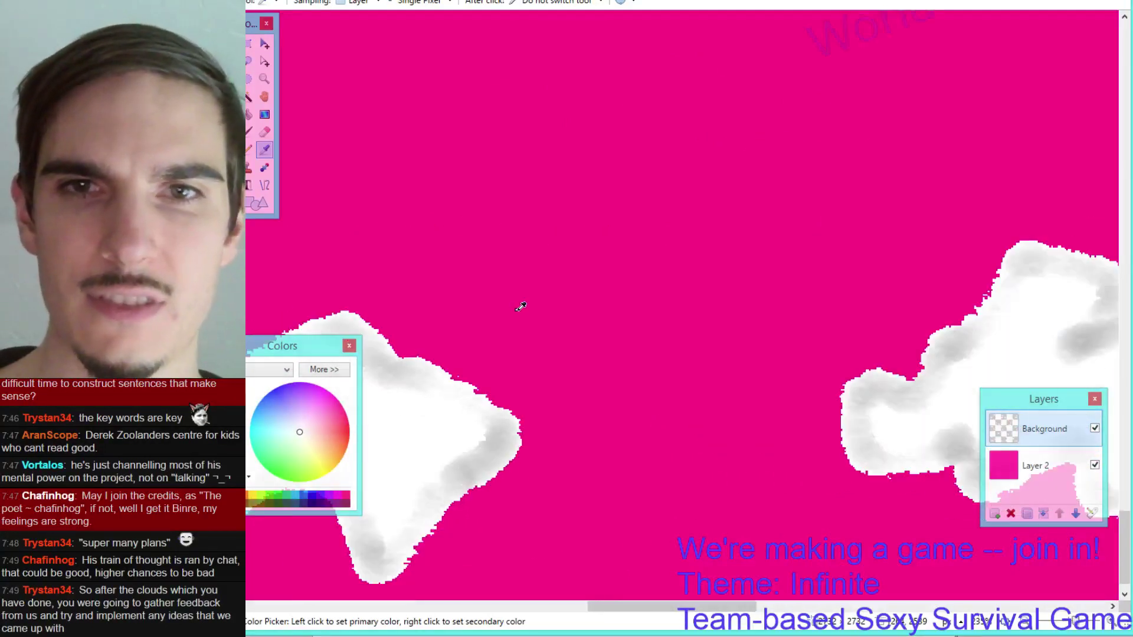
pyautogui.keyDown('ctrl'); pyautogui.scroll(-1, 521, 306); pyautogui.keyUp('ctrl')
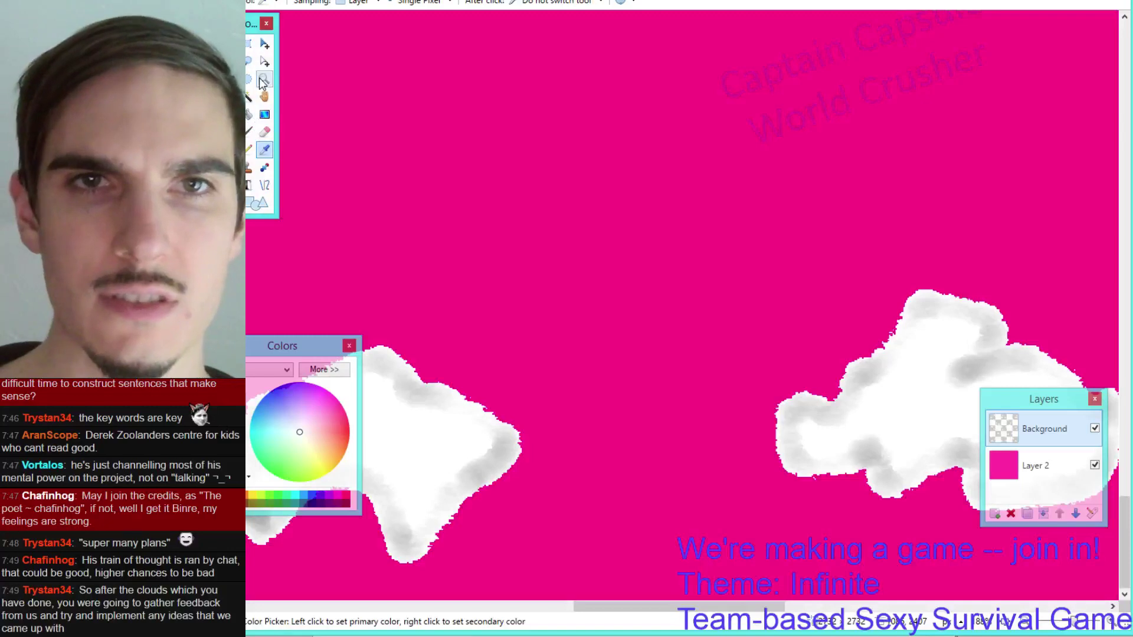
# - Add a faint two-line credit, a viewer's name above 'The Poet', beside the left cloud, nudged up-right
pyautogui.click(249, 184)
pyautogui.click(496, 379)
pyautogui.write('chafinho')
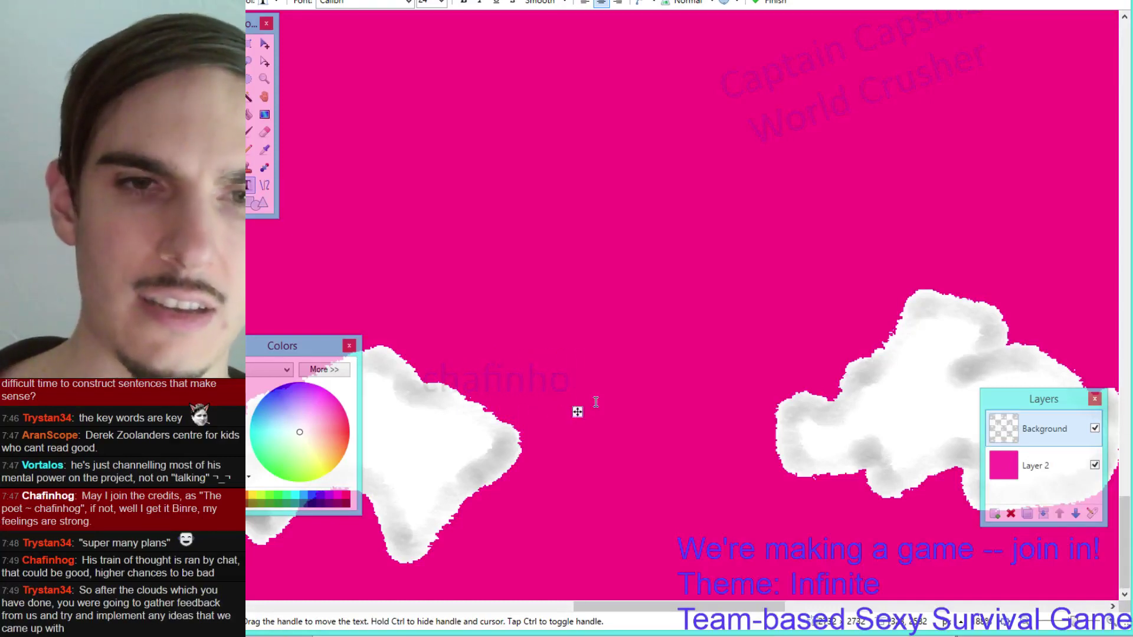
pyautogui.write('g')
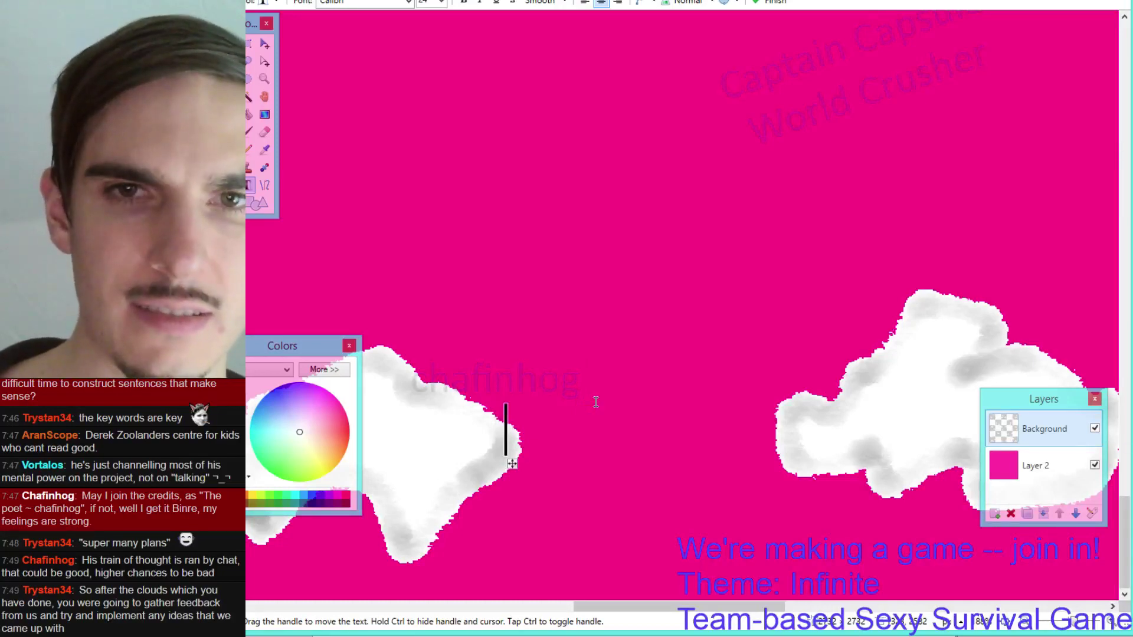
pyautogui.write('ThePo')
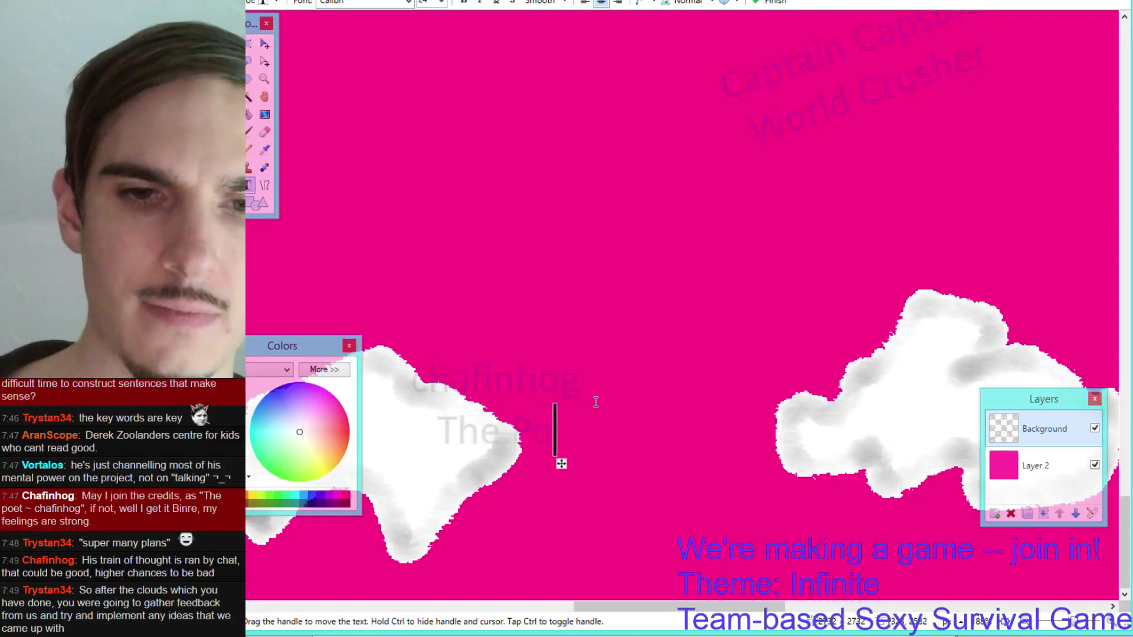
pyautogui.write('et')
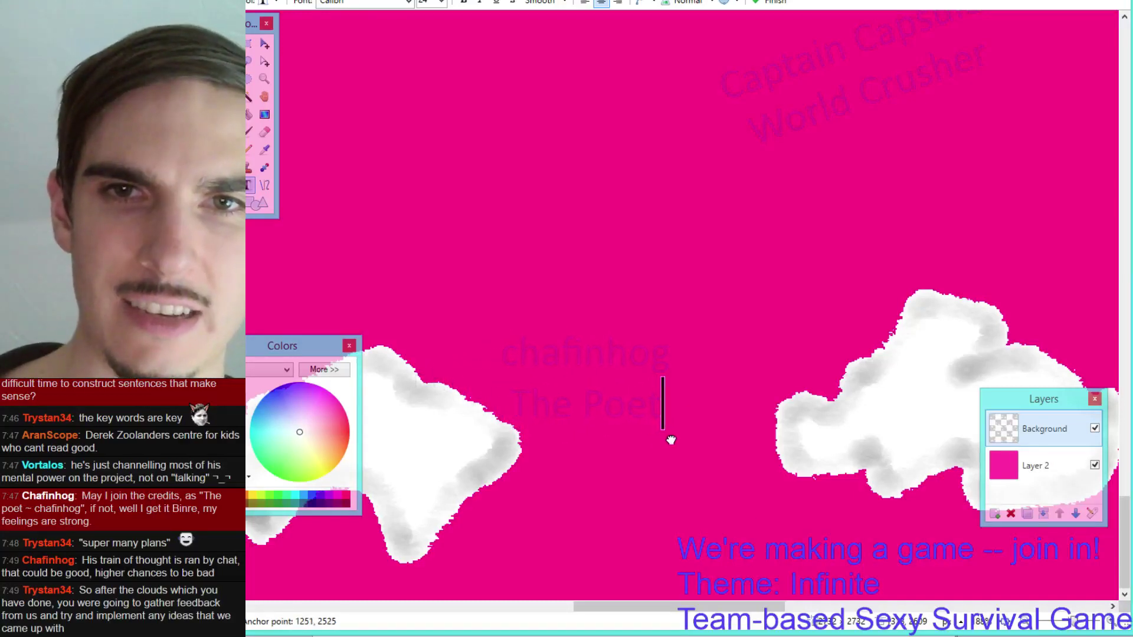
pyautogui.moveTo(671, 439); pyautogui.dragTo(689, 428)
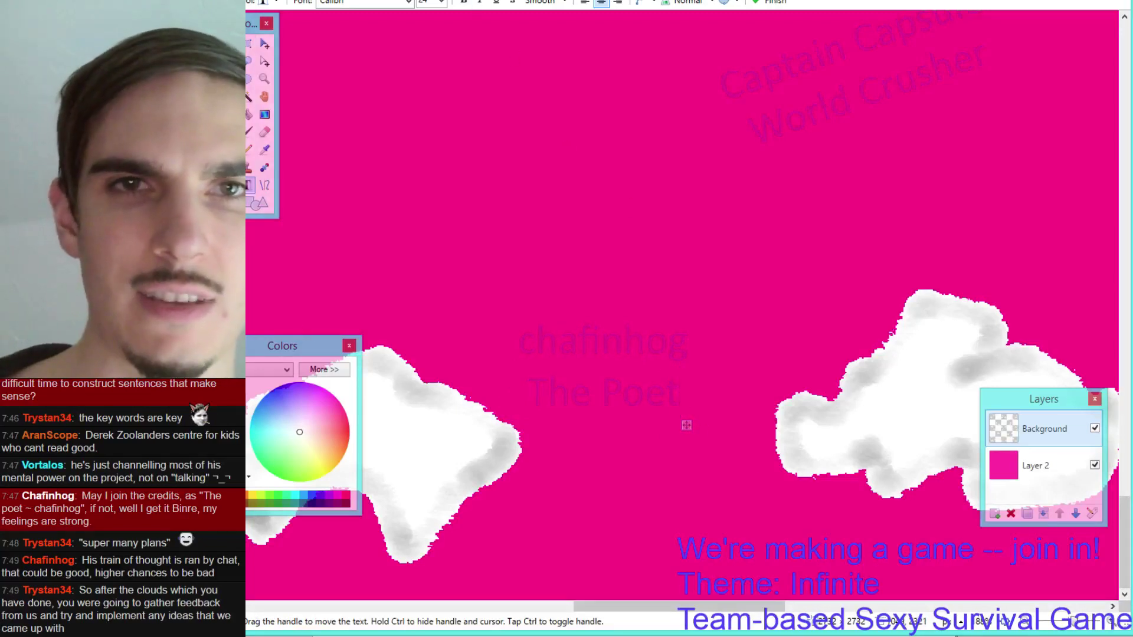
pyautogui.click(250, 61)
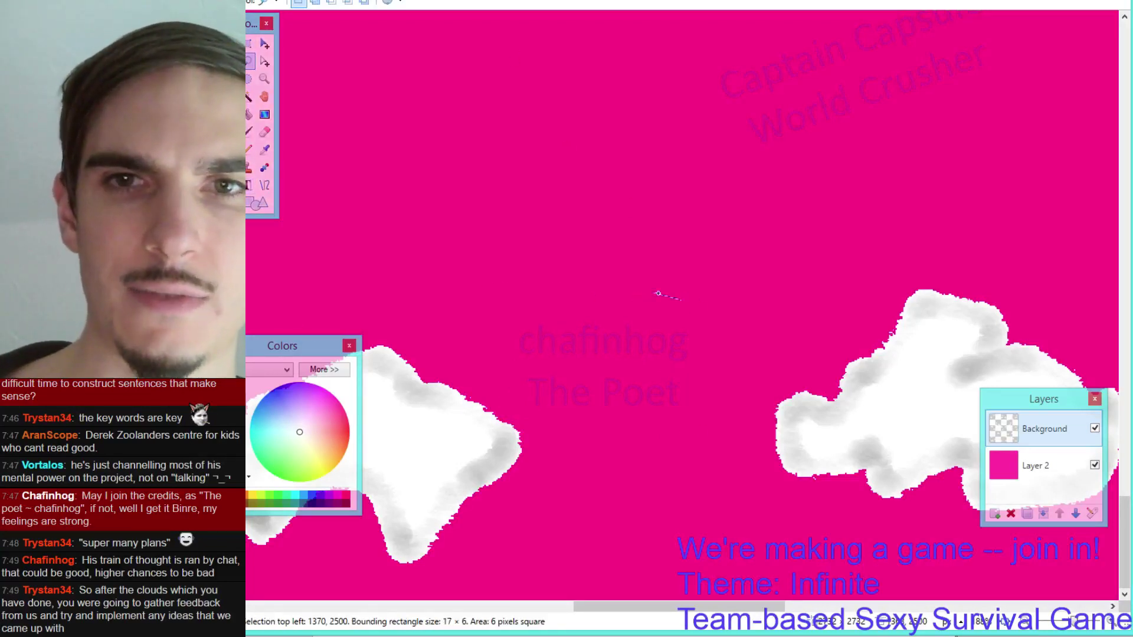
# - Lasso-select the faint credit text below the clouds, redrawing the outline until it fits tightly
pyautogui.moveTo(664, 295); pyautogui.dragTo(671, 284)
pyautogui.hotkey('alt', 'a')
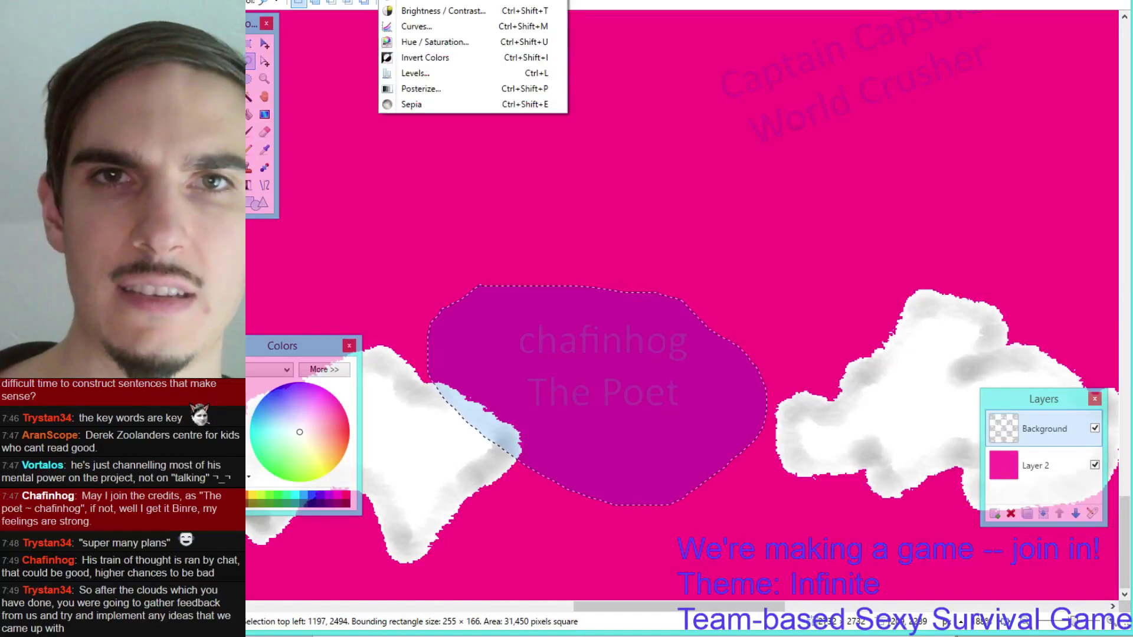
pyautogui.press('Left')
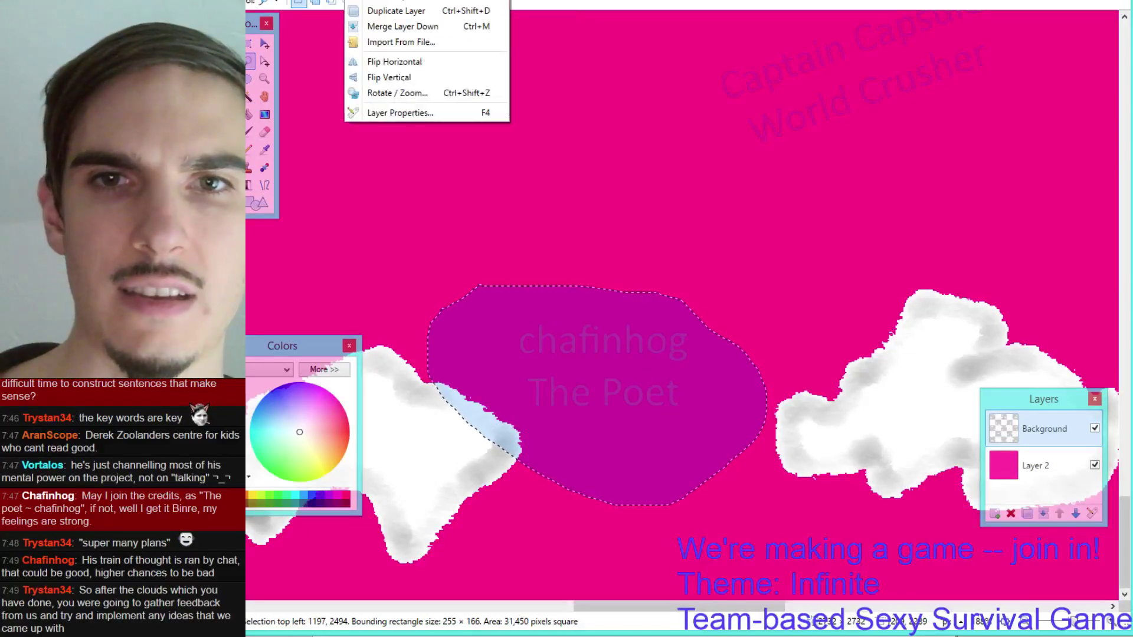
pyautogui.press('Escape')
pyautogui.click(647, 192)
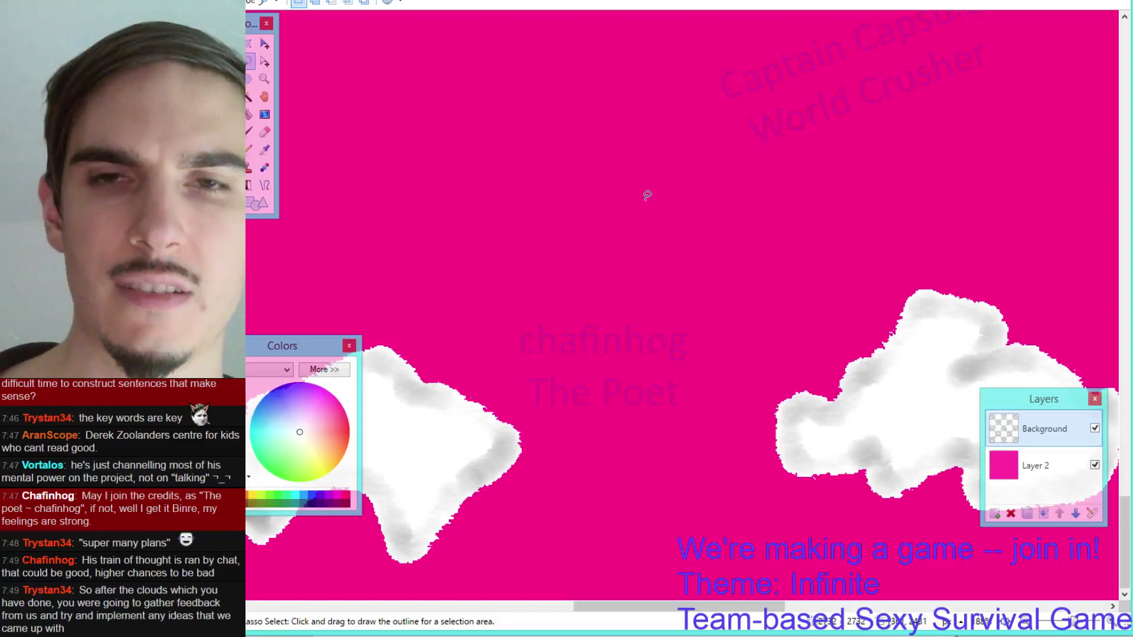
pyautogui.keyDown('ctrl'); pyautogui.scroll(-3, 647, 195); pyautogui.keyUp('ctrl')
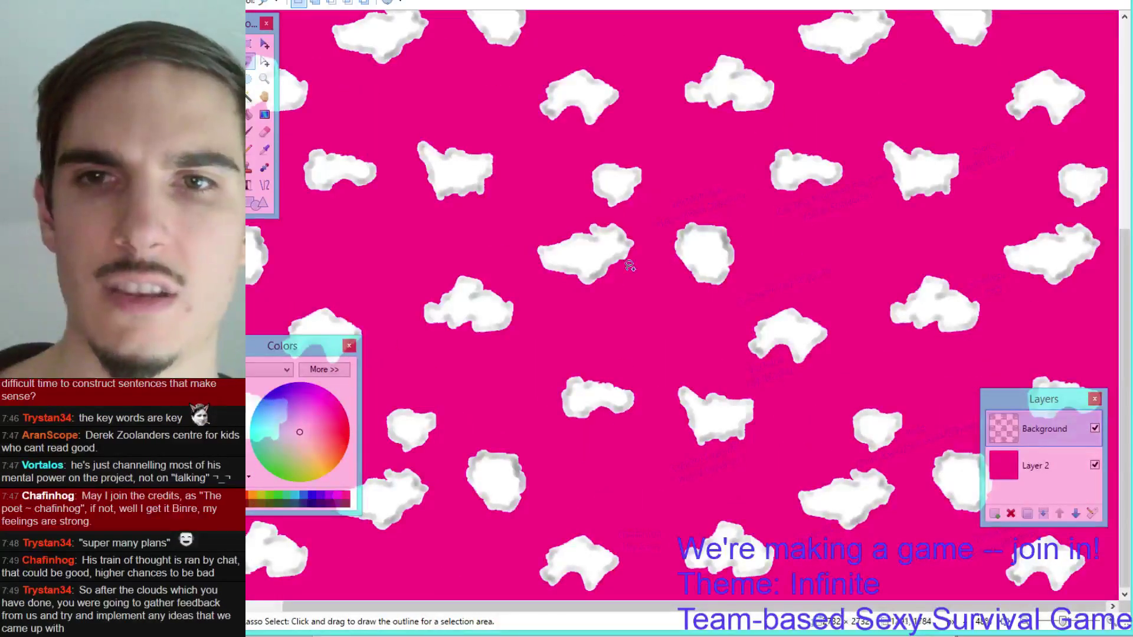
pyautogui.keyDown('ctrl'); pyautogui.scroll(1, 647, 487); pyautogui.keyUp('ctrl')
pyautogui.keyDown('ctrl'); pyautogui.scroll(2, 646, 487); pyautogui.keyUp('ctrl')
pyautogui.keyDown('ctrl'); pyautogui.scroll(1, 647, 487); pyautogui.keyUp('ctrl')
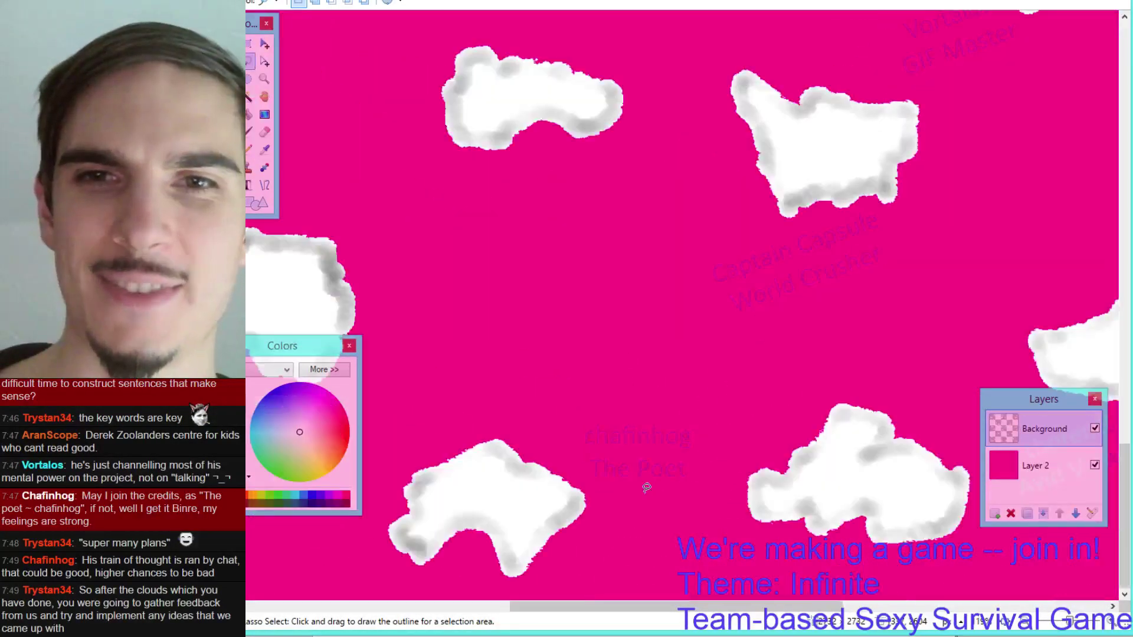
pyautogui.moveTo(683, 408); pyautogui.dragTo(692, 367)
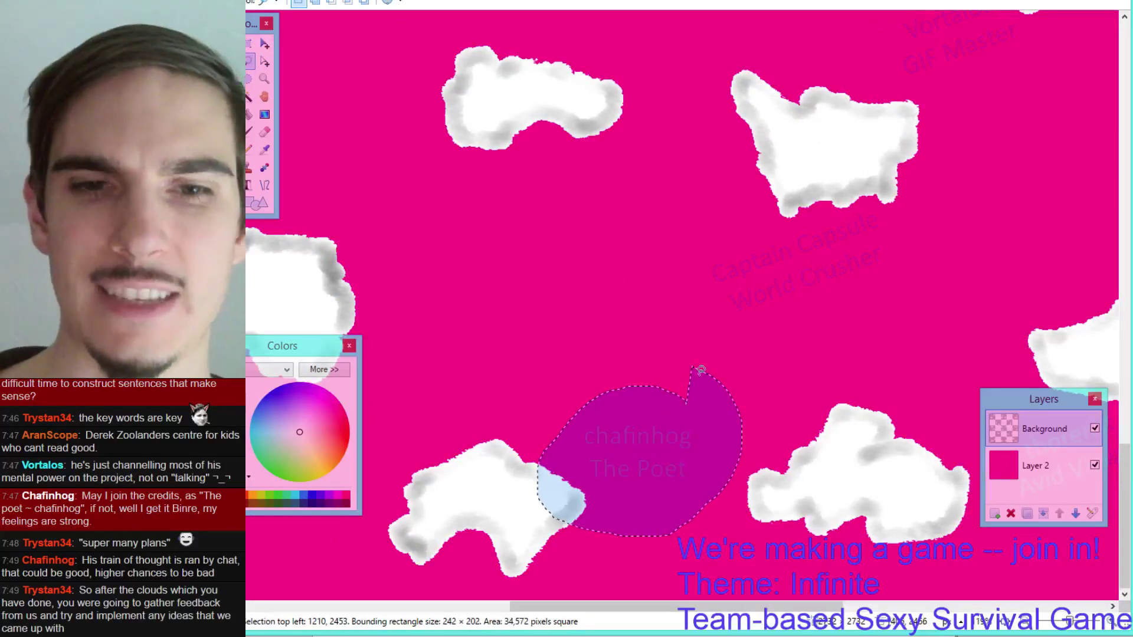
pyautogui.click(804, 444)
pyautogui.hotkey('ctrl', 'z')
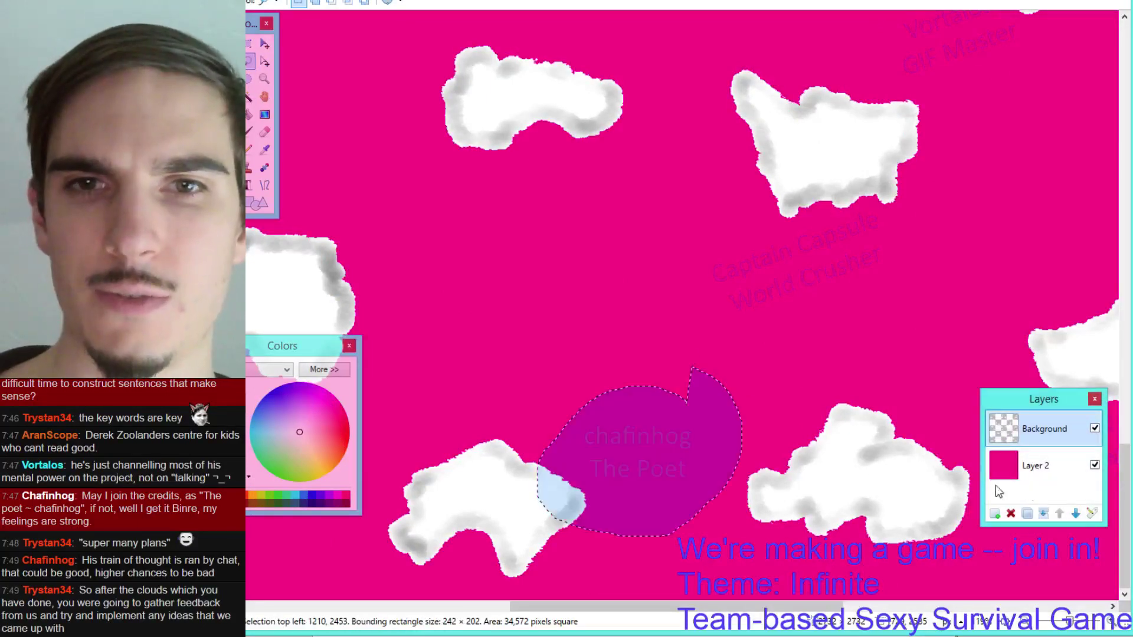
pyautogui.click(682, 376)
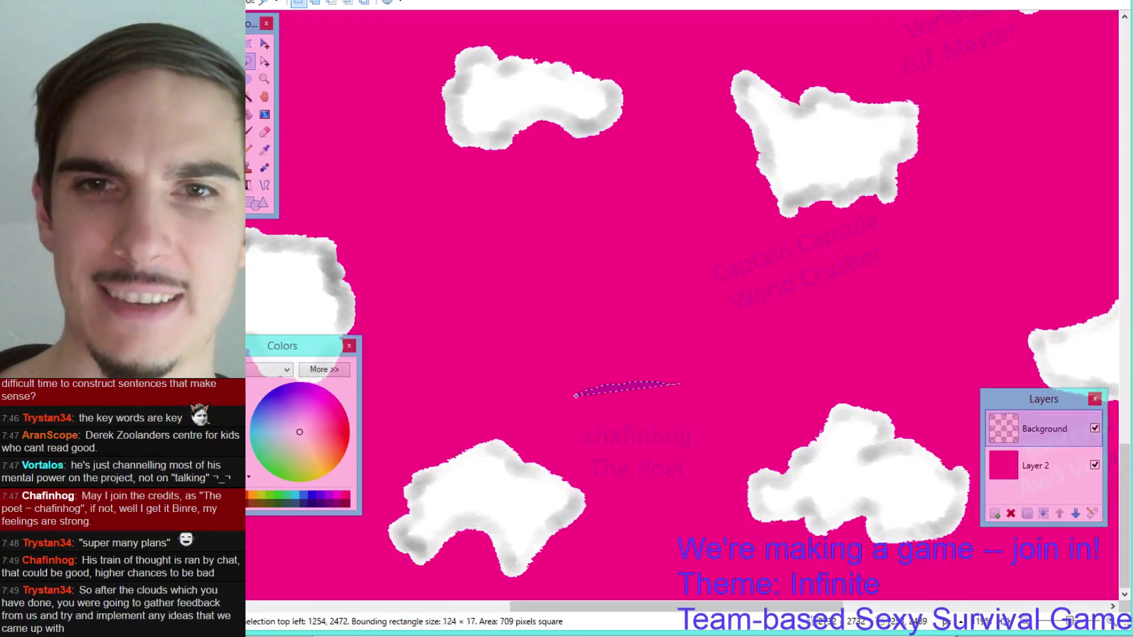
pyautogui.moveTo(642, 501); pyautogui.dragTo(717, 399)
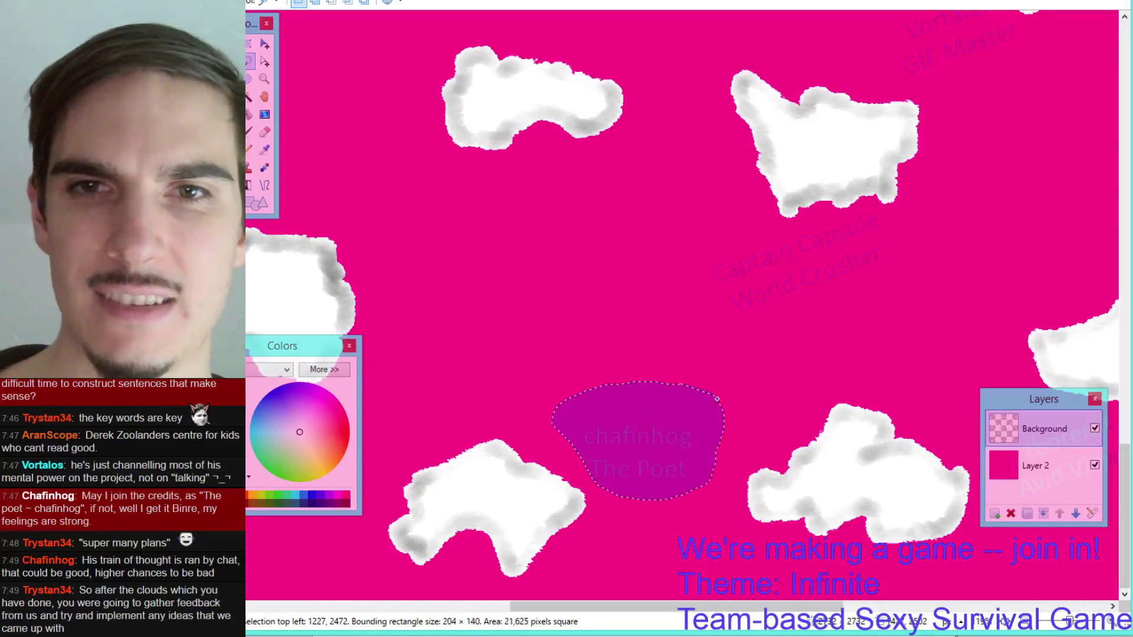
pyautogui.click(655, 351)
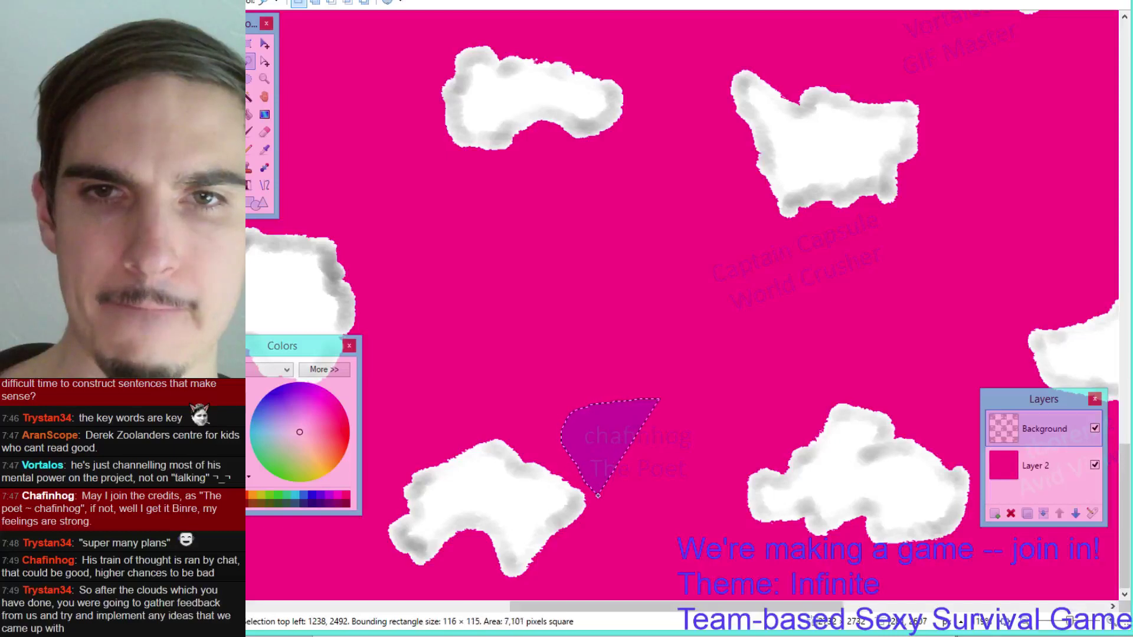
pyautogui.moveTo(598, 496); pyautogui.dragTo(711, 401)
pyautogui.click(738, 417)
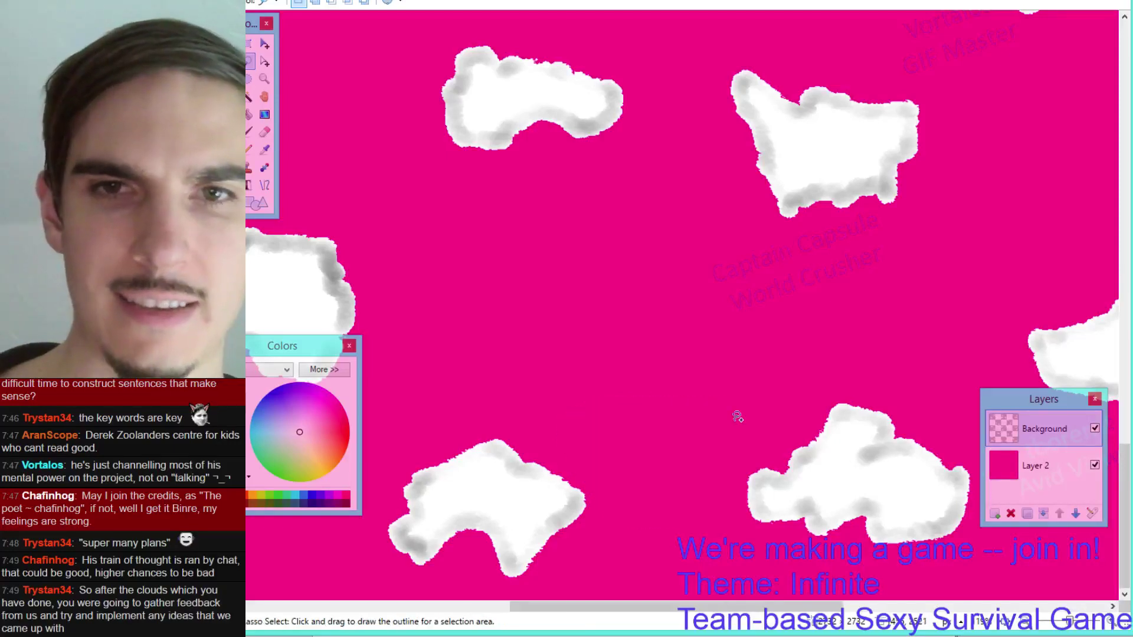
# - Add a new empty Layer 3 above Background and paste the credit text into it
pyautogui.click(1028, 515)
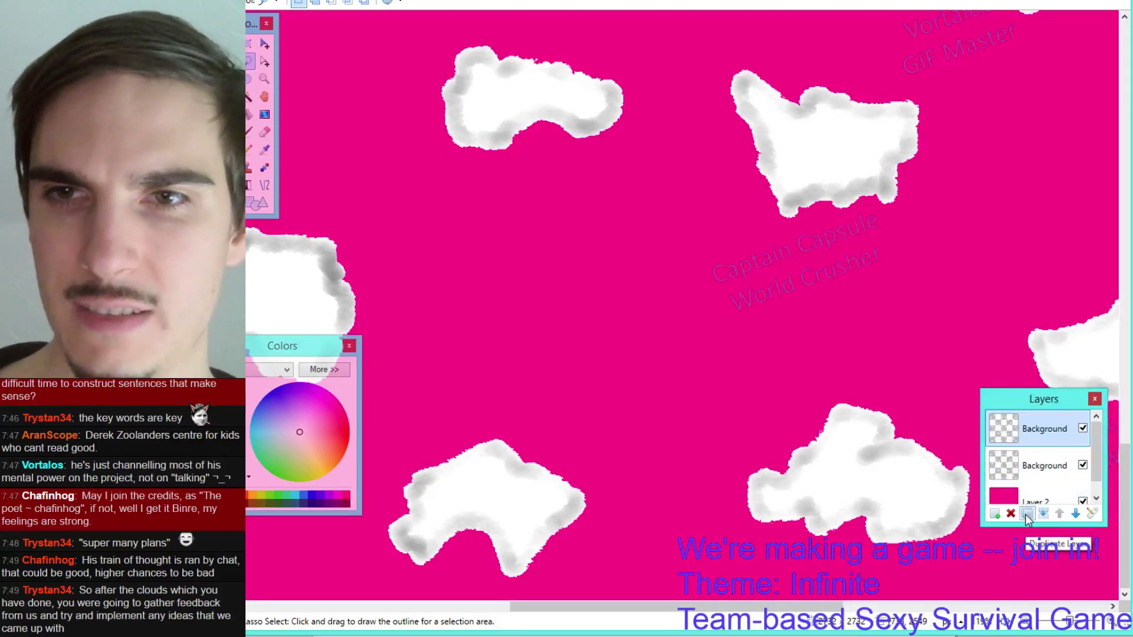
pyautogui.click(1011, 514)
pyautogui.click(996, 515)
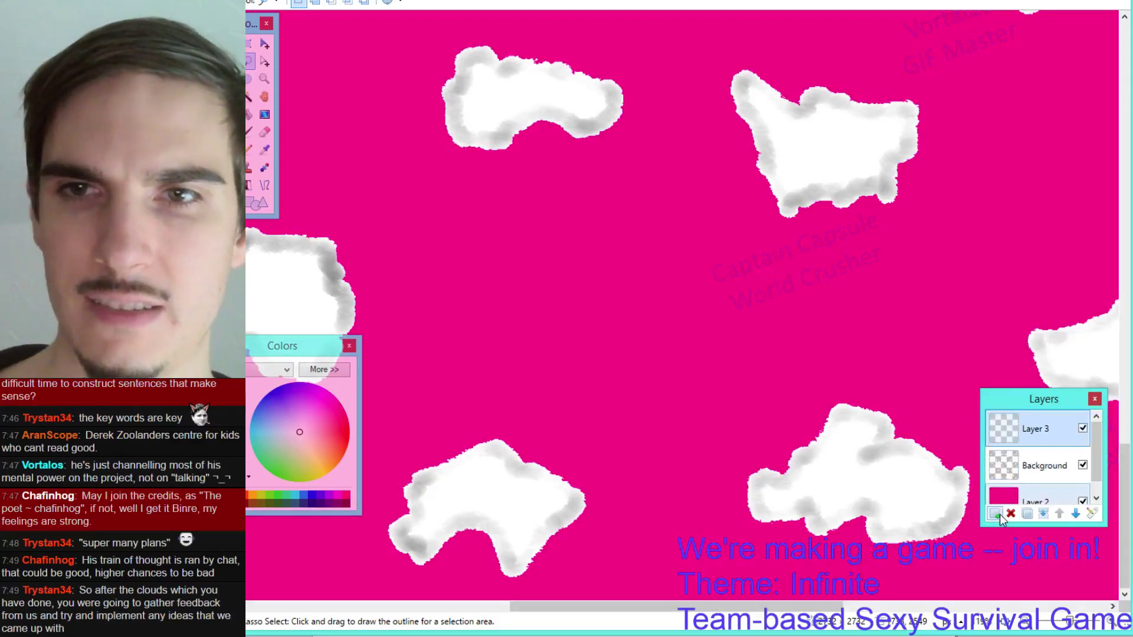
pyautogui.hotkey('ctrl', 'v')
pyautogui.keyDown('ctrl'); pyautogui.scroll(-1, 795, 403); pyautogui.keyUp('ctrl')
pyautogui.keyDown('ctrl'); pyautogui.scroll(-1, 795, 402); pyautogui.keyUp('ctrl')
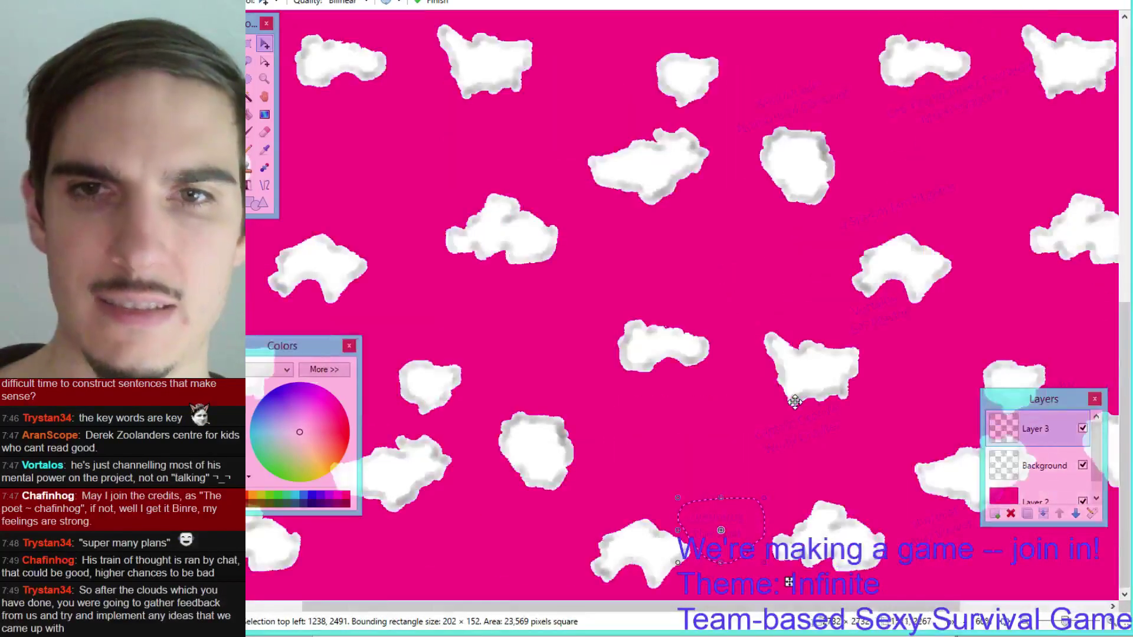
pyautogui.hotkey('ctrl', 'd')
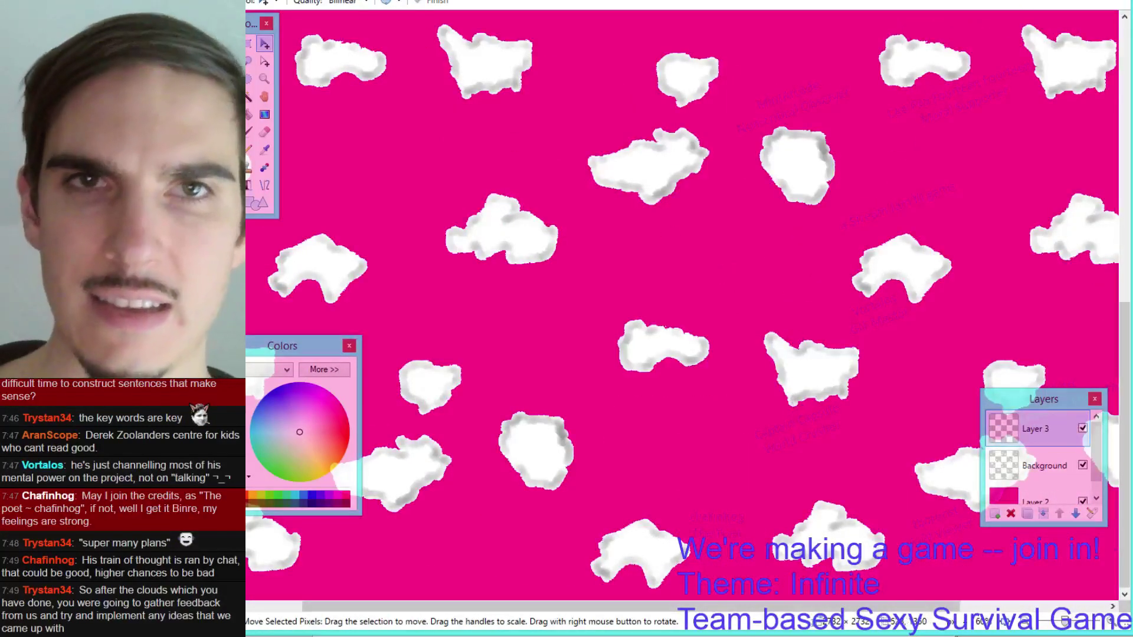
# - Rotate Layer 3 via Layers > Rotate / Zoom and shift its contents down-left to tilt the credit
pyautogui.click(325, 1)
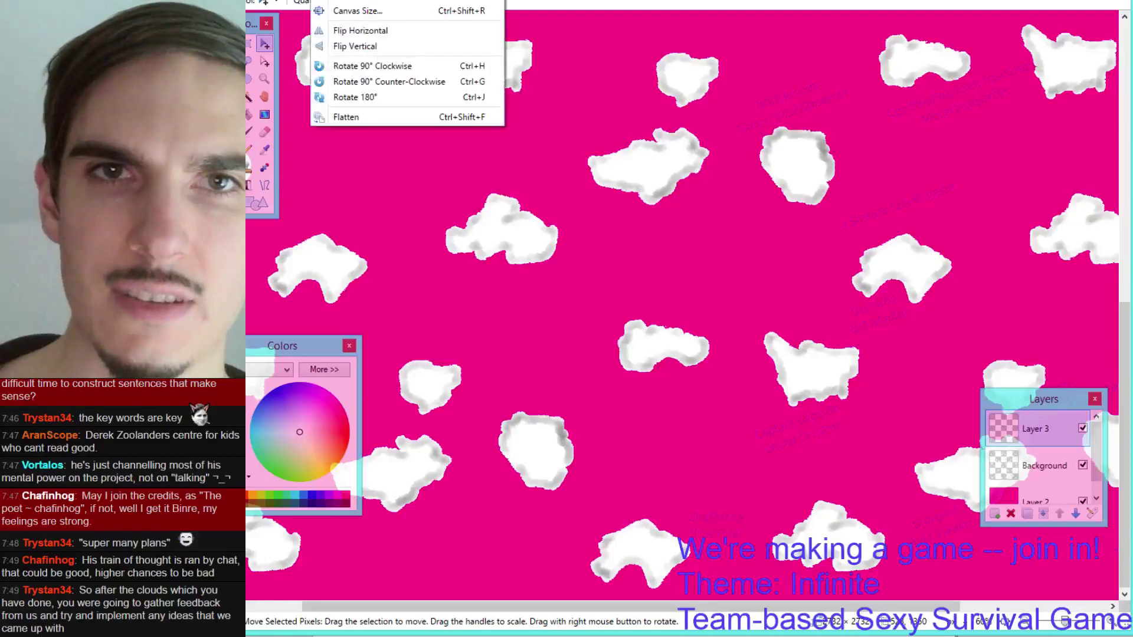
pyautogui.moveTo(360, 1)
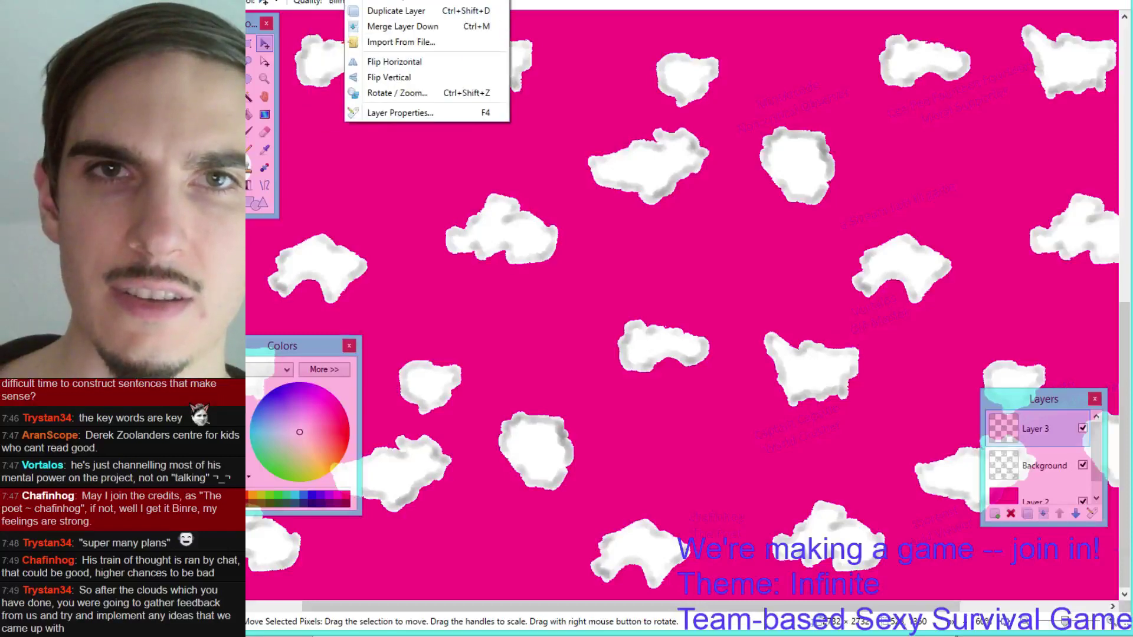
pyautogui.click(397, 93)
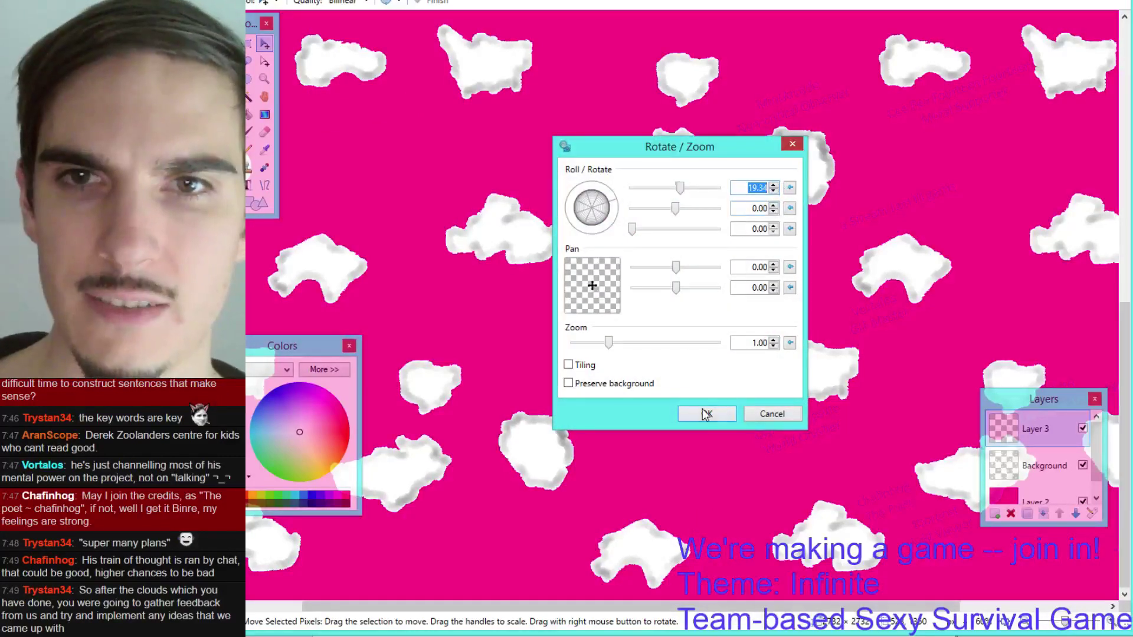
pyautogui.click(706, 415)
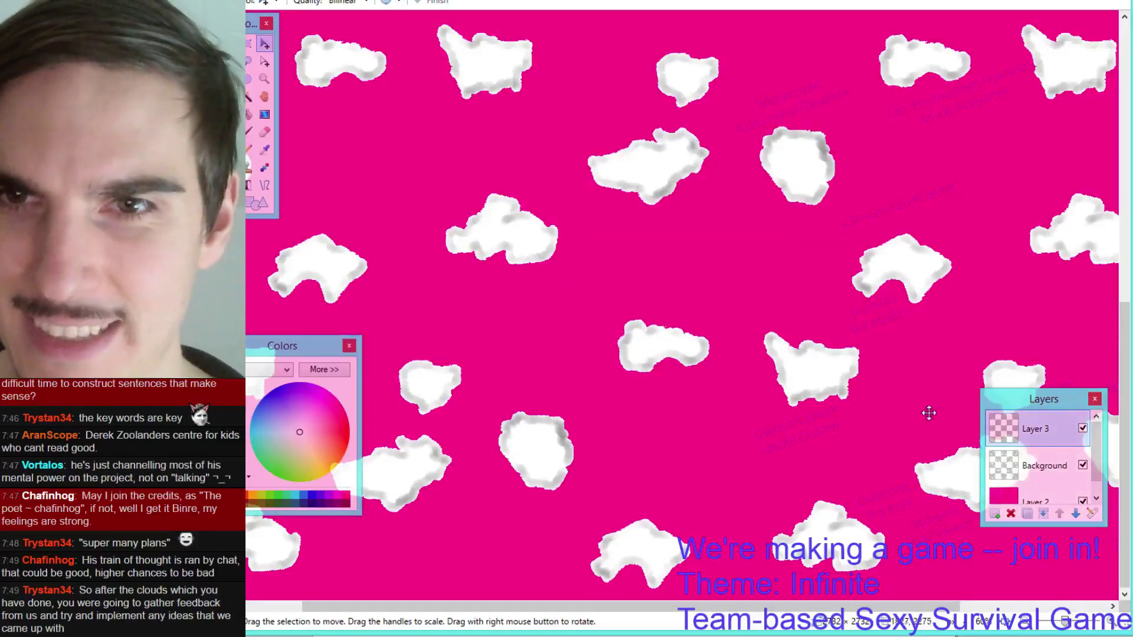
pyautogui.moveTo(734, 505); pyautogui.dragTo(709, 540)
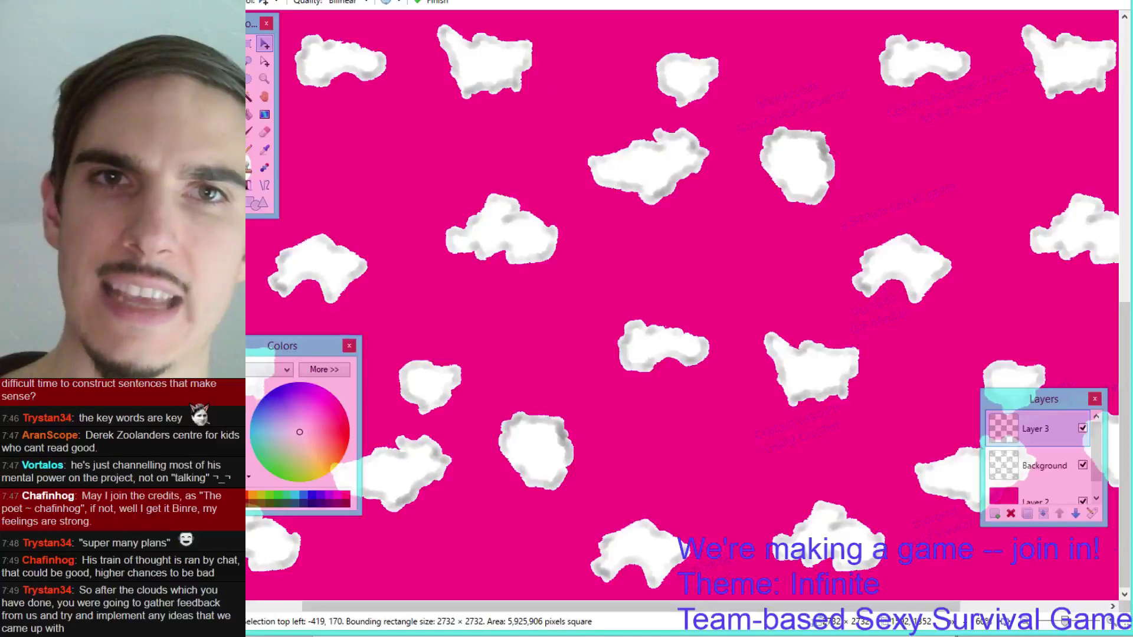
# - Delete the pink backdrop Layer 2 from the clouds image
pyautogui.hotkey('ctrl', 'shift', 's')
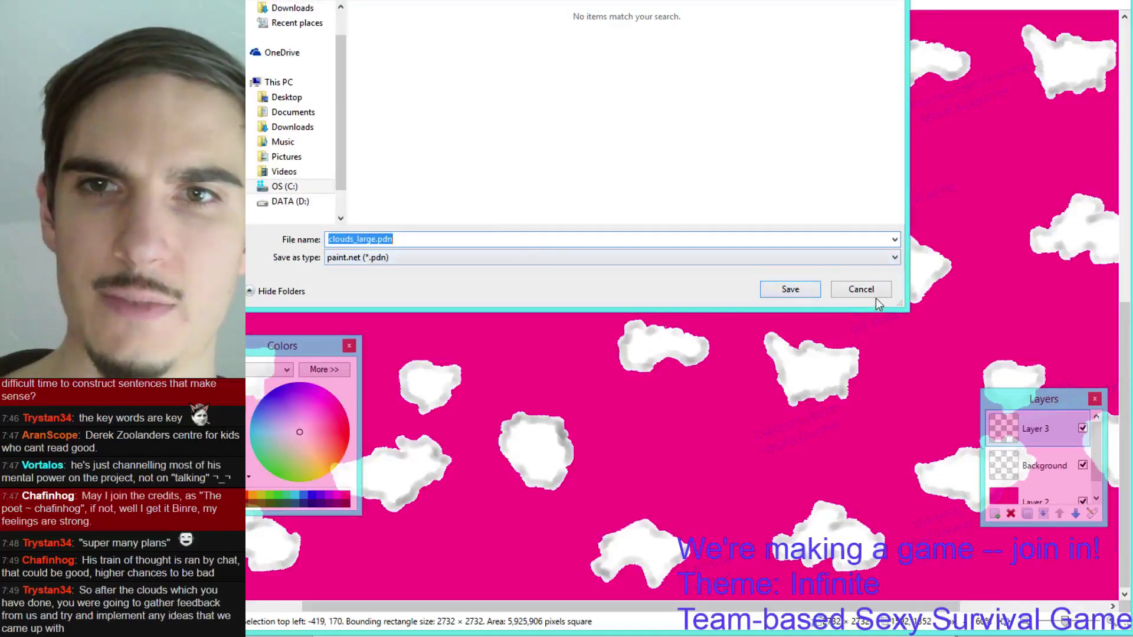
pyautogui.click(874, 295)
pyautogui.click(1039, 500)
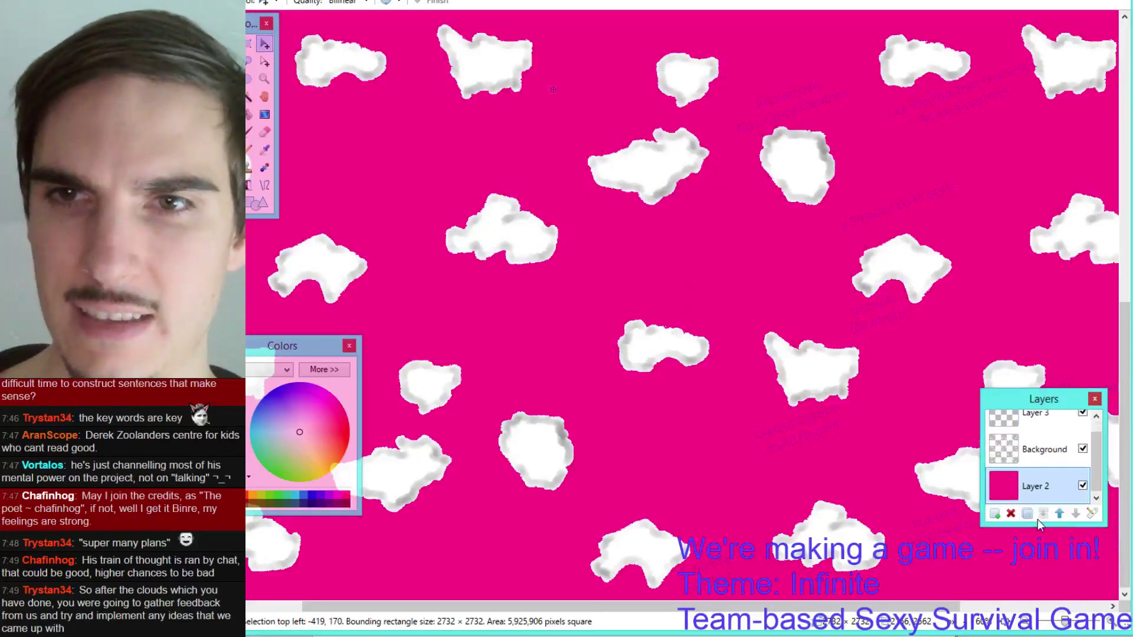
pyautogui.click(1011, 514)
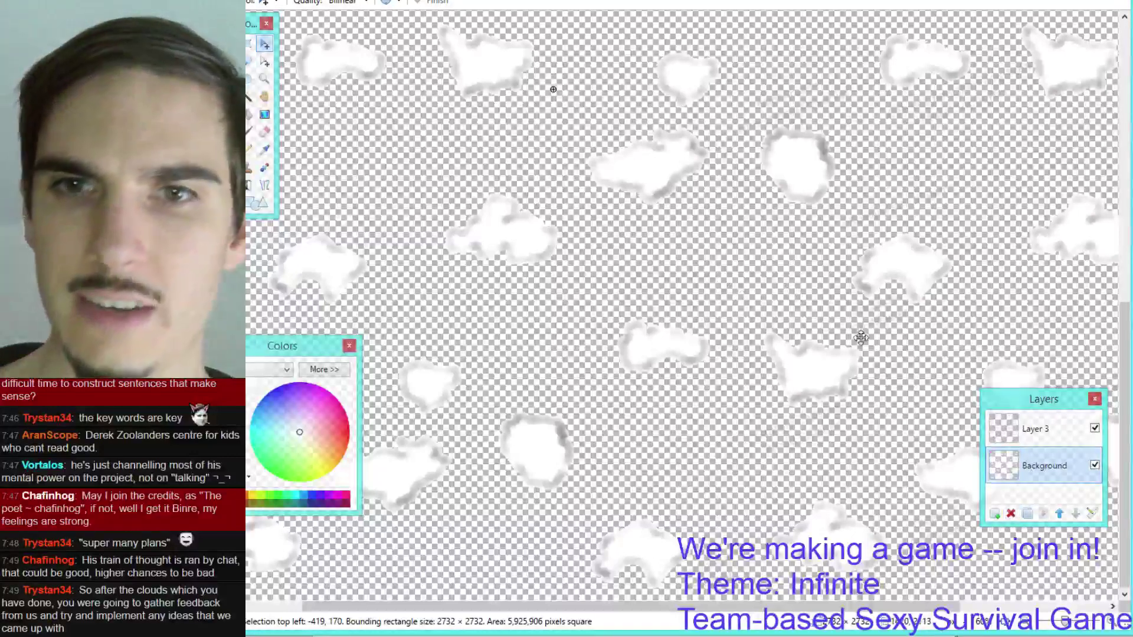
# - Merge Layer 3 into Background, turn the image upside down, and save with Auto-detect bit depth
pyautogui.click(1035, 429)
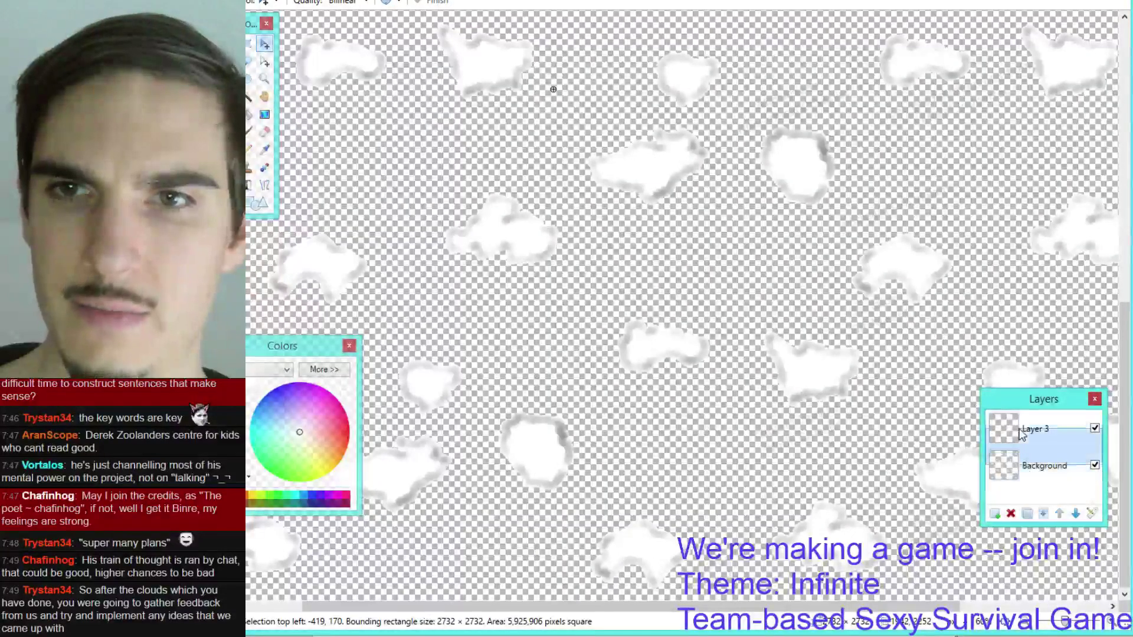
pyautogui.click(1043, 514)
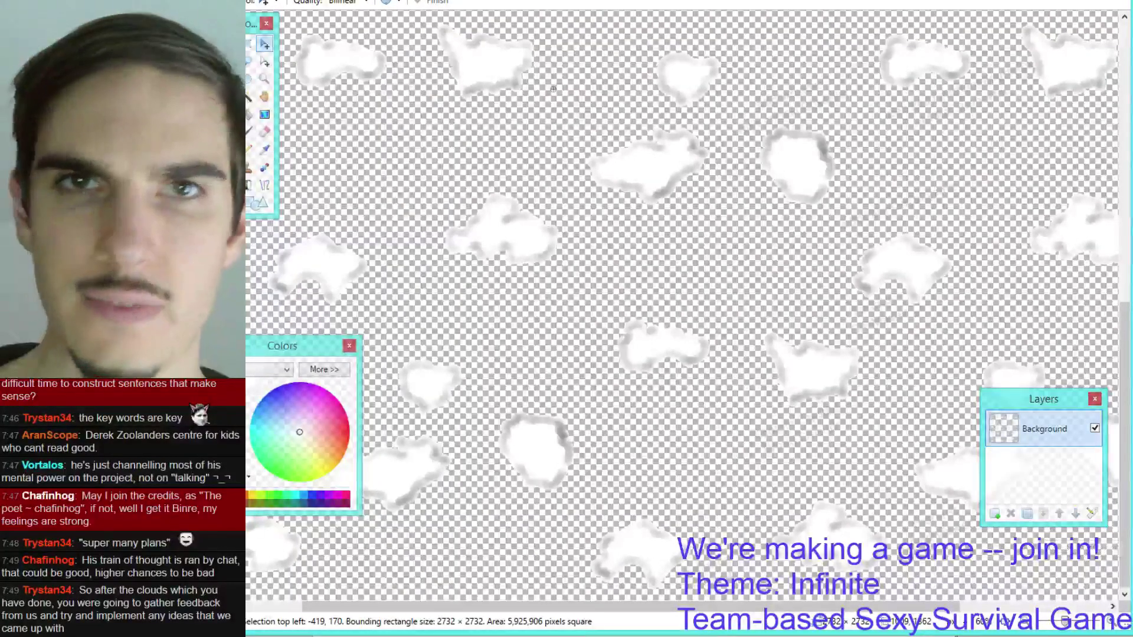
pyautogui.click(381, 99)
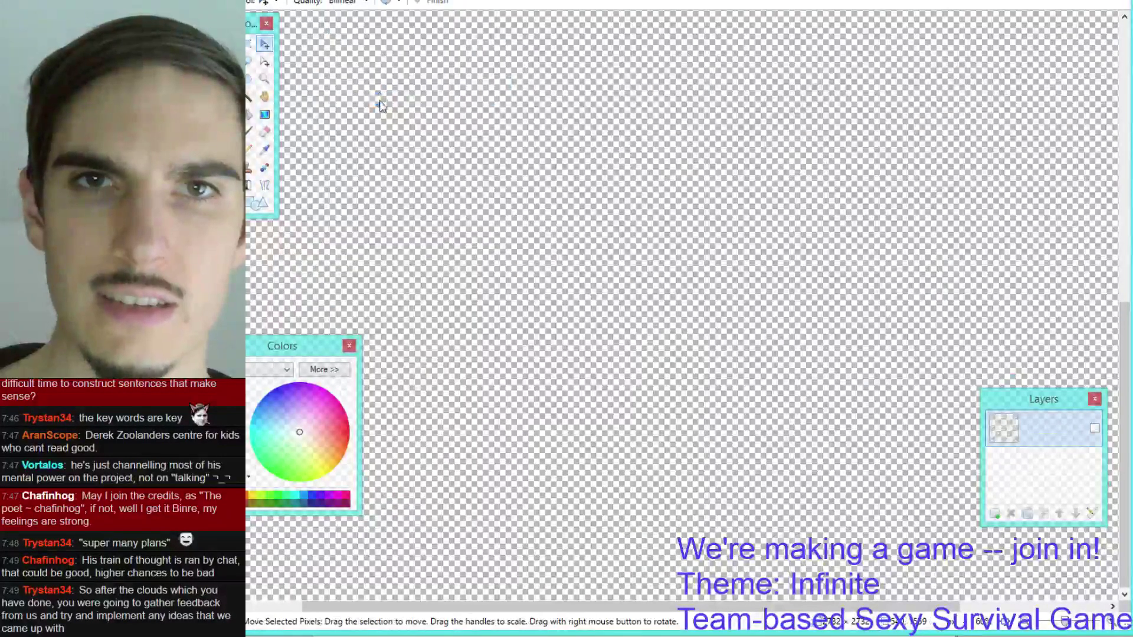
pyautogui.hotkey('ctrl', 's')
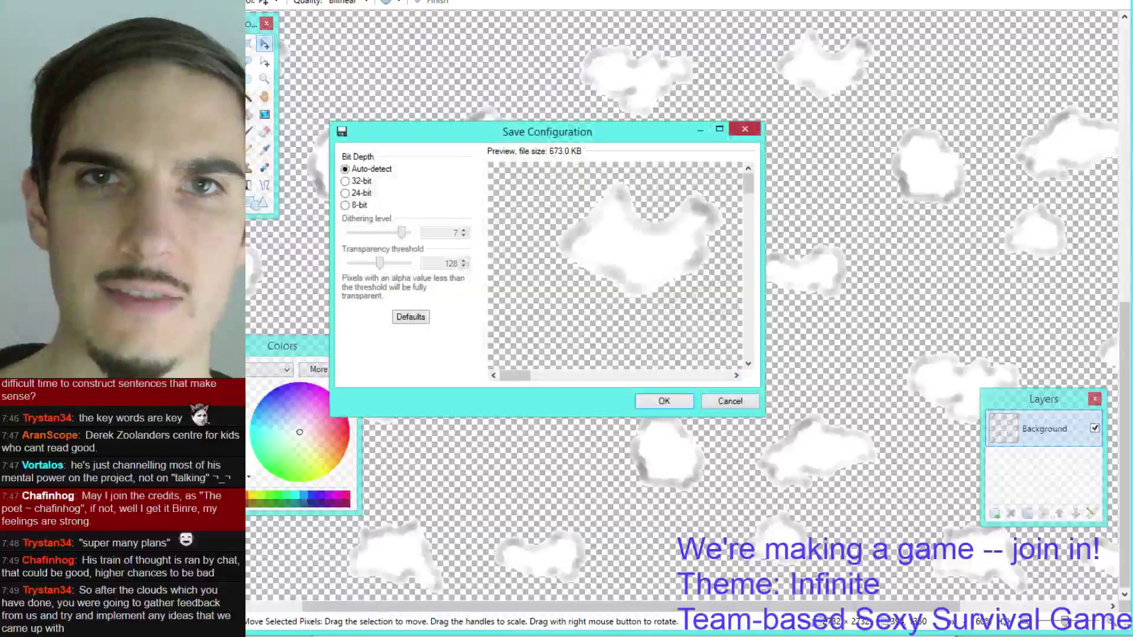
pyautogui.click(674, 404)
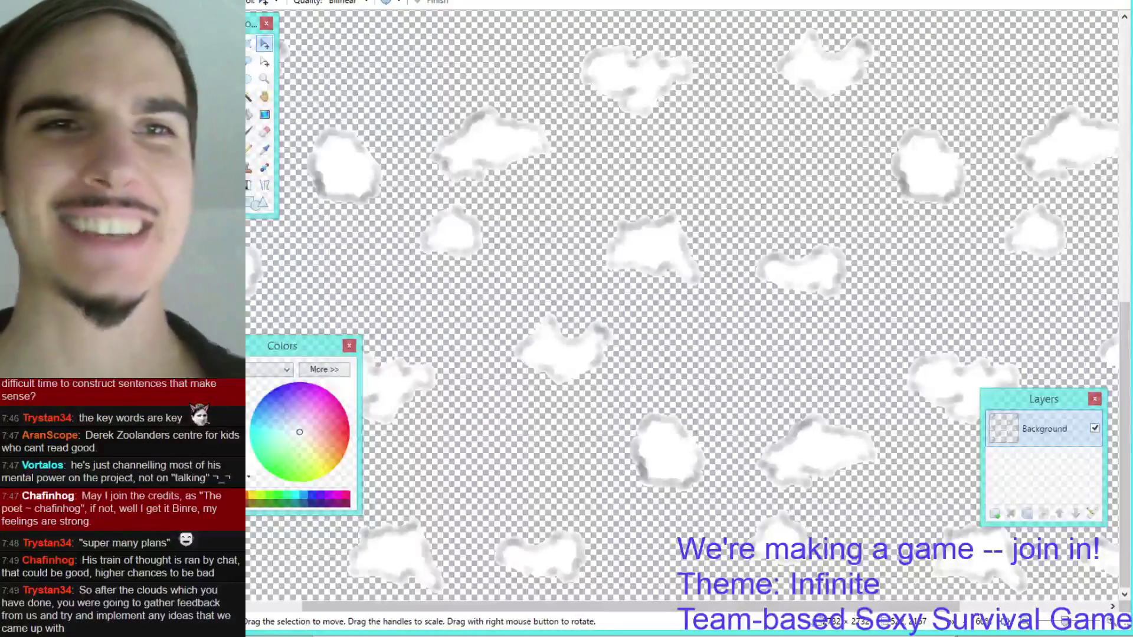
# - In Unity, orbit the Scene view around the updated clouds, then deselect the clouds plane
pyautogui.hotkey('alt', 'Tab')
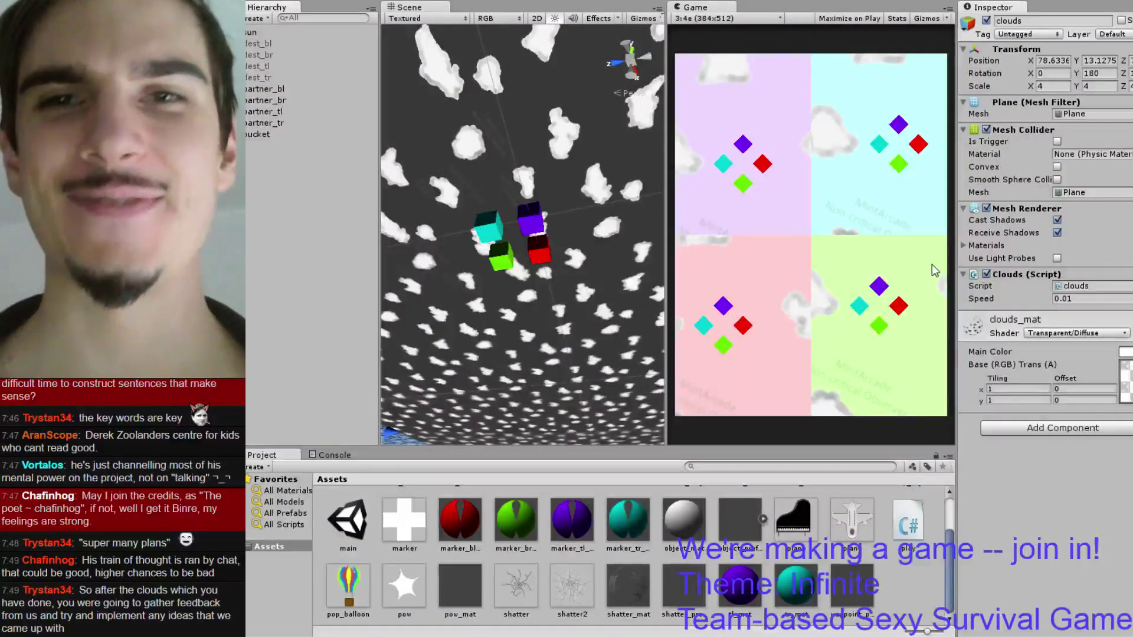
pyautogui.moveTo(532, 236)
pyautogui.keyDown('alt'); pyautogui.mouseDown()
pyautogui.moveTo(533, 281)
pyautogui.moveTo(395, 139)
pyautogui.mouseUp(); pyautogui.keyUp('alt')
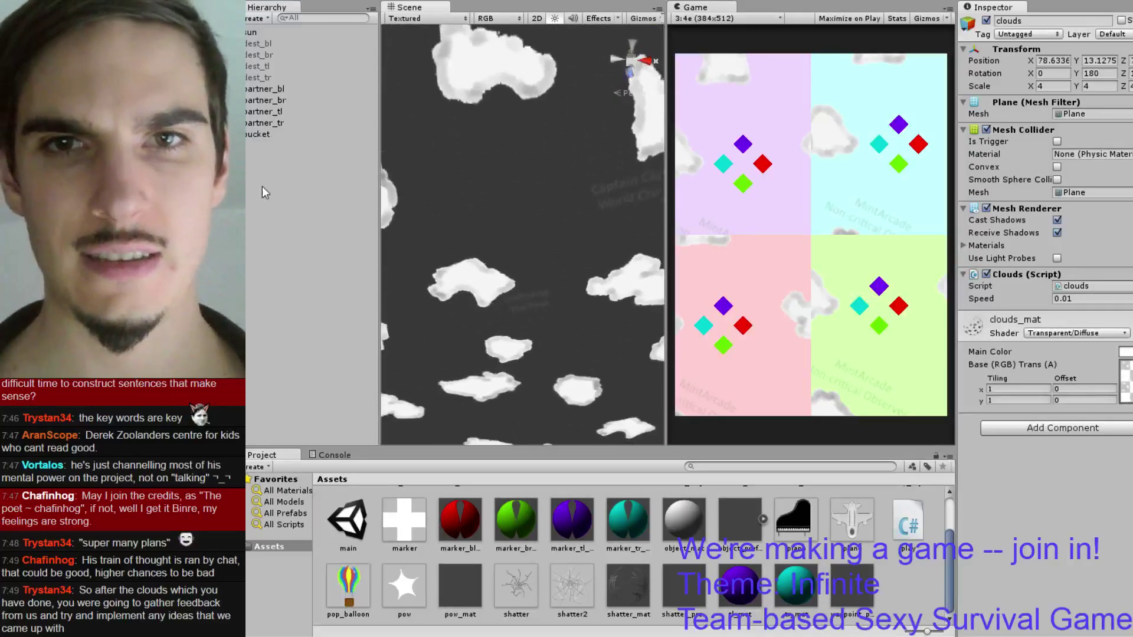
pyautogui.moveTo(395, 140)
pyautogui.keyDown('alt'); pyautogui.mouseDown()
pyautogui.moveTo(274, 223)
pyautogui.moveTo(278, 271)
pyautogui.moveTo(272, 234)
pyautogui.moveTo(289, 204)
pyautogui.moveTo(338, 179)
pyautogui.moveTo(583, 306)
pyautogui.moveTo(451, 407)
pyautogui.moveTo(523, 351)
pyautogui.mouseUp(); pyautogui.keyUp('alt')
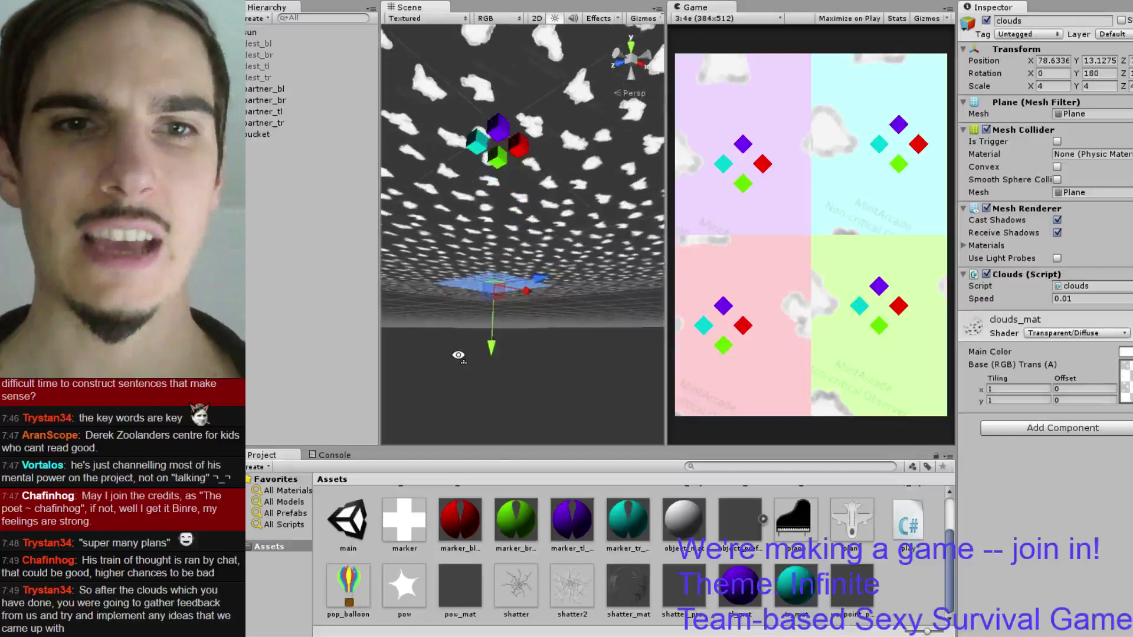
pyautogui.click(540, 369)
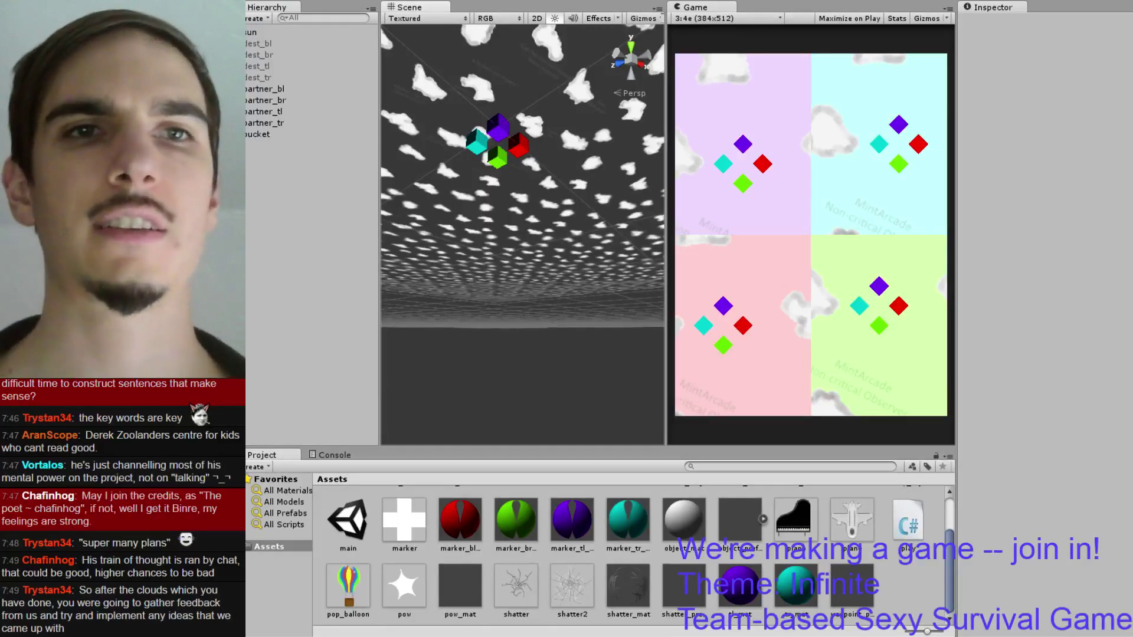
pyautogui.hotkey('alt', 'Tab')
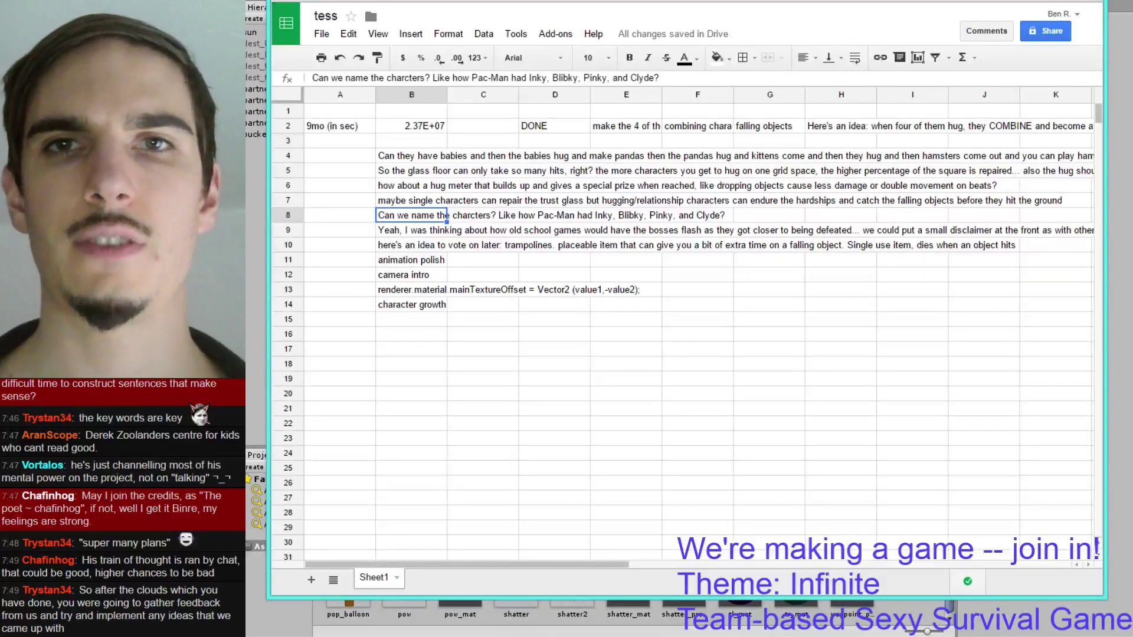
pyautogui.hotkey('ctrl', 't')
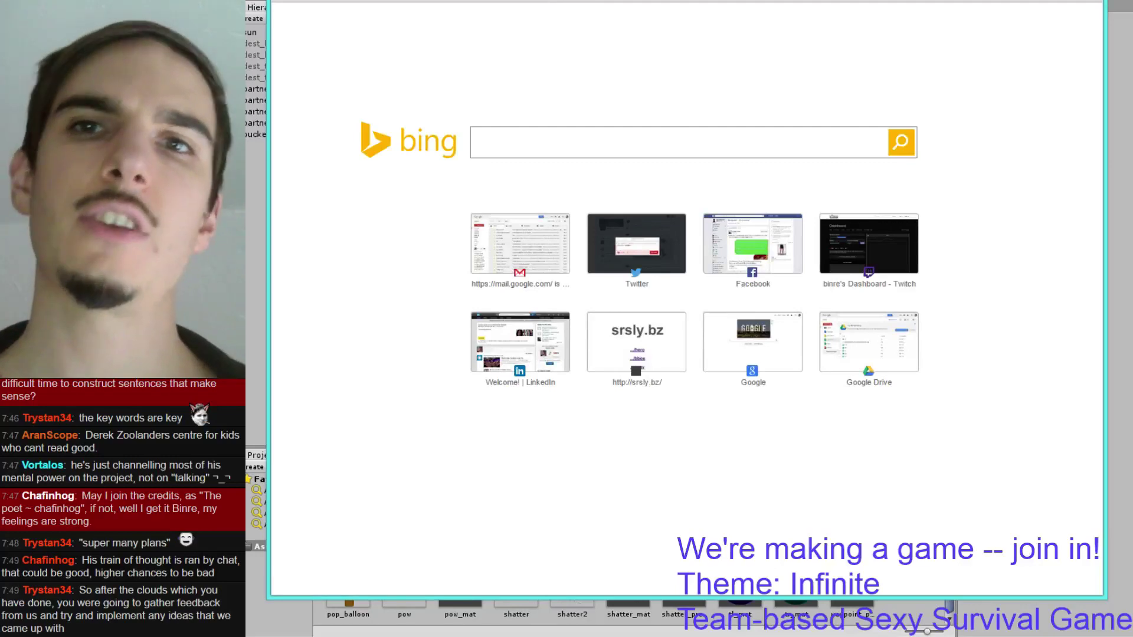
pyautogui.hotkey('ctrl', 'w')
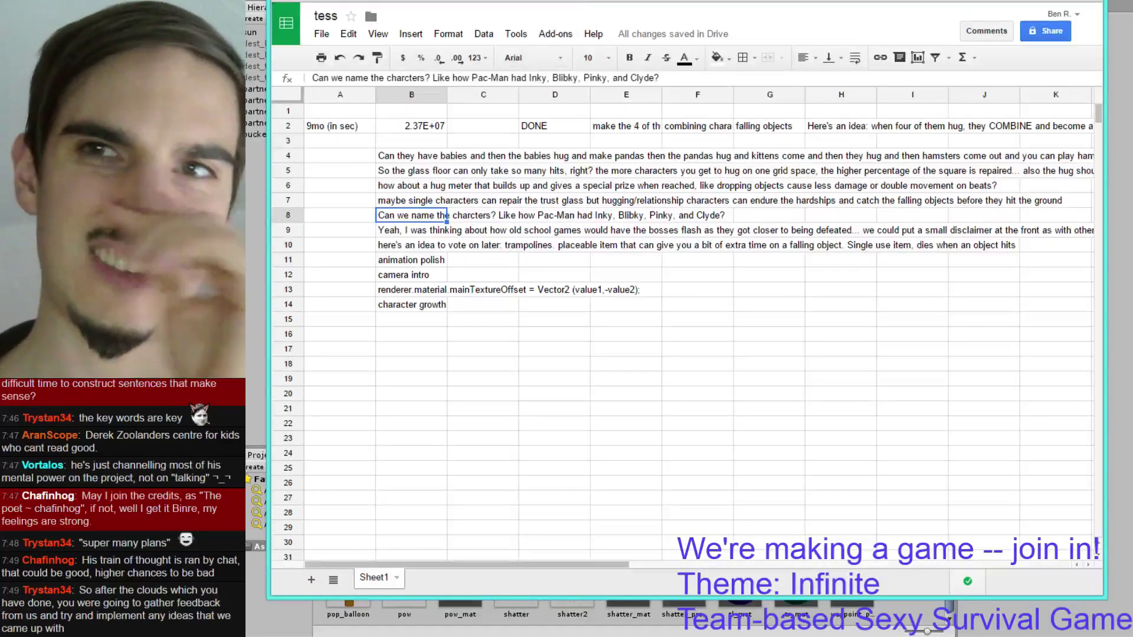
pyautogui.hotkey('alt', 'Tab')
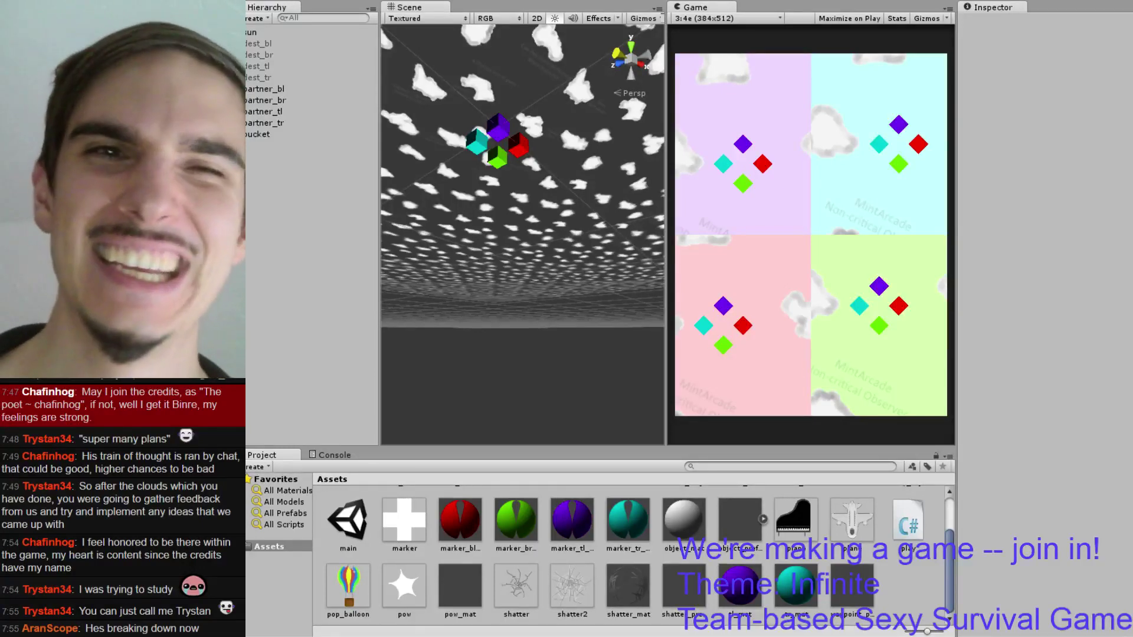
# - Load srsly.bz/tess/ in a new browser tab to run the web build
pyautogui.hotkey('alt', 'Tab')
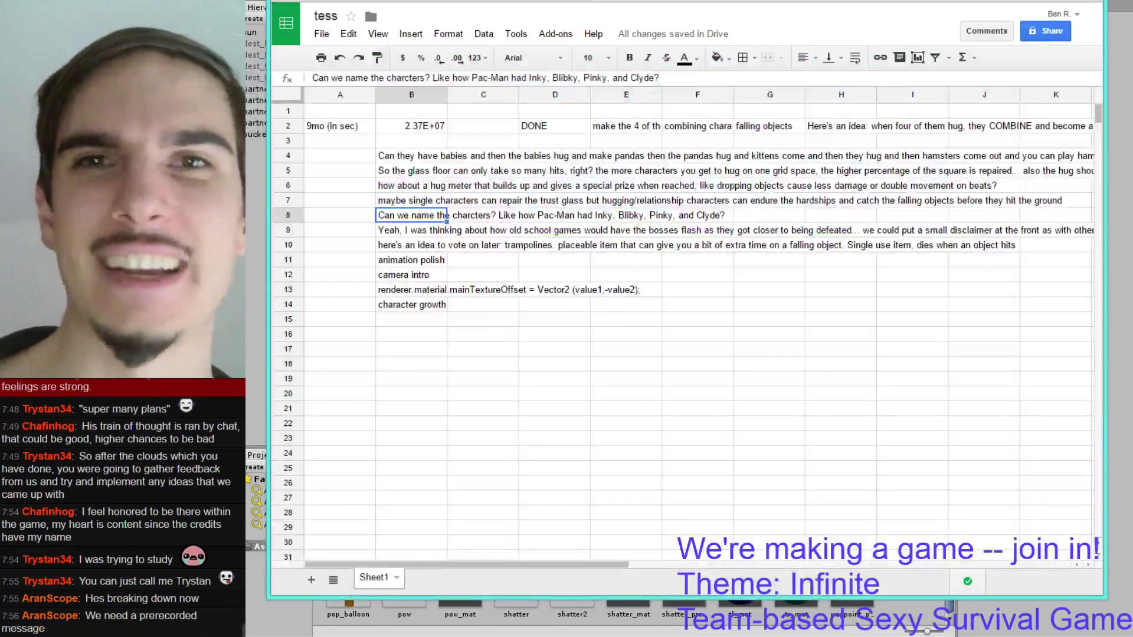
pyautogui.hotkey('ctrl', 't')
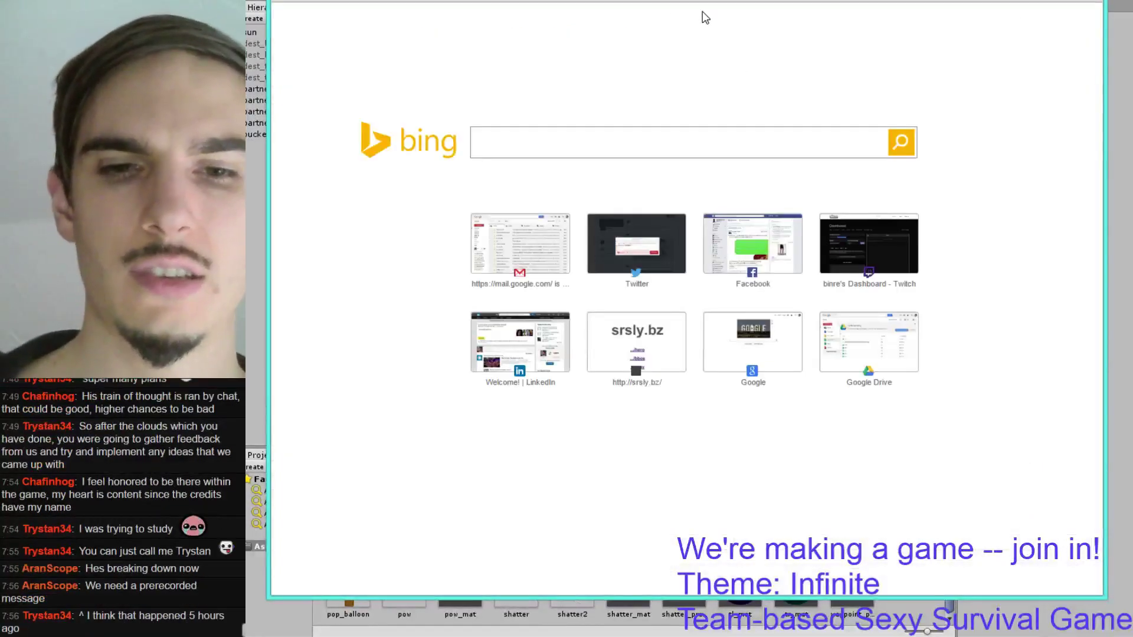
pyautogui.write('srsly')
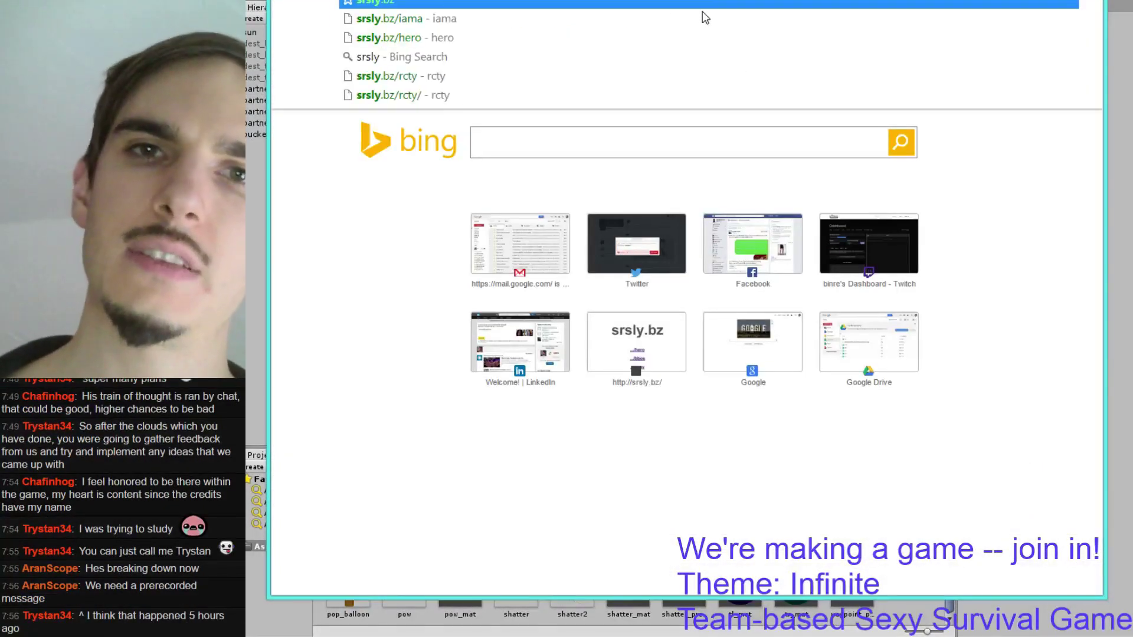
pyautogui.press('Down')
pyautogui.press('BackSpace')
pyautogui.press('BackSpace')
pyautogui.press('BackSpace')
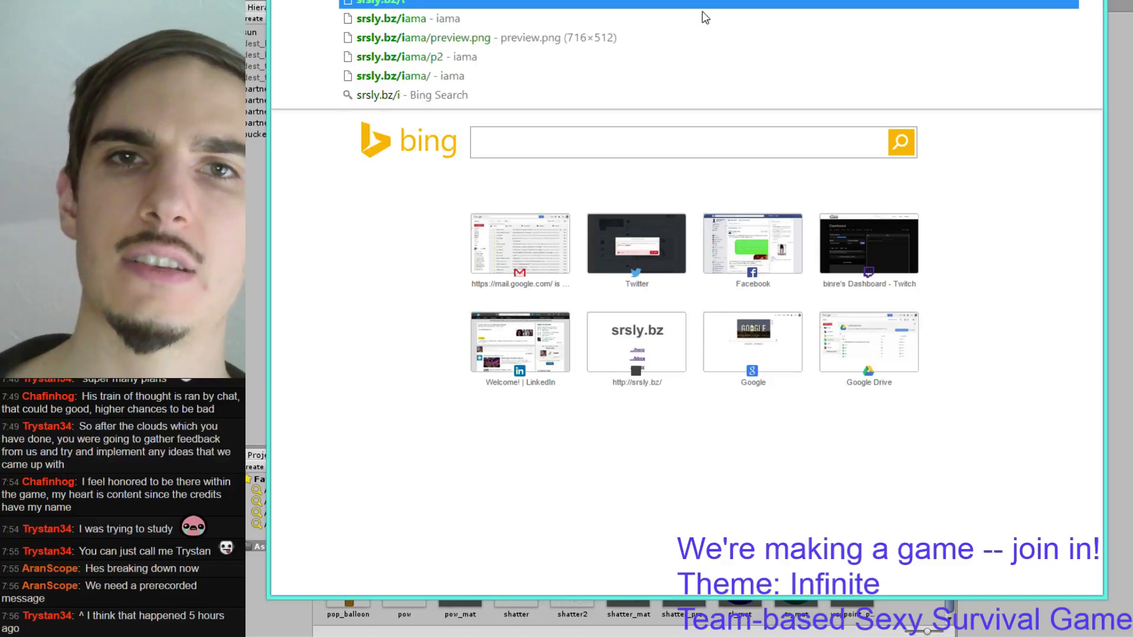
pyautogui.press('BackSpace')
pyautogui.write('tess/')
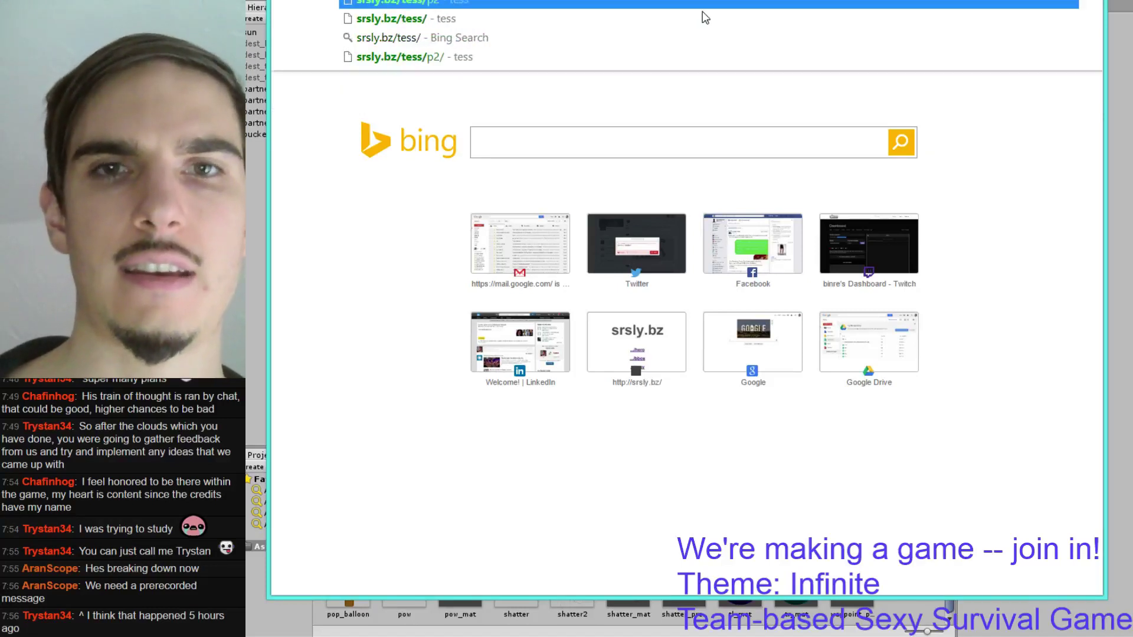
pyautogui.press('Return')
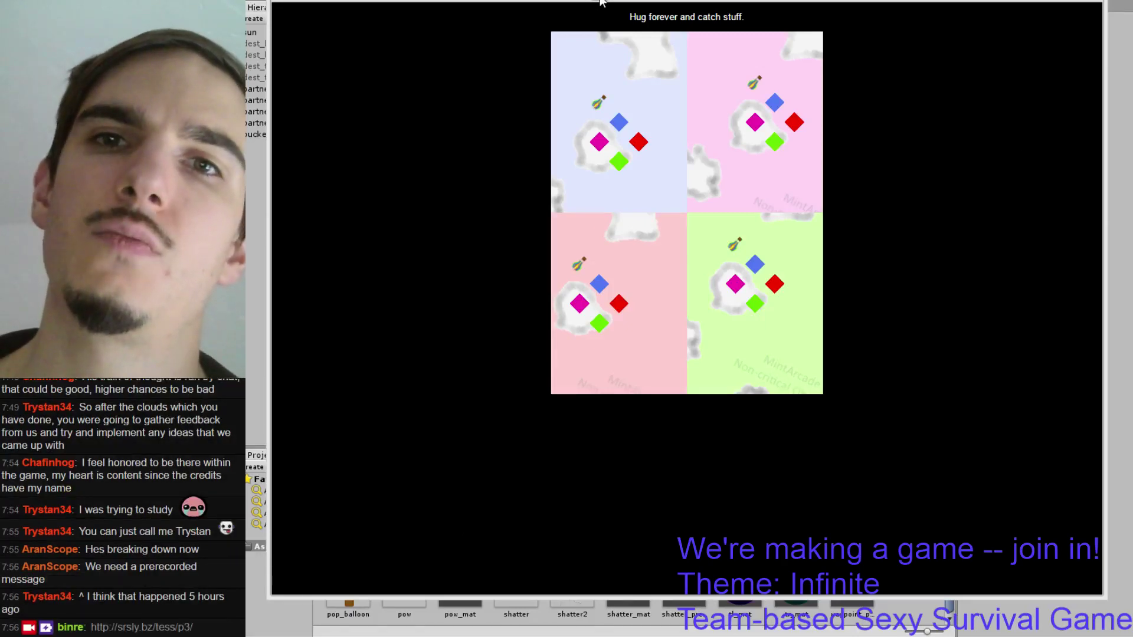
# - Open the 'brb' page from the browser's bookmarks list
pyautogui.click(566, 0)
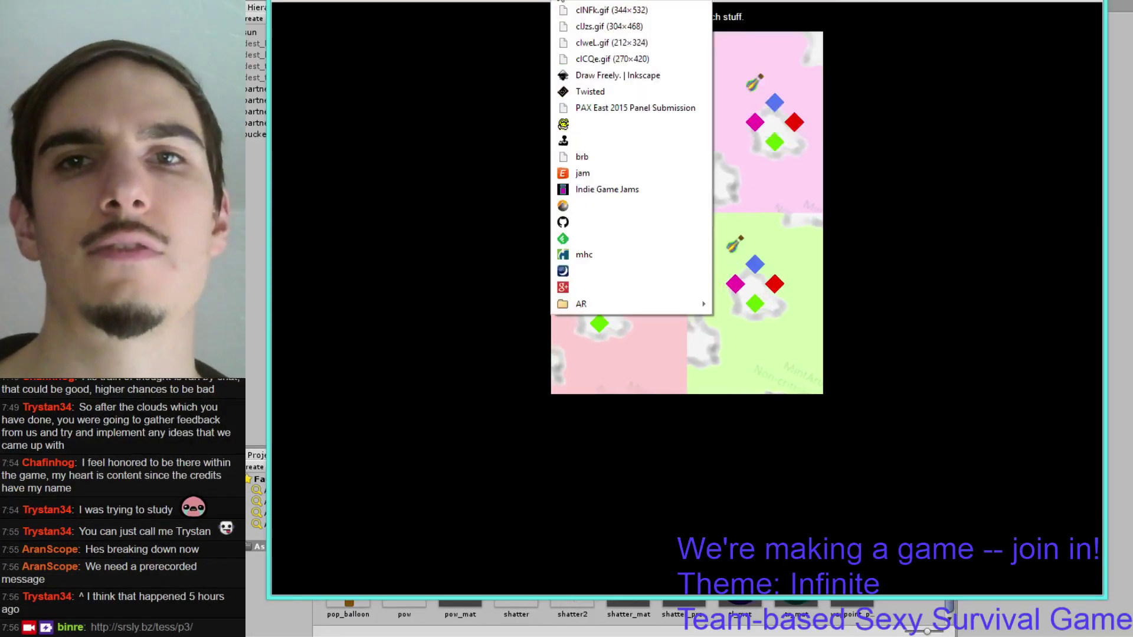
pyautogui.click(628, 162)
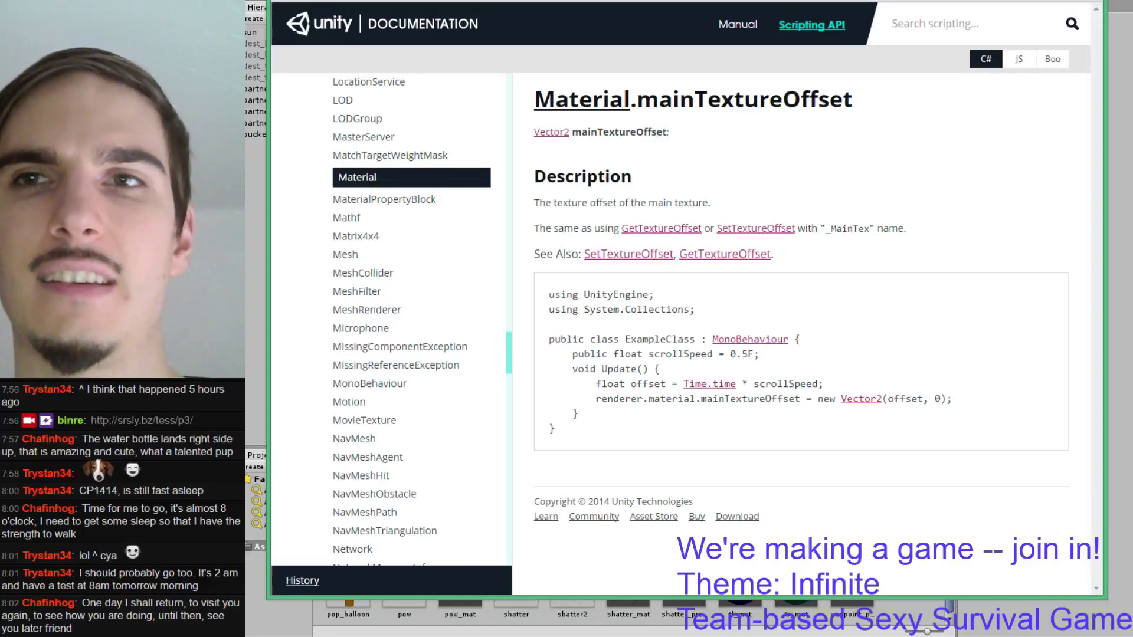
# - Close the documentation window and start Play mode in Unity, dismissing Build Settings
pyautogui.hotkey('alt', 'F4')
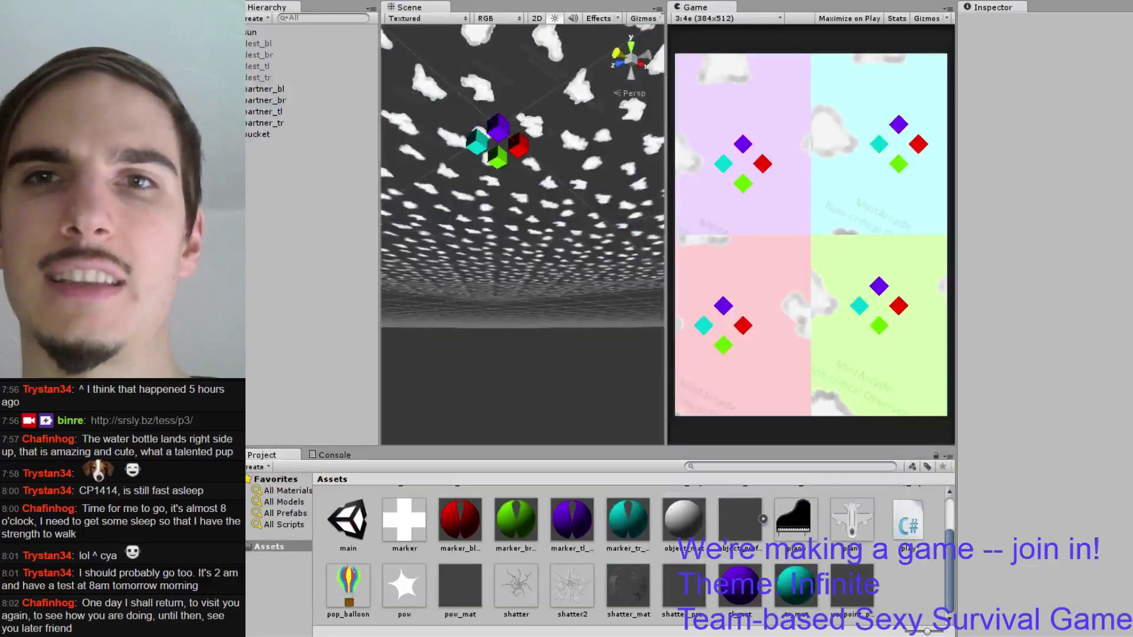
pyautogui.hotkey('ctrl', 'shift', 'b')
pyautogui.hotkey('ctrl', 'p')
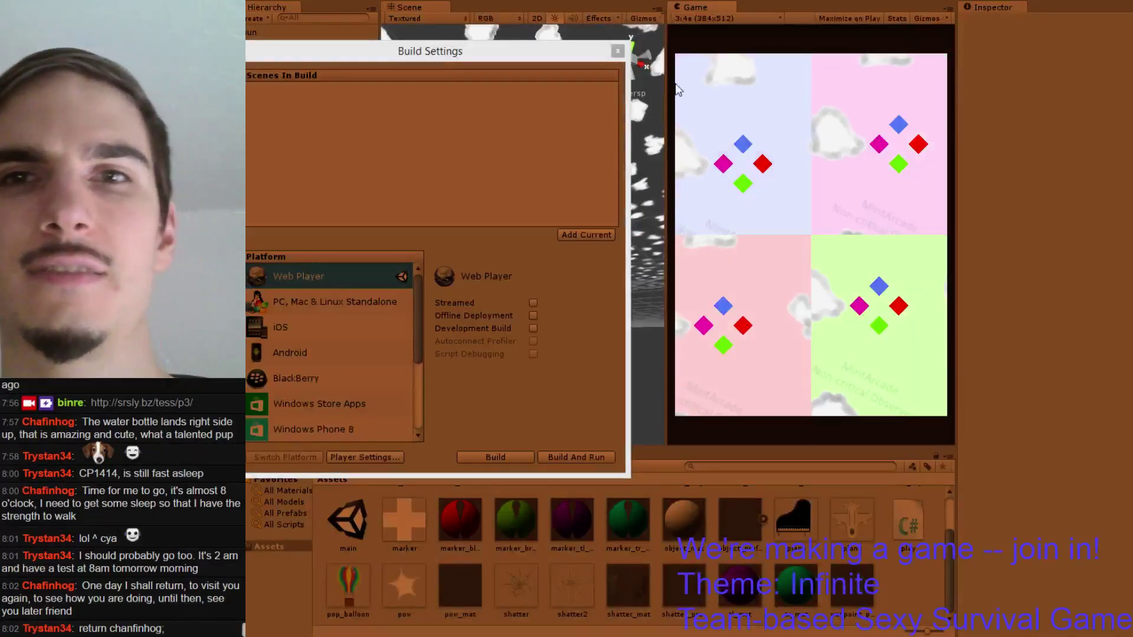
pyautogui.click(617, 52)
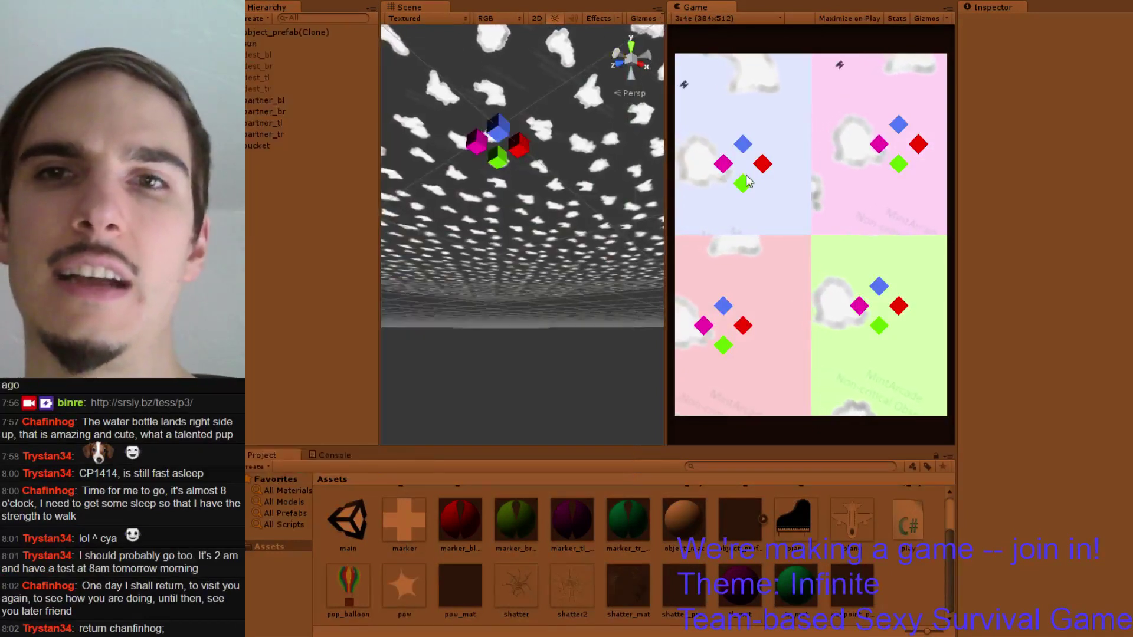